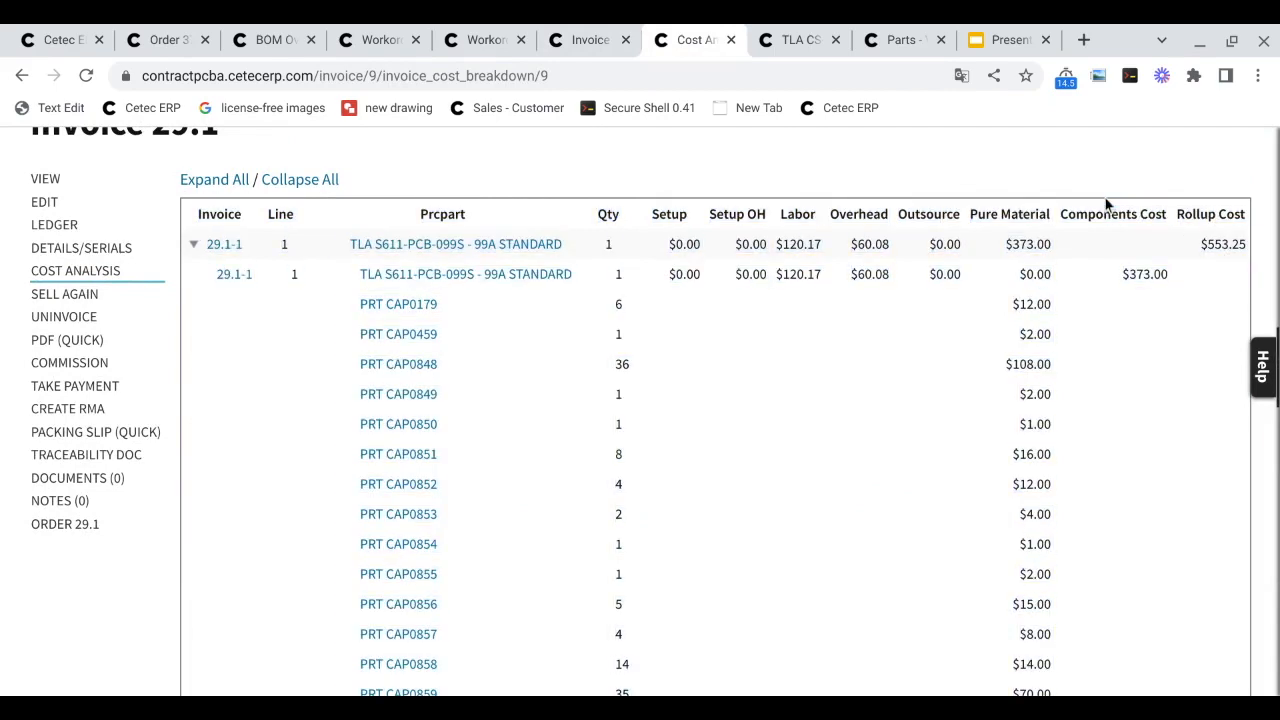
# Review the TLA CS-PCT0018R-B part record and the scrap factor, part spec and customer supplied columns of its revision BOM.
pyautogui.hotkey('ctrl', 'Tab')
pyautogui.scroll(2, 625, 348)
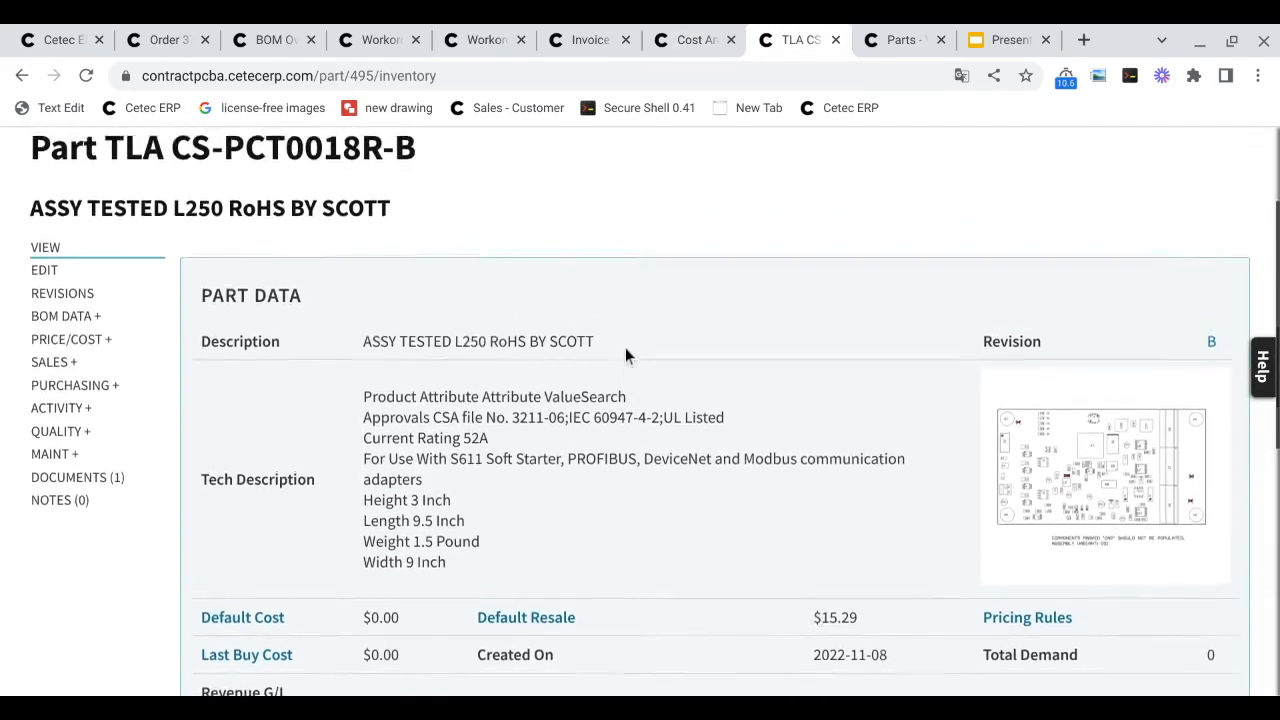
pyautogui.hotkey('ctrl', 'Tab')
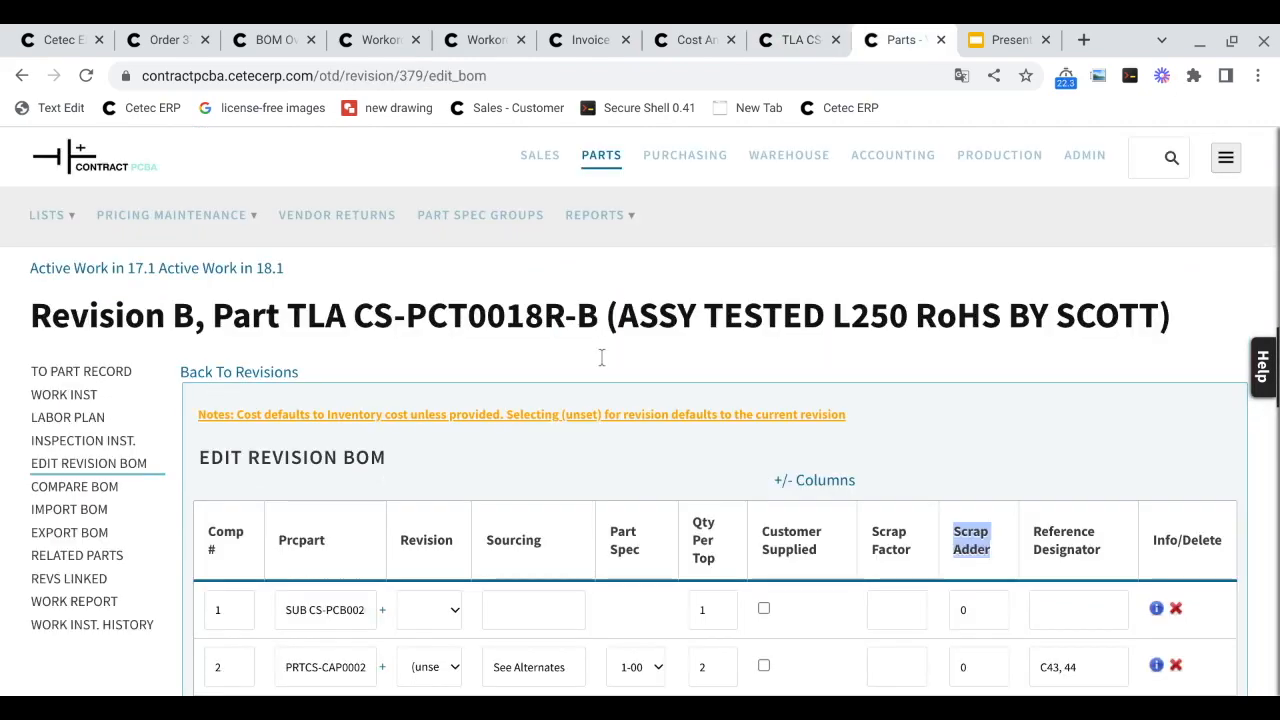
pyautogui.scroll(-2, 602, 358)
pyautogui.tripleClick(890, 362)
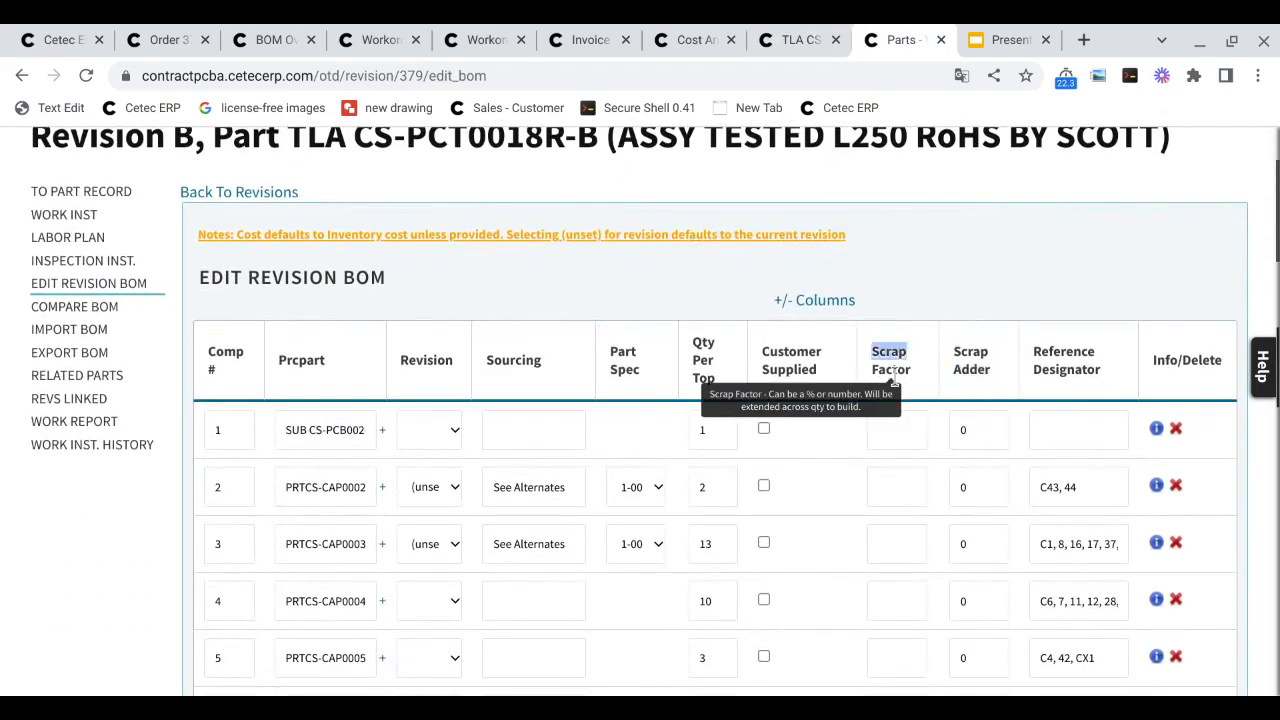
pyautogui.tripleClick(622, 372)
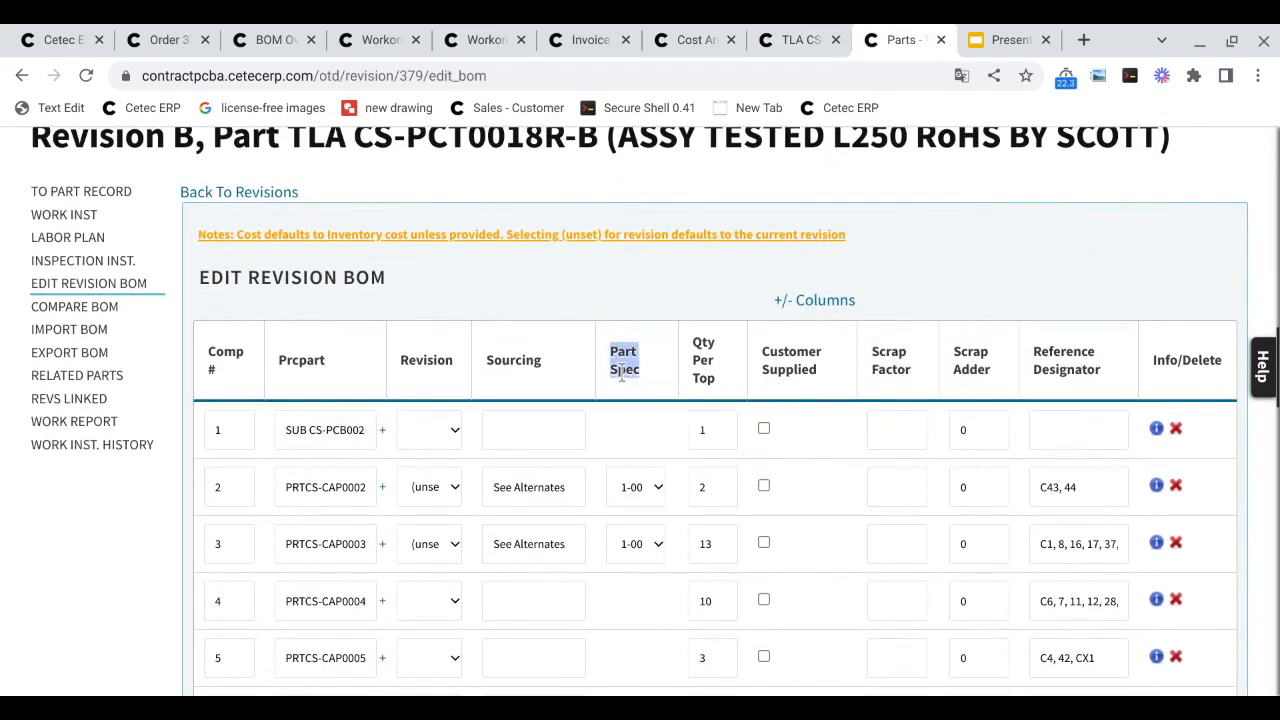
pyautogui.tripleClick(787, 369)
# Switch to the Google Slides presentation and view the slides on sending a BOM from CalcuQuote to Cetec ERP.
pyautogui.hotkey('ctrl', 'Tab')
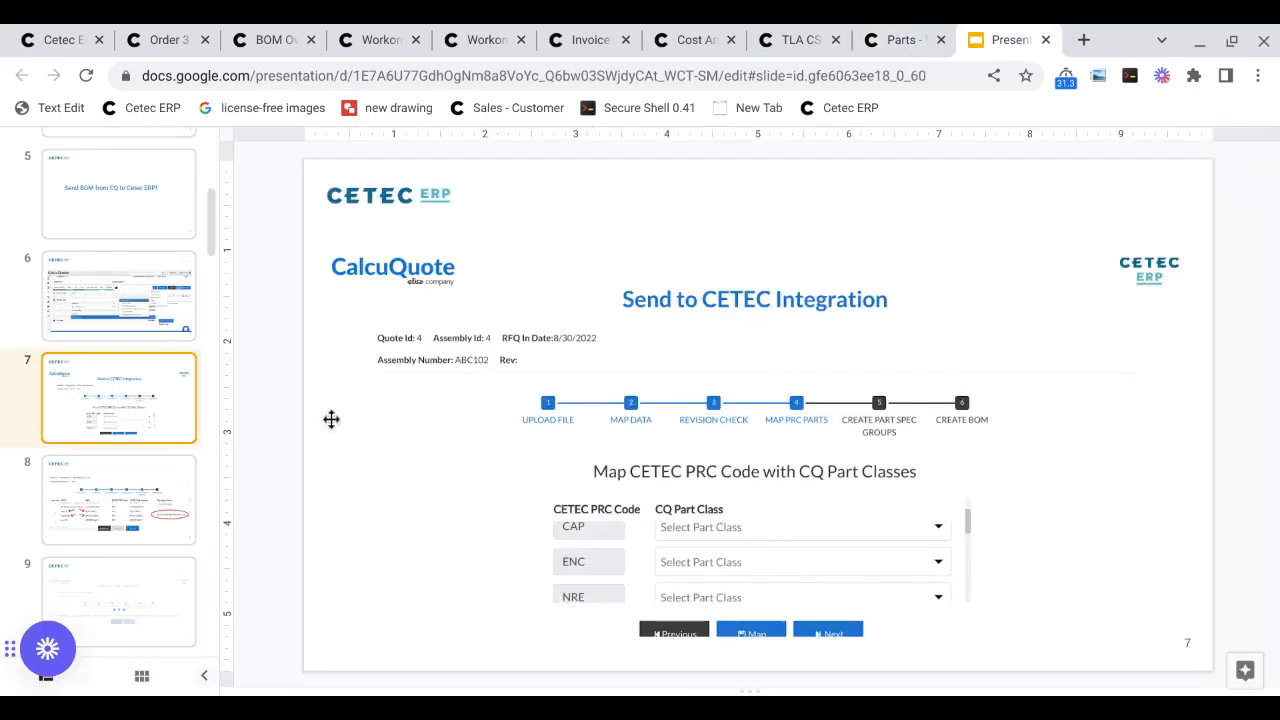
pyautogui.click(100, 331)
pyautogui.click(121, 393)
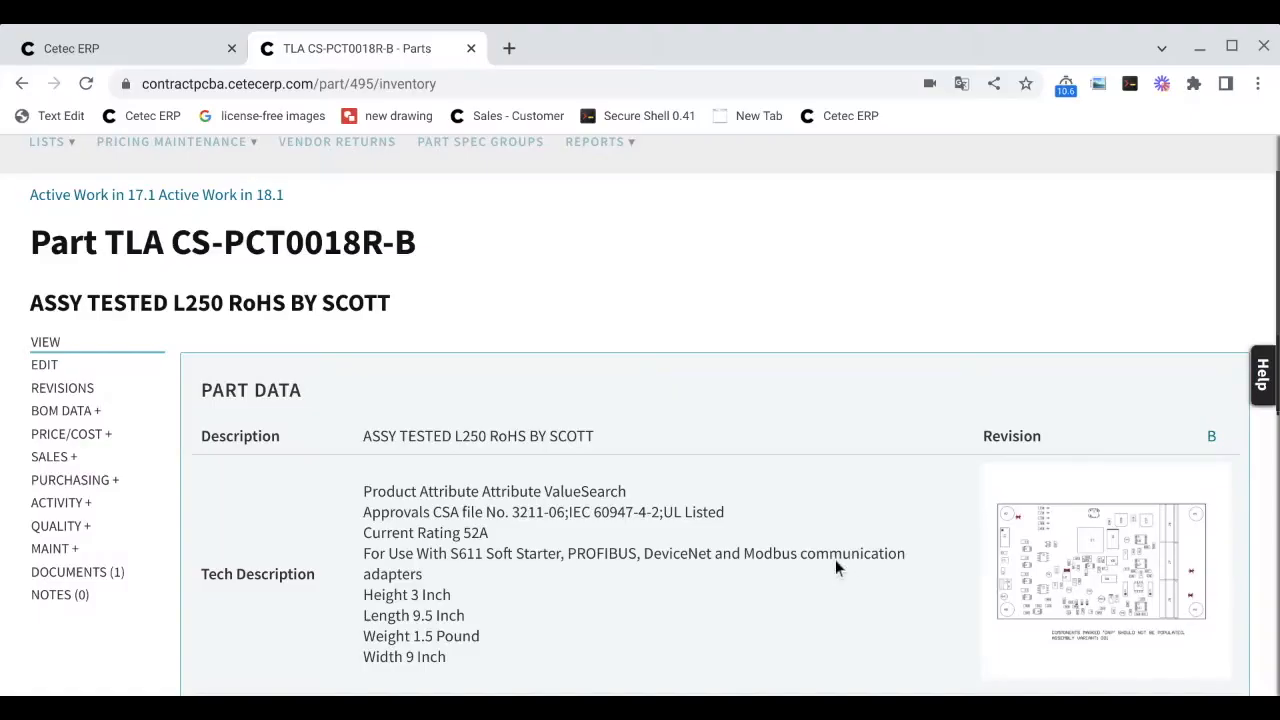
# Highlight the part number TLA CS-PCT0018R-B in the heading of the part record.
pyautogui.scroll(1, 835, 567)
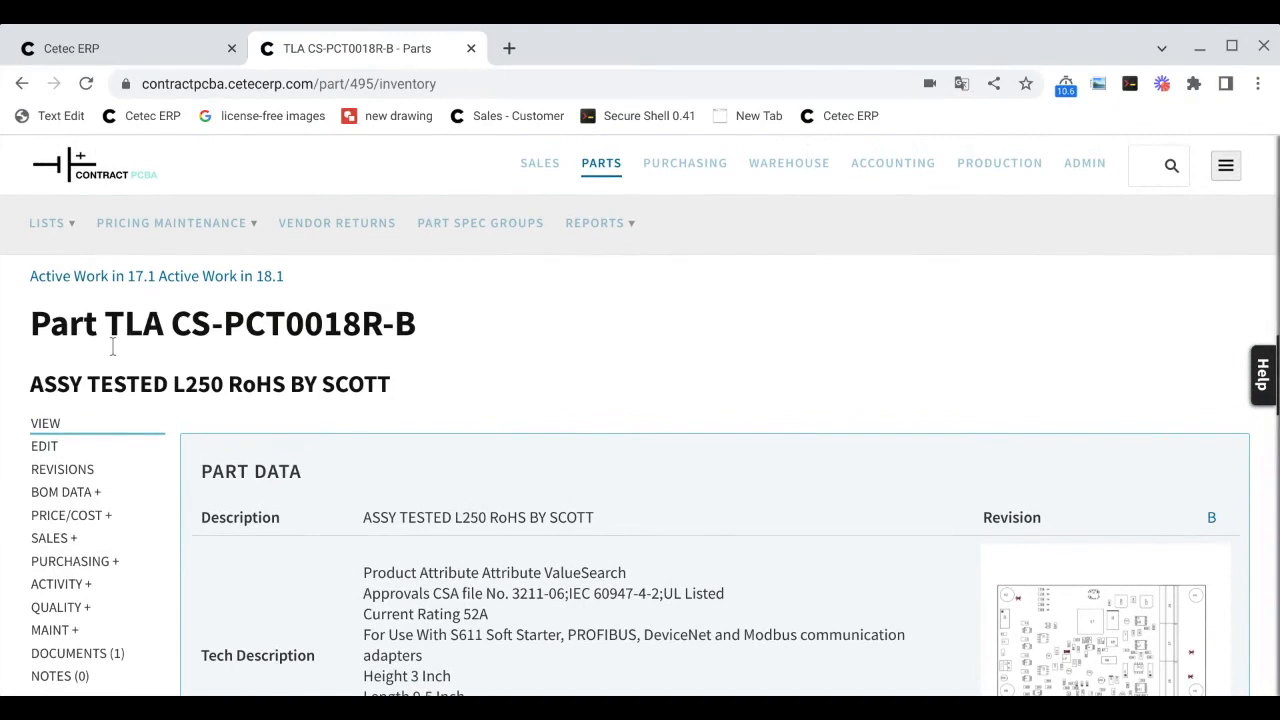
pyautogui.moveTo(105, 345); pyautogui.dragTo(400, 350)
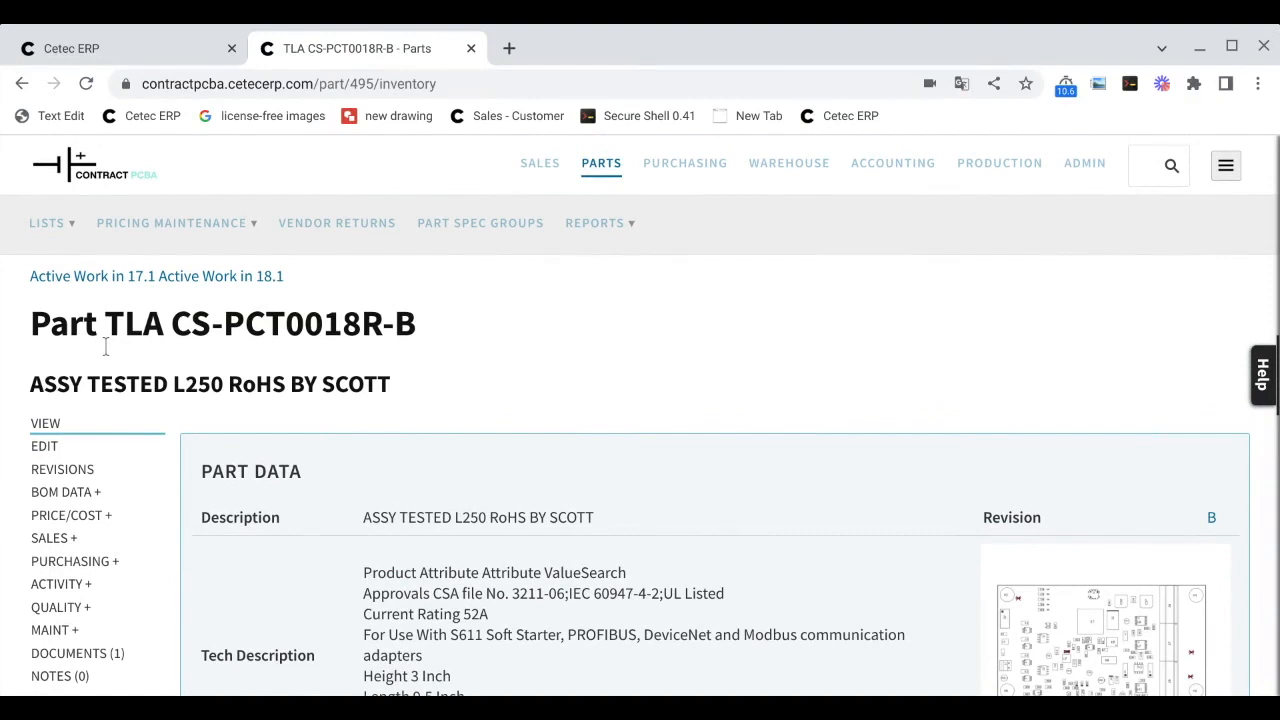
pyautogui.moveTo(105, 345); pyautogui.dragTo(415, 340)
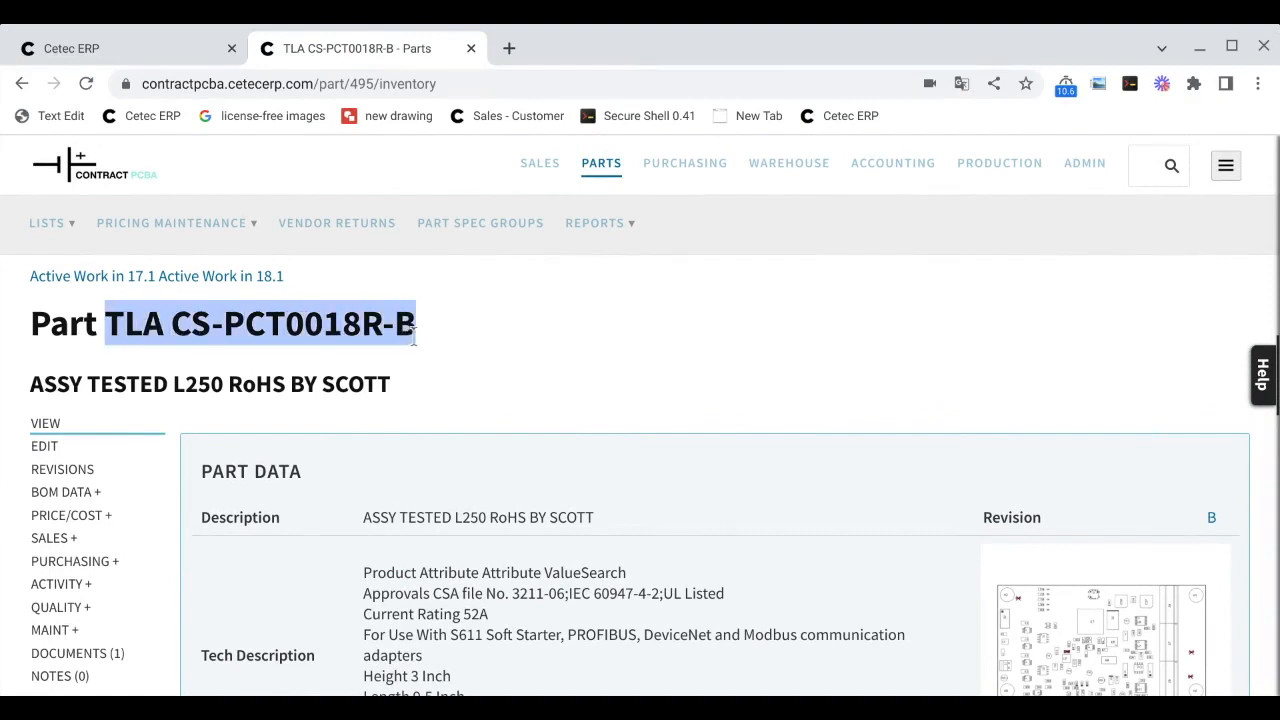
# Open the BOM overview of part TLA CS-PCT0018R-B in a new browser tab and bring up its tree view.
pyautogui.scroll(-2, 501, 366)
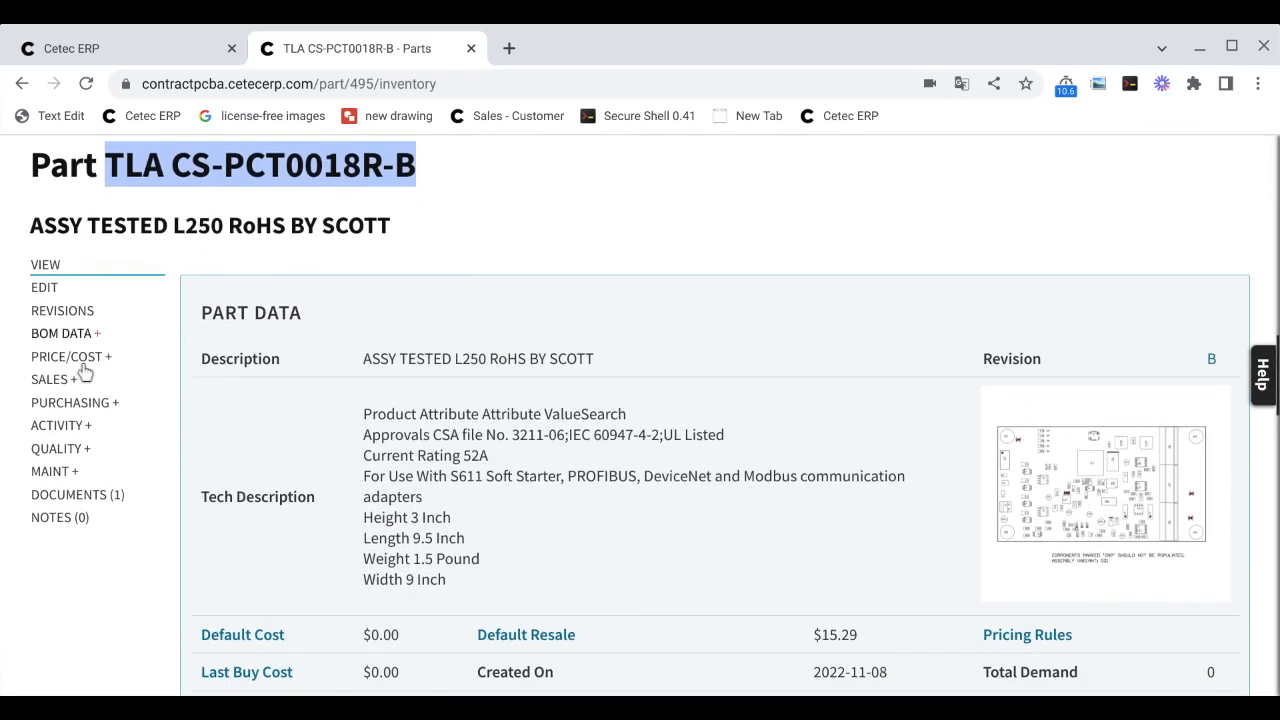
pyautogui.click(80, 366)
pyautogui.middleClick(83, 380)
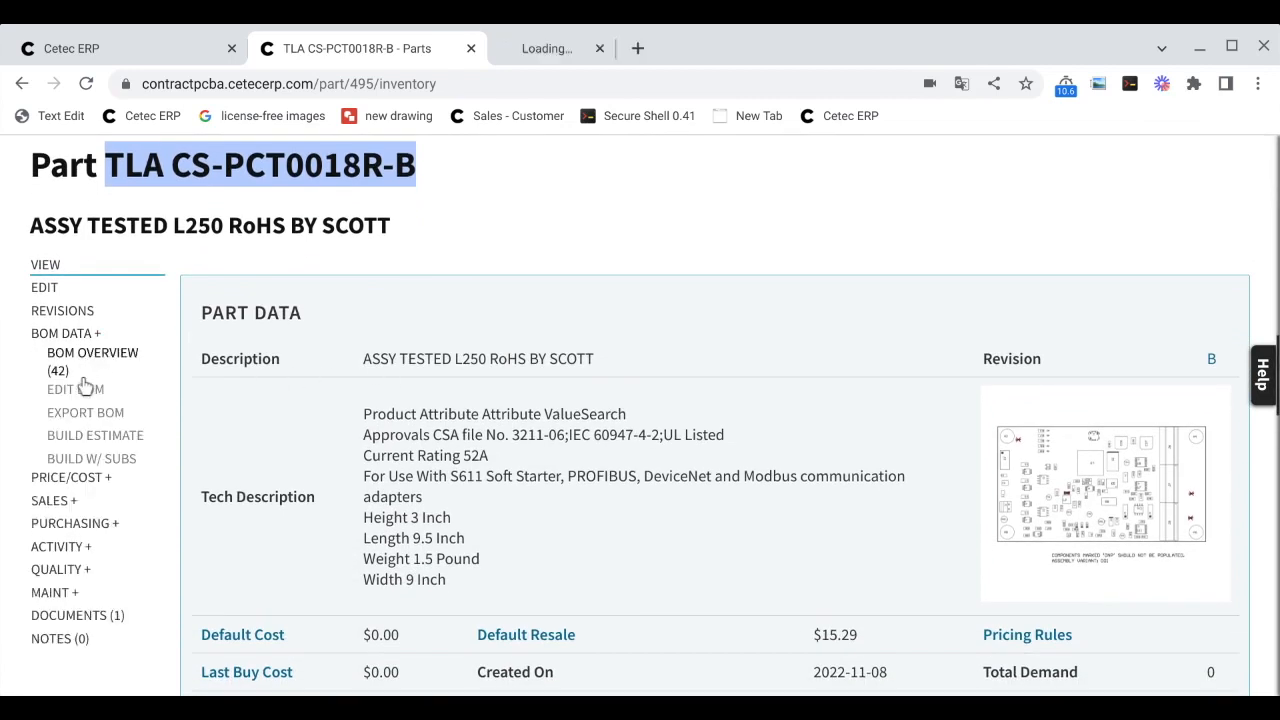
pyautogui.hotkey('ctrl', 'Tab')
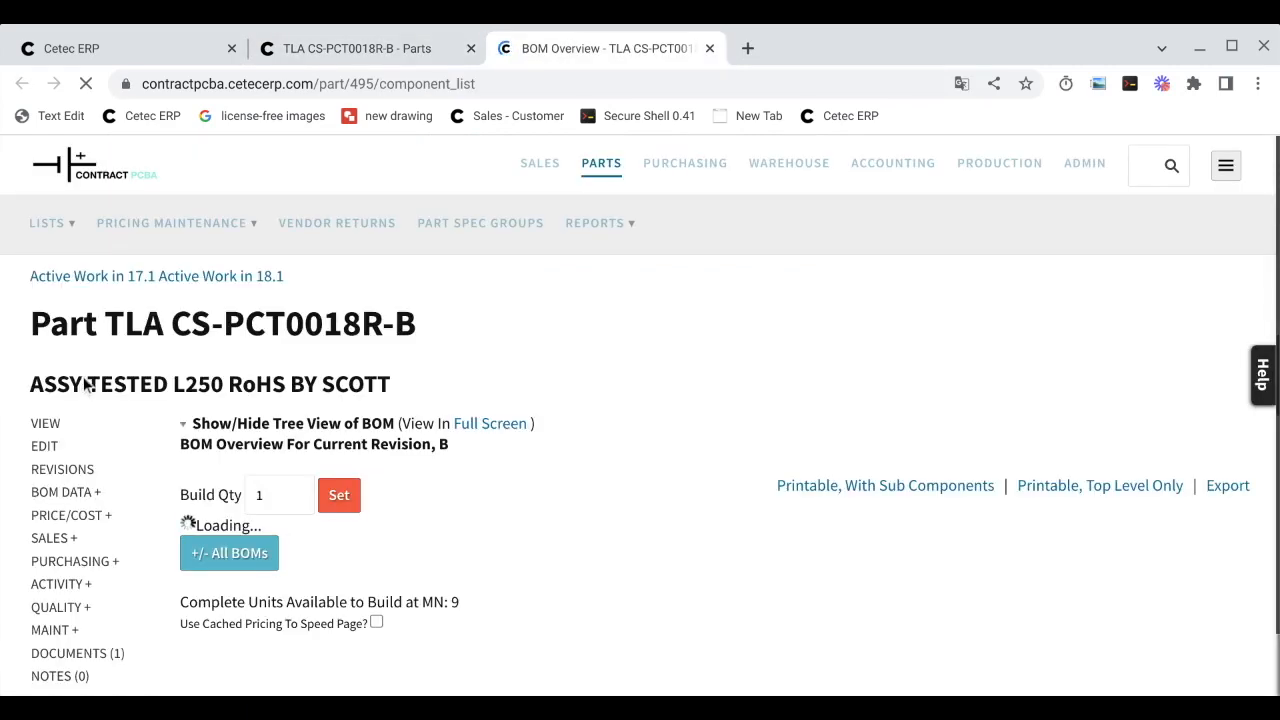
pyautogui.scroll(-2, 750, 365)
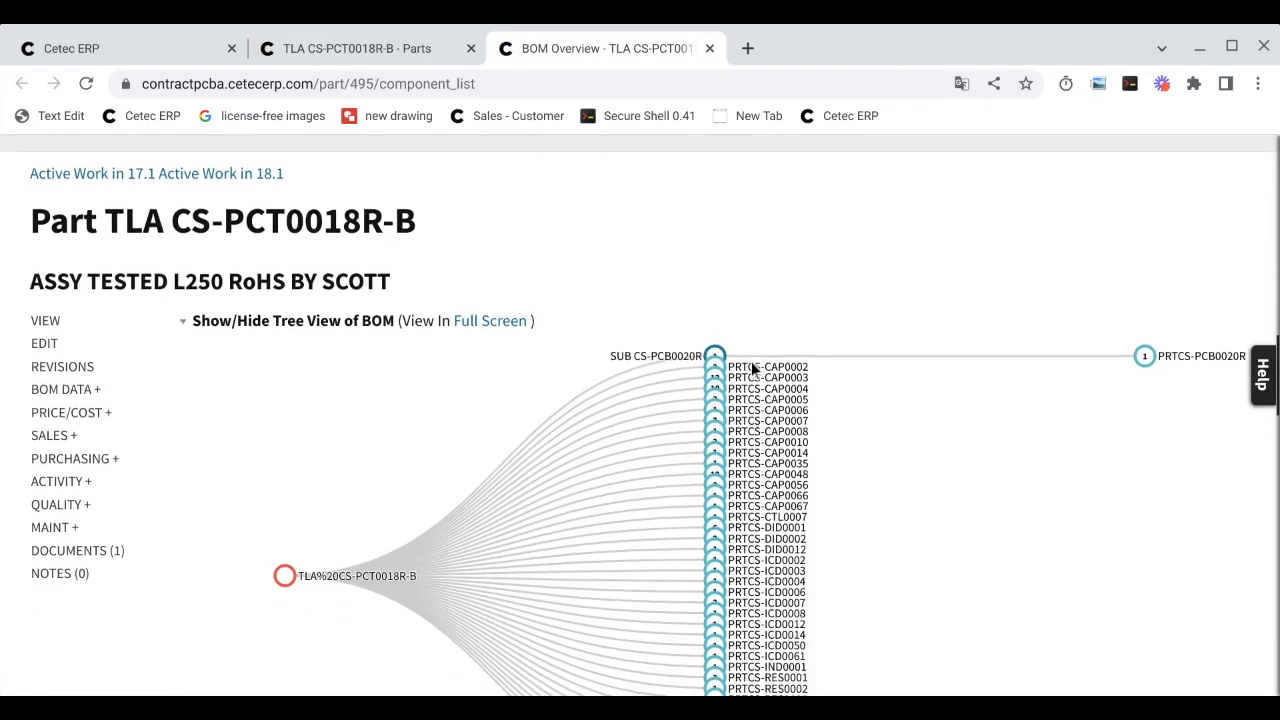
# Examine the BOM tree's subassembly SUB CS-PCB0020R, its child PRTCS-PCB0020R, and the direct components of the top-level assembly.
pyautogui.moveTo(615, 374); pyautogui.dragTo(632, 374)
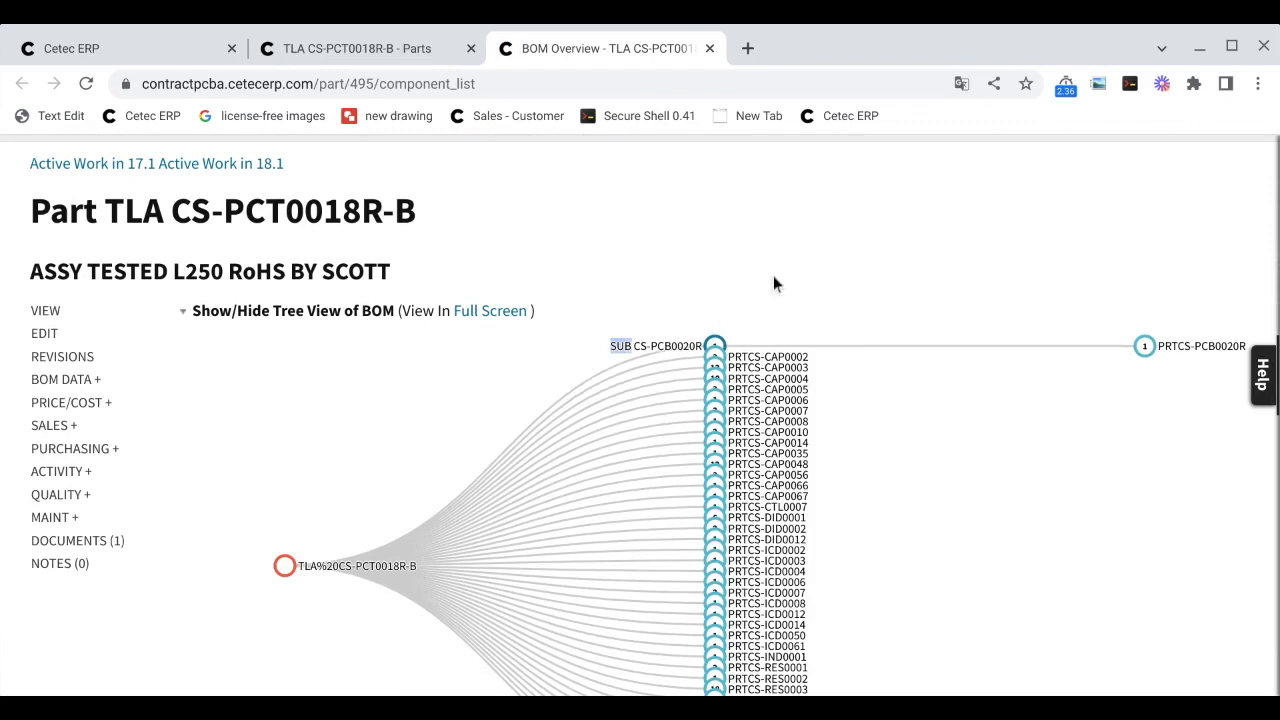
pyautogui.moveTo(823, 384); pyautogui.dragTo(730, 380)
pyautogui.scroll(-3, 849, 385)
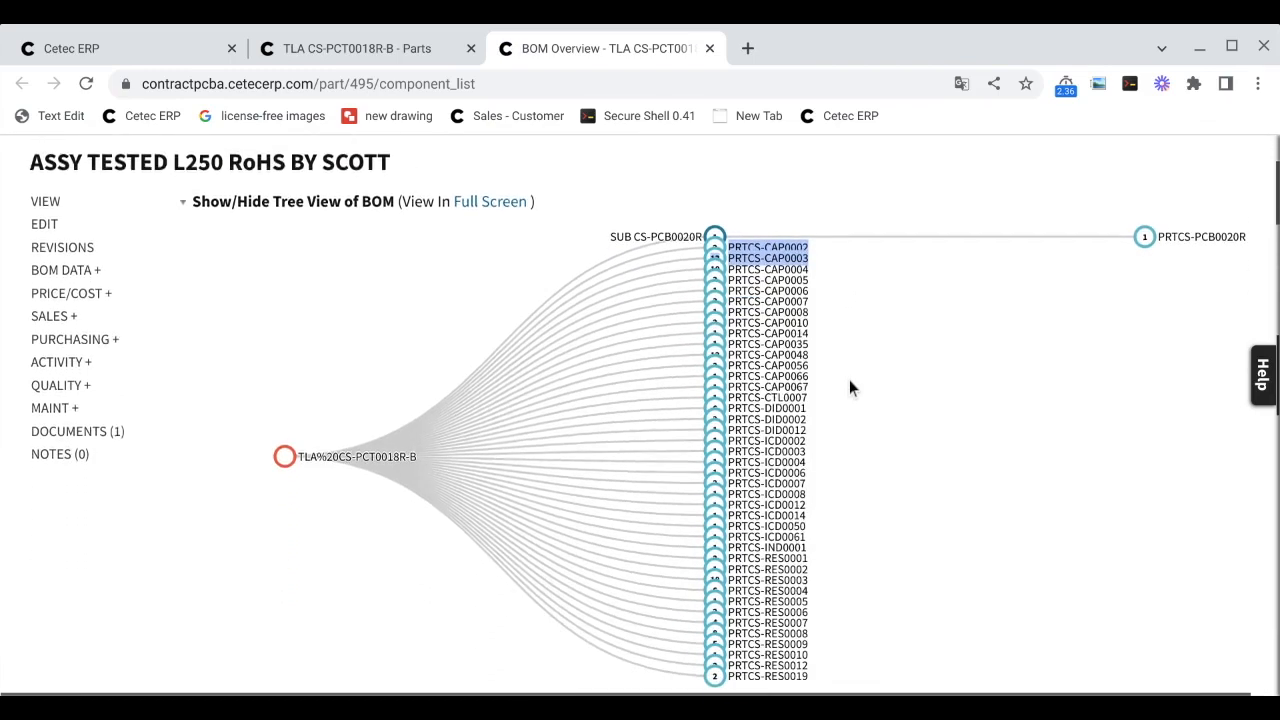
pyautogui.moveTo(850, 381); pyautogui.dragTo(727, 371)
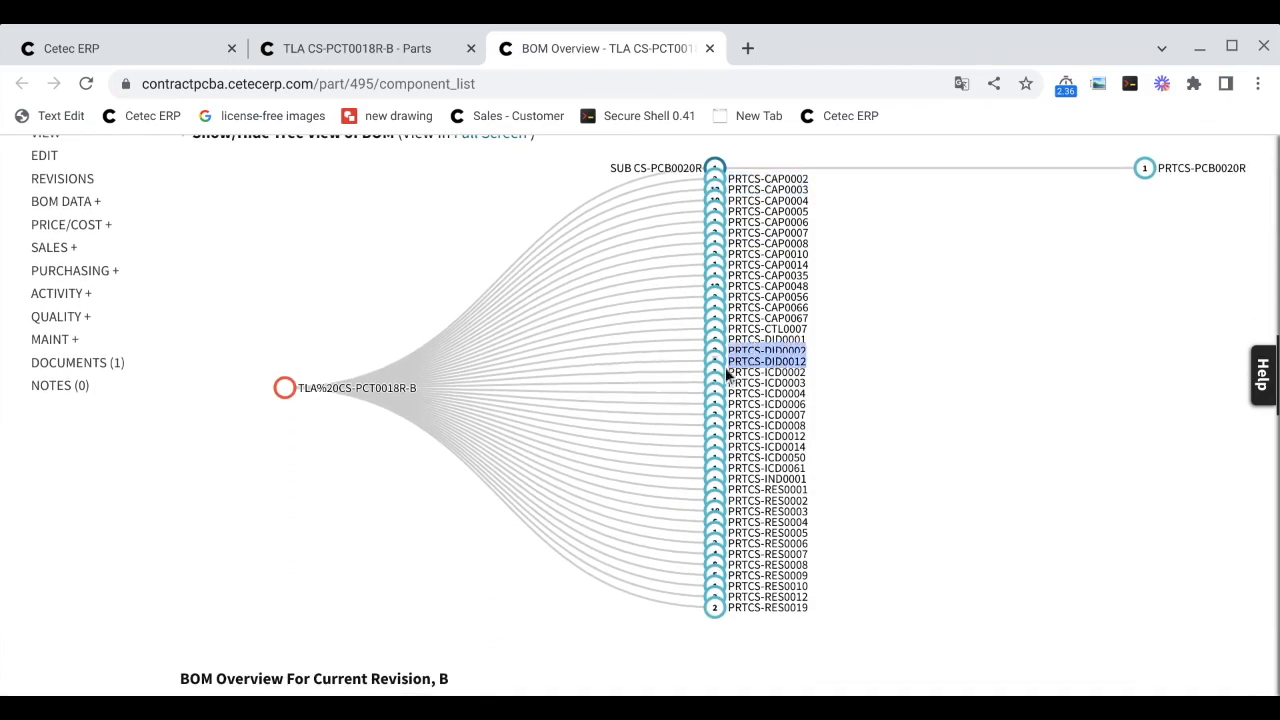
pyautogui.moveTo(827, 584); pyautogui.dragTo(718, 533)
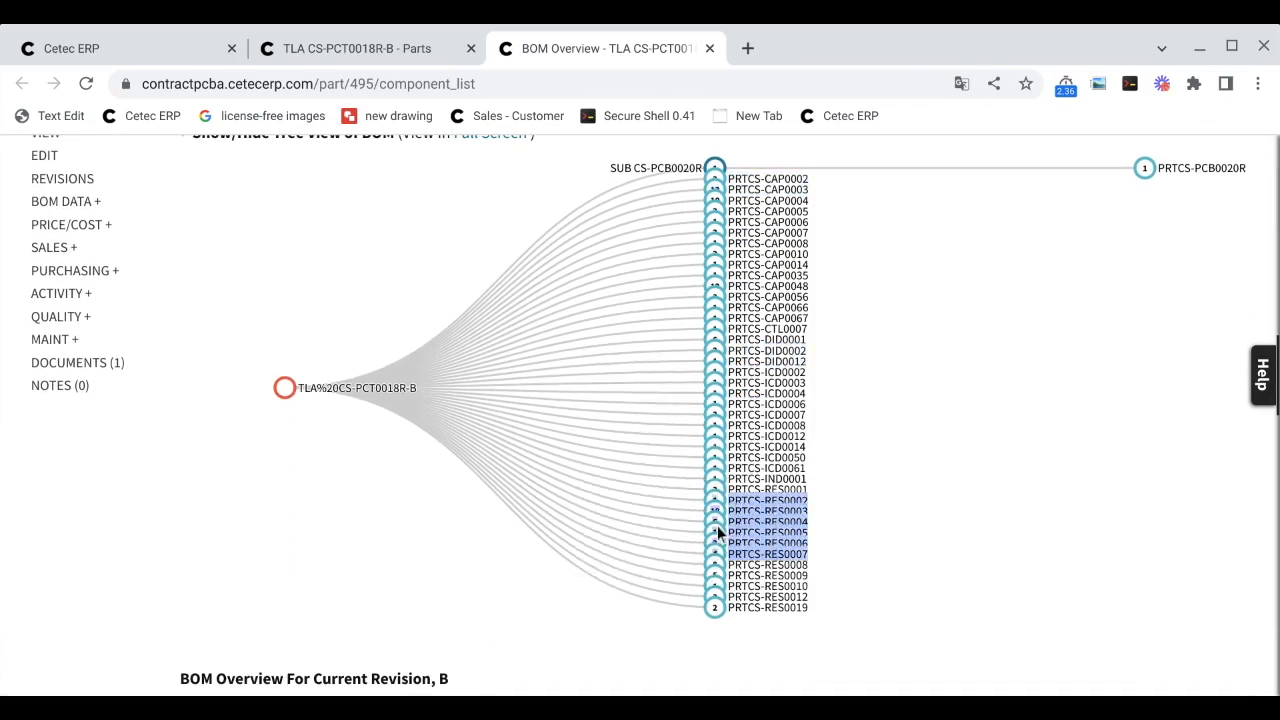
pyautogui.scroll(2, 894, 463)
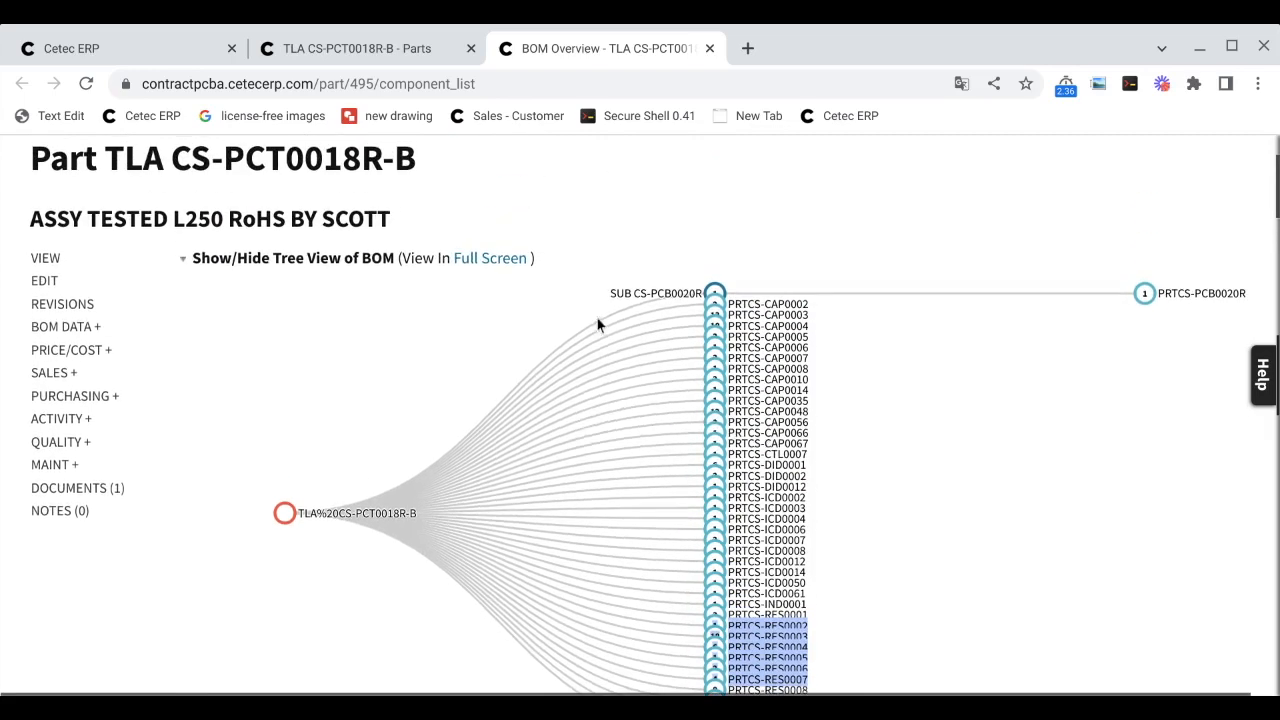
pyautogui.moveTo(603, 317); pyautogui.dragTo(823, 323)
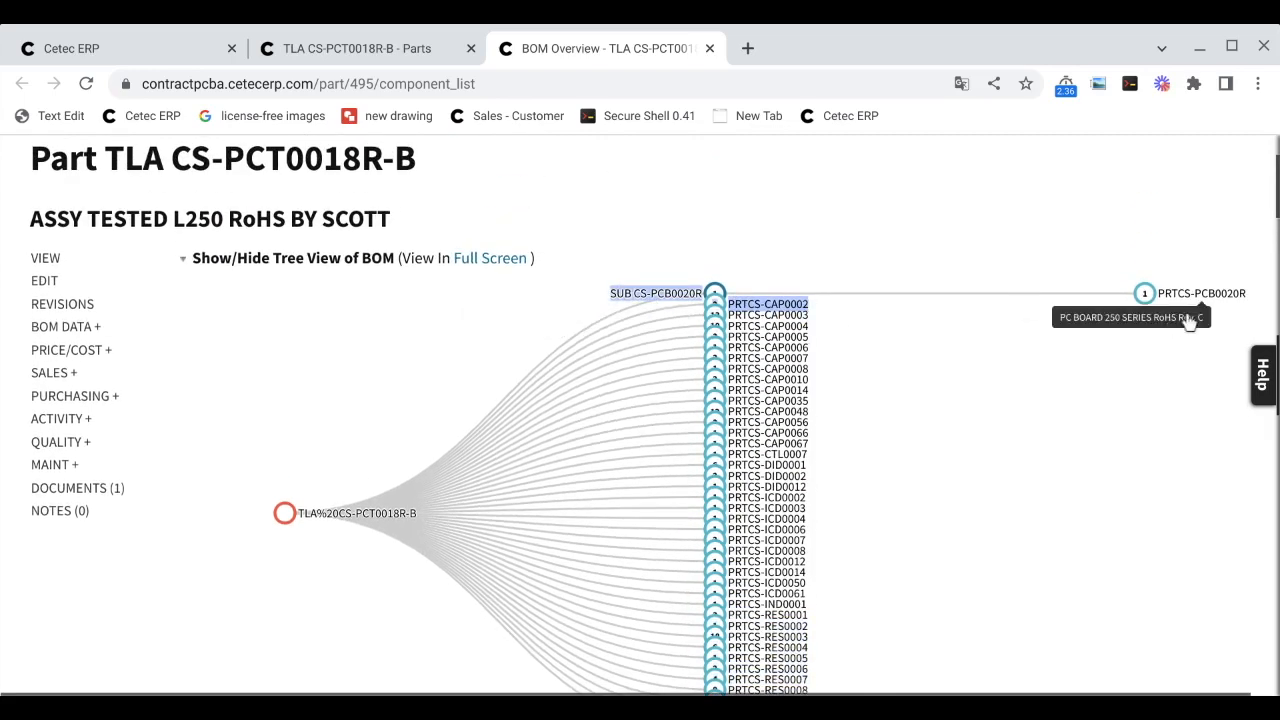
pyautogui.moveTo(1259, 310); pyautogui.dragTo(1151, 302)
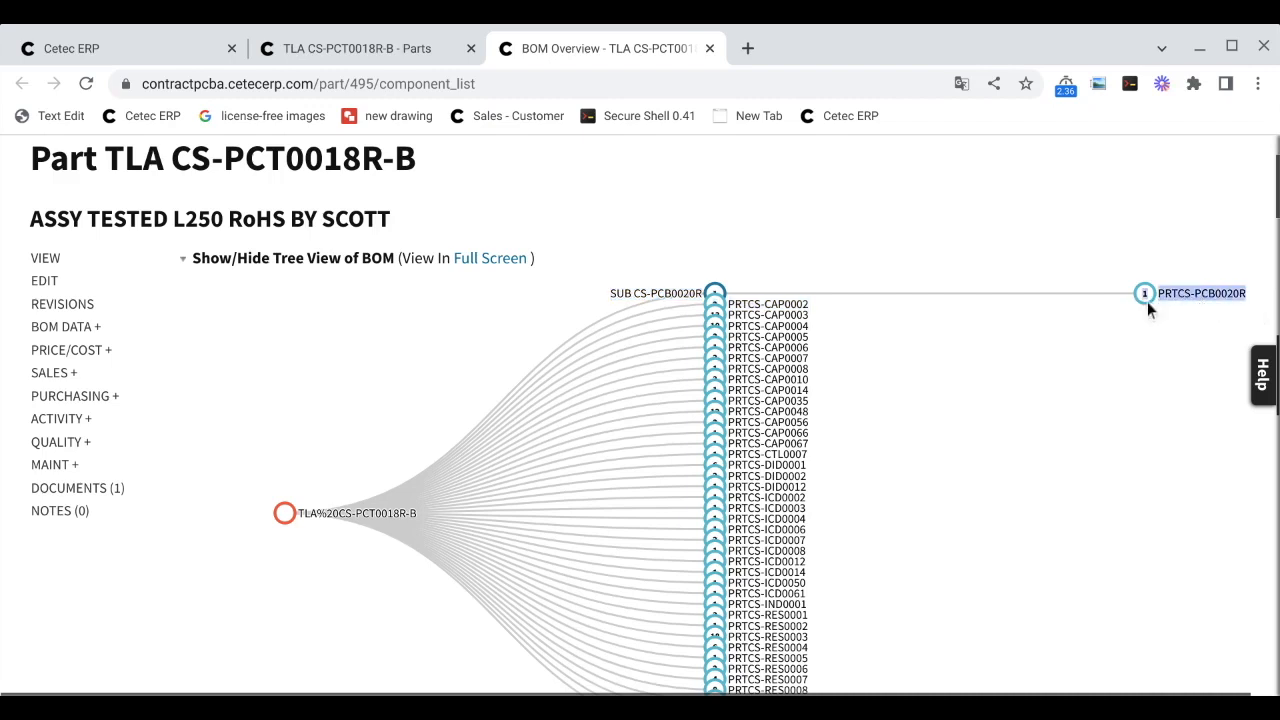
pyautogui.click(605, 205)
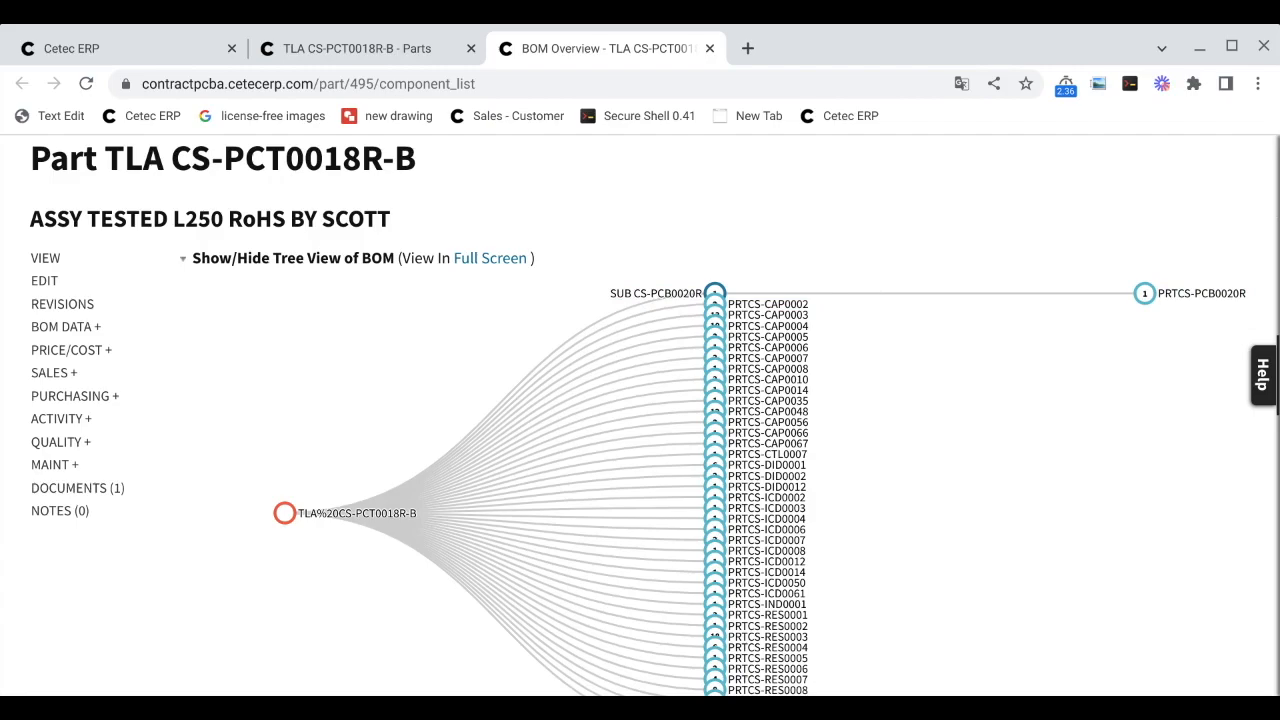
pyautogui.scroll(2, 640, 420)
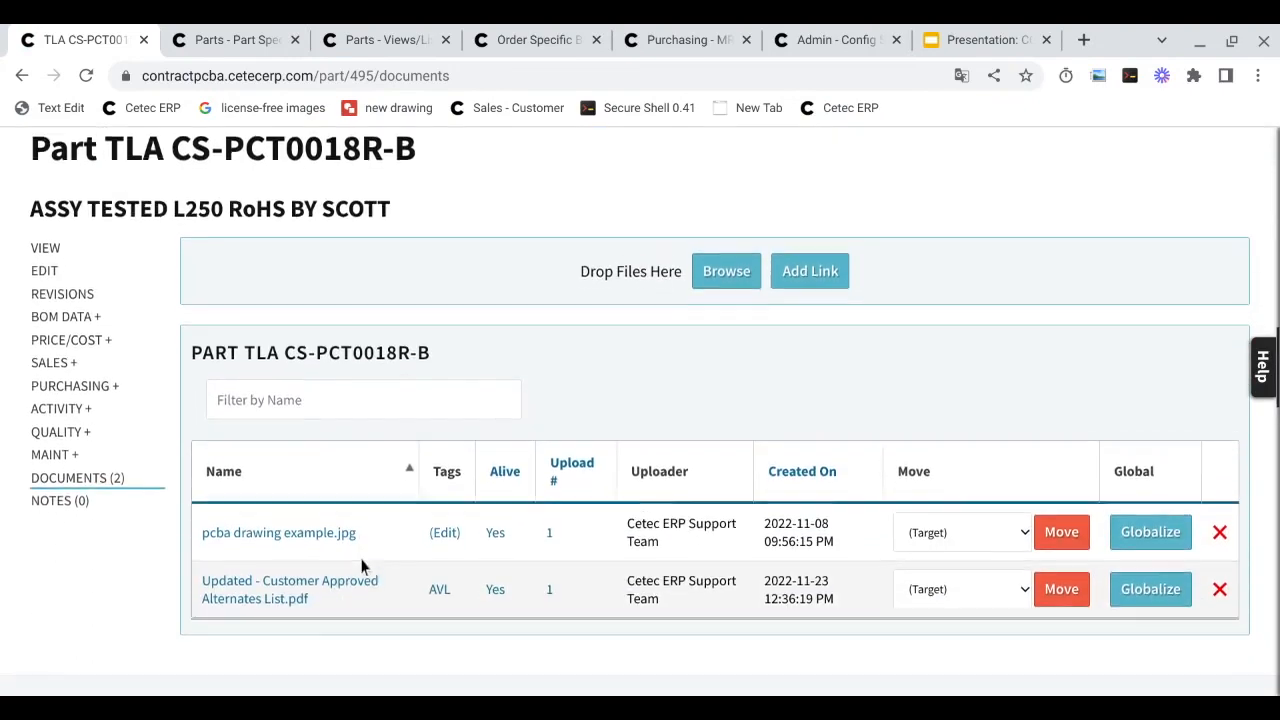
# Highlight Updated - Customer Approved Alternates List.pdf in the part's document list.
pyautogui.scroll(-2, 358, 572)
pyautogui.moveTo(331, 597); pyautogui.dragTo(205, 581)
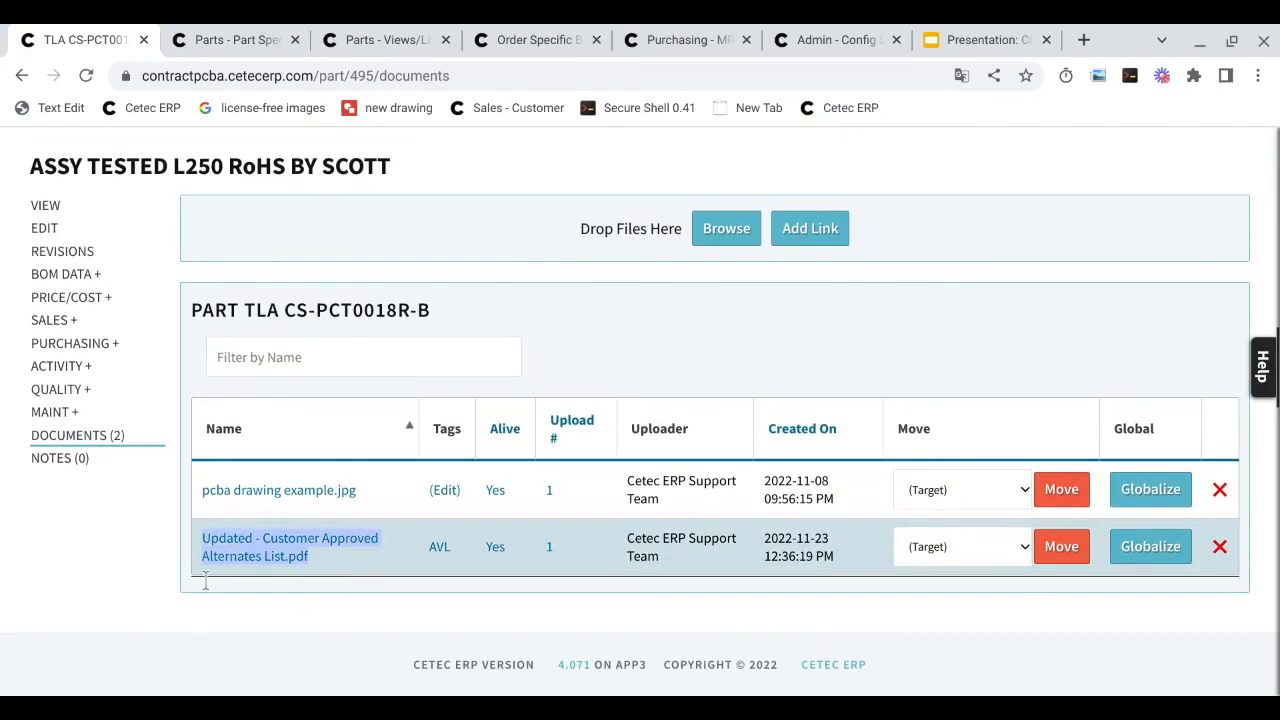
pyautogui.scroll(2, 297, 586)
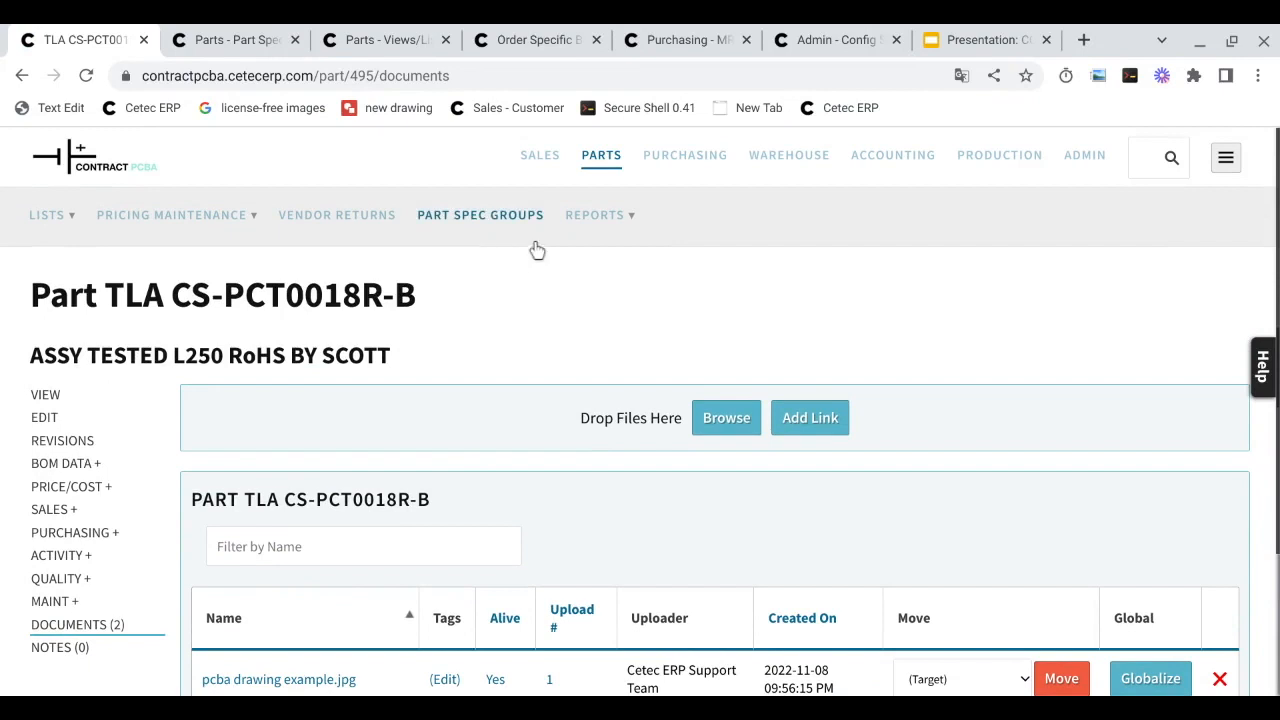
# View Part Spec Group 18 and highlight its rules for CAP03-0002 and PRTCS-CAP0002.
pyautogui.moveTo(414, 224)
pyautogui.mouseDown()
pyautogui.moveTo(549, 230)
pyautogui.moveTo(421, 236)
pyautogui.mouseUp()
pyautogui.click(549, 230)
pyautogui.hotkey('ctrl', 'Tab')
pyautogui.scroll(-1, 512, 416)
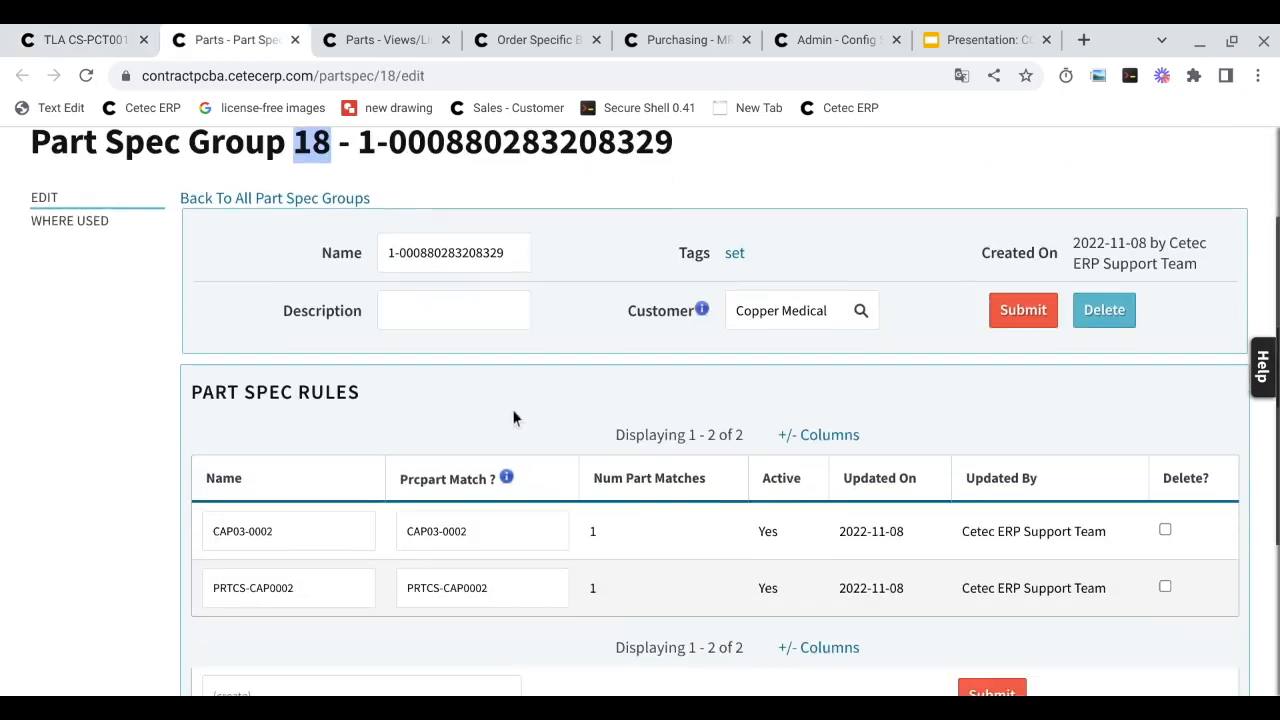
pyautogui.click(302, 541)
pyautogui.click(288, 585)
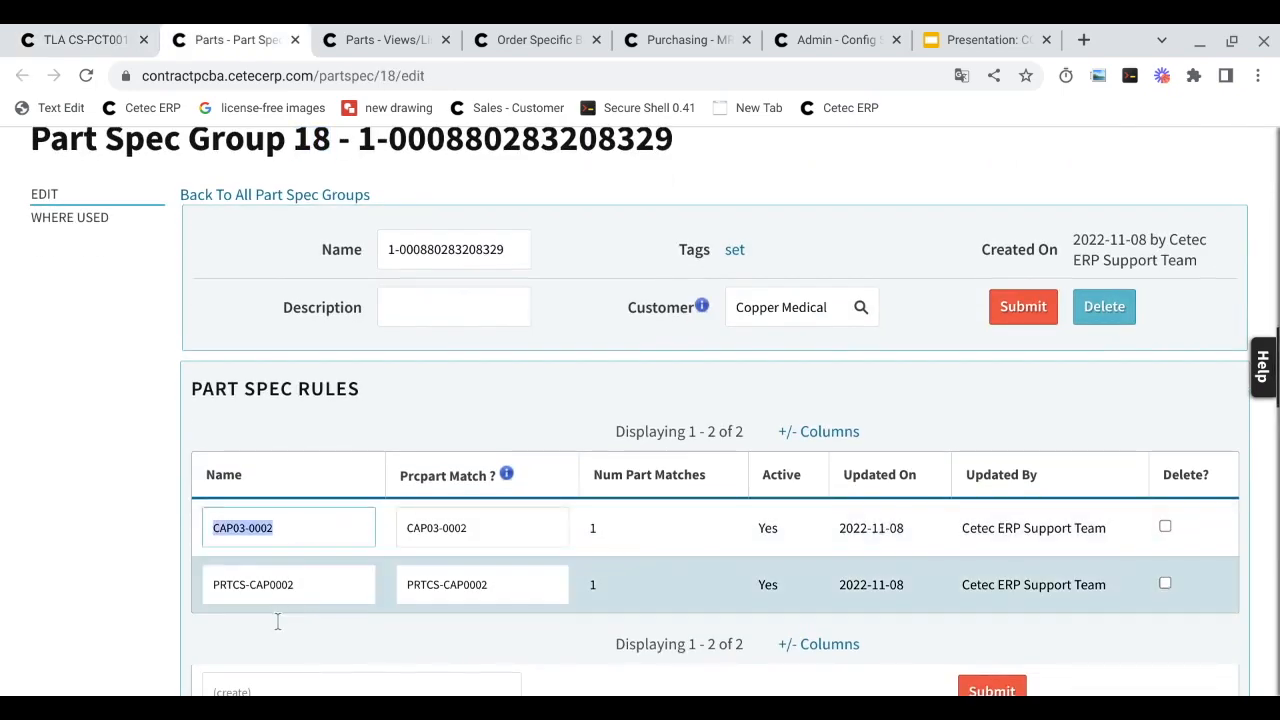
pyautogui.scroll(1, 278, 622)
# Review the Part Spec column in the revision BOM and the part spec options for component 2, PRTCS-CAP0002.
pyautogui.hotkey('ctrl', 'Tab')
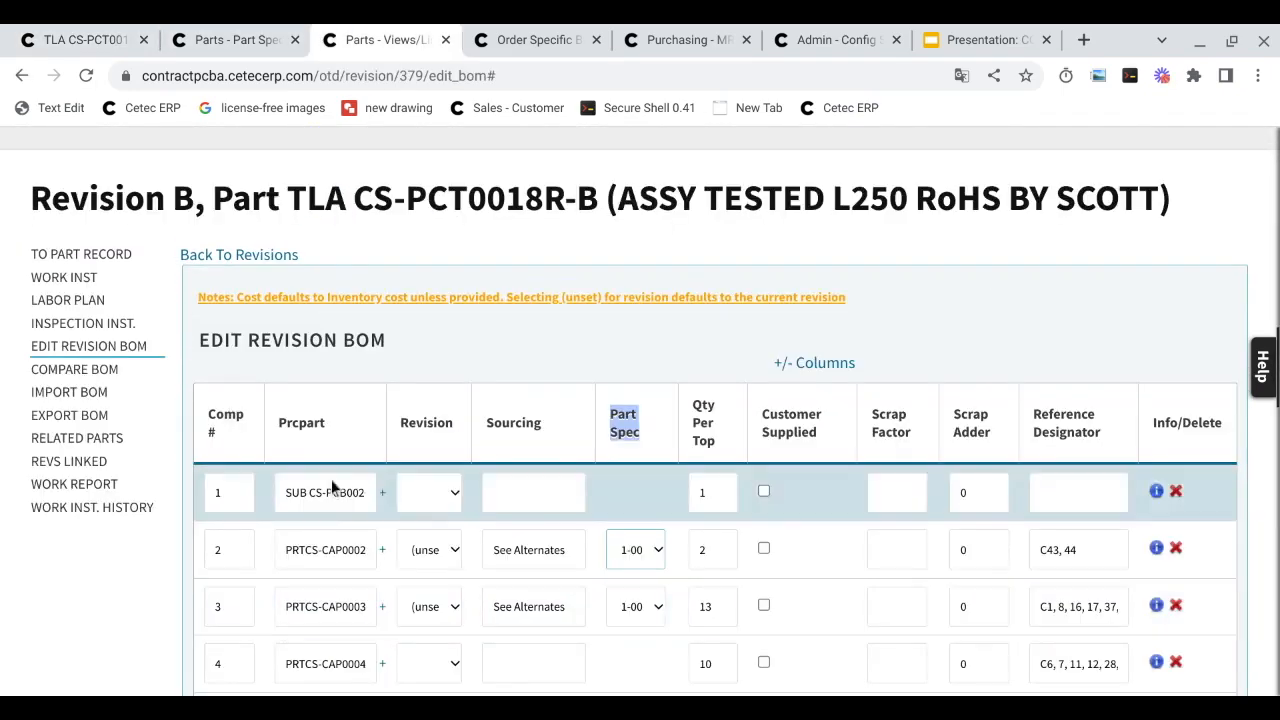
pyautogui.scroll(-2, 350, 450)
pyautogui.tripleClick(624, 343)
pyautogui.click(637, 478)
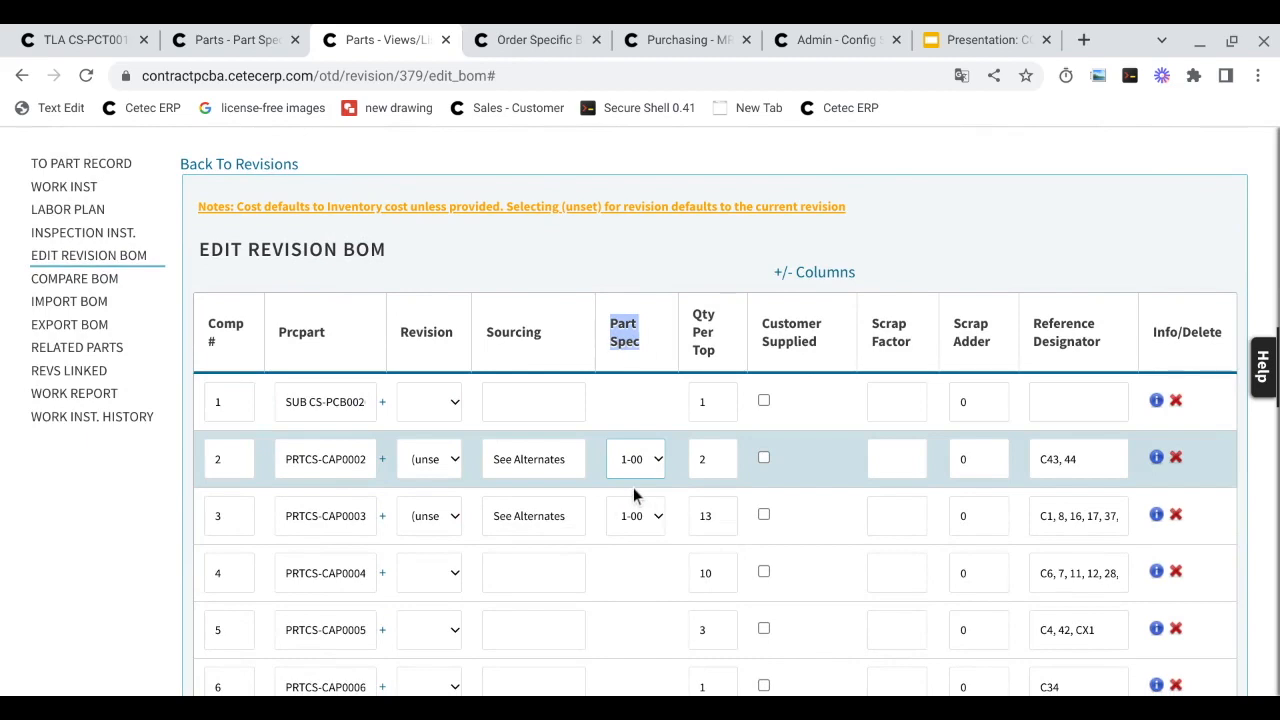
# Set component 2 of the order-specific BOM to the PRTCS-CAP0002 alternate from Part Spec 18.
pyautogui.hotkey('ctrl', 'Tab')
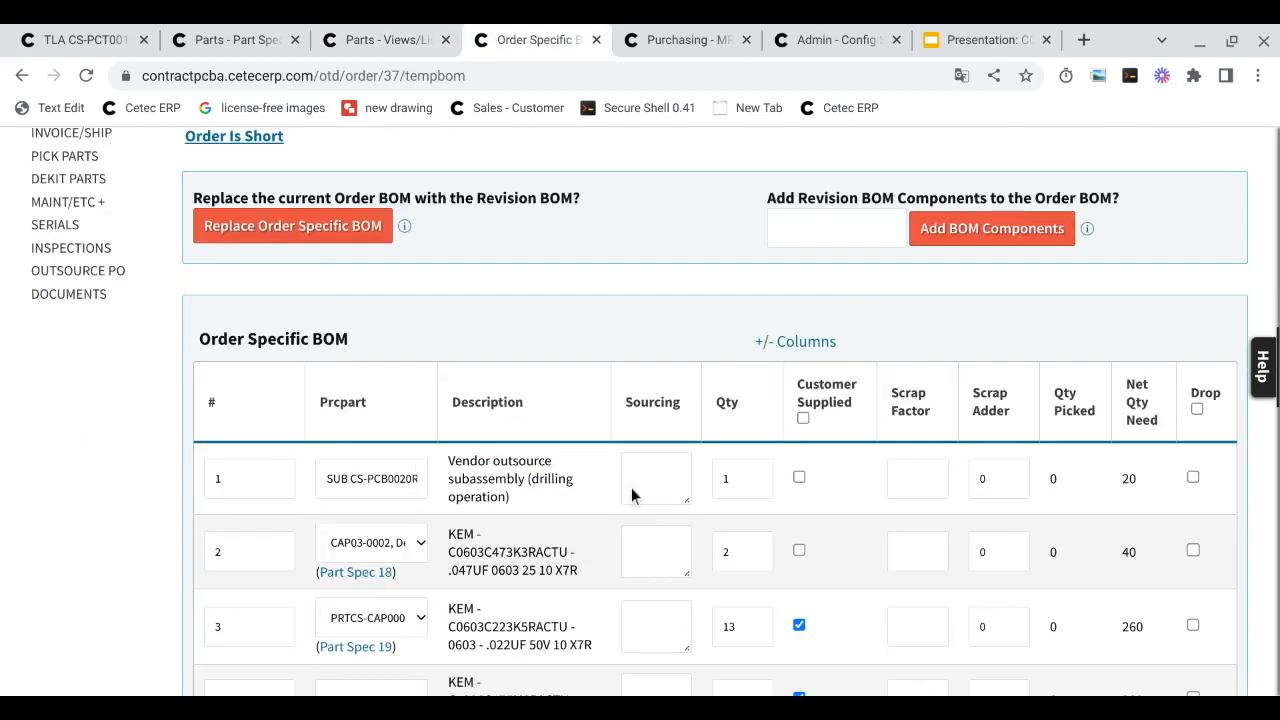
pyautogui.scroll(-1, 631, 487)
pyautogui.click(365, 503)
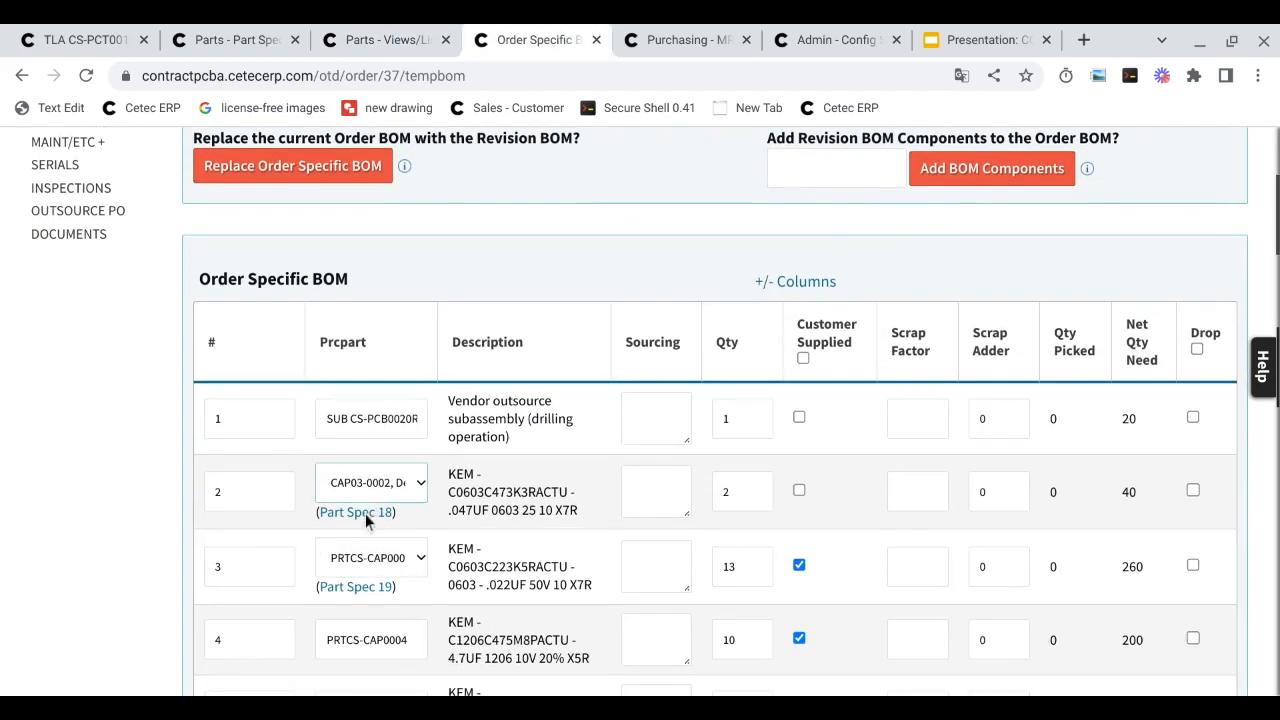
pyautogui.click(357, 580)
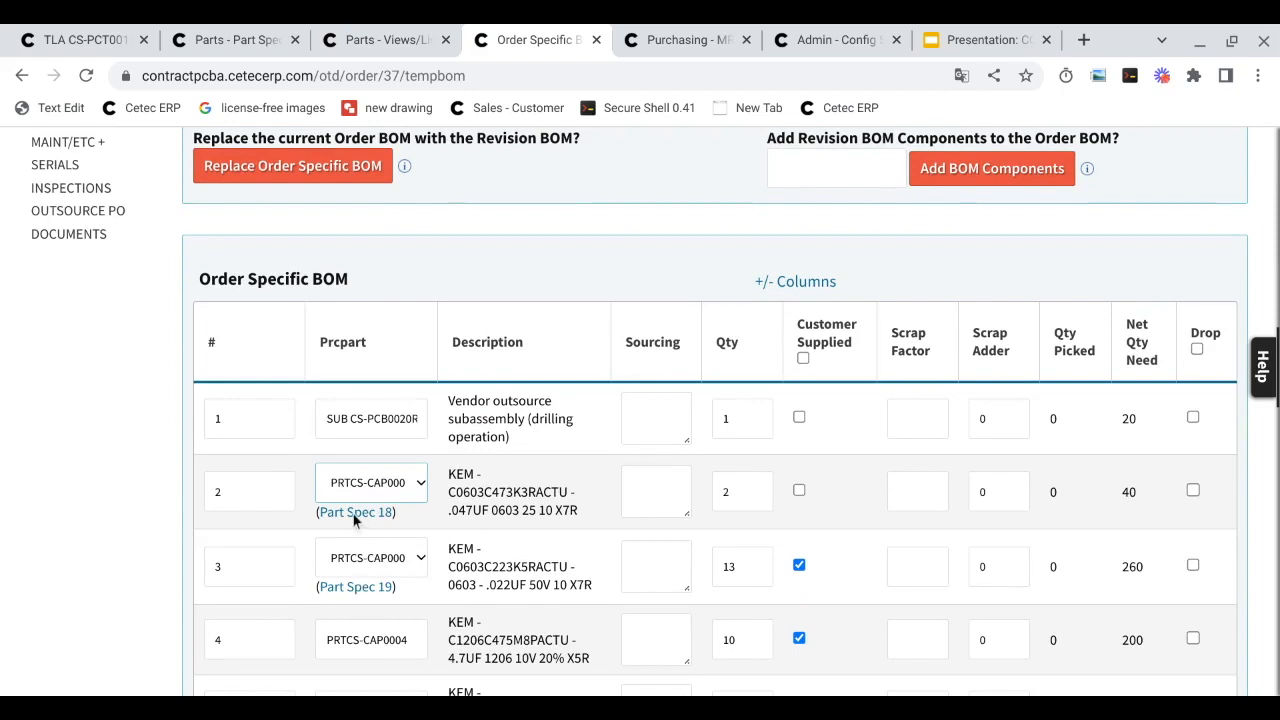
pyautogui.click(350, 541)
pyautogui.scroll(1, 460, 537)
pyautogui.scroll(4, 460, 537)
# Examine the Allocation Part Spec flag on part CAP 03-0002 in the MRP purchasing list.
pyautogui.hotkey('ctrl', 'Tab')
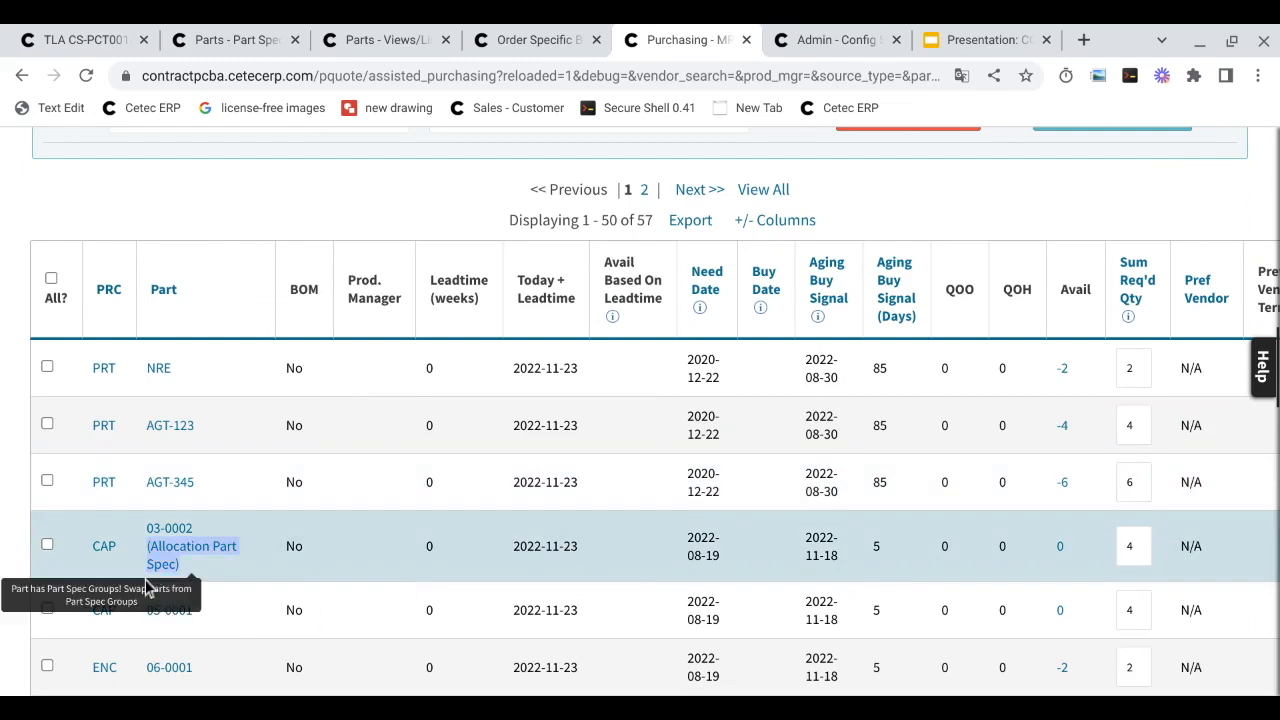
pyautogui.moveTo(146, 580); pyautogui.dragTo(143, 565)
pyautogui.click(203, 607)
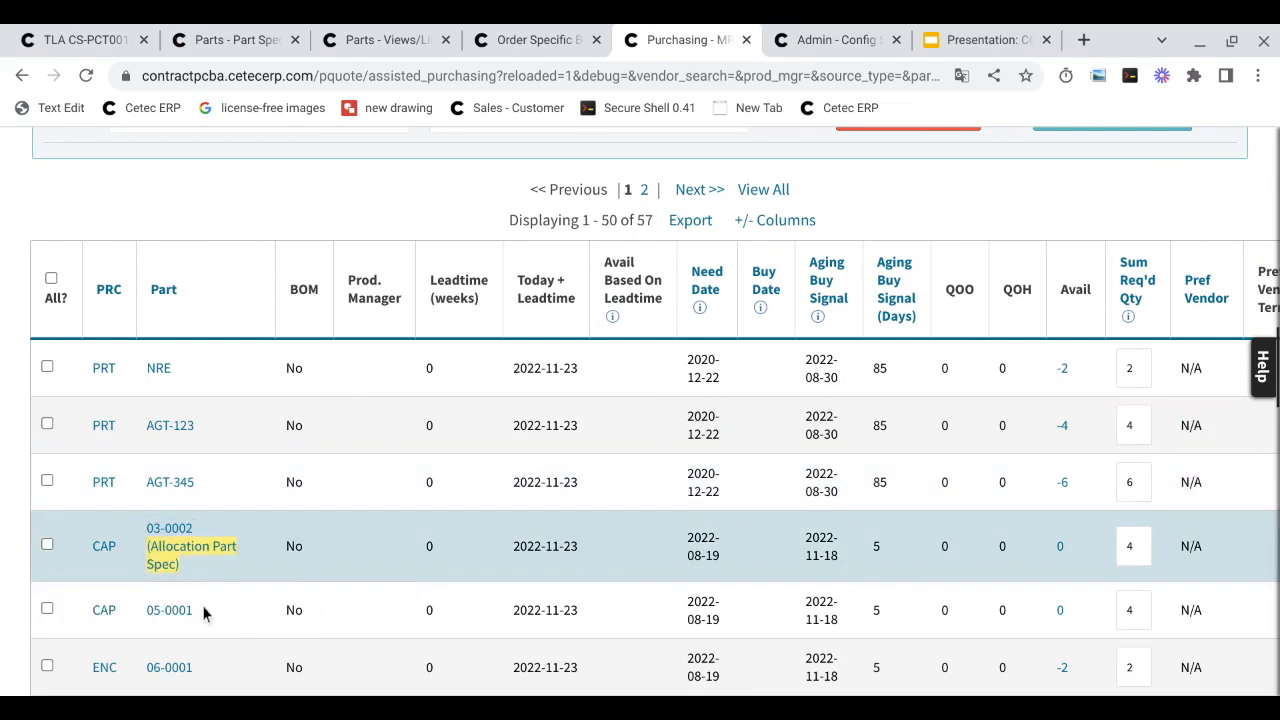
pyautogui.scroll(4, 203, 614)
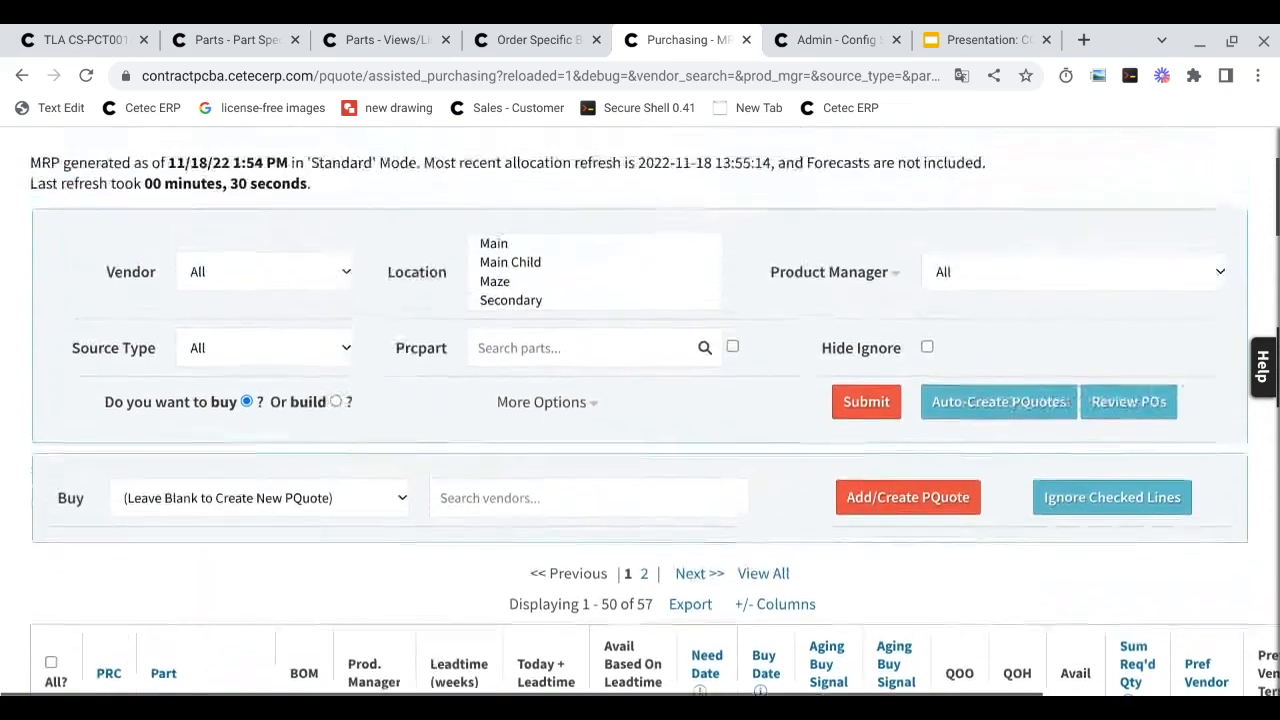
# Review the "Allow Hotswap based on Partspec match" allocation setting in the admin config settings.
pyautogui.hotkey('ctrl', 'Tab')
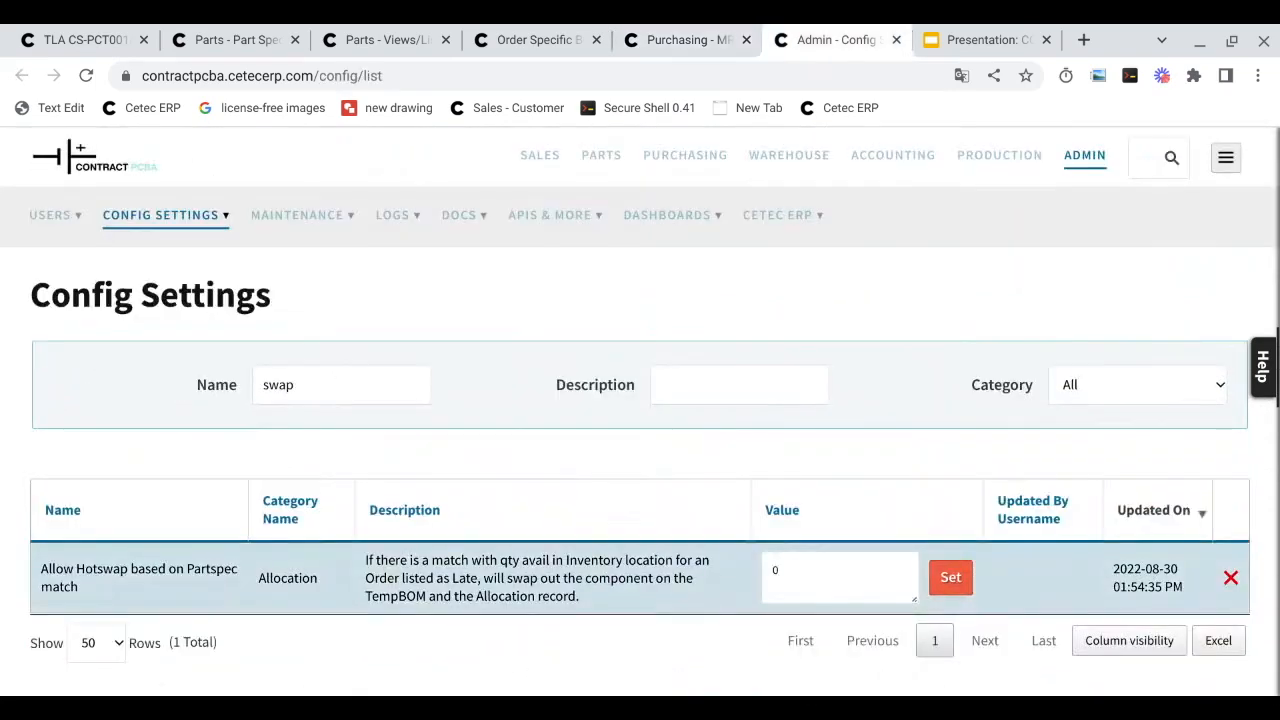
pyautogui.tripleClick(201, 604)
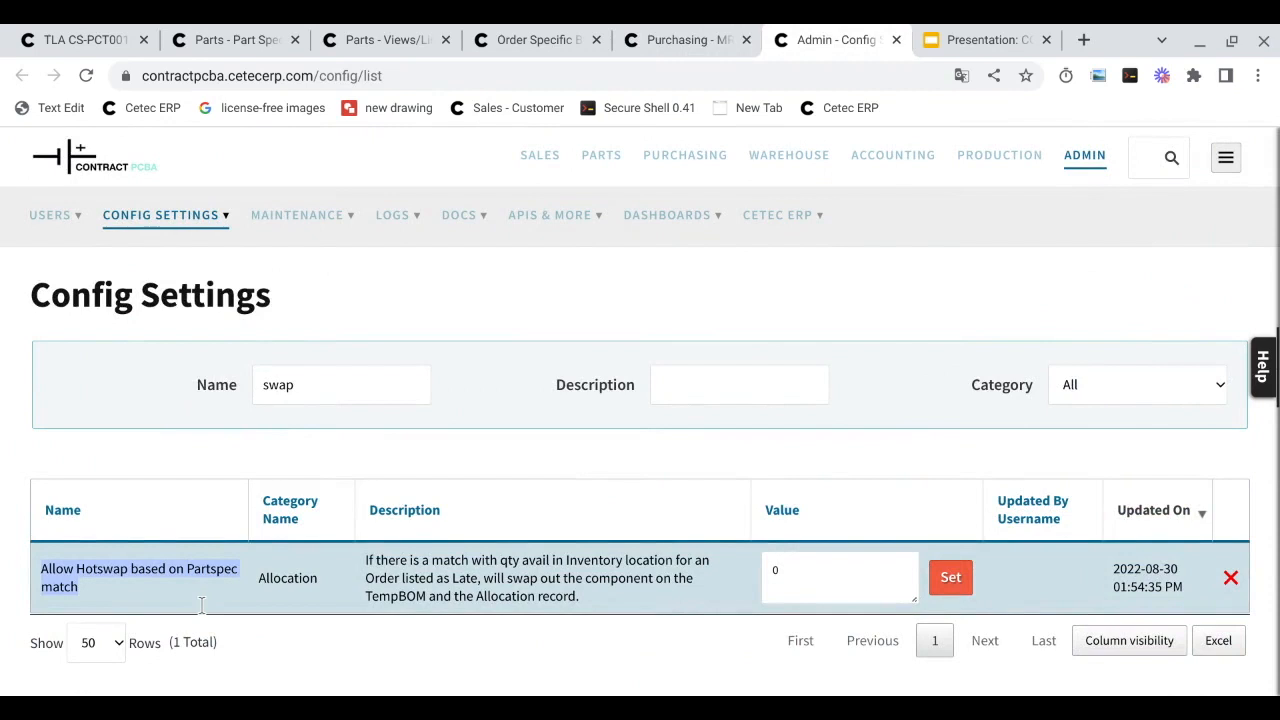
pyautogui.click(201, 604)
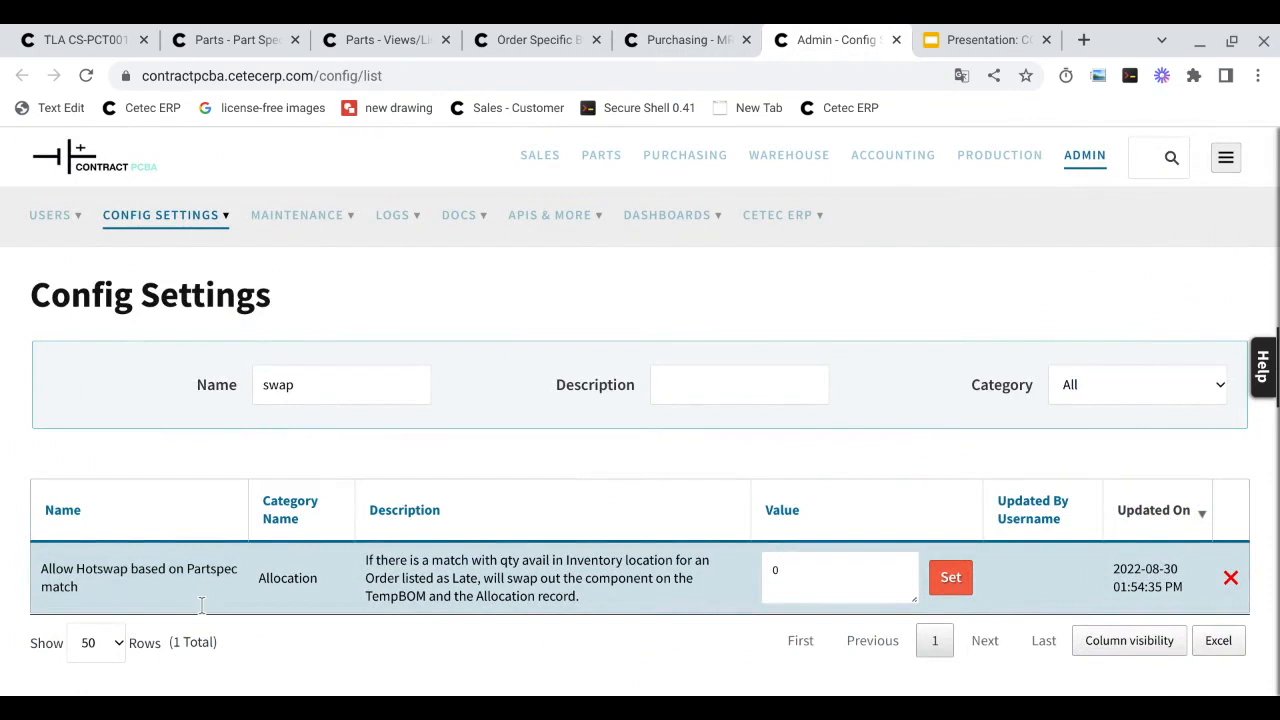
# Switch to the Google Slides presentation and go through the CalcuQuote "Send to CETEC Integration" slides from slide 7 onward.
pyautogui.hotkey('ctrl', 'Tab')
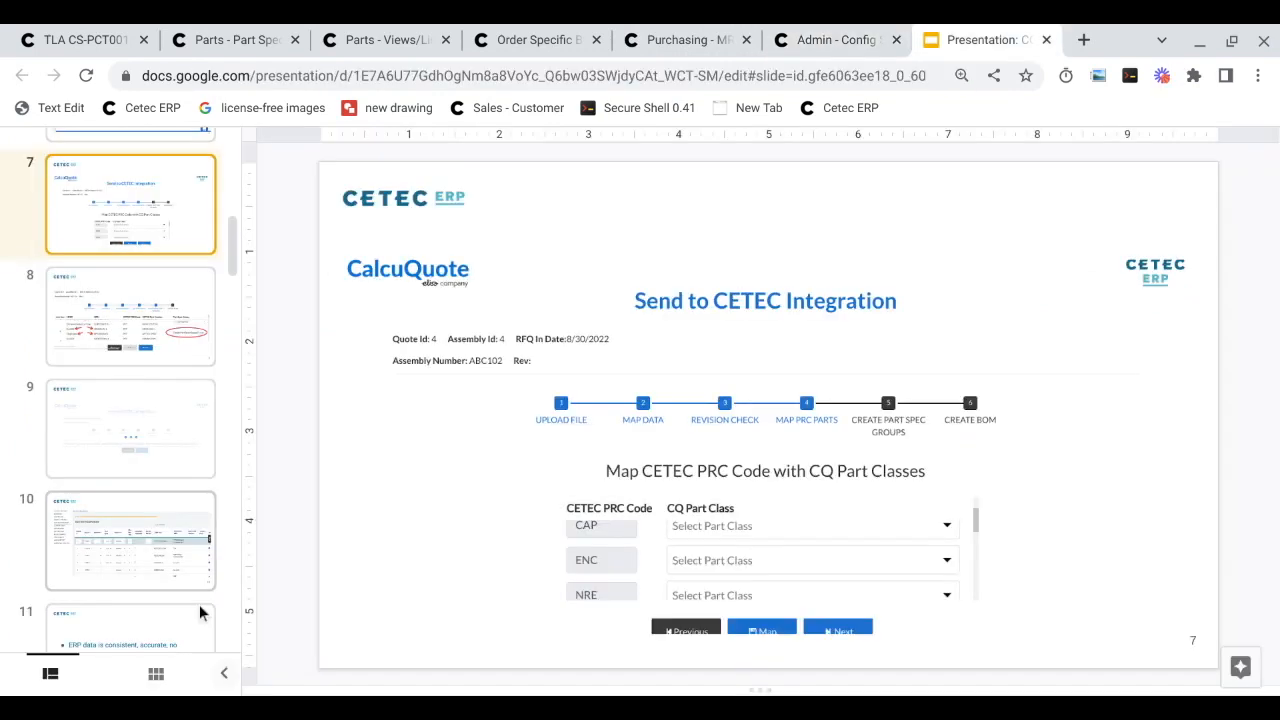
pyautogui.press('Down')
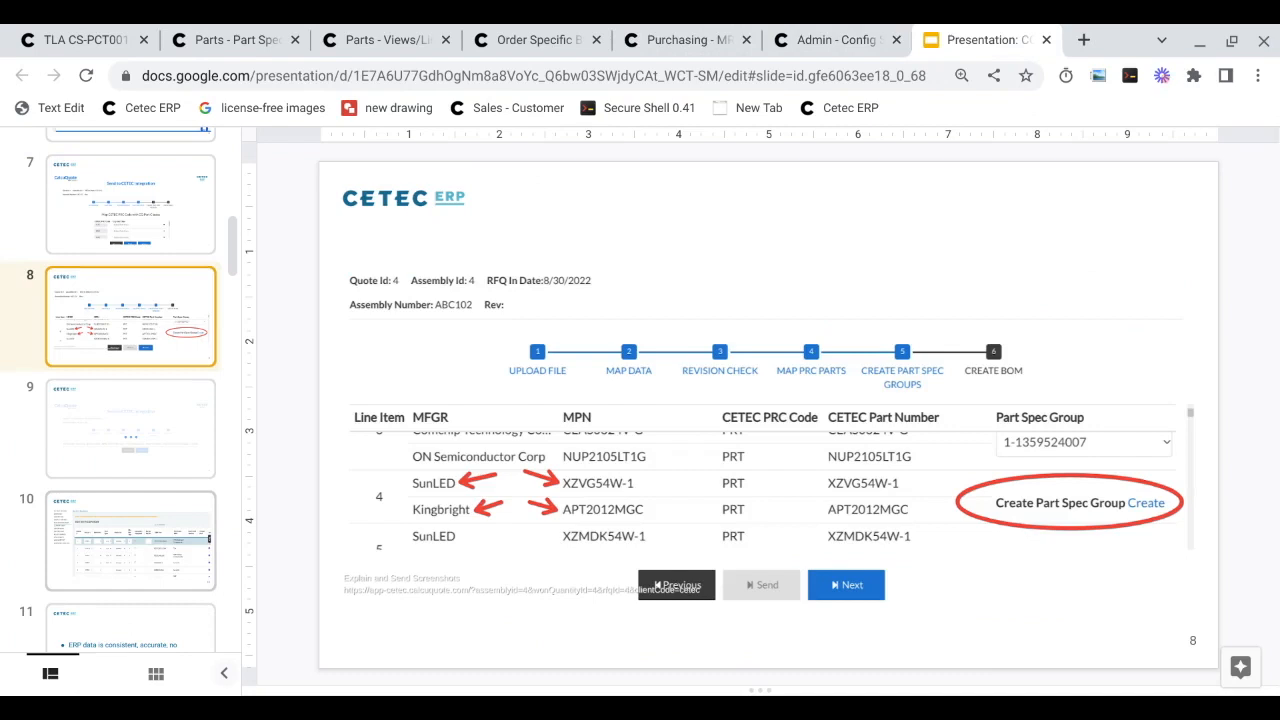
pyautogui.press('Down')
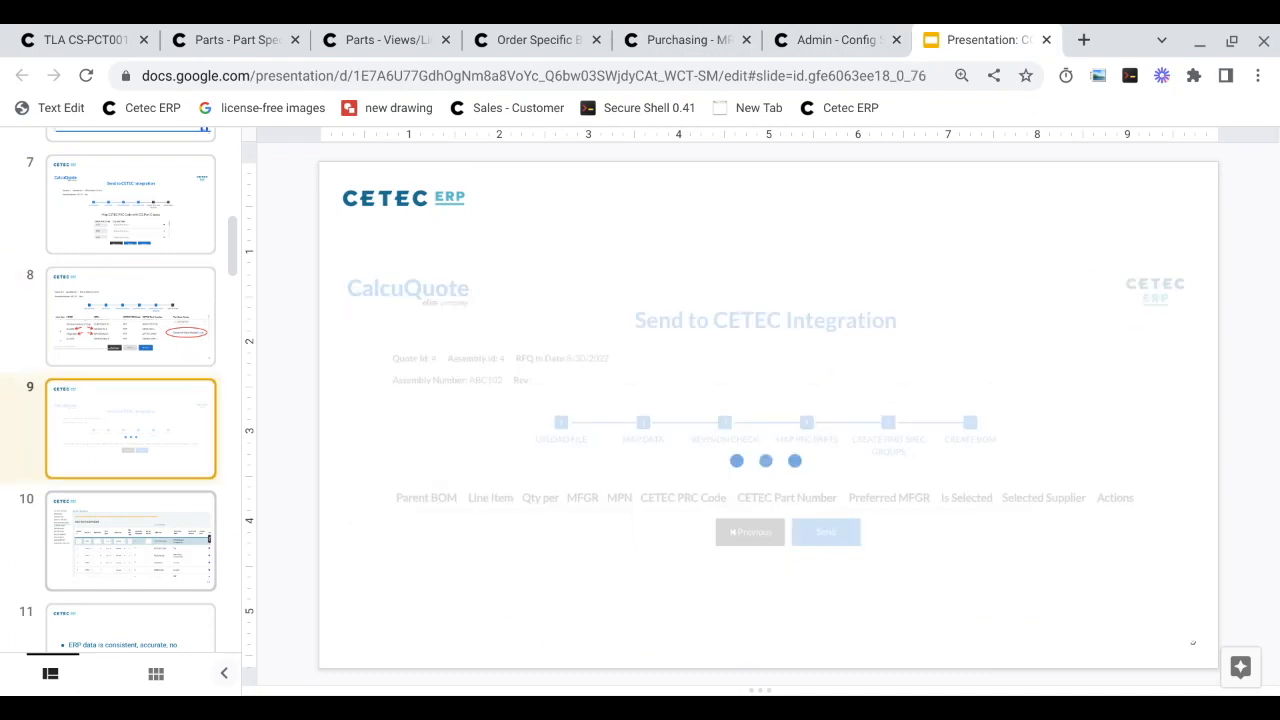
pyautogui.press('Down')
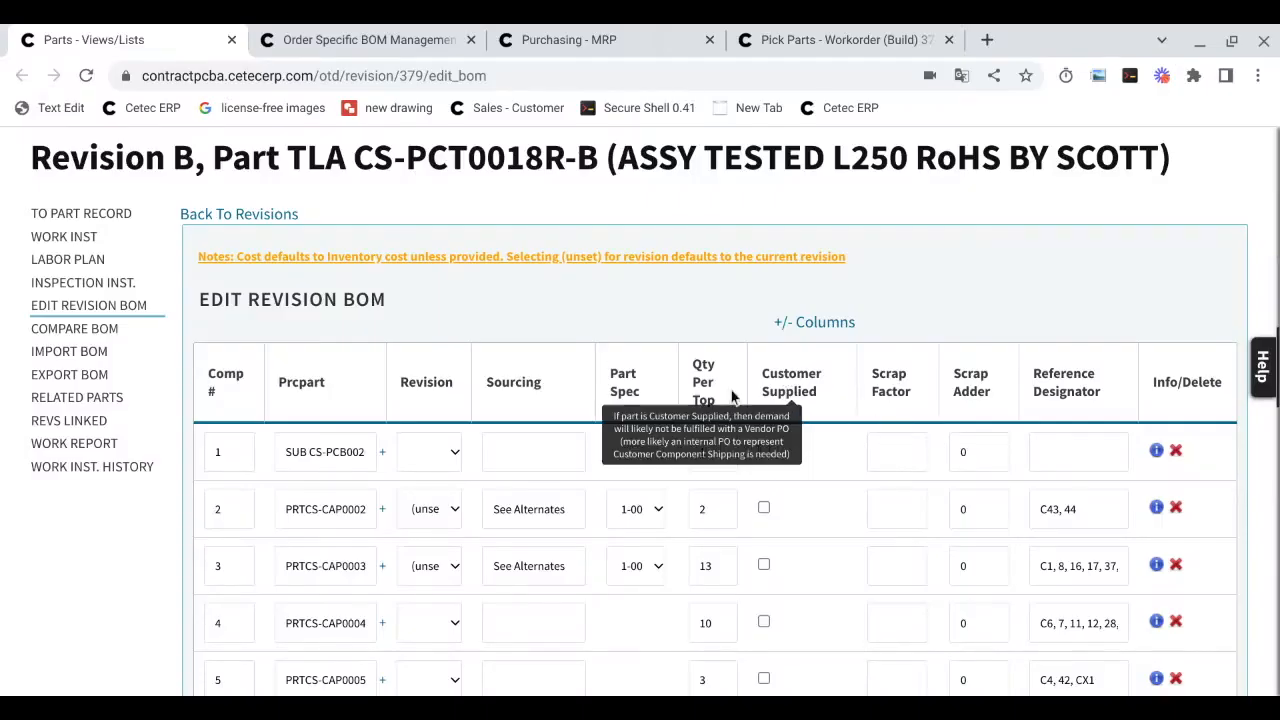
# Examine the Scrap Adder and Scrap Factor columns in work order 37.1's order-specific BOM.
pyautogui.hotkey('ctrl', 'Tab')
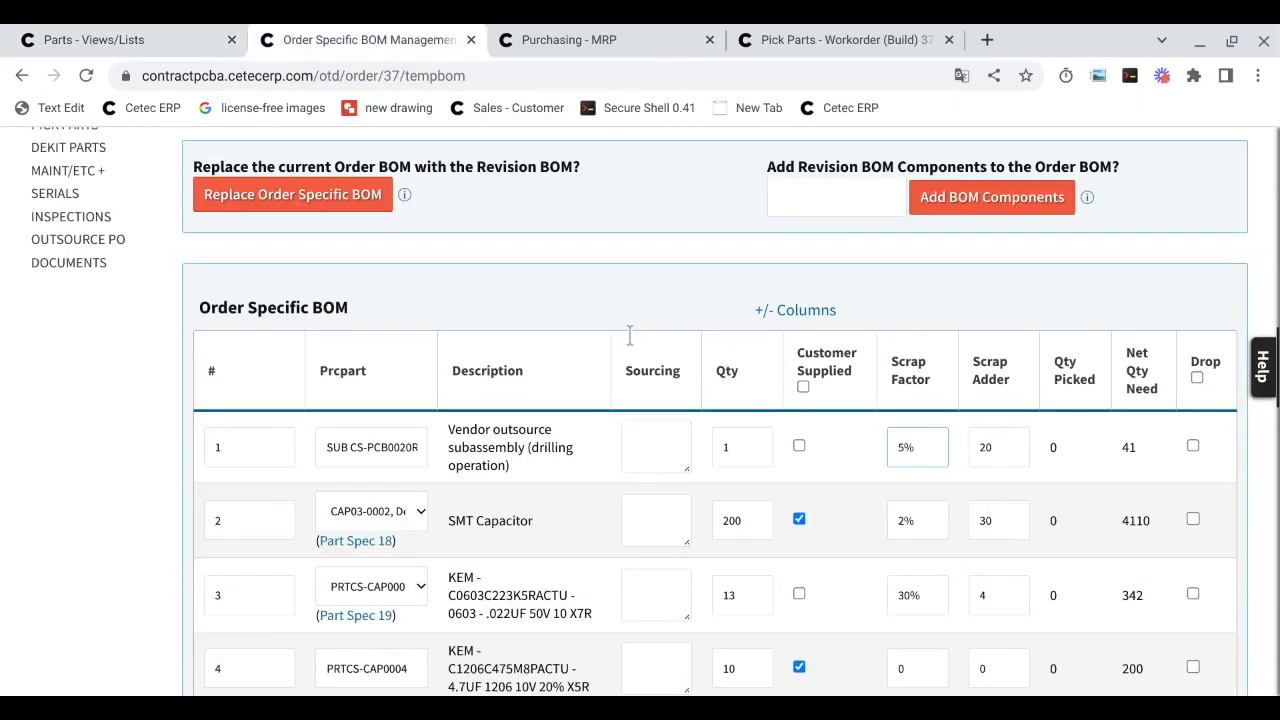
pyautogui.scroll(2, 629, 335)
pyautogui.scroll(-3, 629, 335)
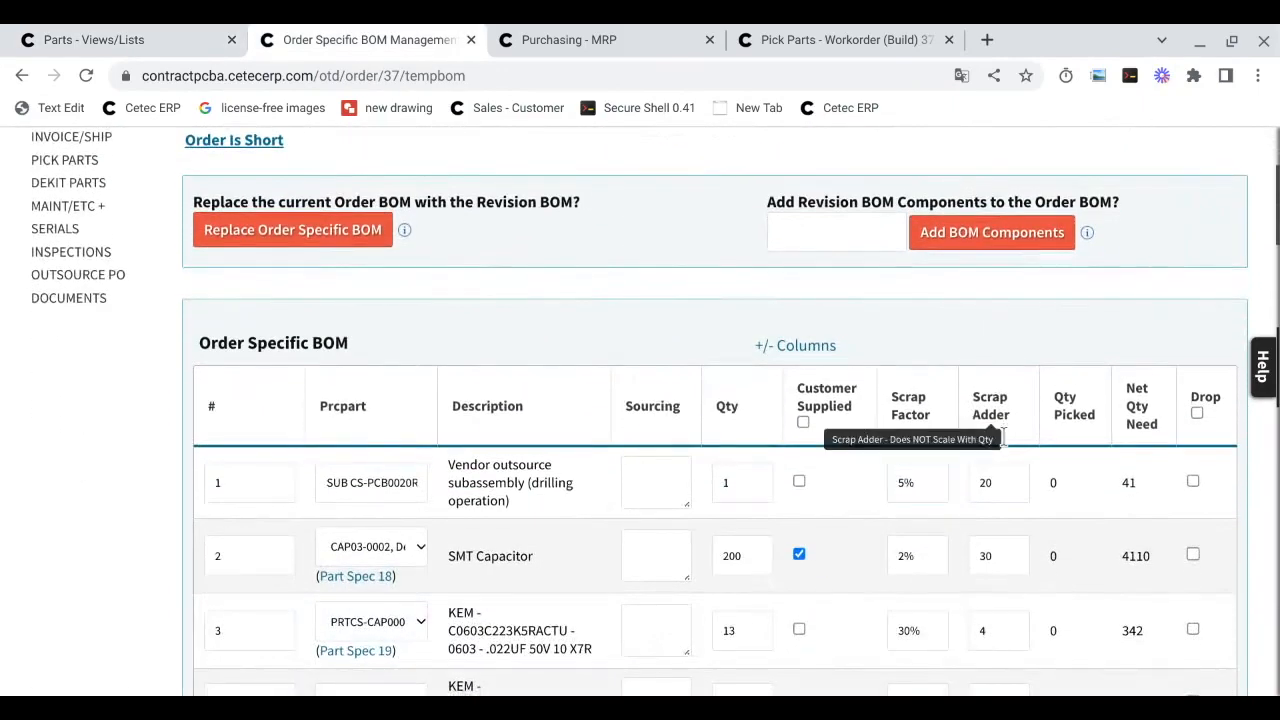
pyautogui.tripleClick(1003, 432)
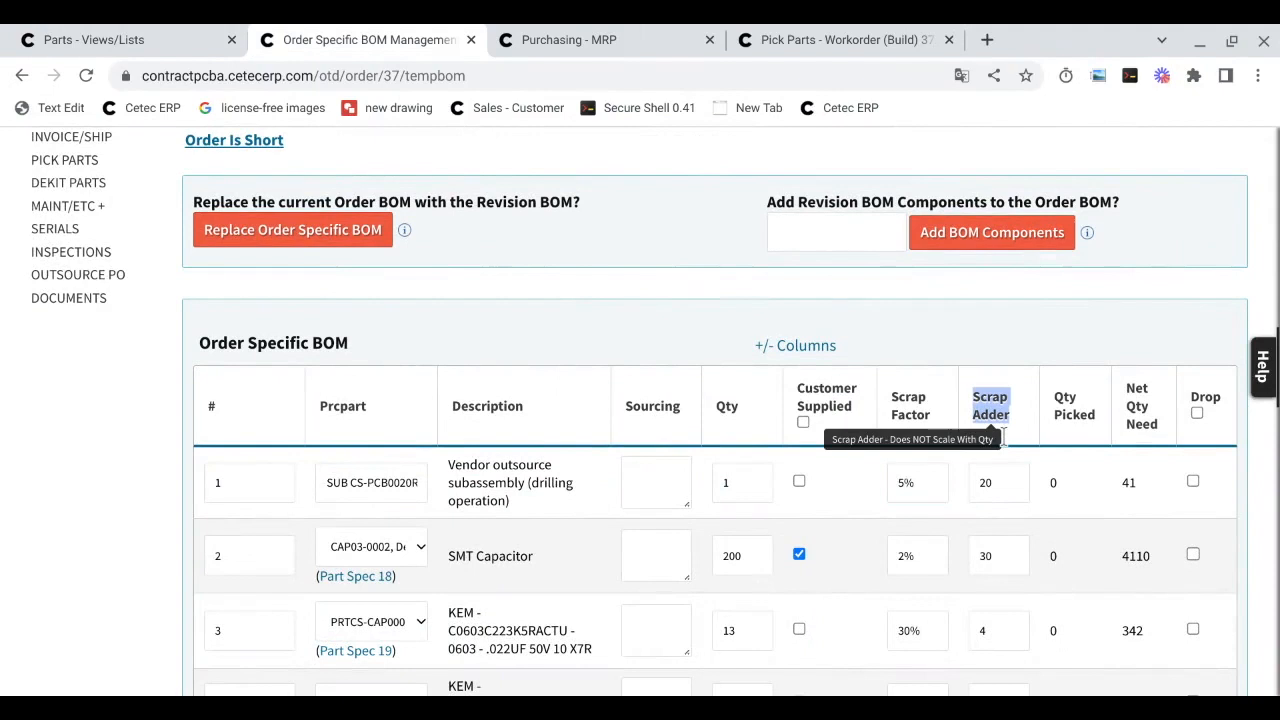
pyautogui.tripleClick(903, 432)
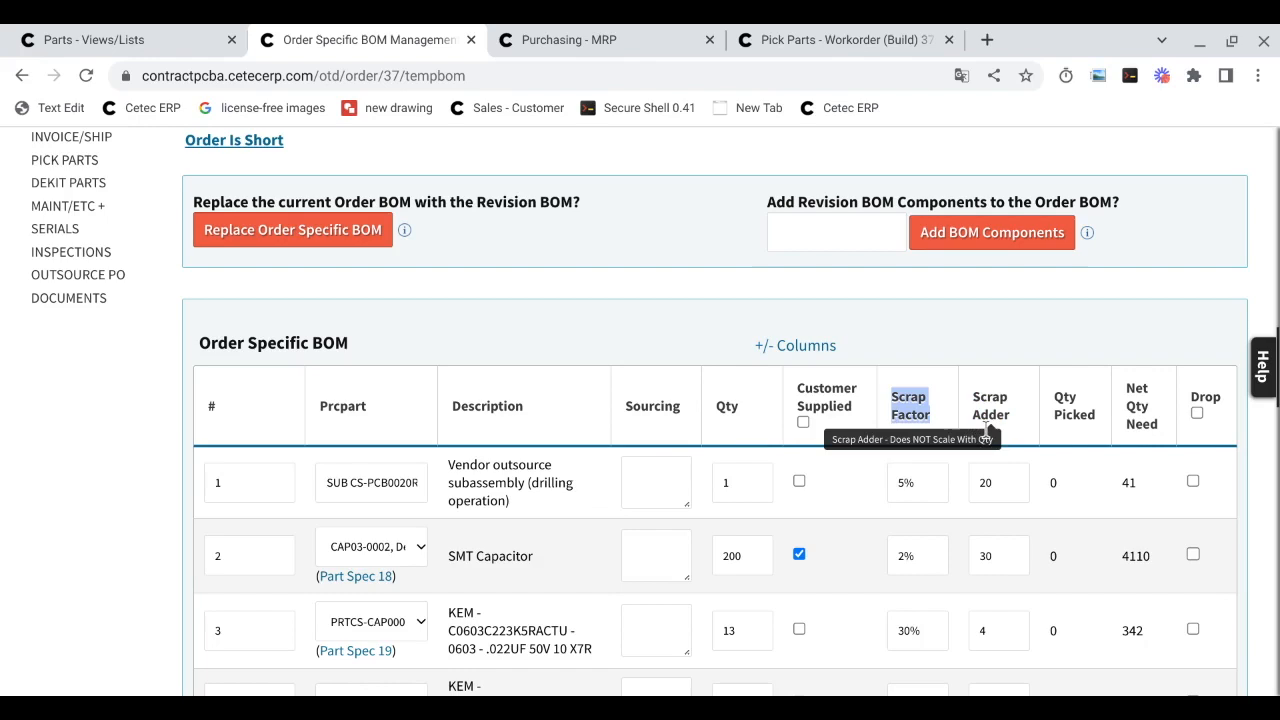
pyautogui.click(1027, 333)
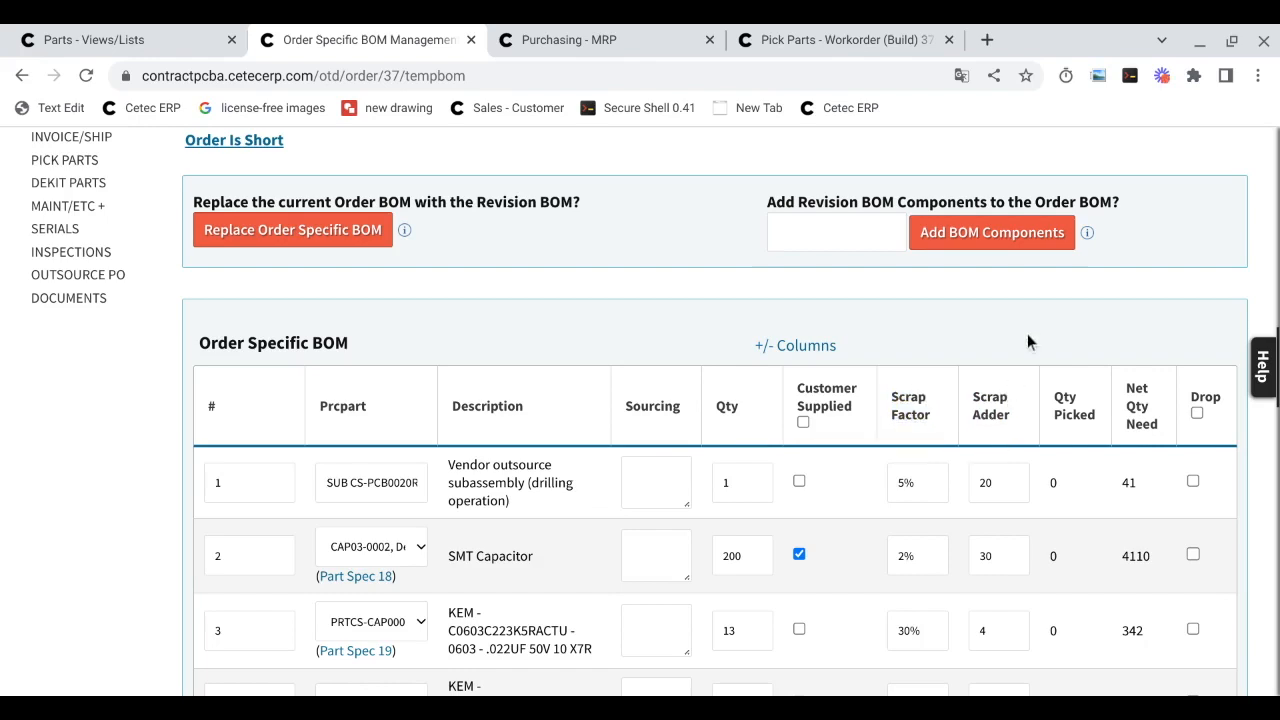
# Examine the Sum Req'd Qty column in the MRP requirements list.
pyautogui.hotkey('ctrl', 'Tab')
pyautogui.scroll(-2, 586, 340)
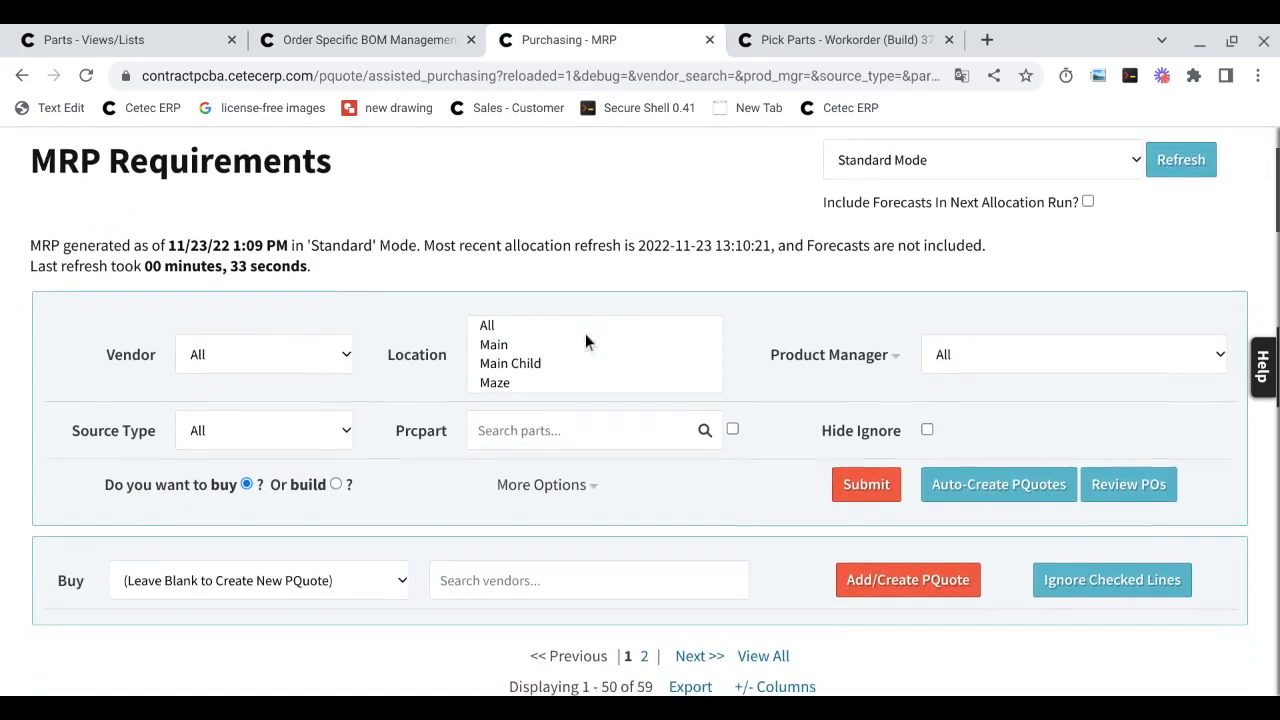
pyautogui.scroll(-2, 585, 340)
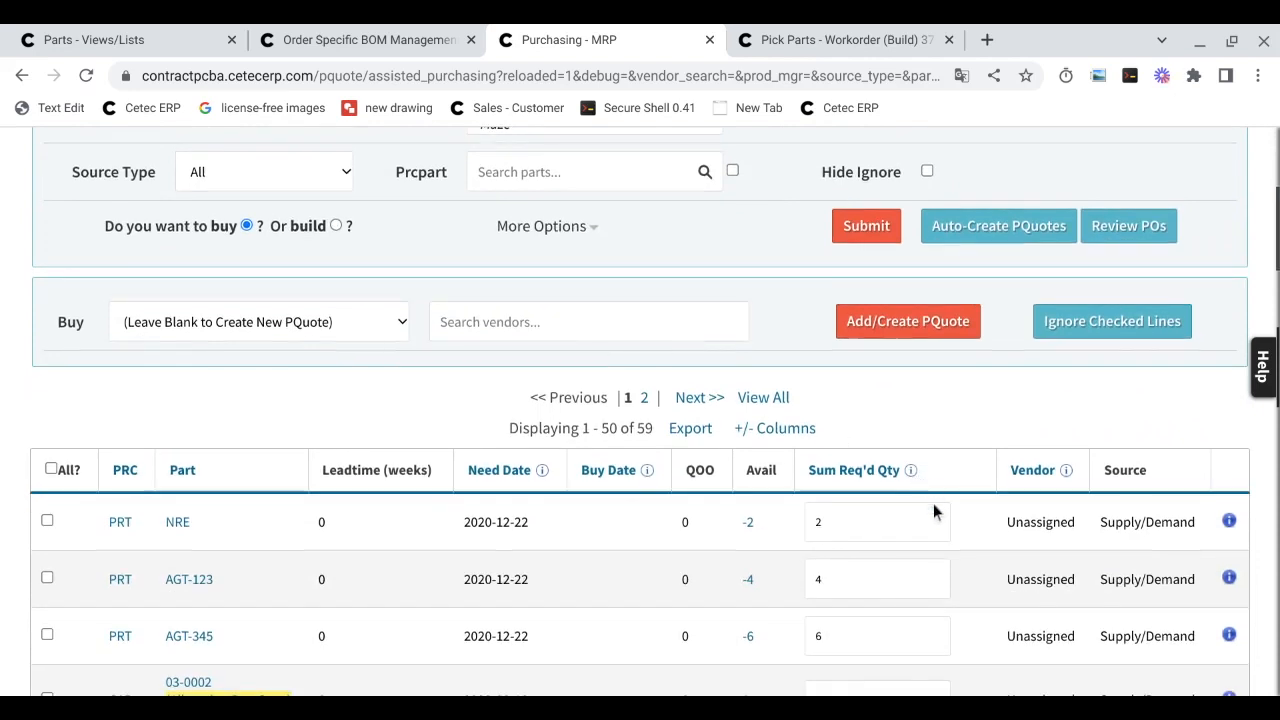
pyautogui.moveTo(903, 497)
pyautogui.moveTo(903, 497); pyautogui.dragTo(810, 503)
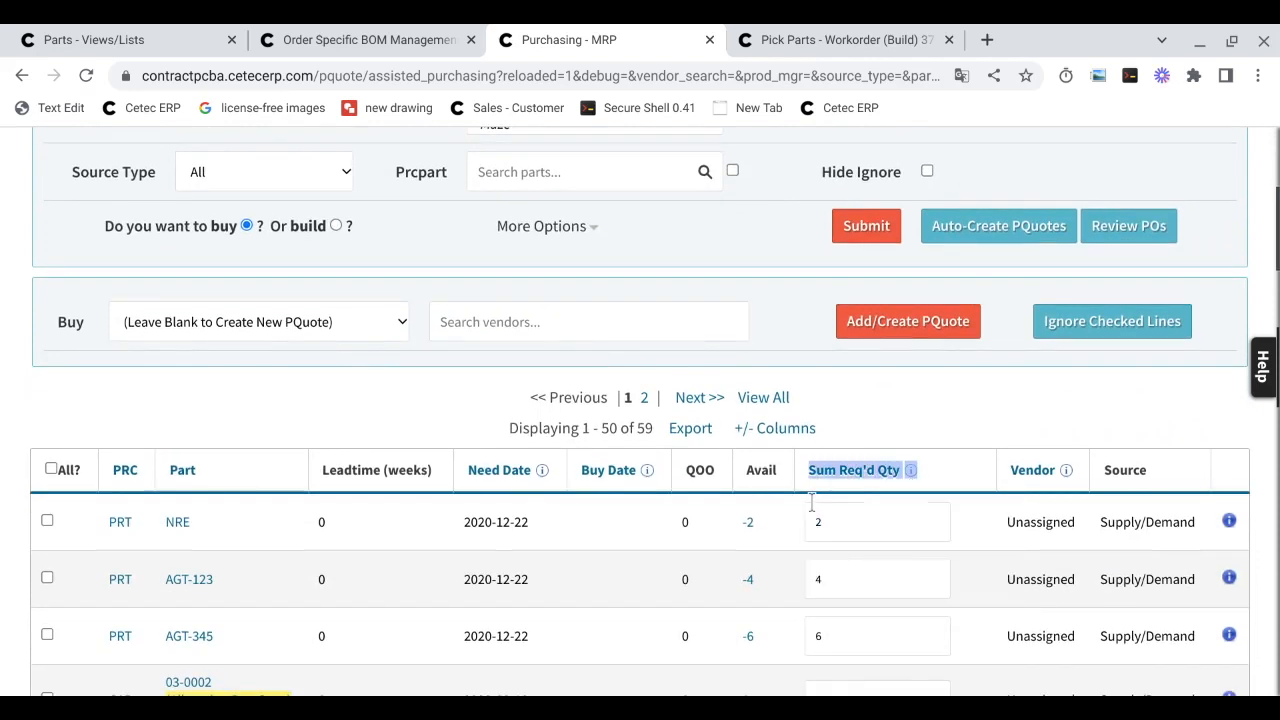
pyautogui.click(873, 436)
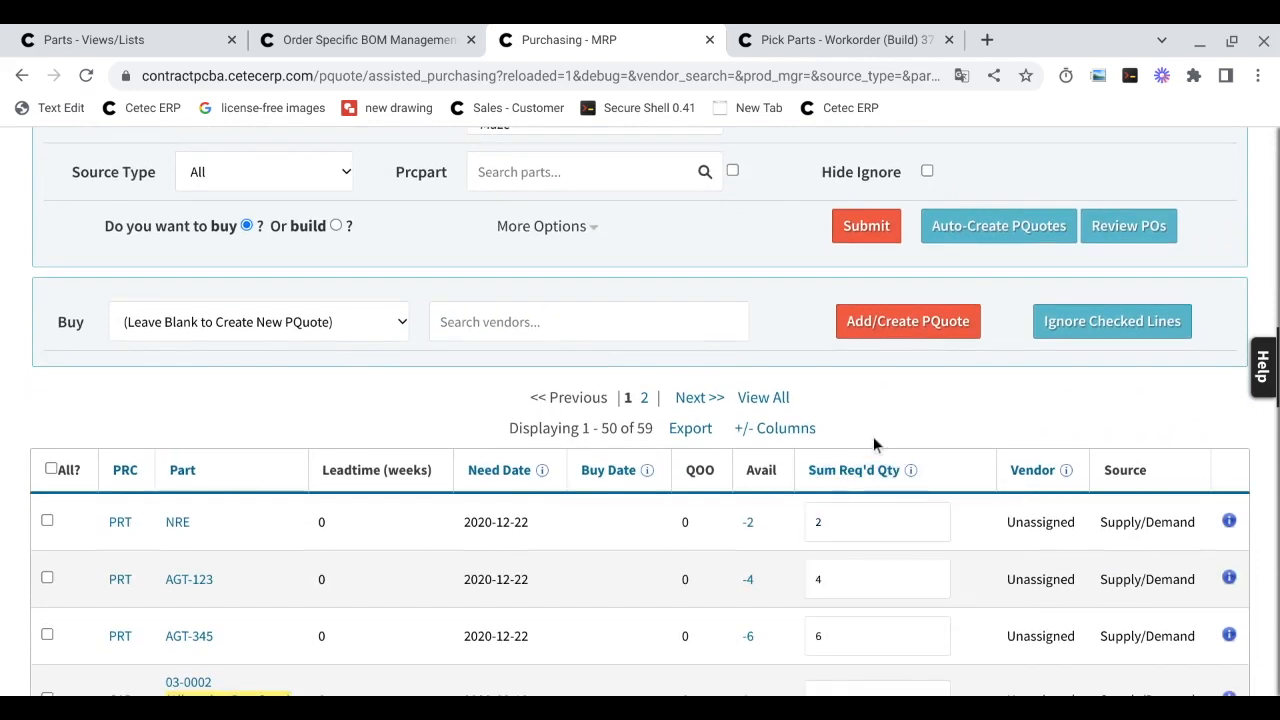
pyautogui.scroll(-1, 873, 436)
# Check the Qty Need values for parts 03-0002 and CS-CAP0003 on the pick parts page of work order 37.1.
pyautogui.hotkey('ctrl', 'Tab')
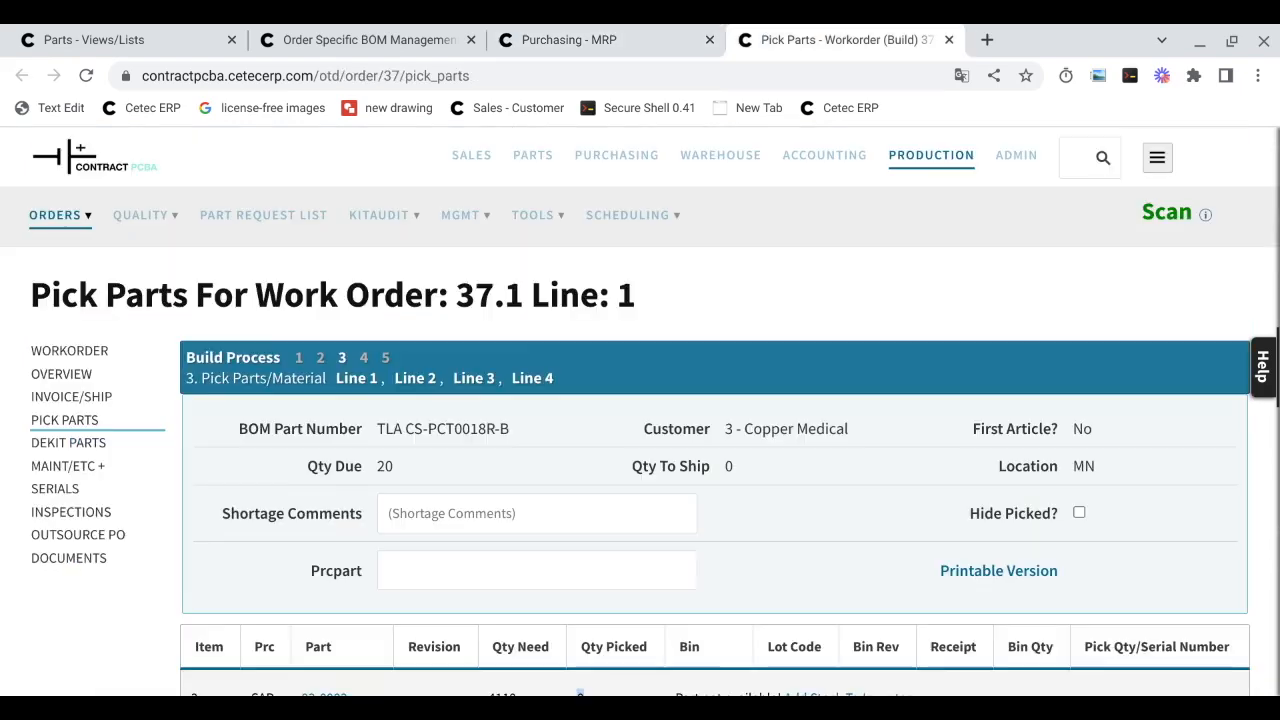
pyautogui.scroll(-3, 586, 494)
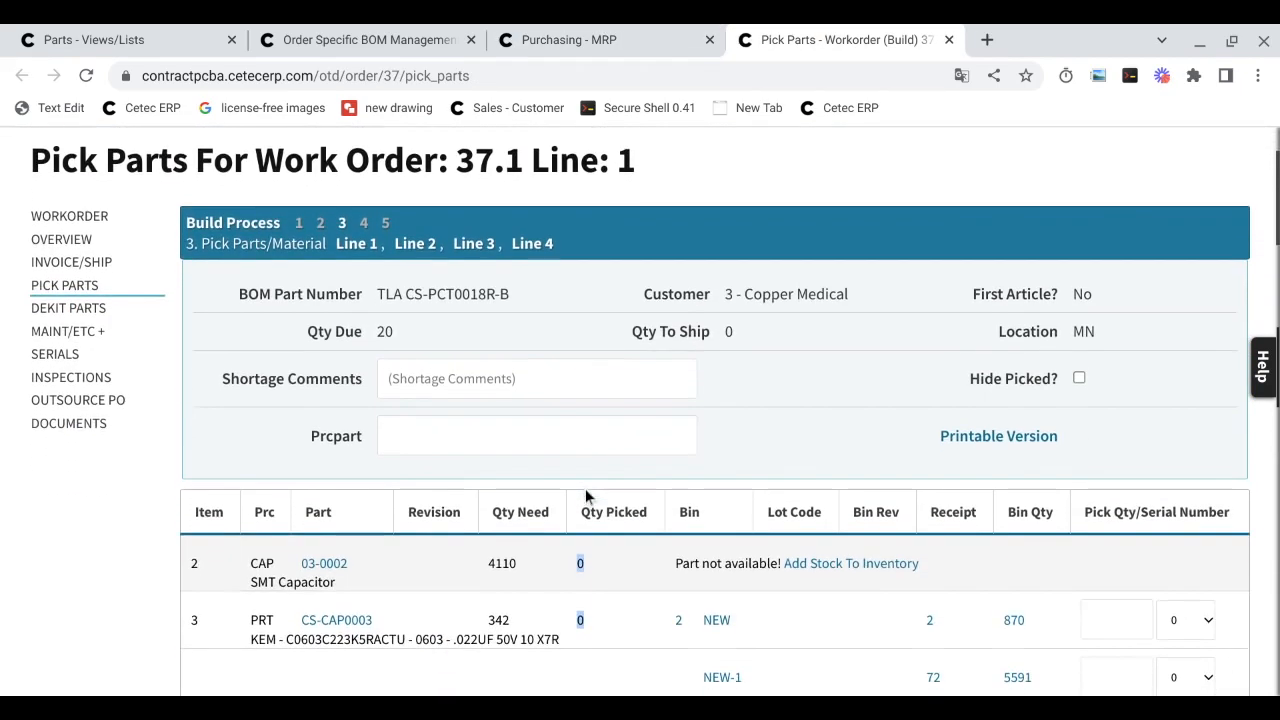
pyautogui.doubleClick(503, 586)
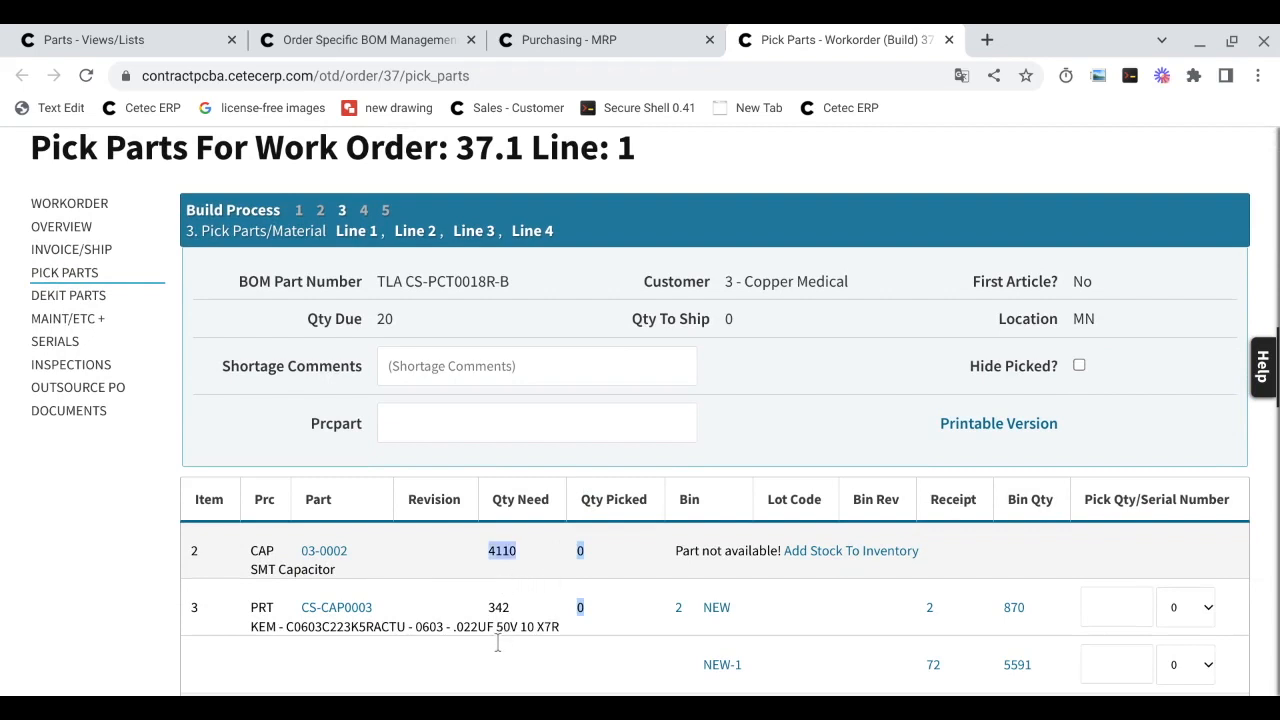
pyautogui.doubleClick(499, 607)
pyautogui.tripleClick(530, 502)
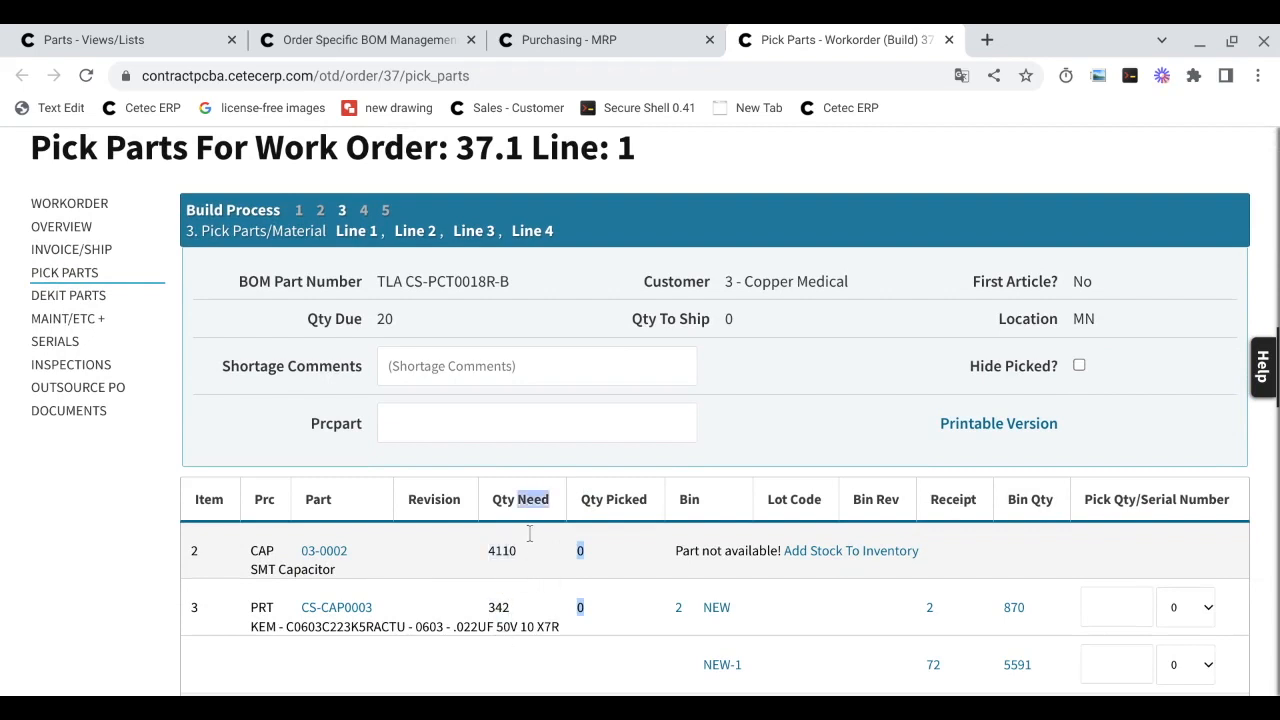
pyautogui.click(530, 502)
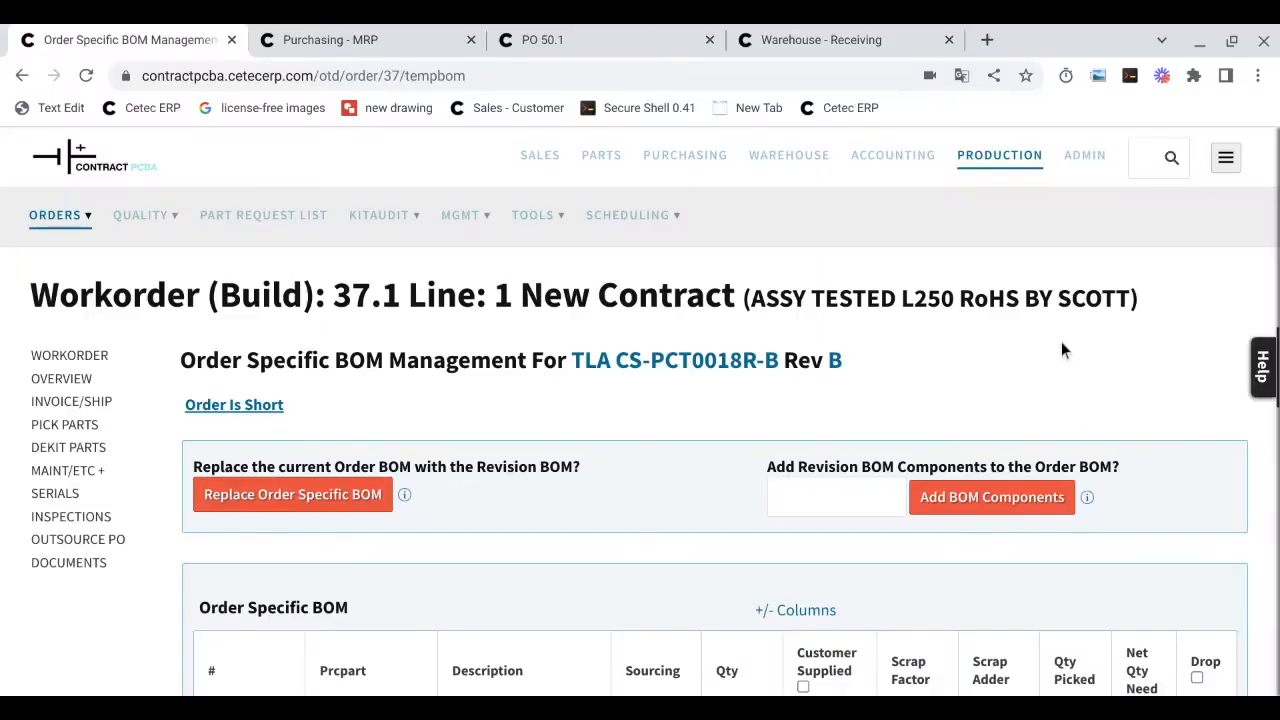
# Mark all components in work order 37.1's order-specific BOM as Customer Supplied.
pyautogui.scroll(-3, 1061, 341)
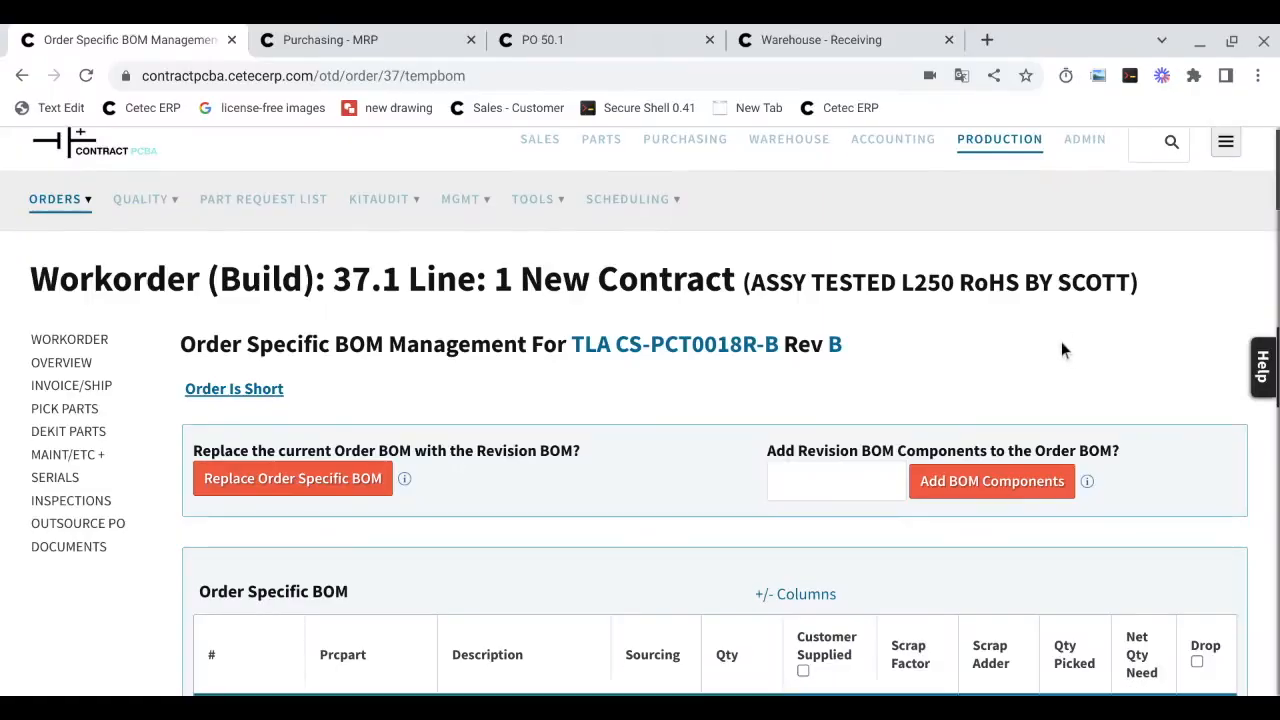
pyautogui.scroll(-1, 941, 264)
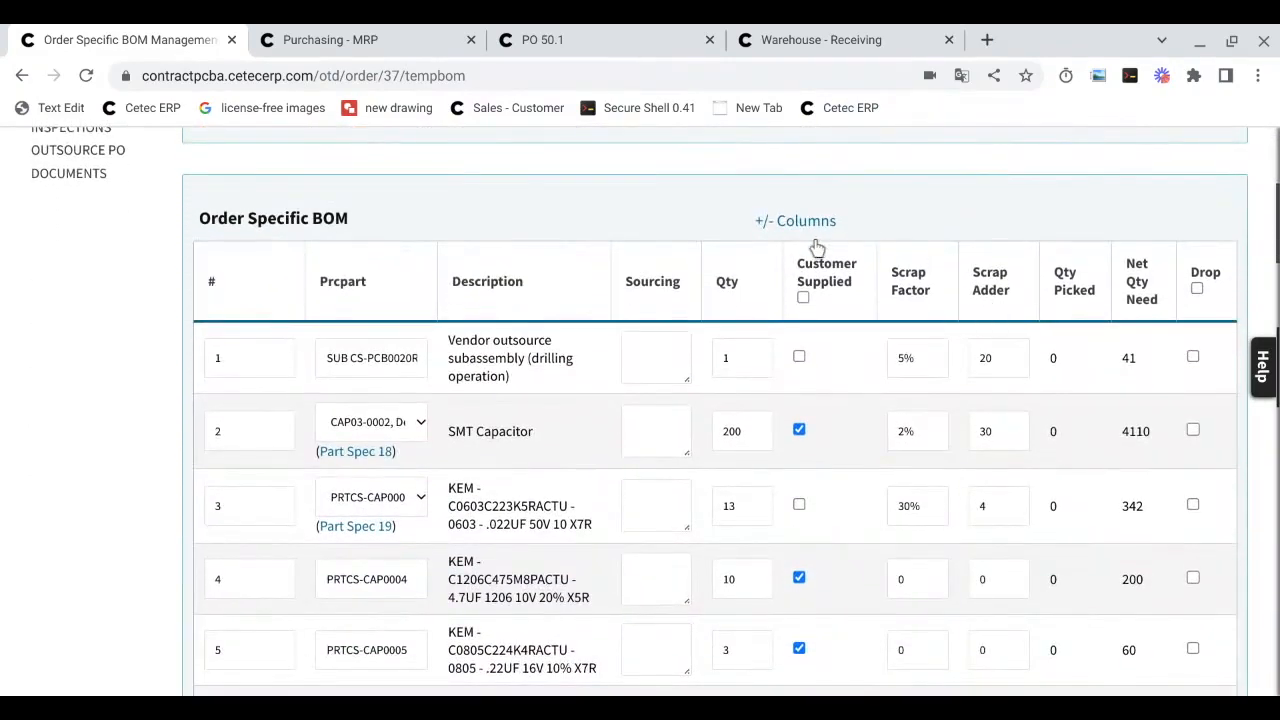
pyautogui.tripleClick(822, 288)
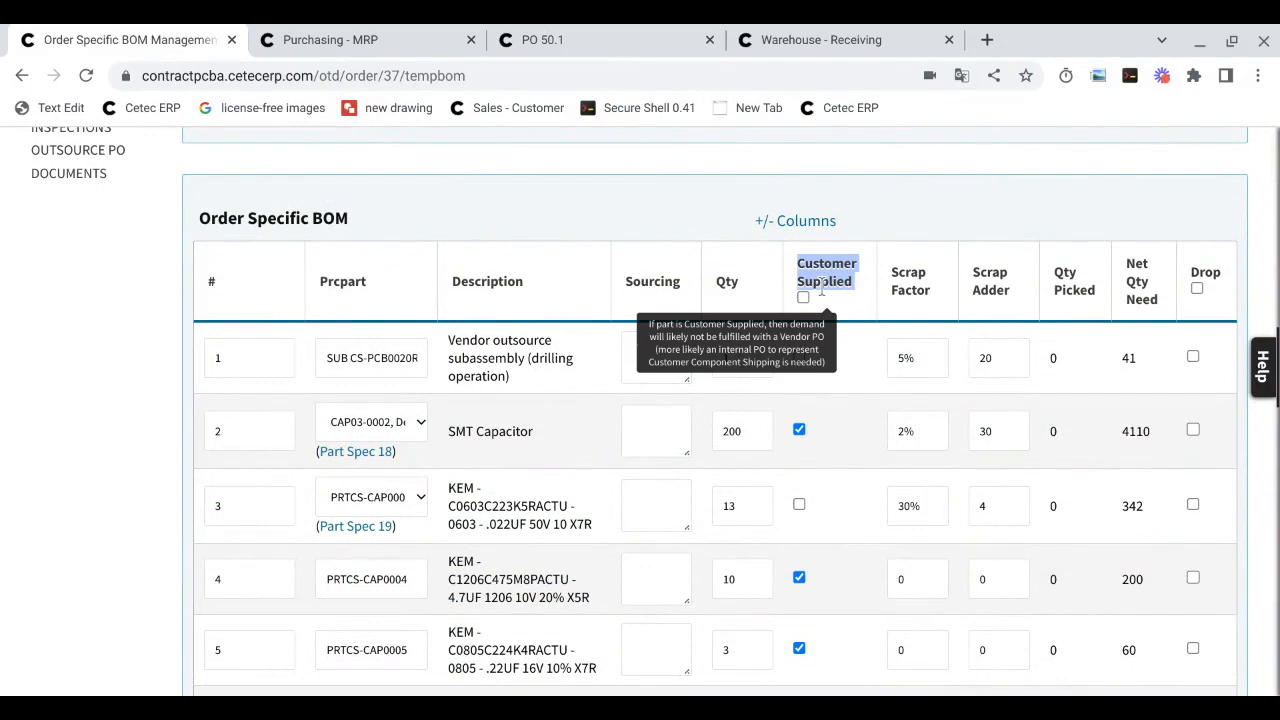
pyautogui.click(803, 297)
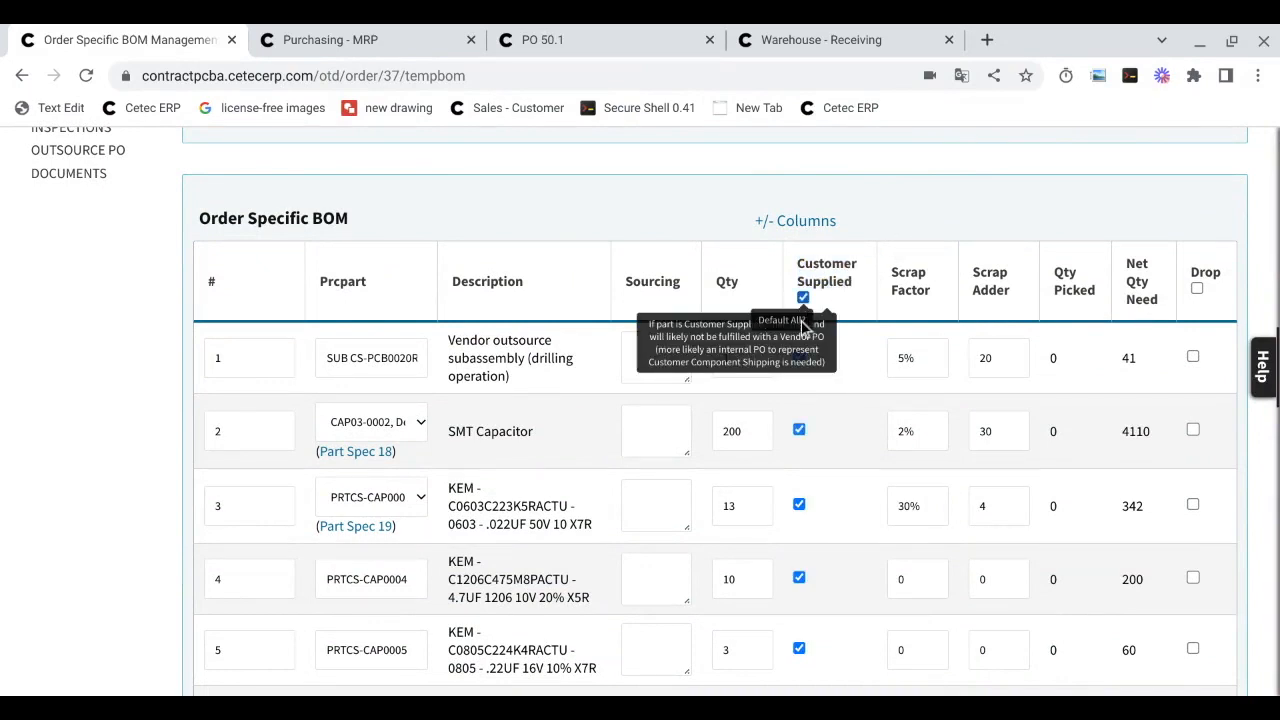
# Check the Cust Supplied flag and vendor of CAP 03-0002 in the MRP requirements and select that line.
pyautogui.hotkey('ctrl', 'Tab')
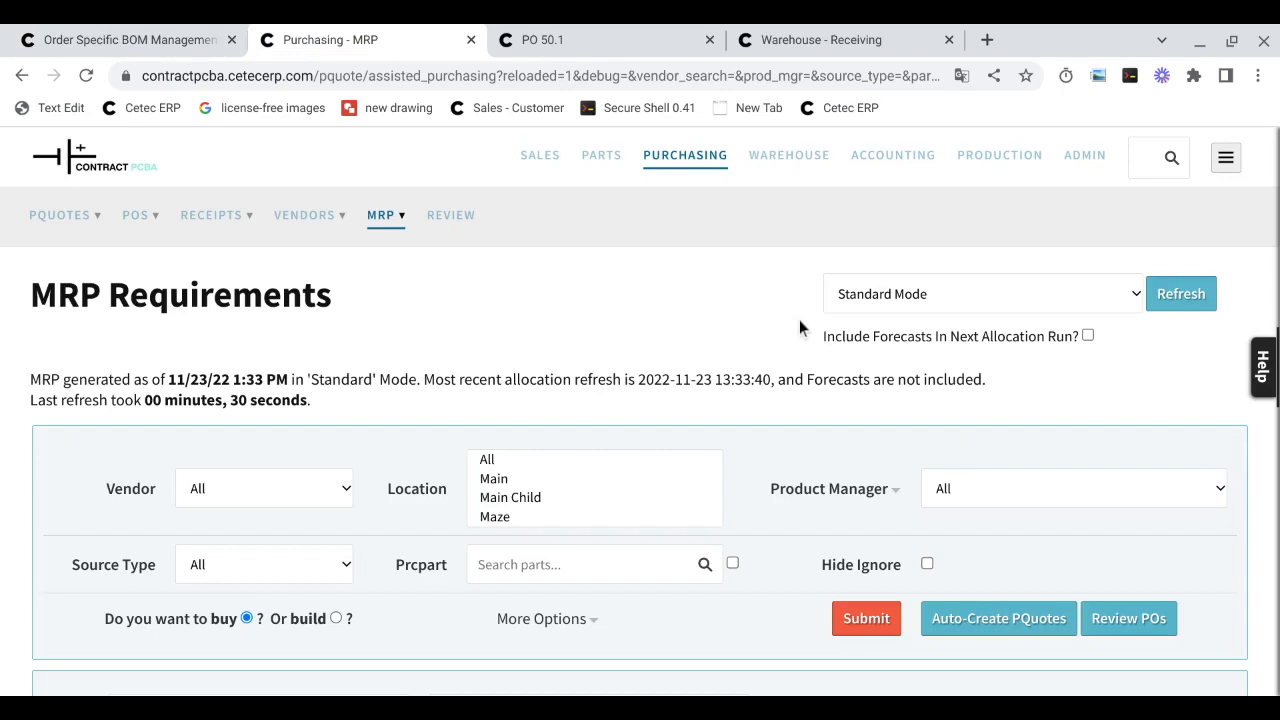
pyautogui.scroll(-3, 799, 319)
pyautogui.scroll(-3, 571, 471)
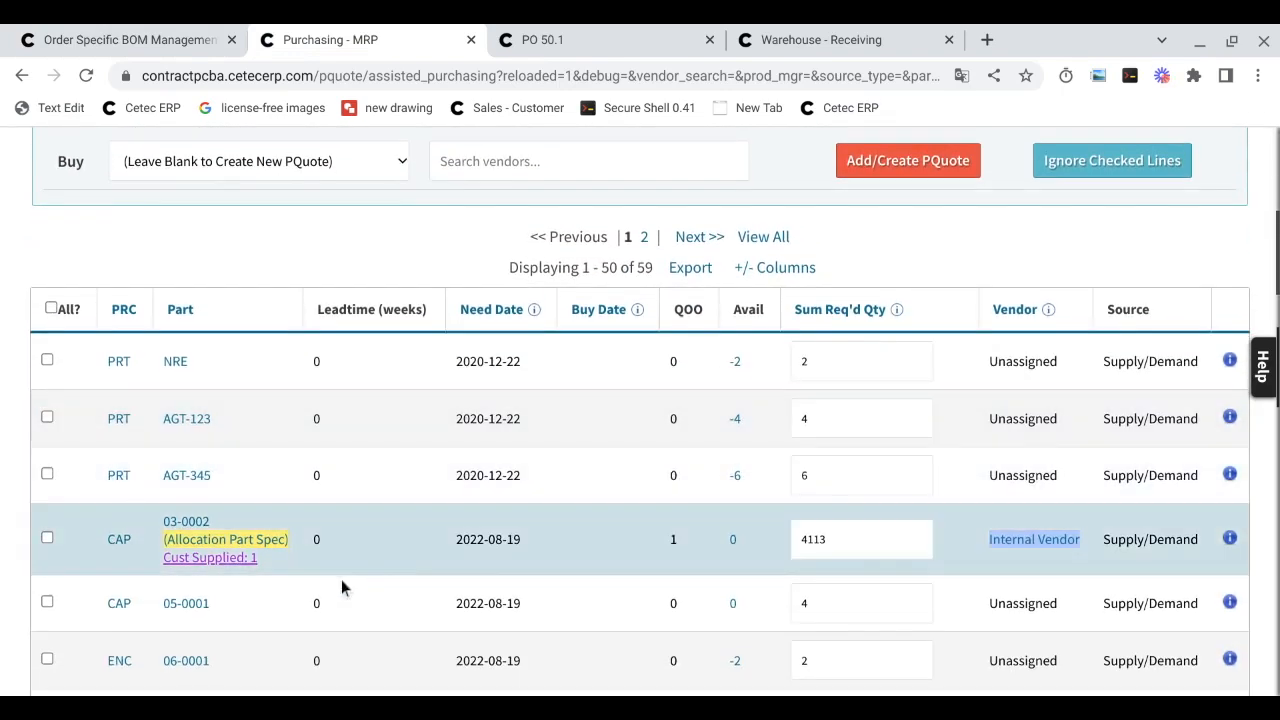
pyautogui.moveTo(280, 605); pyautogui.dragTo(178, 598)
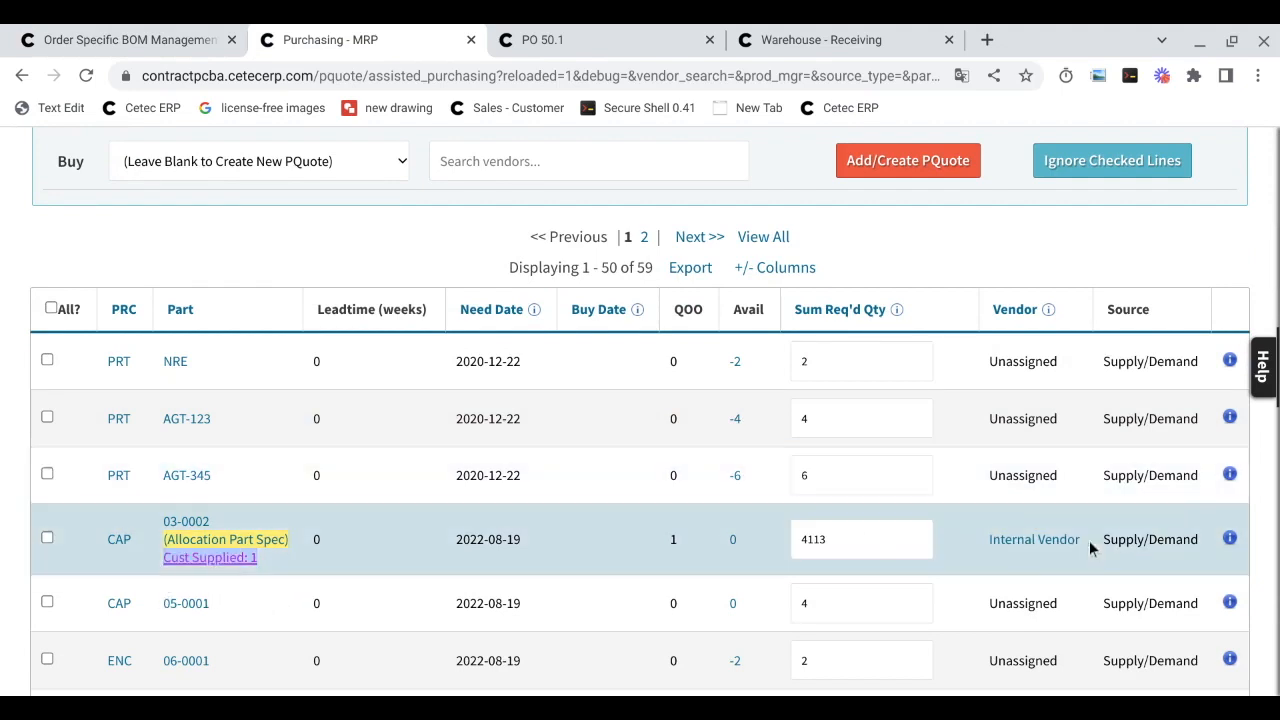
pyautogui.moveTo(1090, 584); pyautogui.dragTo(989, 570)
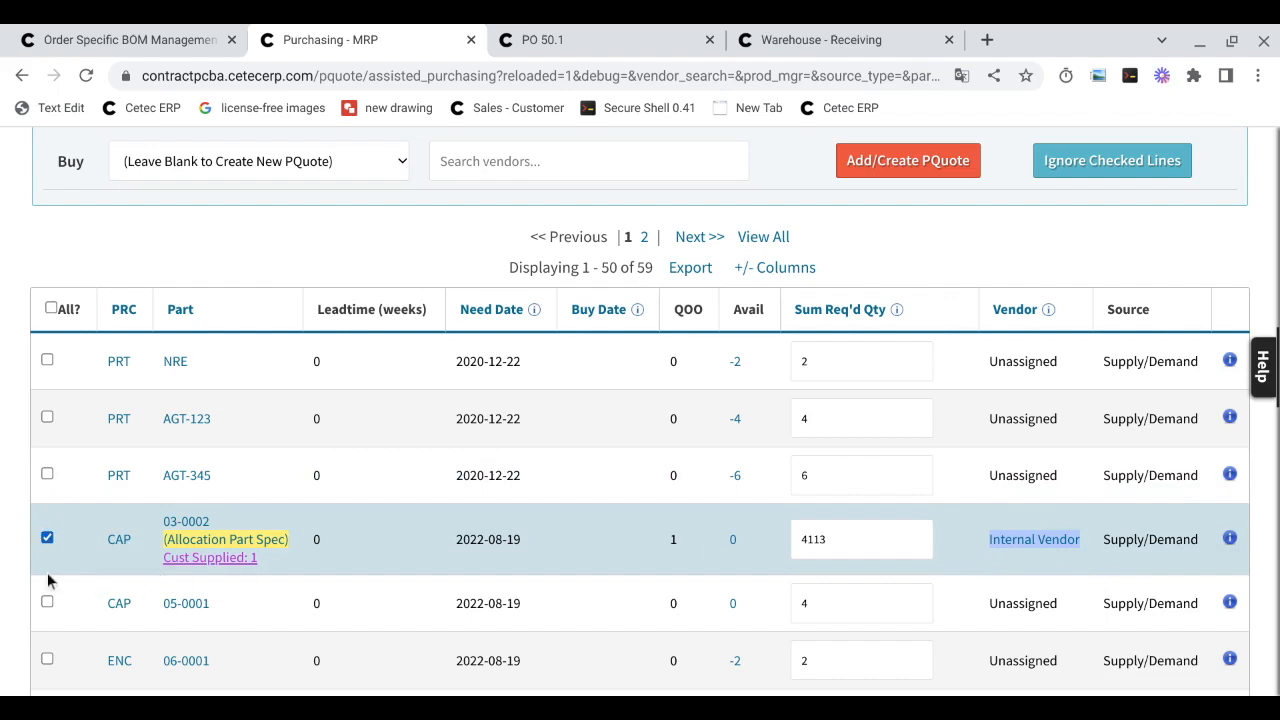
# View purchase order 50.1 and check the Cost of its CAP03-0002 line.
pyautogui.hotkey('ctrl', 'Tab')
pyautogui.scroll(3, 759, 480)
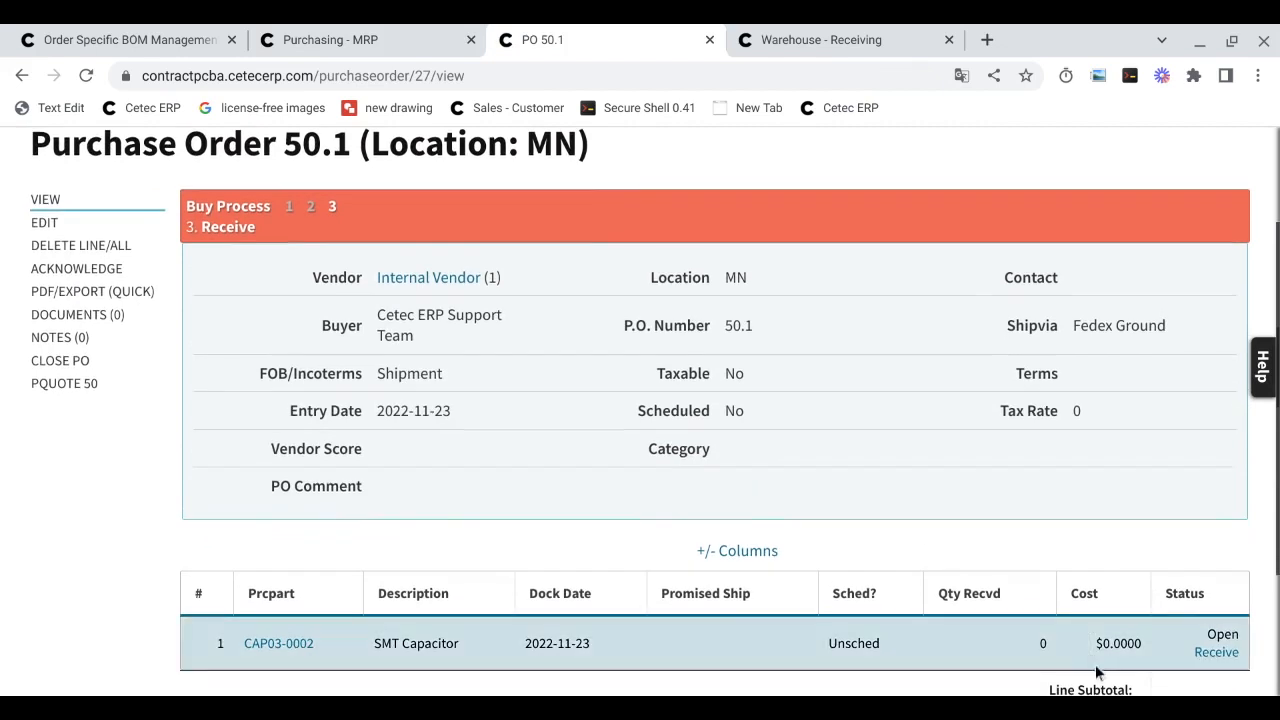
pyautogui.tripleClick(1107, 645)
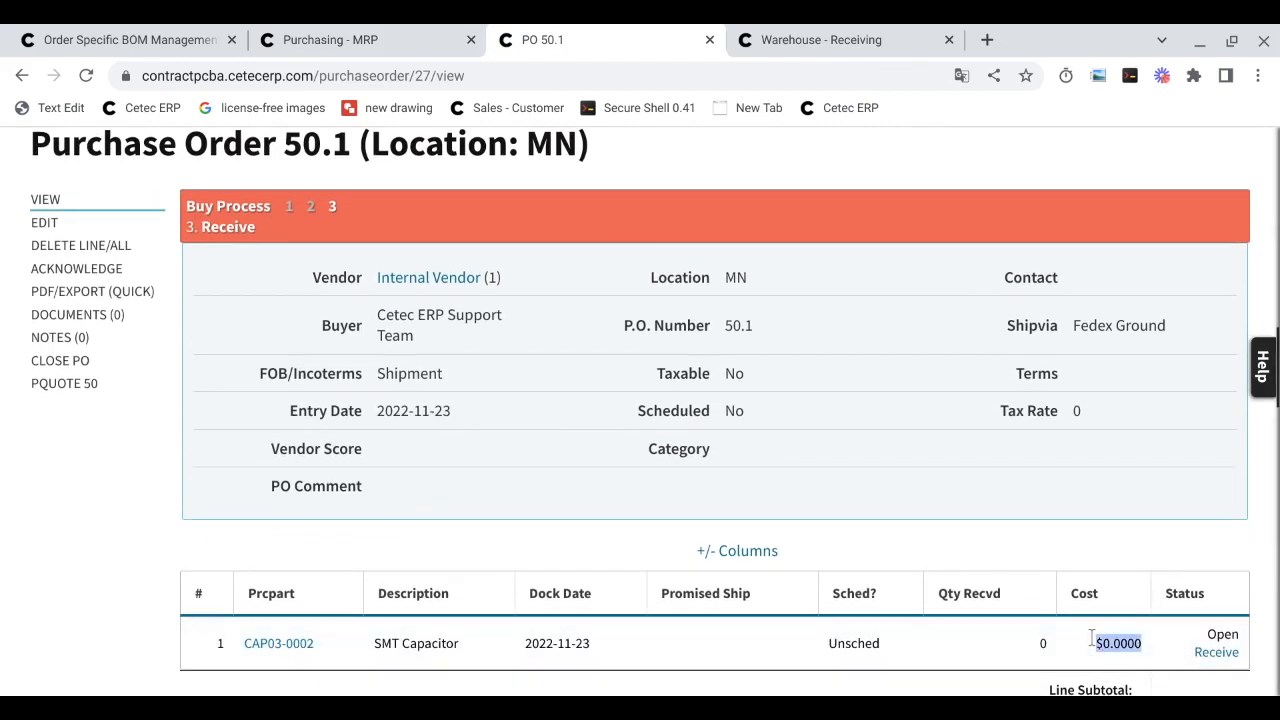
pyautogui.doubleClick(1090, 595)
# Receive CAP03-0002 against internal PO 50.1 with the revision "Copper Medical" and Lock Bin enabled.
pyautogui.hotkey('ctrl', 'Tab')
pyautogui.scroll(-1, 313, 437)
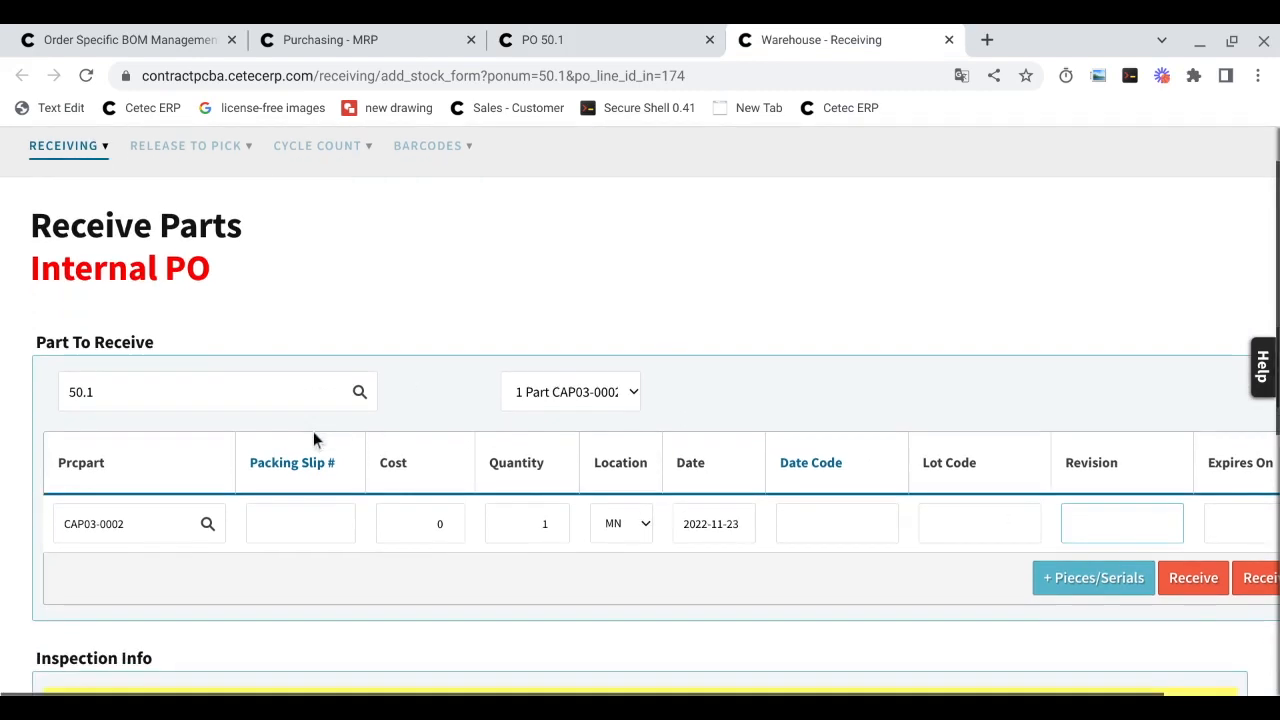
pyautogui.click(1124, 557)
pyautogui.write('Copper Medical')
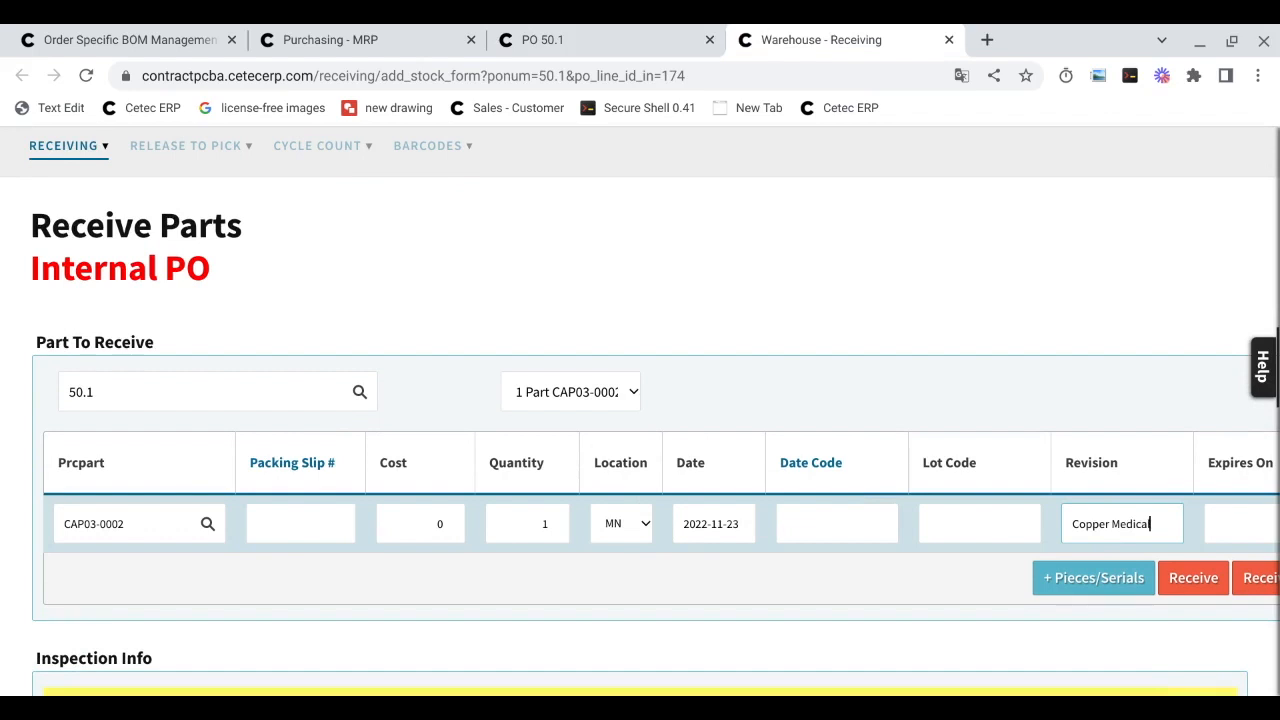
pyautogui.press('Tab')
pyautogui.click(1210, 522)
pyautogui.click(1080, 584)
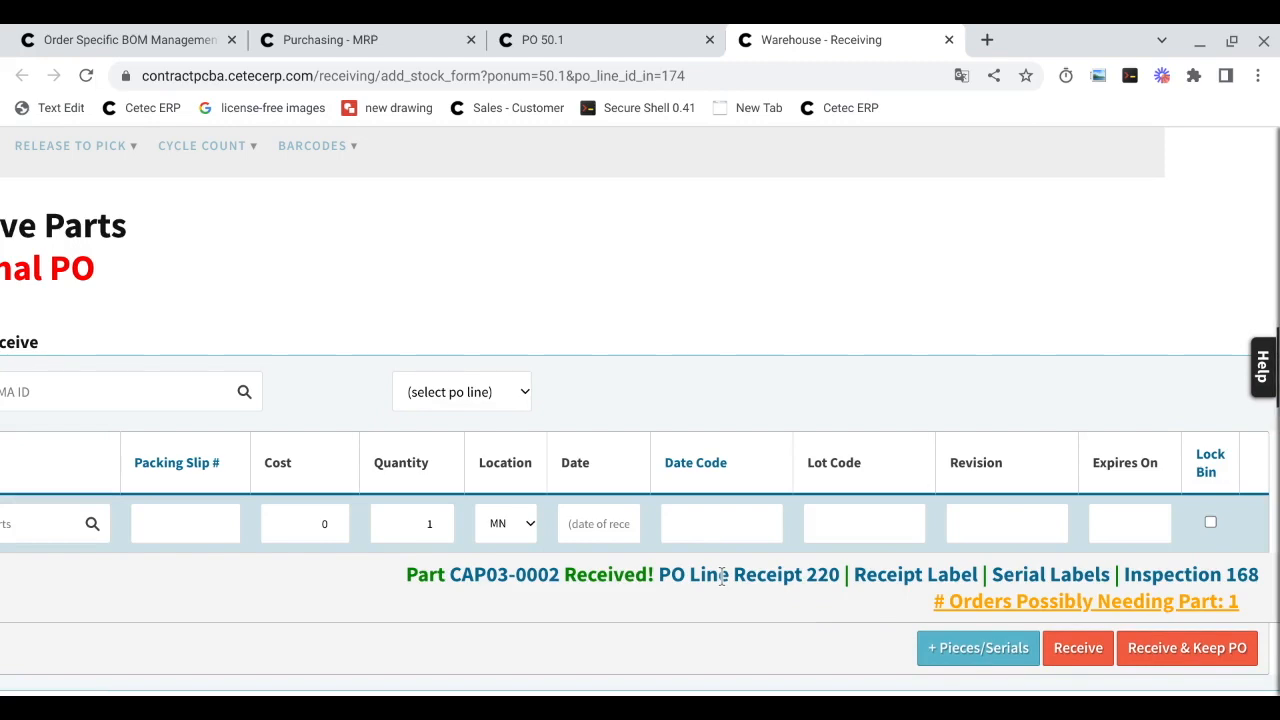
pyautogui.hscroll(-1, 718, 580)
pyautogui.scroll(-1, 718, 580)
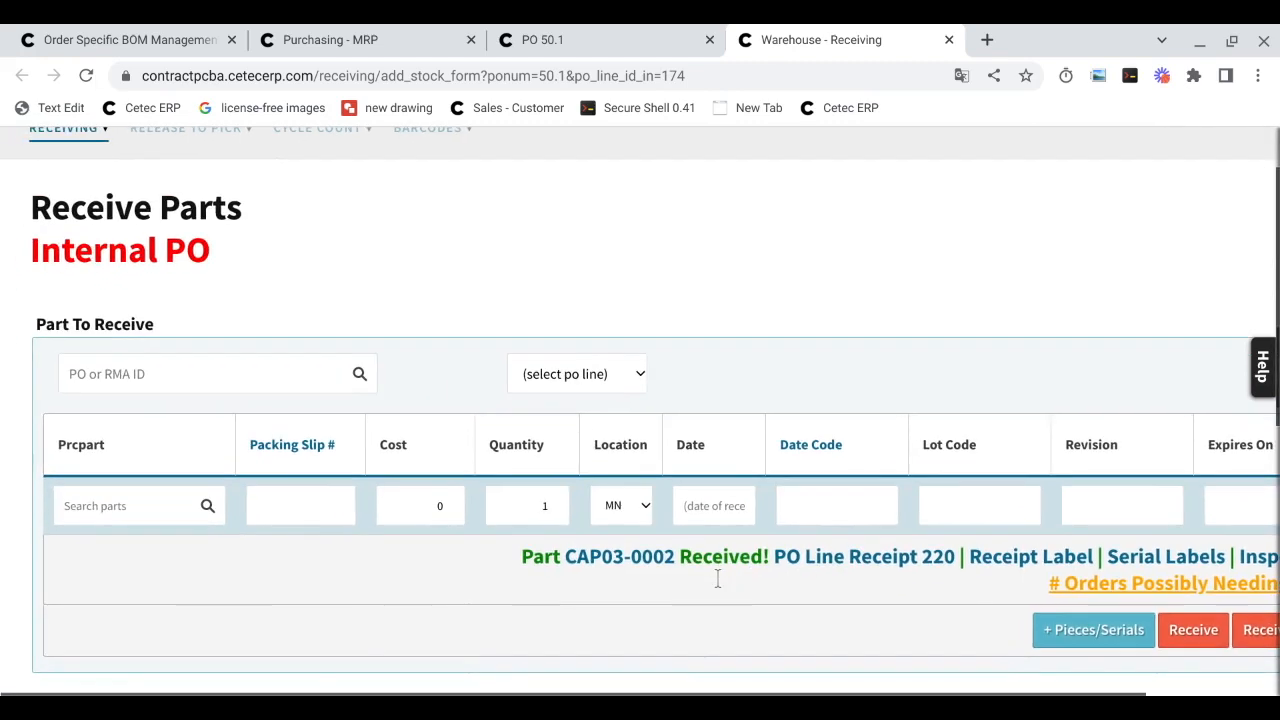
pyautogui.scroll(1, 721, 478)
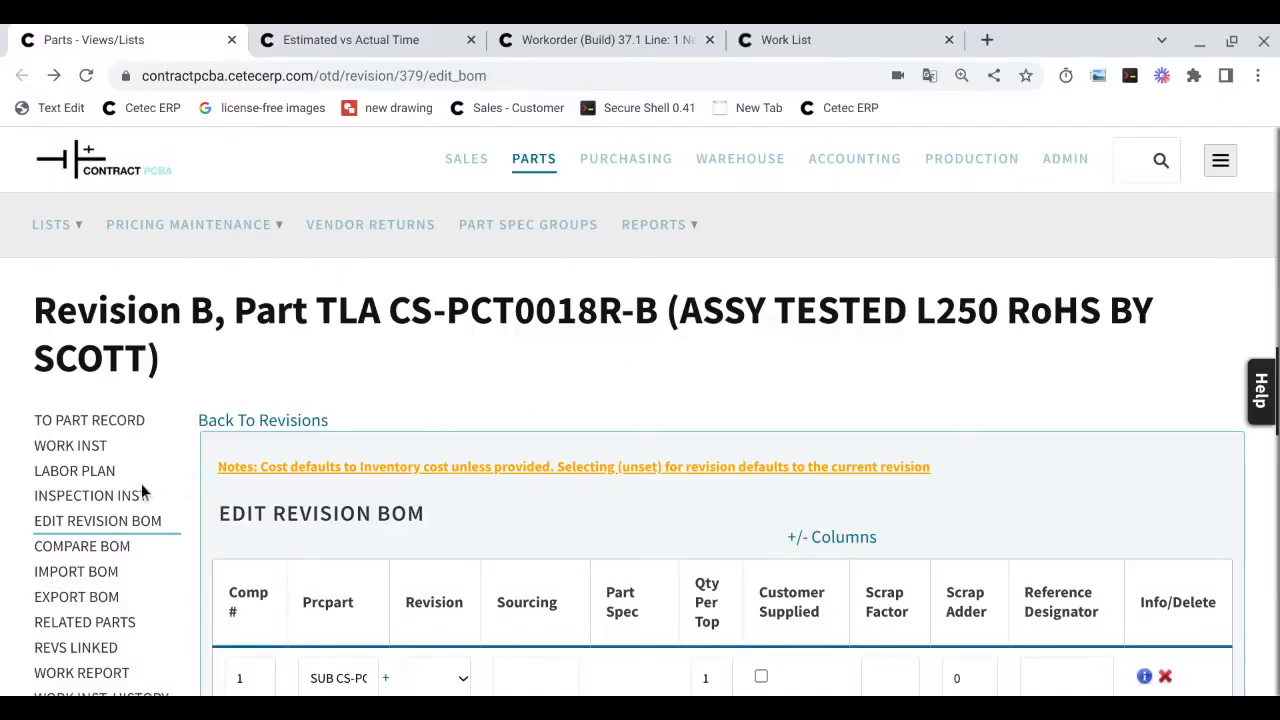
# Open the Labor Plan of part TLA CS-PCT0018R-B revision B and review its work locations, time estimates and labor rates.
pyautogui.click(102, 474)
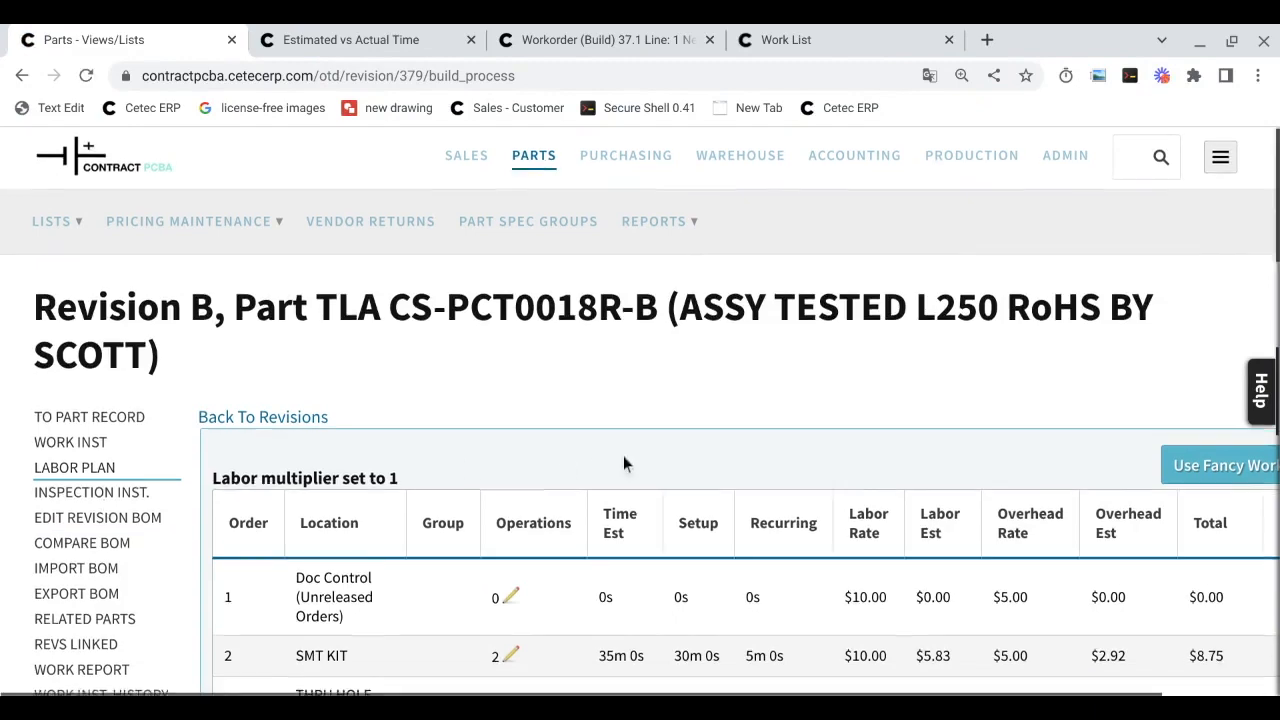
pyautogui.scroll(-2, 623, 455)
pyautogui.scroll(-5, 623, 455)
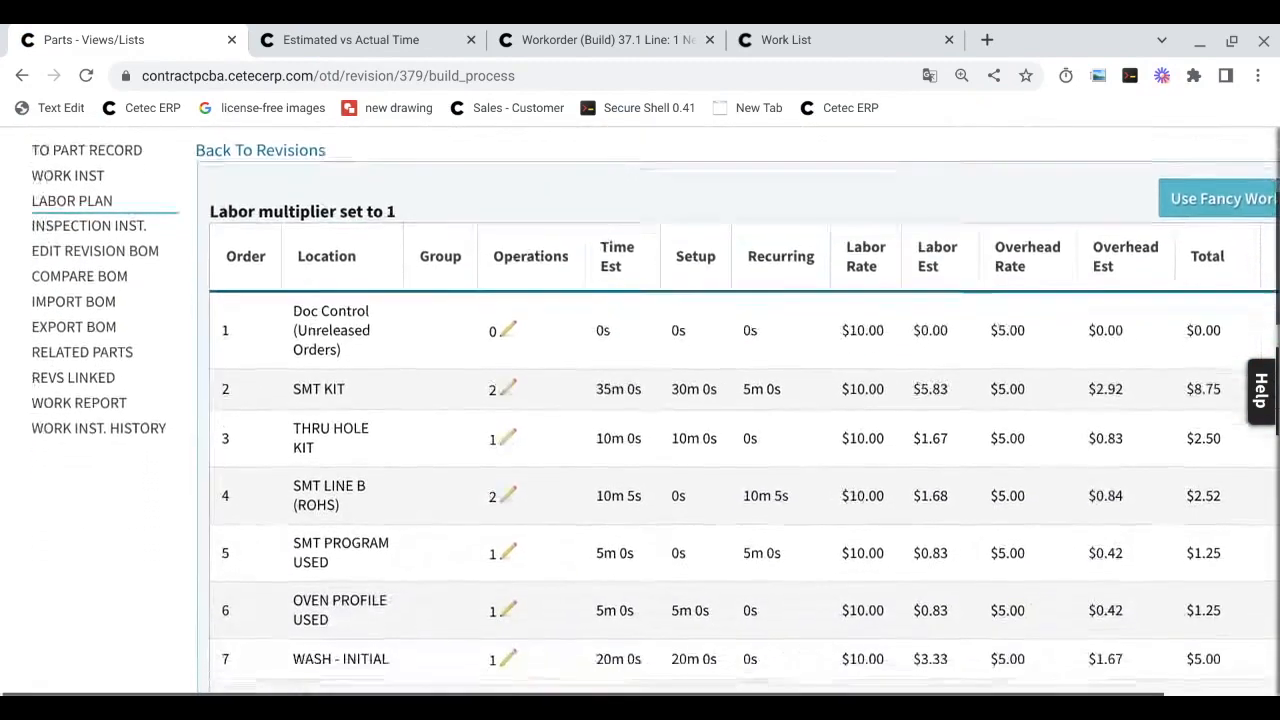
pyautogui.scroll(-1, 623, 455)
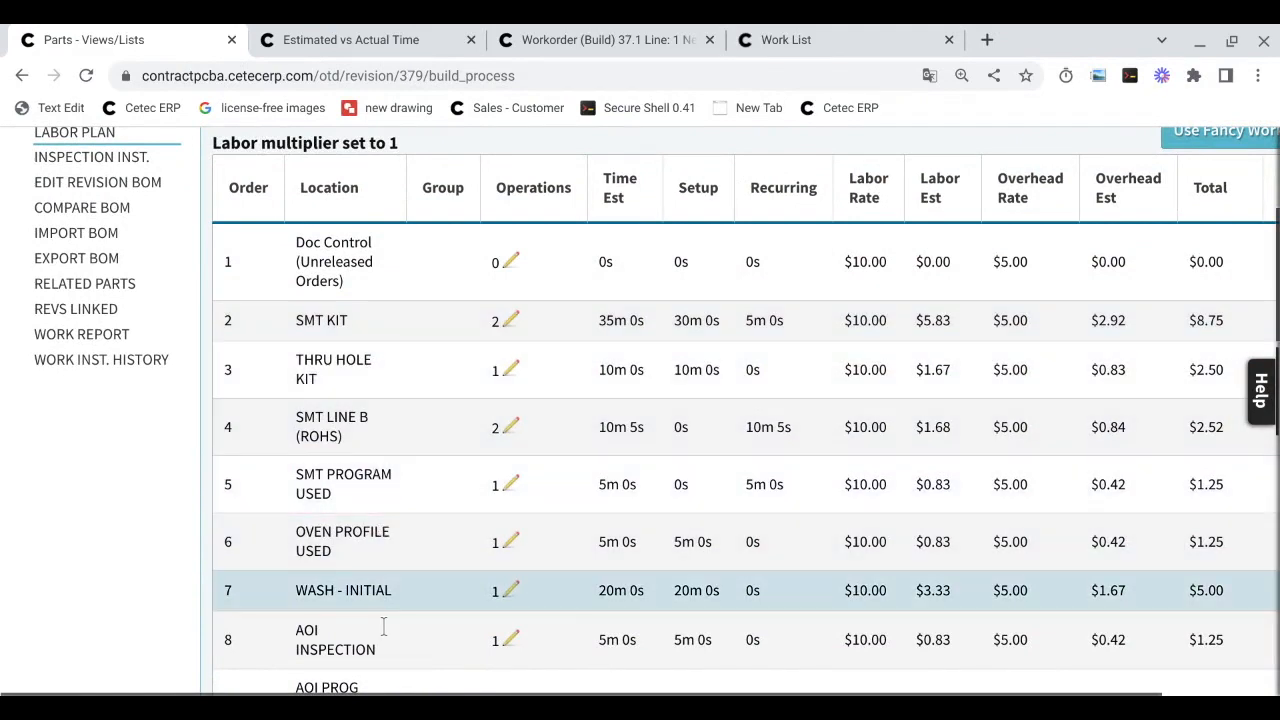
pyautogui.scroll(-1, 380, 678)
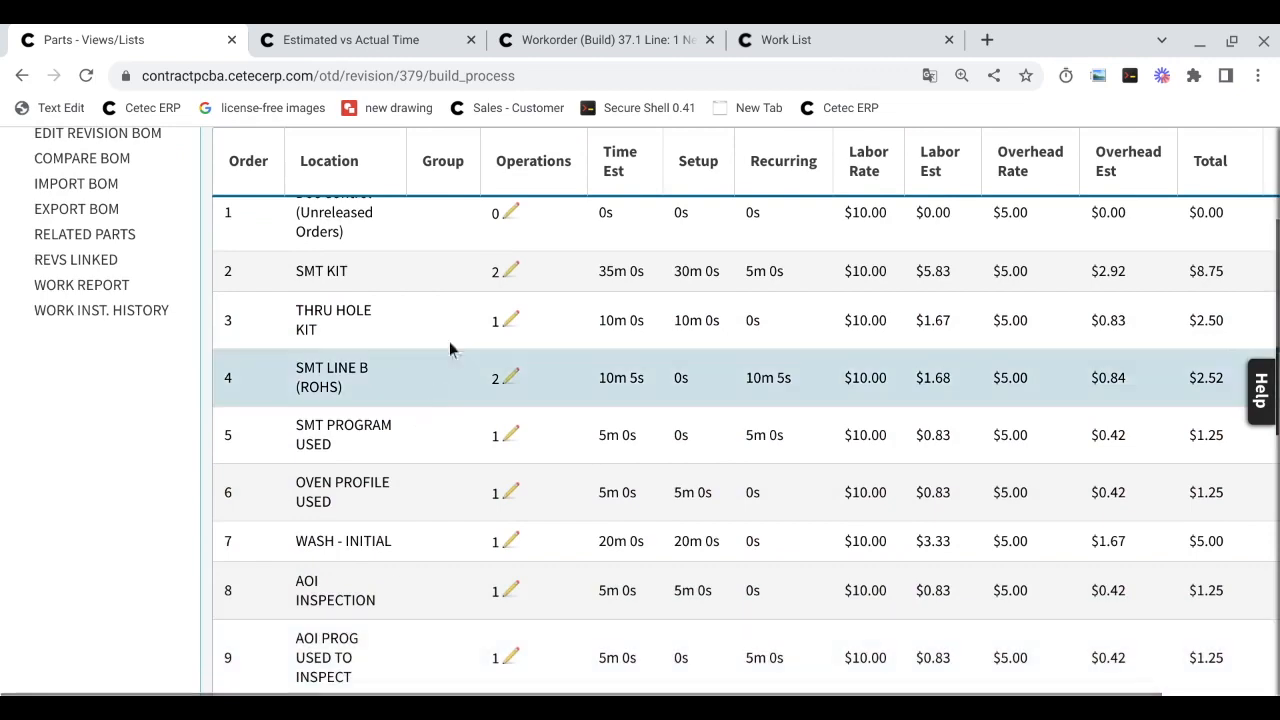
# Expand the operations of the SMT KIT location and review their instructions and the plan's unit total time.
pyautogui.click(513, 284)
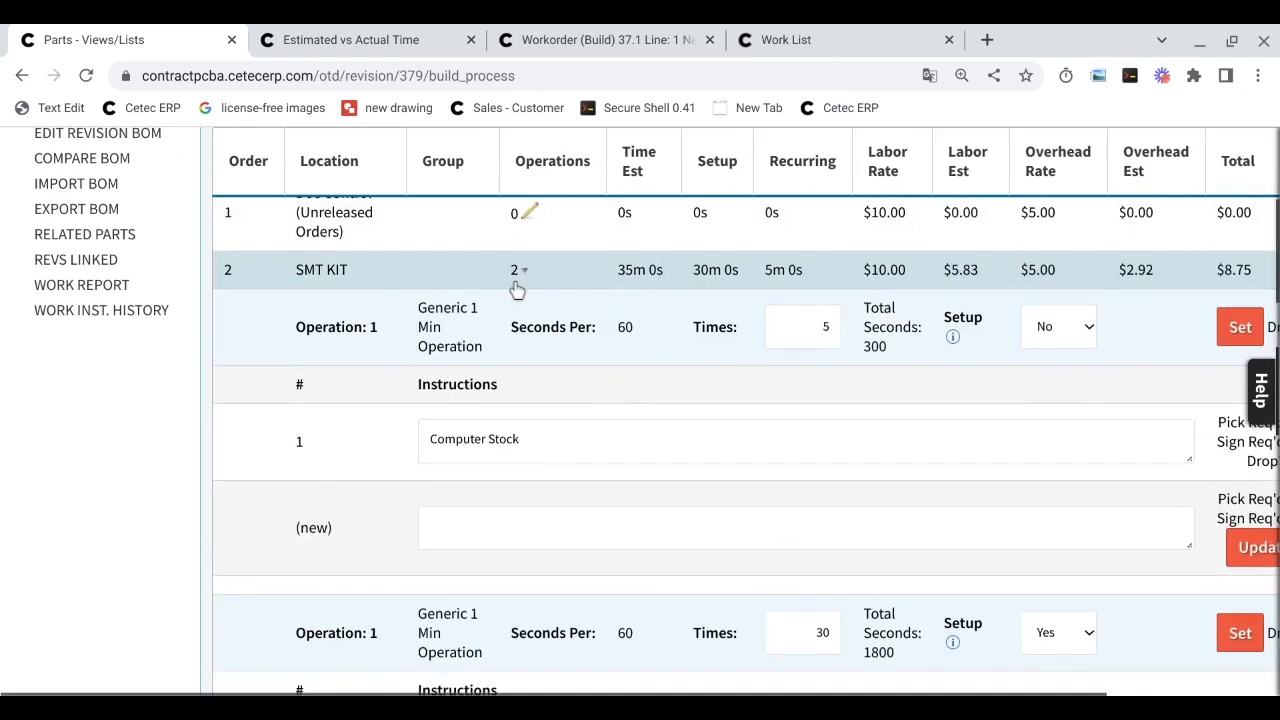
pyautogui.scroll(-1, 589, 337)
pyautogui.scroll(-10, 589, 340)
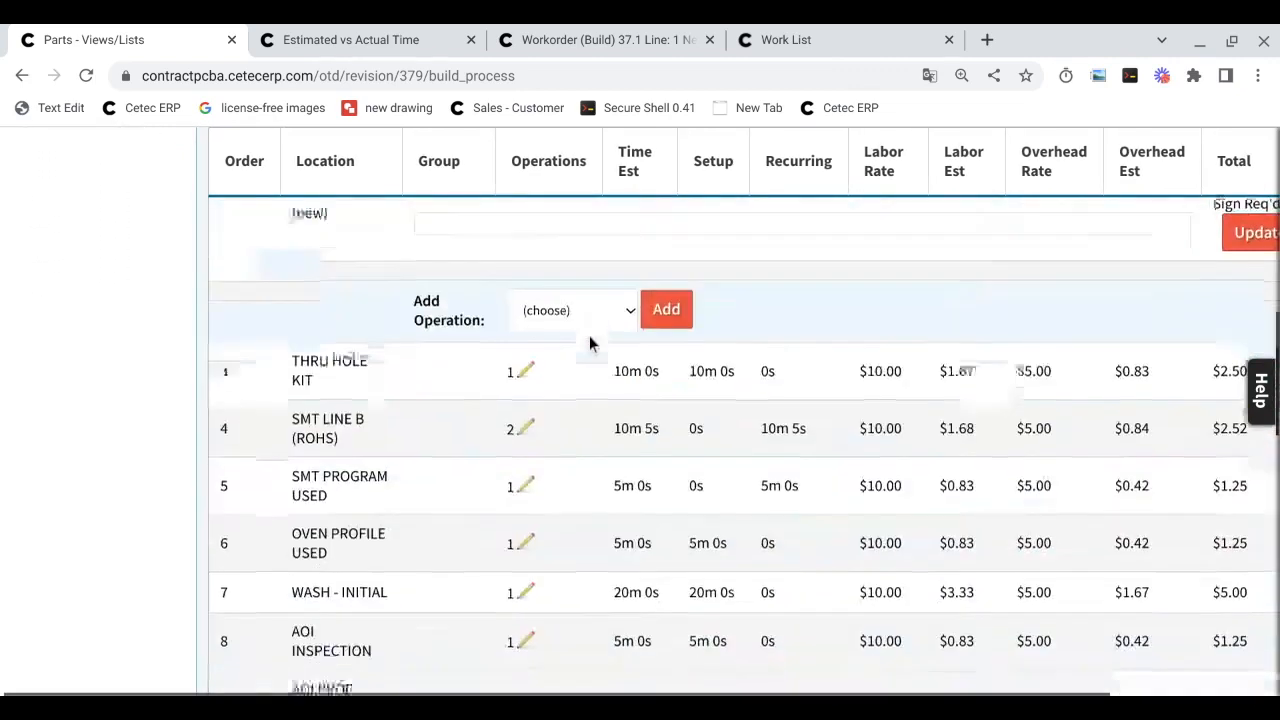
pyautogui.scroll(-4, 740, 430)
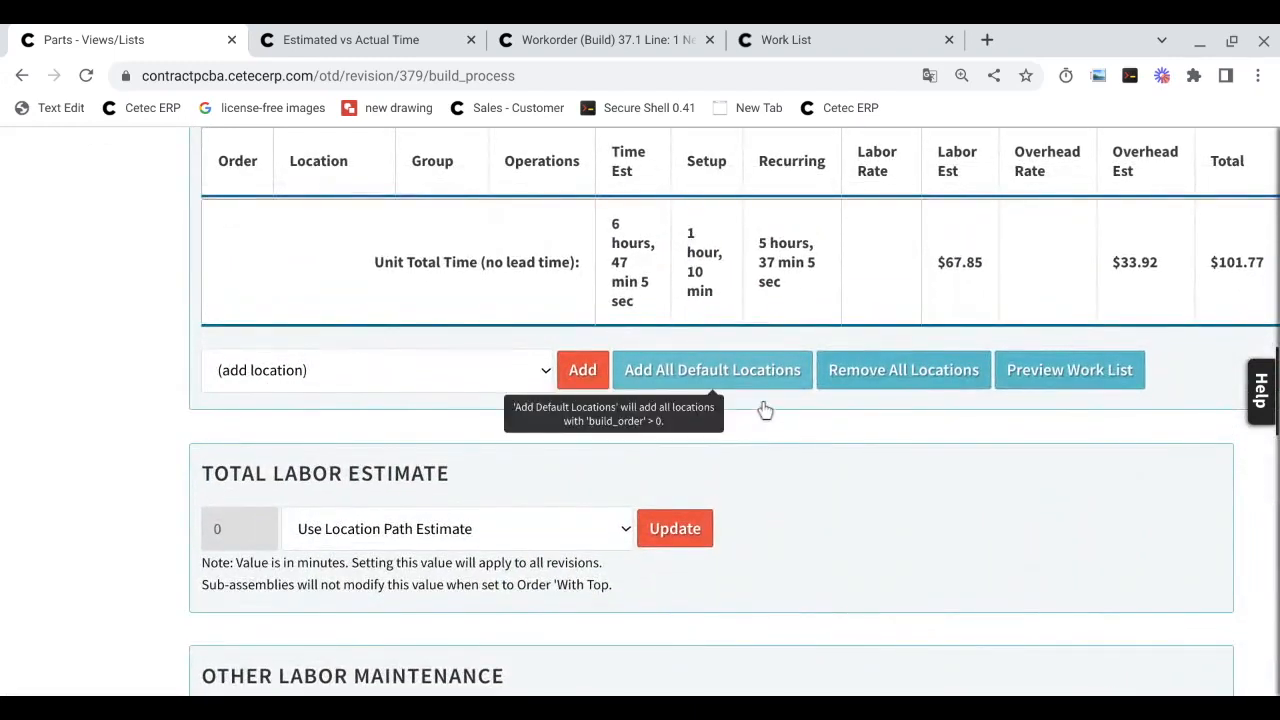
pyautogui.scroll(-4, 777, 520)
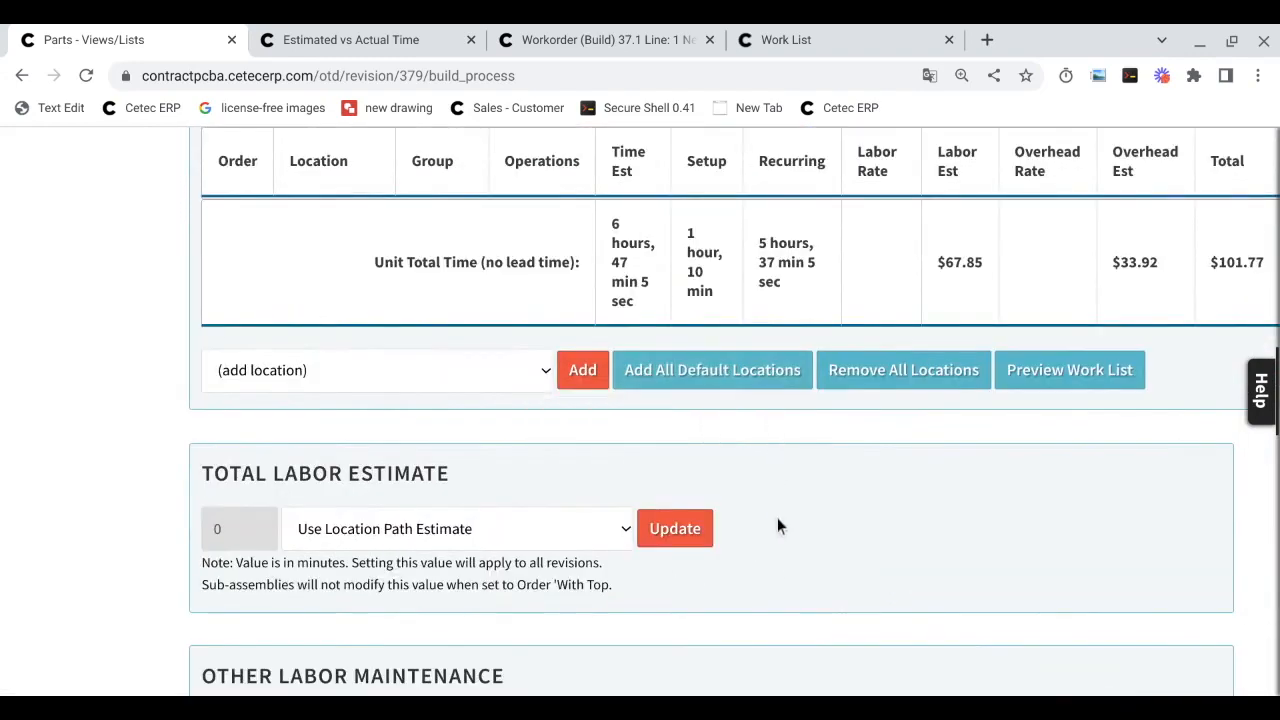
# Open the Copy Labor From Another Part form under Other Labor Maintenance and view its source part field.
pyautogui.scroll(-4, 777, 517)
pyautogui.click(584, 590)
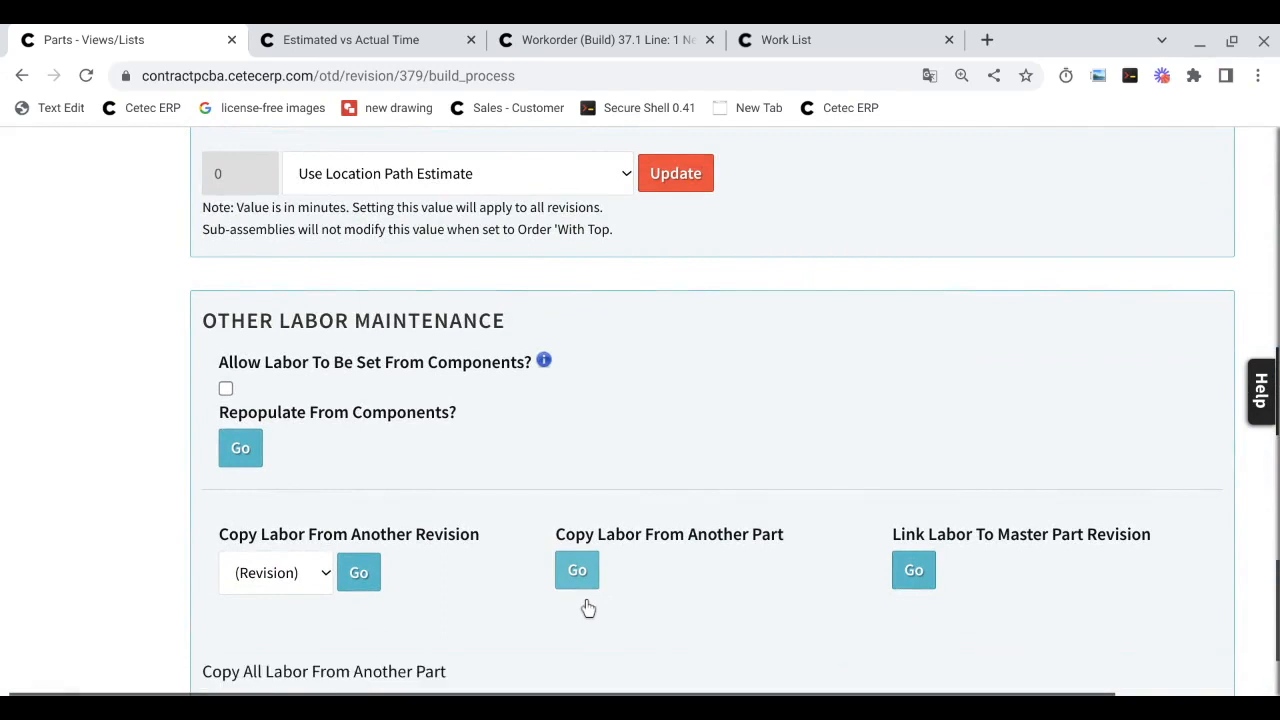
pyautogui.tripleClick(640, 574)
pyautogui.scroll(-2, 640, 574)
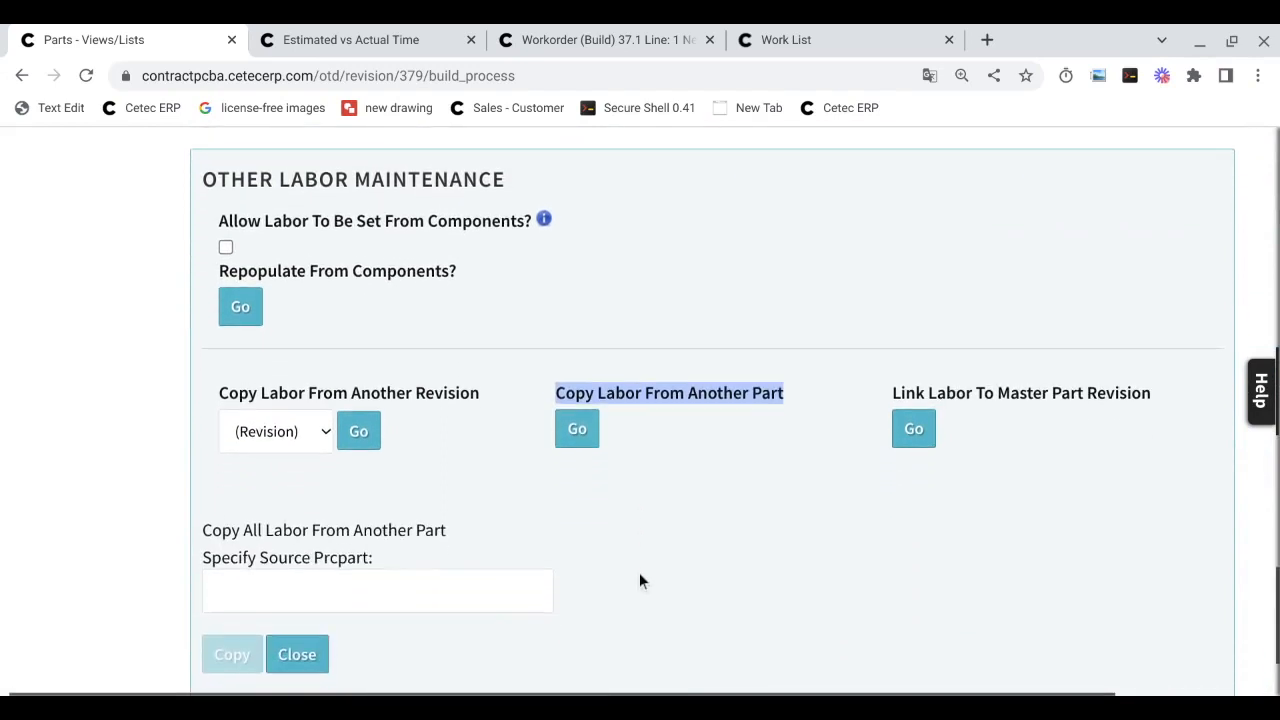
# Compare Estimated Time with Total Time Logged per work location in the Estimated vs Actual Time report for order 37.1.
pyautogui.hotkey('ctrl', 'Tab')
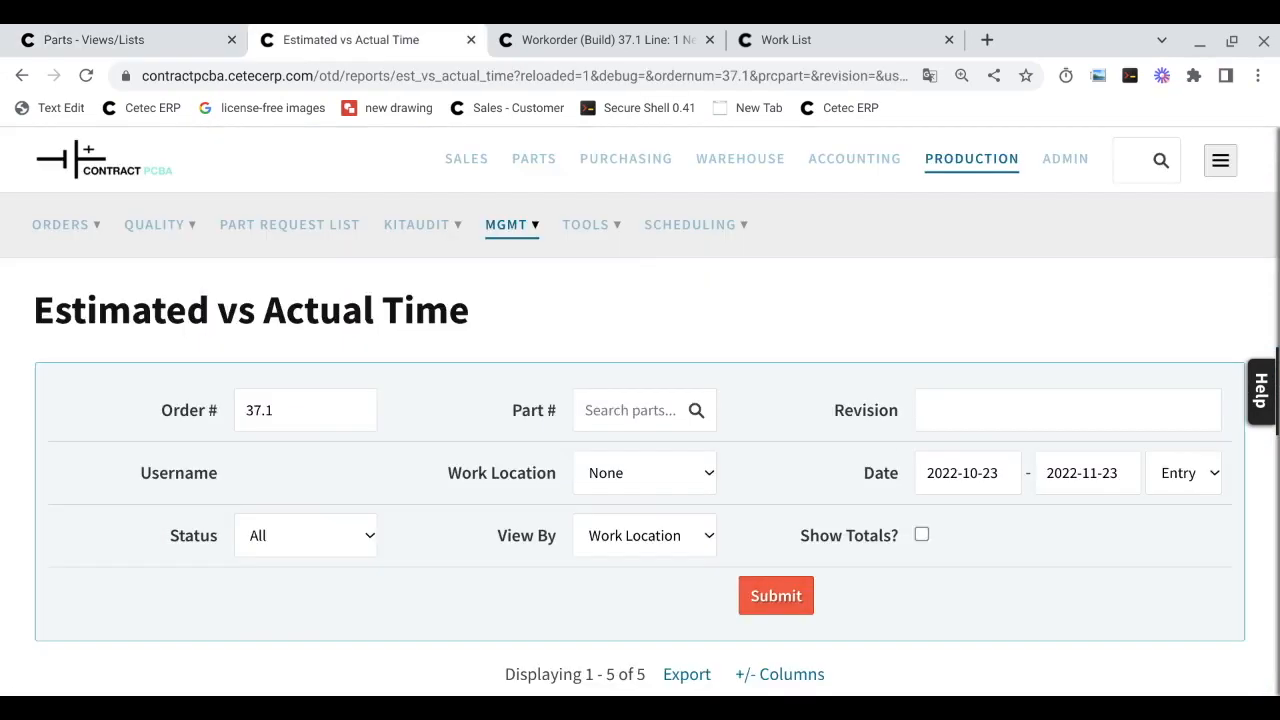
pyautogui.scroll(-3, 708, 450)
pyautogui.scroll(-2, 709, 450)
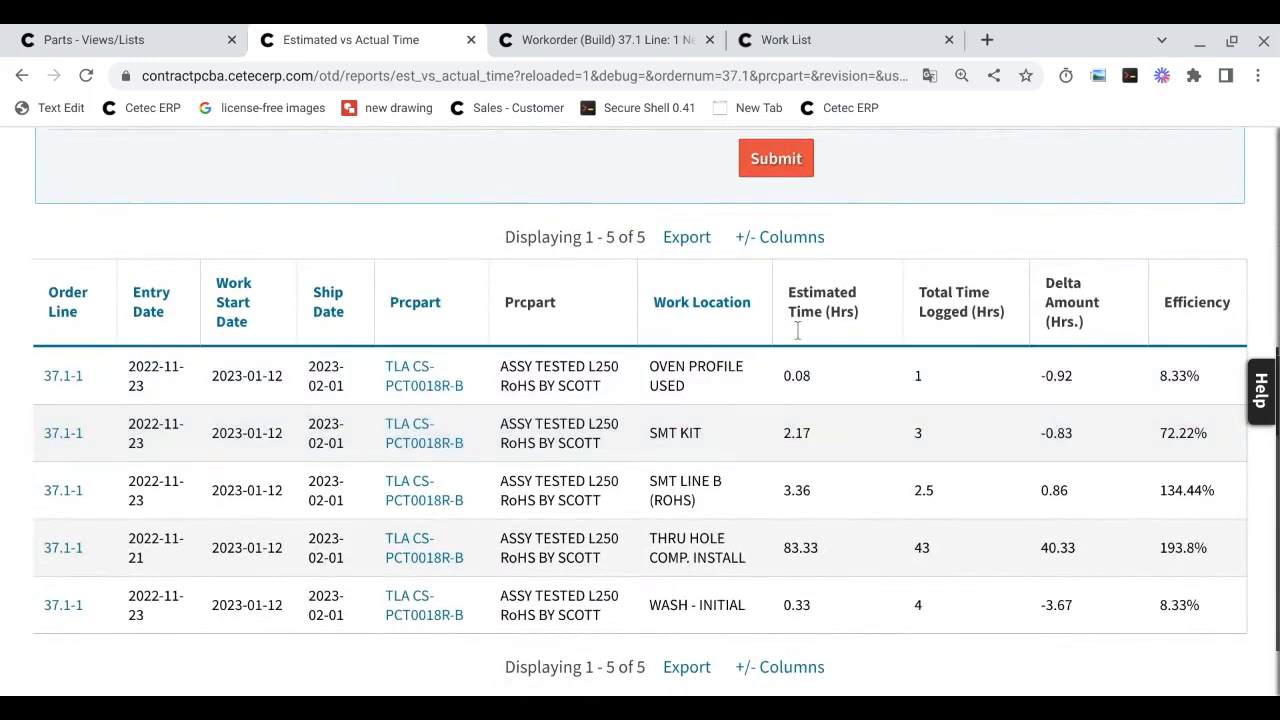
pyautogui.tripleClick(810, 316)
pyautogui.tripleClick(940, 328)
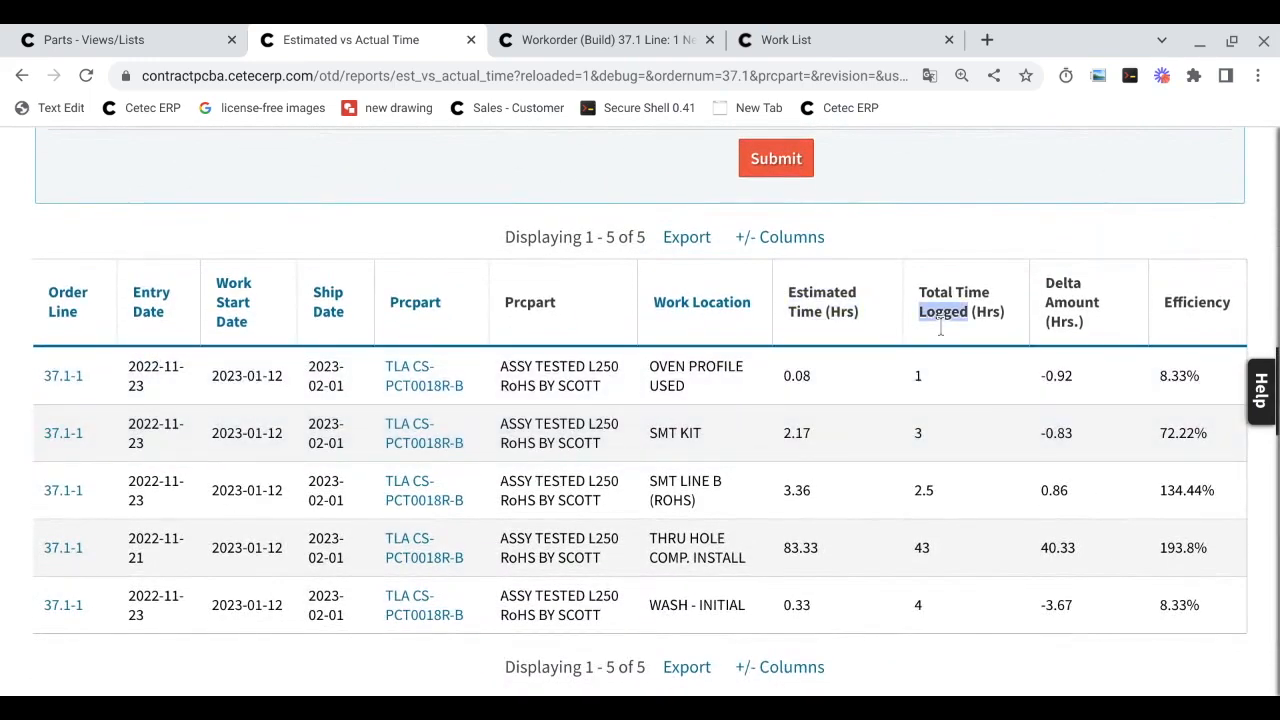
# Open the schedule of work order 37.1 and examine the Gantt chart of its work locations.
pyautogui.hotkey('ctrl', 'Tab')
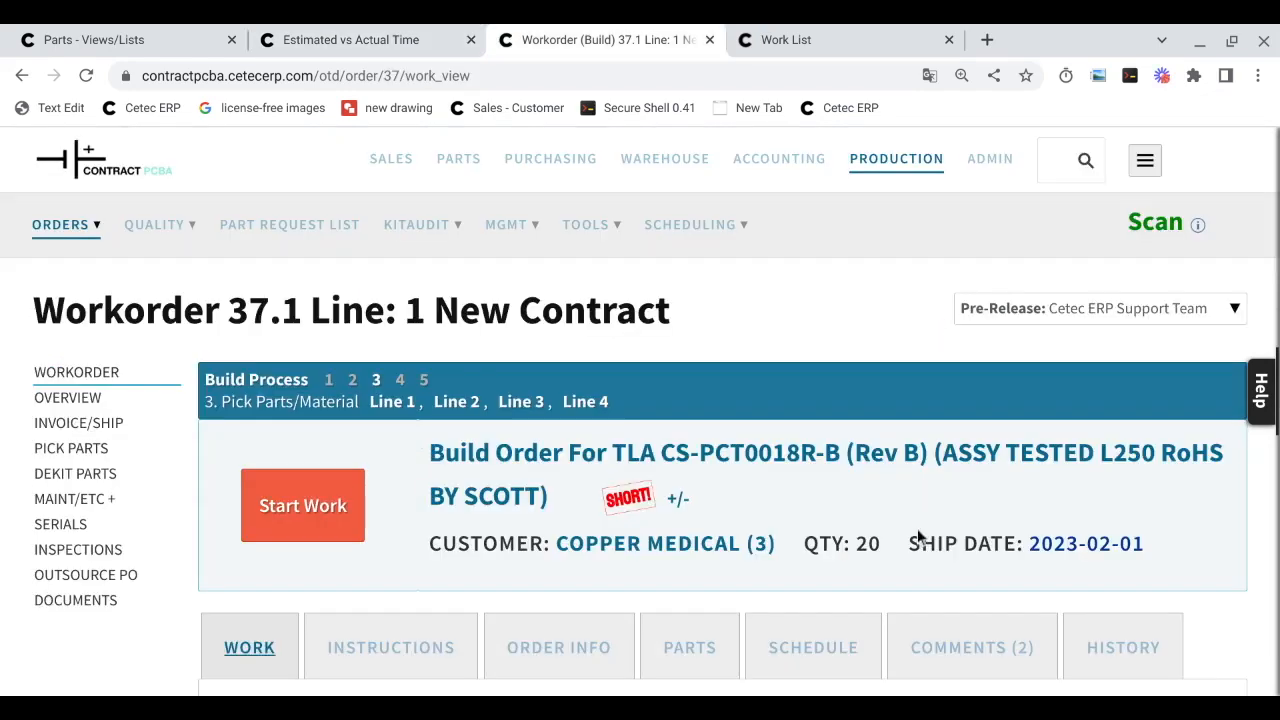
pyautogui.scroll(-1, 915, 529)
pyautogui.click(812, 526)
pyautogui.scroll(-4, 856, 400)
pyautogui.scroll(-4, 856, 400)
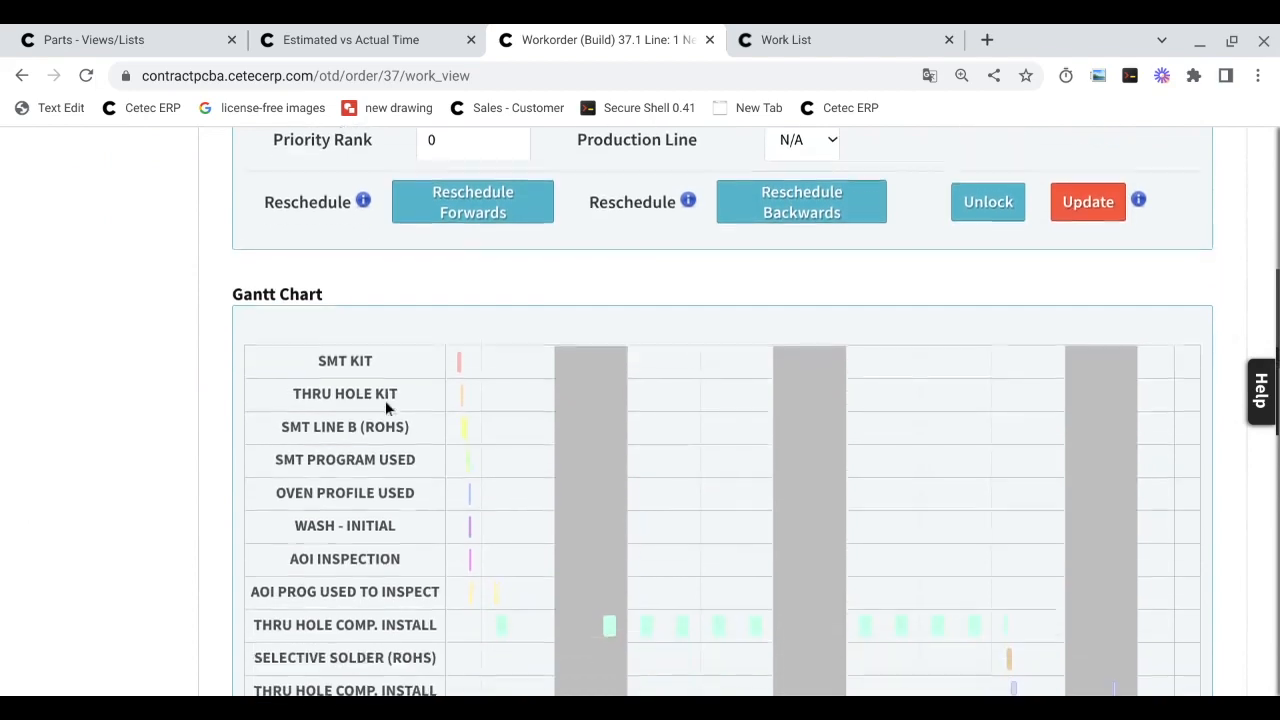
pyautogui.scroll(-2, 385, 400)
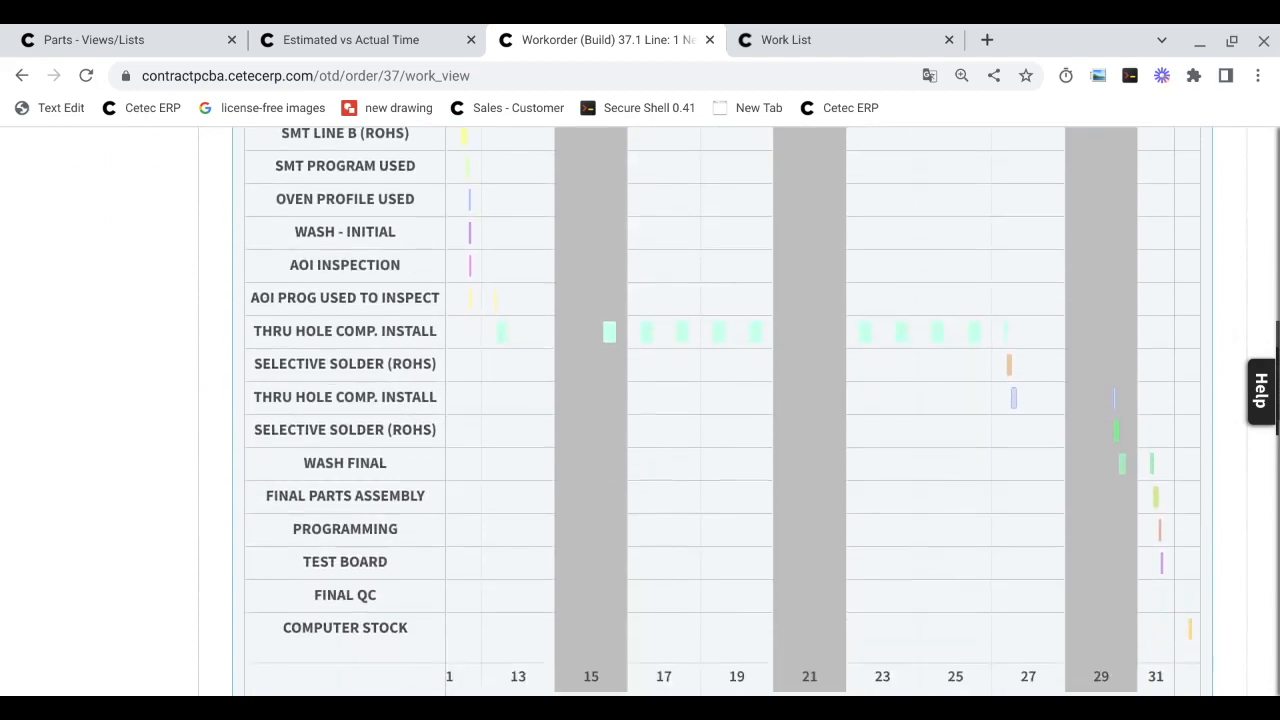
pyautogui.scroll(3, 722, 400)
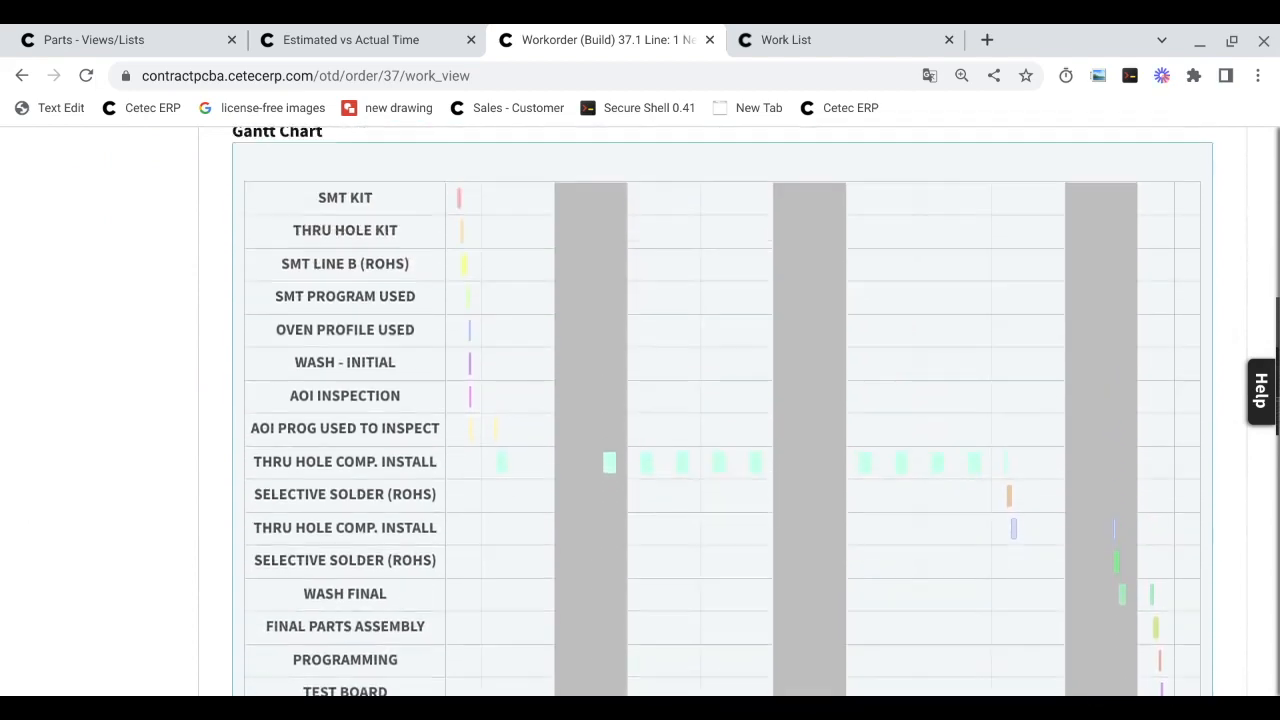
# View the Work List of order 37.1 and review the operations, repetitions and barcodes of its estimated labor plan.
pyautogui.hotkey('ctrl', 'Tab')
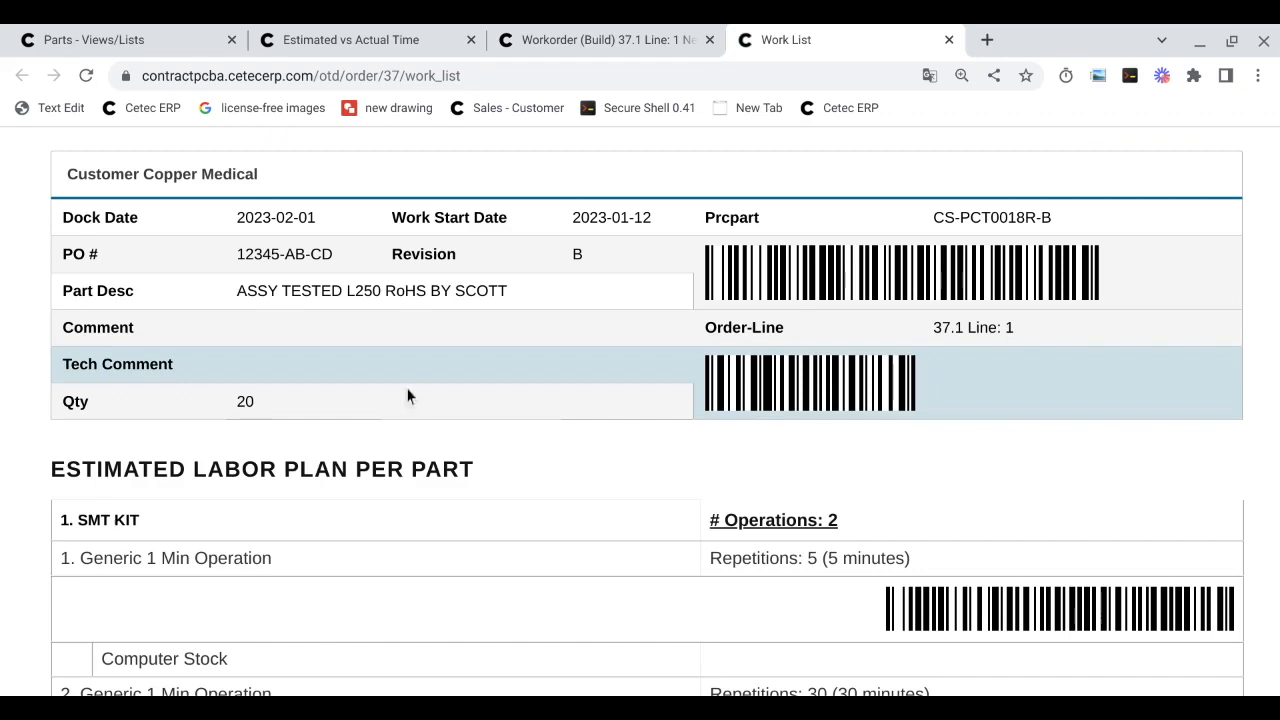
pyautogui.scroll(-2, 404, 398)
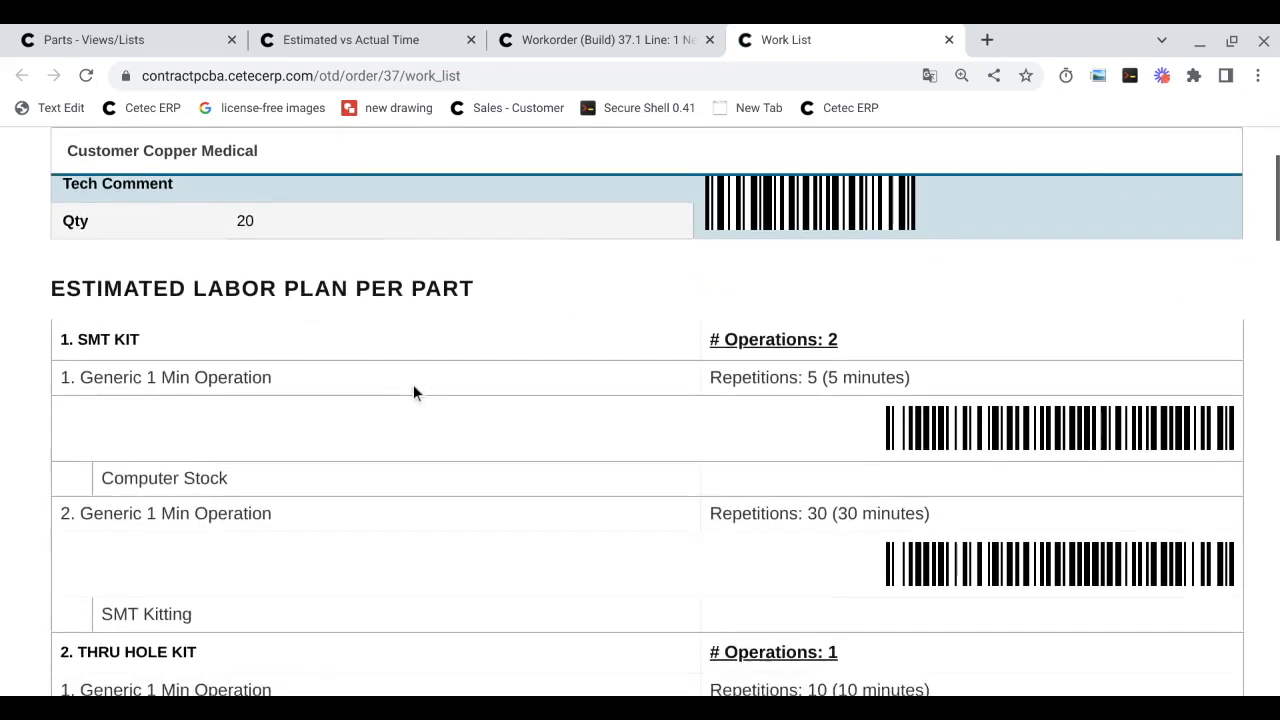
pyautogui.scroll(-3, 413, 392)
pyautogui.scroll(-5, 647, 412)
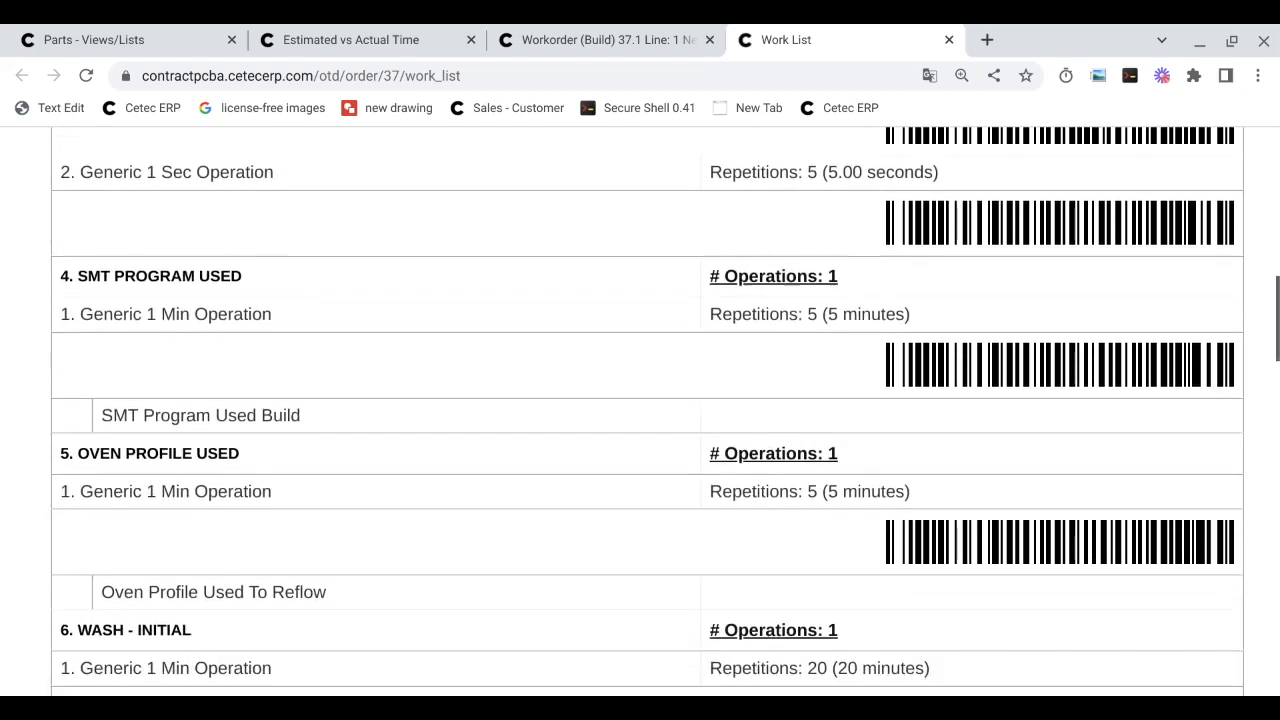
pyautogui.scroll(10, 647, 412)
pyautogui.hotkey('ctrl', '-')
pyautogui.hotkey('ctrl', '-')
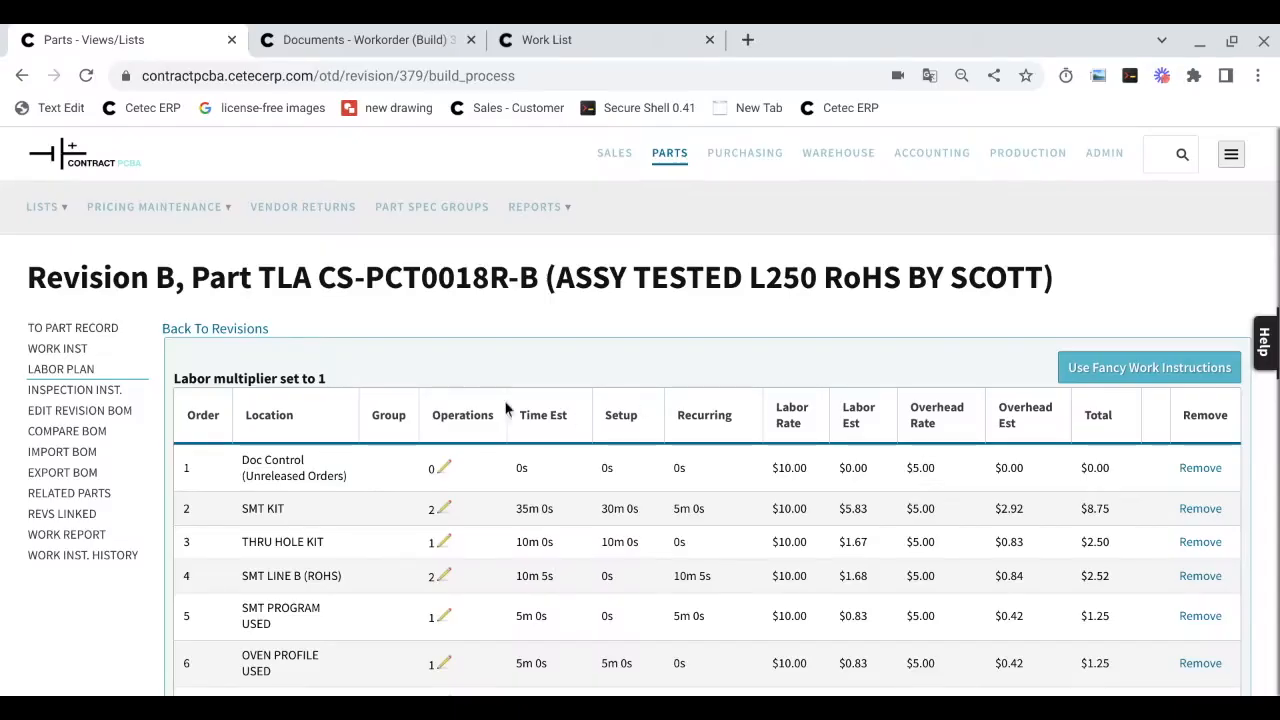
# Open the documents of part TLA CS-PCT0018R-B from its revisions page and highlight "pcba drawing example.jpg".
pyautogui.click(253, 356)
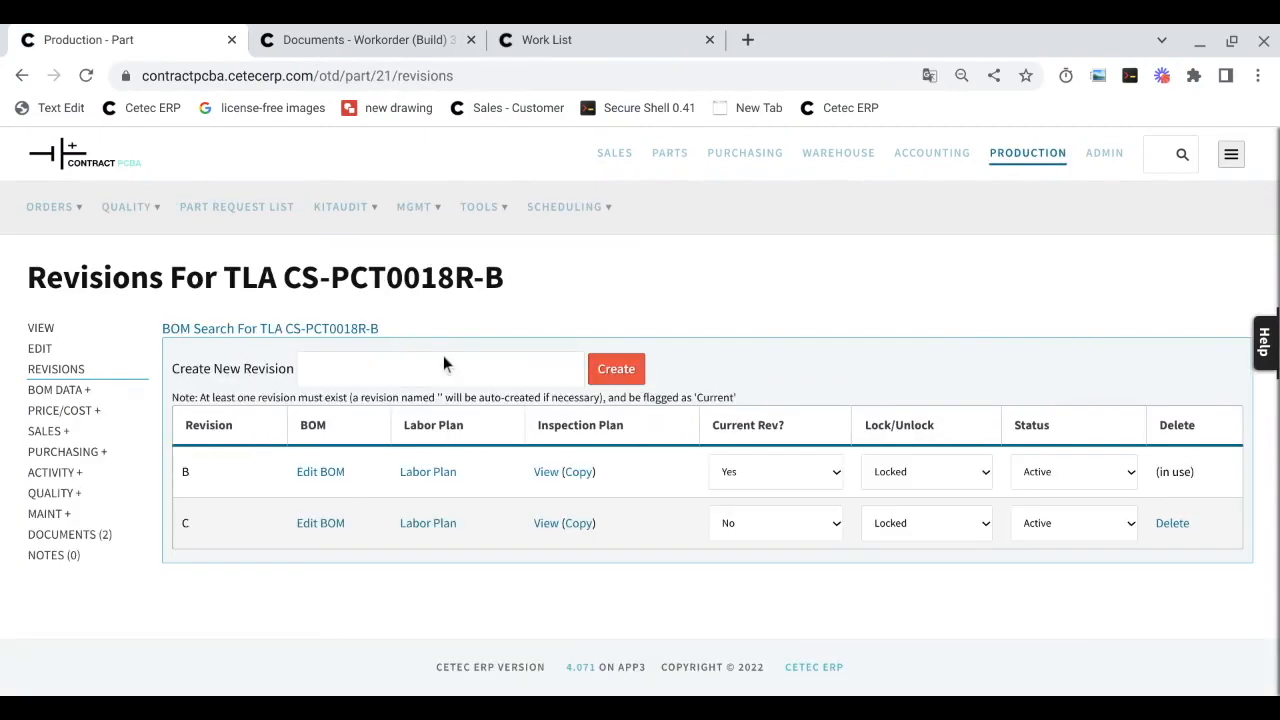
pyautogui.click(45, 577)
pyautogui.scroll(-1, 531, 510)
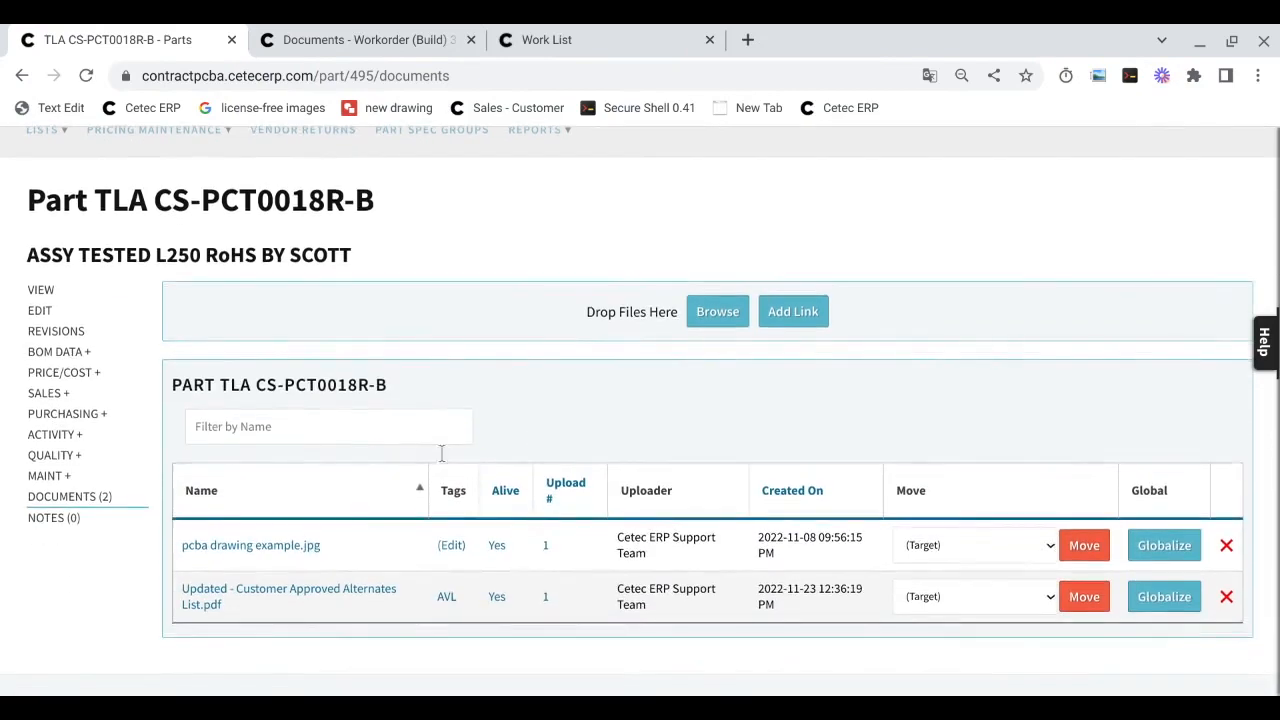
pyautogui.tripleClick(342, 405)
pyautogui.click(342, 405)
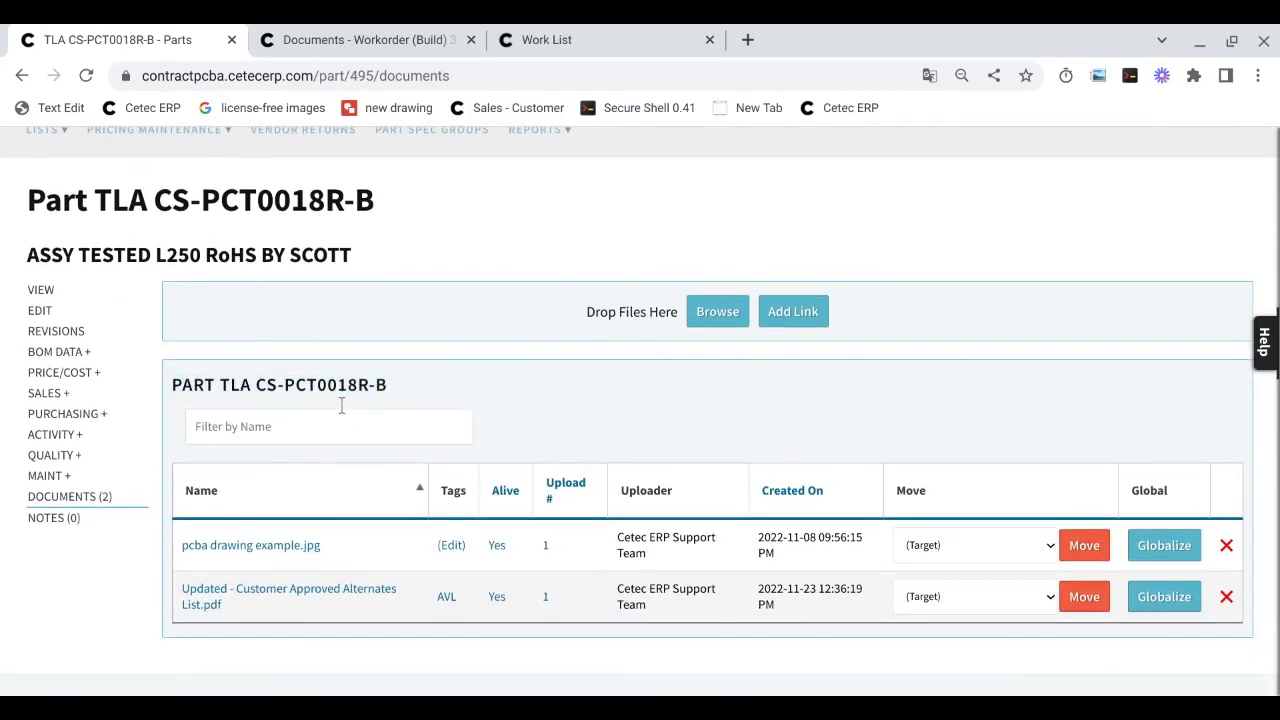
pyautogui.moveTo(336, 586); pyautogui.dragTo(176, 586)
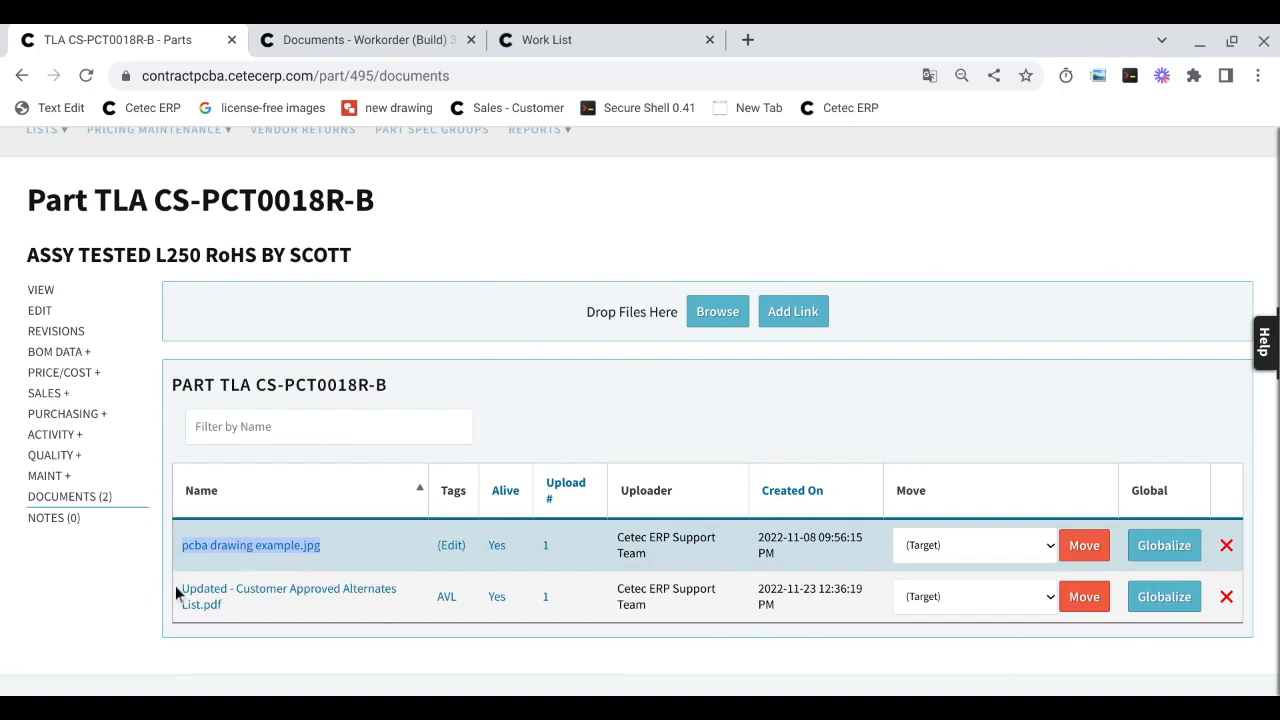
# View the documents of work order 37.1 and find the section inherited from part TLA CS-PCT0018R-B.
pyautogui.hotkey('ctrl', 'Tab')
pyautogui.tripleClick(211, 300)
pyautogui.click(211, 303)
pyautogui.scroll(-7, 211, 300)
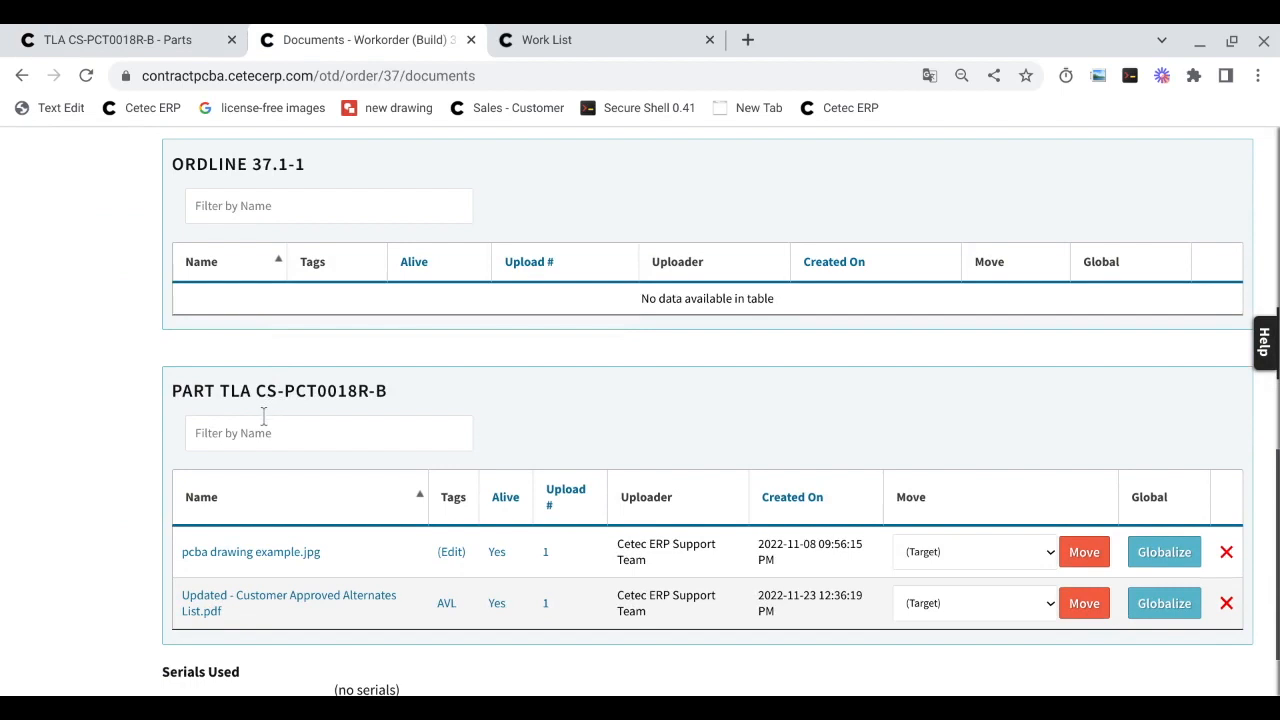
pyautogui.tripleClick(264, 416)
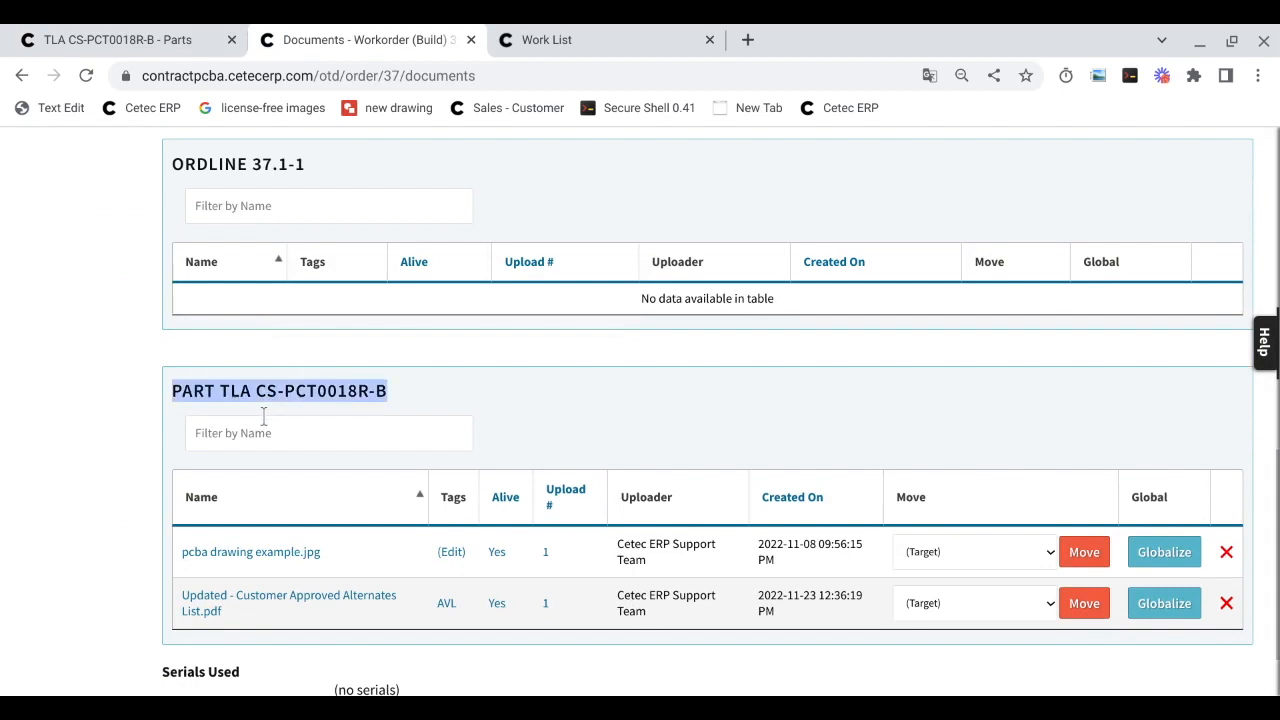
pyautogui.click(586, 458)
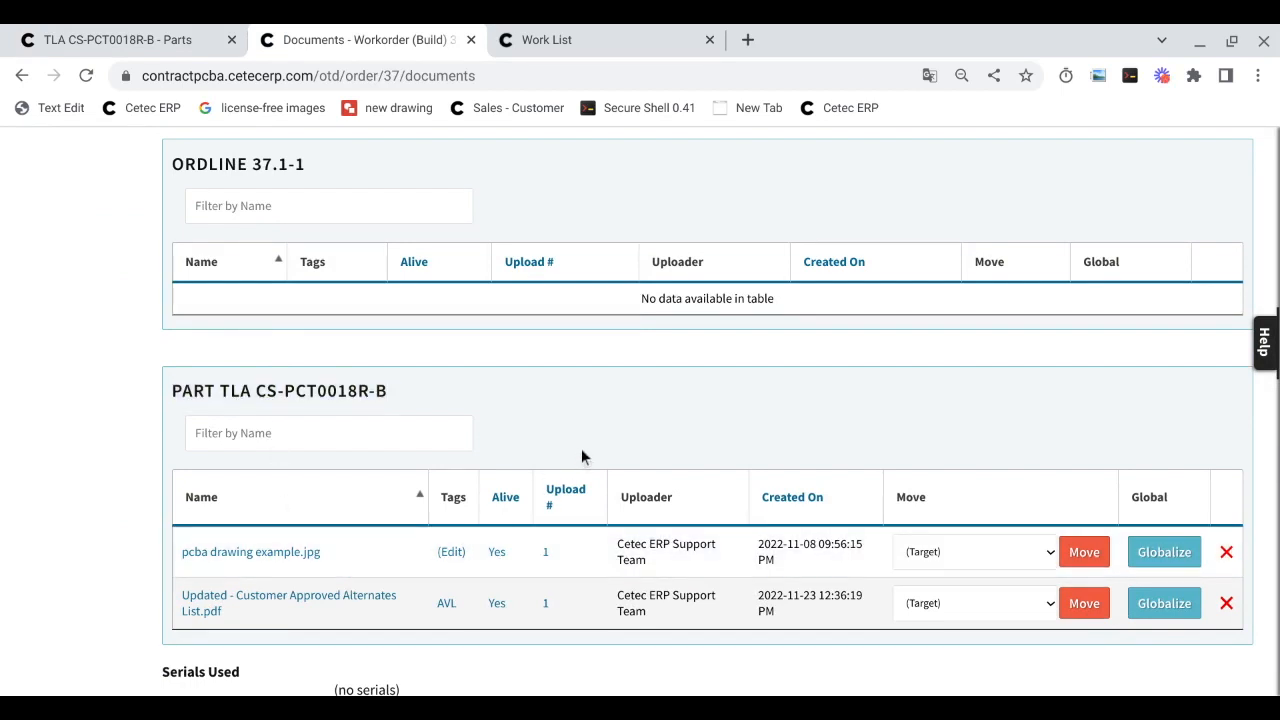
# Open the document record of "pcba drawing example.jpg" and check its approval and the part it belongs to.
pyautogui.click(497, 601)
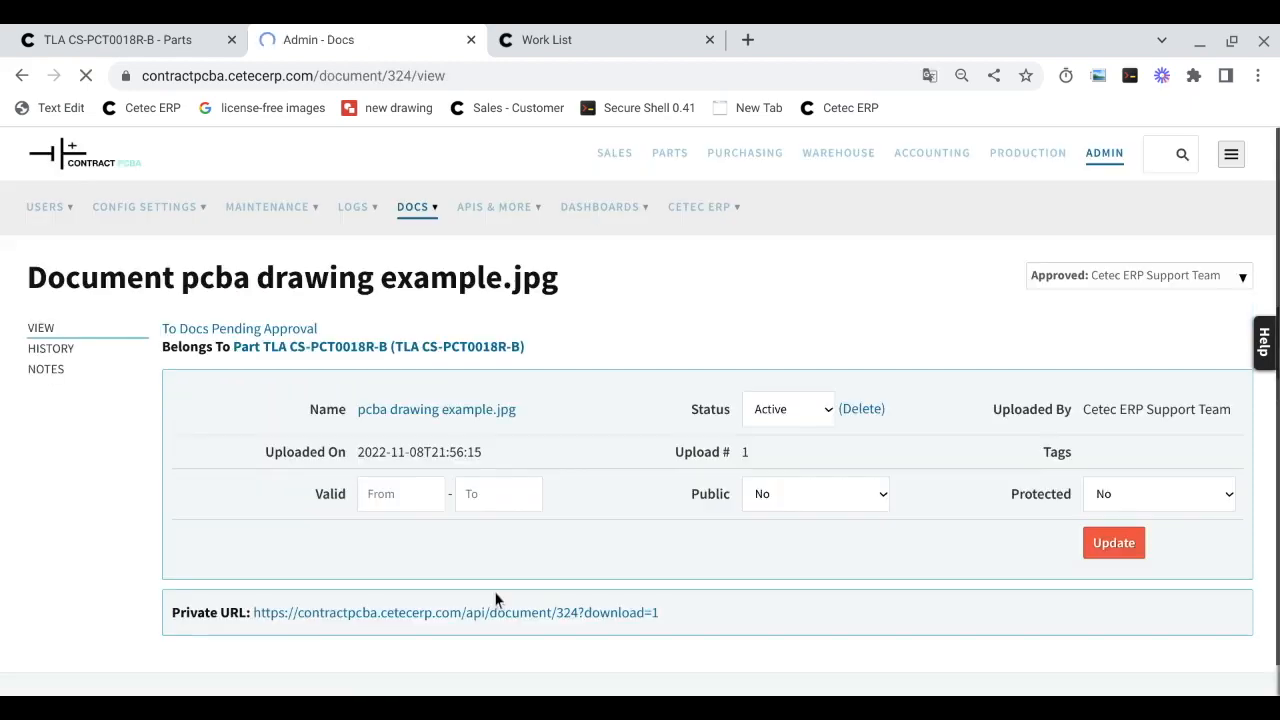
pyautogui.click(1127, 280)
pyautogui.scroll(-1, 1127, 437)
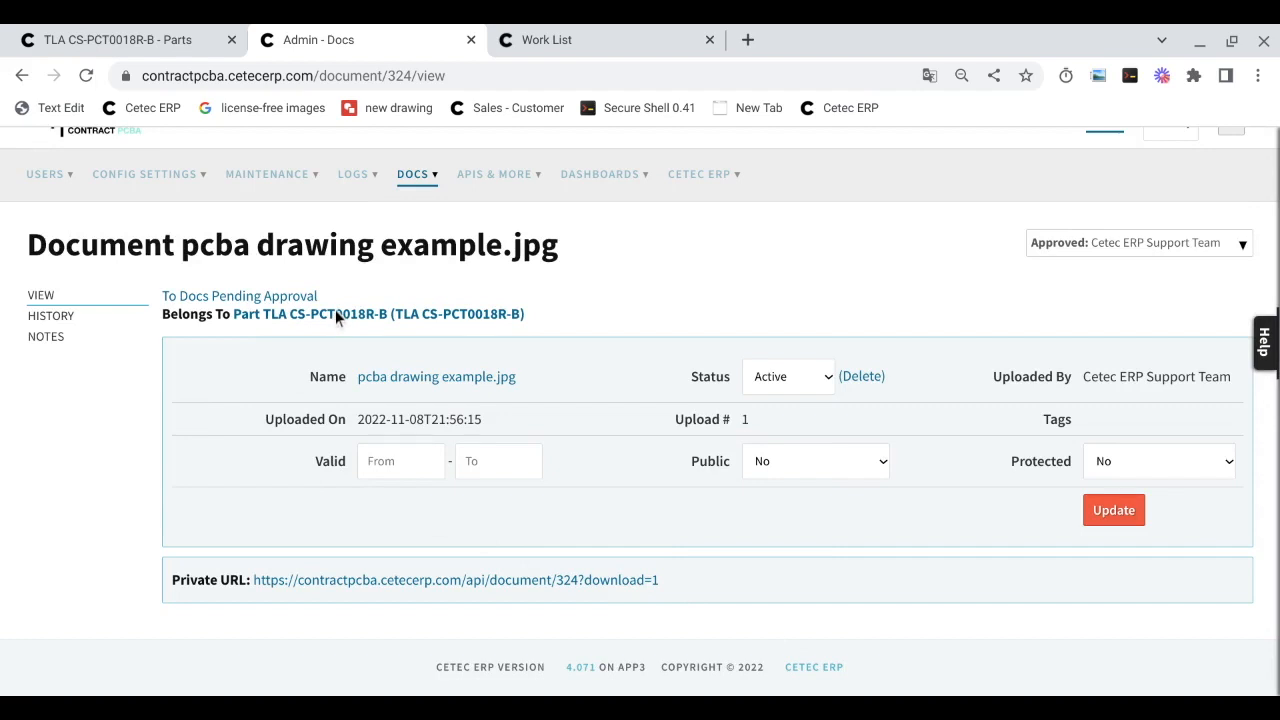
pyautogui.scroll(1, 335, 313)
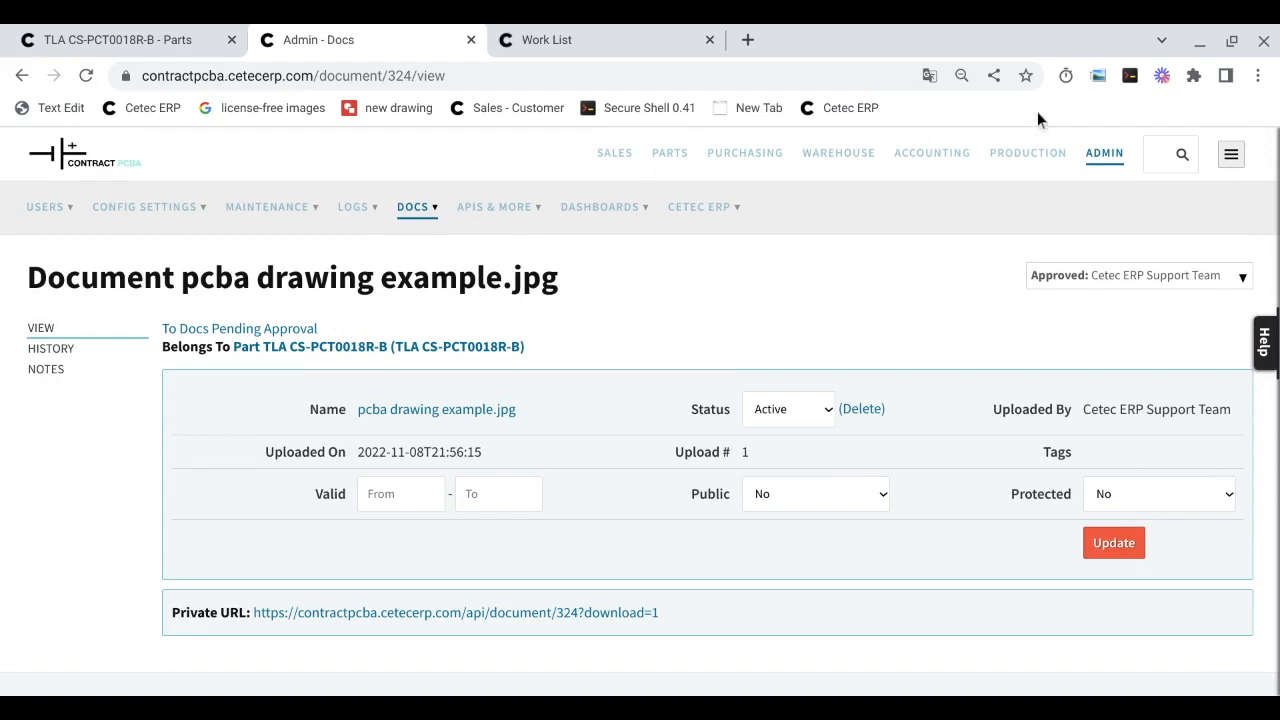
# Open the production ECO/ECR list in a new browser tab and view the open change orders.
pyautogui.click(1012, 160)
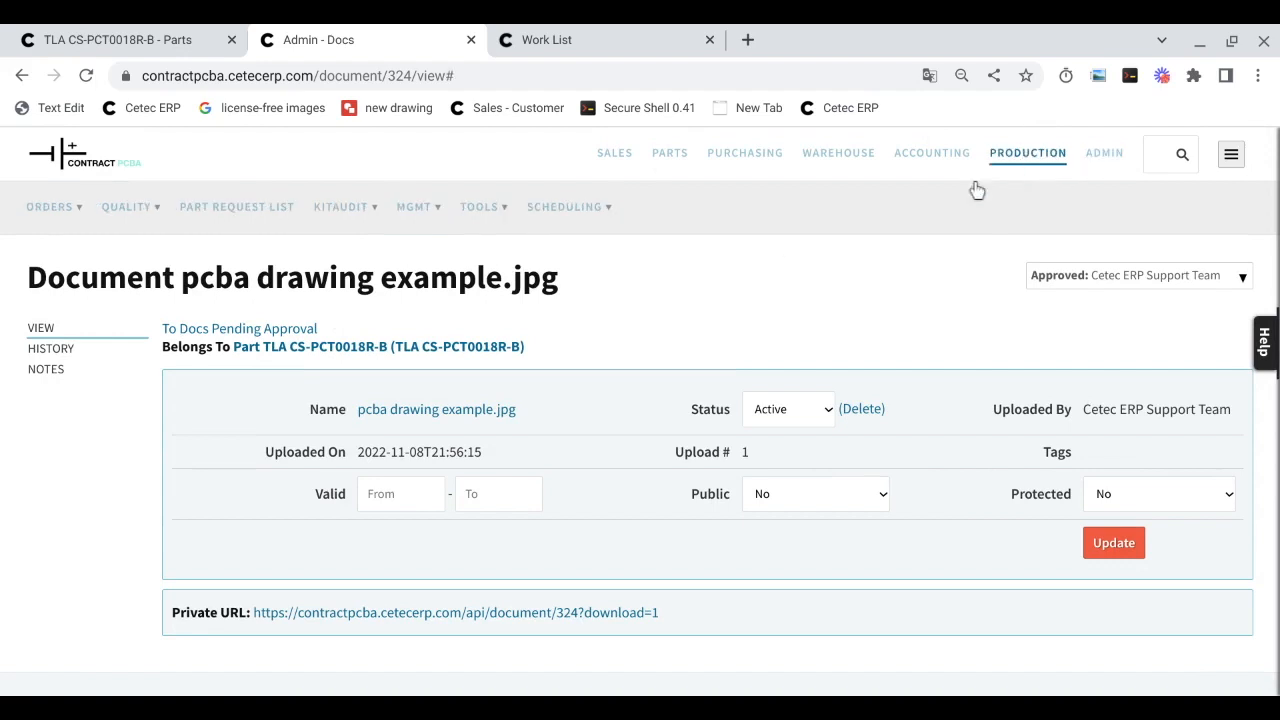
pyautogui.moveTo(65, 213)
pyautogui.keyDown('ctrl'); pyautogui.click(71, 304); pyautogui.keyUp('ctrl')
pyautogui.hotkey('ctrl', 'Tab')
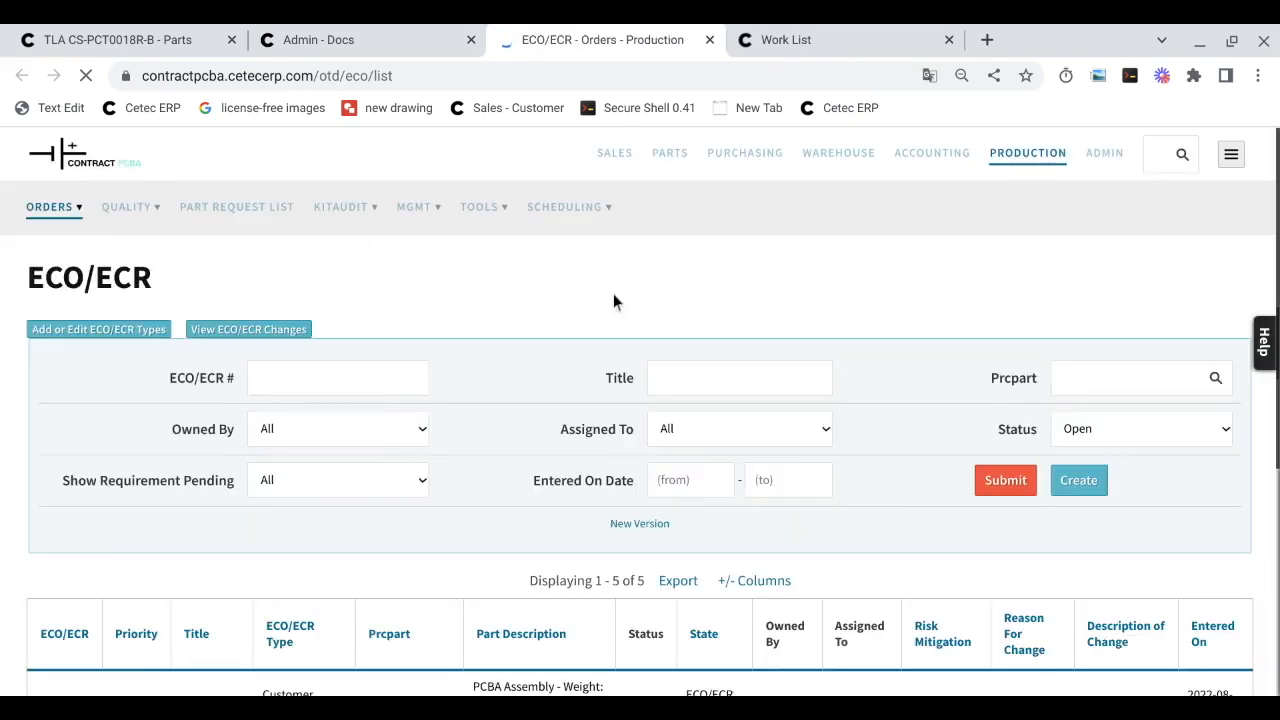
pyautogui.scroll(-2, 613, 302)
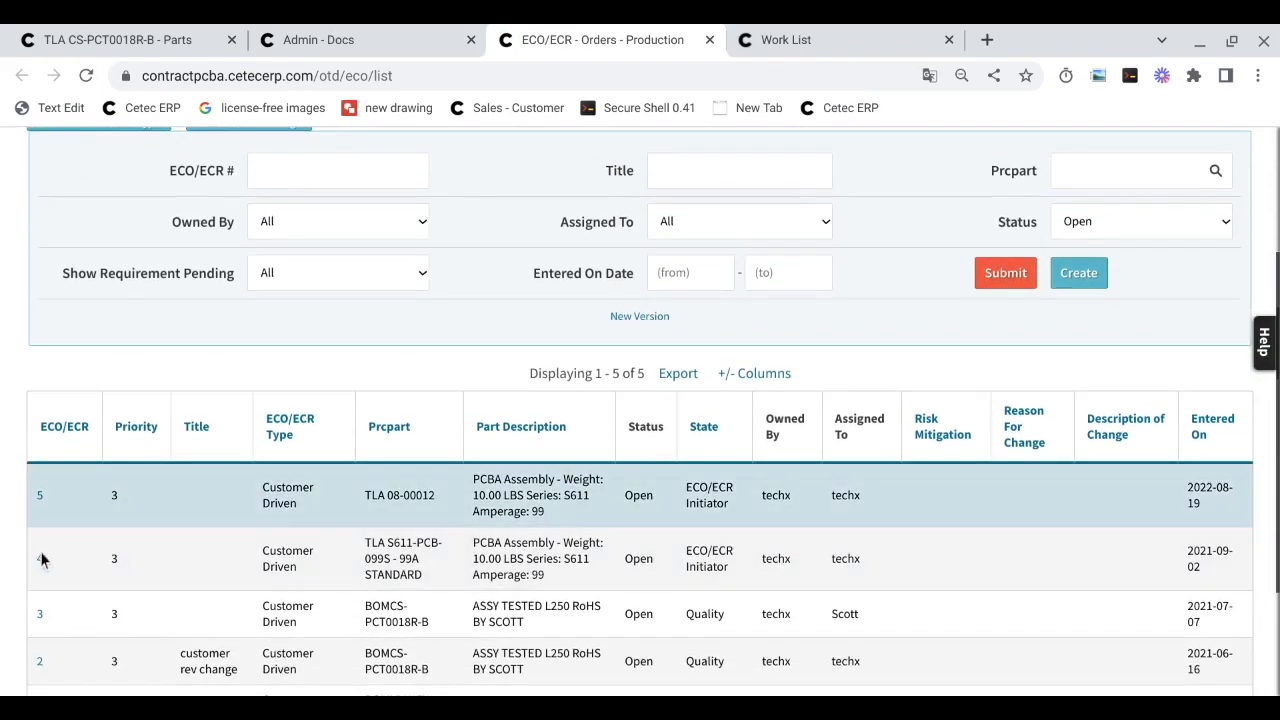
# Open ECO/ECR 5 for part TLA 08-00012 and review its BOM changes, open quotes and open orders.
pyautogui.click(39, 495)
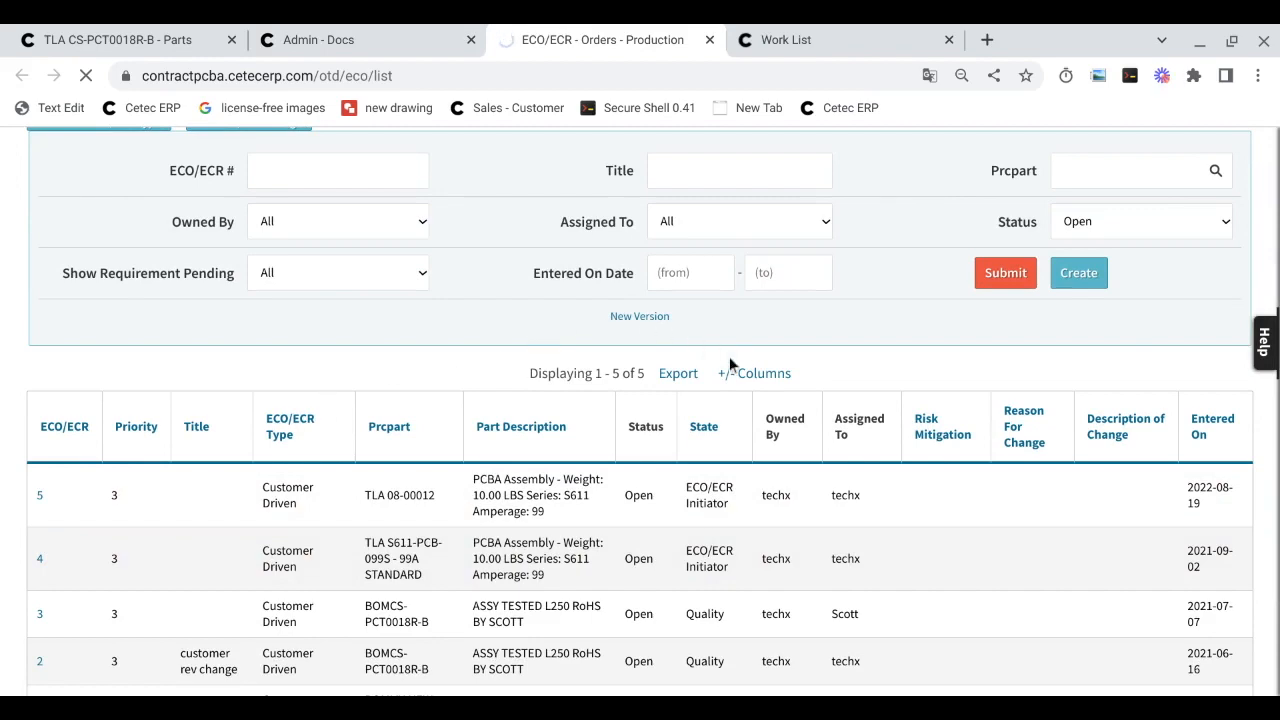
pyautogui.scroll(-5, 760, 360)
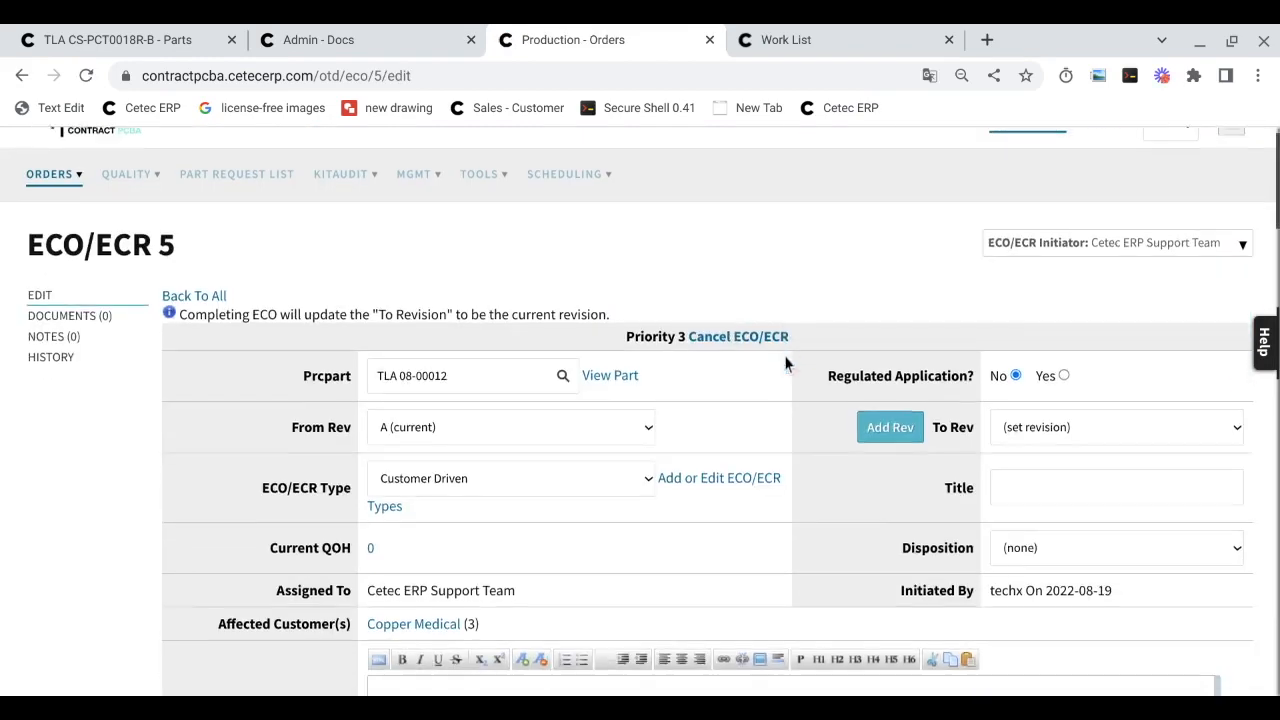
pyautogui.scroll(-10, 785, 363)
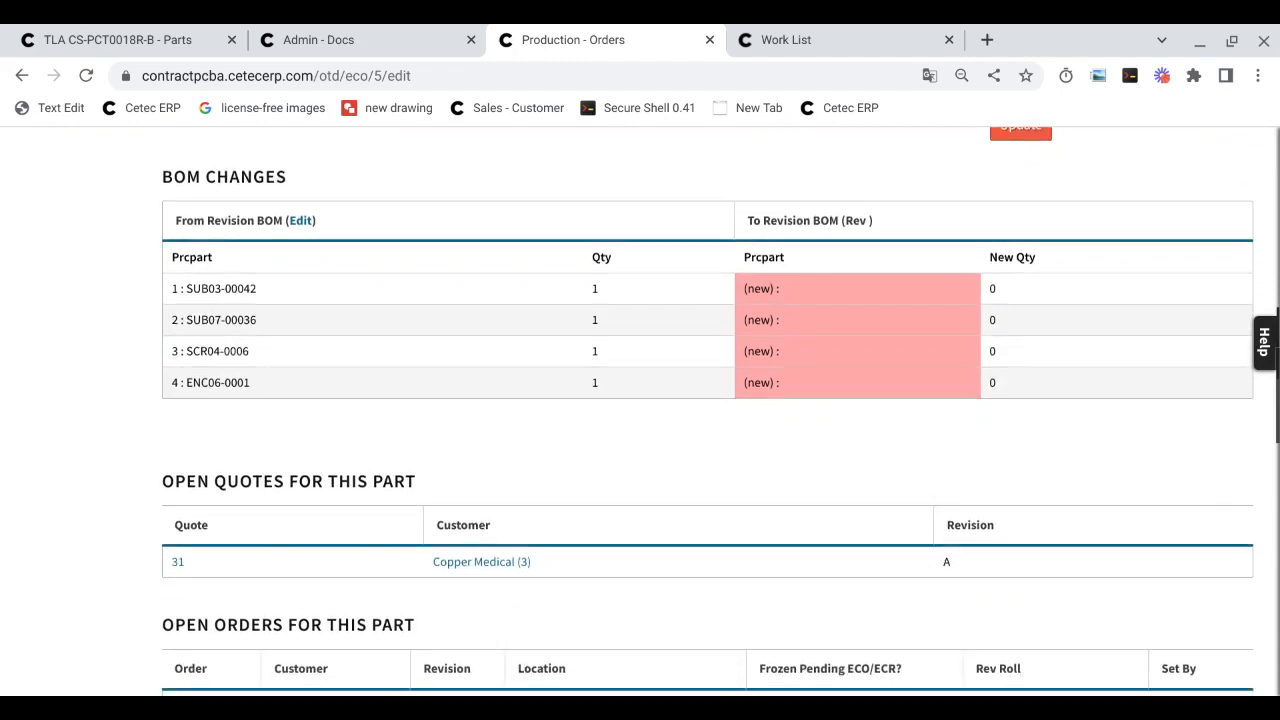
pyautogui.scroll(-1, 800, 420)
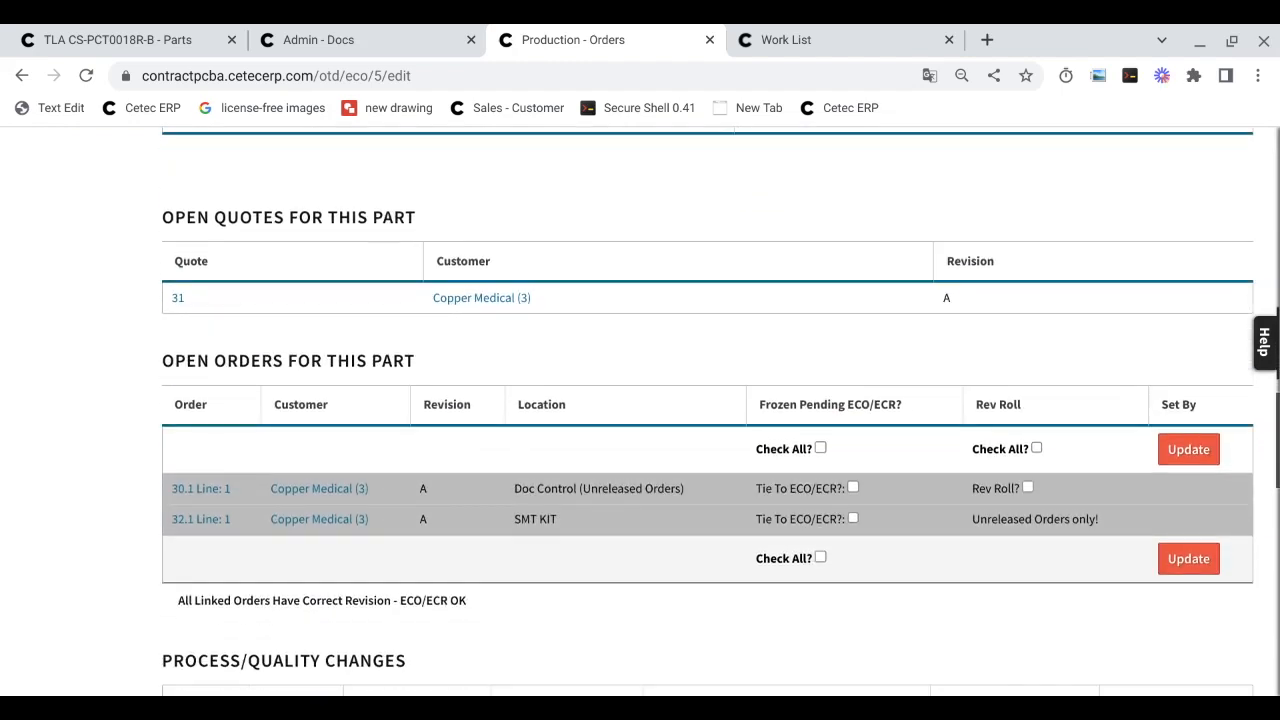
# Tick Tie To ECO/ECR and Rev Roll for the unreleased Doc Control order among the part's open orders.
pyautogui.tripleClick(810, 424)
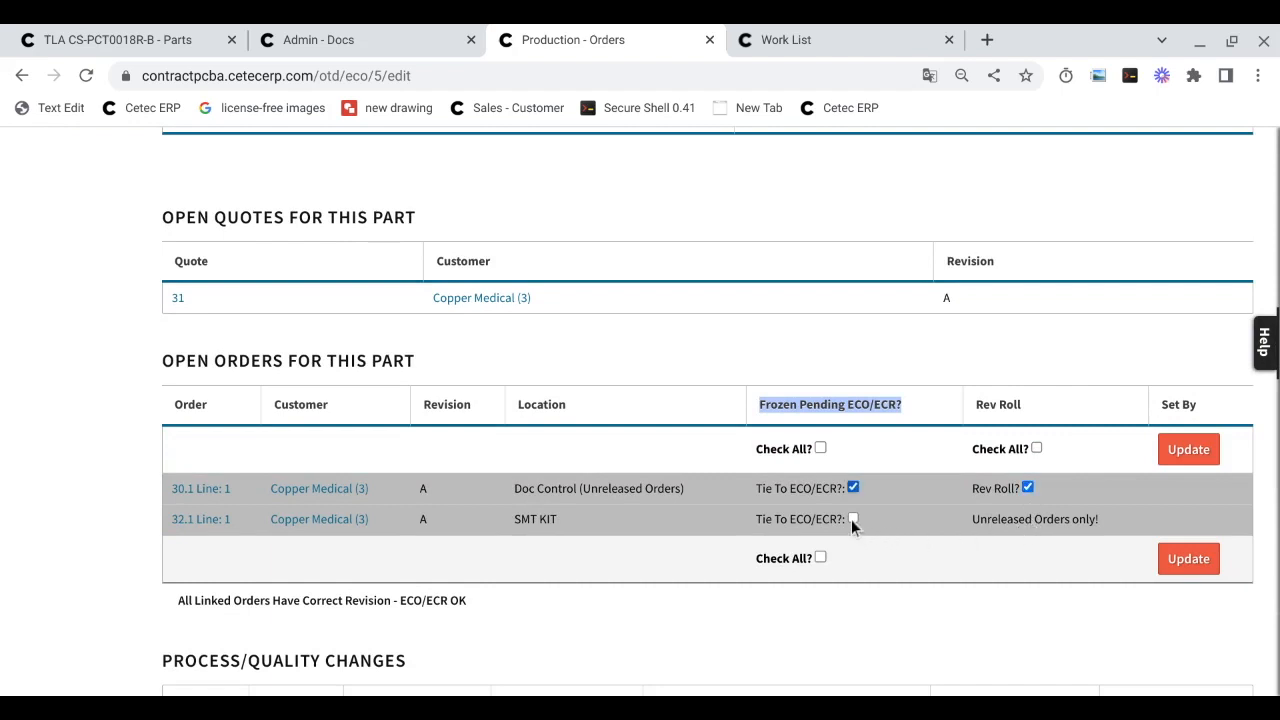
pyautogui.click(803, 519)
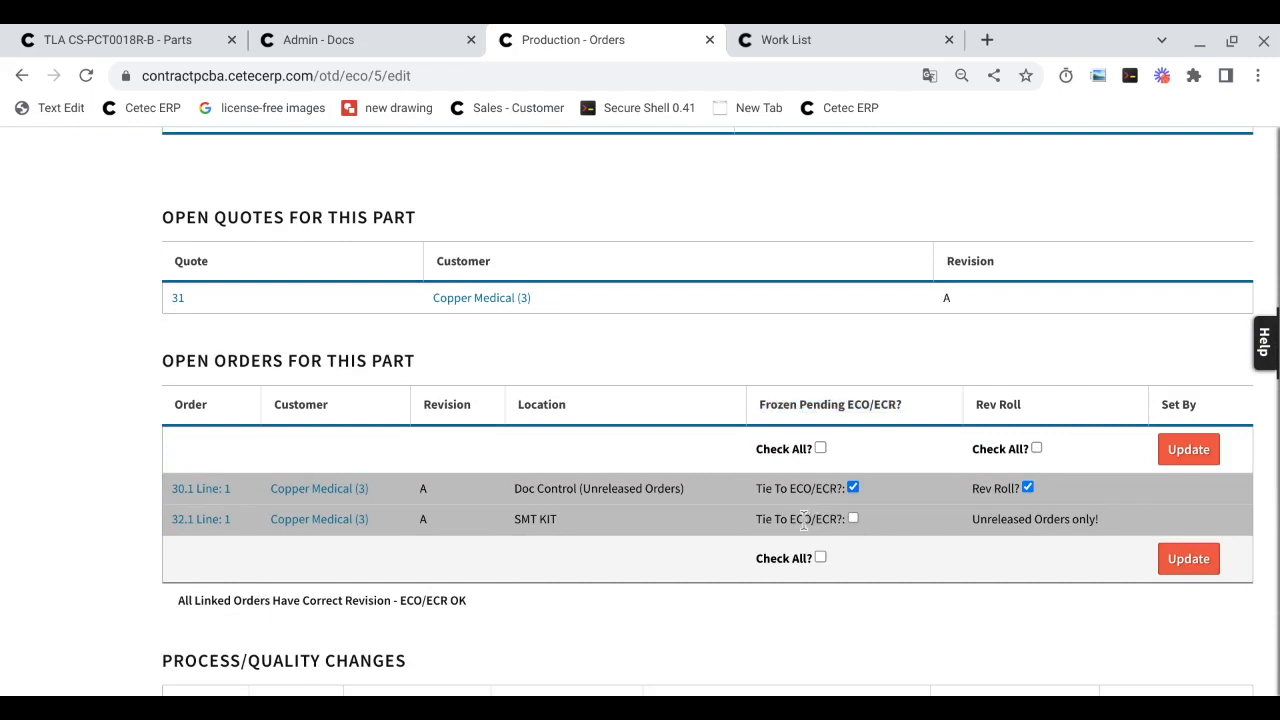
pyautogui.tripleClick(803, 519)
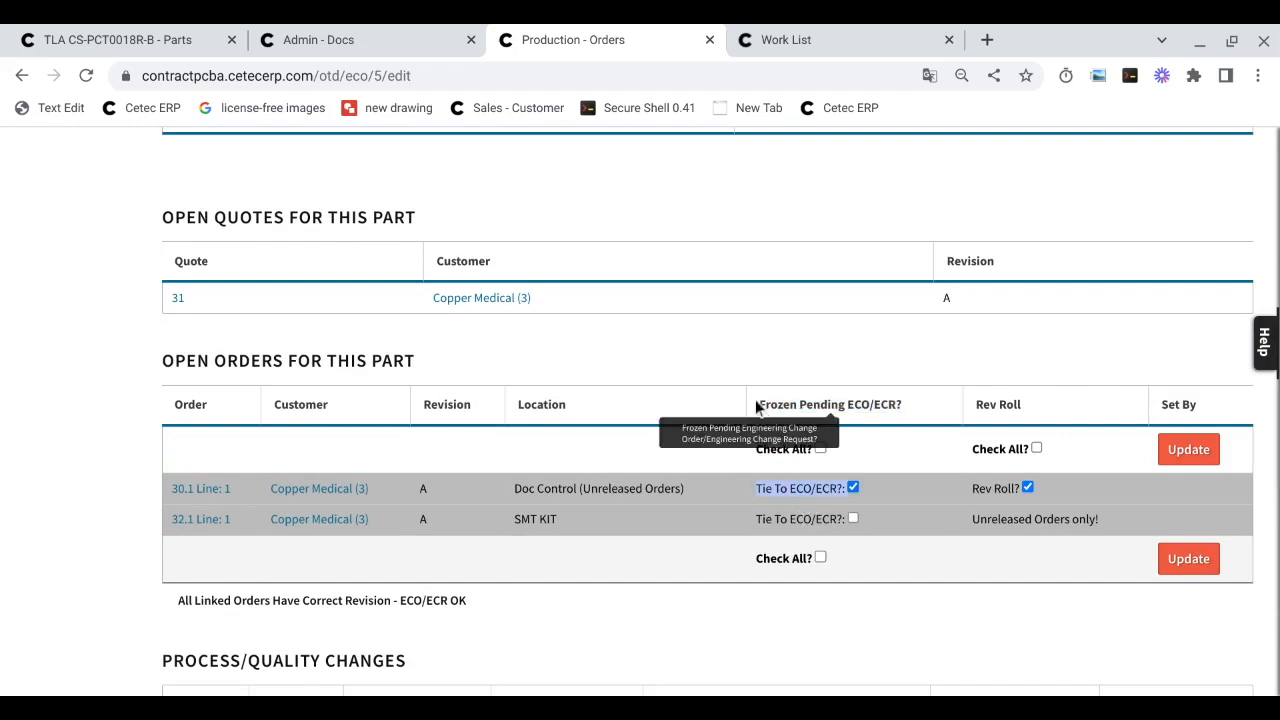
pyautogui.click(743, 373)
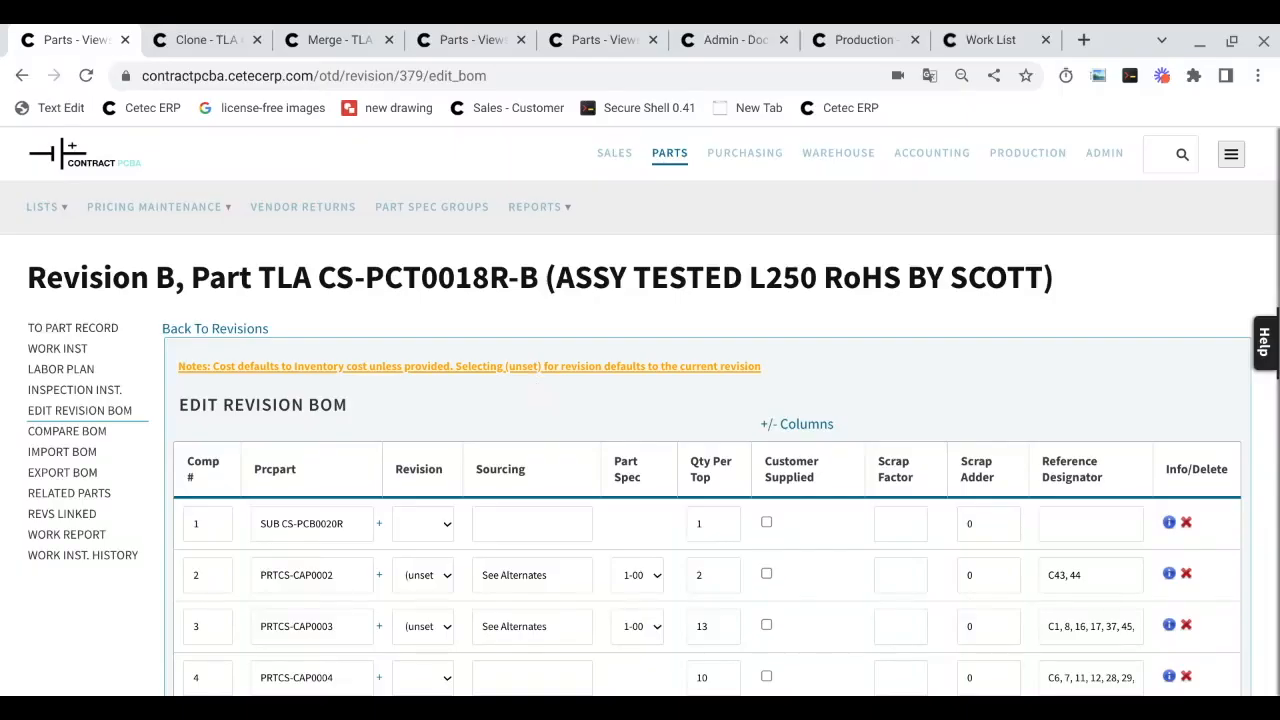
# Open component PRTCS-CAP0002 from the revision B BOM of TLA CS-PCT0018R-B and view where it is used.
pyautogui.scroll(-1, 638, 412)
pyautogui.scroll(-1, 640, 412)
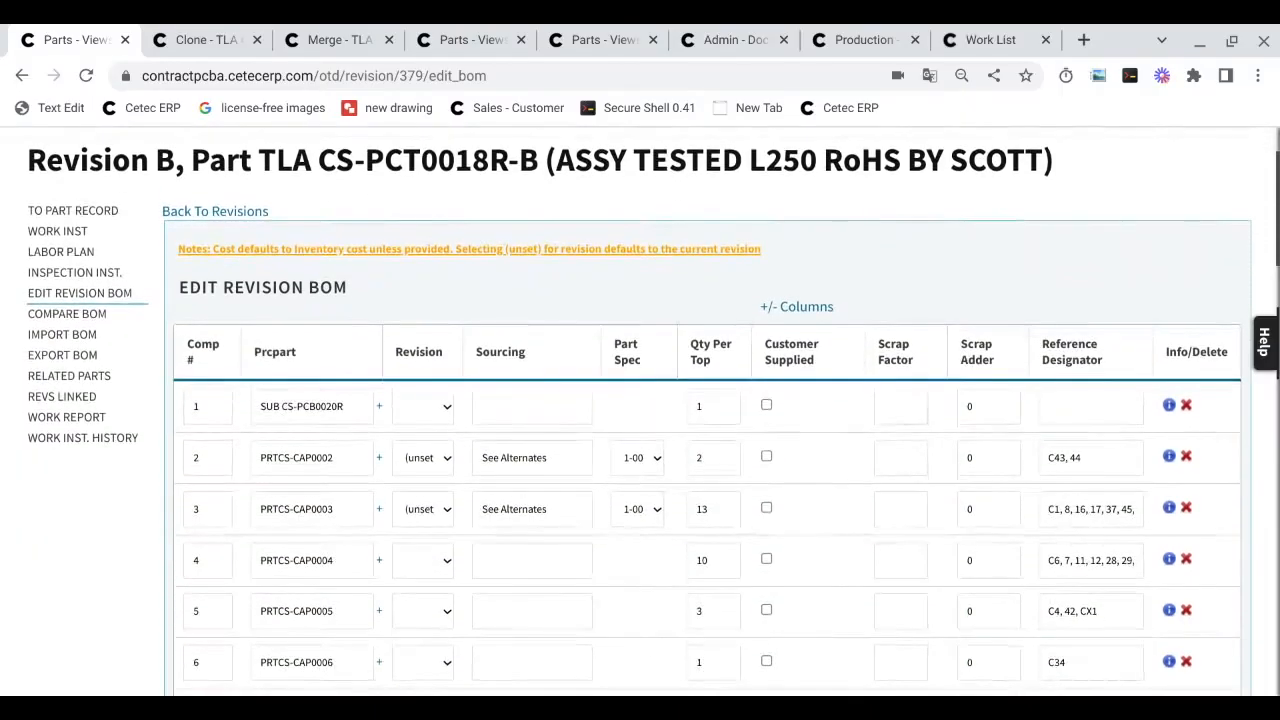
pyautogui.click(382, 496)
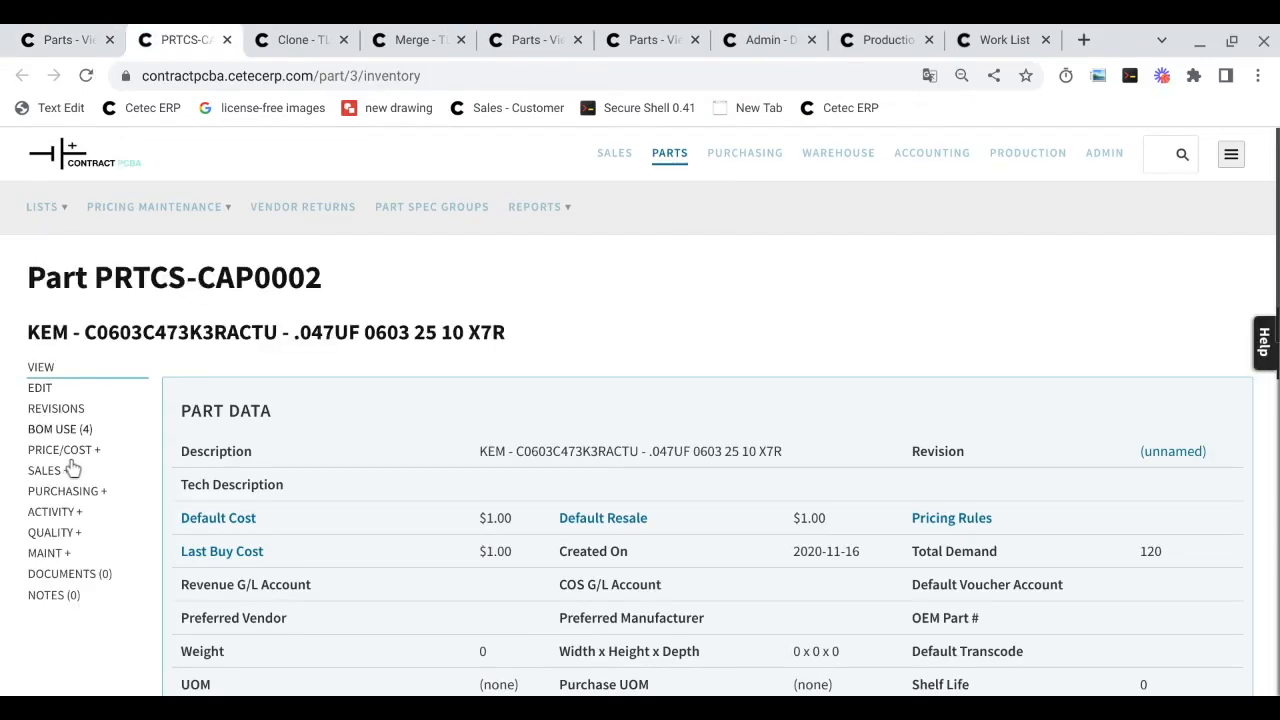
pyautogui.click(67, 430)
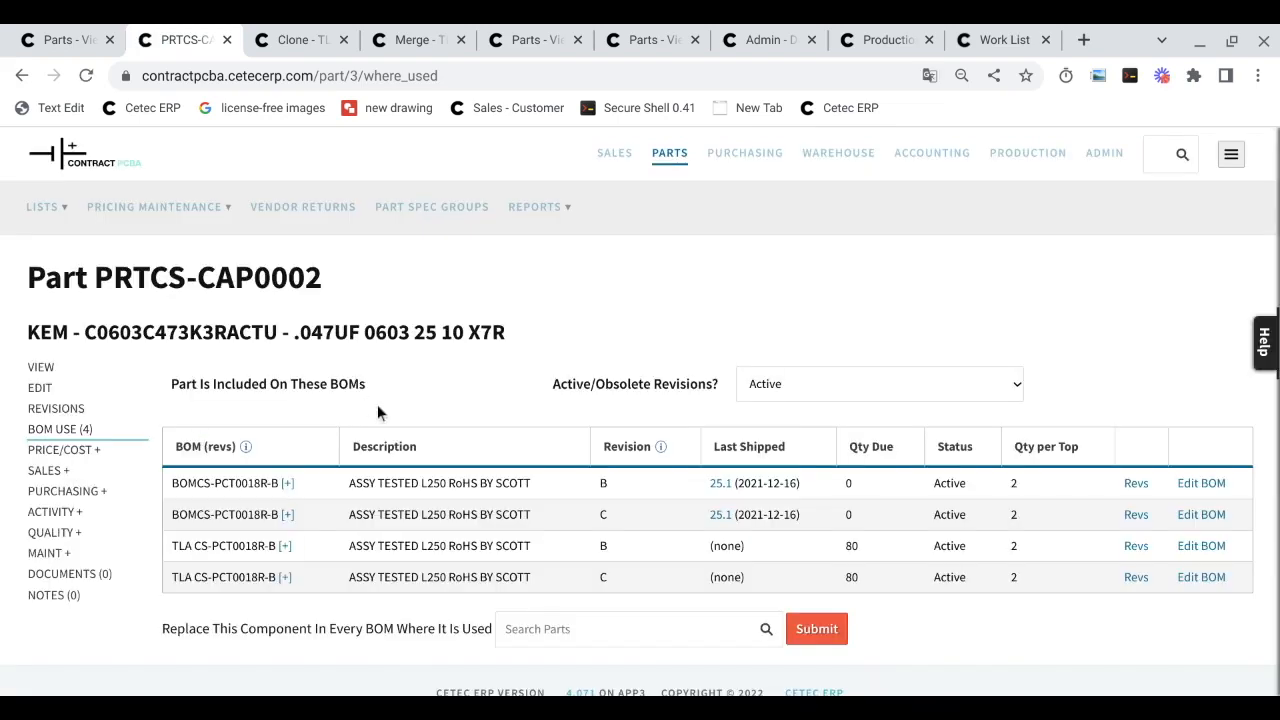
# Review the BOMs that include PRTCS-CAP0002 and highlight the option to replace this component in every BOM where it is used.
pyautogui.tripleClick(329, 394)
pyautogui.scroll(-1, 377, 565)
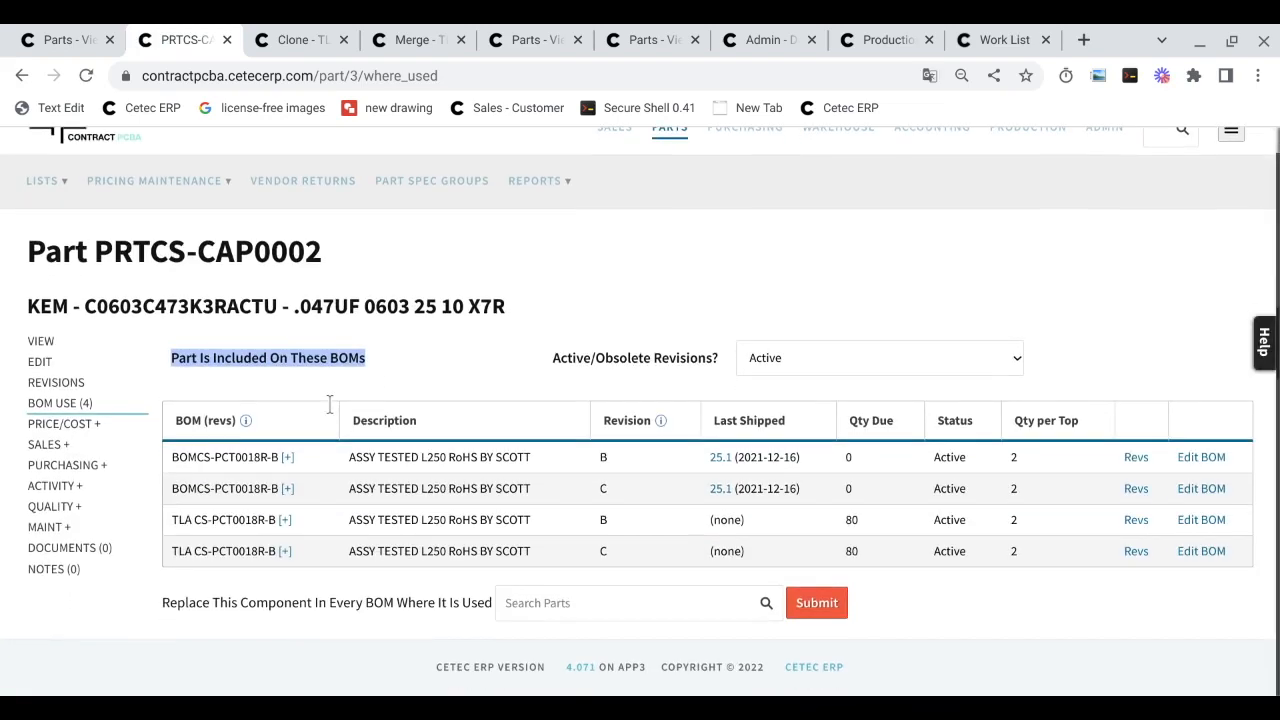
pyautogui.tripleClick(383, 641)
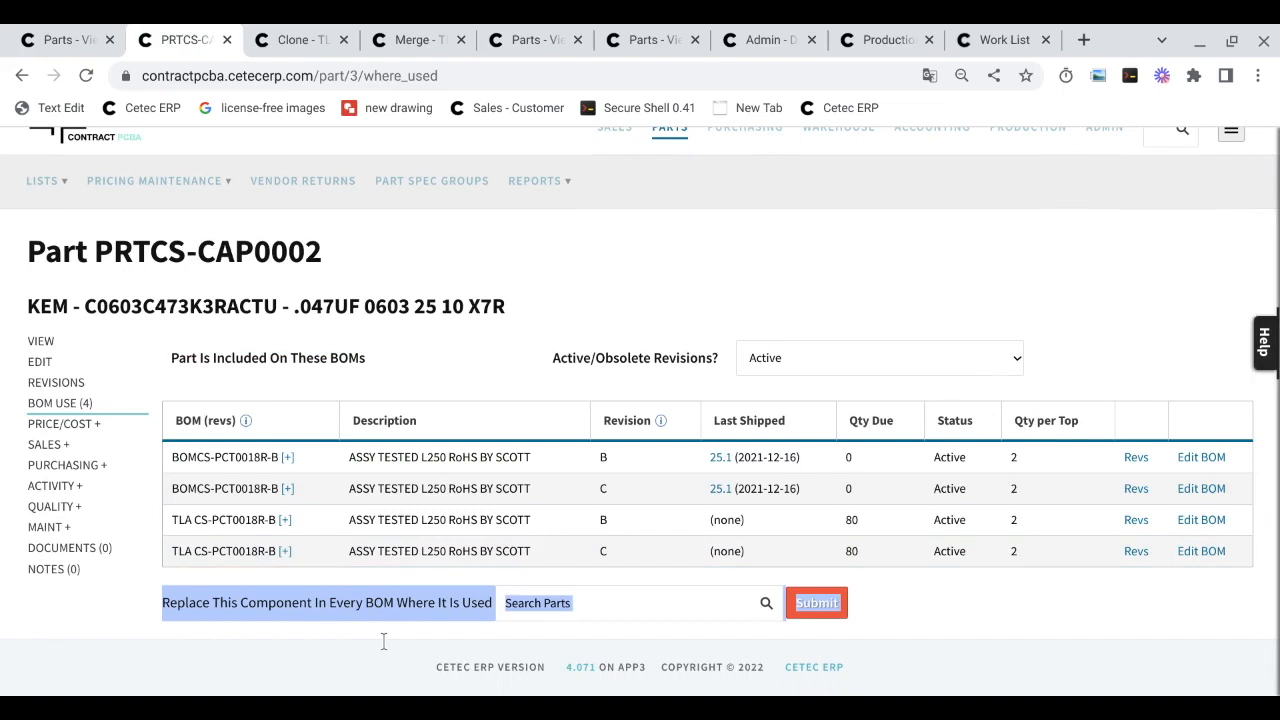
pyautogui.click(383, 641)
# View the clone and merge pages of part TLA CS-PCT0018R-B and the comparison of its revision B and C BOMs.
pyautogui.hotkey('ctrl', 'Tab')
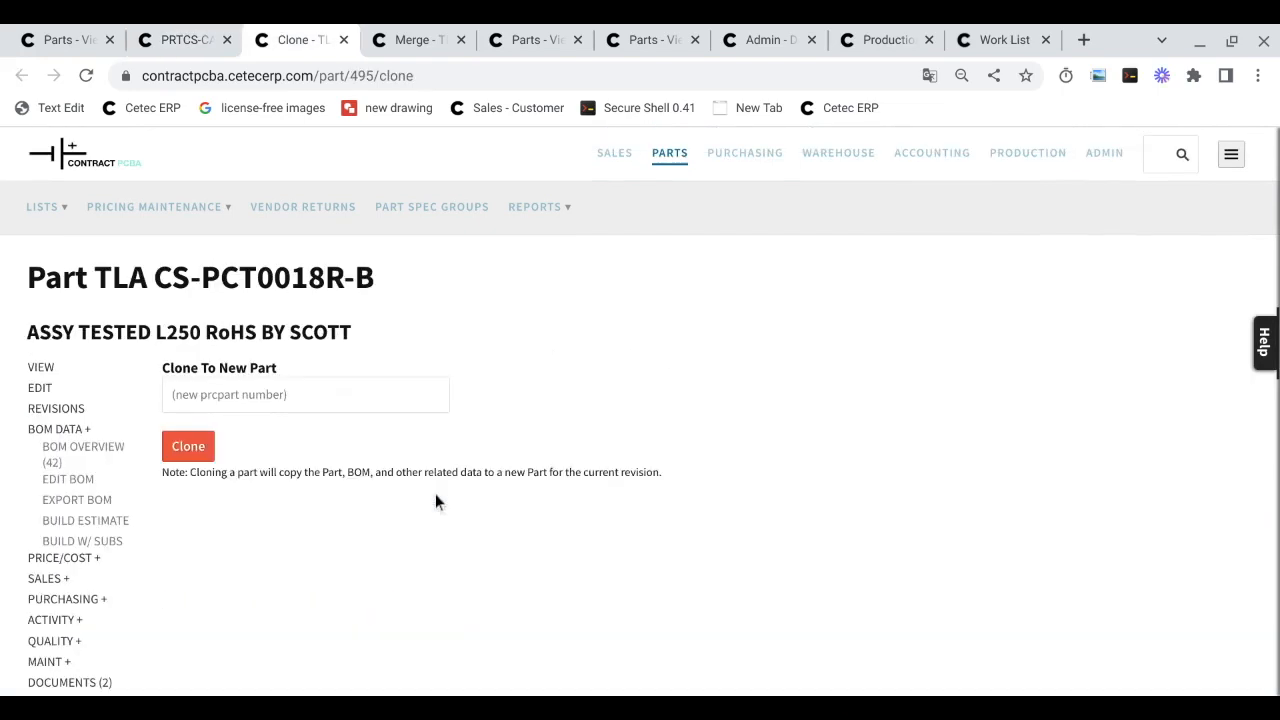
pyautogui.hotkey('ctrl', 'Tab')
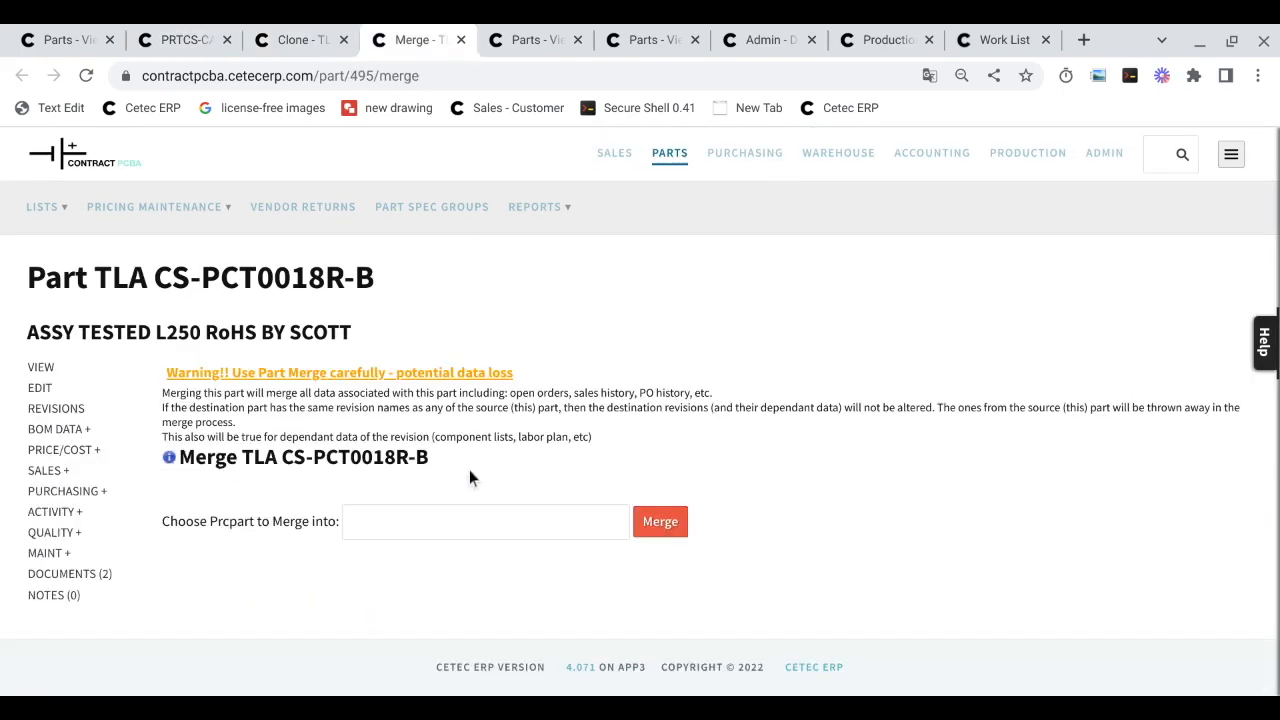
pyautogui.hotkey('ctrl', 'Tab')
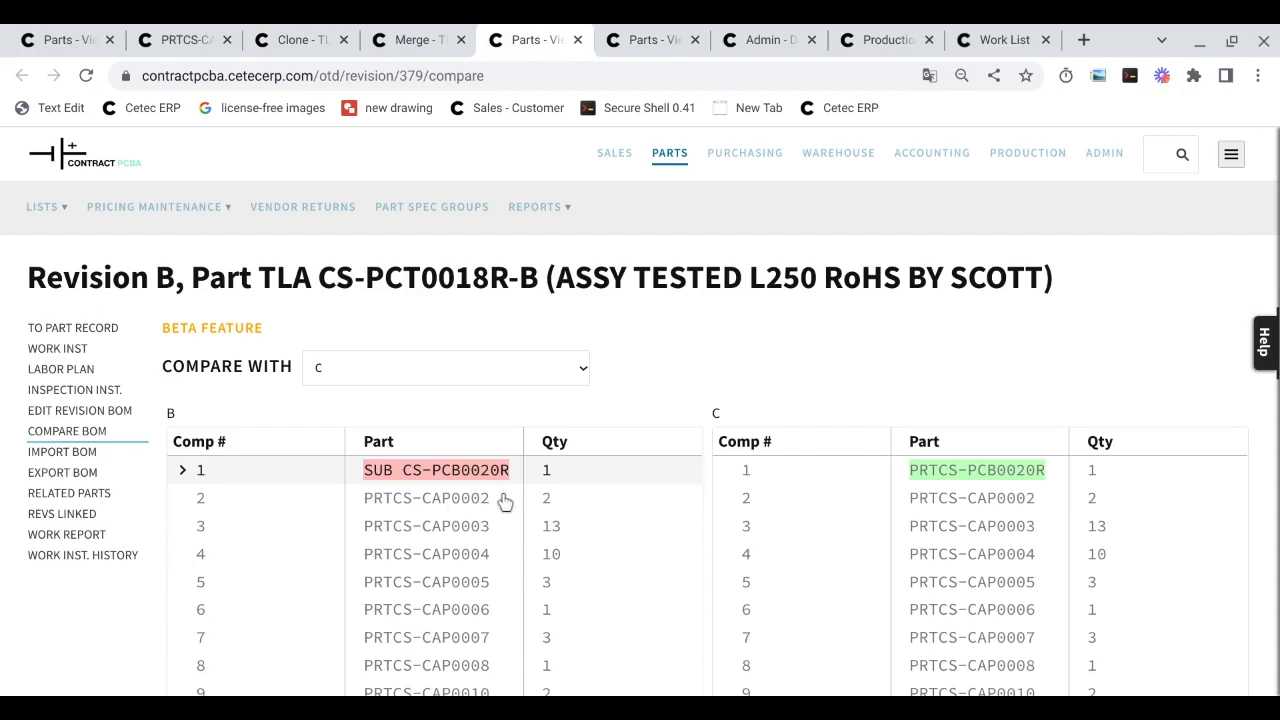
pyautogui.scroll(-1, 503, 497)
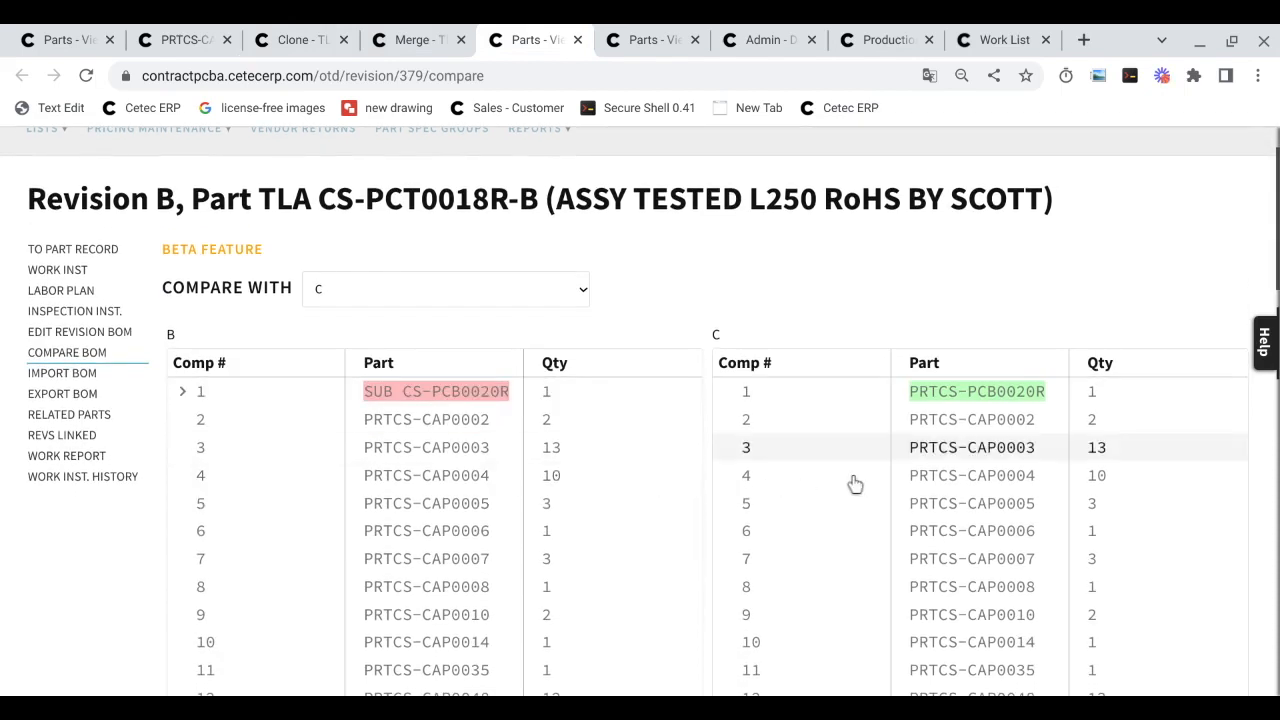
pyautogui.hotkey('ctrl', 'Tab')
pyautogui.tripleClick(261, 491)
pyautogui.click(261, 491)
pyautogui.scroll(4, 541, 516)
pyautogui.scroll(10, 541, 516)
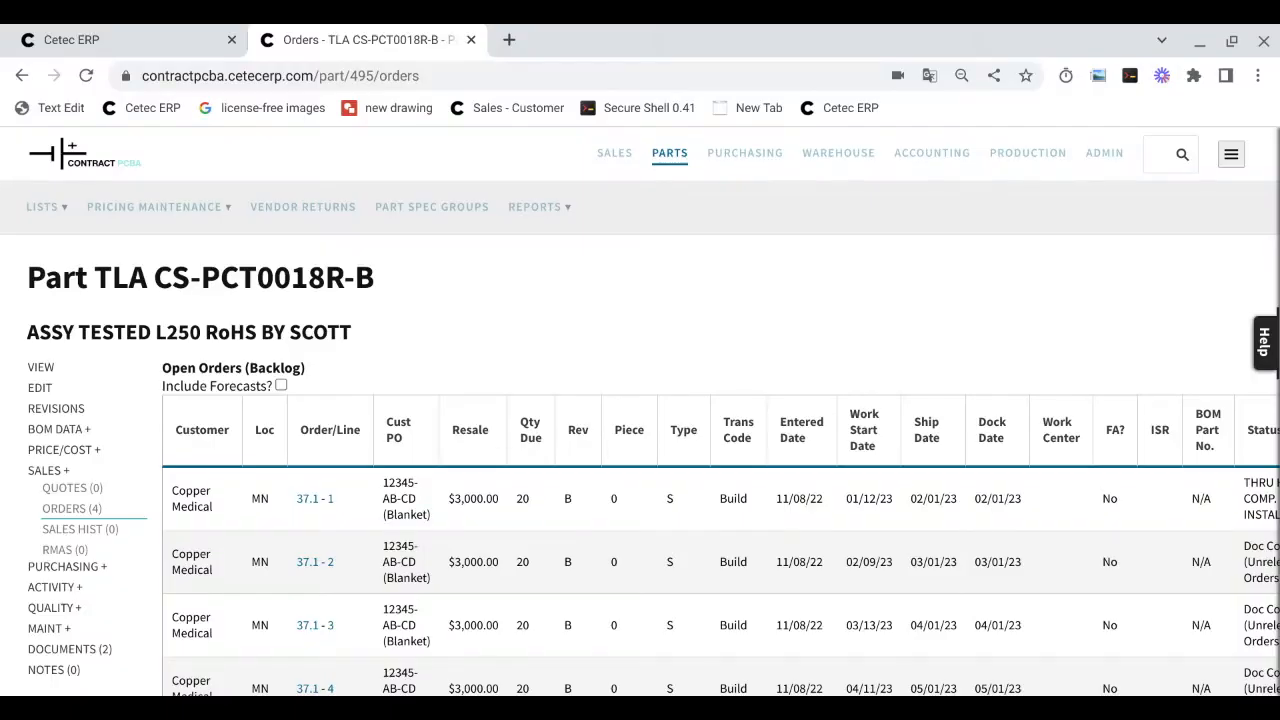
# Open the sales order behind part TLA CS-PCT0018R-B's open order lines, expand its work order lines and view the scheduled builds.
pyautogui.scroll(-1, 300, 506)
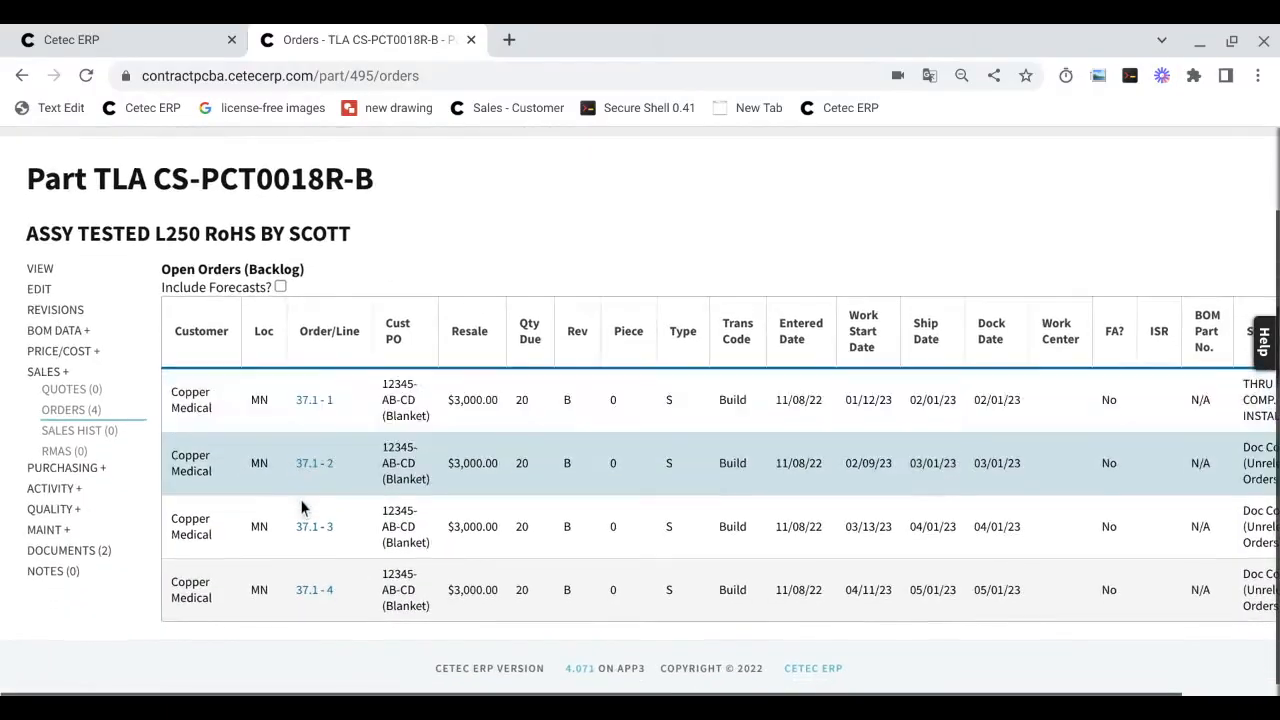
pyautogui.click(305, 428)
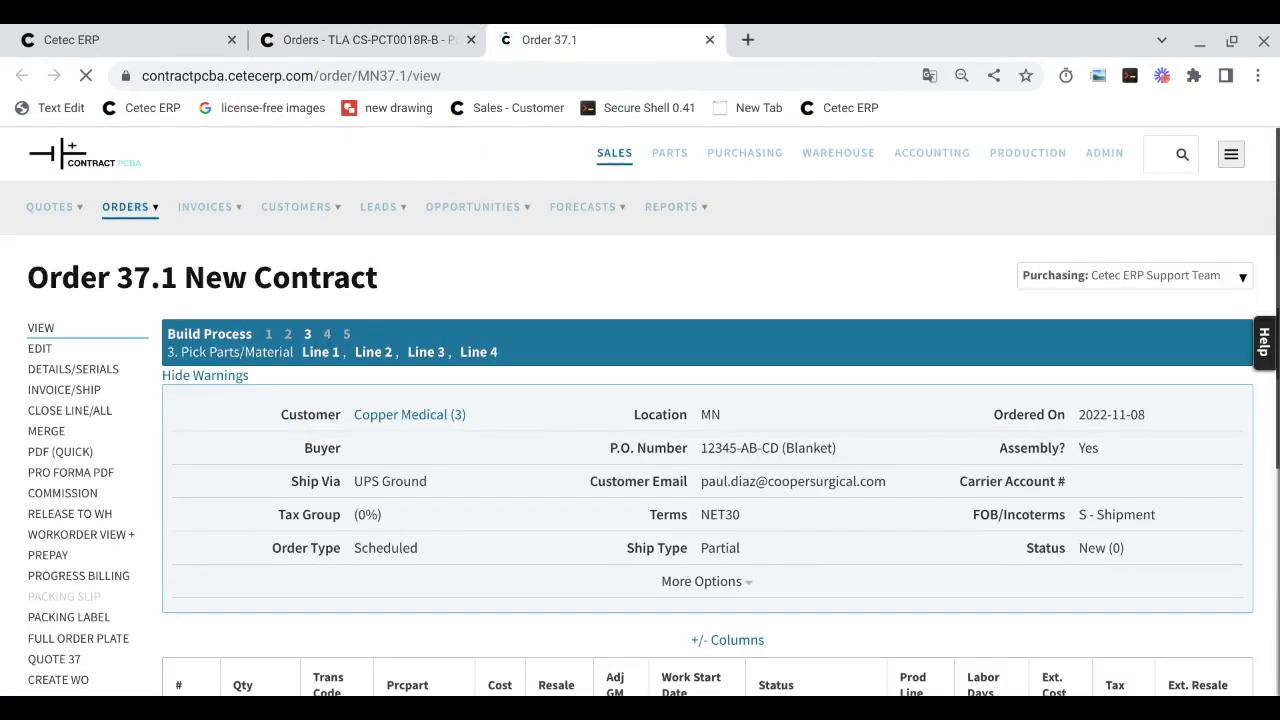
pyautogui.scroll(-1, 281, 453)
pyautogui.click(76, 432)
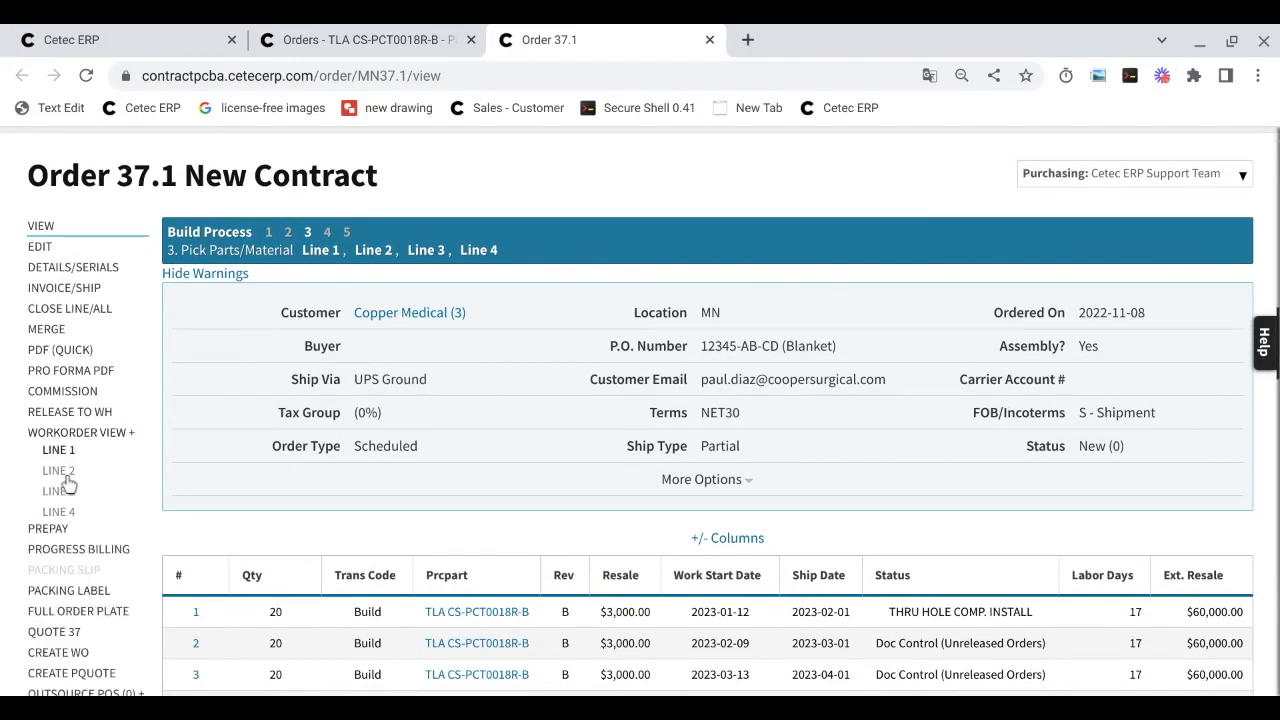
pyautogui.scroll(-1, 511, 497)
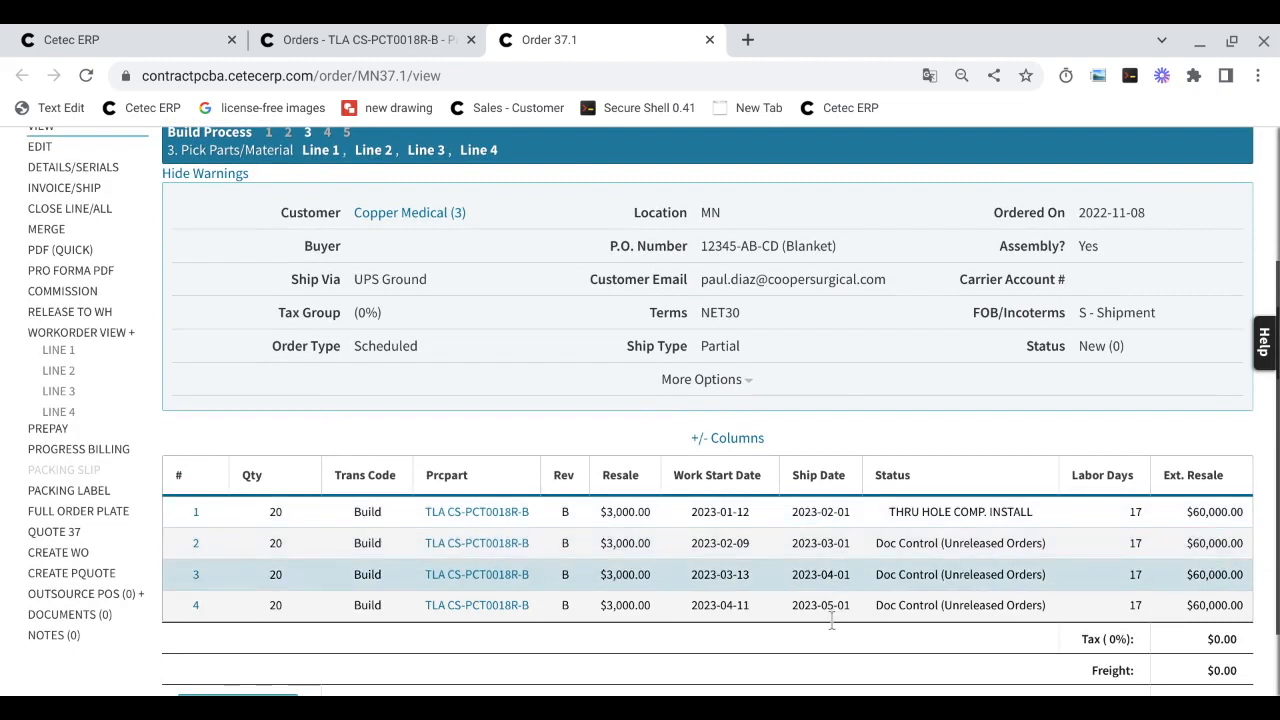
# Highlight part TLA CS-PCT0018R-B on order line 1, view its part record in a new tab and return to the order.
pyautogui.moveTo(539, 547); pyautogui.dragTo(428, 553)
pyautogui.click(443, 556)
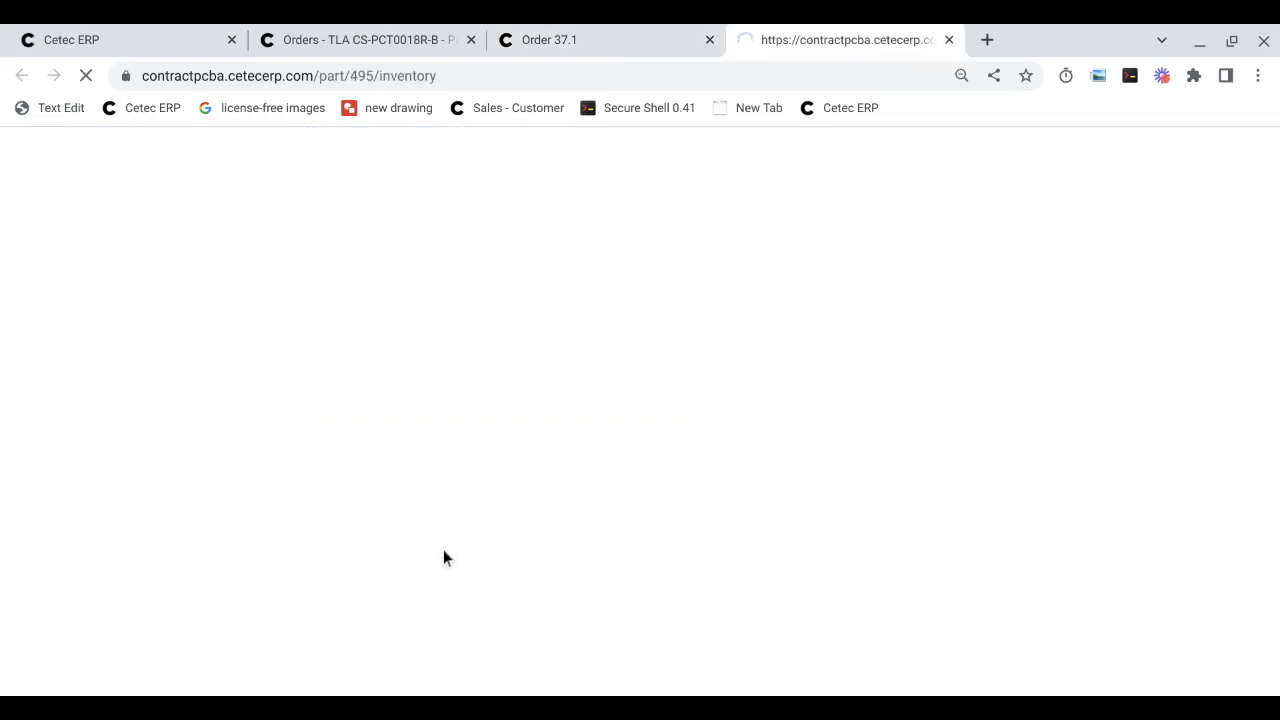
pyautogui.scroll(-2, 313, 435)
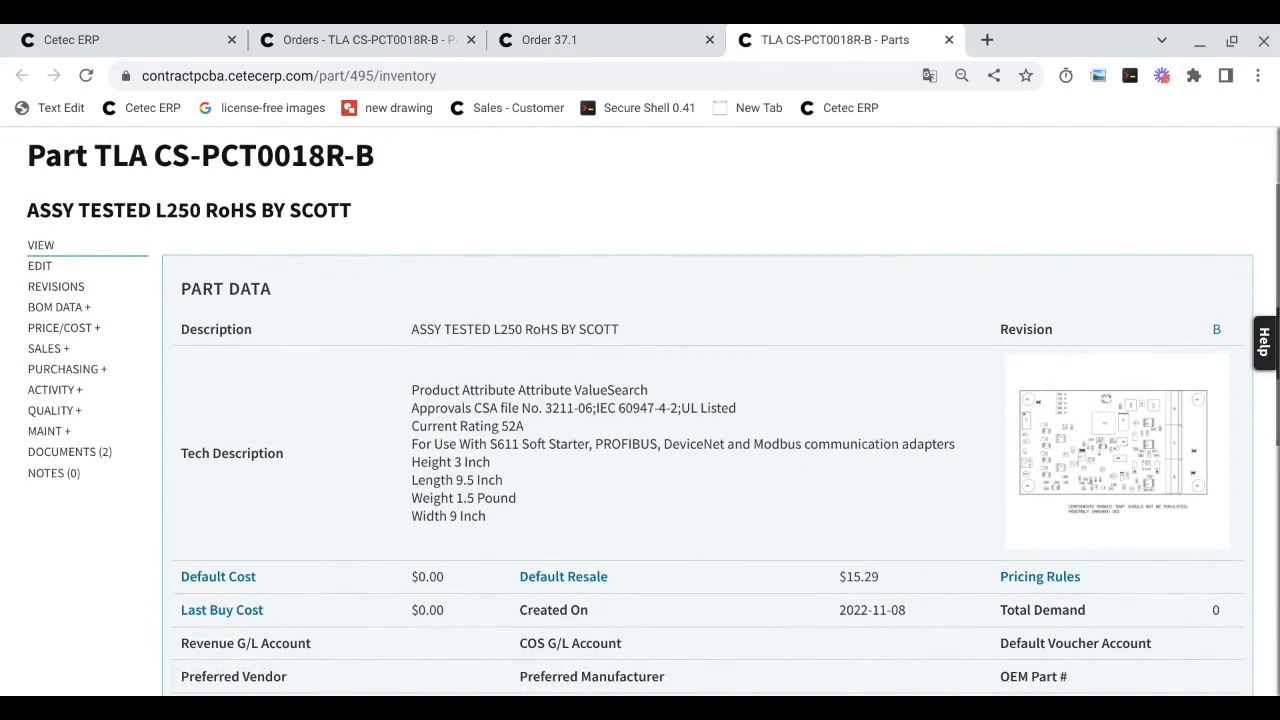
pyautogui.hotkey('ctrl', 'shift', 'Tab')
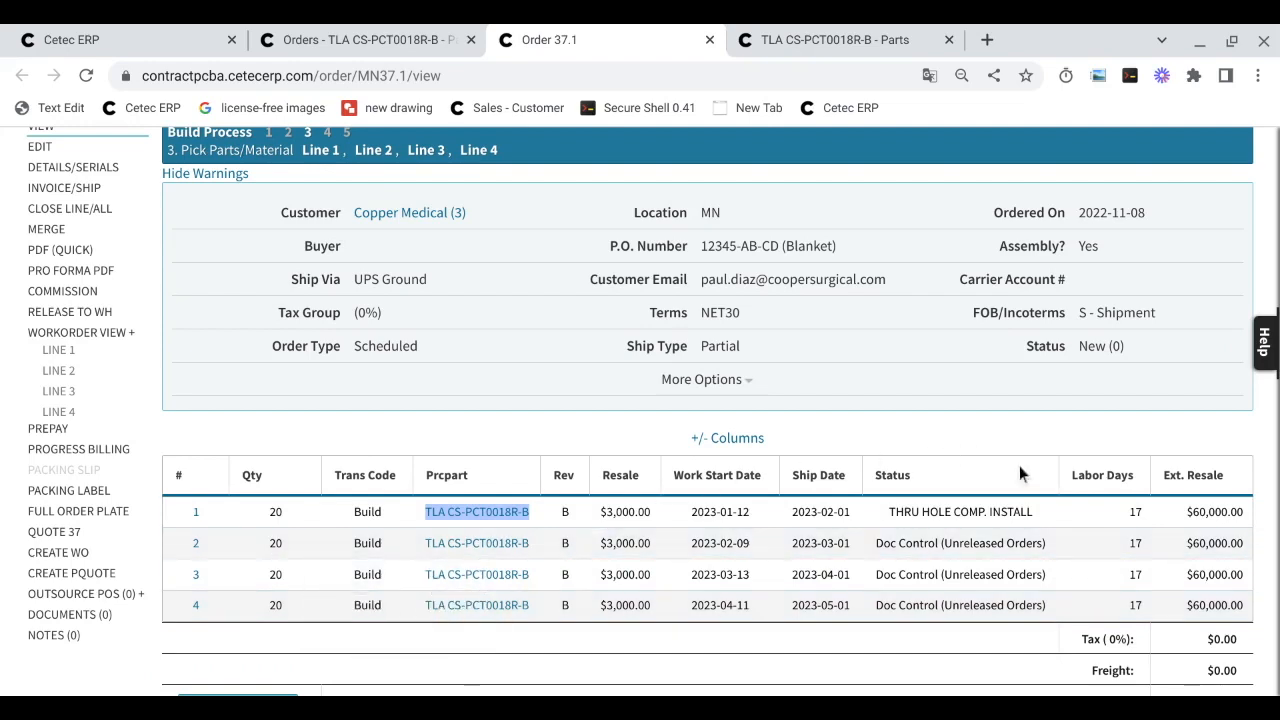
# Highlight the order's P.O. Number field and the Create Quote text in step 1 of its build process.
pyautogui.scroll(2, 869, 440)
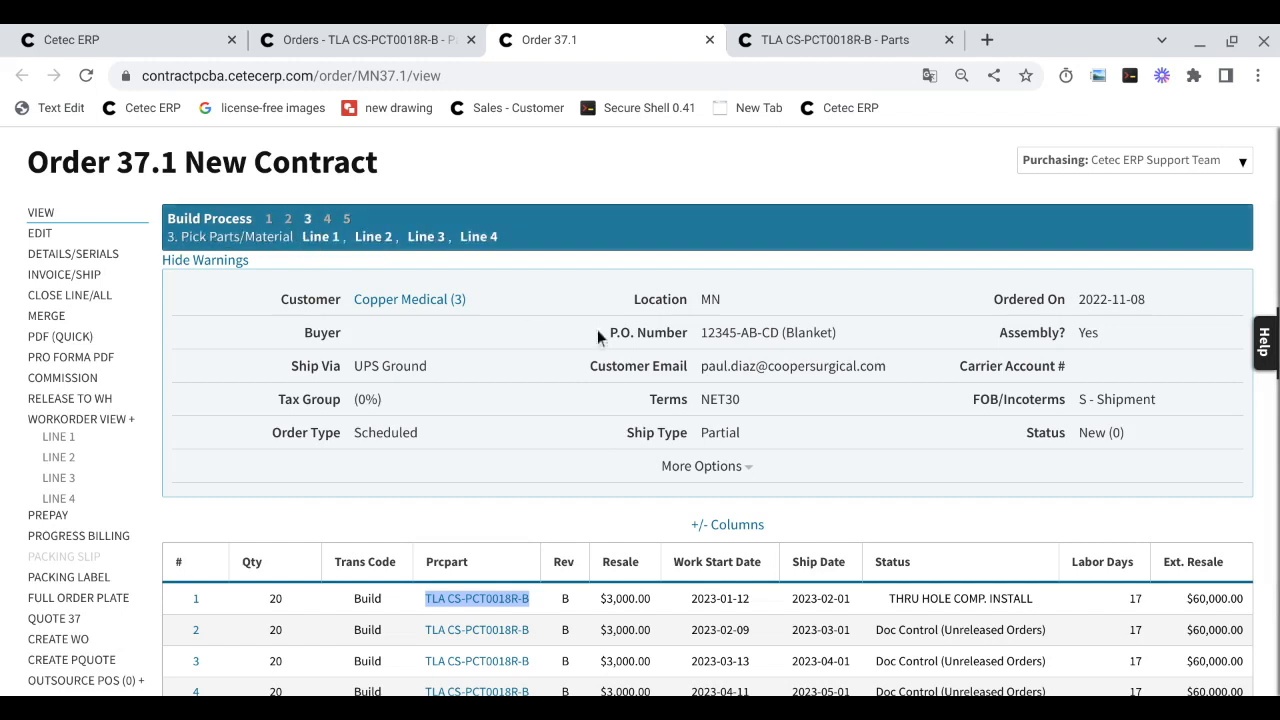
pyautogui.tripleClick(633, 340)
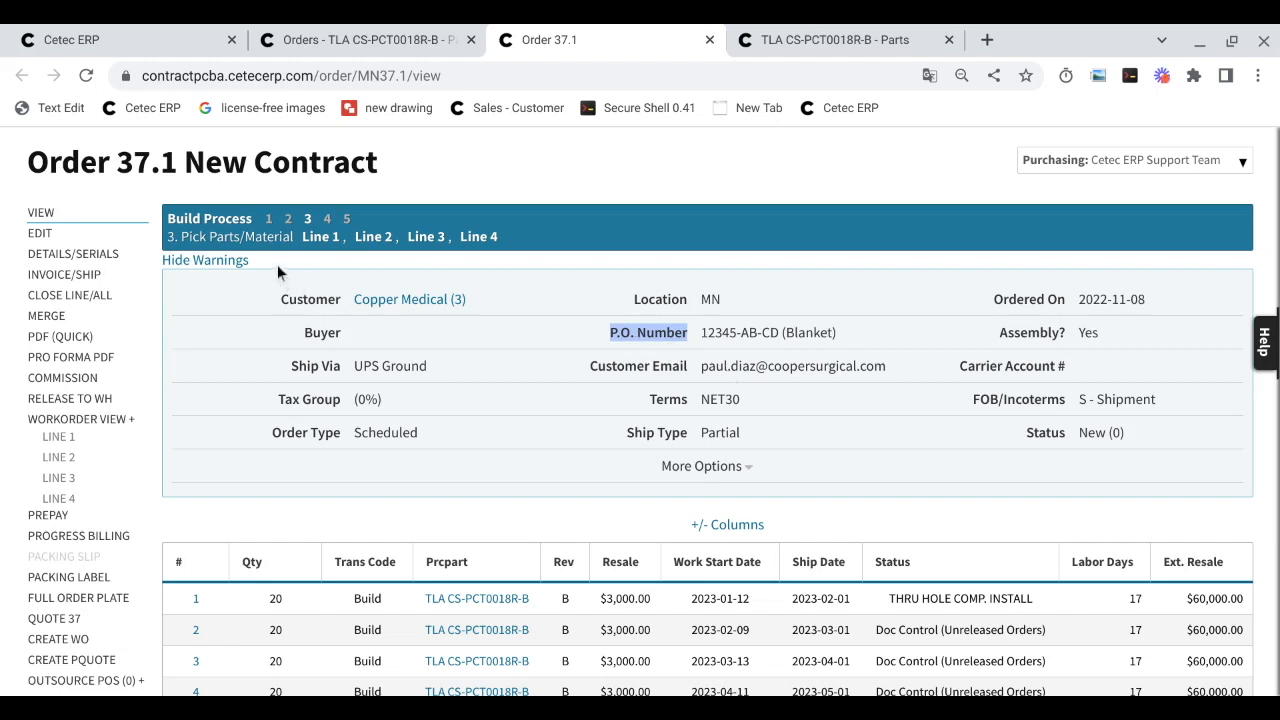
pyautogui.click(177, 247)
pyautogui.moveTo(178, 247); pyautogui.dragTo(258, 256)
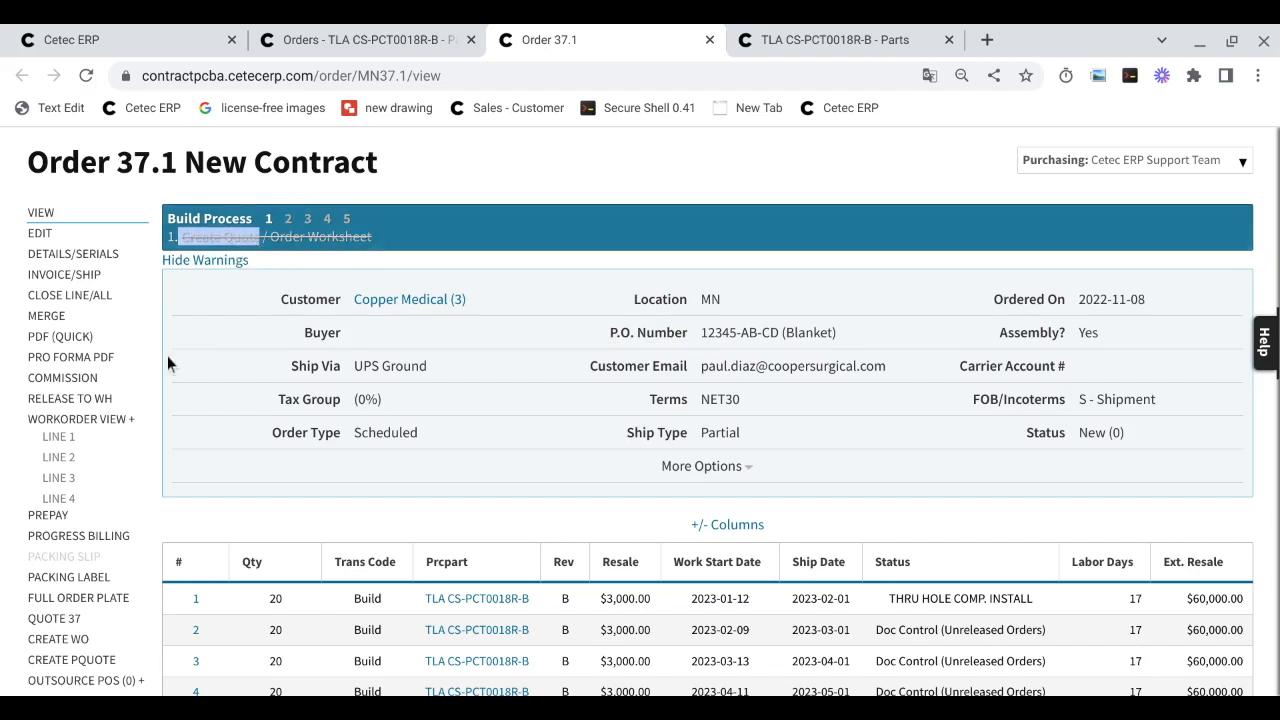
pyautogui.scroll(-1, 167, 355)
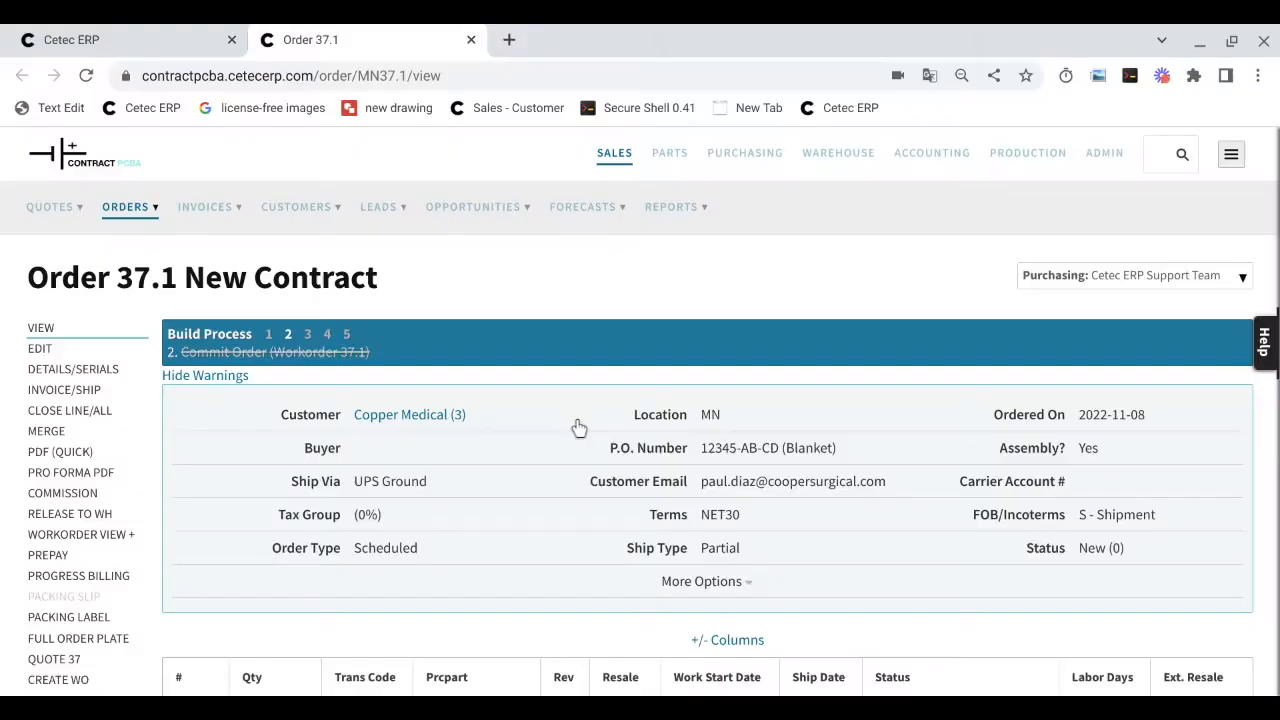
# Show build process step 1 of the order, highlight its linked quote and open that quote worksheet in a new tab.
pyautogui.doubleClick(269, 338)
pyautogui.moveTo(84, 660); pyautogui.dragTo(27, 662)
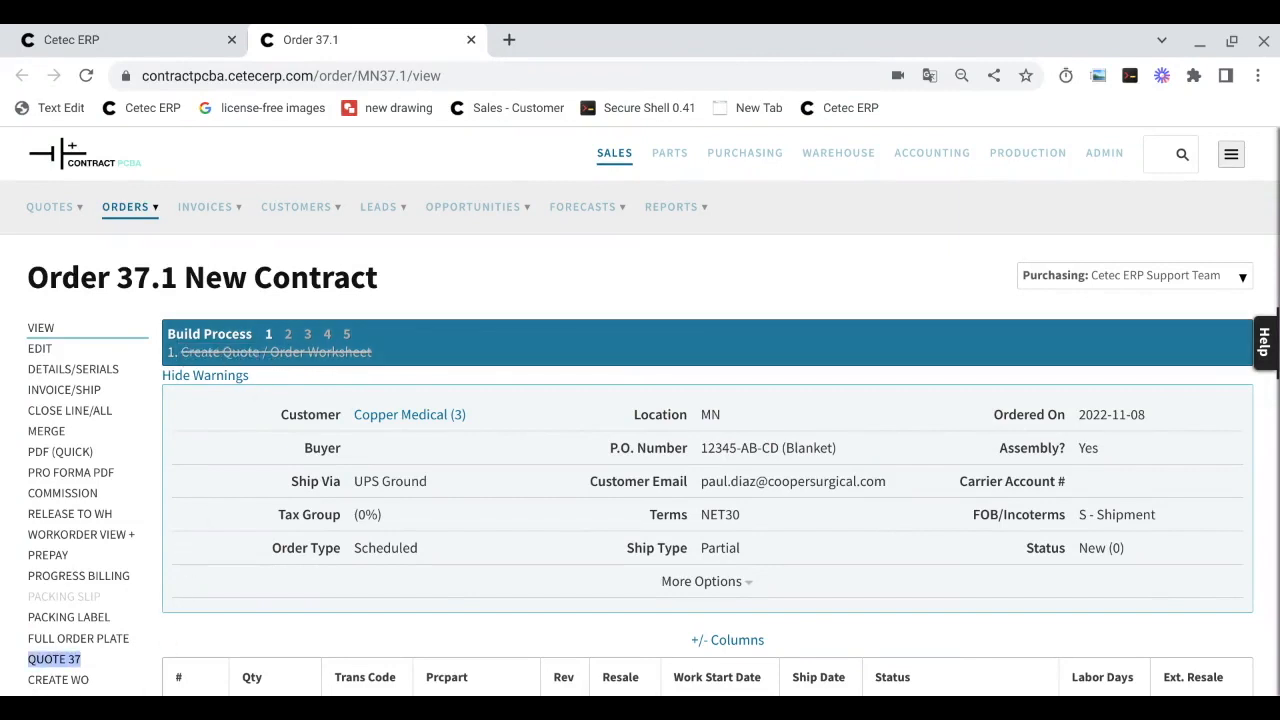
pyautogui.click(54, 660)
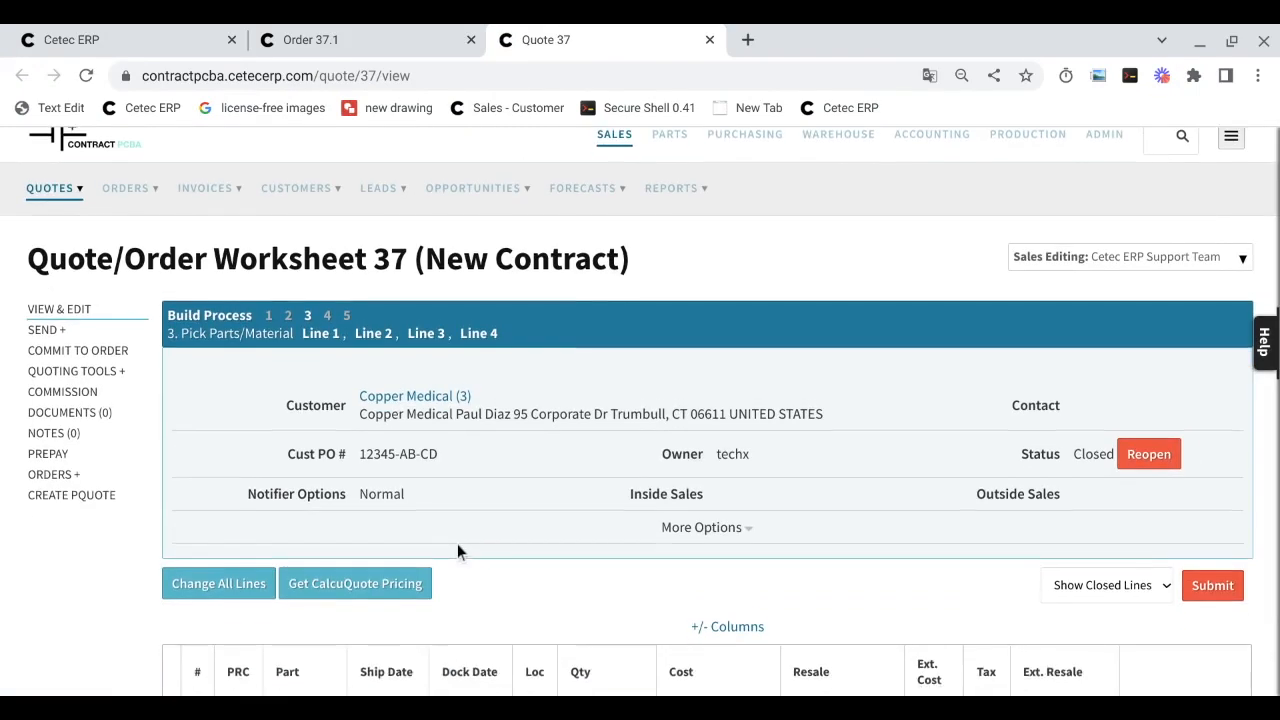
pyautogui.scroll(1, 459, 541)
# Open customer Copper Medical from the quote in a new tab, highlight its linked lead and view the record.
pyautogui.keyDown('ctrl'); pyautogui.click(433, 441); pyautogui.keyUp('ctrl')
pyautogui.hotkey('ctrl', 'Tab')
pyautogui.scroll(-2, 440, 448)
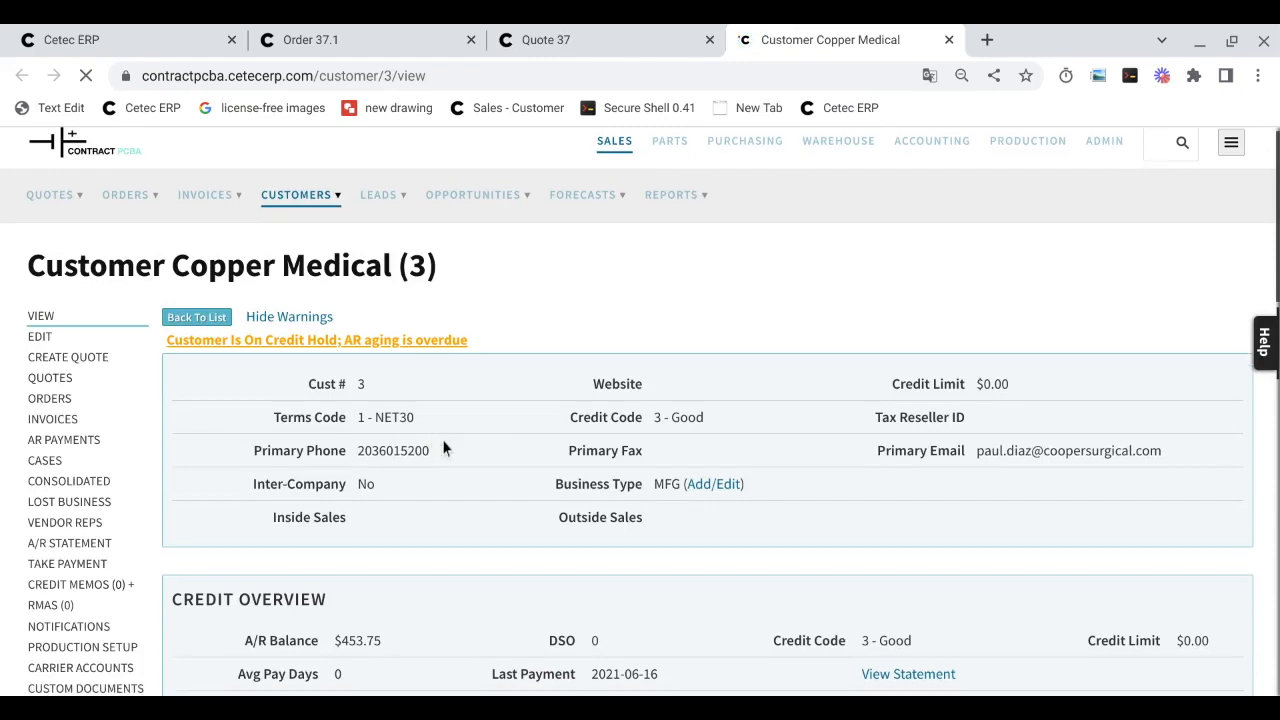
pyautogui.scroll(-1, 444, 448)
pyautogui.moveTo(81, 633); pyautogui.dragTo(28, 635)
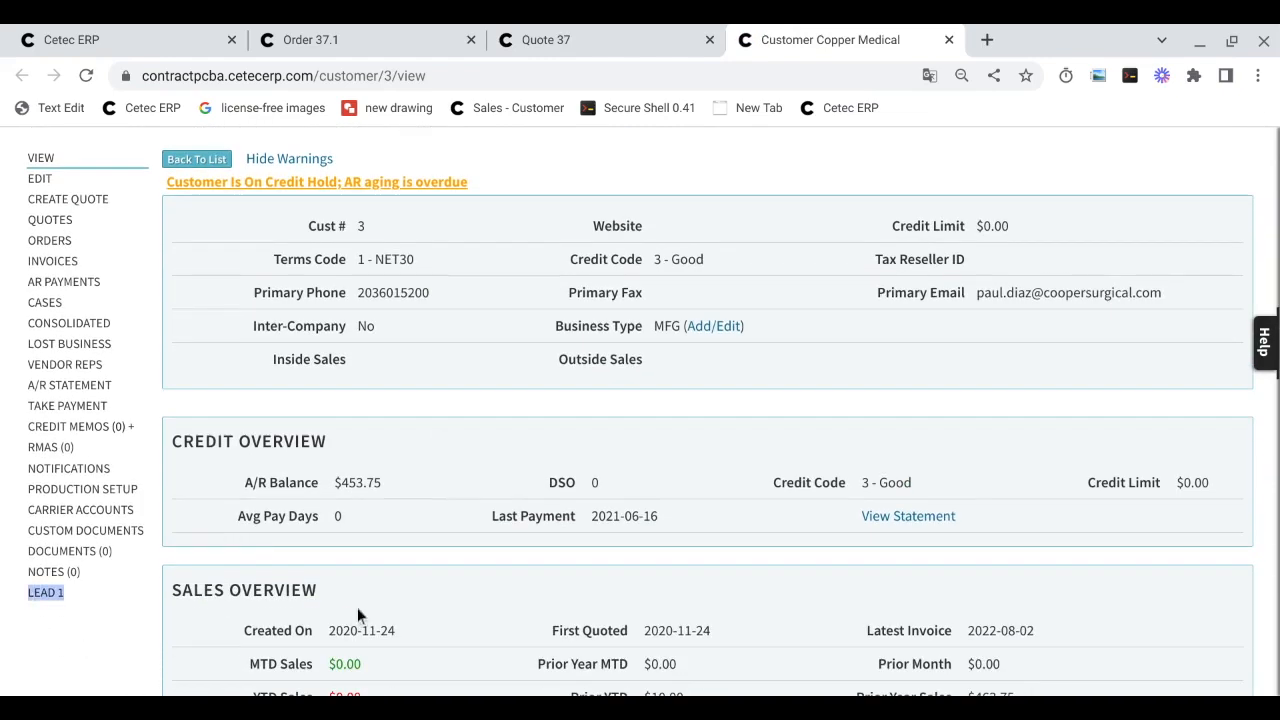
pyautogui.scroll(1, 357, 607)
pyautogui.scroll(2, 357, 607)
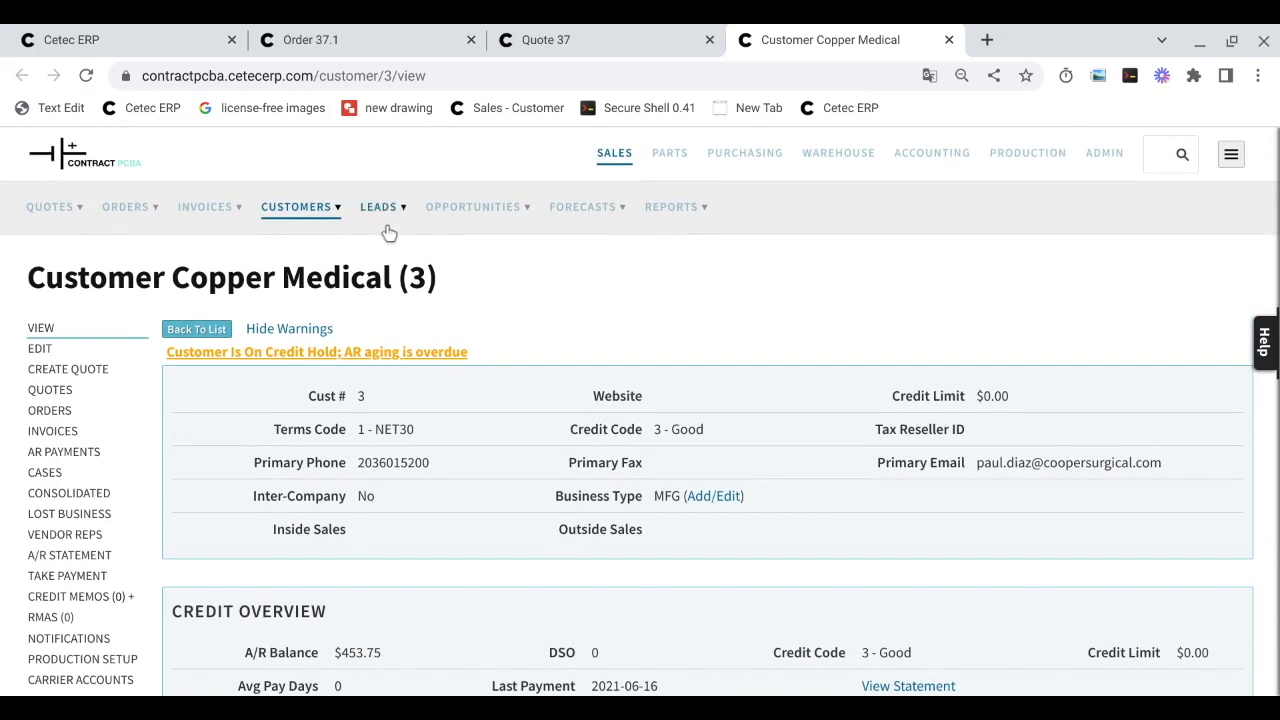
pyautogui.moveTo(388, 230)
pyautogui.moveTo(564, 215)
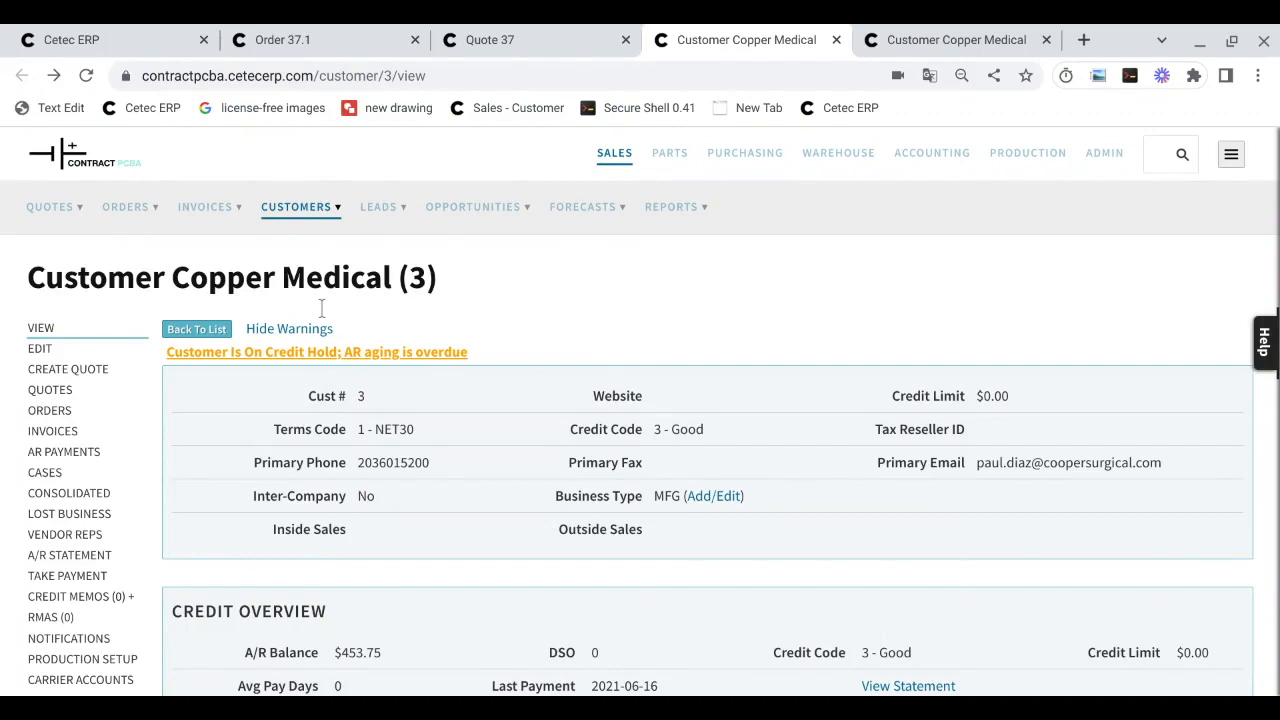
# Return to order 37.1 and highlight its Customer field label.
pyautogui.hotkey('ctrl', '2')
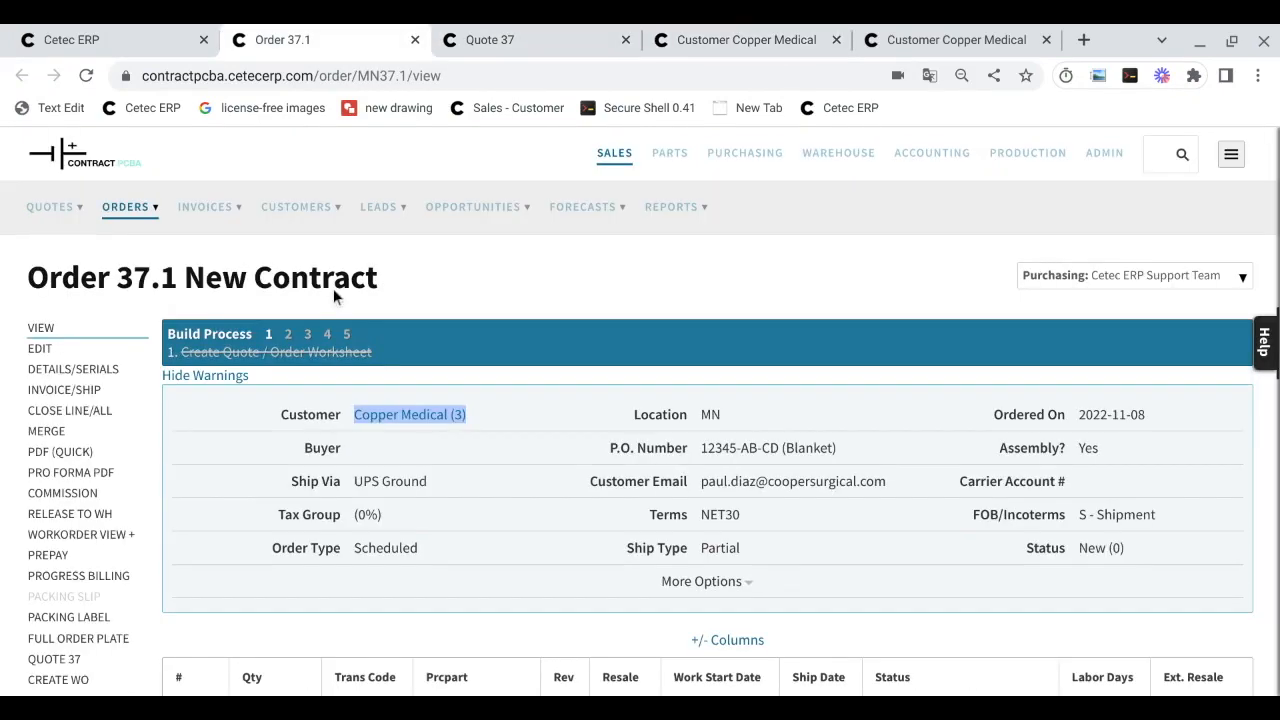
pyautogui.click(305, 436)
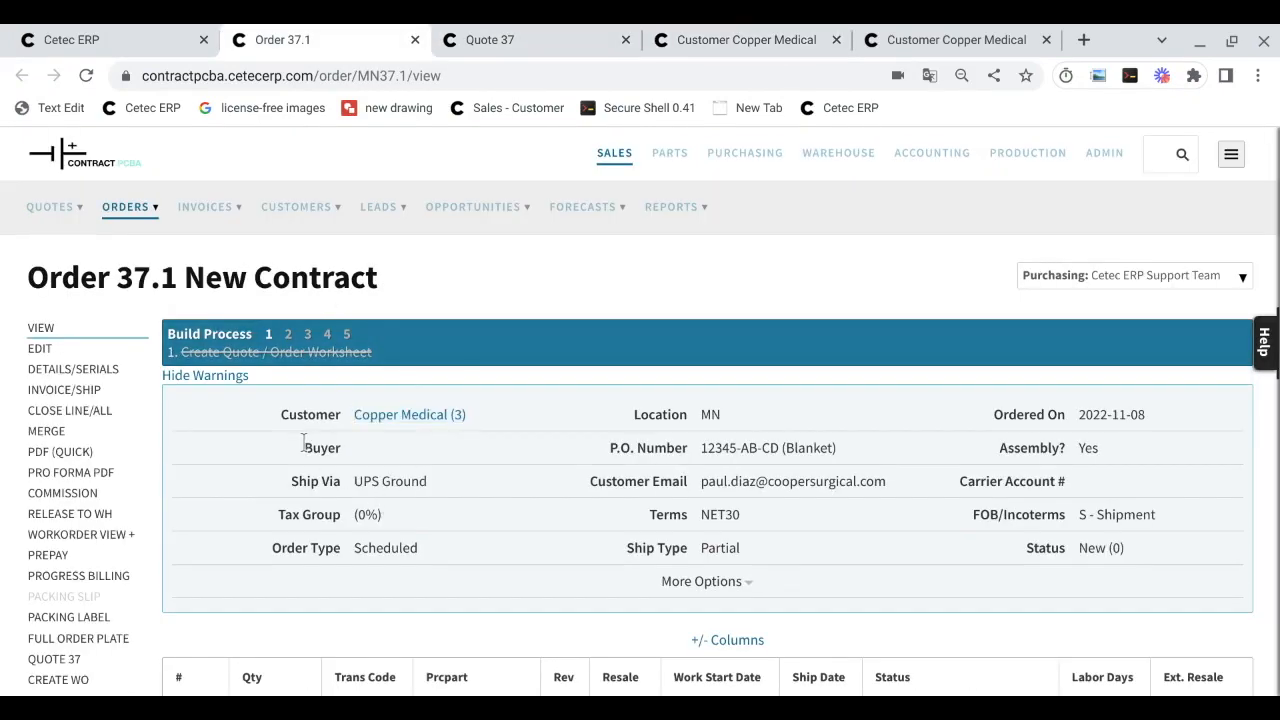
pyautogui.doubleClick(304, 442)
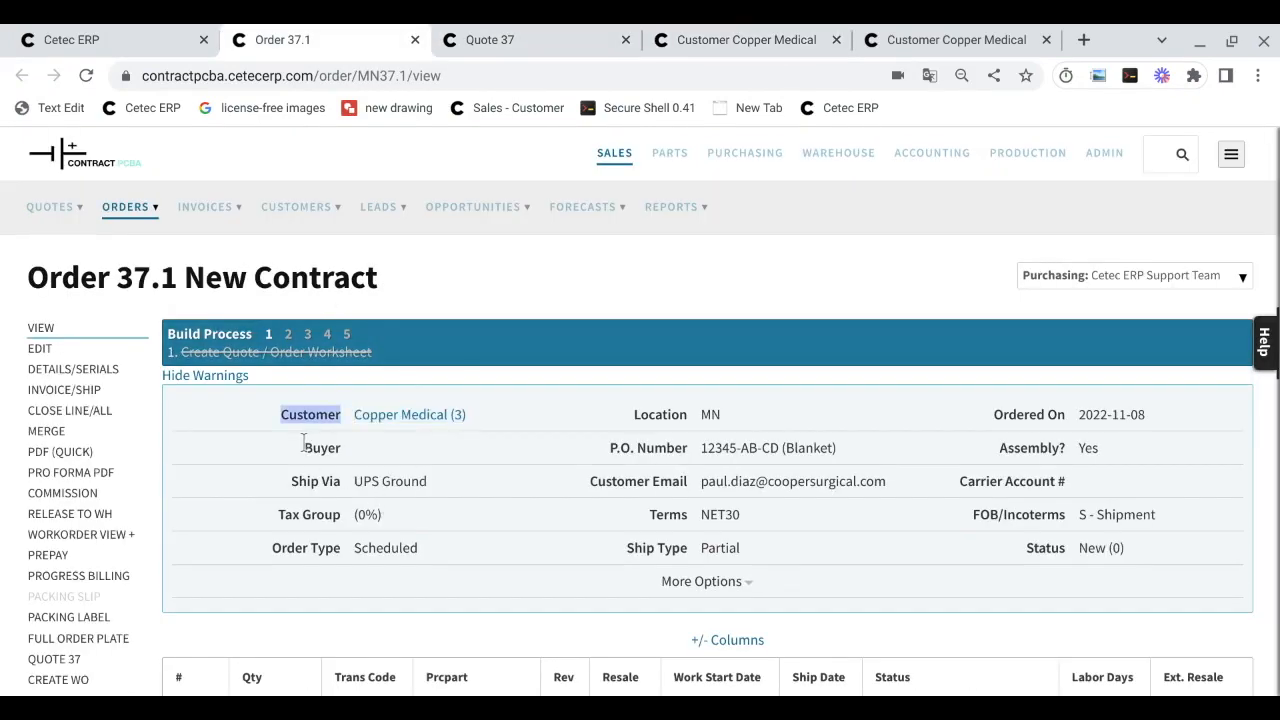
pyautogui.click(495, 483)
# View the Copper Medical customer record and highlight the A/R Balance label in its Credit Overview.
pyautogui.hotkey('ctrl', '4')
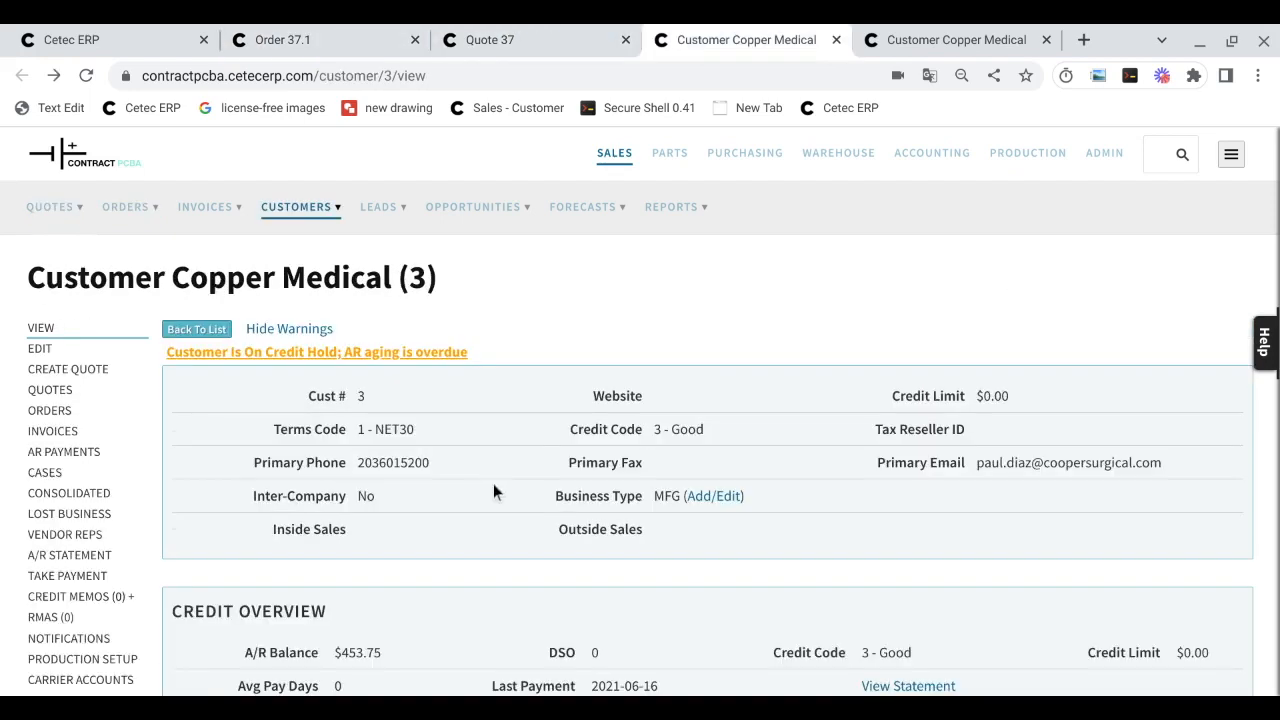
pyautogui.scroll(-3, 451, 490)
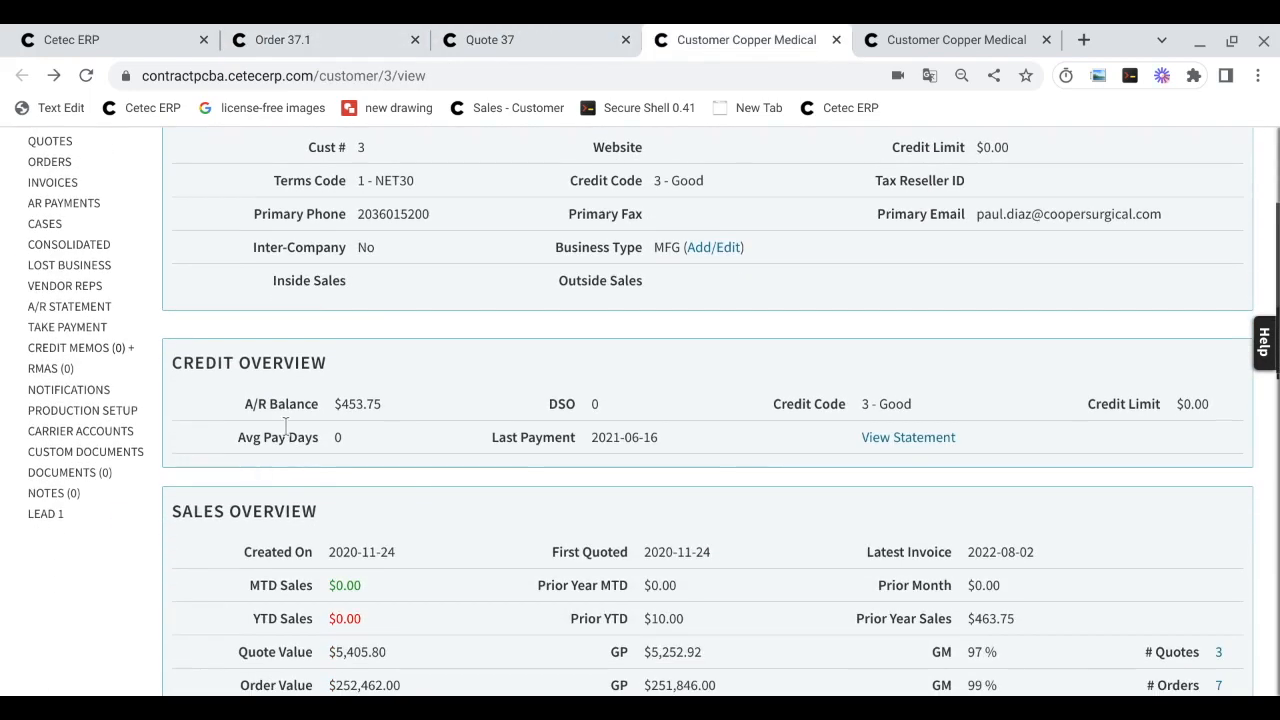
pyautogui.tripleClick(285, 427)
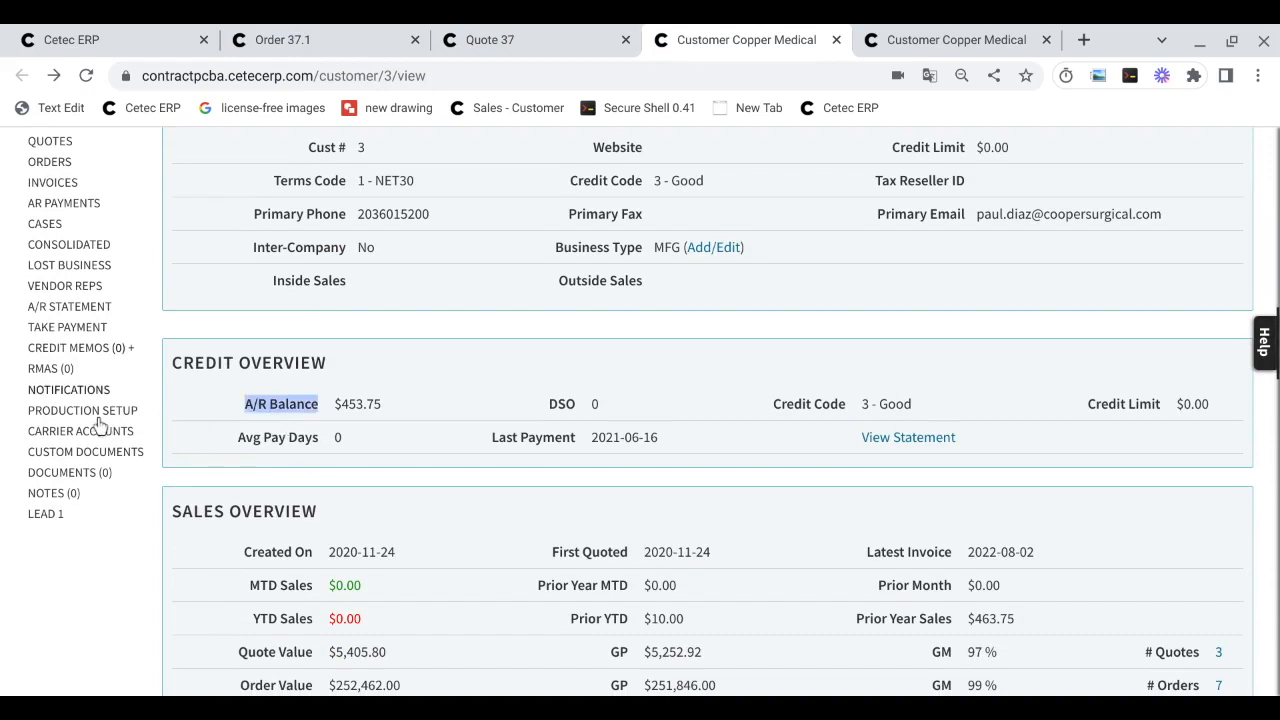
# Save a sticky note on customer Copper Medical reading "Remember this customer has that special thing we all need to be aware of!".
pyautogui.click(66, 525)
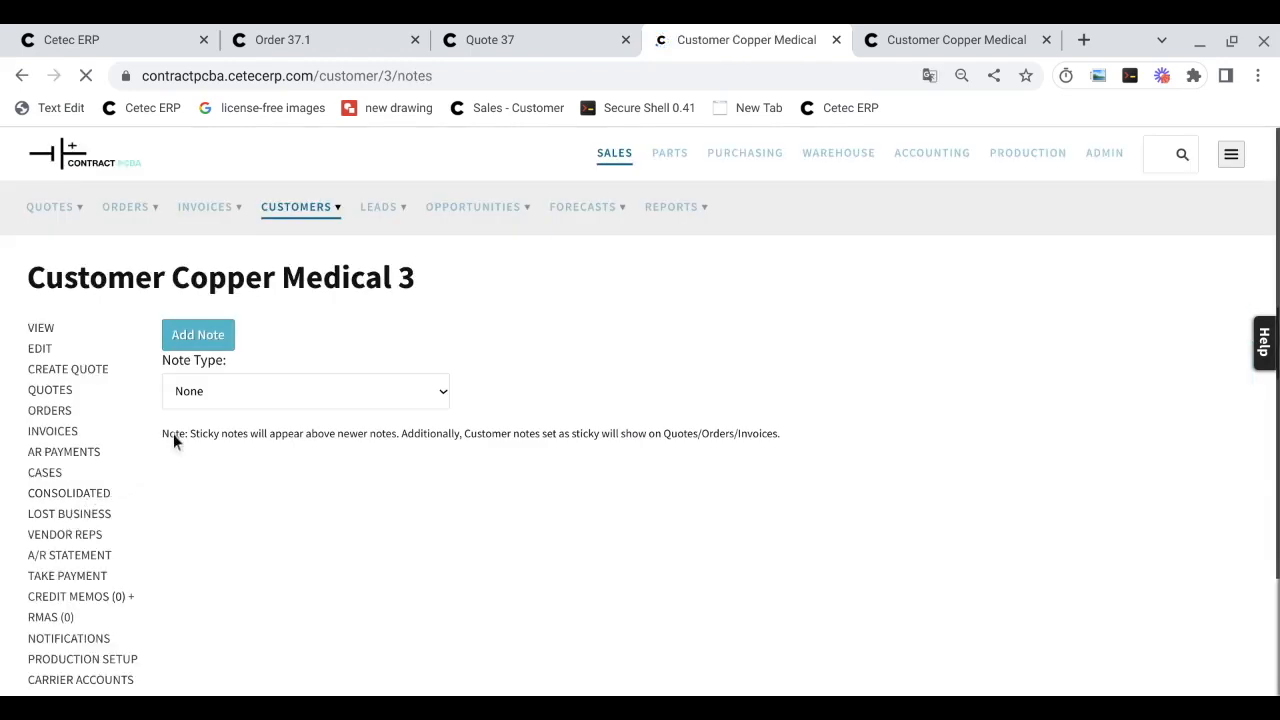
pyautogui.hotkey('ctrl', 'Tab')
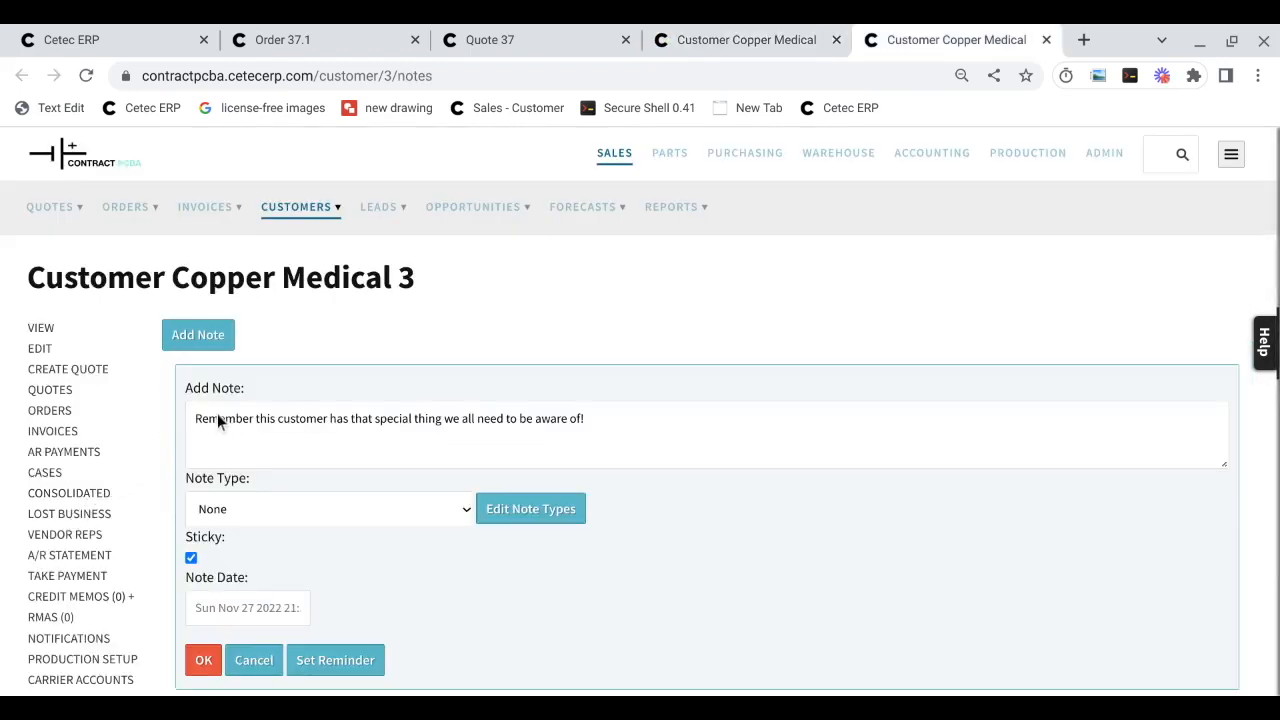
pyautogui.tripleClick(274, 442)
pyautogui.click(274, 442)
pyautogui.click(203, 660)
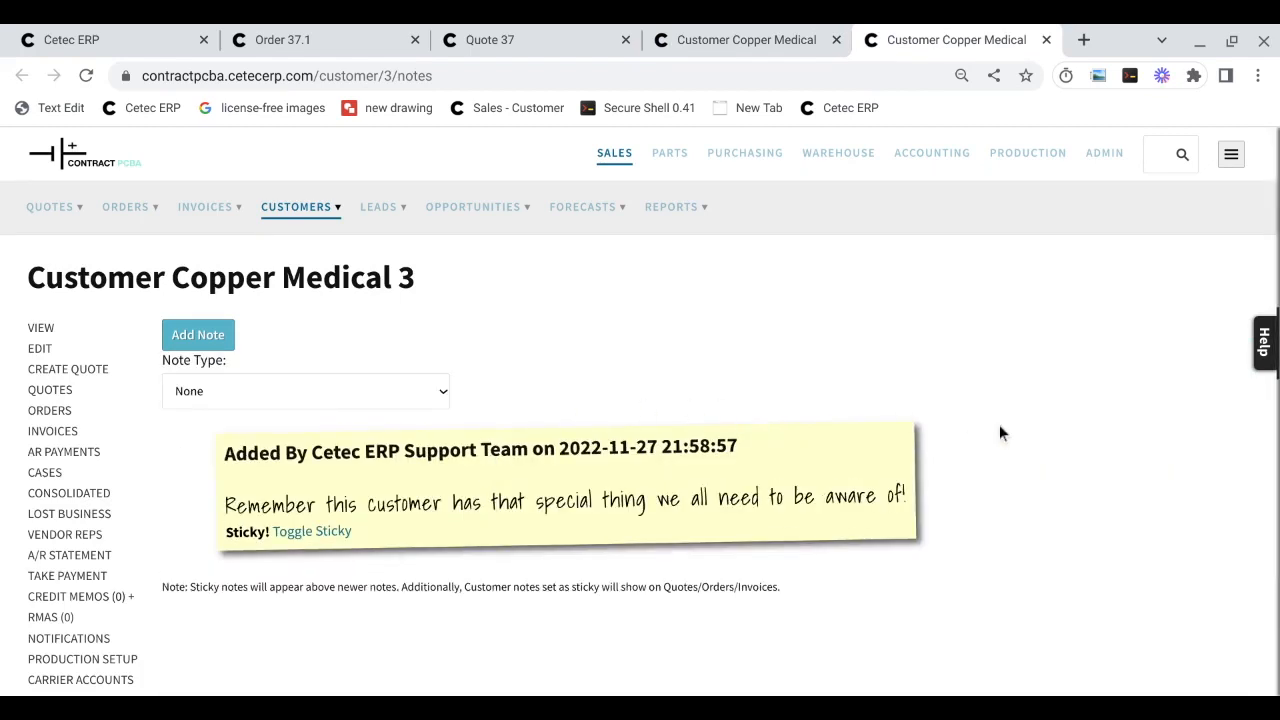
# Return to order 37.1 and reload it to check for the customer's sticky note.
pyautogui.scroll(-1, 999, 424)
pyautogui.hotkey('ctrl', 'shift', 'Tab')
pyautogui.hotkey('ctrl', 'shift', 'Tab')
pyautogui.hotkey('ctrl', 'shift', 'Tab')
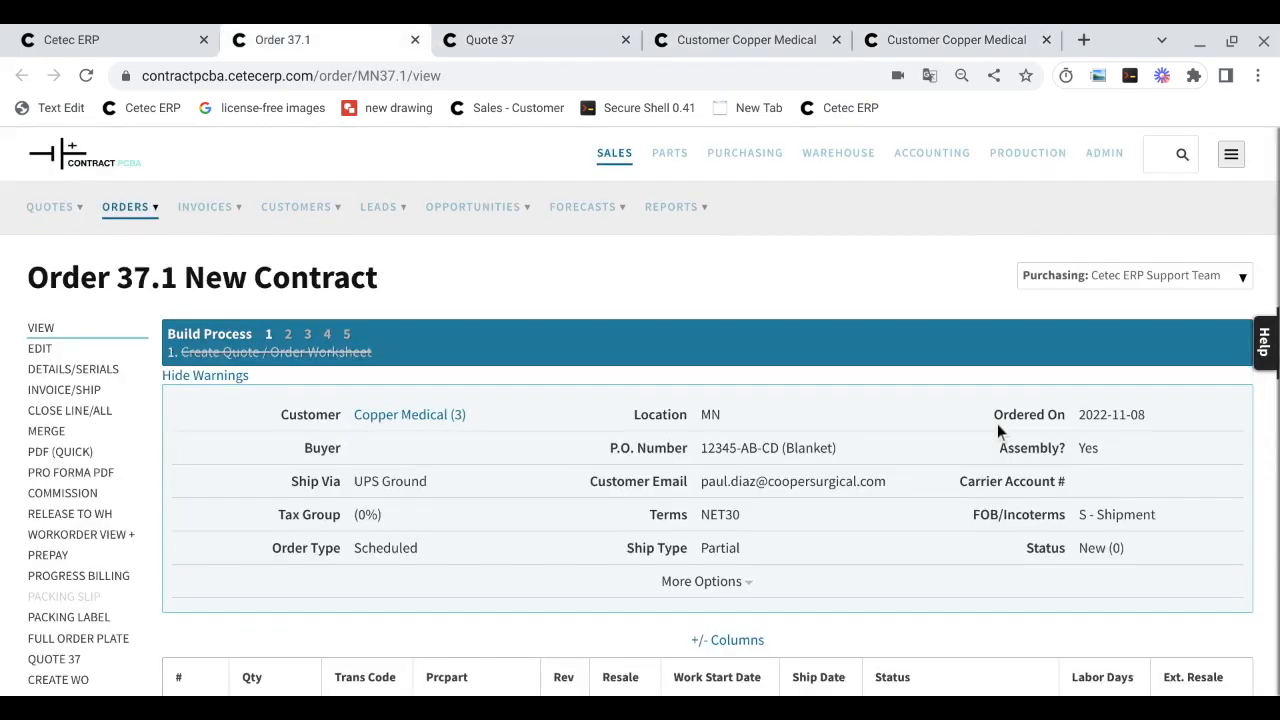
pyautogui.press('F5')
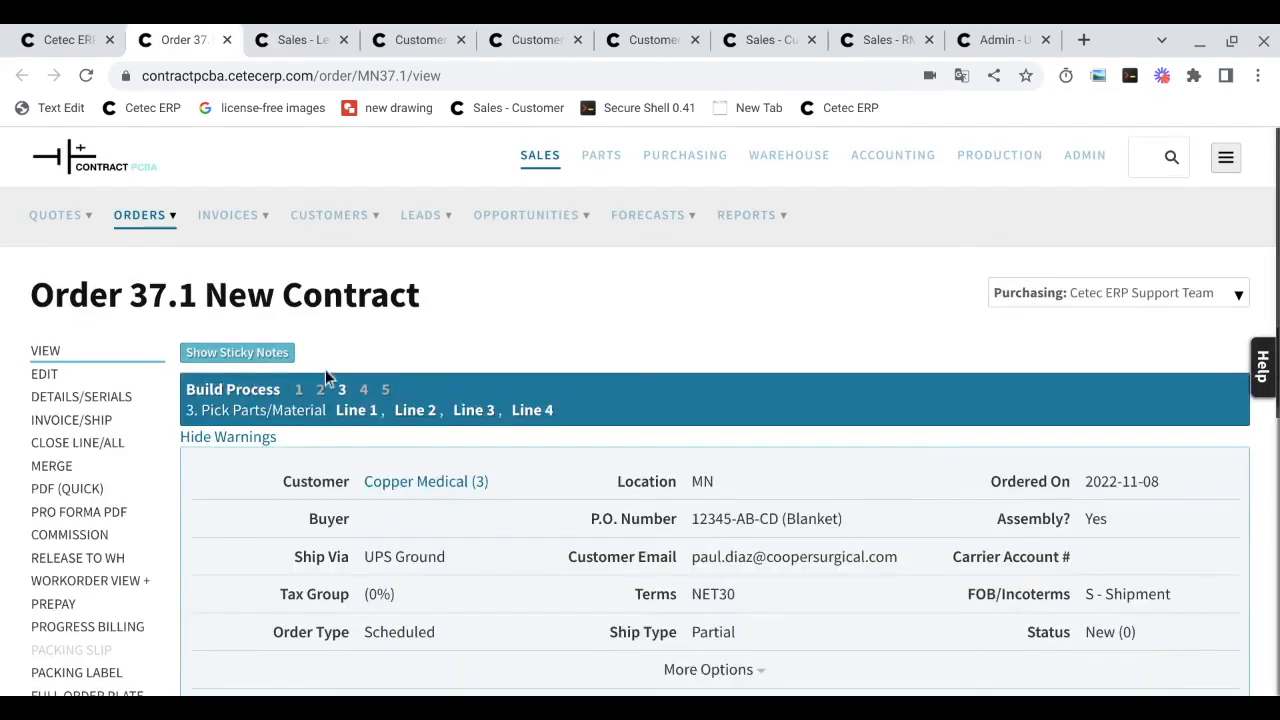
pyautogui.scroll(-2, 325, 376)
# View the Product Line #1 lead program and its possible lead value per month graph.
pyautogui.hotkey('ctrl', 'Tab')
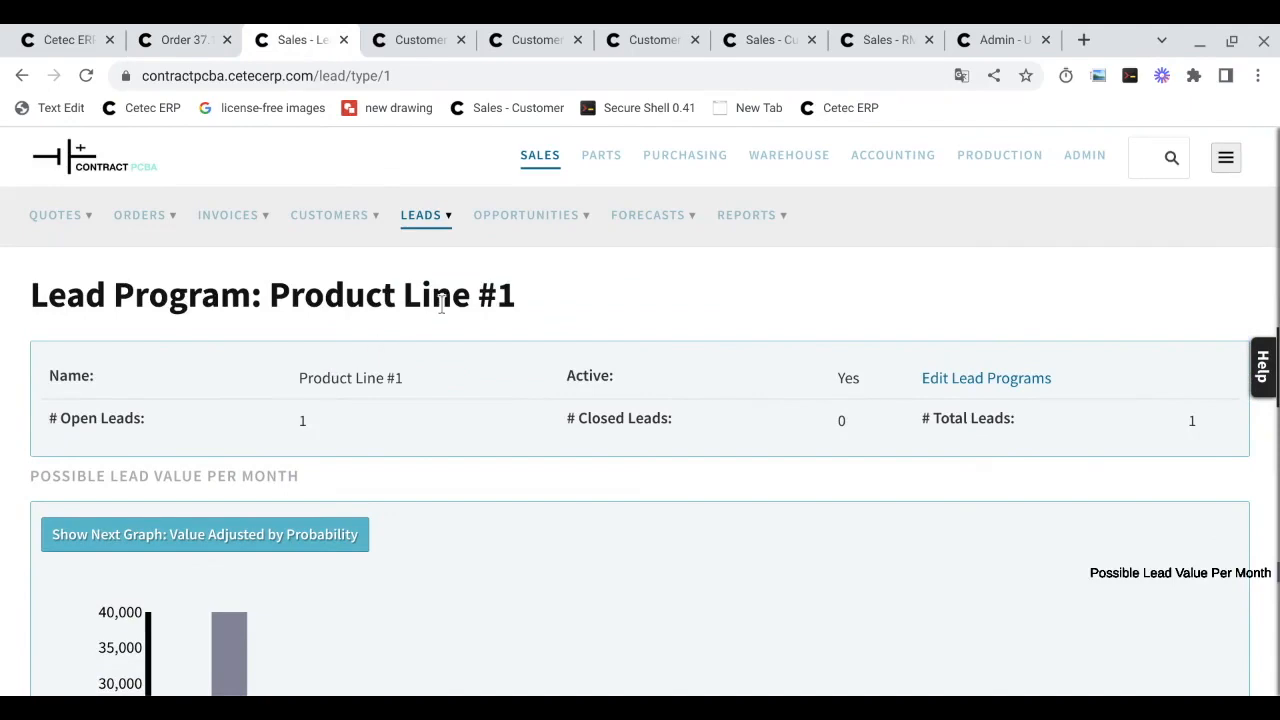
pyautogui.scroll(-1, 441, 305)
pyautogui.scroll(-3, 441, 305)
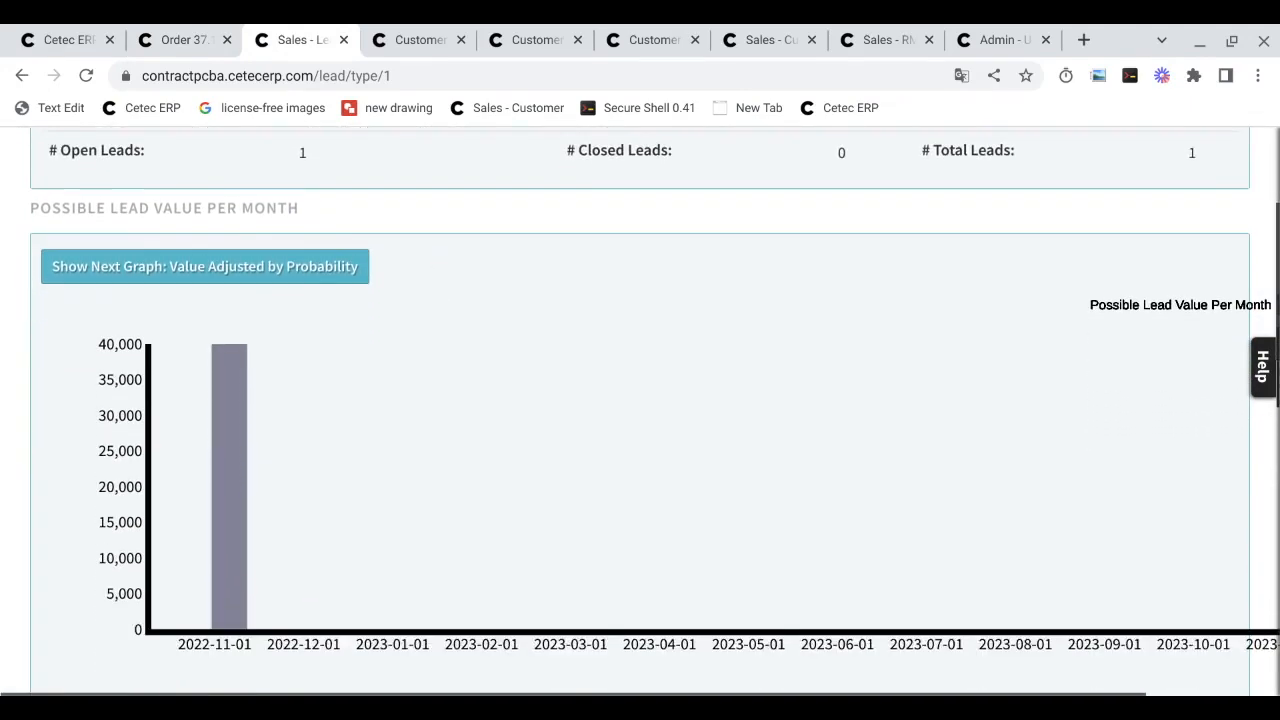
# View the reminder options of the Copper Medical note form, plus the customer's Sales Overview and Contacts sections.
pyautogui.hotkey('ctrl', 'Tab')
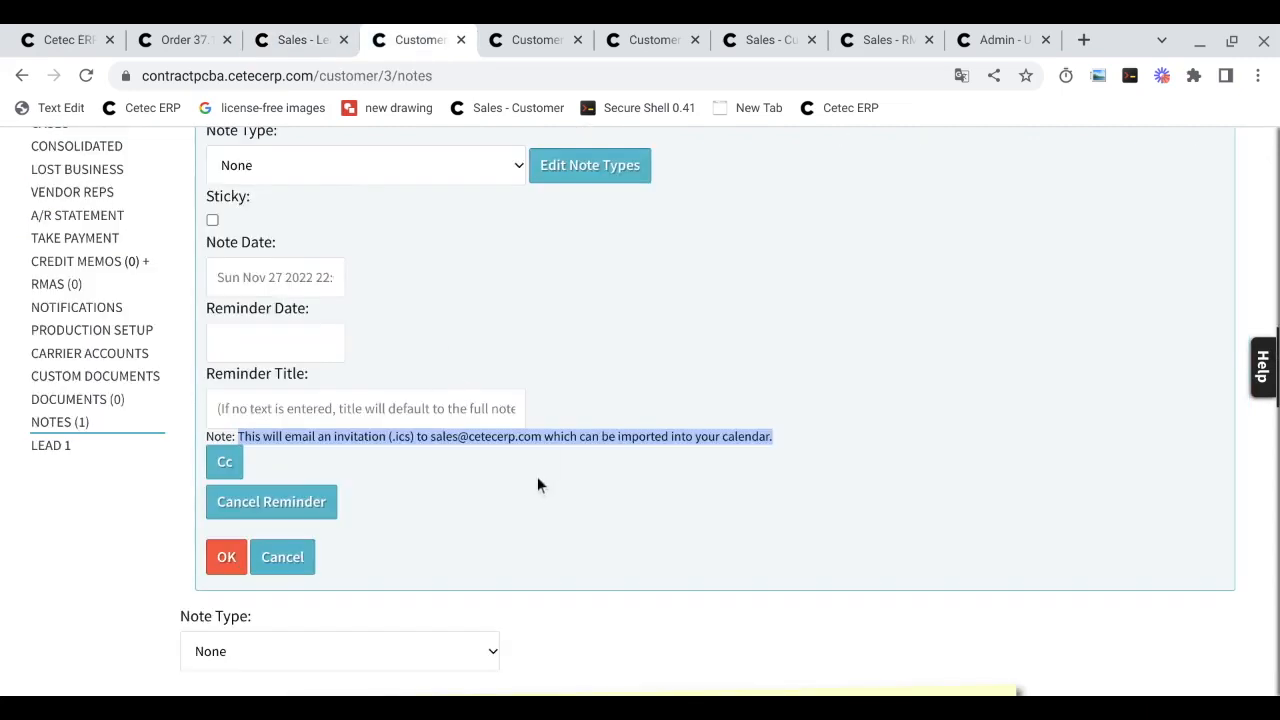
pyautogui.hotkey('ctrl', 'Tab')
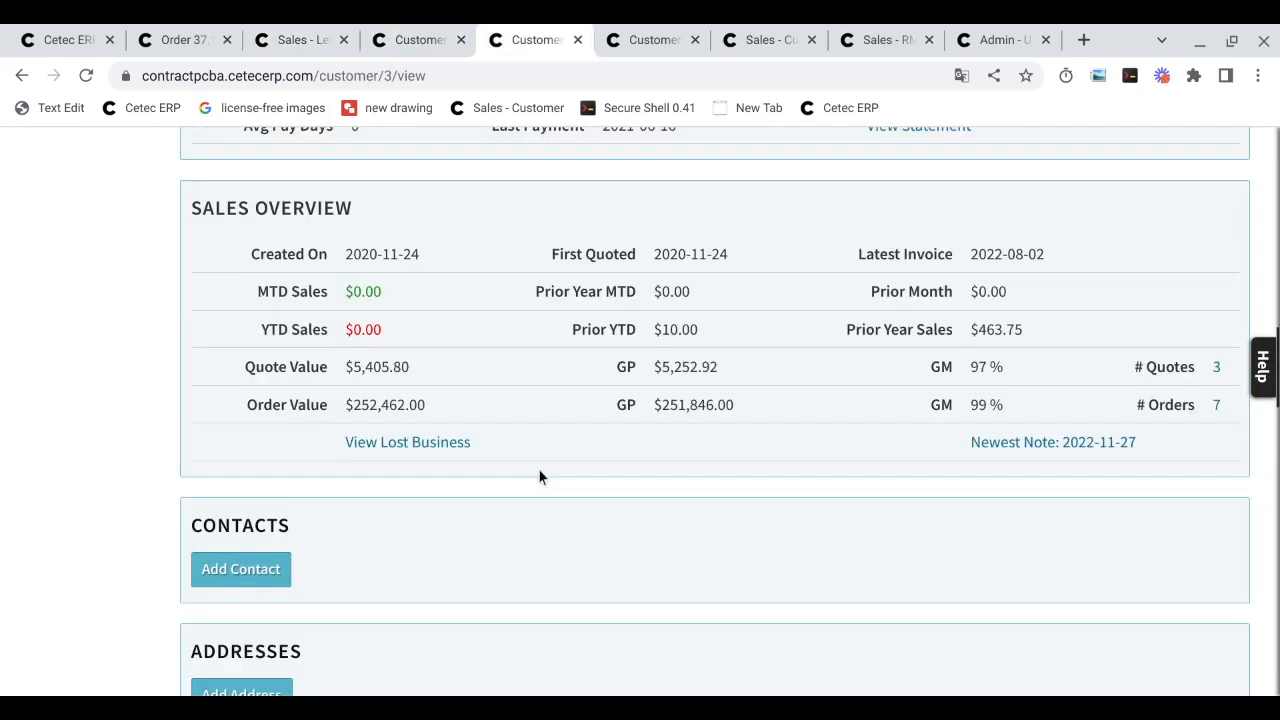
pyautogui.click(243, 569)
pyautogui.scroll(-3, 613, 461)
# Highlight the credit hold warning and the Terms Code field on the Copper Medical customer record.
pyautogui.hotkey('ctrl', 'Tab')
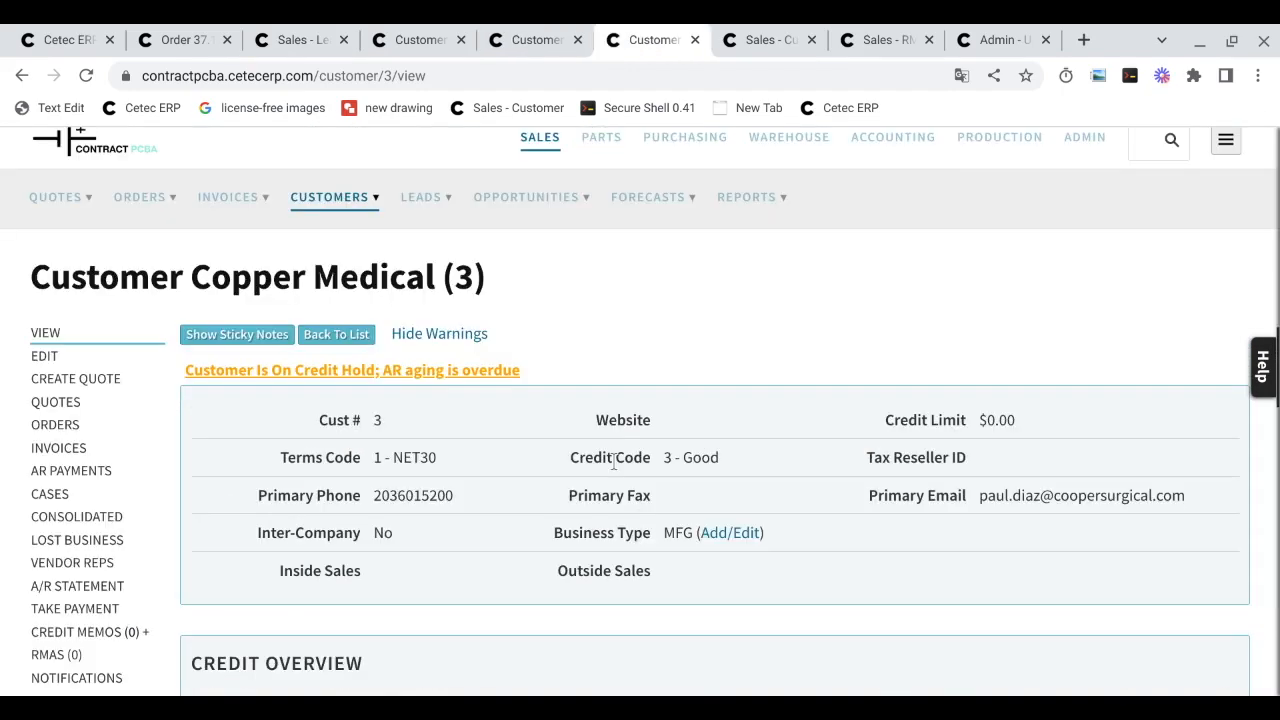
pyautogui.tripleClick(452, 370)
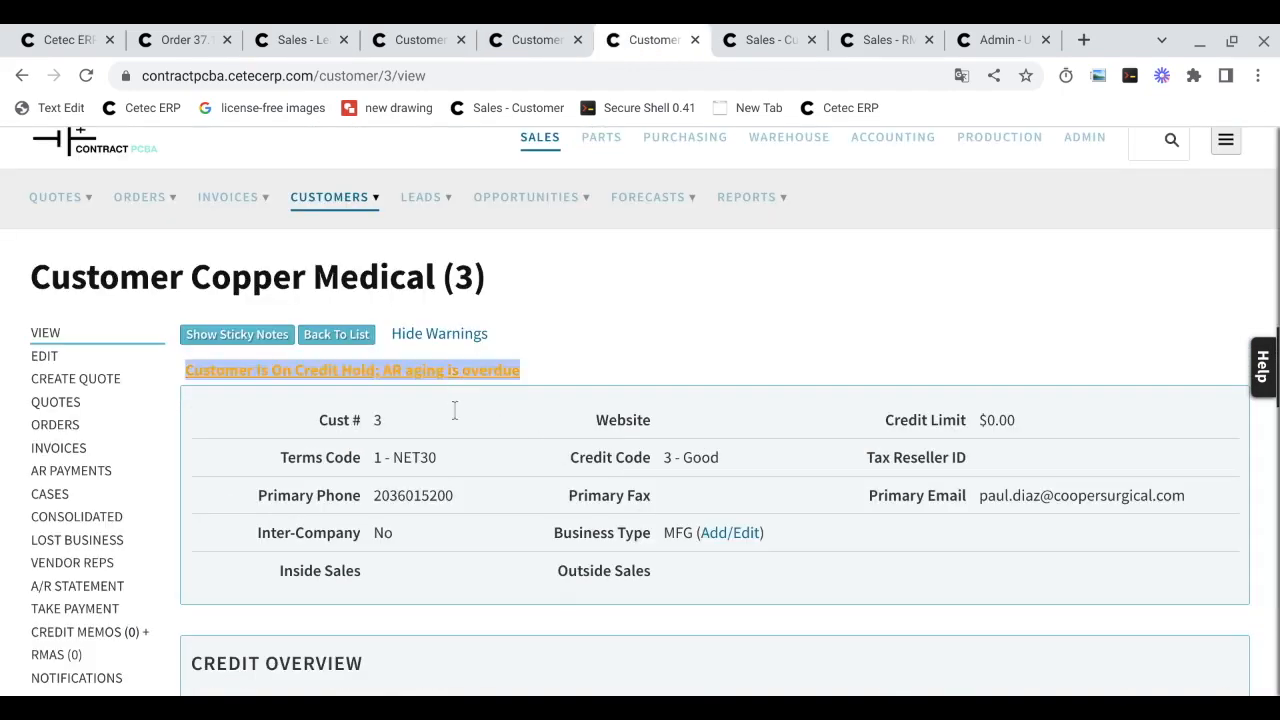
pyautogui.tripleClick(318, 457)
# View the Customer Satisfaction Cases list, the RMAs list and the Portal Management page in their open tabs.
pyautogui.hotkey('ctrl', 'Tab')
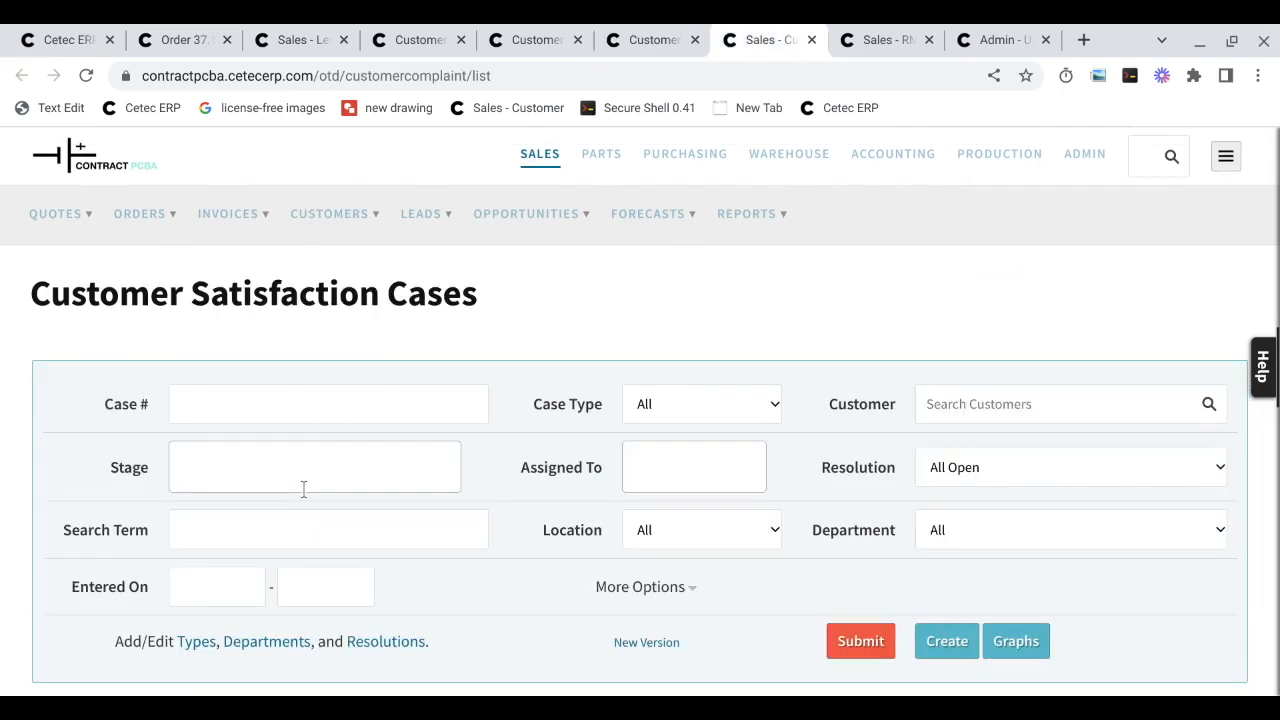
pyautogui.scroll(-2, 423, 442)
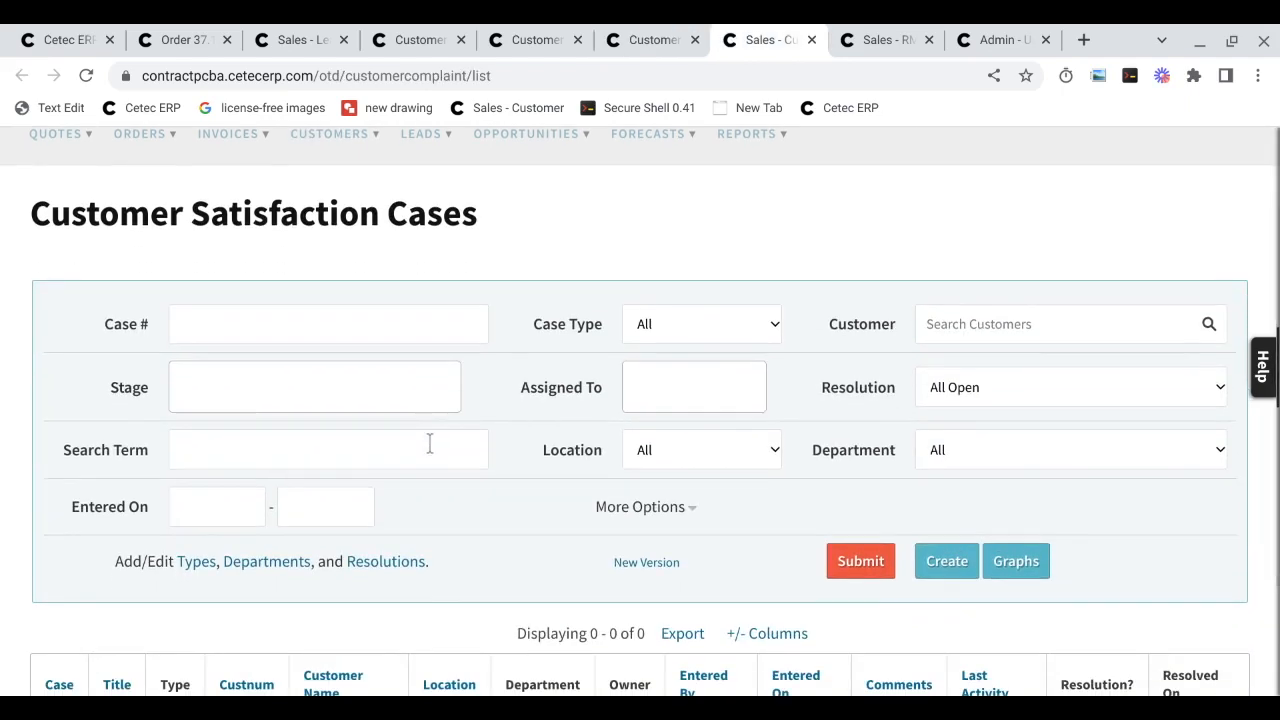
pyautogui.hotkey('ctrl', 'Tab')
pyautogui.scroll(-2, 640, 408)
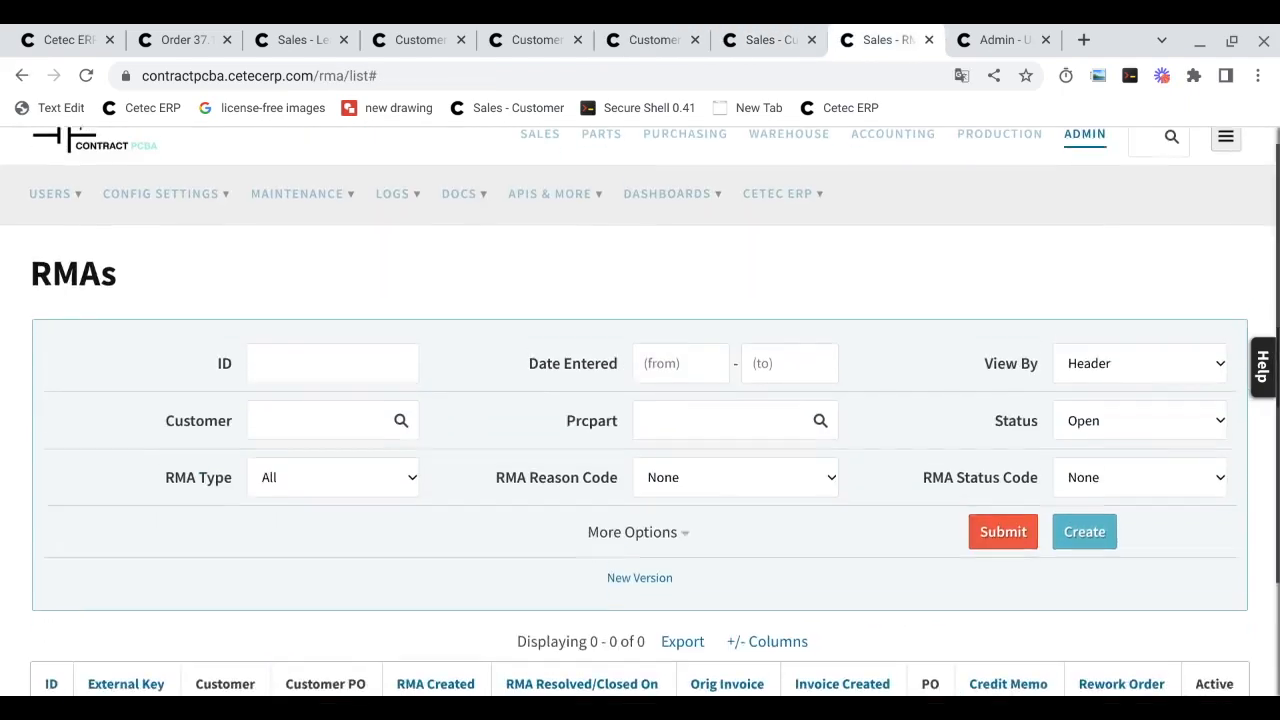
pyautogui.hotkey('ctrl', 'Tab')
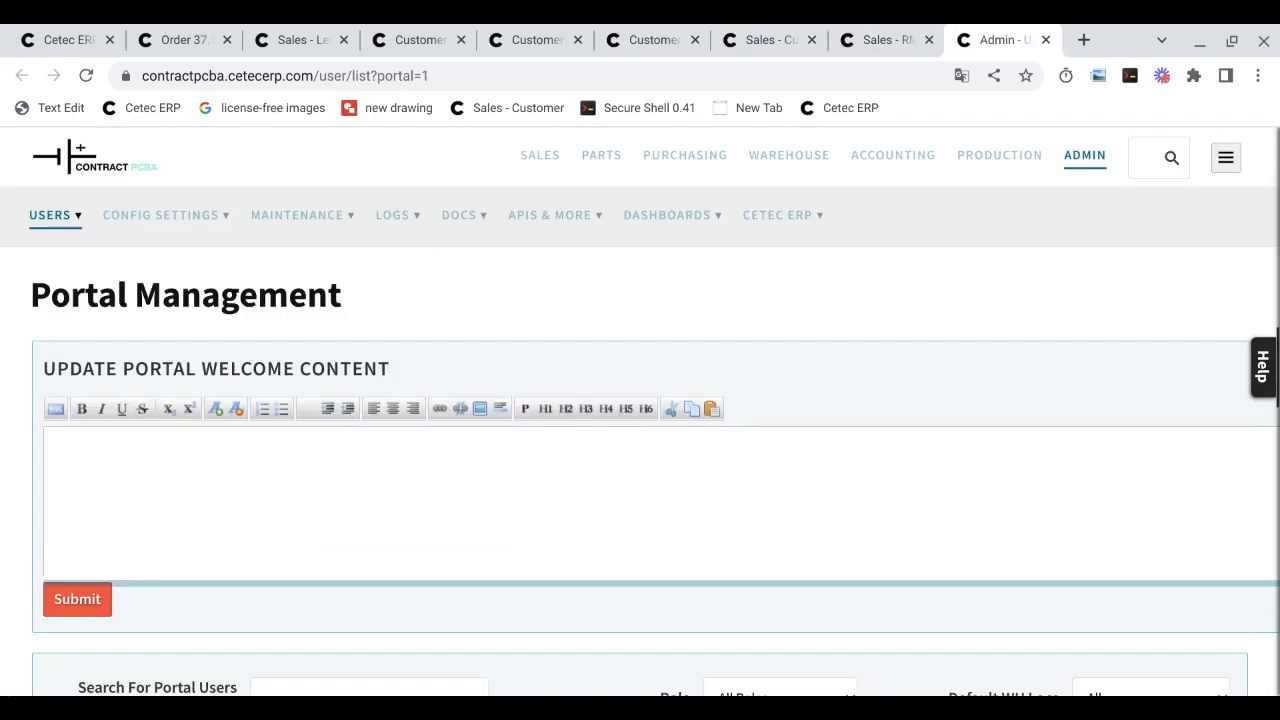
pyautogui.scroll(-2, 322, 385)
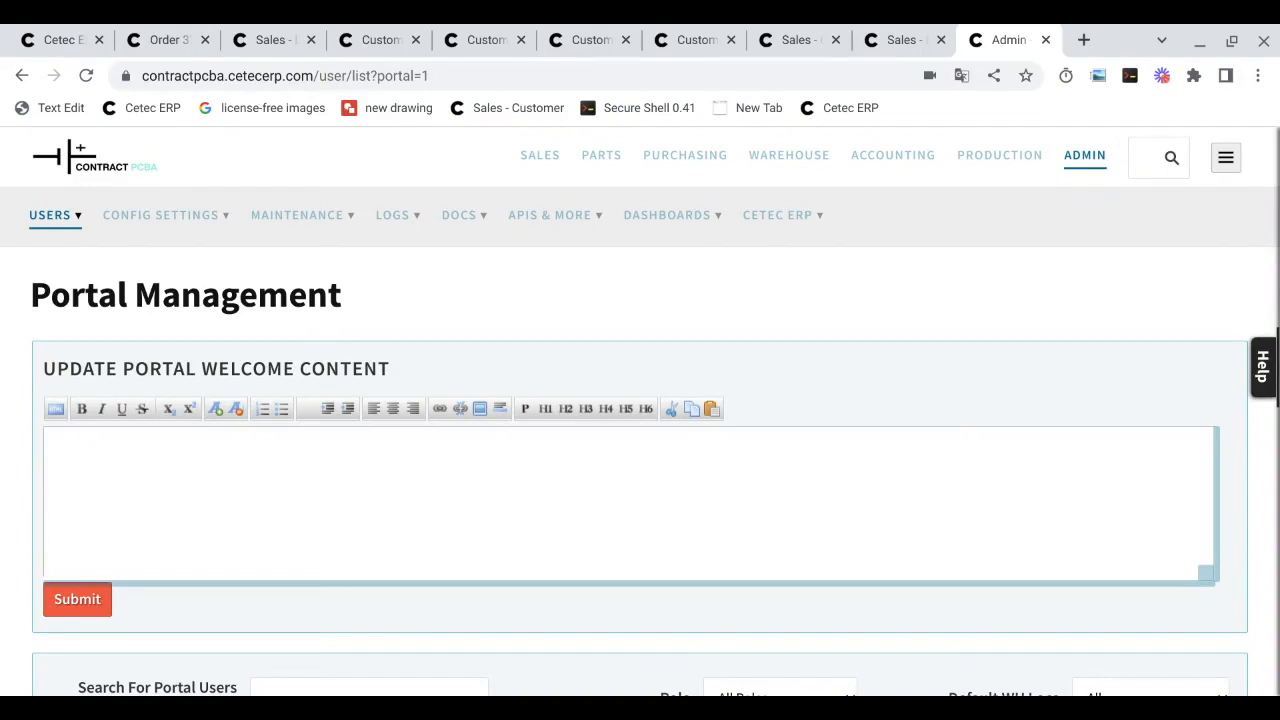
# Search Google for "i love salesforce" in a new tab and close that tab.
pyautogui.hotkey('ctrl', 't')
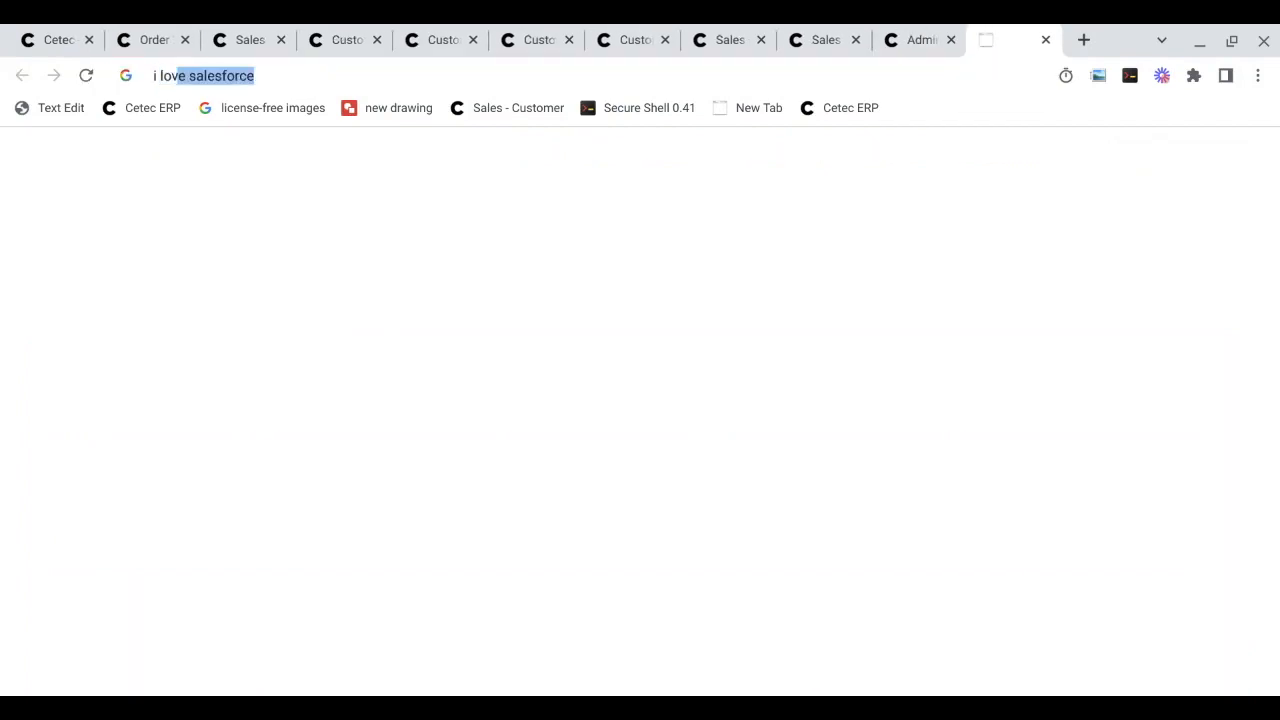
pyautogui.press('Return')
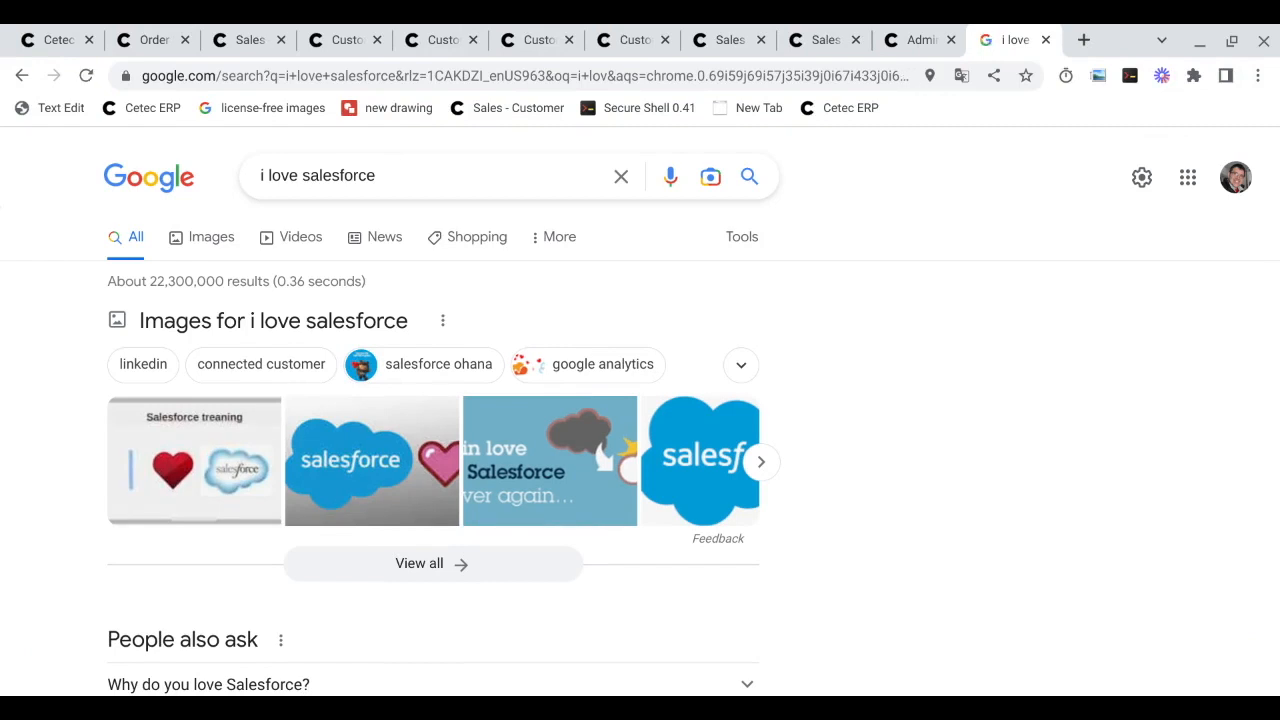
pyautogui.hotkey('ctrl', 'w')
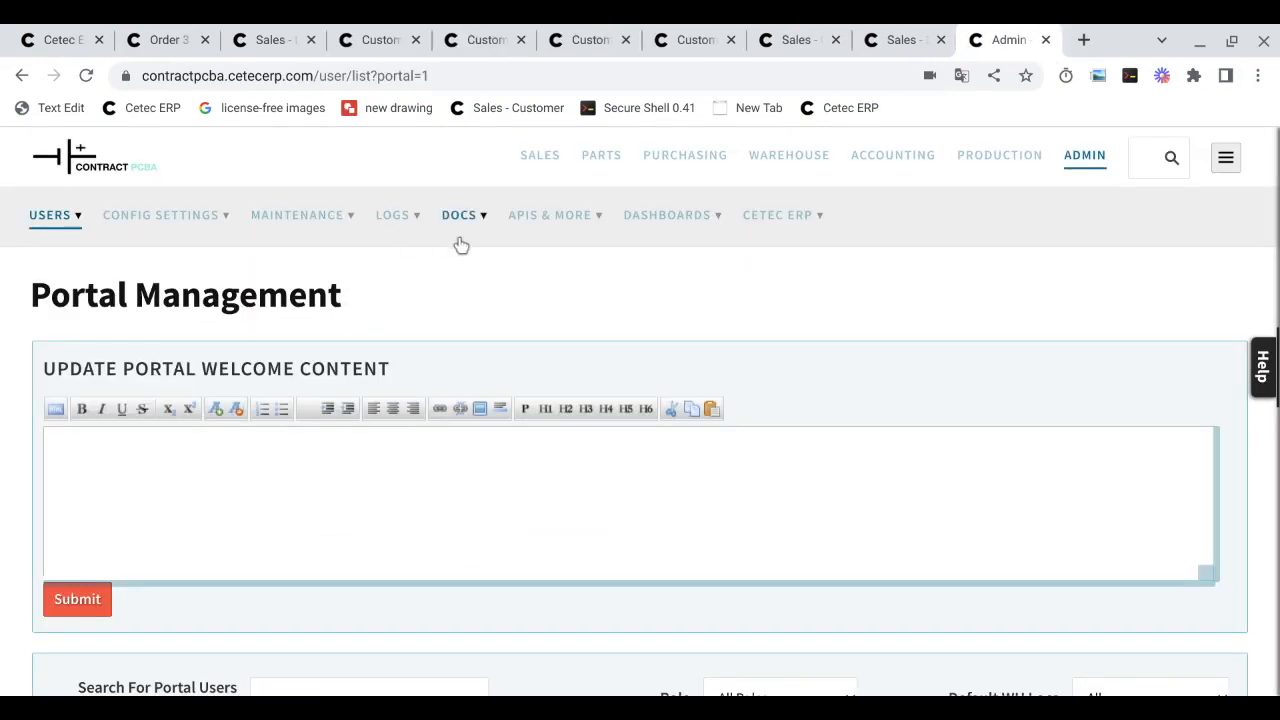
# Open the API Overview and view its response status codes and HTTP methods.
pyautogui.click(525, 241)
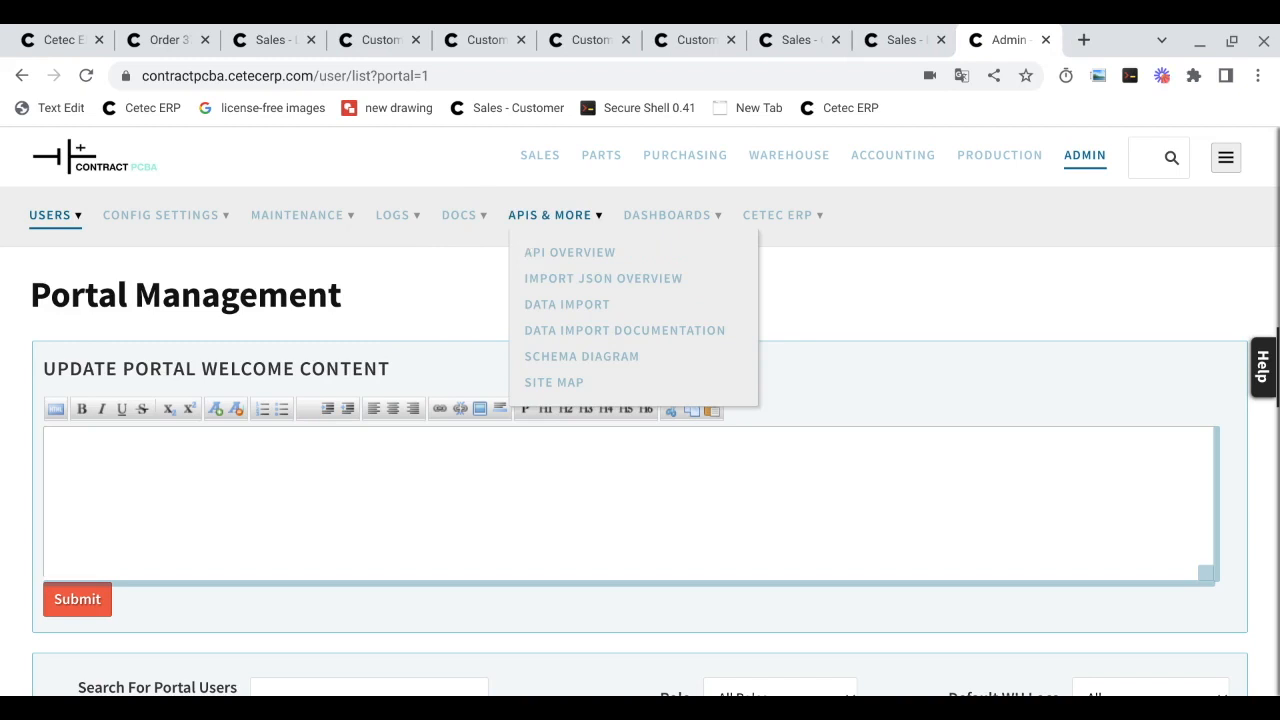
pyautogui.click(553, 264)
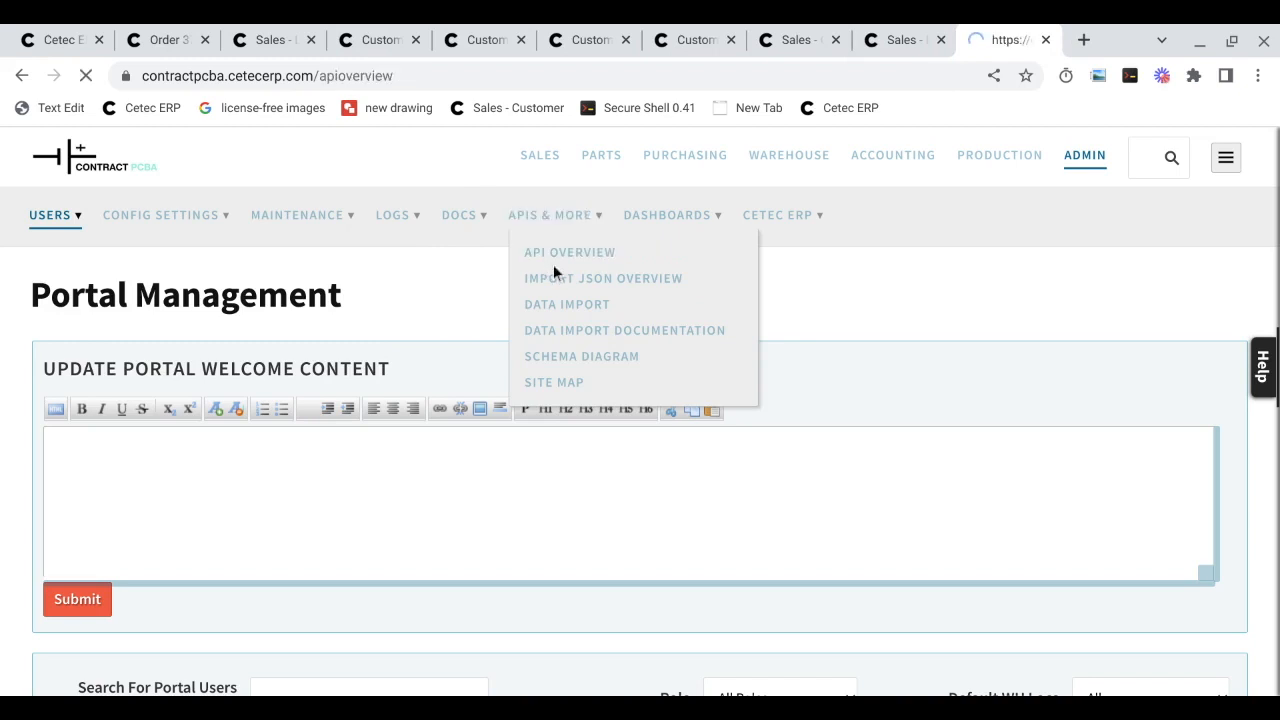
pyautogui.scroll(-3, 677, 368)
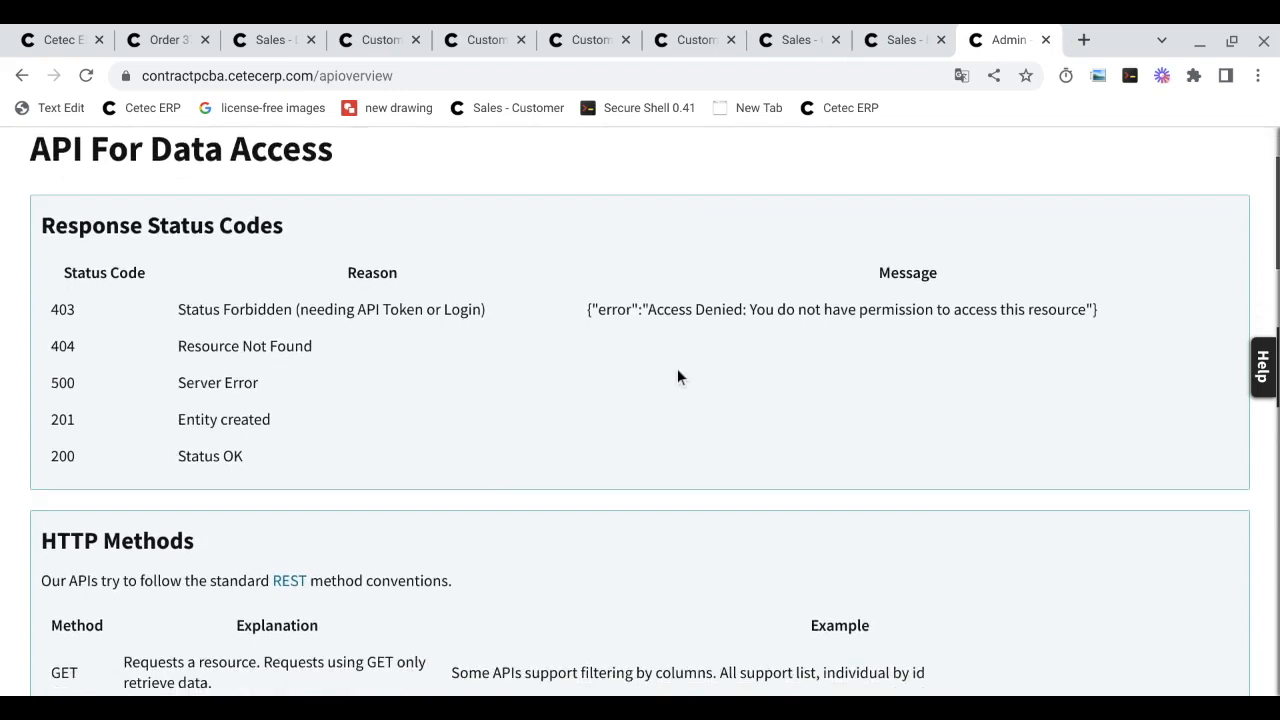
# Close the API overview tab and return to the Copper Medical customer record.
pyautogui.hotkey('ctrl', 'w')
pyautogui.hotkey('ctrl', 'shift', 'Tab')
pyautogui.hotkey('ctrl', 'shift', 'Tab')
pyautogui.hotkey('ctrl', 'shift', 'Tab')
pyautogui.scroll(-2, 651, 381)
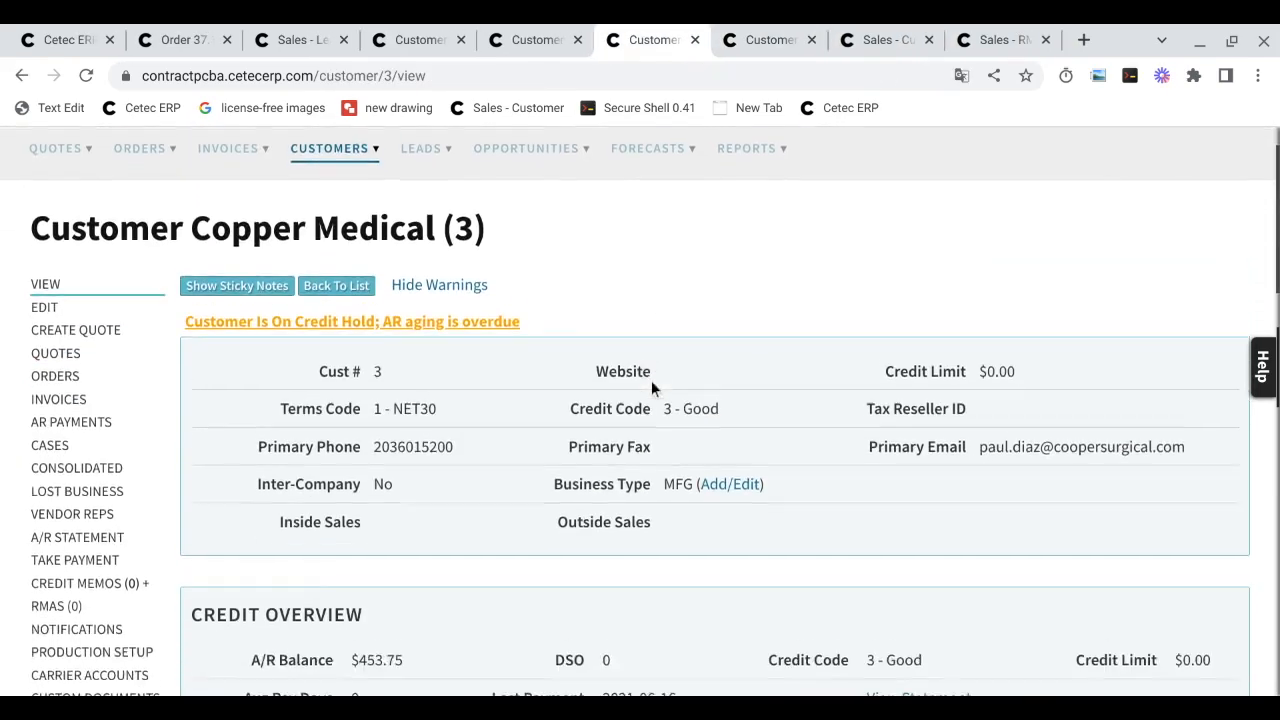
# Highlight the Status filter on Copper Medical's quote list and open quote 37 in a new tab.
pyautogui.hotkey('ctrl', 'Tab')
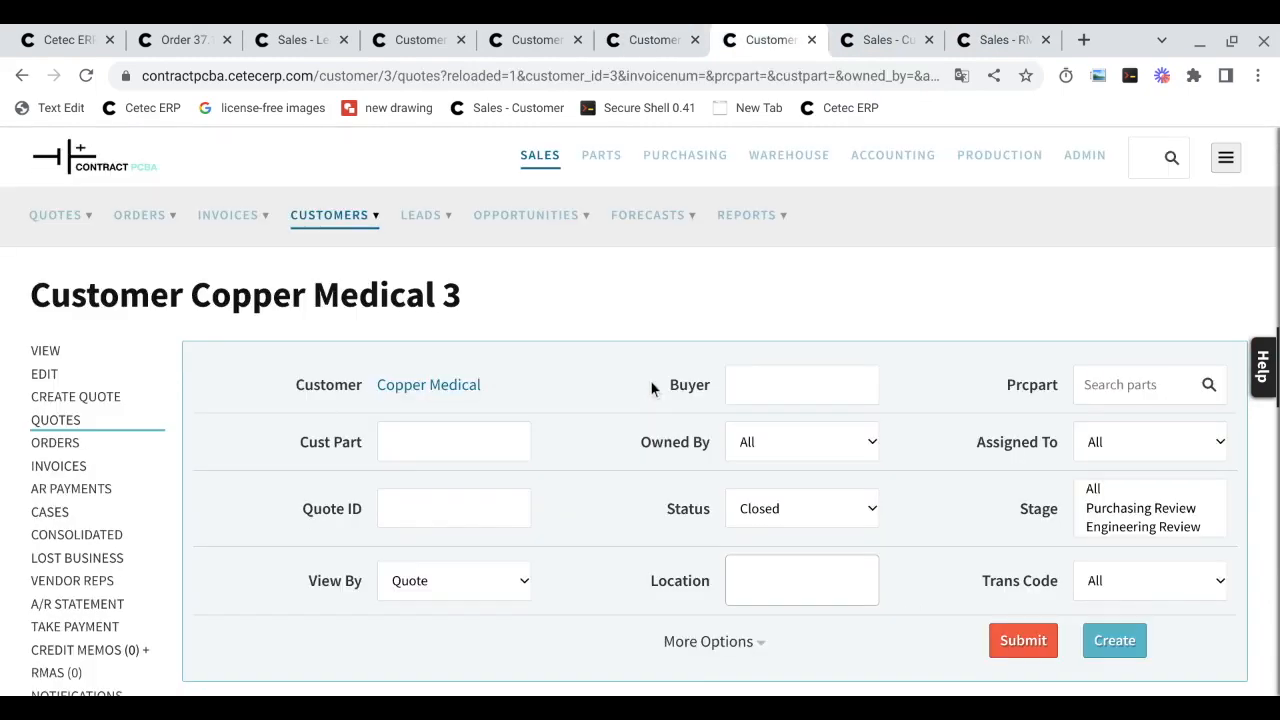
pyautogui.doubleClick(673, 536)
pyautogui.click(673, 536)
pyautogui.scroll(-7, 674, 532)
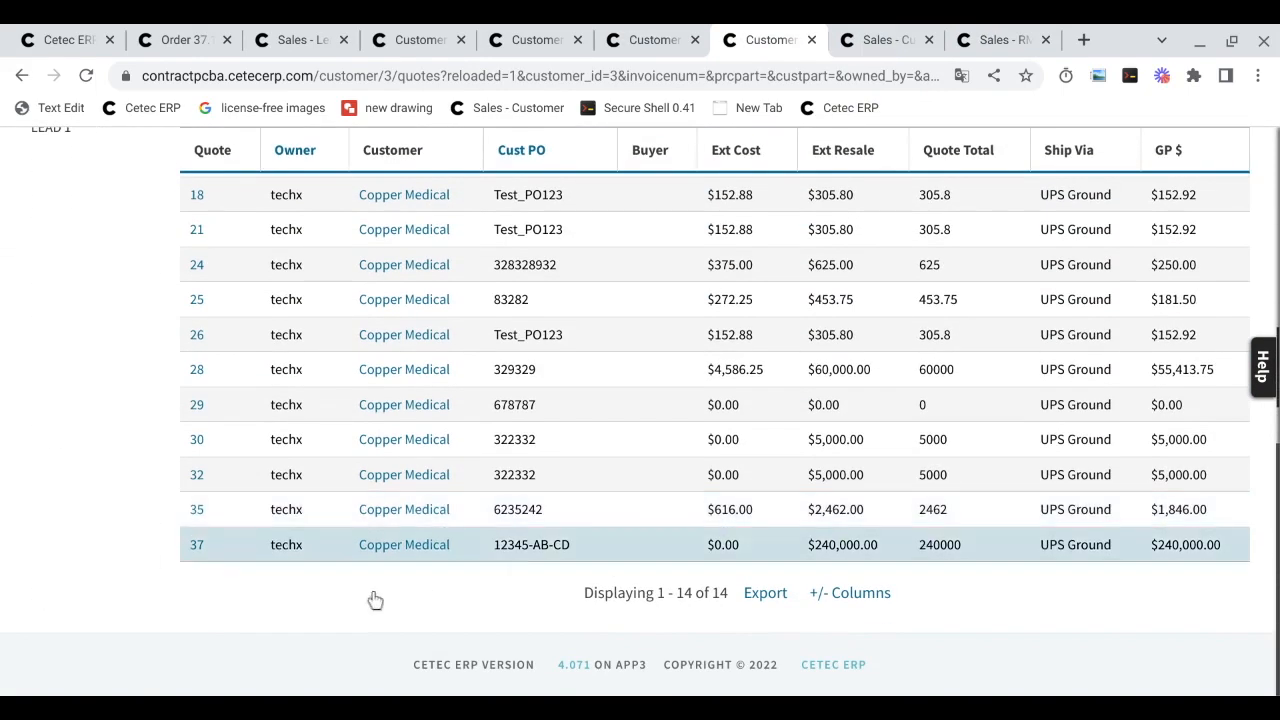
pyautogui.keyDown('ctrl'); pyautogui.click(197, 547); pyautogui.keyUp('ctrl')
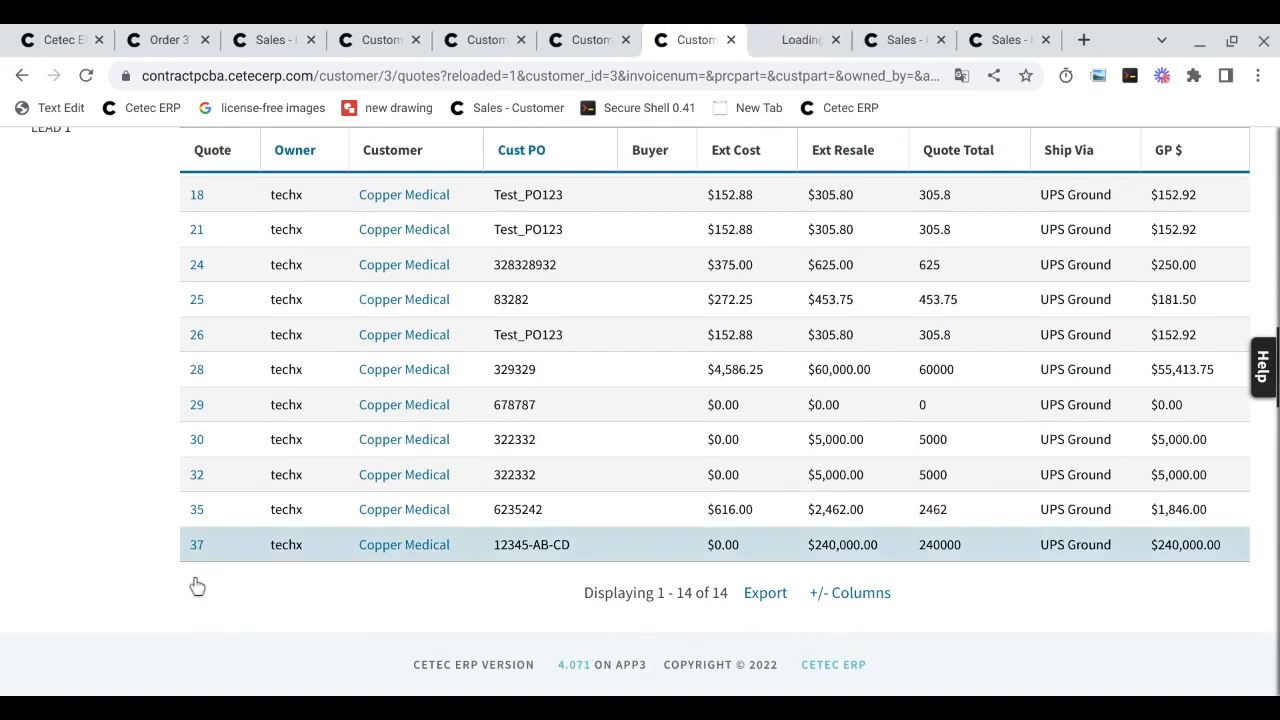
pyautogui.hotkey('ctrl', 'Tab')
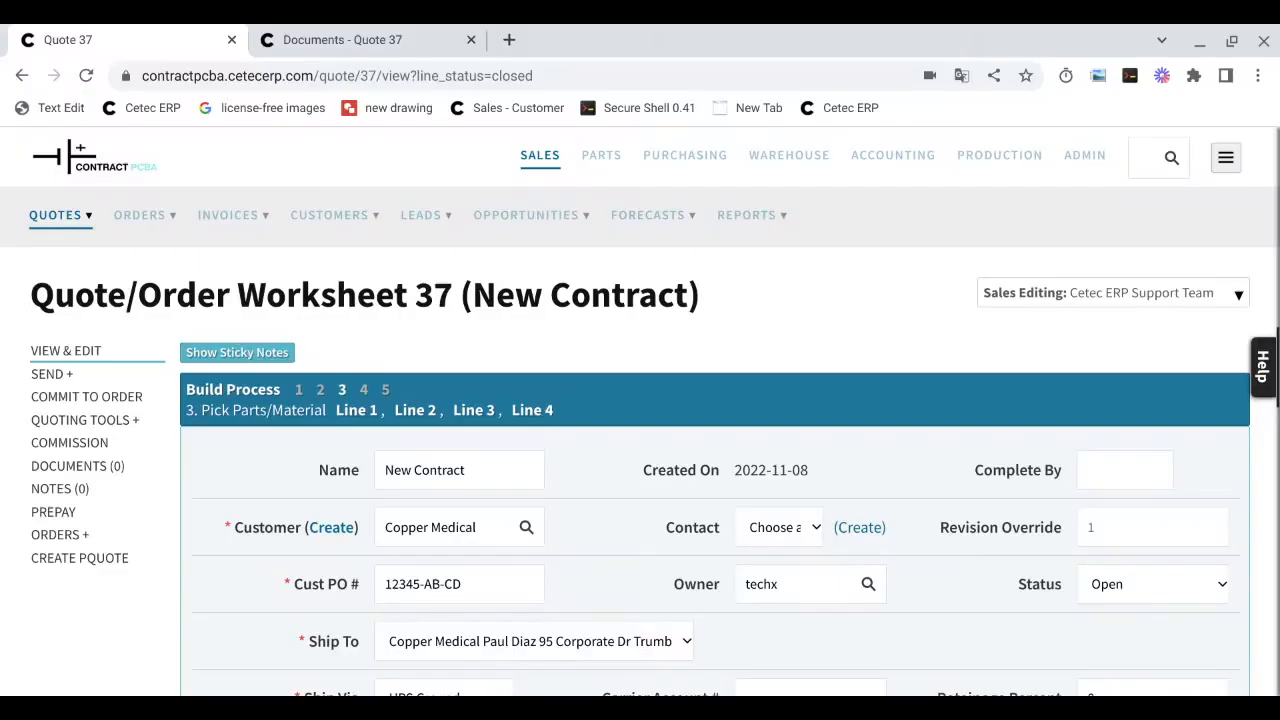
# Highlight the Customer field label on the quote 37 worksheet and review its terms and shipping fields.
pyautogui.click(62, 230)
pyautogui.scroll(-2, 369, 401)
pyautogui.tripleClick(271, 330)
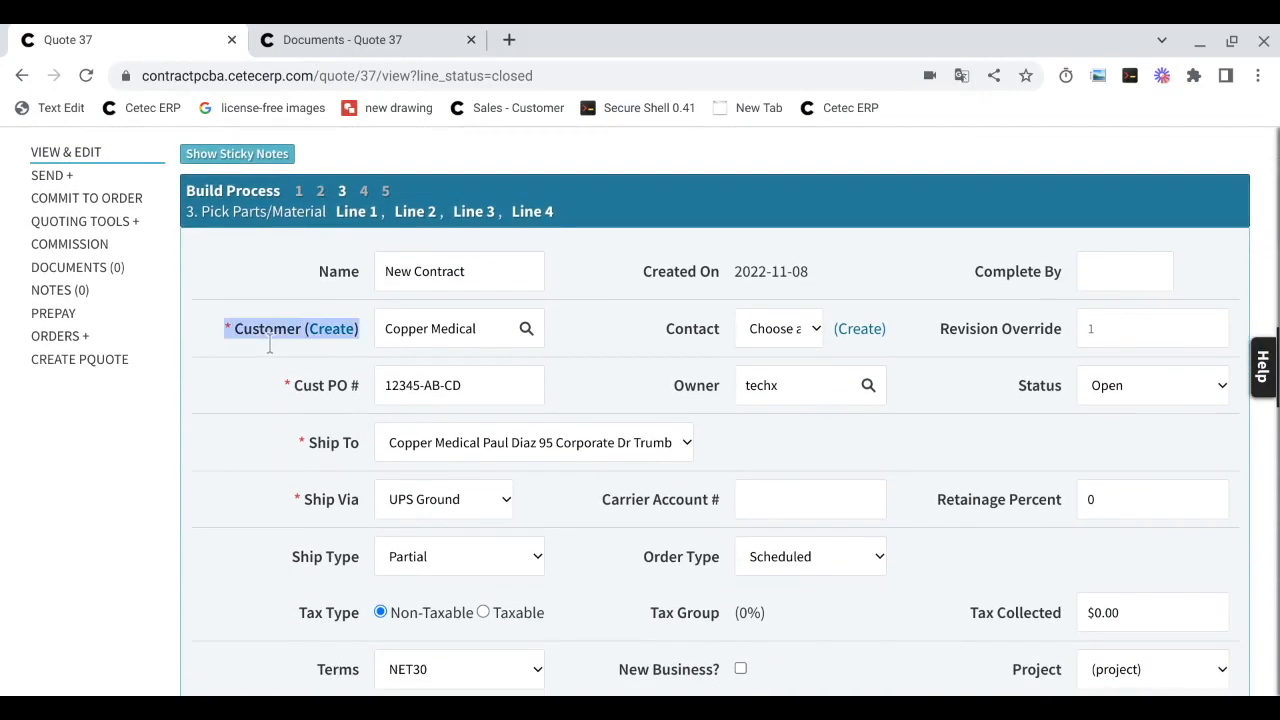
pyautogui.scroll(-5, 479, 372)
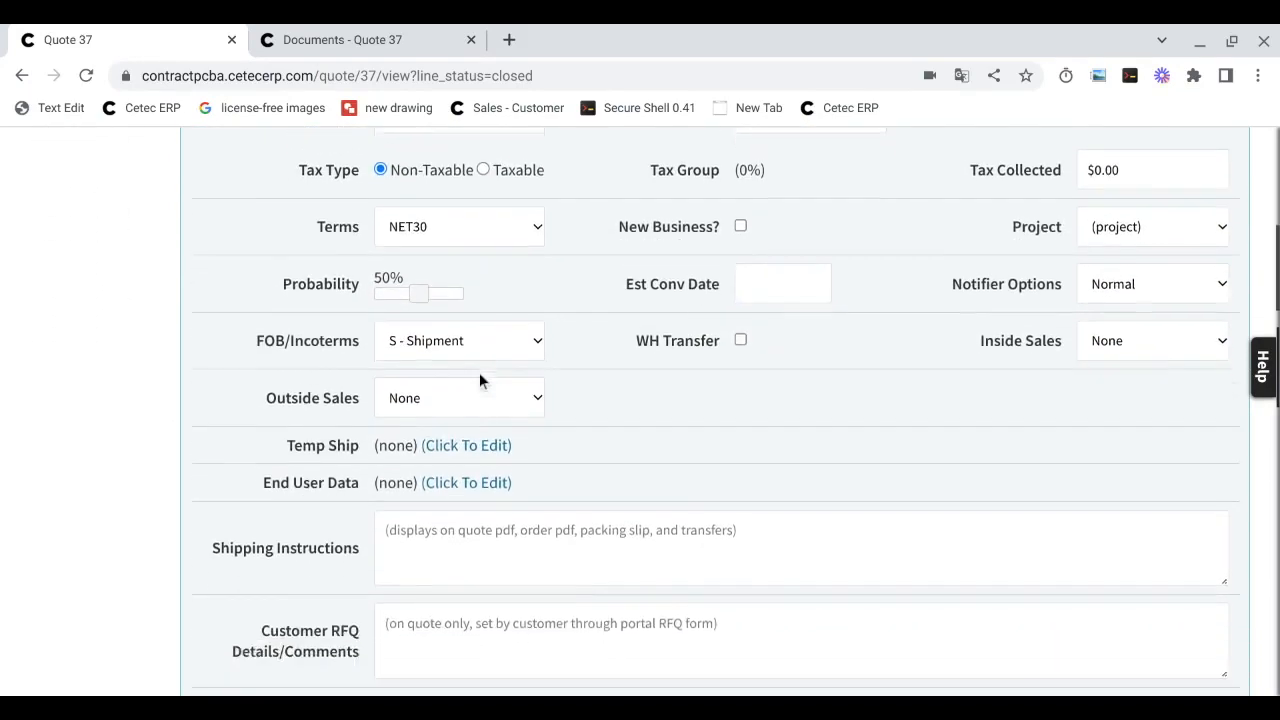
# Highlight the Shipping Instructions label on quote 37's worksheet and view the quote's documents page.
pyautogui.tripleClick(303, 582)
pyautogui.scroll(5, 257, 551)
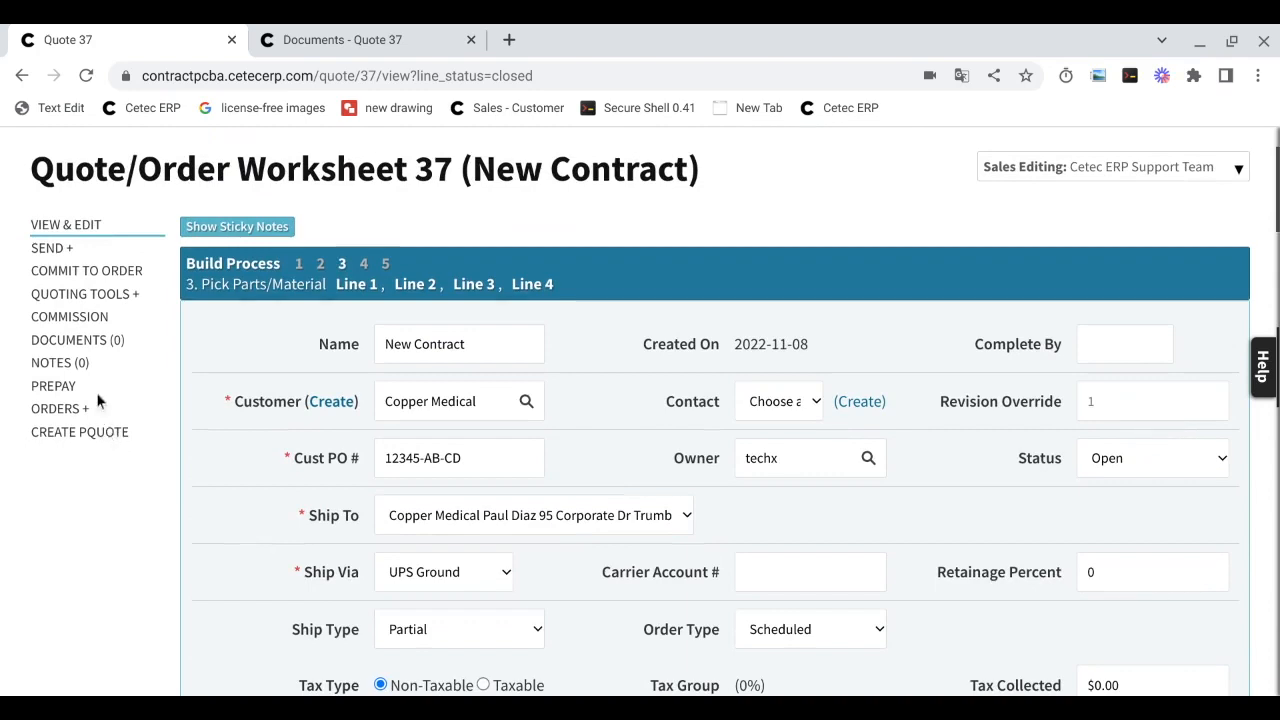
pyautogui.hotkey('ctrl', 'Tab')
pyautogui.scroll(-1, 438, 405)
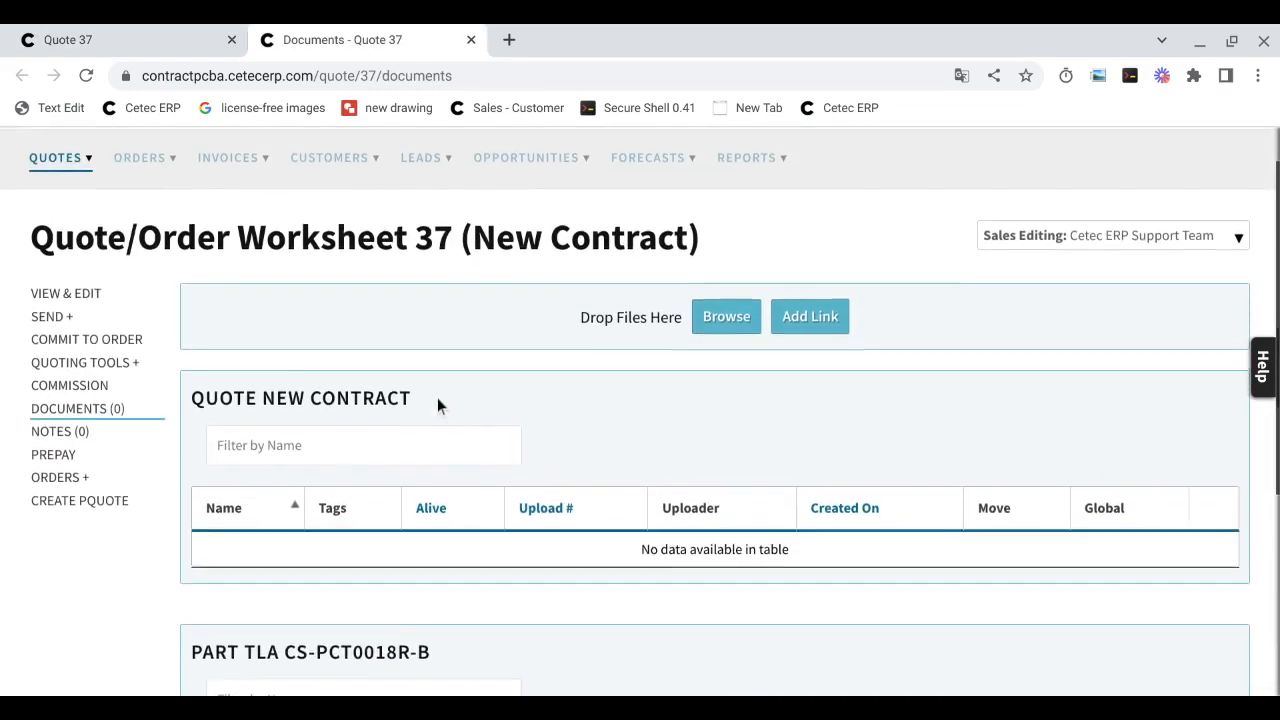
# Return to the quote 37 worksheet and review line 3's part number, Ship Date field and quantity price breaks.
pyautogui.hotkey('ctrl', 'shift', 'Tab')
pyautogui.scroll(-7, 581, 440)
pyautogui.scroll(-8, 581, 437)
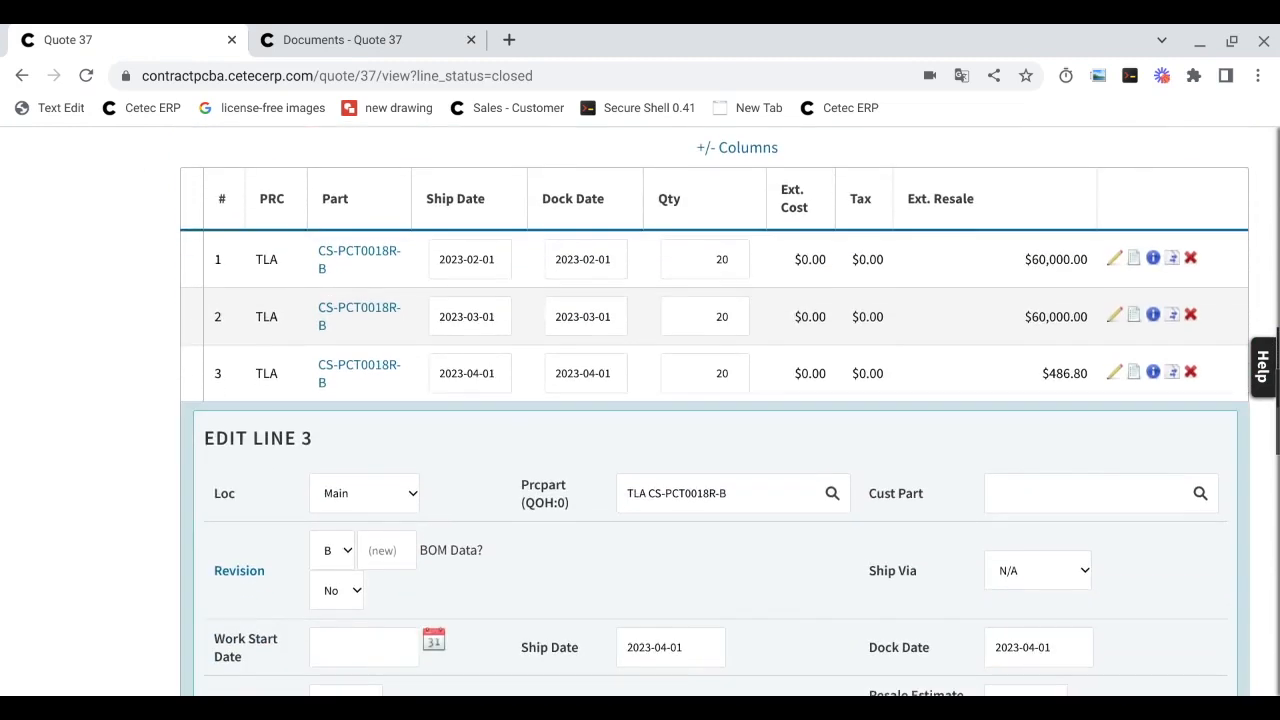
pyautogui.scroll(-1, 654, 406)
pyautogui.moveTo(654, 395); pyautogui.dragTo(693, 417)
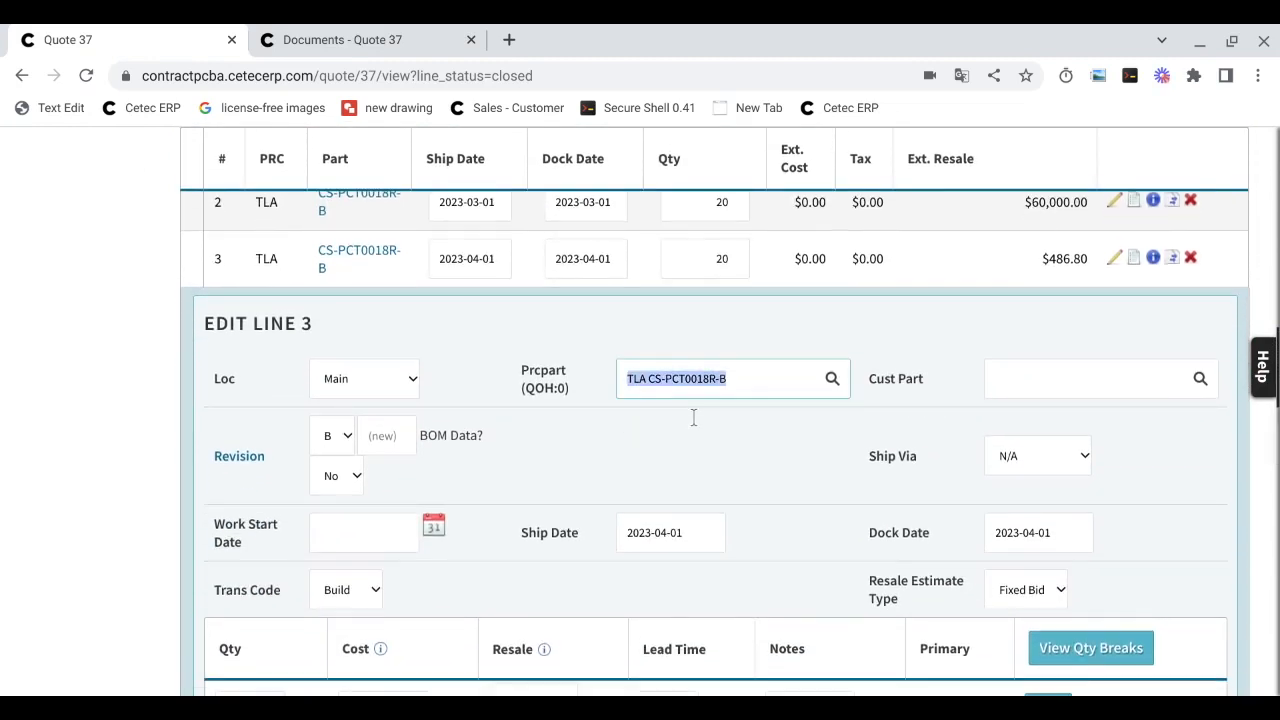
pyautogui.scroll(-2, 680, 419)
pyautogui.tripleClick(532, 393)
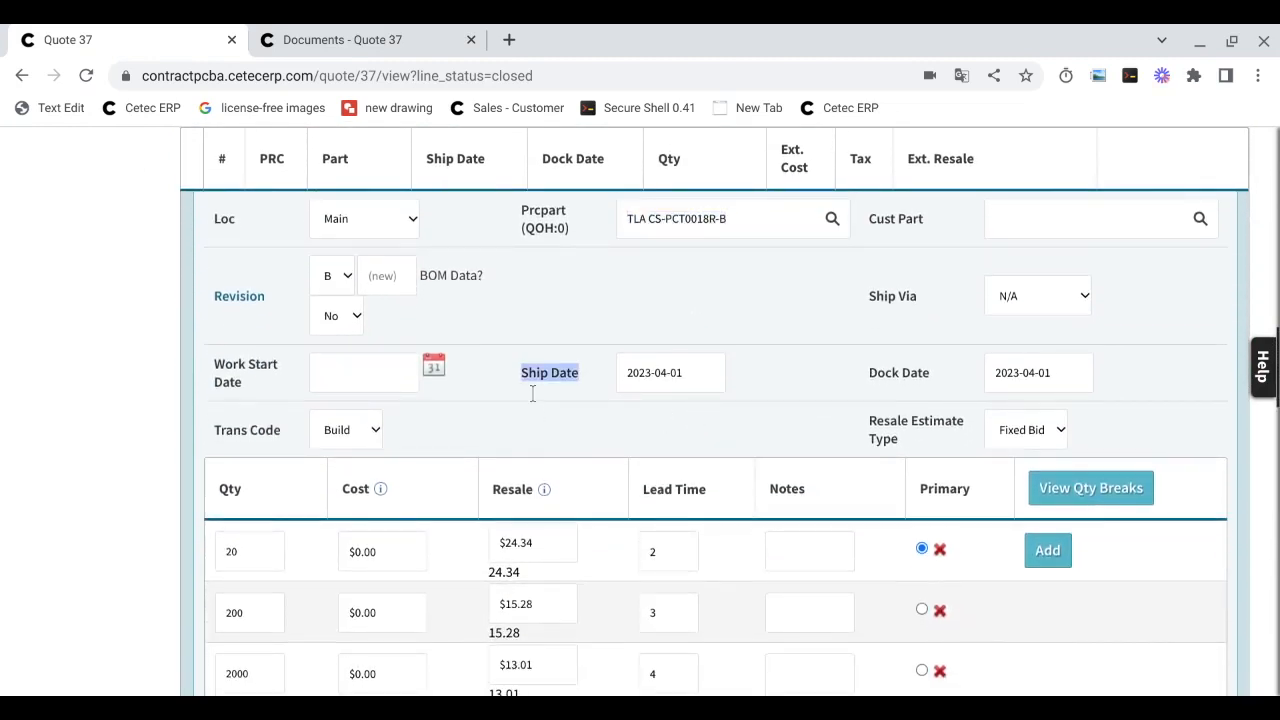
pyautogui.scroll(-2, 532, 393)
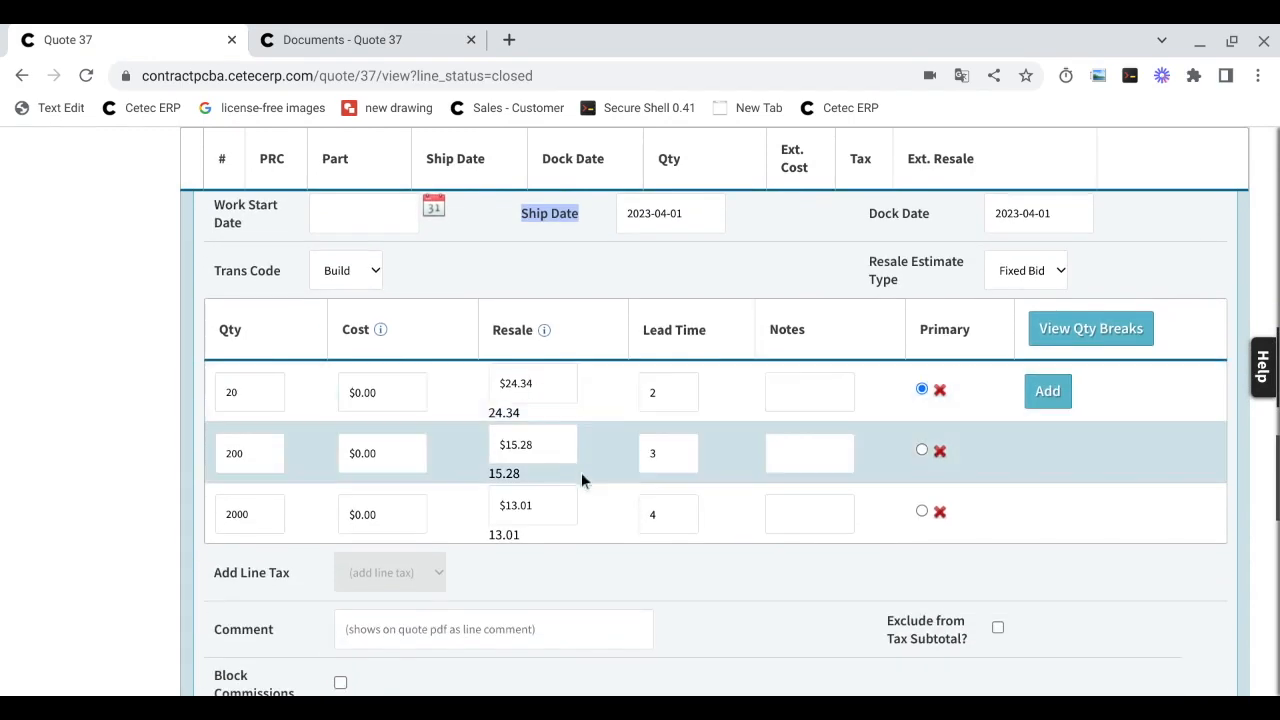
# Highlight the Tech Comments and Comment field labels in the line 3 edit form.
pyautogui.scroll(-3, 581, 541)
pyautogui.scroll(-1, 581, 549)
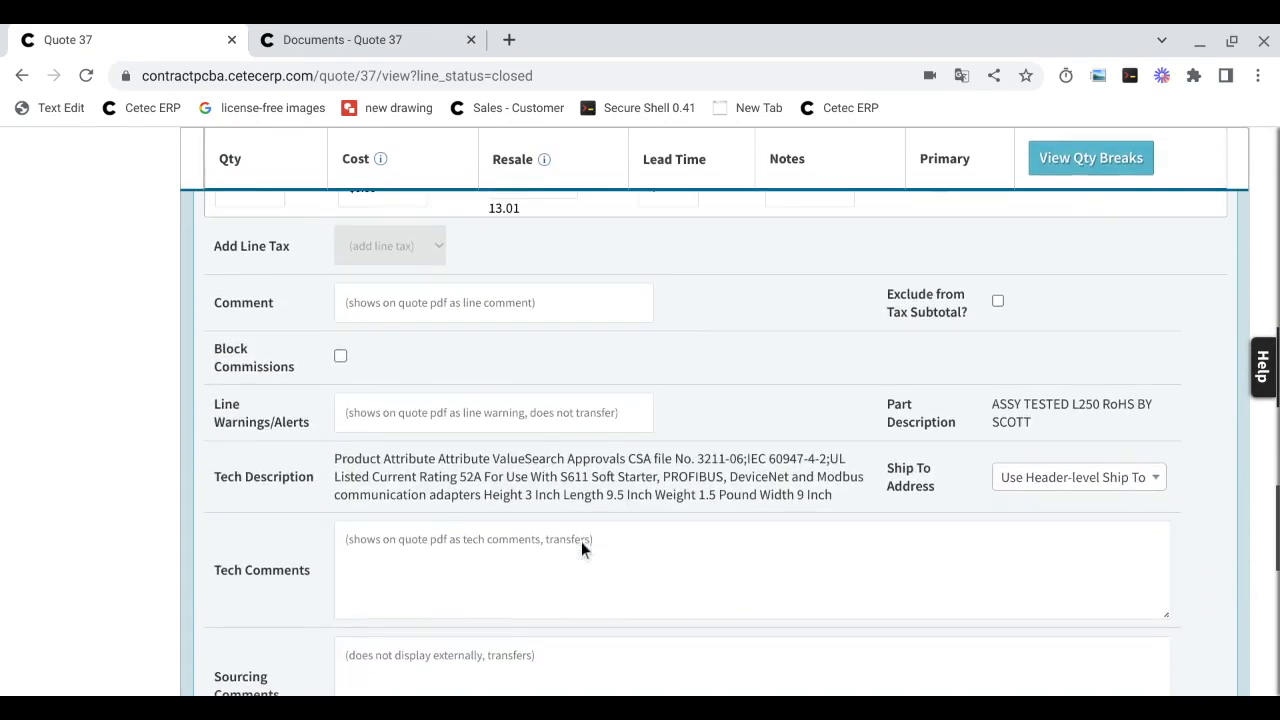
pyautogui.tripleClick(228, 609)
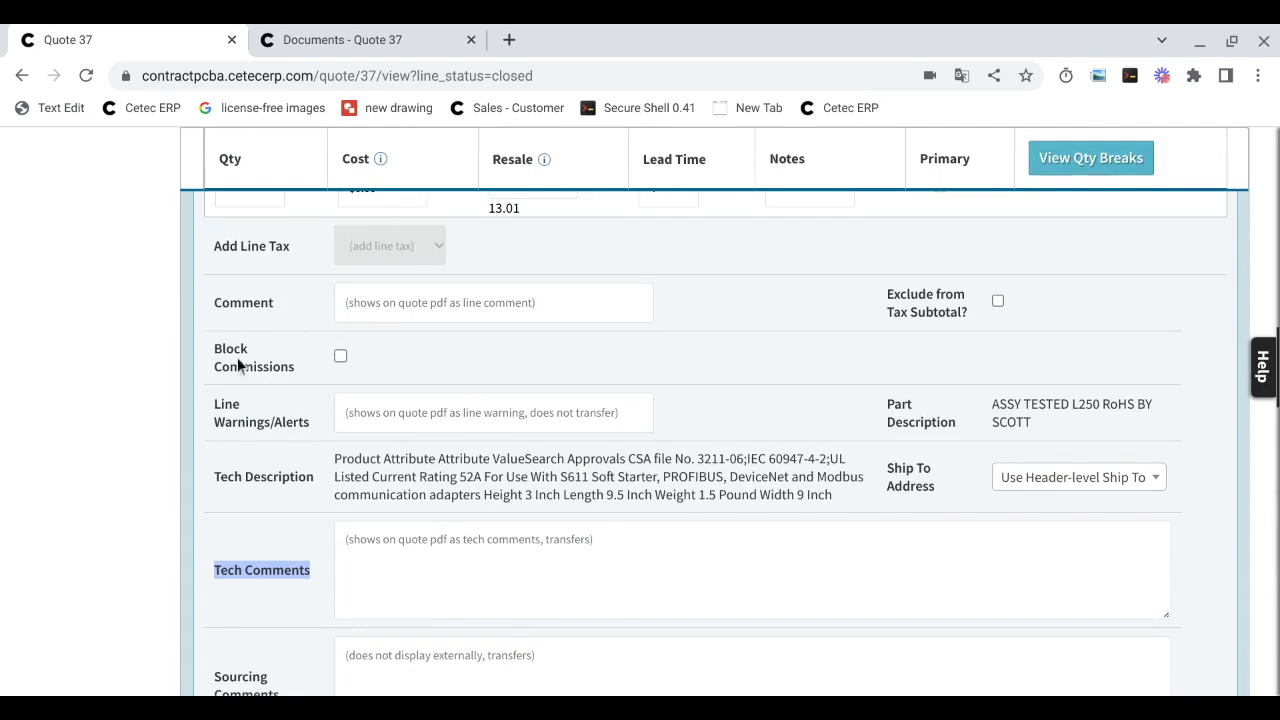
pyautogui.tripleClick(237, 318)
pyautogui.click(591, 405)
# Open quote 37's PDF/Email page and review the PDF customization options and preview.
pyautogui.scroll(20, 591, 405)
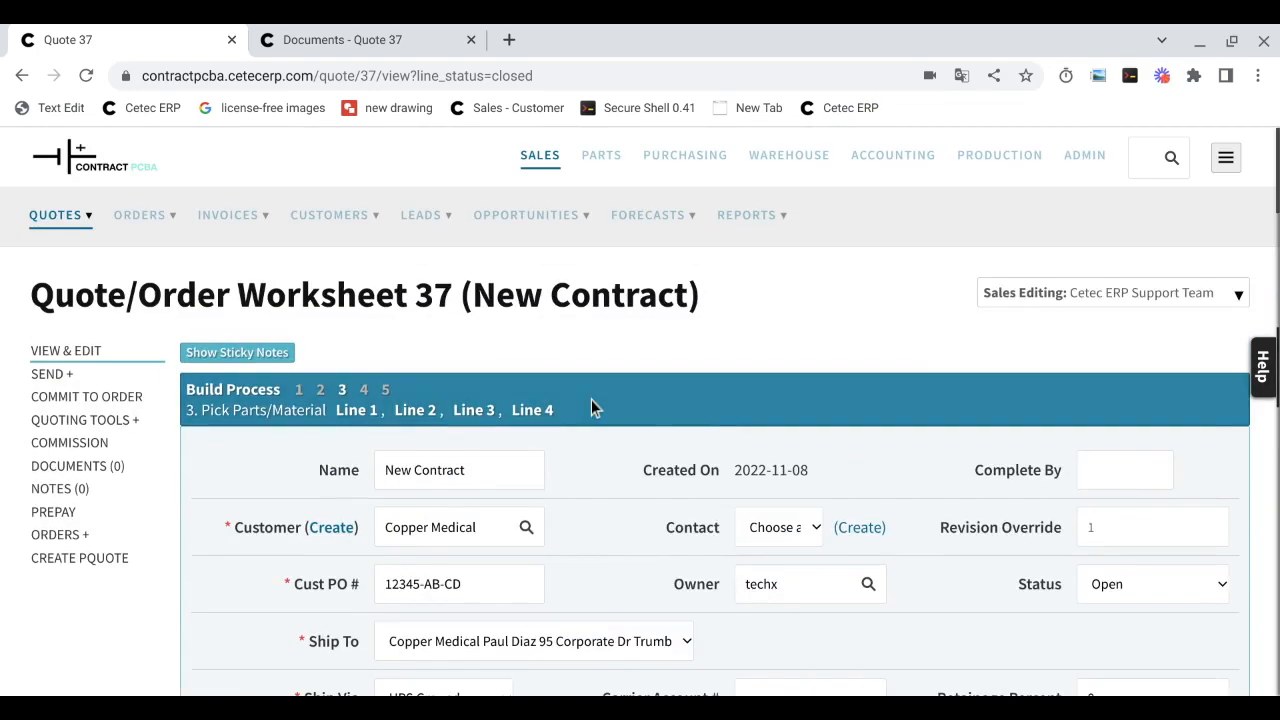
pyautogui.click(45, 380)
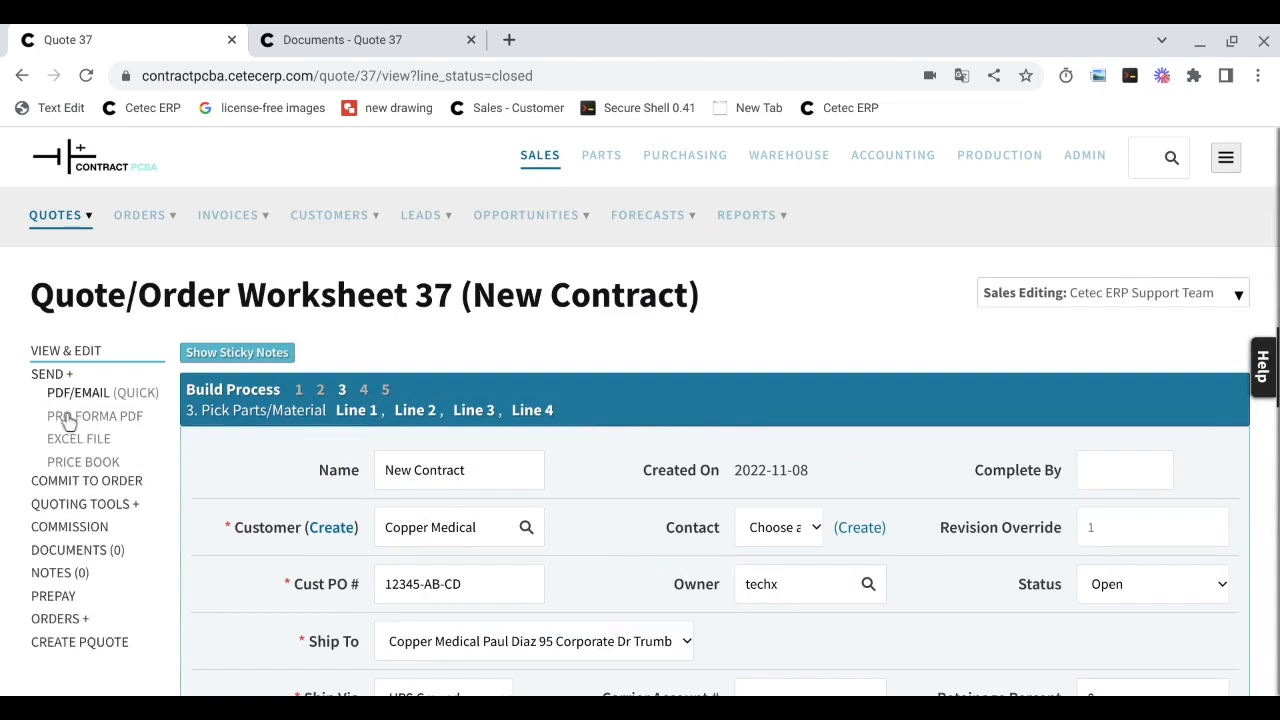
pyautogui.click(65, 418)
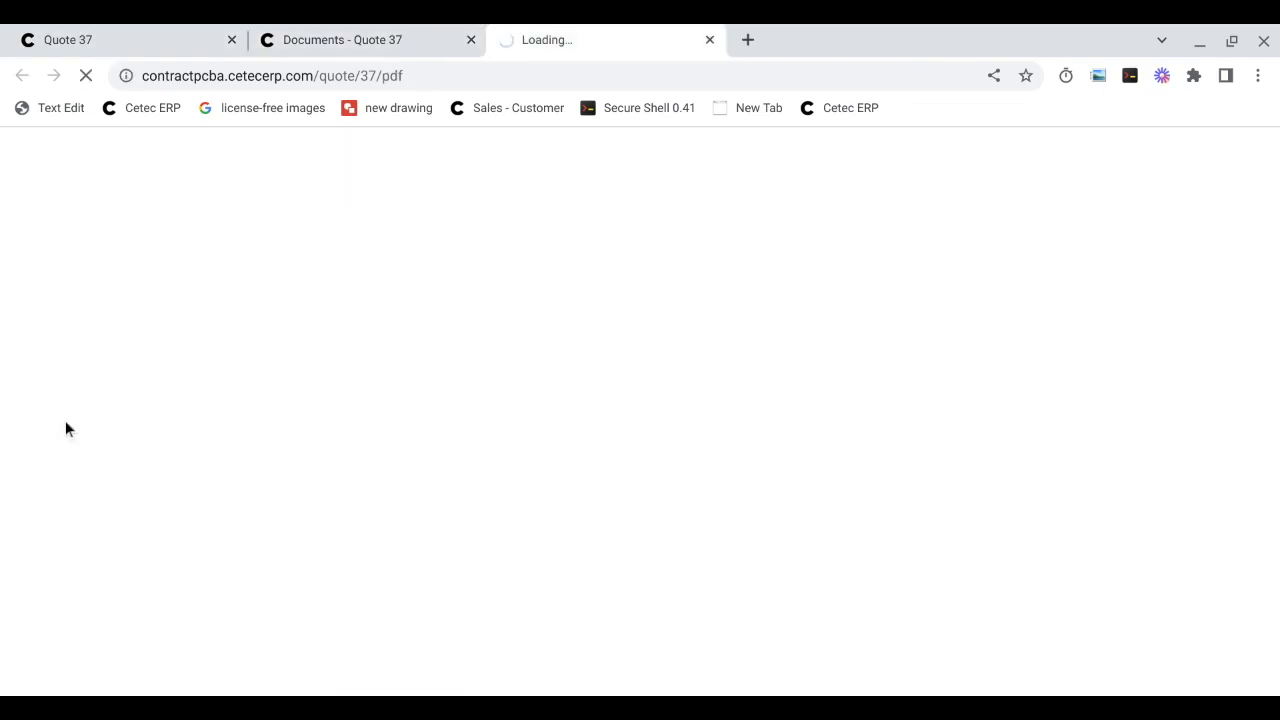
pyautogui.scroll(-2, 495, 366)
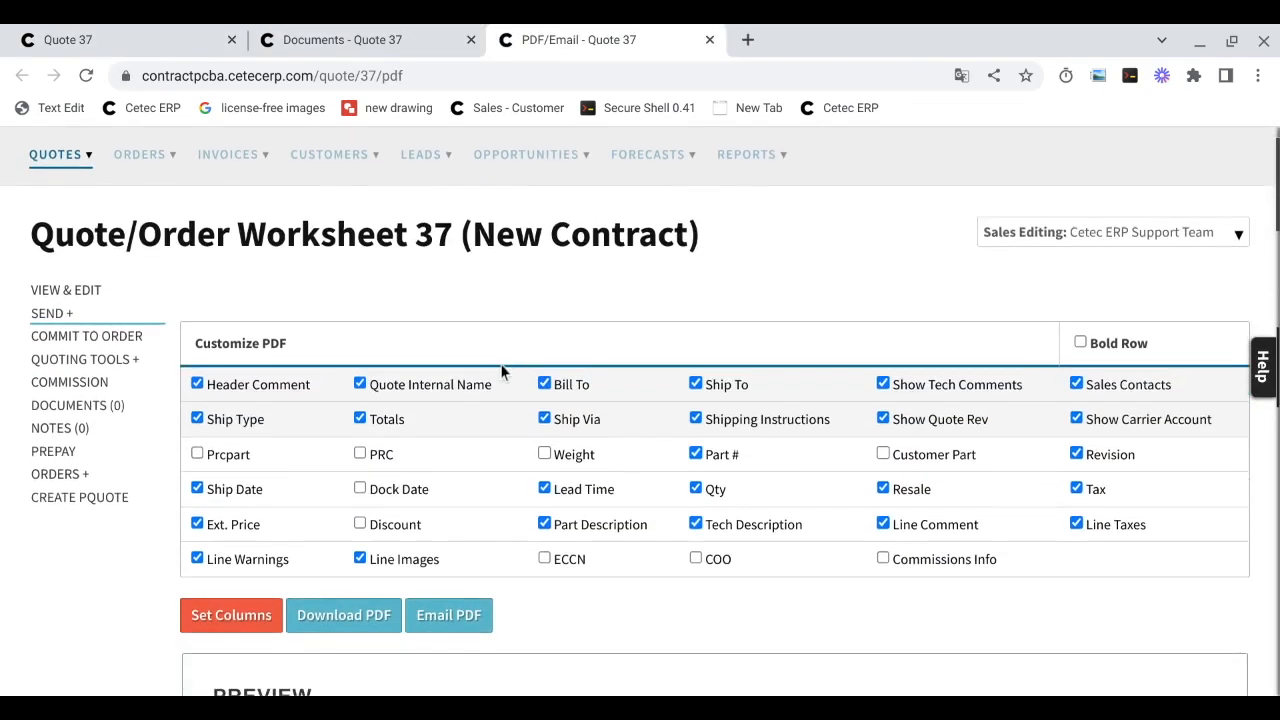
pyautogui.scroll(-6, 502, 371)
pyautogui.scroll(-3, 716, 400)
pyautogui.scroll(6, 716, 400)
pyautogui.scroll(2, 471, 429)
# Open the Email PDF form for quote 37 and review its recipient, subject and body fields.
pyautogui.click(464, 393)
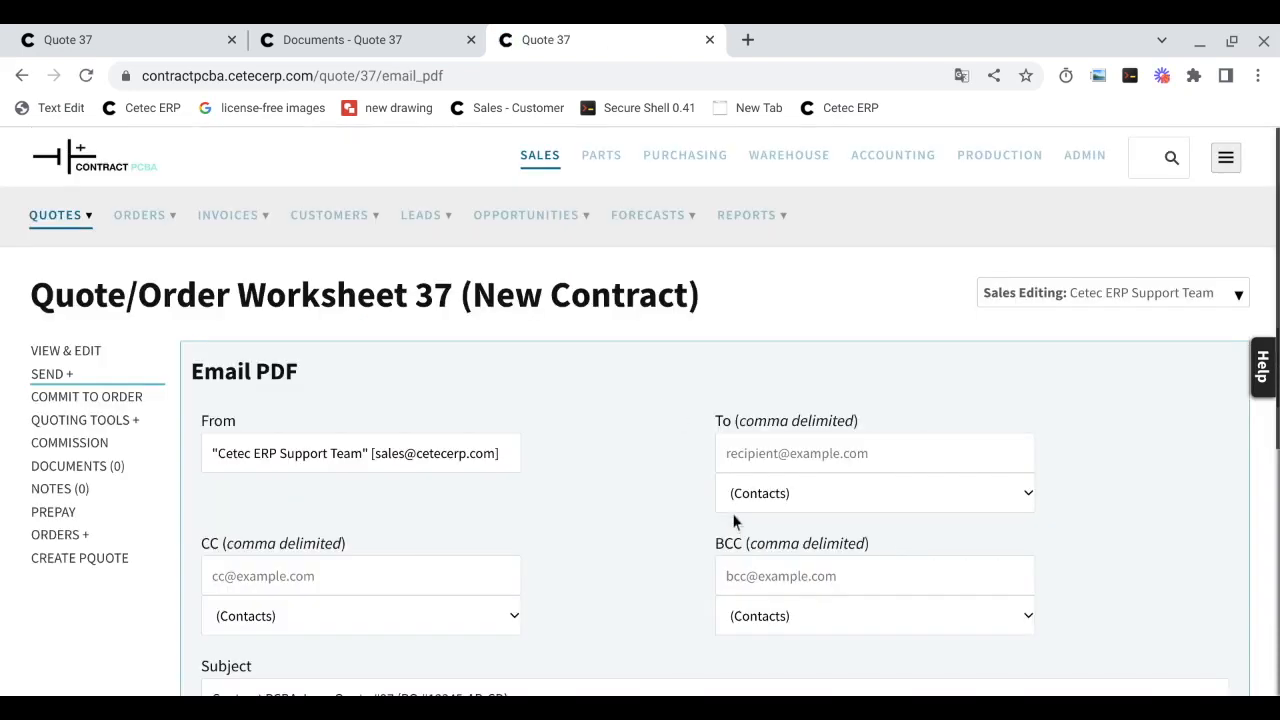
pyautogui.click(733, 510)
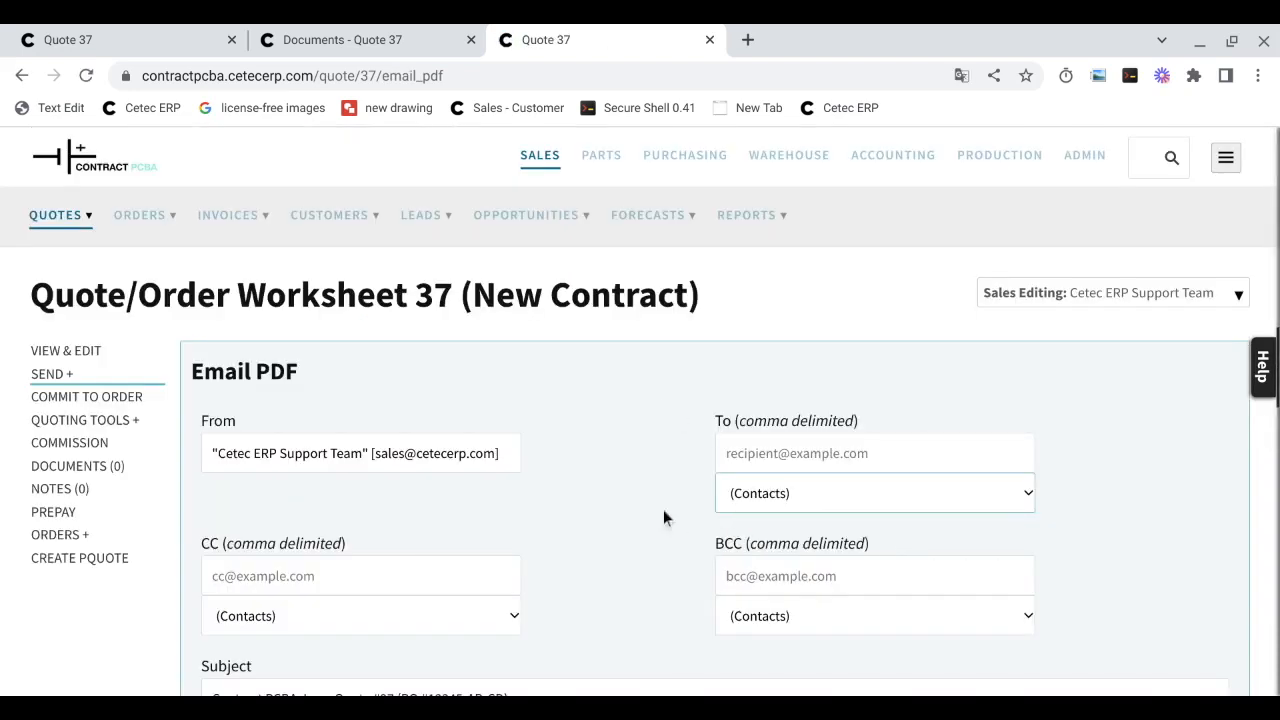
pyautogui.scroll(-1, 689, 515)
pyautogui.scroll(-1, 641, 508)
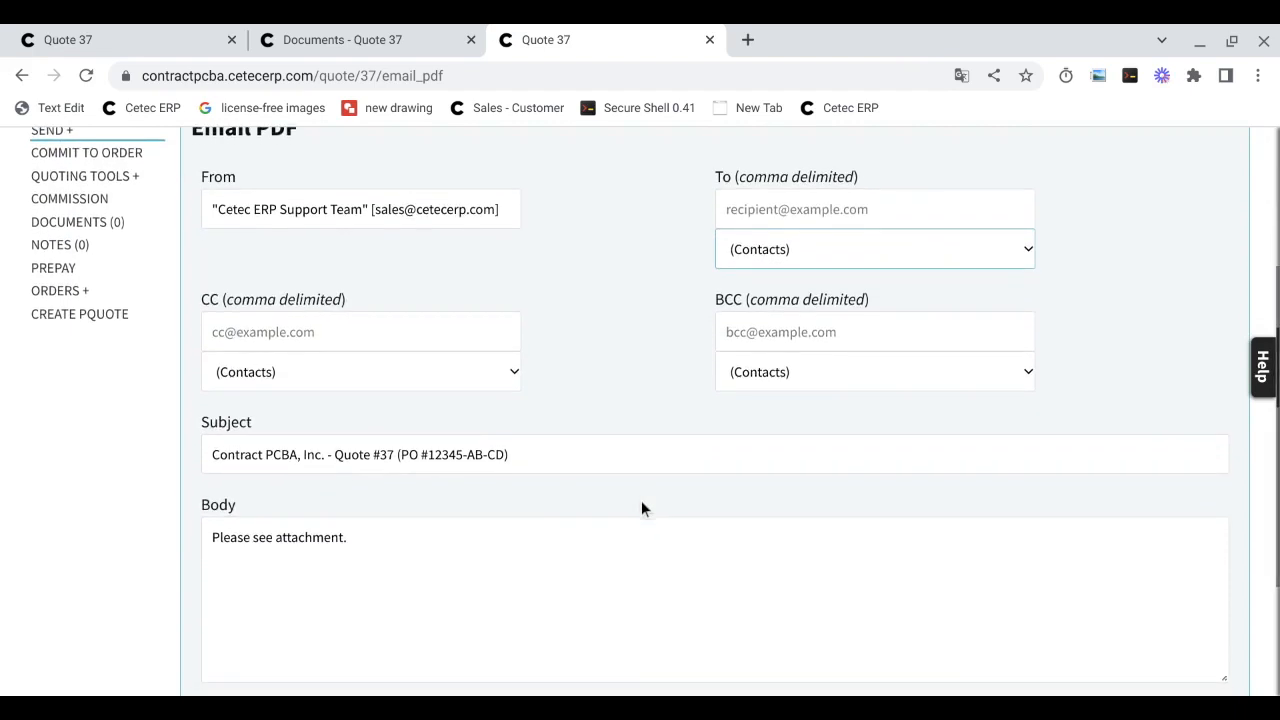
pyautogui.scroll(-1, 641, 508)
pyautogui.scroll(3, 641, 500)
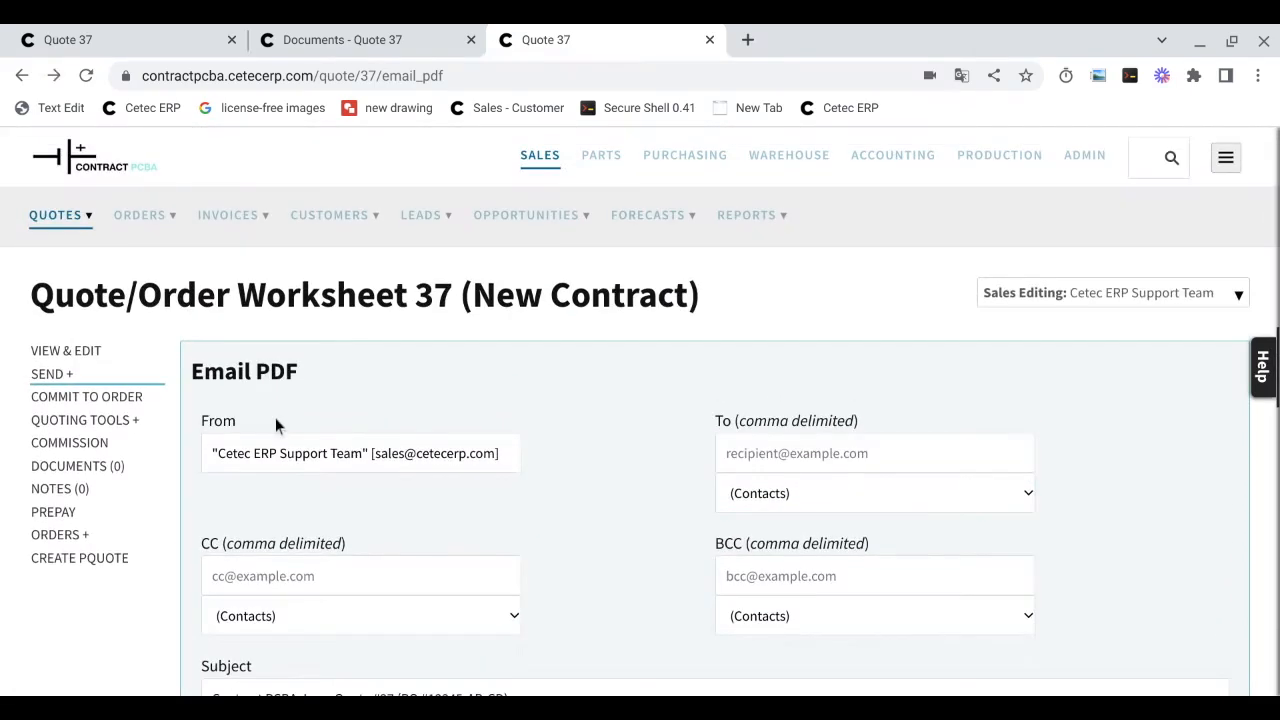
# Return to the quote 37 worksheet, hide its sticky note, and examine the Purchasing Review workflow's Sales Editing and Engineering Review move options.
pyautogui.click(47, 376)
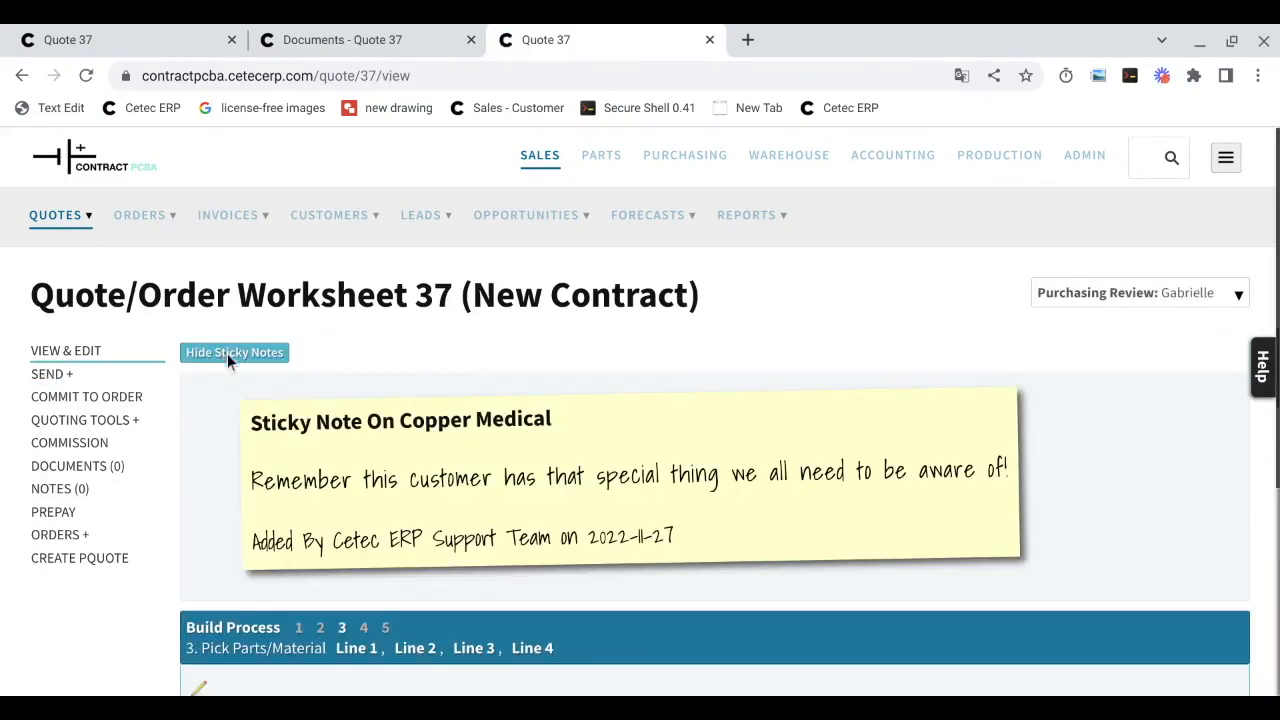
pyautogui.click(231, 380)
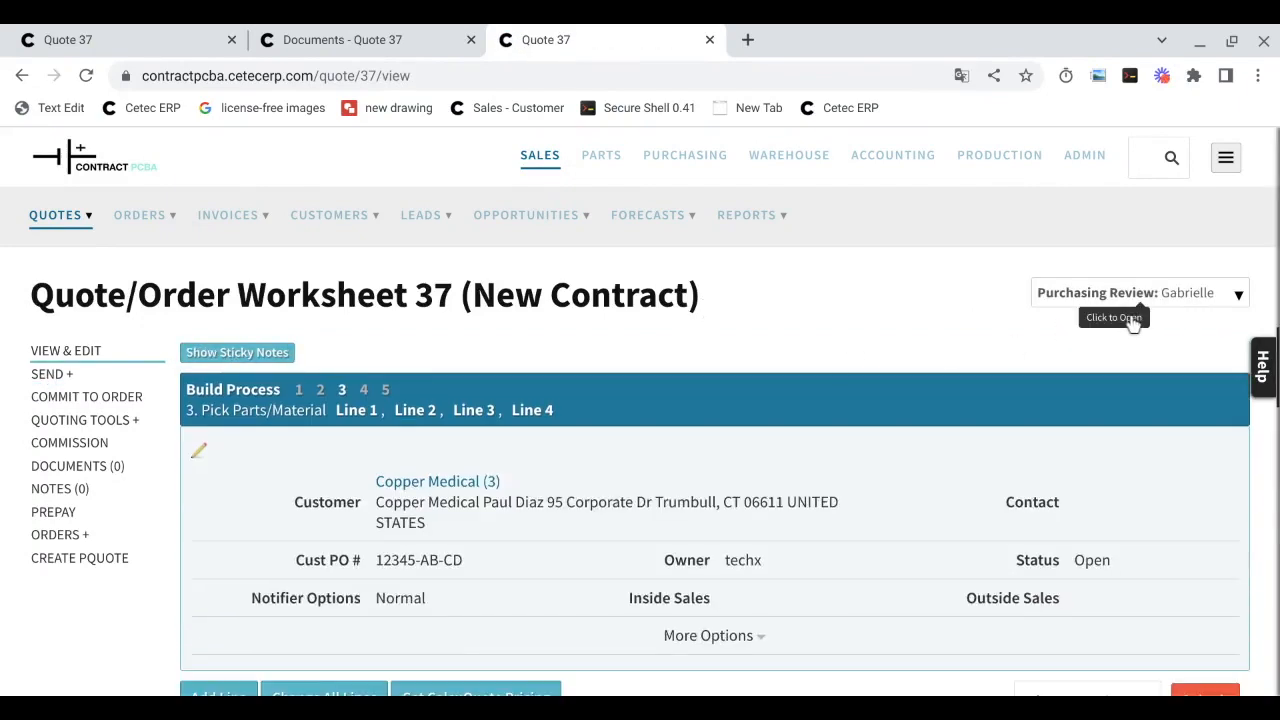
pyautogui.click(1134, 324)
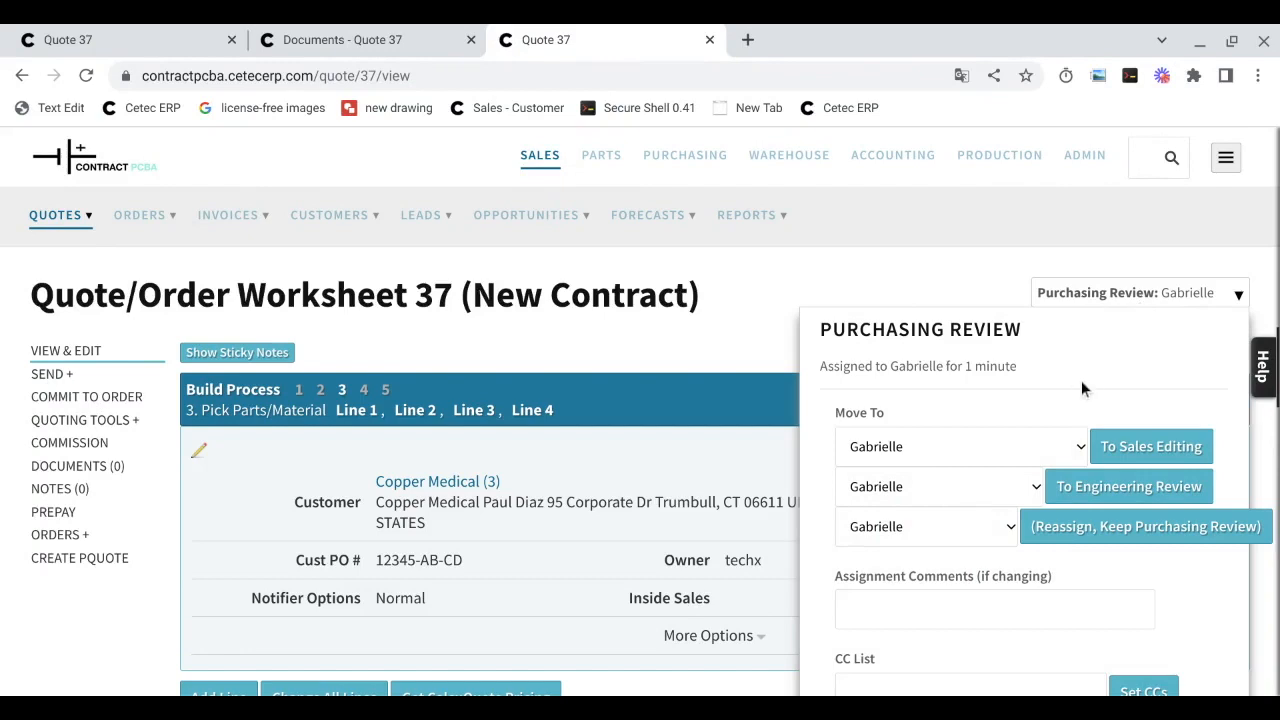
pyautogui.scroll(-1, 1073, 376)
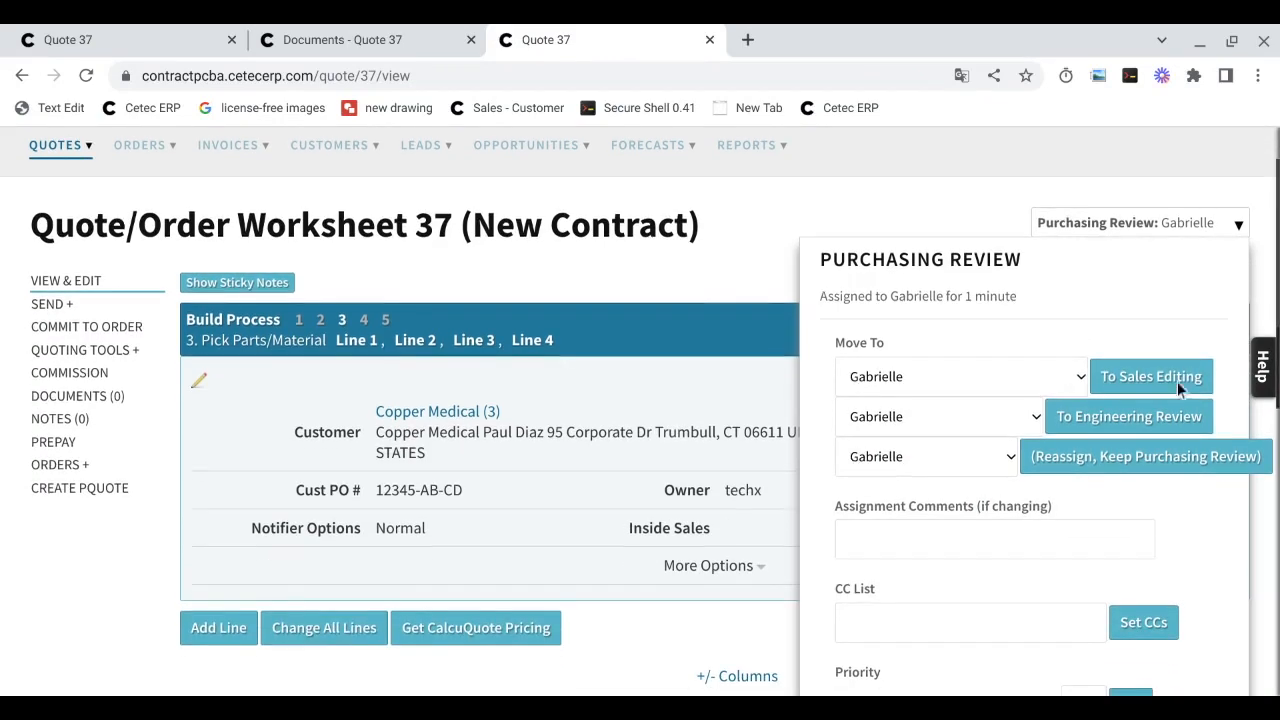
pyautogui.moveTo(1204, 377); pyautogui.dragTo(1104, 418)
pyautogui.moveTo(1213, 449); pyautogui.dragTo(1075, 457)
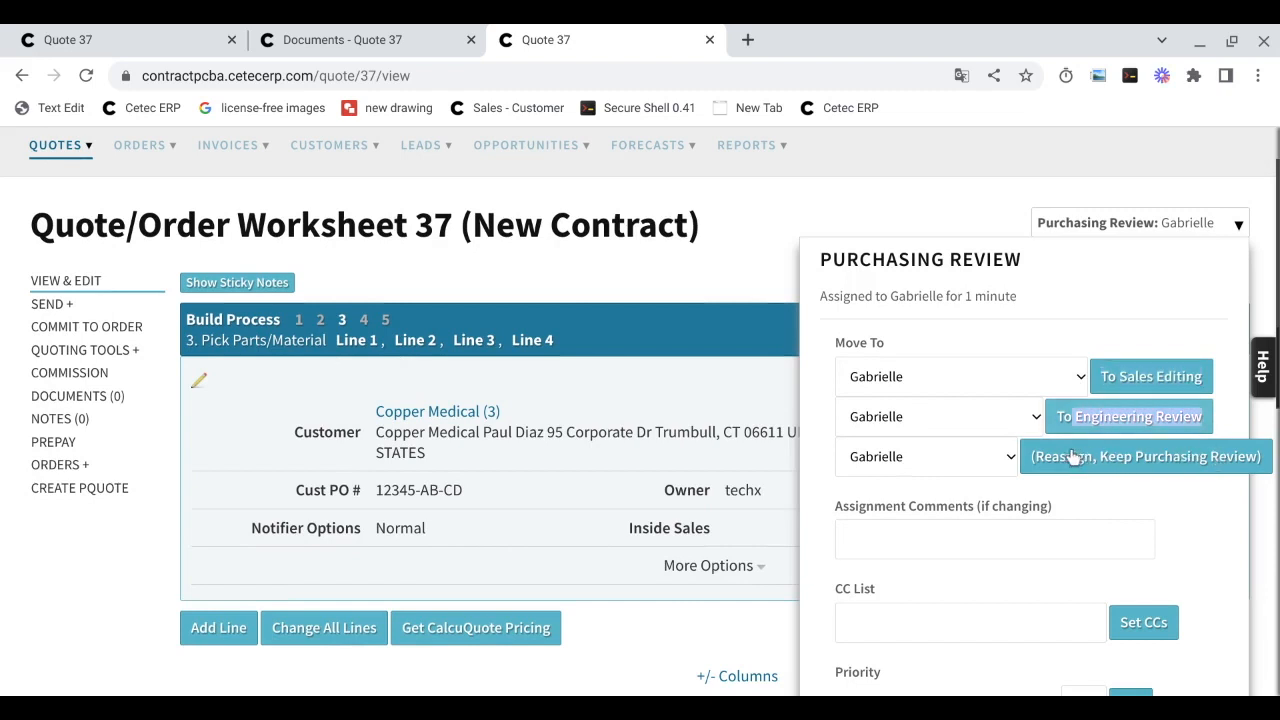
# Choose the engineering reviewer as assignee, move quote 37 to Engineering Review, and hide the sticky note.
pyautogui.click(953, 447)
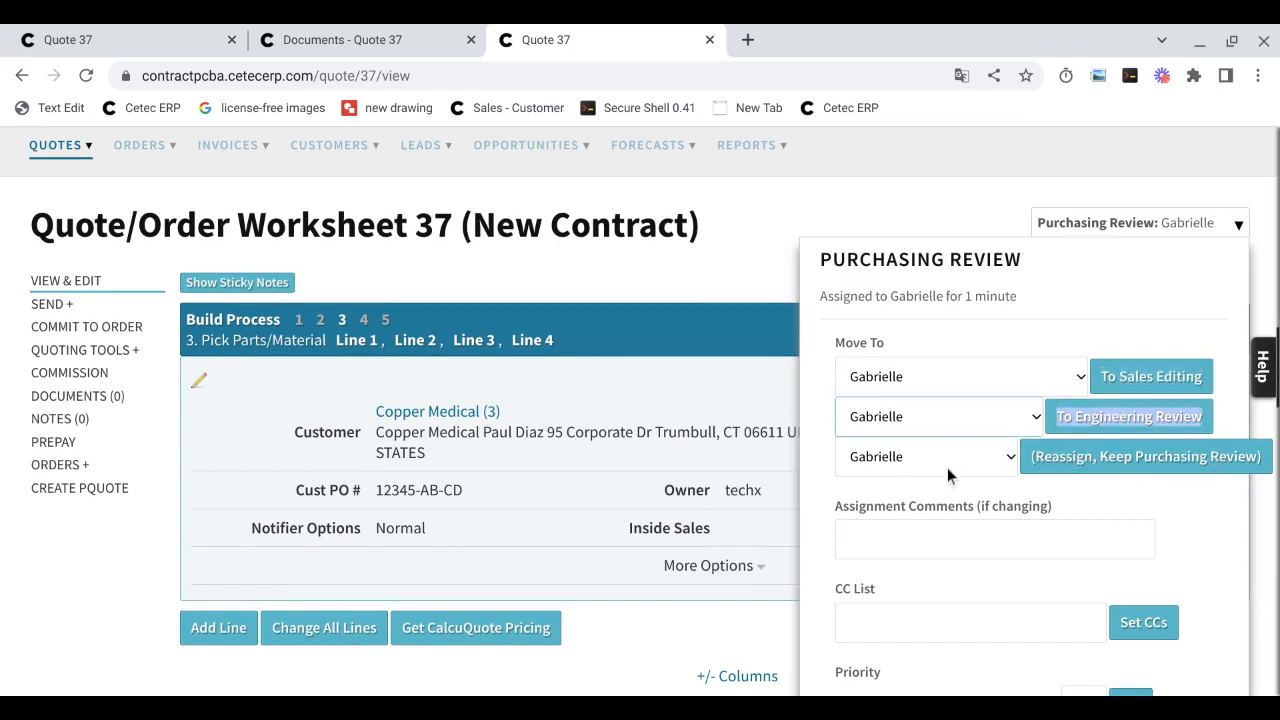
pyautogui.click(947, 468)
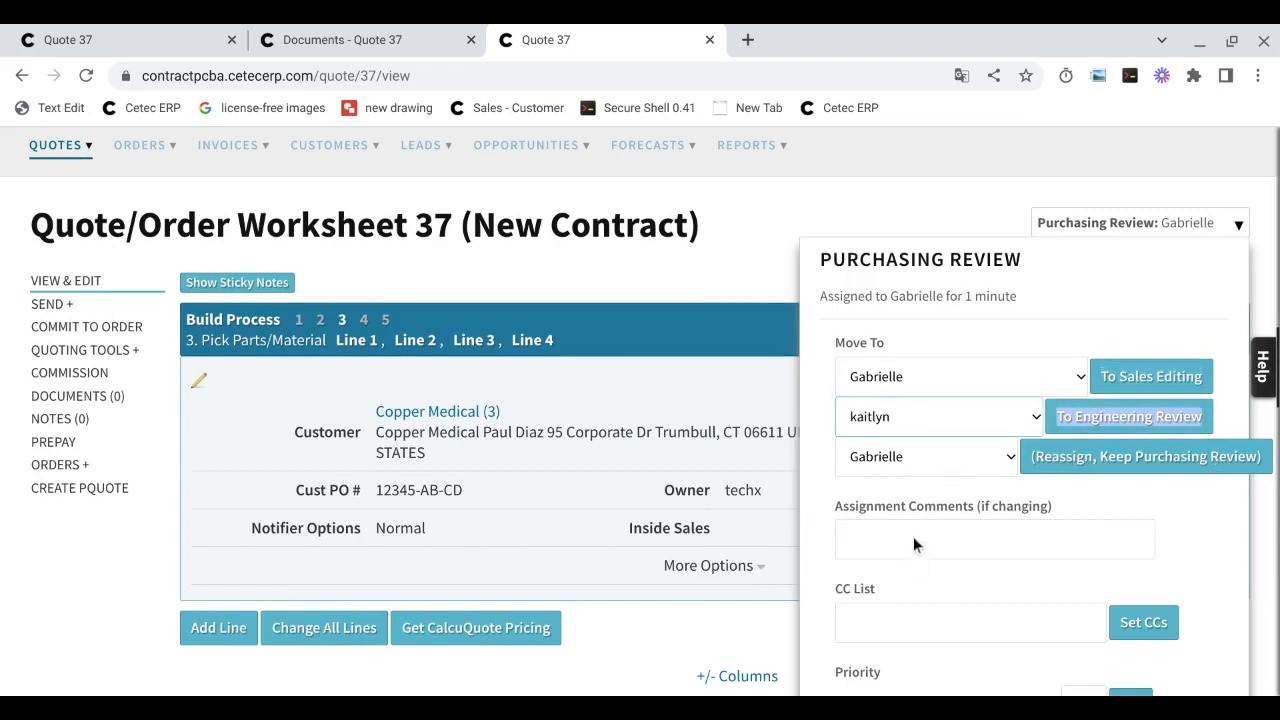
pyautogui.click(1236, 438)
pyautogui.click(1153, 452)
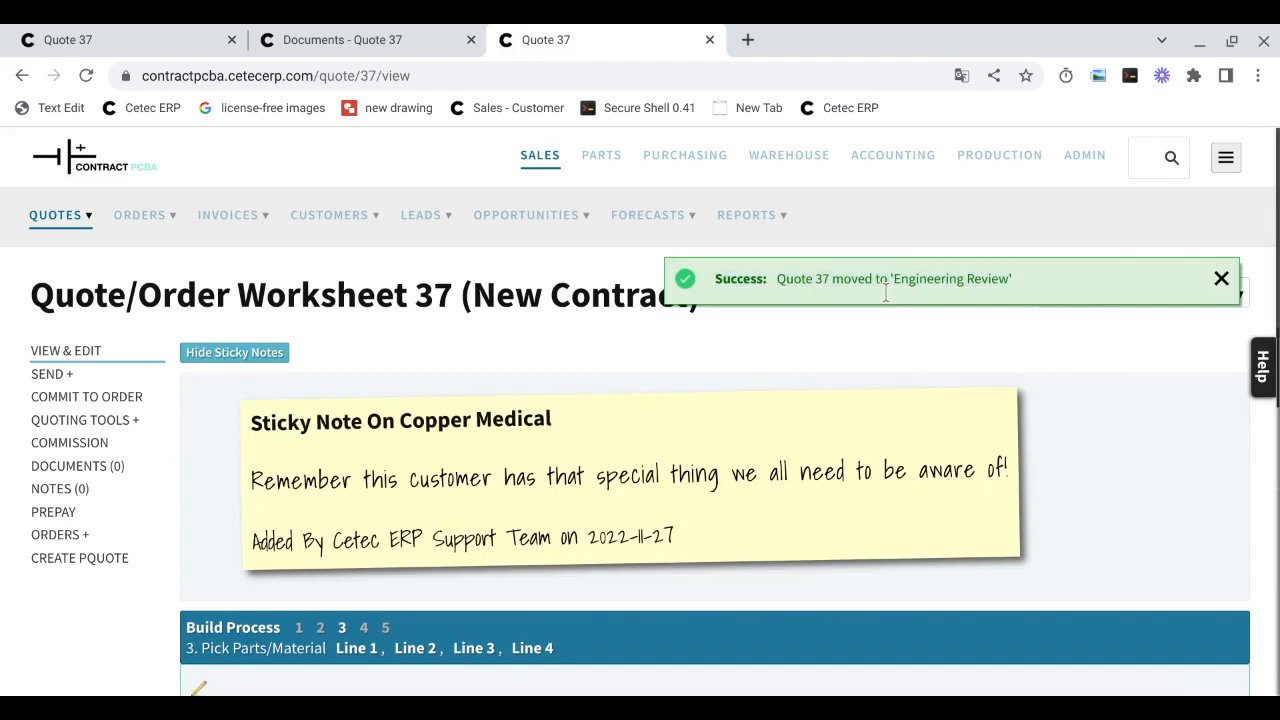
pyautogui.click(262, 380)
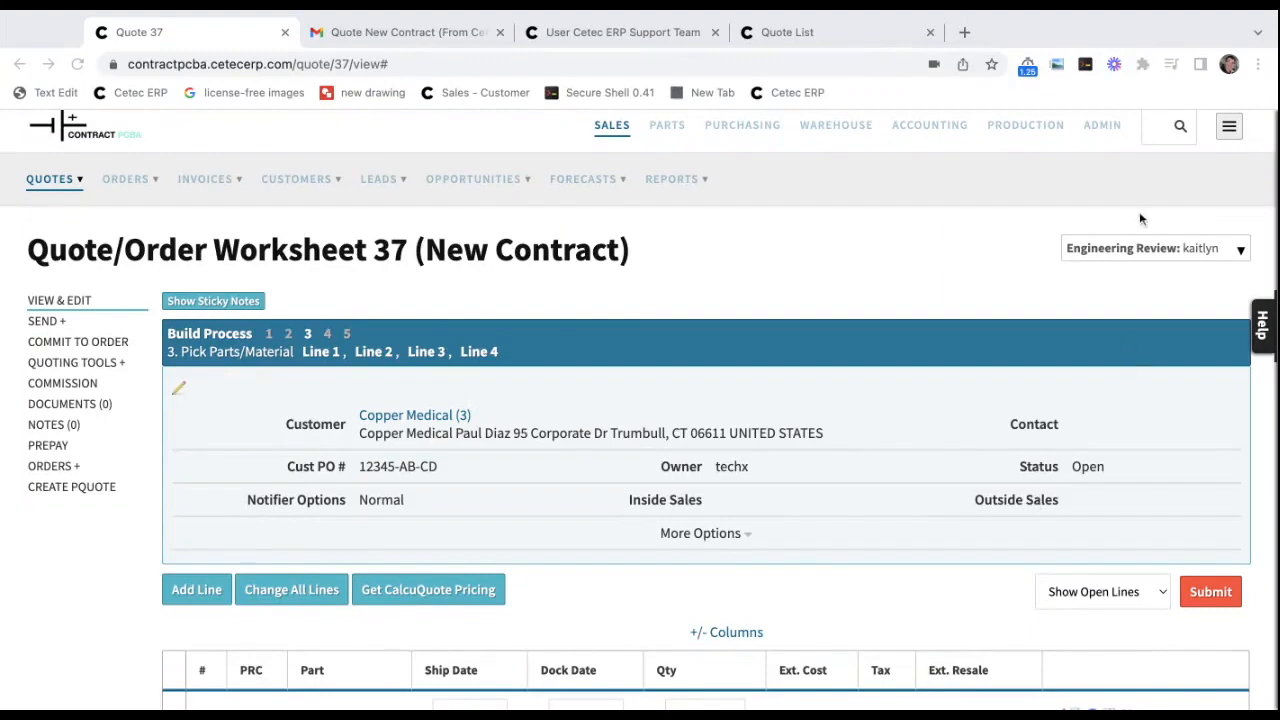
# Paste the Loom video link into the assignment comments and reassign quote 37 to the same reviewer, keeping Engineering Review.
pyautogui.click(1146, 248)
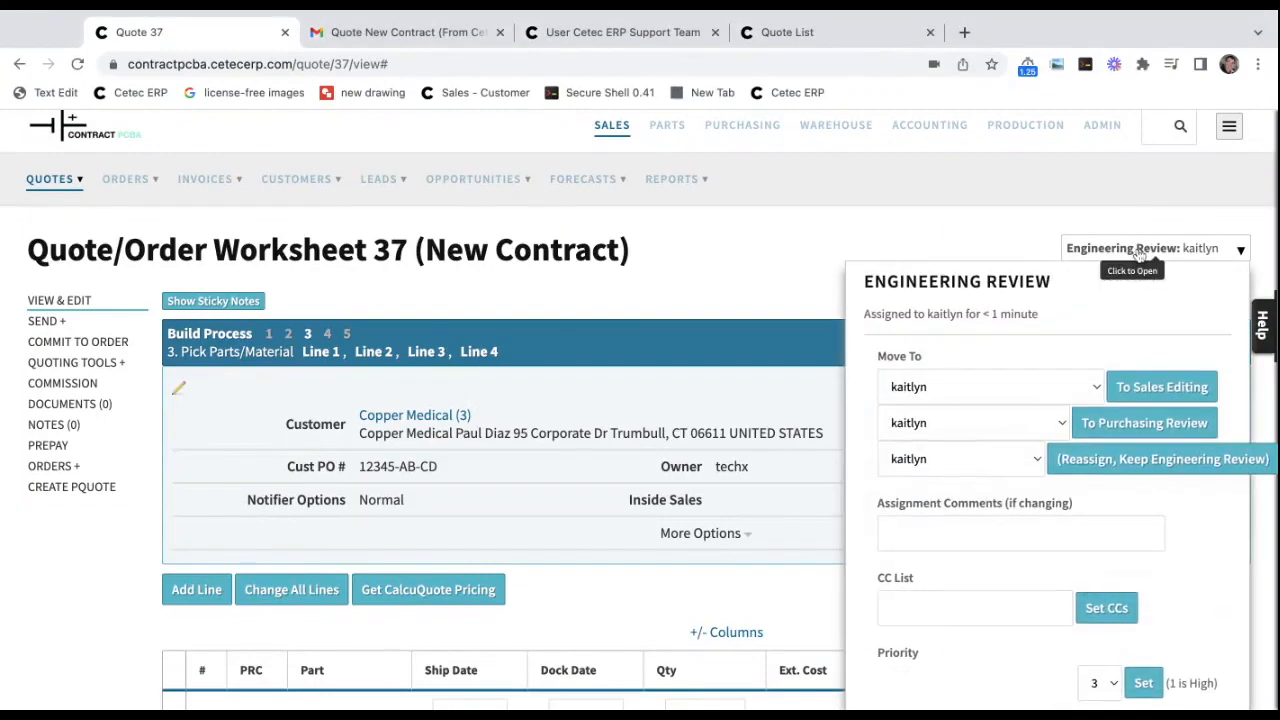
pyautogui.click(993, 528)
pyautogui.hotkey('ctrl', 'v')
pyautogui.click(965, 472)
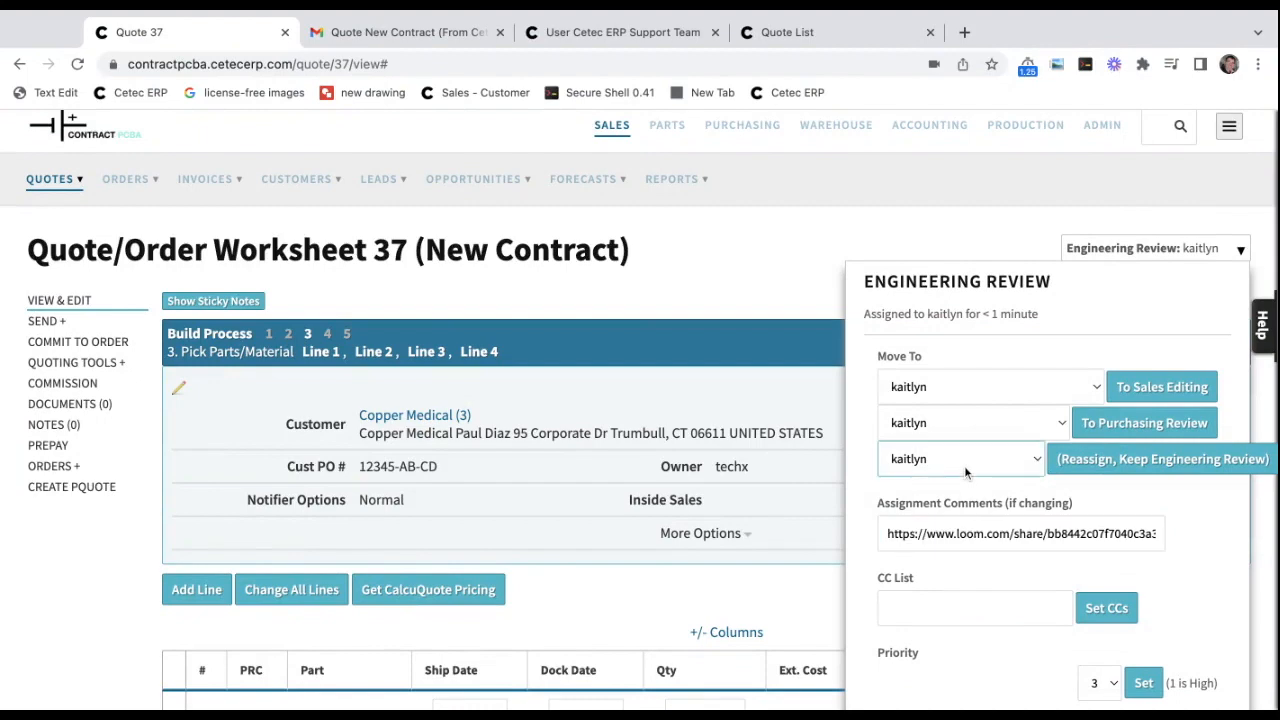
pyautogui.click(1081, 470)
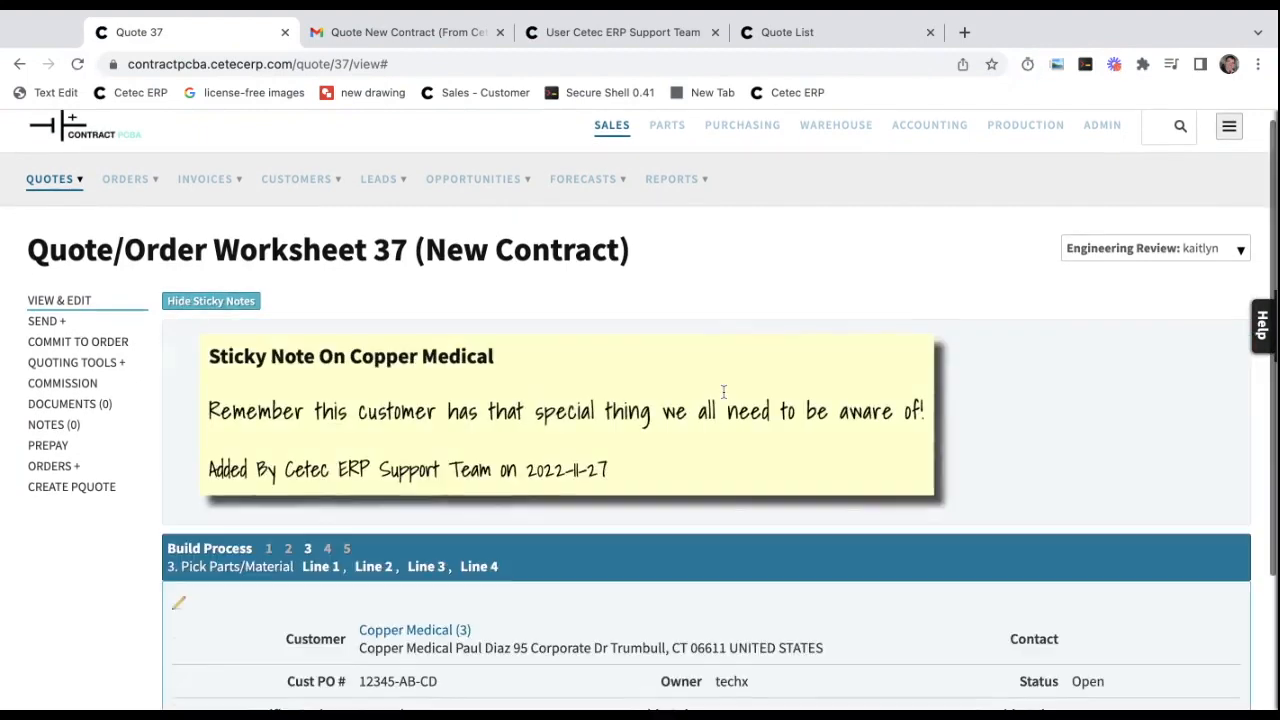
# Switch to Gmail and highlight the quote state heading, assignee and assignment note in the workflow notification email.
pyautogui.hotkey('ctrl', 'Tab')
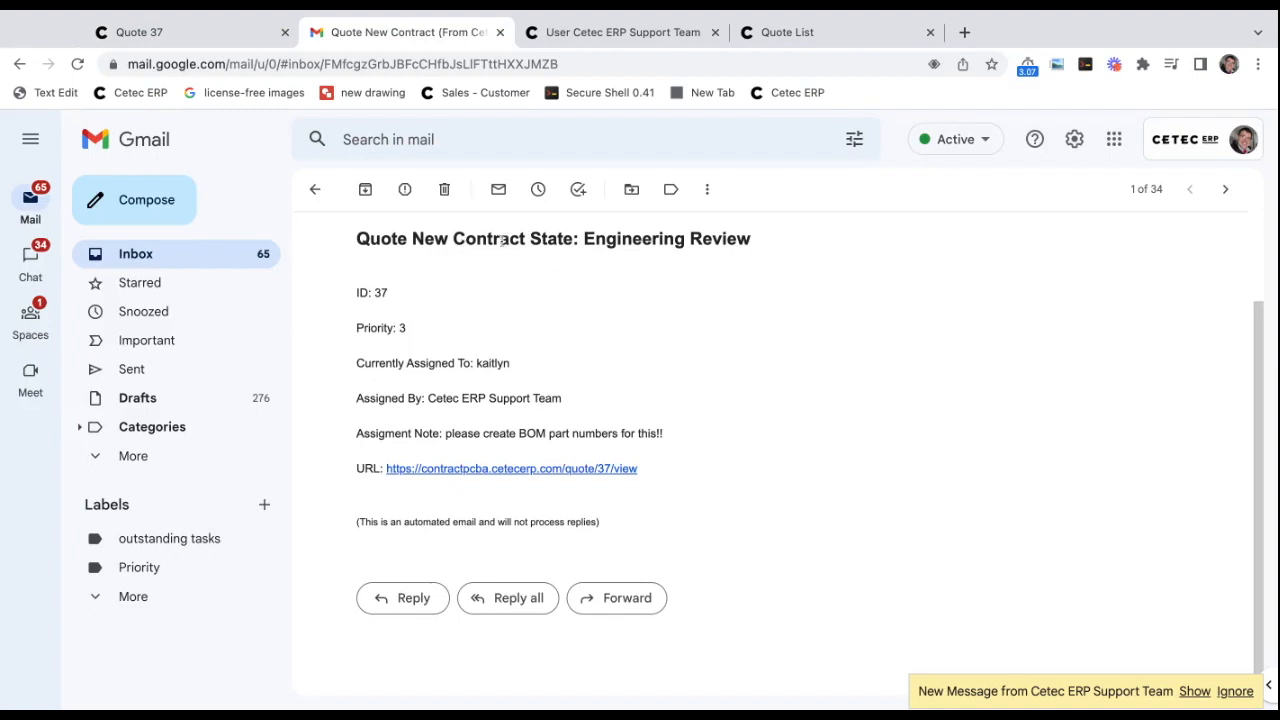
pyautogui.tripleClick(577, 242)
pyautogui.doubleClick(499, 366)
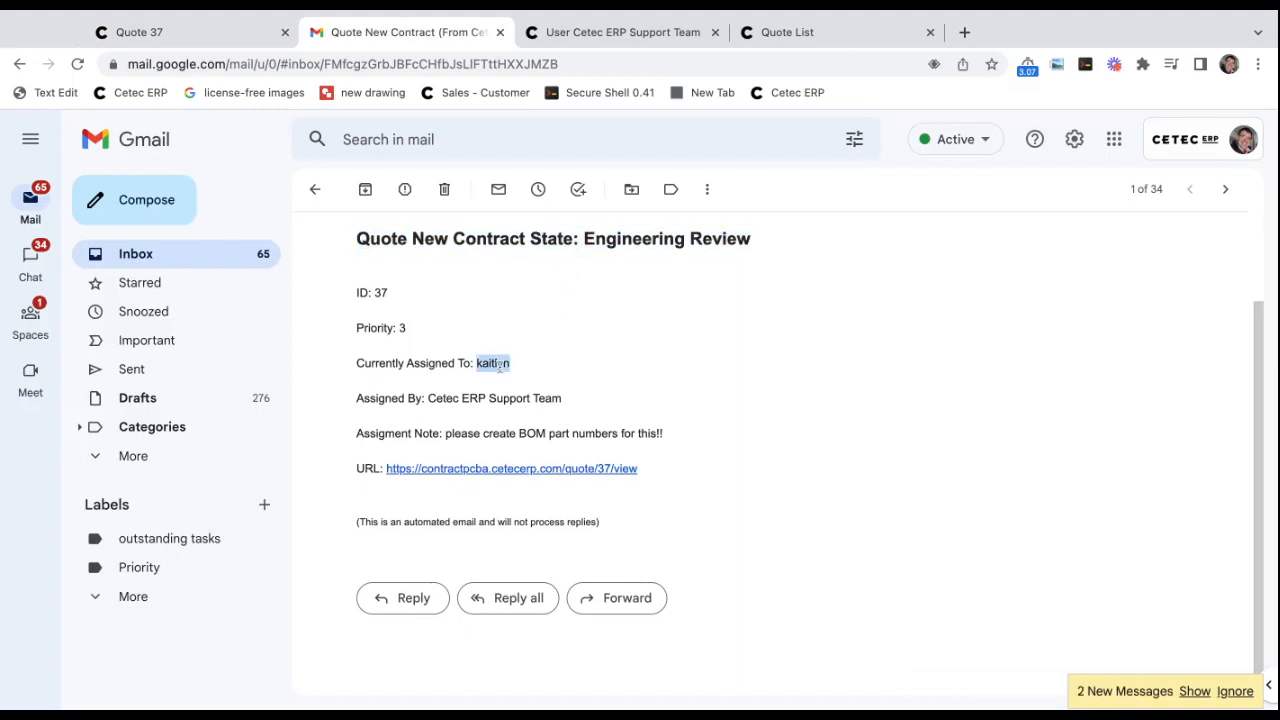
pyautogui.tripleClick(516, 436)
# View the reviewer's quote tasks in Cetec ERP's Tasks & Reminders page and highlight the New Contract task's workflow comment.
pyautogui.hotkey('ctrl', 'Tab')
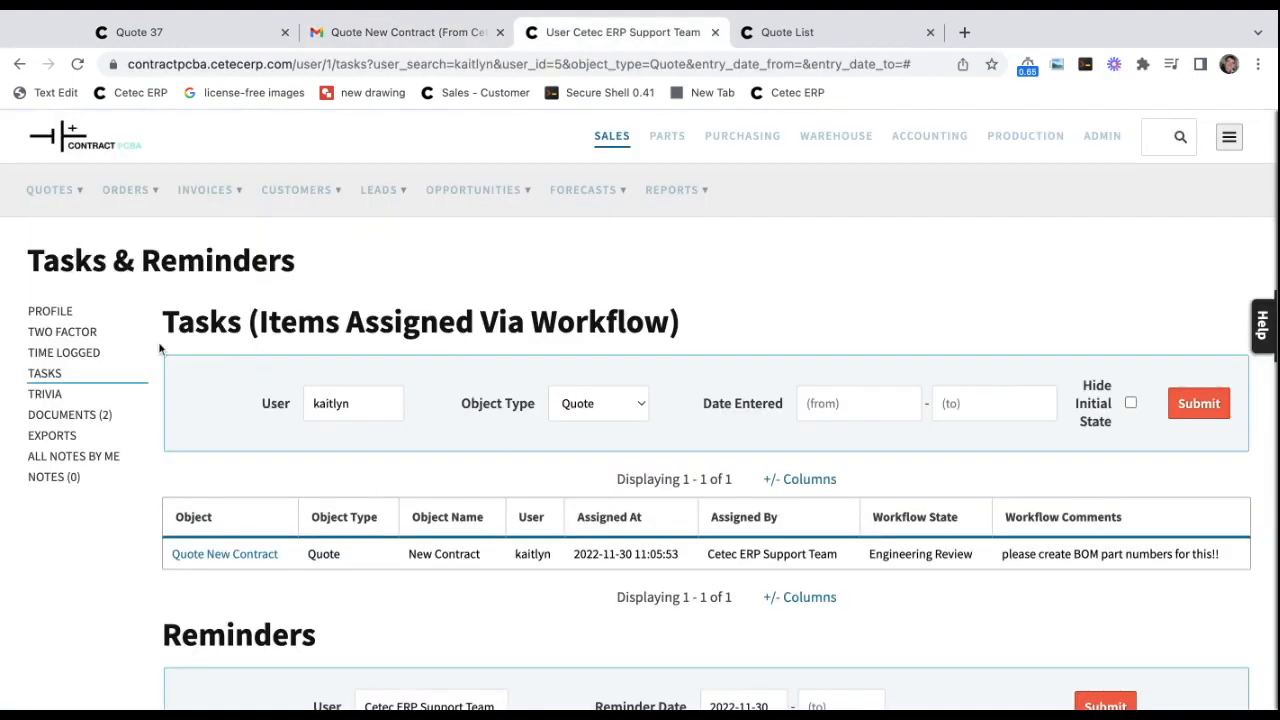
pyautogui.doubleClick(94, 374)
pyautogui.click(636, 231)
pyautogui.scroll(-1, 636, 231)
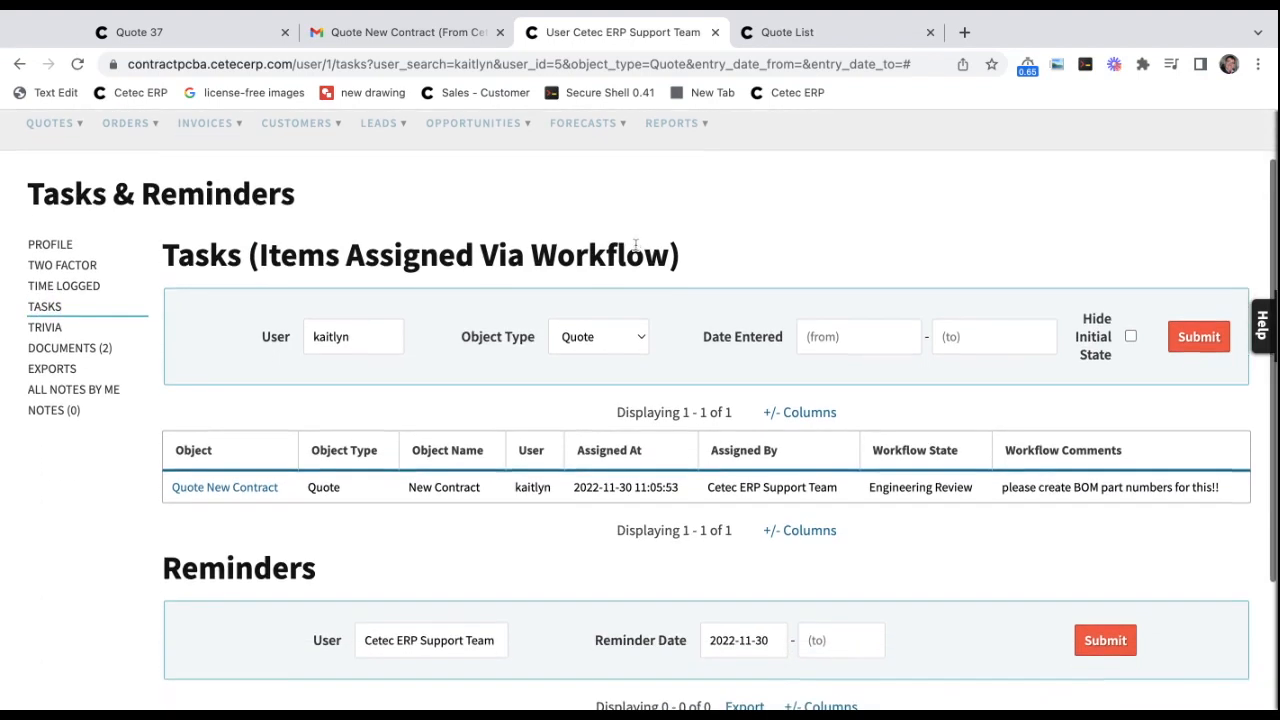
pyautogui.doubleClick(520, 487)
pyautogui.tripleClick(1042, 487)
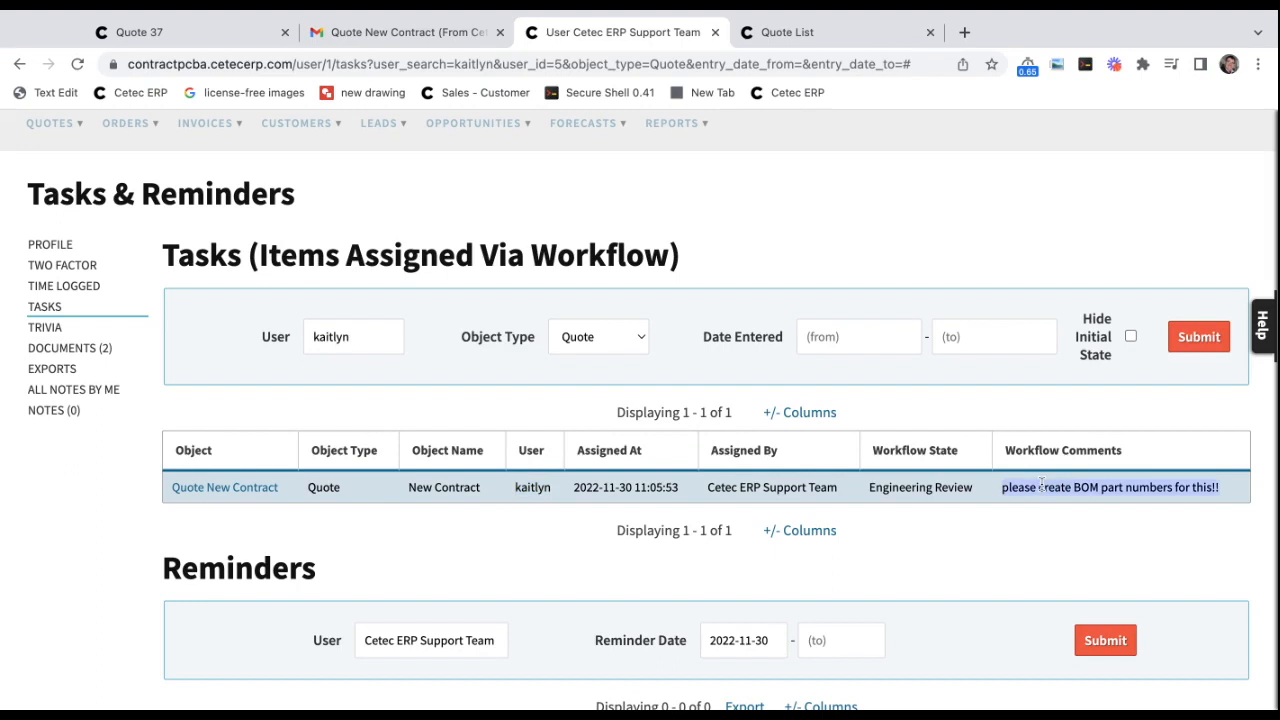
pyautogui.click(1042, 487)
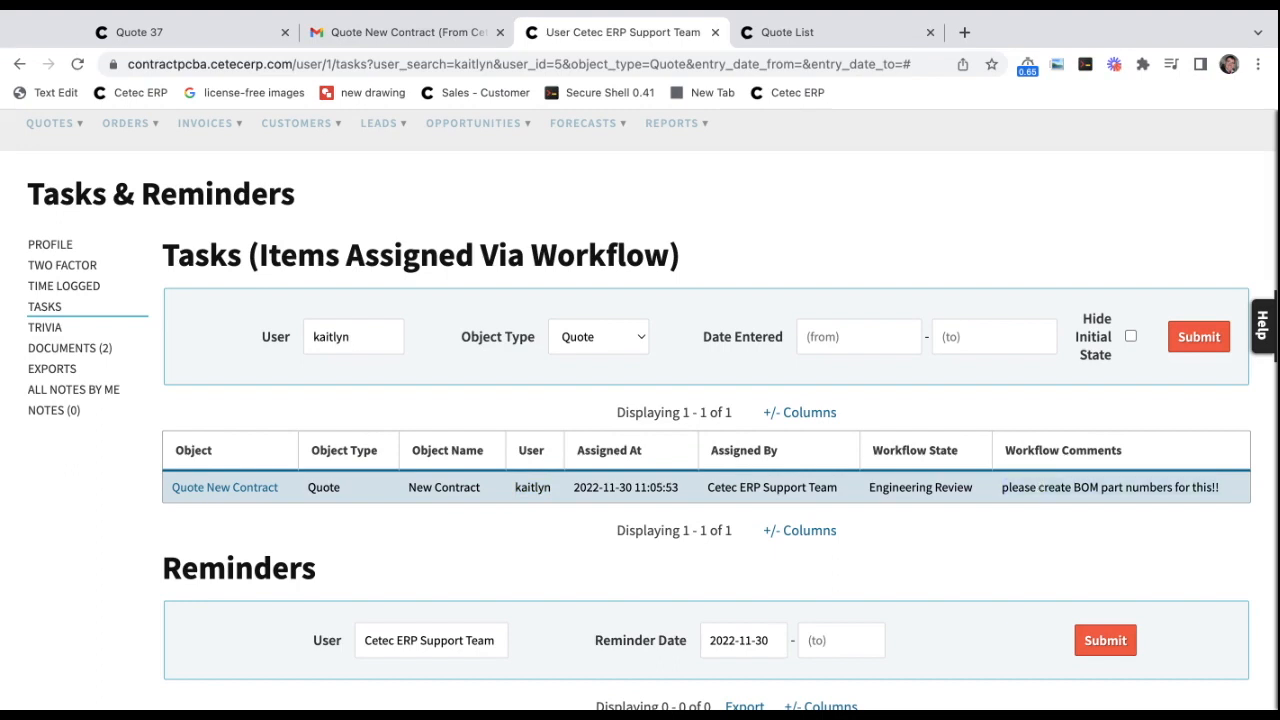
# View quote 37 in the Quote List and highlight its stage, assignee and time in stage.
pyautogui.hotkey('ctrl', 'Tab')
pyautogui.scroll(2, 908, 437)
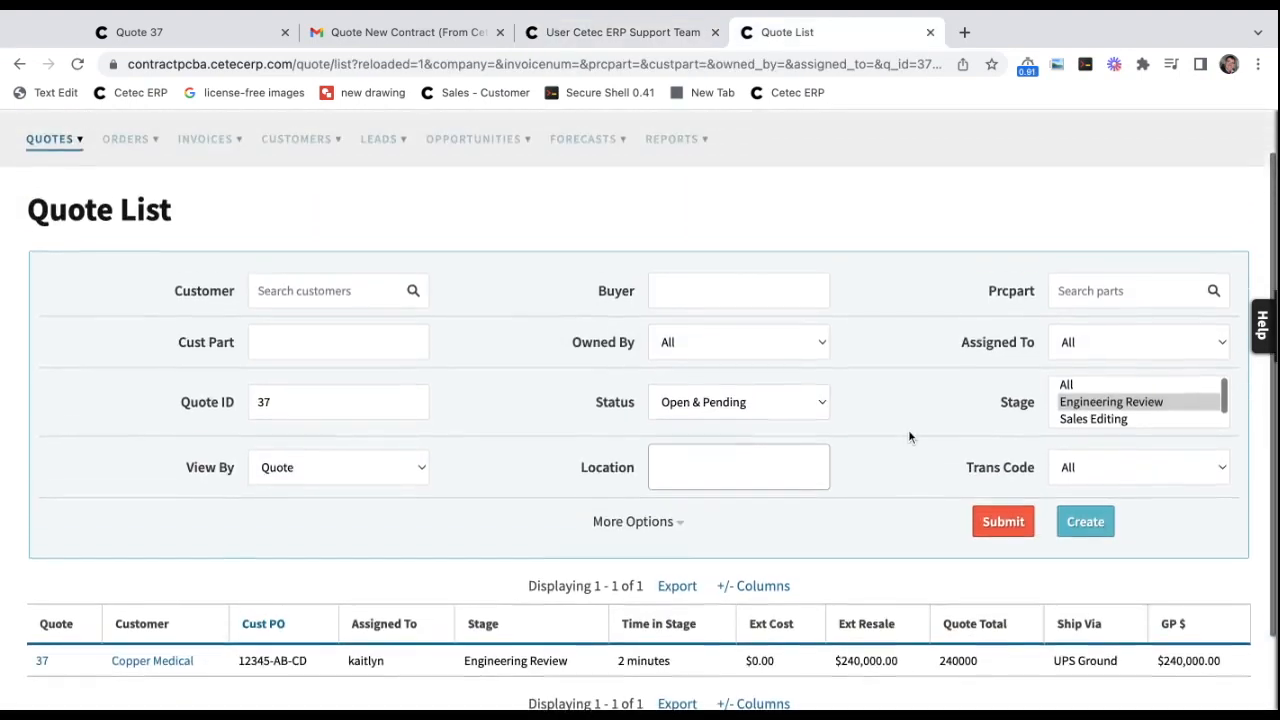
pyautogui.scroll(-1, 908, 437)
pyautogui.scroll(-1, 908, 429)
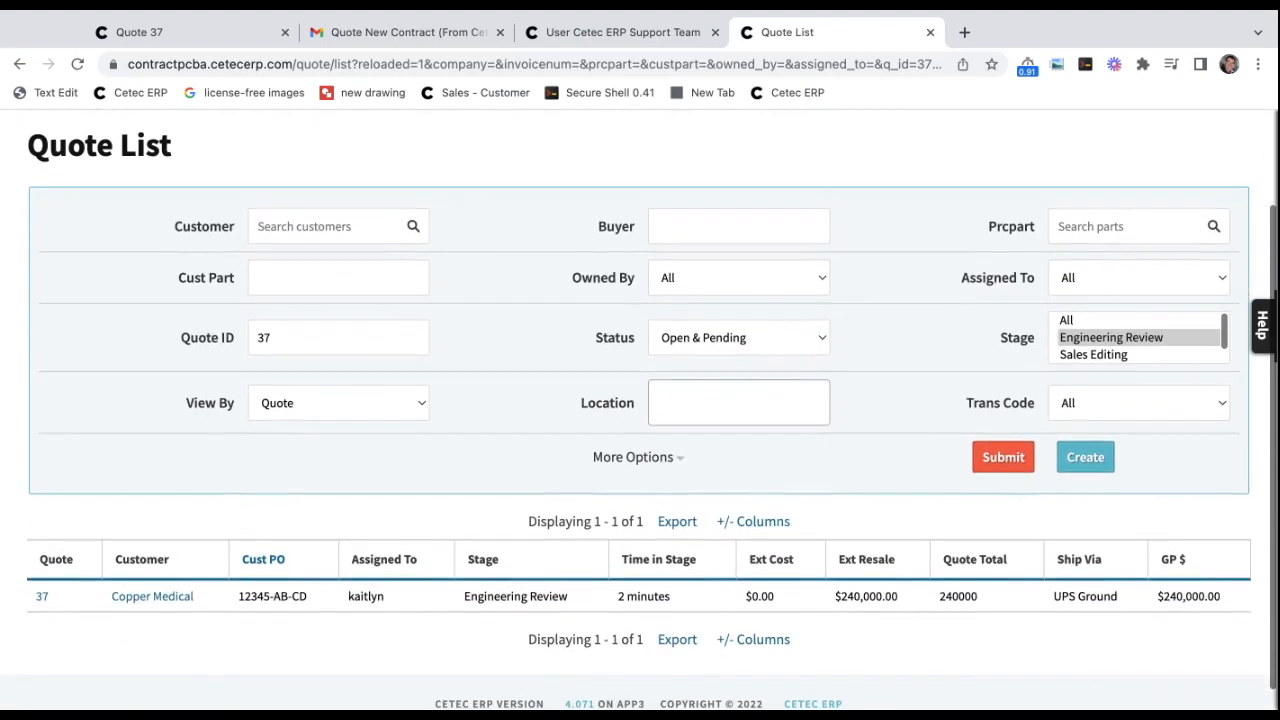
pyautogui.tripleClick(537, 594)
pyautogui.click(537, 594)
pyautogui.doubleClick(354, 596)
pyautogui.click(369, 597)
pyautogui.doubleClick(650, 596)
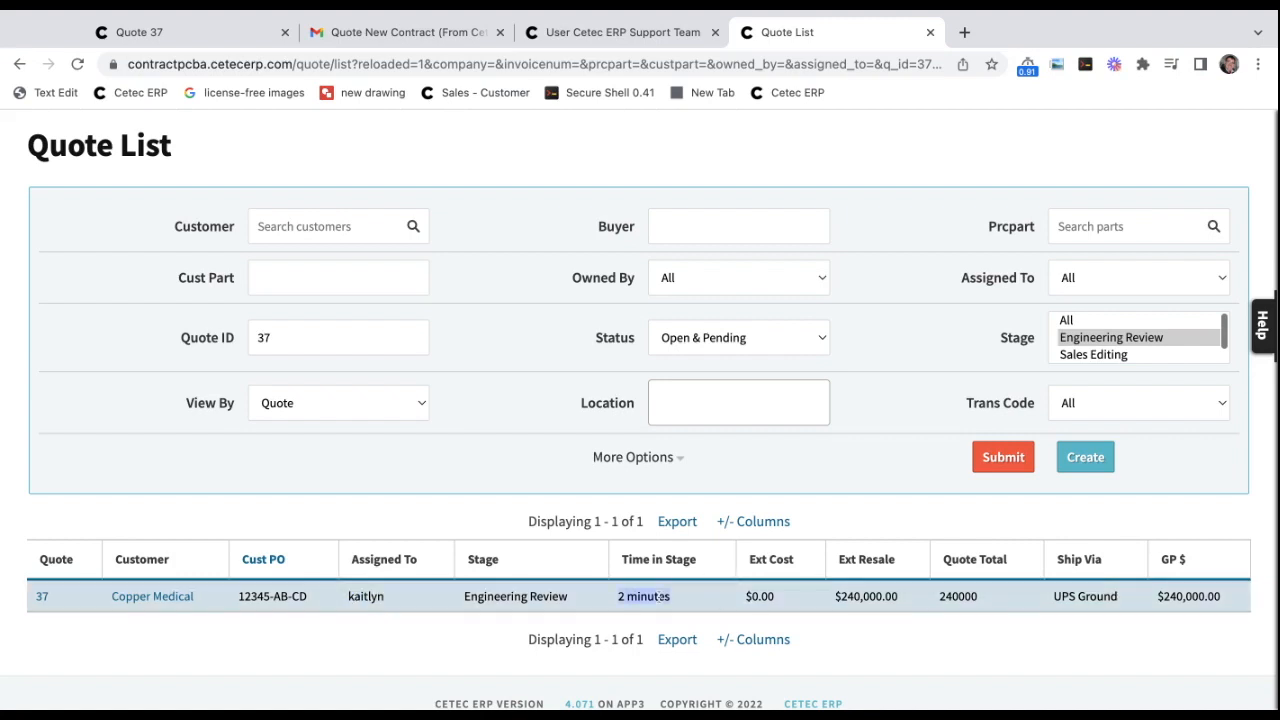
pyautogui.click(665, 596)
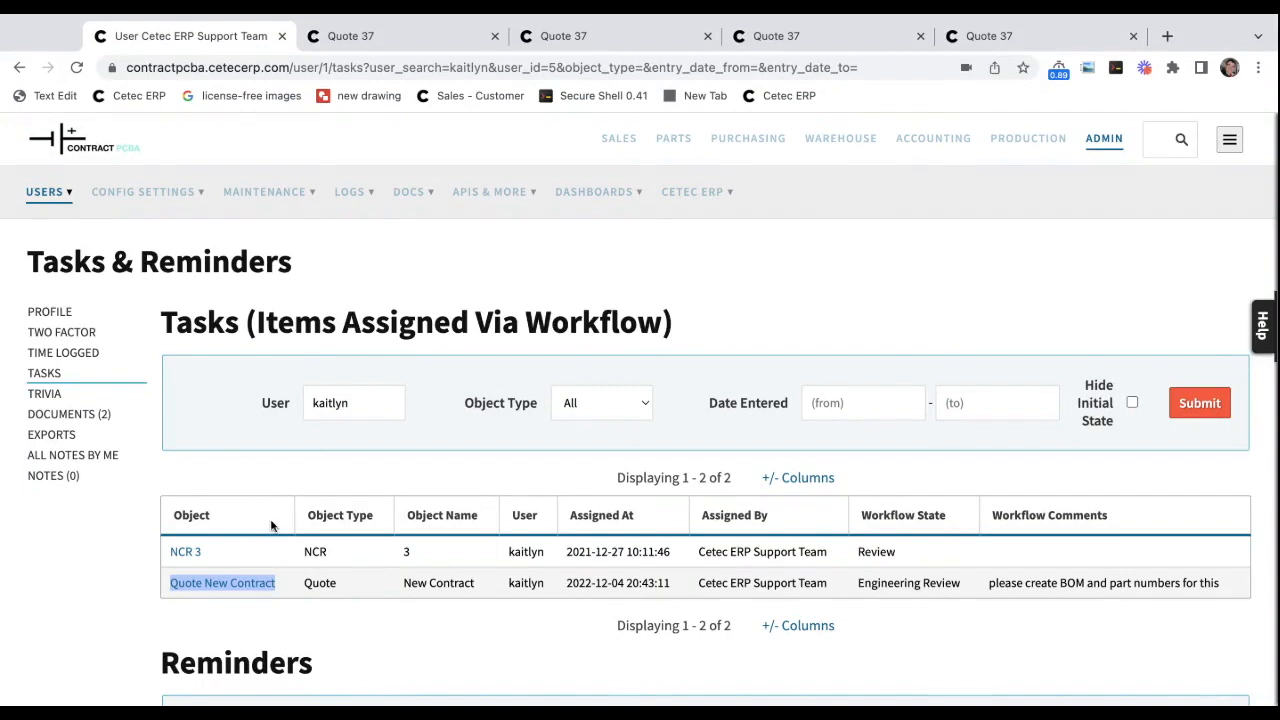
# Open the New Contract quote from the reviewer's tasks, then view its lines and its BOM worksheet.
pyautogui.click(246, 589)
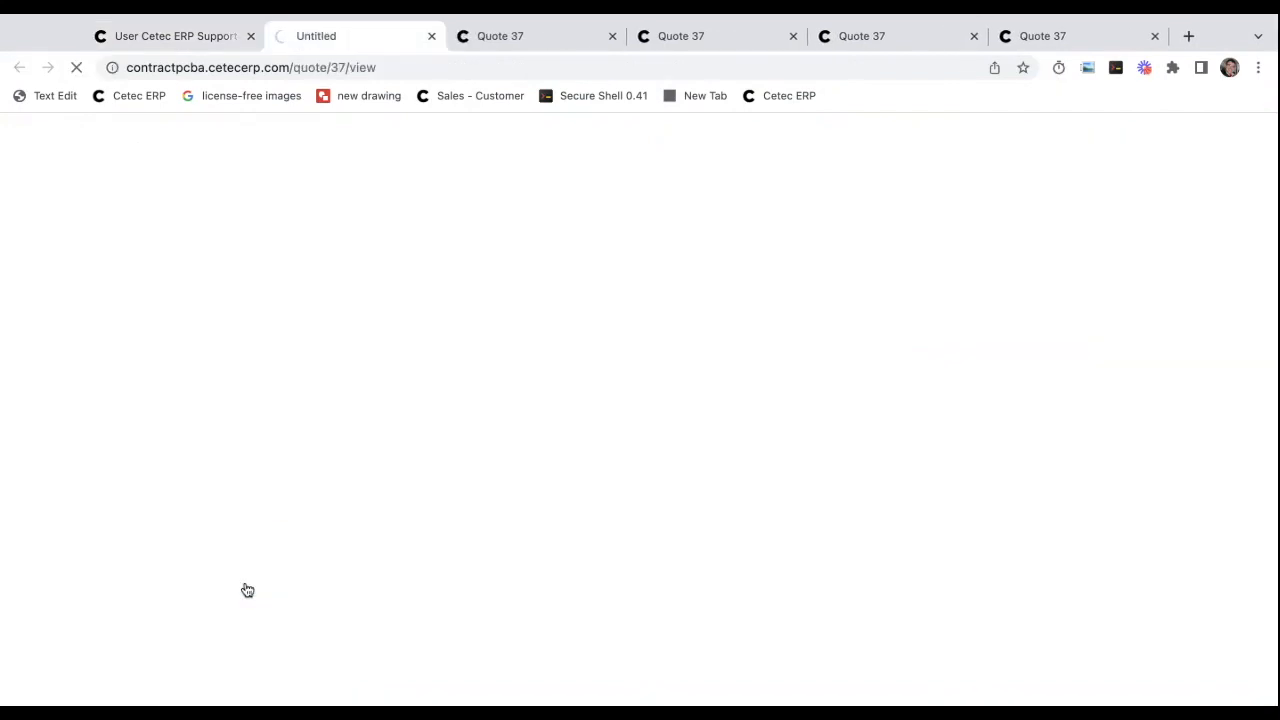
pyautogui.scroll(-4, 792, 376)
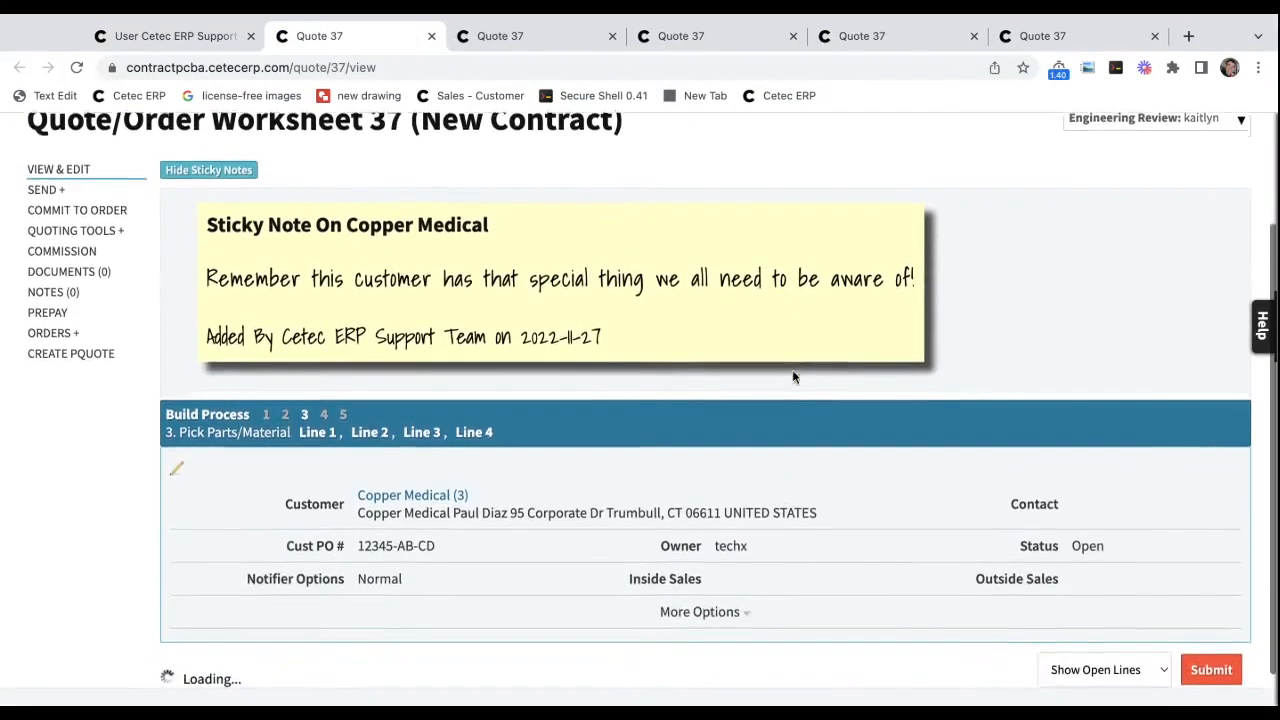
pyautogui.scroll(-1, 792, 369)
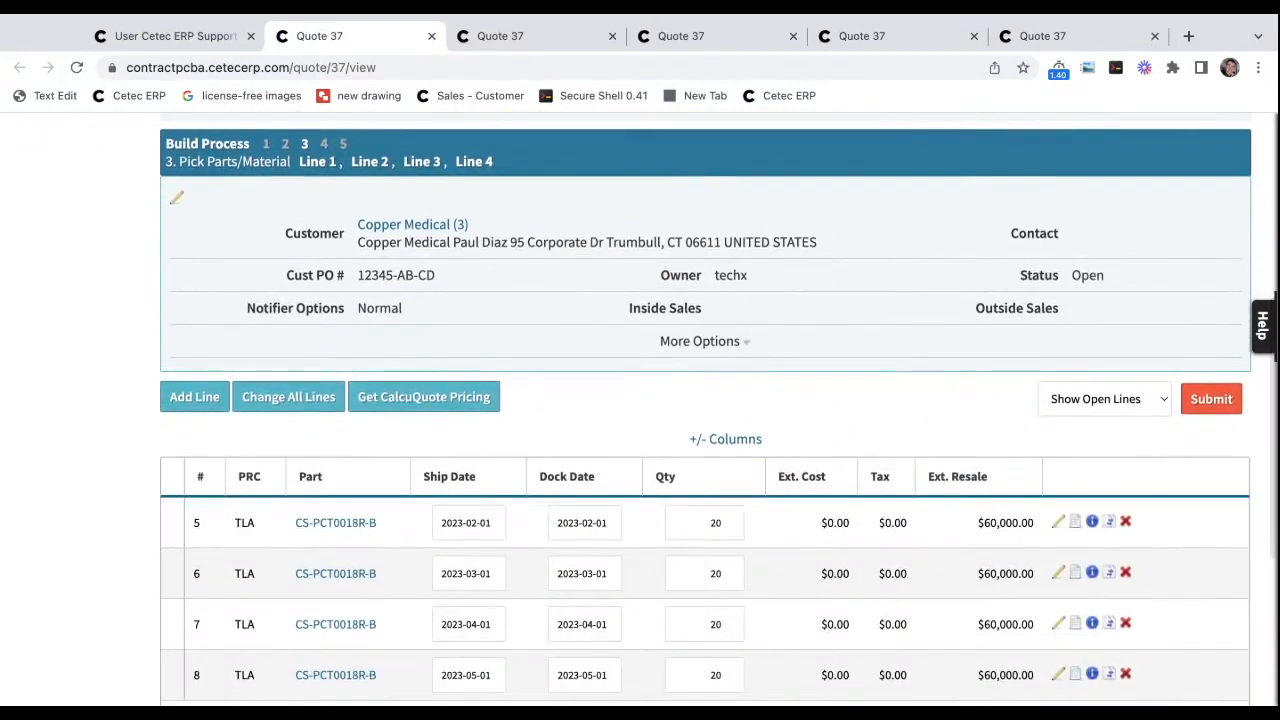
pyautogui.hotkey('ctrl', 'Tab')
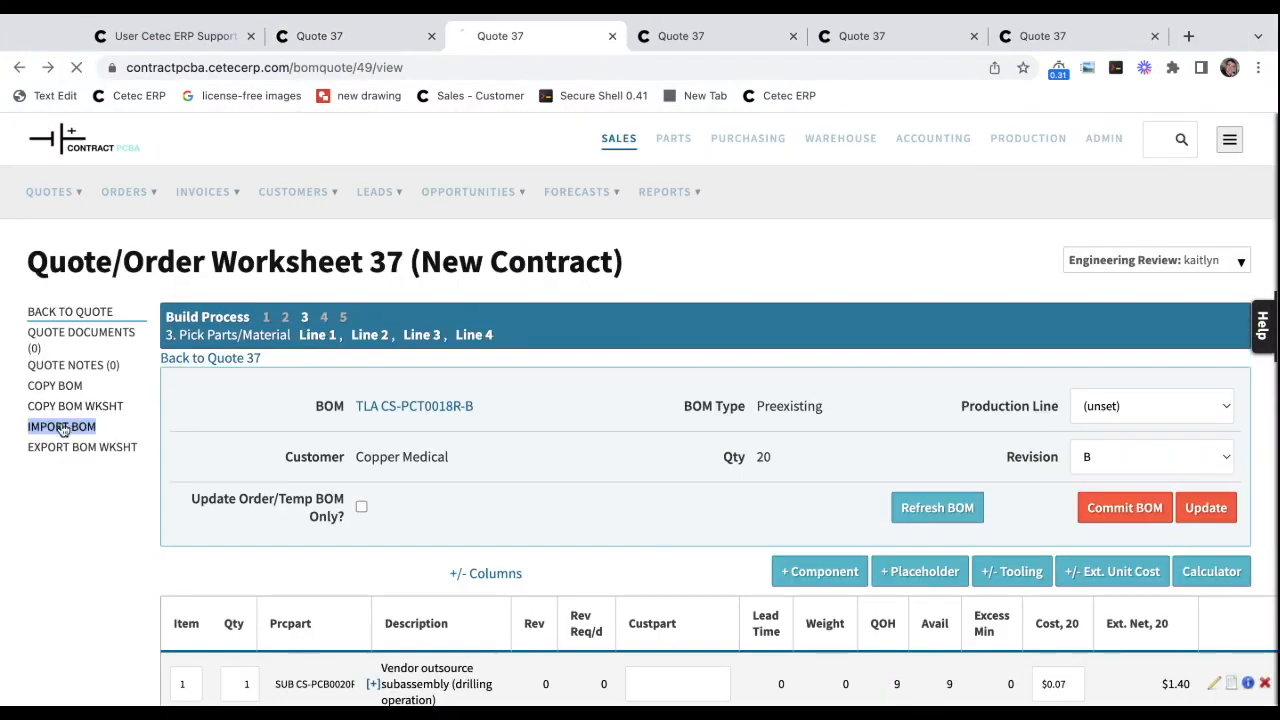
# Open the labor operations from the BOM worksheet's labor total to review the build process, and open the tooling total for editing.
pyautogui.hotkey('ctrl', 'Tab')
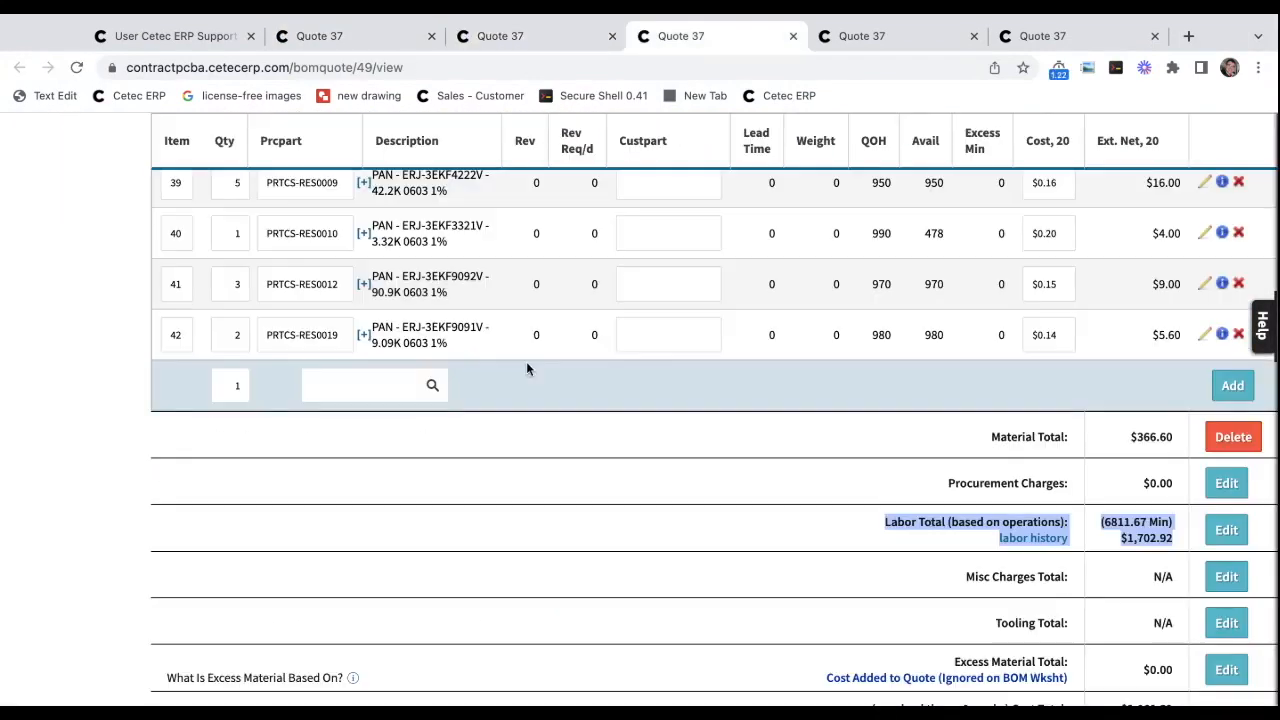
pyautogui.click(1226, 531)
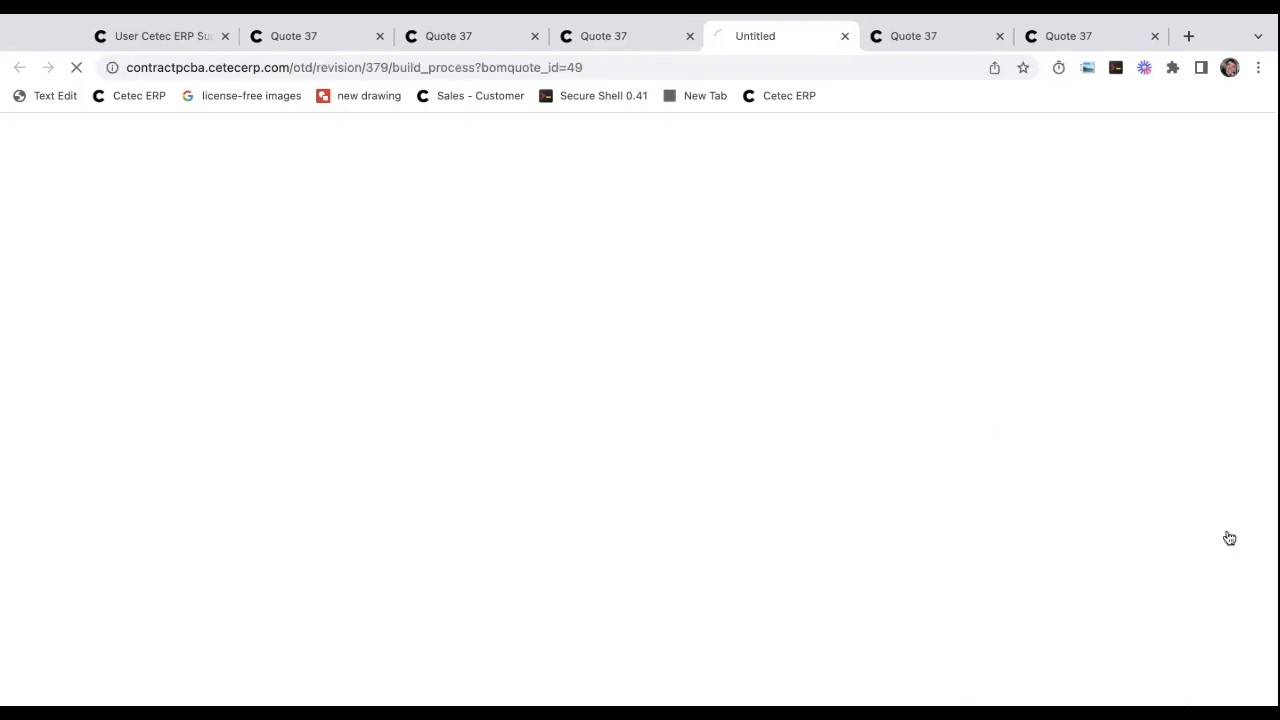
pyautogui.scroll(-1, 589, 357)
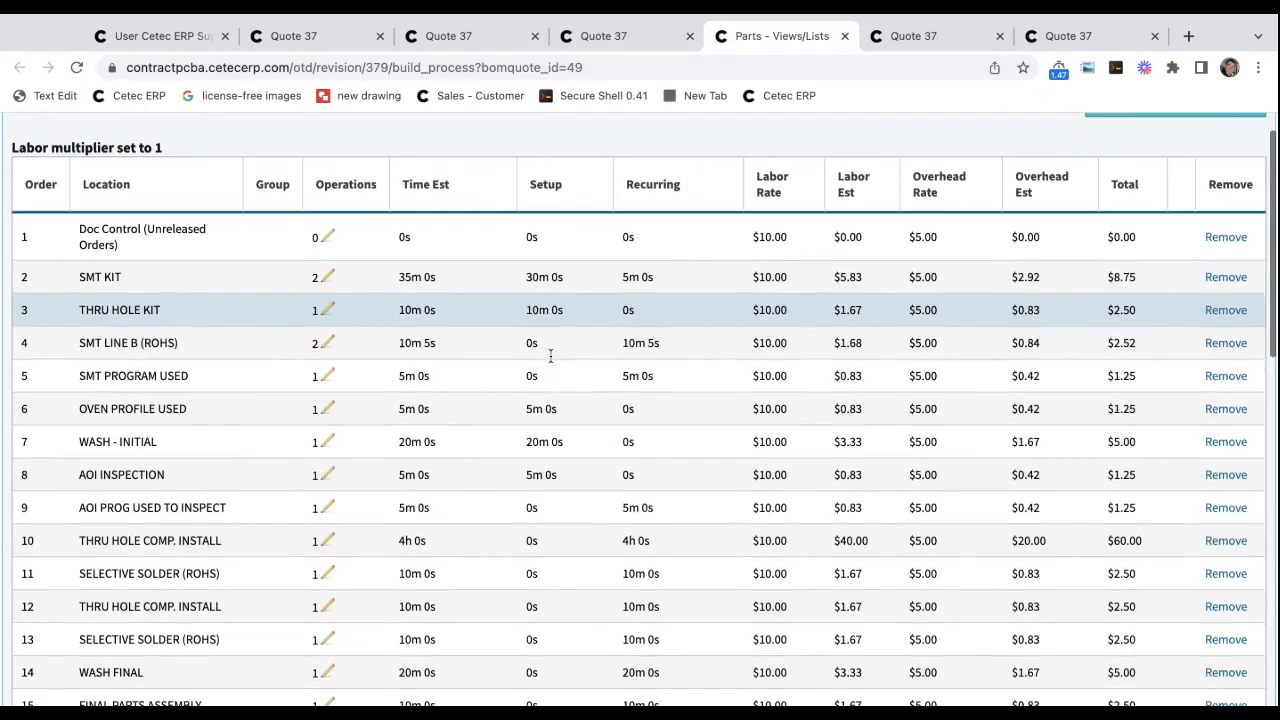
pyautogui.scroll(-1, 528, 417)
pyautogui.hotkey('ctrl', 'Tab')
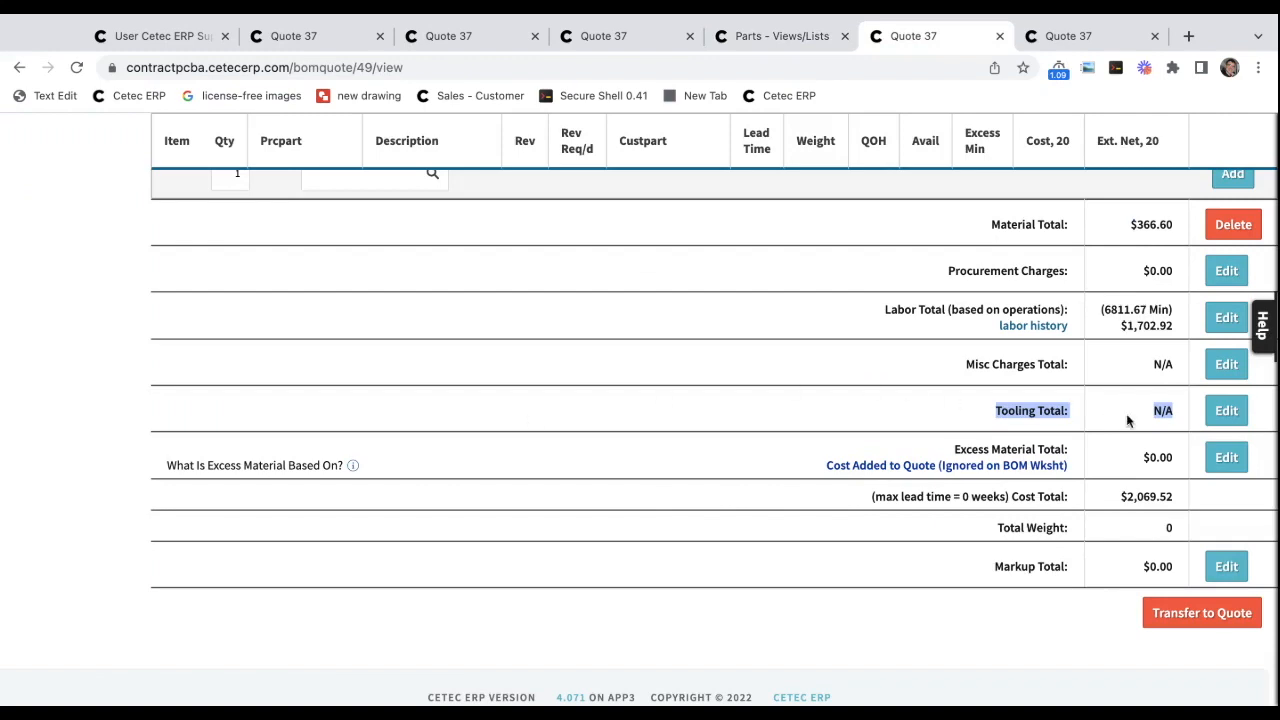
pyautogui.click(1227, 413)
# Open quote 37's documents from the BOM worksheet and highlight pcba drawing example.jpg under part TLA CS-PCT0018R-B.
pyautogui.hotkey('ctrl', 'Tab')
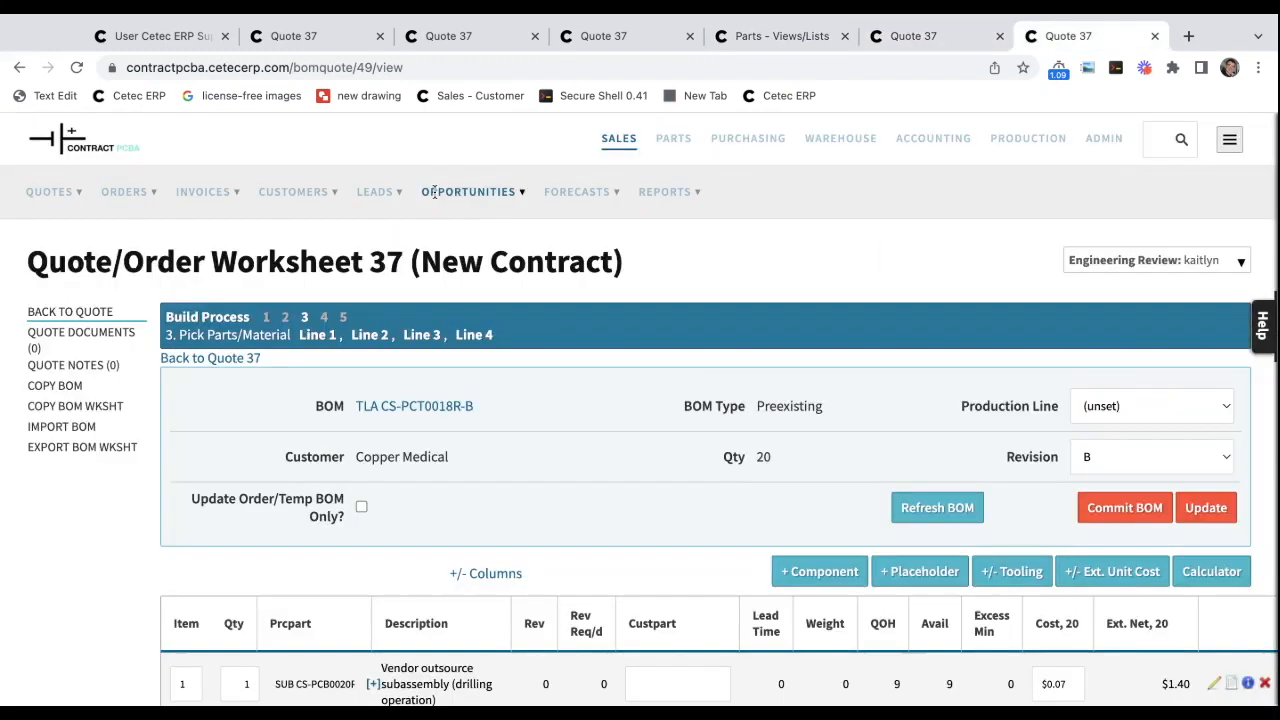
pyautogui.click(80, 335)
pyautogui.scroll(-5, 332, 341)
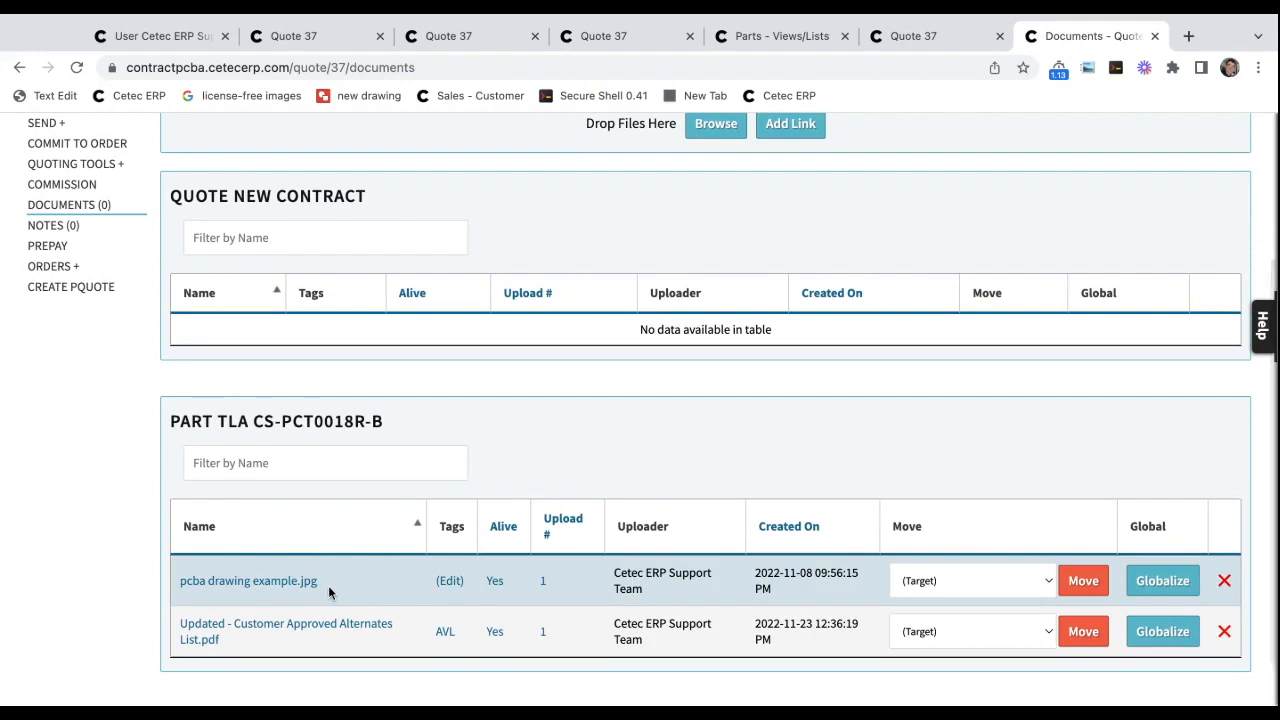
pyautogui.tripleClick(328, 591)
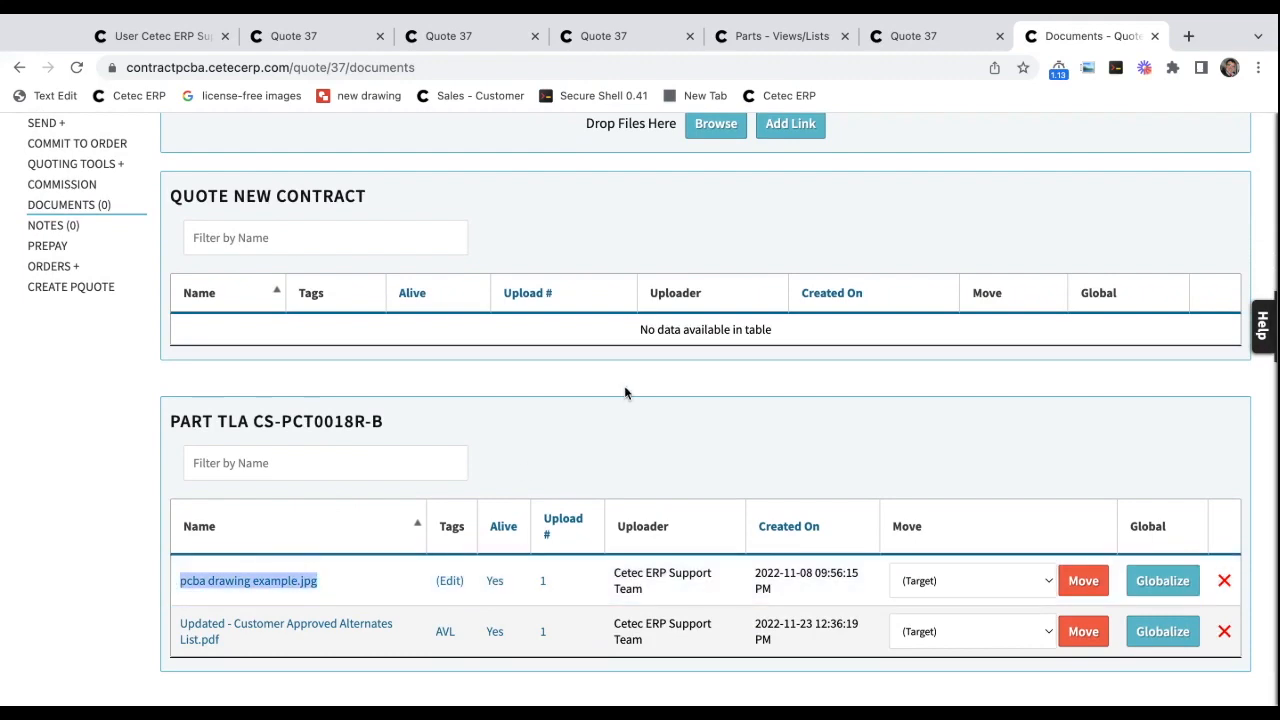
pyautogui.scroll(5, 624, 385)
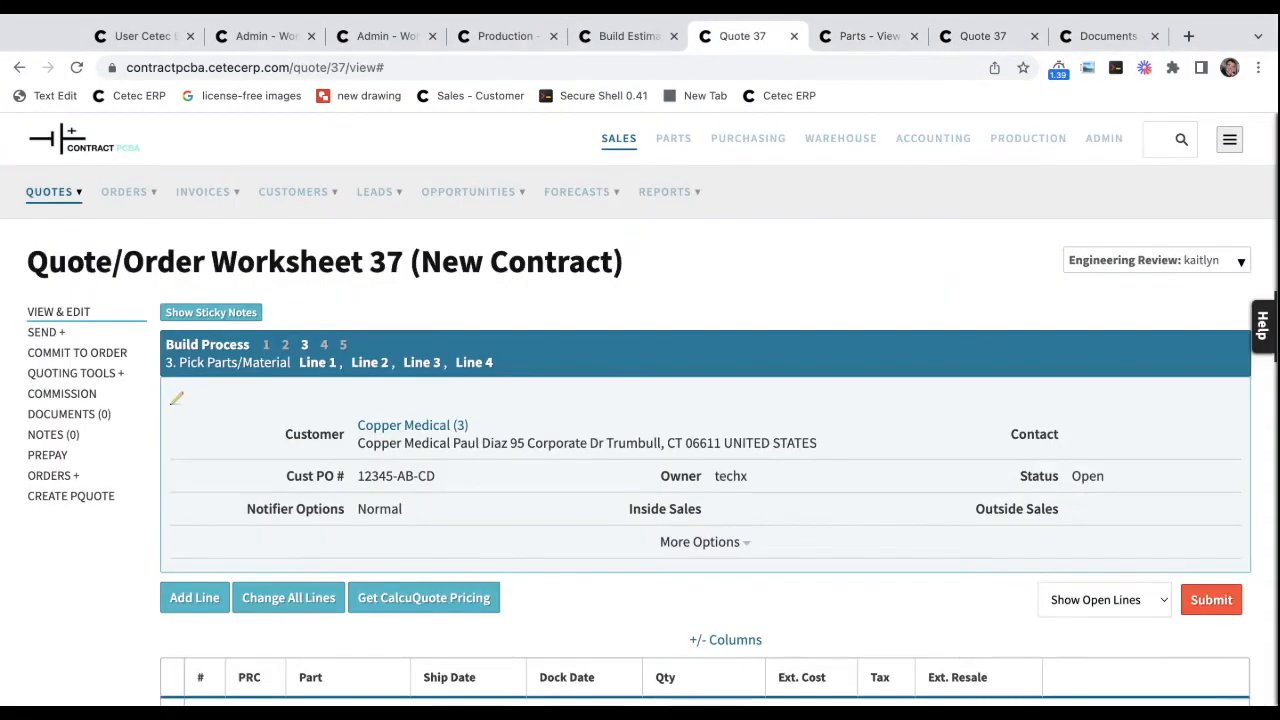
# Move quote 37 to Purchasing Review with the assignment comment "please check material pricing and lead times", keeping the selected assignee.
pyautogui.click(1165, 258)
pyautogui.click(1024, 531)
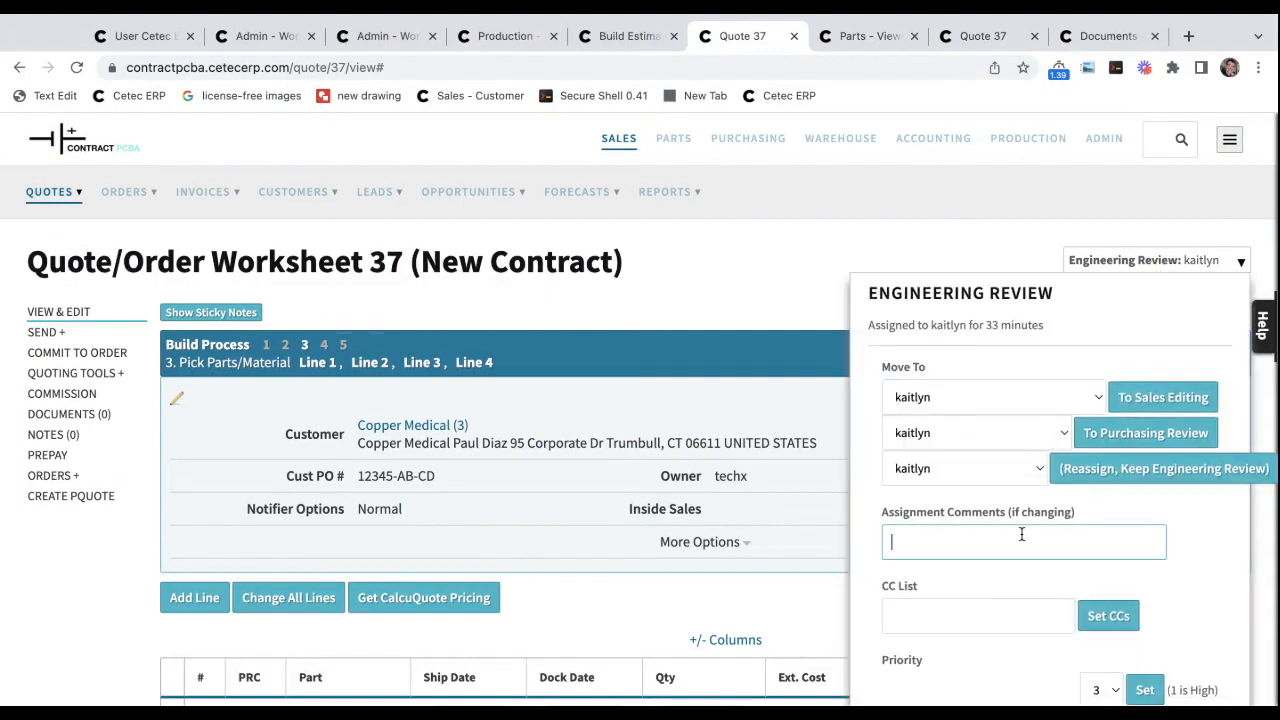
pyautogui.write('please check material pricing and lead times')
pyautogui.click(997, 437)
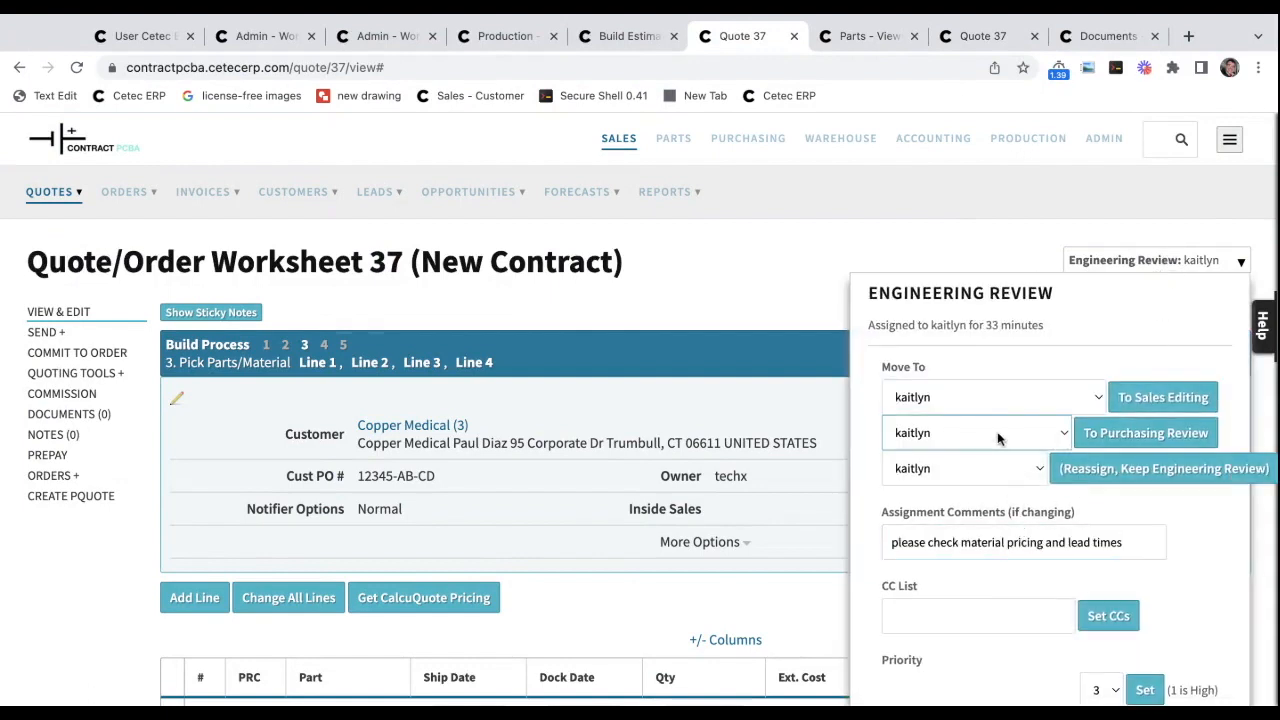
pyautogui.click(1110, 433)
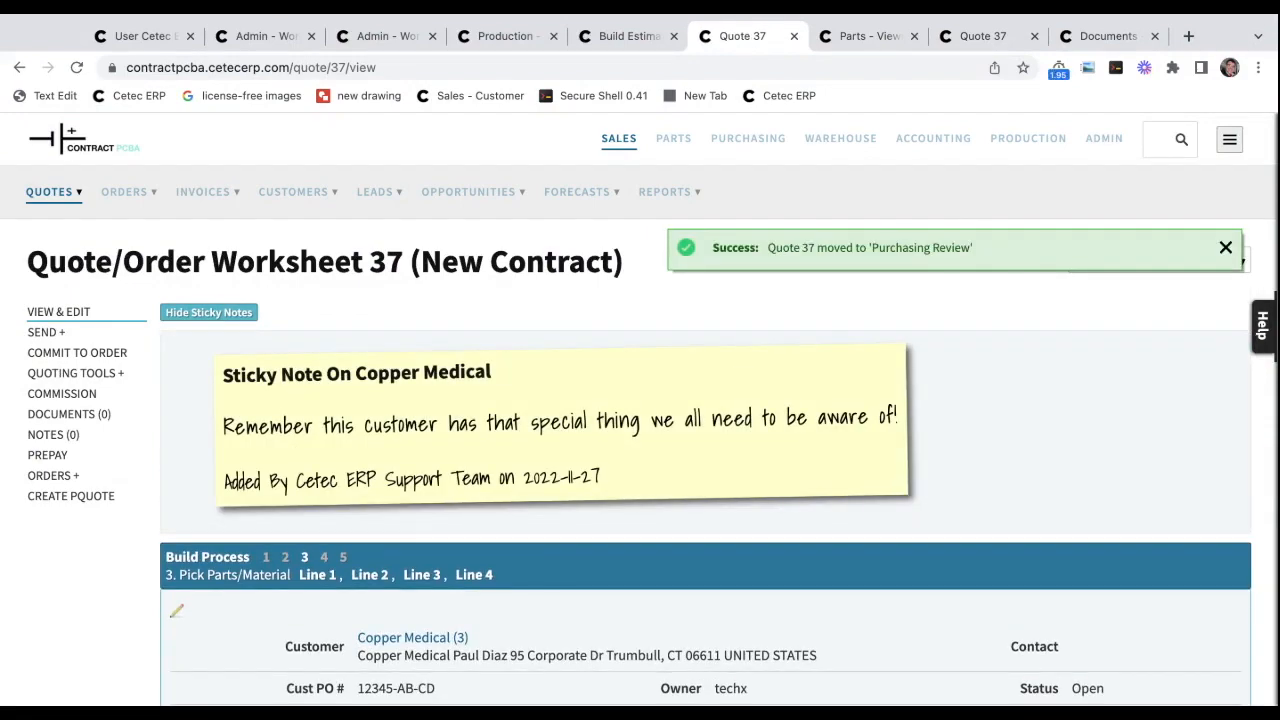
# Review the component availability table in the build estimate for part TLA CS-PCT0018R-B, revision B.
pyautogui.hotkey('ctrl', 'shift', 'Tab')
pyautogui.scroll(-3, 538, 340)
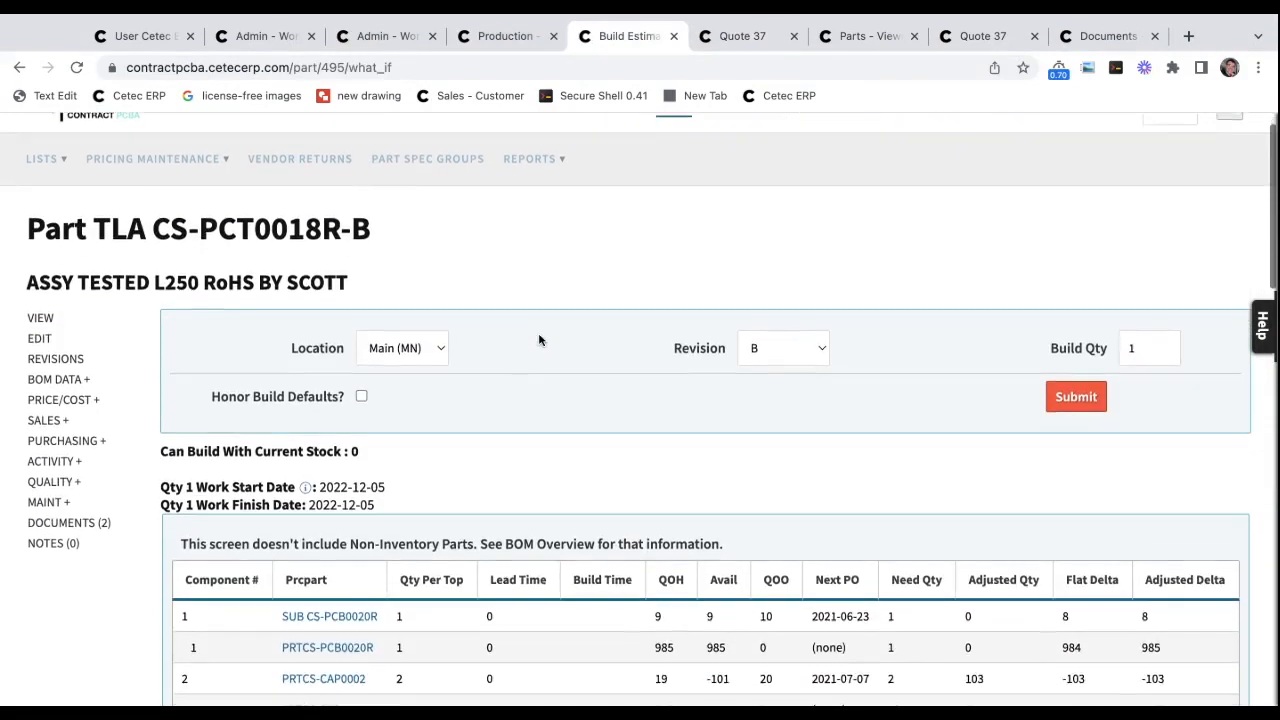
pyautogui.scroll(-3, 578, 401)
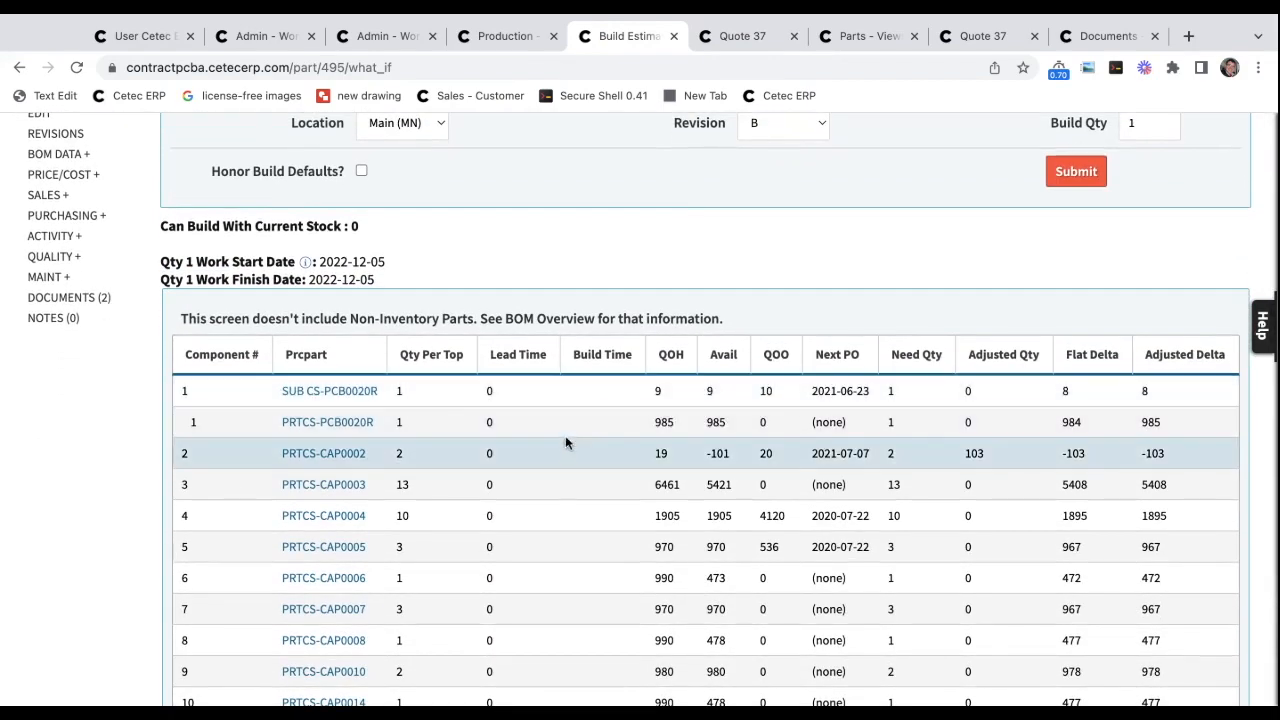
# View the production scheduling Gantt chart and zoom out to show quote 37's line across the work locations.
pyautogui.hotkey('ctrl', 'shift', 'Tab')
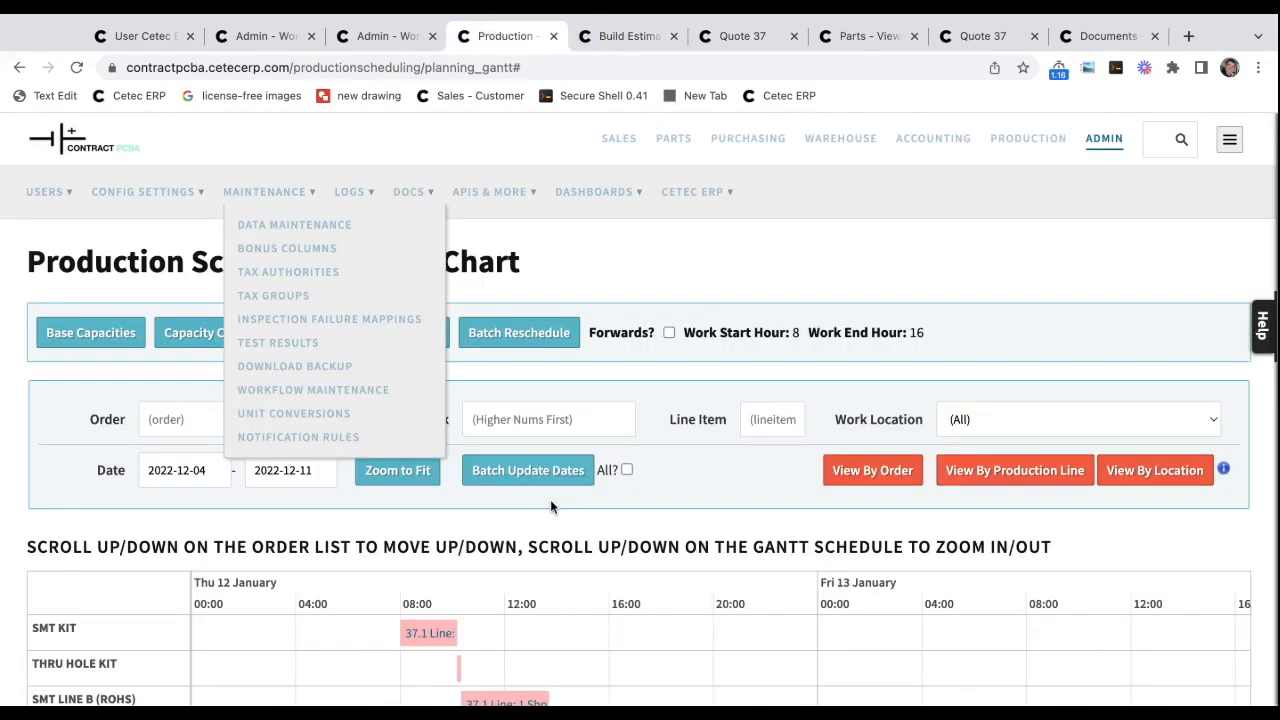
pyautogui.scroll(-3, 752, 275)
pyautogui.scroll(-2, 754, 275)
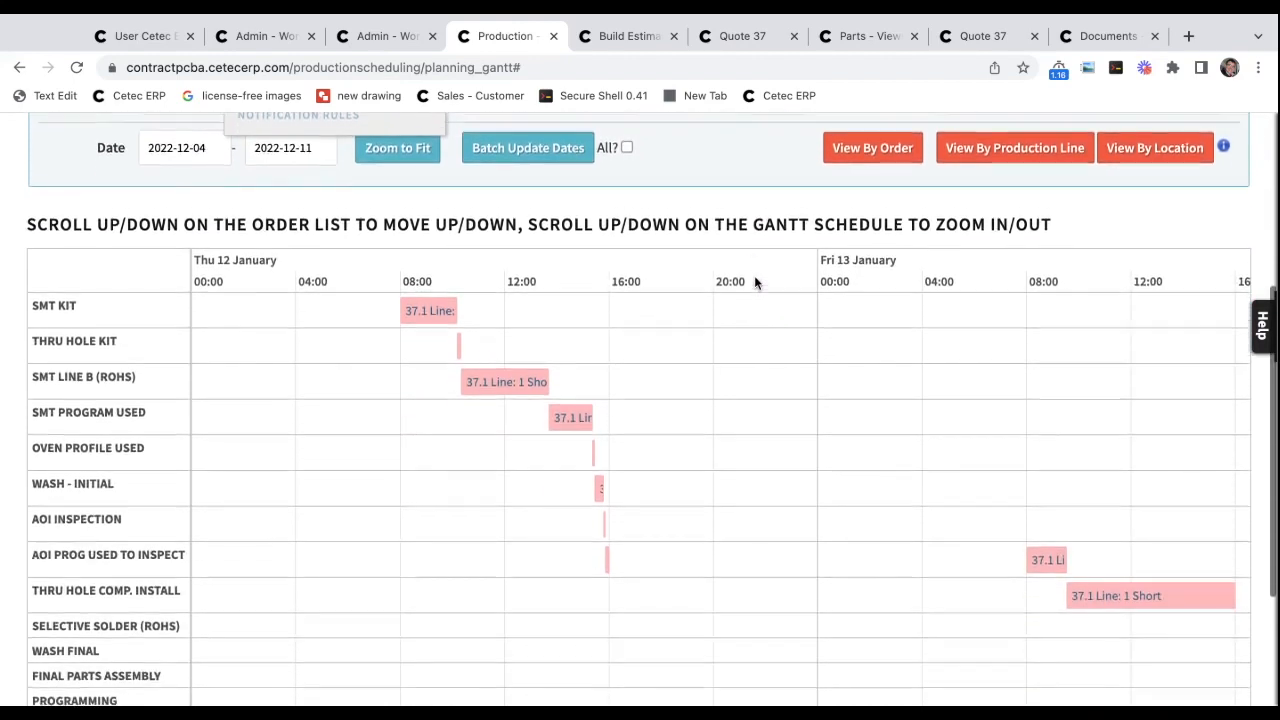
pyautogui.scroll(-5, 712, 377)
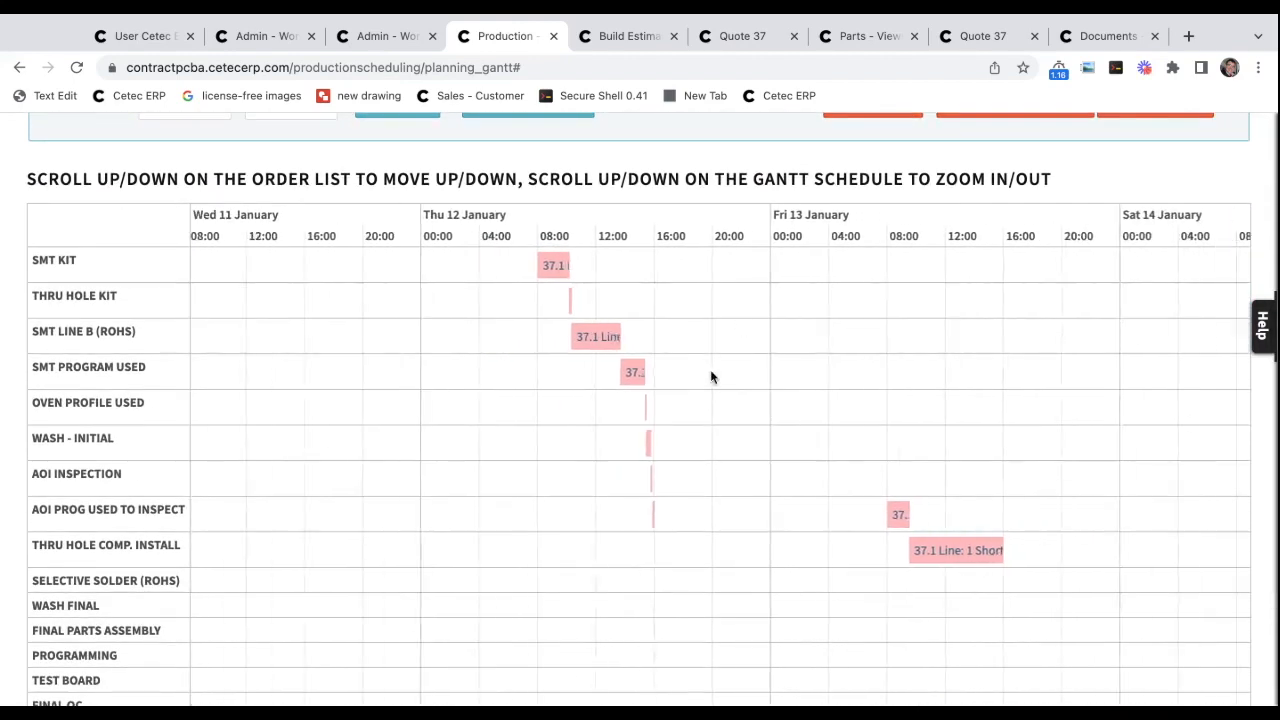
# On the Quote workflow states page, select user Cetec ERP Support Team and role Accounting Admin for the Purchasing Review state.
pyautogui.hotkey('ctrl', 'shift', 'Tab')
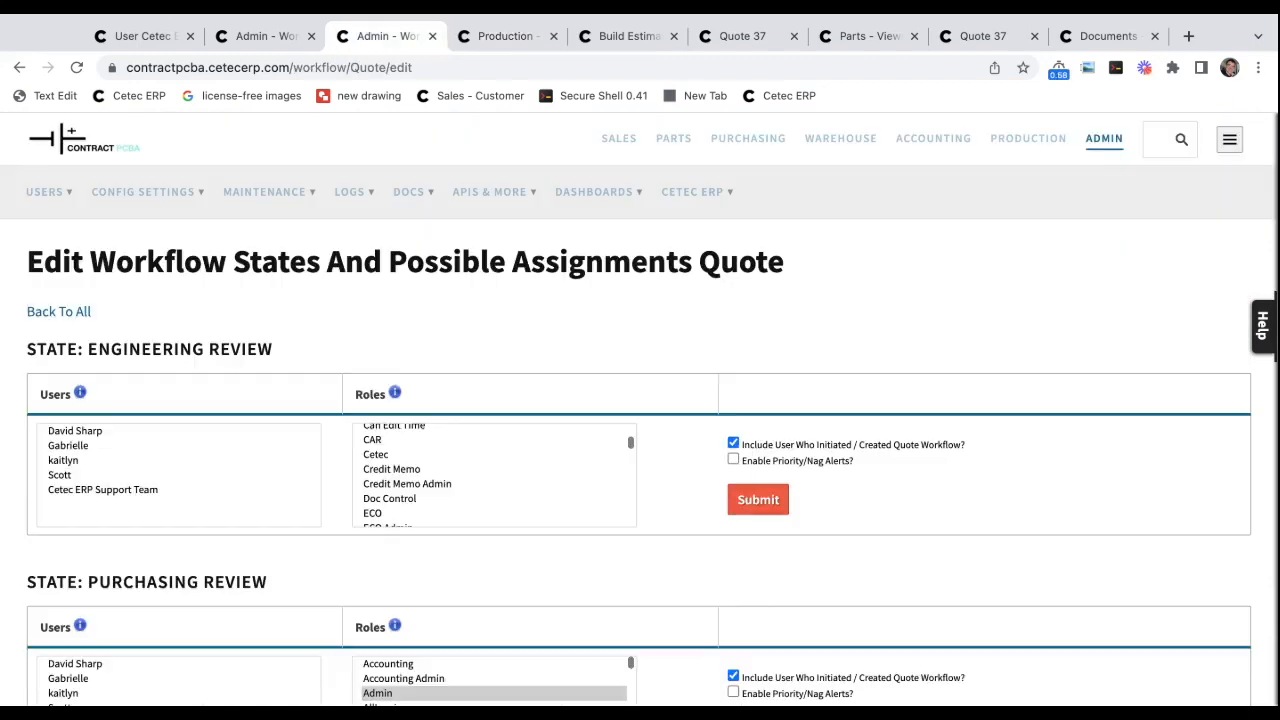
pyautogui.scroll(-3, 529, 363)
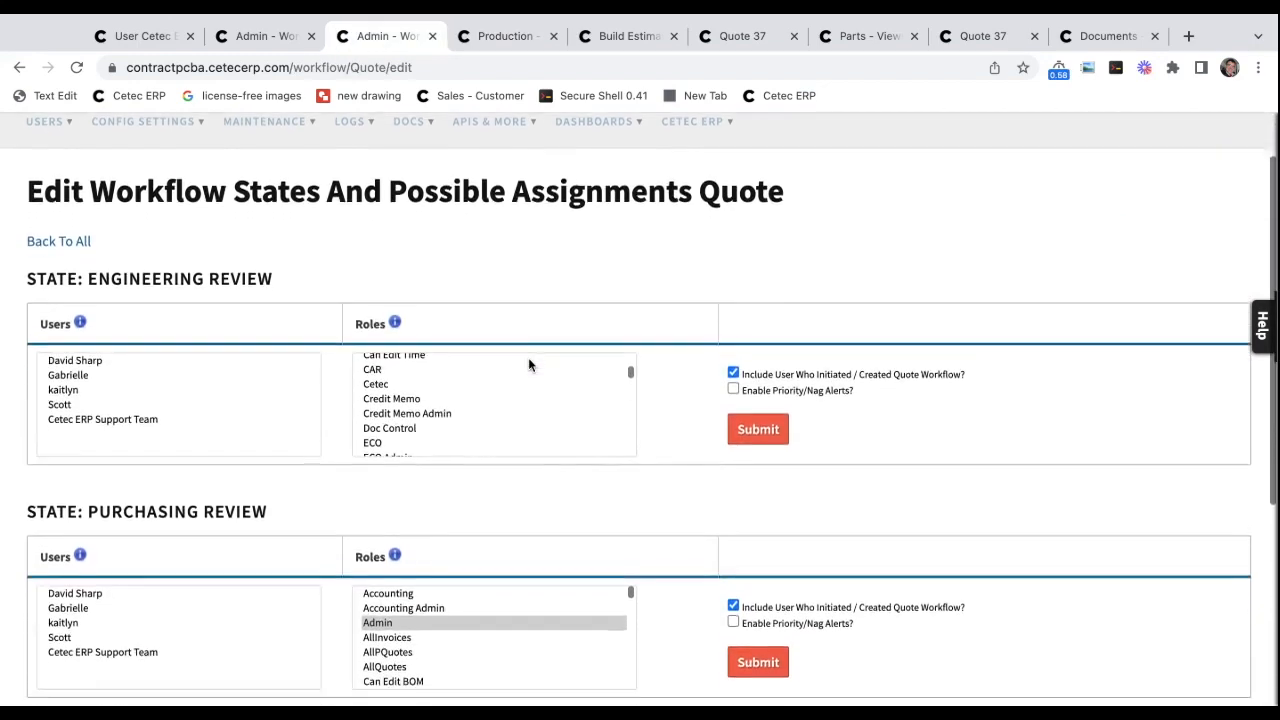
pyautogui.click(230, 586)
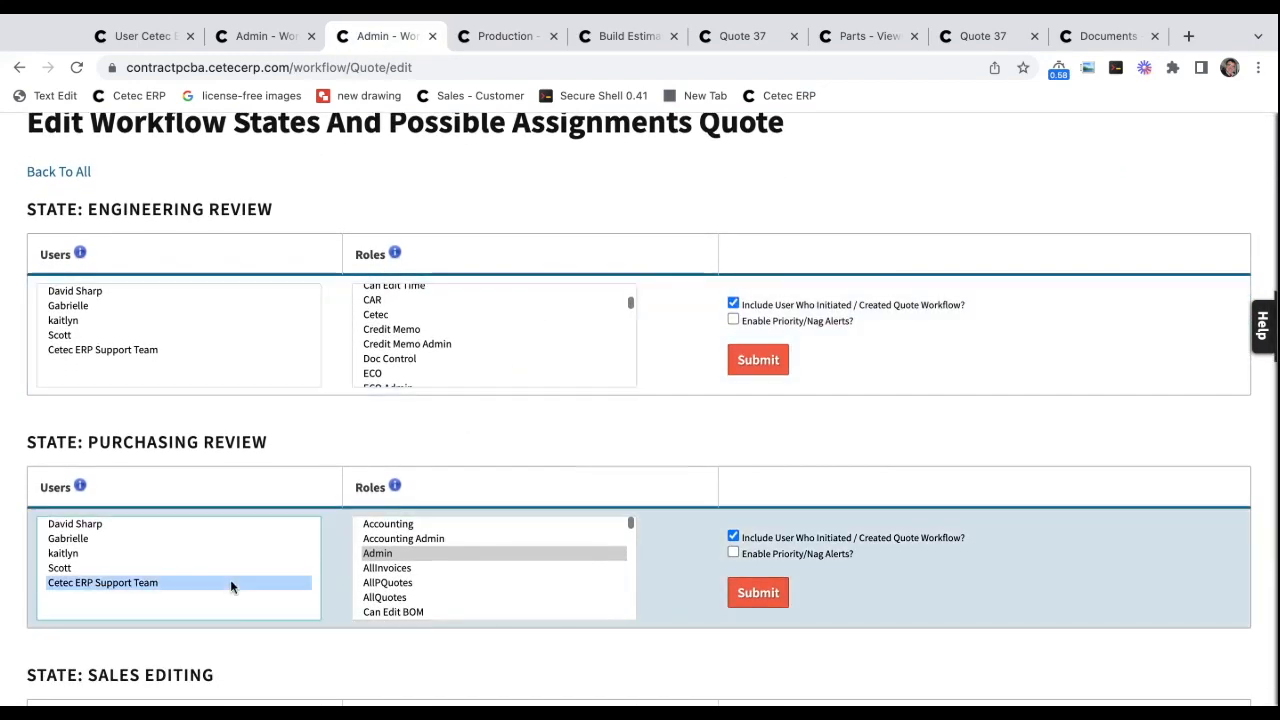
pyautogui.click(432, 580)
pyautogui.click(416, 540)
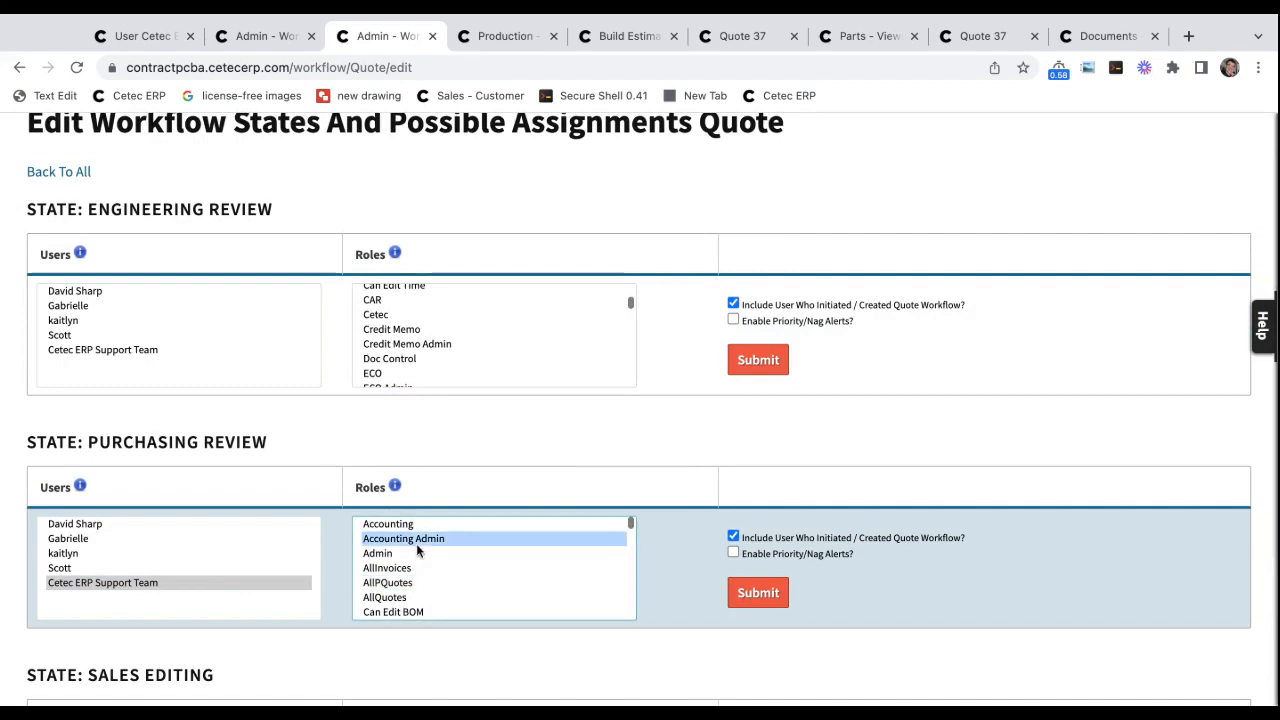
# Review the Workflow Step History entries for all workflow types, including their assignees, comments and transitions.
pyautogui.hotkey('ctrl', 'shift', 'Tab')
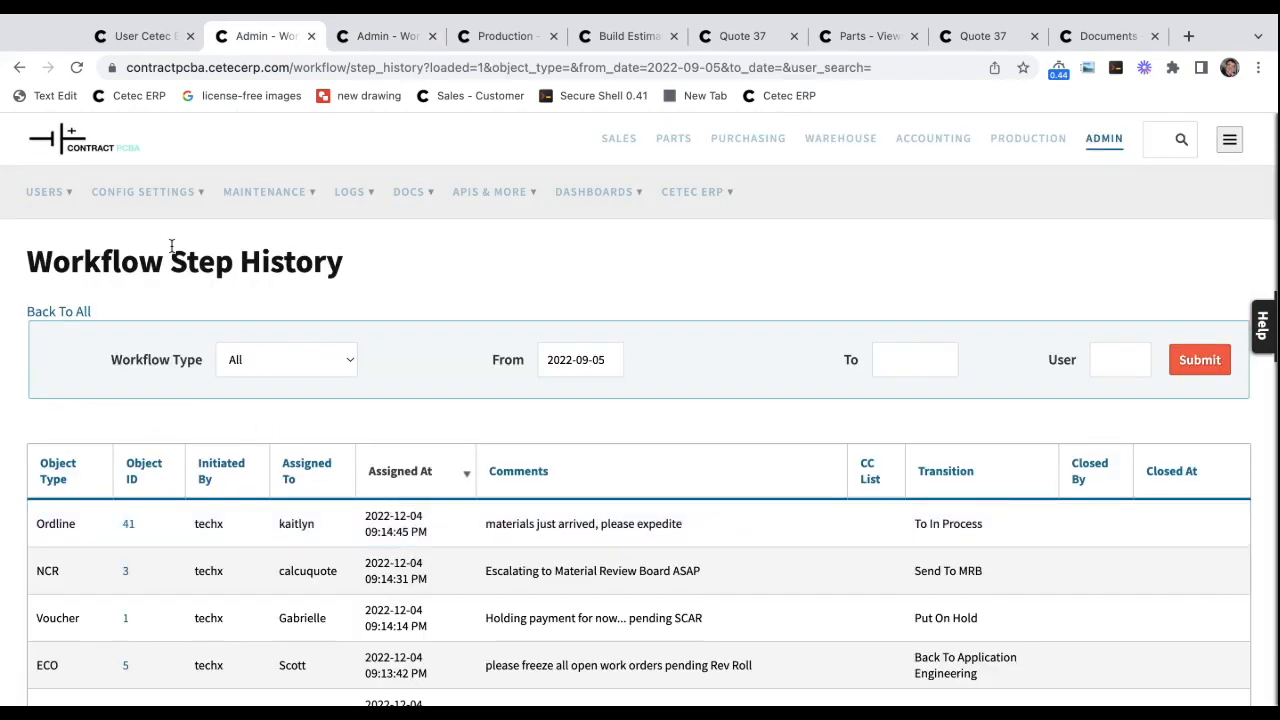
pyautogui.scroll(-3, 172, 245)
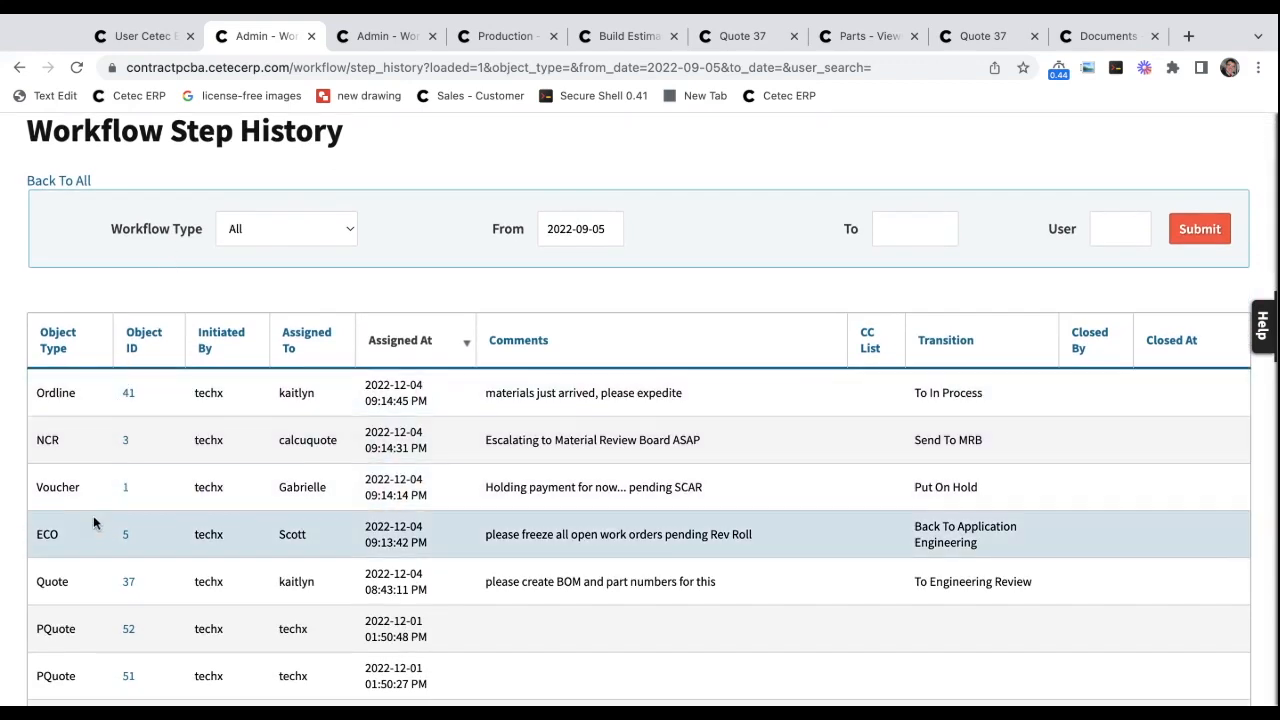
pyautogui.scroll(-3, 92, 615)
pyautogui.scroll(5, 91, 620)
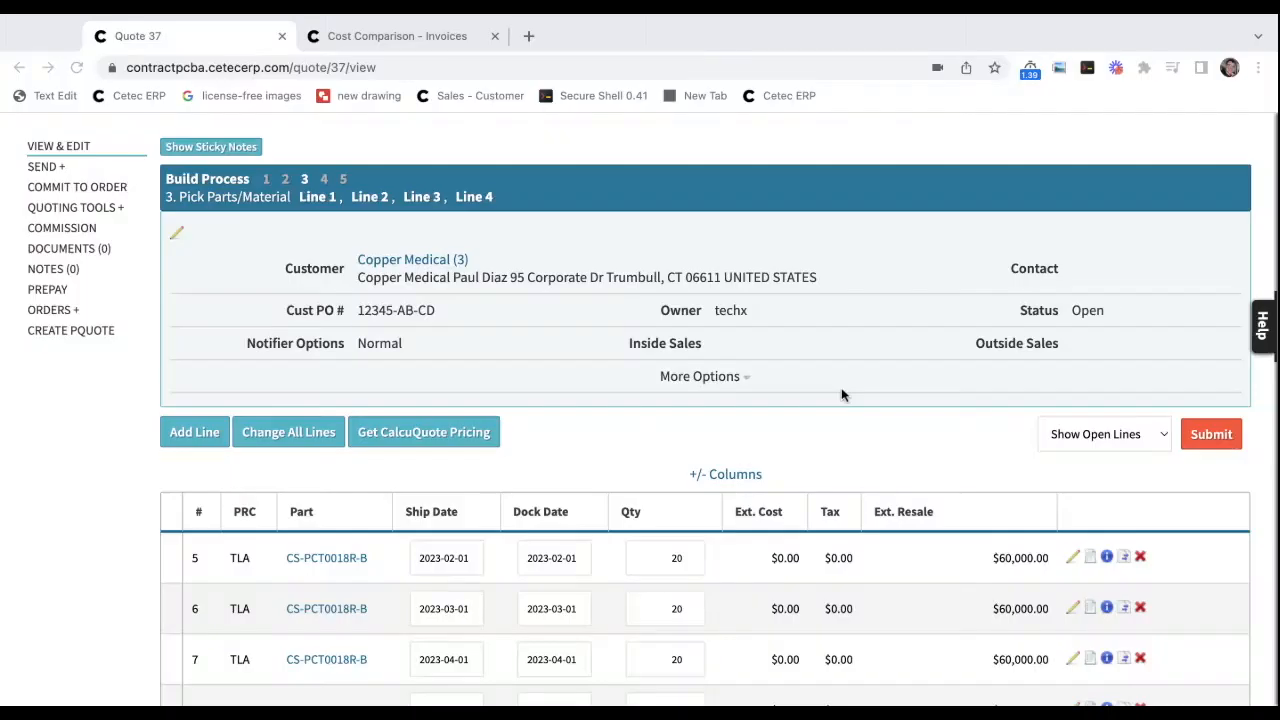
# View quote 37's worksheet lines and highlight the Ext. Cost column heading.
pyautogui.scroll(2, 841, 395)
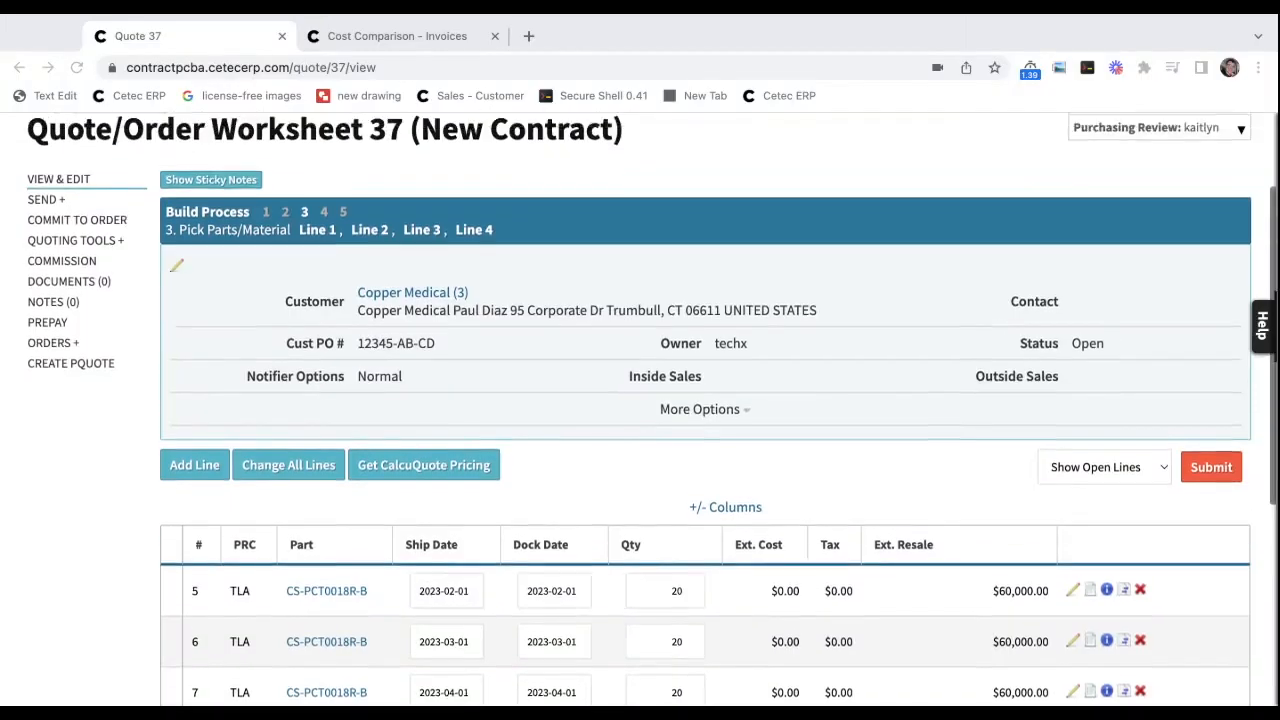
pyautogui.scroll(-3, 640, 400)
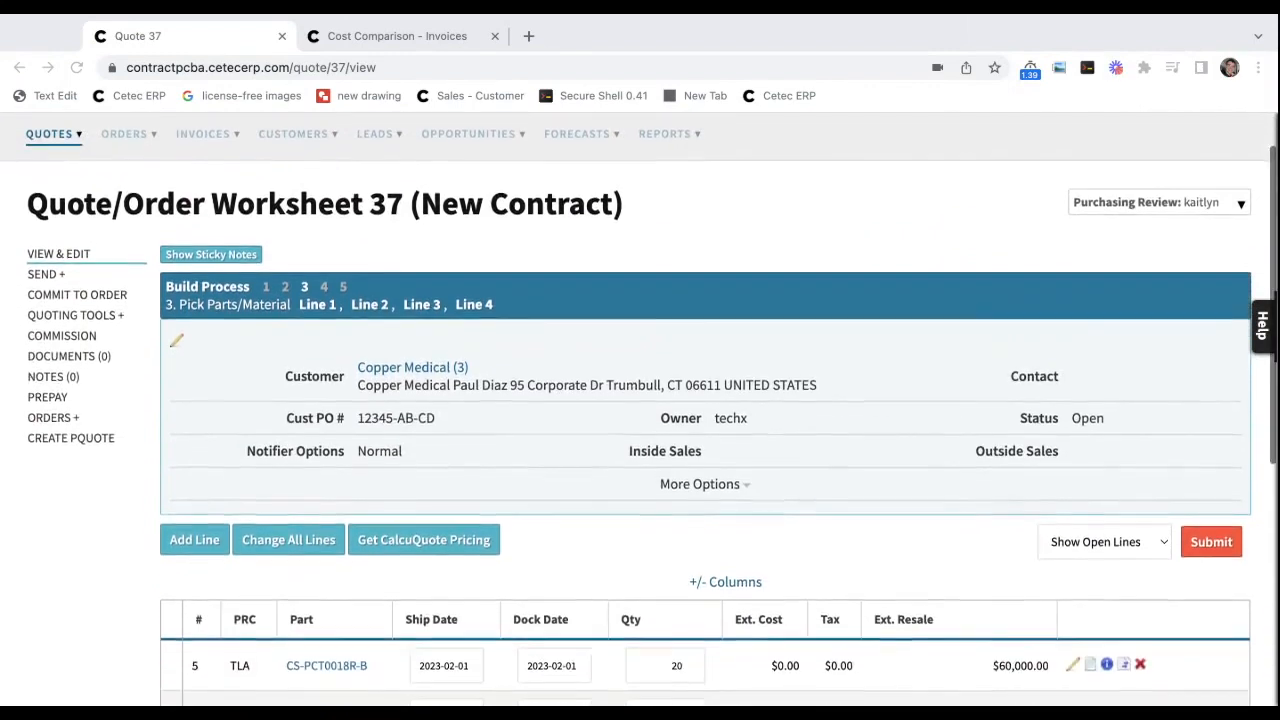
pyautogui.scroll(-1, 785, 428)
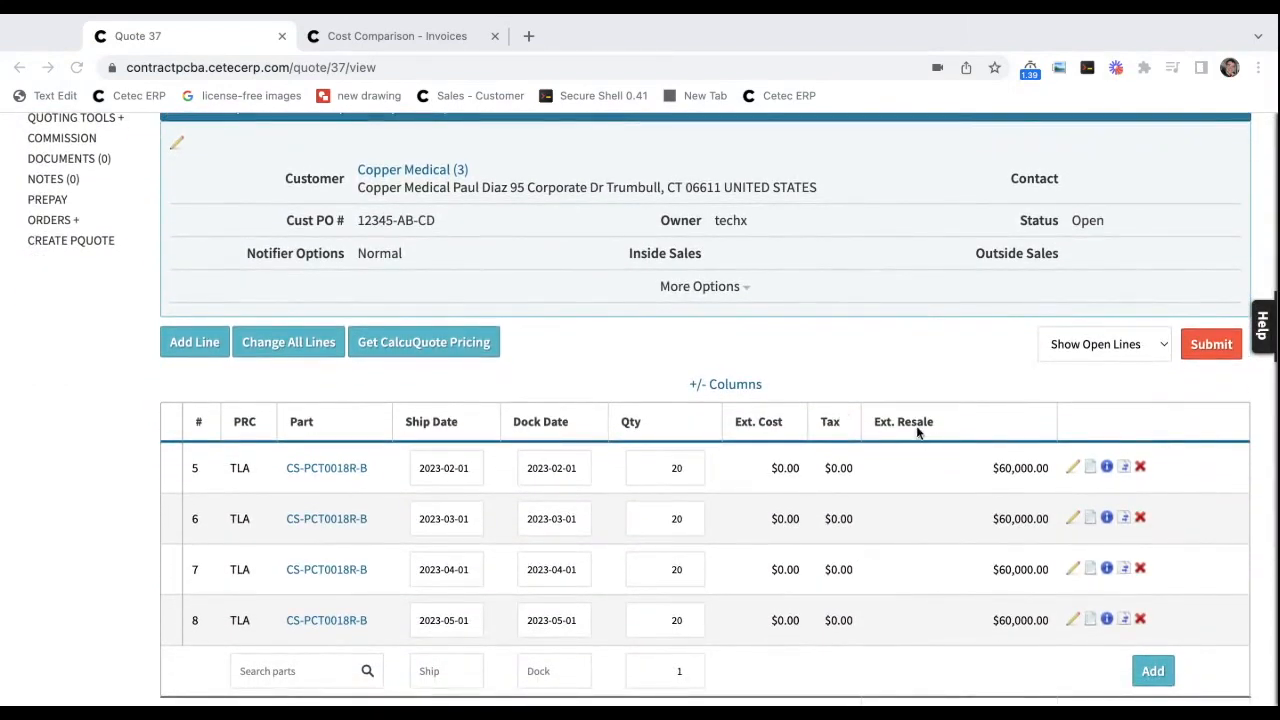
pyautogui.tripleClick(761, 425)
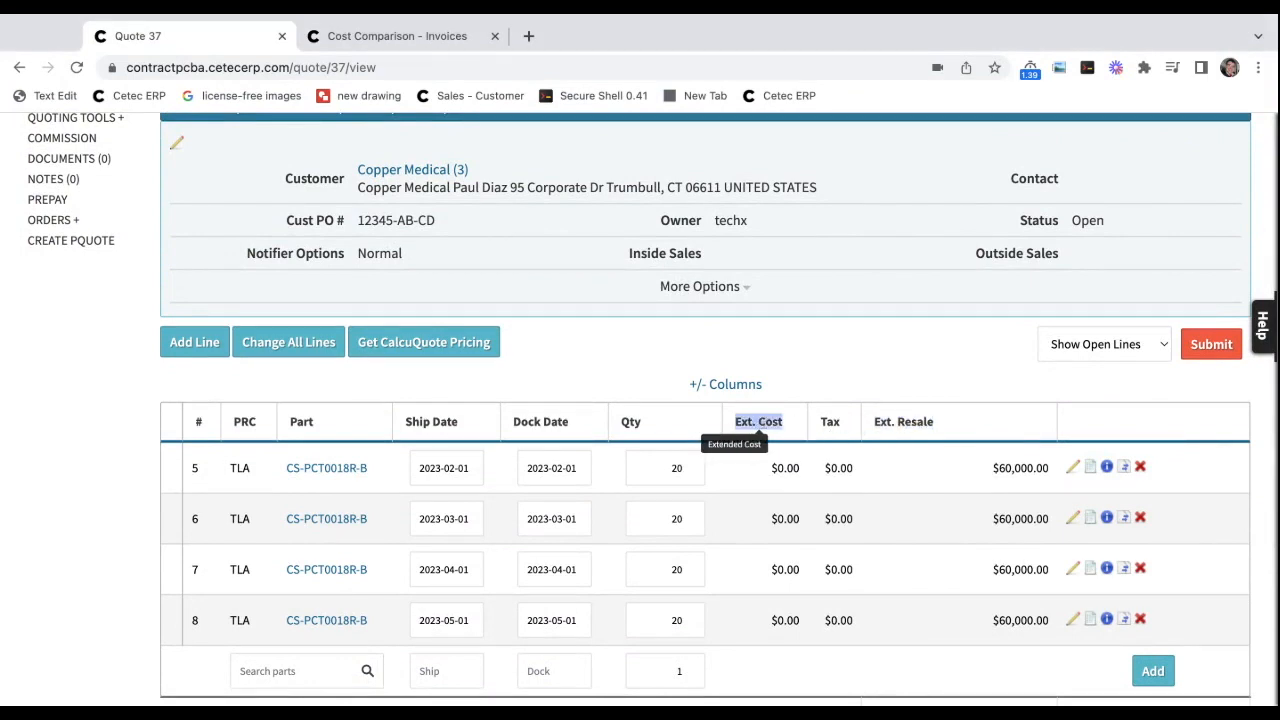
# Open the BOM worksheet of quote line 5 in a new browser tab and place that tab directly after the quote 37 tab.
pyautogui.click(971, 366)
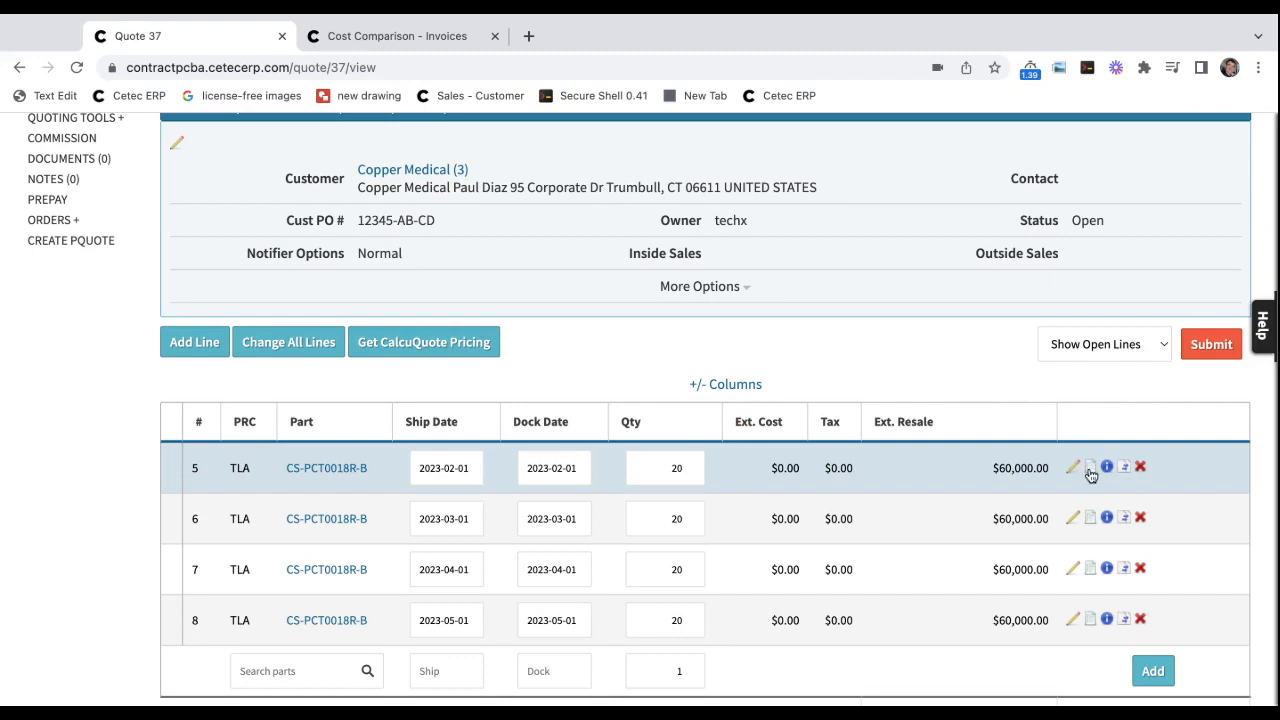
pyautogui.keyDown('super'); pyautogui.click(1092, 471); pyautogui.keyUp('super')
pyautogui.hotkey('ctrl', 'Tab')
pyautogui.hotkey('ctrl', 'Tab')
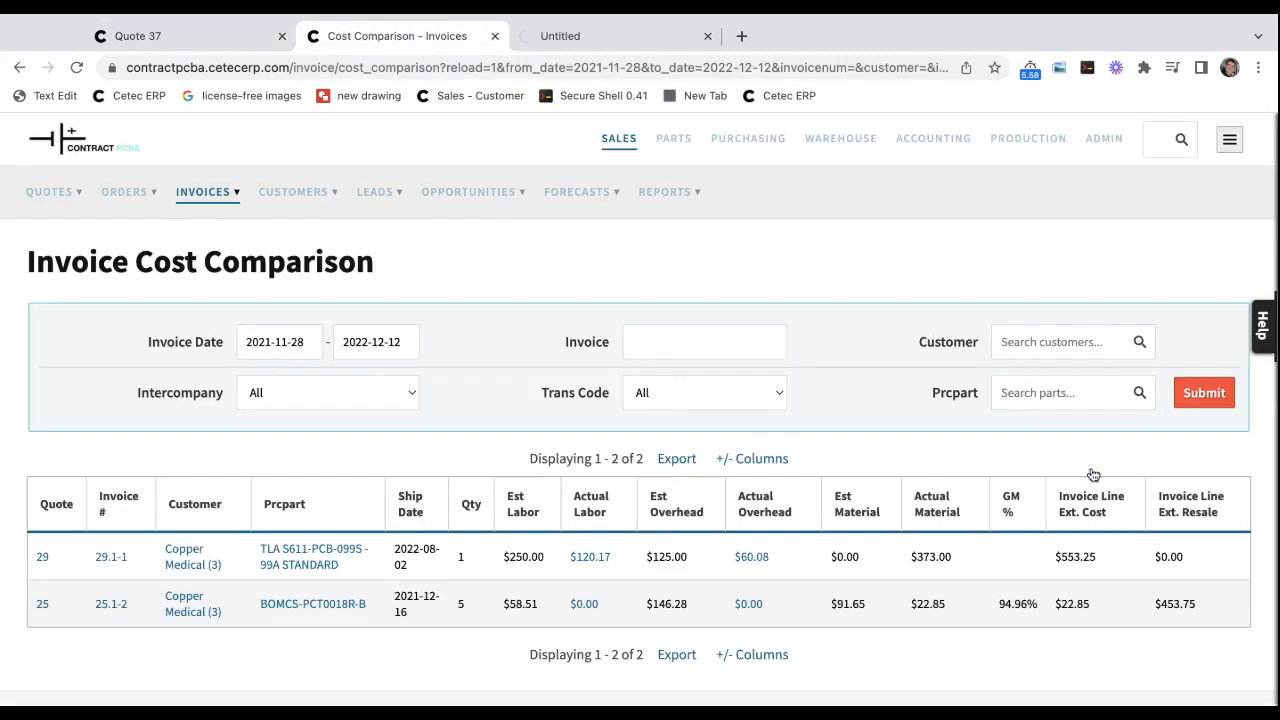
pyautogui.moveTo(625, 31); pyautogui.dragTo(414, 38)
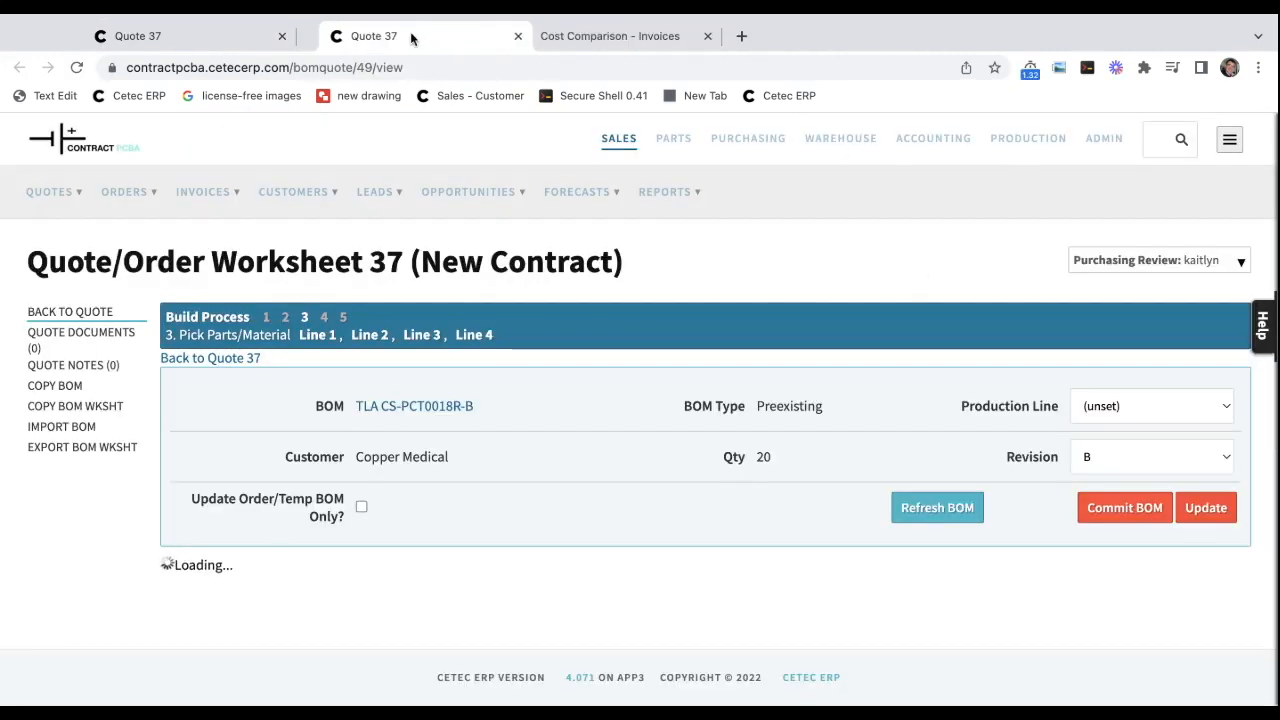
# Review the component costs and cost totals on the BOM worksheet, highlighting the Material Total and Labor Total labels.
pyautogui.scroll(-3, 1013, 405)
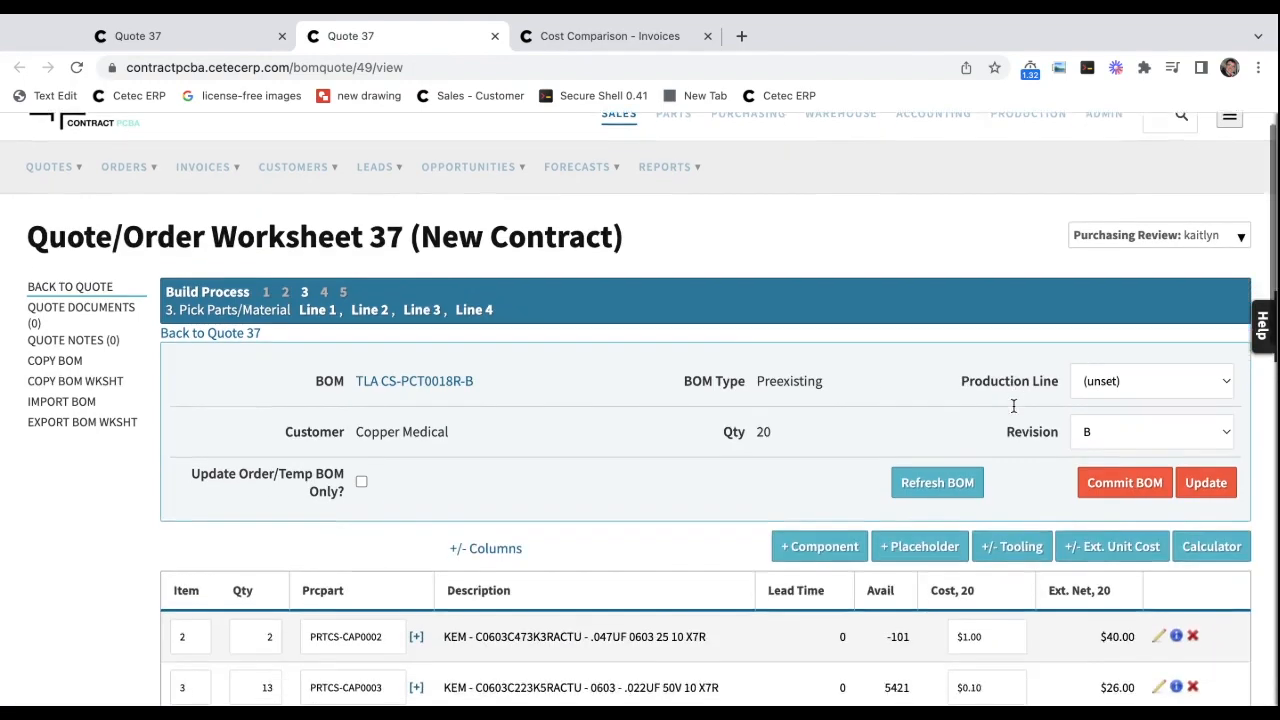
pyautogui.scroll(-3, 1013, 405)
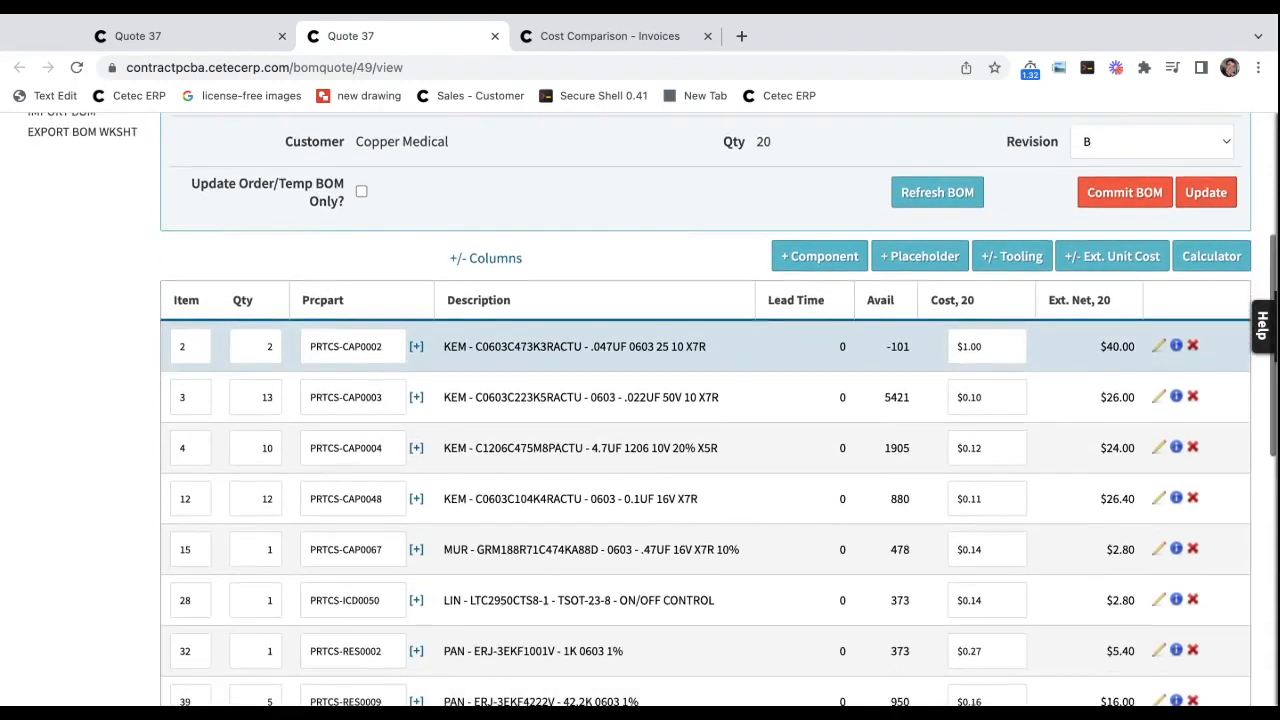
pyautogui.scroll(-1, 997, 447)
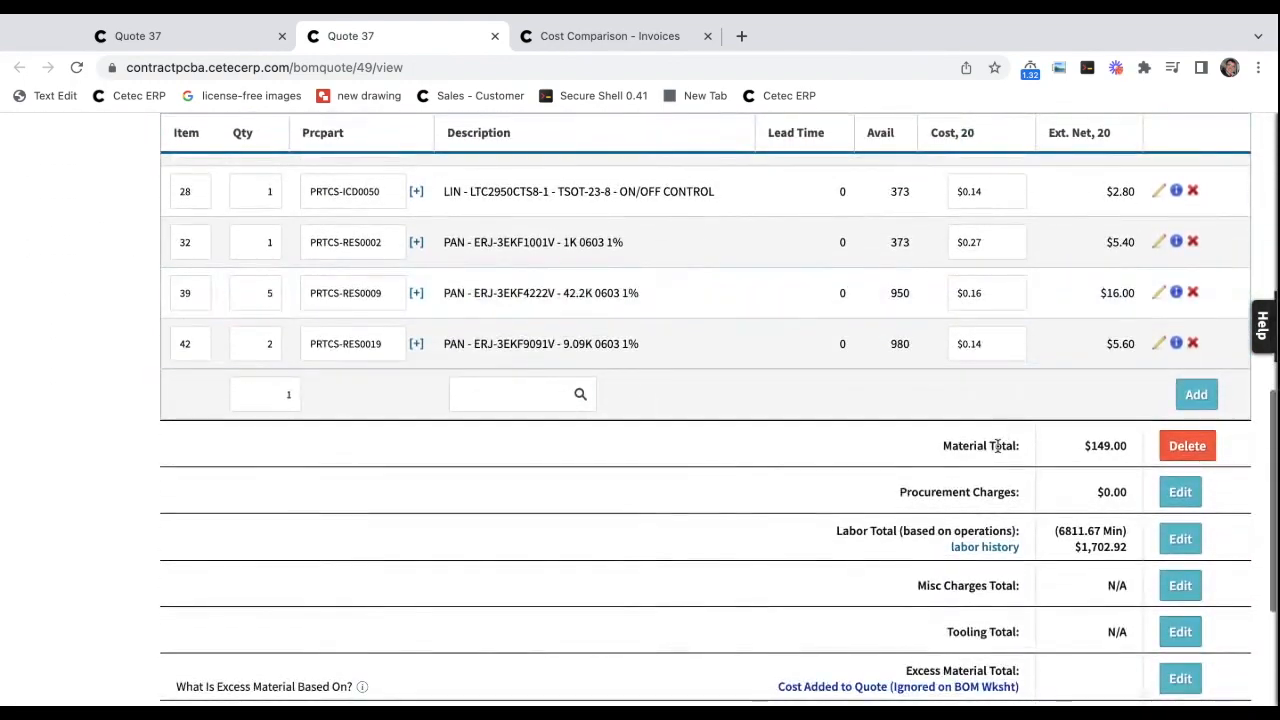
pyautogui.tripleClick(997, 446)
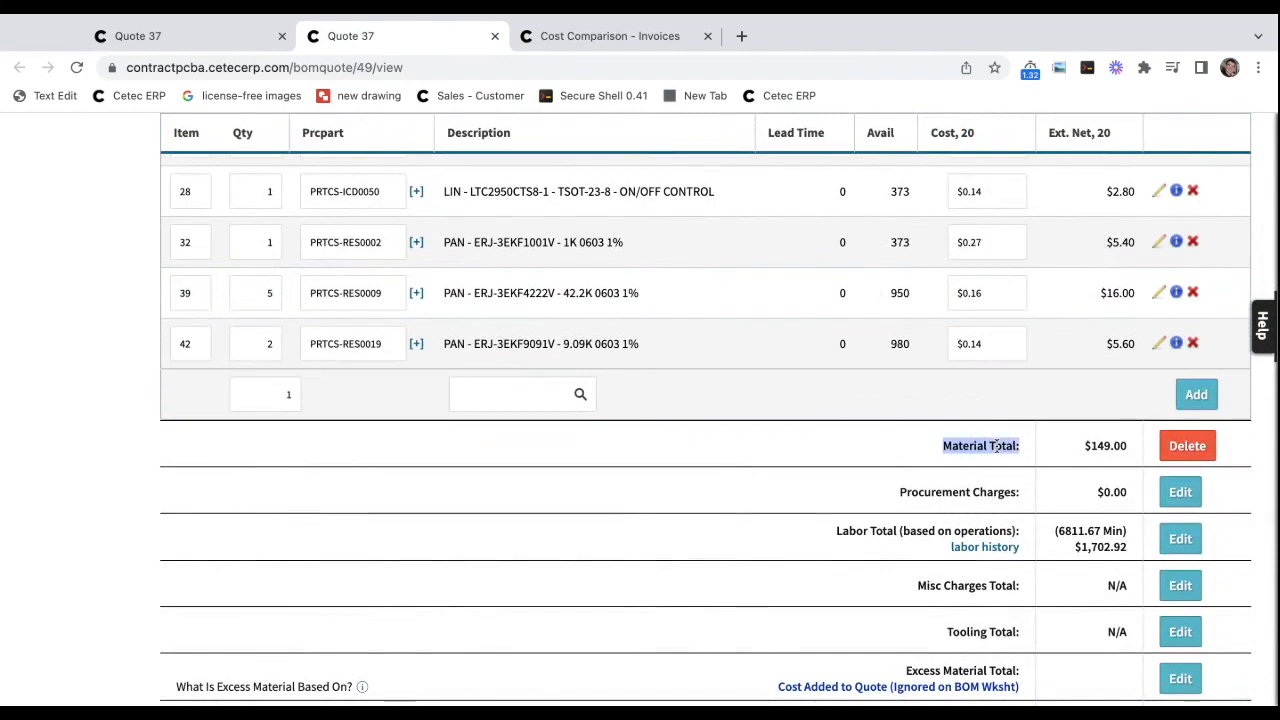
pyautogui.tripleClick(882, 531)
pyautogui.click(882, 531)
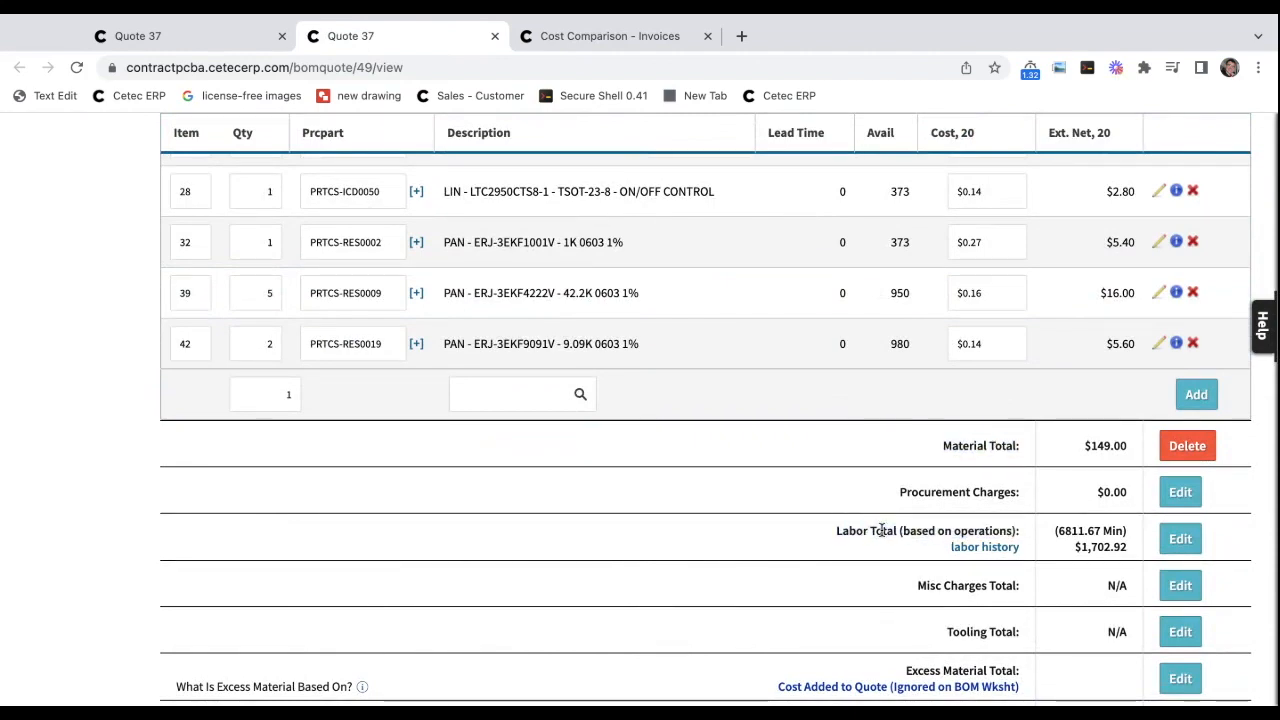
pyautogui.scroll(-3, 1120, 476)
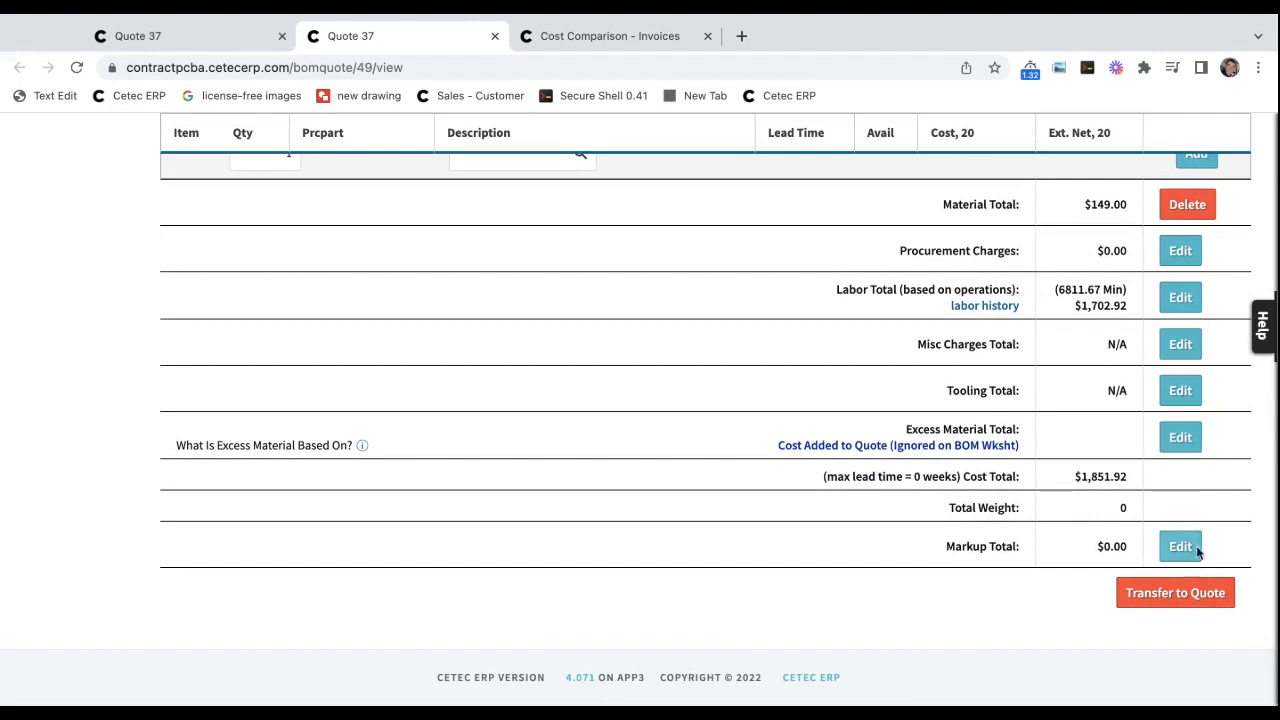
# Set the worksheet's markup to a 40% gross margin for the quantity break of 20 and transfer the pricing to the quote.
pyautogui.click(1176, 549)
pyautogui.click(898, 358)
pyautogui.doubleClick(898, 366)
pyautogui.write('20')
pyautogui.press('Tab')
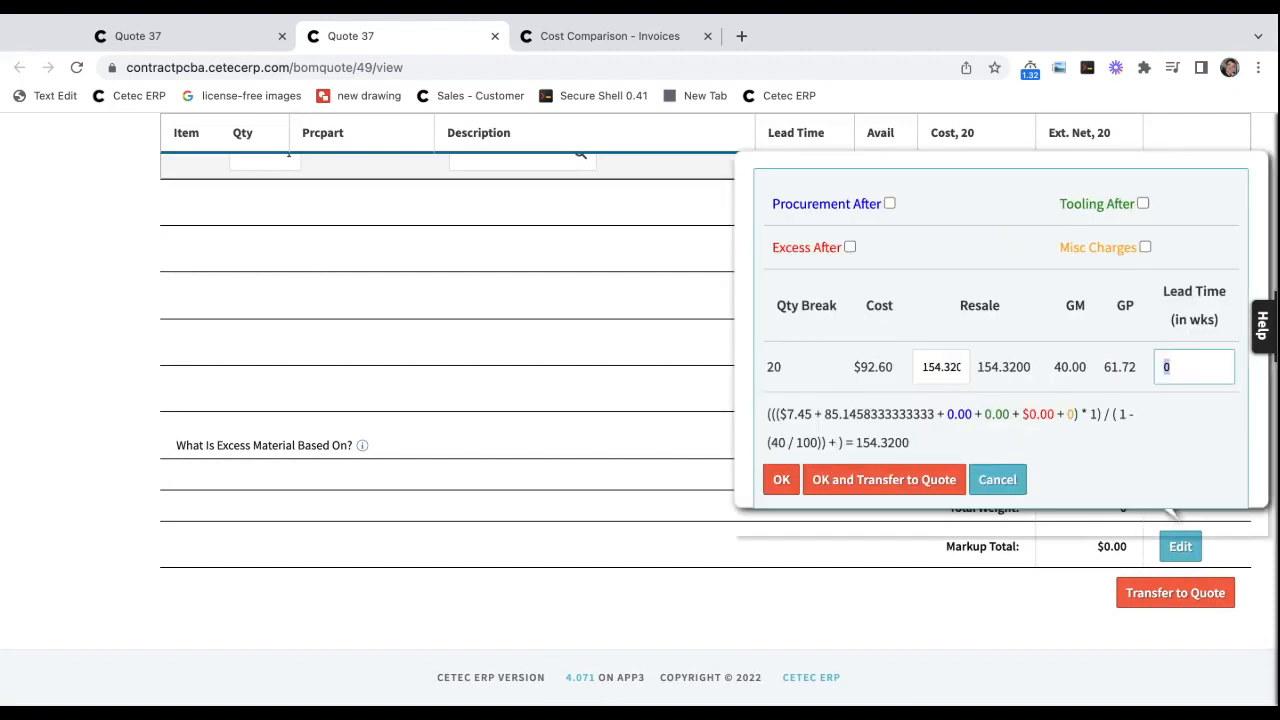
pyautogui.doubleClick(990, 367)
pyautogui.click(1007, 368)
pyautogui.click(857, 477)
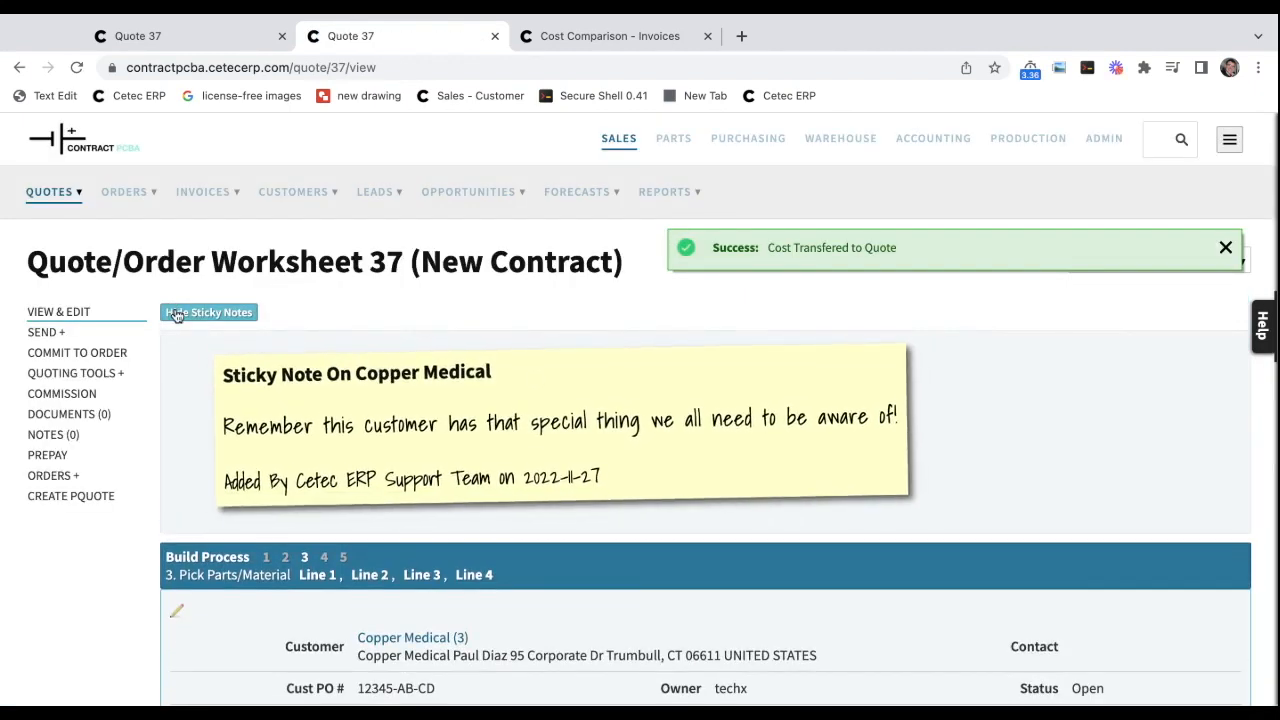
# Hide the sticky notes, highlight the Ext. Cost and Ext. Resale headings of quote 37's lines, and open its Commit to Order page.
pyautogui.click(174, 315)
pyautogui.tripleClick(830, 247)
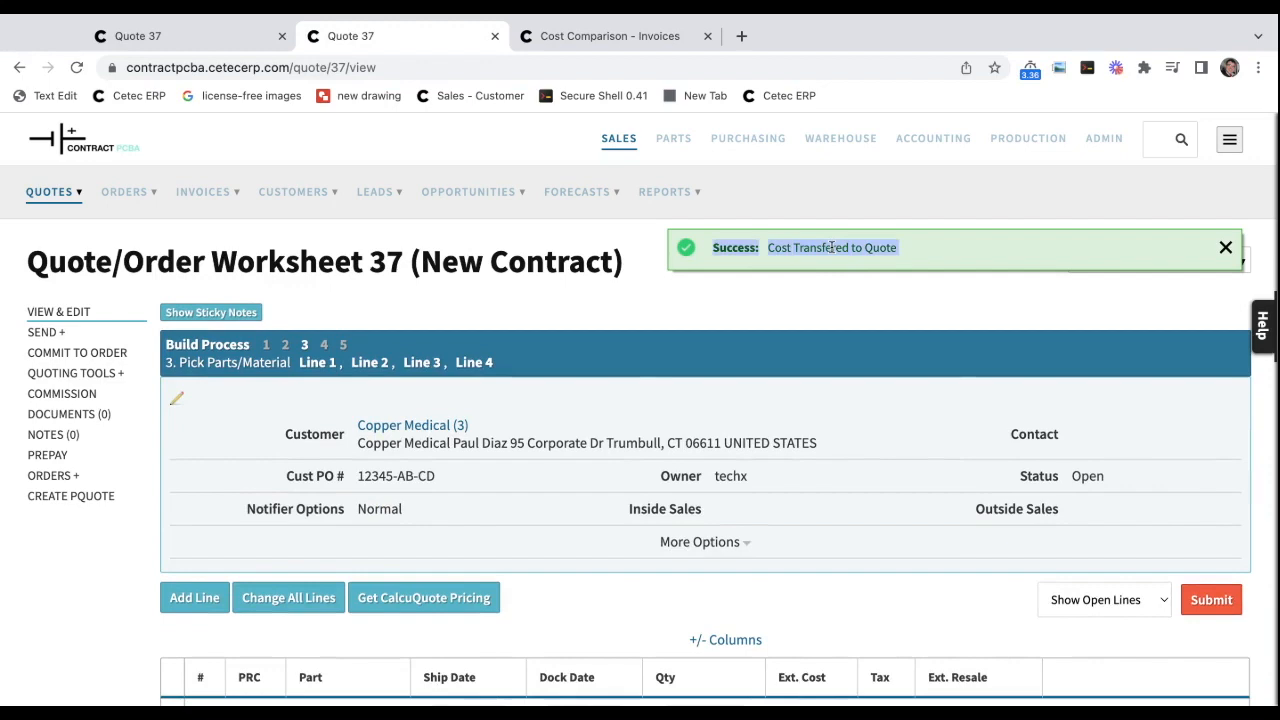
pyautogui.scroll(-2, 842, 389)
pyautogui.scroll(-1, 842, 391)
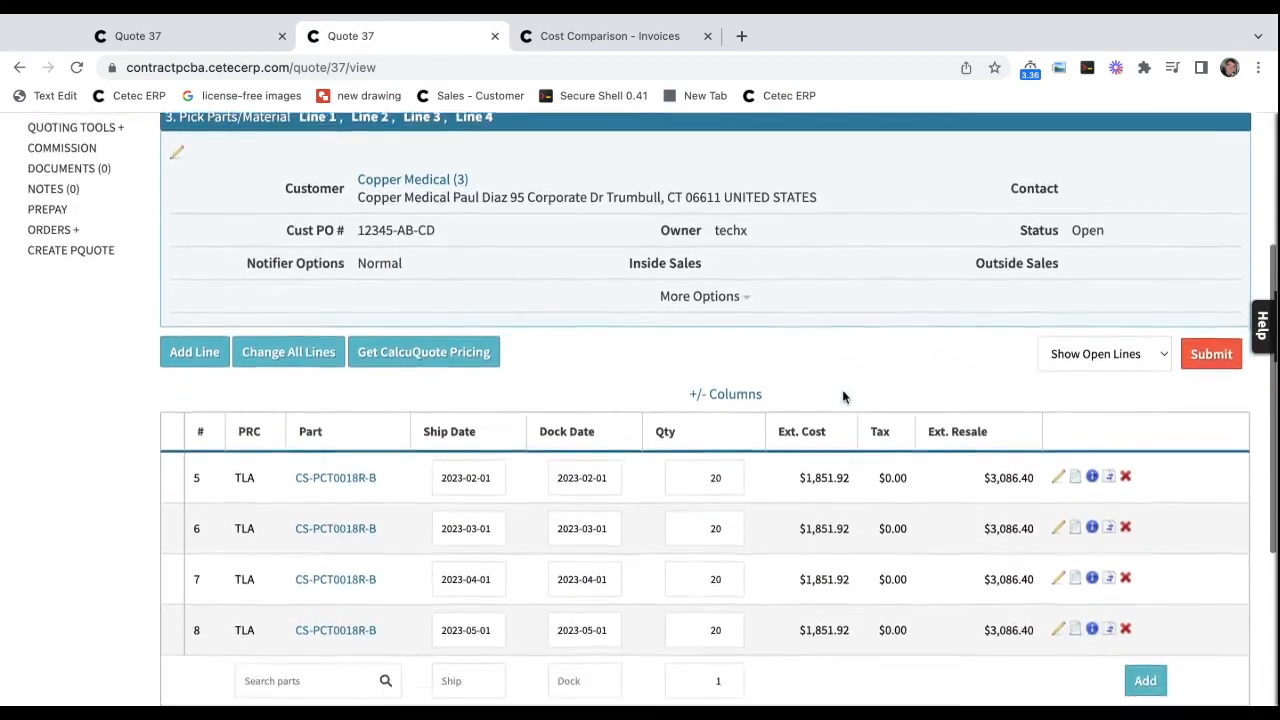
pyautogui.tripleClick(809, 410)
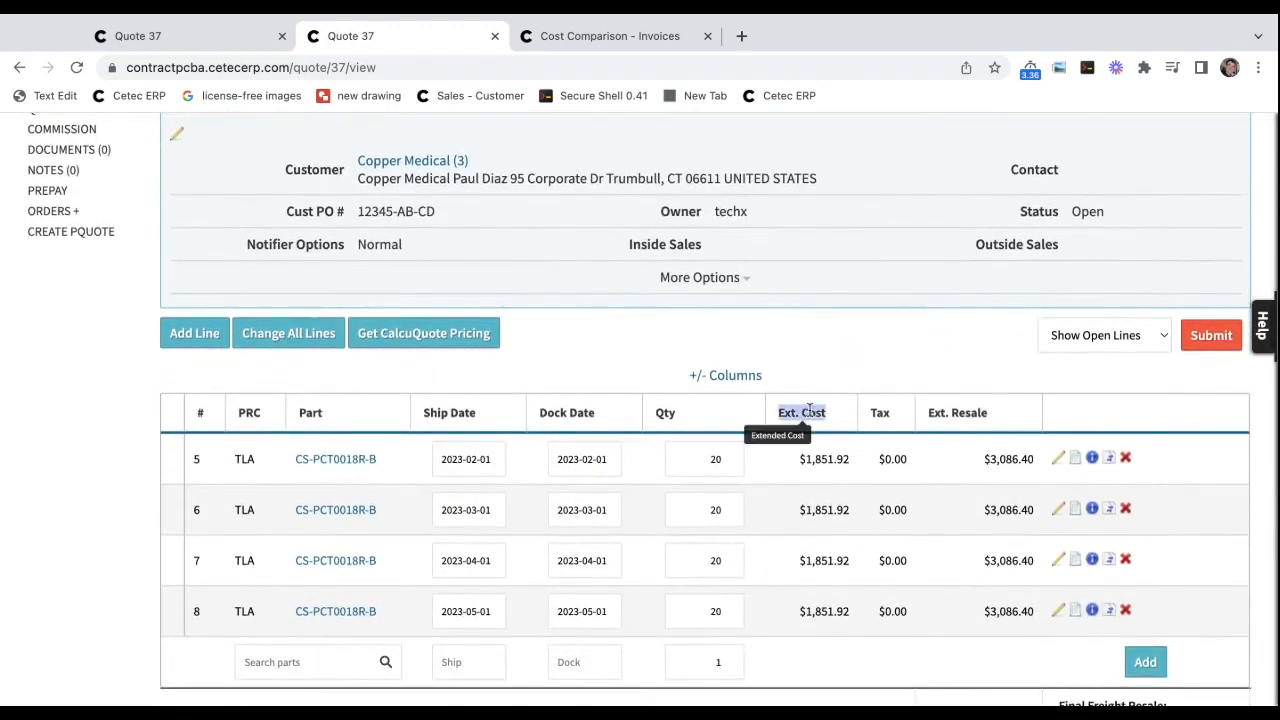
pyautogui.tripleClick(952, 410)
pyautogui.scroll(3, 796, 343)
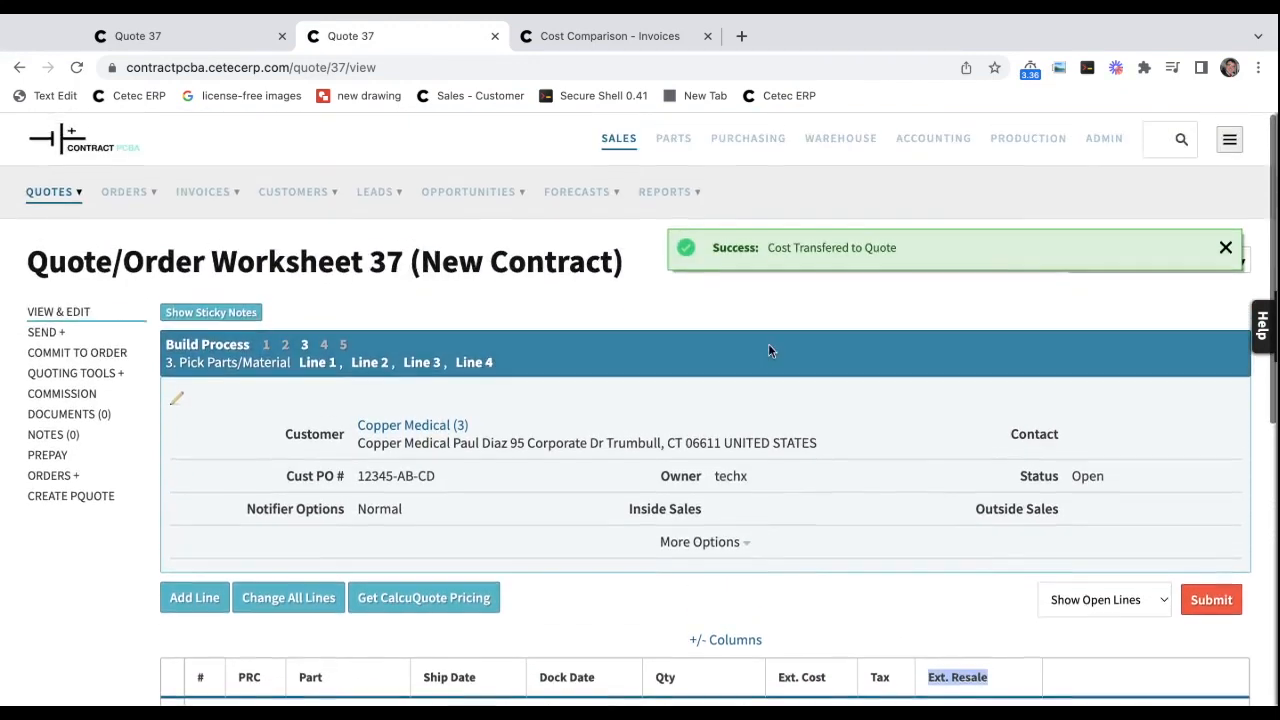
pyautogui.click(106, 352)
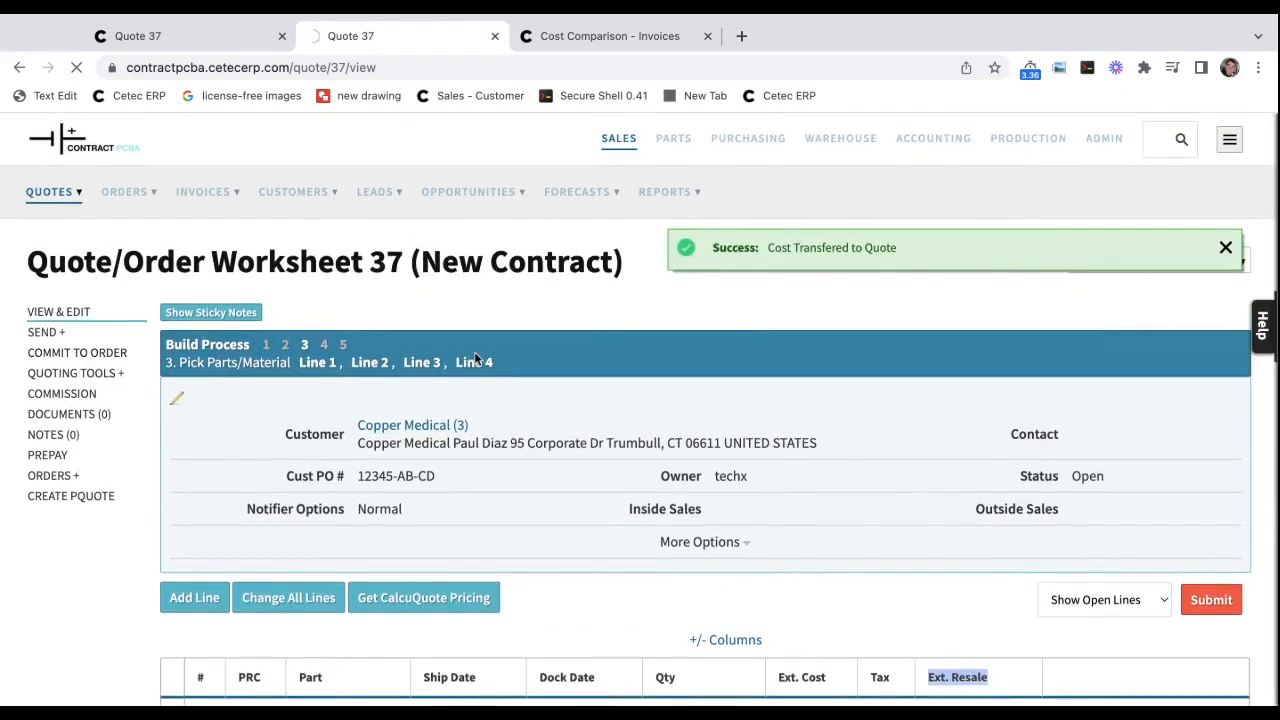
# On the Invoice Cost Comparison report, highlight the estimated and actual column headings for labor, overhead and material.
pyautogui.hotkey('ctrl', 'Tab')
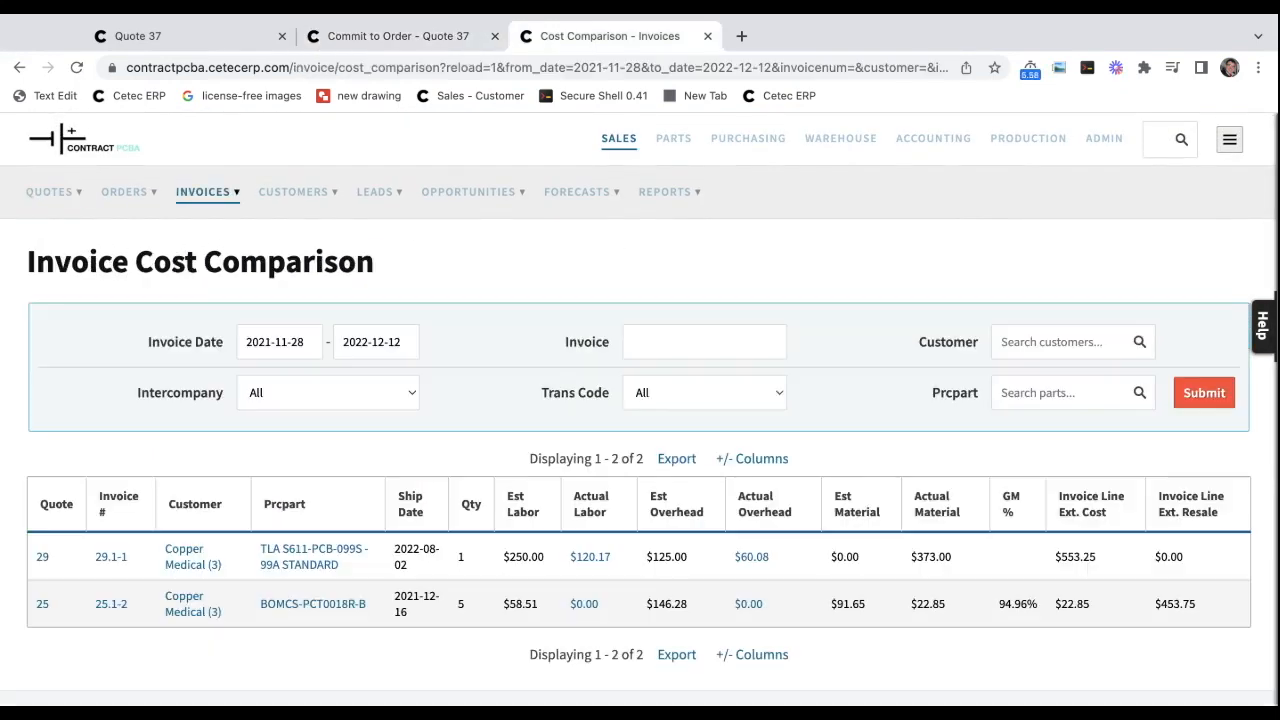
pyautogui.scroll(-1, 444, 315)
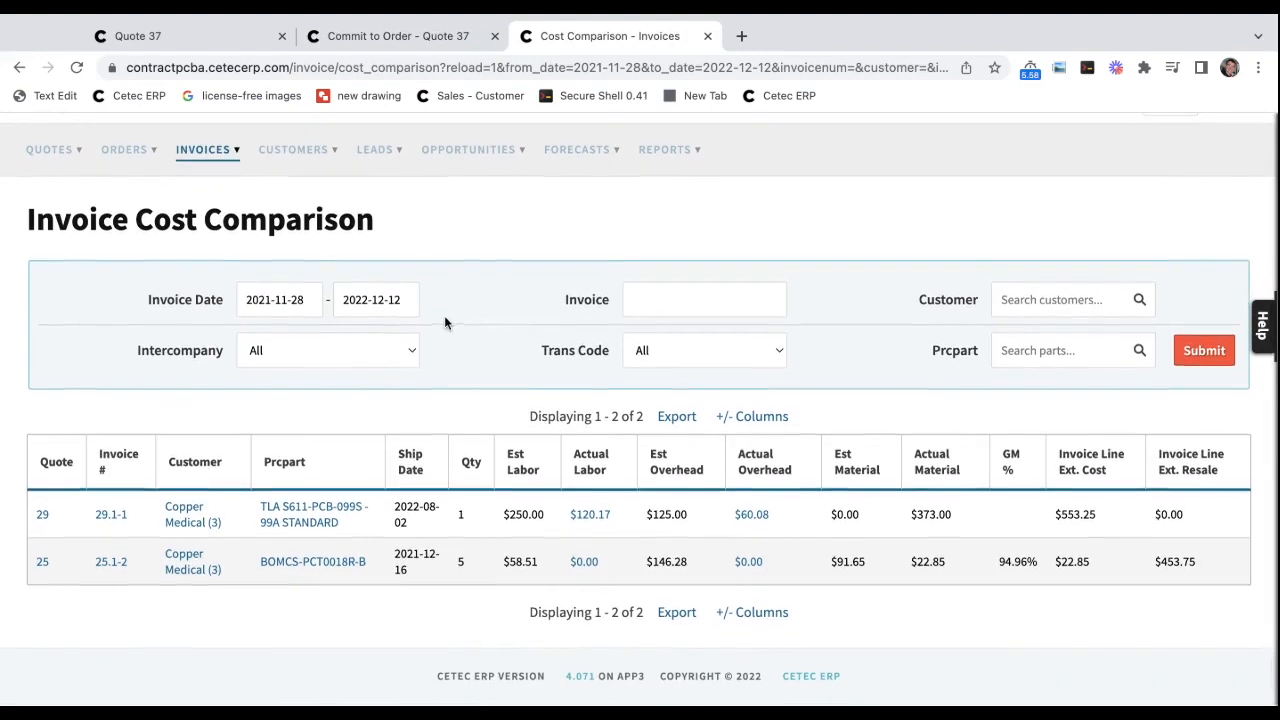
pyautogui.tripleClick(517, 477)
pyautogui.tripleClick(583, 466)
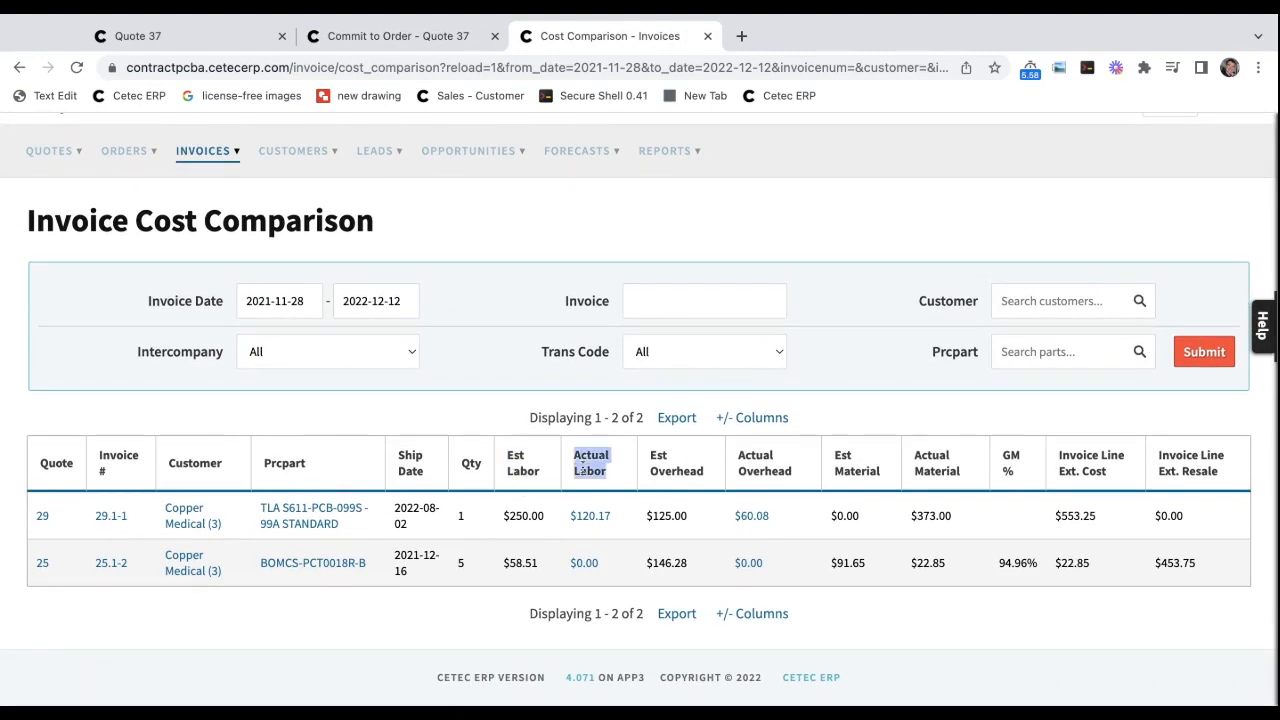
pyautogui.tripleClick(671, 467)
pyautogui.tripleClick(753, 469)
pyautogui.doubleClick(843, 469)
pyautogui.click(843, 469)
pyautogui.tripleClick(843, 469)
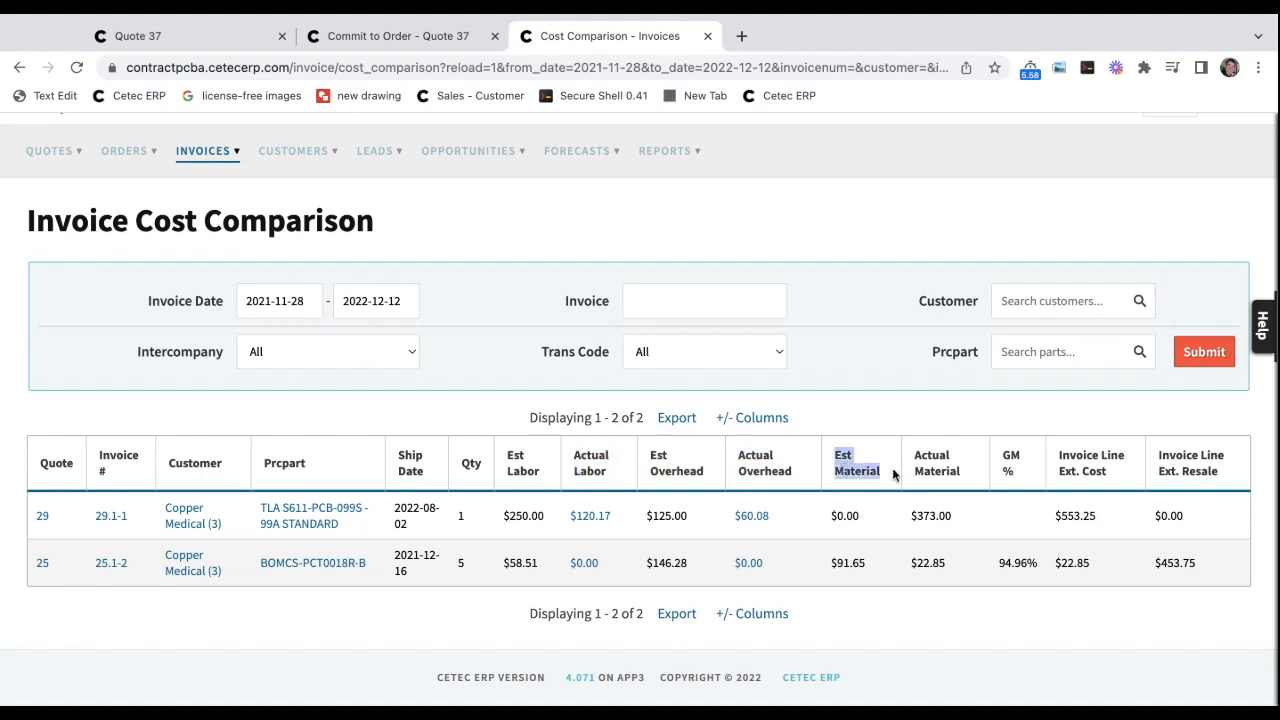
pyautogui.tripleClick(928, 472)
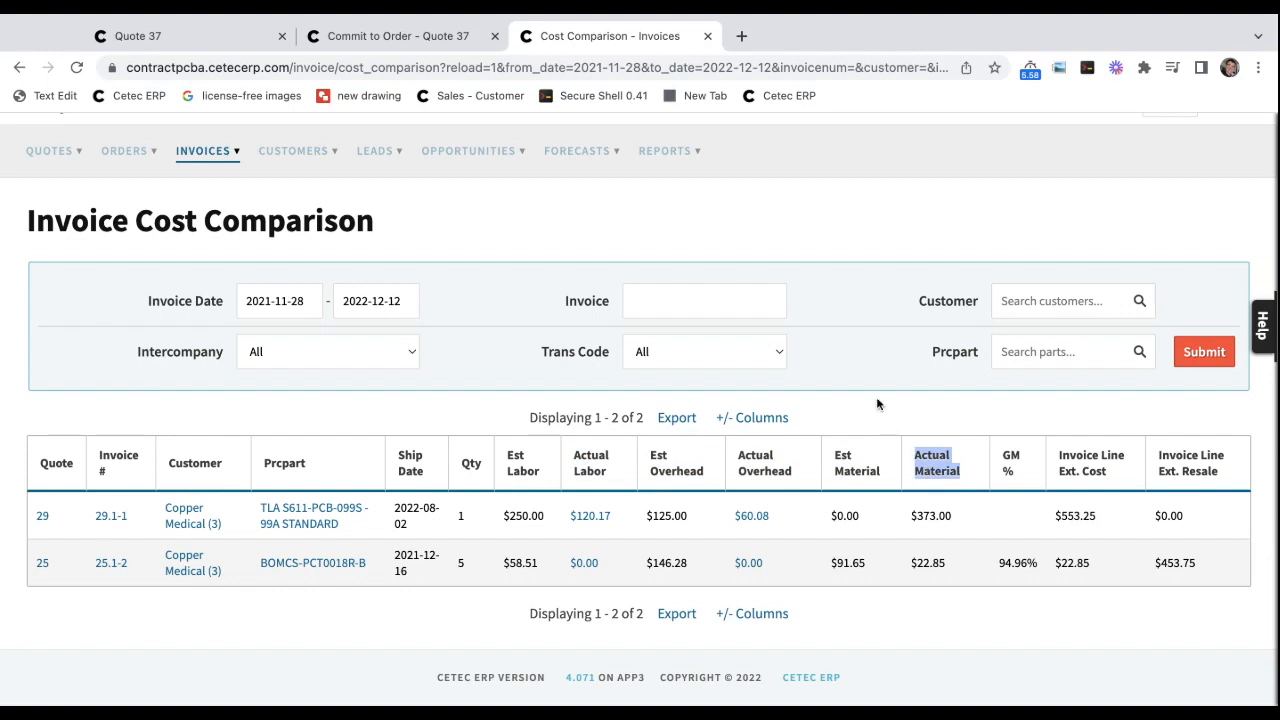
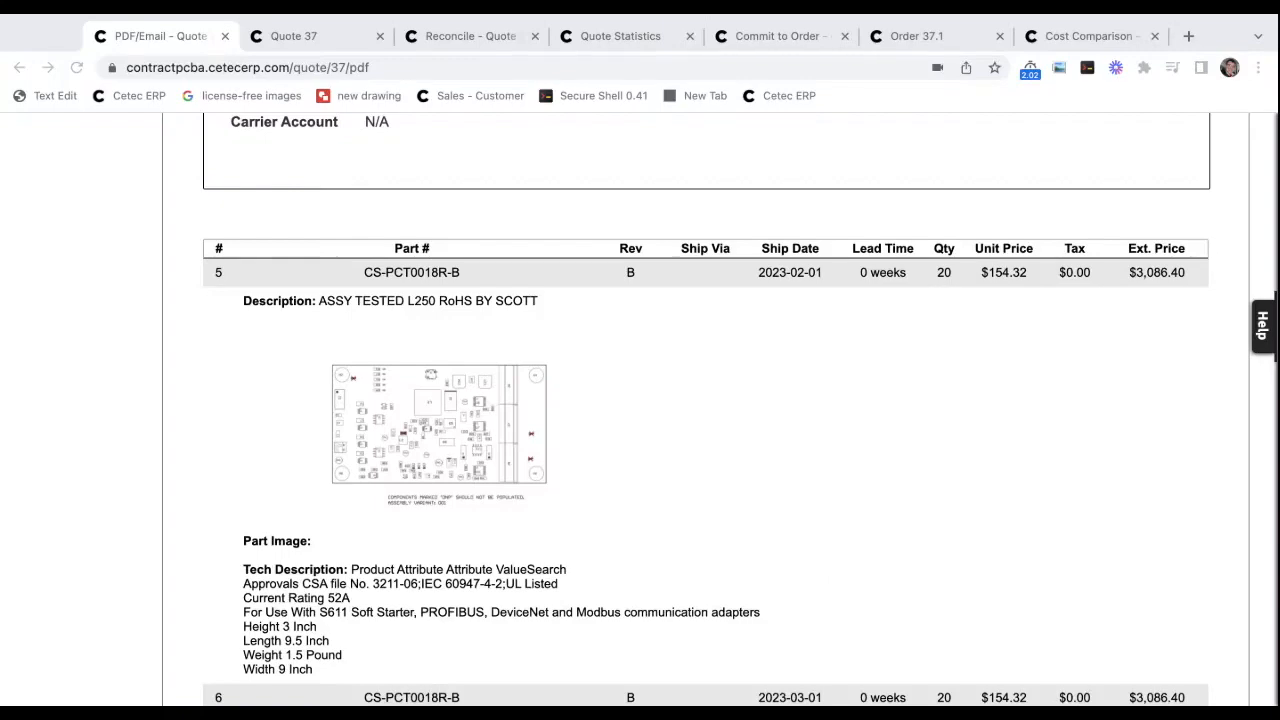
# Review quote 37's PDF preview and open the Email PDF form for it.
pyautogui.scroll(5, 700, 410)
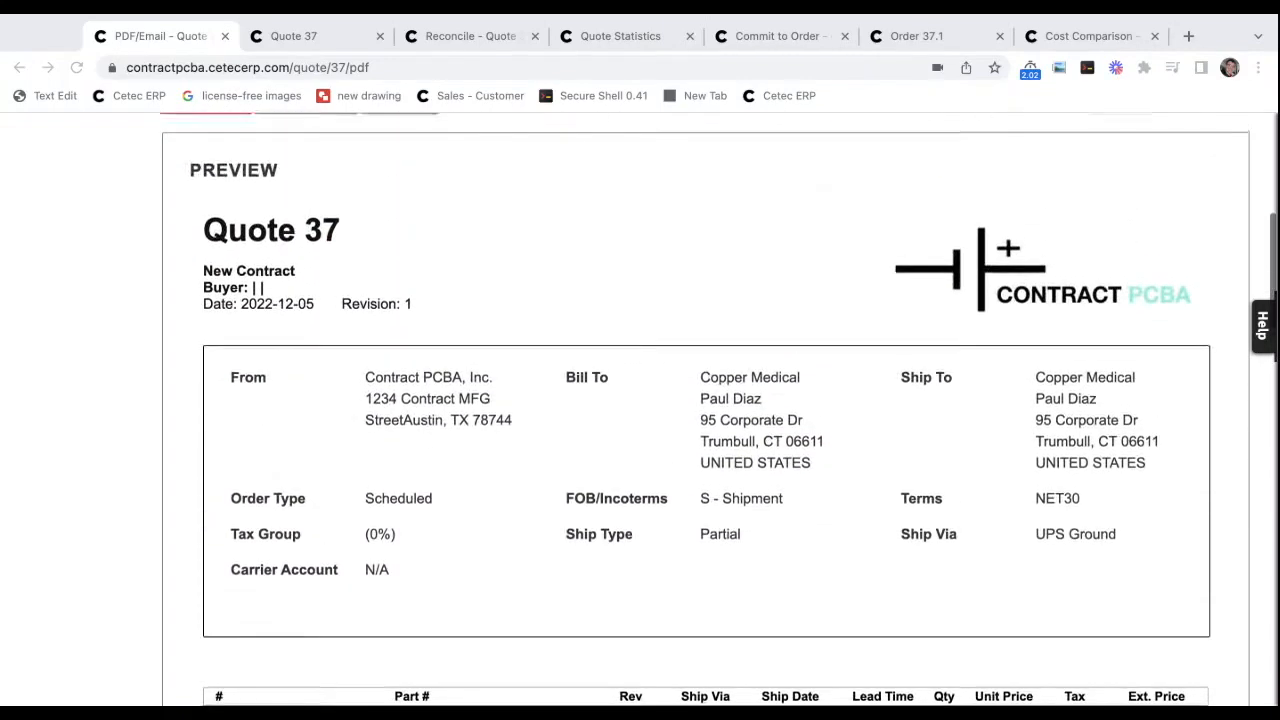
pyautogui.scroll(5, 470, 640)
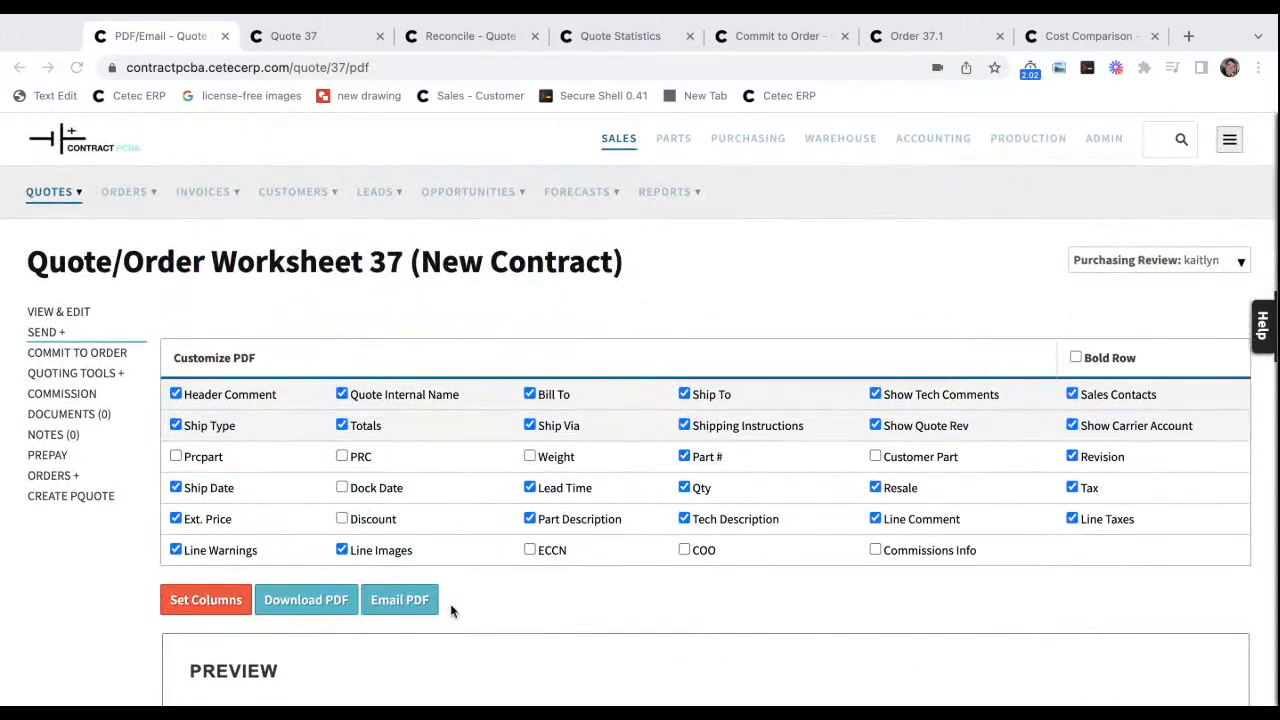
pyautogui.click(395, 604)
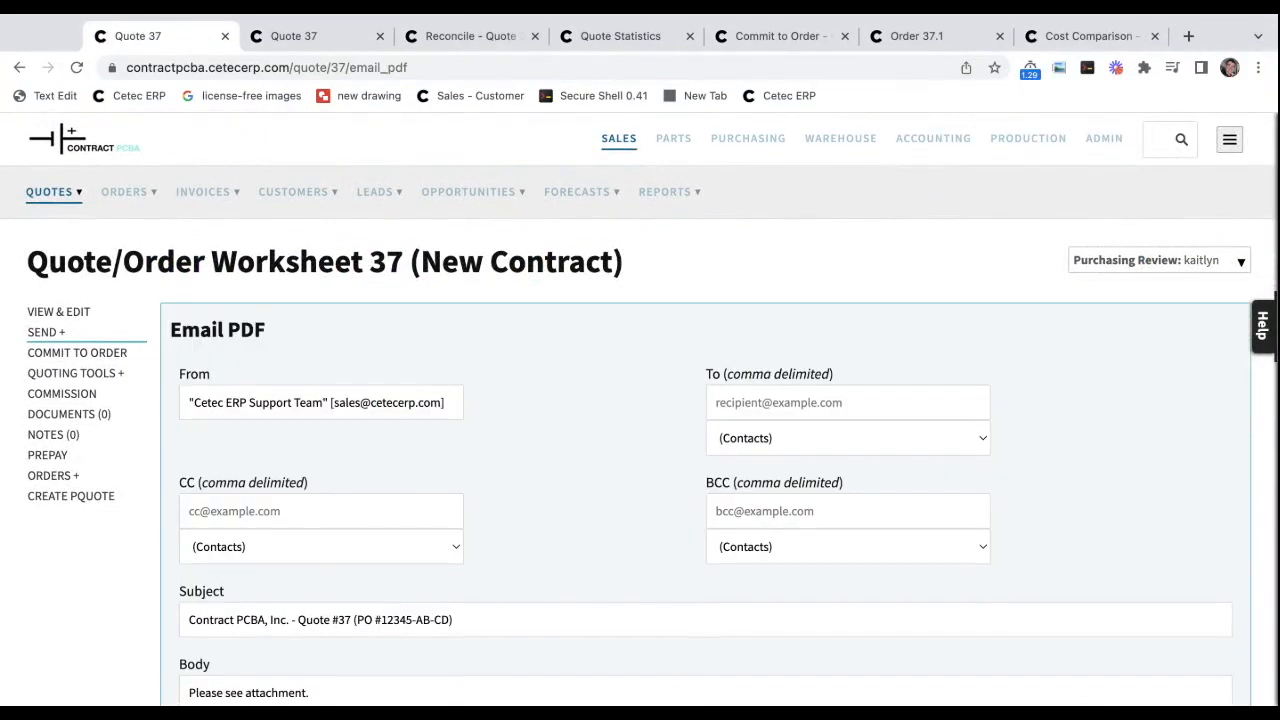
# Set quote 37's status to Pending in the quote header and save the header.
pyautogui.hotkey('ctrl', 'Tab')
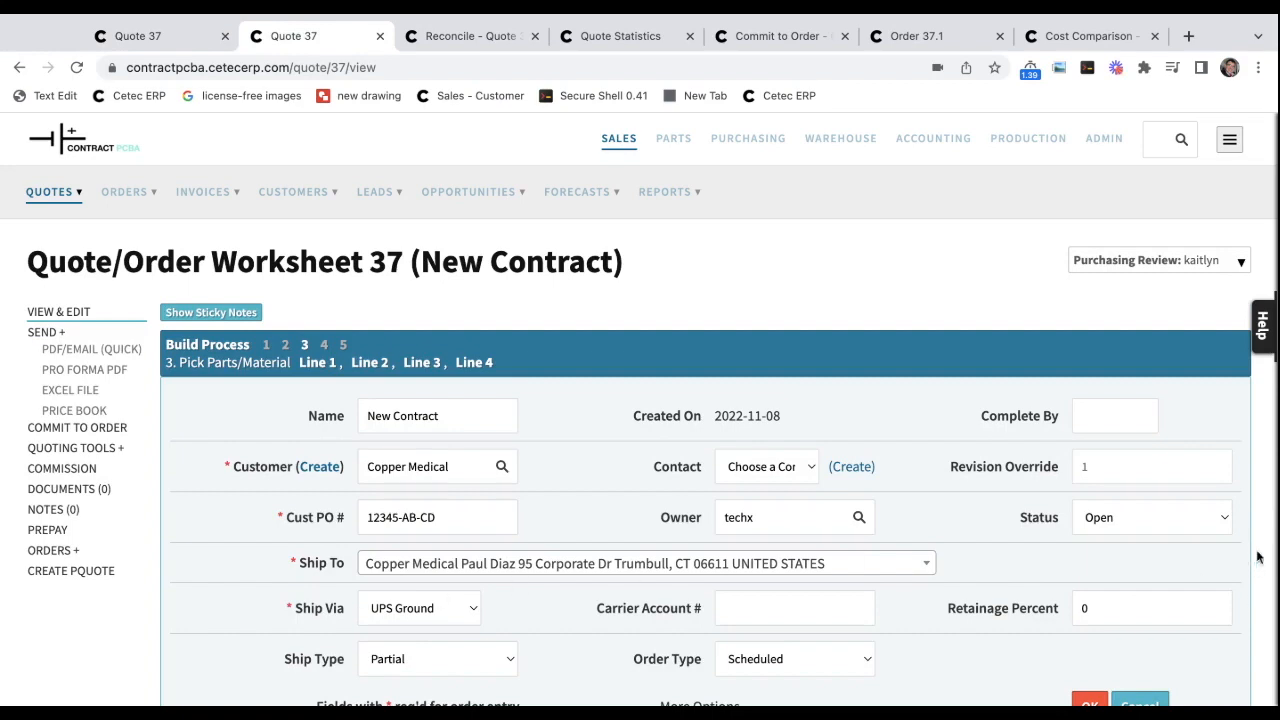
pyautogui.click(1185, 520)
pyautogui.scroll(-2, 997, 507)
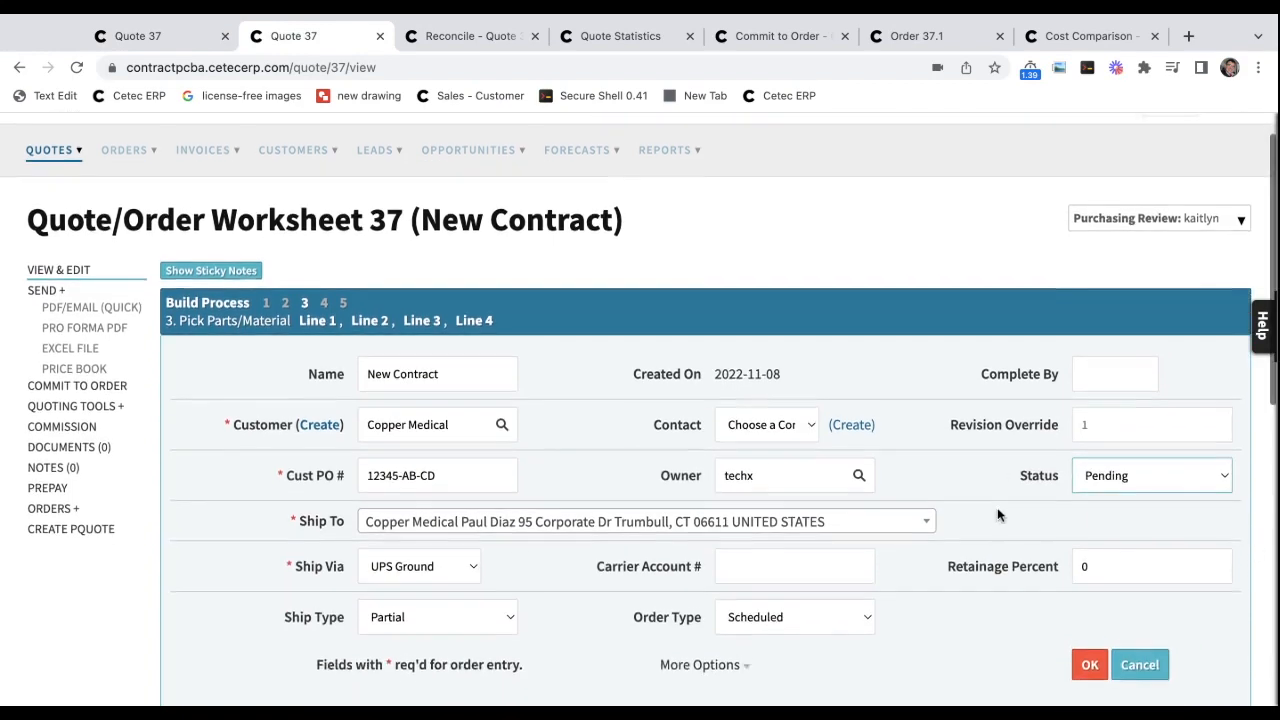
pyautogui.click(1089, 618)
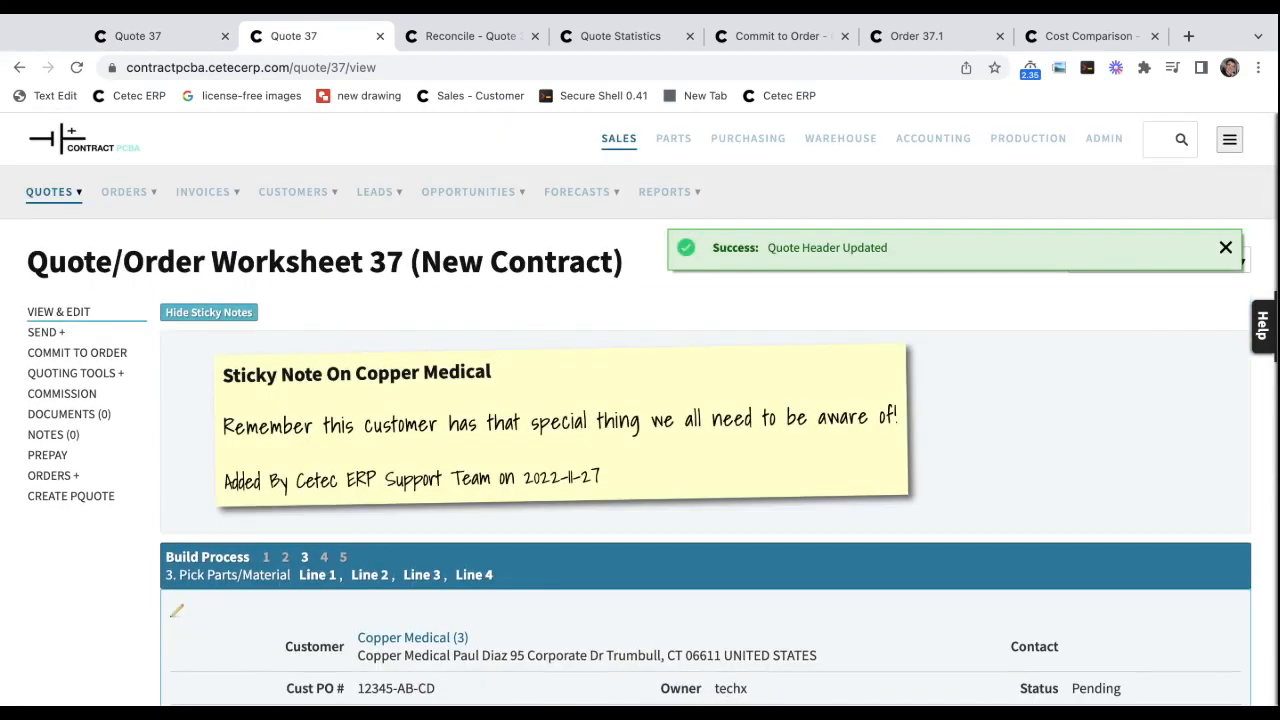
# On quote 37's reconcile page, select Too Expensive as the default line resolution.
pyautogui.hotkey('ctrl', 'Tab')
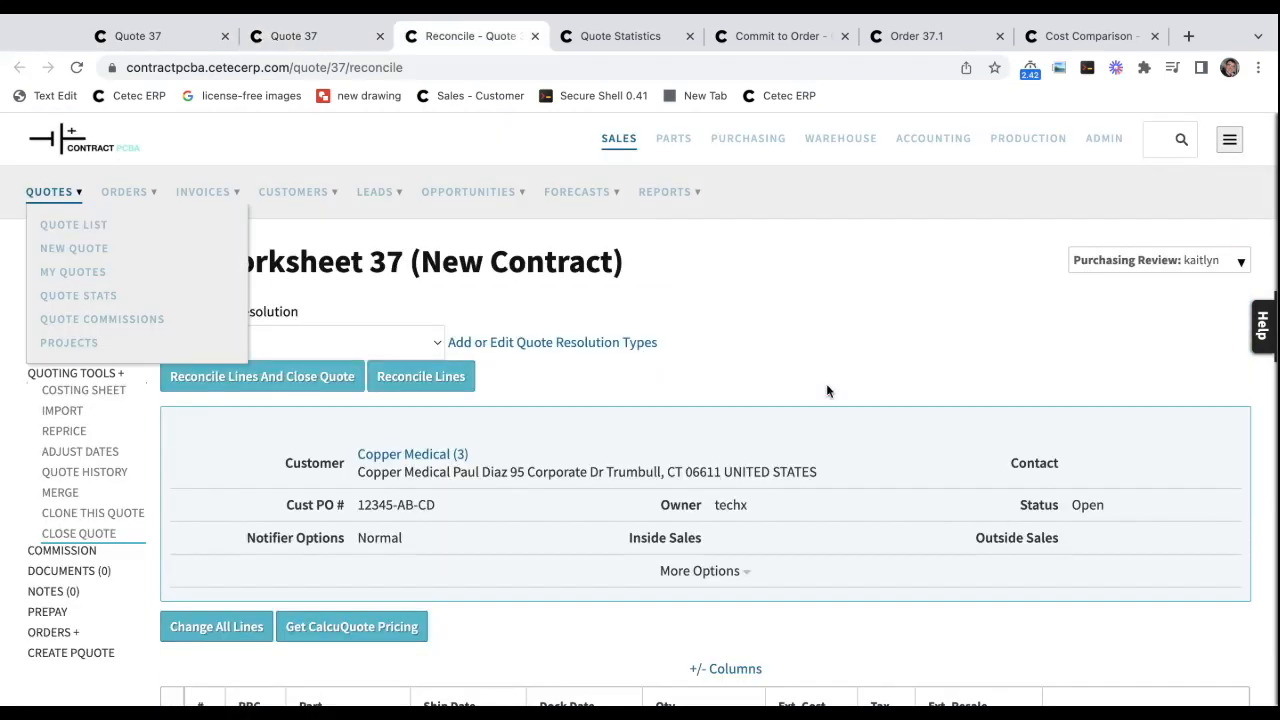
pyautogui.click(318, 342)
pyautogui.click(307, 372)
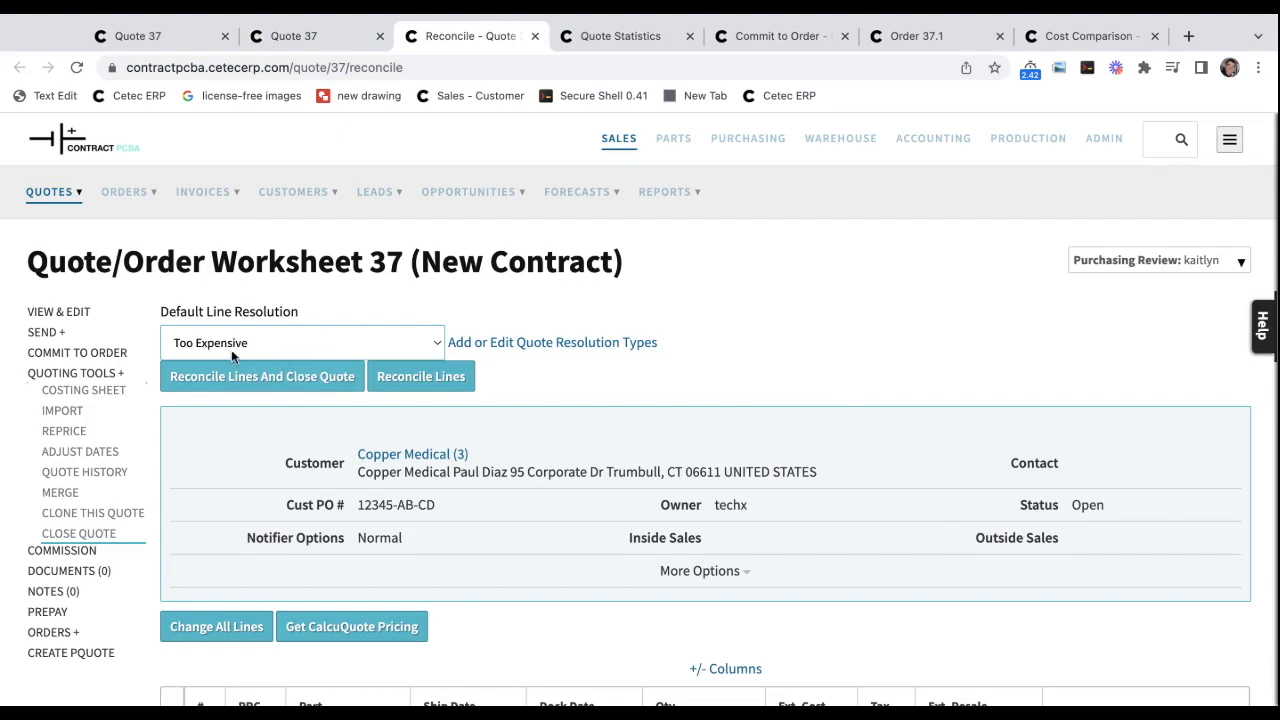
pyautogui.click(297, 403)
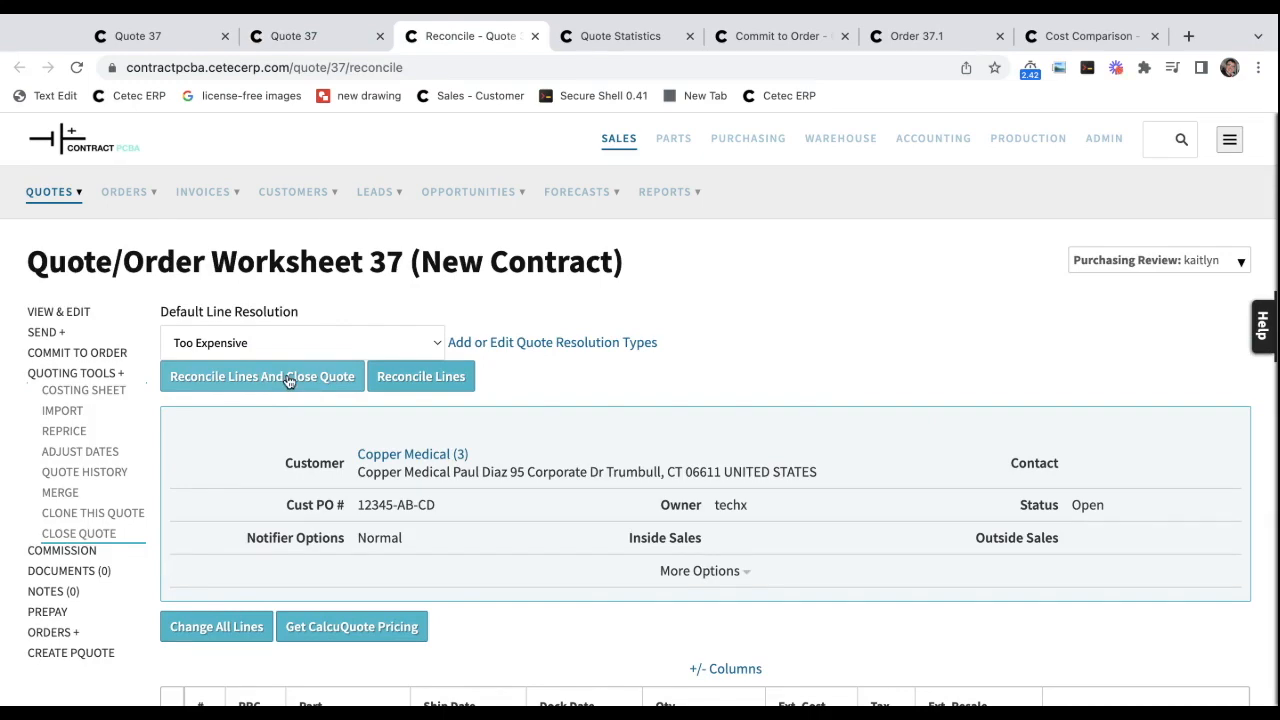
# View the Quote Statistics table of closed quotes by user and the quote line breakdown graph.
pyautogui.hotkey('ctrl', 'Tab')
pyautogui.scroll(-5, 429, 346)
pyautogui.scroll(-3, 427, 347)
pyautogui.moveTo(157, 506)
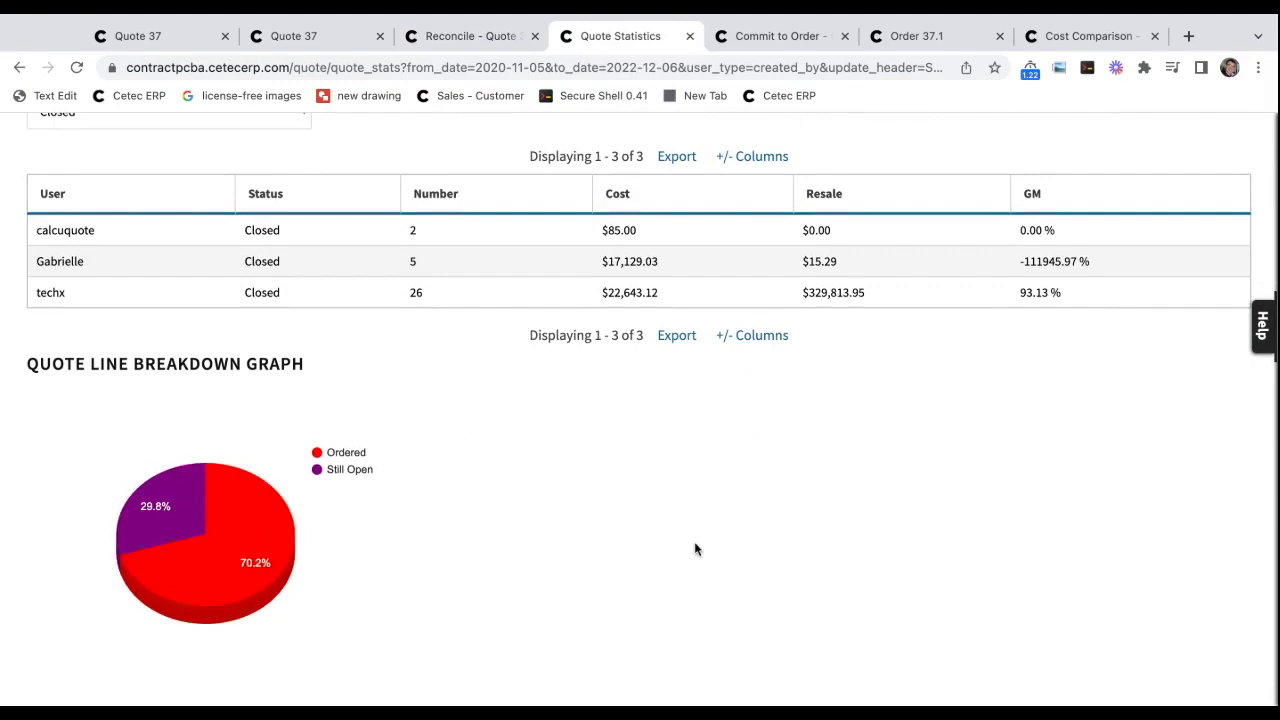
# On quote 37's Commit to Order page, highlight the customer PO number and the Commit Order label.
pyautogui.hotkey('ctrl', 'Tab')
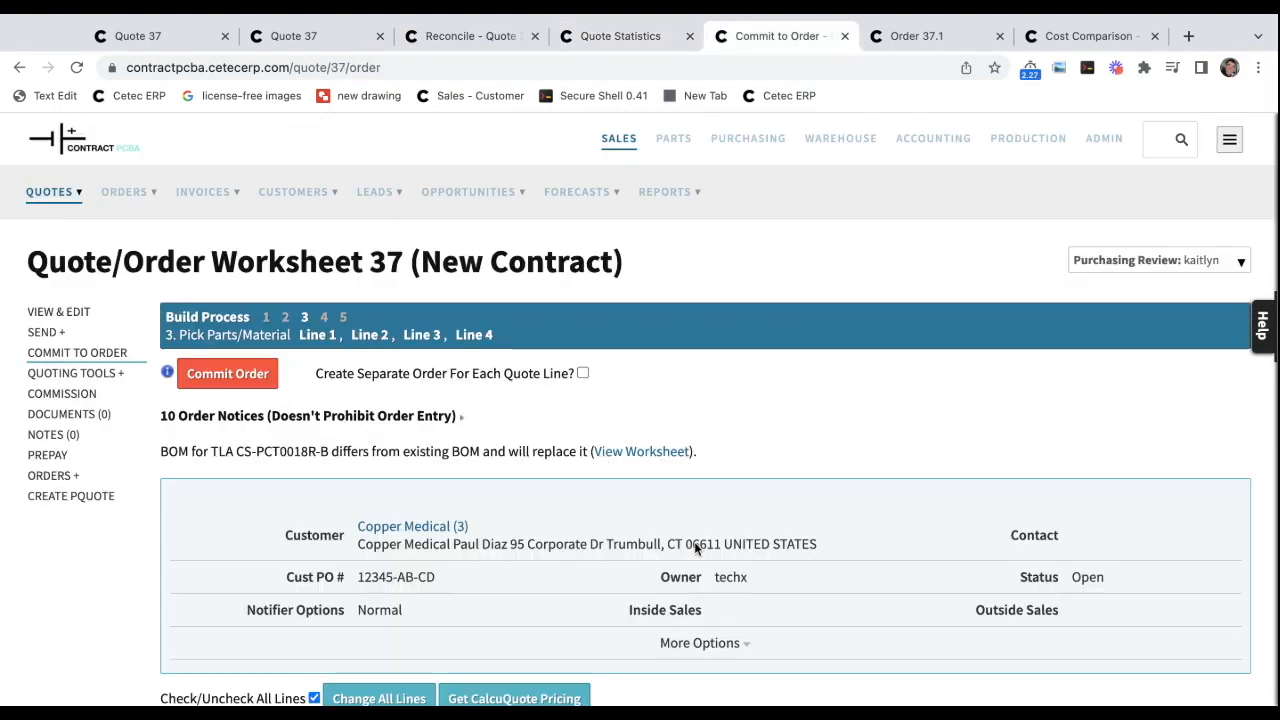
pyautogui.tripleClick(401, 589)
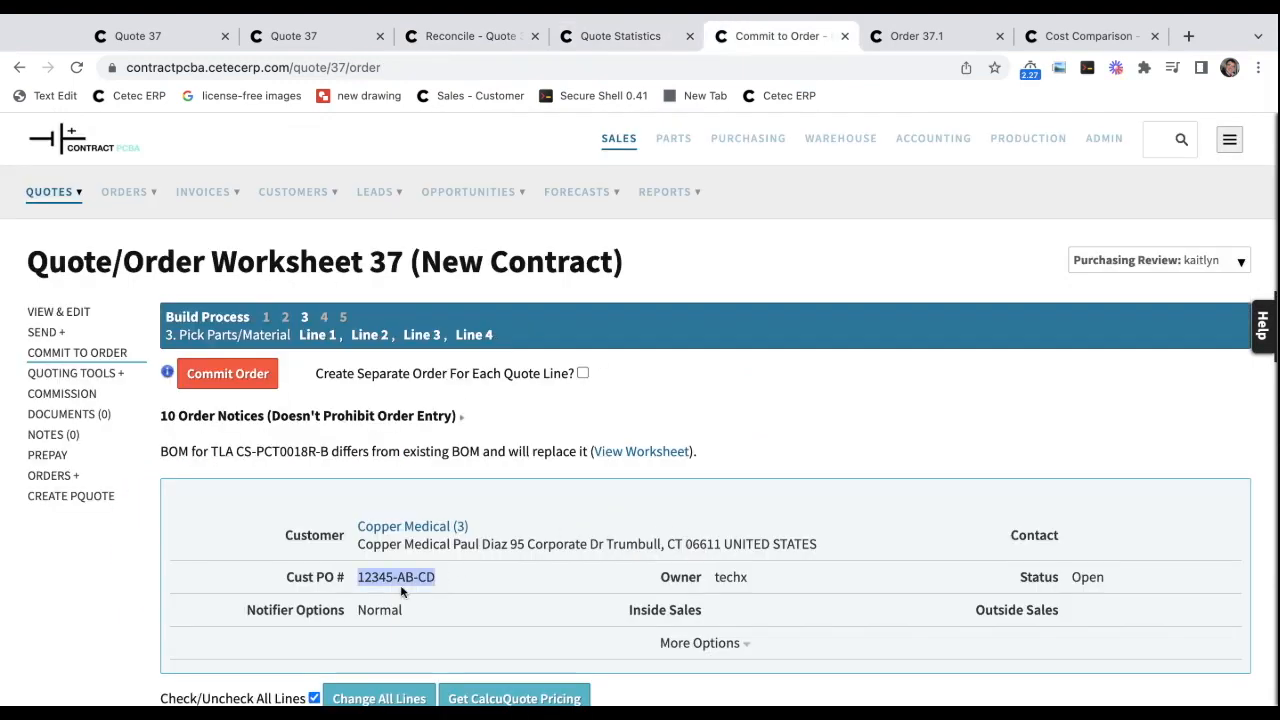
pyautogui.tripleClick(289, 373)
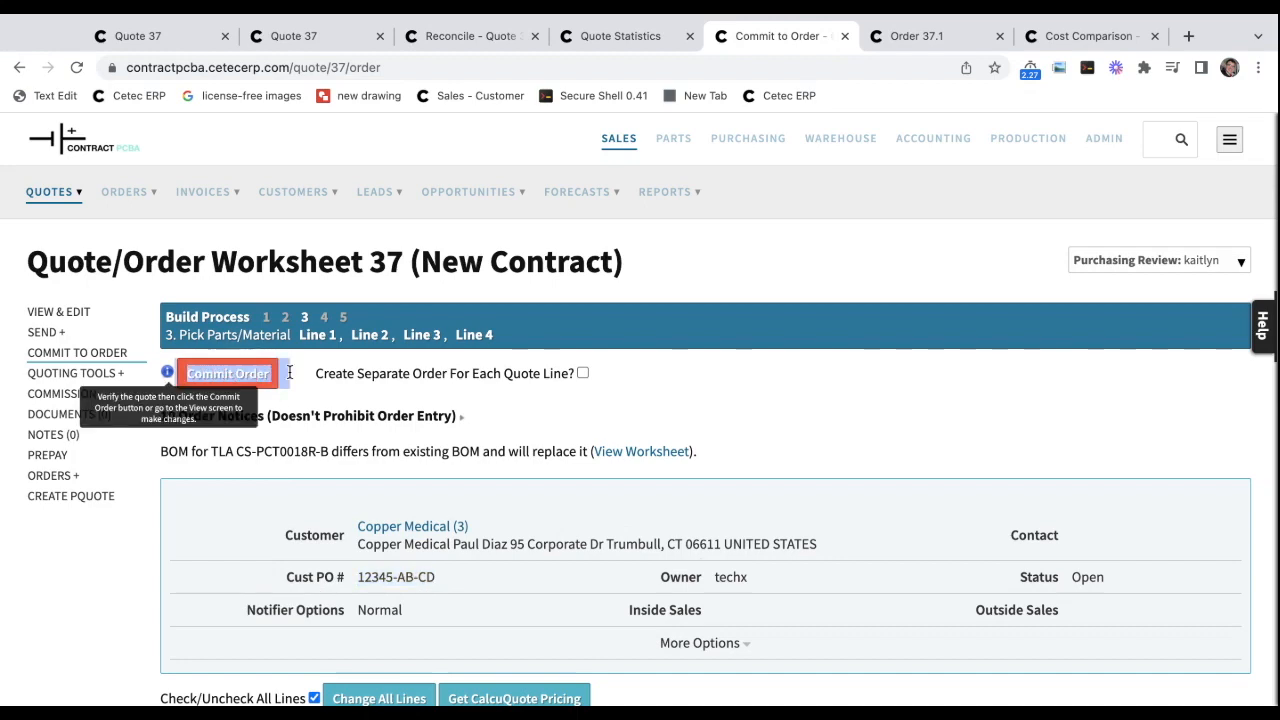
# Switch to the order view of Order 37.1 and highlight its P.O. number row.
pyautogui.click(322, 393)
pyautogui.hotkey('ctrl', 'Tab')
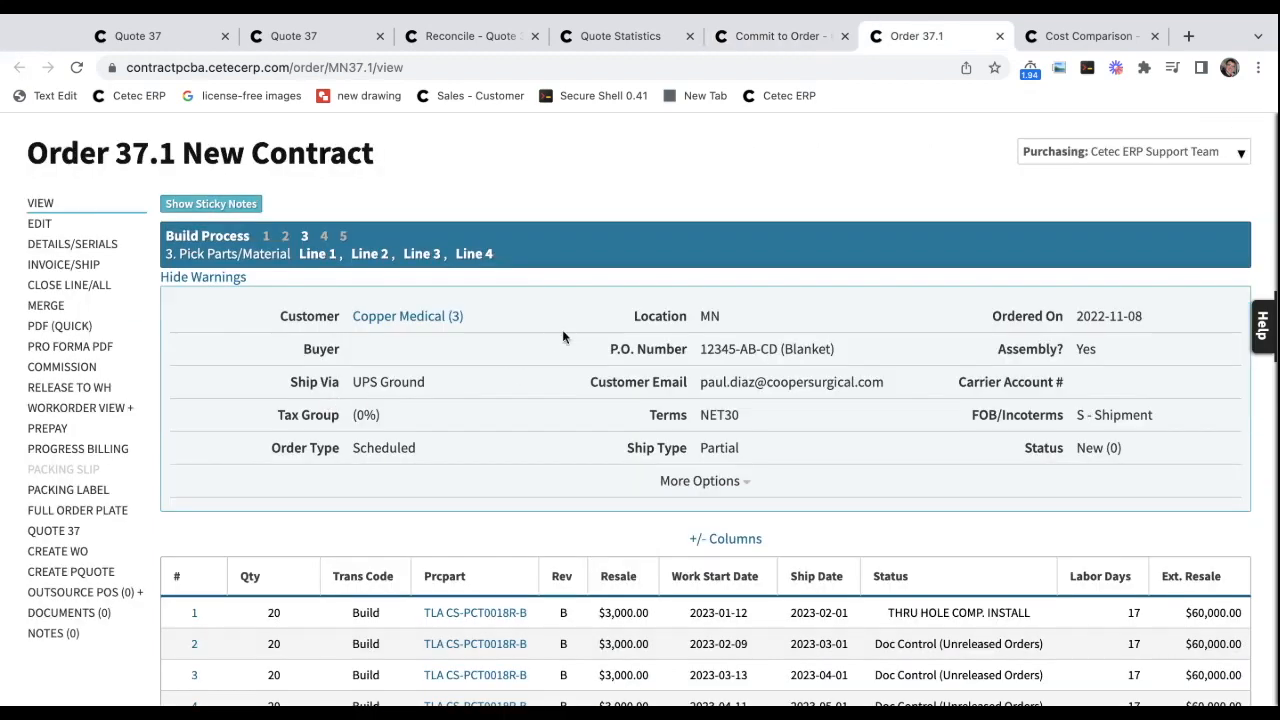
pyautogui.scroll(-1, 562, 337)
pyautogui.doubleClick(725, 328)
pyautogui.tripleClick(725, 328)
pyautogui.click(392, 473)
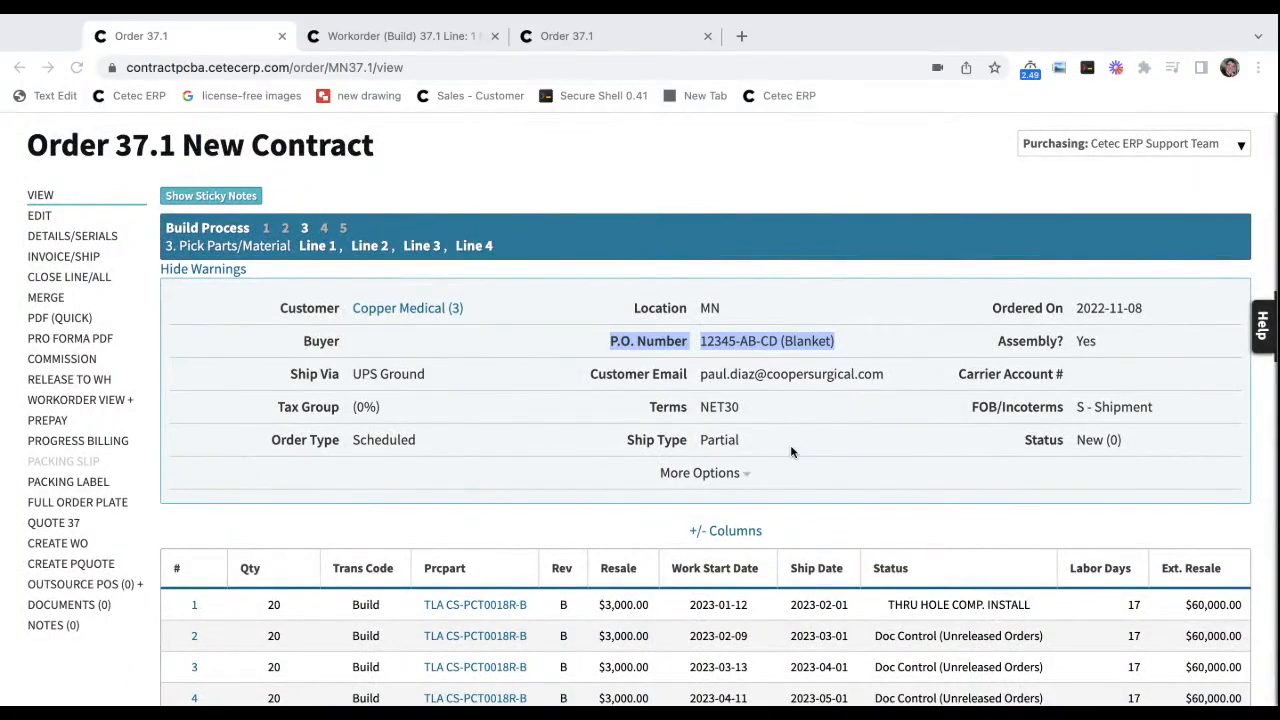
pyautogui.click(1088, 143)
pyautogui.click(1170, 353)
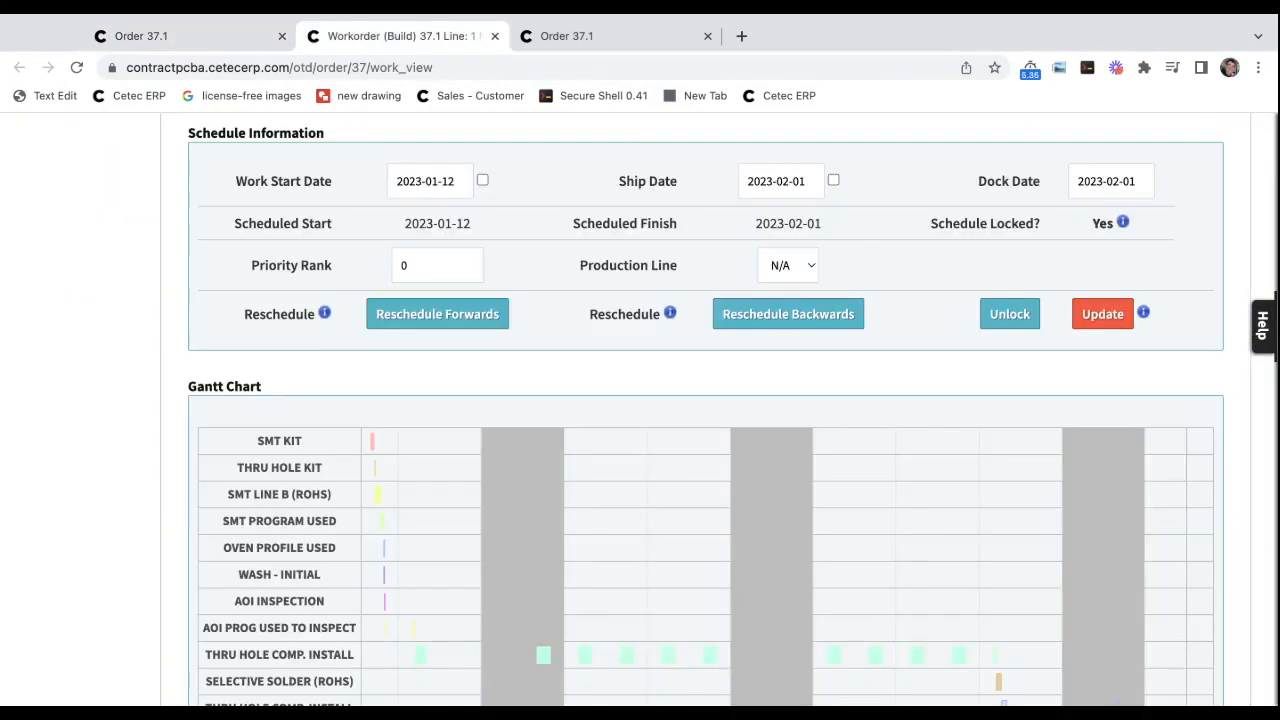
# View the schedule of order 37.1's line 1 workorder and the Order Acknowledgment preview for the order.
pyautogui.moveTo(680, 177); pyautogui.dragTo(618, 177)
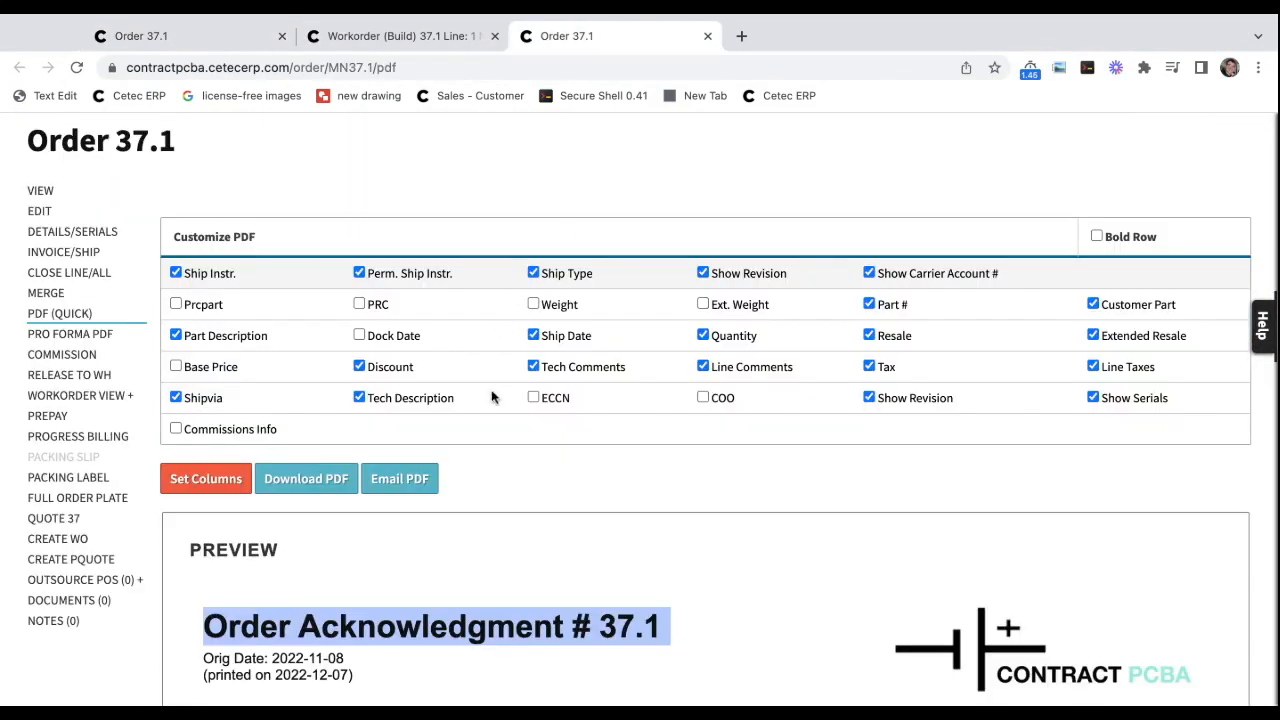
pyautogui.scroll(-7, 491, 397)
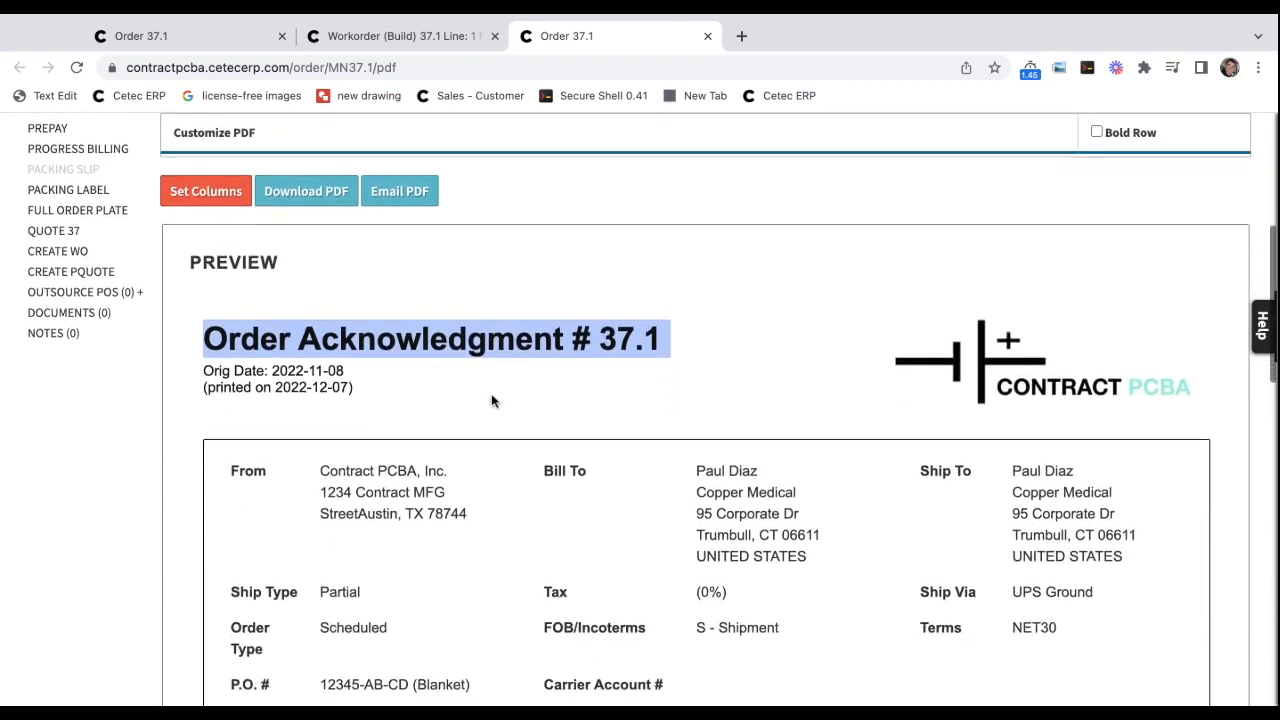
pyautogui.scroll(3, 697, 497)
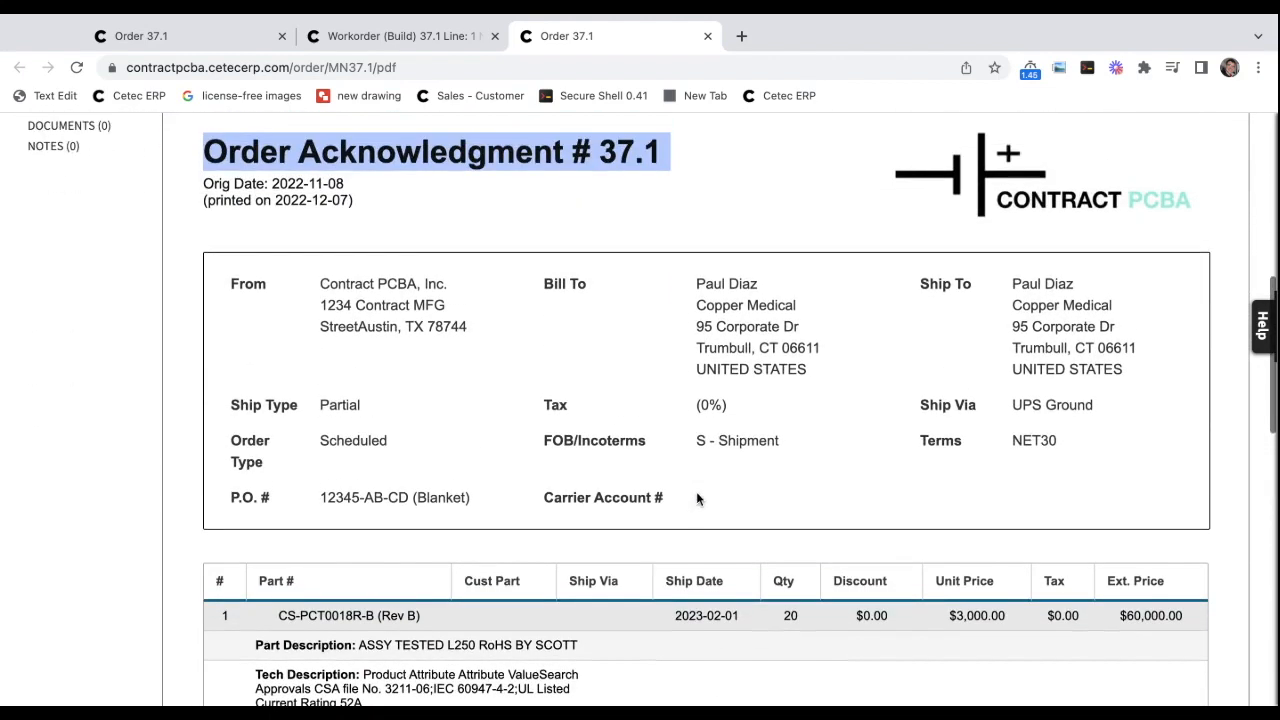
pyautogui.click(413, 165)
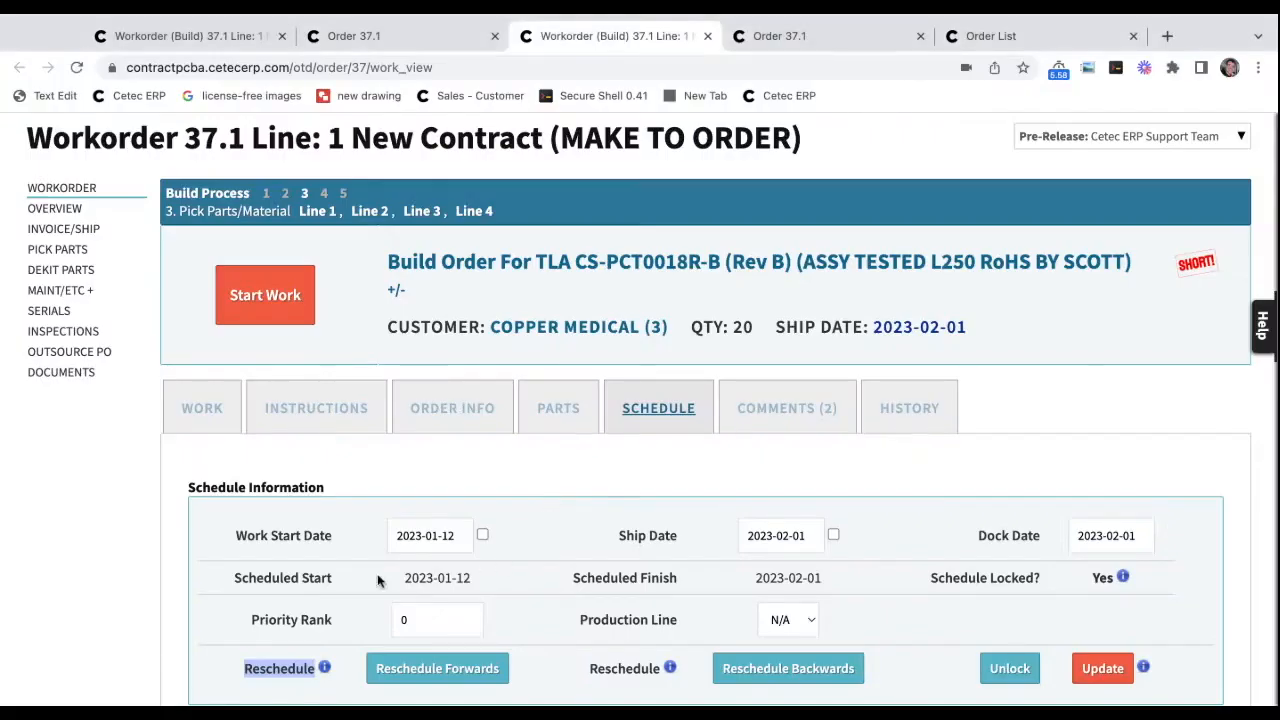
# Switch from the order 37.1 pages to the Order List and set the Trans Code filter to Stock.
pyautogui.moveTo(323, 676)
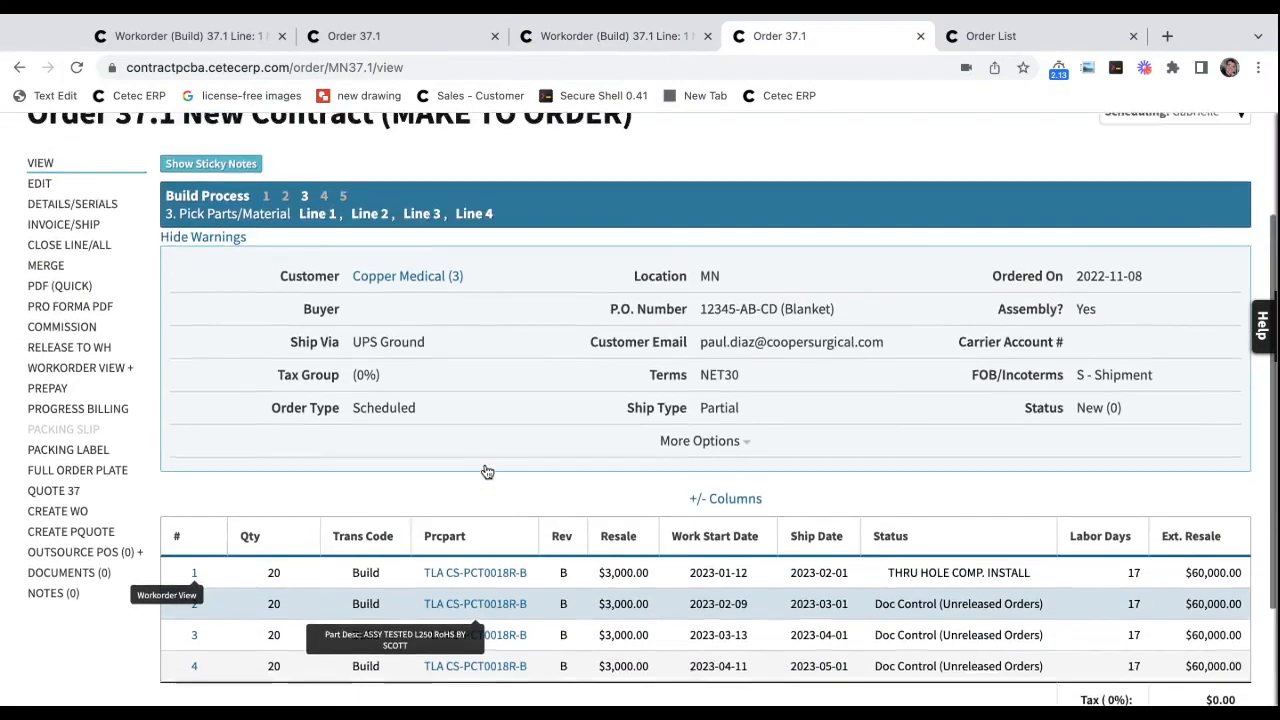
pyautogui.scroll(3, 487, 471)
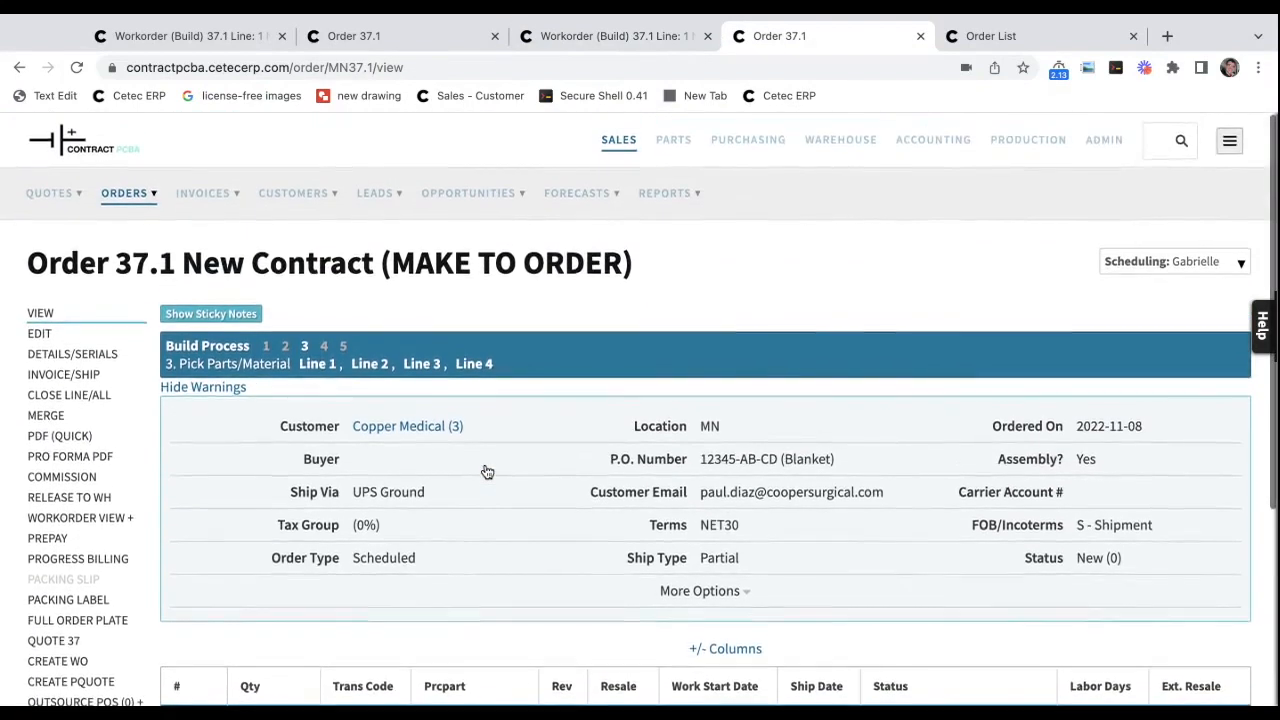
pyautogui.hotkey('ctrl', 'Tab')
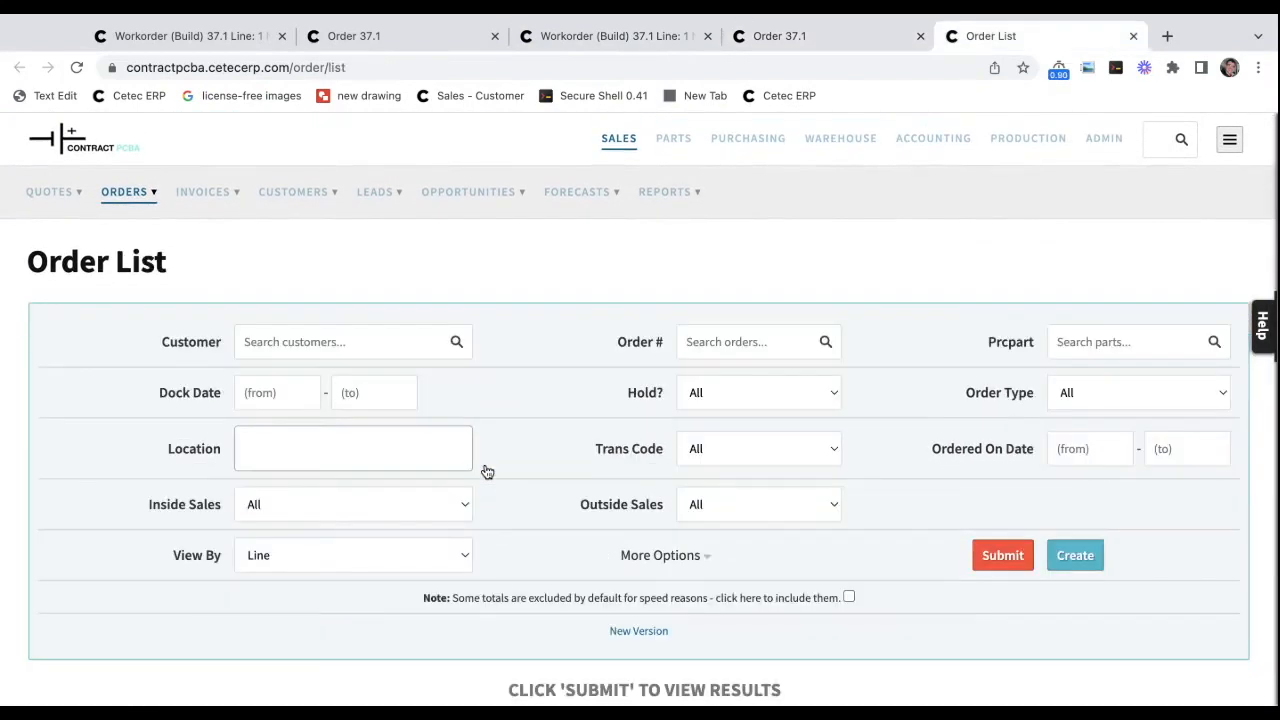
pyautogui.click(714, 440)
# Show the Production order functions, including New Build for Stock, and the quick order-entry shortcuts.
pyautogui.click(1053, 144)
pyautogui.click(57, 200)
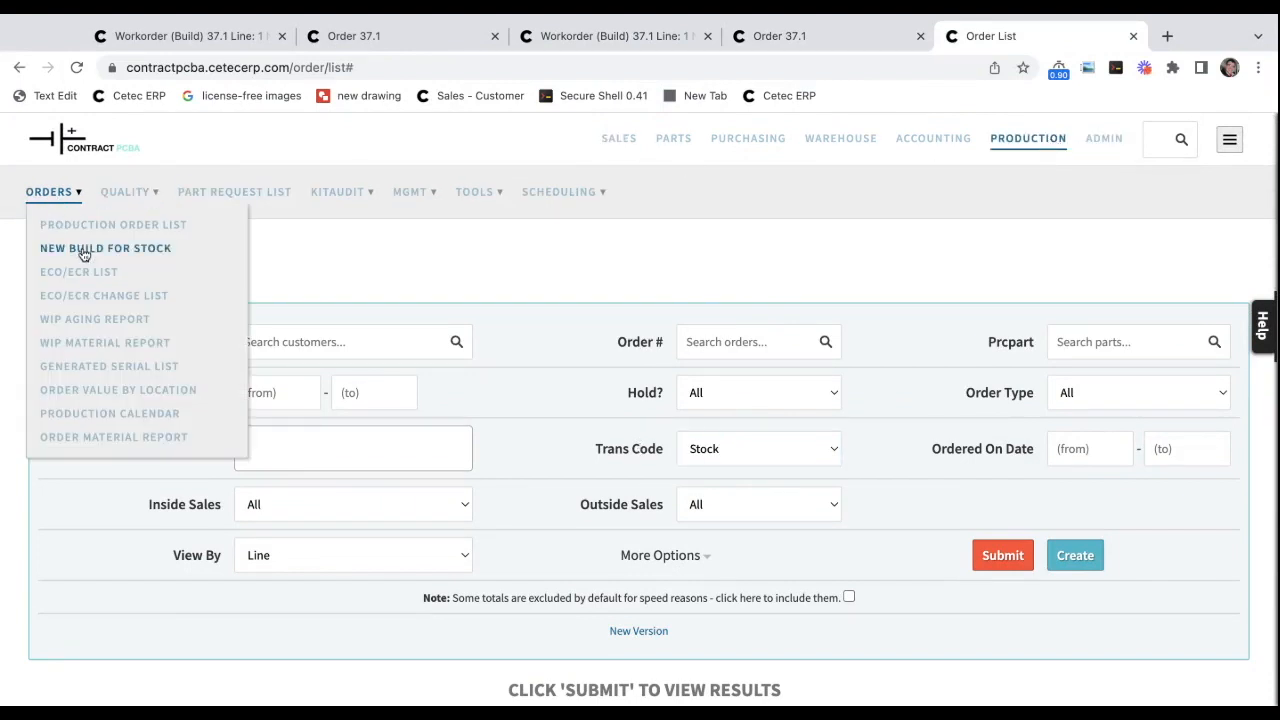
pyautogui.click(1230, 141)
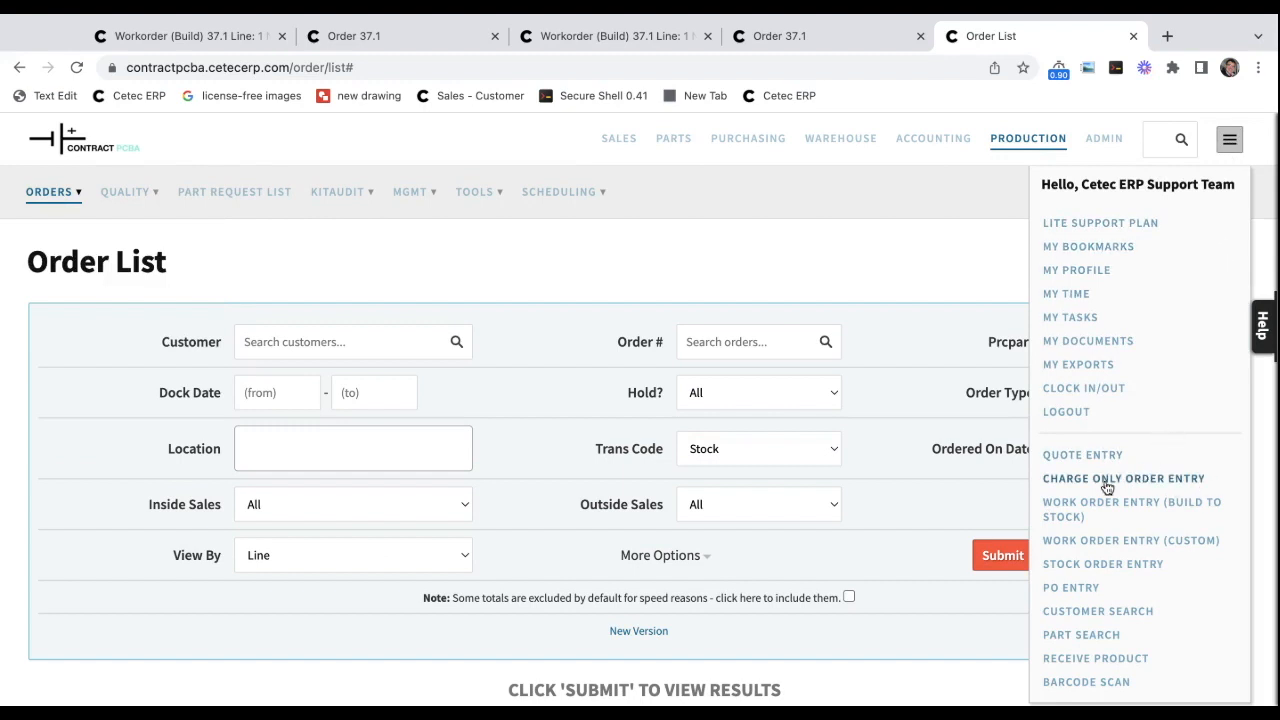
# Return to order 37.1, highlight line 1's Build trans code, and expand the workorder view links for its lines.
pyautogui.hotkey('ctrl', 'shift', 'Tab')
pyautogui.hotkey('ctrl', 'shift', 'Tab')
pyautogui.hotkey('ctrl', 'shift', 'Tab')
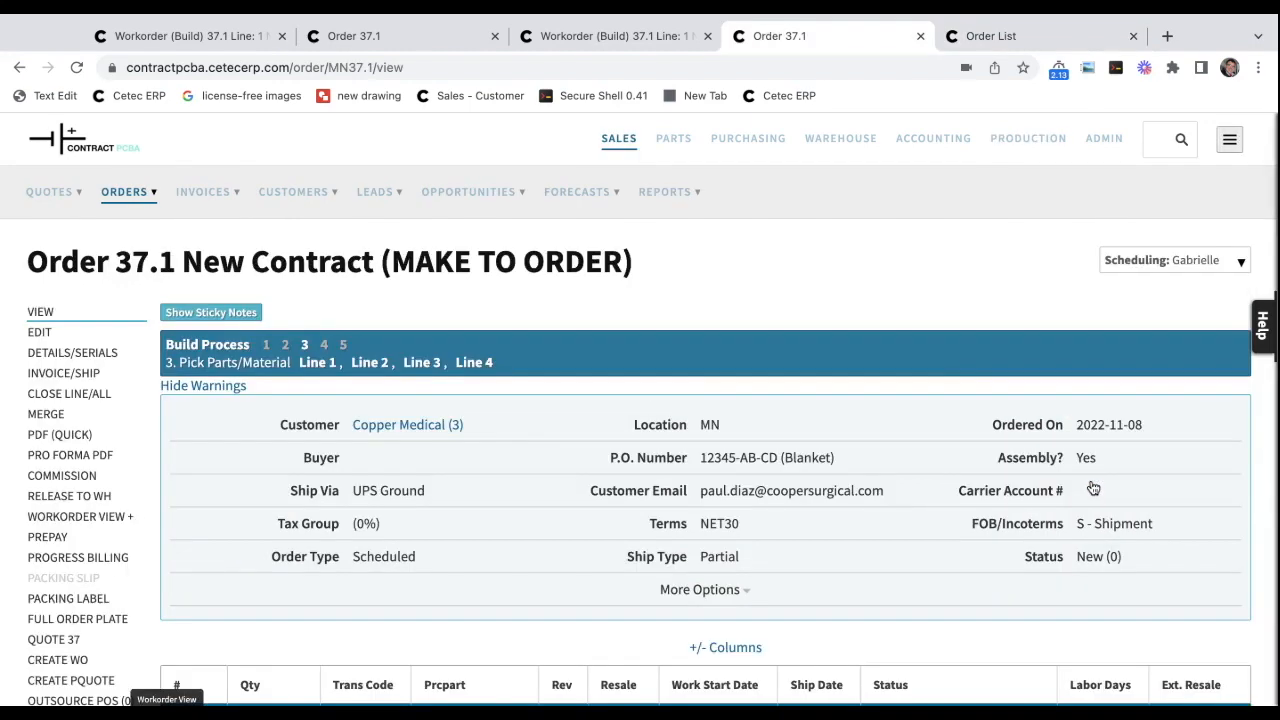
pyautogui.hotkey('ctrl', 'Tab')
pyautogui.hotkey('ctrl', 'Tab')
pyautogui.scroll(-2, 556, 425)
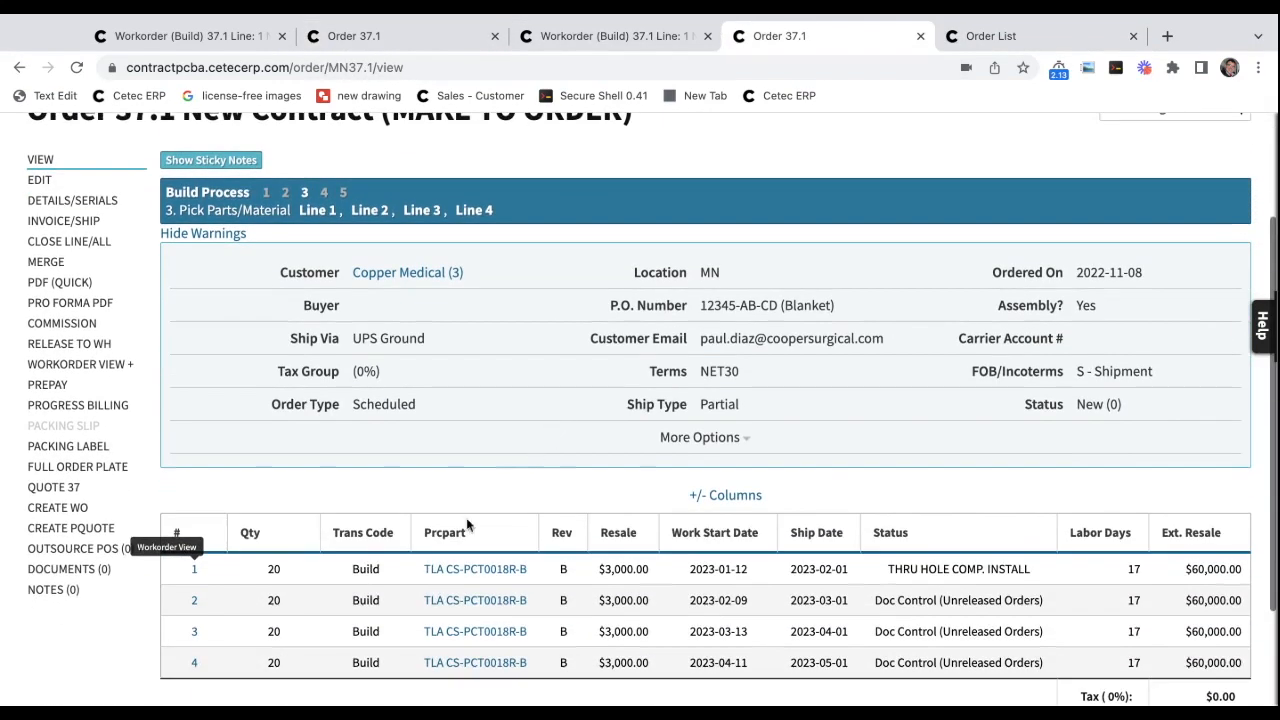
pyautogui.click(129, 366)
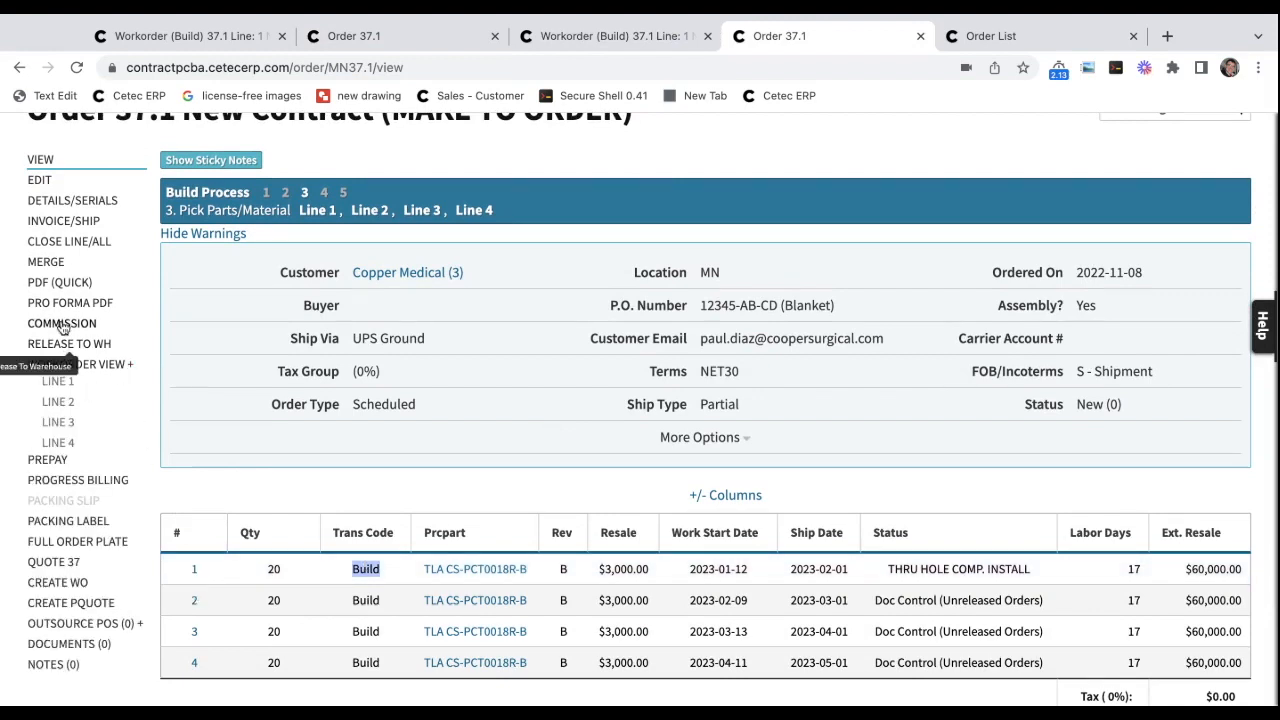
# Highlight the Invoice/Ship link of order 37.1, open that page, and look over its header details.
pyautogui.click(117, 226)
pyautogui.tripleClick(117, 226)
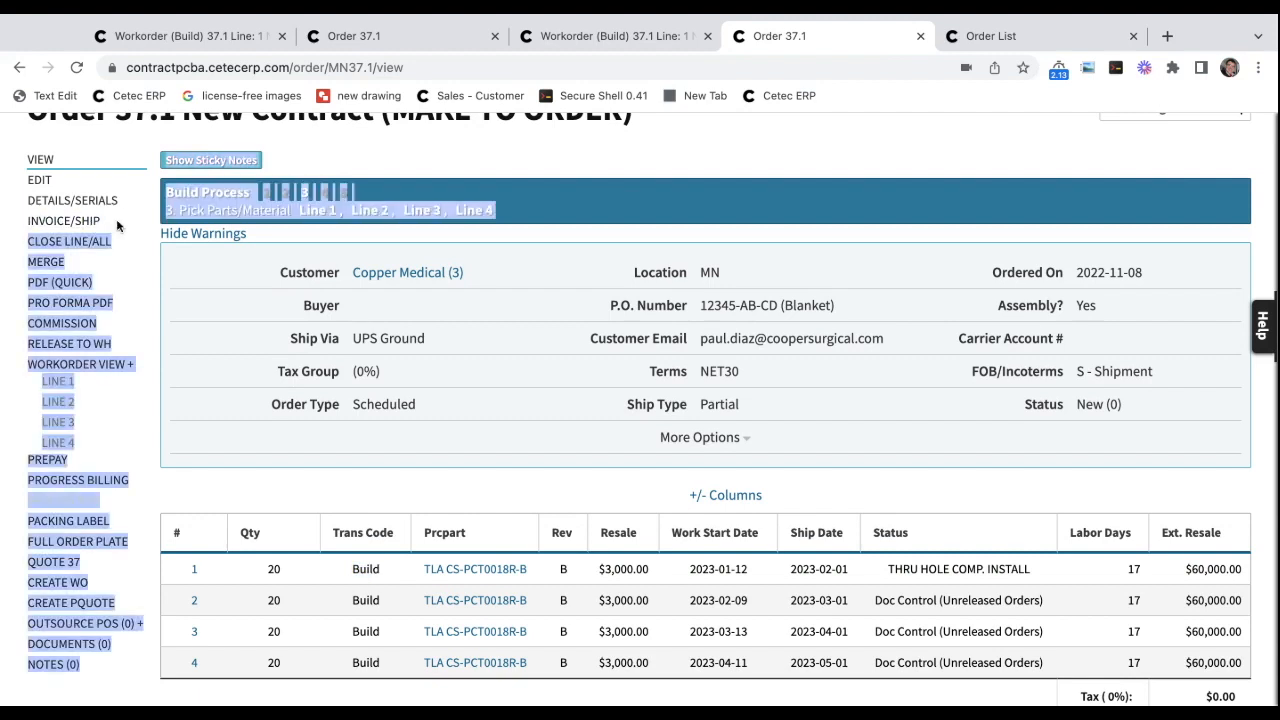
pyautogui.tripleClick(117, 226)
pyautogui.click(45, 230)
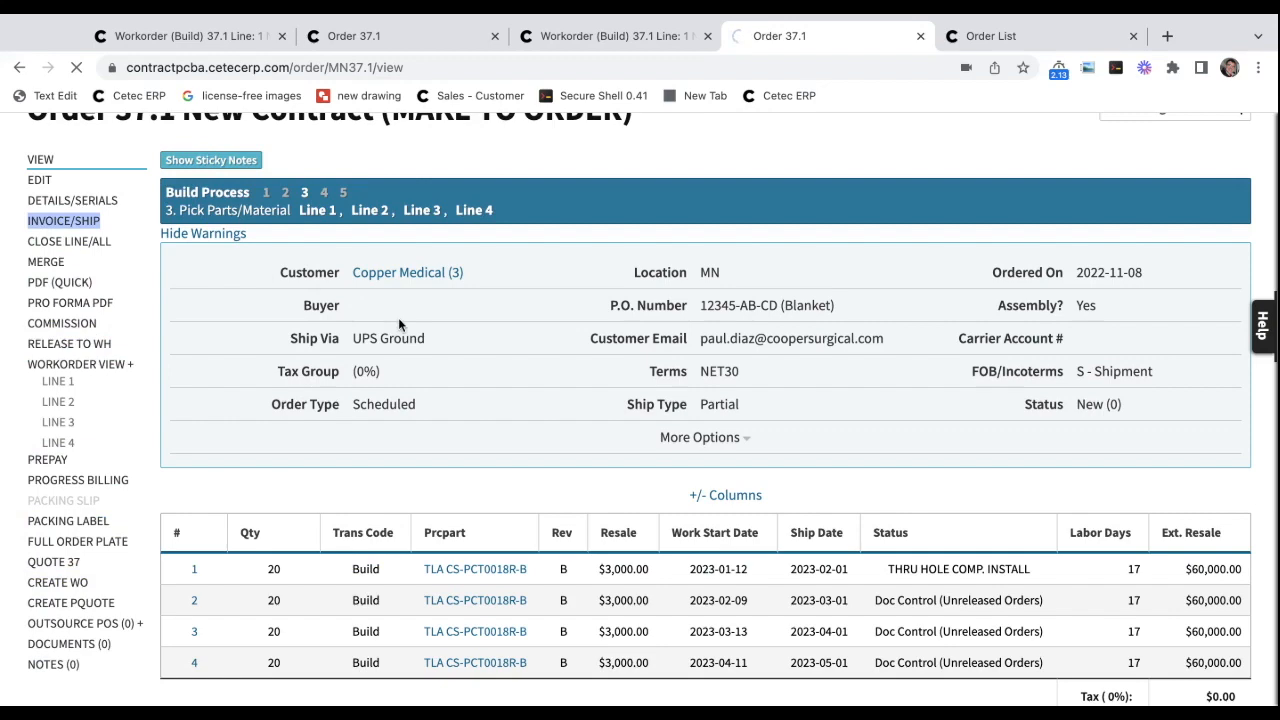
pyautogui.scroll(-2, 504, 309)
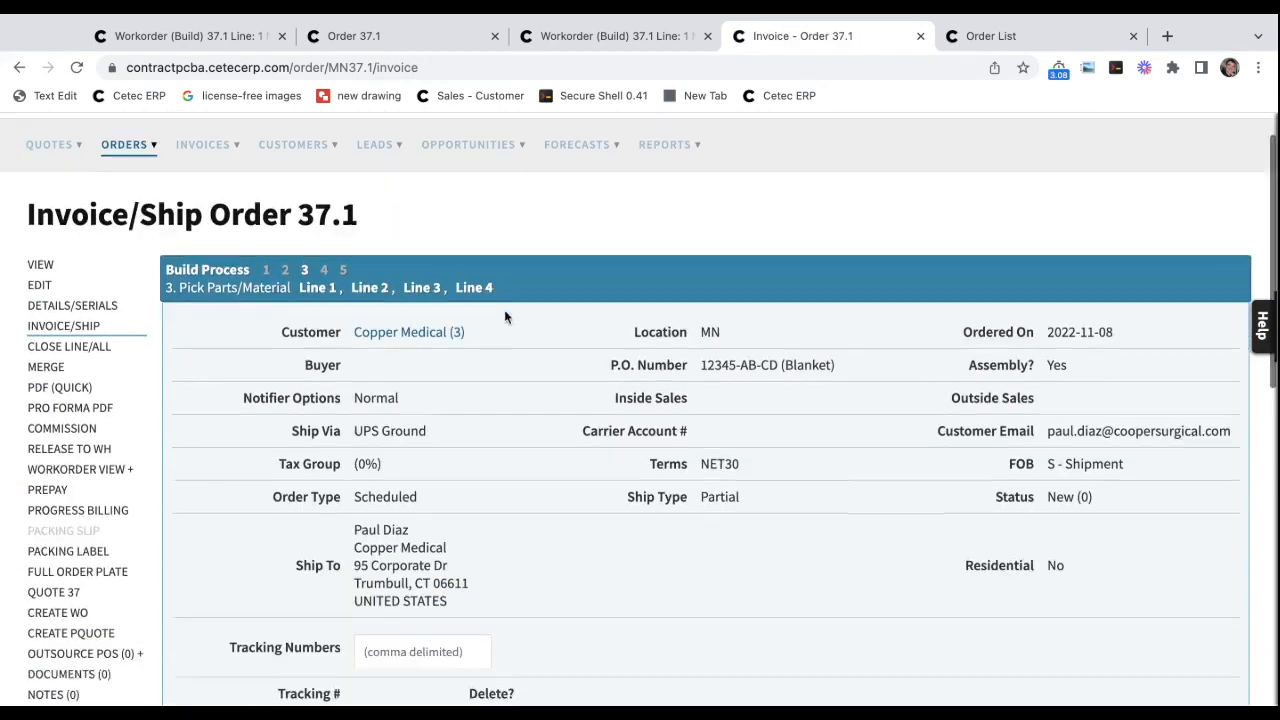
pyautogui.scroll(2, 504, 309)
pyautogui.scroll(1, 504, 309)
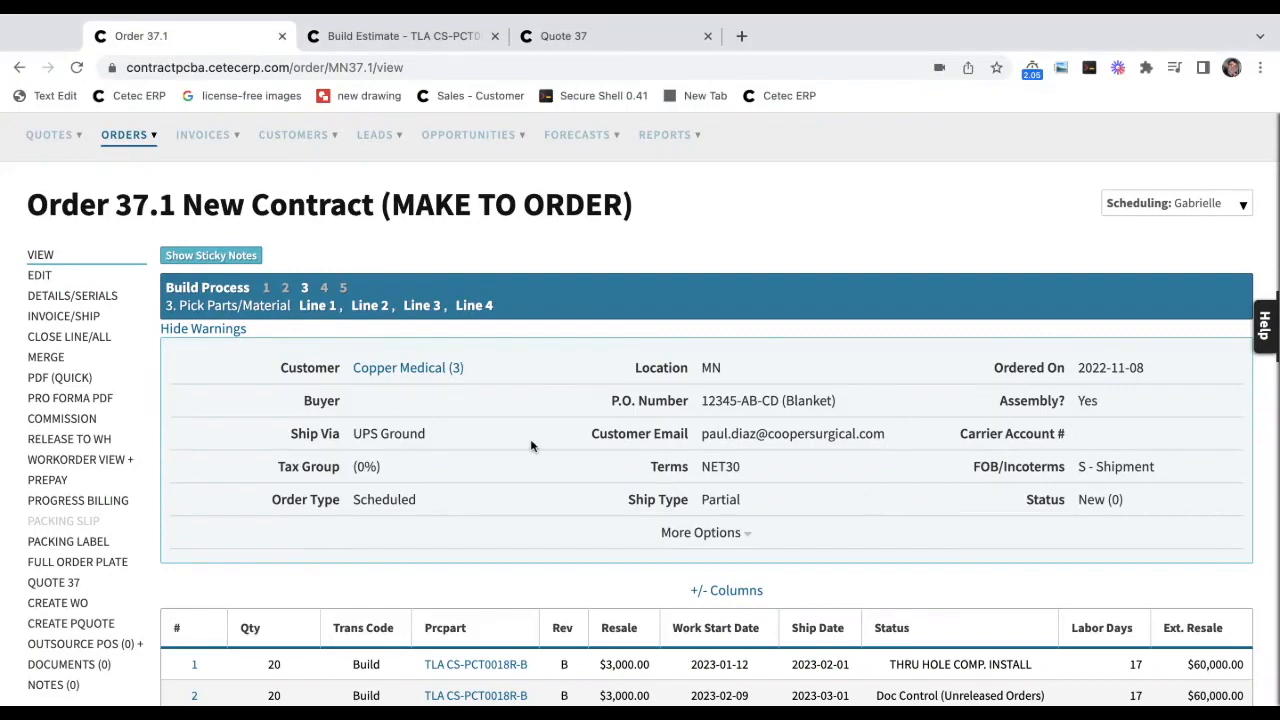
# Open part TLA CS-PCT0018R-B from line 1 of order 37.1 in a separate tab placed beside the order.
pyautogui.scroll(-1, 531, 446)
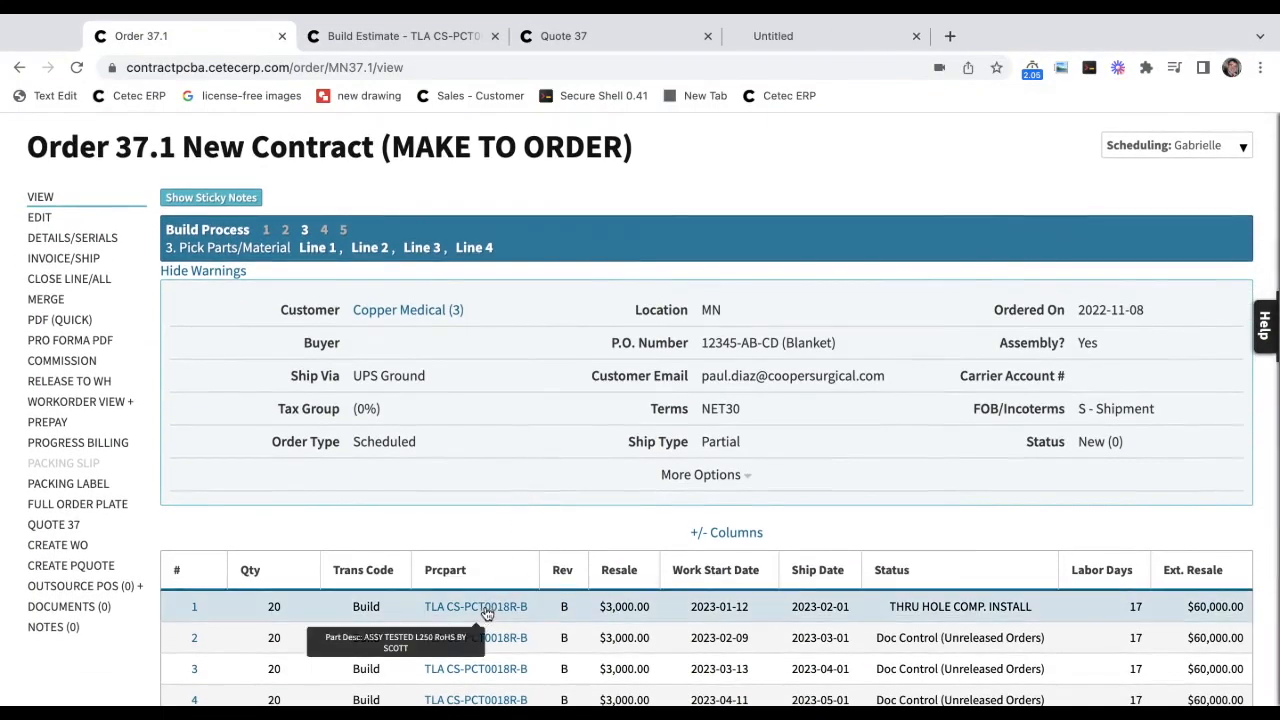
pyautogui.click(487, 613)
pyautogui.moveTo(748, 40); pyautogui.dragTo(465, 40)
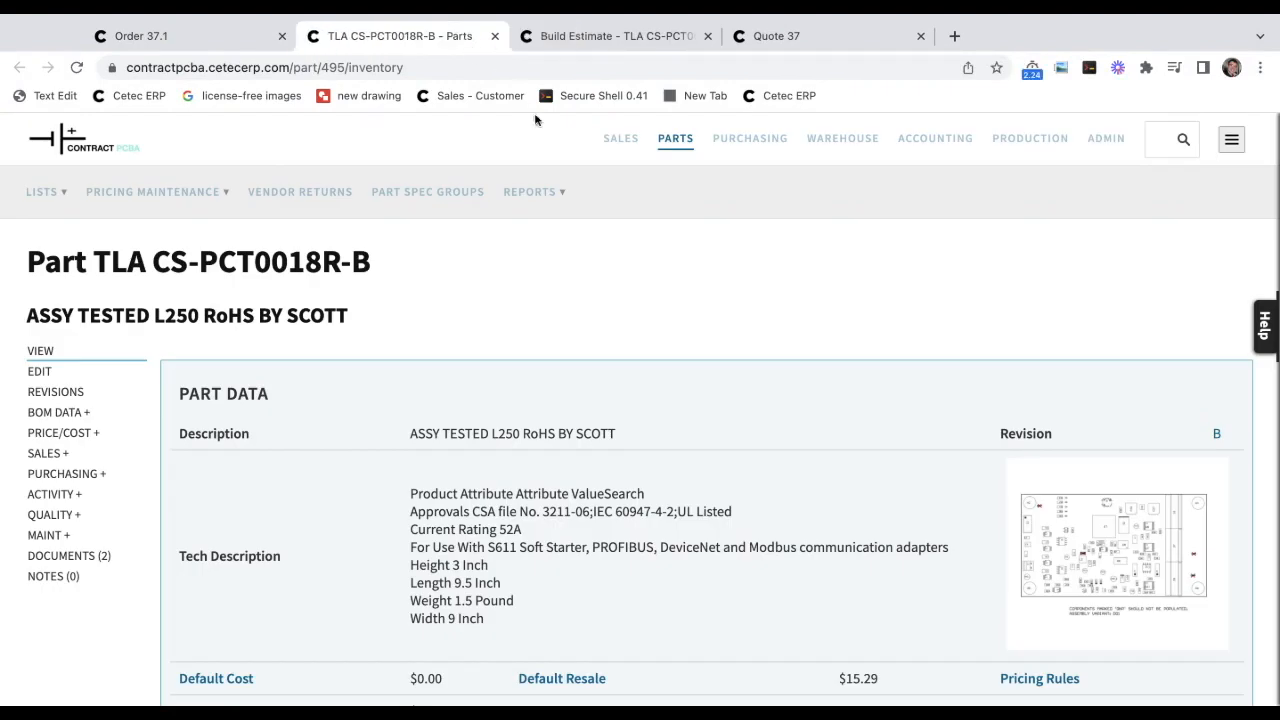
# Open the Build Estimate for part TLA CS-PCT0018R-B and look through its component availability table.
pyautogui.click(101, 411)
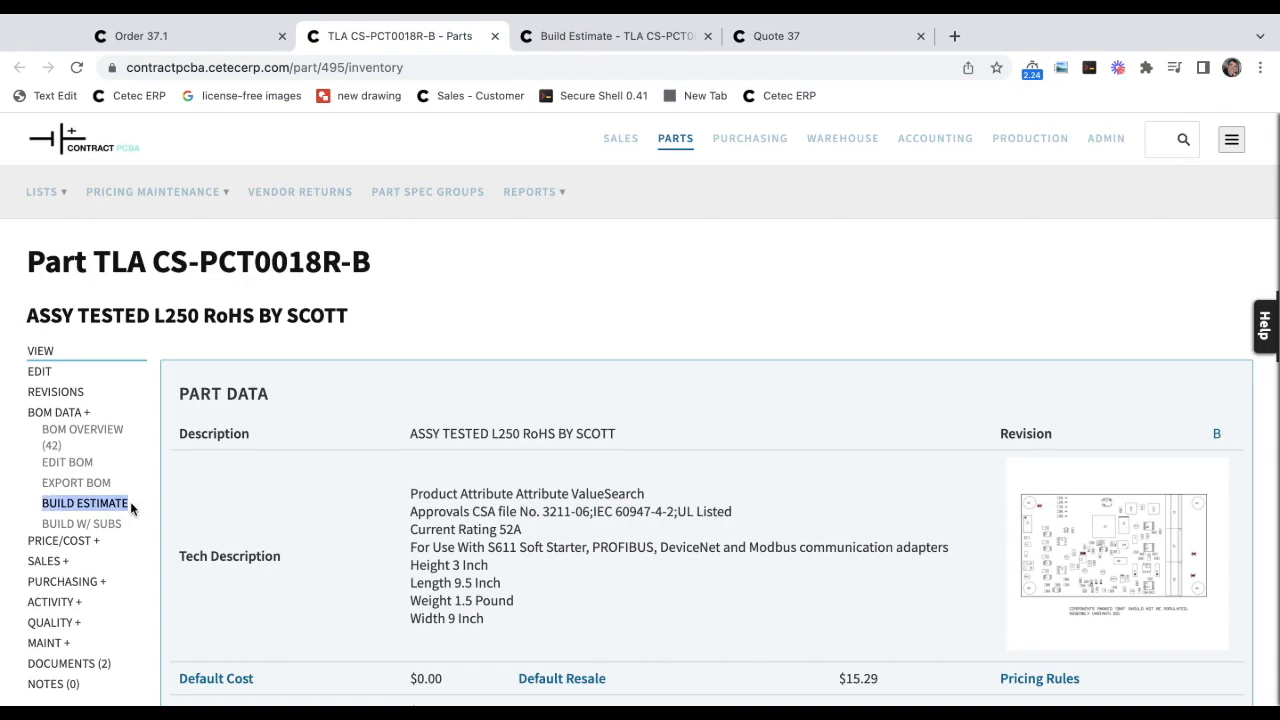
pyautogui.click(85, 503)
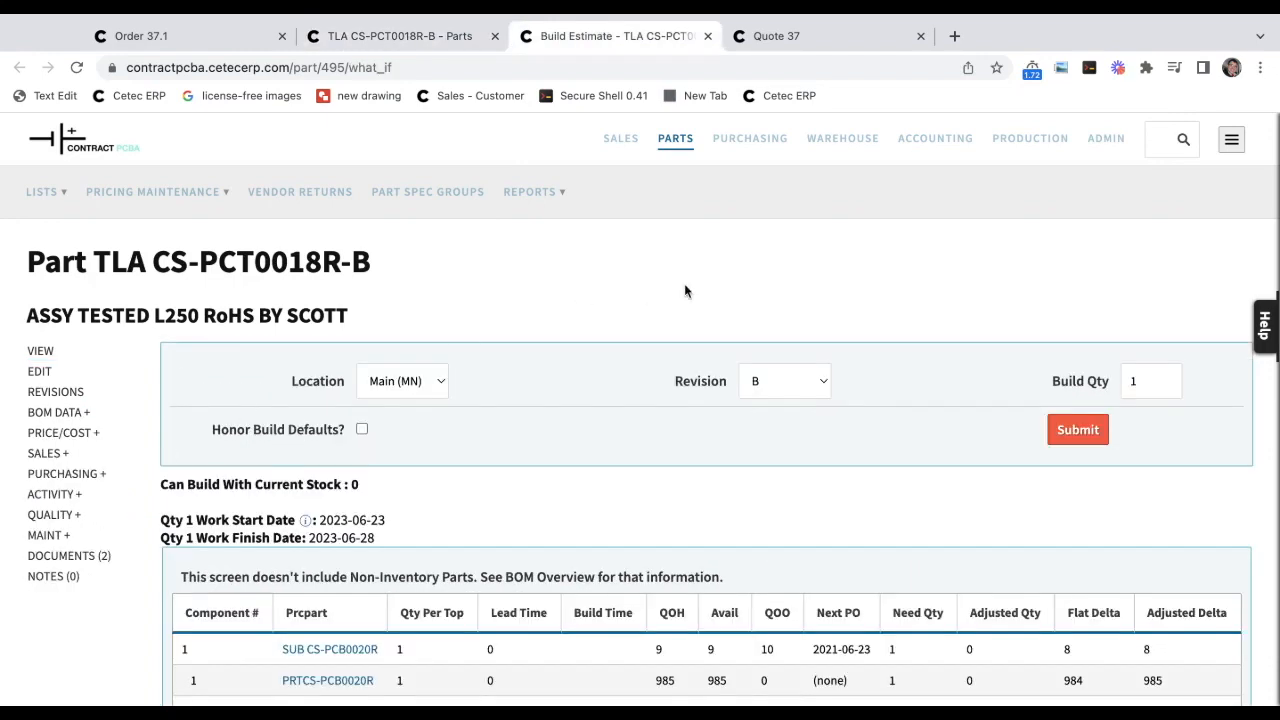
pyautogui.scroll(-5, 685, 285)
pyautogui.scroll(-3, 616, 456)
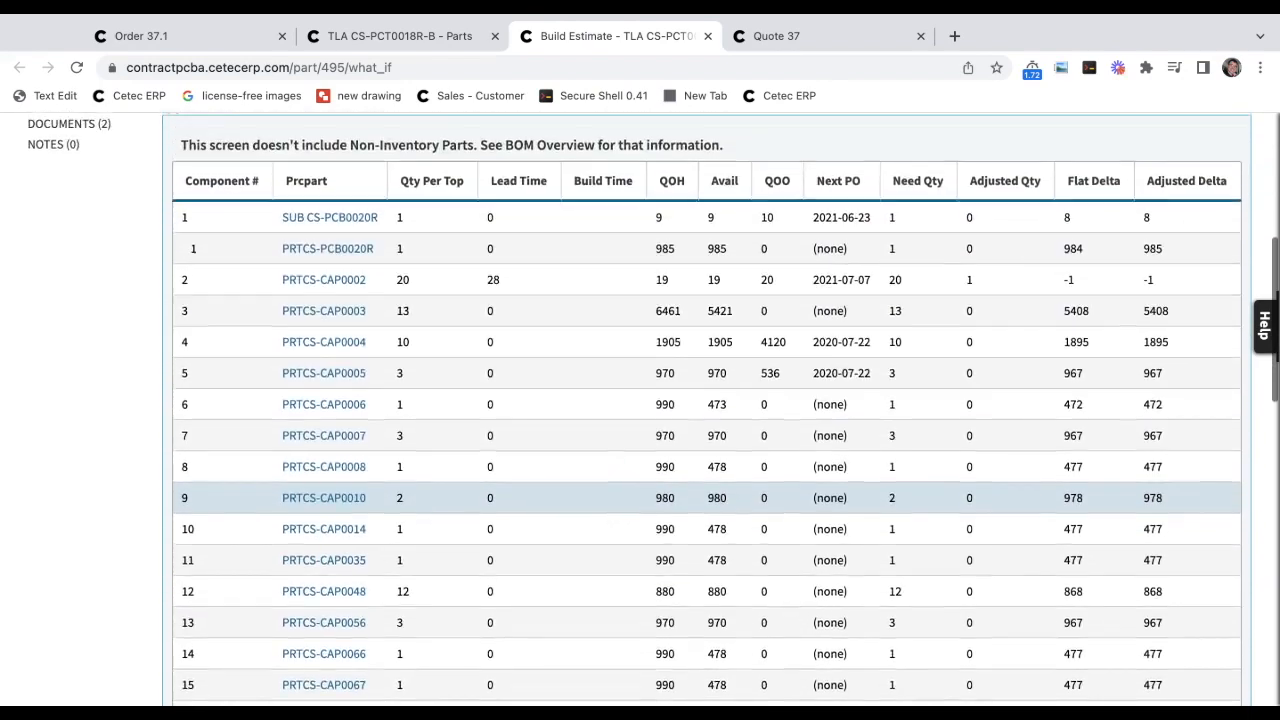
pyautogui.scroll(1, 620, 460)
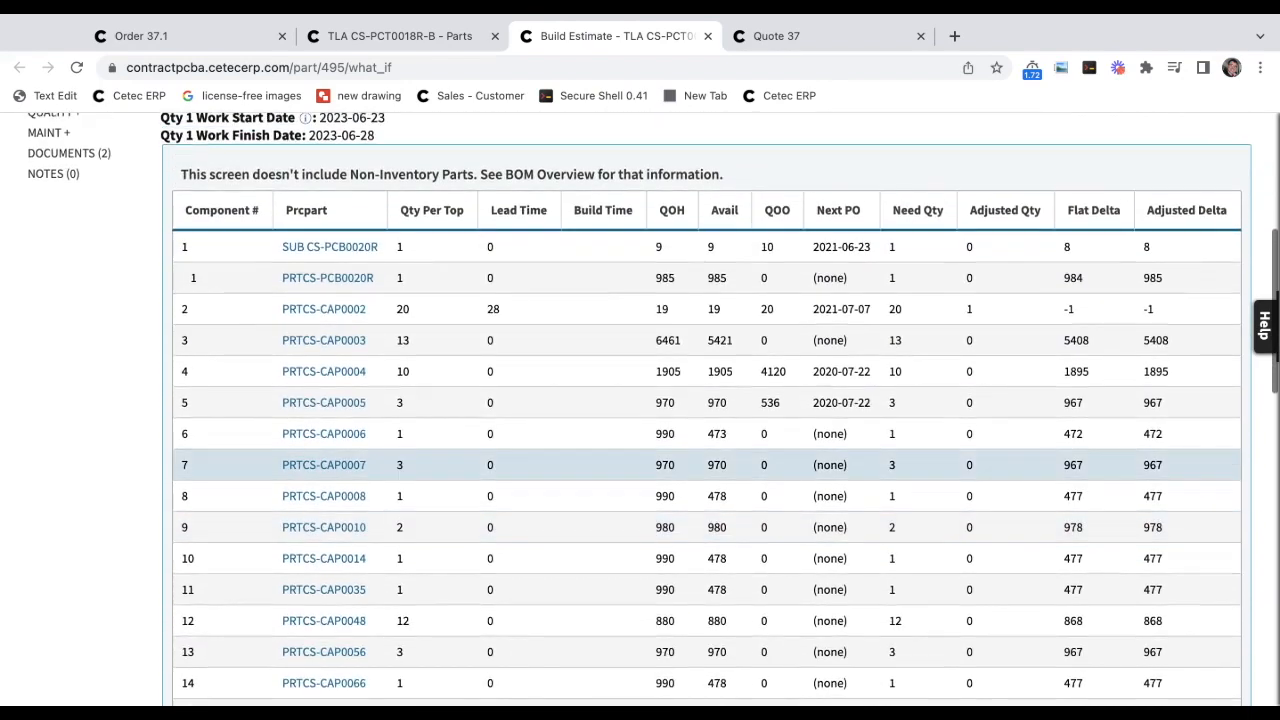
pyautogui.scroll(2, 735, 314)
# Highlight the Avail, Adjusted Delta and Lead Time headings and the lead time of component PRTCS-CAP0002.
pyautogui.doubleClick(725, 321)
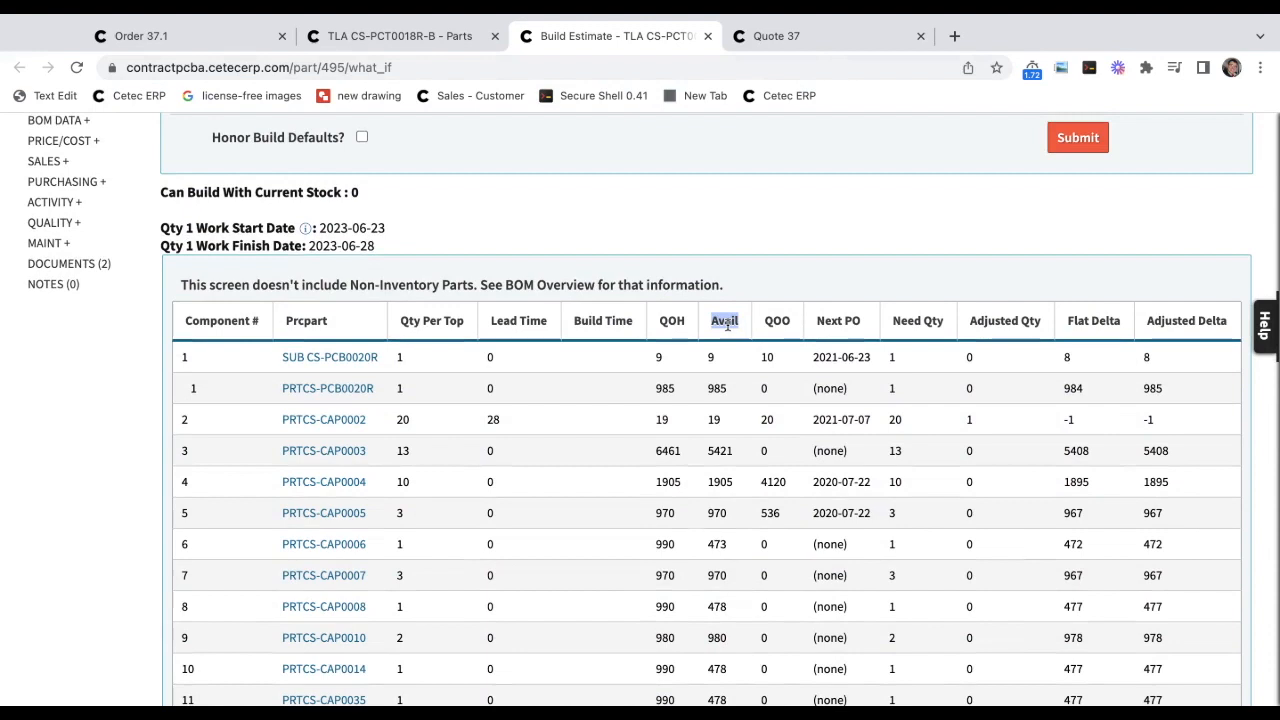
pyautogui.doubleClick(1185, 319)
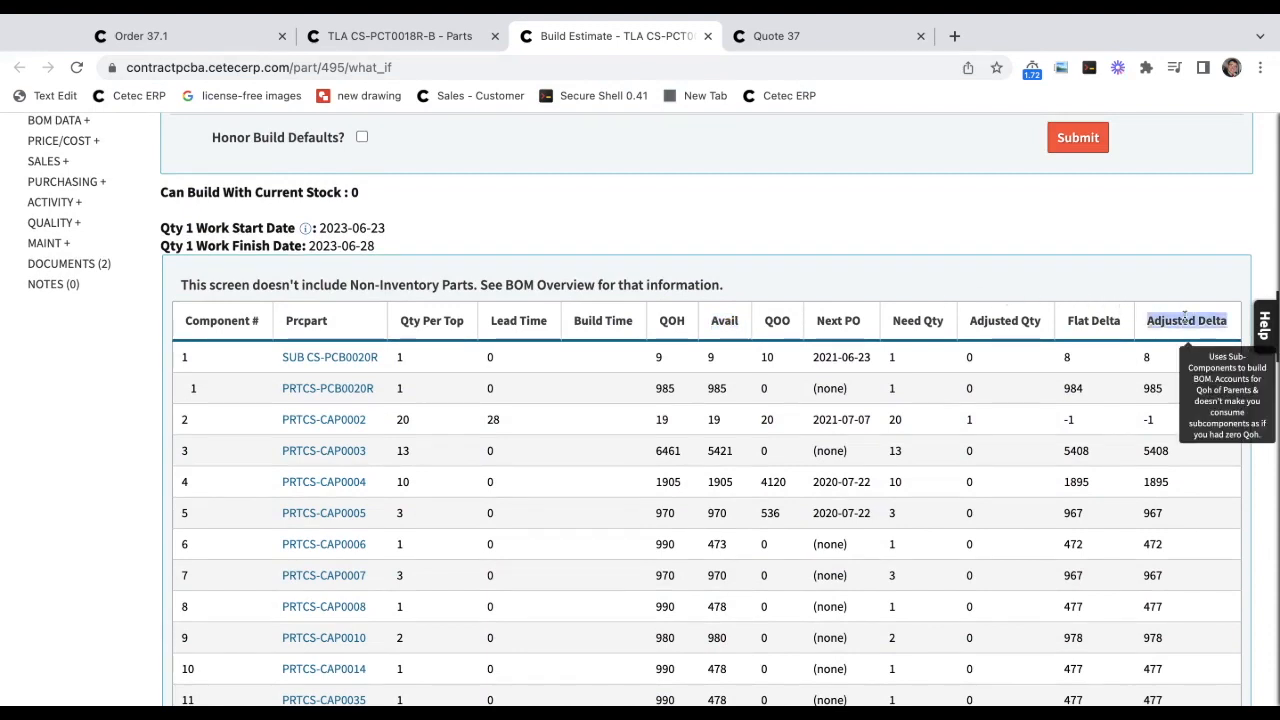
pyautogui.tripleClick(516, 318)
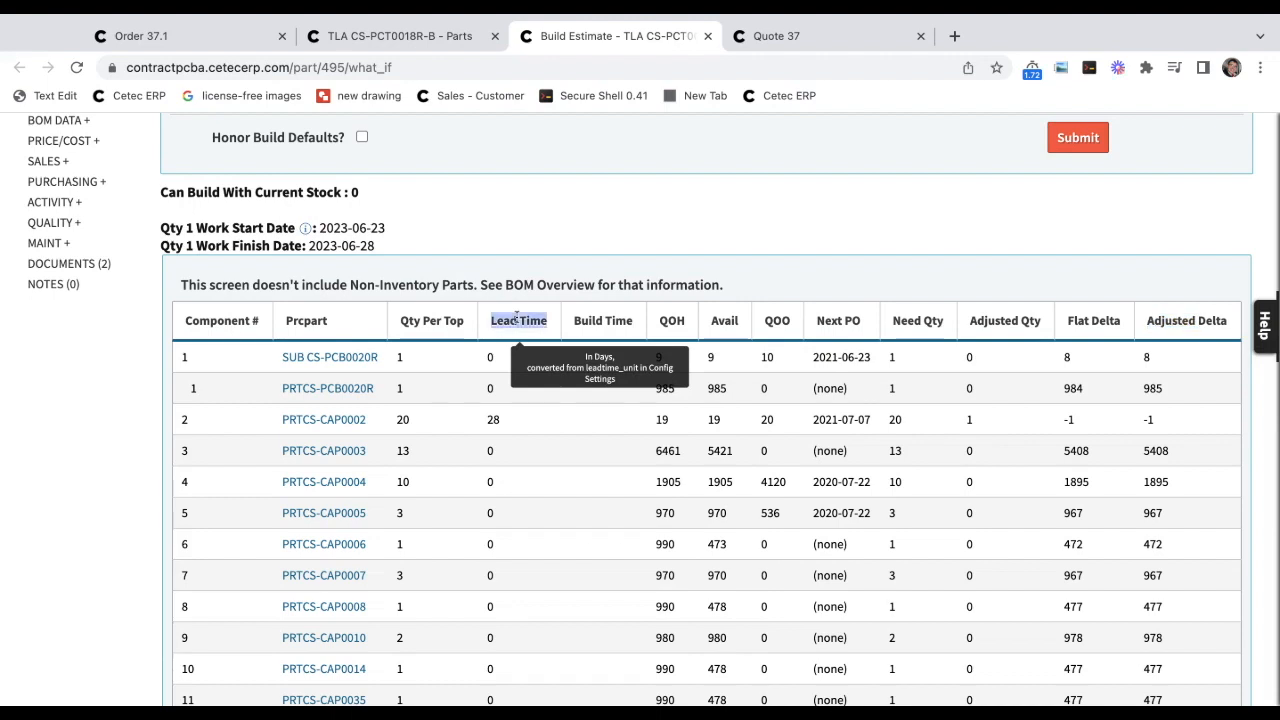
pyautogui.click(513, 438)
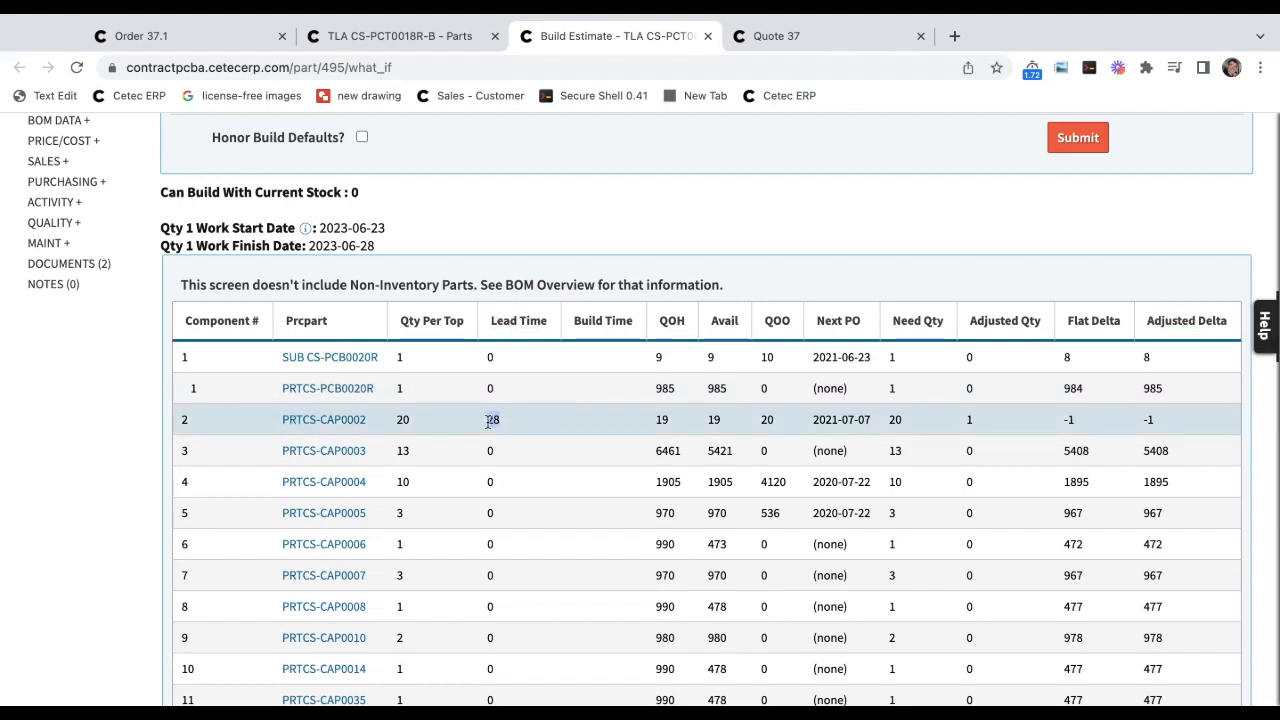
# Highlight the estimate's Qty 1 Work Start Date and Work Finish Date, then clear the highlight.
pyautogui.scroll(1, 490, 421)
pyautogui.click(395, 289)
pyautogui.moveTo(395, 289); pyautogui.dragTo(186, 288)
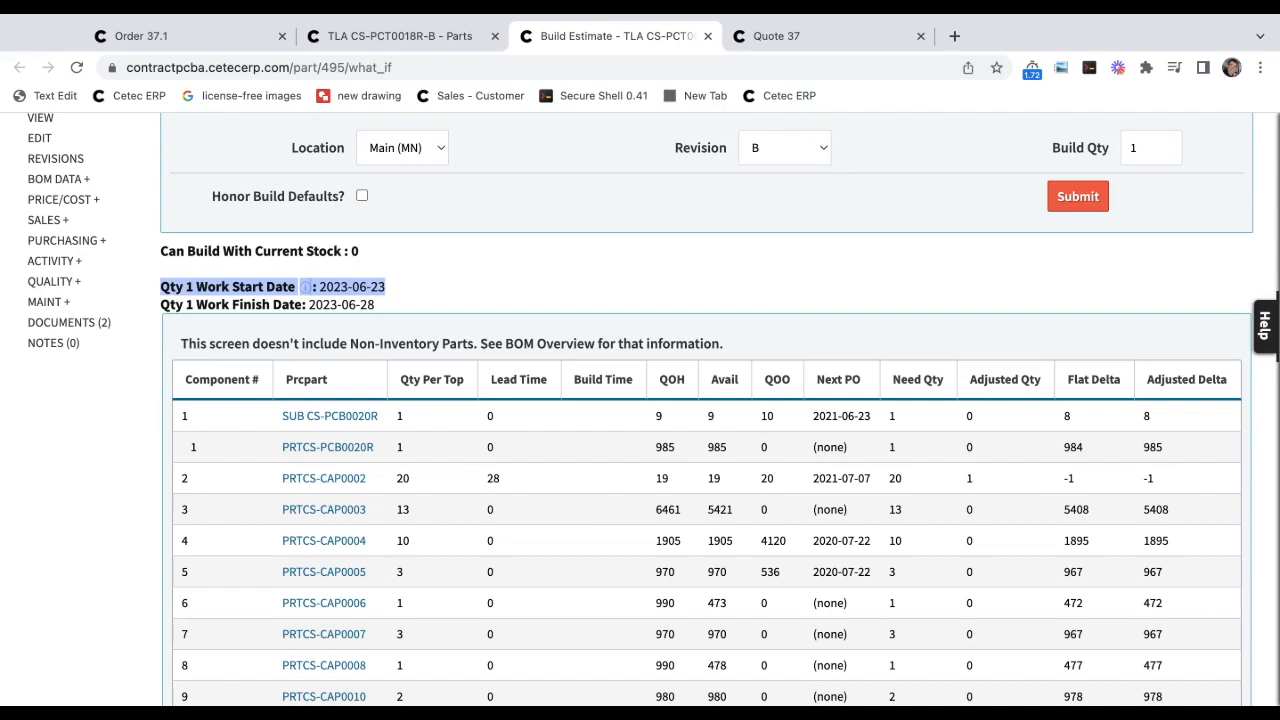
pyautogui.tripleClick(256, 300)
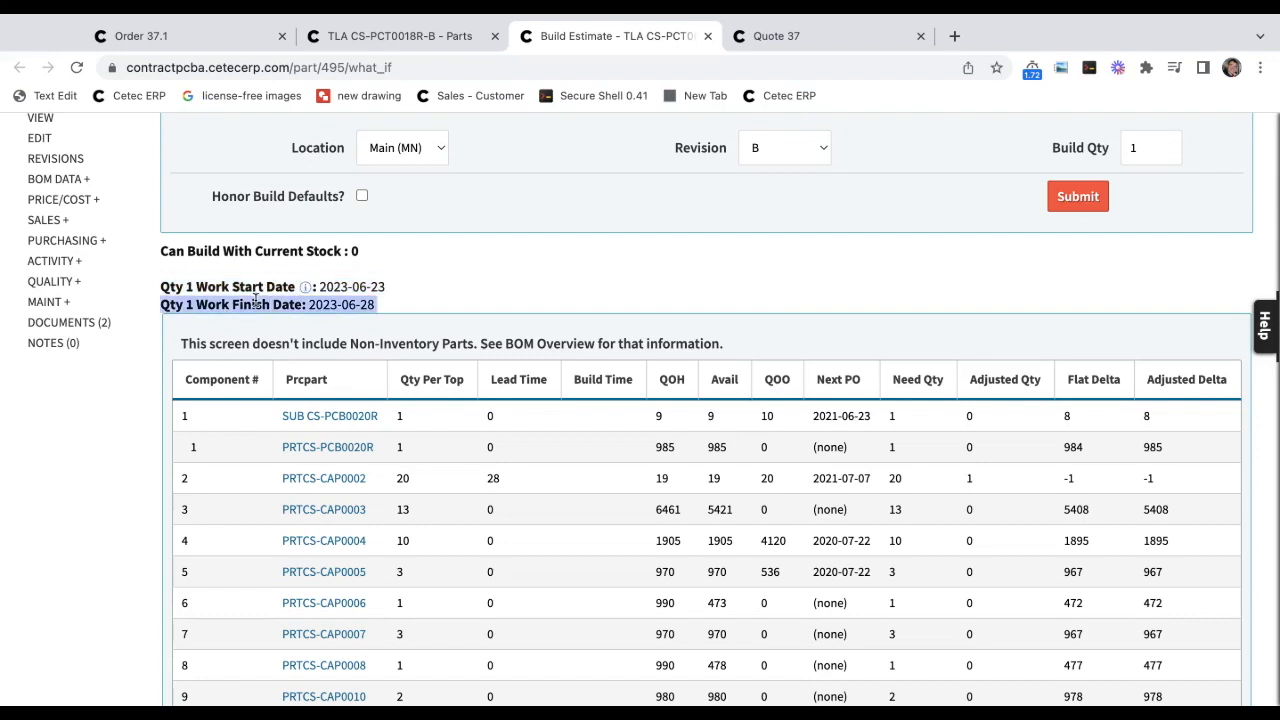
pyautogui.click(490, 278)
pyautogui.scroll(3, 490, 278)
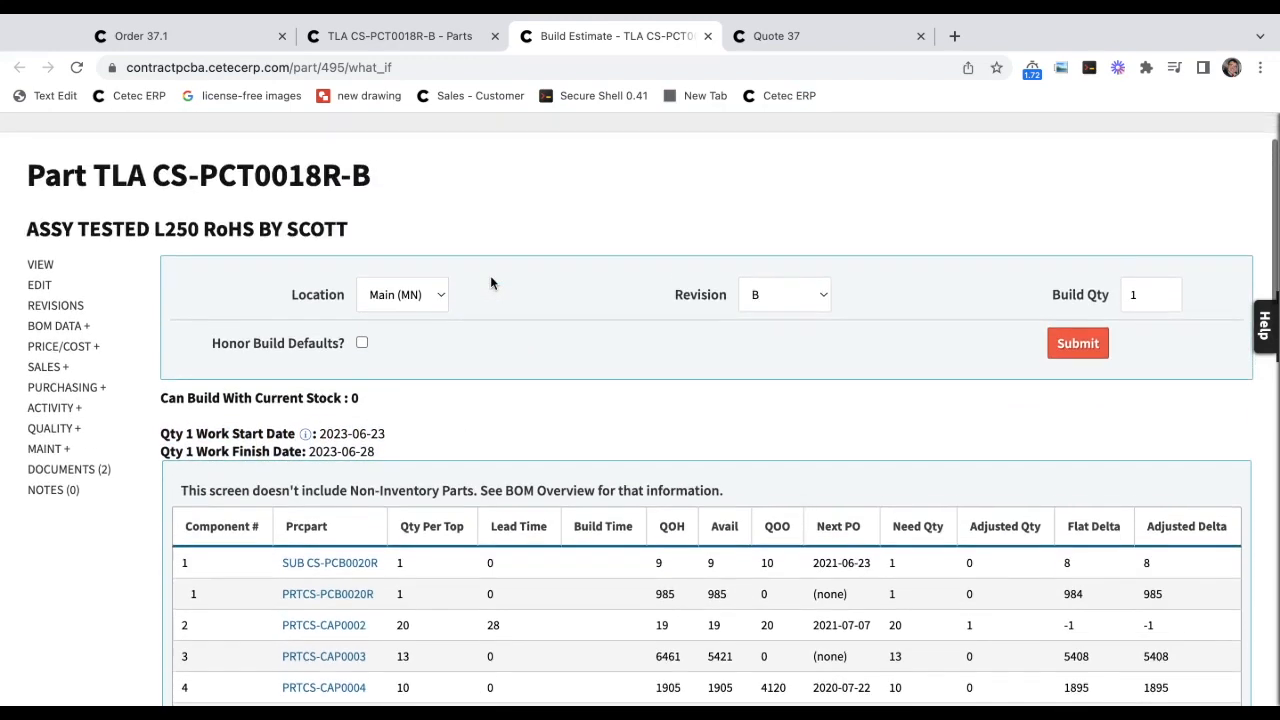
# Go to Quote 37 and examine the Work Start Date field and its hint in the edit form of line 5.
pyautogui.hotkey('ctrl', 'Tab')
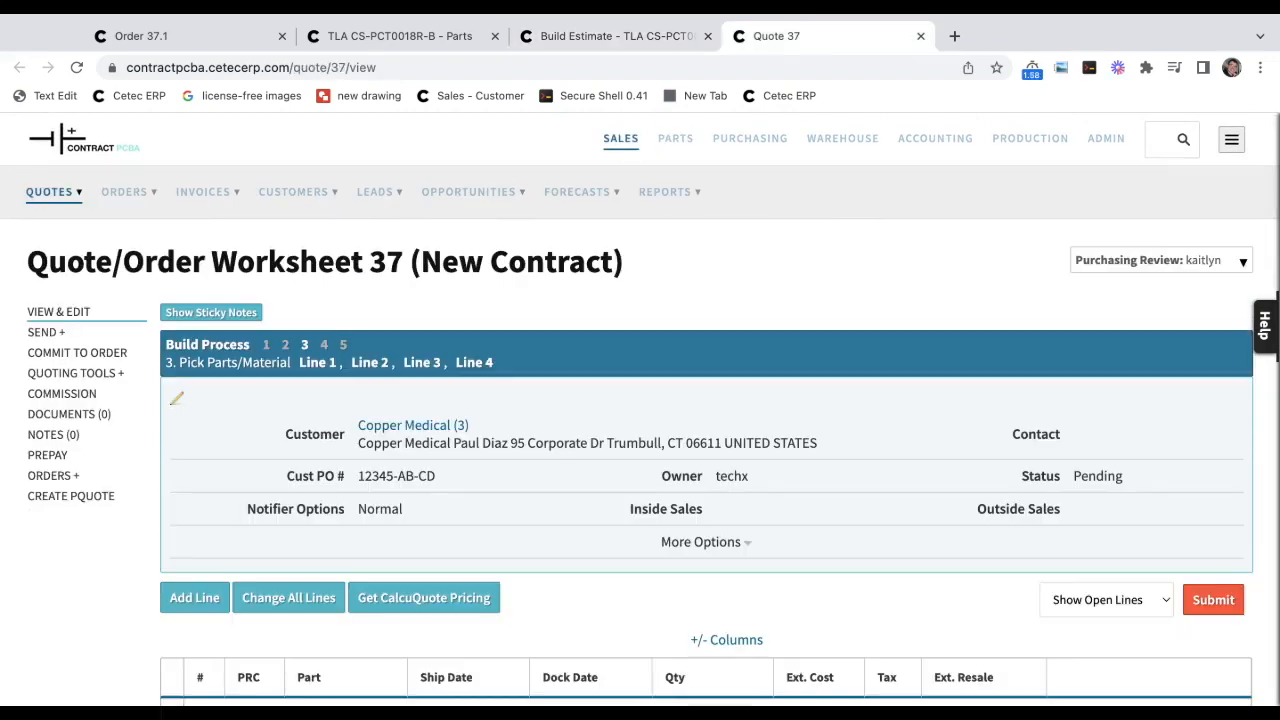
pyautogui.scroll(-5, 674, 265)
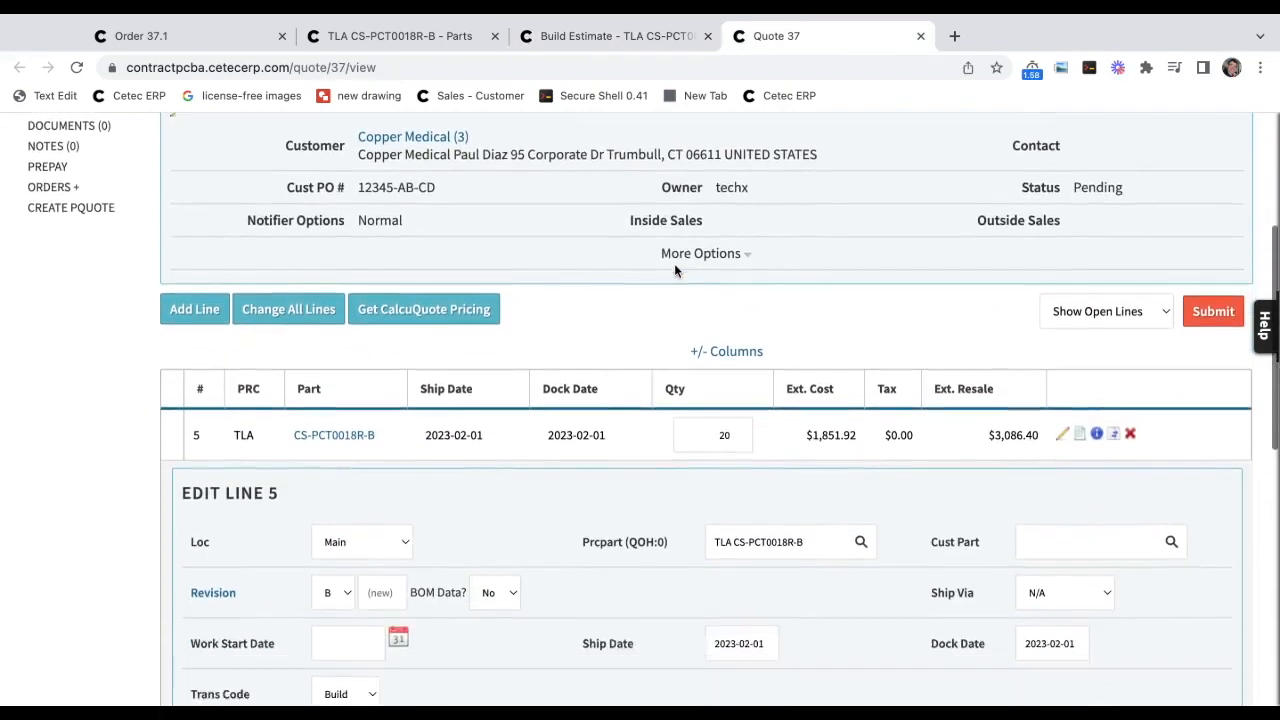
pyautogui.scroll(-2, 675, 265)
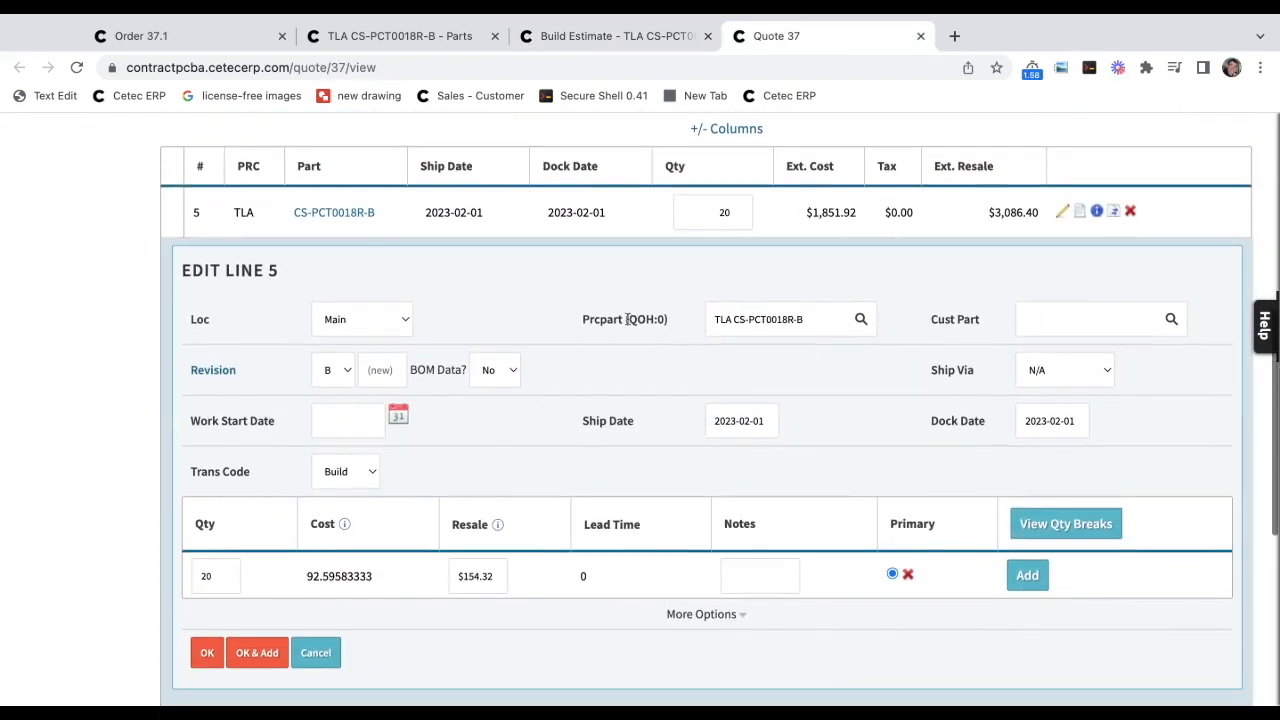
pyautogui.tripleClick(244, 417)
pyautogui.click(244, 417)
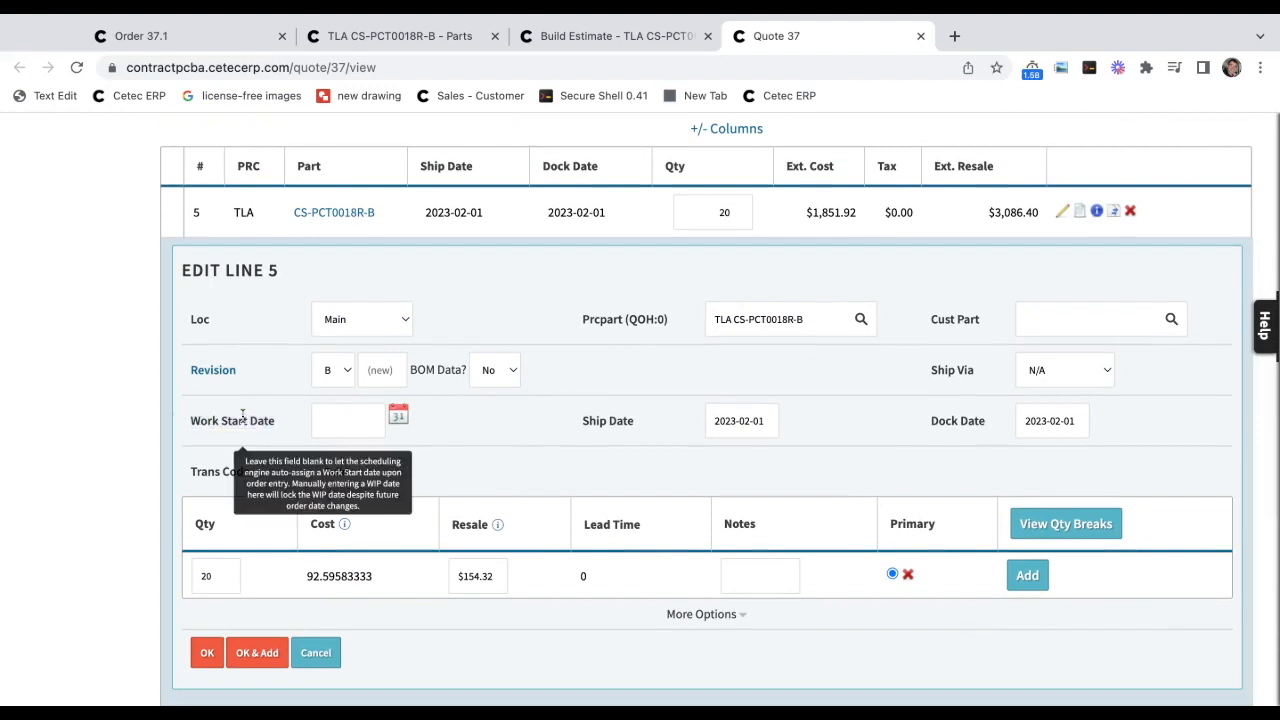
# Calculate the work start date for line 5 and highlight its build estimate summary, then the material lead time.
pyautogui.click(399, 421)
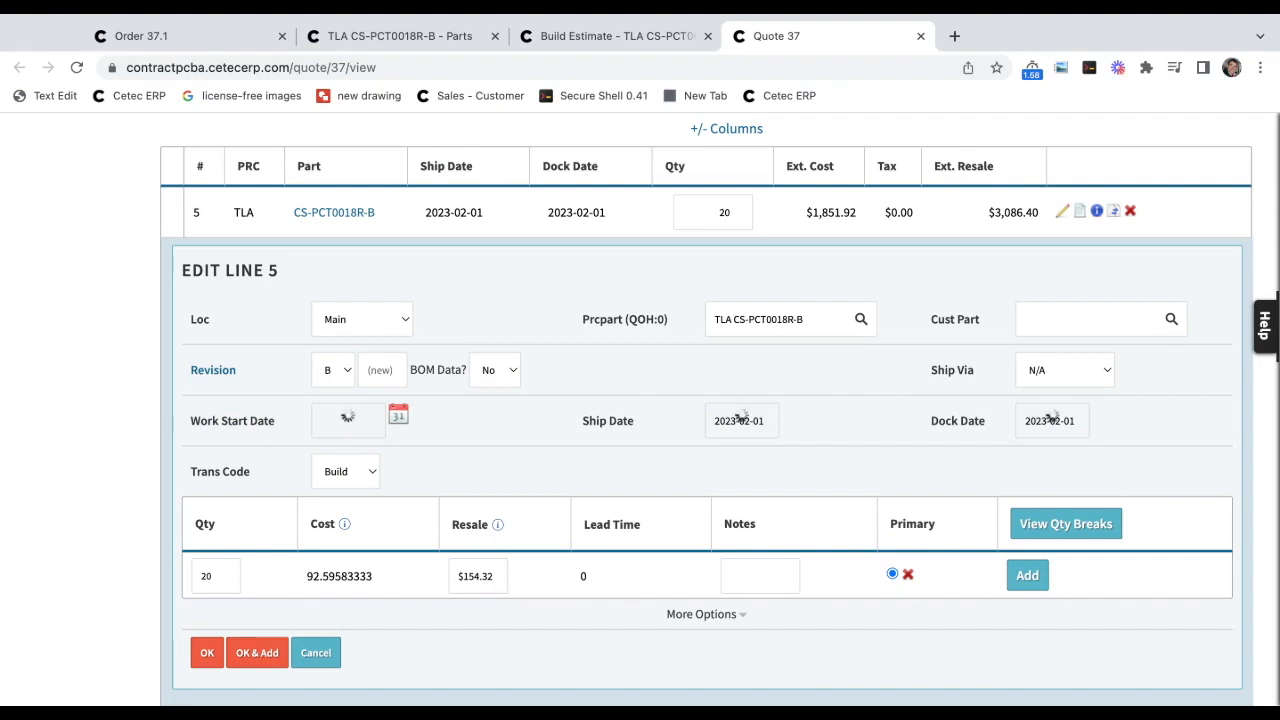
pyautogui.scroll(-2, 440, 560)
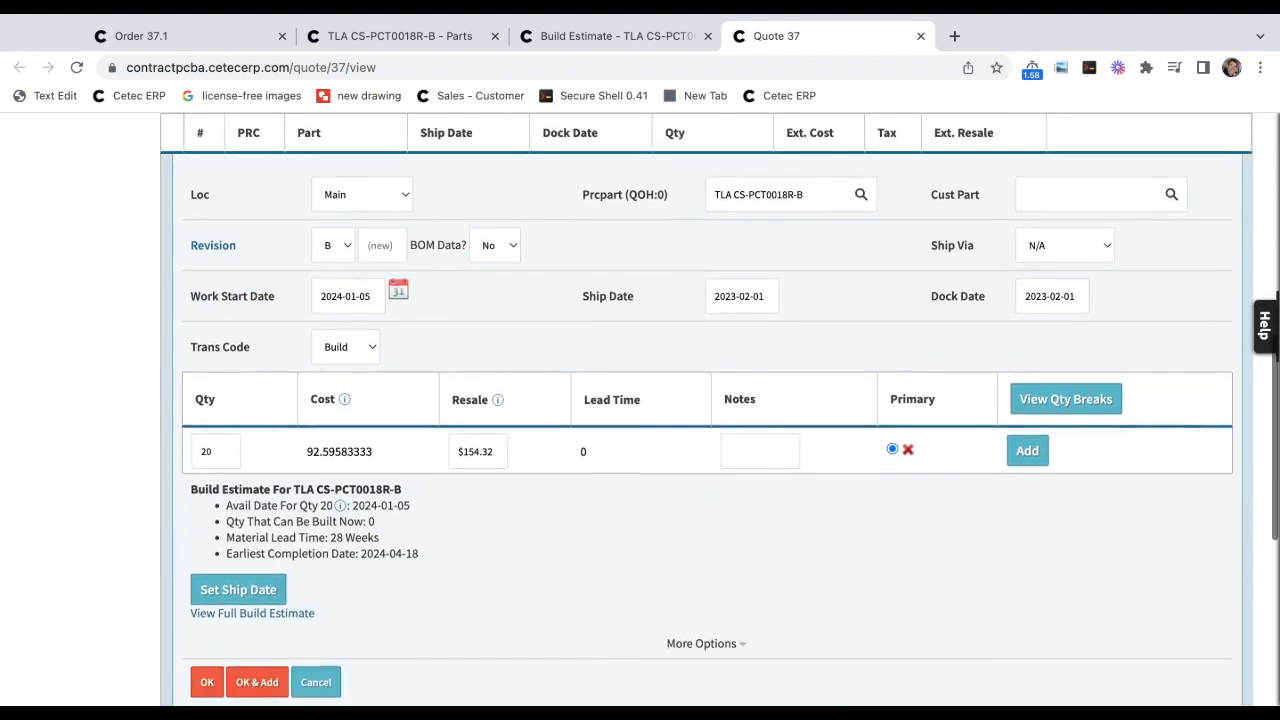
pyautogui.moveTo(439, 566)
pyautogui.mouseDown()
pyautogui.moveTo(363, 555)
pyautogui.moveTo(191, 489)
pyautogui.mouseUp()
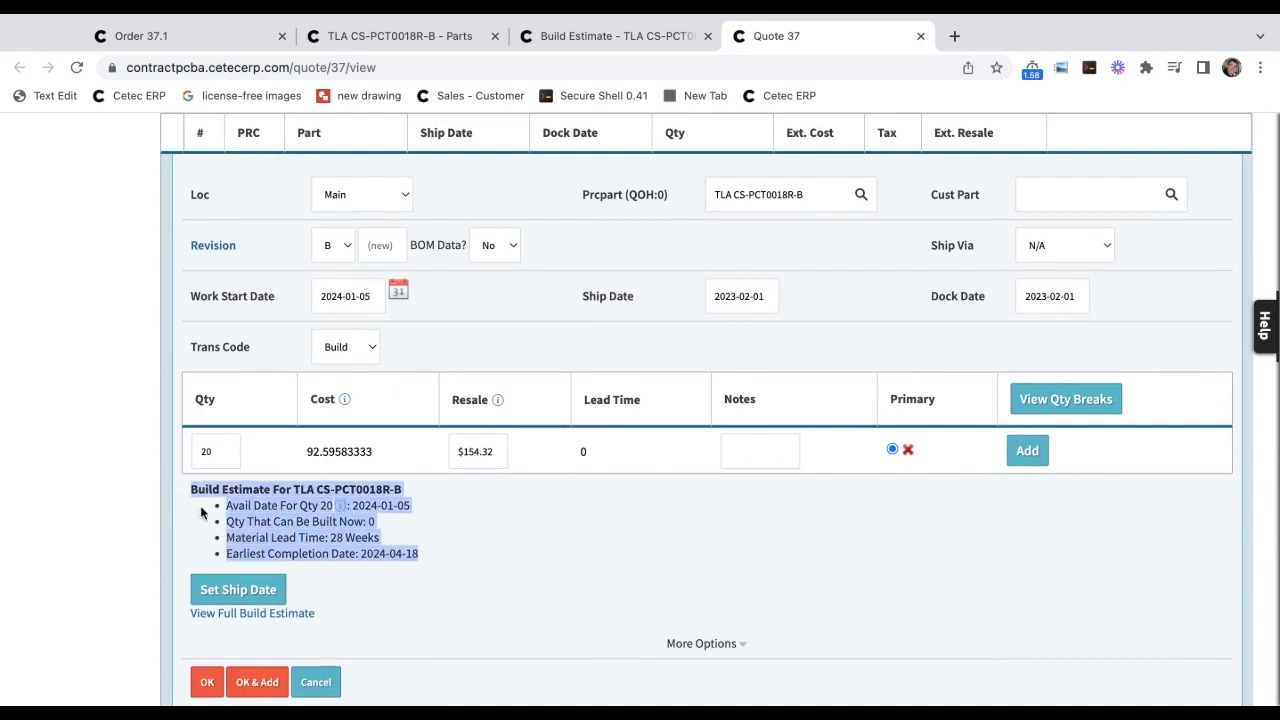
pyautogui.tripleClick(256, 537)
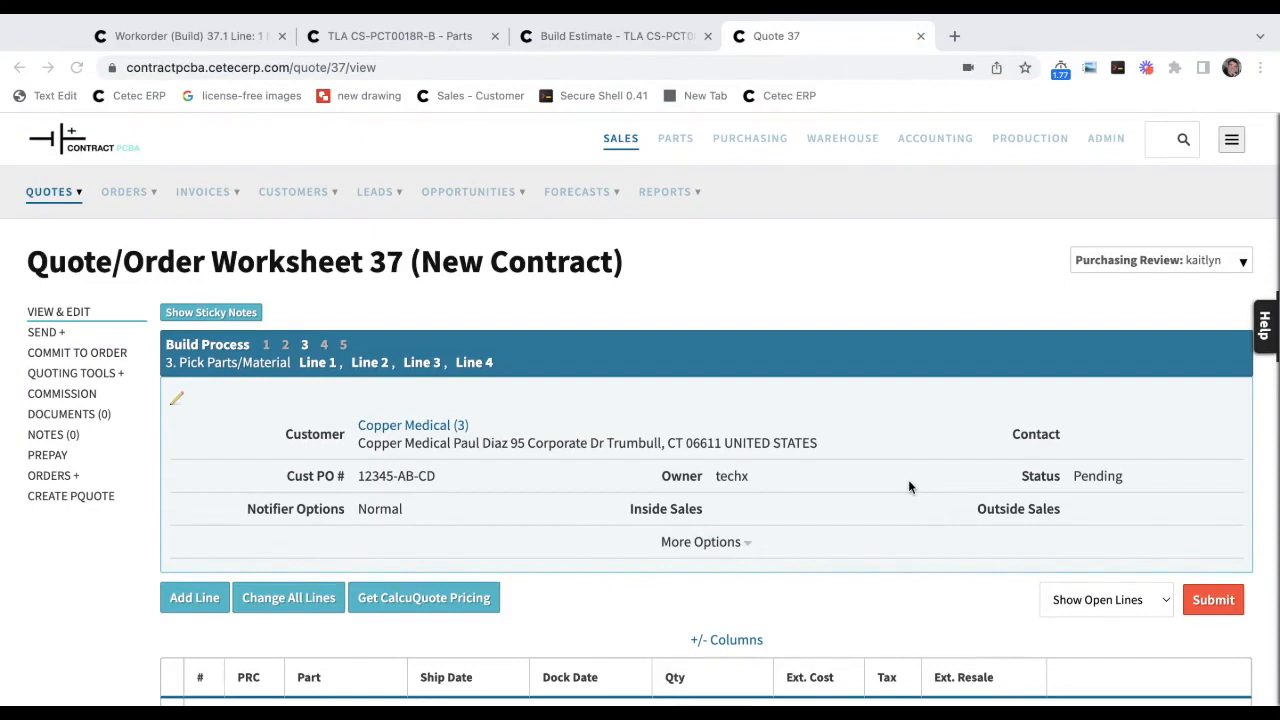
# Copy the work start date 2023-06-26 from the part's Build Estimate and return to workorder 37.1 line 1.
pyautogui.click(615, 36)
pyautogui.scroll(-1, 608, 468)
pyautogui.doubleClick(392, 475)
pyautogui.hotkey('ctrl', 'c')
pyautogui.hotkey('ctrl', 'shift', 'Tab')
pyautogui.hotkey('ctrl', 'shift', 'Tab')
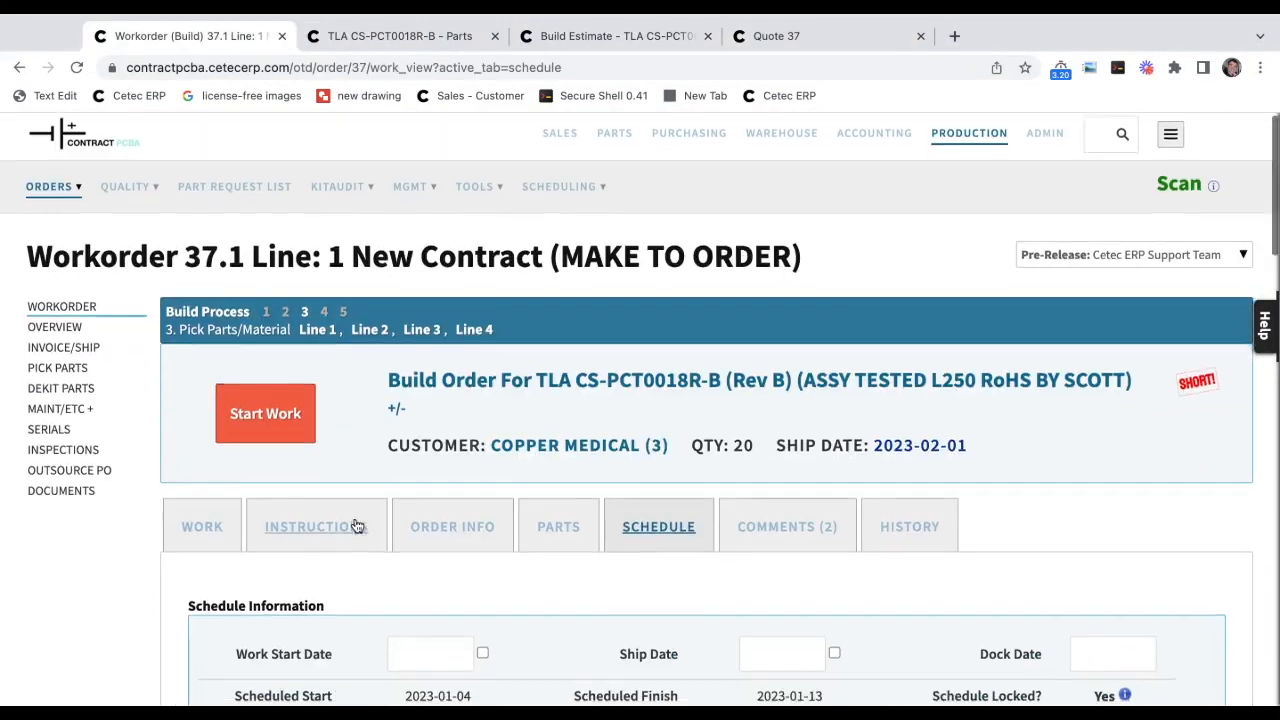
# Set the workorder's Work Start Date to 2023-06-26 in its schedule information and reschedule it forwards.
pyautogui.scroll(-1, 357, 529)
pyautogui.click(410, 538)
pyautogui.hotkey('ctrl', 'v')
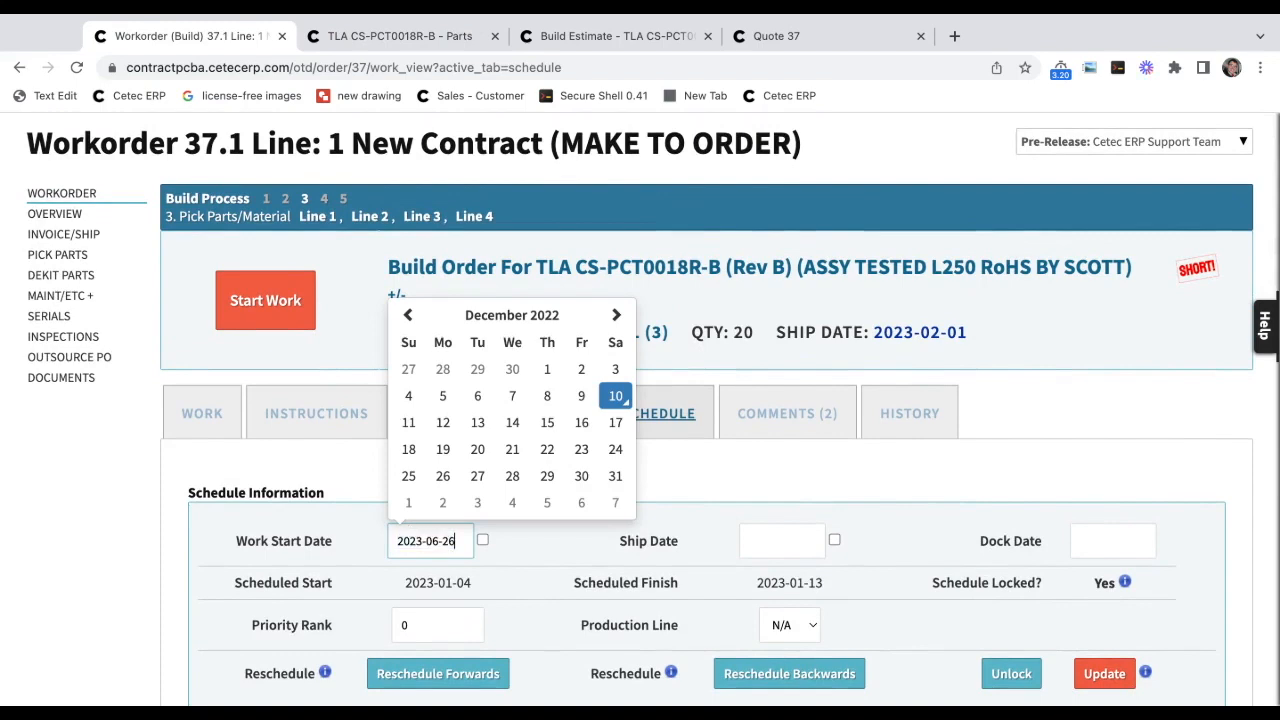
pyautogui.click(516, 547)
pyautogui.scroll(-2, 516, 547)
pyautogui.click(438, 574)
pyautogui.scroll(-2, 654, 477)
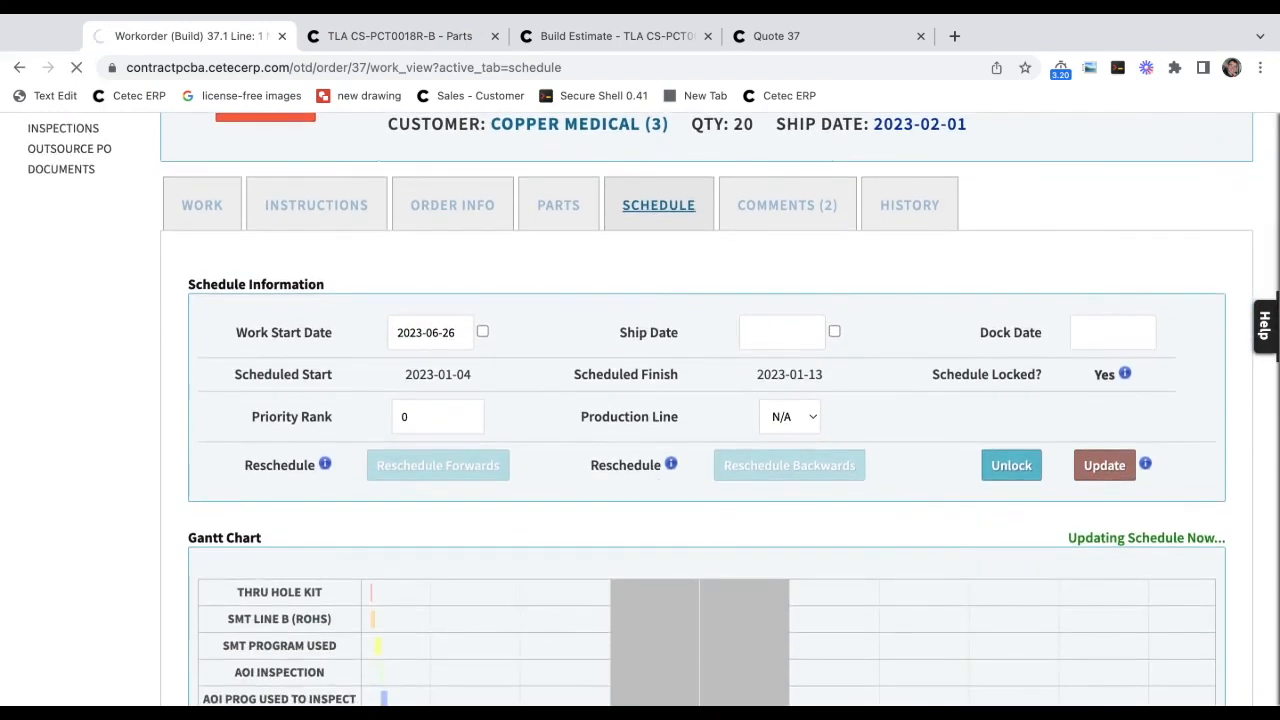
pyautogui.scroll(-2, 654, 477)
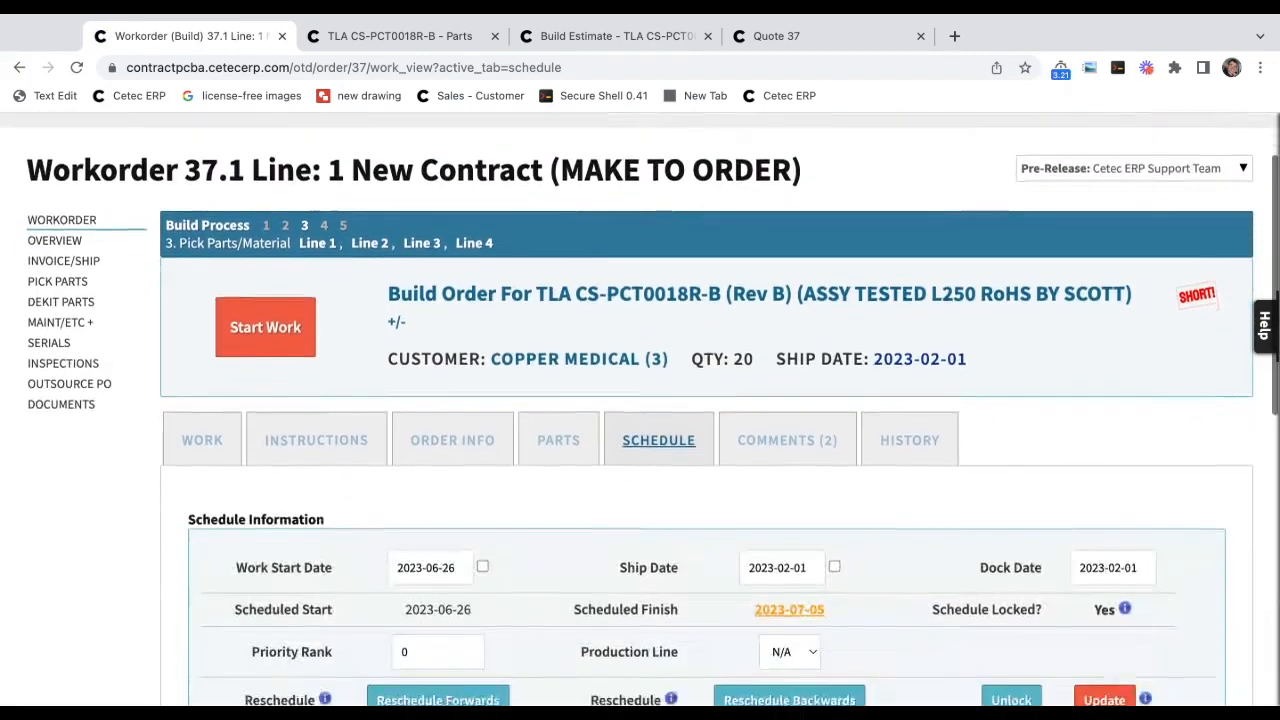
# Examine the workorder's Gantt chart, focusing on the daily THRU HOLE COMP. INSTALL blocks from late June.
pyautogui.scroll(-5, 640, 400)
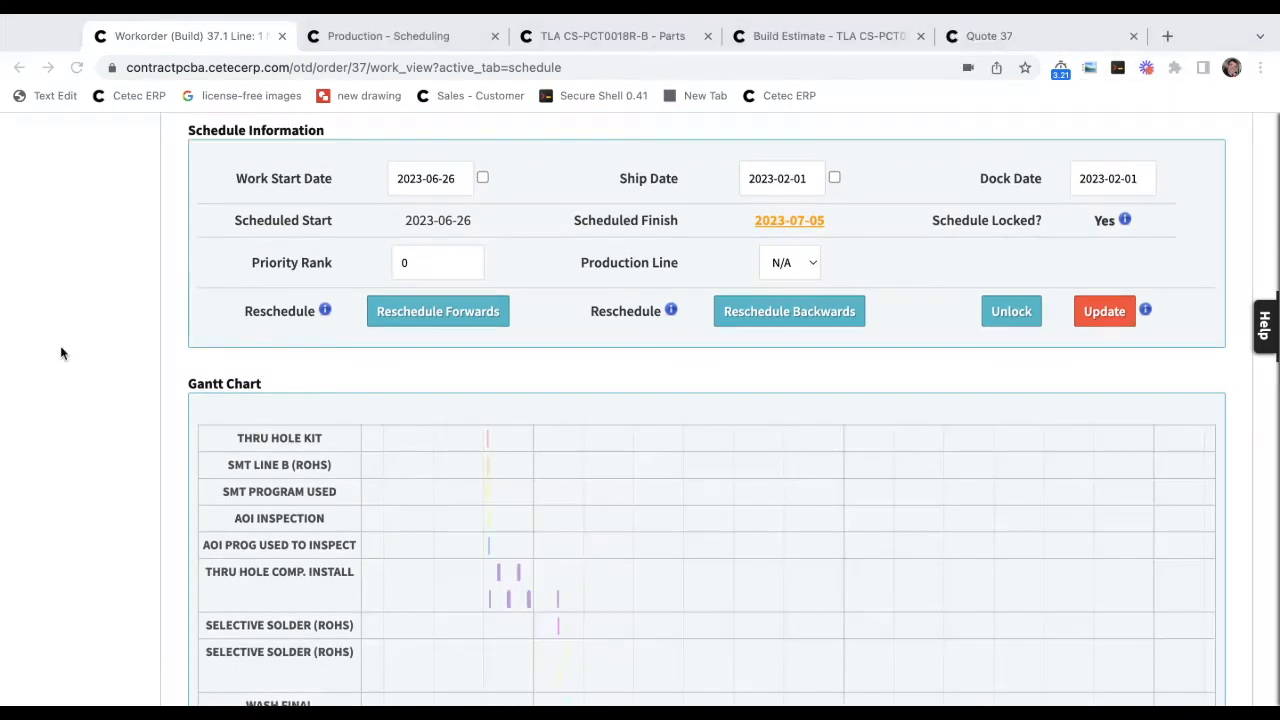
pyautogui.click(61, 348)
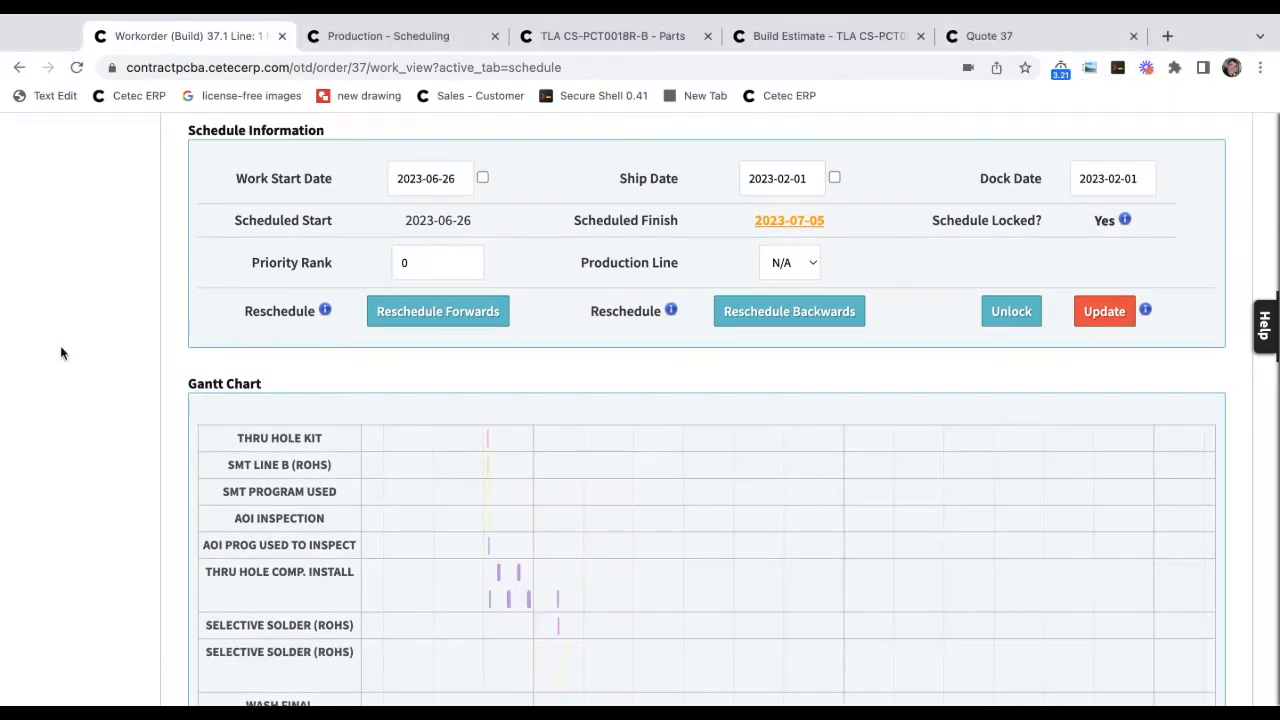
pyautogui.scroll(-2, 155, 380)
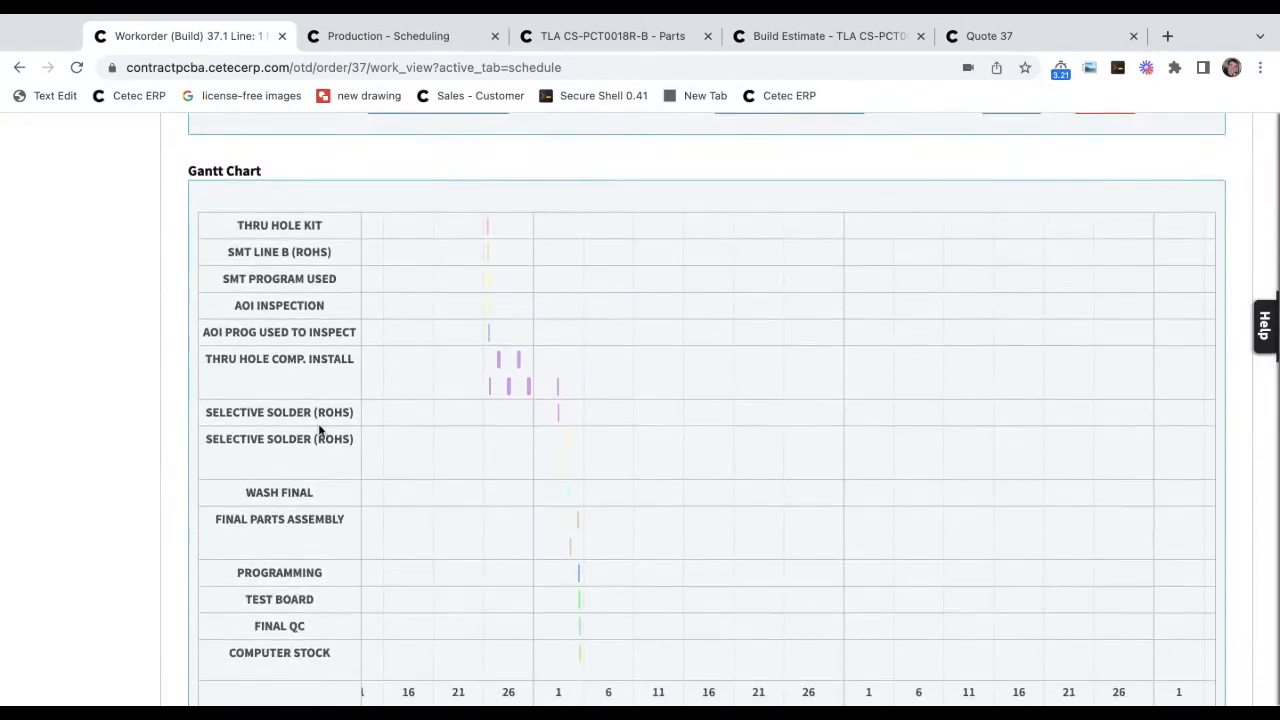
pyautogui.scroll(-1, 130, 395)
pyautogui.scroll(1, 493, 340)
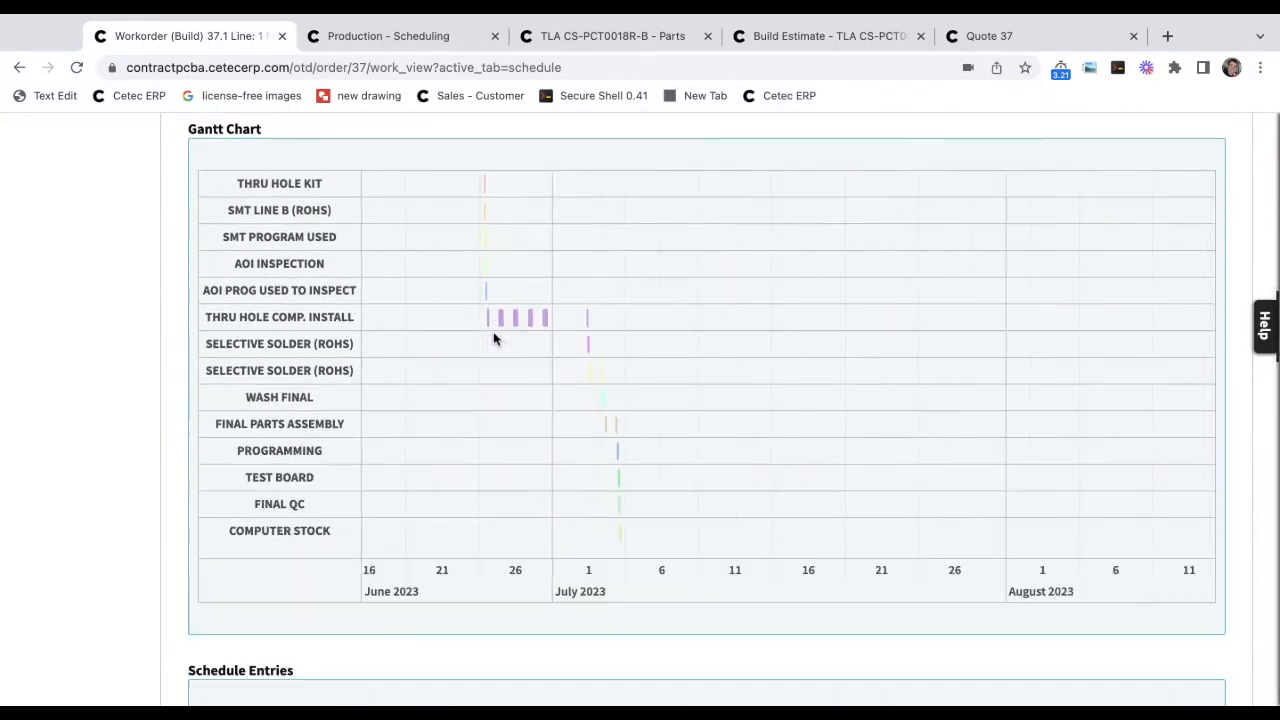
pyautogui.scroll(3, 493, 337)
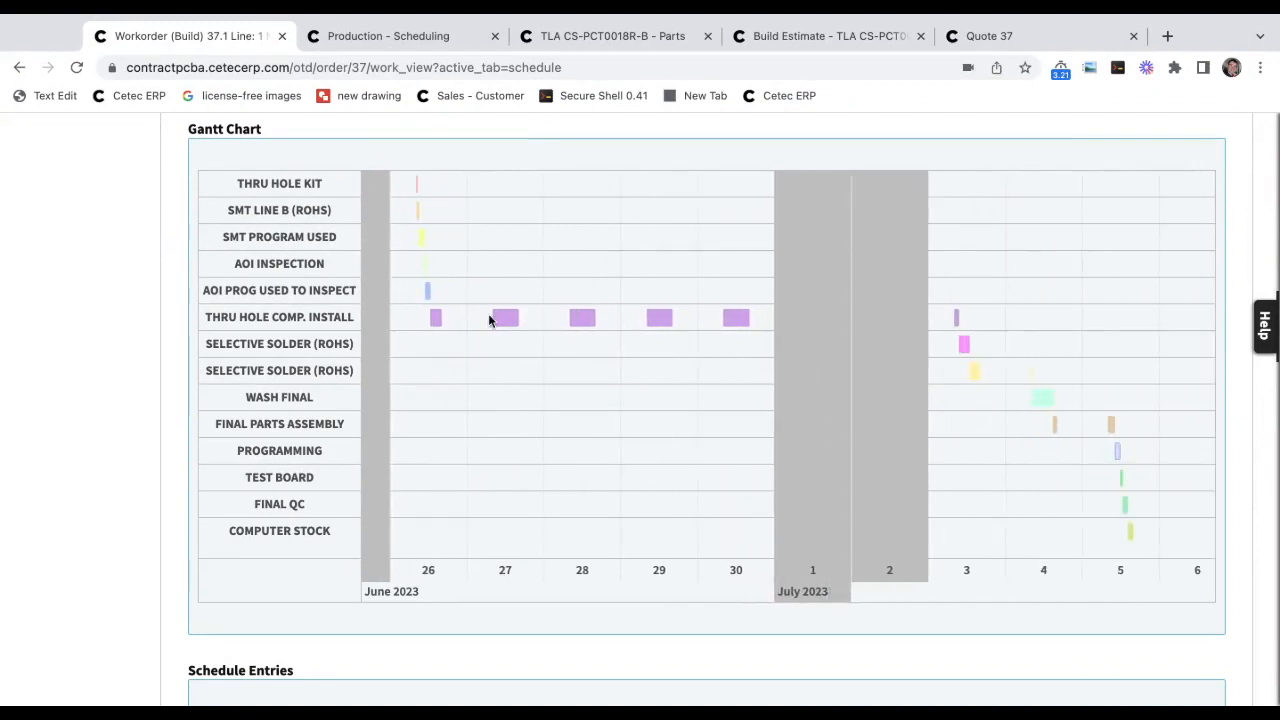
pyautogui.scroll(3, 488, 313)
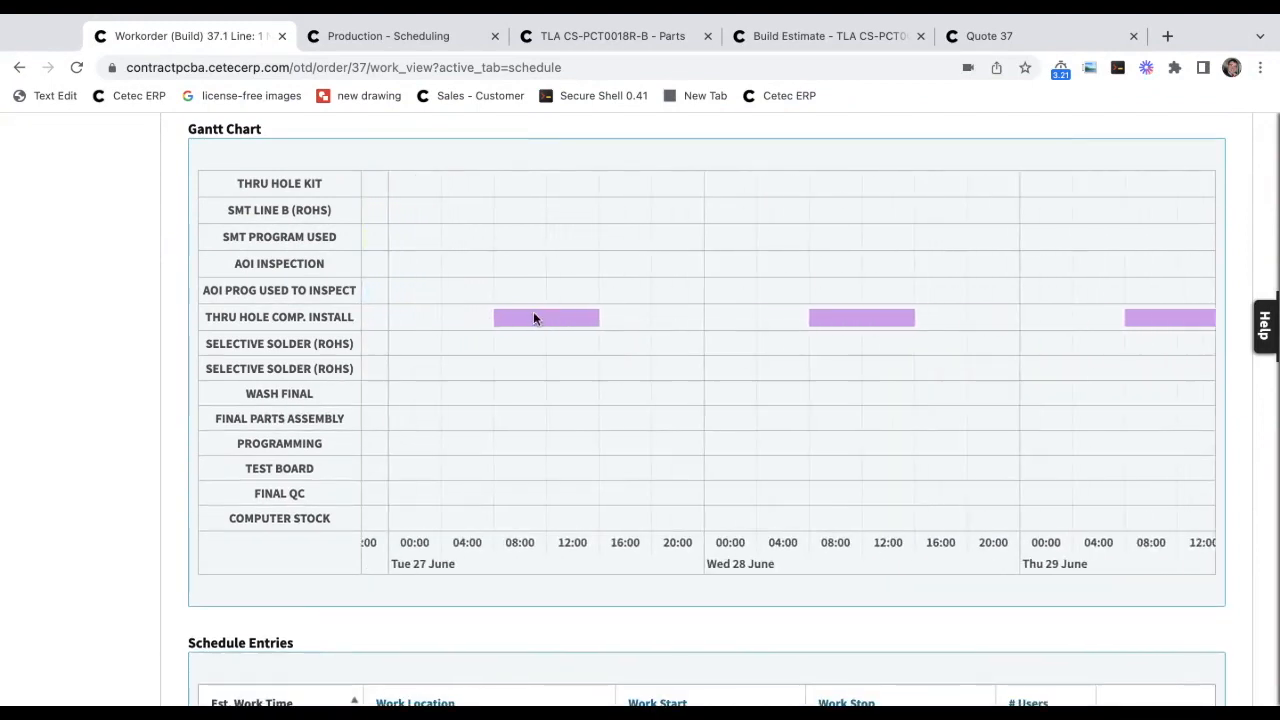
# Open the capacity settings for the 27th in the production capacity calendar and highlight the THRU HOLE COMP. INSTALL location.
pyautogui.hotkey('ctrl', 'Tab')
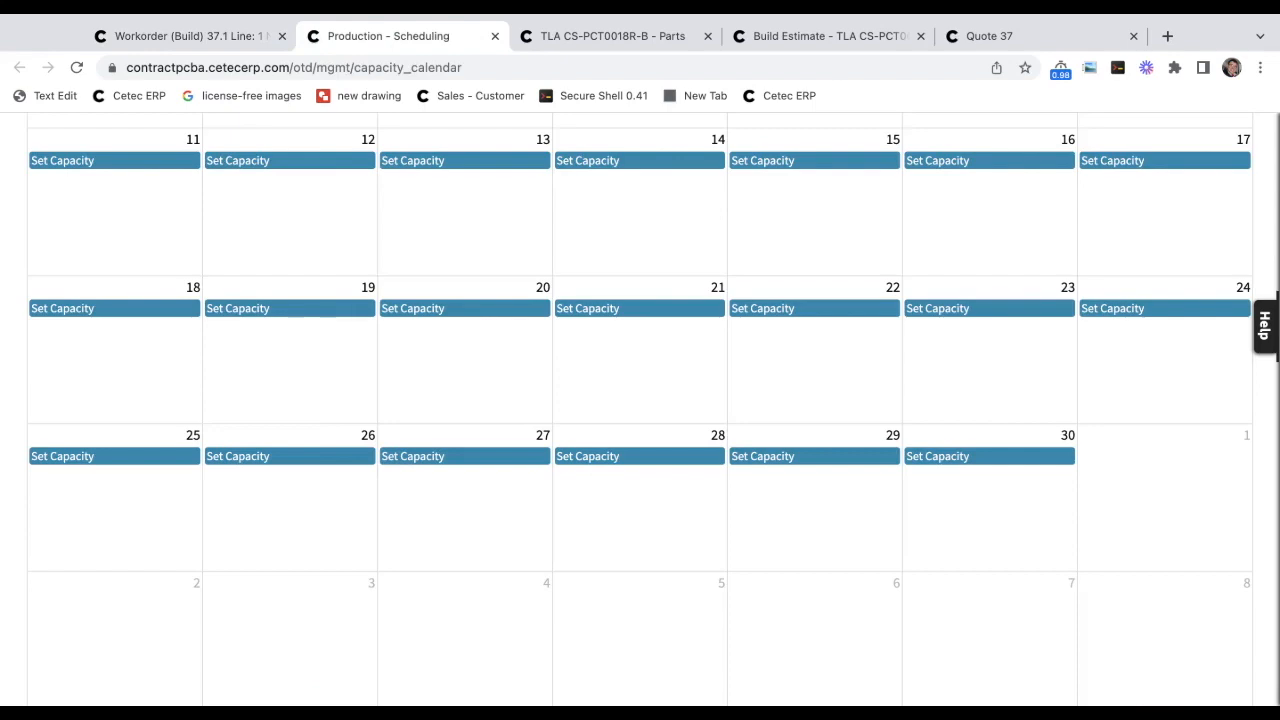
pyautogui.click(441, 459)
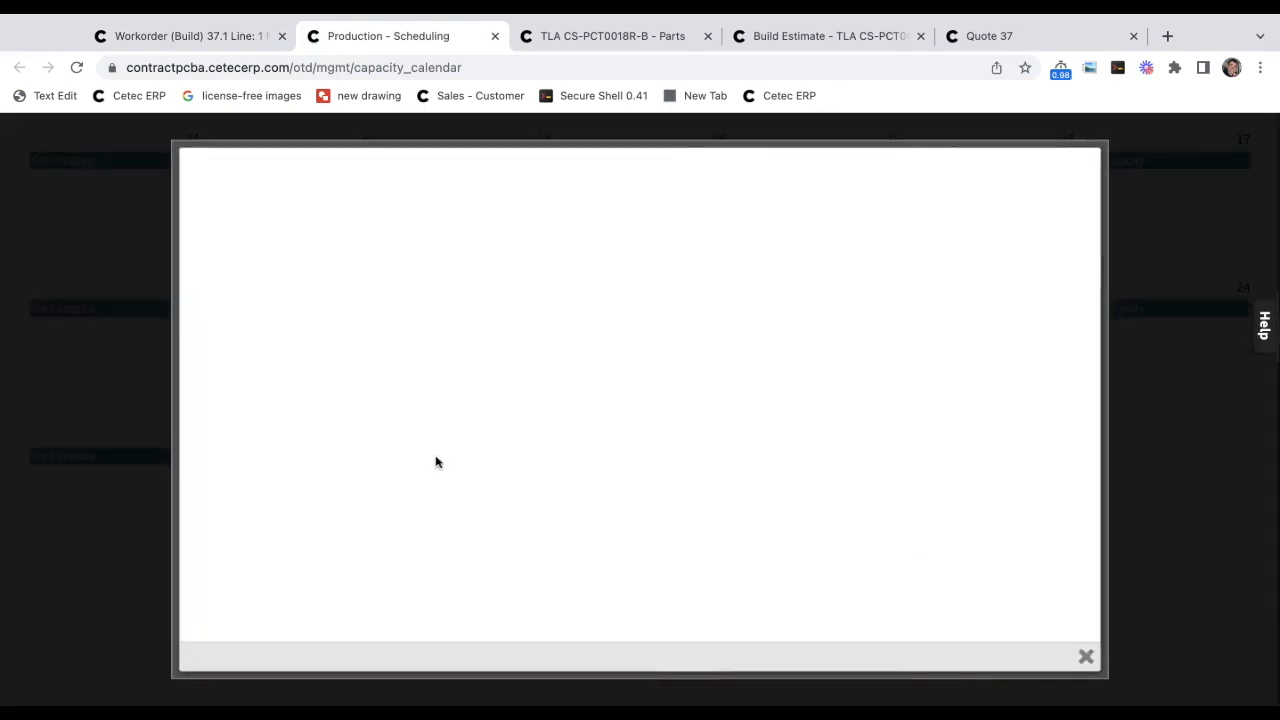
pyautogui.scroll(-1, 616, 415)
pyautogui.scroll(-15, 616, 415)
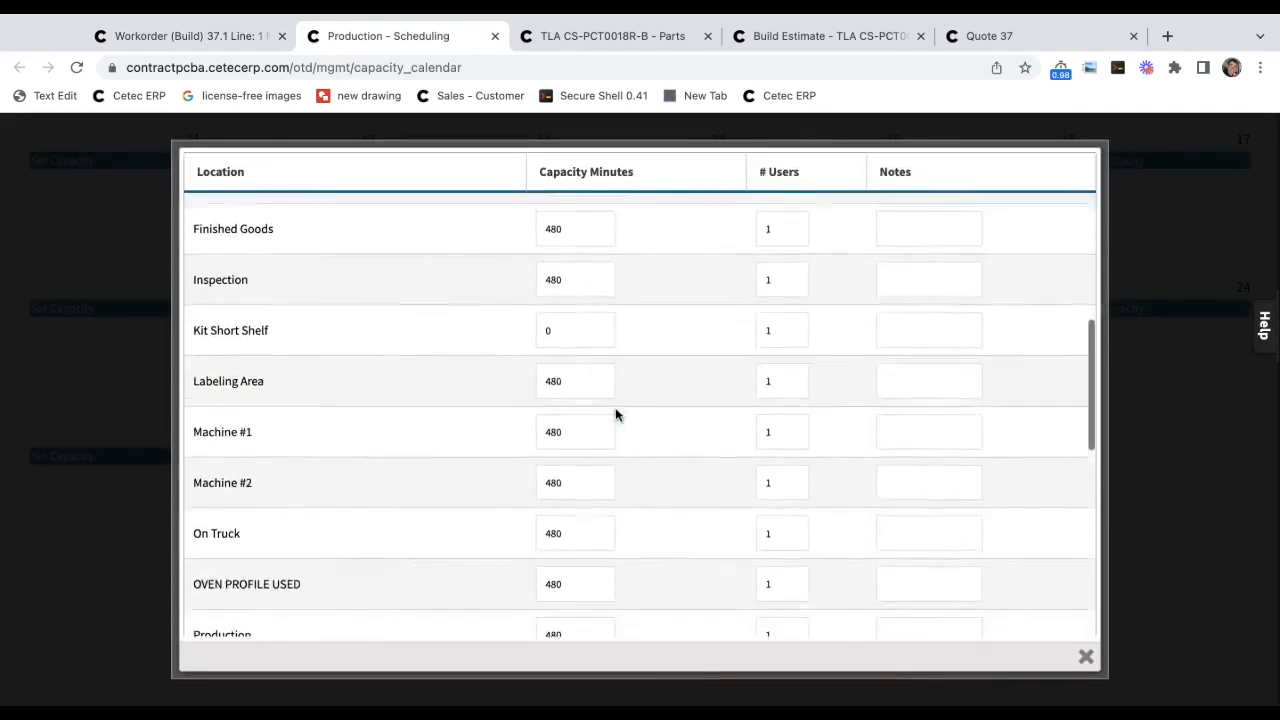
pyautogui.scroll(-3, 386, 380)
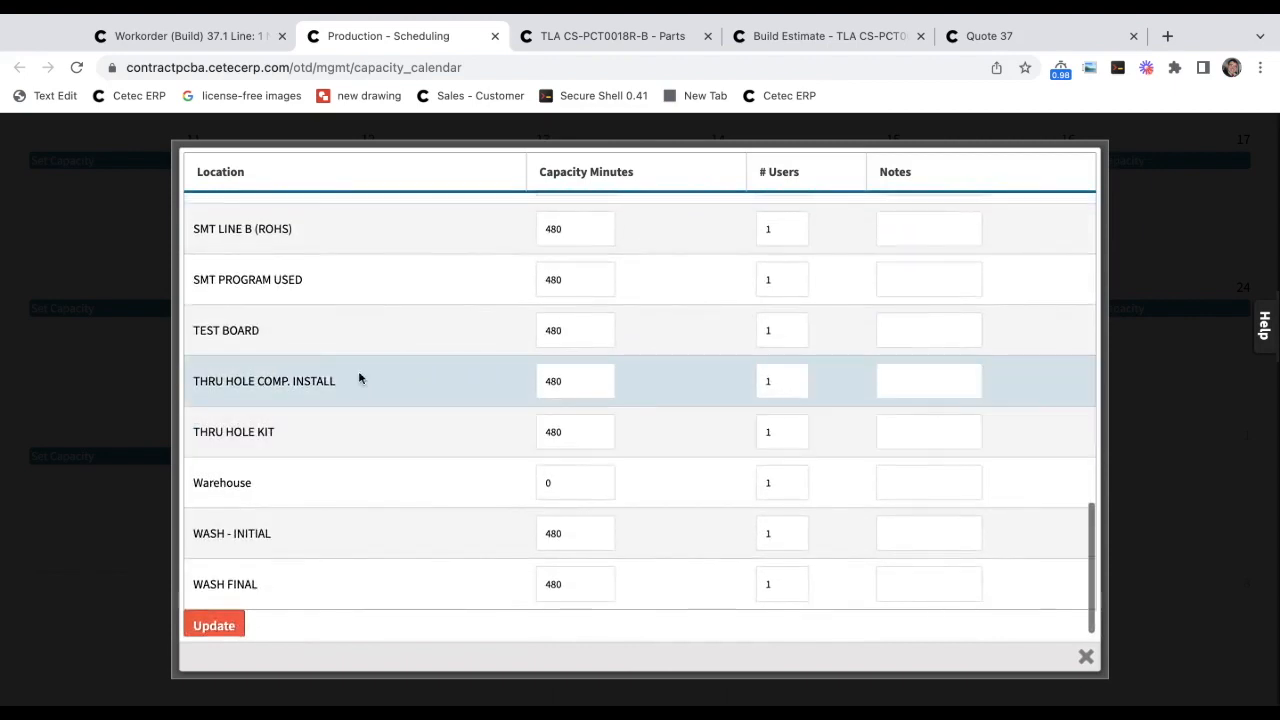
pyautogui.tripleClick(322, 381)
# Compare the THRU HOLE COMP. INSTALL blocks on the workorder's Gantt chart with that location's daily capacity minutes.
pyautogui.hotkey('ctrl', 'shift', 'Tab')
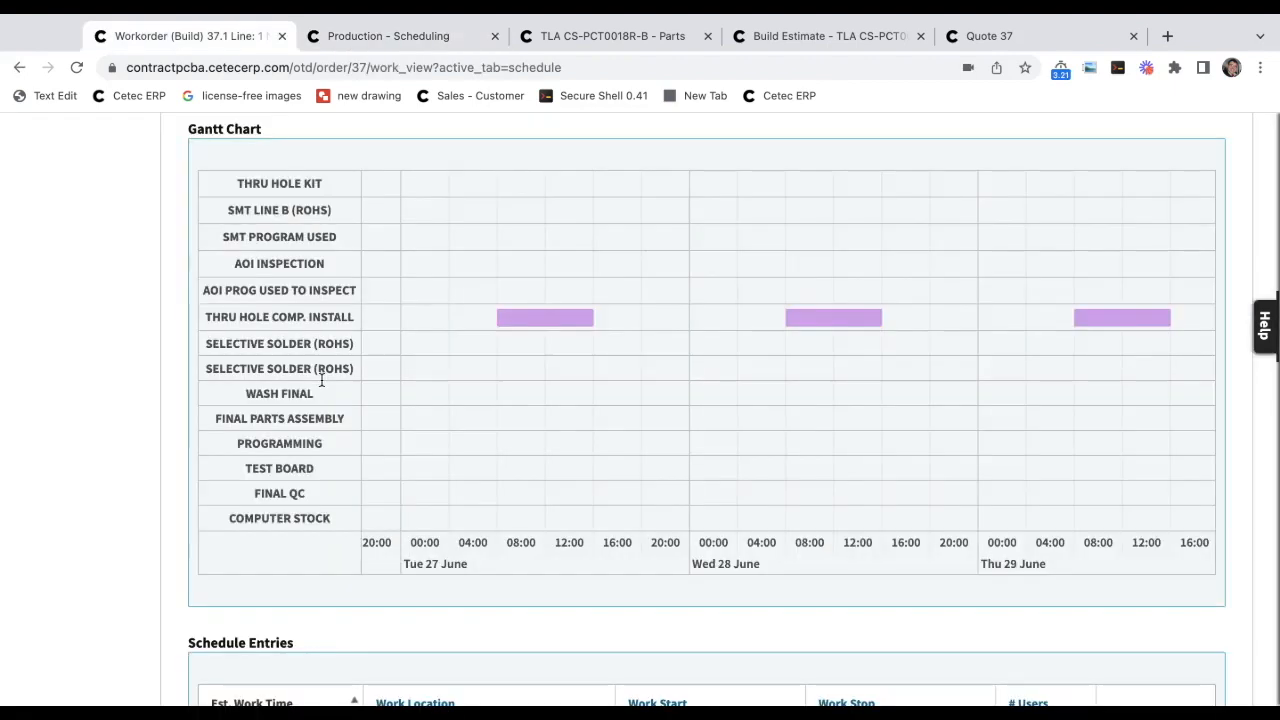
pyautogui.scroll(-5, 591, 313)
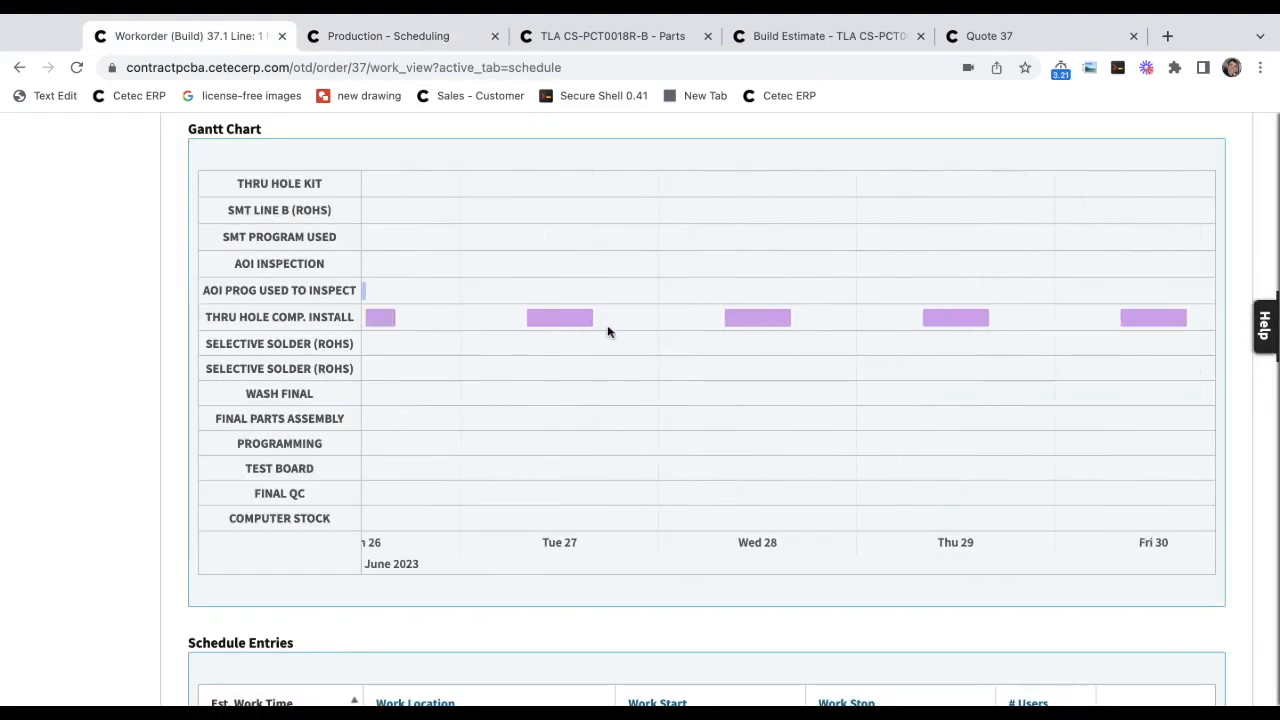
pyautogui.hscroll(5, 608, 331)
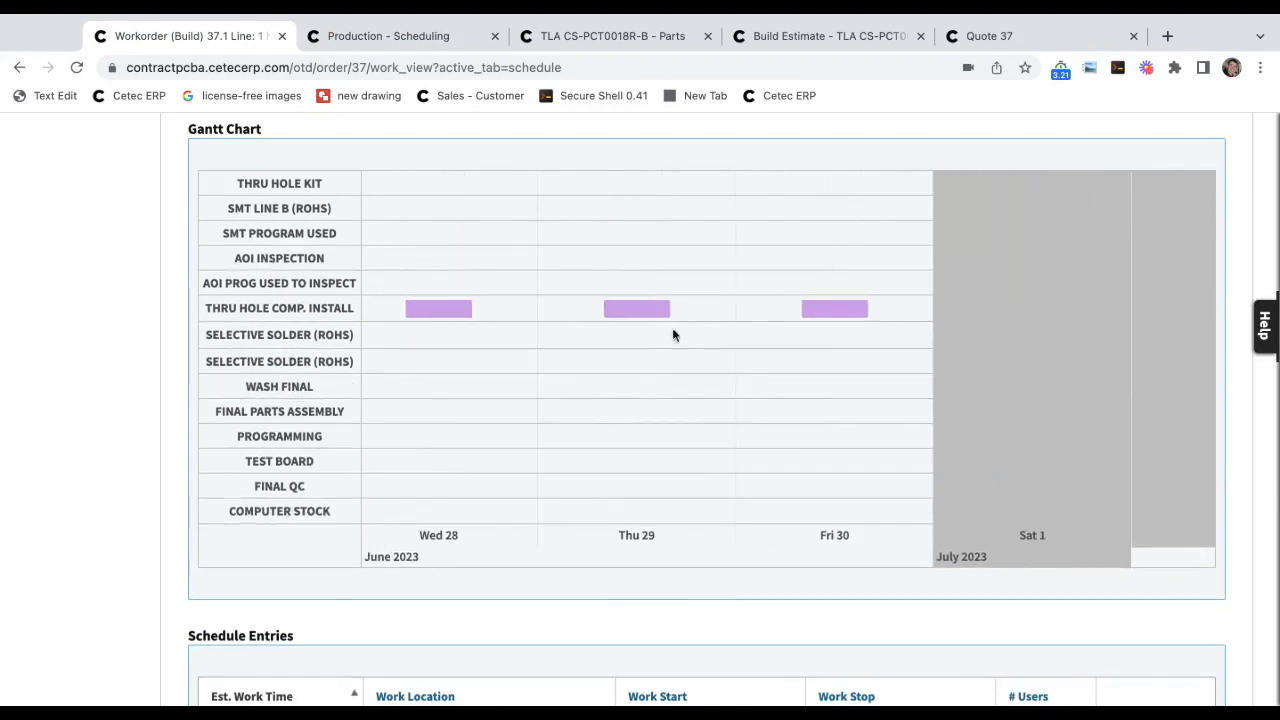
pyautogui.hotkey('ctrl', 'Tab')
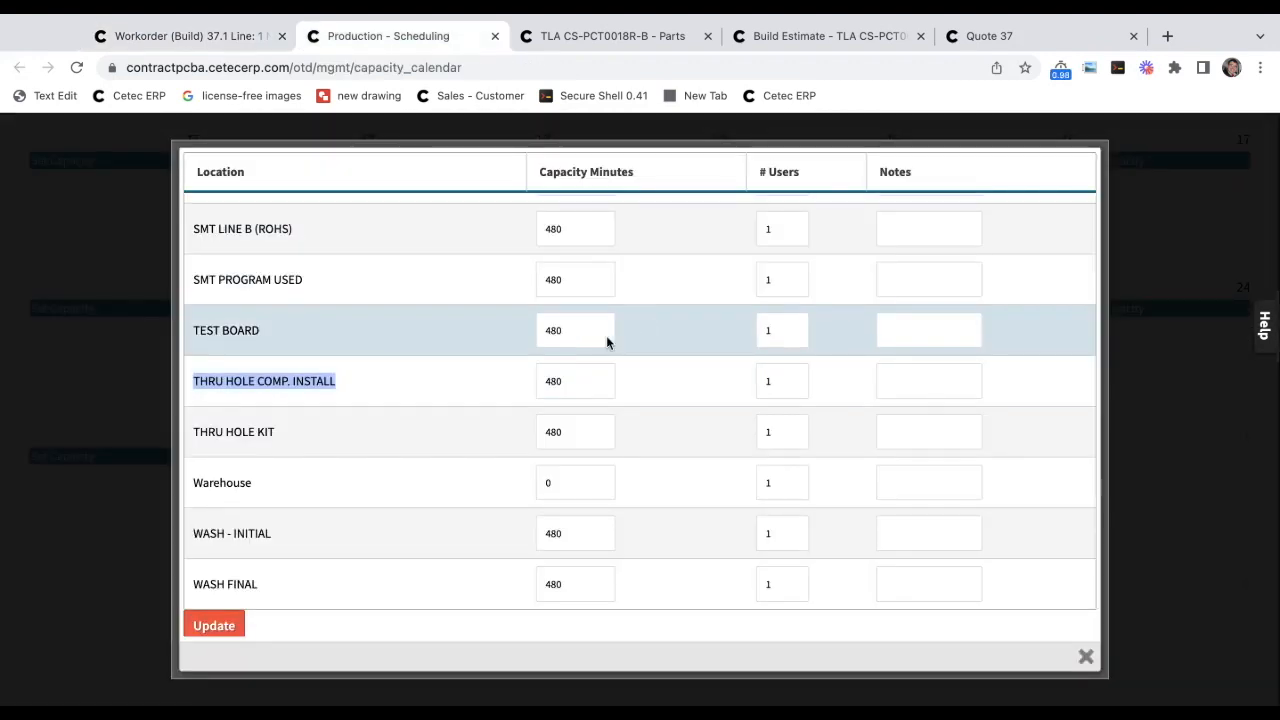
# Examine the final operations through COMPUTER STOCK on the workorder's Gantt chart, then return to the schedule information.
pyautogui.hotkey('ctrl', 'shift', 'Tab')
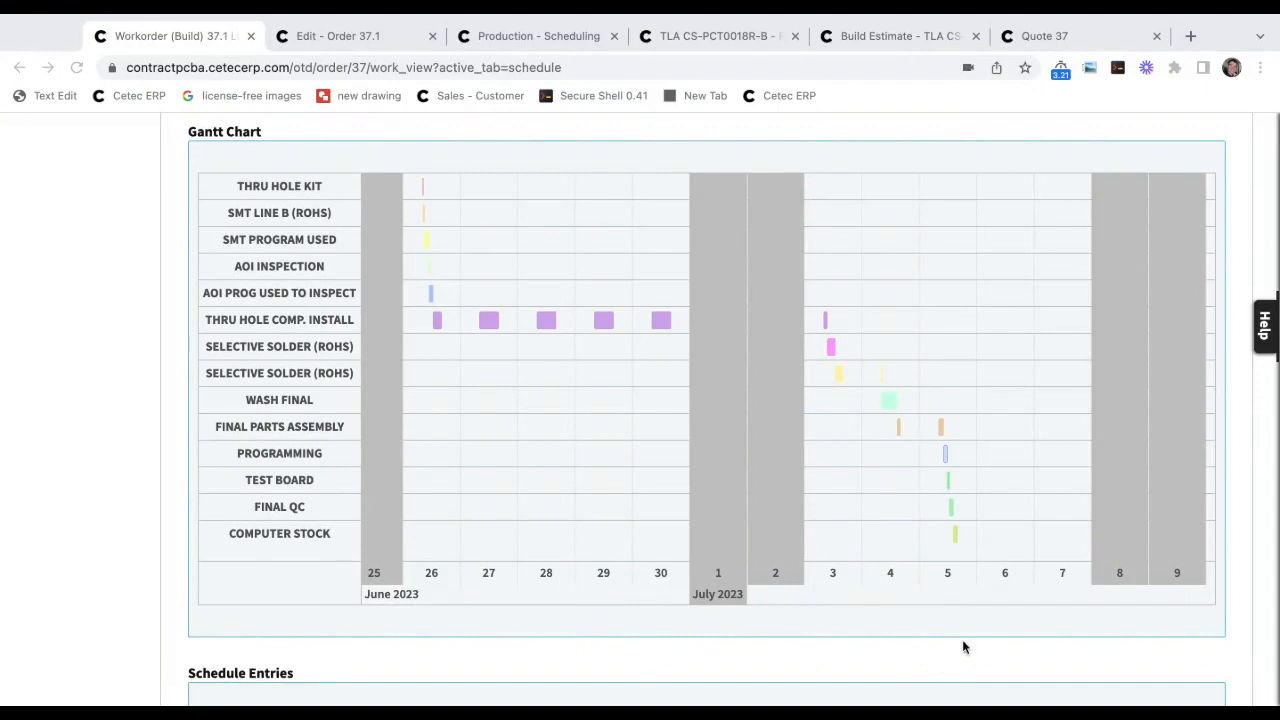
pyautogui.scroll(10, 957, 533)
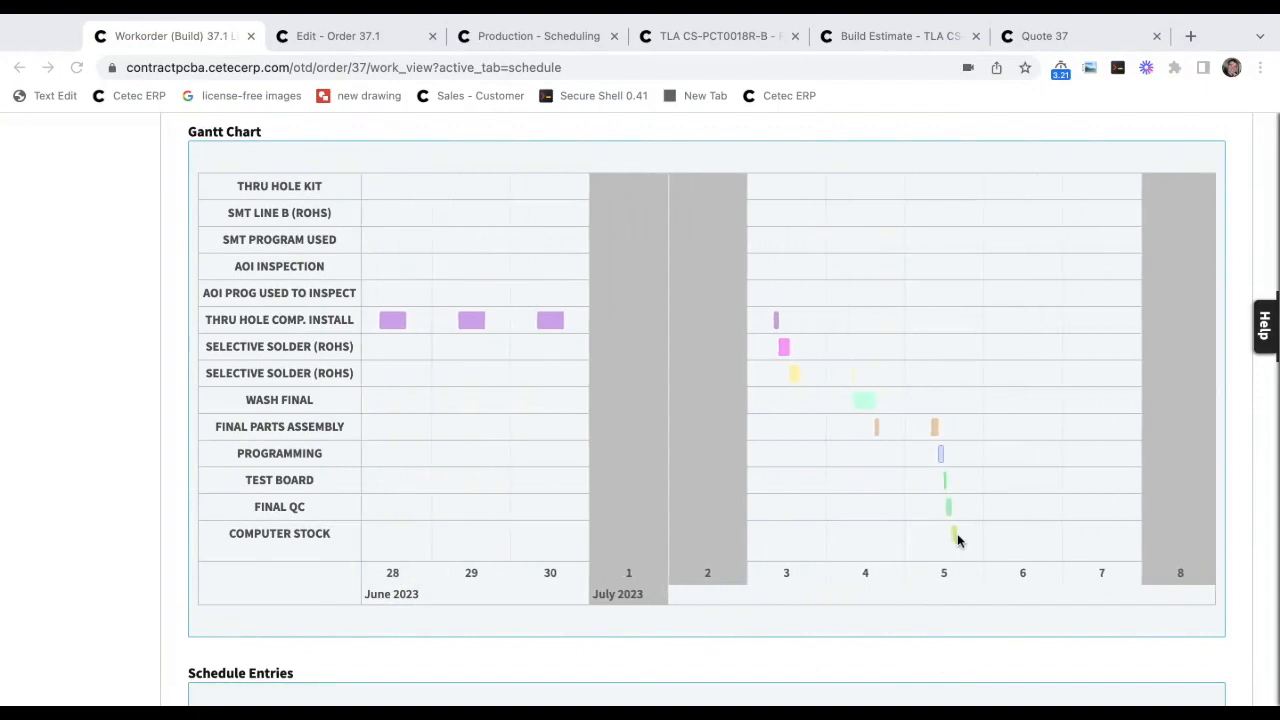
pyautogui.scroll(3, 943, 533)
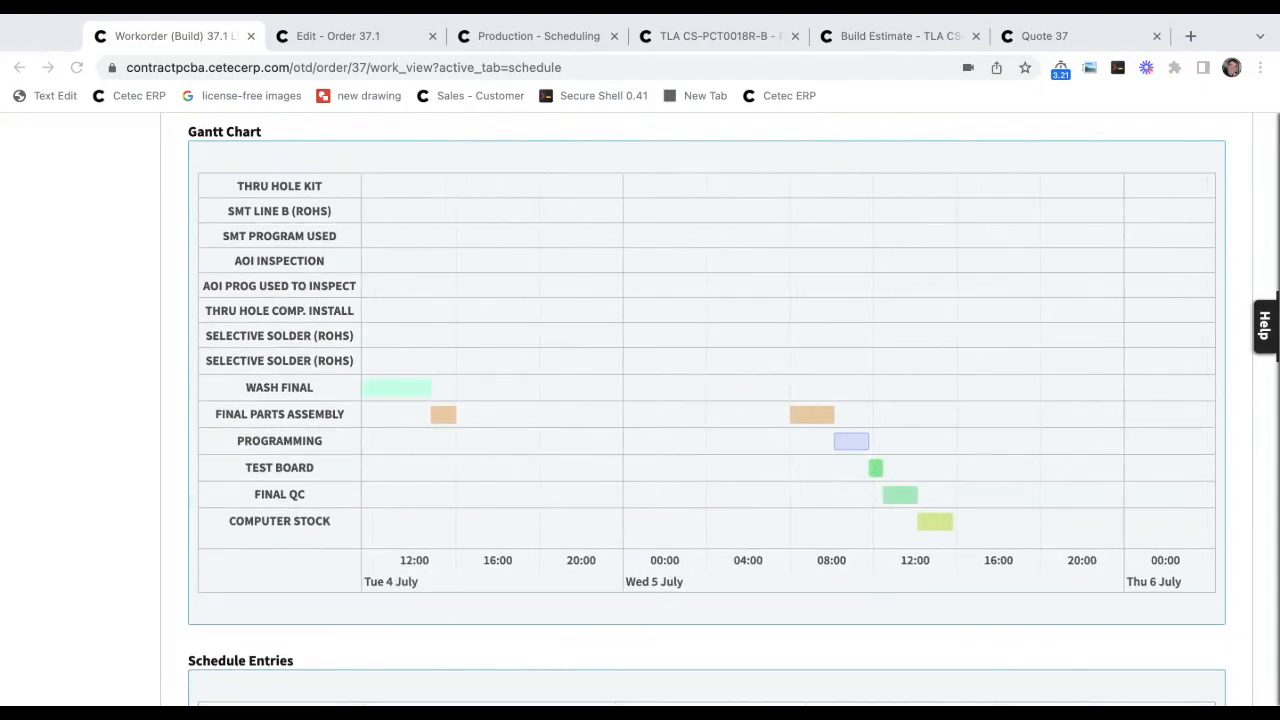
pyautogui.scroll(3, 1257, 250)
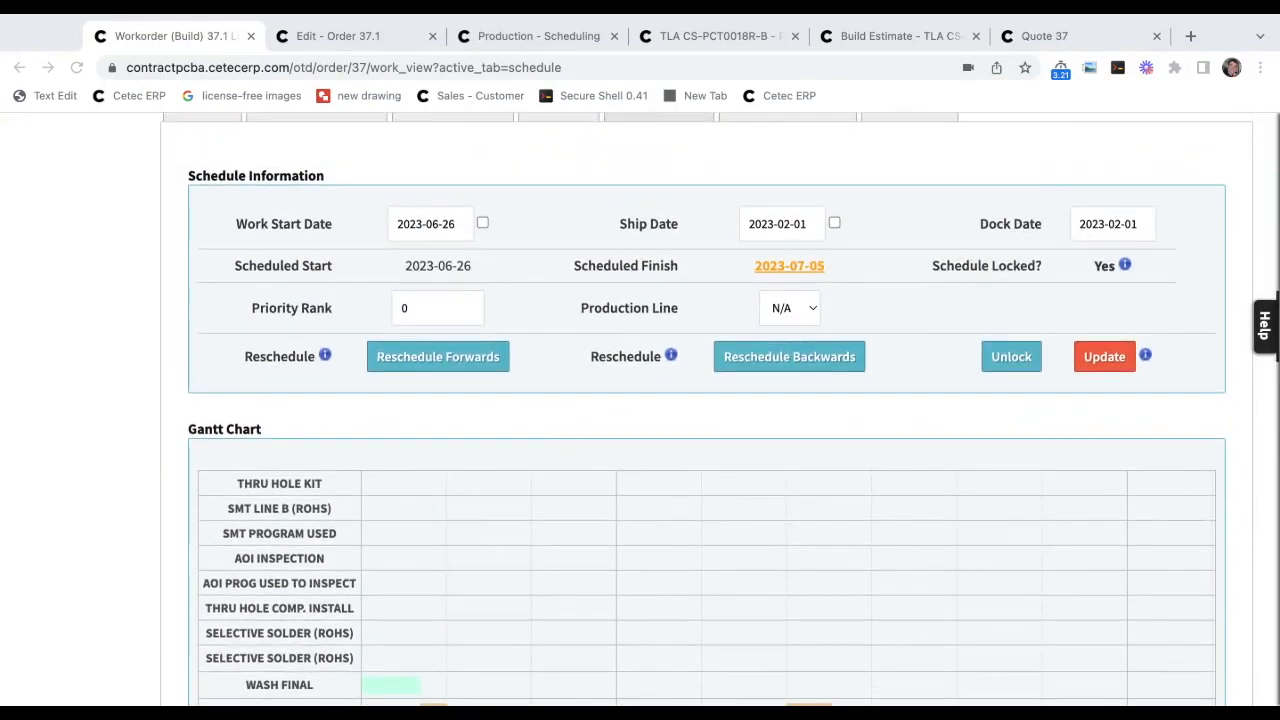
# Highlight the Scheduled Finish label on the workorder and copy its date, 2023-07-05.
pyautogui.click(565, 271)
pyautogui.tripleClick(569, 271)
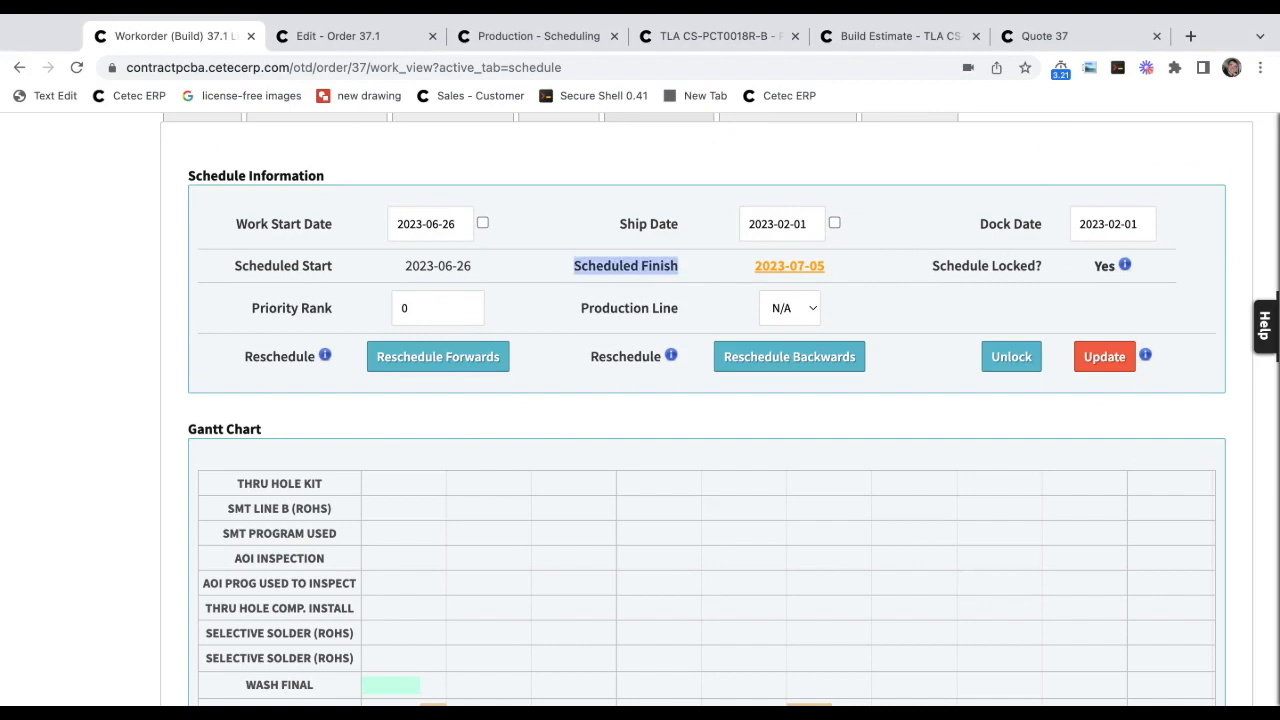
pyautogui.click(830, 276)
pyautogui.moveTo(830, 269); pyautogui.dragTo(755, 270)
pyautogui.hotkey('ctrl', 'c')
# In the edit form of order 37.1, set the Ship Date of line 1 to 2023-07-05 and submit the order.
pyautogui.hotkey('ctrl', 'Tab')
pyautogui.scroll(-5, 838, 373)
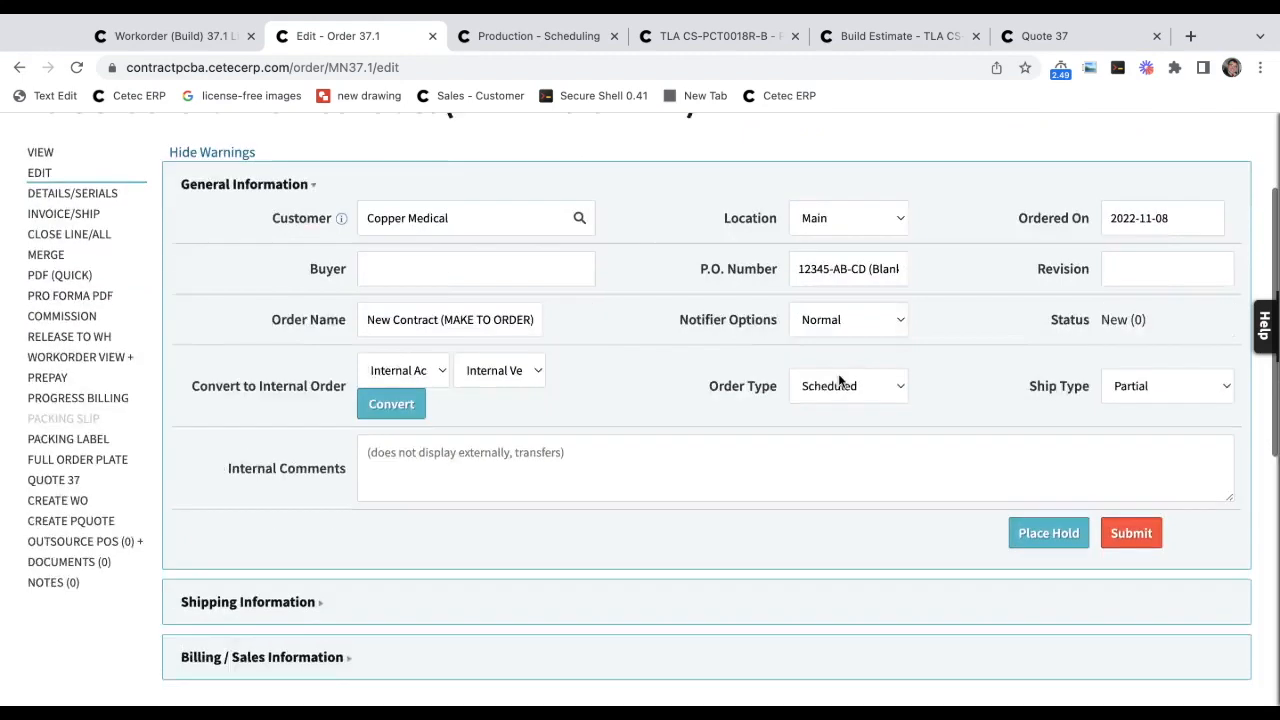
pyautogui.click(996, 418)
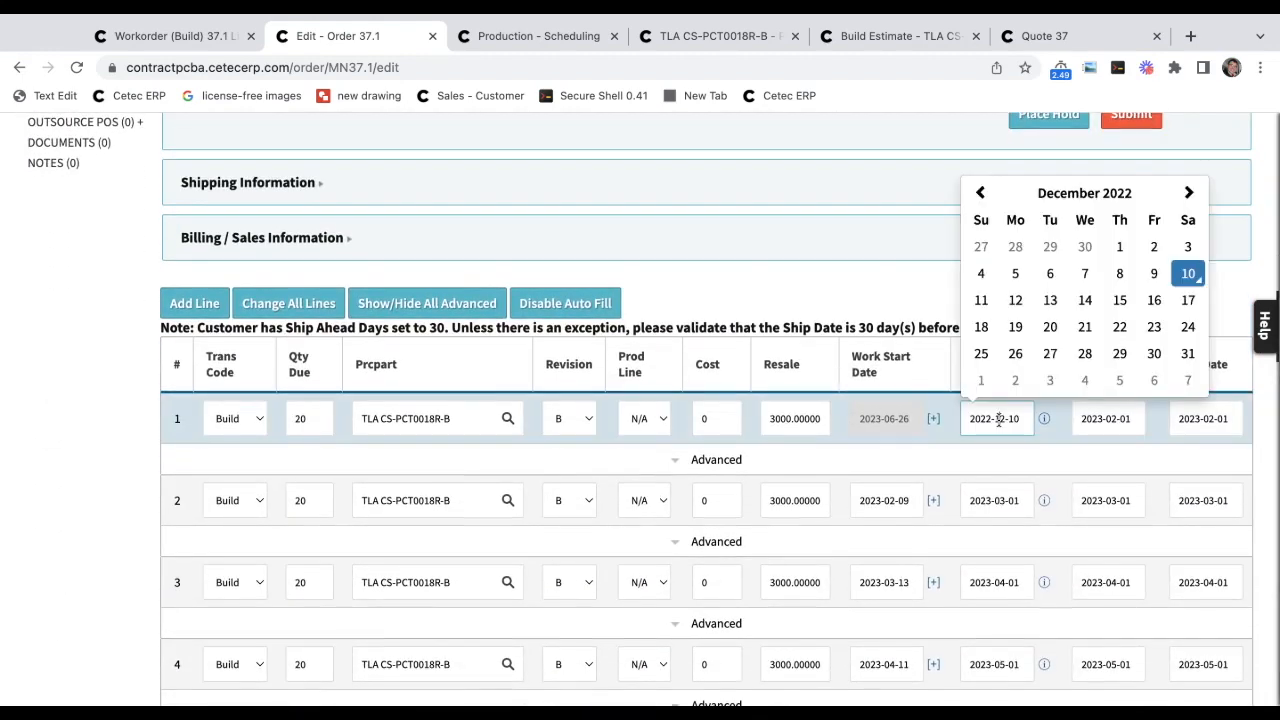
pyautogui.hotkey('ctrl', 'v')
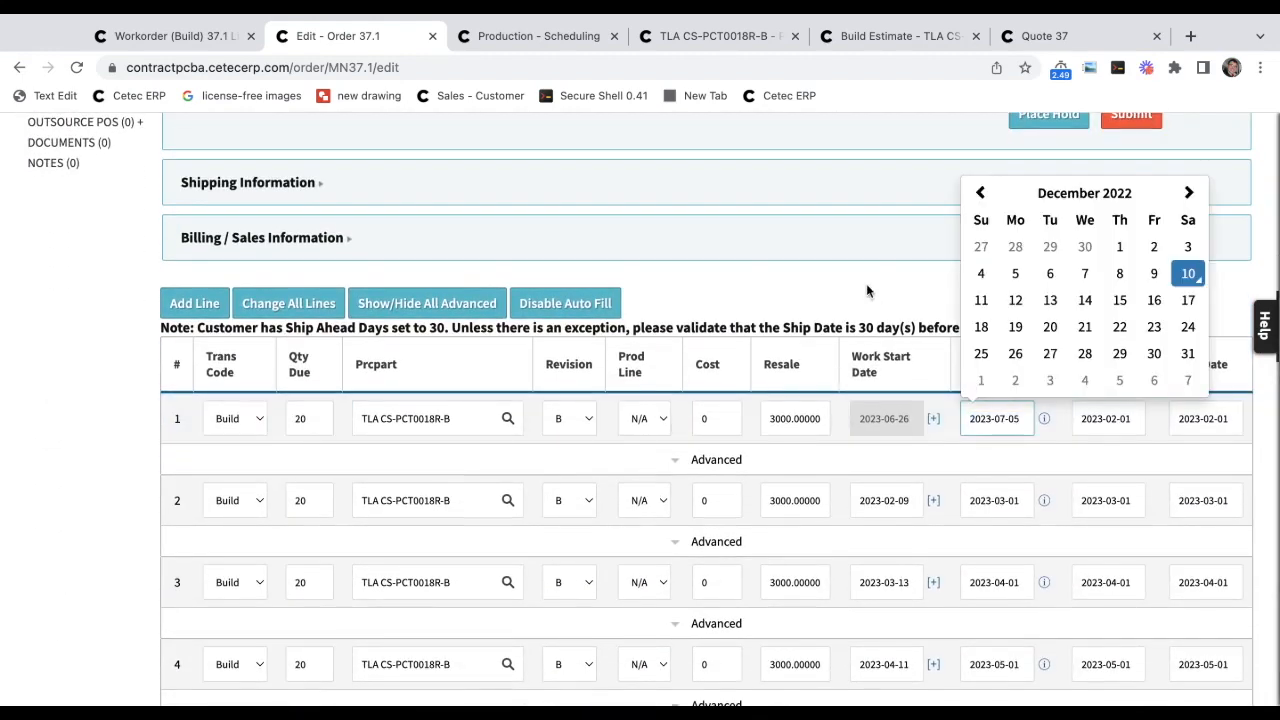
pyautogui.click(866, 283)
pyautogui.scroll(1, 866, 283)
pyautogui.click(1131, 172)
pyautogui.scroll(2, 785, 250)
pyautogui.scroll(4, 785, 250)
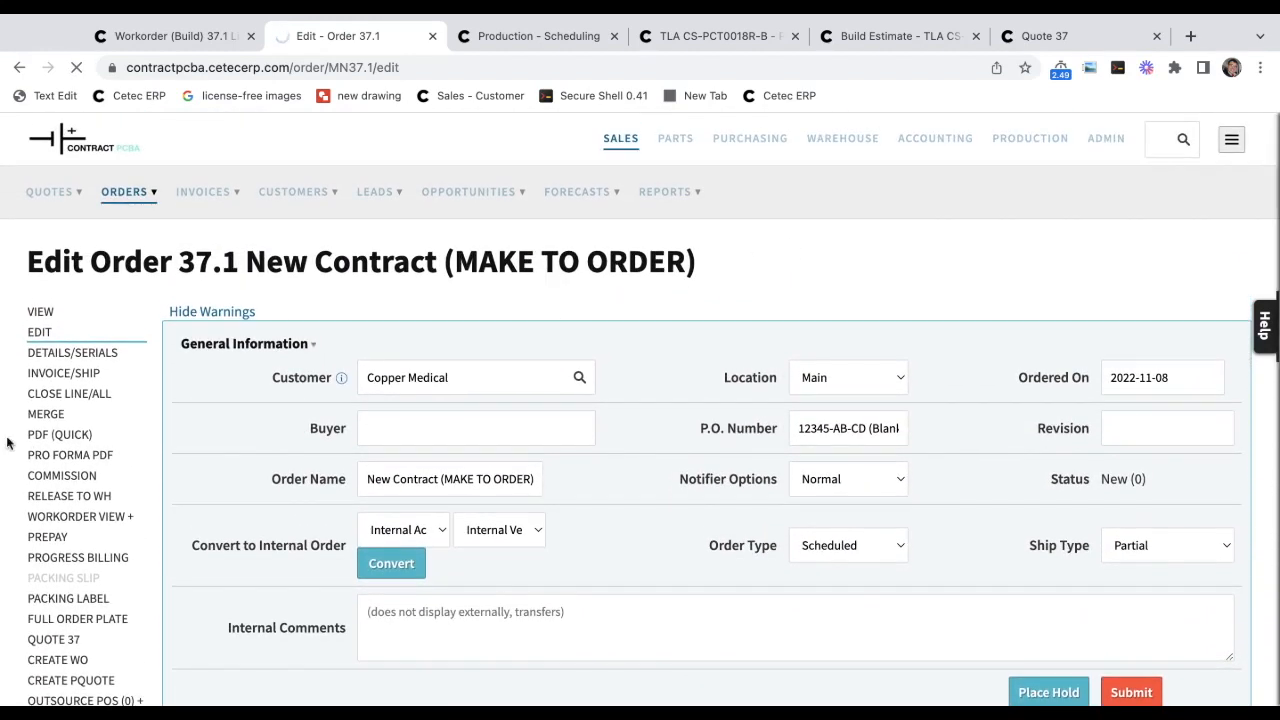
# Open the quick PDF of order 37.1 and check the Ship Date of line 1 in the order acknowledgment preview.
pyautogui.click(43, 436)
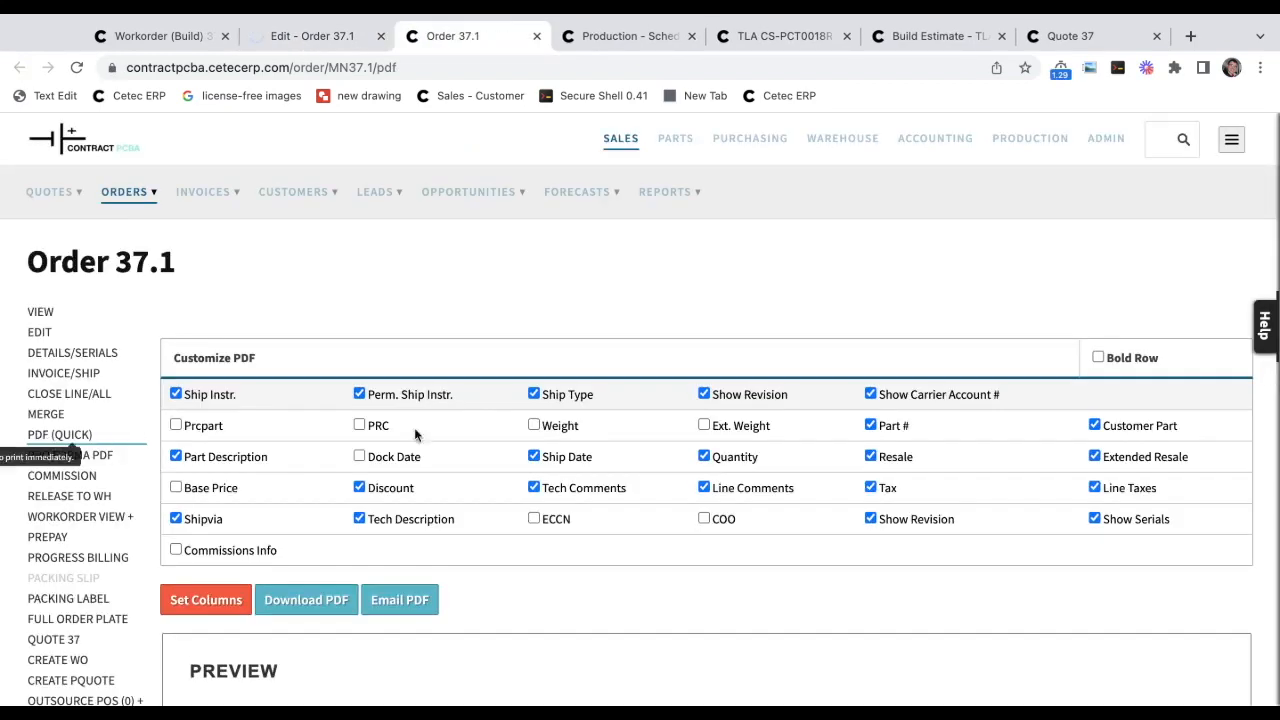
pyautogui.scroll(-6, 706, 443)
pyautogui.scroll(-1, 706, 443)
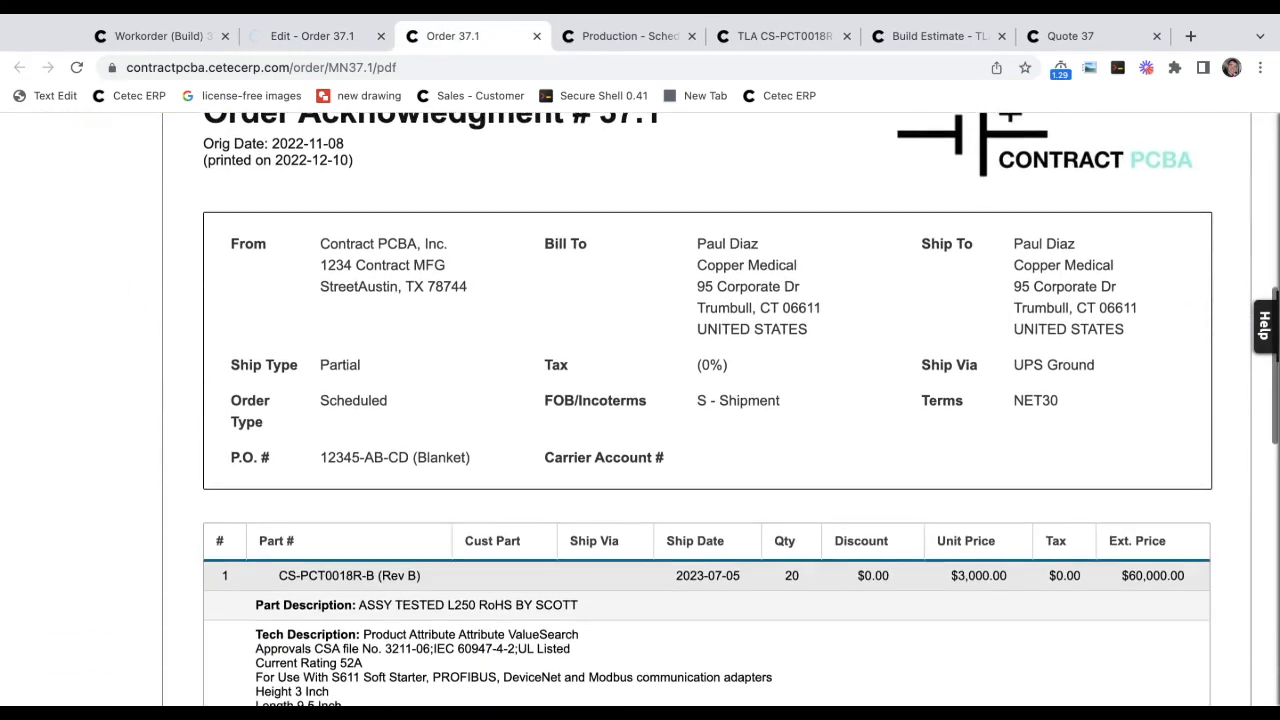
pyautogui.doubleClick(702, 540)
pyautogui.tripleClick(712, 572)
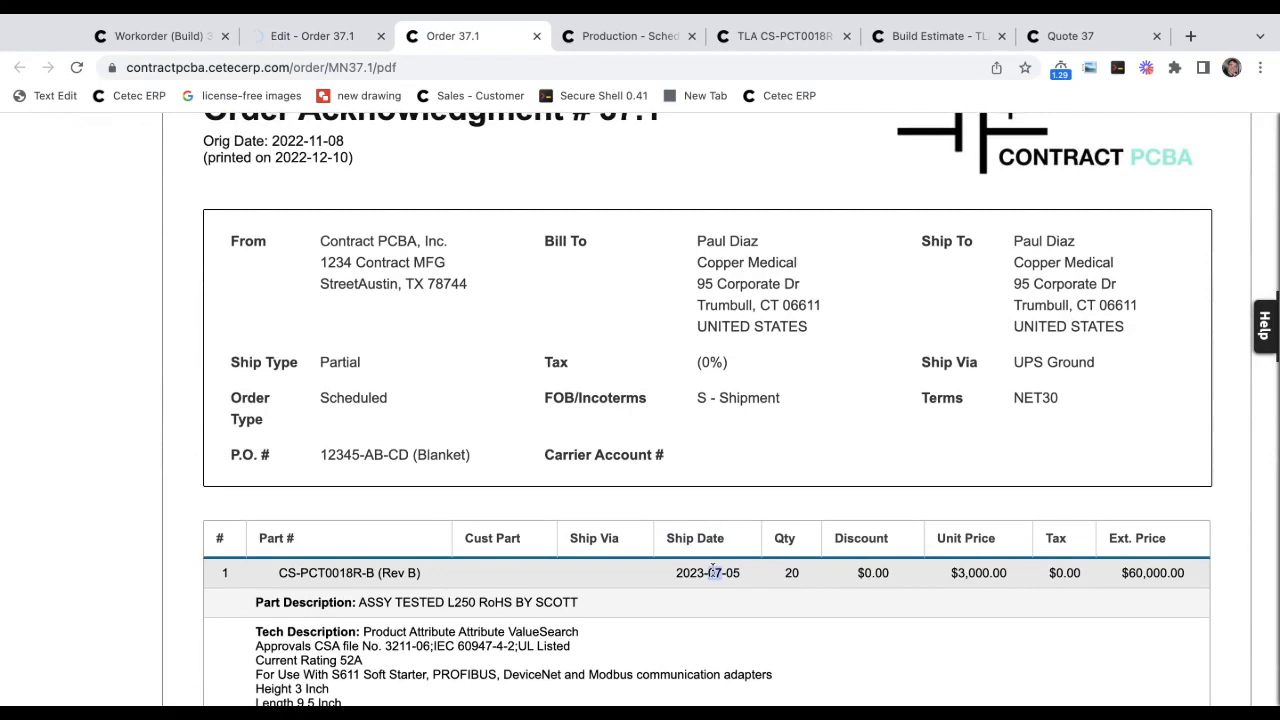
pyautogui.click(712, 572)
pyautogui.scroll(2, 773, 478)
pyautogui.scroll(5, 773, 478)
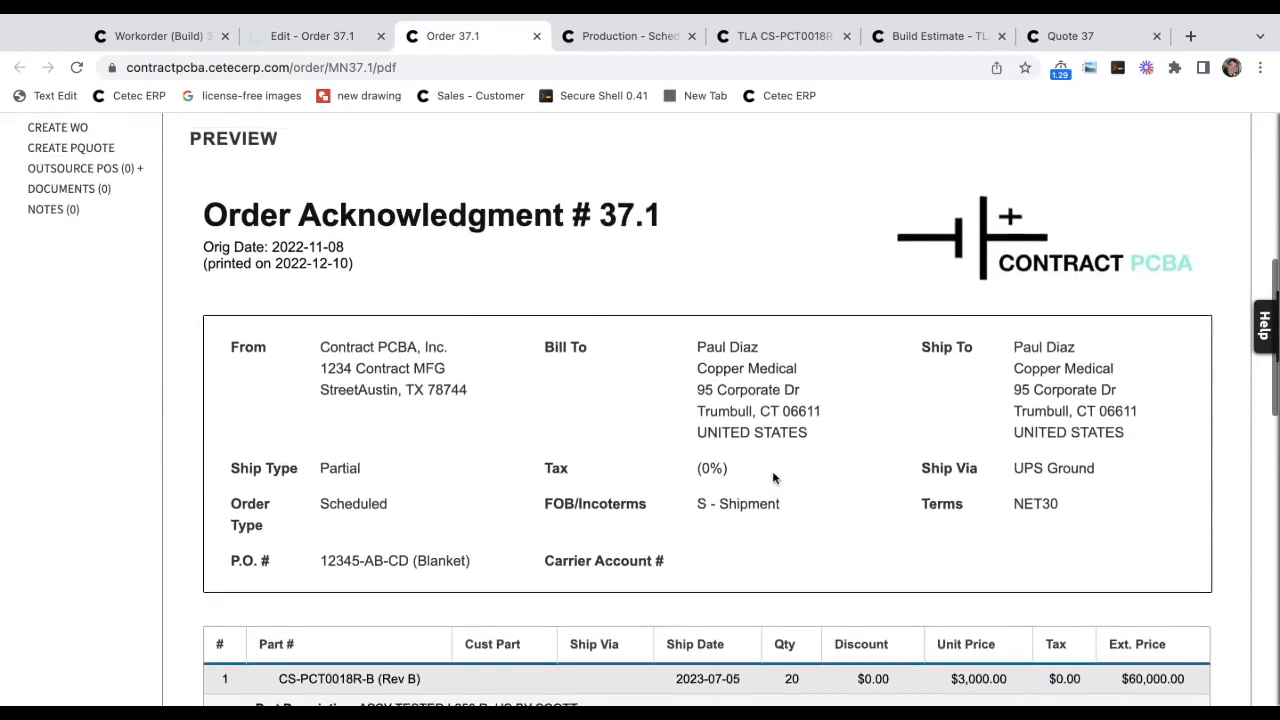
pyautogui.scroll(3, 640, 412)
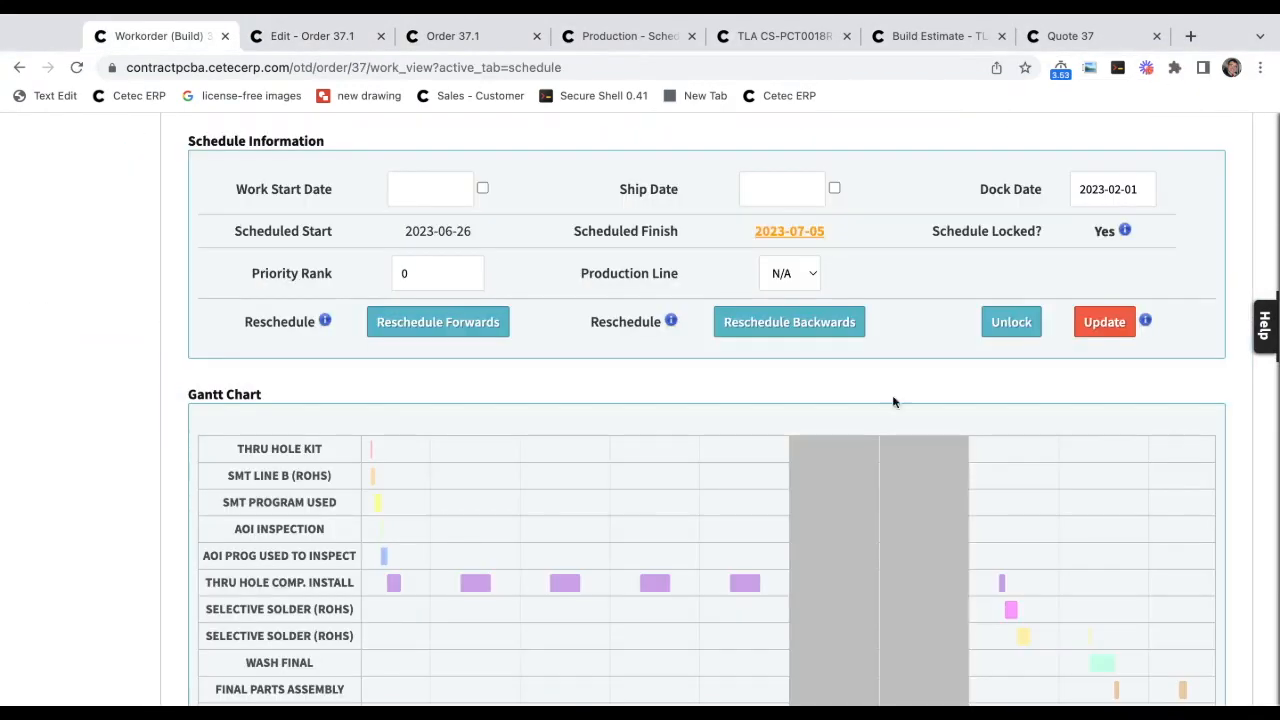
# In the workorder's schedule information, enter 2023-06-29 as the Ship Date.
pyautogui.click(761, 183)
pyautogui.write('2023-06-29')
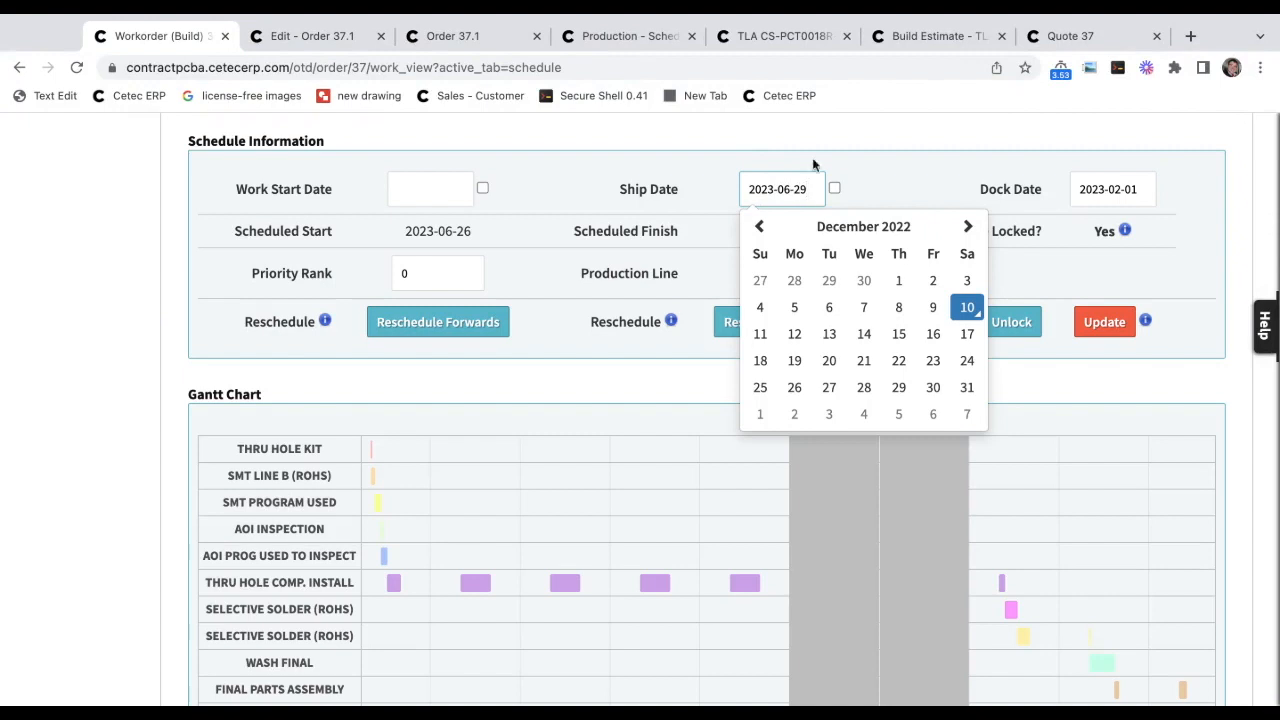
# Reschedule work order 37.1 backwards from its 2023-06-29 ship date.
pyautogui.click(893, 165)
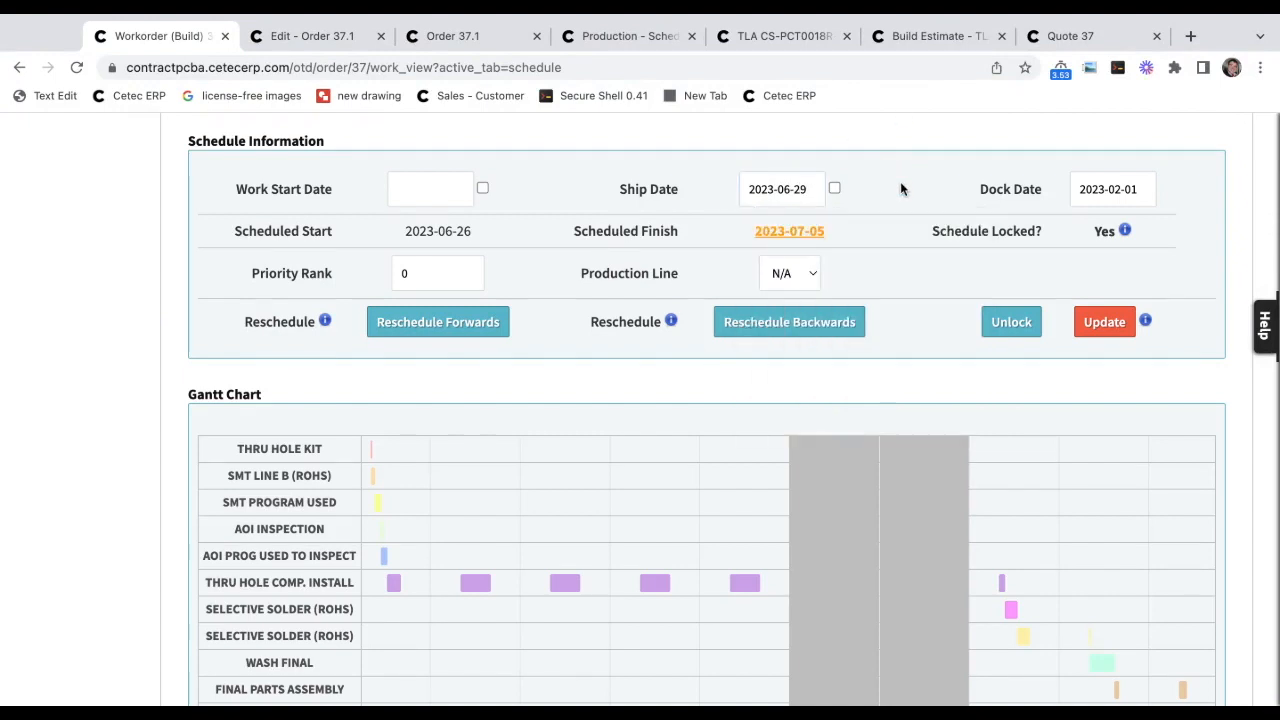
pyautogui.click(812, 324)
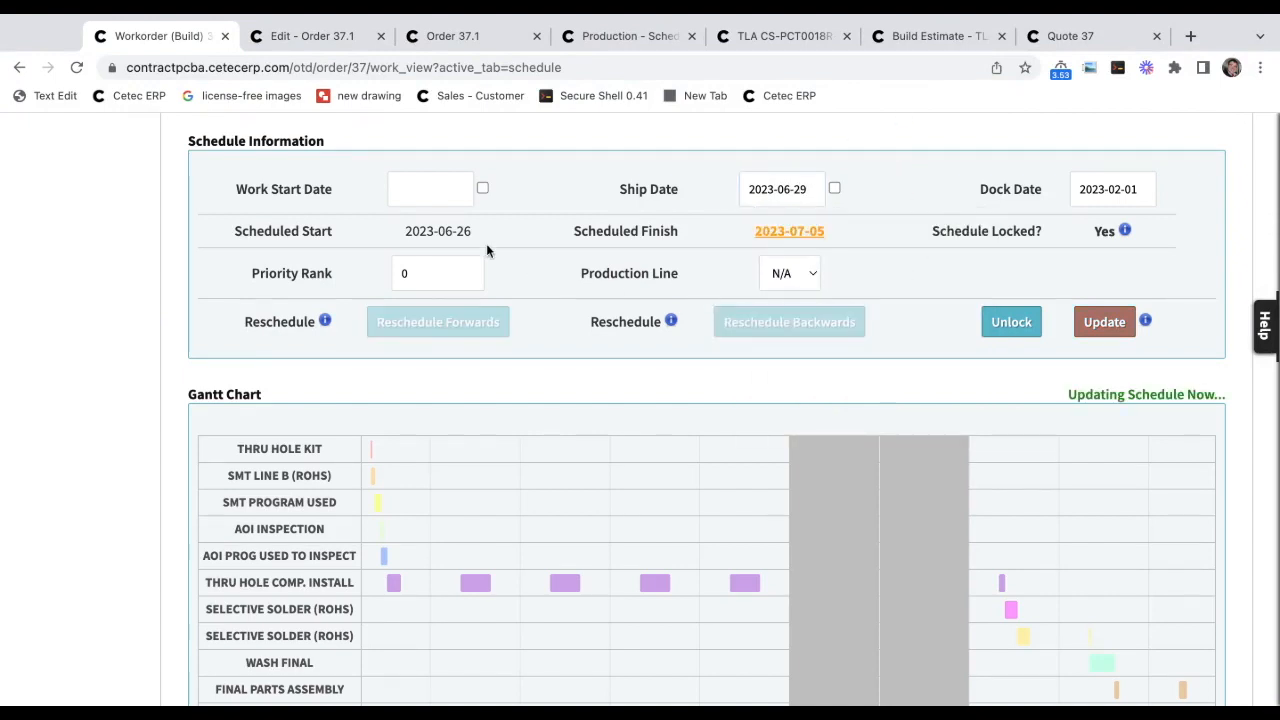
pyautogui.scroll(1, 580, 252)
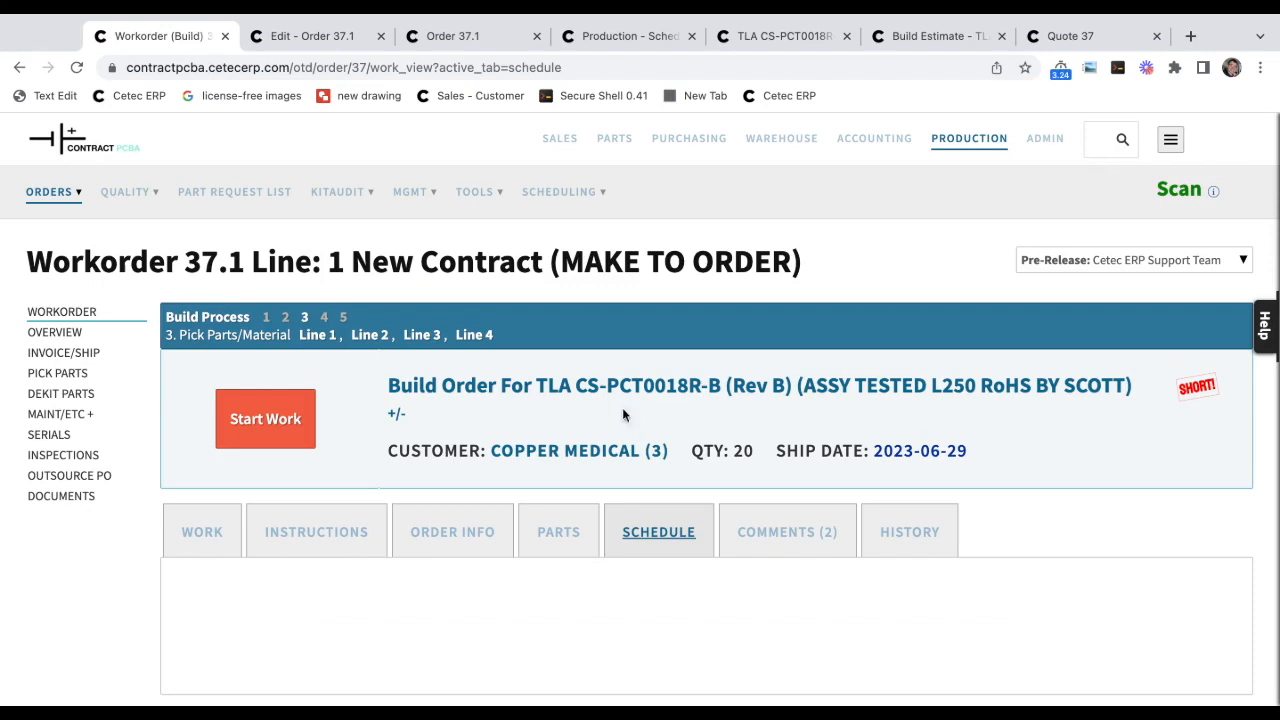
# Set the work start date to 2023-06-19, matching the scheduled start, and update the work order schedule.
pyautogui.scroll(-3, 613, 440)
pyautogui.moveTo(425, 482); pyautogui.dragTo(483, 487)
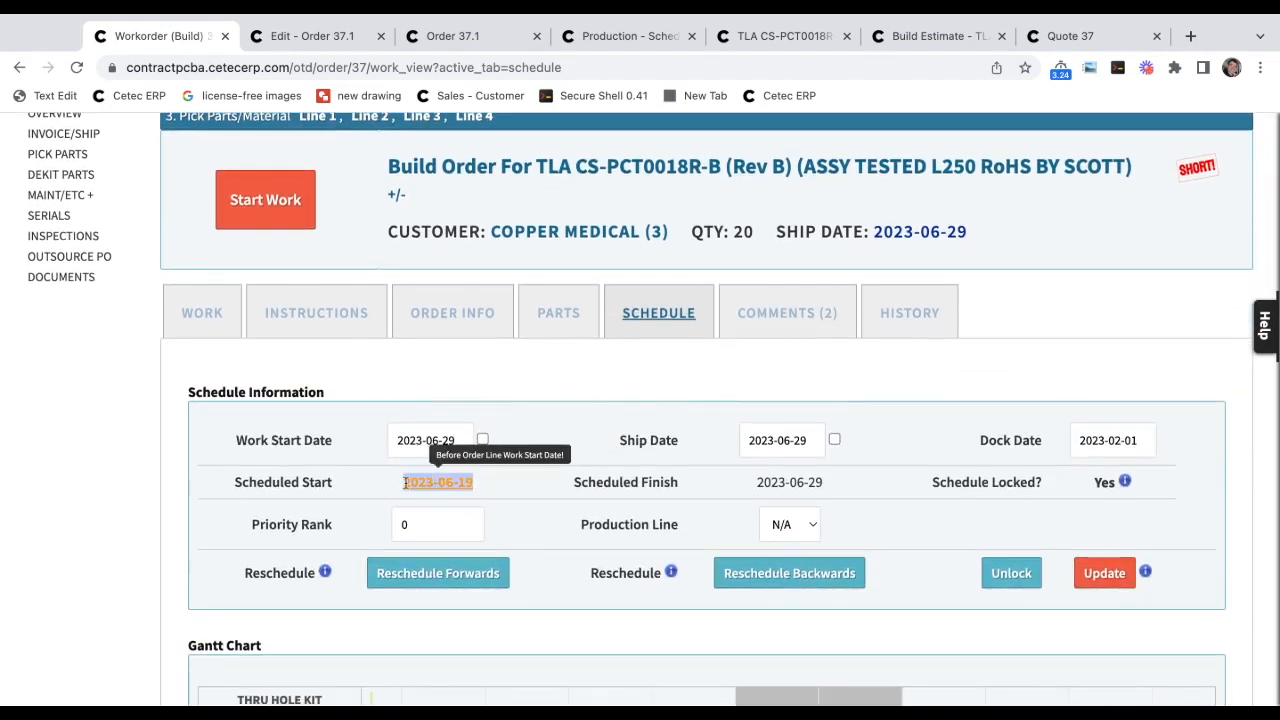
pyautogui.click(400, 440)
pyautogui.click(599, 478)
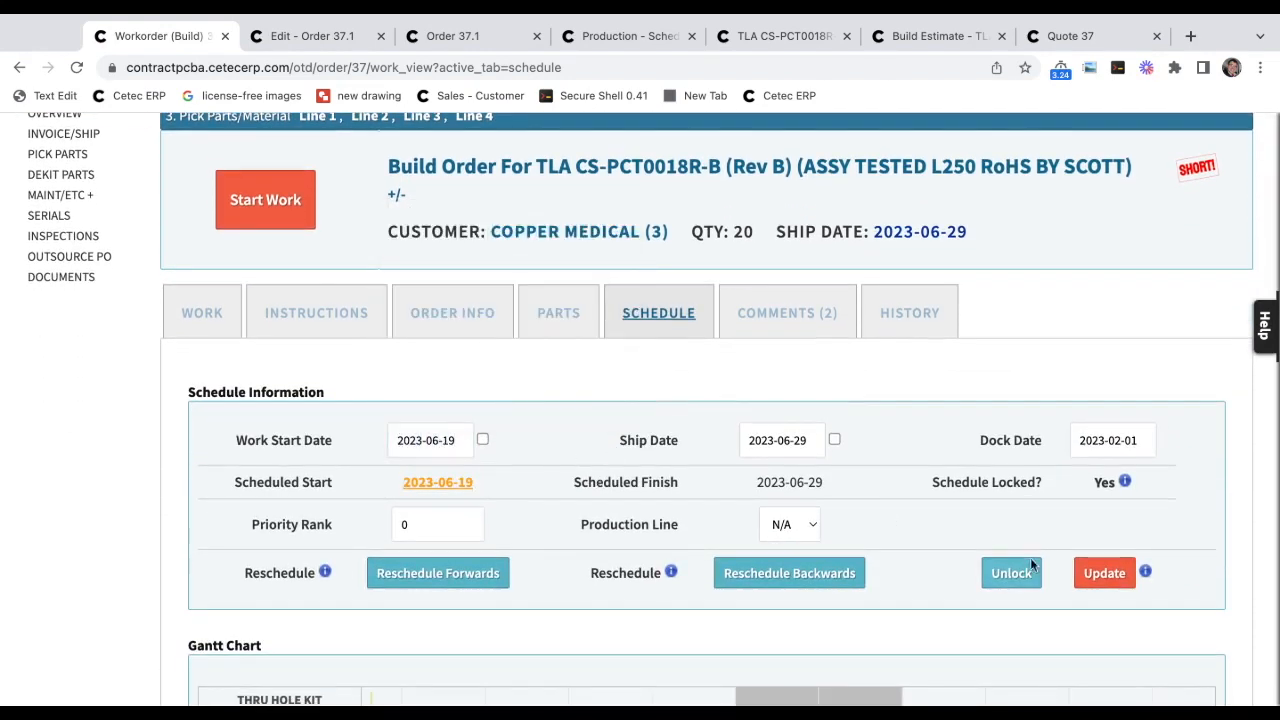
pyautogui.click(1103, 573)
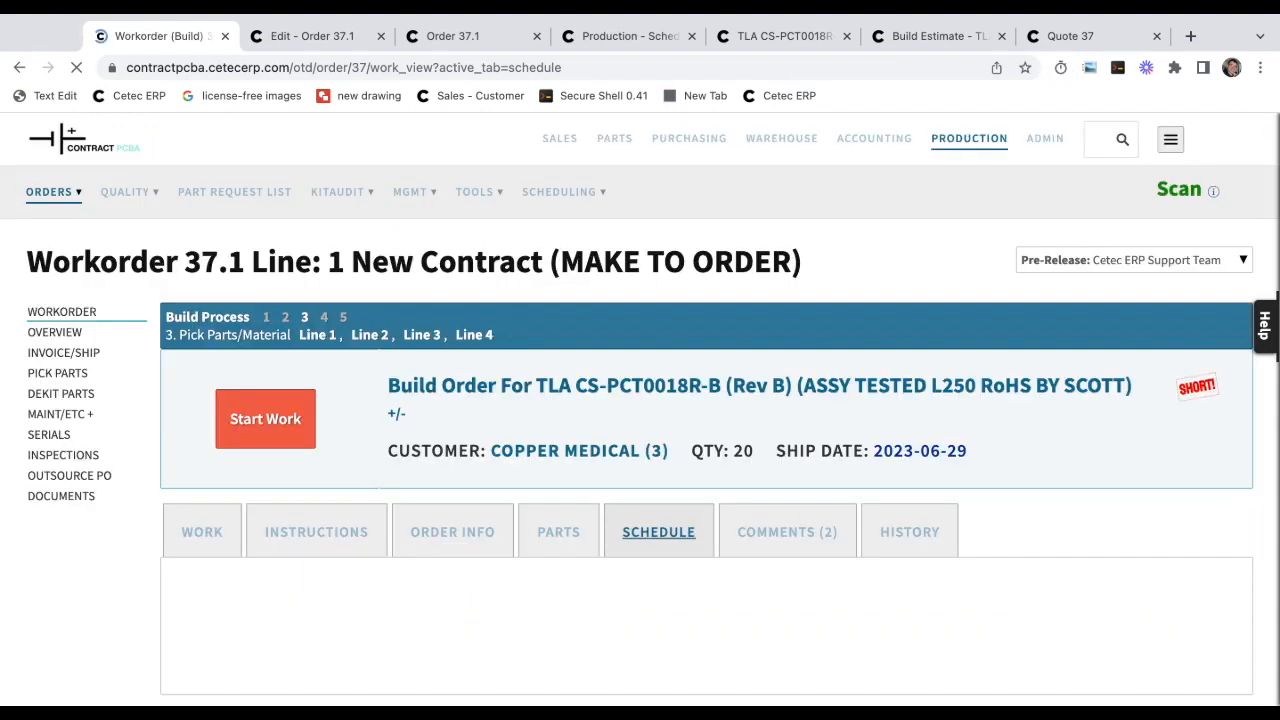
pyautogui.click(1147, 67)
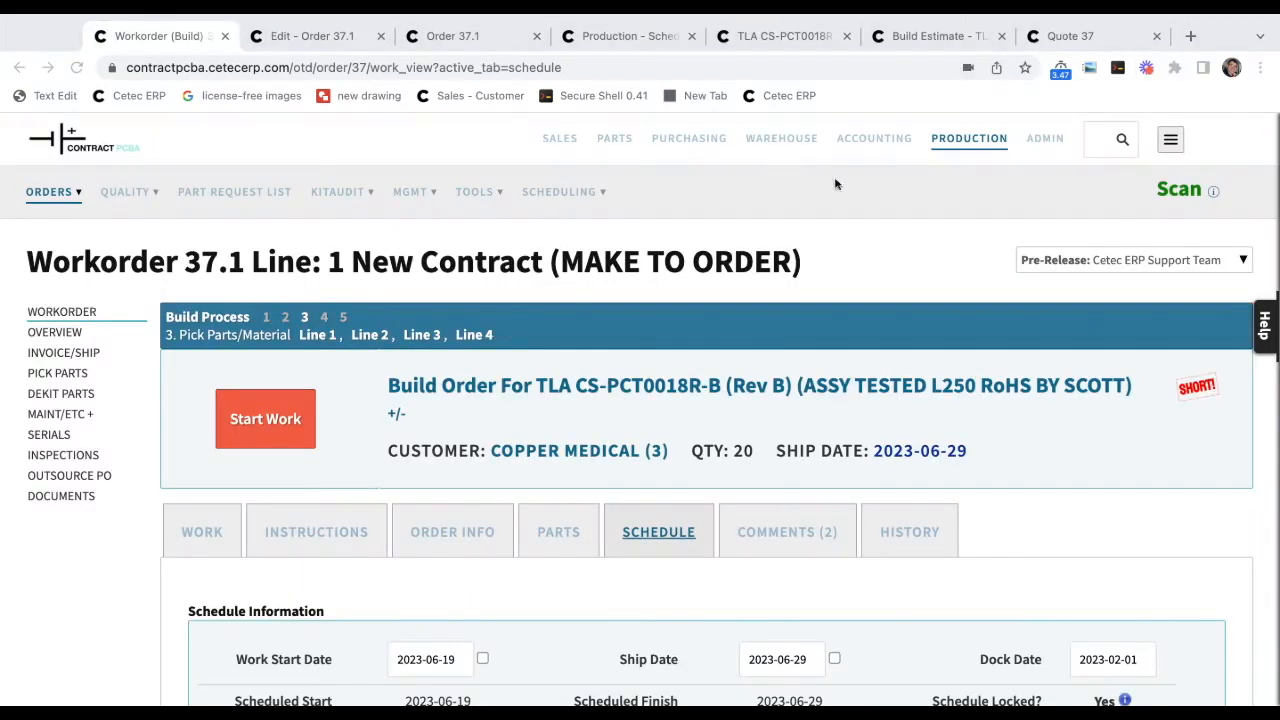
# Open the production planning Gantt chart and display it by location.
pyautogui.click(560, 192)
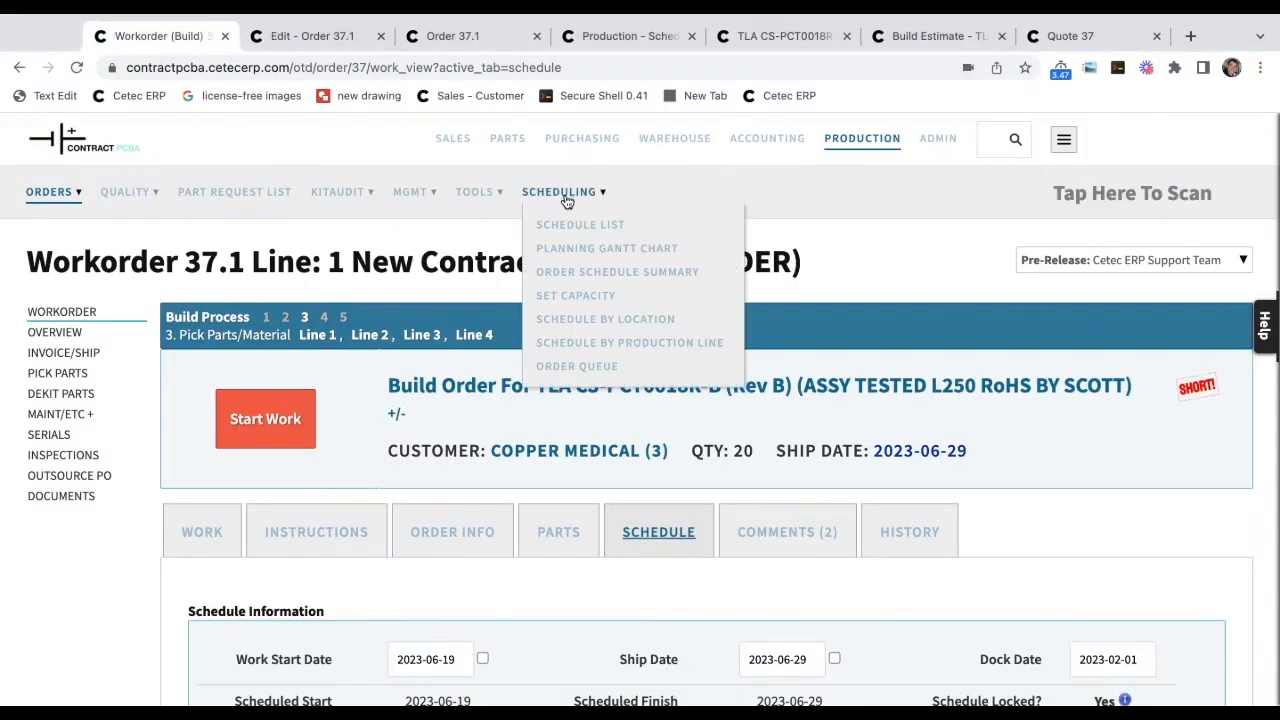
pyautogui.click(577, 250)
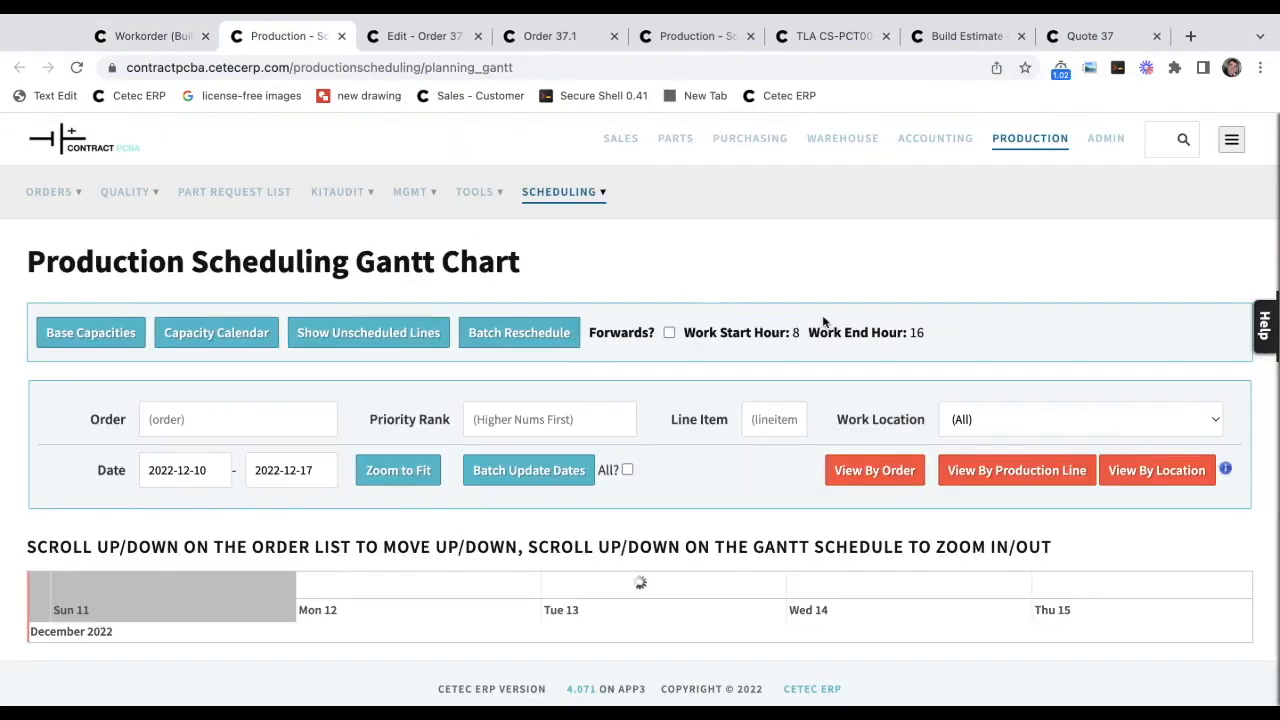
pyautogui.scroll(-2, 823, 320)
pyautogui.click(1155, 377)
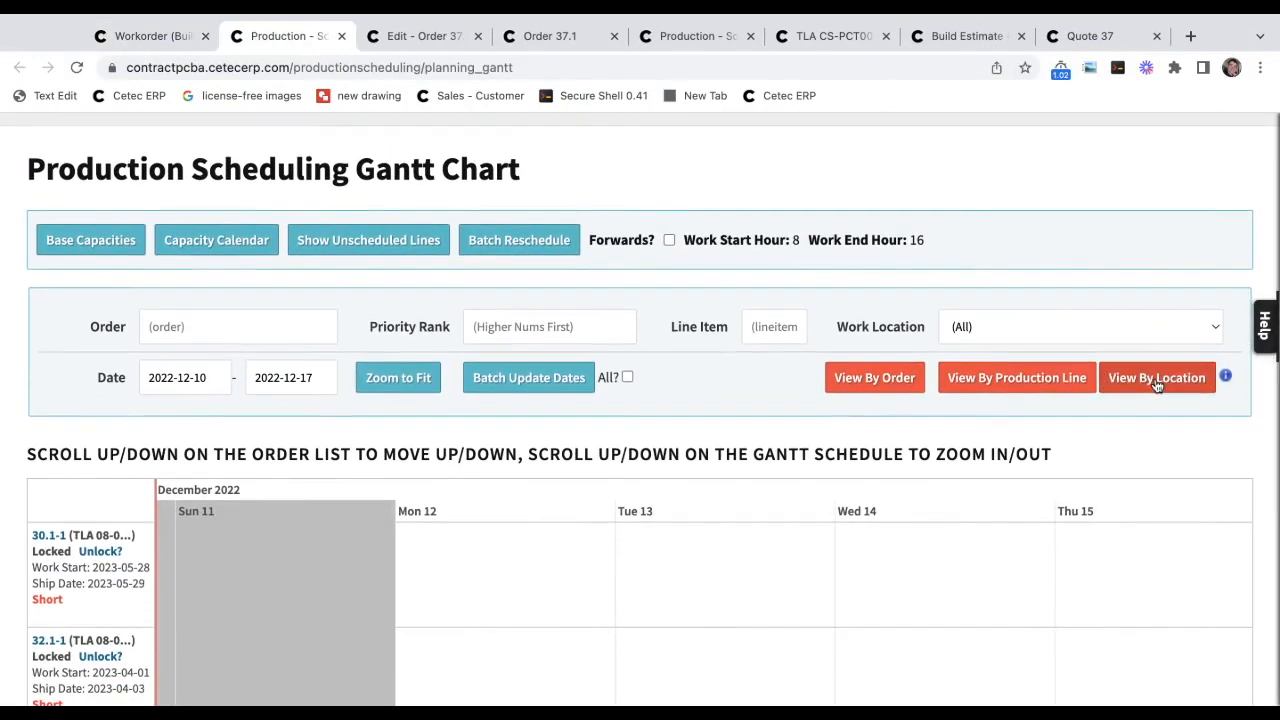
# Examine the work scheduled at each location on the Gantt chart from March to July 2023.
pyautogui.scroll(-5, 914, 487)
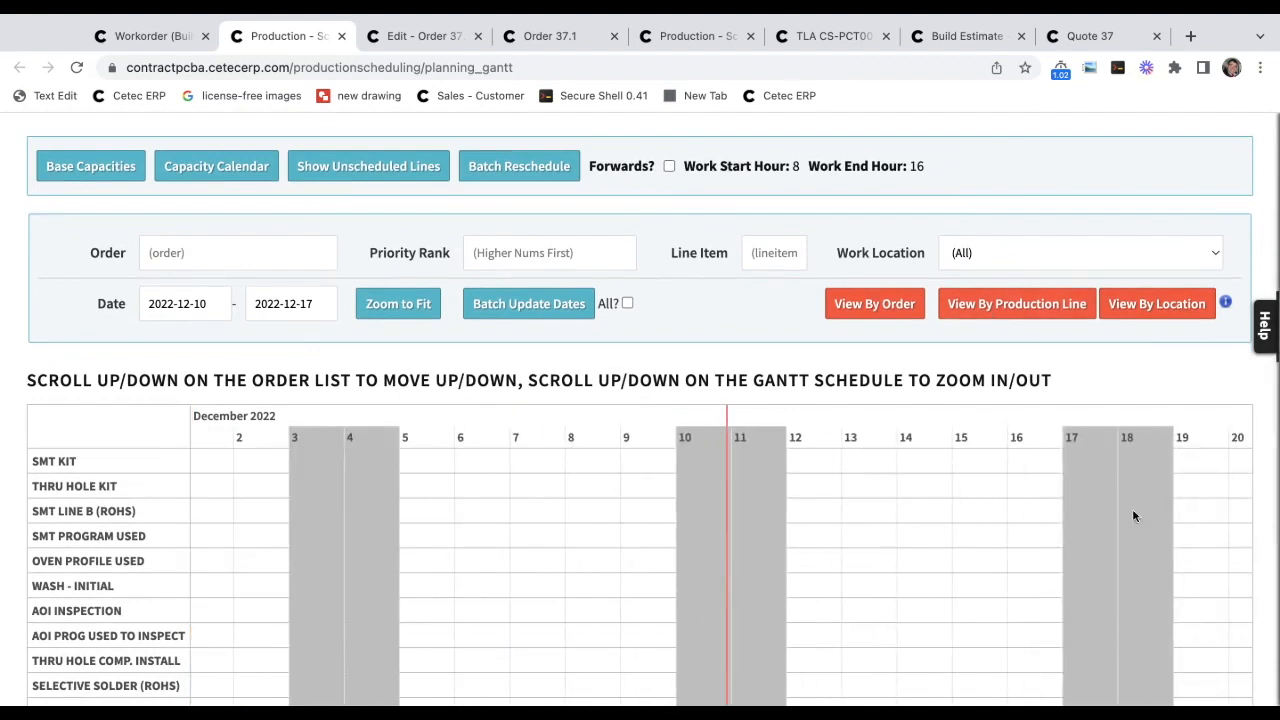
pyautogui.hscroll(6, 1134, 517)
pyautogui.scroll(-10, 911, 526)
pyautogui.scroll(-6, 1038, 537)
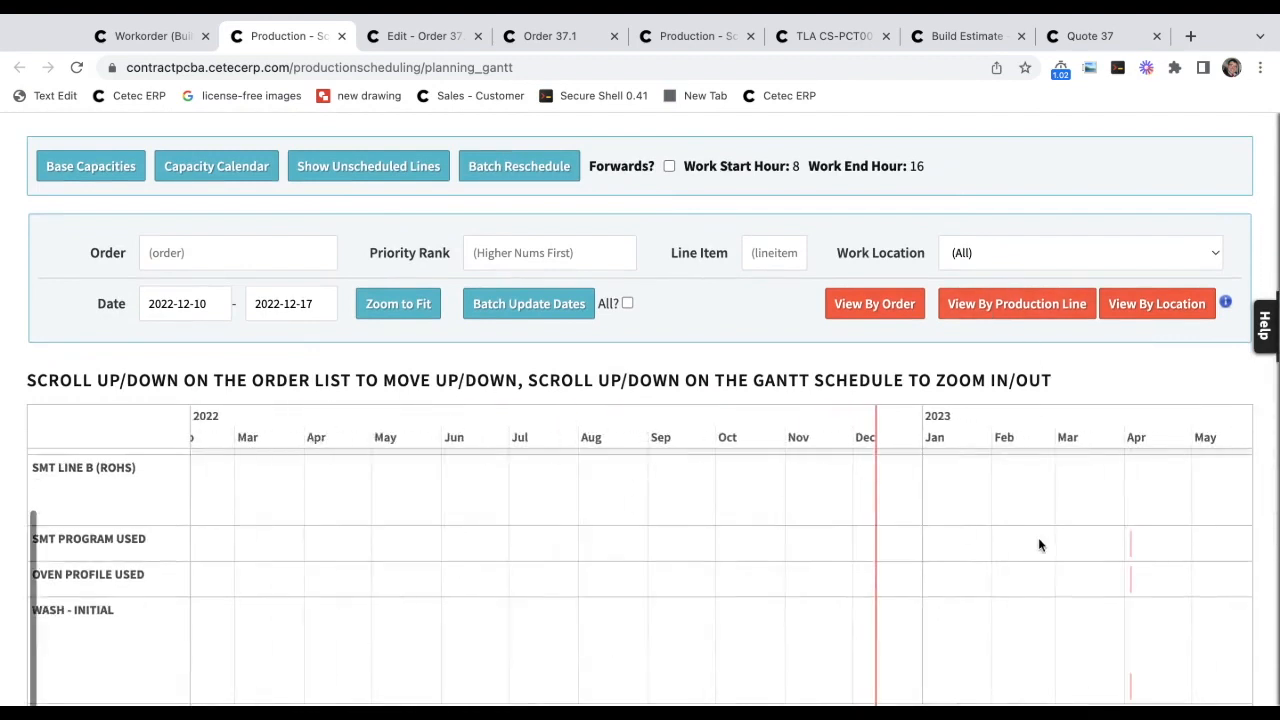
pyautogui.scroll(6, 680, 557)
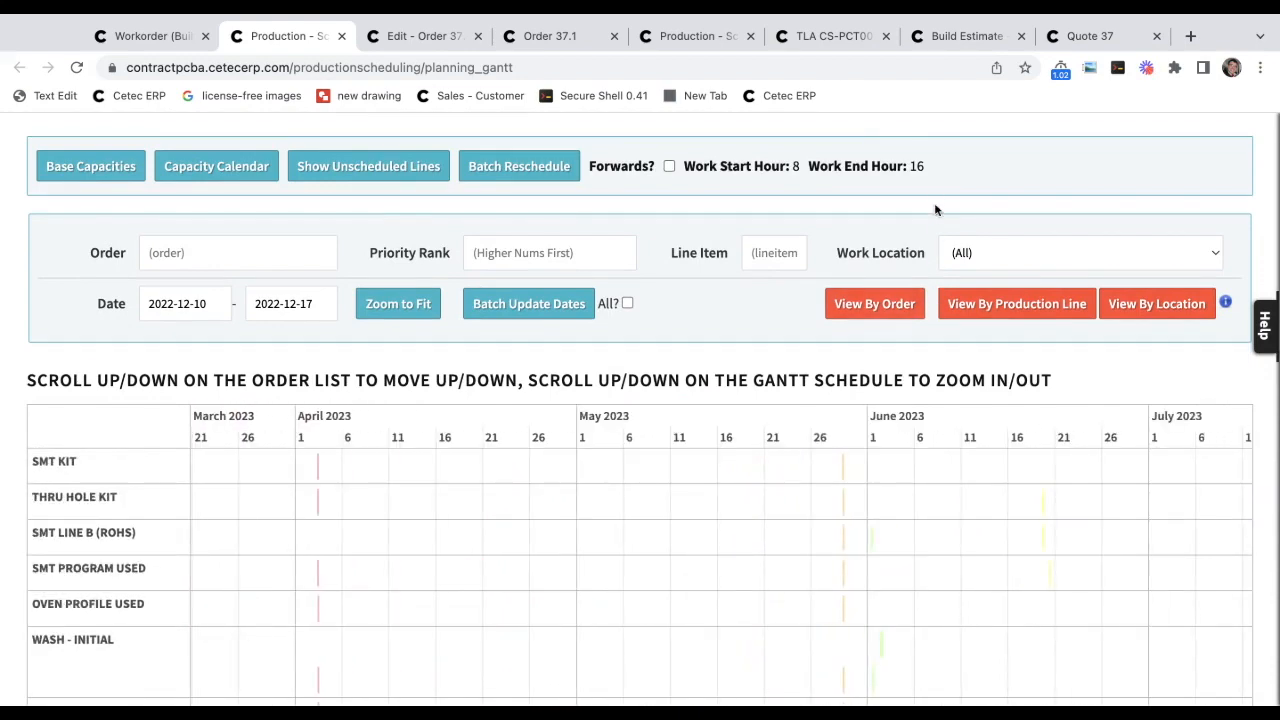
pyautogui.scroll(2, 935, 209)
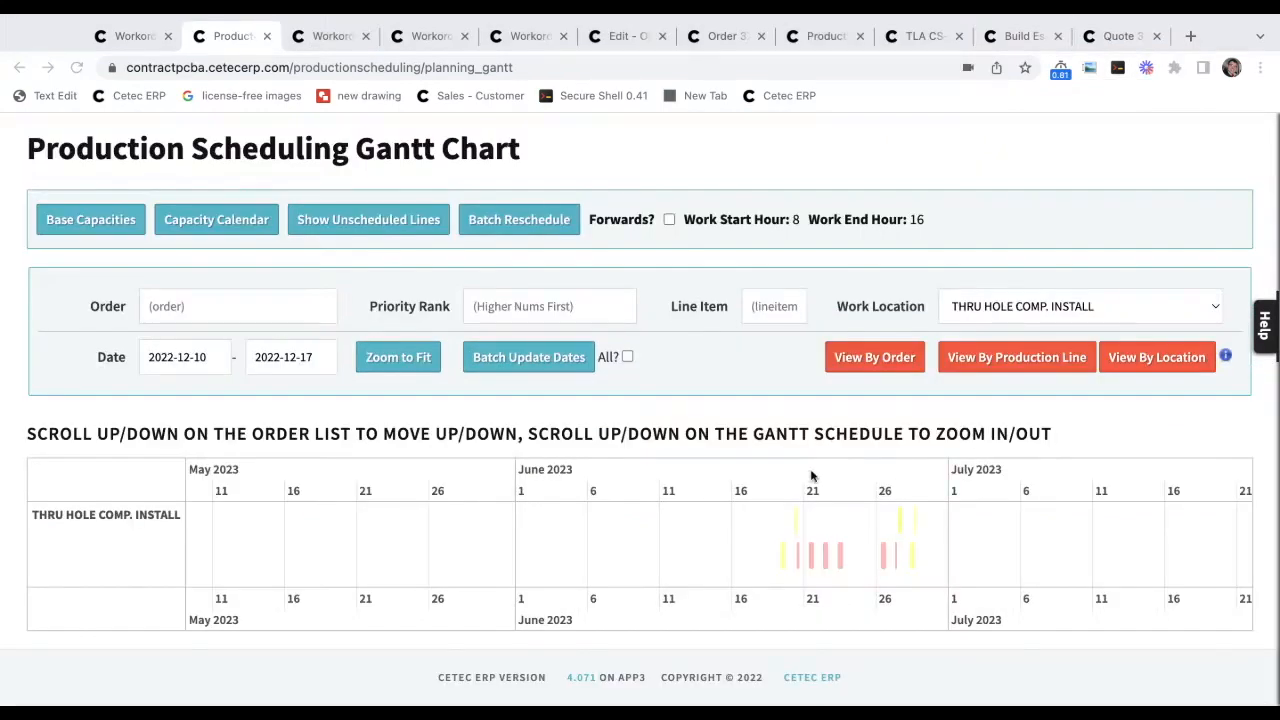
# Inspect the June 2023 blocks of orders 30.1 and 37.1 at THRU HOLE COMP. INSTALL and their capacity used.
pyautogui.click(753, 413)
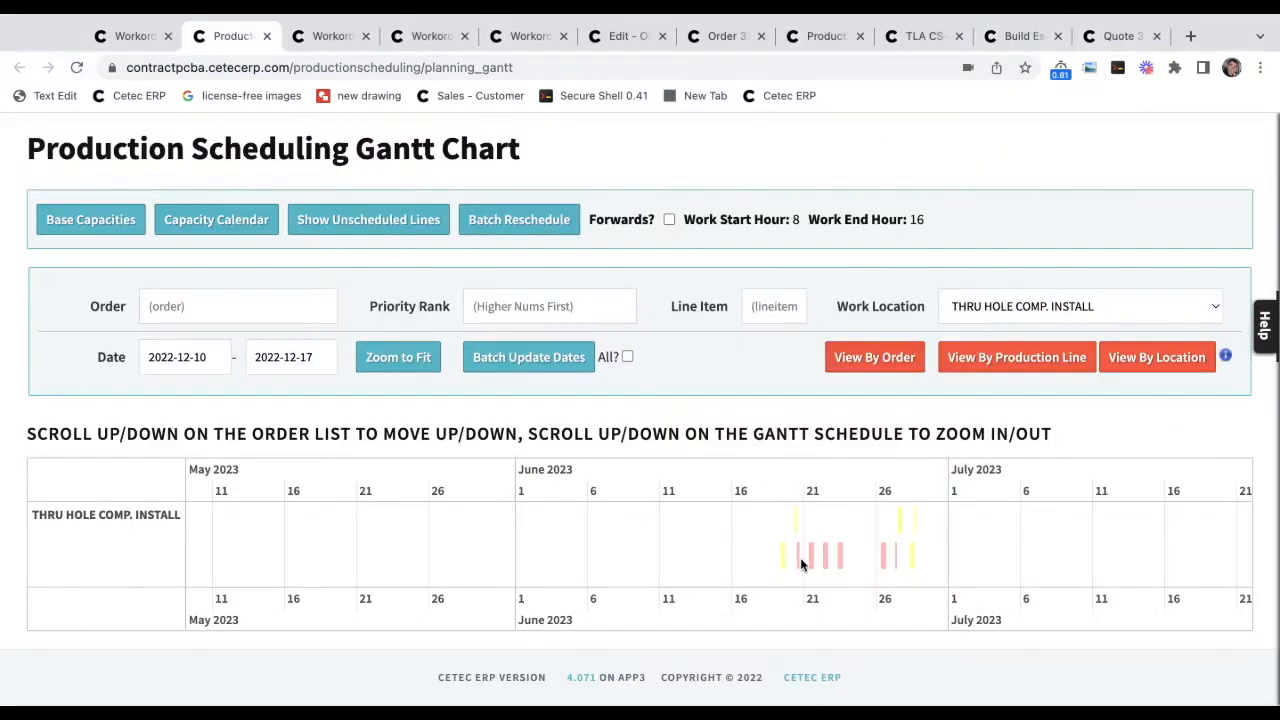
pyautogui.scroll(5, 800, 565)
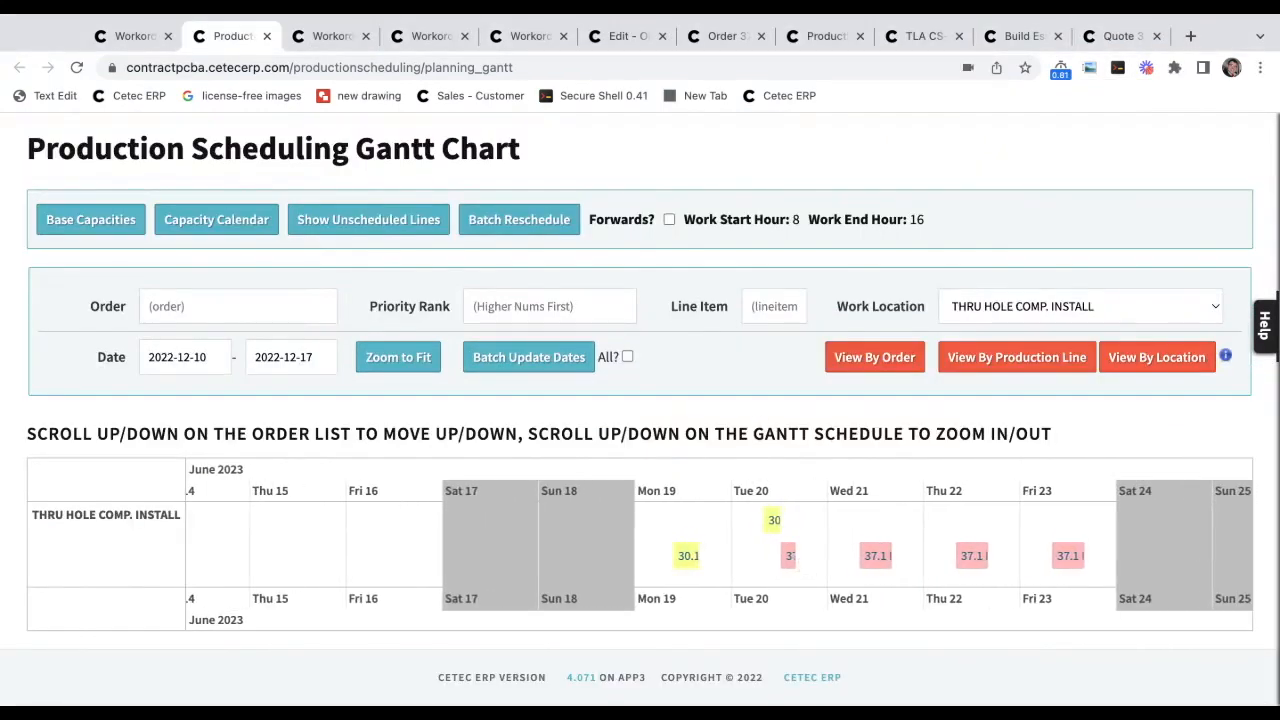
pyautogui.scroll(2, 800, 540)
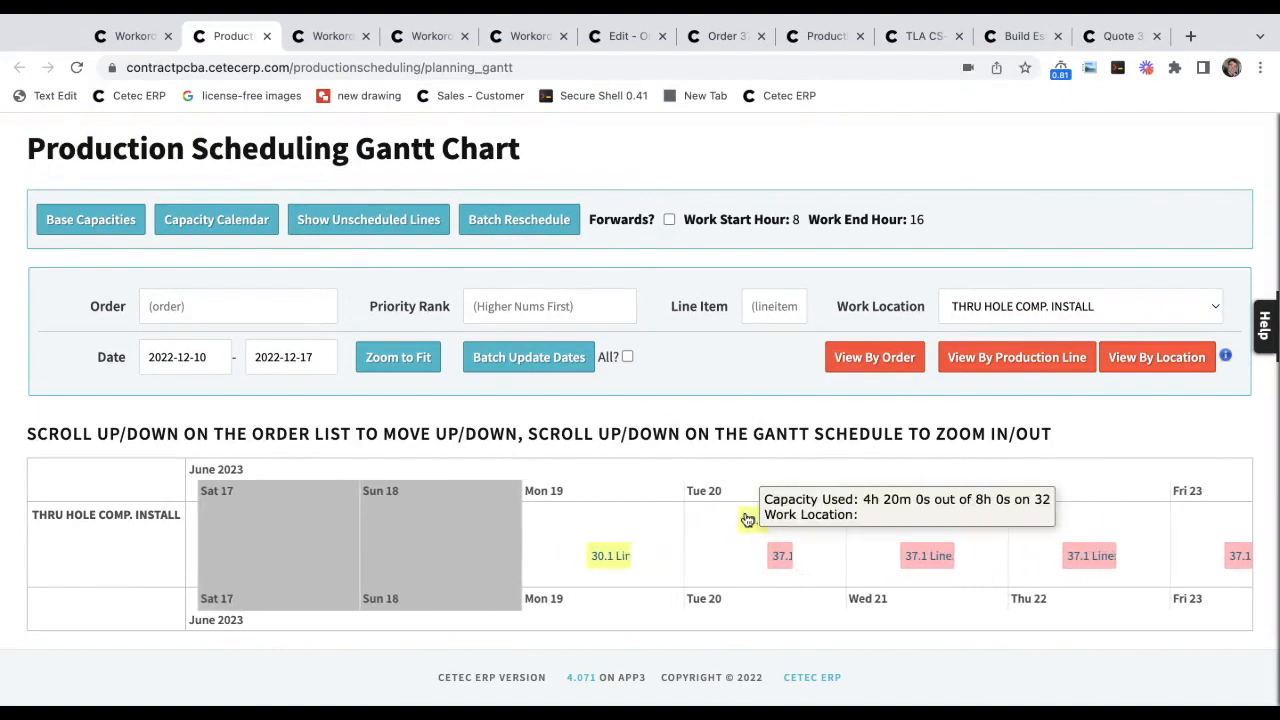
pyautogui.scroll(3, 772, 556)
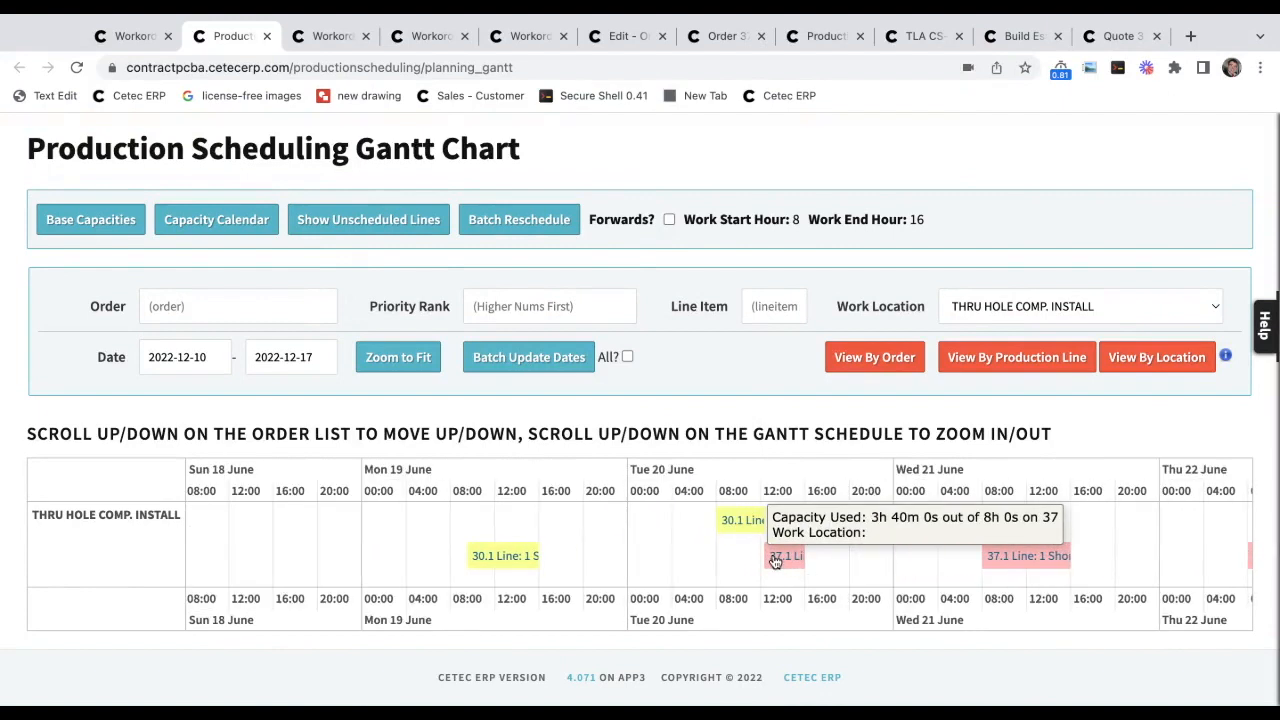
pyautogui.scroll(-4, 884, 567)
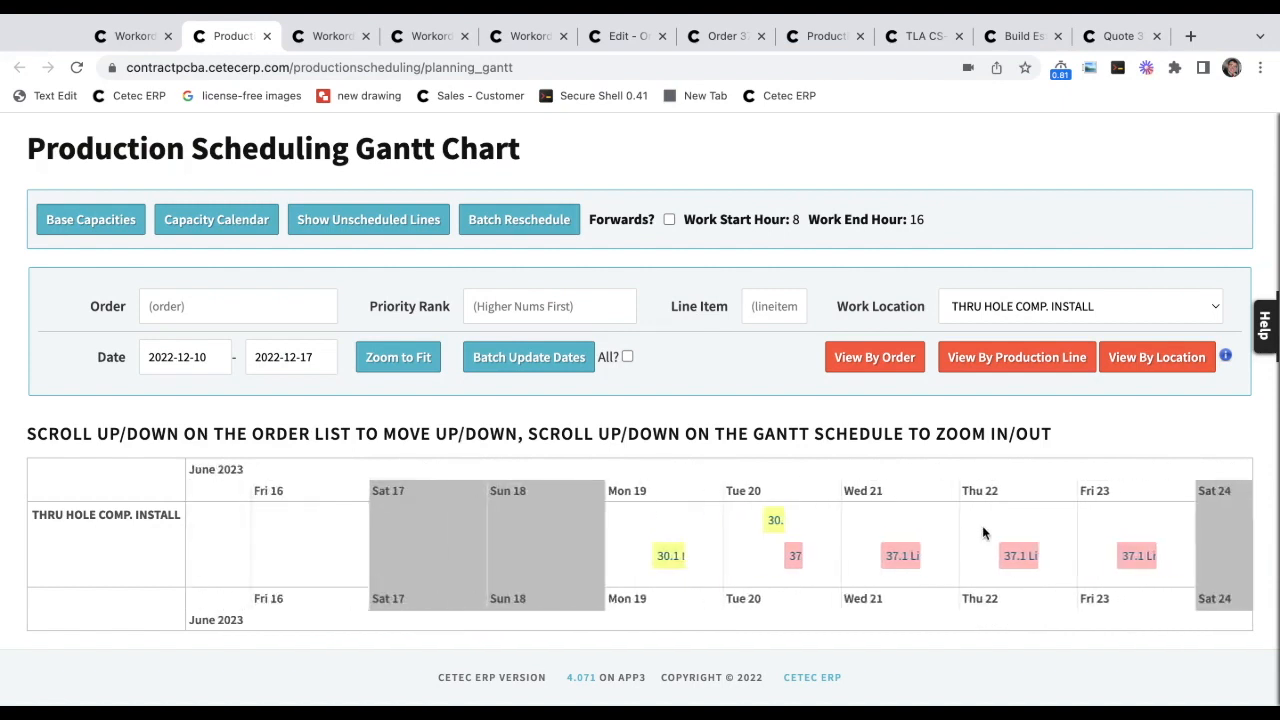
# Move the June 20 block of order 30.1 at THRU HOLE COMP. INSTALL to June 29 on the Gantt chart.
pyautogui.scroll(-3, 982, 527)
pyautogui.moveTo(1232, 558); pyautogui.dragTo(794, 574)
pyautogui.scroll(3, 794, 574)
pyautogui.moveTo(288, 528)
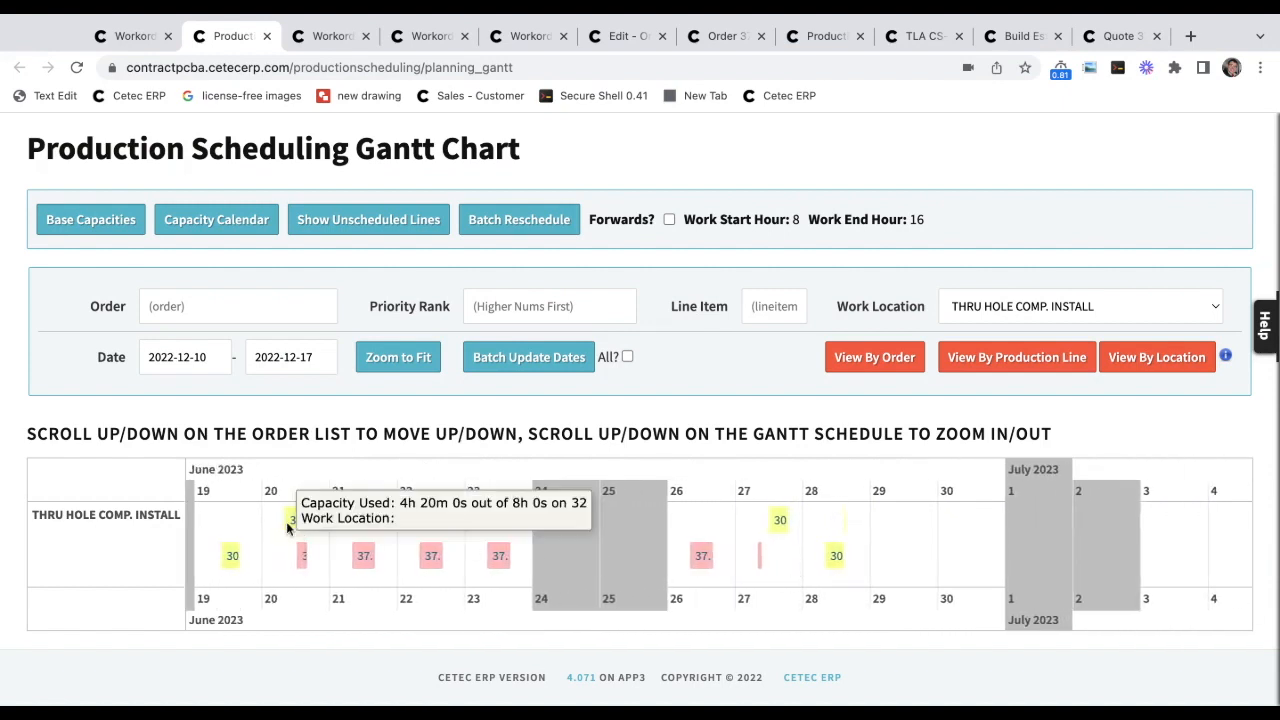
pyautogui.moveTo(288, 533); pyautogui.dragTo(877, 555)
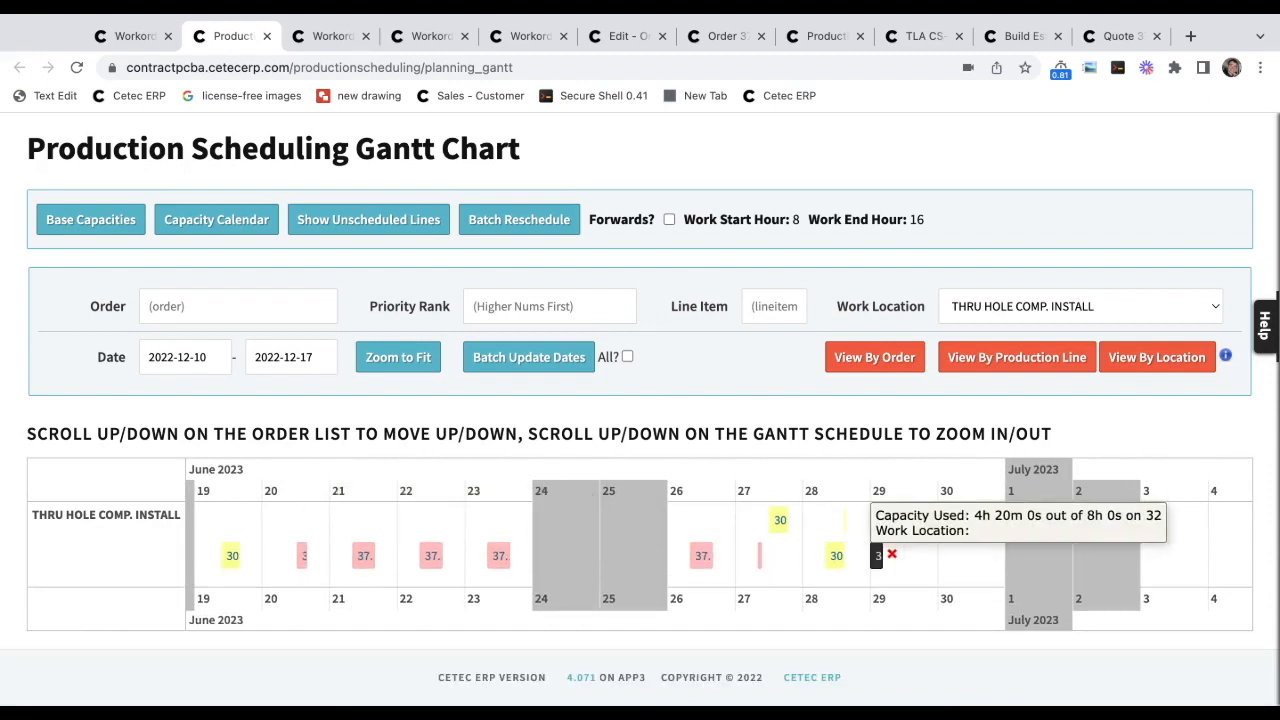
pyautogui.scroll(3, 882, 571)
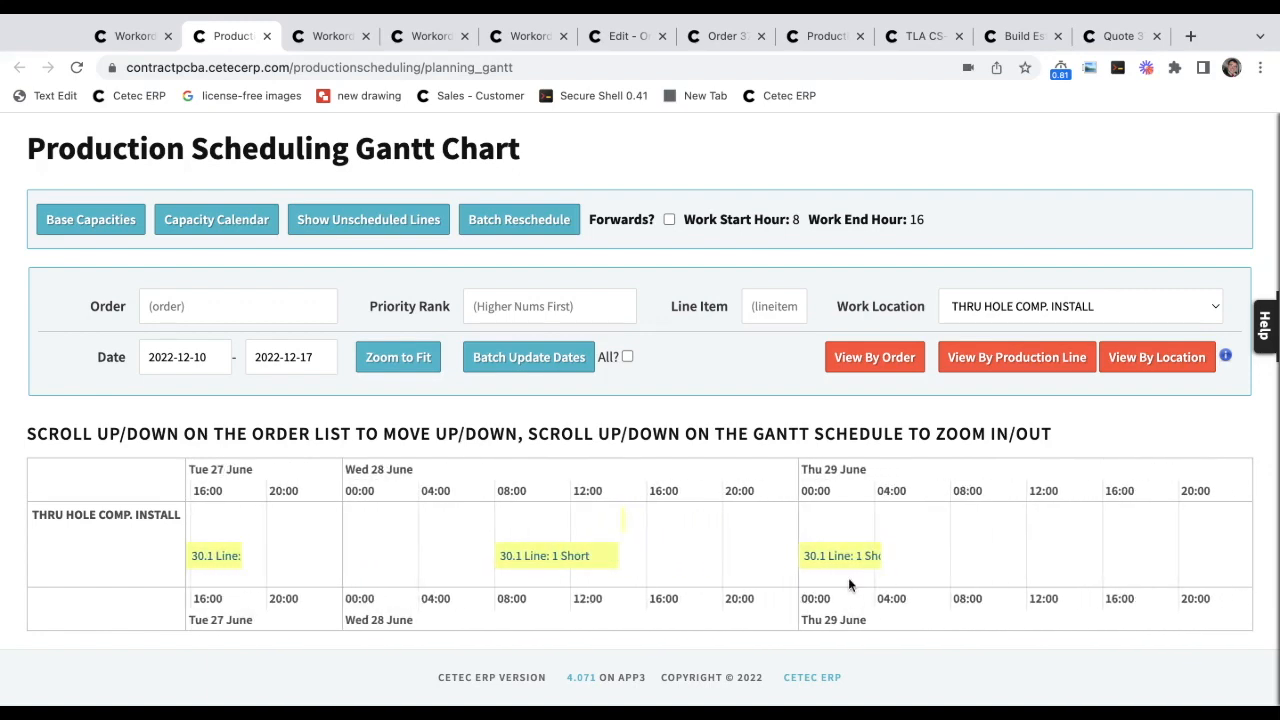
pyautogui.scroll(1, 918, 195)
pyautogui.scroll(1, 918, 199)
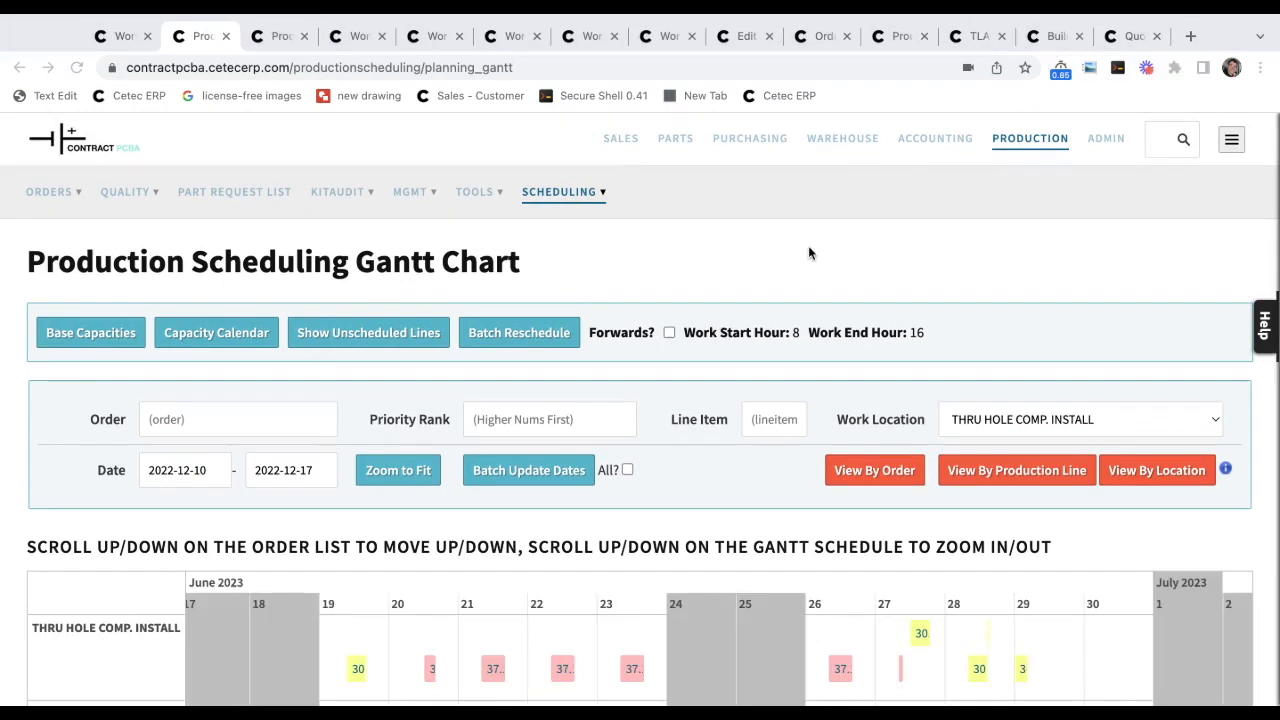
pyautogui.click(808, 245)
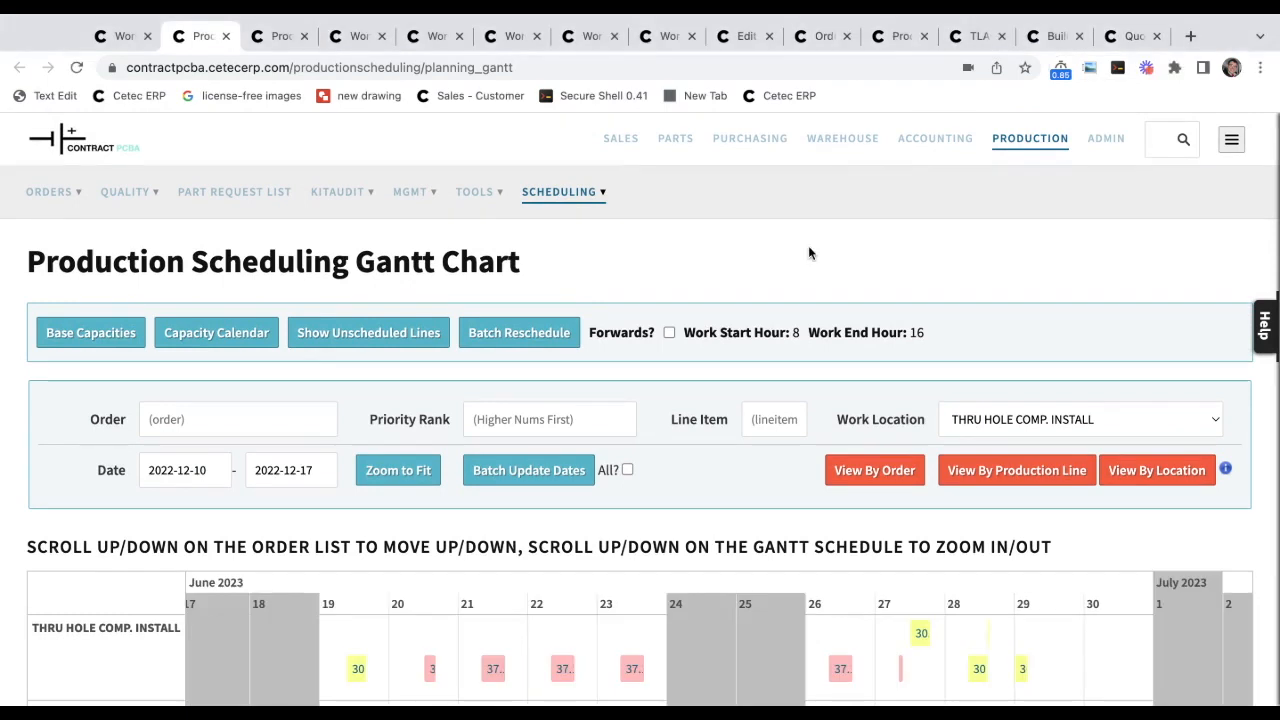
pyautogui.tripleClick(886, 418)
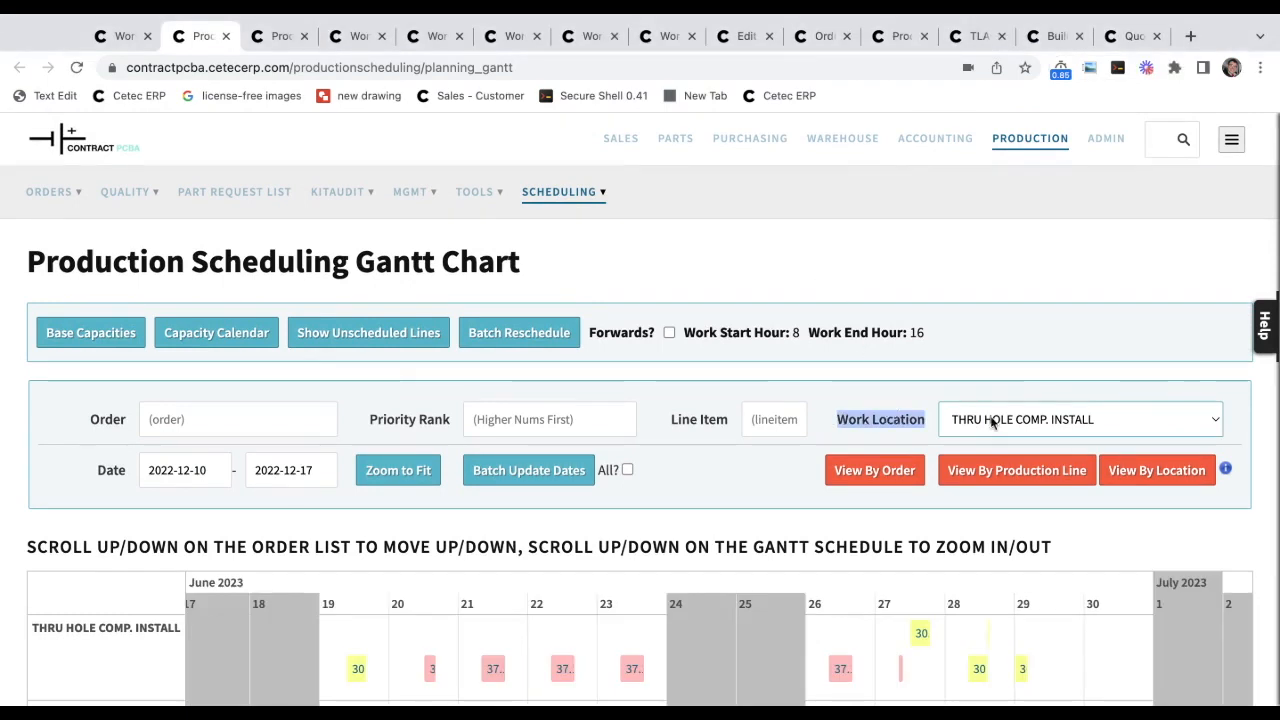
pyautogui.click(893, 406)
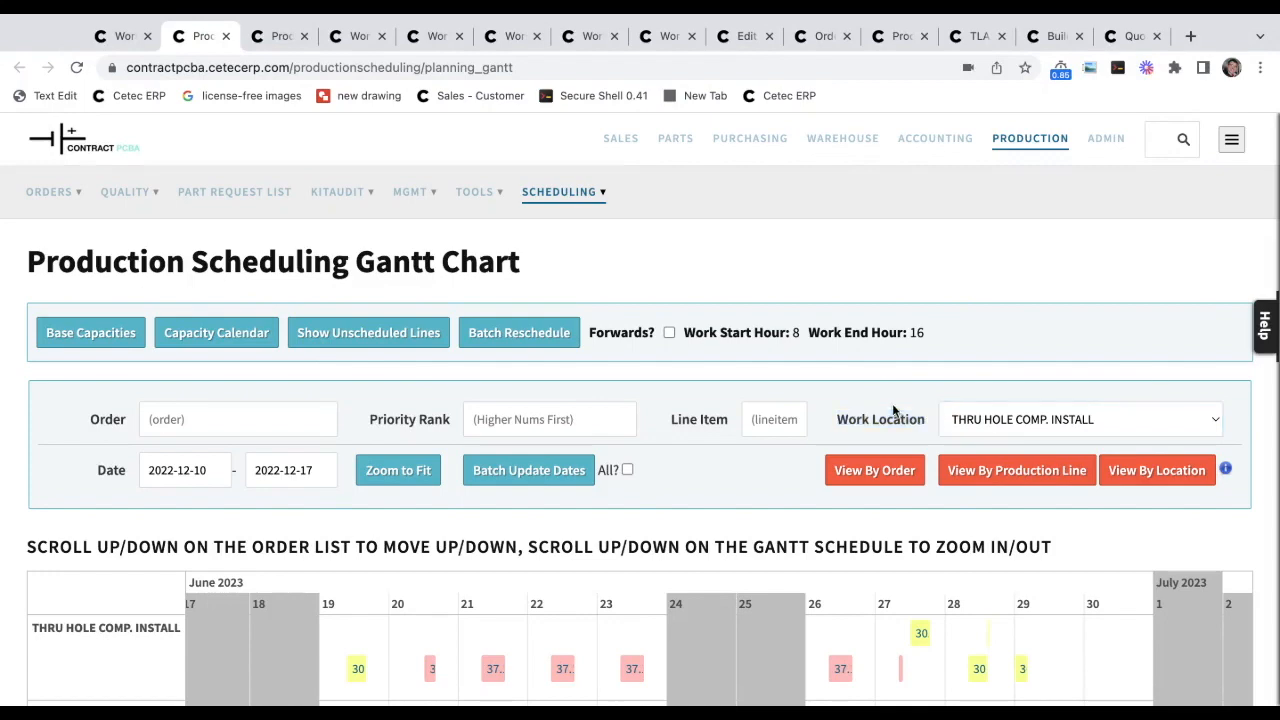
# Review the Work Location Demand report for THRU HOLE COMP. INSTALL, checking current location, work location, and schedule start and end dates.
pyautogui.hotkey('ctrl', 'Tab')
pyautogui.scroll(-2, 806, 391)
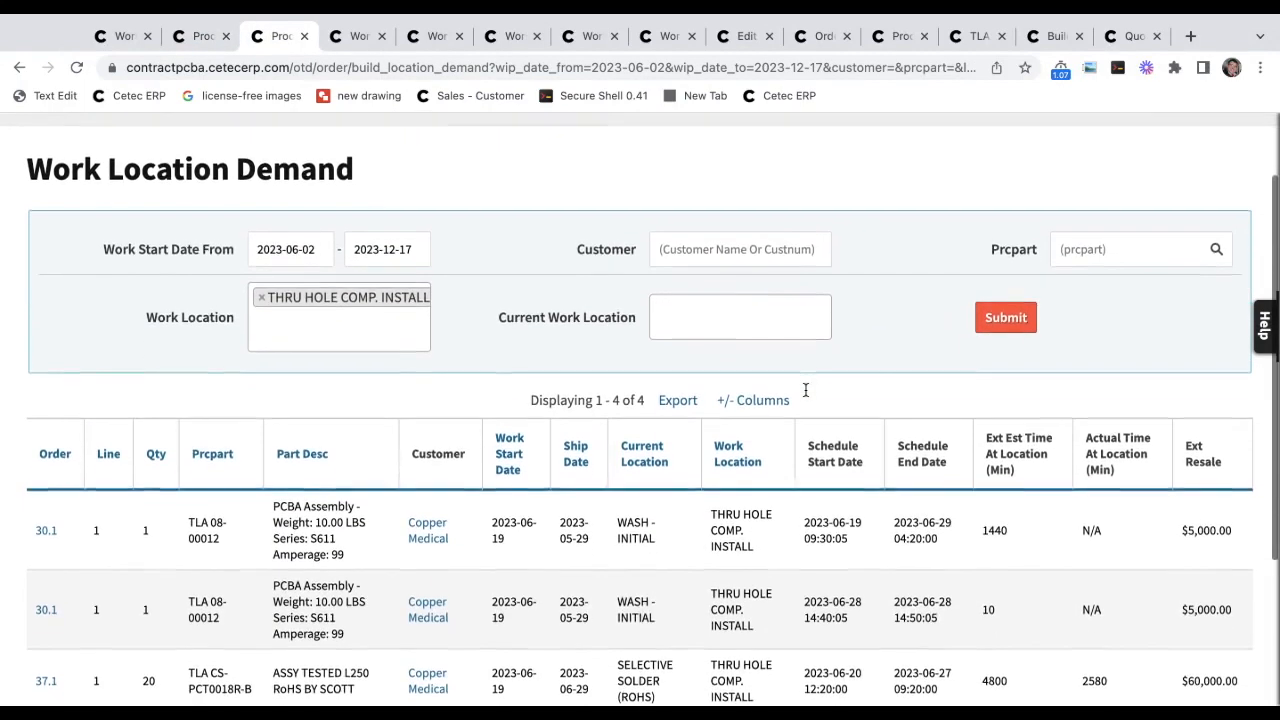
pyautogui.moveTo(670, 440); pyautogui.dragTo(620, 416)
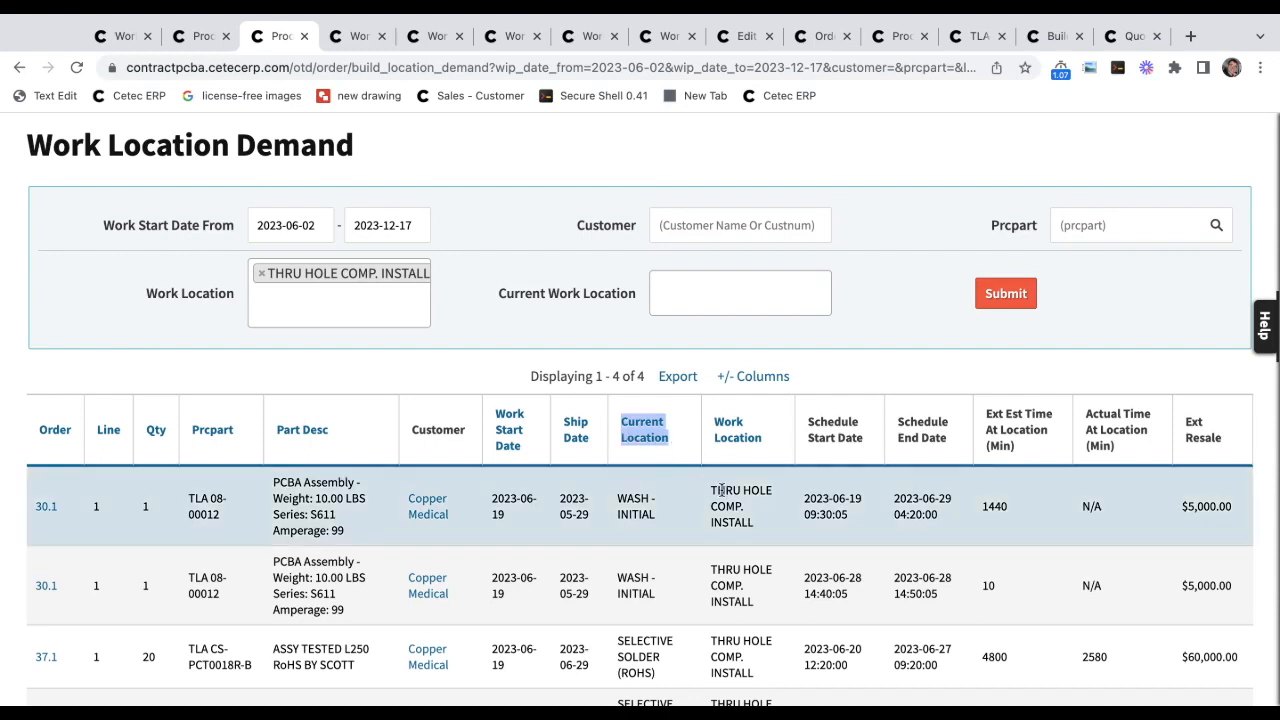
pyautogui.tripleClick(721, 490)
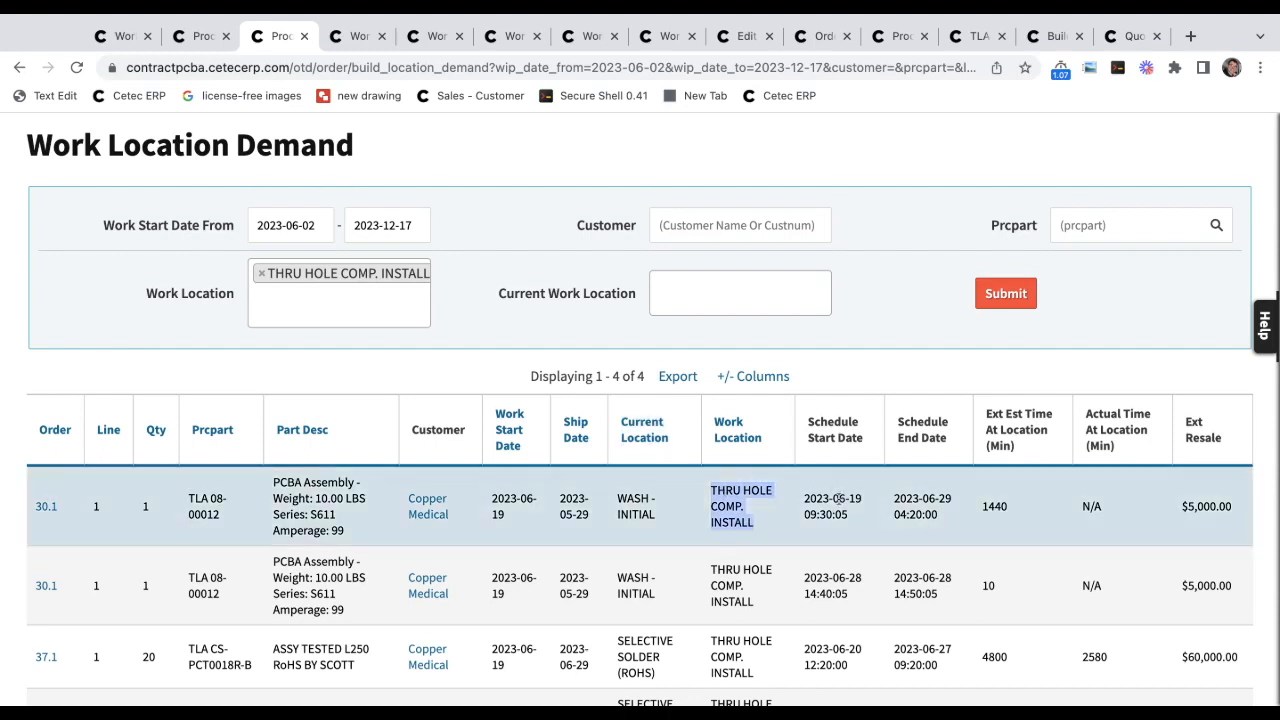
pyautogui.tripleClick(838, 498)
pyautogui.tripleClick(935, 497)
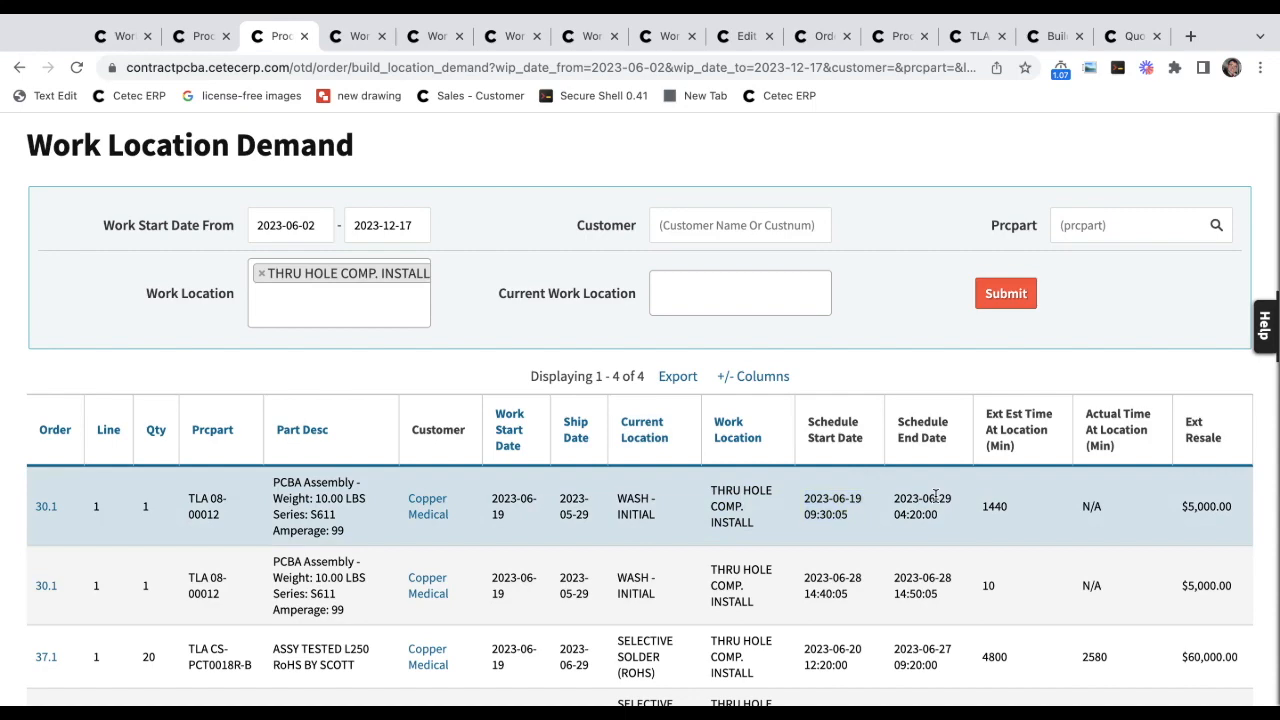
pyautogui.click(843, 497)
pyautogui.scroll(1, 828, 313)
pyautogui.scroll(-3, 828, 313)
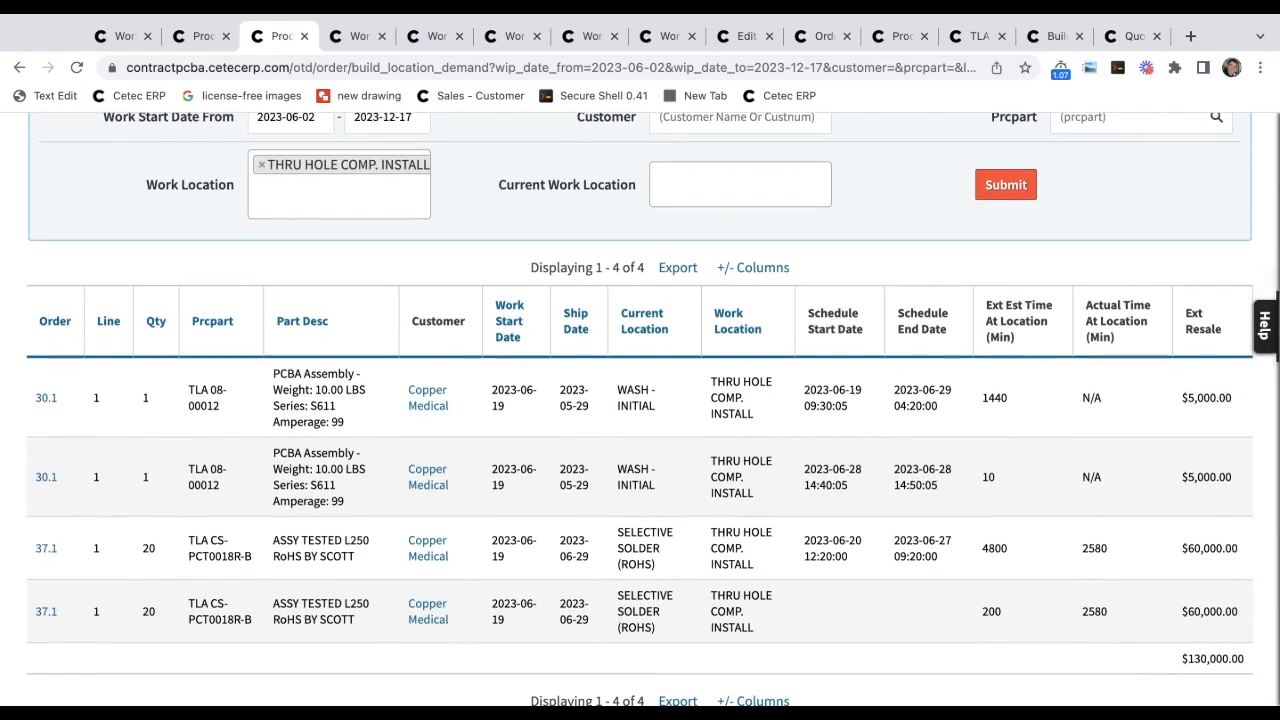
pyautogui.scroll(5, 640, 410)
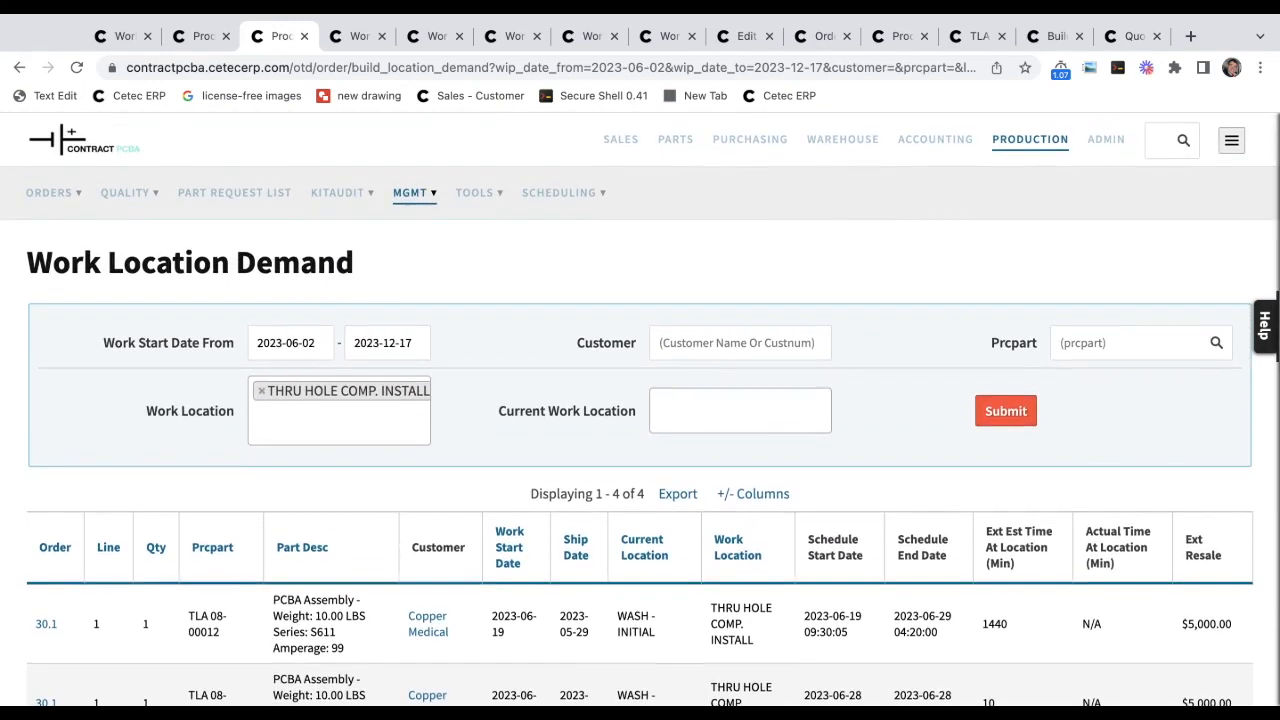
pyautogui.click(1148, 75)
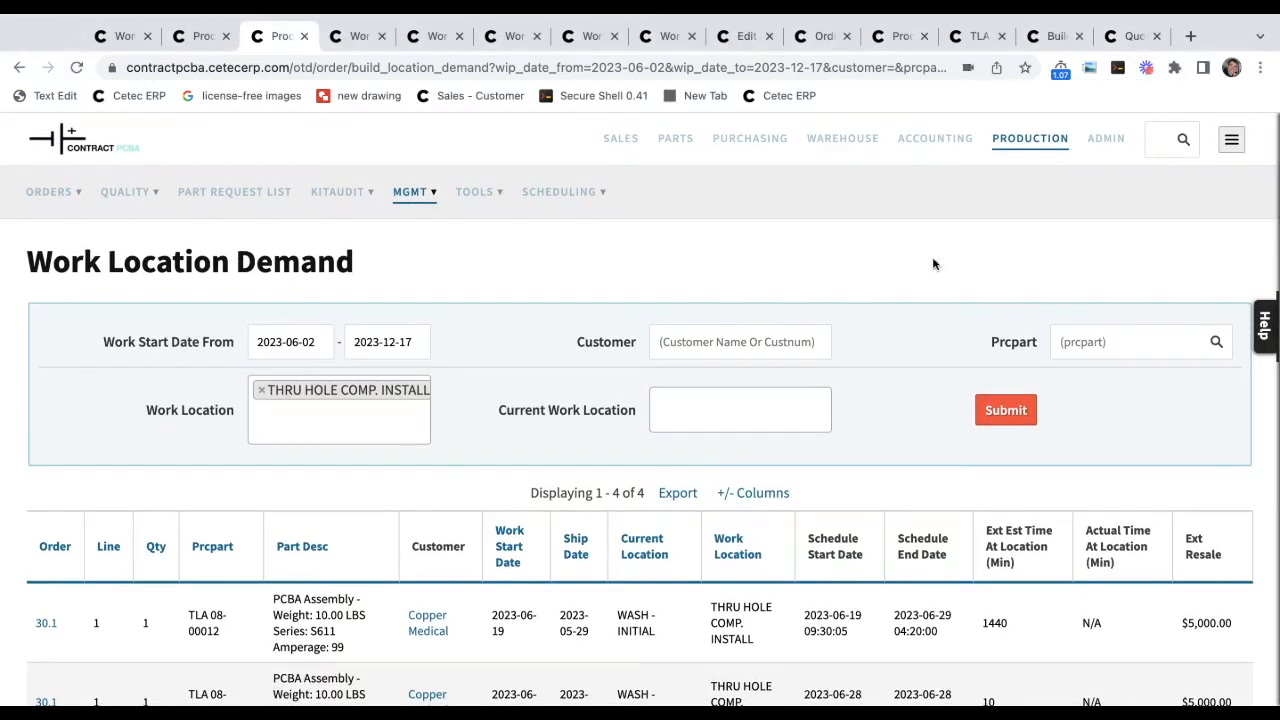
# Revisit the production Gantt chart and return to the schedule of work order 37.1.
pyautogui.hotkey('ctrl', 'shift', 'Tab')
pyautogui.scroll(-1, 859, 285)
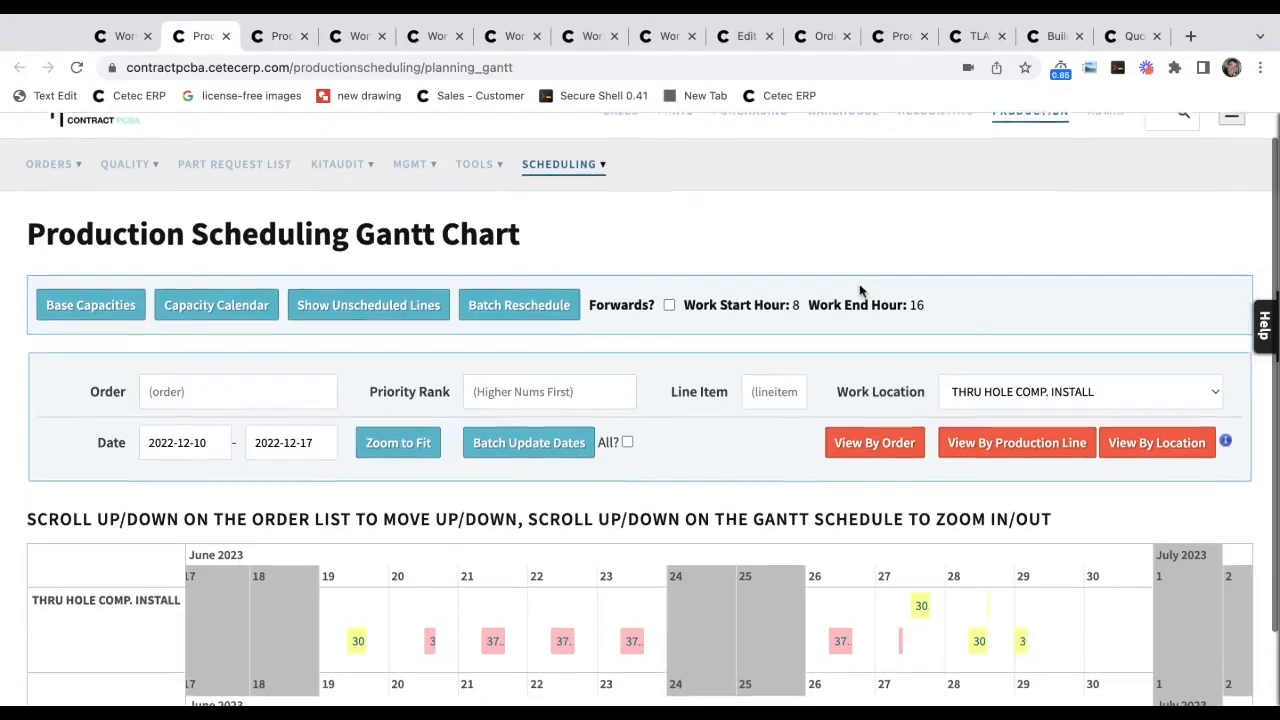
pyautogui.hotkey('ctrl', 'shift', 'Tab')
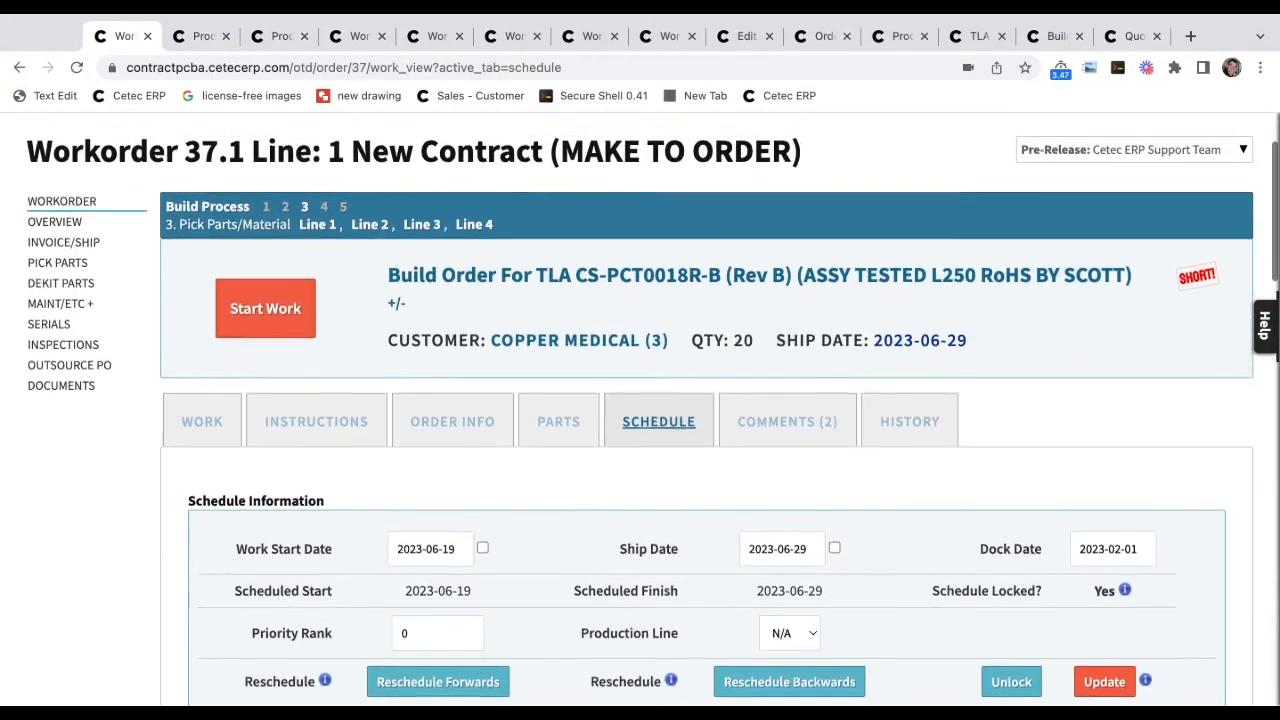
# Open the sales order view of order 37.1 and move the order from Scheduling to Purchasing, assigned to the purchasing contact.
pyautogui.scroll(1, 460, 310)
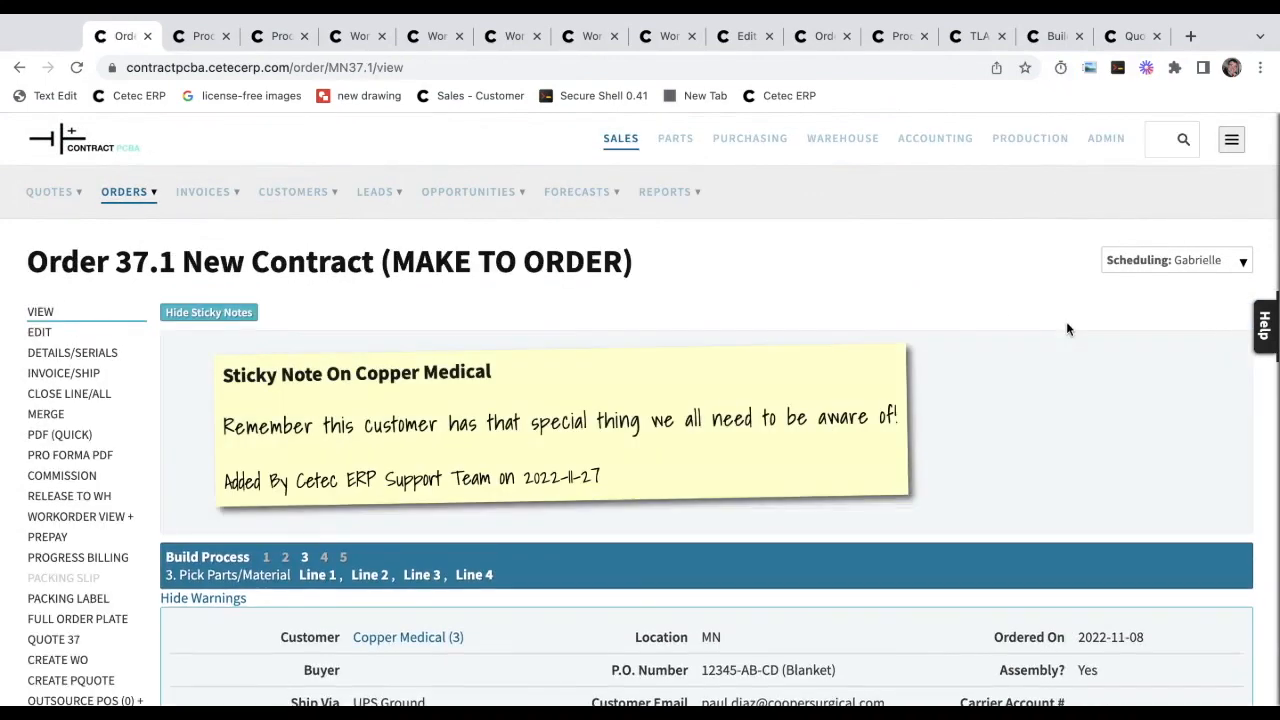
pyautogui.scroll(-1, 926, 270)
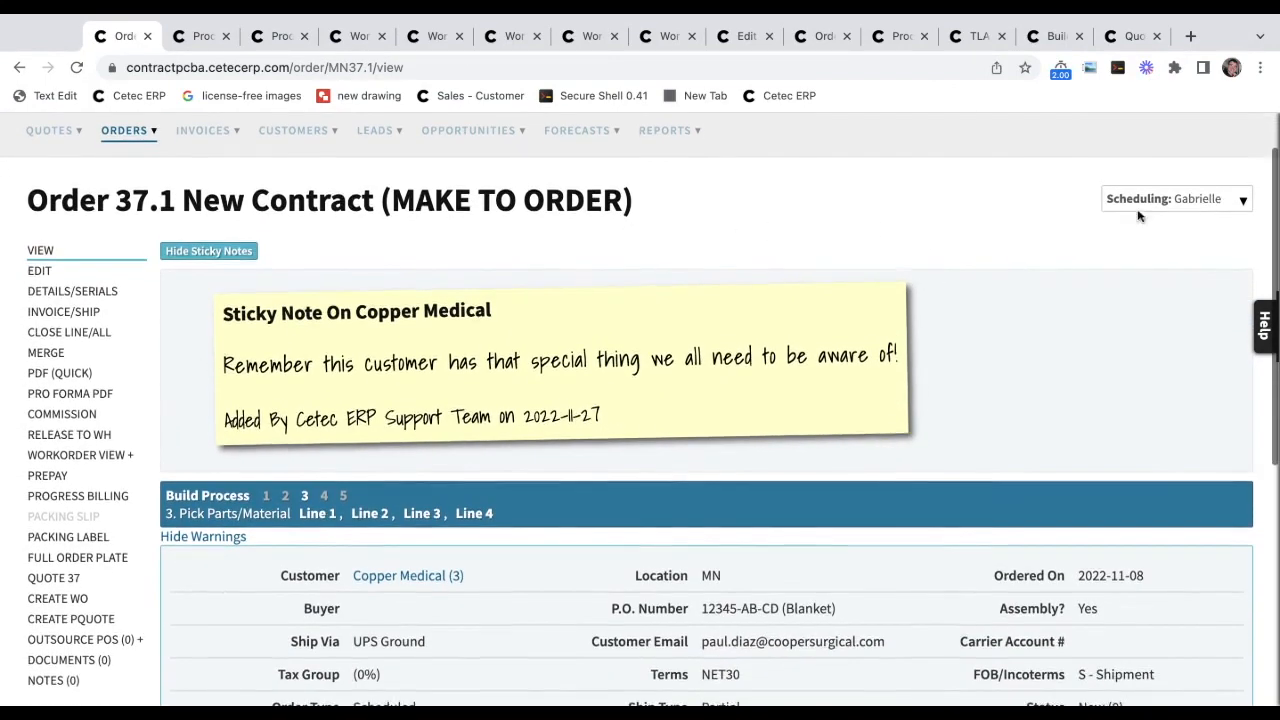
pyautogui.click(1177, 198)
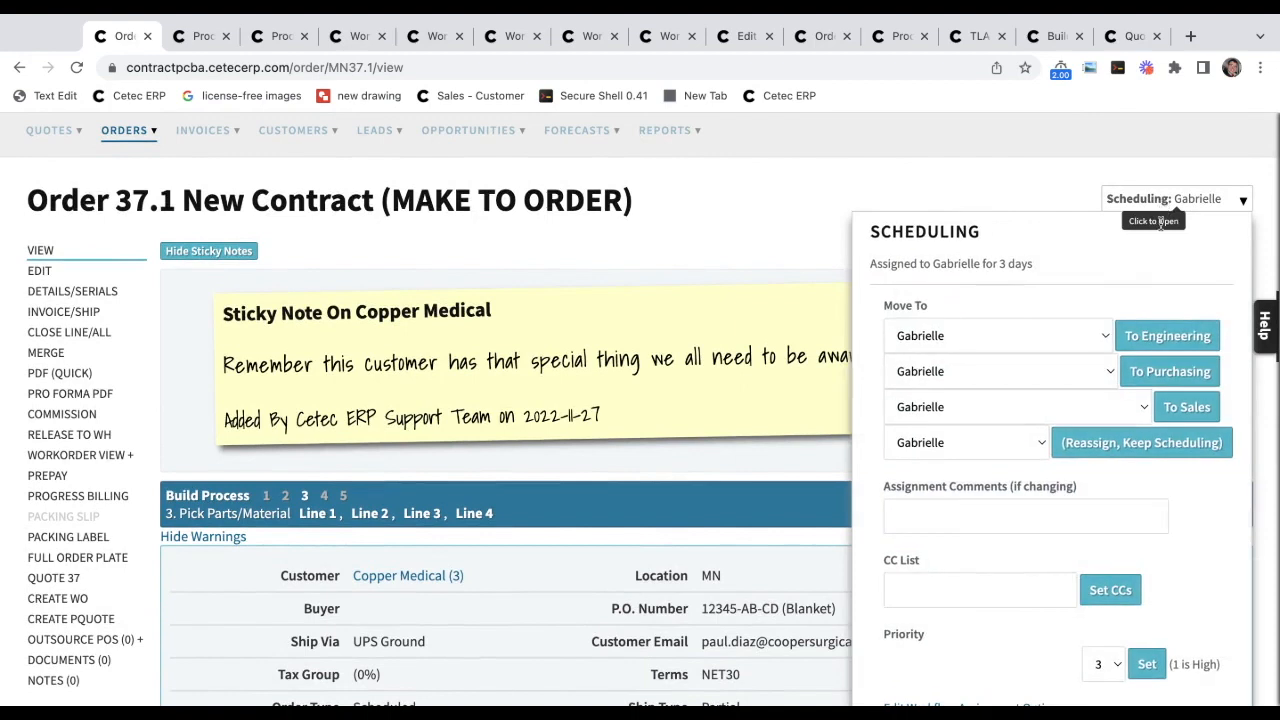
pyautogui.click(1043, 376)
pyautogui.click(1056, 359)
pyautogui.click(1160, 371)
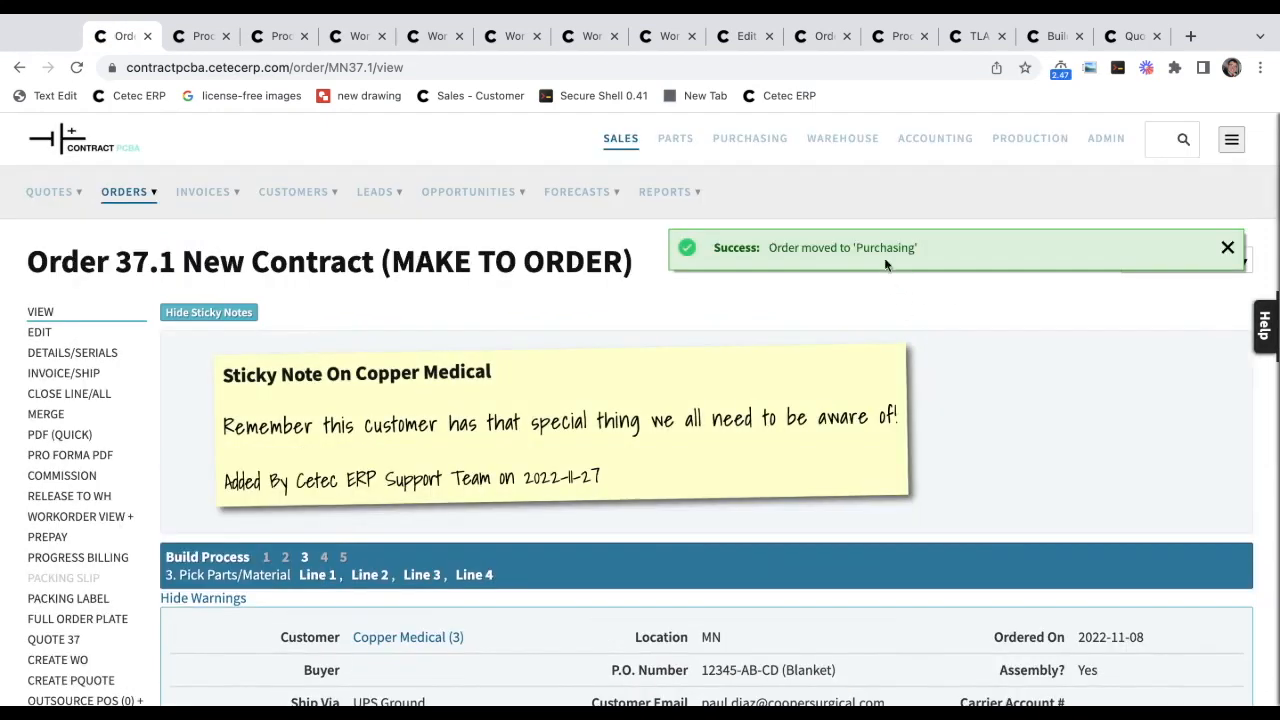
pyautogui.tripleClick(875, 244)
pyautogui.click(875, 244)
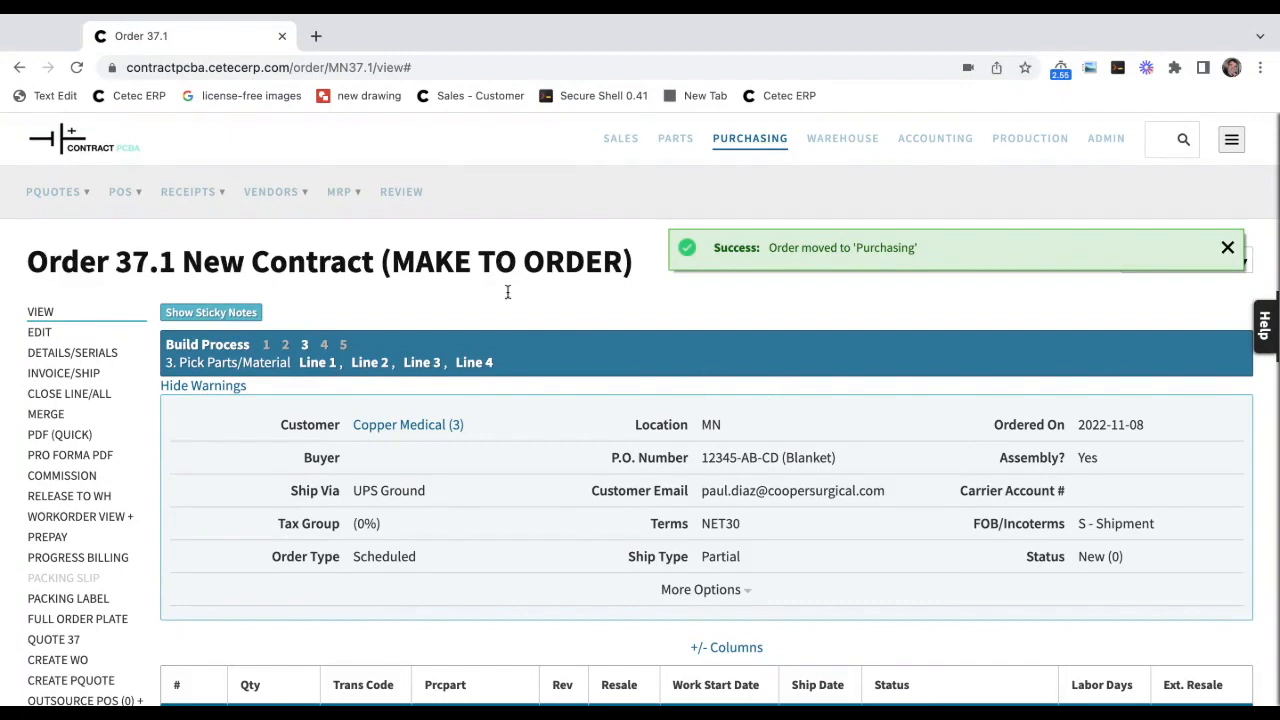
# Review order 37.1's header and line items, dismiss the notification, and open PQuote creation for the order.
pyautogui.scroll(-1, 349, 407)
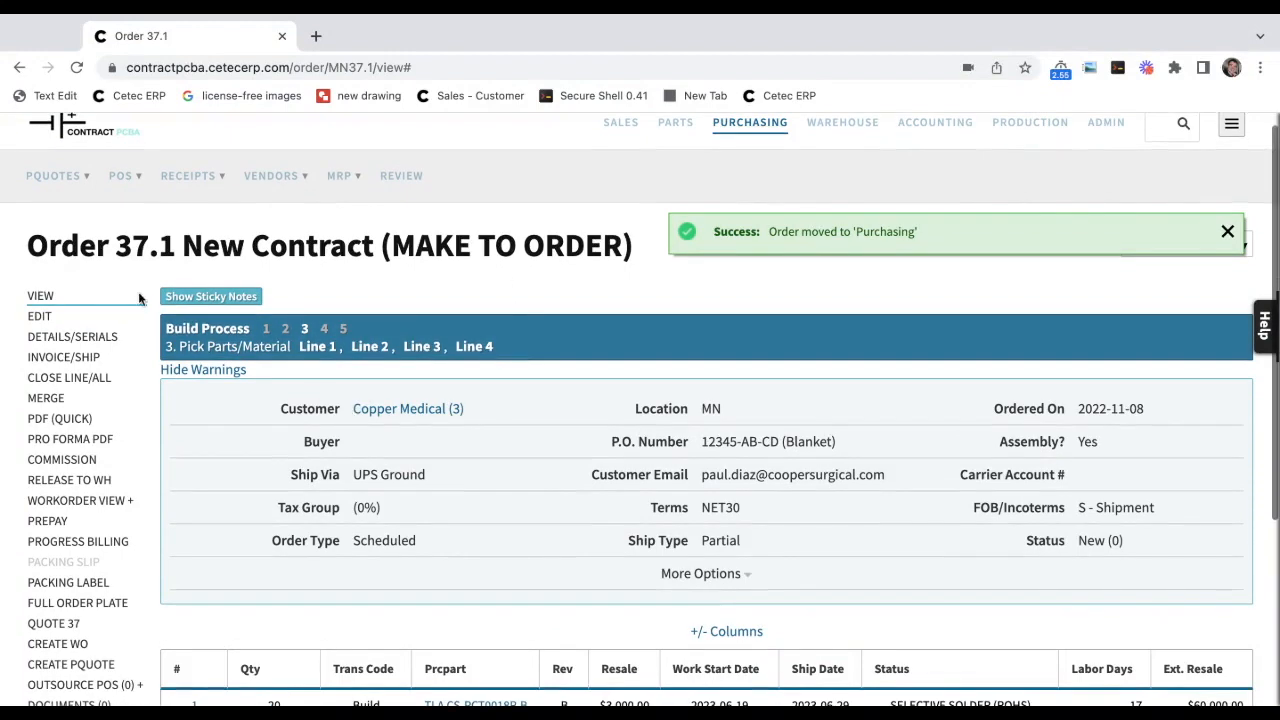
pyautogui.tripleClick(61, 241)
pyautogui.click(61, 241)
pyautogui.scroll(1, 242, 291)
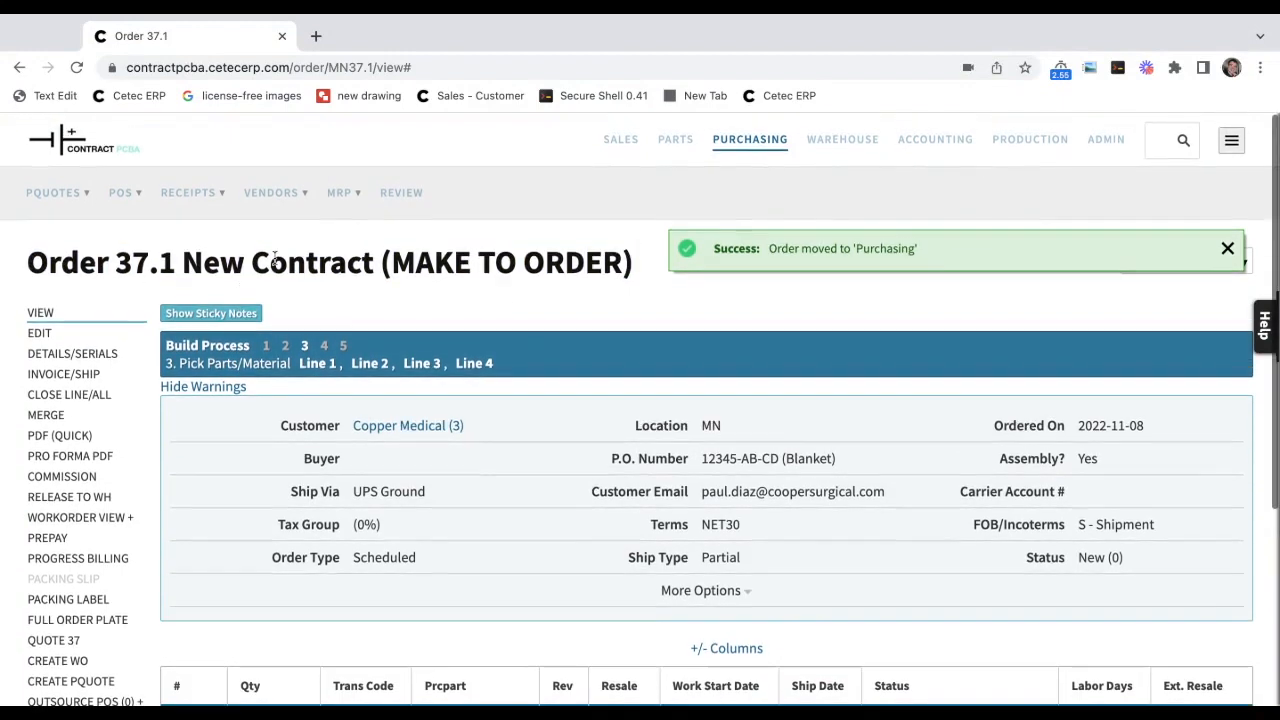
pyautogui.moveTo(343, 208)
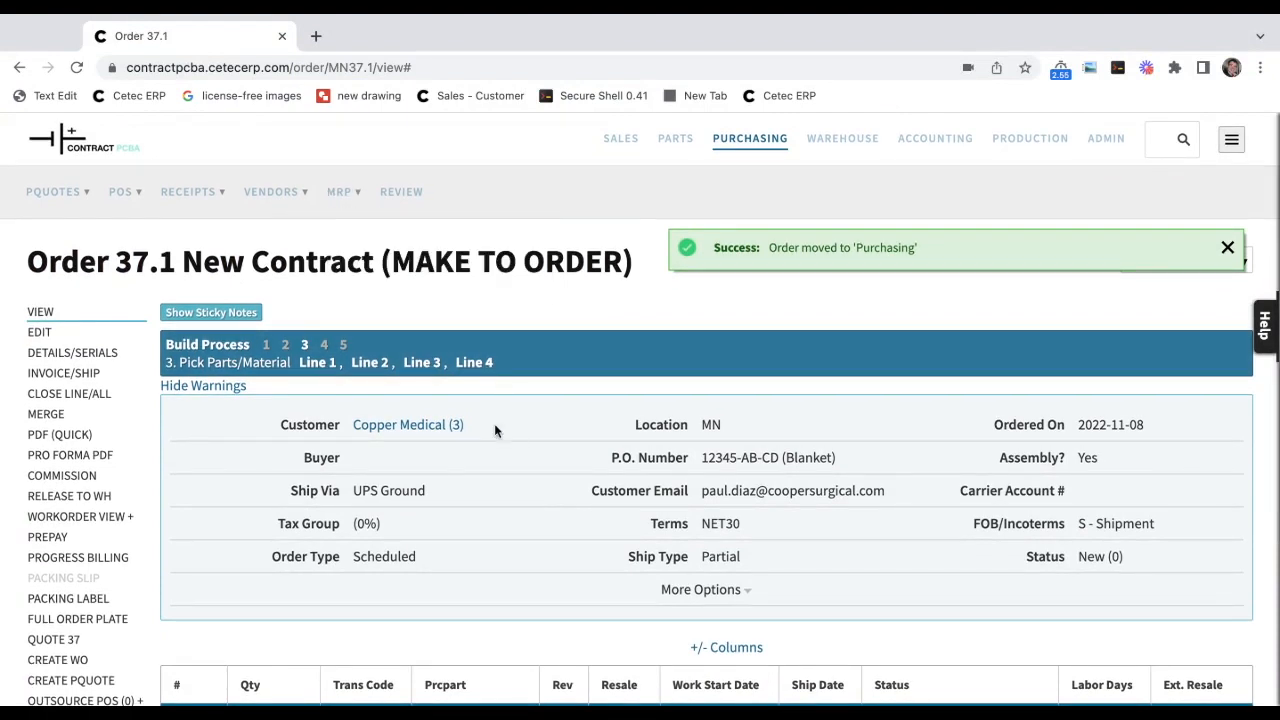
pyautogui.click(1228, 249)
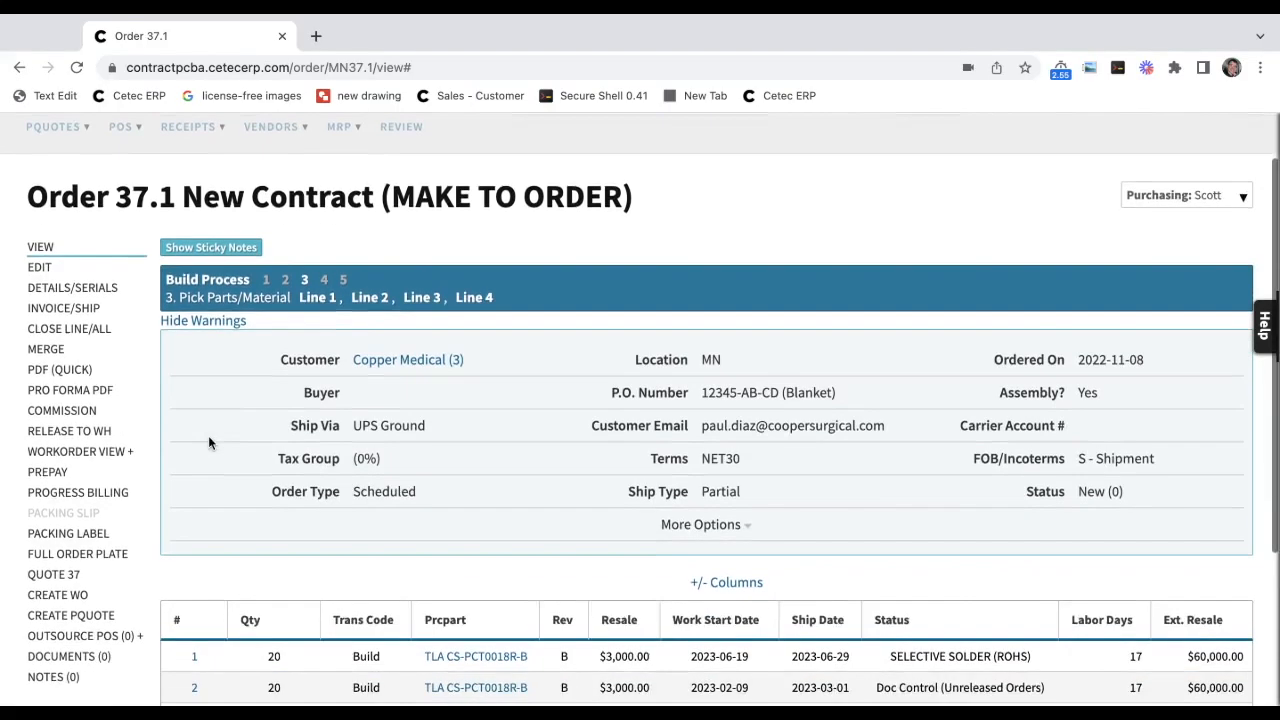
pyautogui.scroll(-3, 208, 443)
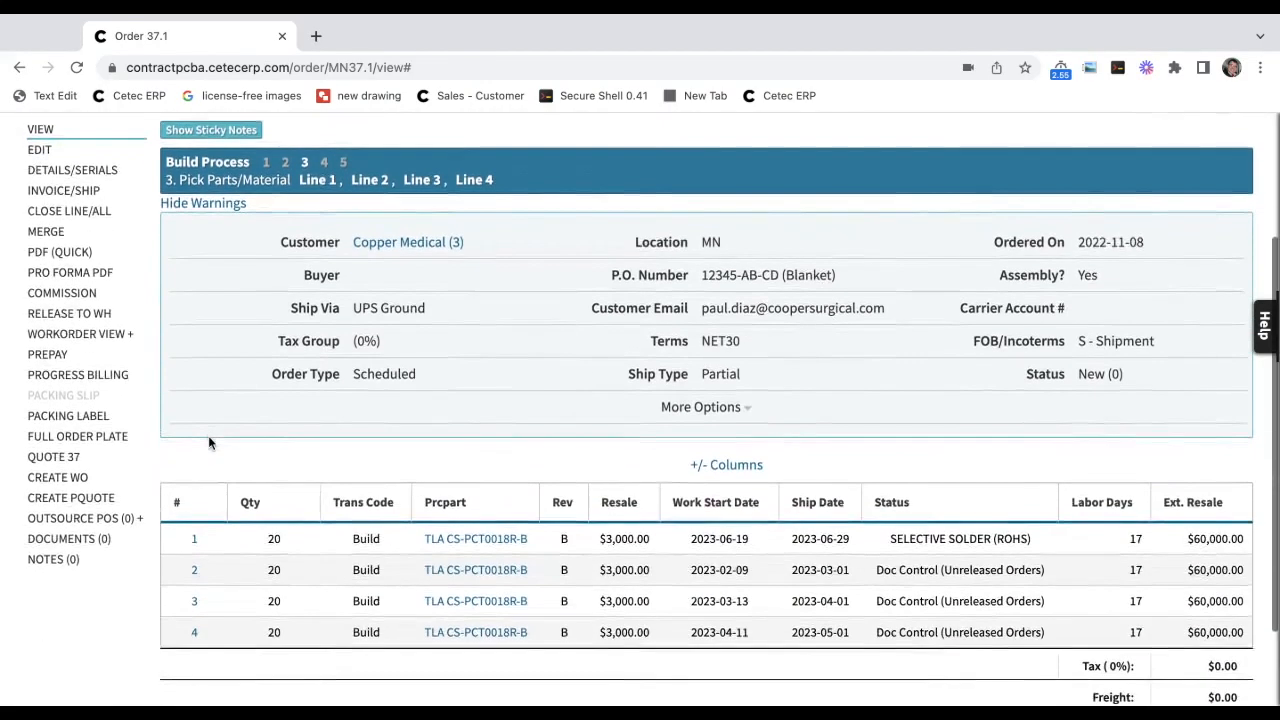
pyautogui.scroll(1, 208, 443)
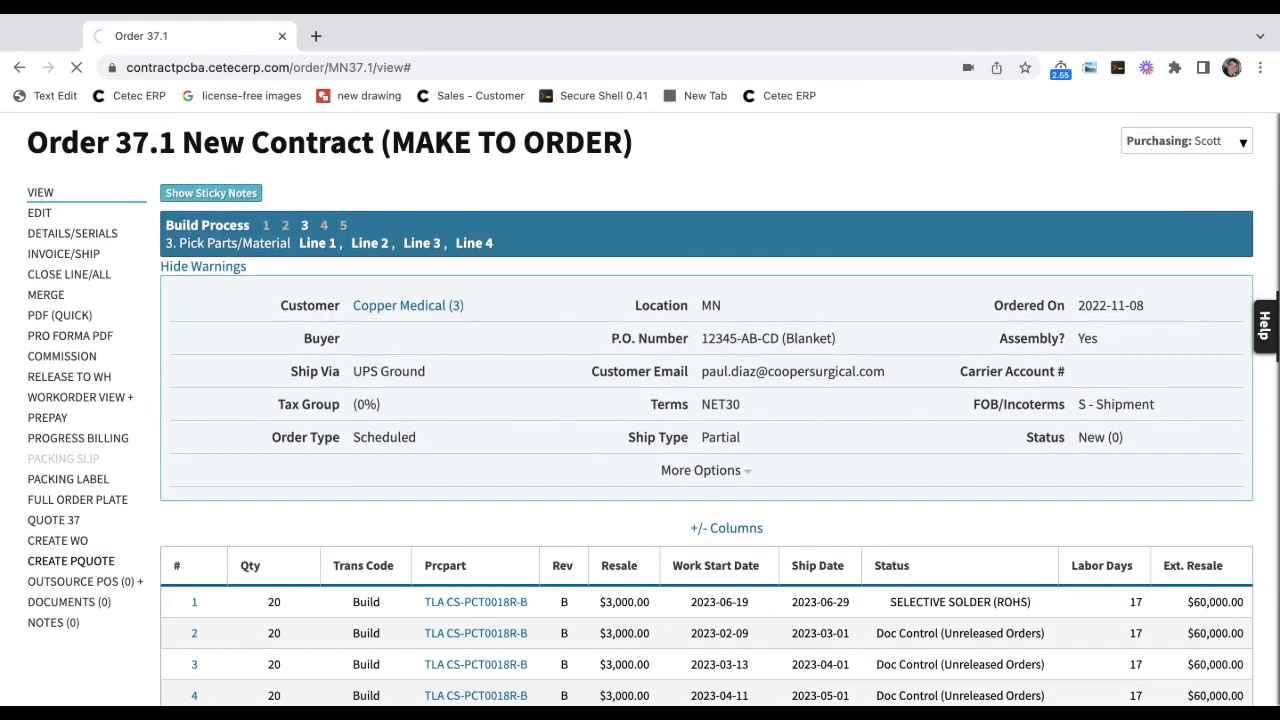
# Examine the needed, available and on-order quantities and the preferred vendors of the parts for order 37.1.
pyautogui.scroll(-3, 687, 398)
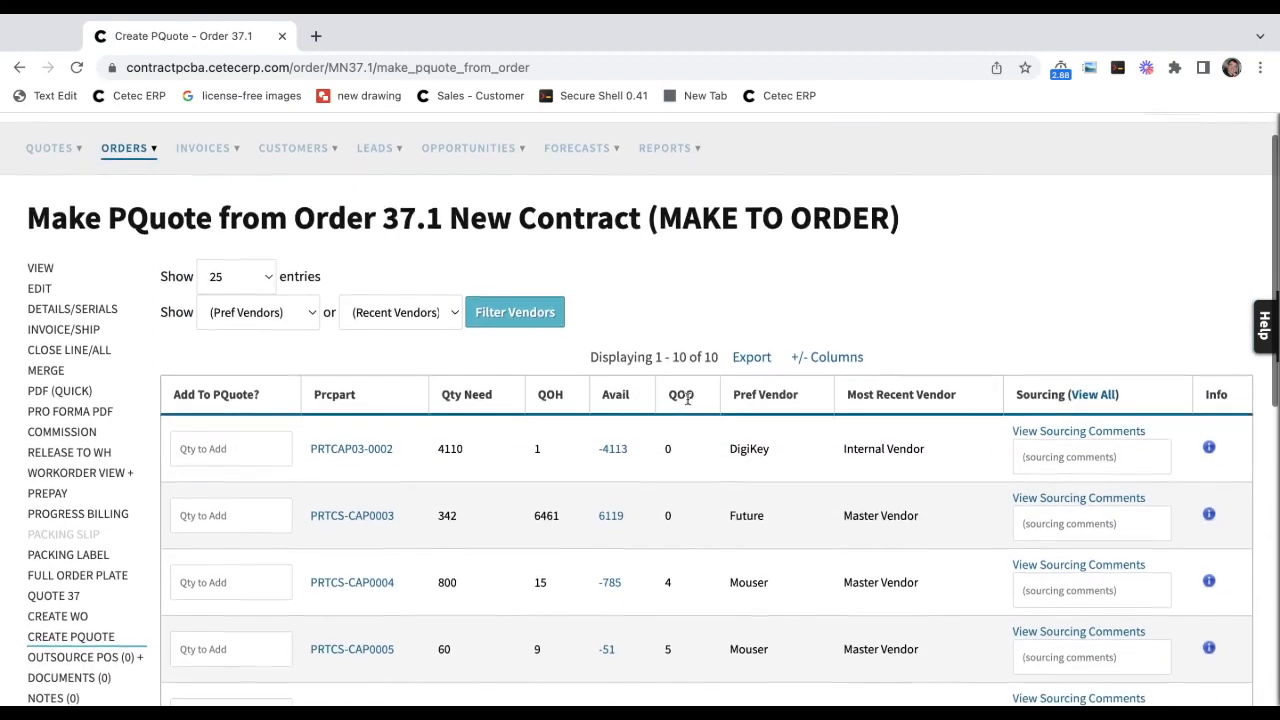
pyautogui.scroll(-2, 687, 398)
pyautogui.tripleClick(467, 230)
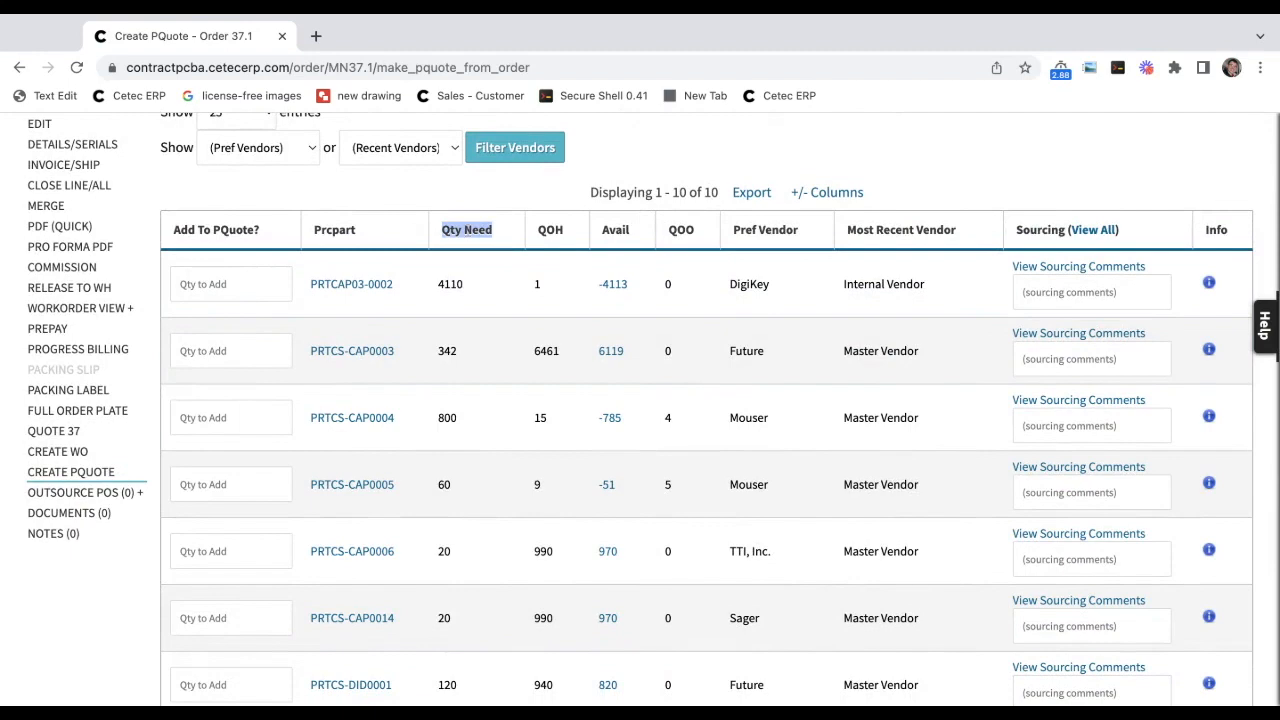
pyautogui.scroll(-1, 468, 265)
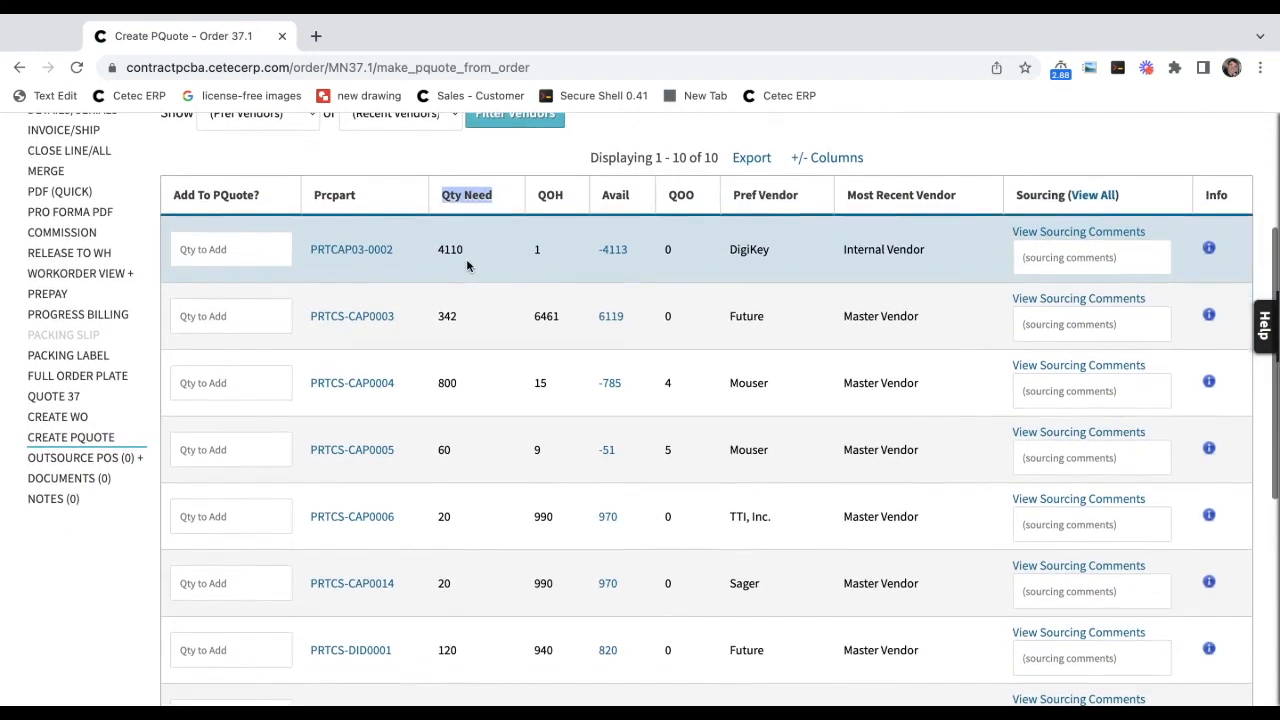
pyautogui.doubleClick(616, 194)
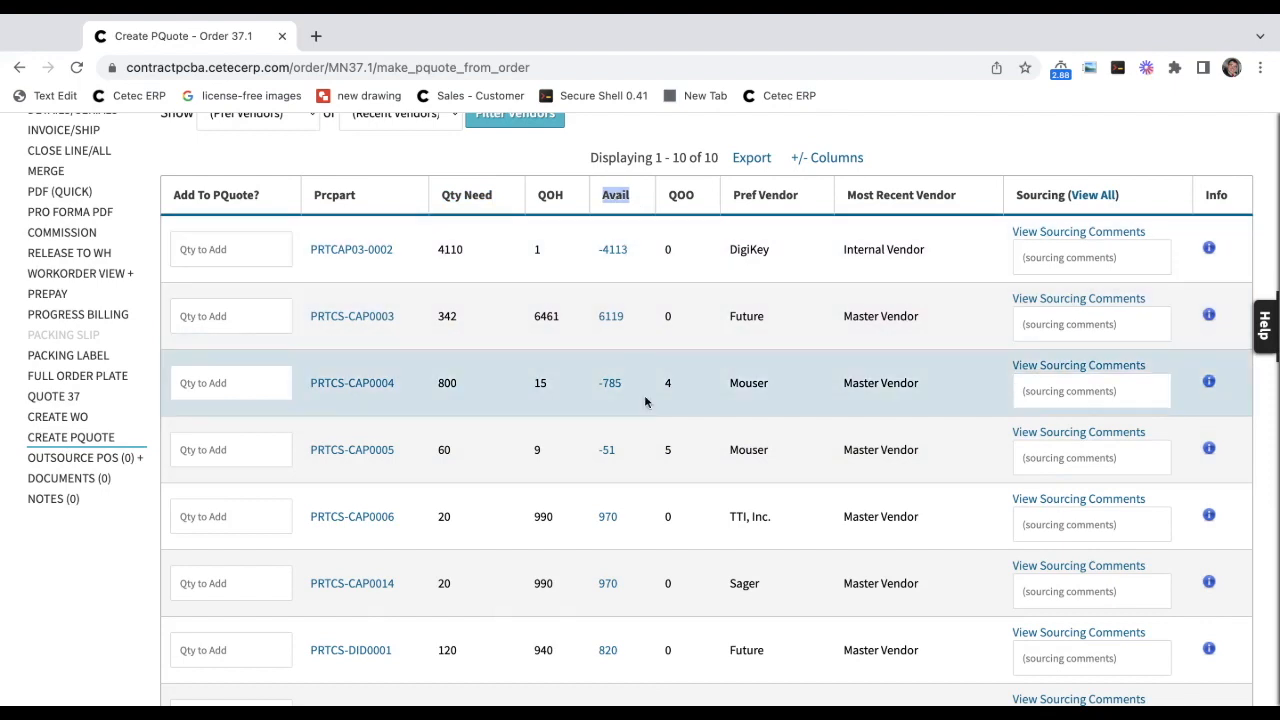
pyautogui.doubleClick(681, 195)
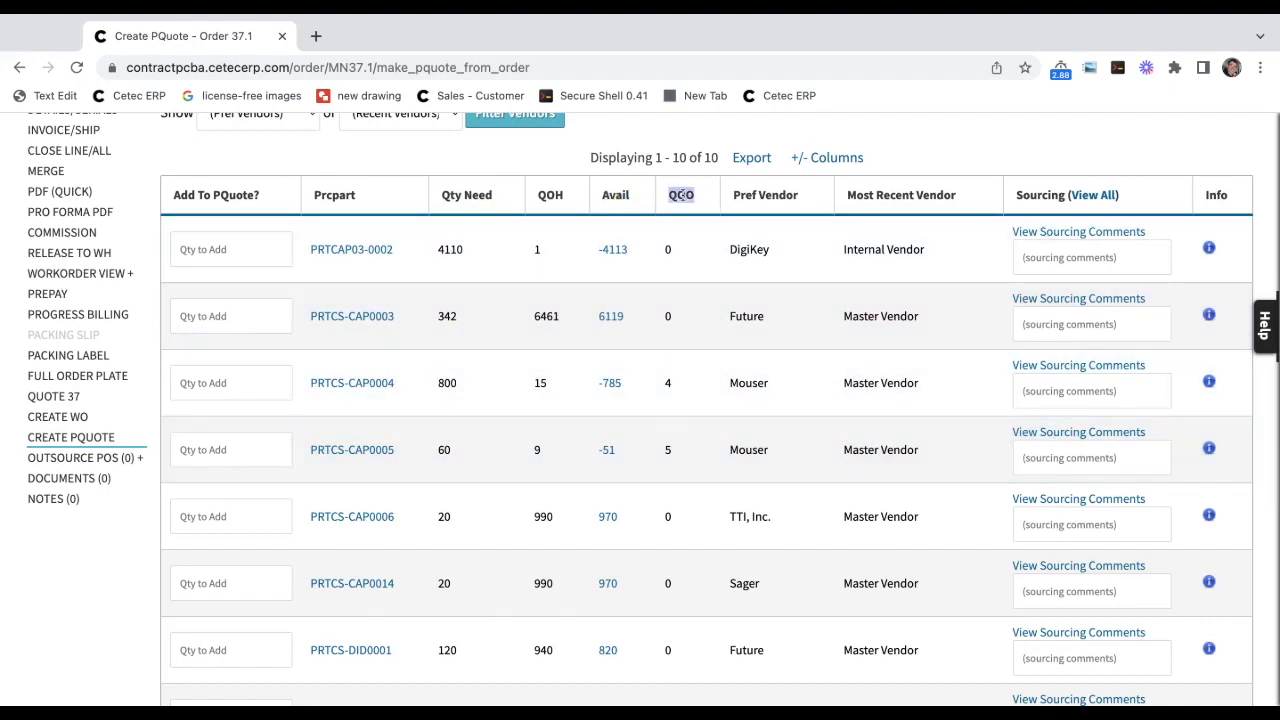
pyautogui.tripleClick(770, 195)
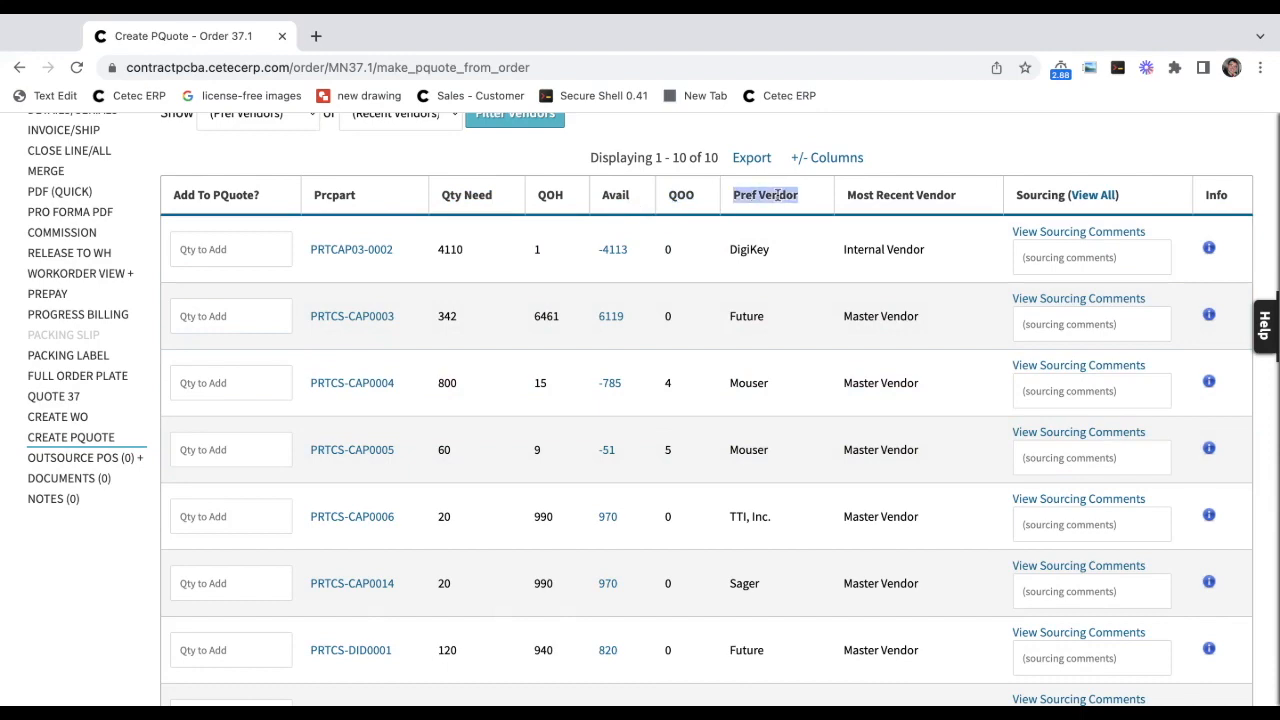
# Show all sourcing comments for the parts and read through them.
pyautogui.click(1106, 195)
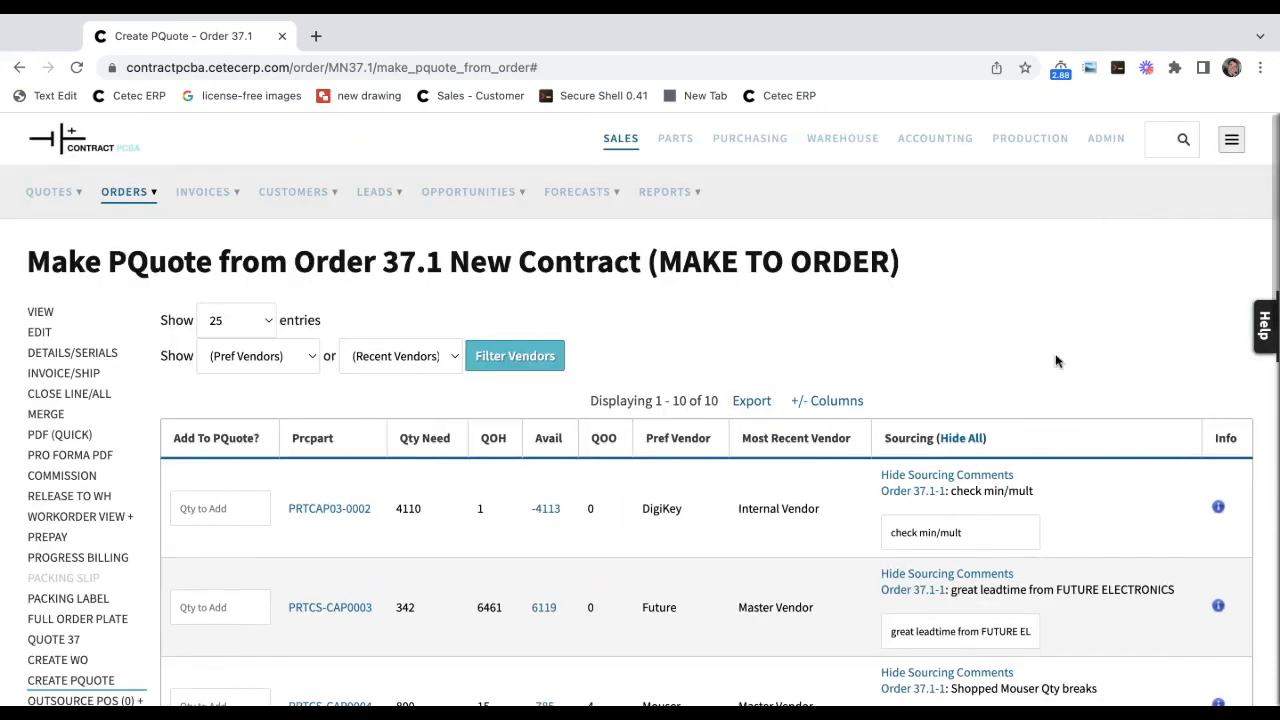
pyautogui.scroll(-3, 1050, 365)
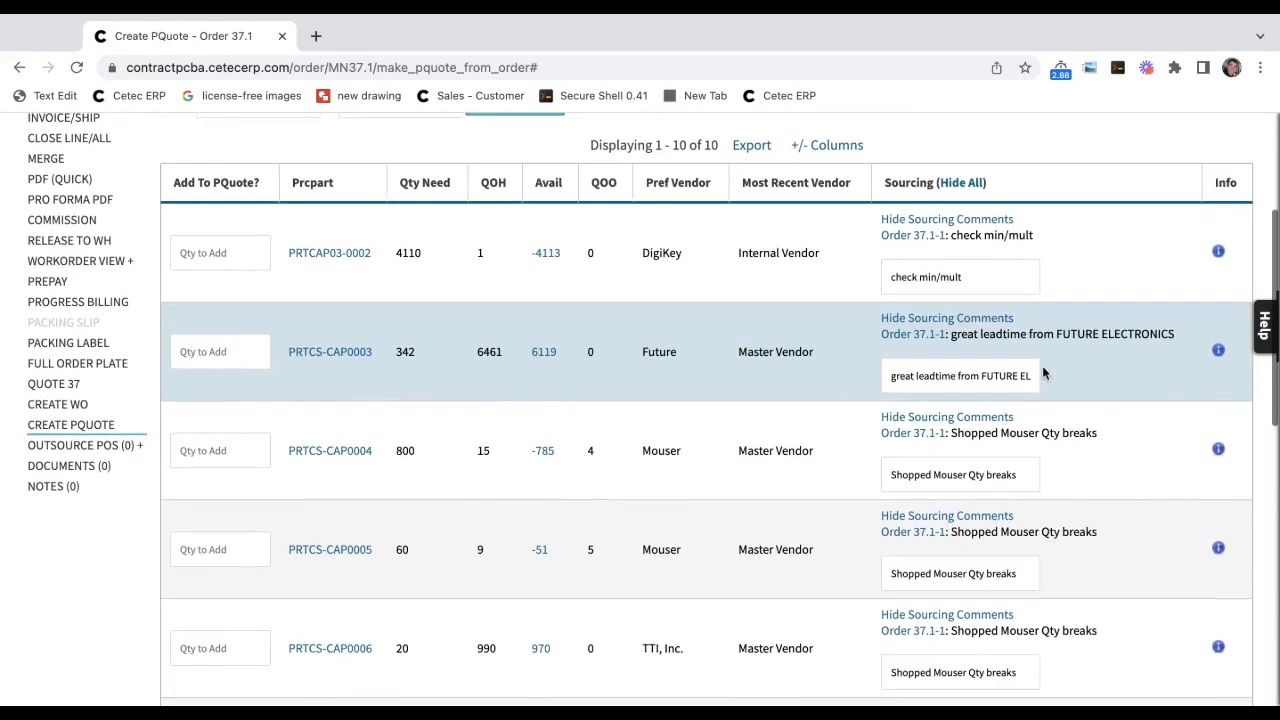
pyautogui.scroll(-1, 1104, 441)
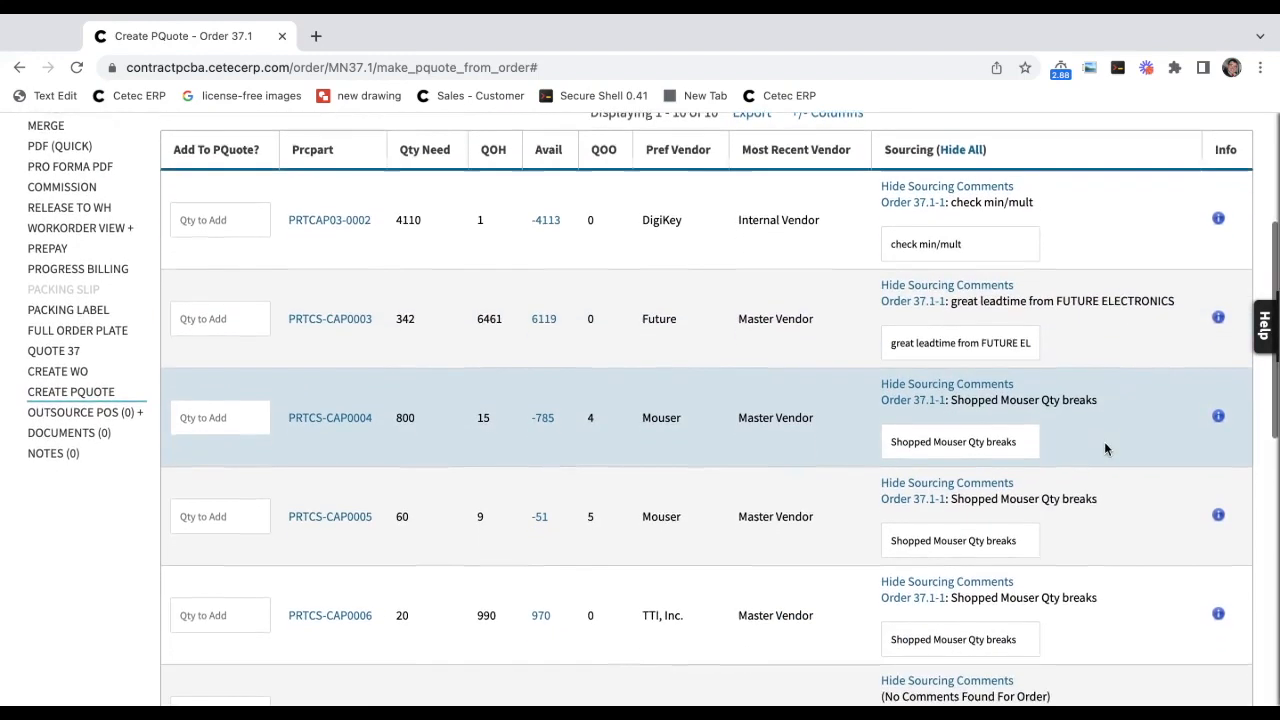
pyautogui.scroll(-1, 1104, 441)
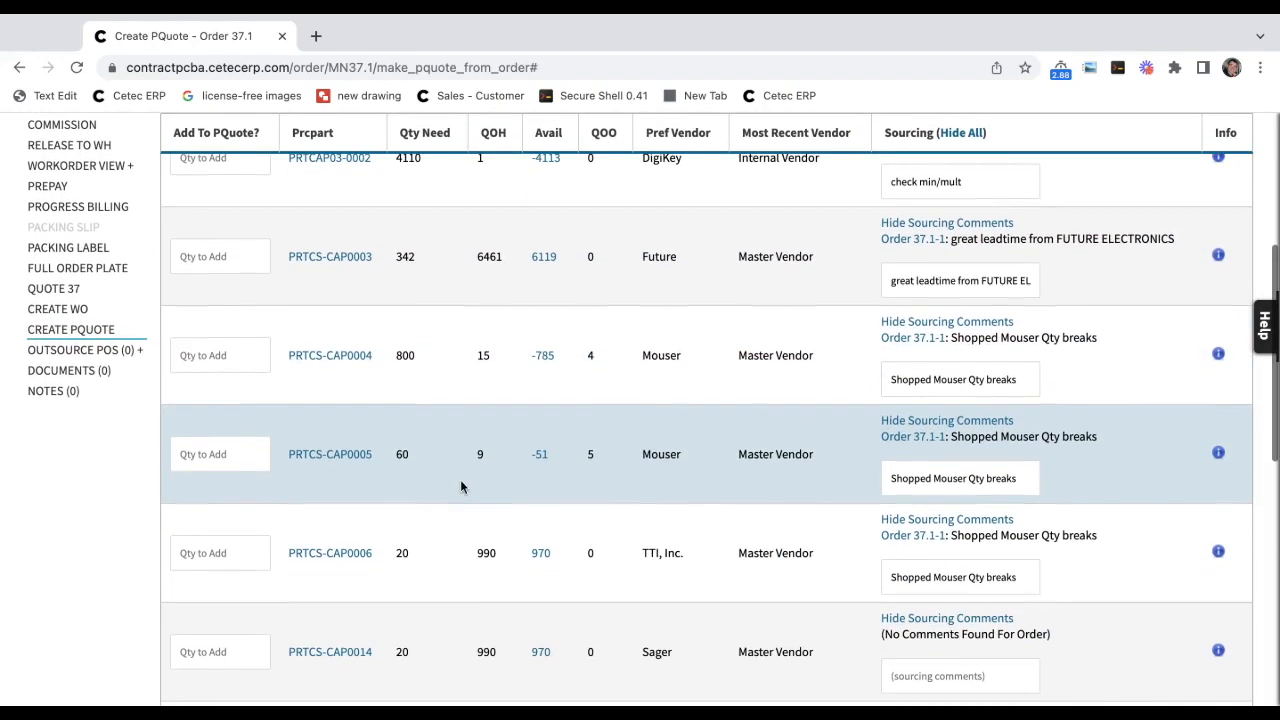
# Set the quantity to add to the PQuote to 800 for PRTCS-CAP0004 and 60 for PRTCS-CAP0005.
pyautogui.click(218, 358)
pyautogui.write('800')
pyautogui.click(205, 457)
pyautogui.write('60')
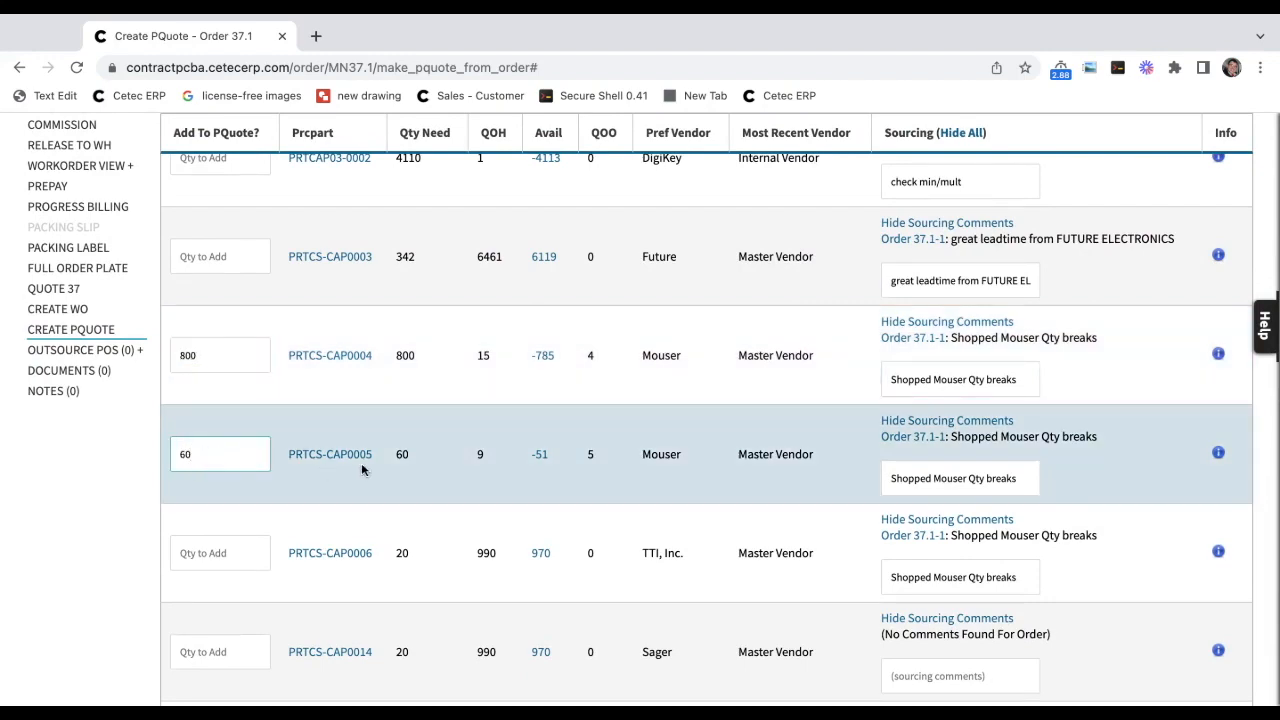
# Create a new PQuote from the entered quantities with Mouser as the vendor.
pyautogui.scroll(-10, 362, 470)
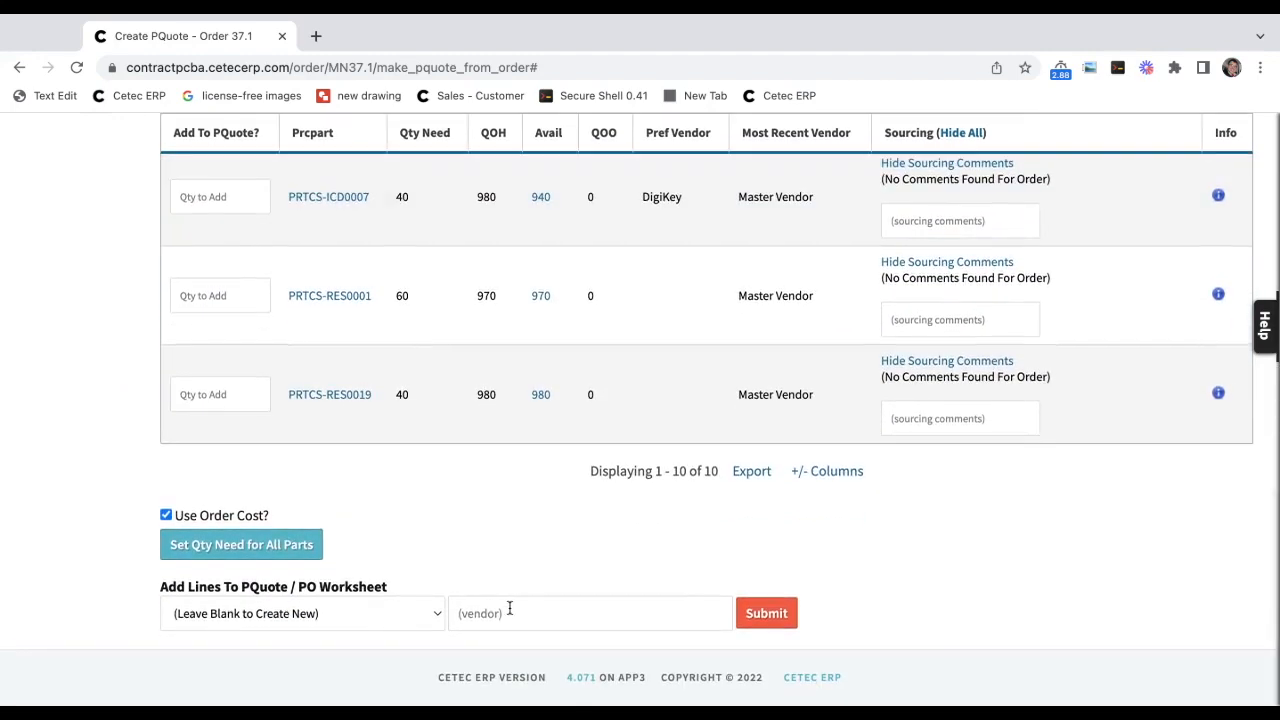
pyautogui.click(510, 608)
pyautogui.write('Mou')
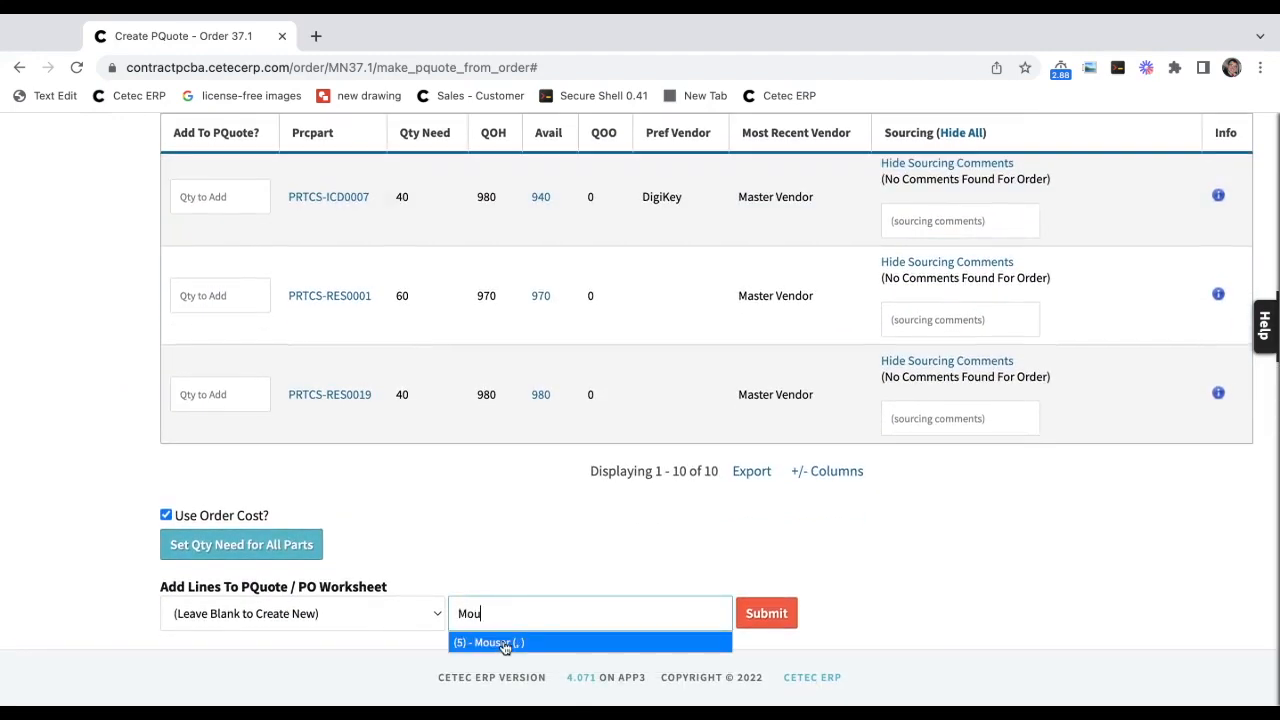
pyautogui.click(505, 643)
pyautogui.click(765, 620)
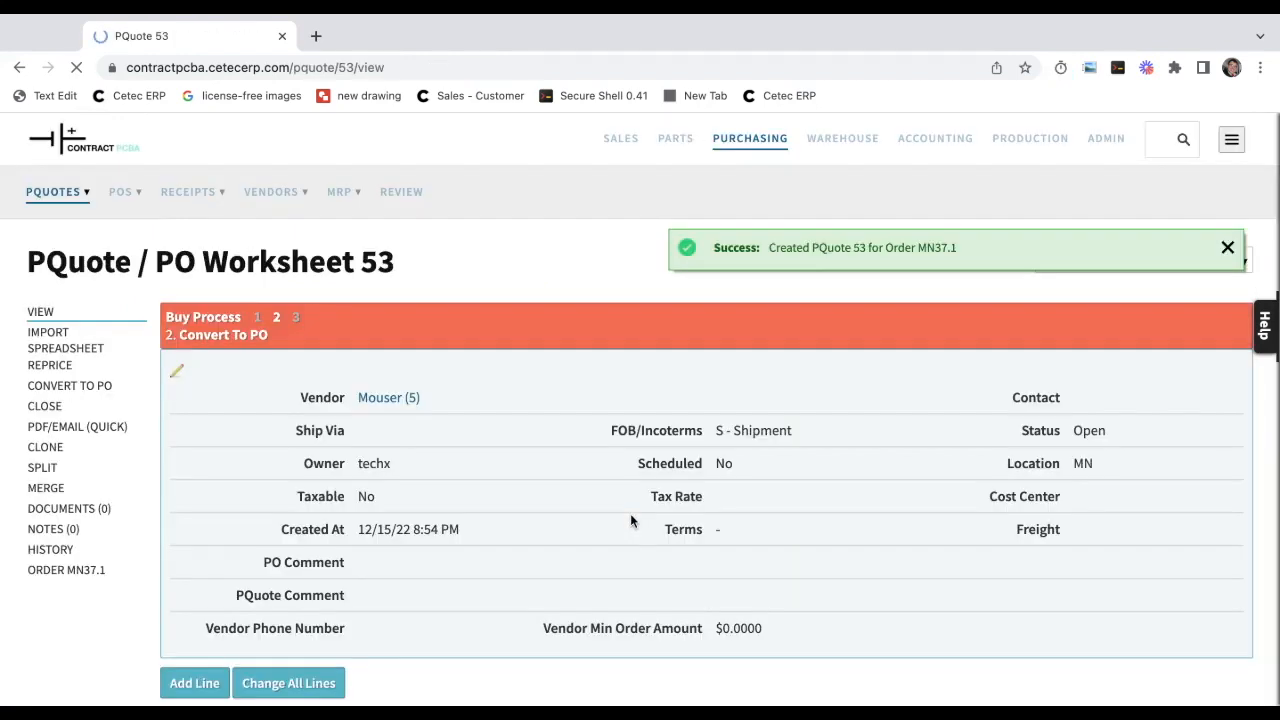
# Review the new PQuote's part lines and their link to source order 37.1.
pyautogui.scroll(-3, 882, 395)
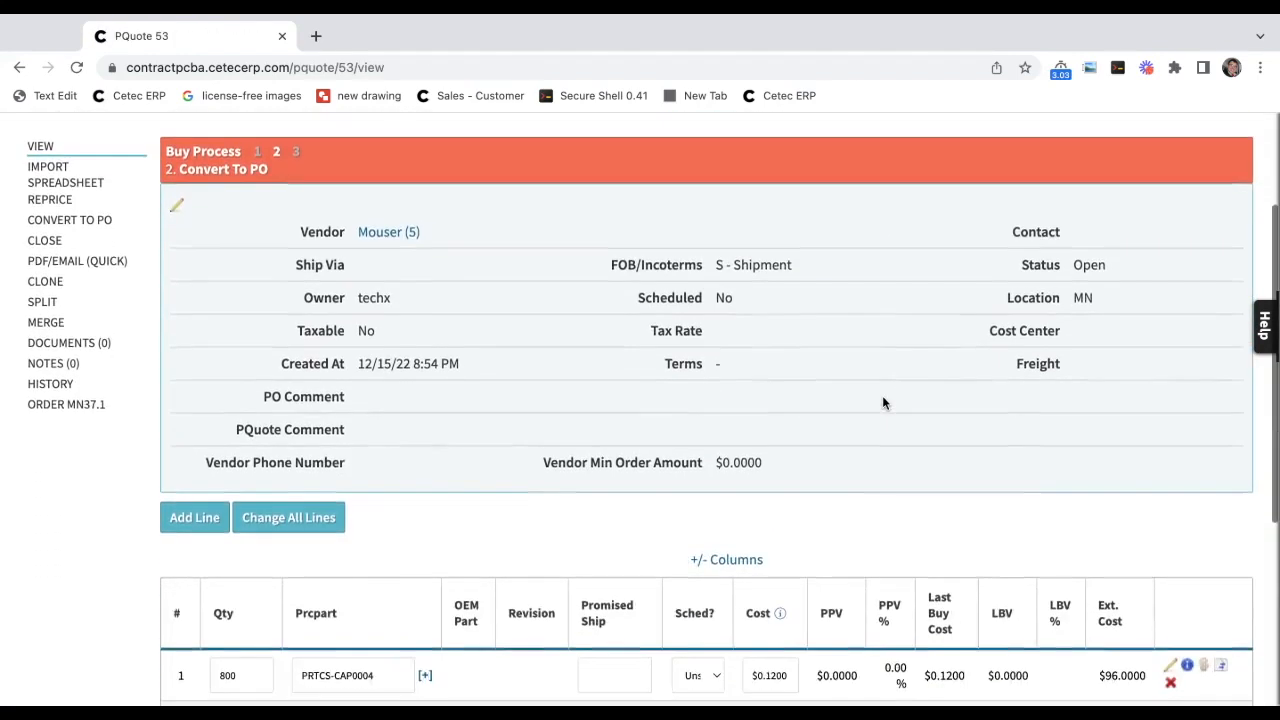
pyautogui.moveTo(457, 551); pyautogui.dragTo(177, 548)
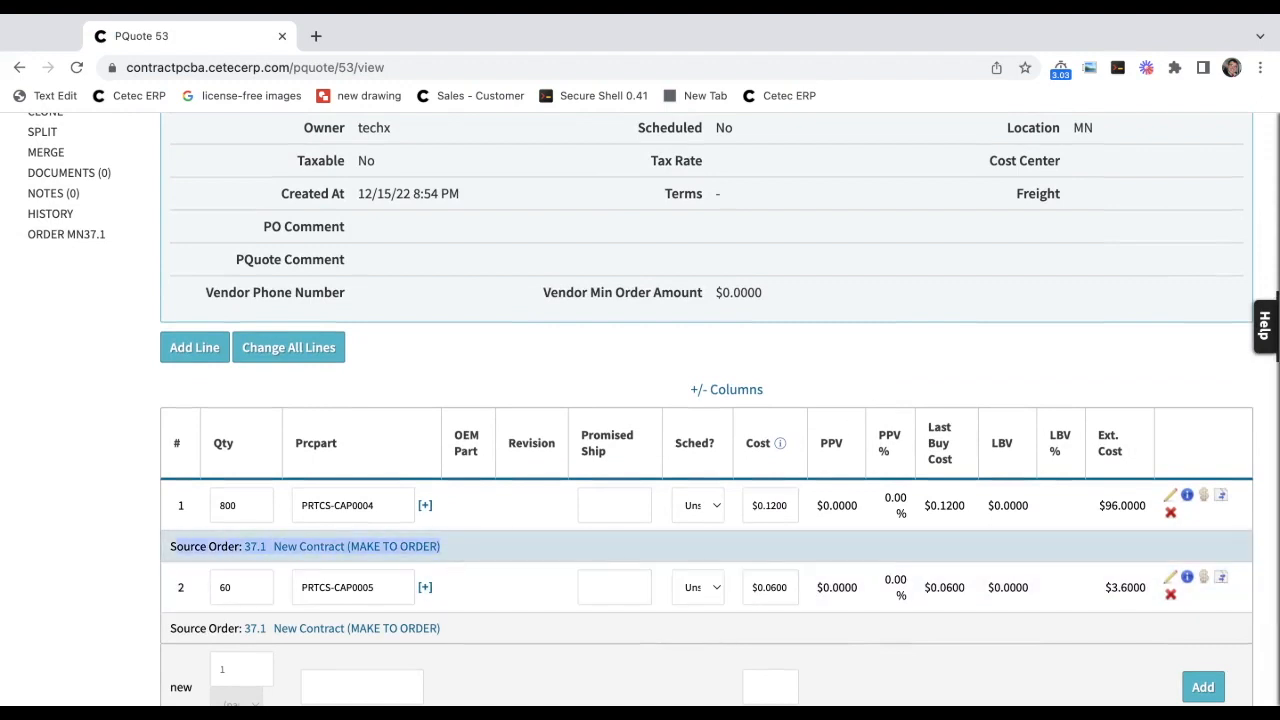
pyautogui.click(483, 355)
pyautogui.scroll(2, 483, 354)
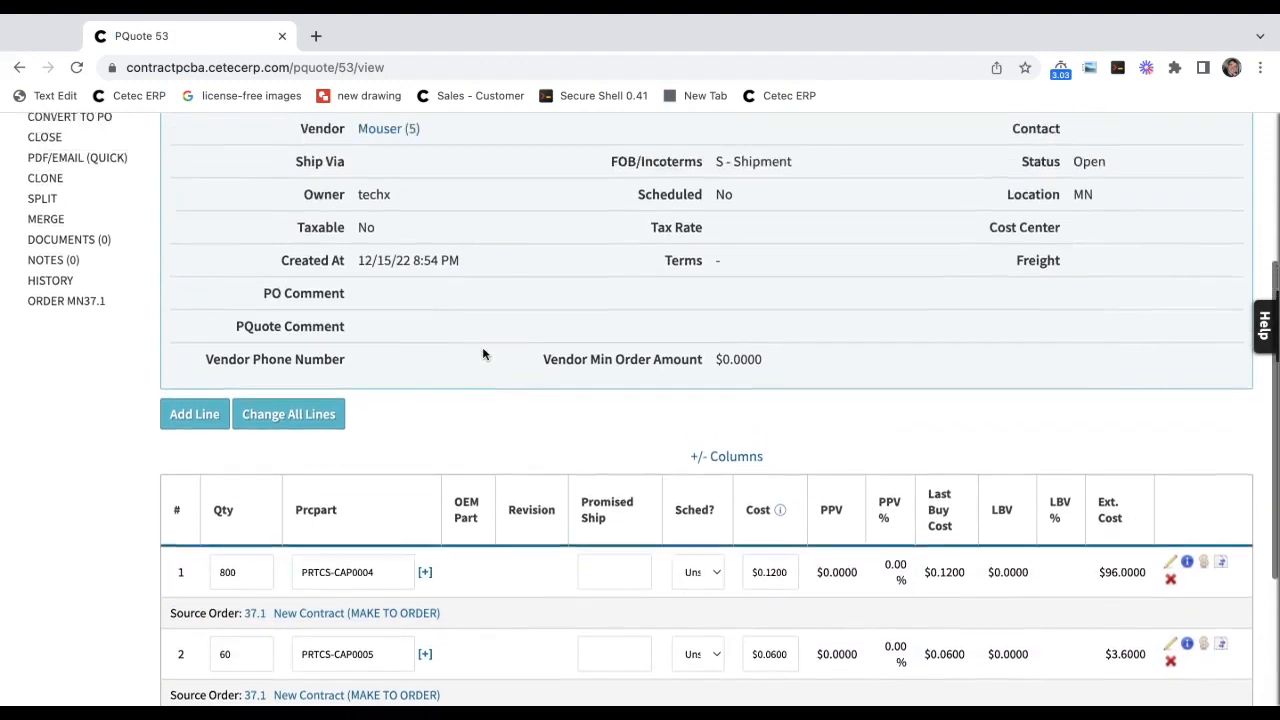
pyautogui.click(92, 293)
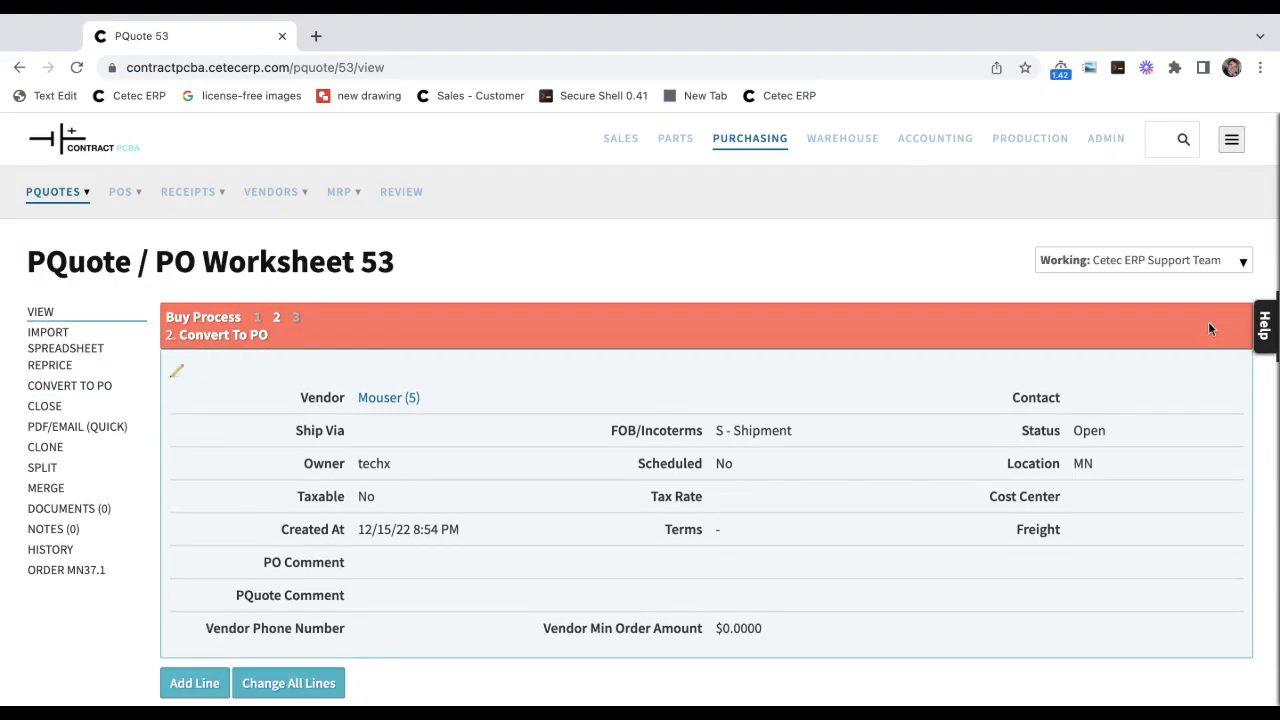
# Move PQuote 53 to Approved to generate its purchase order, and check the source order on PO 53.1.
pyautogui.click(1188, 258)
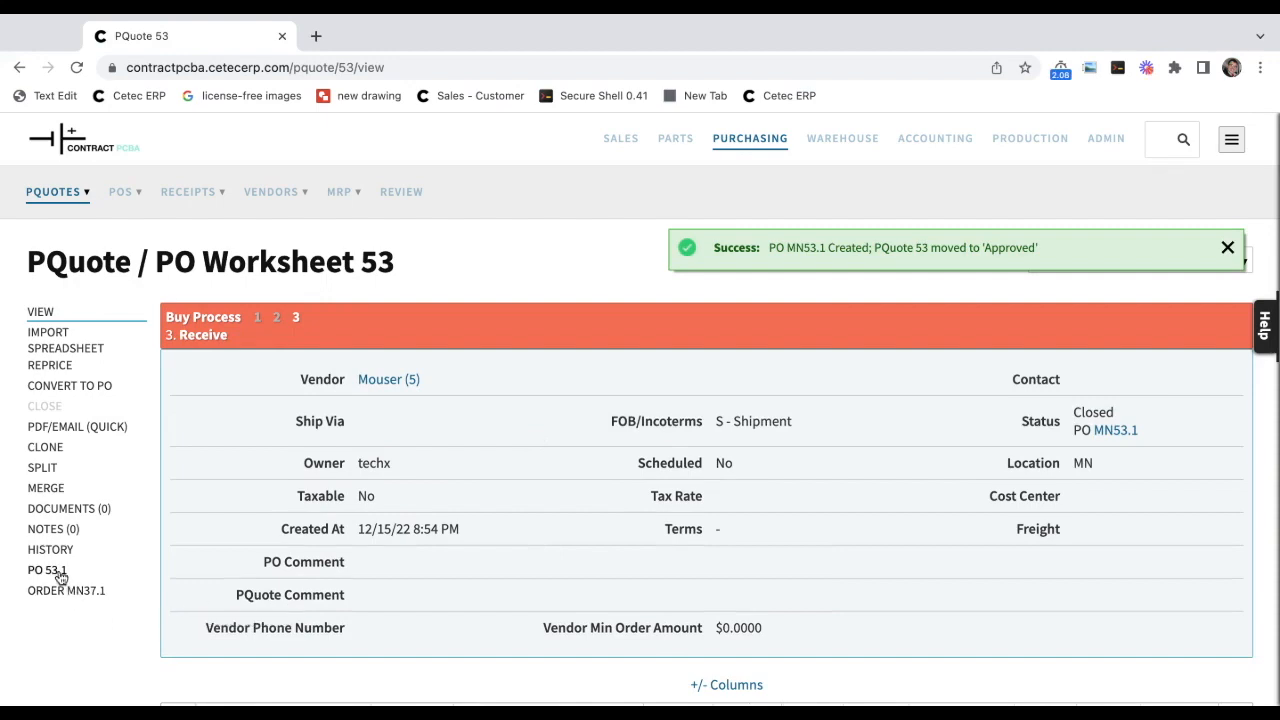
pyautogui.scroll(-2, 573, 443)
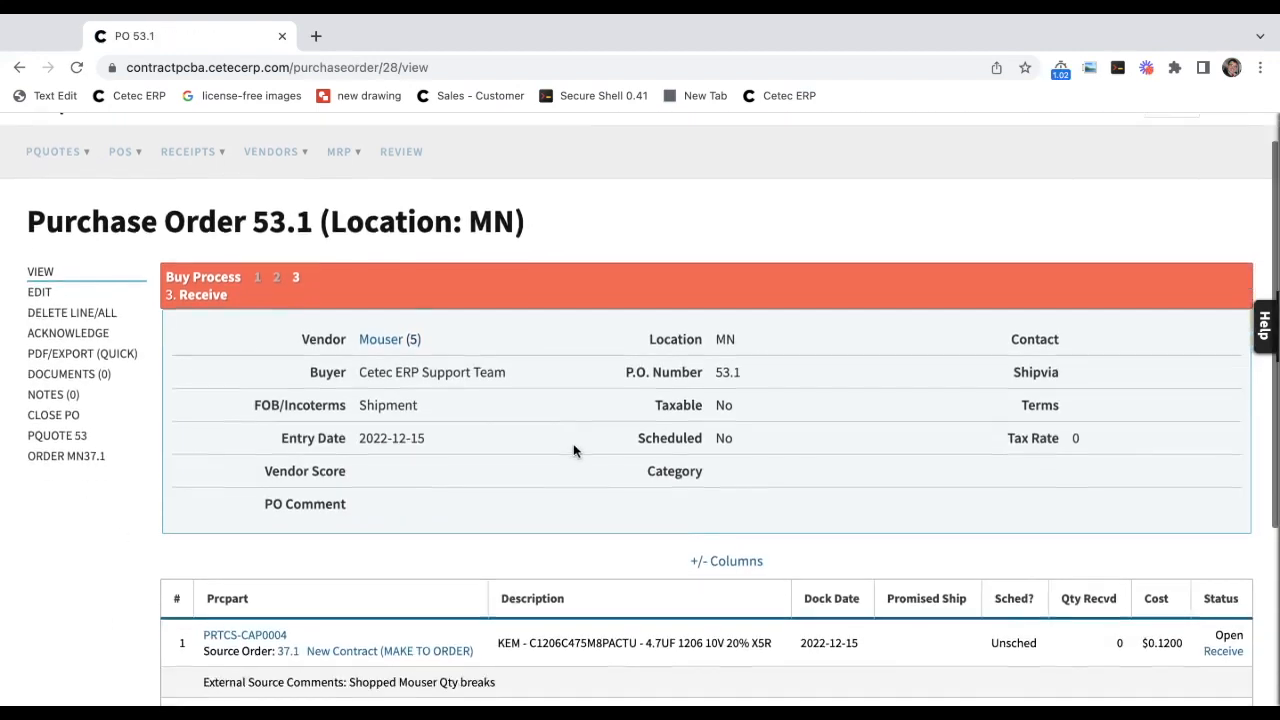
pyautogui.moveTo(486, 521); pyautogui.dragTo(203, 521)
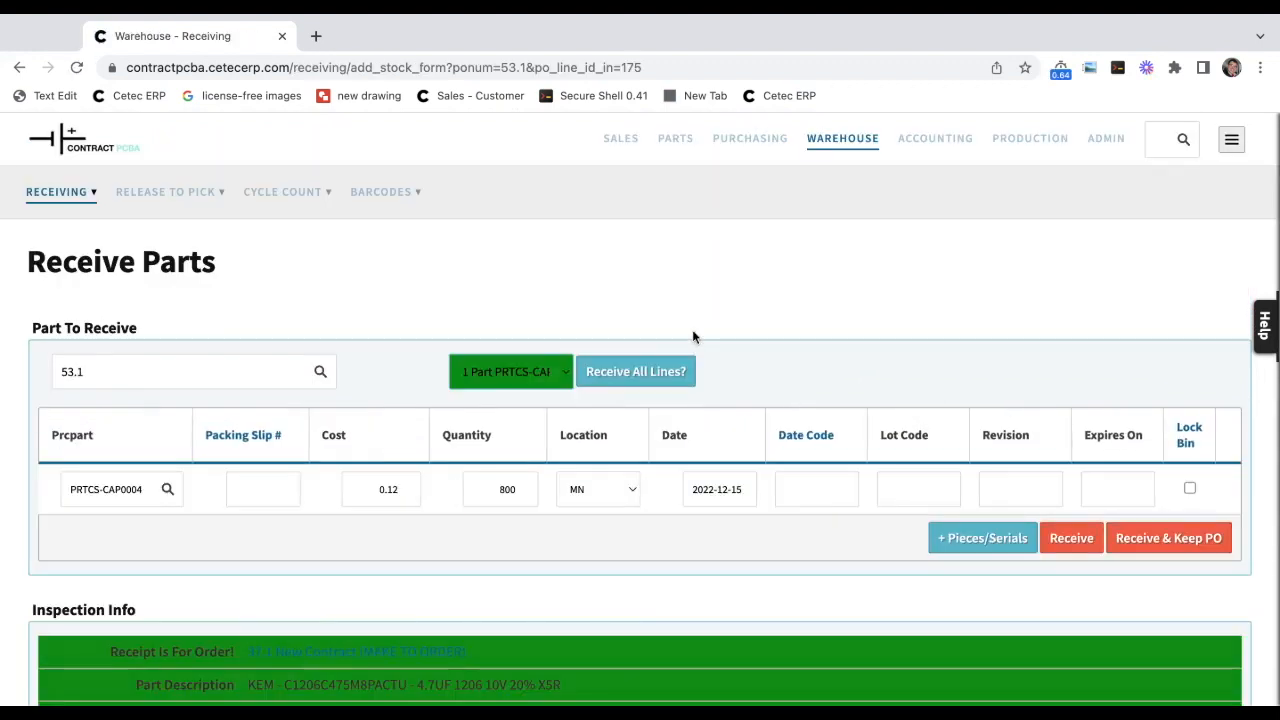
# Receive 800 pieces of PRTCS-CAP0004 against PO 53.1 at location MN and open the receipt's part label.
pyautogui.scroll(-1, 600, 265)
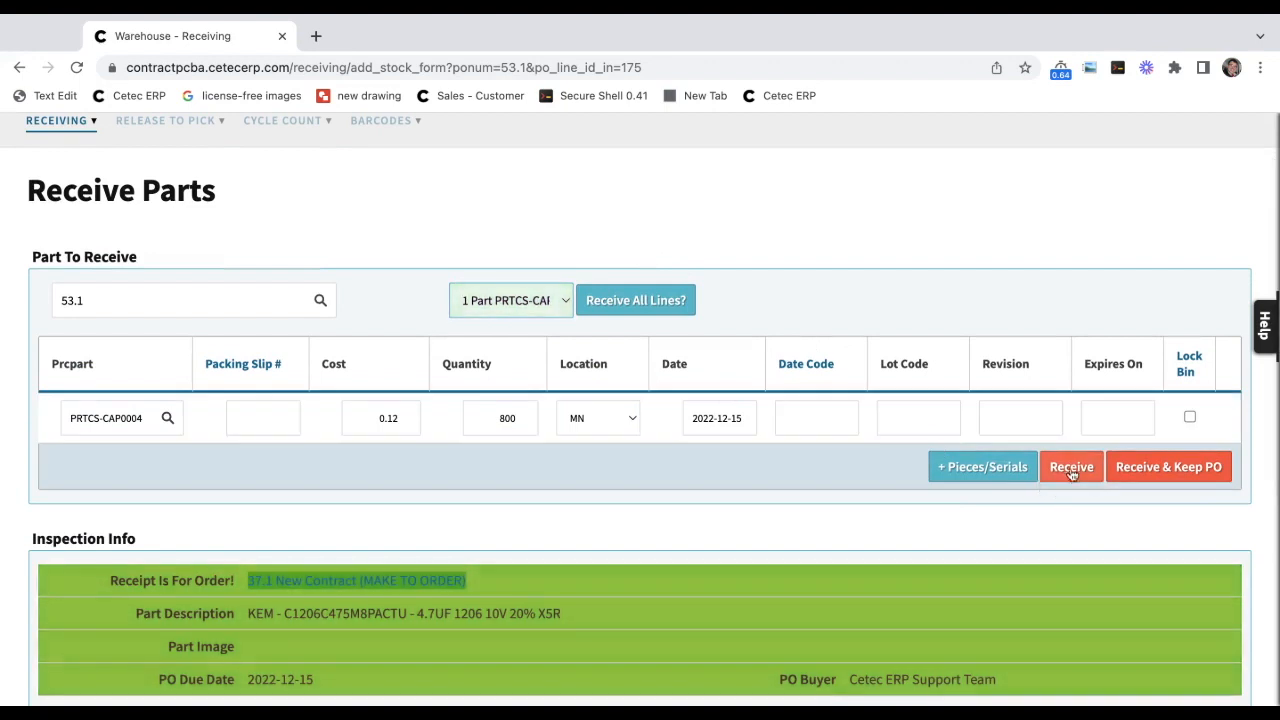
pyautogui.click(1066, 476)
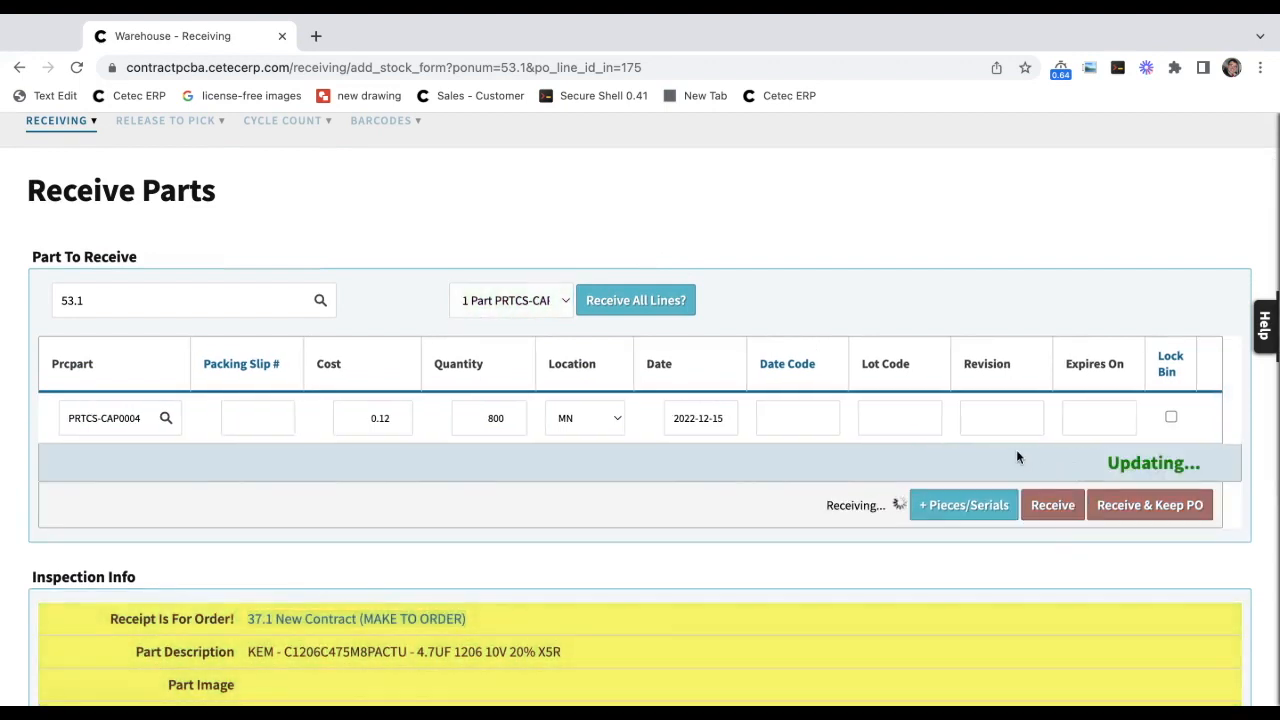
pyautogui.click(955, 462)
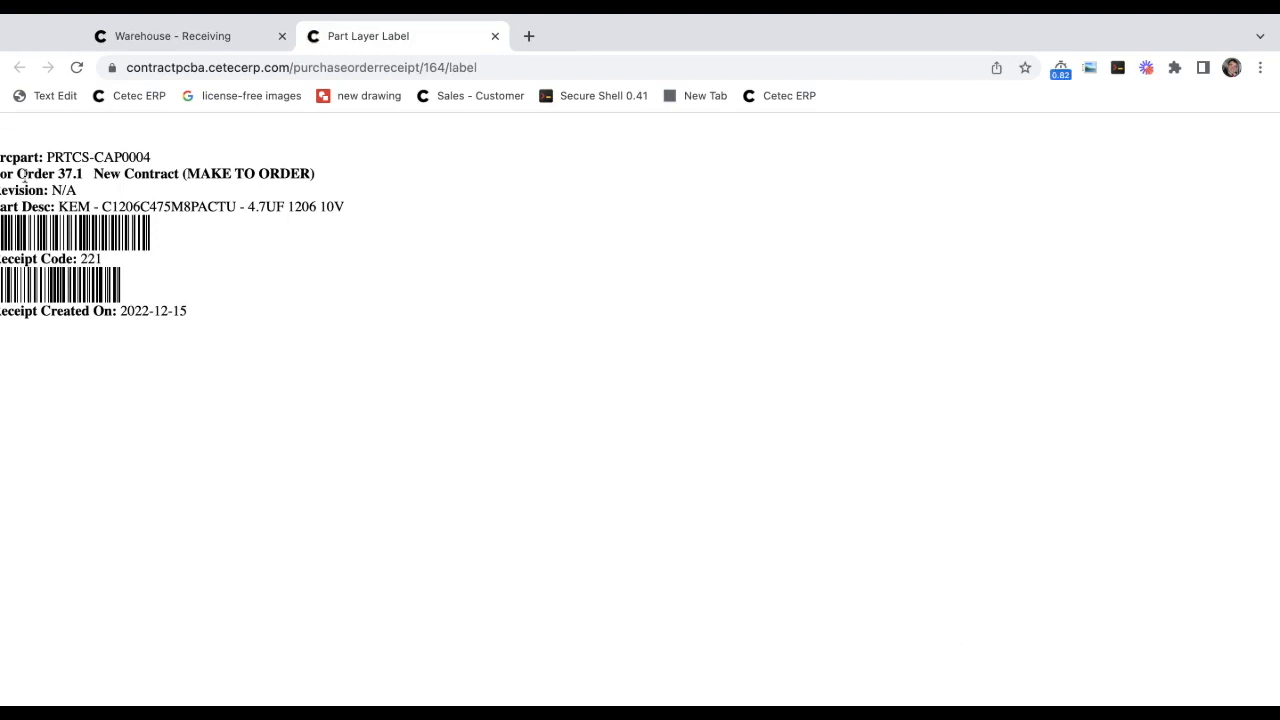
# Check the order reference on the receipt's part label and return to the page of order 37.1.
pyautogui.moveTo(15, 174); pyautogui.dragTo(316, 174)
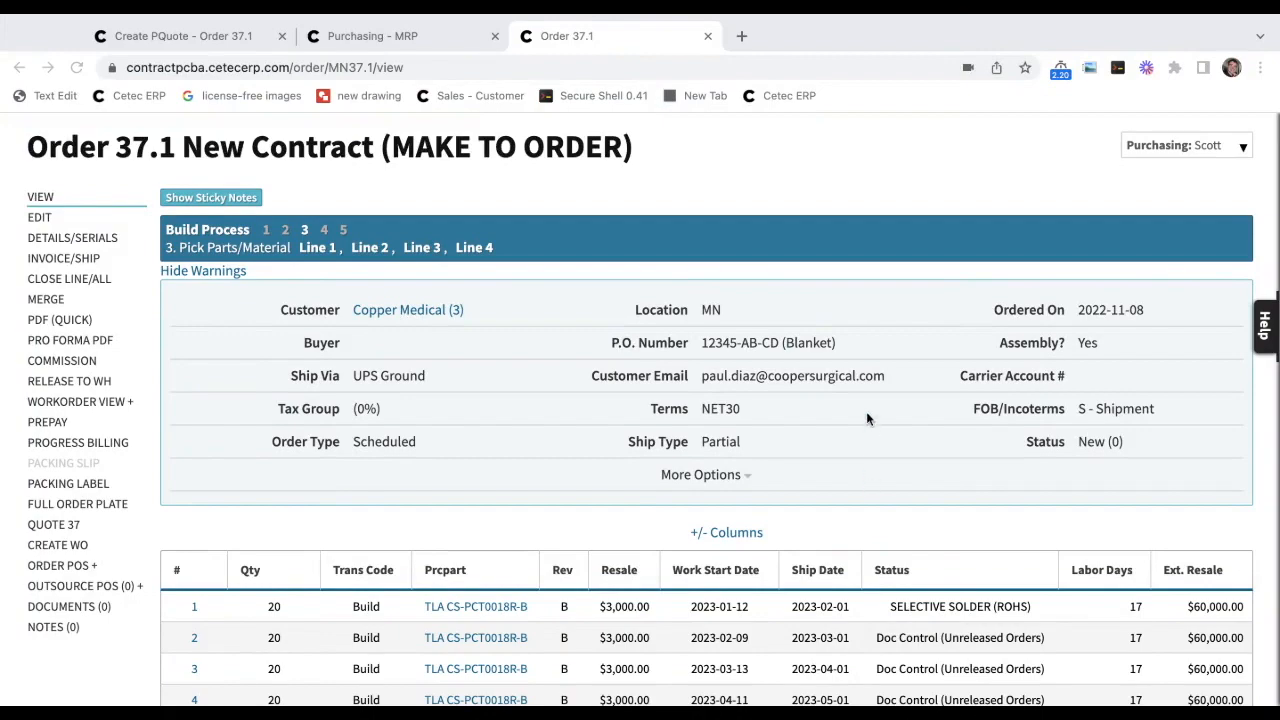
pyautogui.scroll(2, 866, 411)
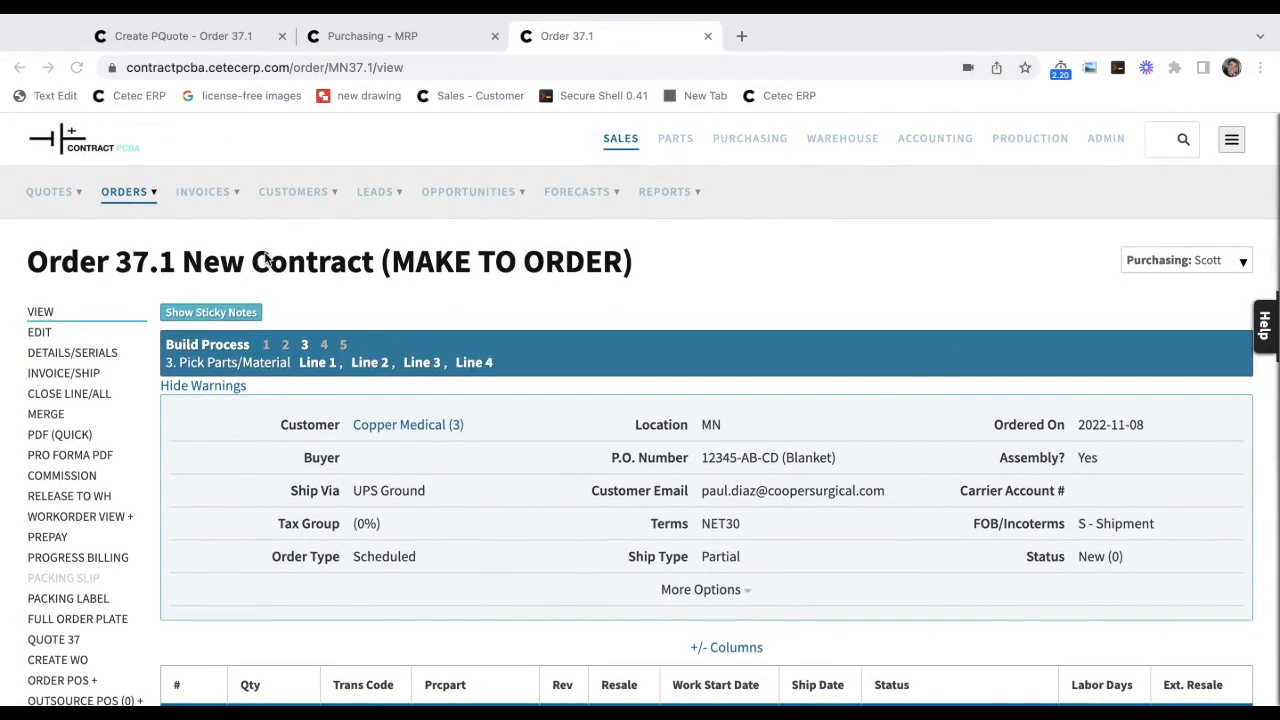
# On the MRP Requirements page, set the Source Type filter to Supply/Demand.
pyautogui.hotkey('ctrl', 'shift', 'Tab')
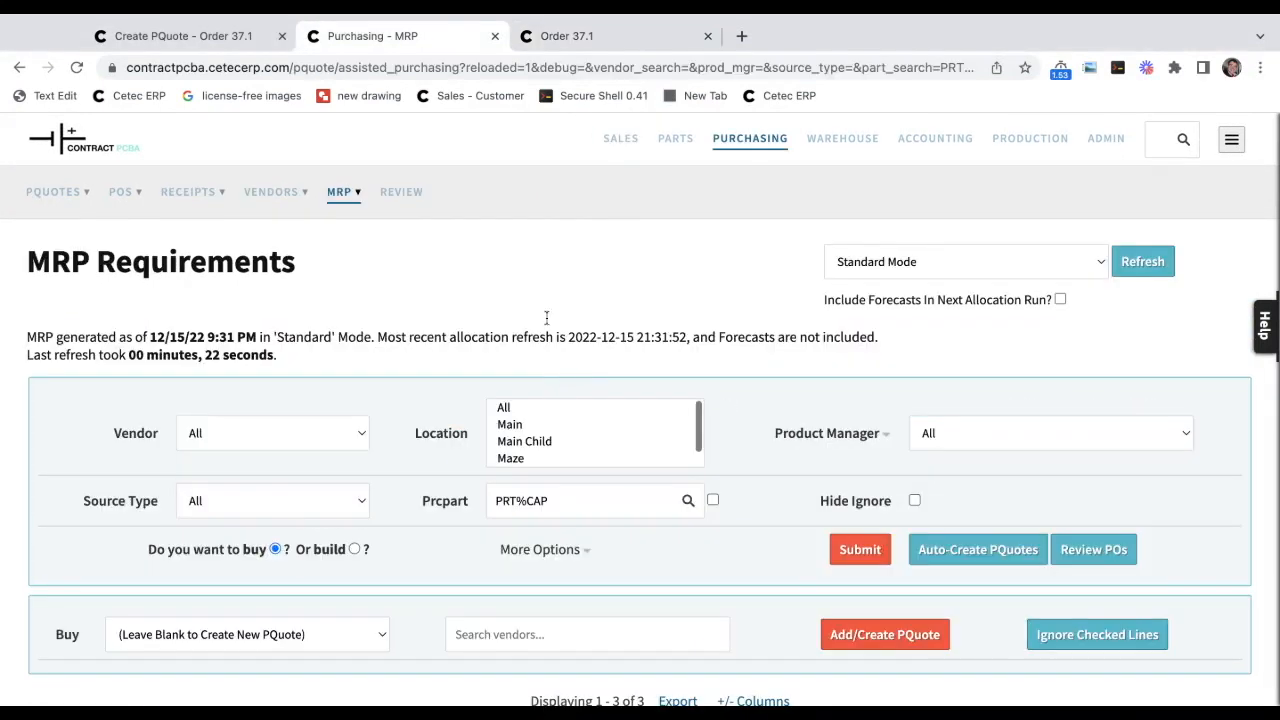
pyautogui.click(345, 195)
pyautogui.scroll(-2, 371, 275)
pyautogui.scroll(-1, 371, 275)
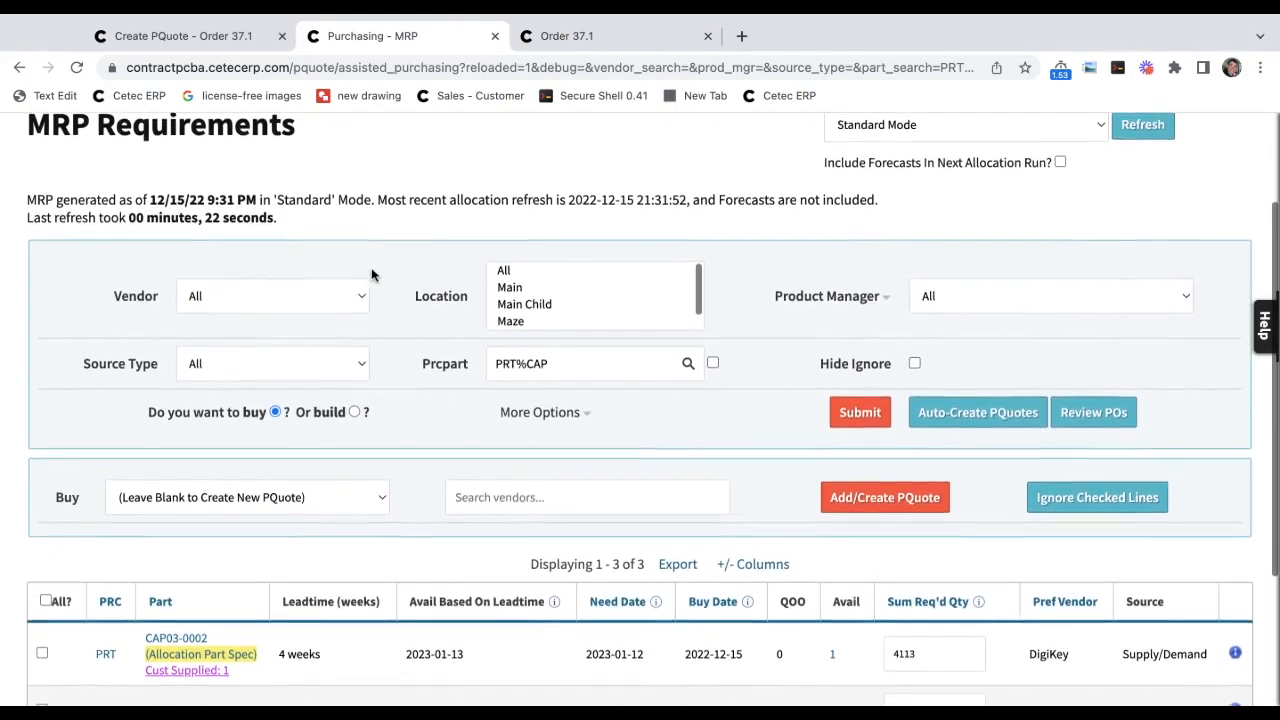
pyautogui.tripleClick(131, 325)
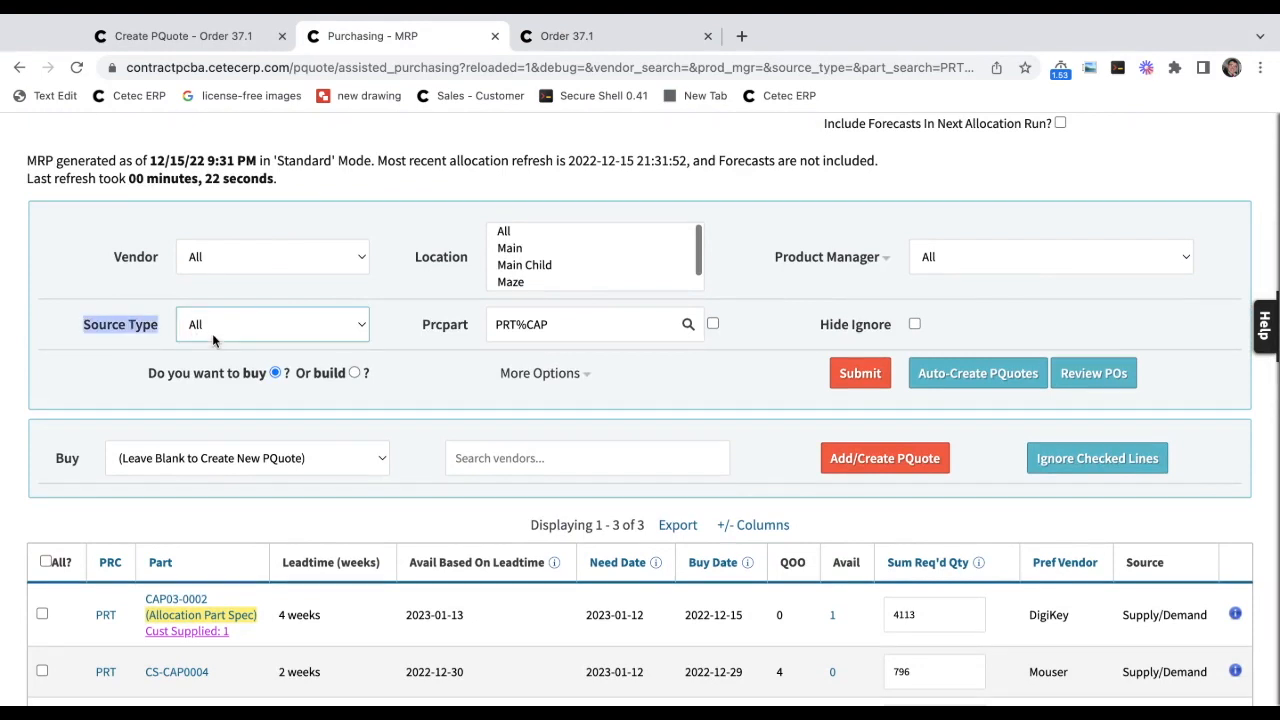
pyautogui.press('s')
pyautogui.click(130, 299)
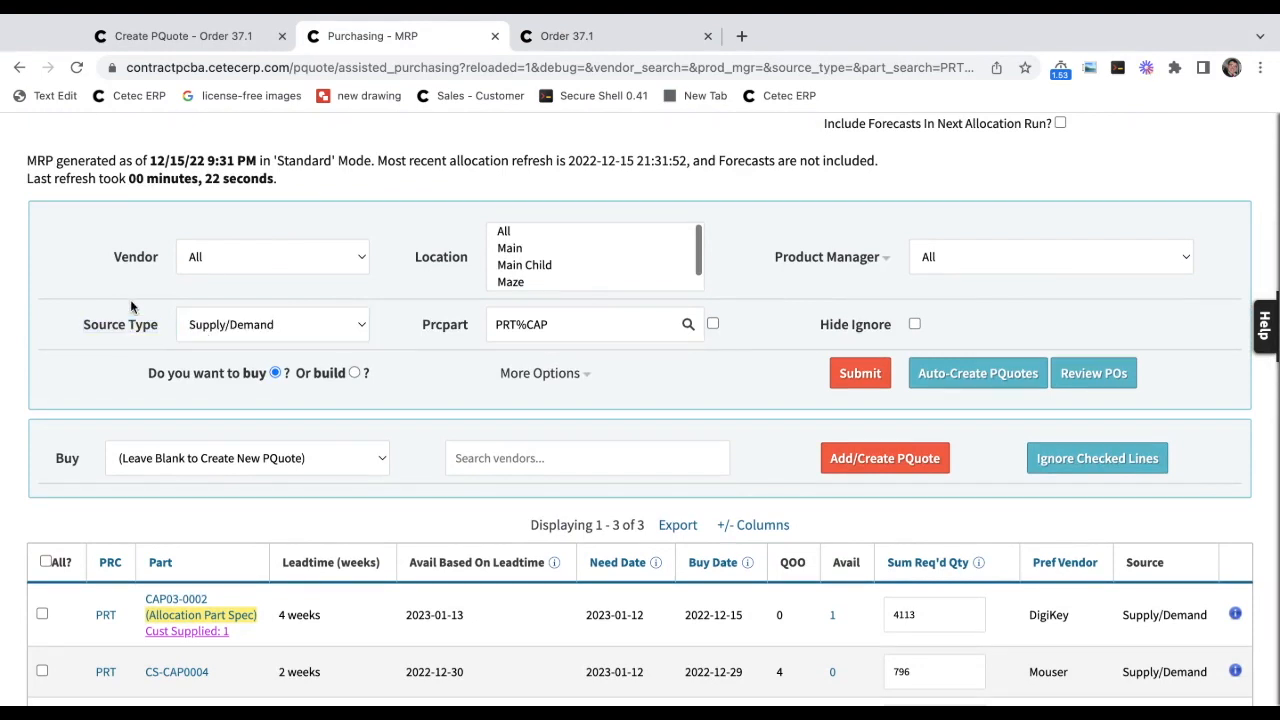
pyautogui.scroll(2, 130, 299)
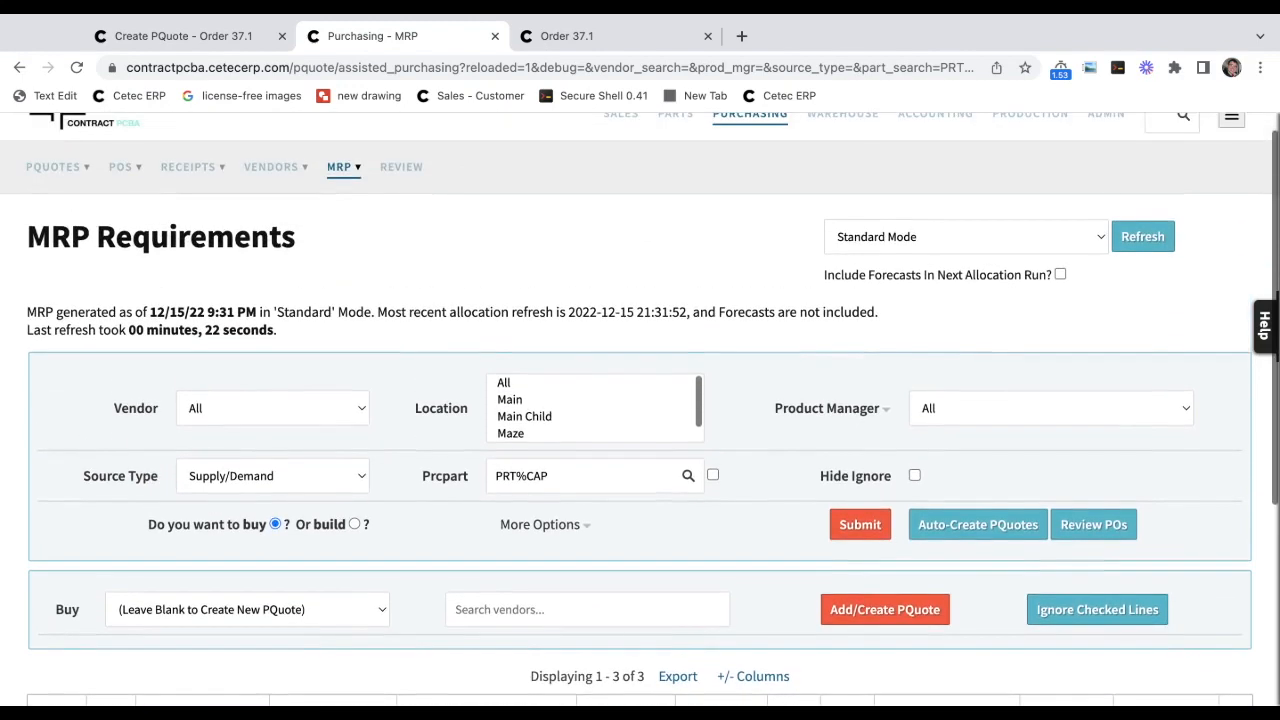
pyautogui.scroll(1, 640, 410)
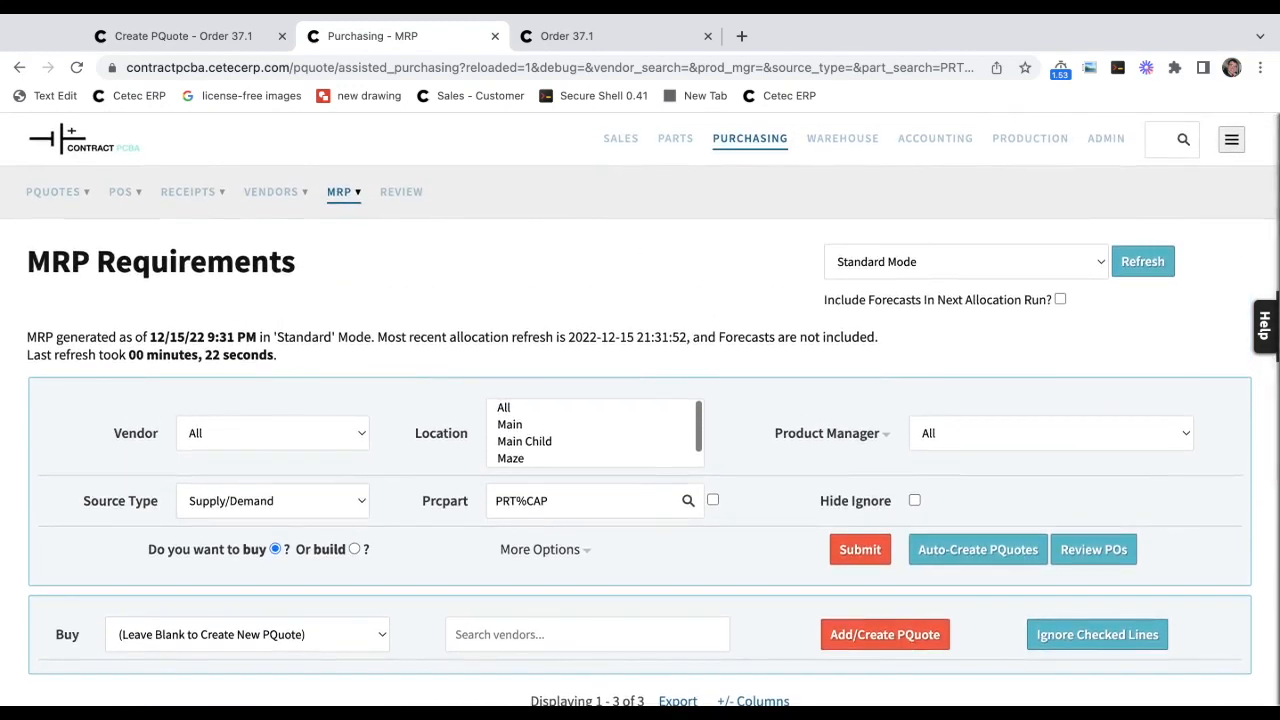
# From order 37.1's Make PQuote list, open the availability waterfall of PRTCS-CAP0004 in a new tab.
pyautogui.hotkey('ctrl', 'shift', 'Tab')
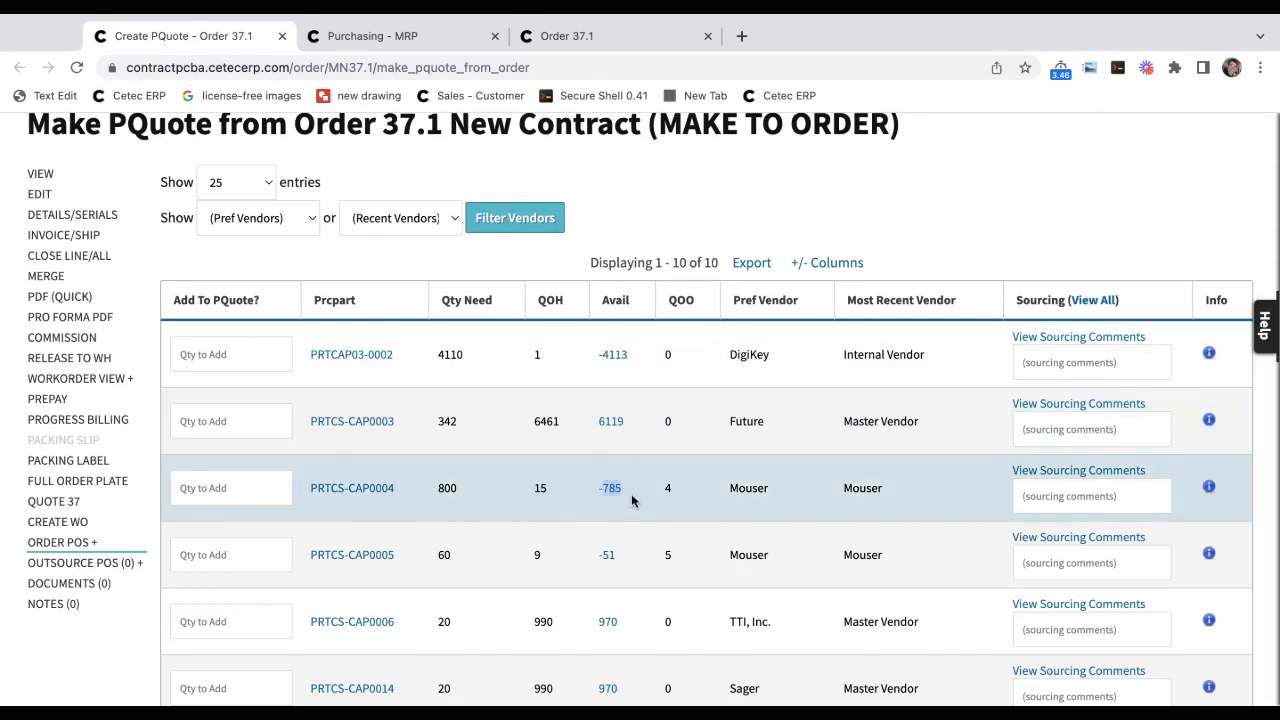
pyautogui.doubleClick(621, 299)
pyautogui.keyDown('ctrl'); pyautogui.click(612, 489); pyautogui.keyUp('ctrl')
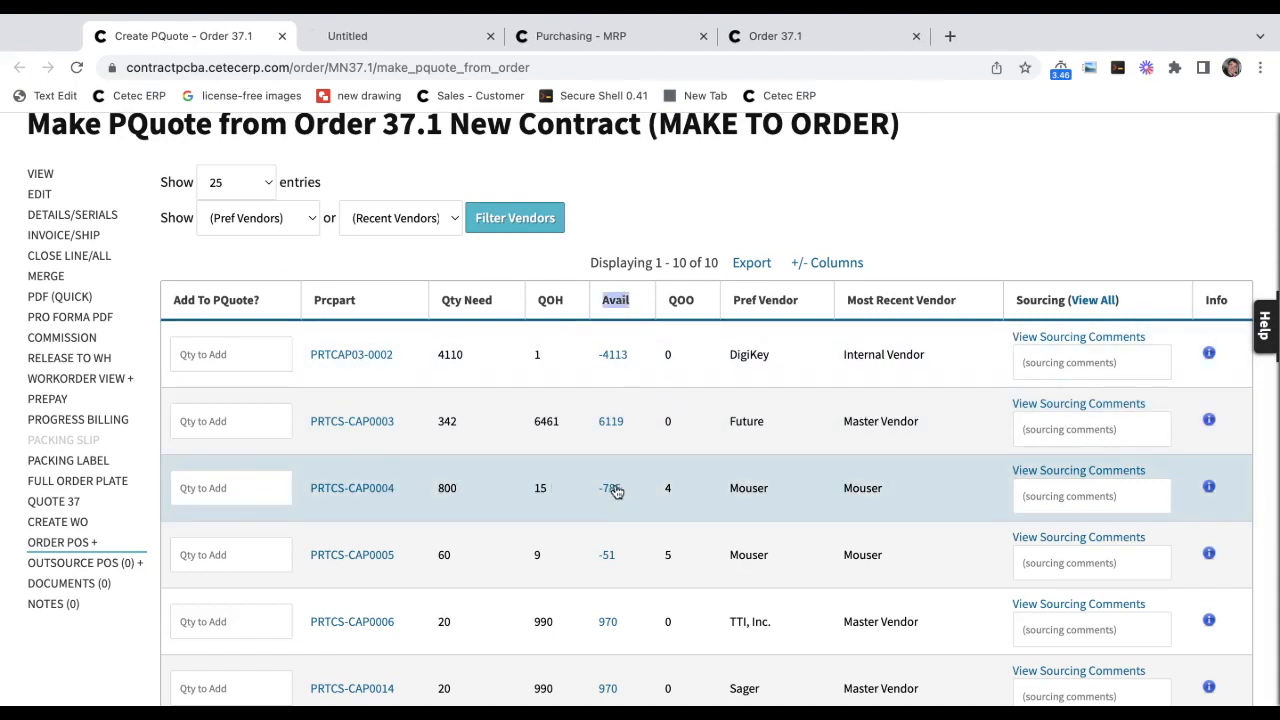
pyautogui.hotkey('ctrl', 'Tab')
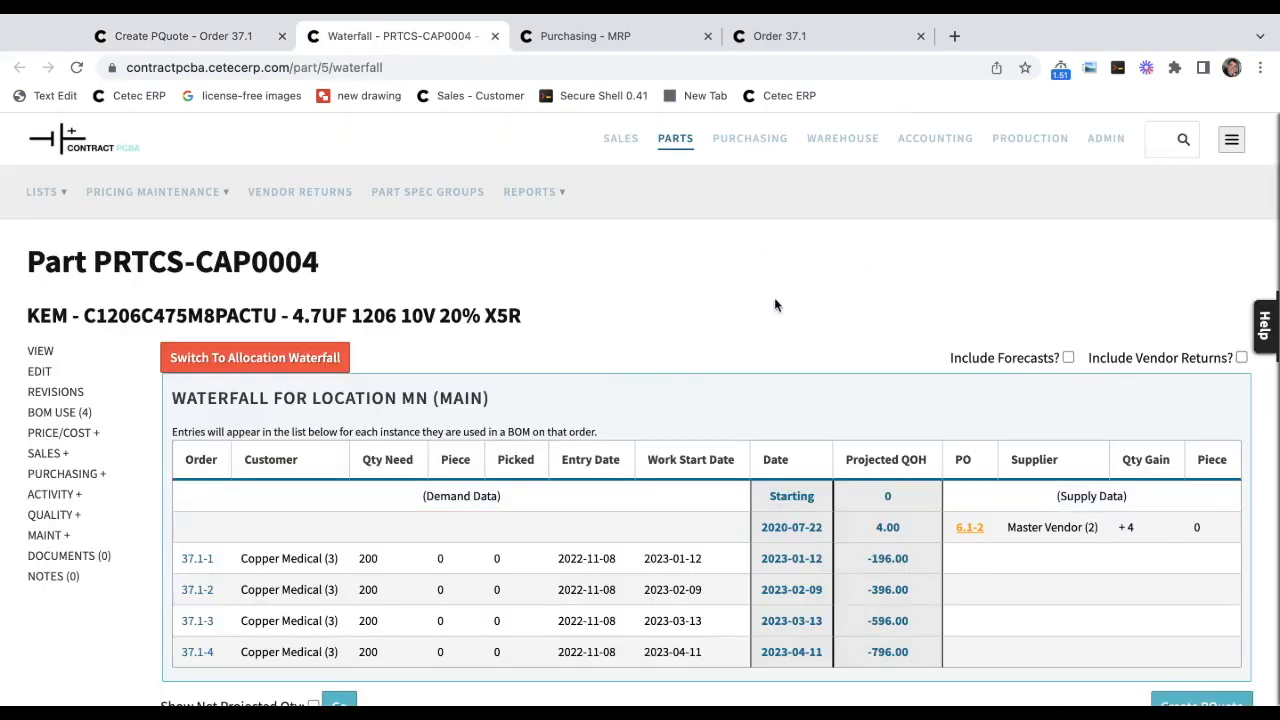
# Examine the PRTCS-CAP0004 waterfall: starting stock, incoming PO supply with its date, and the projected QOH for each order line.
pyautogui.scroll(-2, 780, 305)
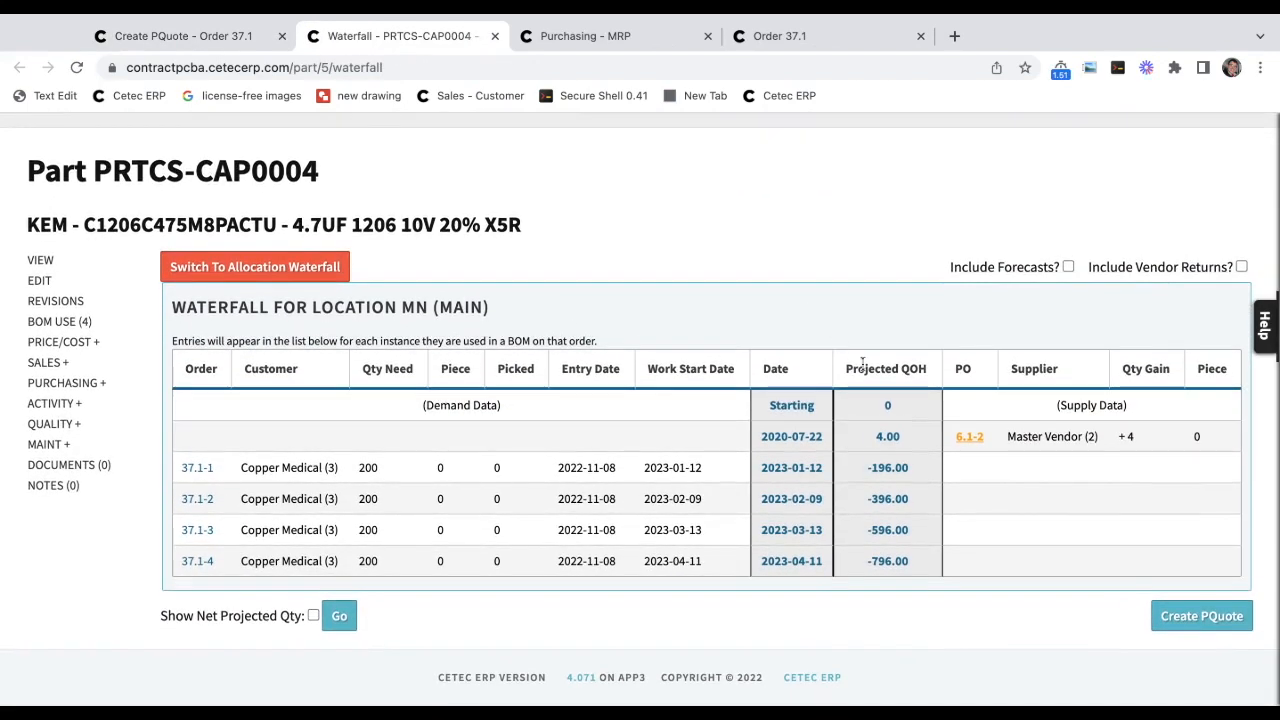
pyautogui.tripleClick(900, 370)
pyautogui.click(896, 405)
pyautogui.tripleClick(896, 405)
pyautogui.click(824, 295)
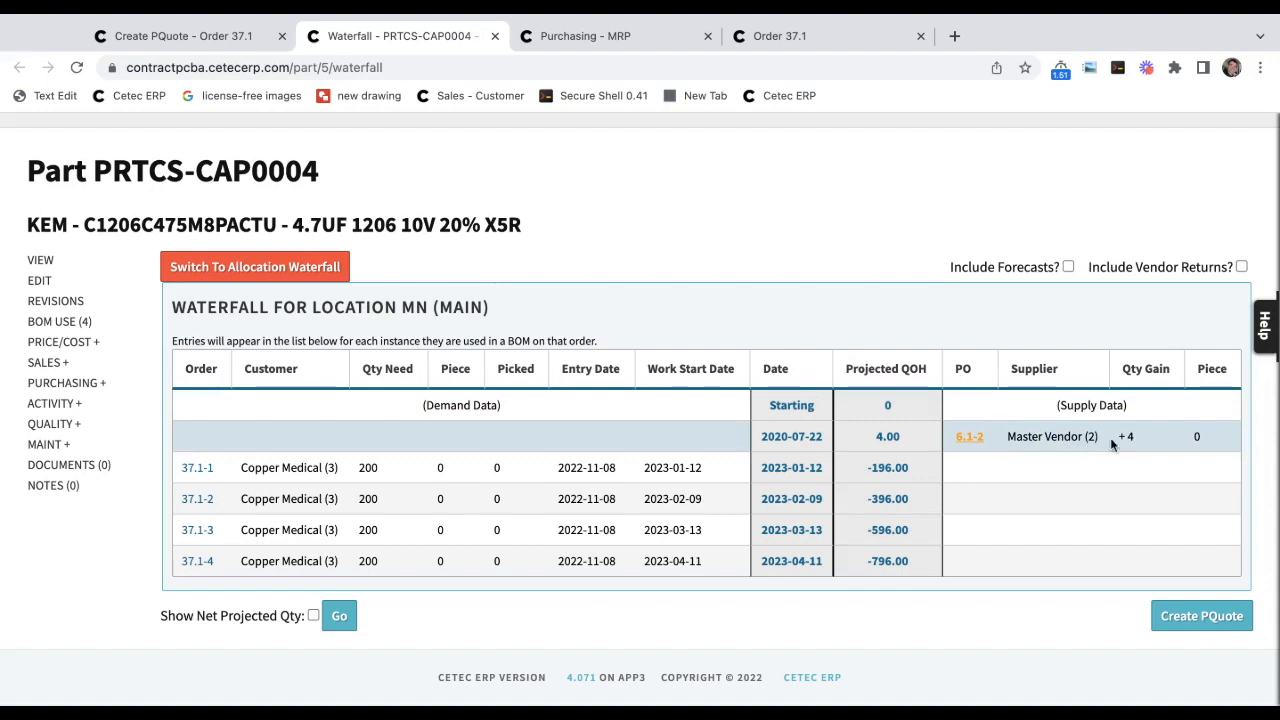
pyautogui.tripleClick(1156, 443)
pyautogui.moveTo(1156, 443); pyautogui.dragTo(957, 438)
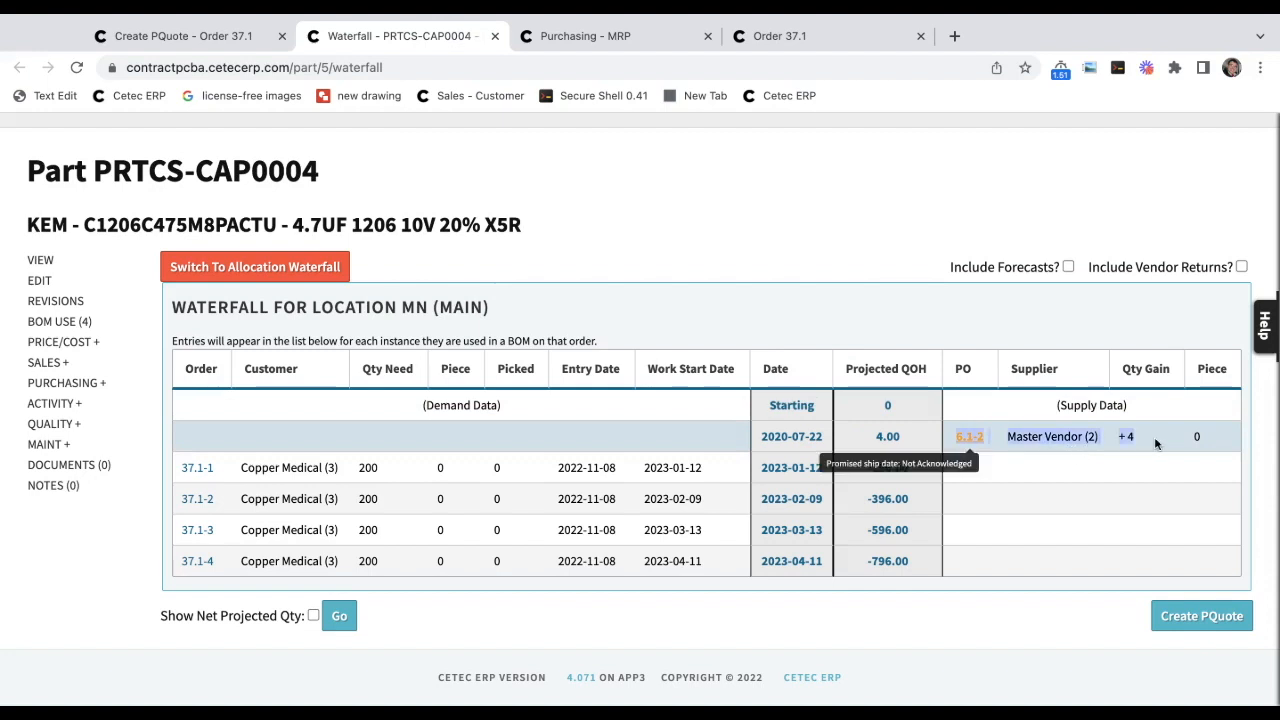
pyautogui.moveTo(827, 440); pyautogui.dragTo(760, 438)
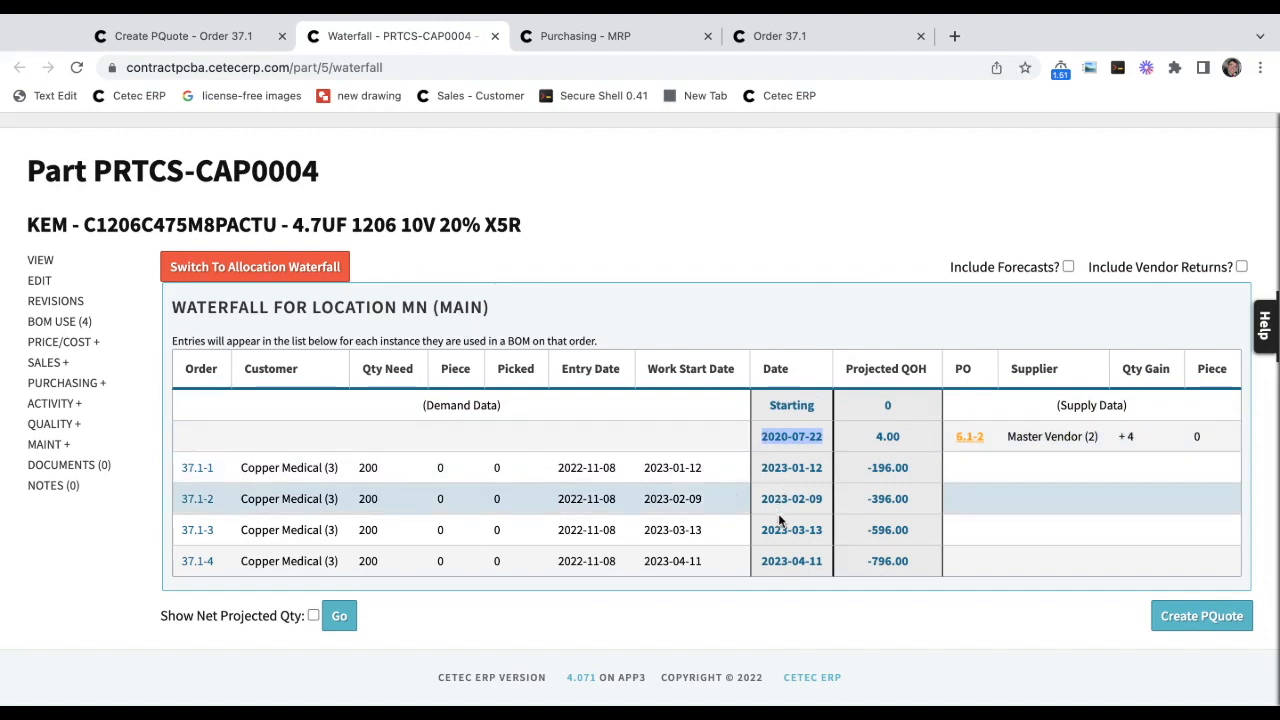
pyautogui.doubleClick(880, 436)
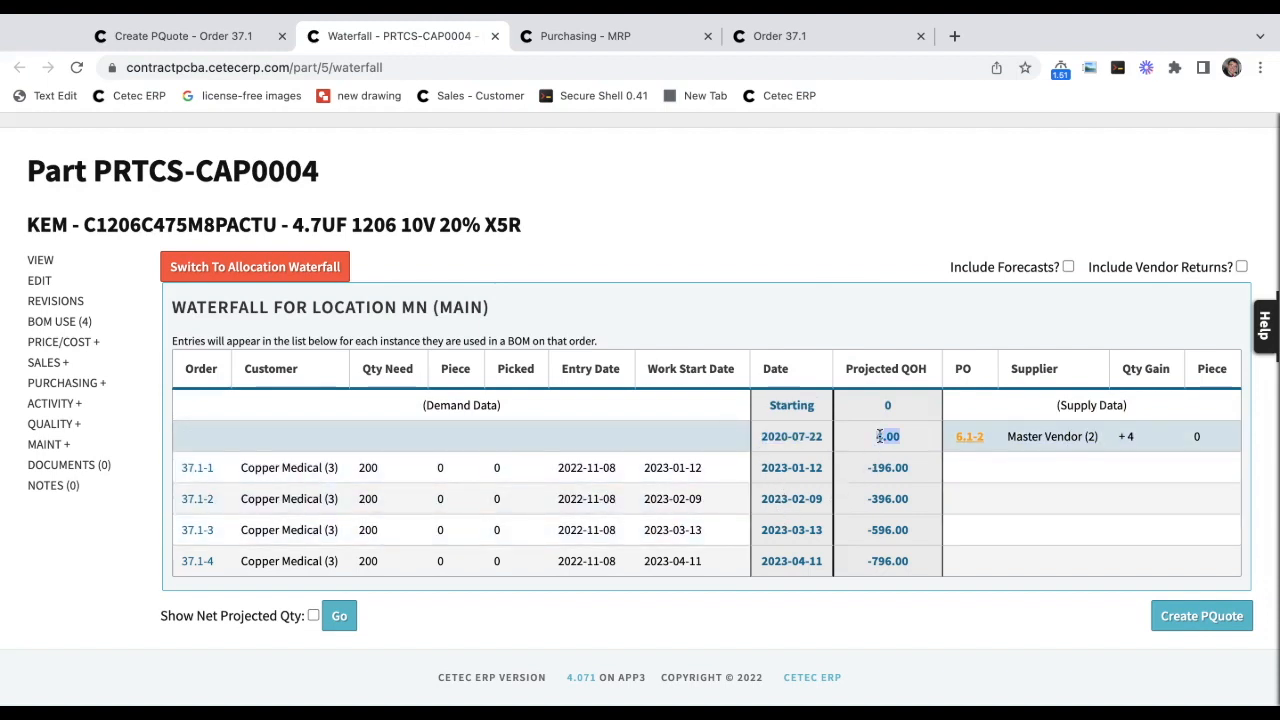
pyautogui.click(880, 436)
pyautogui.tripleClick(890, 467)
pyautogui.doubleClick(889, 497)
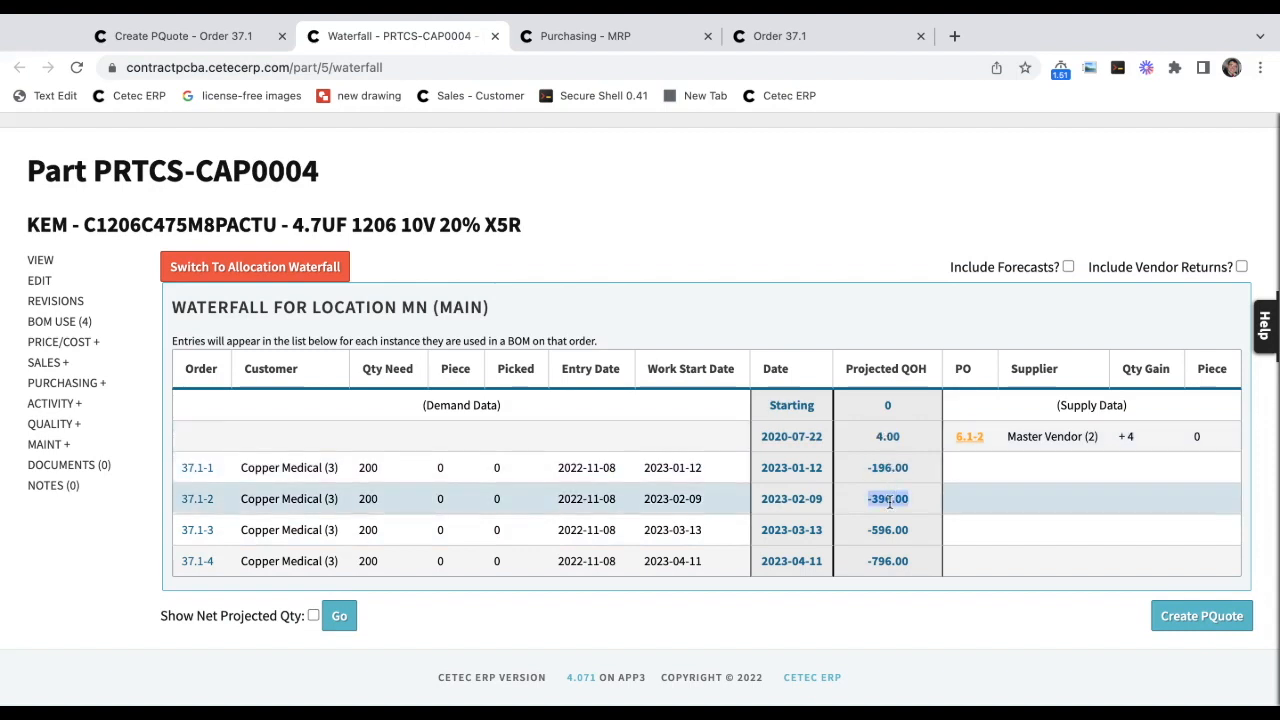
pyautogui.tripleClick(889, 530)
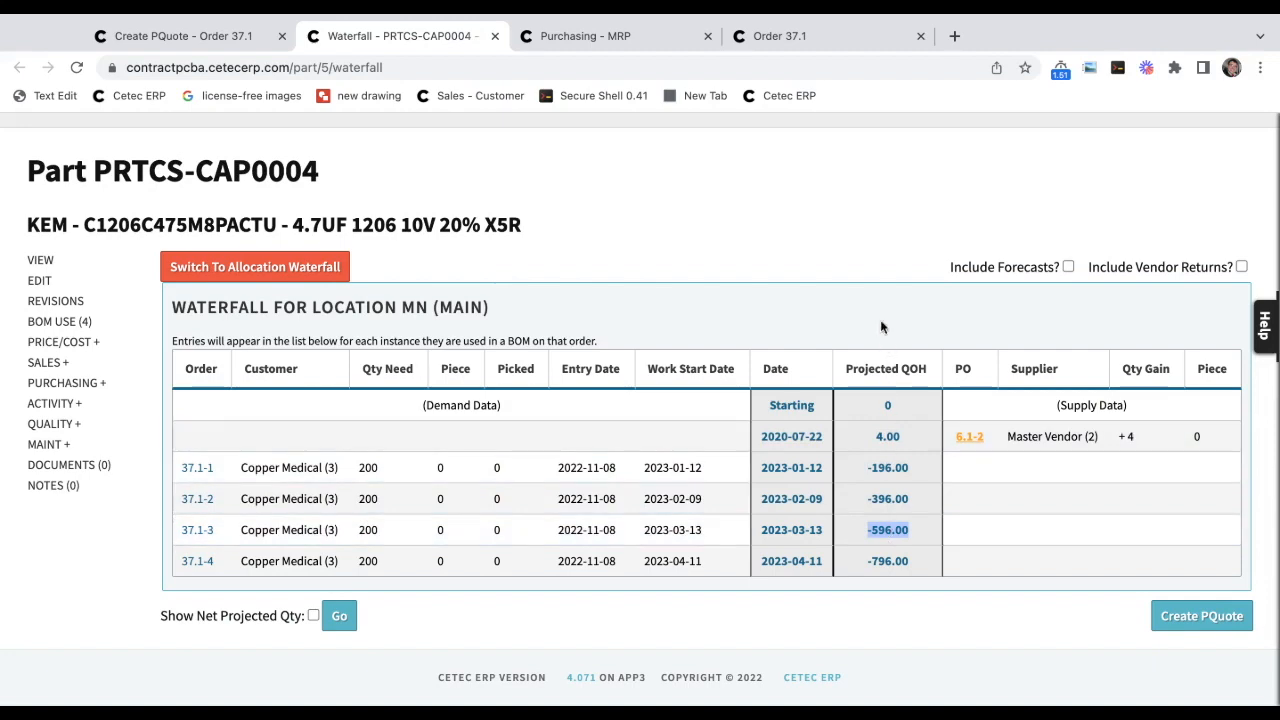
pyautogui.click(874, 234)
# Compare the waterfall's shortage with the summed required quantity for CS-CAP0004 in the MRP requirements list.
pyautogui.hotkey('ctrl', 'Tab')
pyautogui.scroll(-5, 598, 336)
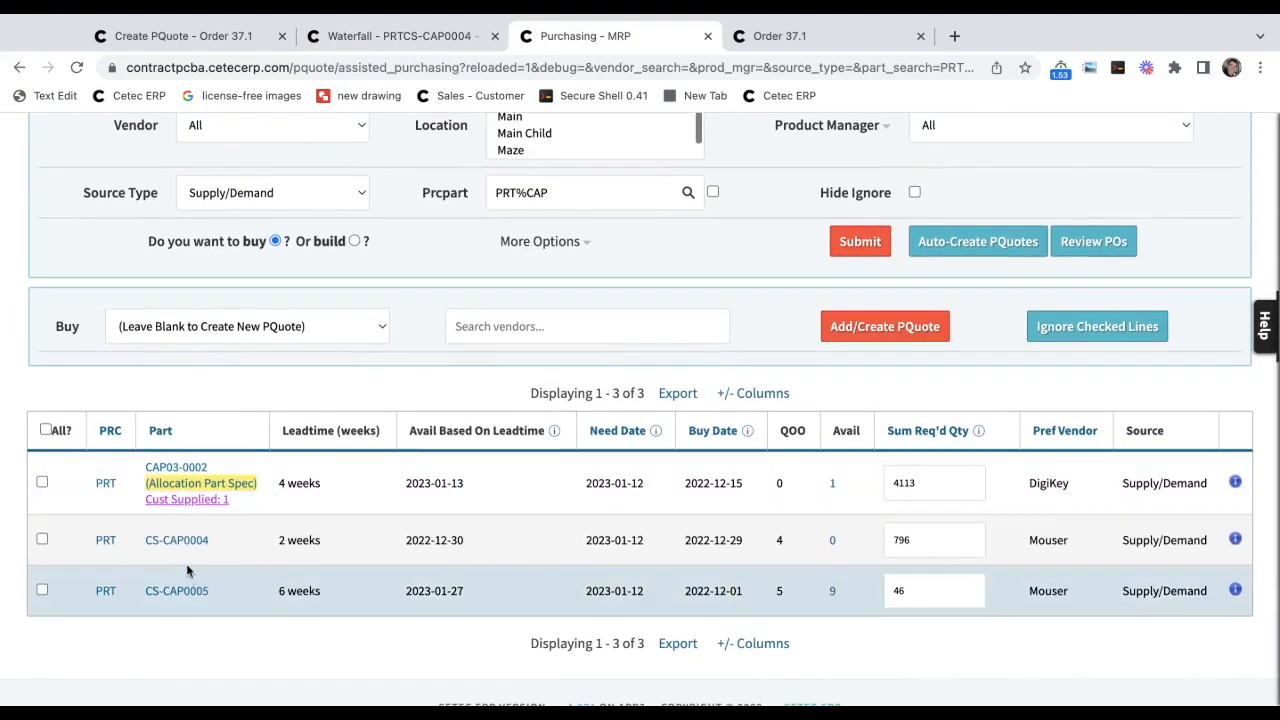
pyautogui.tripleClick(237, 541)
pyautogui.hotkey('shift', 'Left')
pyautogui.hotkey('shift', 'Left')
pyautogui.hotkey('shift', 'Left')
pyautogui.hotkey('shift', 'Left')
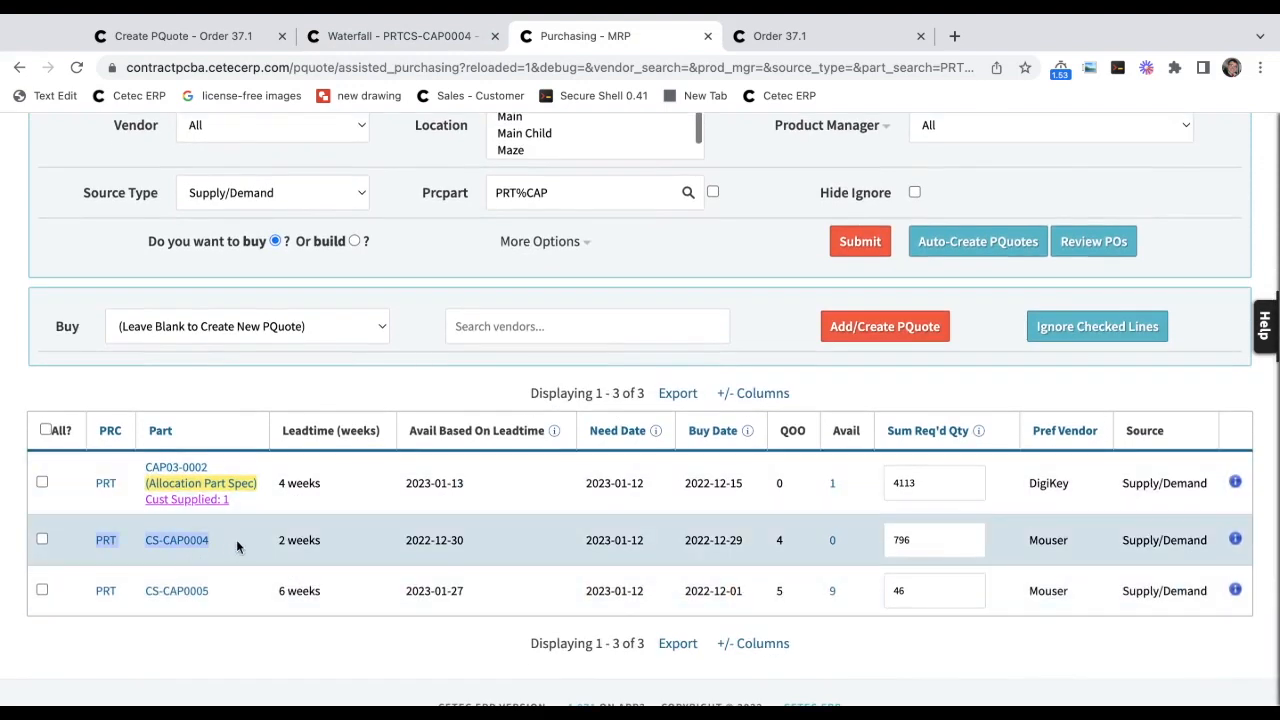
pyautogui.doubleClick(951, 533)
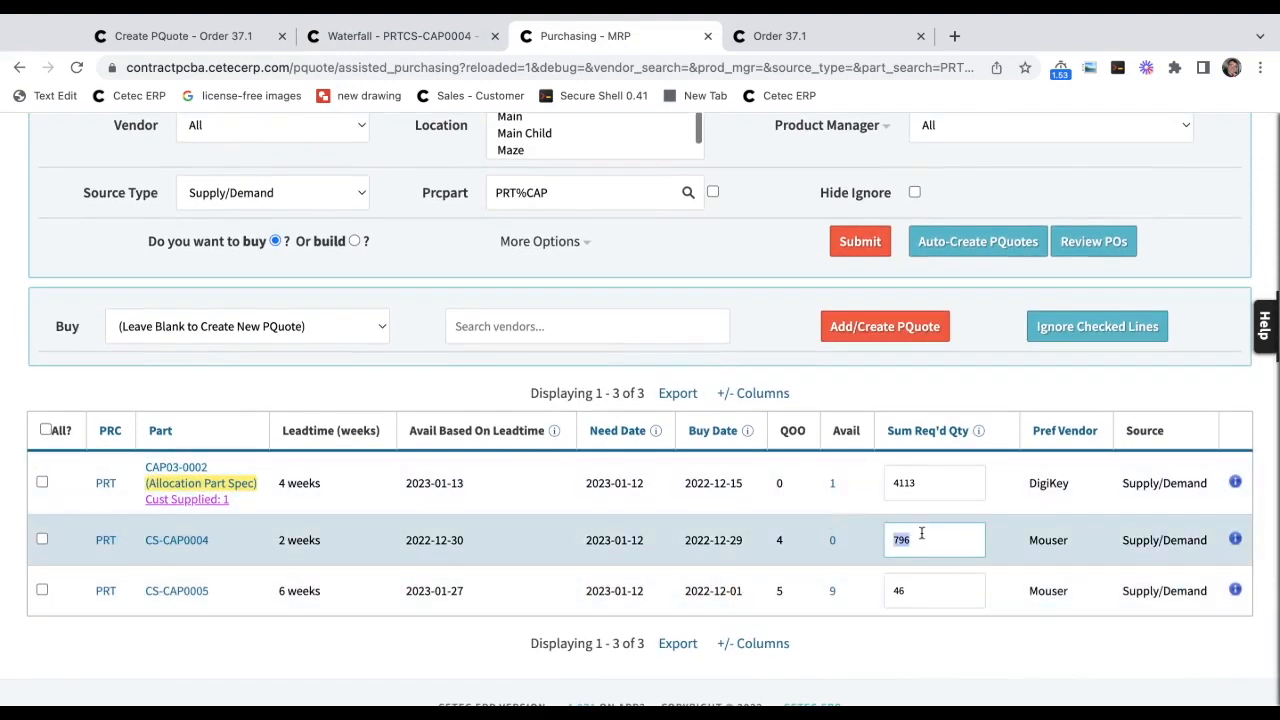
pyautogui.click(785, 343)
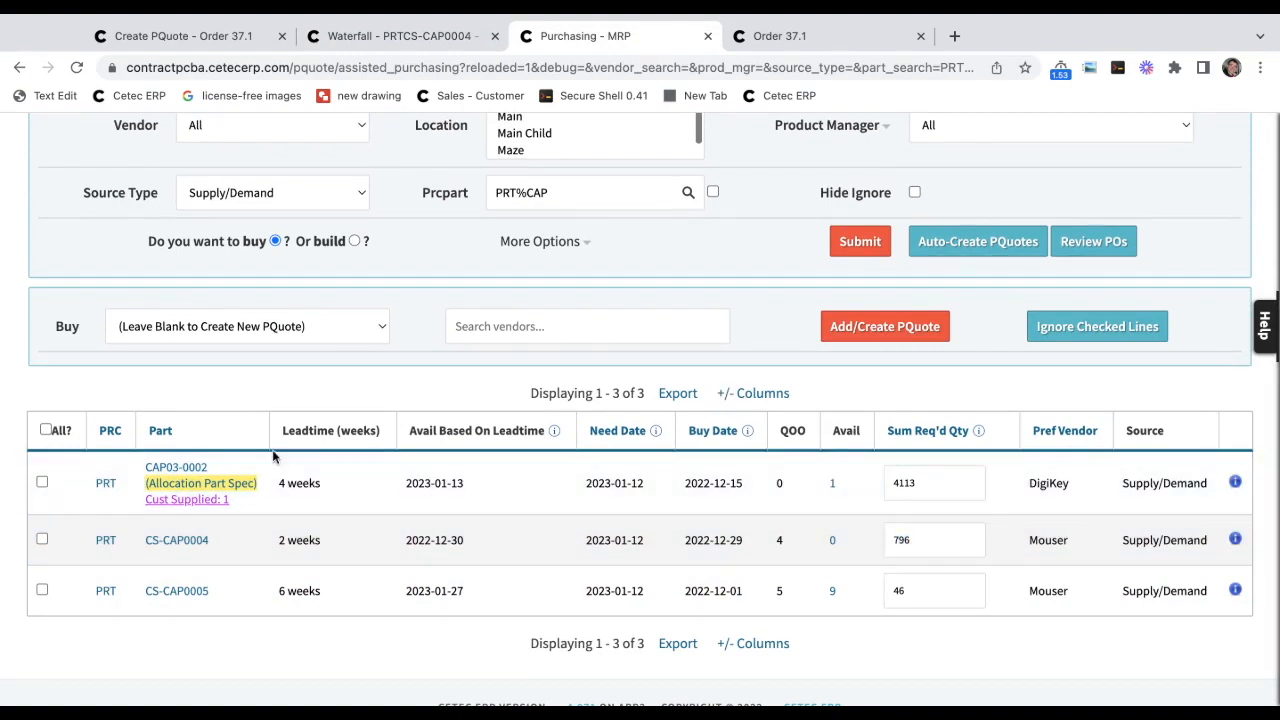
# Expand the CS-CAP0004 line in the MRP list, view its waterfall and collapse the details again.
pyautogui.scroll(-1, 272, 449)
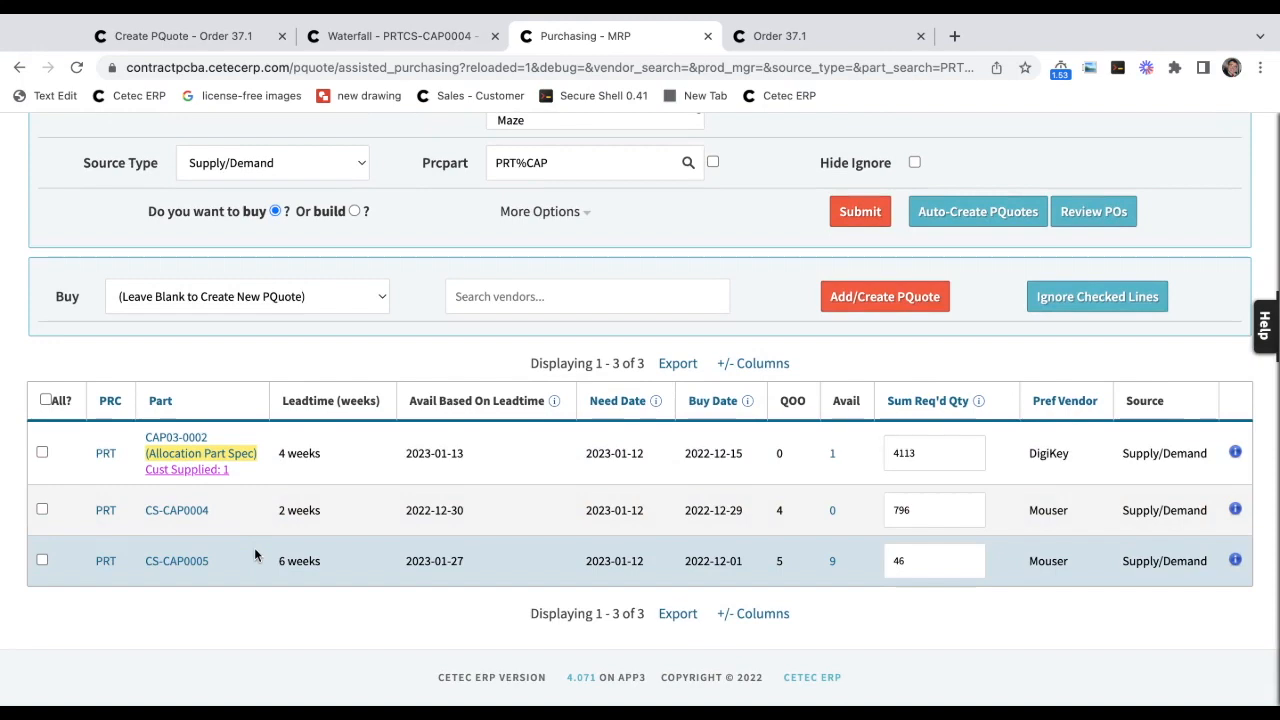
pyautogui.click(503, 530)
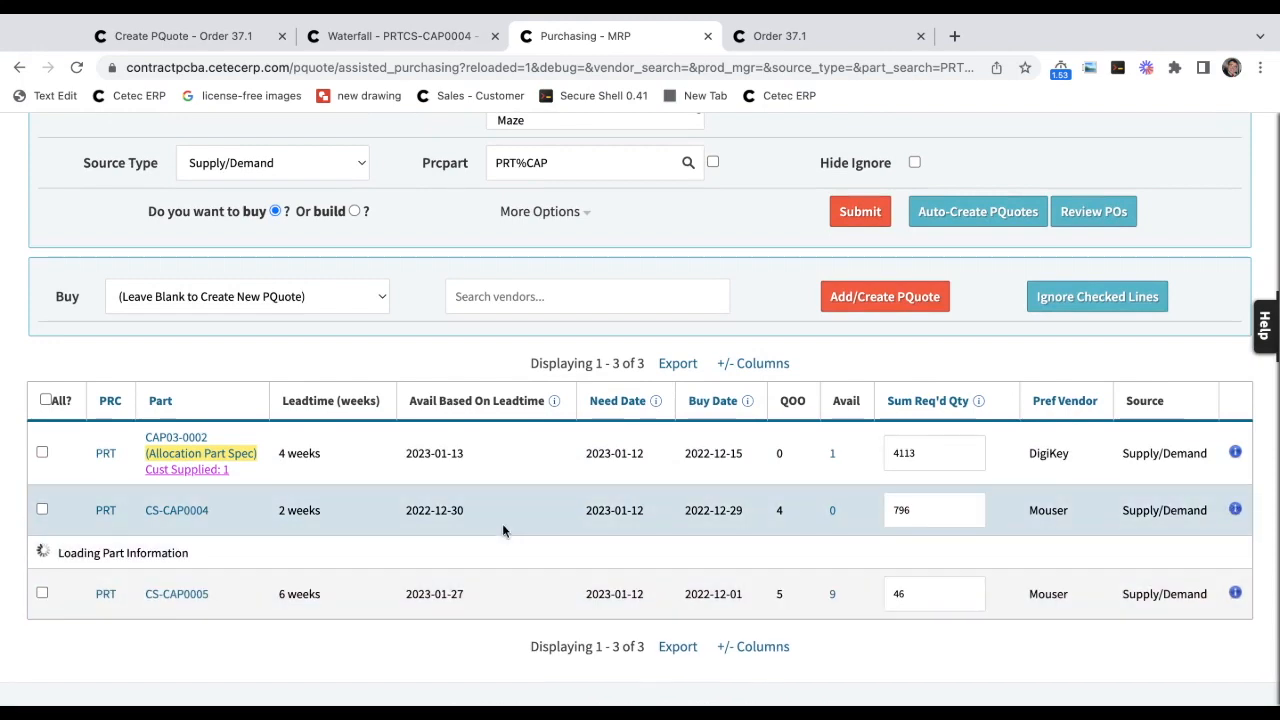
pyautogui.scroll(-2, 402, 499)
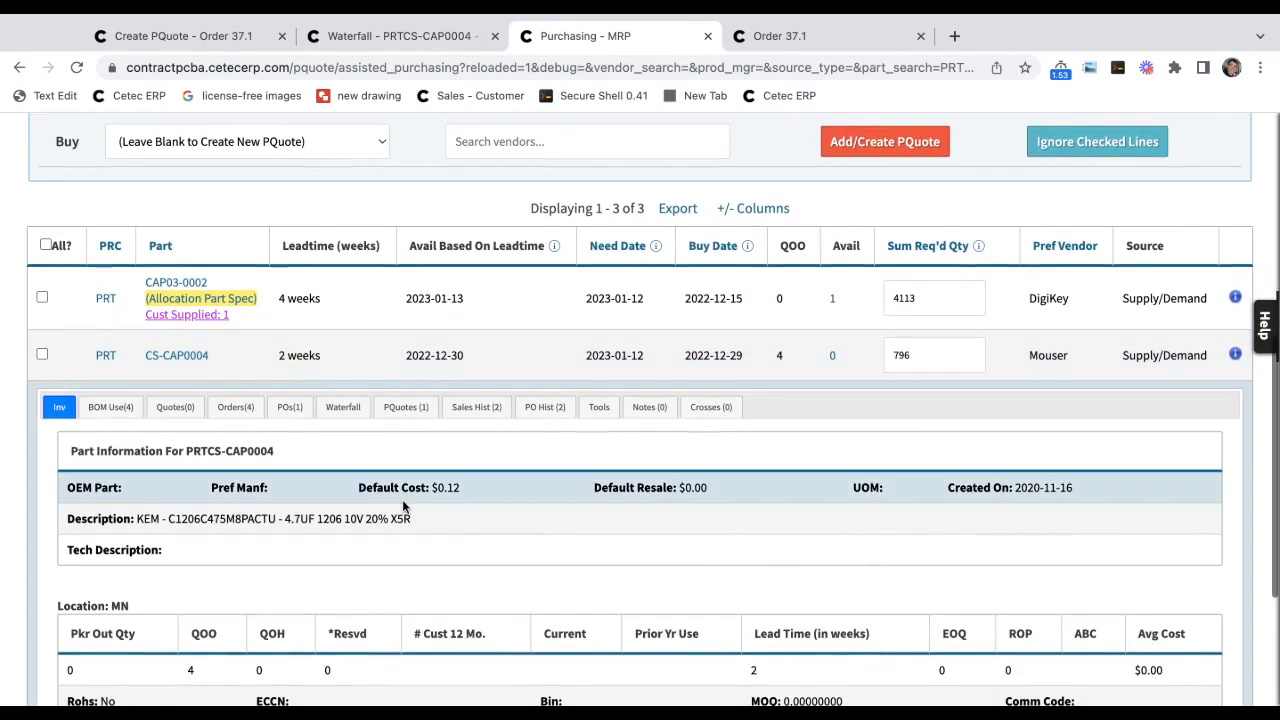
pyautogui.click(342, 407)
pyautogui.scroll(-1, 448, 449)
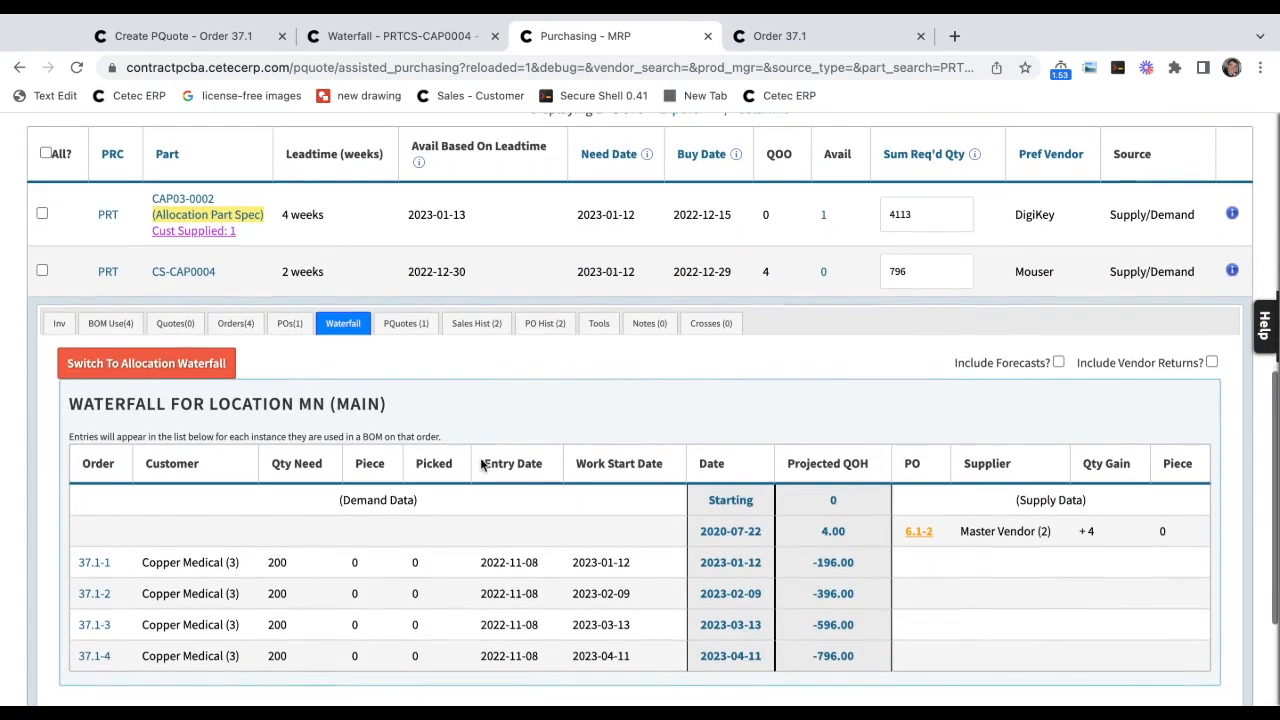
pyautogui.click(1233, 271)
# Create a new PQuote with Mouser as vendor from the MRP lines CS-CAP0004 and CS-CAP0005.
pyautogui.click(42, 510)
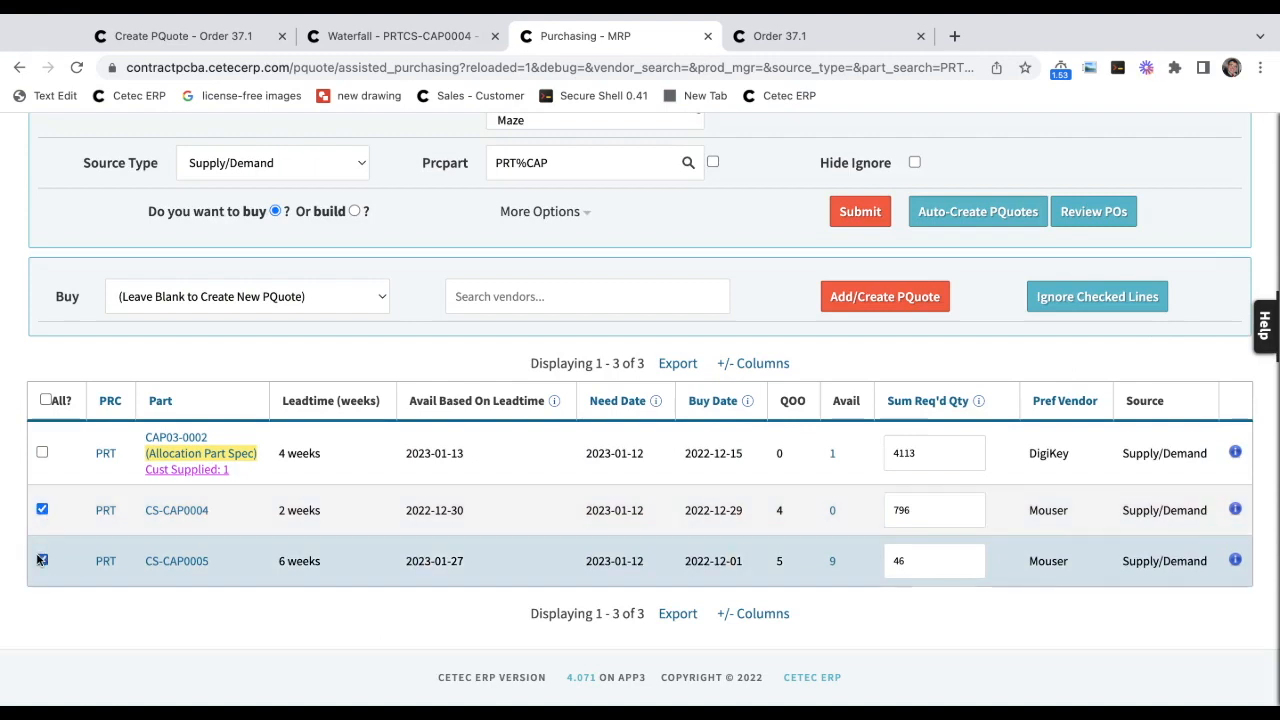
pyautogui.click(42, 560)
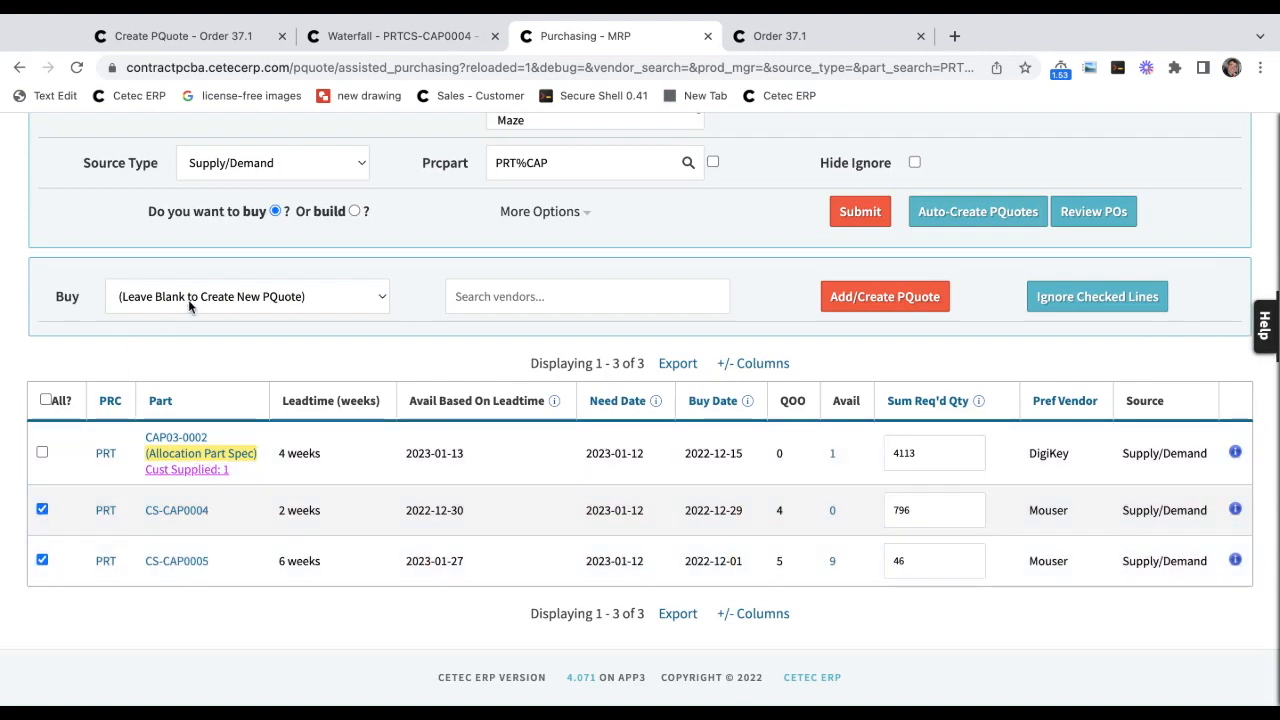
pyautogui.click(505, 297)
pyautogui.write('mouse')
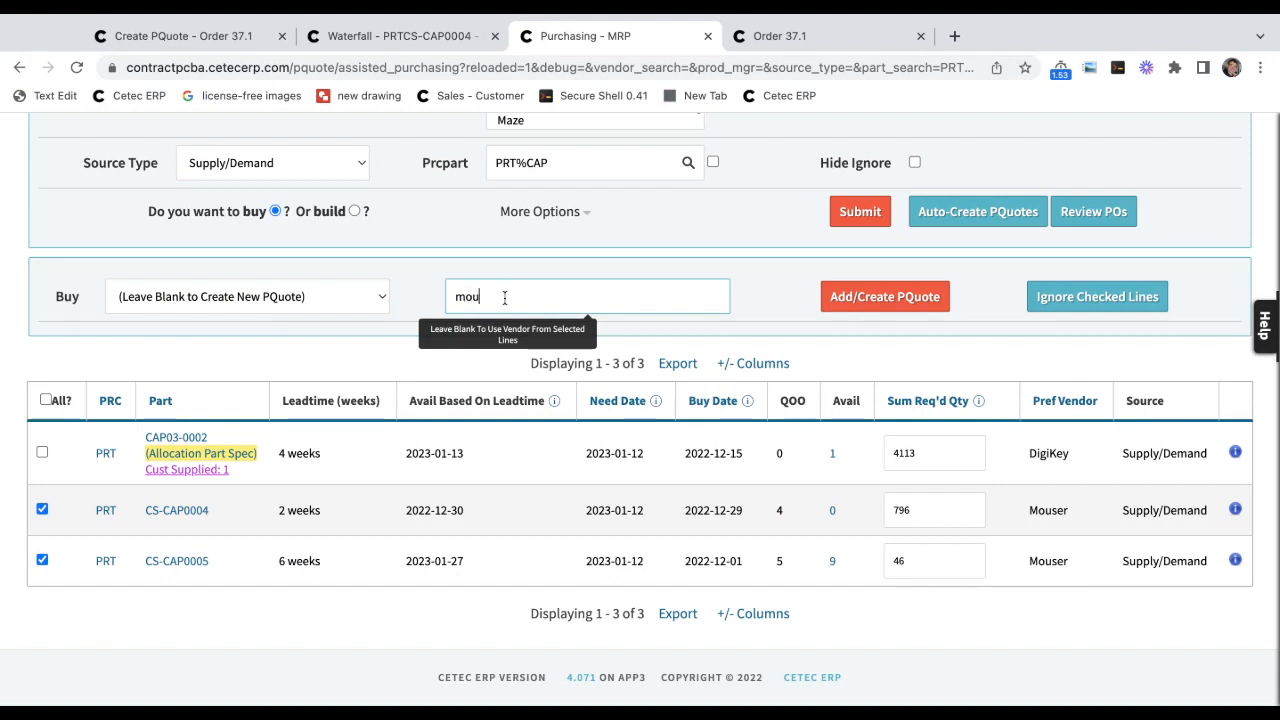
pyautogui.click(540, 324)
pyautogui.click(869, 303)
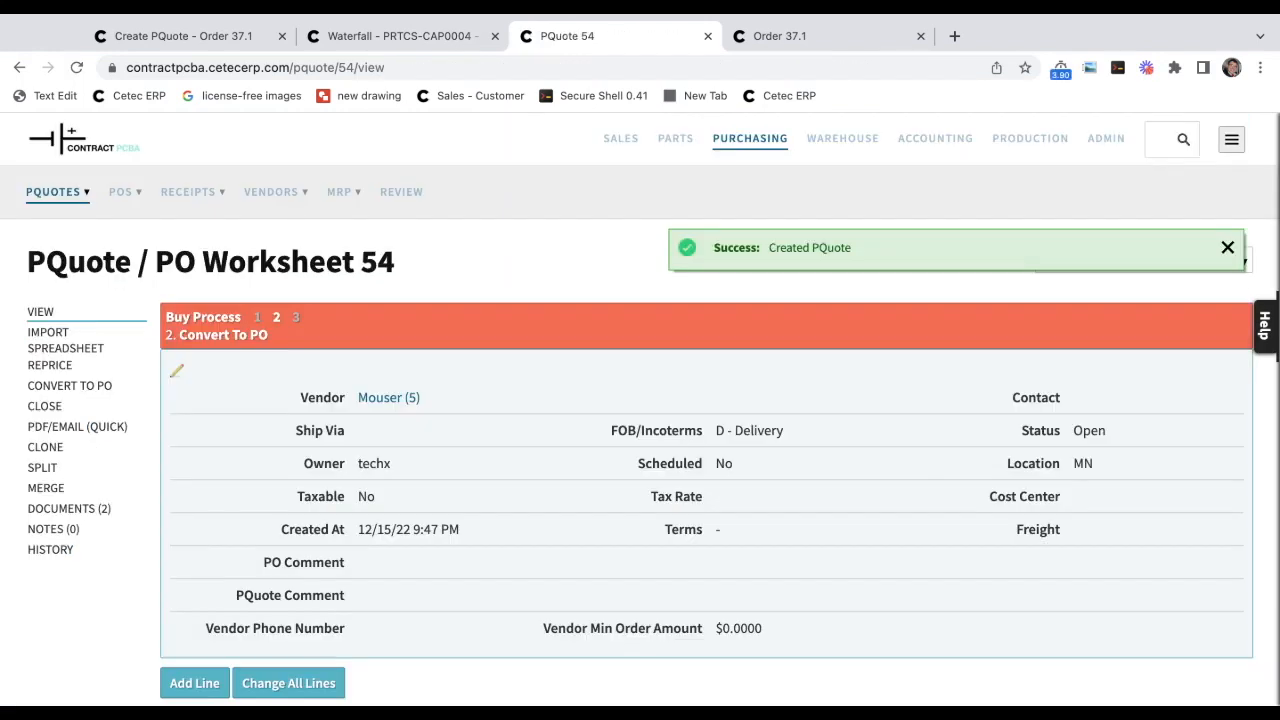
# Review the part lines of PQuote 54 and approve it to generate its purchase order.
pyautogui.scroll(-1, 640, 410)
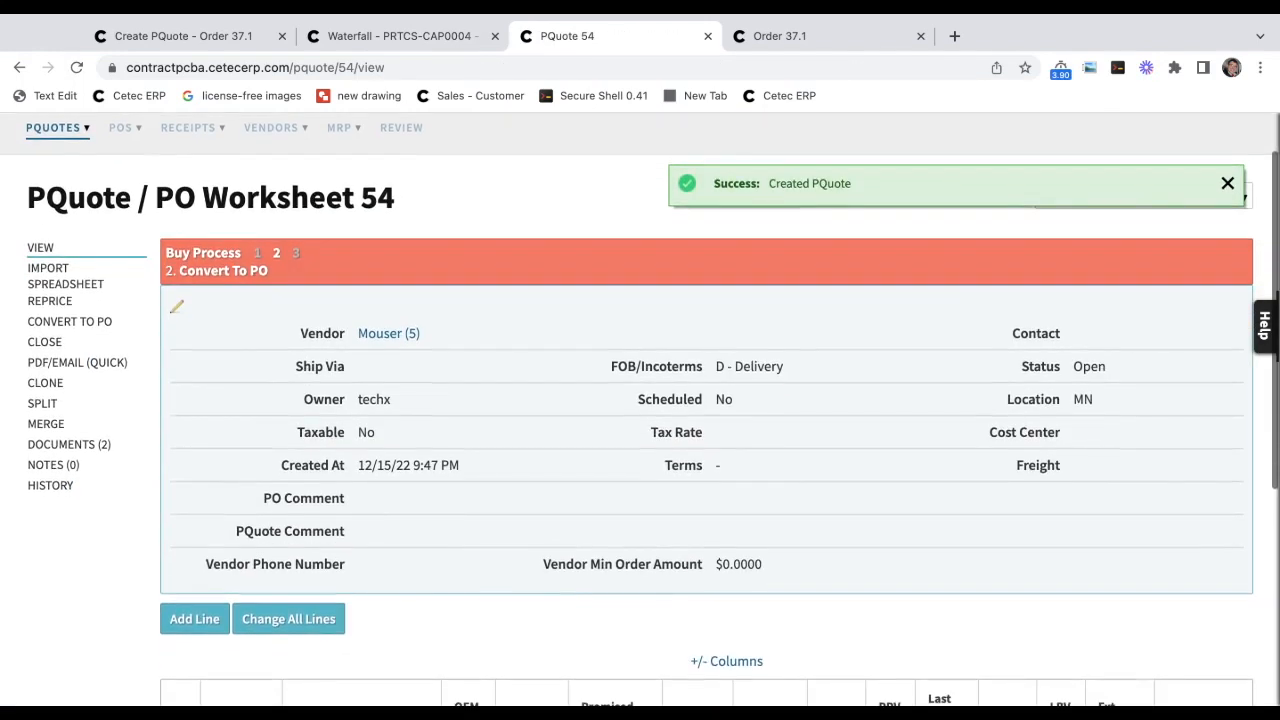
pyautogui.click(1228, 183)
pyautogui.scroll(-1, 987, 411)
pyautogui.scroll(-2, 987, 411)
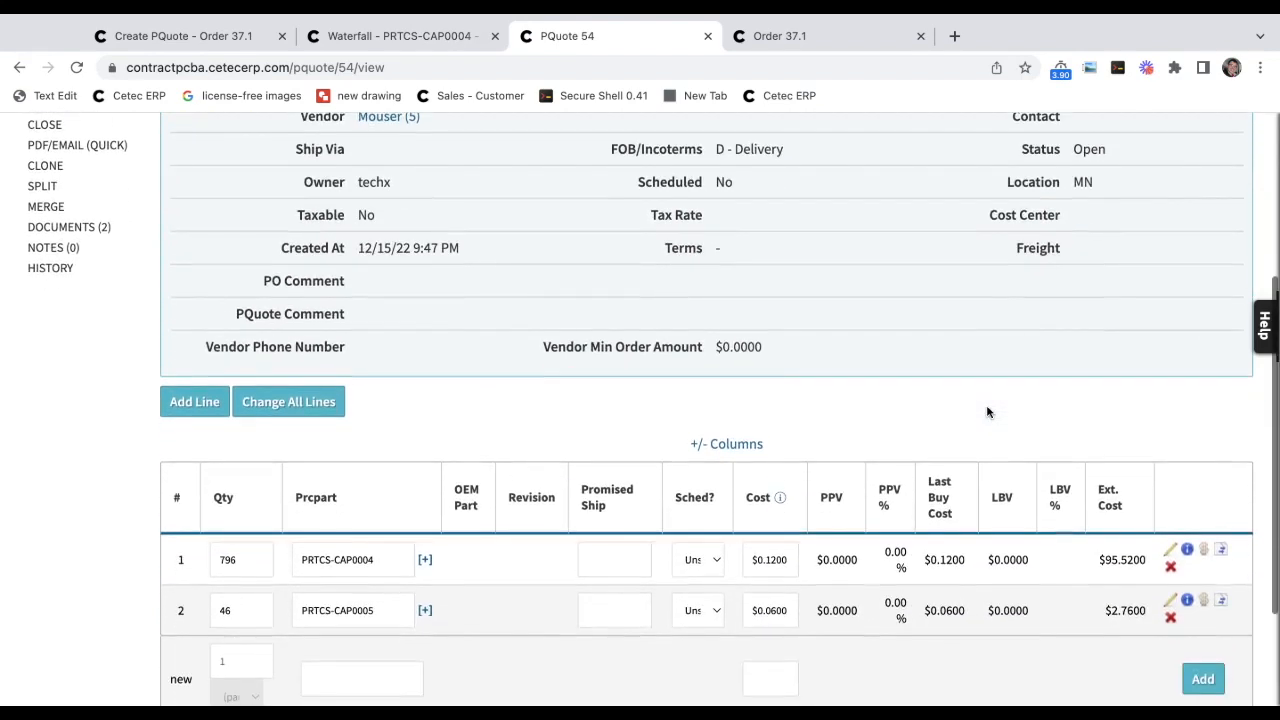
pyautogui.scroll(3, 987, 411)
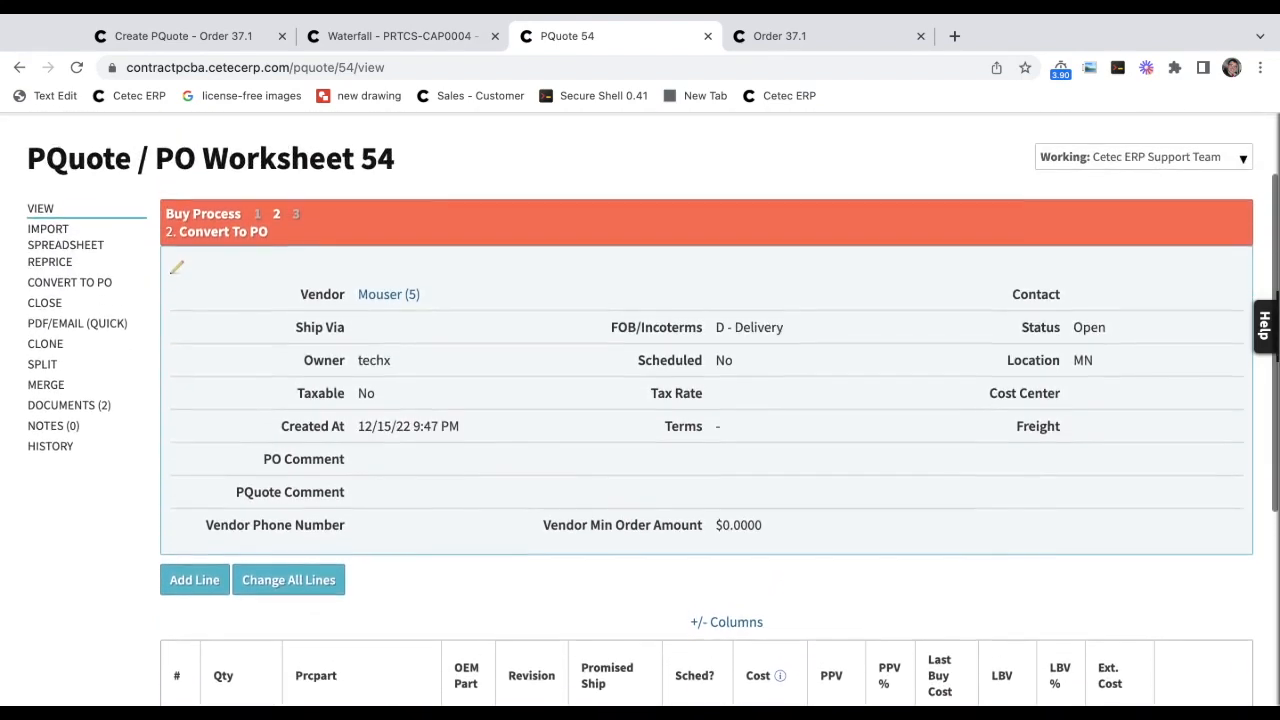
pyautogui.click(1201, 163)
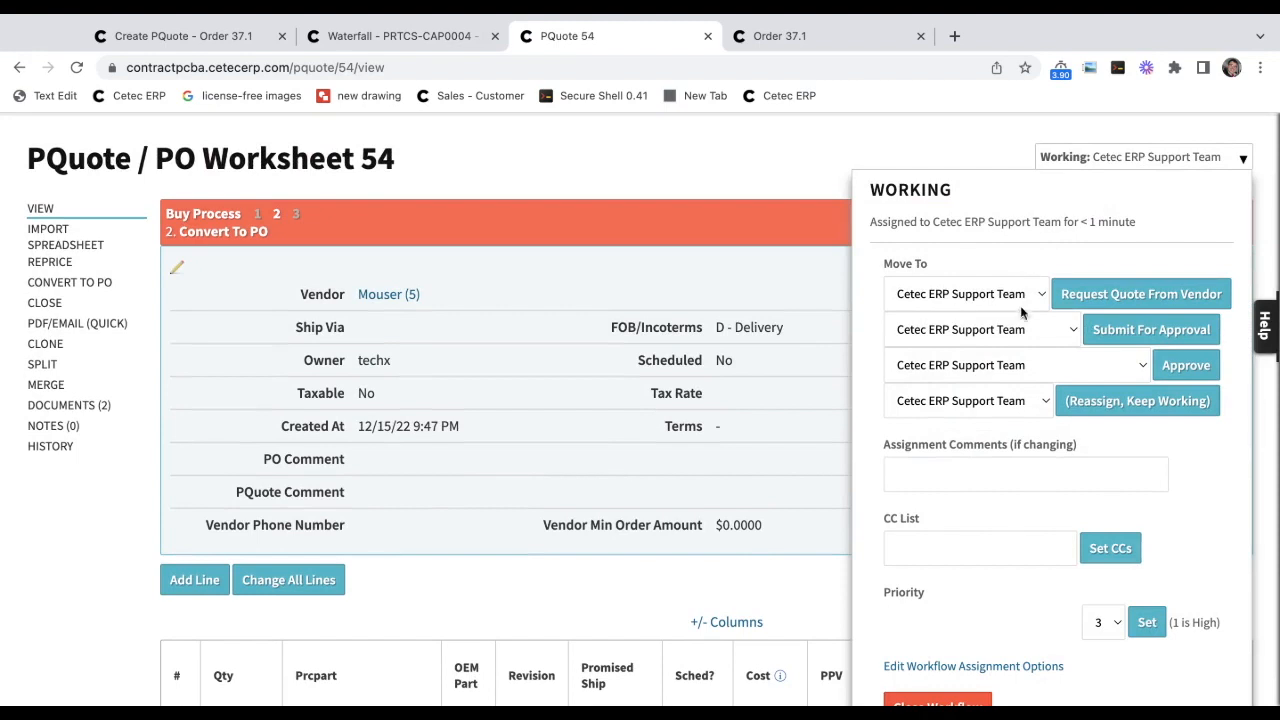
pyautogui.click(1181, 366)
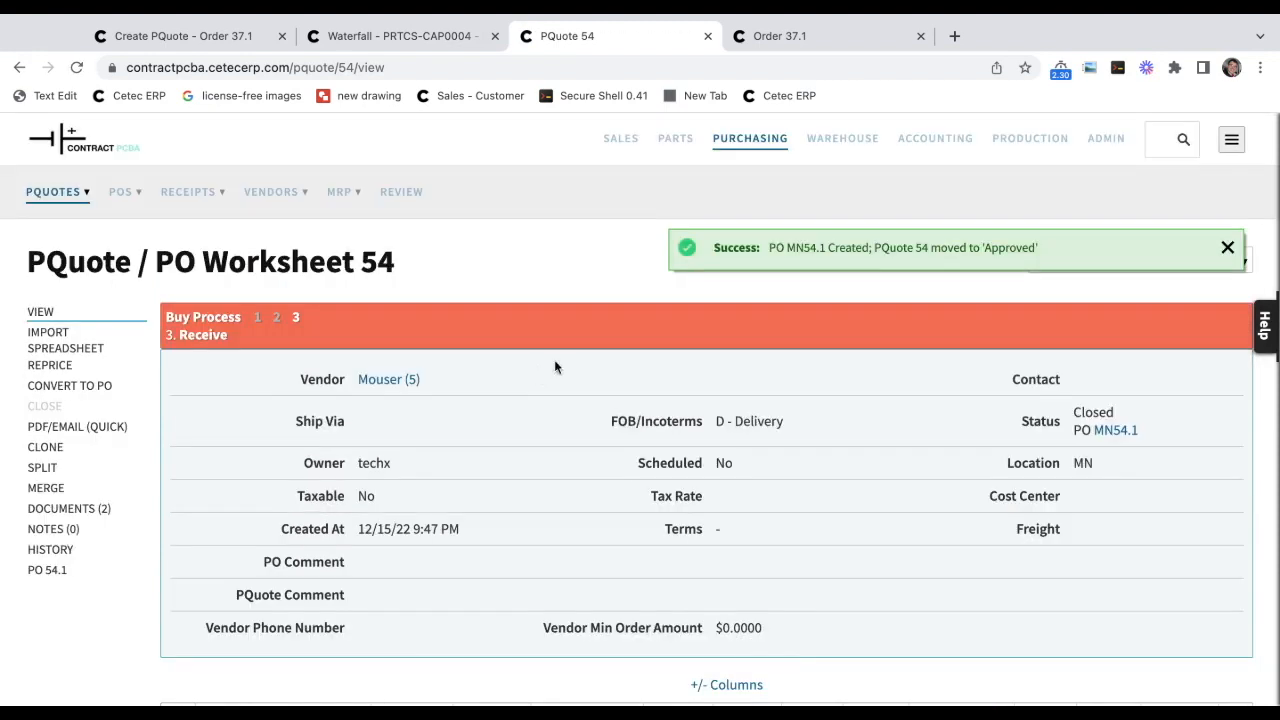
# Dismiss the approval notice, refresh the PRTCS-CAP0004 waterfall and check the Mouser supply entry for PO 54.1-1.
pyautogui.click(1228, 247)
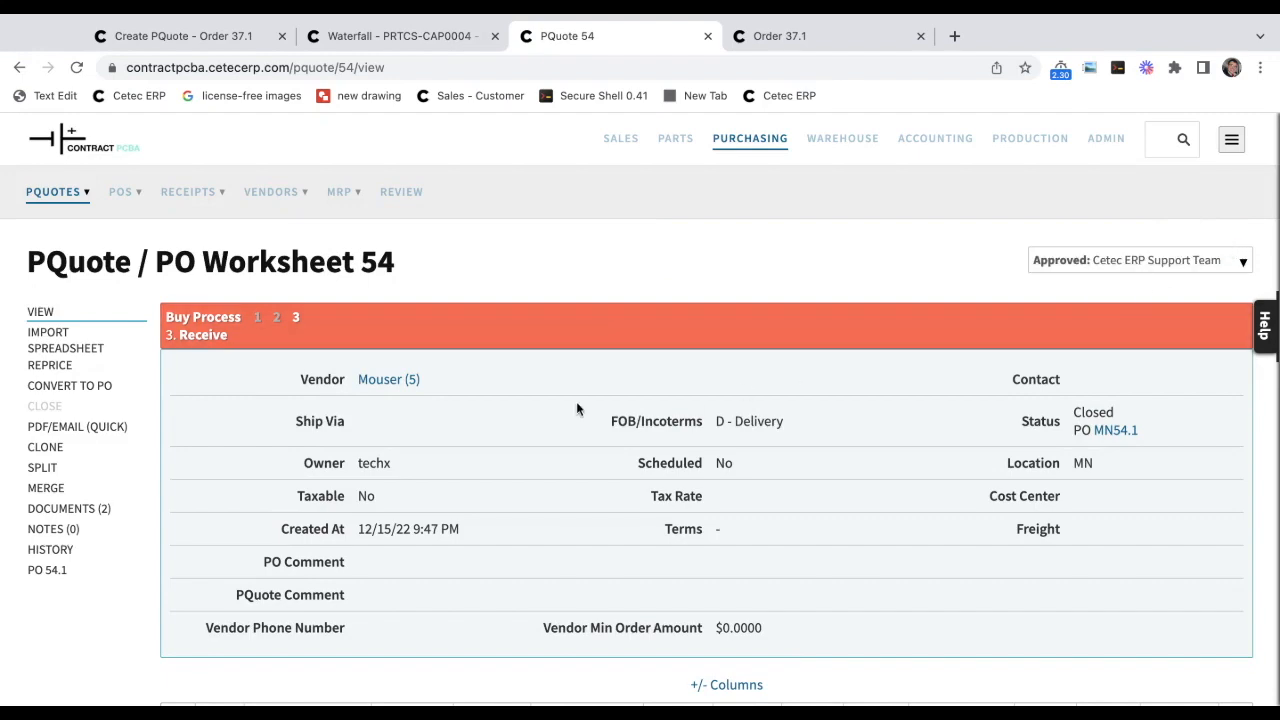
pyautogui.scroll(-2, 576, 401)
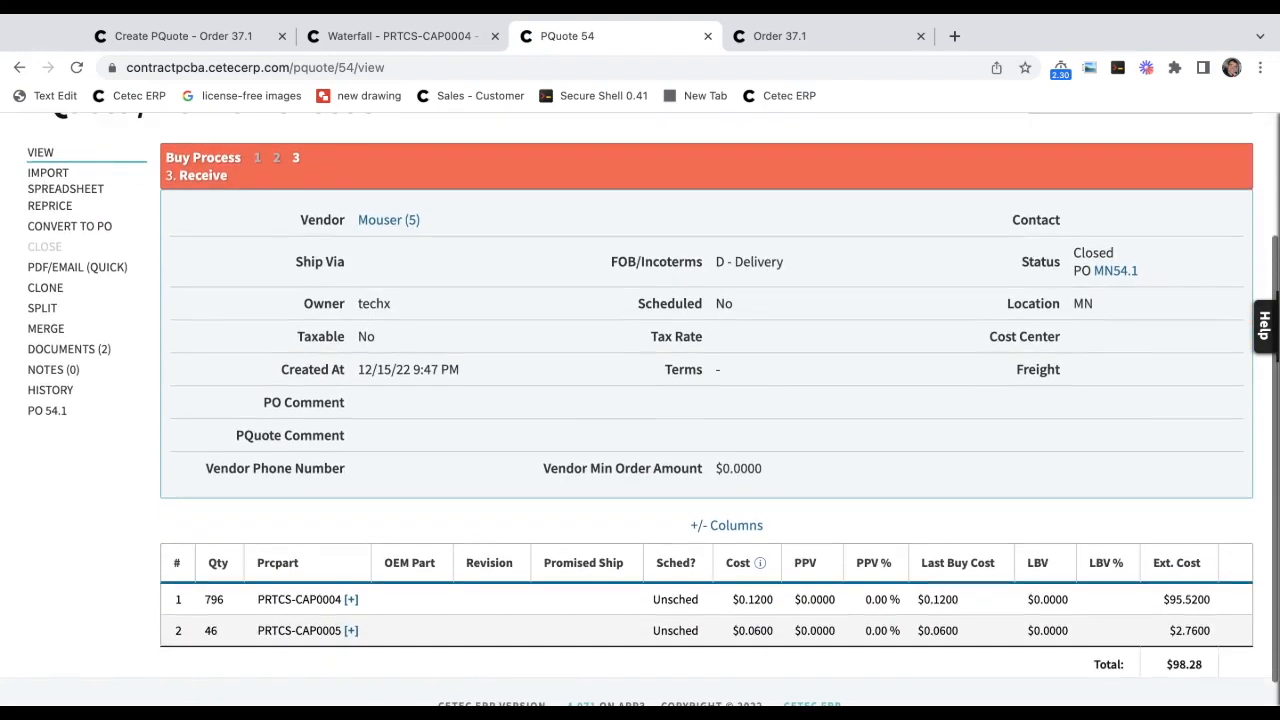
pyautogui.hotkey('ctrl', 'shift', 'Tab')
pyautogui.hotkey('ctrl', 'r')
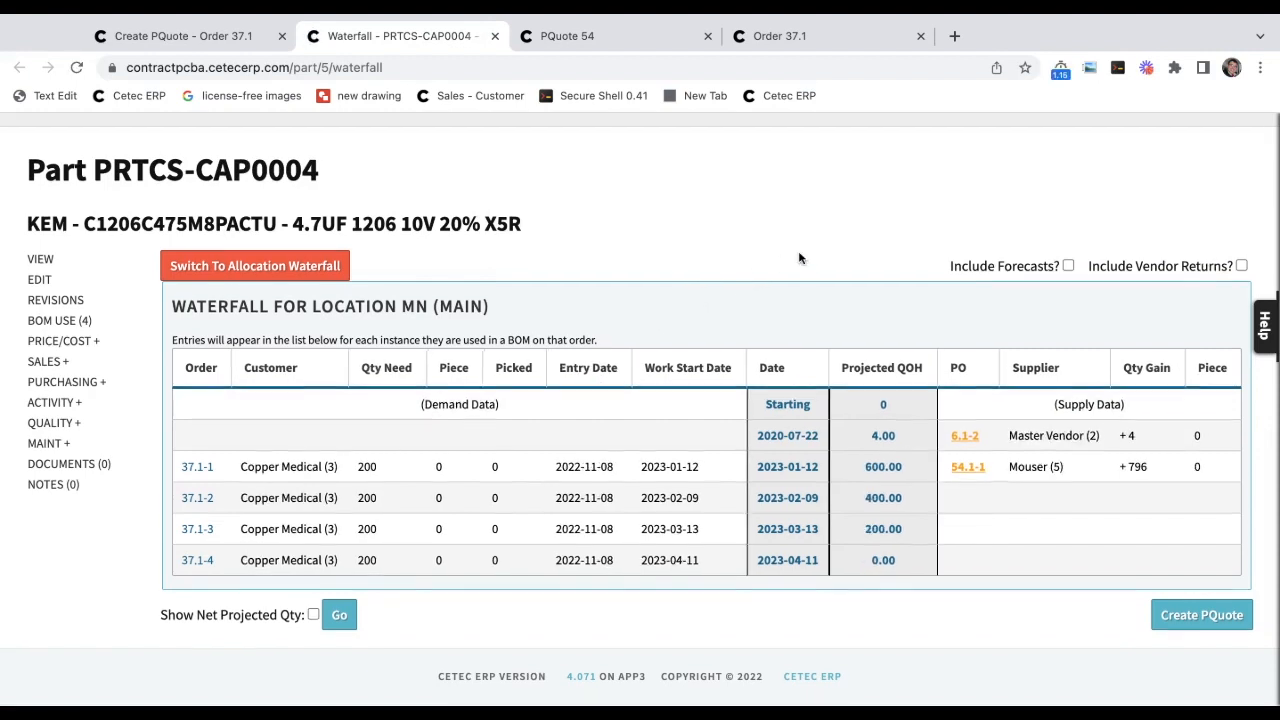
pyautogui.moveTo(1225, 470); pyautogui.dragTo(1005, 468)
pyautogui.moveTo(1225, 470); pyautogui.dragTo(951, 468)
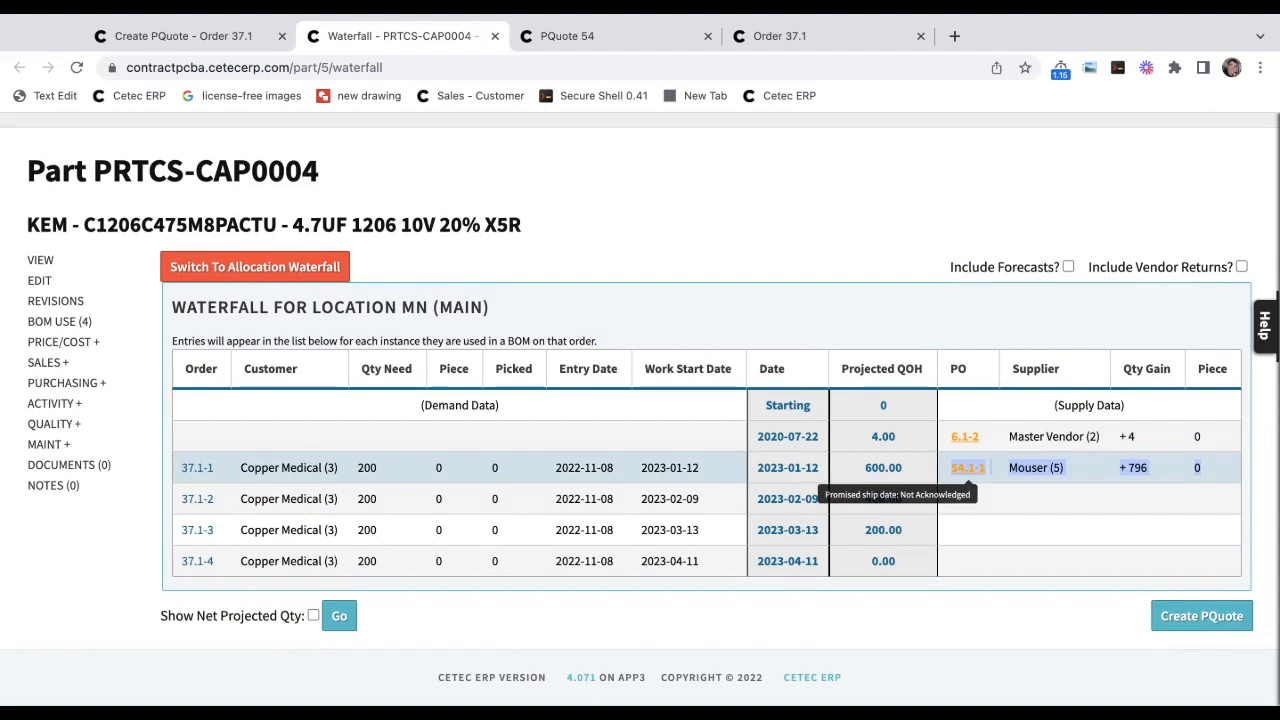
# Check the projected QOH for each order 37.1 demand line in the PRTCS-CAP0004 waterfall.
pyautogui.doubleClick(883, 468)
pyautogui.doubleClick(878, 499)
pyautogui.doubleClick(881, 530)
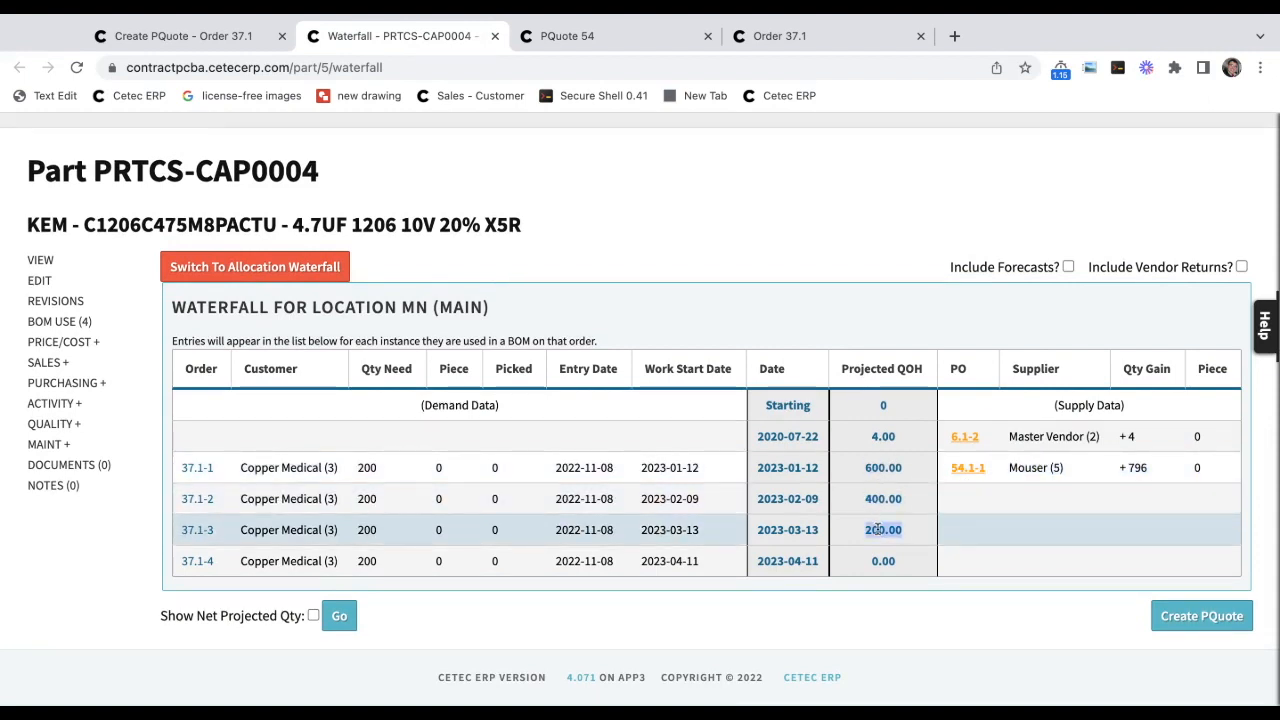
pyautogui.doubleClick(880, 561)
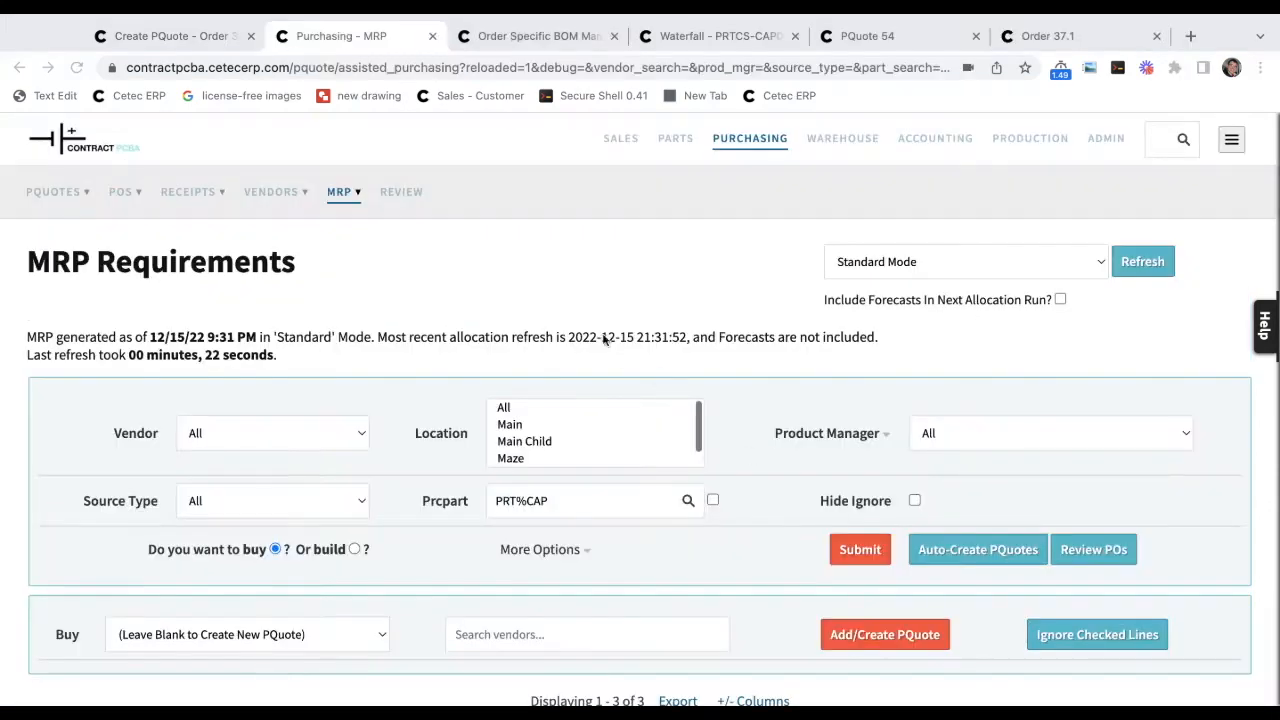
# Find the CAP03-0002 line in the MRP requirements and examine its Allocation Part Spec flag.
pyautogui.scroll(-3, 580, 310)
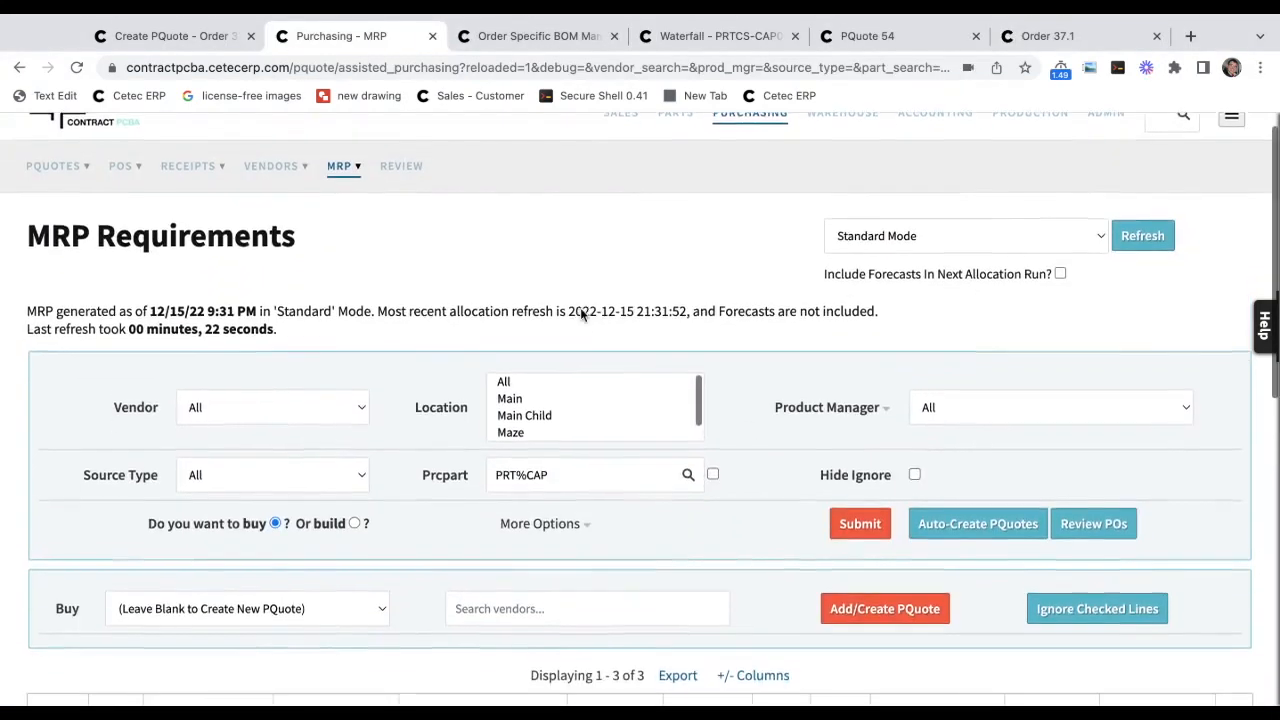
pyautogui.scroll(-2, 580, 307)
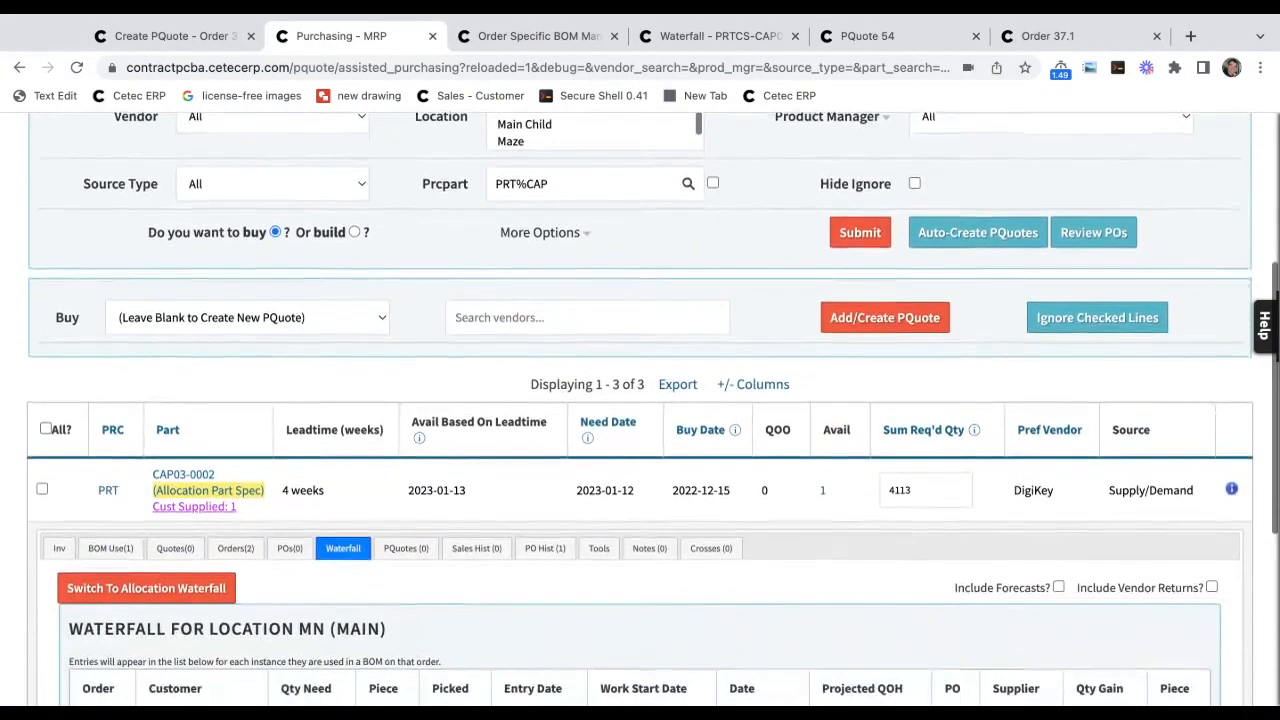
pyautogui.moveTo(268, 491); pyautogui.dragTo(152, 490)
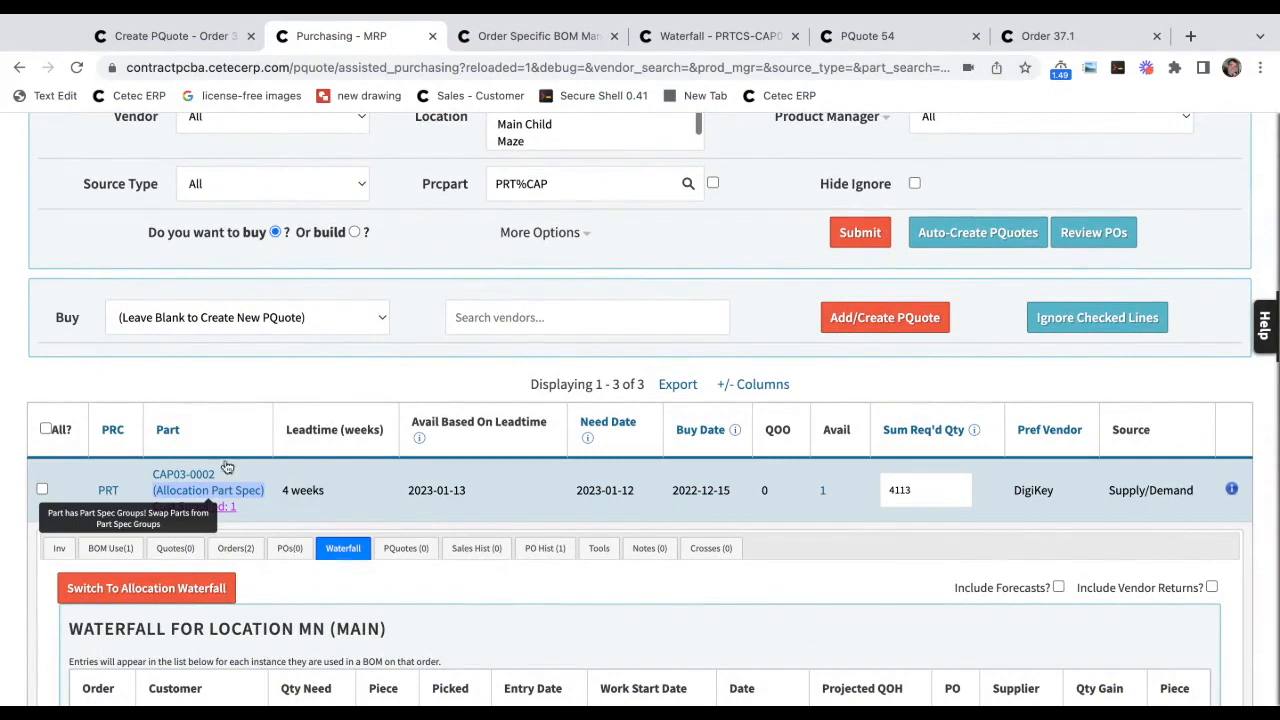
pyautogui.click(335, 373)
# Check the part spec assigned to PRTCAP03-0002 in the order-specific BOM of workorder 37.1.
pyautogui.hotkey('ctrl', 'Tab')
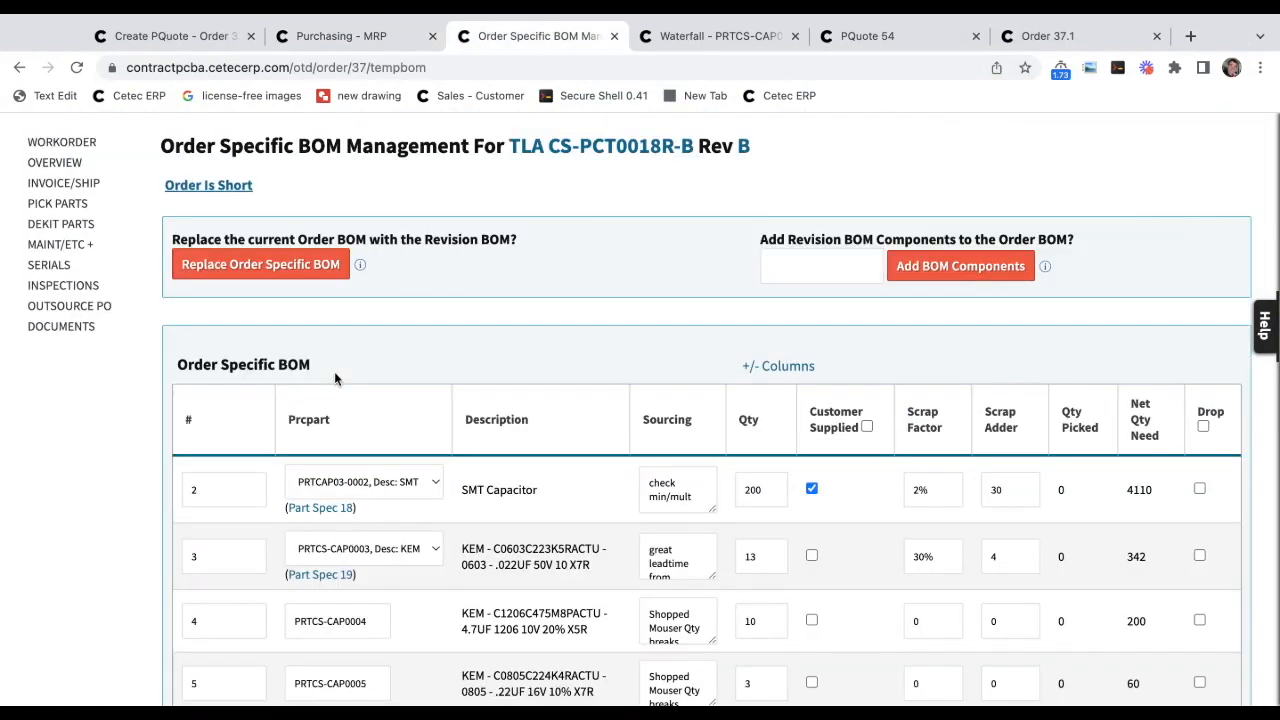
pyautogui.scroll(2, 338, 360)
pyautogui.scroll(-1, 338, 355)
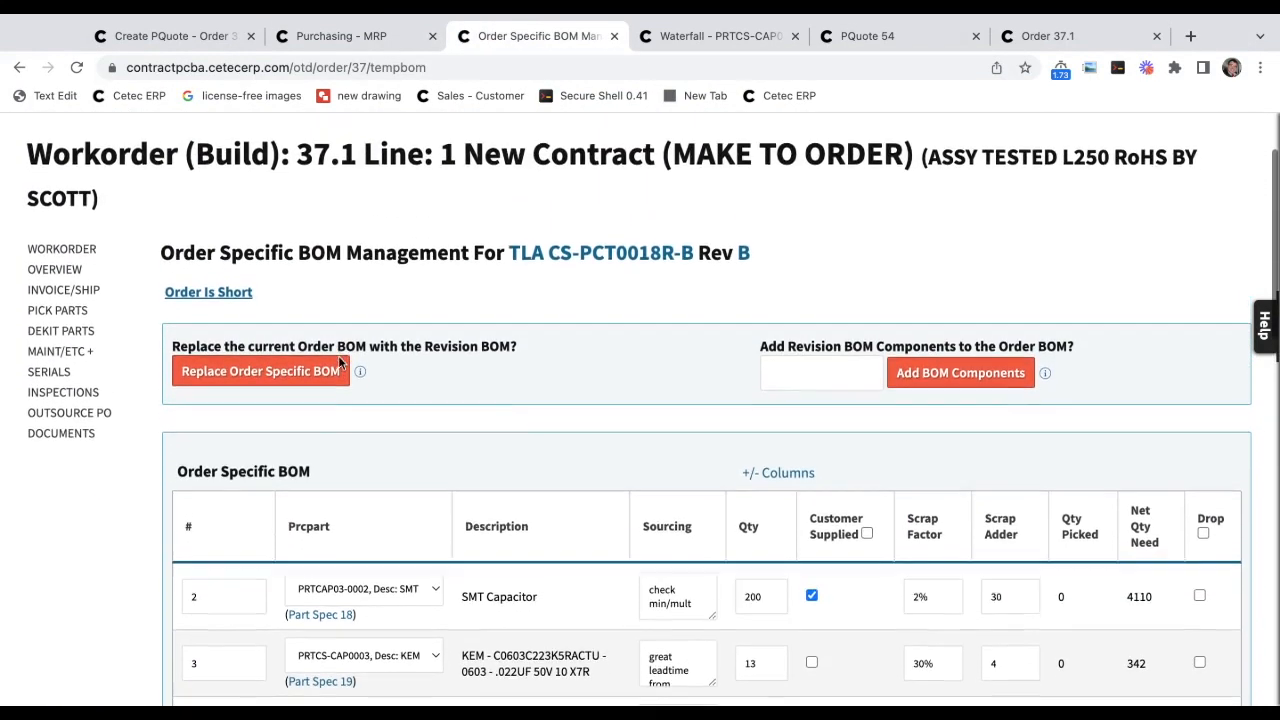
pyautogui.tripleClick(369, 613)
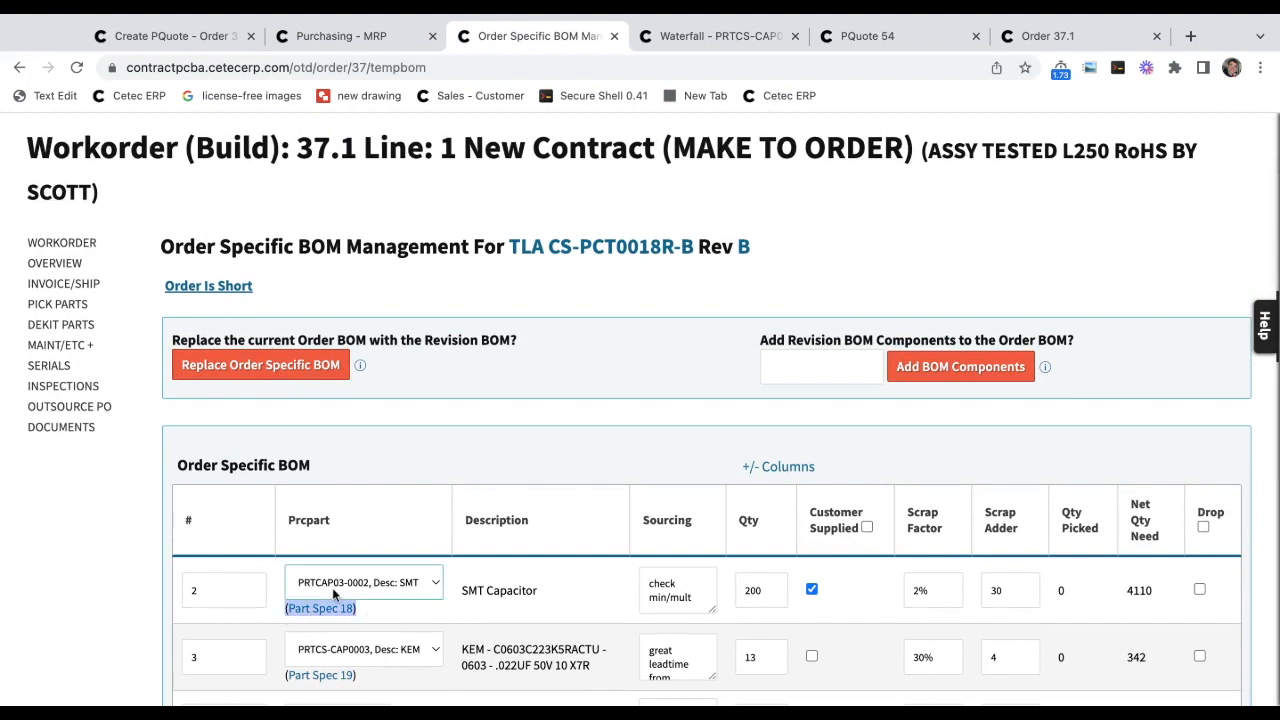
# Open the allocation list for CAP03-0002 from its MRP part spec link and examine the Part Spec Replacements column.
pyautogui.hotkey('ctrl', 'shift', 'Tab')
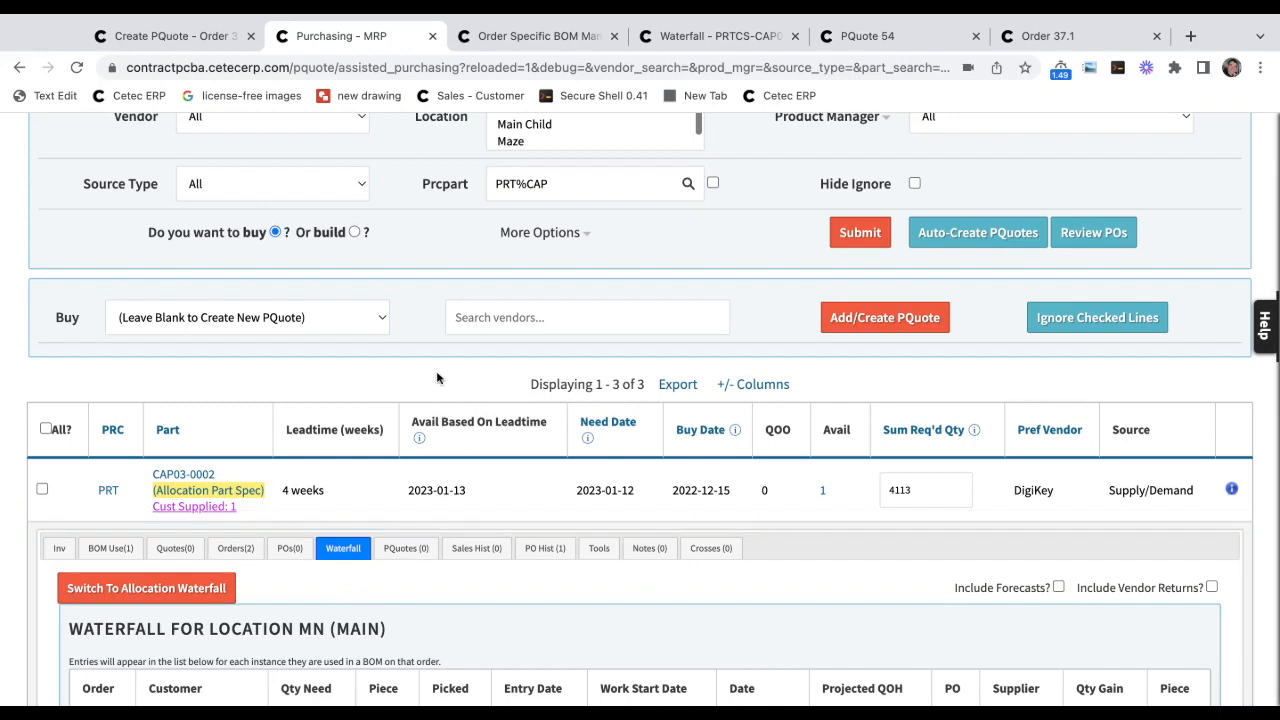
pyautogui.keyDown('super'); pyautogui.click(253, 496); pyautogui.keyUp('super')
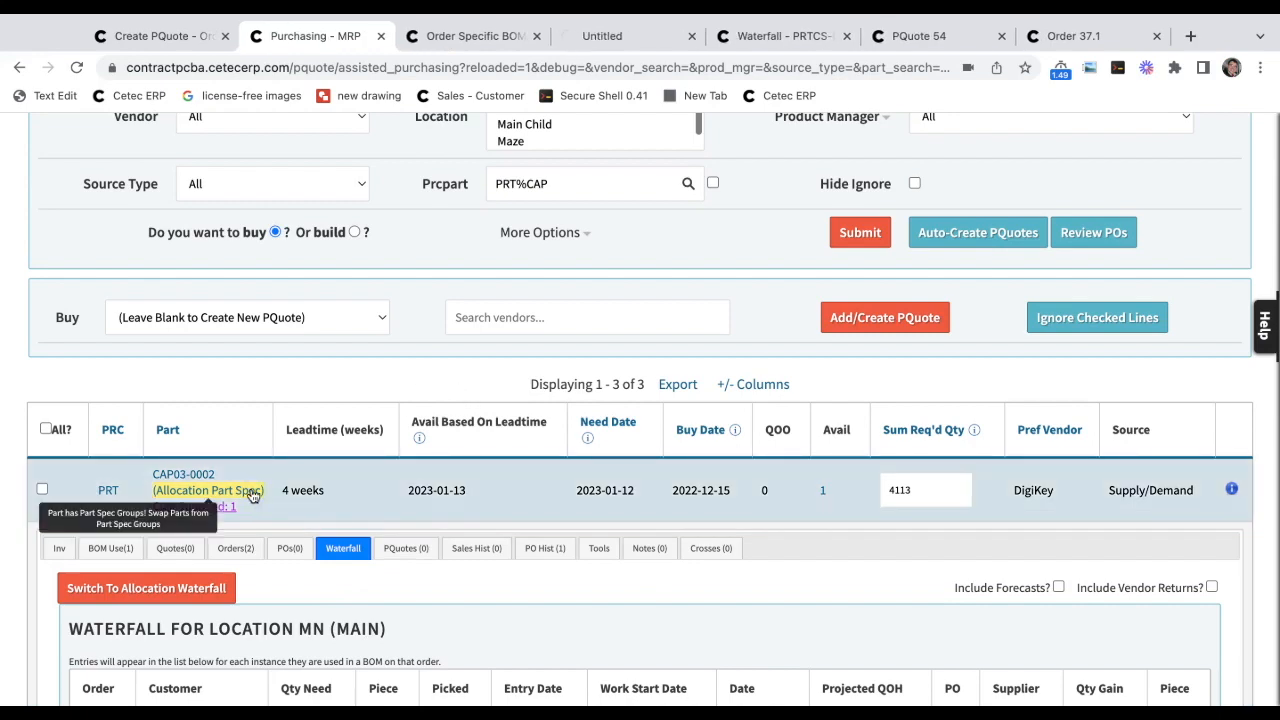
pyautogui.hotkey('ctrl', 'Tab')
pyautogui.hotkey('ctrl', 'Tab')
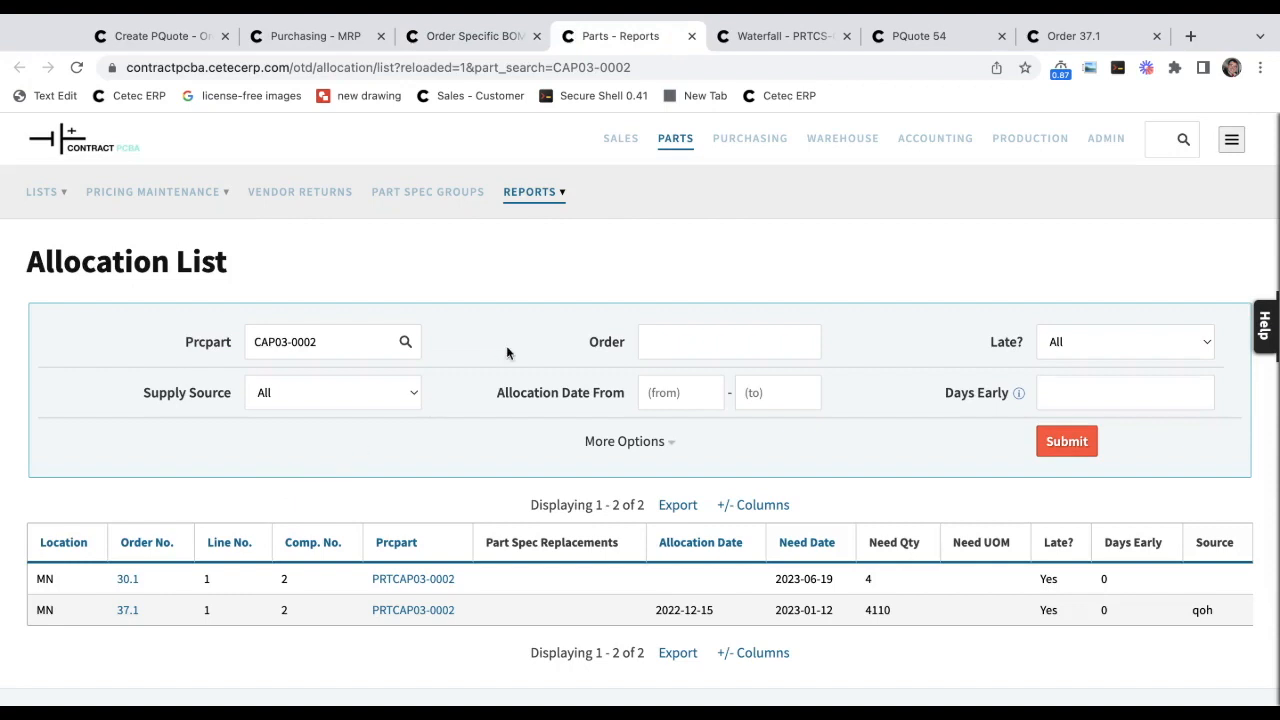
pyautogui.scroll(-2, 506, 345)
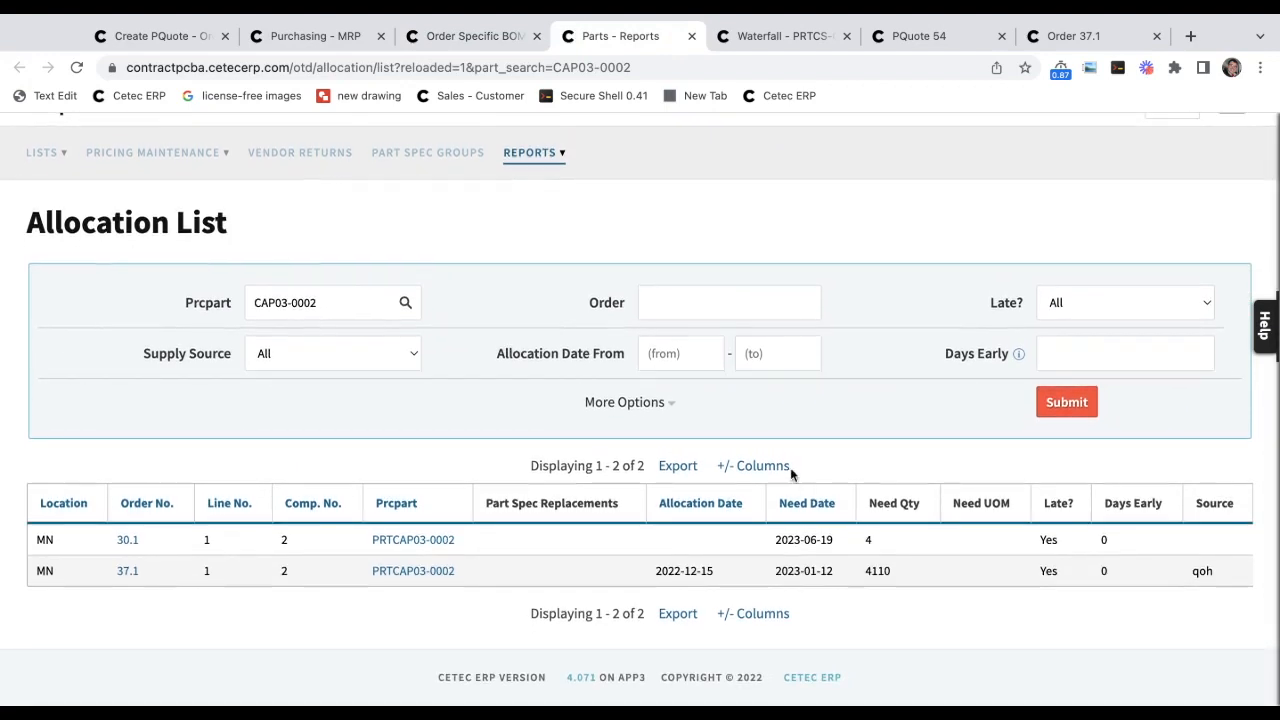
pyautogui.tripleClick(605, 503)
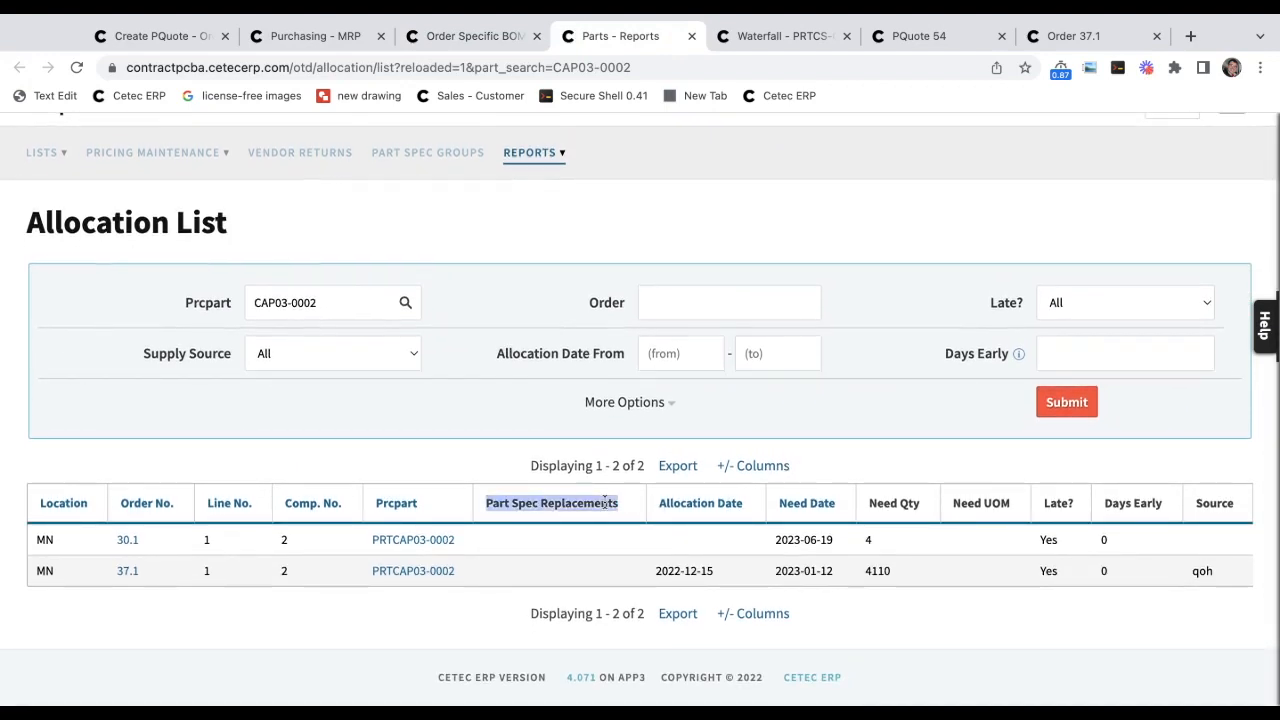
# Return to the MRP requirements and review the CAP03-0002 line with its allocation part spec.
pyautogui.hotkey('ctrl', 'shift', 'Tab')
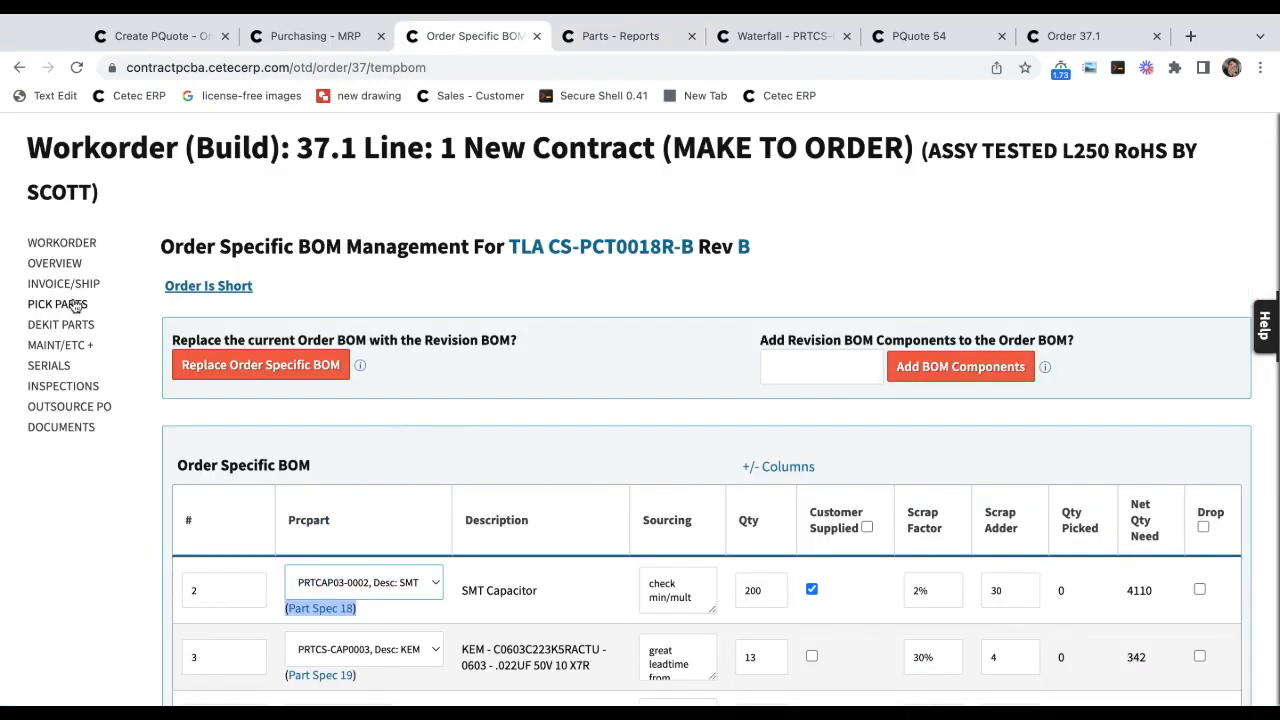
pyautogui.hotkey('ctrl', 'shift', 'Tab')
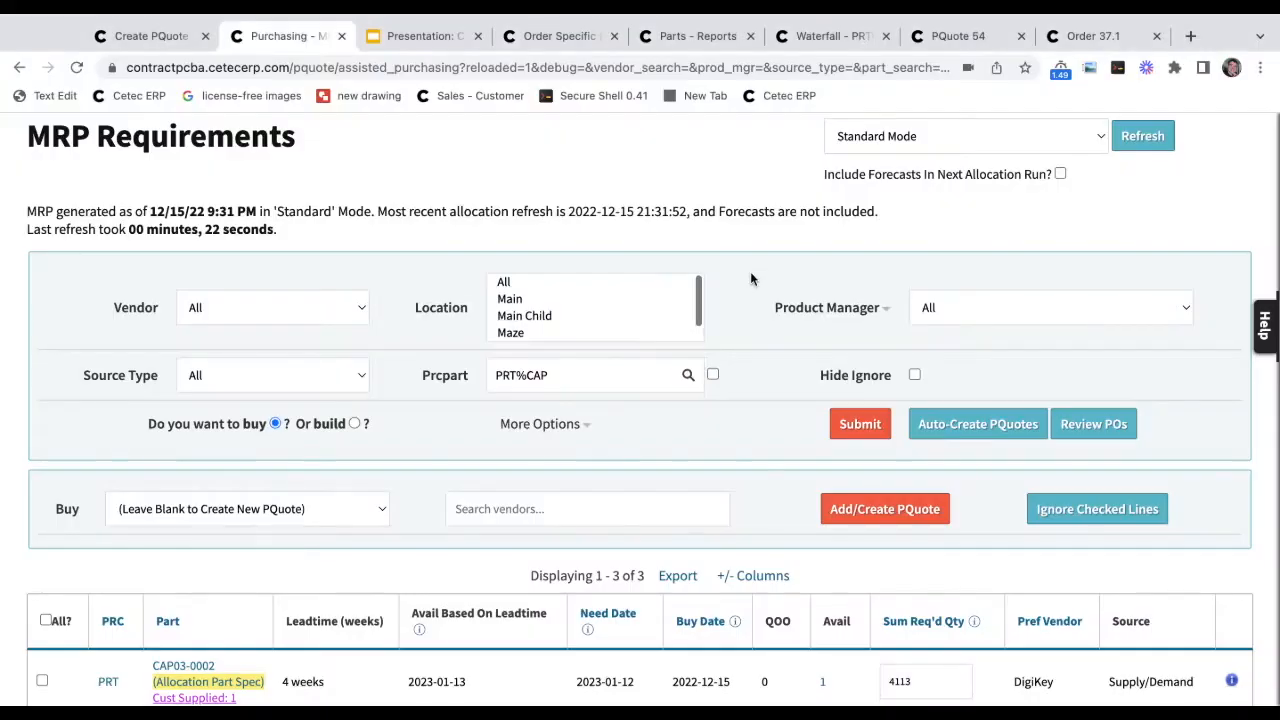
pyautogui.scroll(-1, 751, 279)
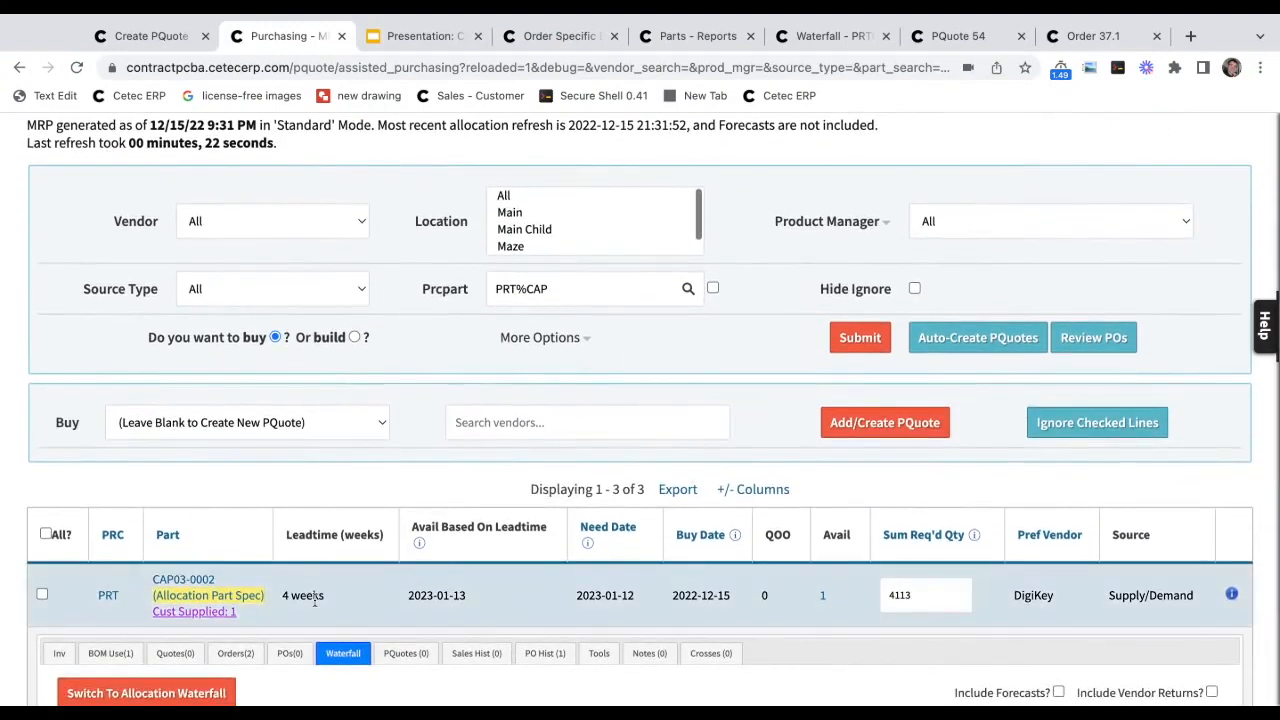
pyautogui.scroll(1, 310, 600)
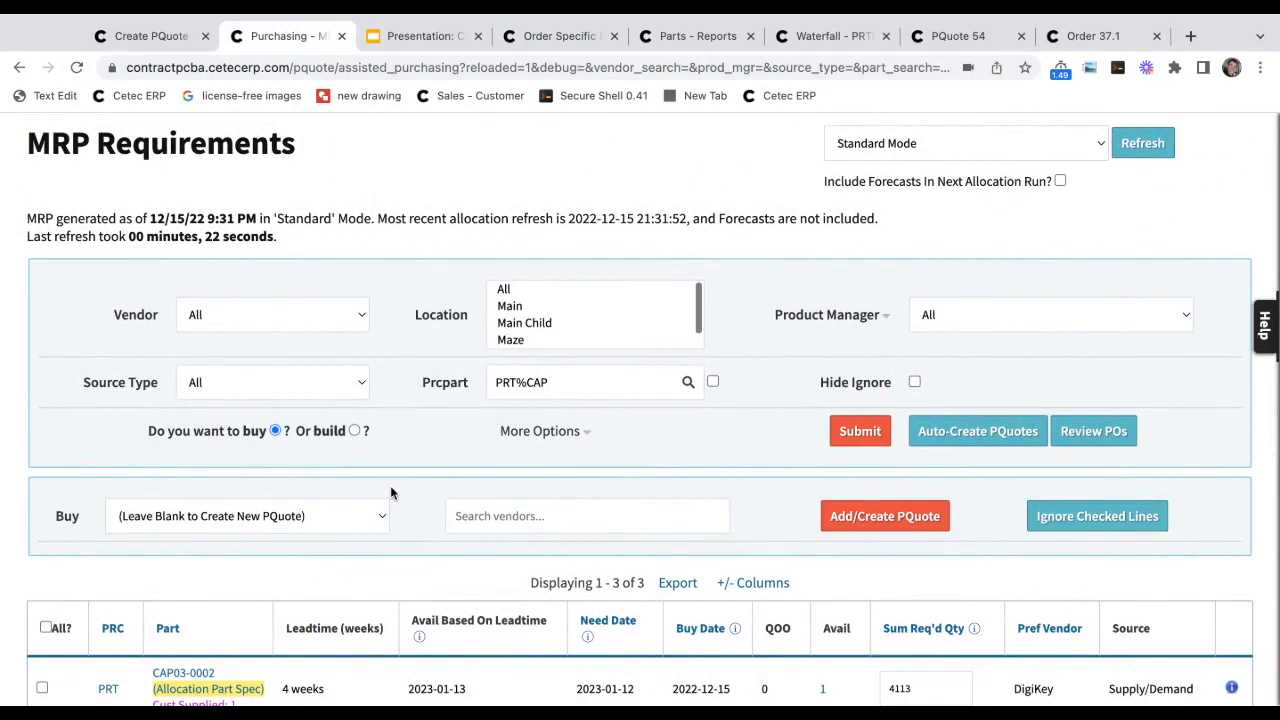
# Switch to the Google Slides presentation and read slides 19 to 32 on ShopCQ demand import and PO transfer to Cetec ERP.
pyautogui.hotkey('ctrl', 'Tab')
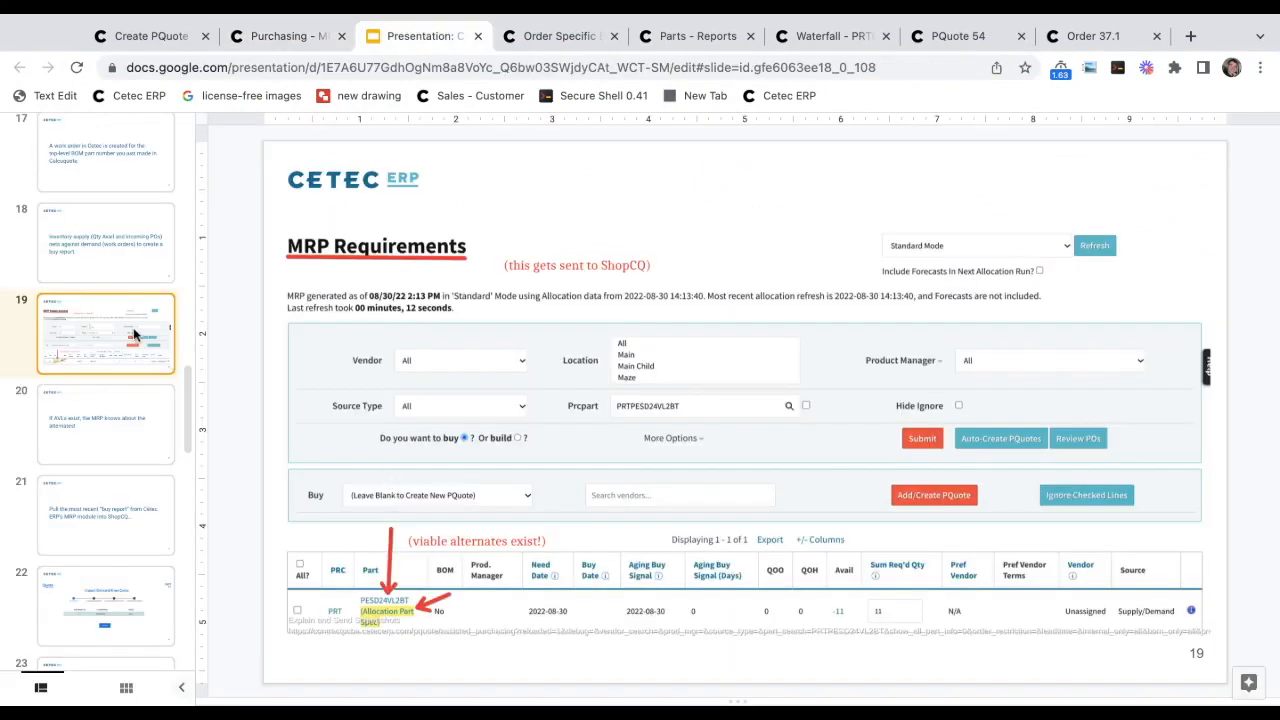
pyautogui.press('Down')
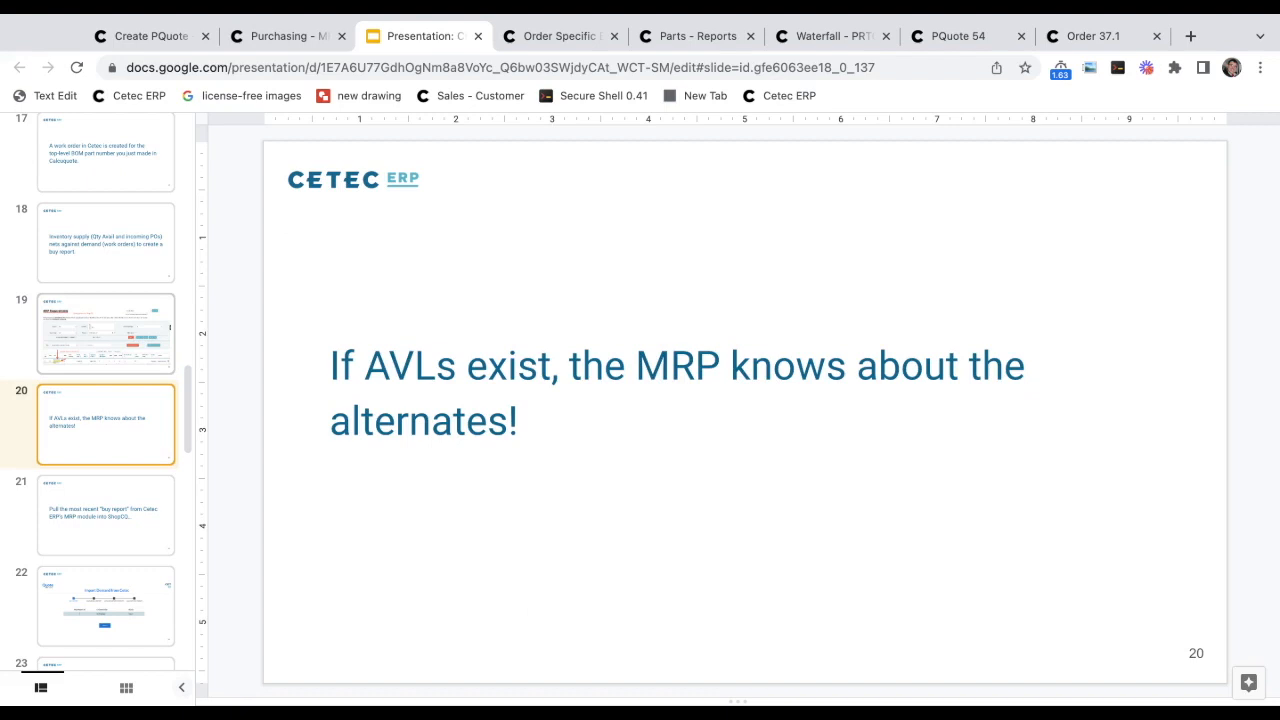
pyautogui.press('Down')
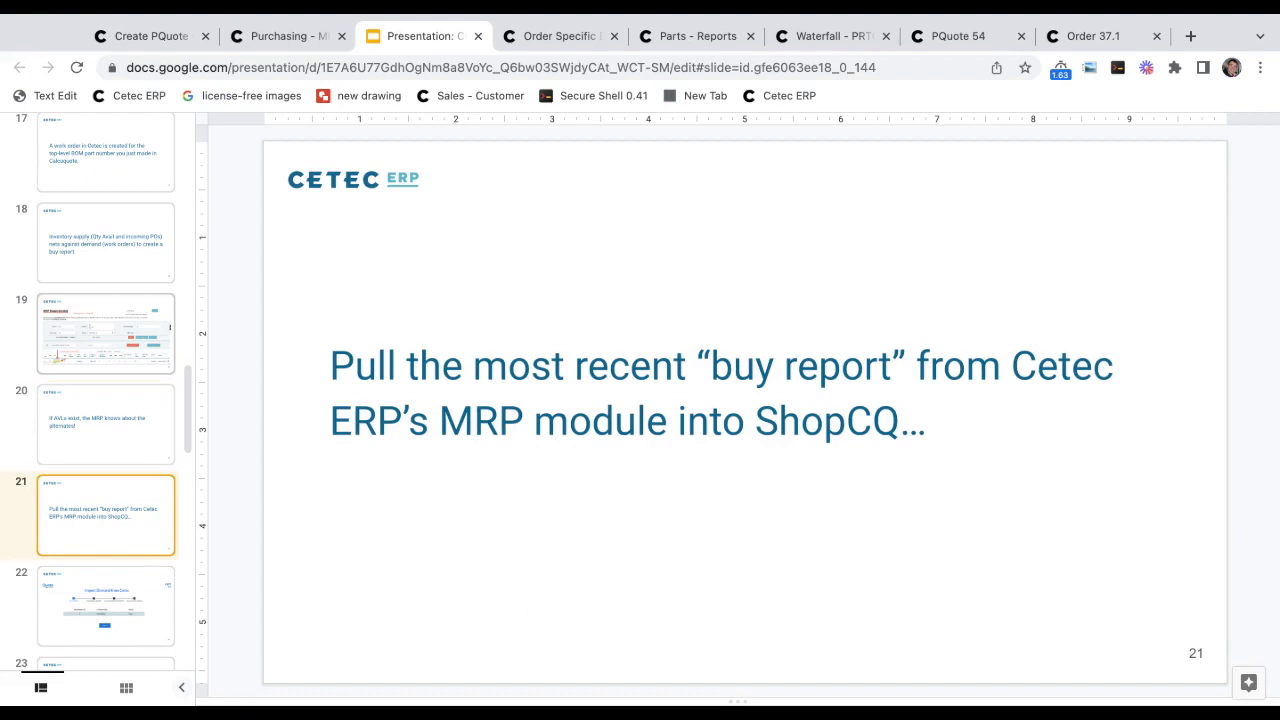
pyautogui.press('Down')
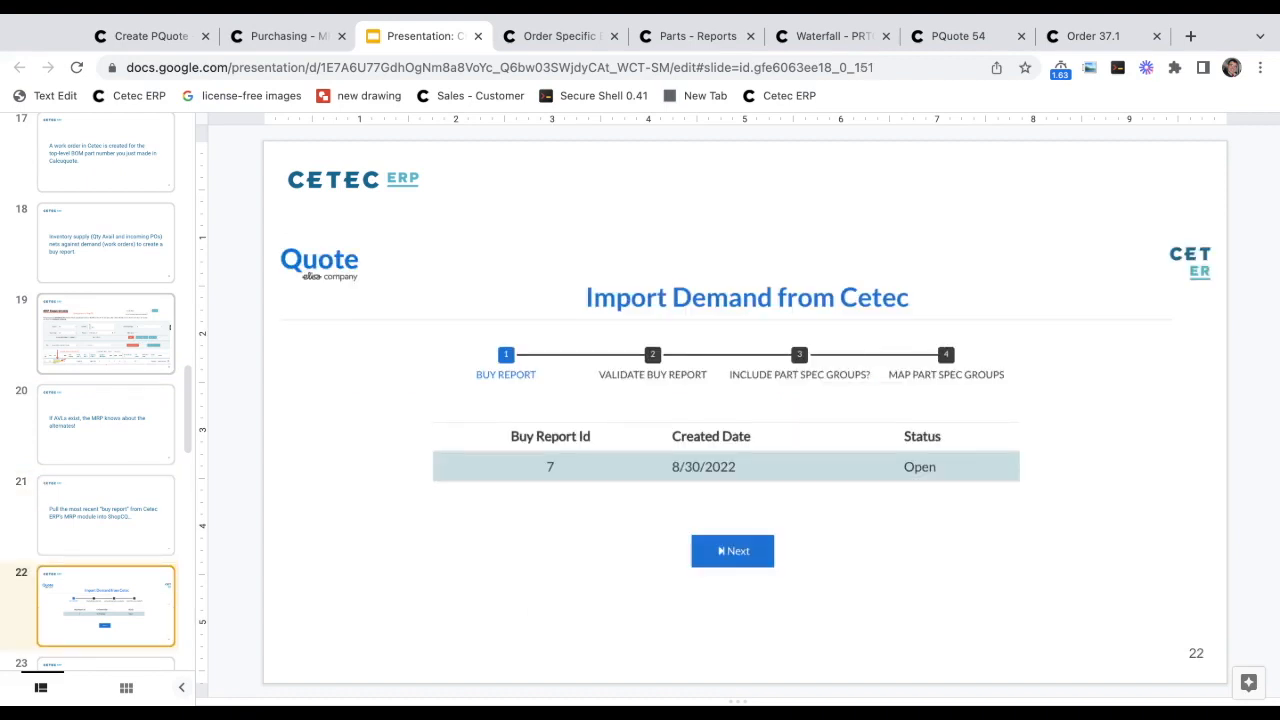
pyautogui.press('Down')
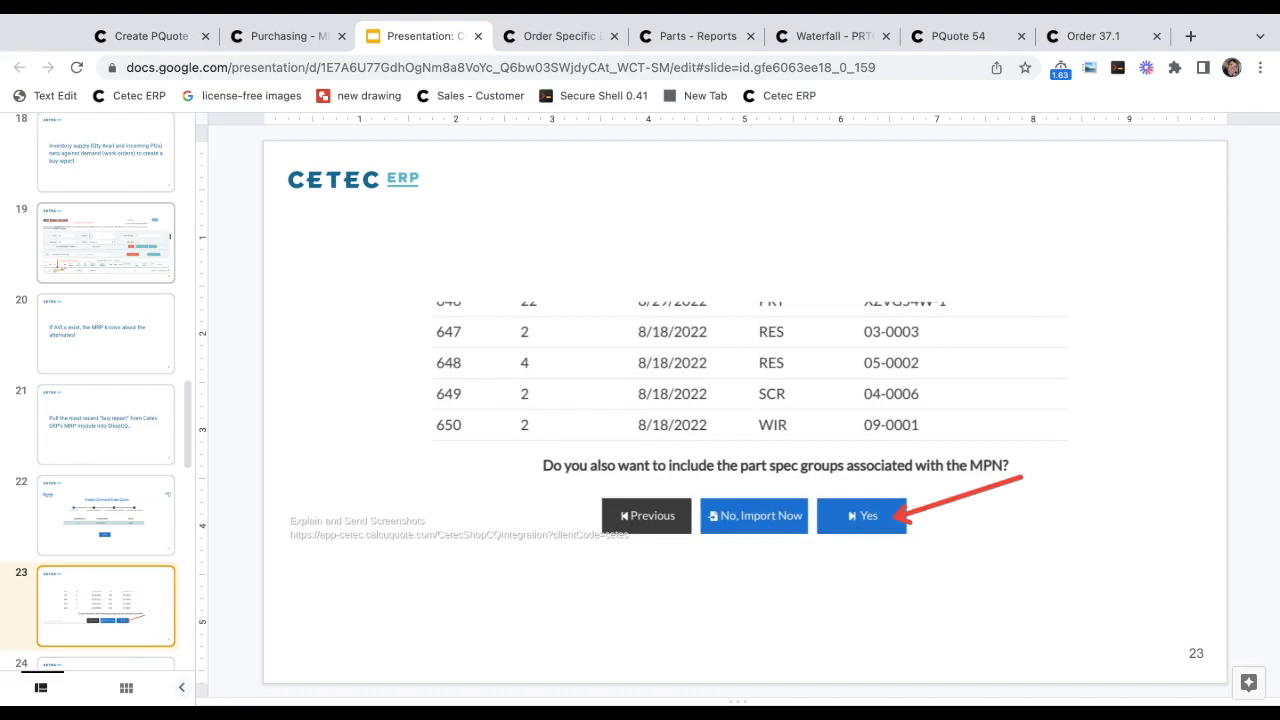
pyautogui.press('Down')
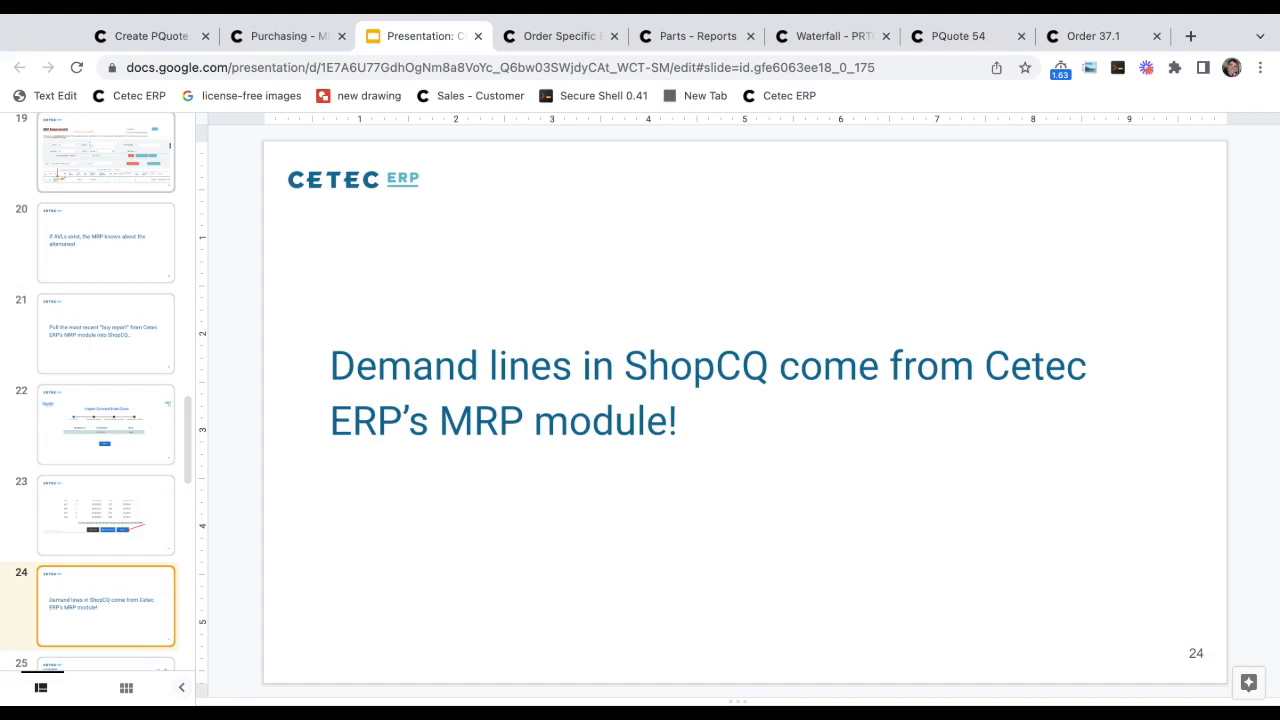
pyautogui.press('Down')
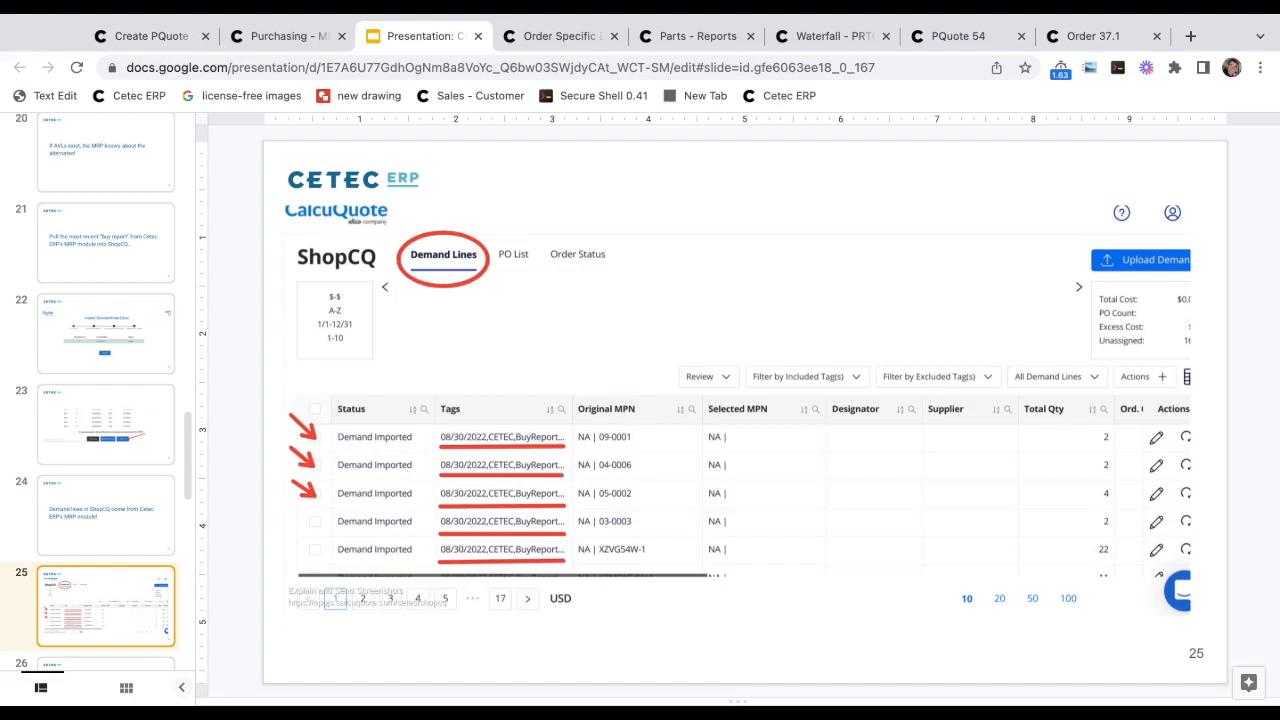
pyautogui.press('Down')
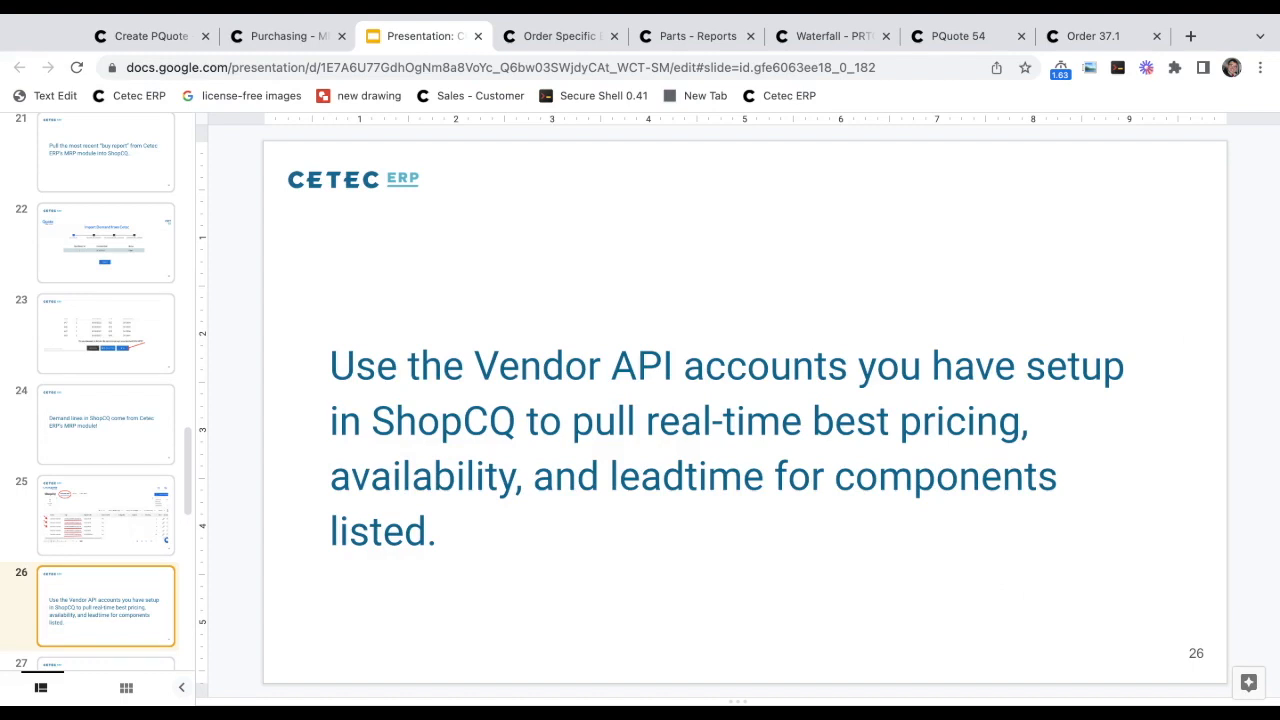
pyautogui.press('Down')
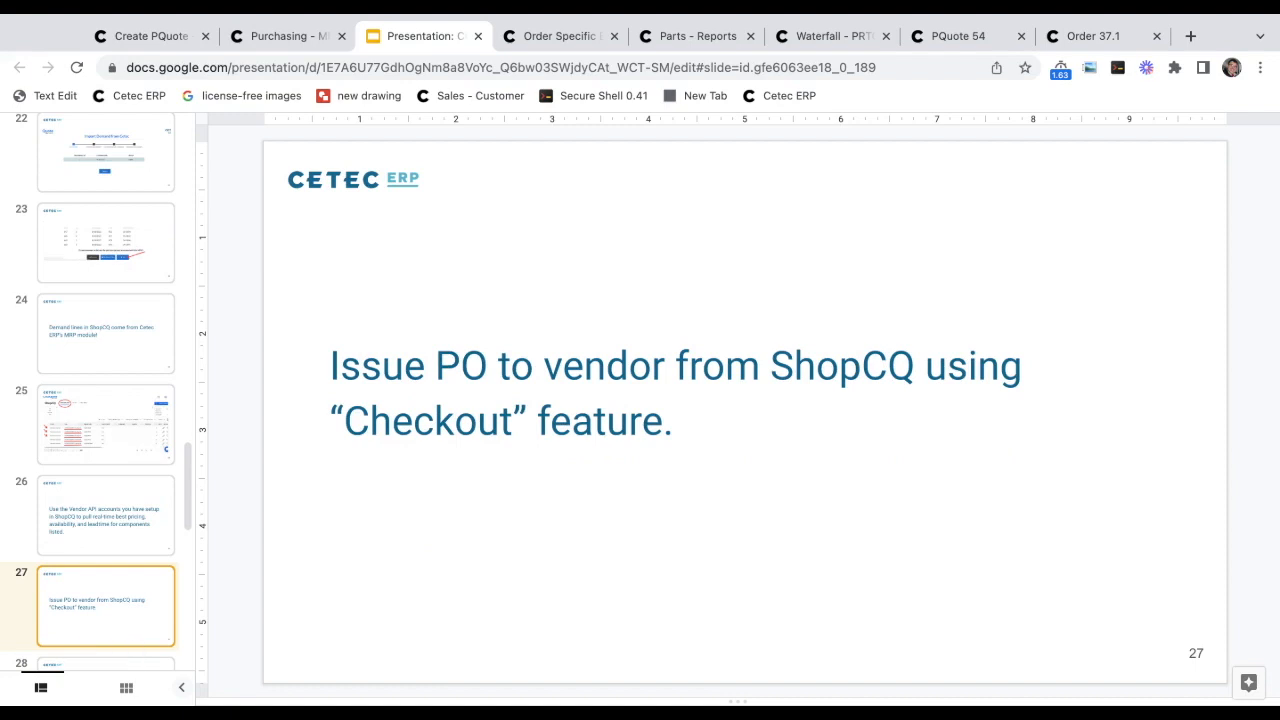
pyautogui.press('Down')
pyautogui.press('Down')
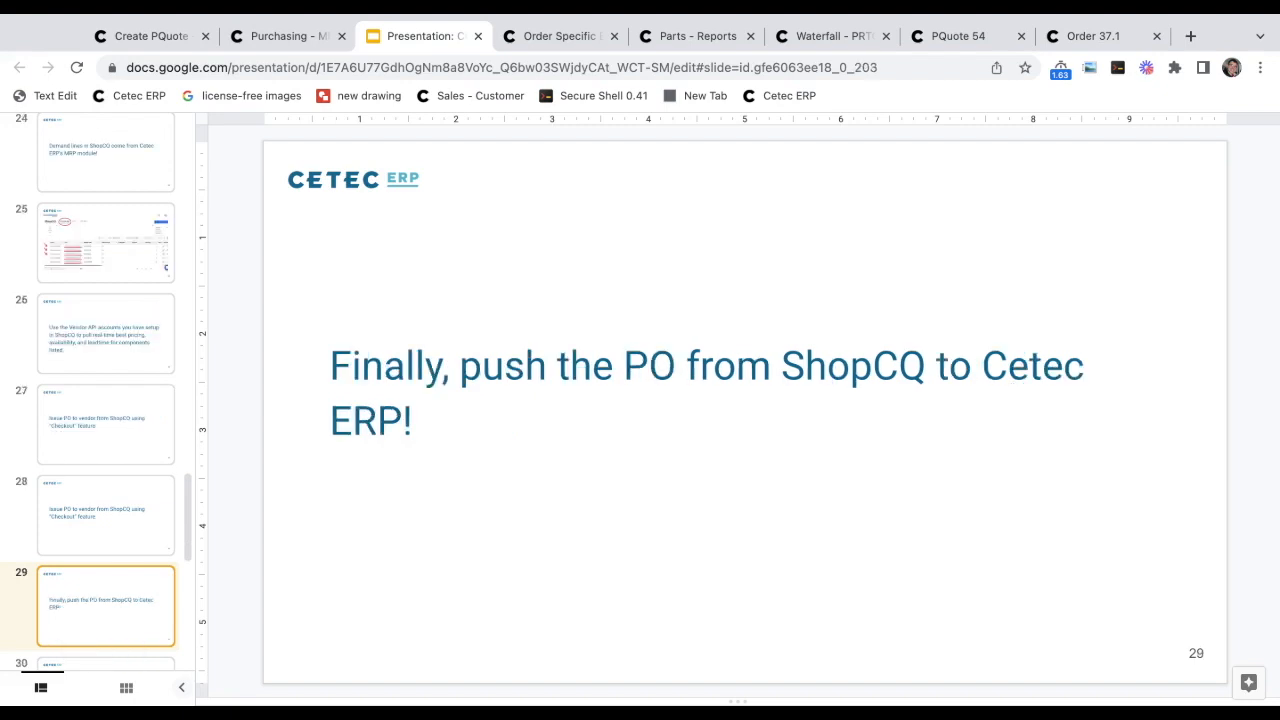
pyautogui.press('Down')
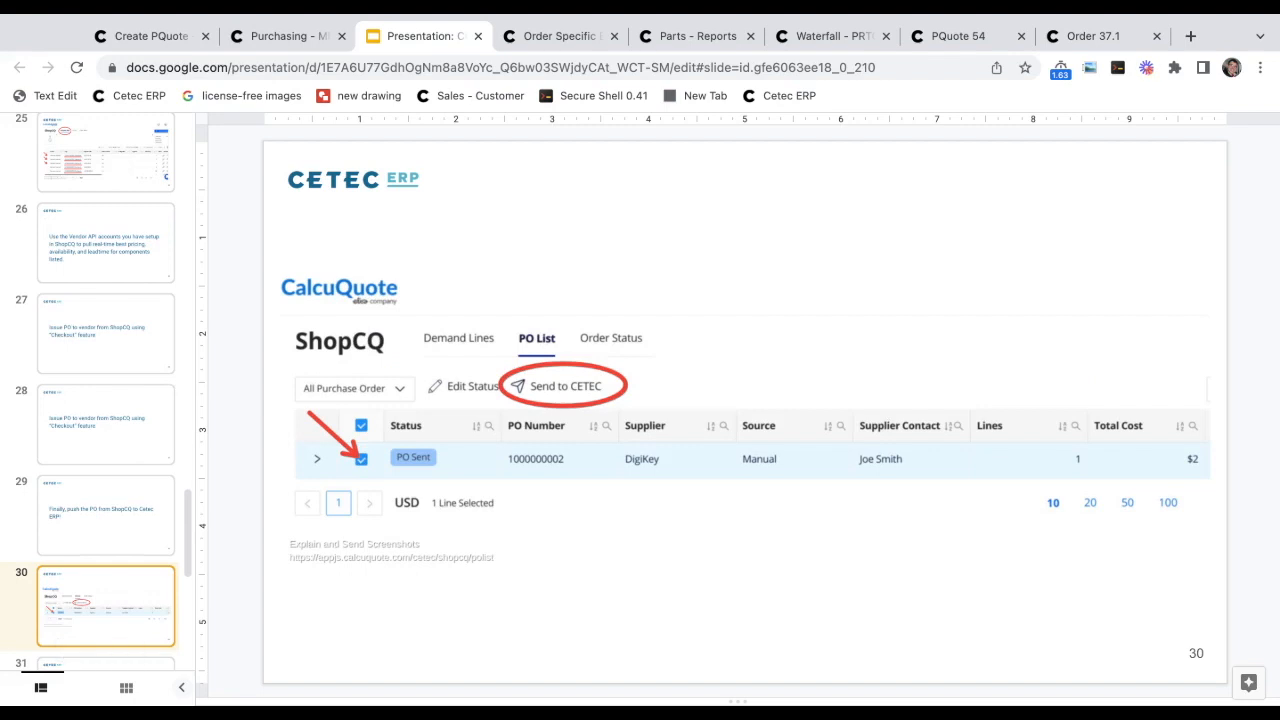
pyautogui.press('Down')
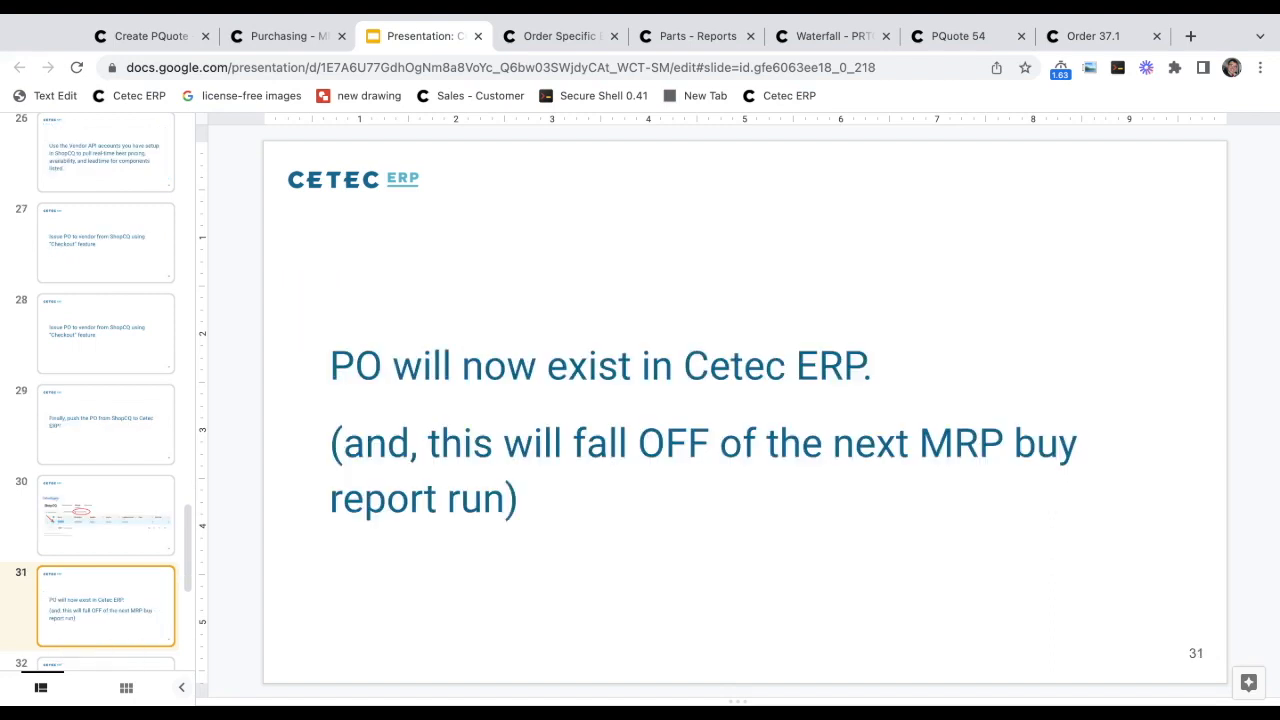
pyautogui.press('Down')
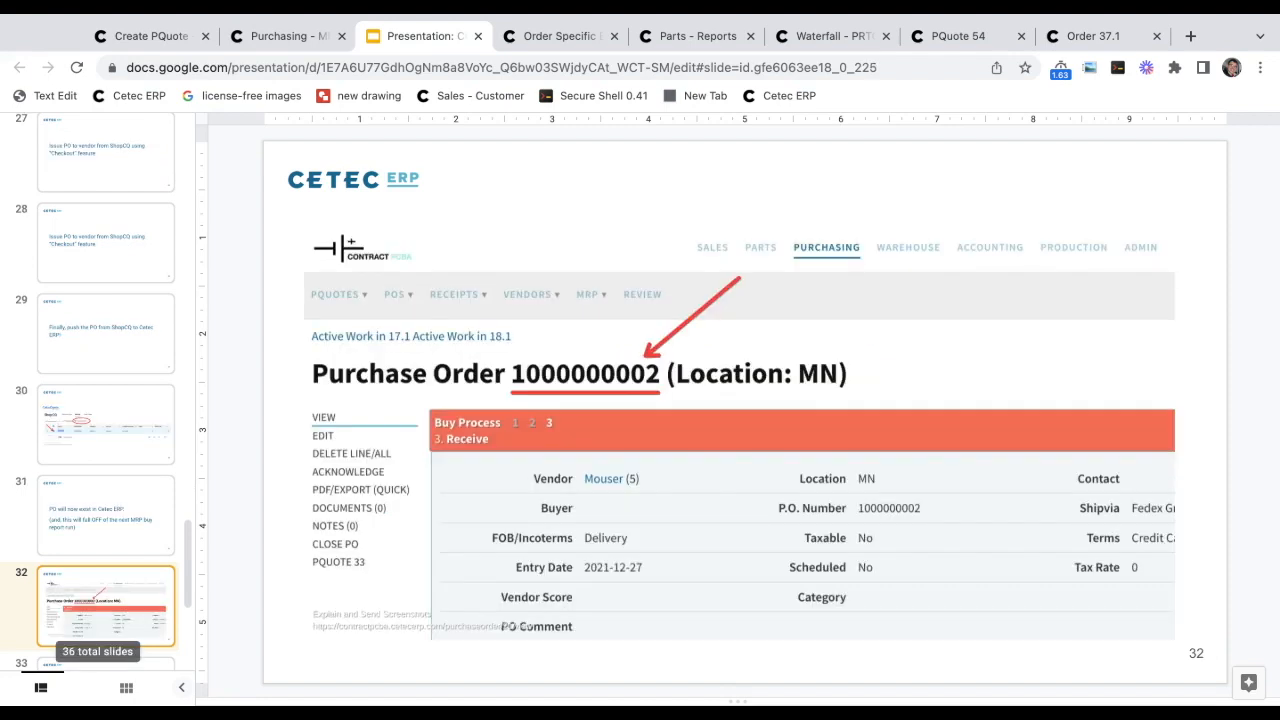
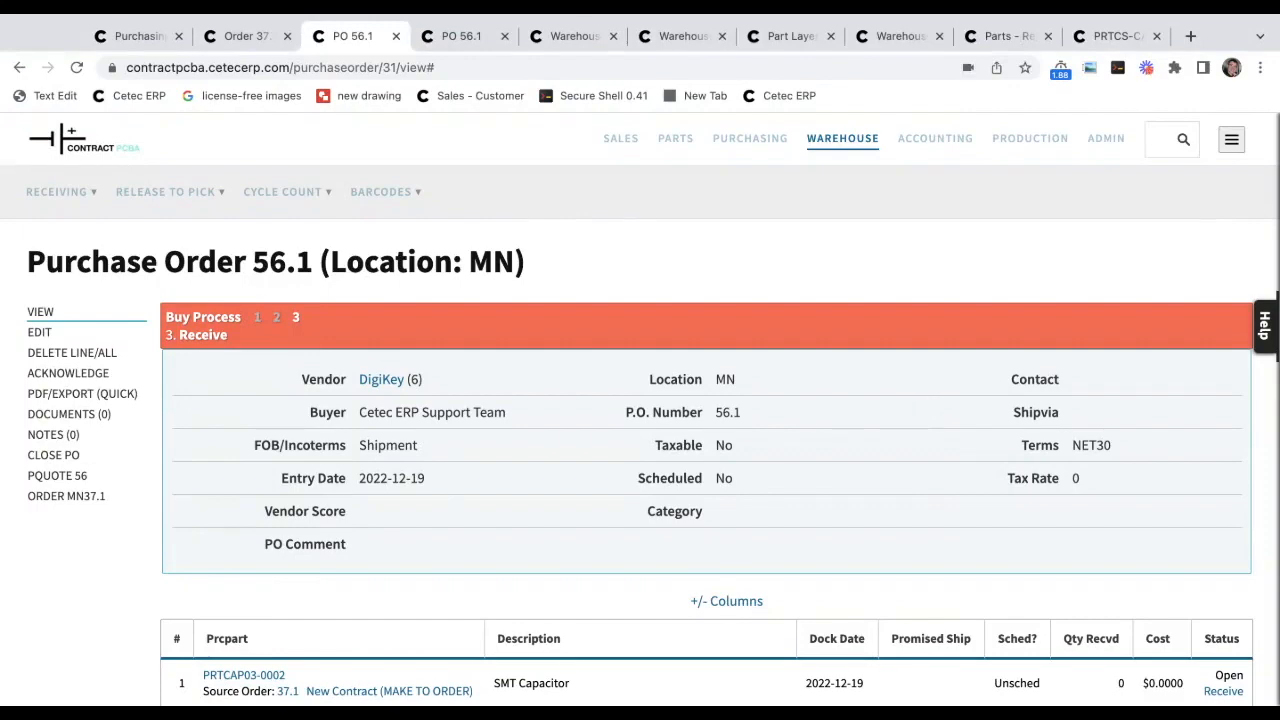
# Review the lines of purchase order 56.1 and its printable PDF preview.
pyautogui.scroll(-2, 640, 409)
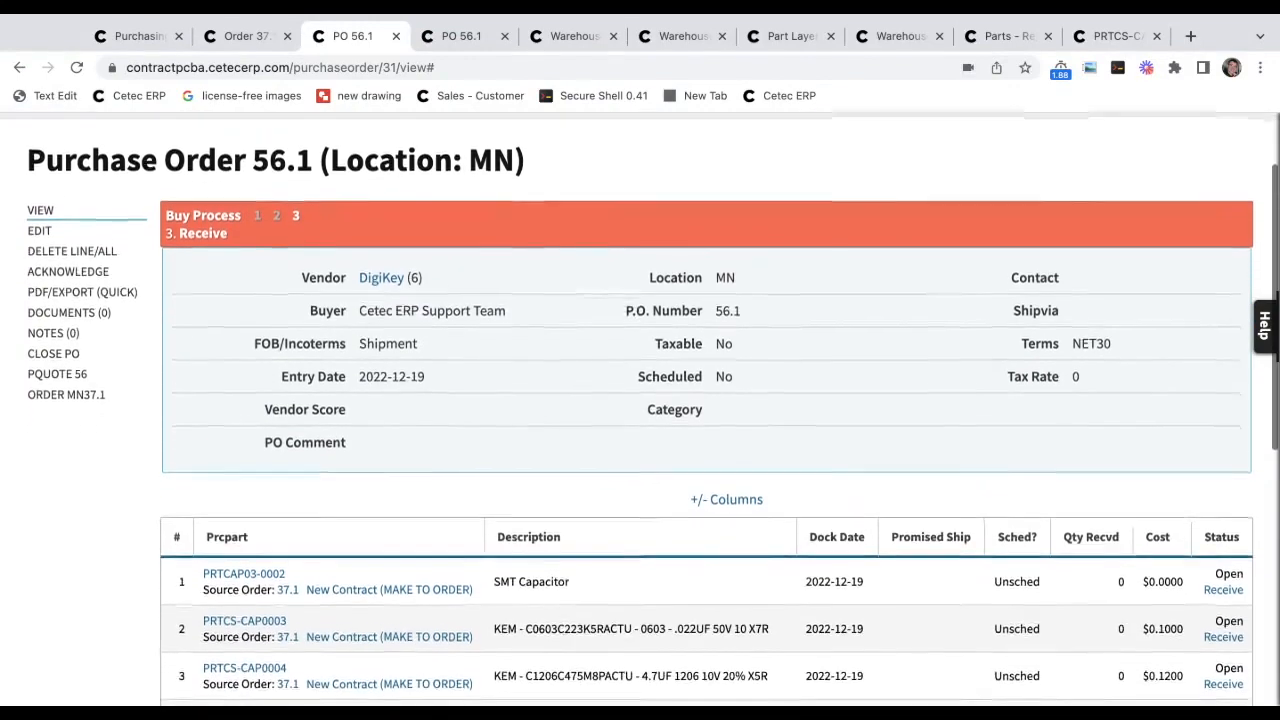
pyautogui.hotkey('ctrl', 'Tab')
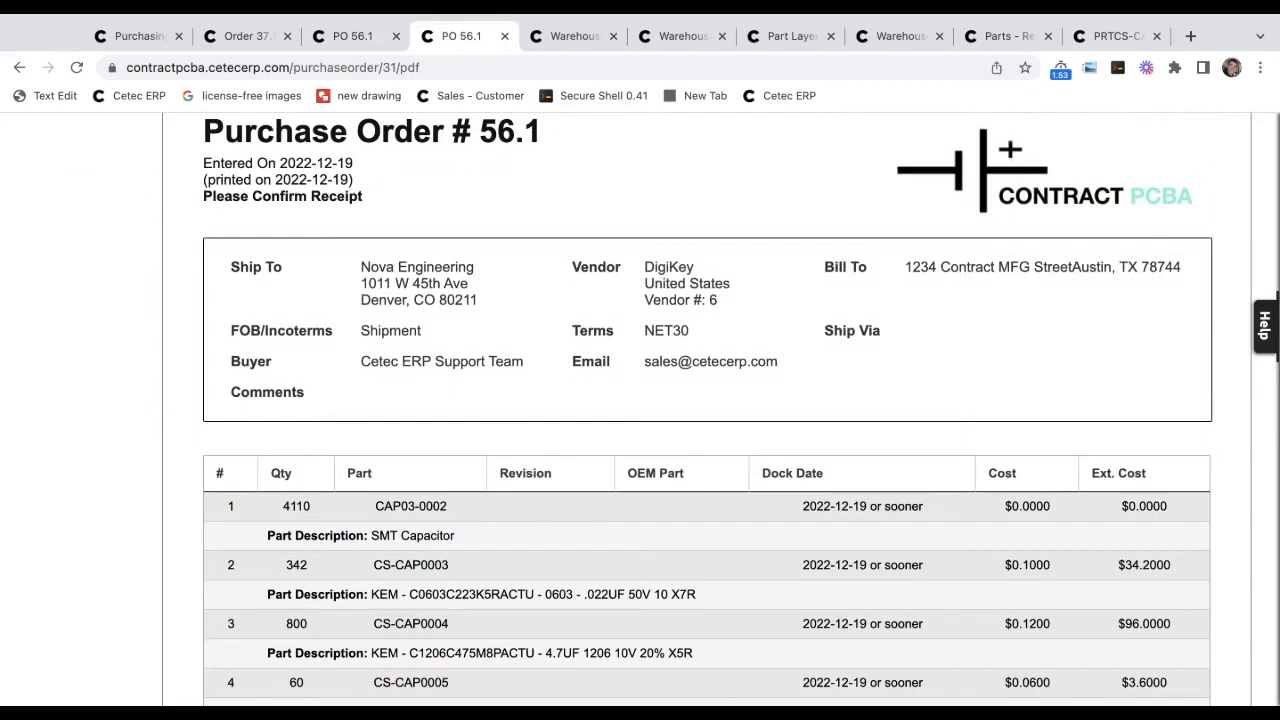
pyautogui.scroll(5, 640, 409)
pyautogui.scroll(2, 640, 409)
# Open the warehouse Receive Parts form and select purchase order 56.1 with its line 1 for PRTCAP03-0002.
pyautogui.click(832, 140)
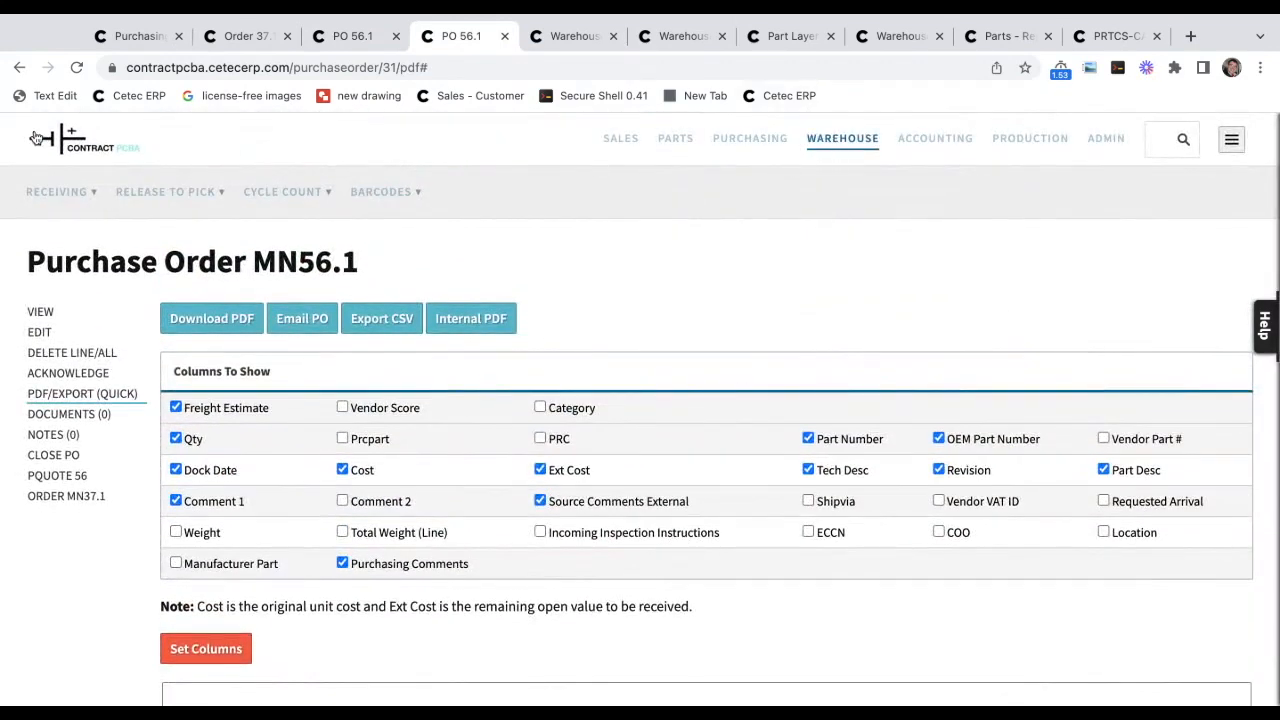
pyautogui.moveTo(65, 194)
pyautogui.keyDown('super'); pyautogui.click(68, 228); pyautogui.keyUp('super')
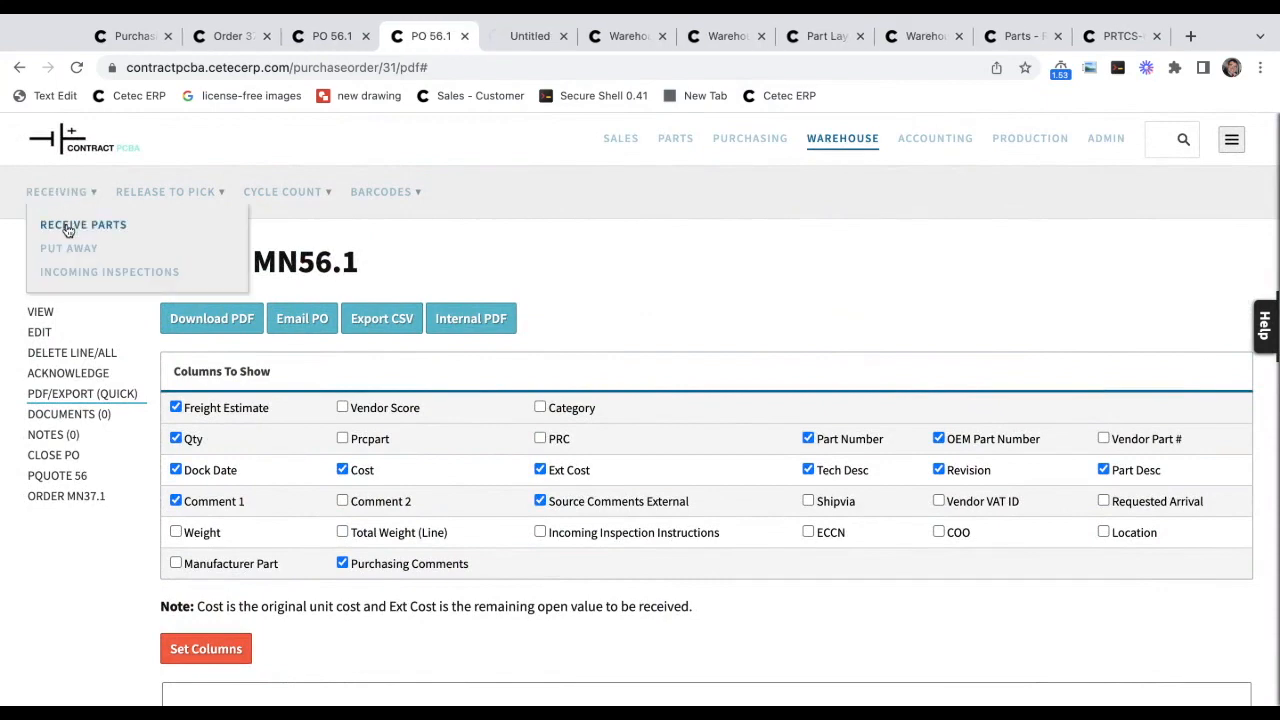
pyautogui.hotkey('ctrl', 'Tab')
pyautogui.click(175, 372)
pyautogui.write('56')
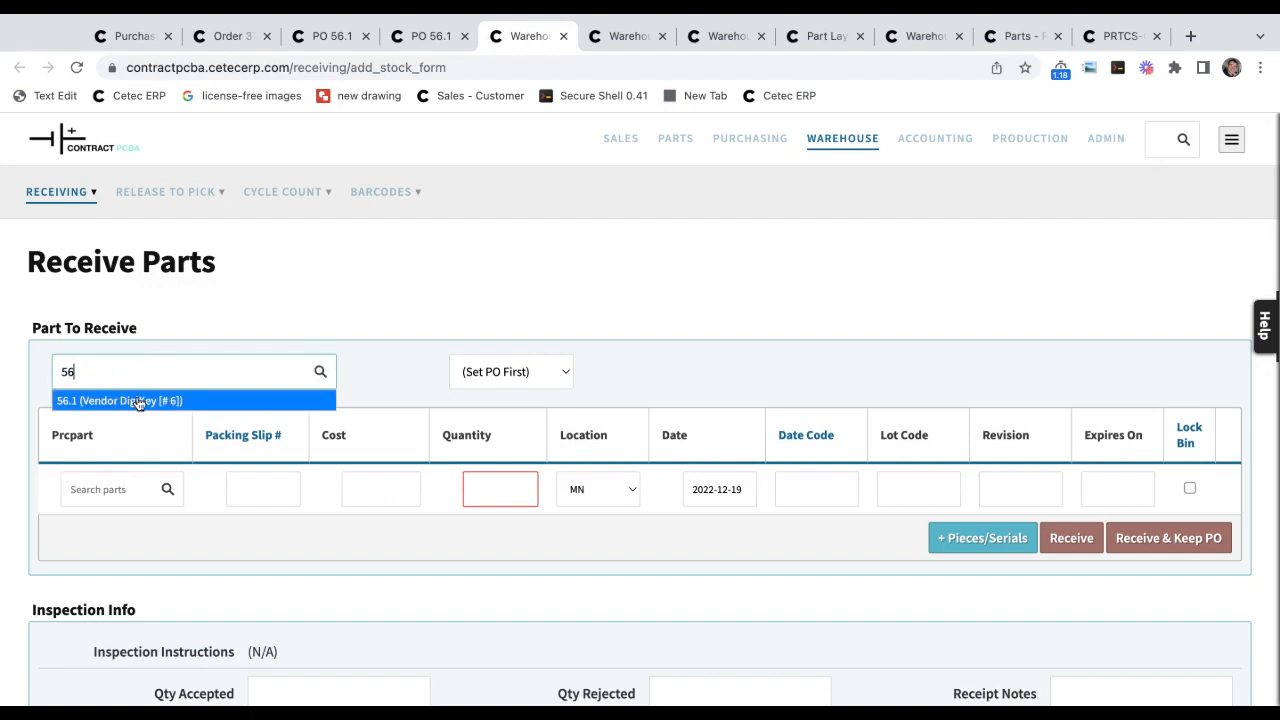
pyautogui.click(138, 401)
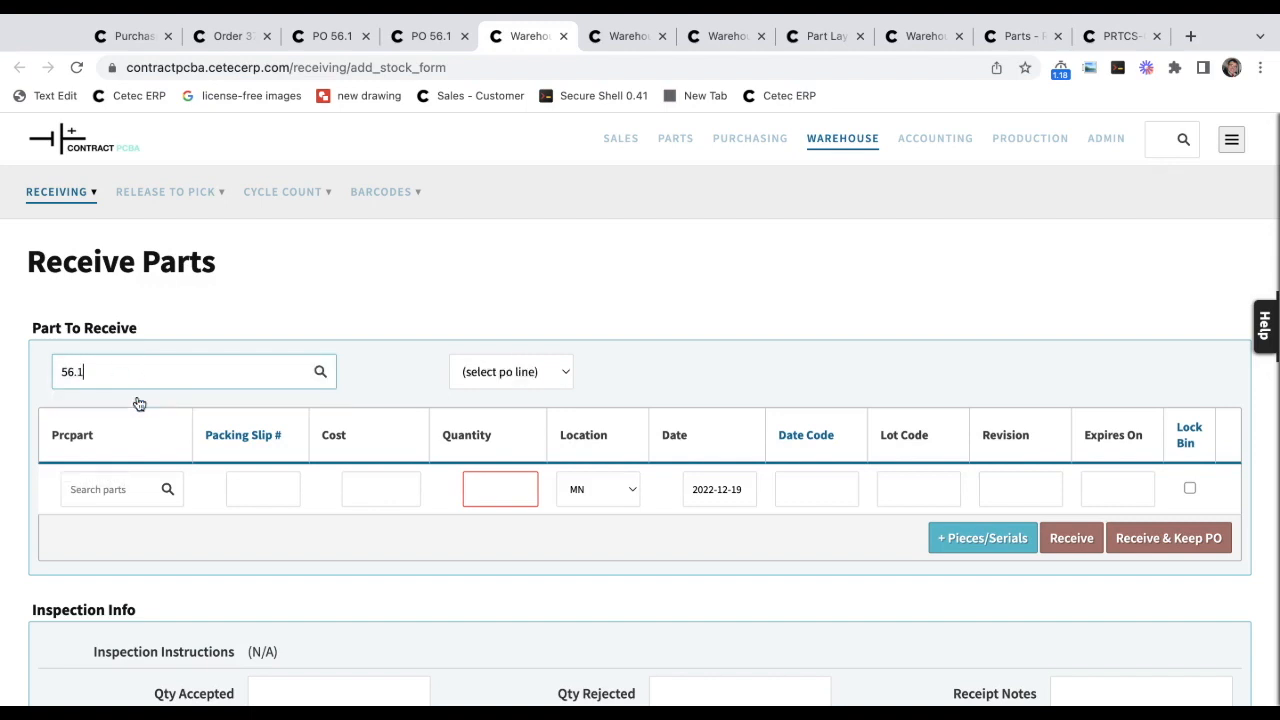
pyautogui.click(525, 372)
pyautogui.click(505, 390)
# Check the inspection info for the selected line and load all the purchase order's lines into the receipt.
pyautogui.scroll(-3, 420, 500)
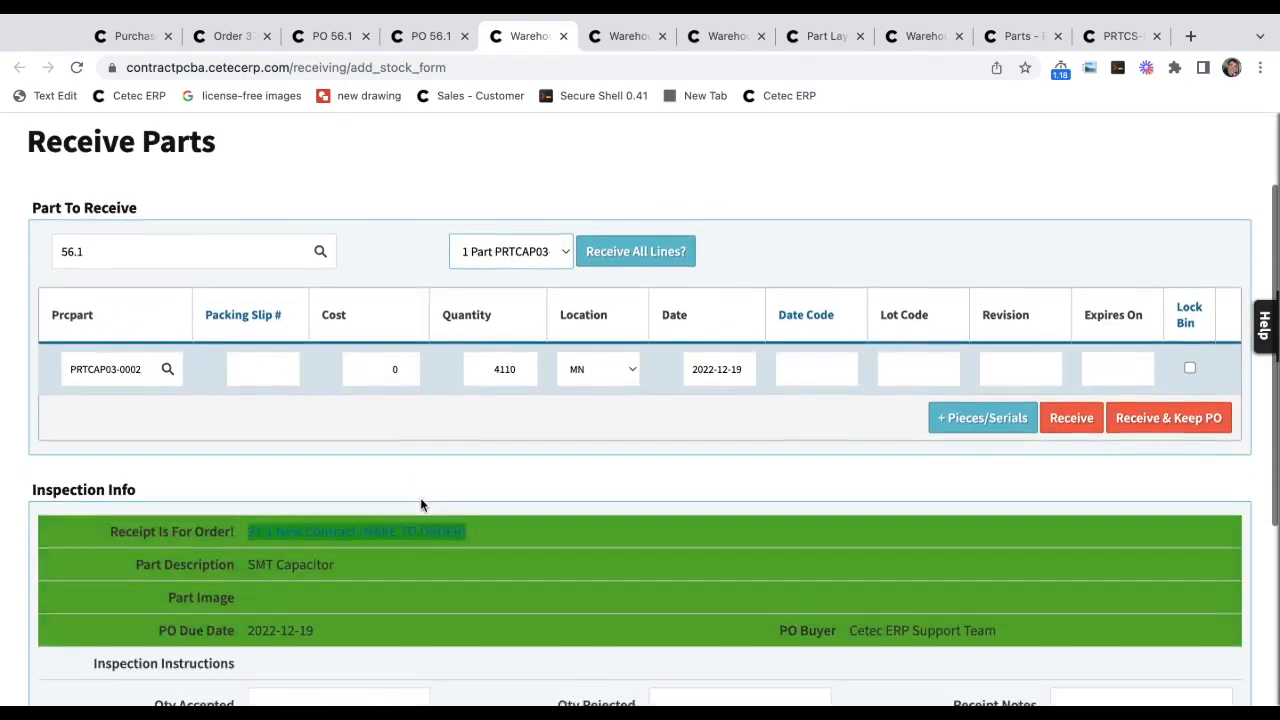
pyautogui.scroll(3, 420, 497)
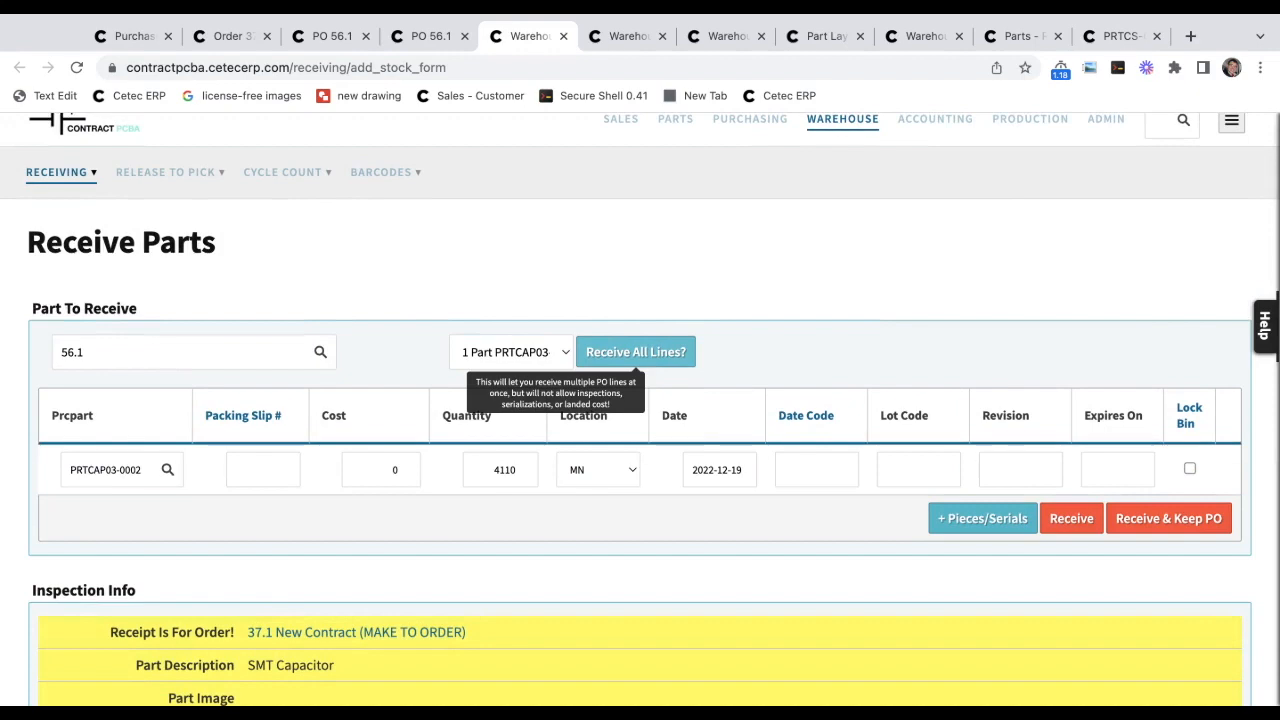
pyautogui.click(636, 352)
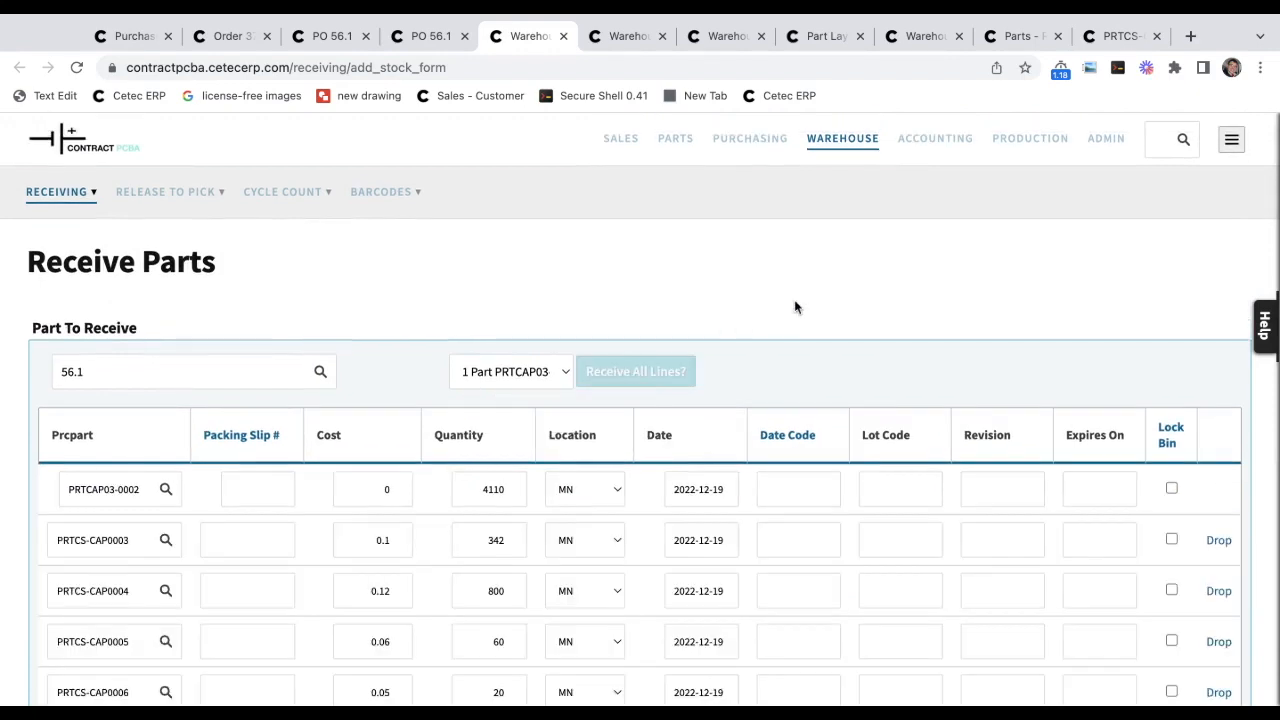
pyautogui.scroll(-3, 795, 307)
pyautogui.scroll(-2, 795, 307)
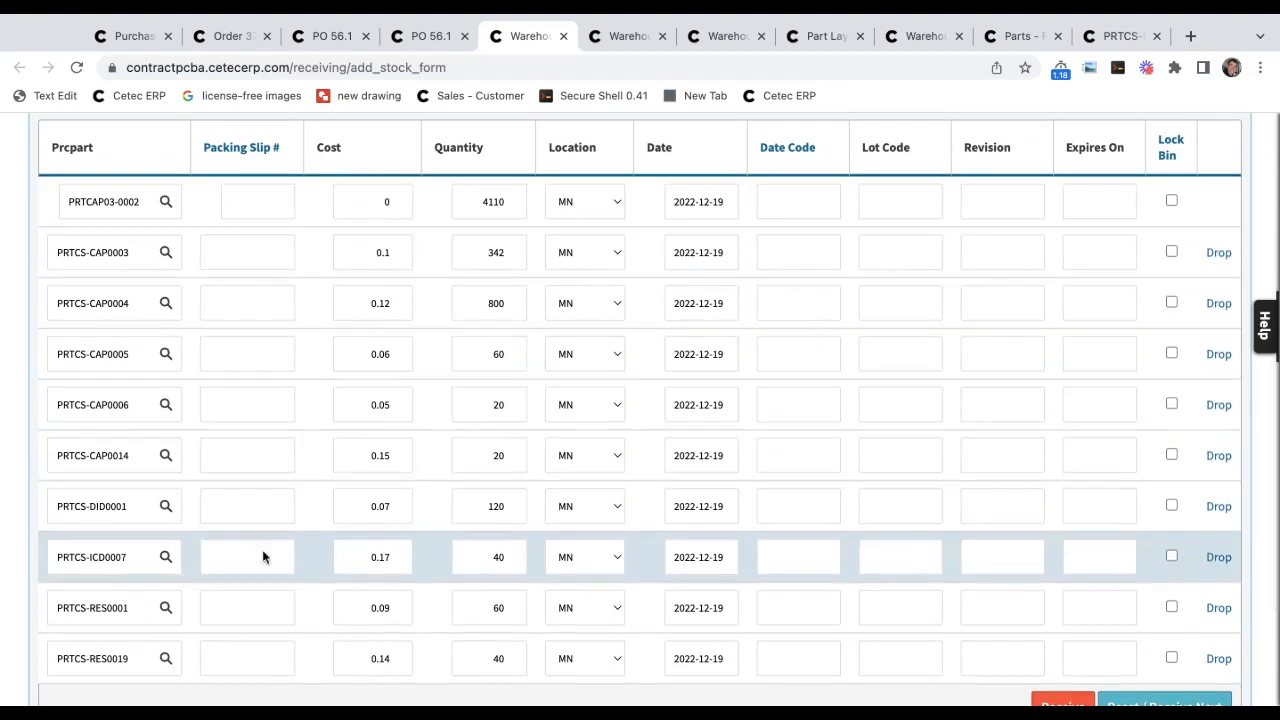
# Enter lot code ABC123 for PRTCAP03-0002 and receive all the listed lines.
pyautogui.click(873, 203)
pyautogui.write('ABC123')
pyautogui.click(980, 200)
pyautogui.scroll(-3, 980, 200)
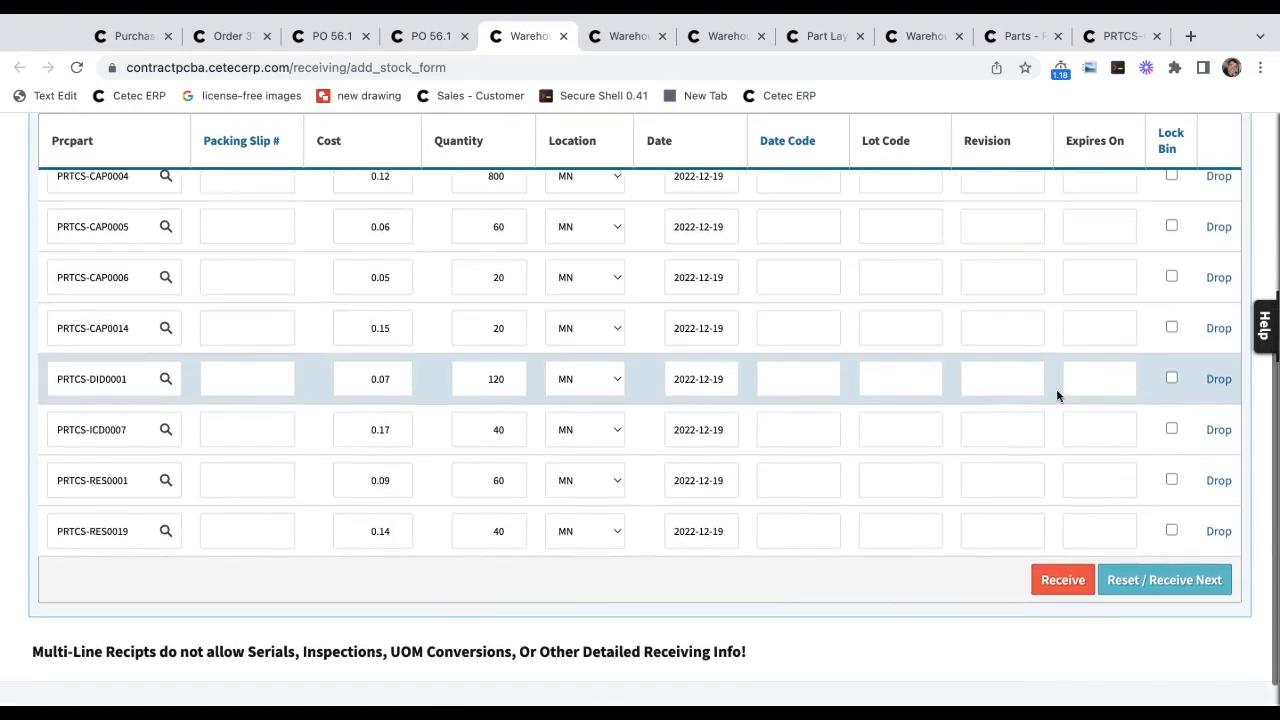
pyautogui.click(1066, 583)
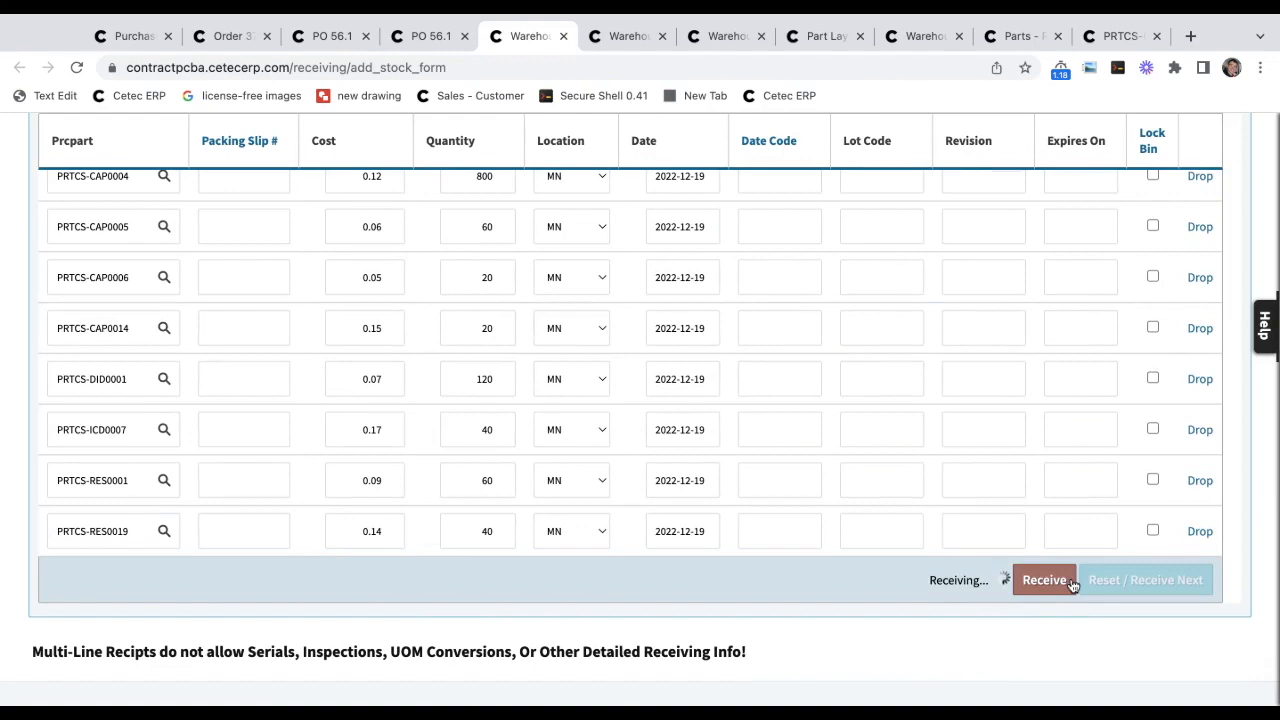
# Open the incoming inspection created for PRTCAP03-0002 and view the list of receipts pending put away.
pyautogui.scroll(2, 754, 388)
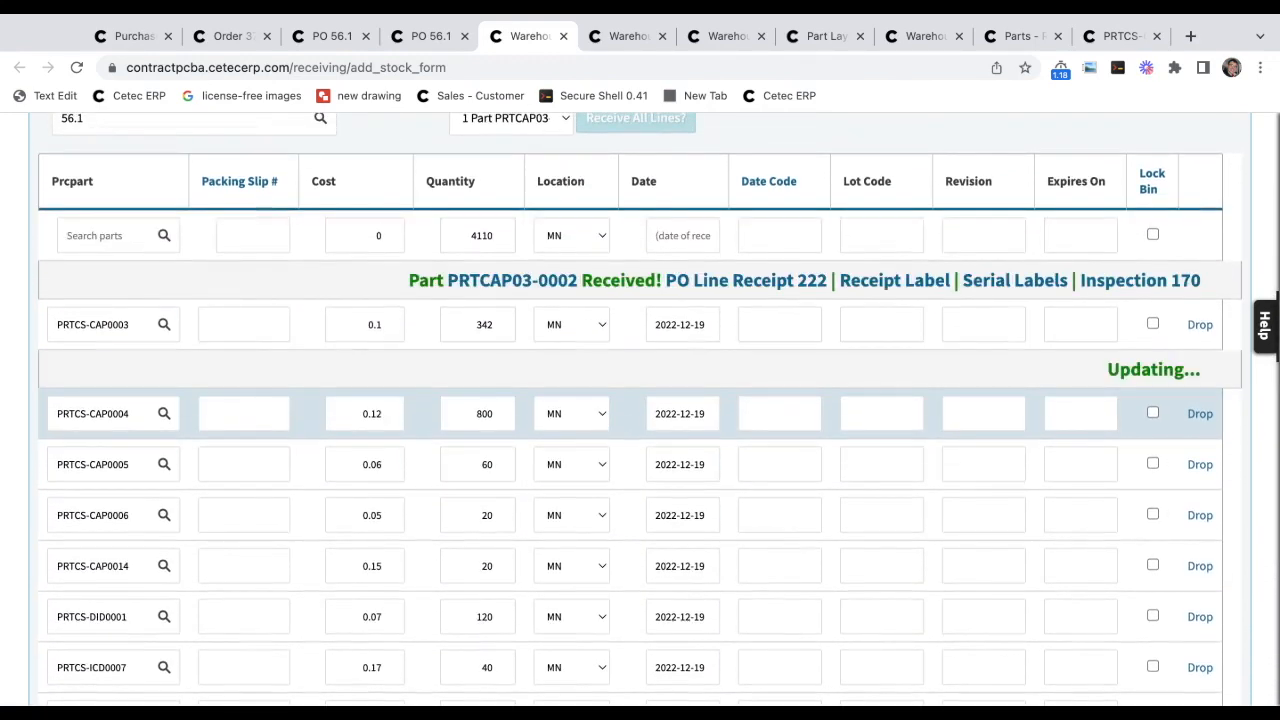
pyautogui.click(1133, 283)
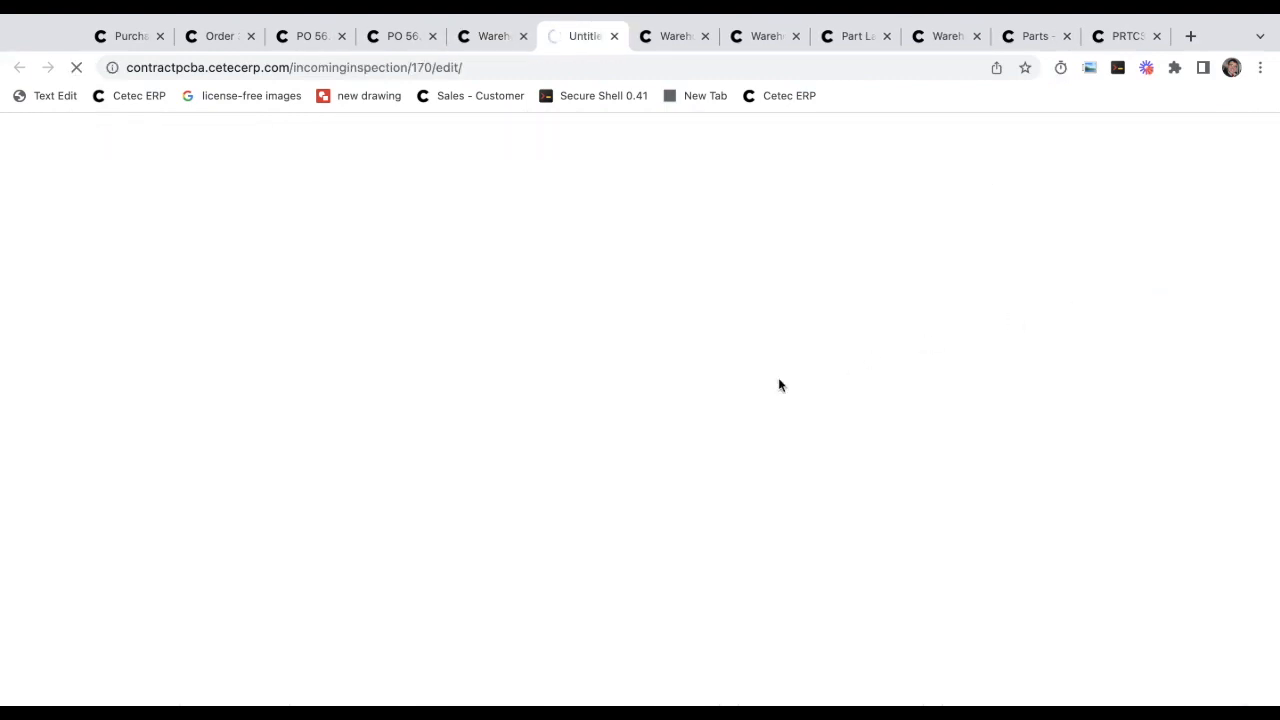
pyautogui.scroll(-2, 778, 377)
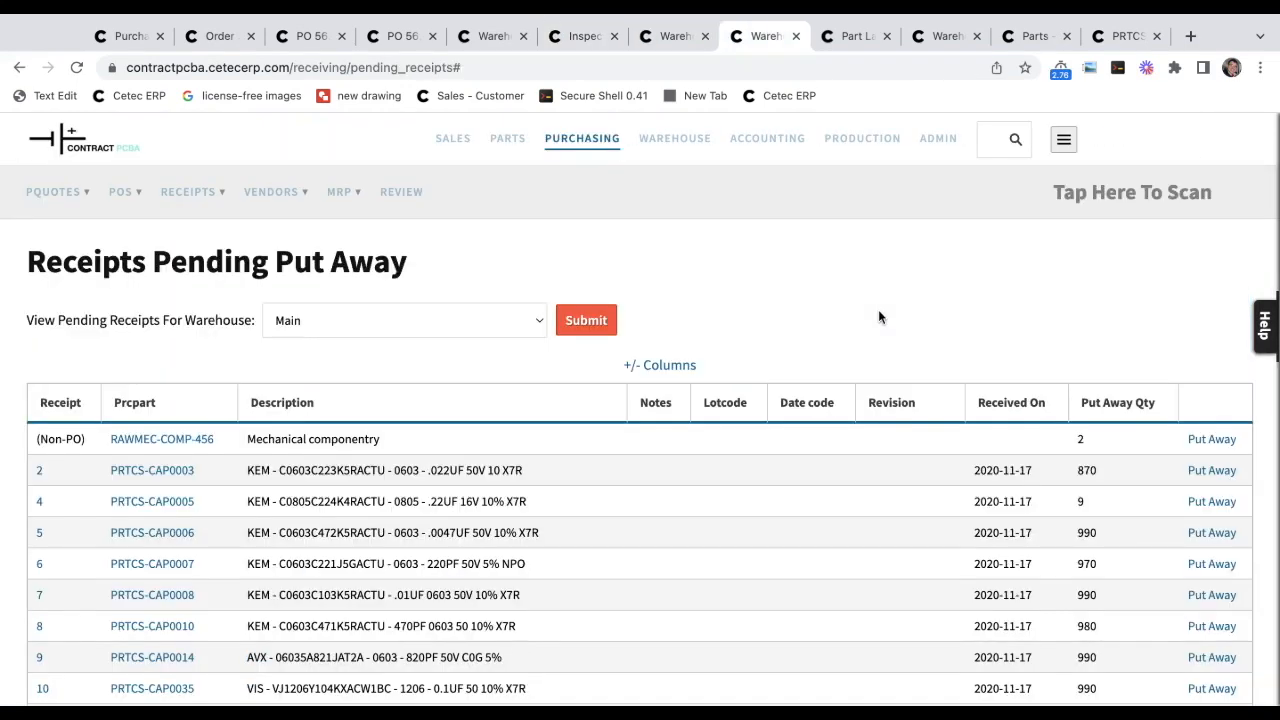
pyautogui.scroll(-1, 894, 334)
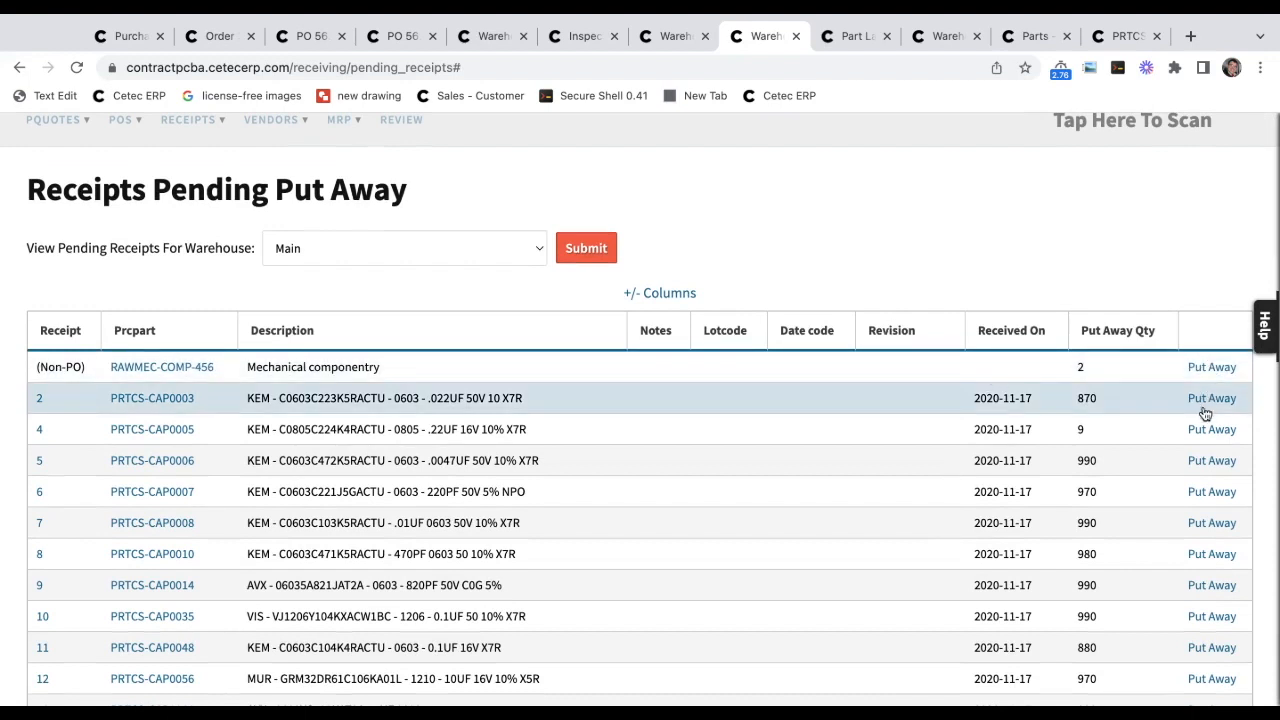
# View the PRTCAP03-0002 receipt label, enlarging the page to examine its barcodes and restoring its size.
pyautogui.hotkey('ctrl', 'Tab')
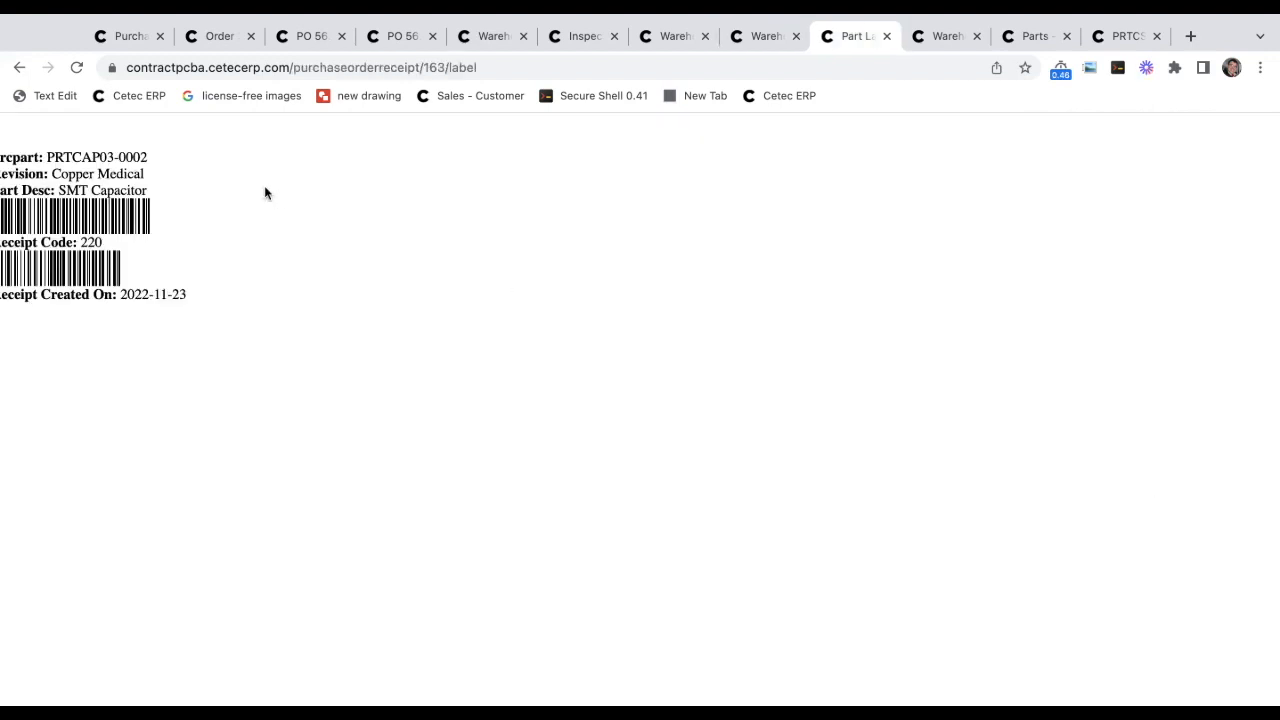
pyautogui.press('super+plus')
pyautogui.press('super+plus')
pyautogui.press('super+plus')
pyautogui.press('super+plus')
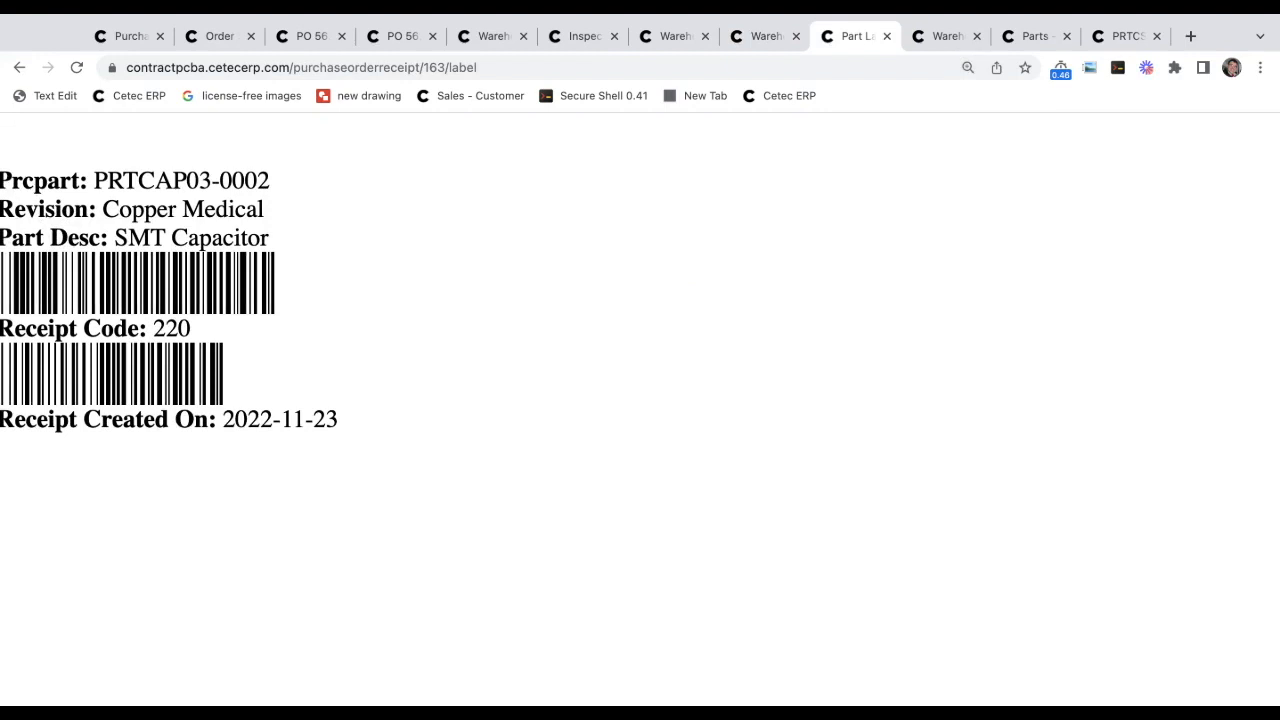
pyautogui.press('super+minus')
pyautogui.press('super+minus')
pyautogui.press('super+minus')
pyautogui.press('super+minus')
# Put away the pending PRTCAP03-0002 receipt, quantity 1, into bin 110-002-99.
pyautogui.hotkey('ctrl', 'Tab')
pyautogui.write('110-002-99')
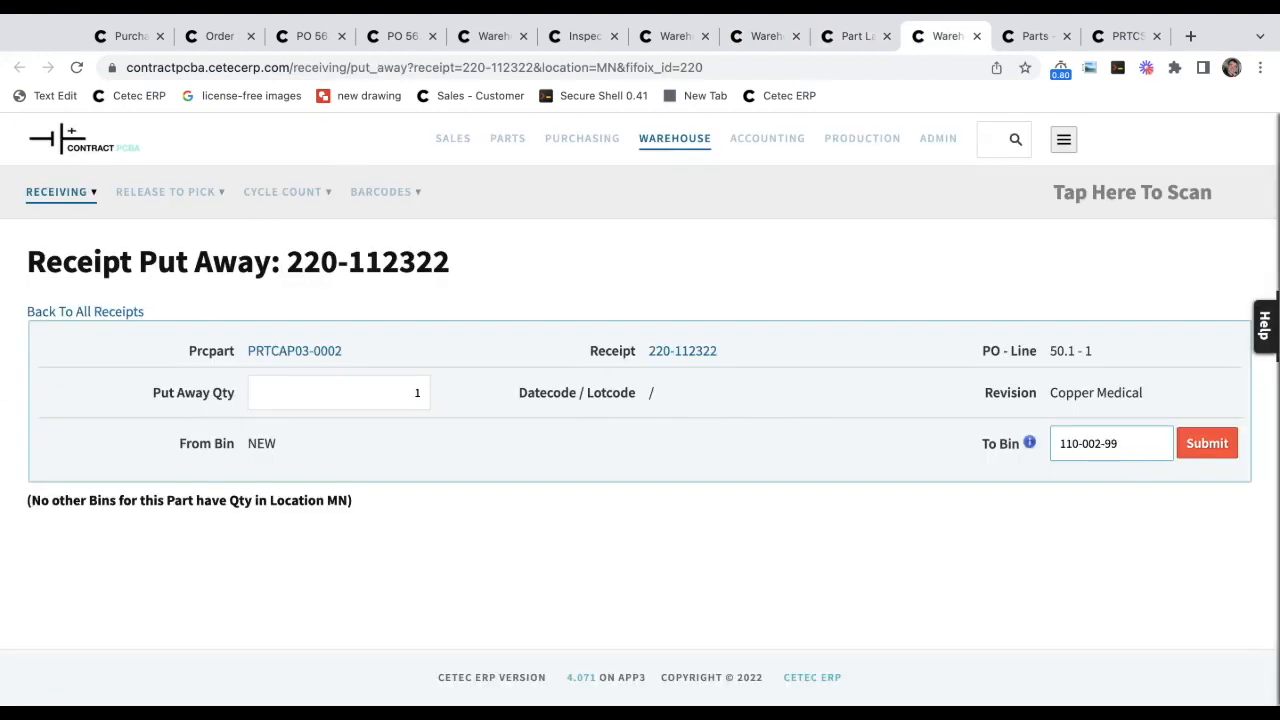
pyautogui.click(1212, 445)
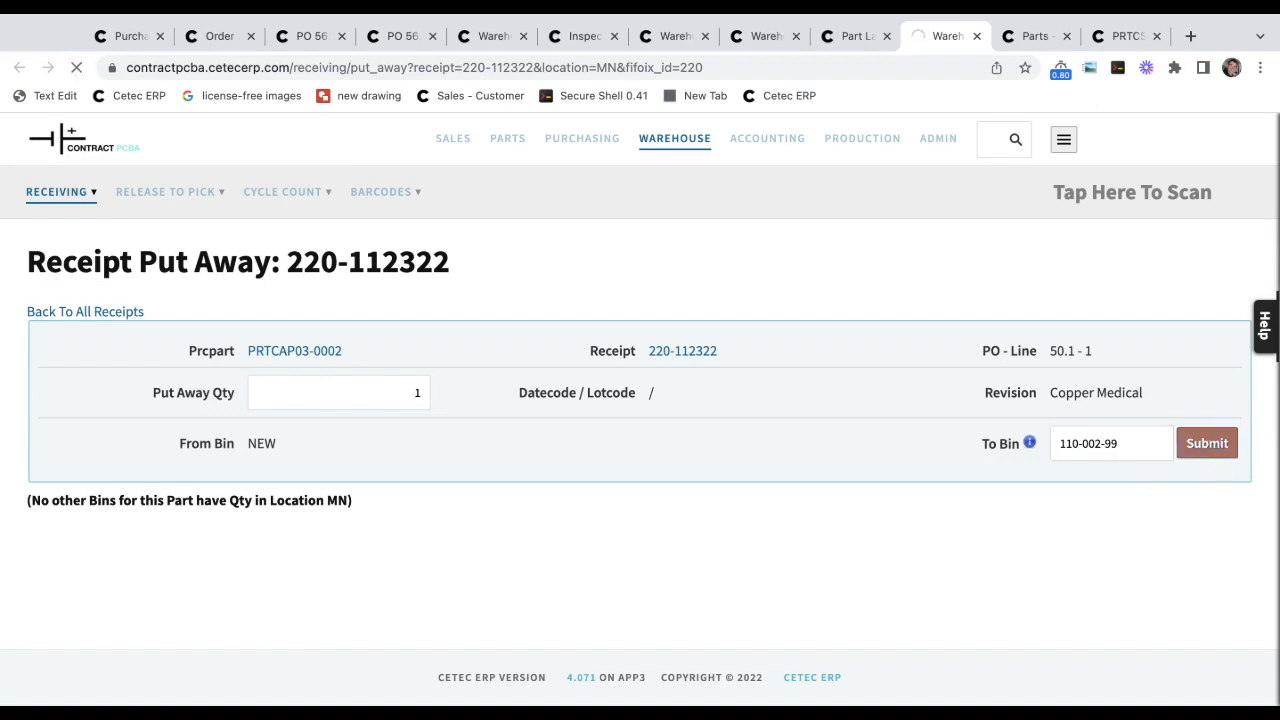
# Switch to the Parts To Release report and examine its Orders Needing Part column.
pyautogui.hotkey('ctrl', 'Tab')
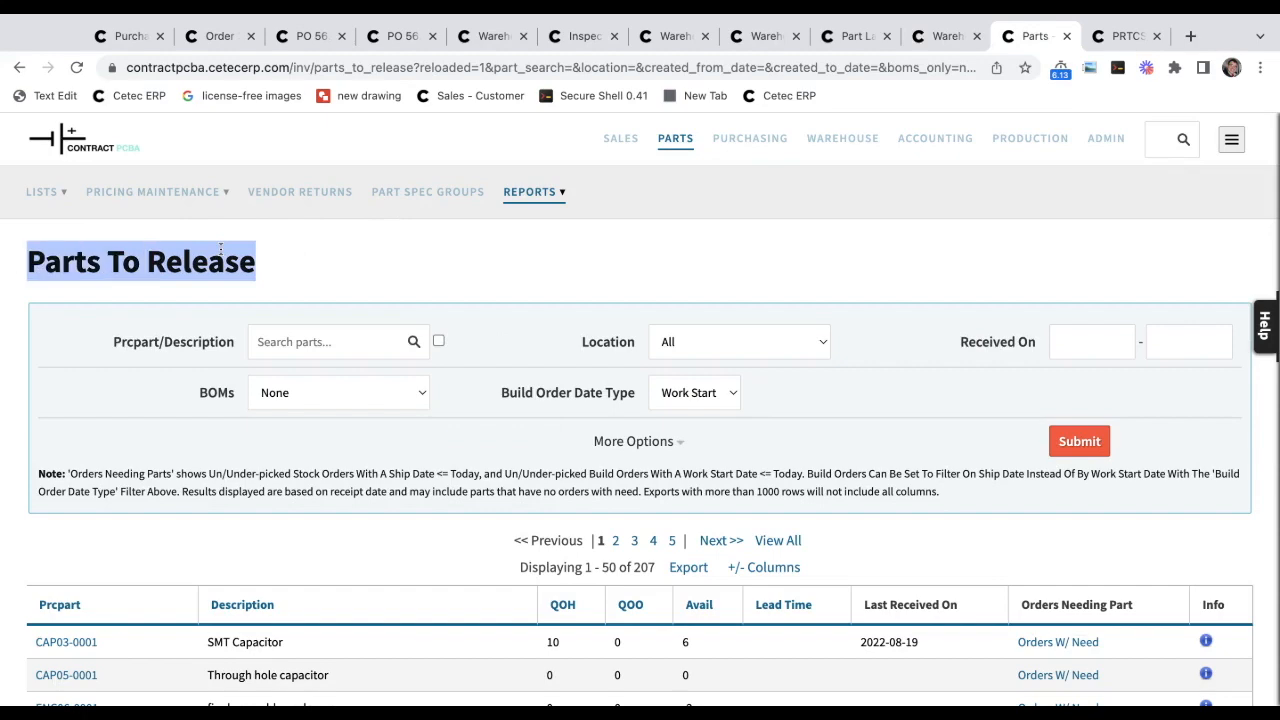
pyautogui.scroll(-2, 679, 358)
pyautogui.moveTo(1157, 434); pyautogui.dragTo(1018, 434)
# Return to the Receive Parts results and review the PRTCAP03-0002 receipt link and the Date Code, Lot Code and Revision columns.
pyautogui.hotkey('alt', 'Tab')
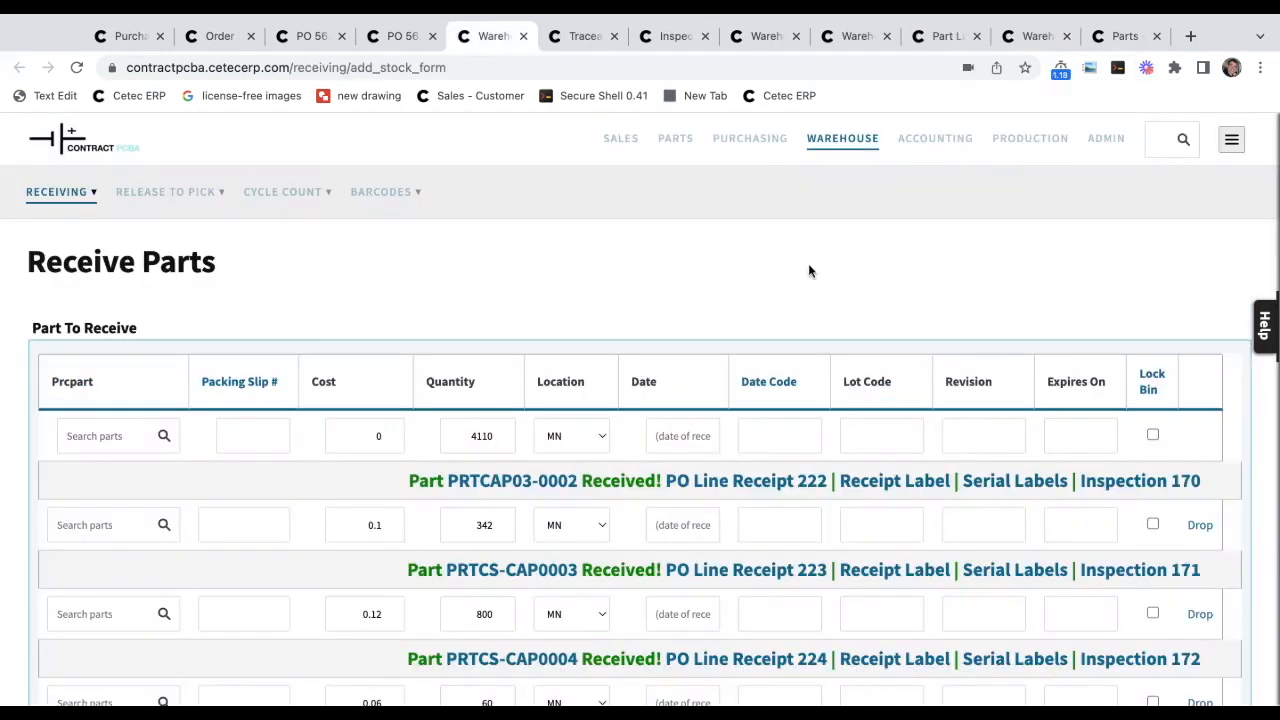
pyautogui.moveTo(662, 482); pyautogui.dragTo(828, 482)
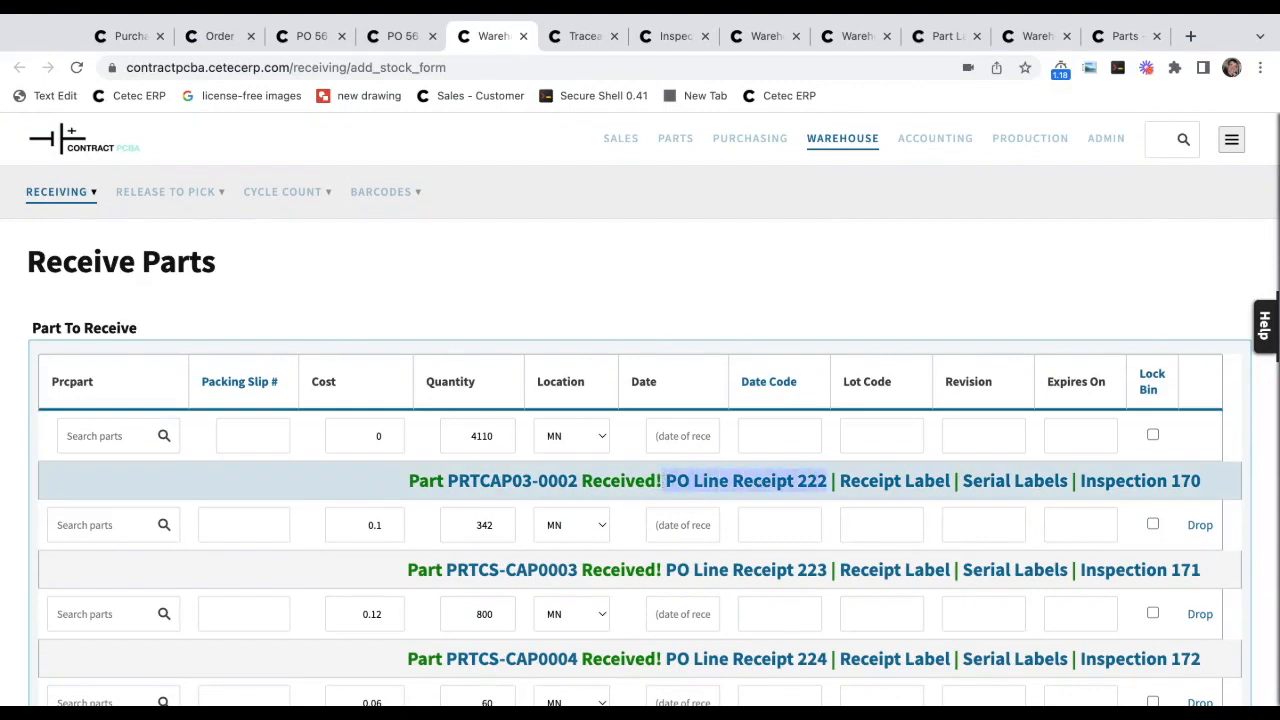
pyautogui.moveTo(740, 382); pyautogui.dragTo(992, 382)
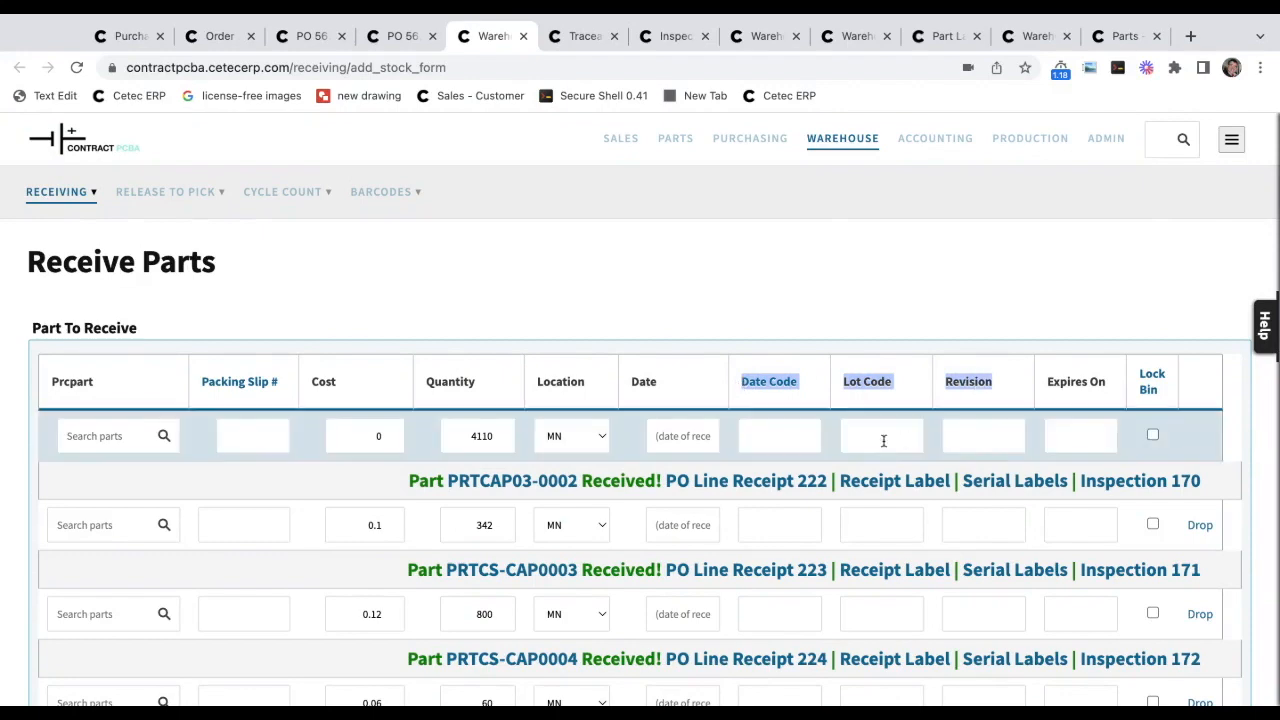
# Open the PO line receipt for PRTCAP03-0002 and review its receipt details, bin and lot code.
pyautogui.keyDown('ctrl'); pyautogui.click(764, 487); pyautogui.keyUp('ctrl')
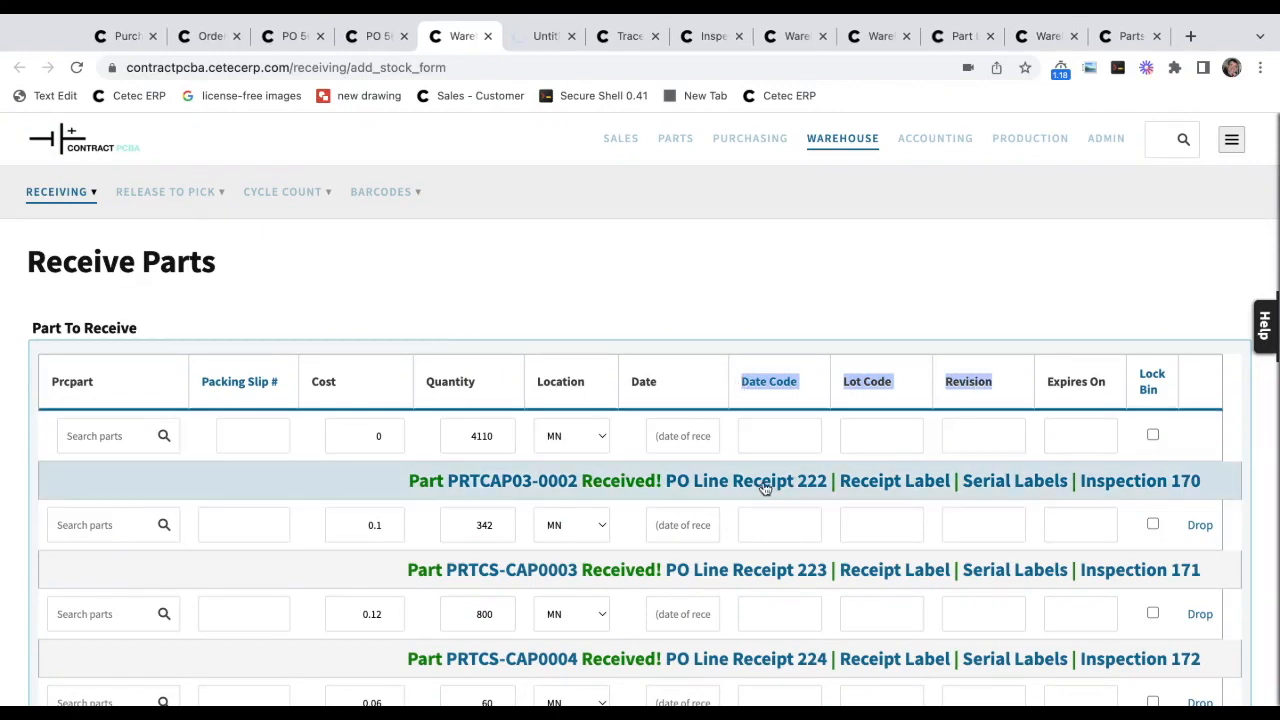
pyautogui.hotkey('ctrl', 'Tab')
pyautogui.scroll(-1, 968, 435)
pyautogui.scroll(-1, 968, 440)
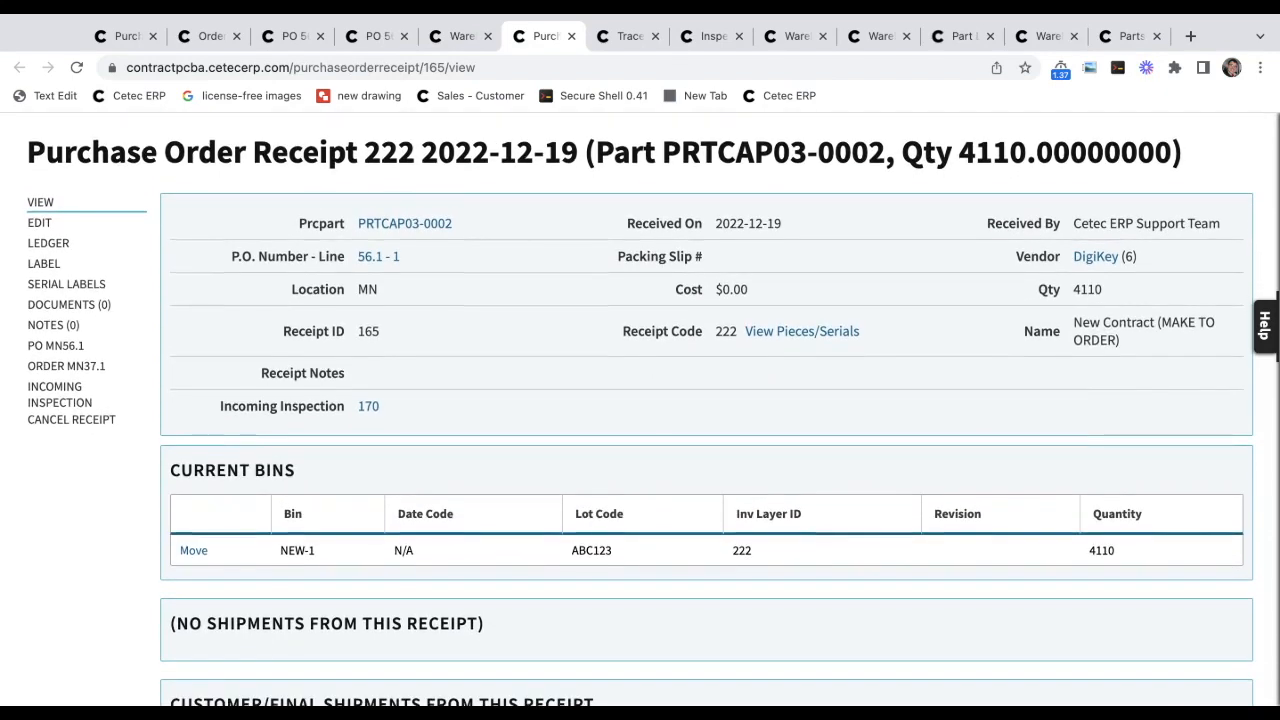
pyautogui.scroll(-1, 968, 449)
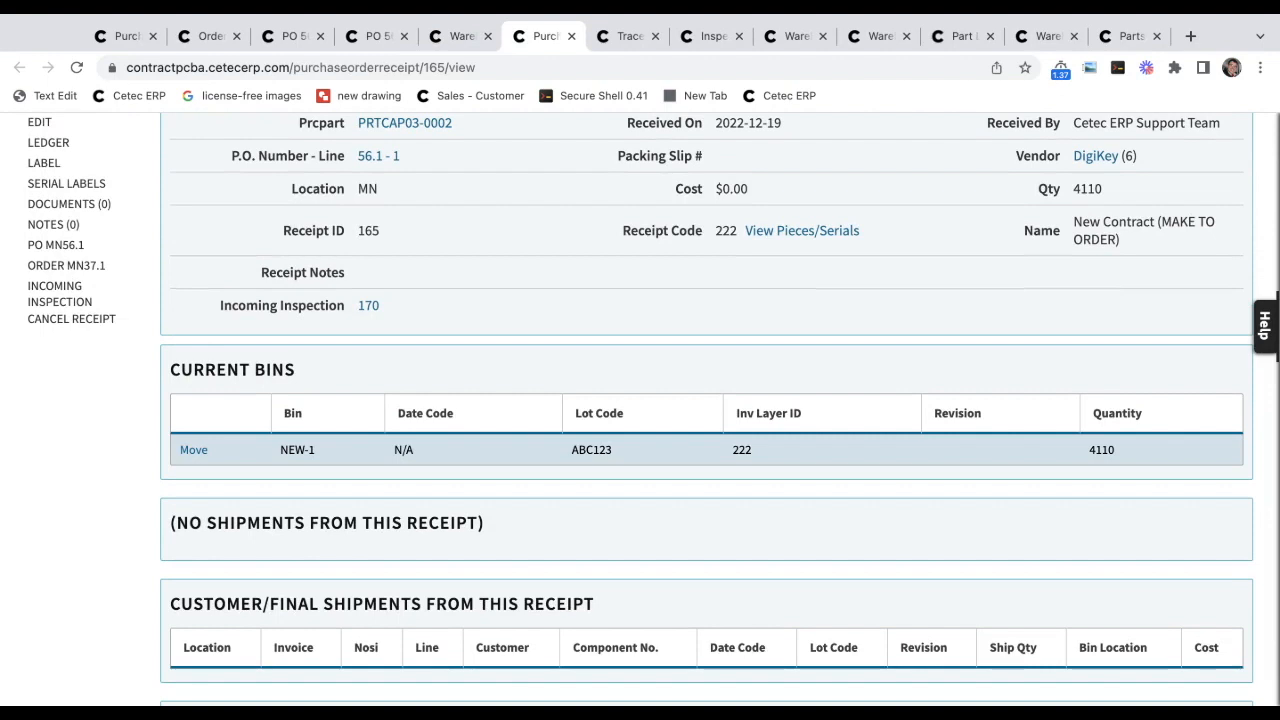
pyautogui.scroll(1, 641, 409)
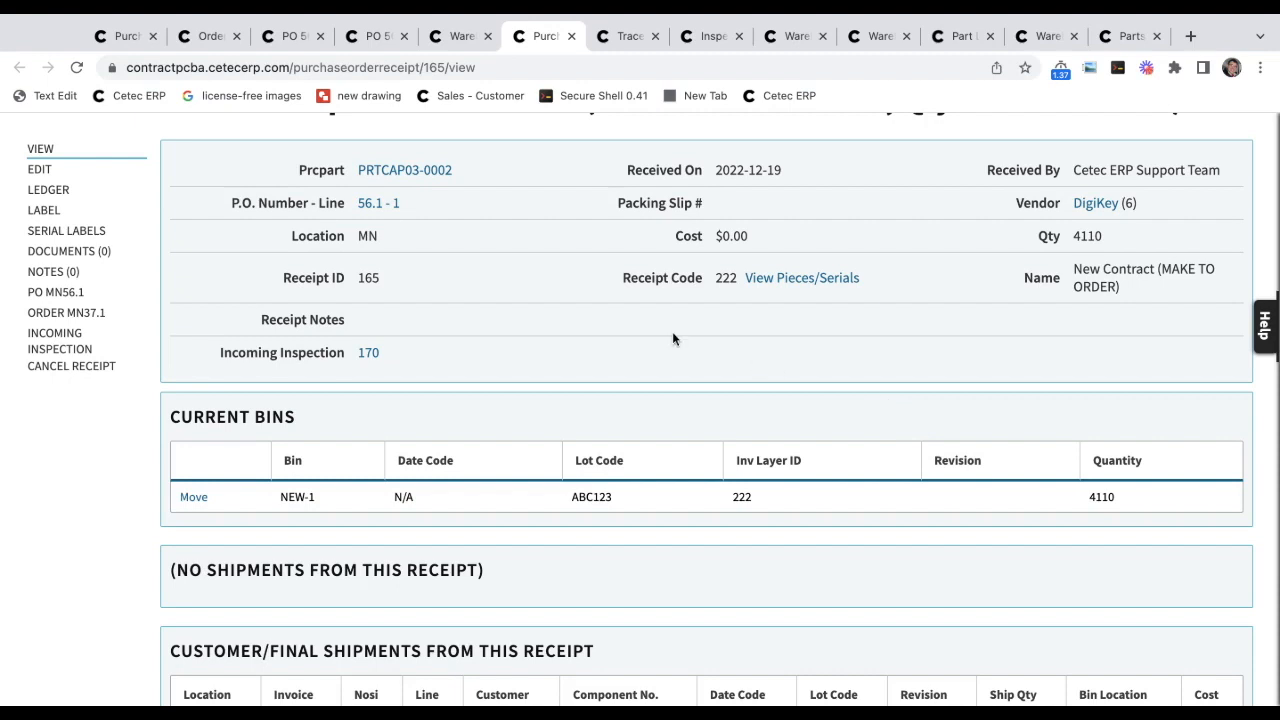
pyautogui.scroll(-1, 672, 339)
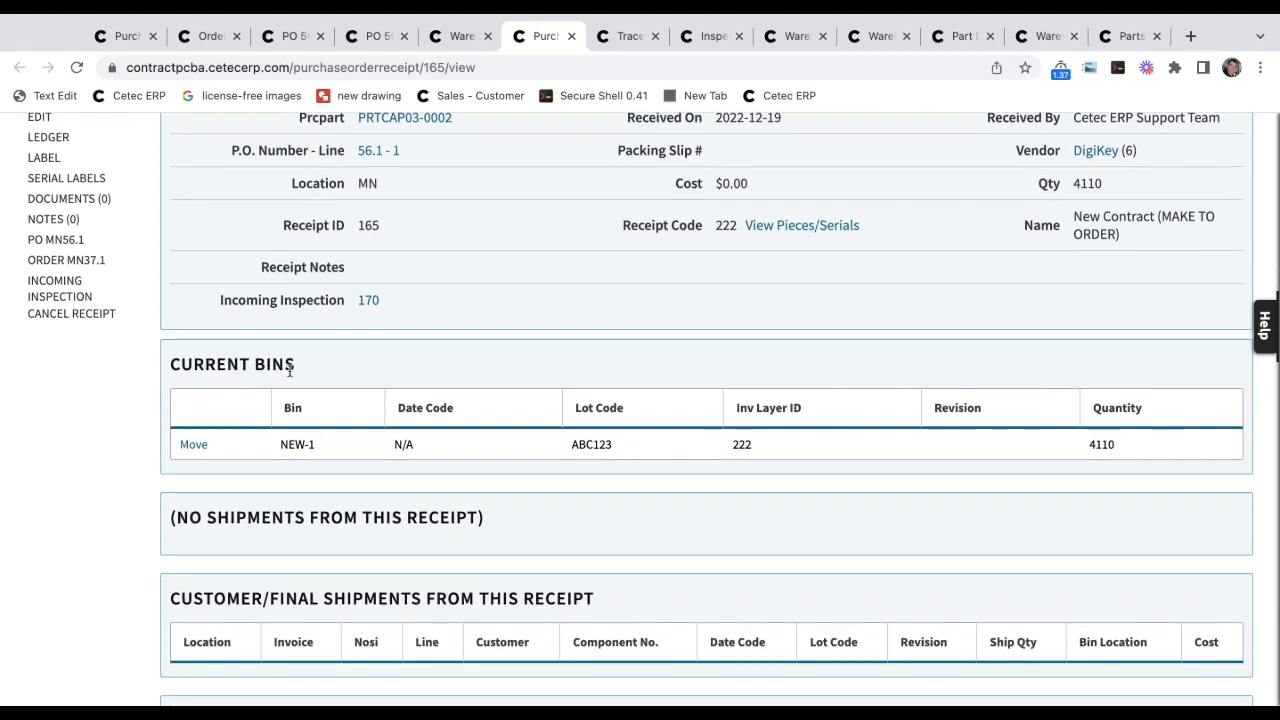
# Examine the receipt's Current Bins, Customer/Final Shipments and history/traceability sections.
pyautogui.tripleClick(259, 364)
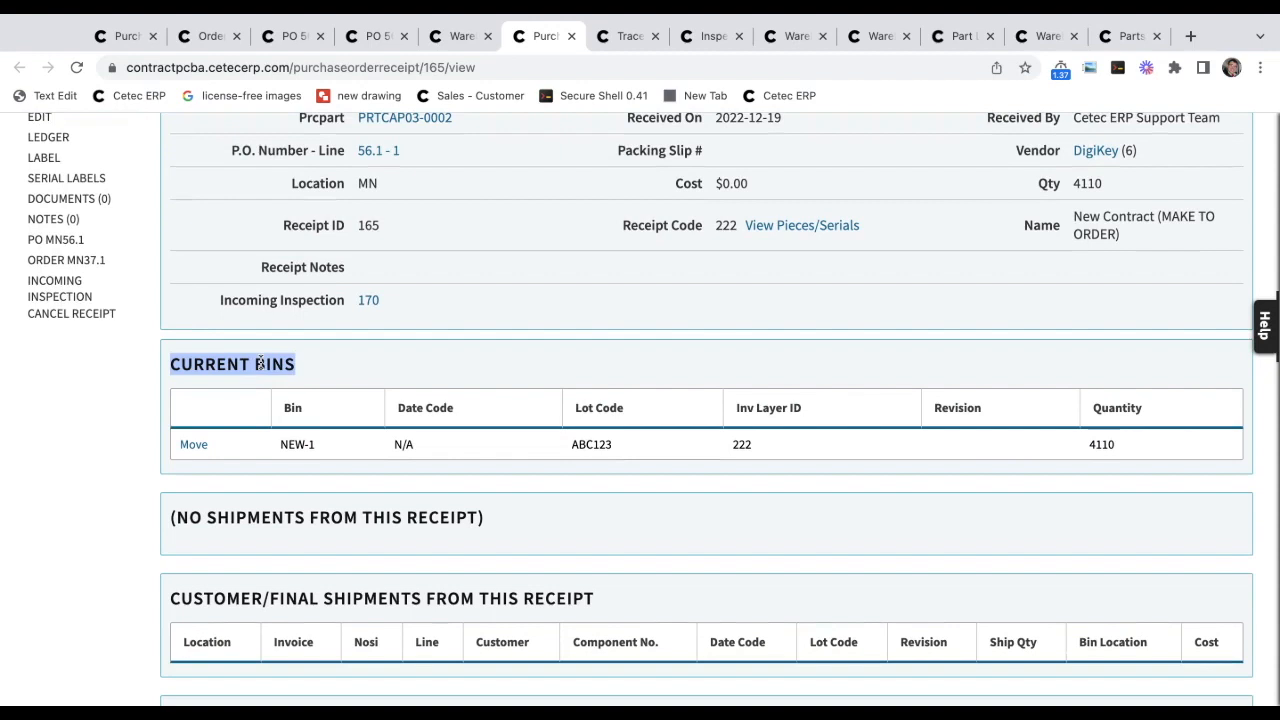
pyautogui.scroll(-2, 350, 451)
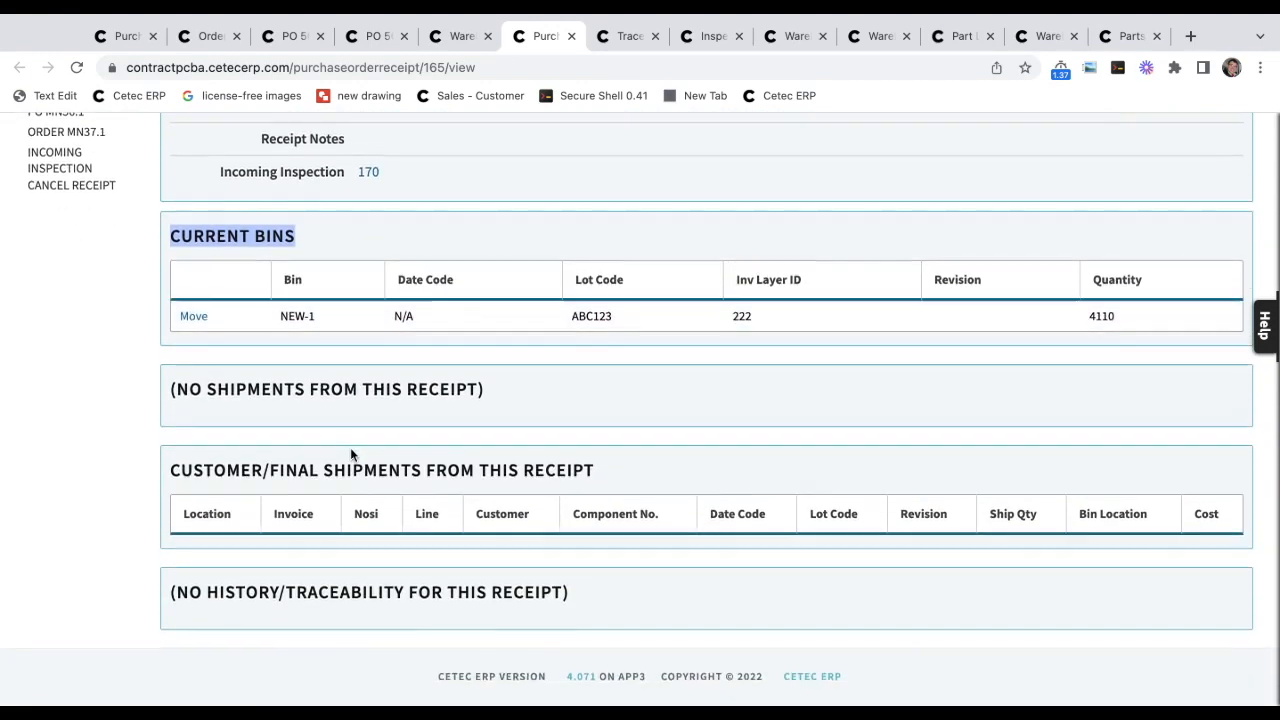
pyautogui.tripleClick(606, 467)
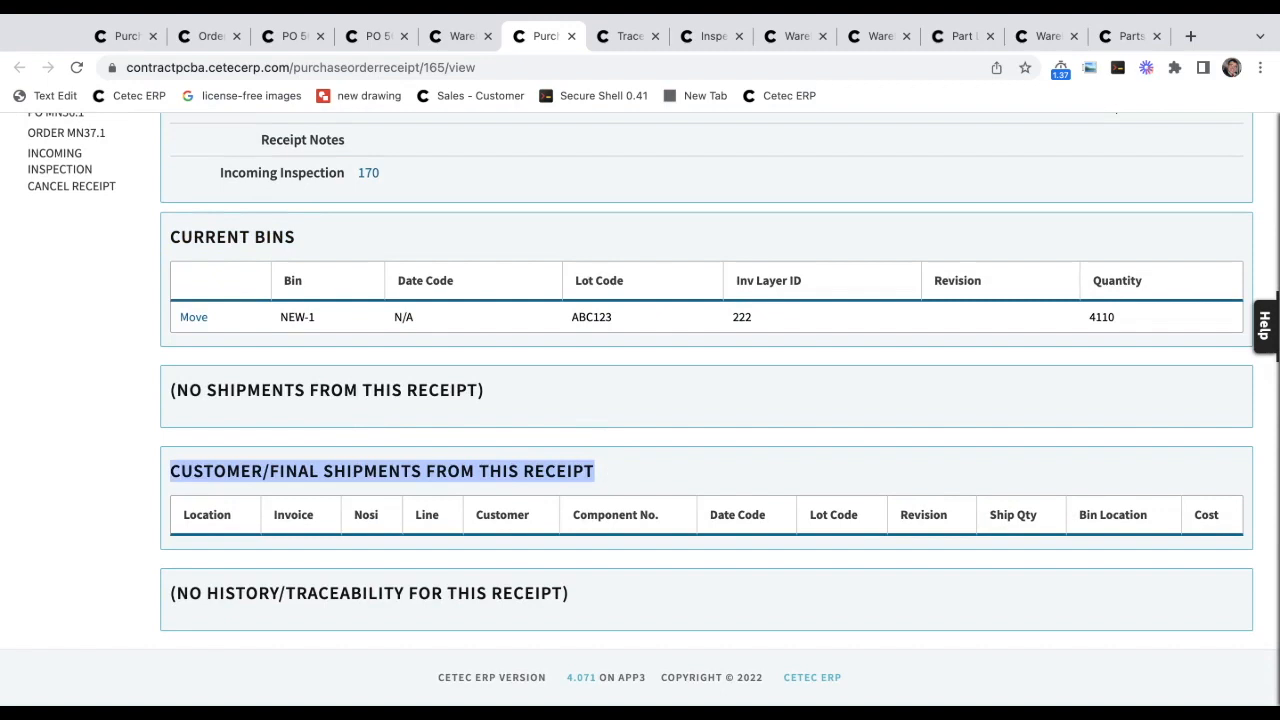
pyautogui.click(394, 480)
pyautogui.scroll(5, 394, 480)
pyautogui.scroll(2, 394, 480)
# Switch to invoice 25.1 and open its cost analysis to review the Pure Material column.
pyautogui.hotkey('ctrl', 'Tab')
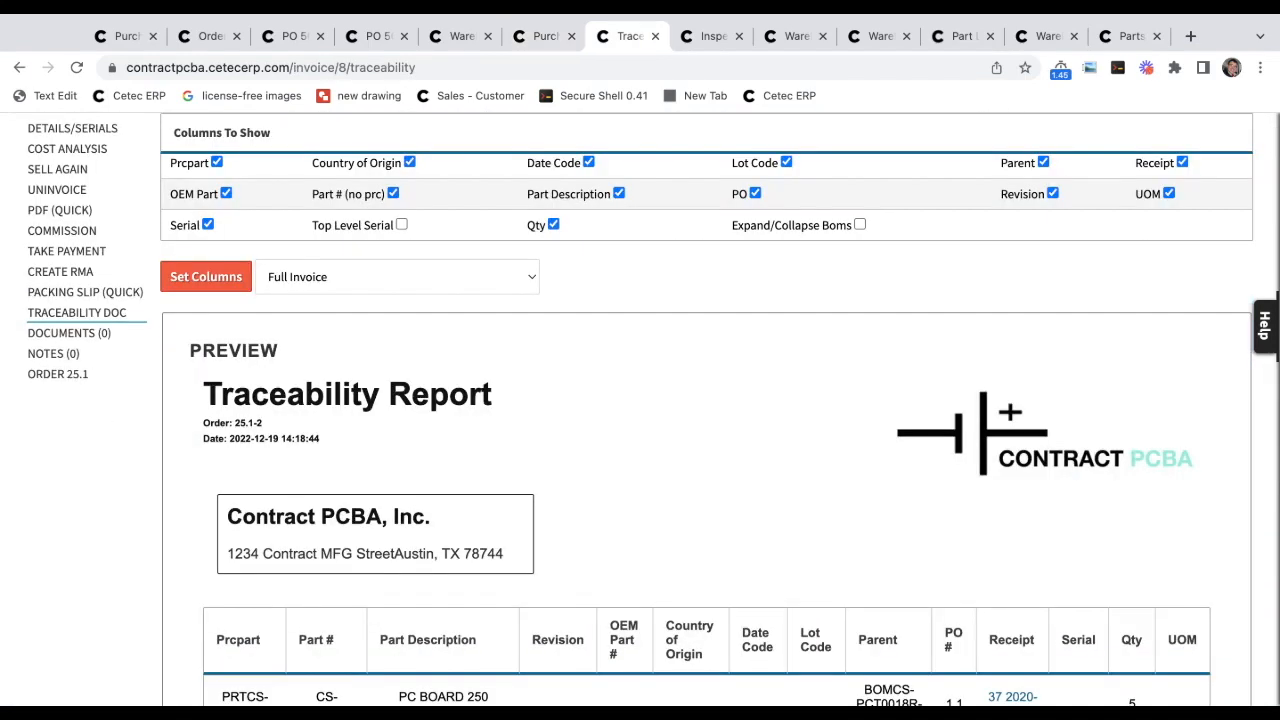
pyautogui.scroll(3, 100, 302)
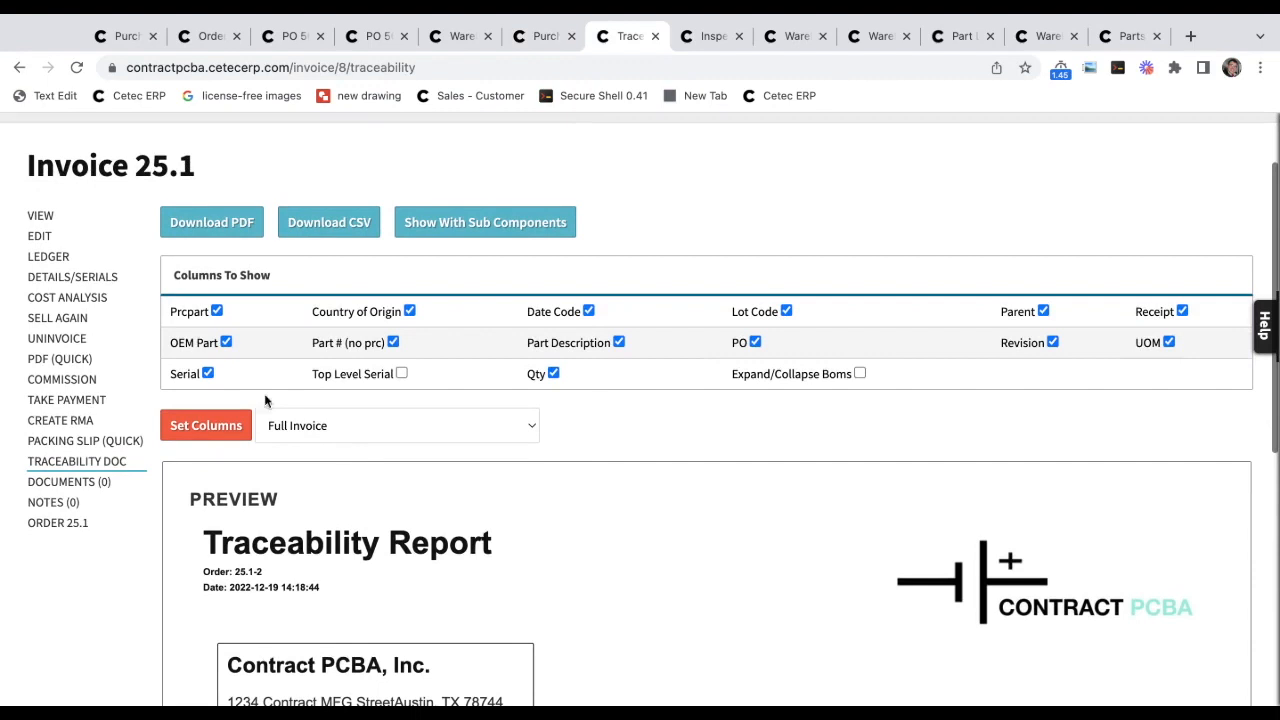
pyautogui.middleClick(100, 298)
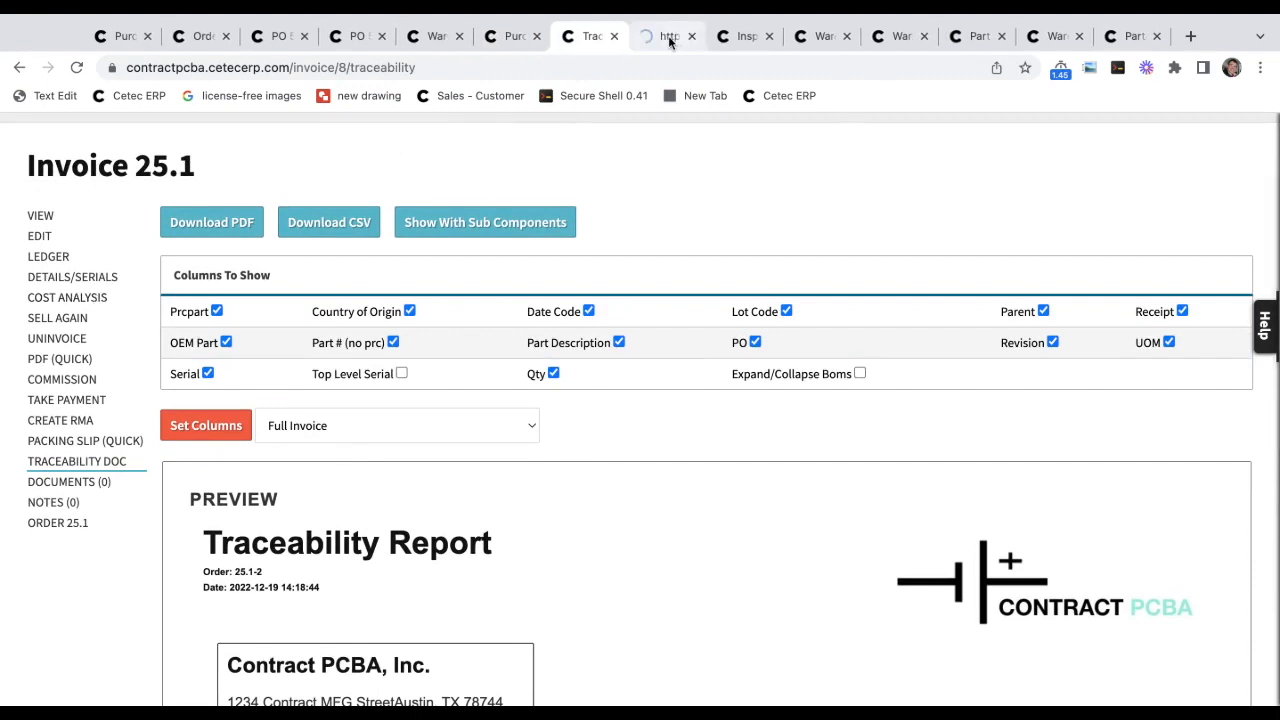
pyautogui.click(668, 40)
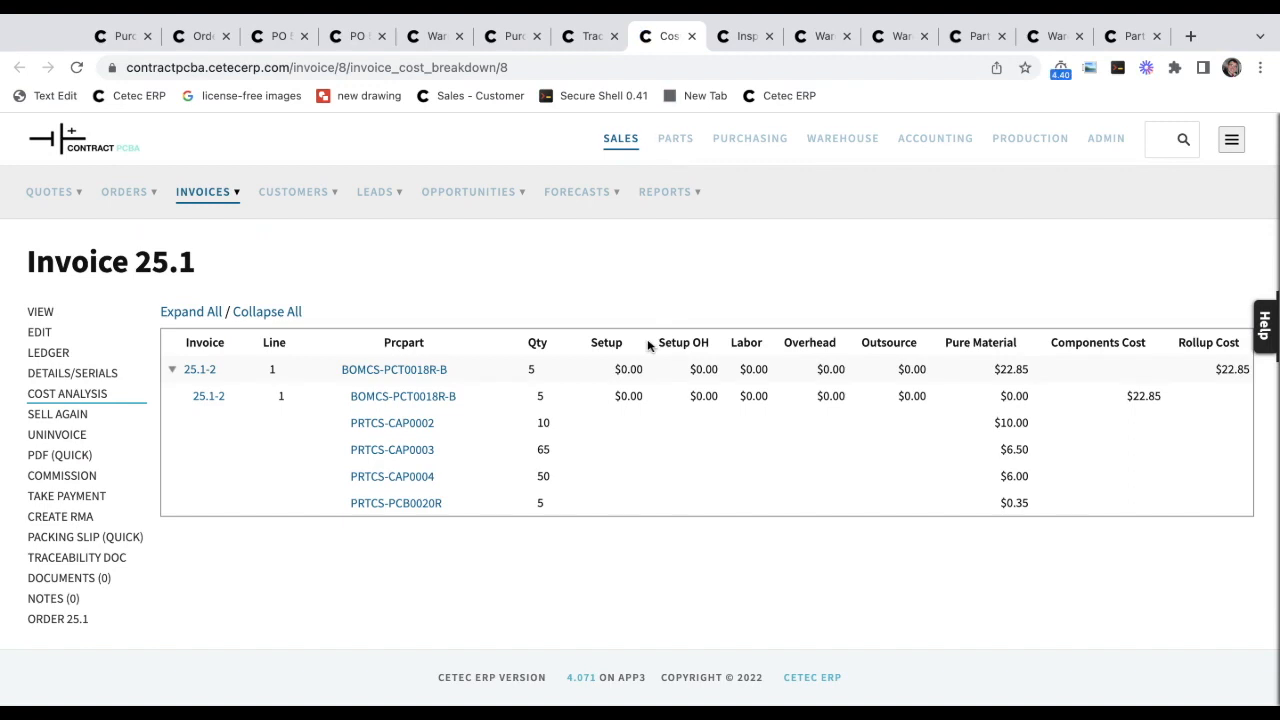
pyautogui.tripleClick(970, 342)
# Return to invoice 25.1's Traceability Report and review the components' lot codes, PO numbers and receipts.
pyautogui.hotkey('ctrl', 'shift', 'Tab')
pyautogui.scroll(-3, 616, 513)
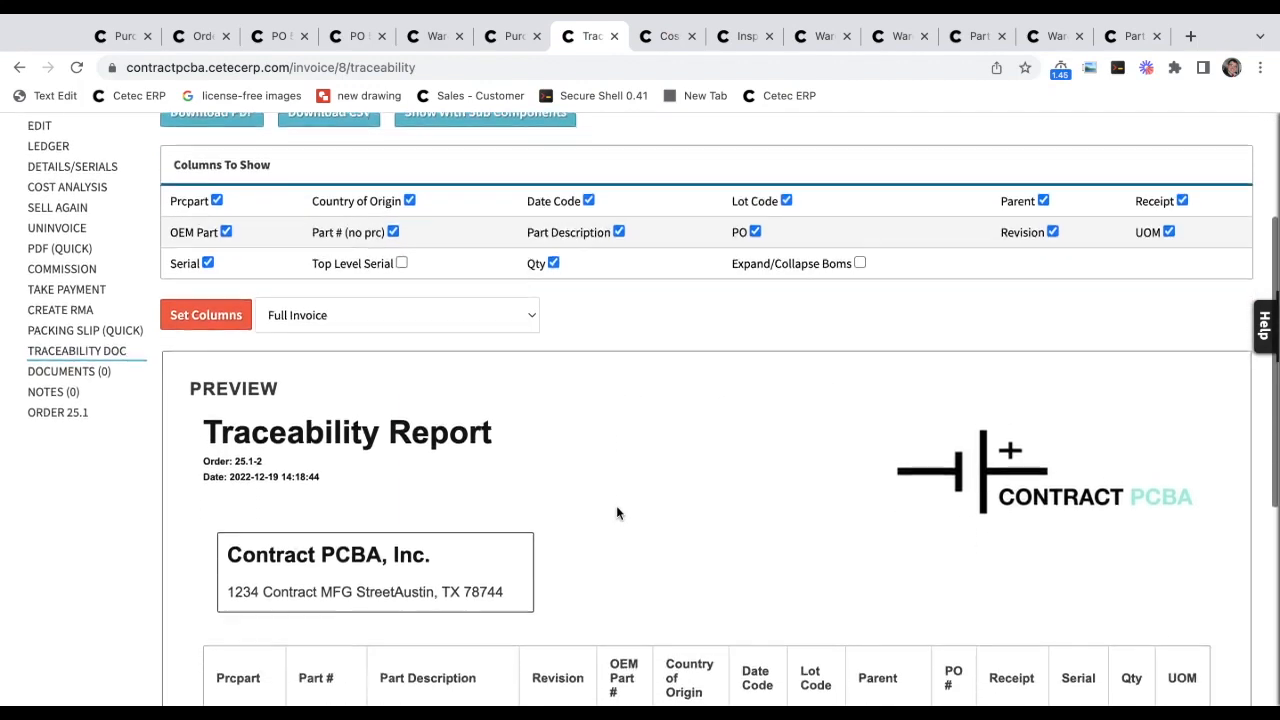
pyautogui.scroll(-1, 608, 478)
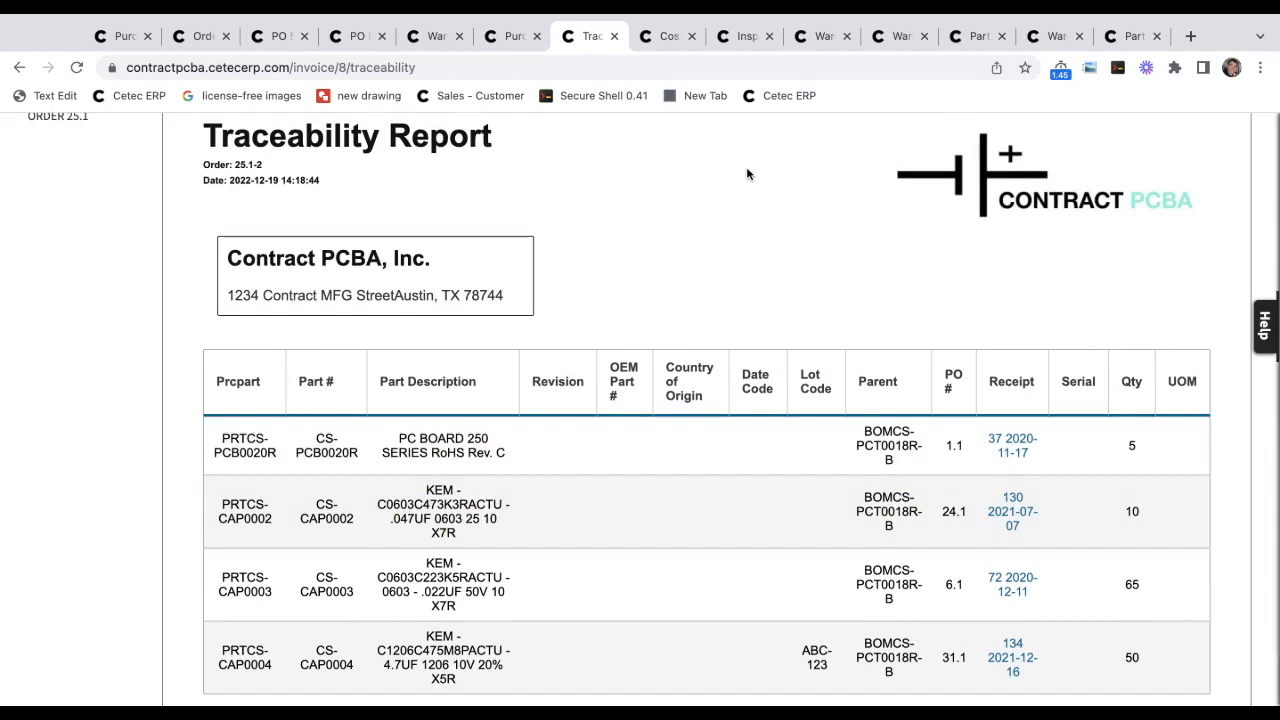
pyautogui.scroll(5, 748, 171)
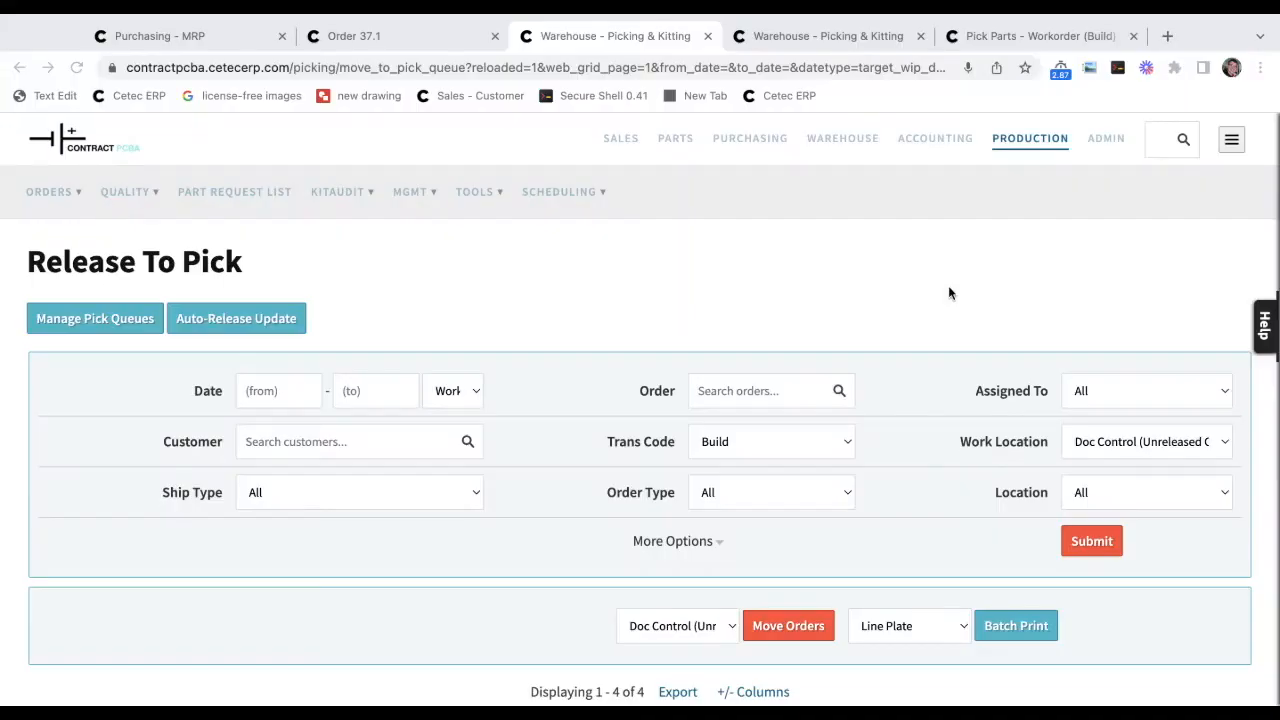
# Examine the Short Per Allocation and Material Here On columns of the Release To Pick list.
pyautogui.scroll(-2, 950, 293)
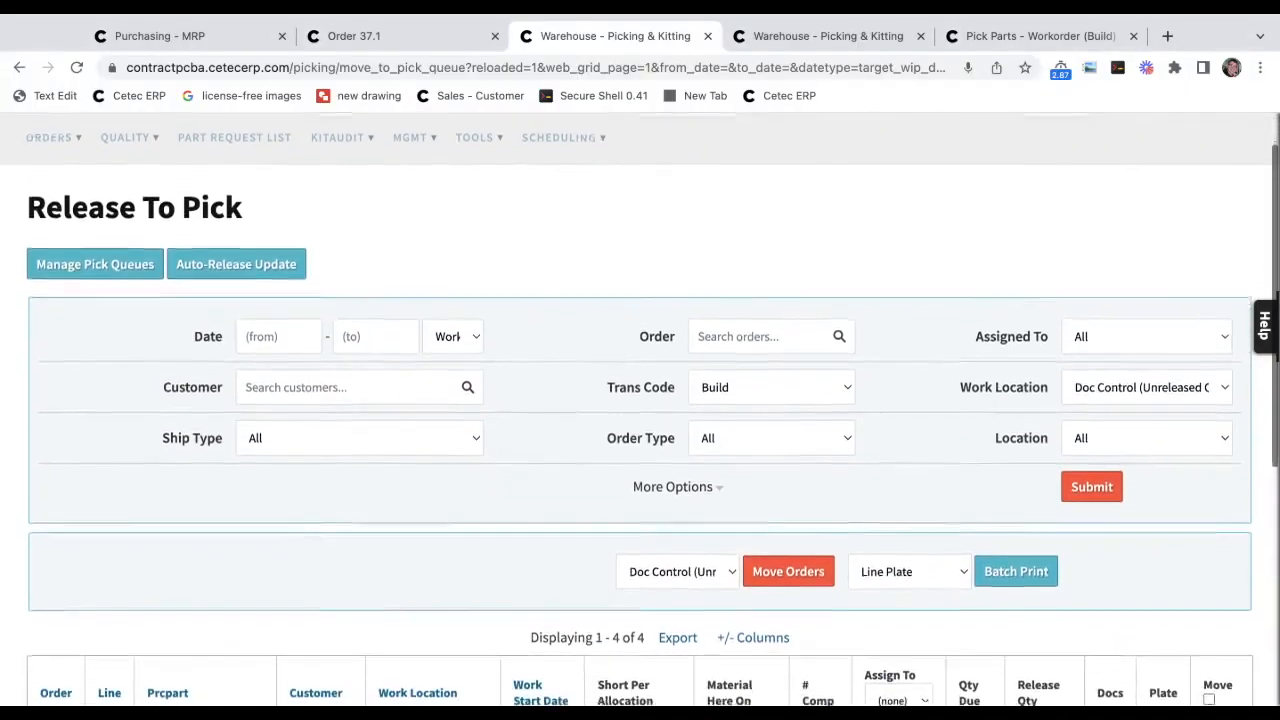
pyautogui.scroll(-5, 640, 410)
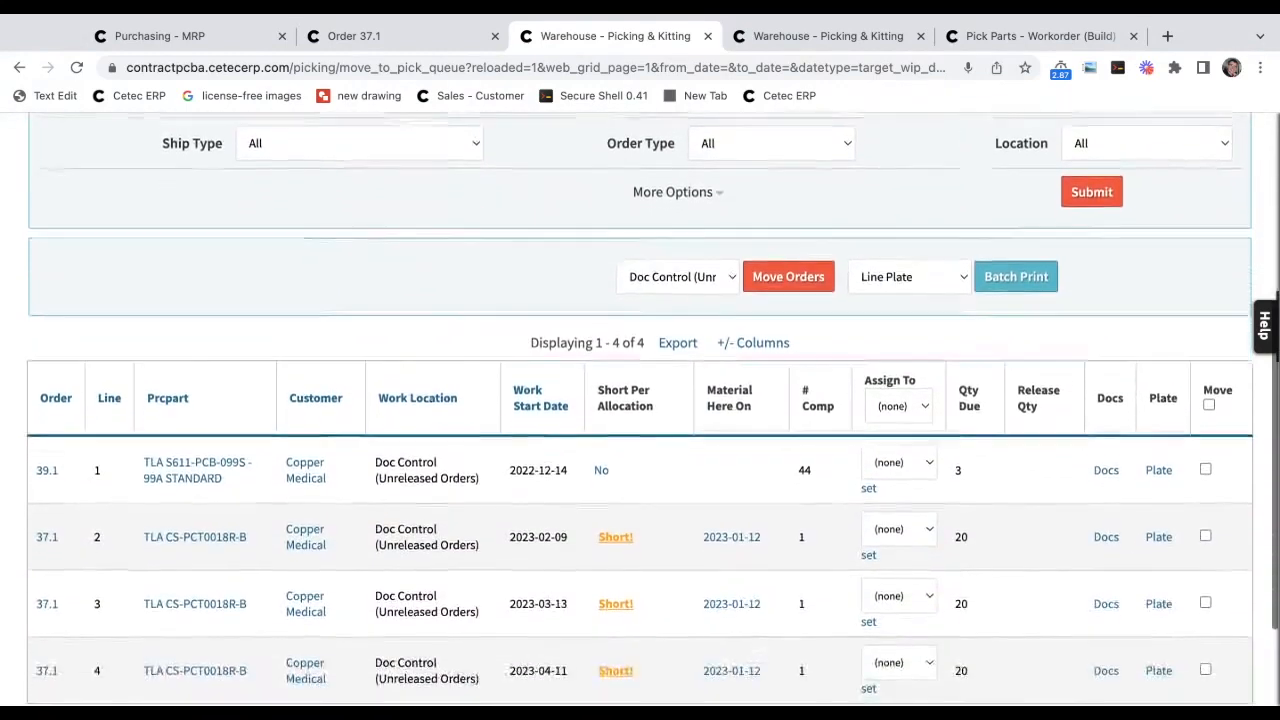
pyautogui.scroll(-2, 594, 304)
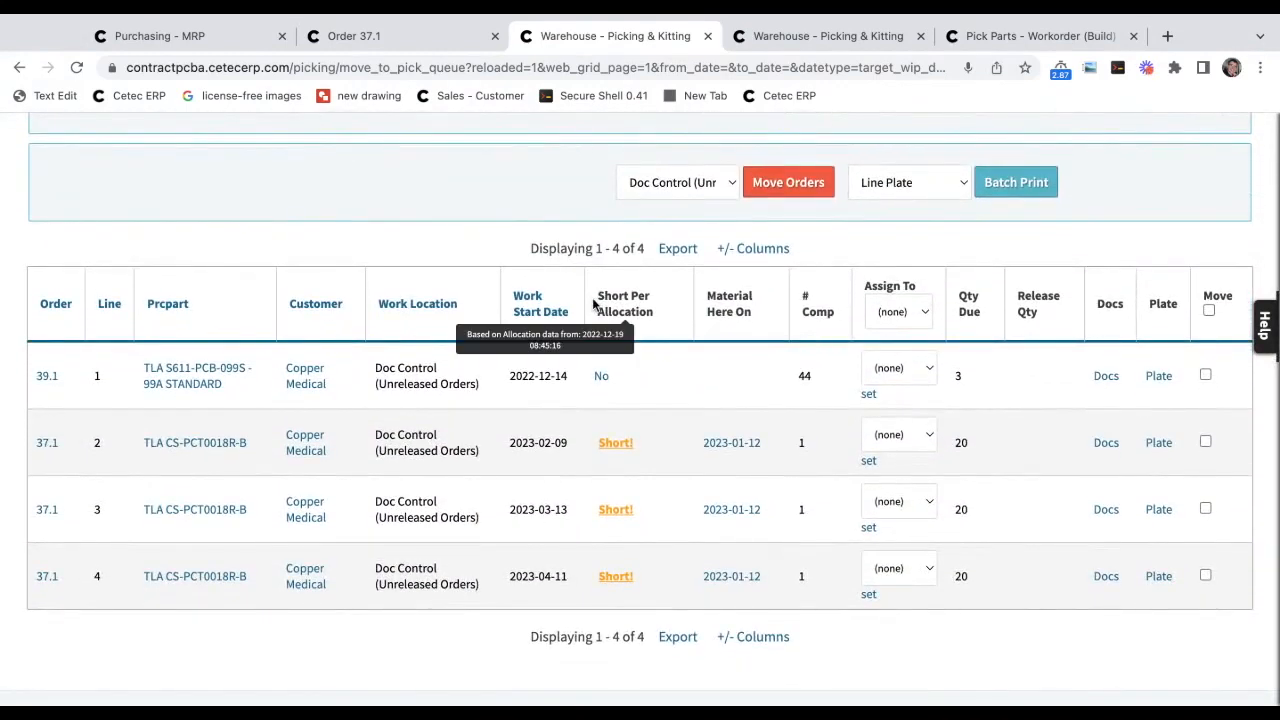
pyautogui.tripleClick(594, 304)
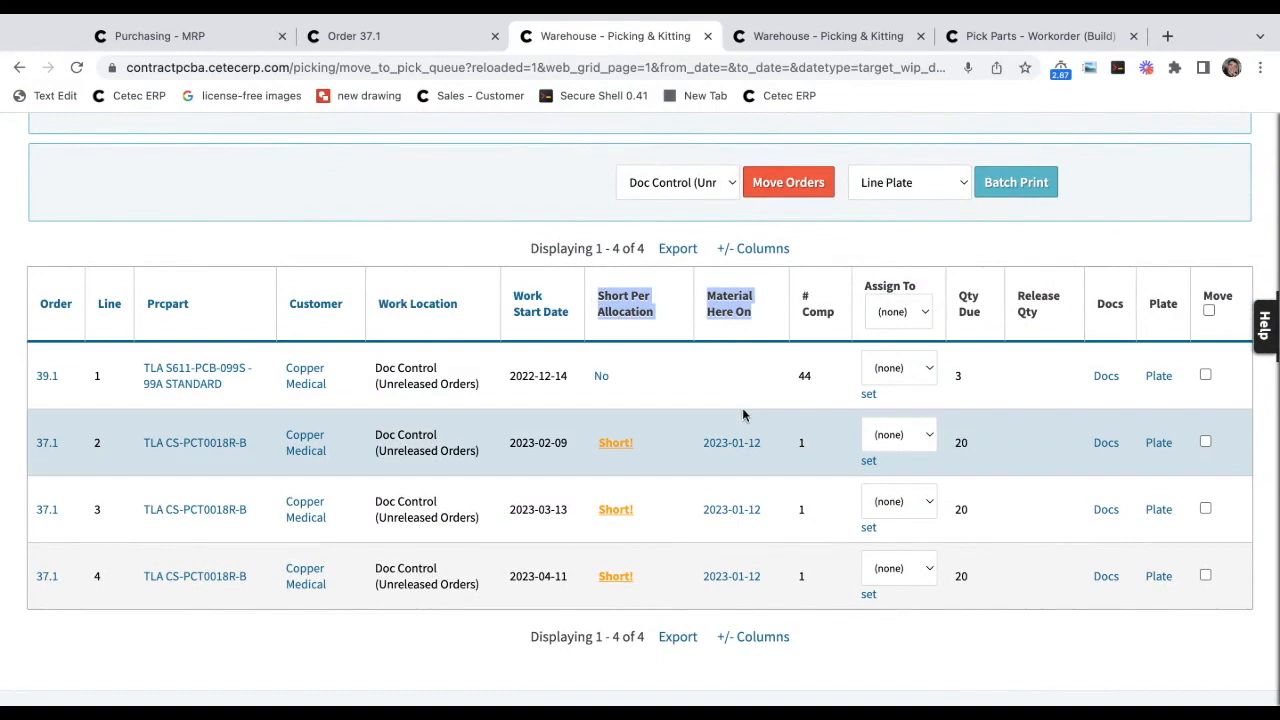
# Open the allocation for order 37.1 line 2 and review the demand and supply source of PRTCS-CAP0004.
pyautogui.click(731, 443)
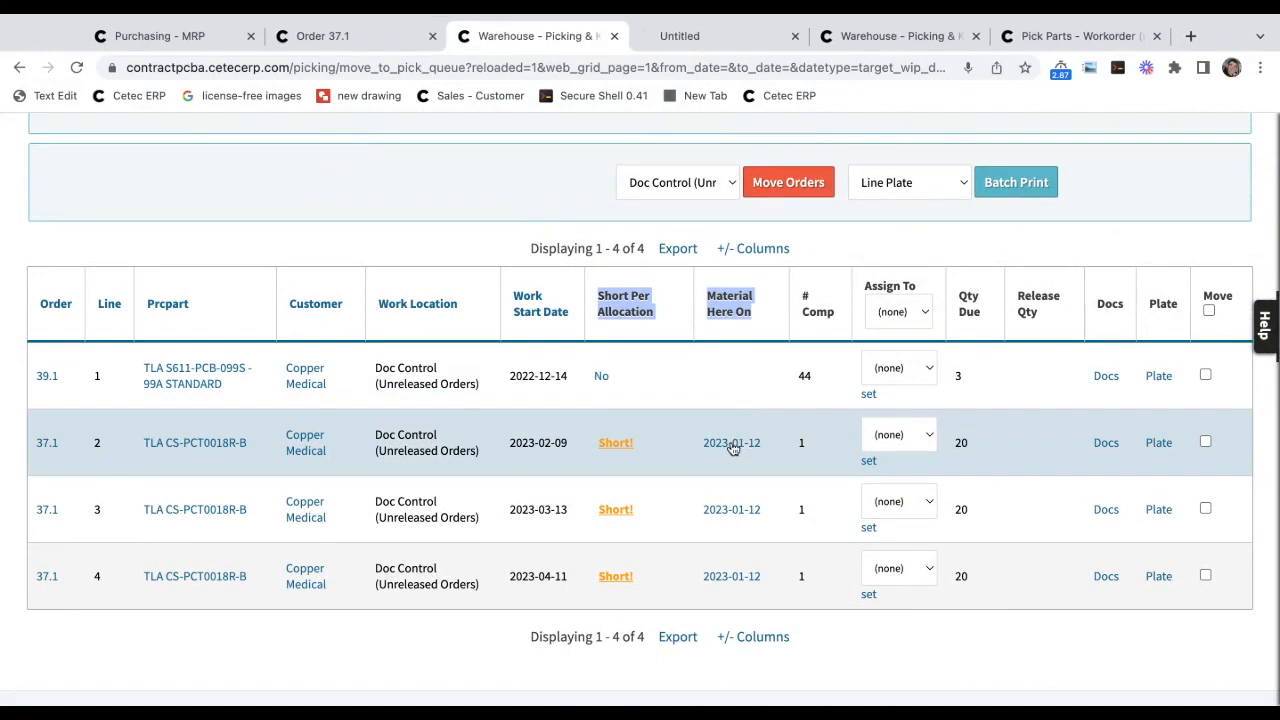
pyautogui.click(43, 620)
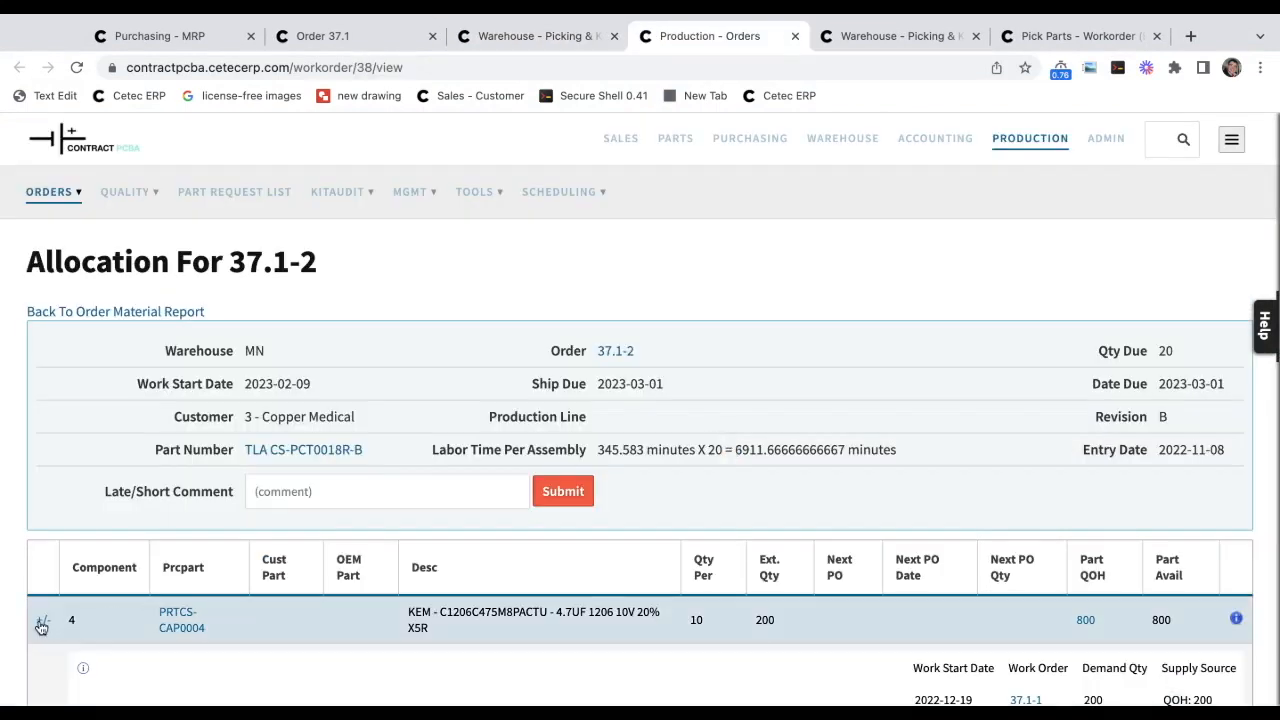
pyautogui.scroll(-2, 730, 461)
pyautogui.scroll(-2, 731, 467)
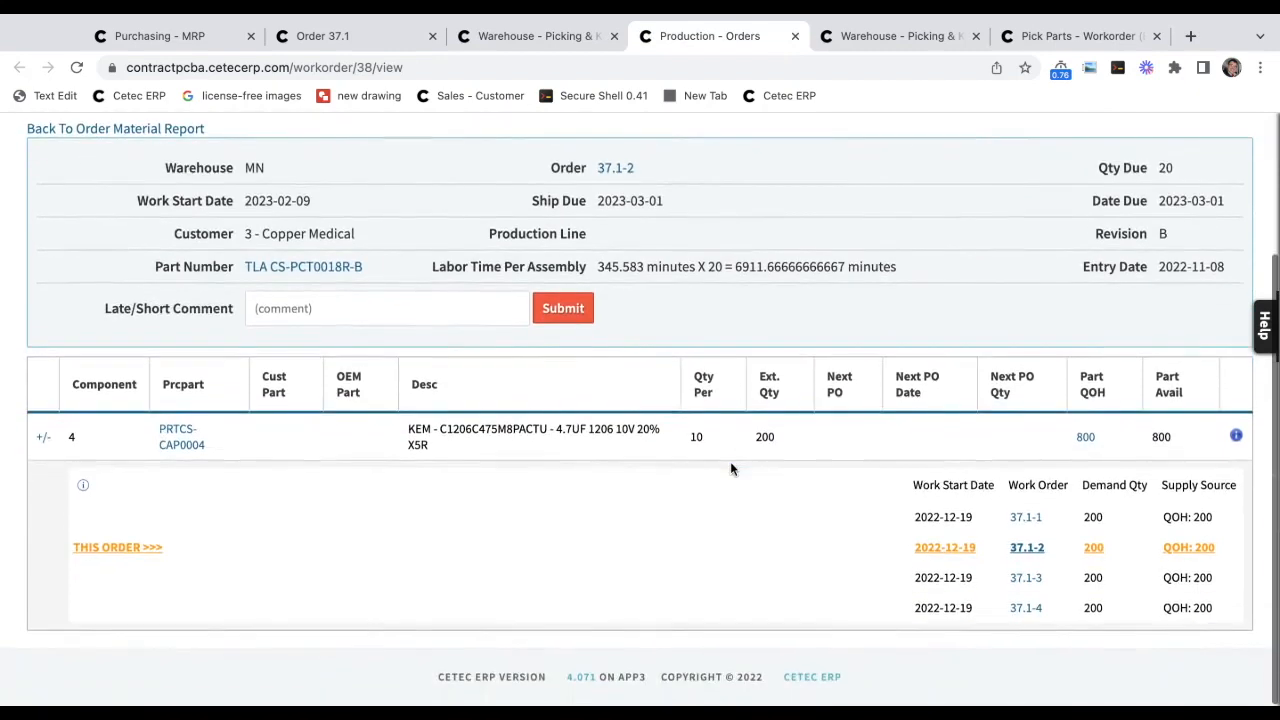
pyautogui.moveTo(903, 489); pyautogui.dragTo(1069, 487)
# Switch to the second Release To Pick list and check the orders' Short Per Allocation status.
pyautogui.hotkey('ctrl', 'Tab')
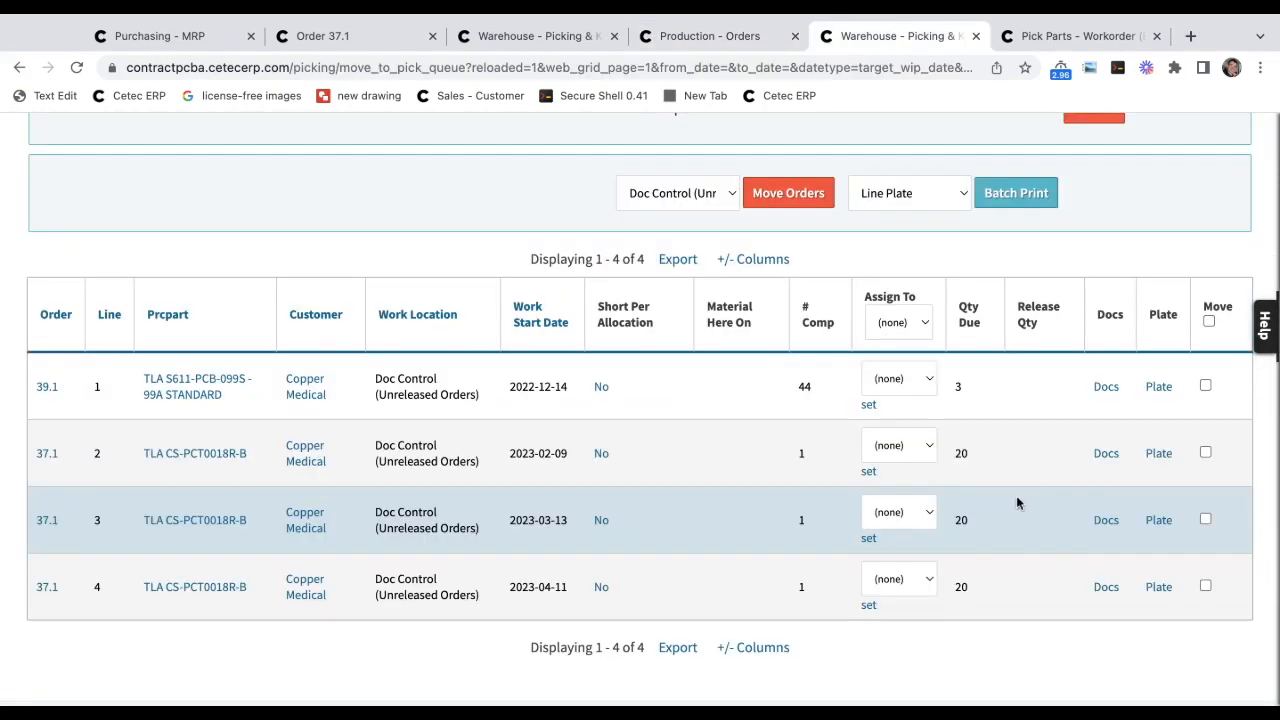
pyautogui.tripleClick(622, 310)
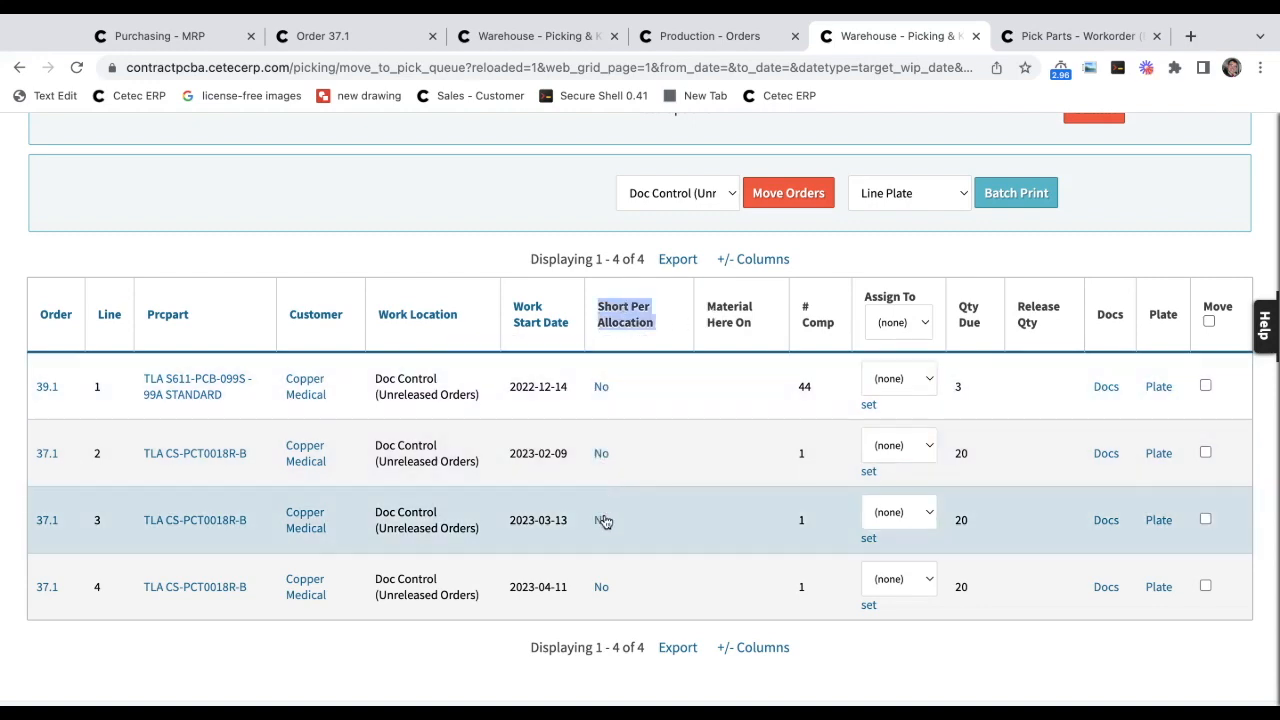
pyautogui.scroll(1, 622, 451)
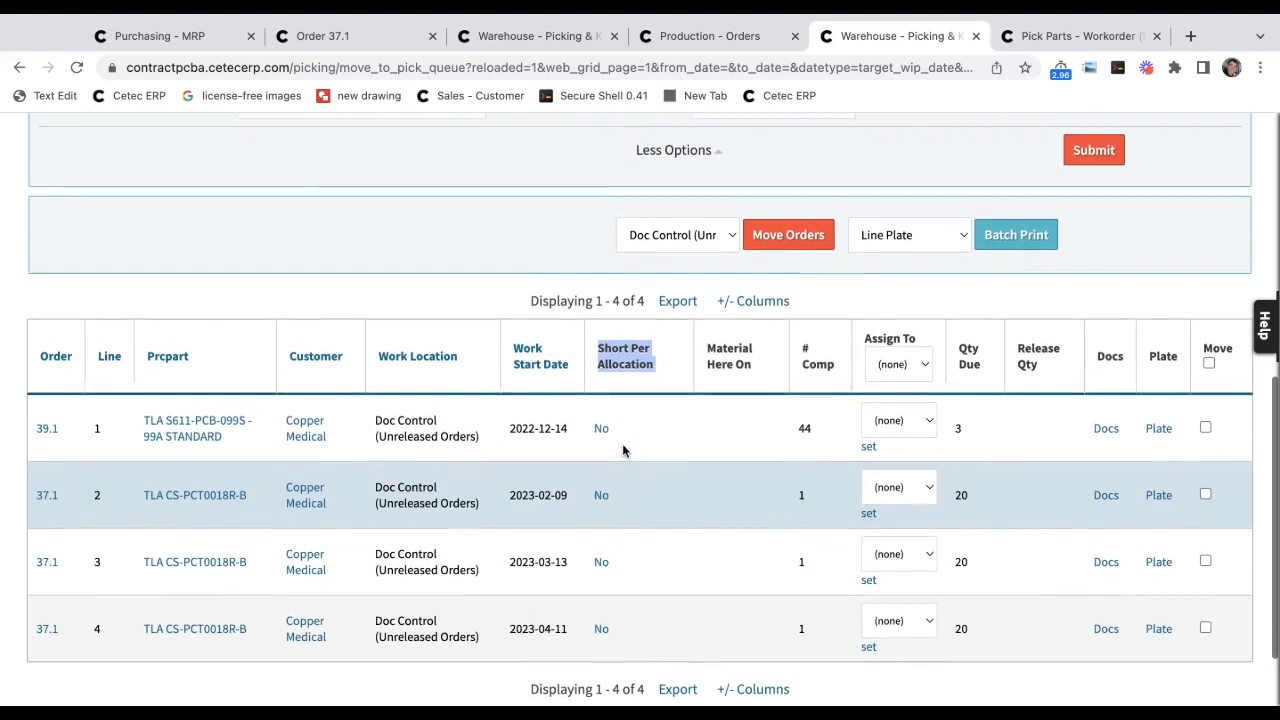
pyautogui.click(1153, 303)
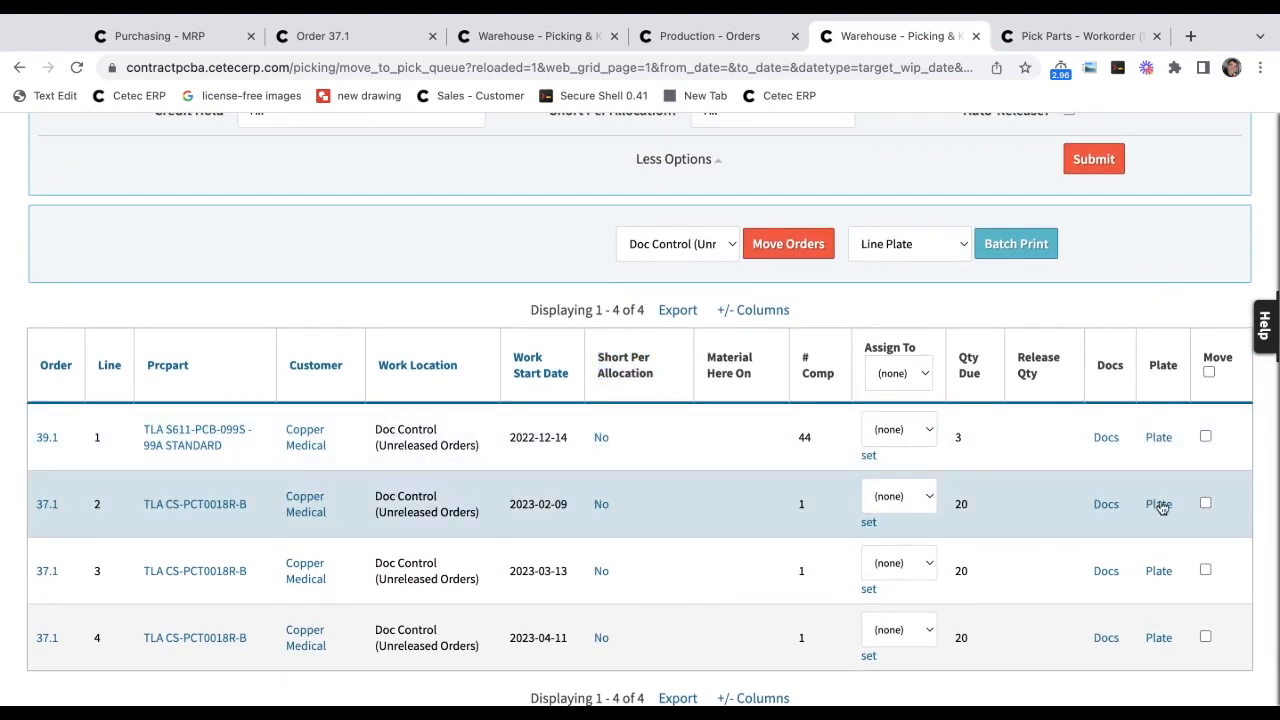
# Open the license plate for order 37.1 line 2, review its pick list and labor plan, and return to Release To Pick.
pyautogui.click(1159, 505)
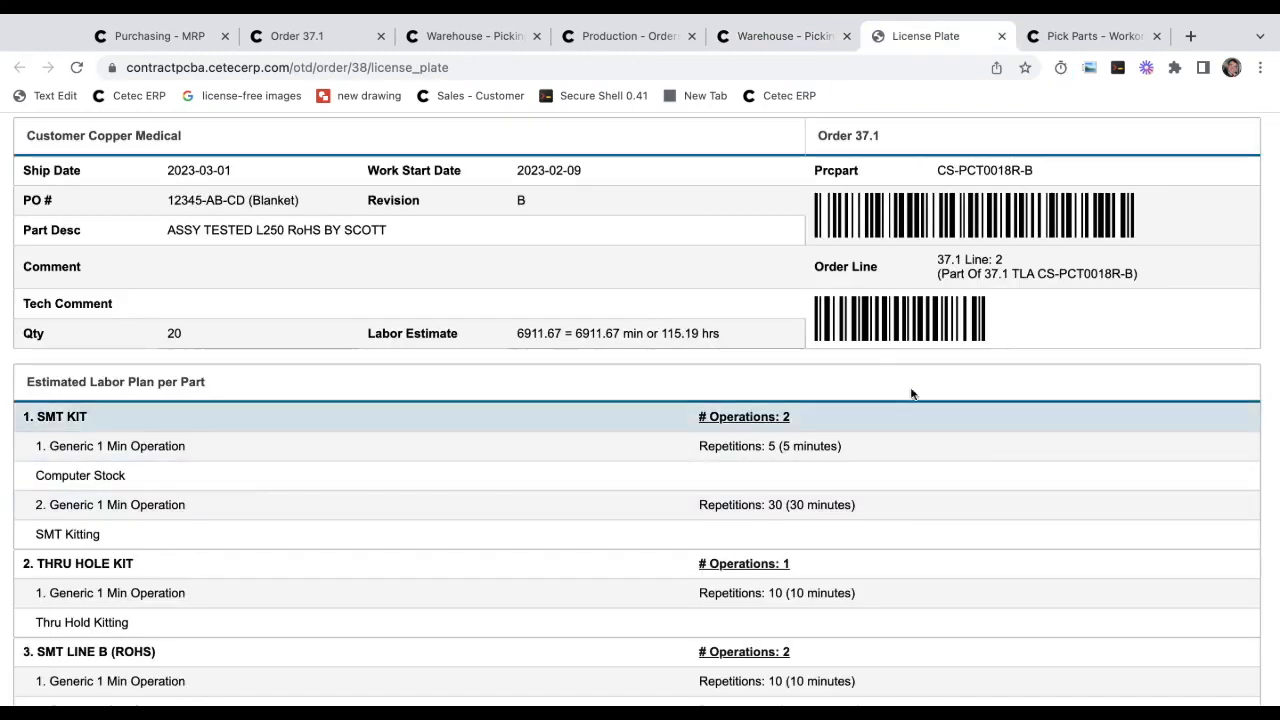
pyautogui.scroll(-1, 854, 345)
pyautogui.scroll(1, 854, 345)
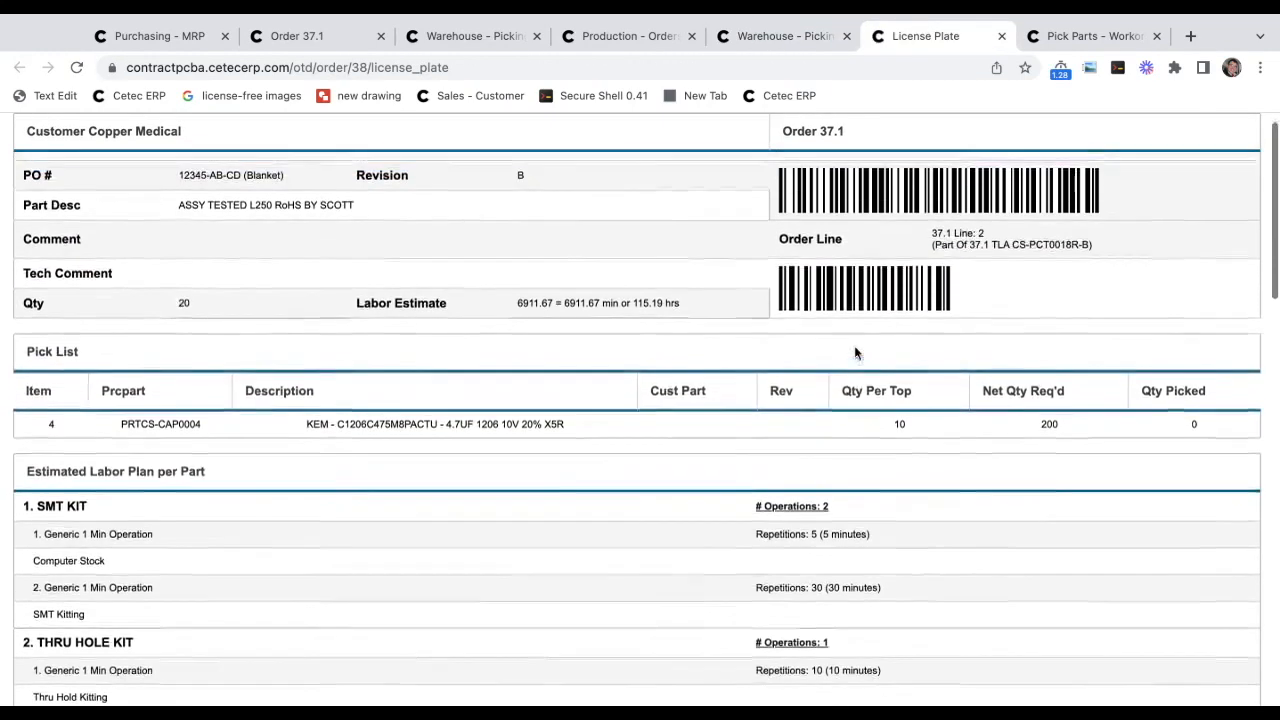
pyautogui.hotkey('ctrl', 'shift', 'Tab')
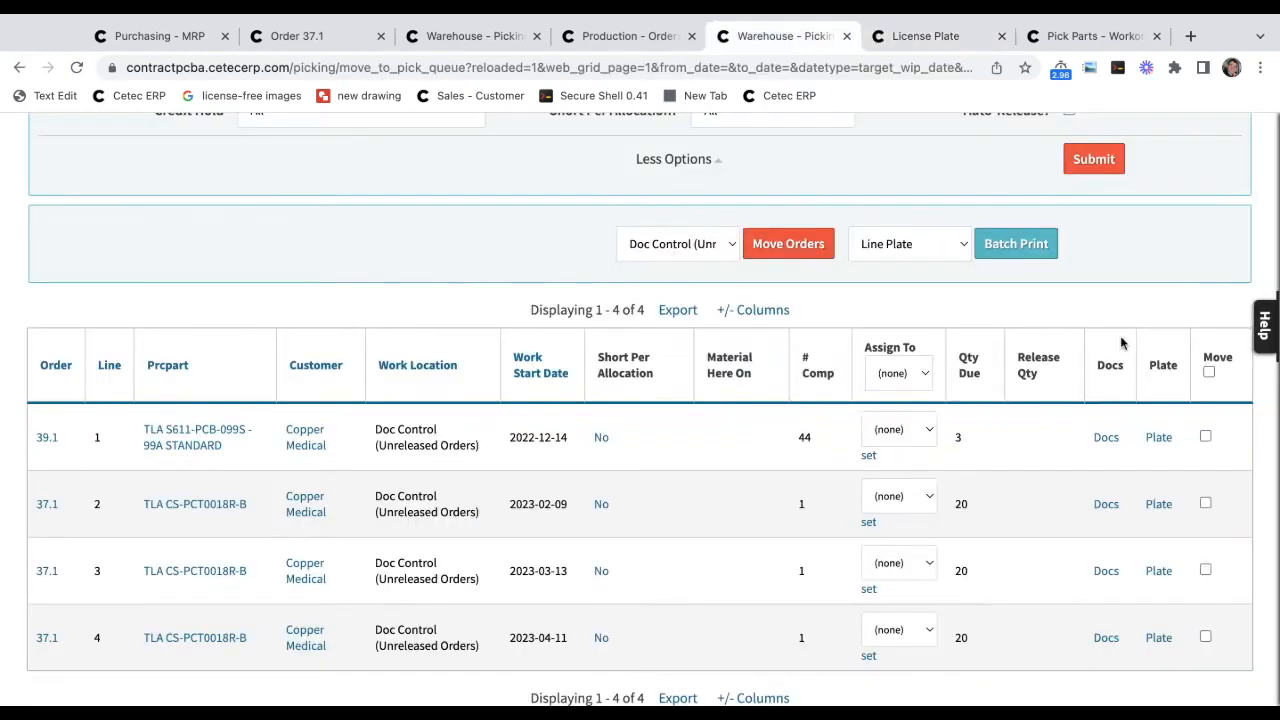
# Select all listed orders and set the batch print document to Pick List.
pyautogui.click(1208, 371)
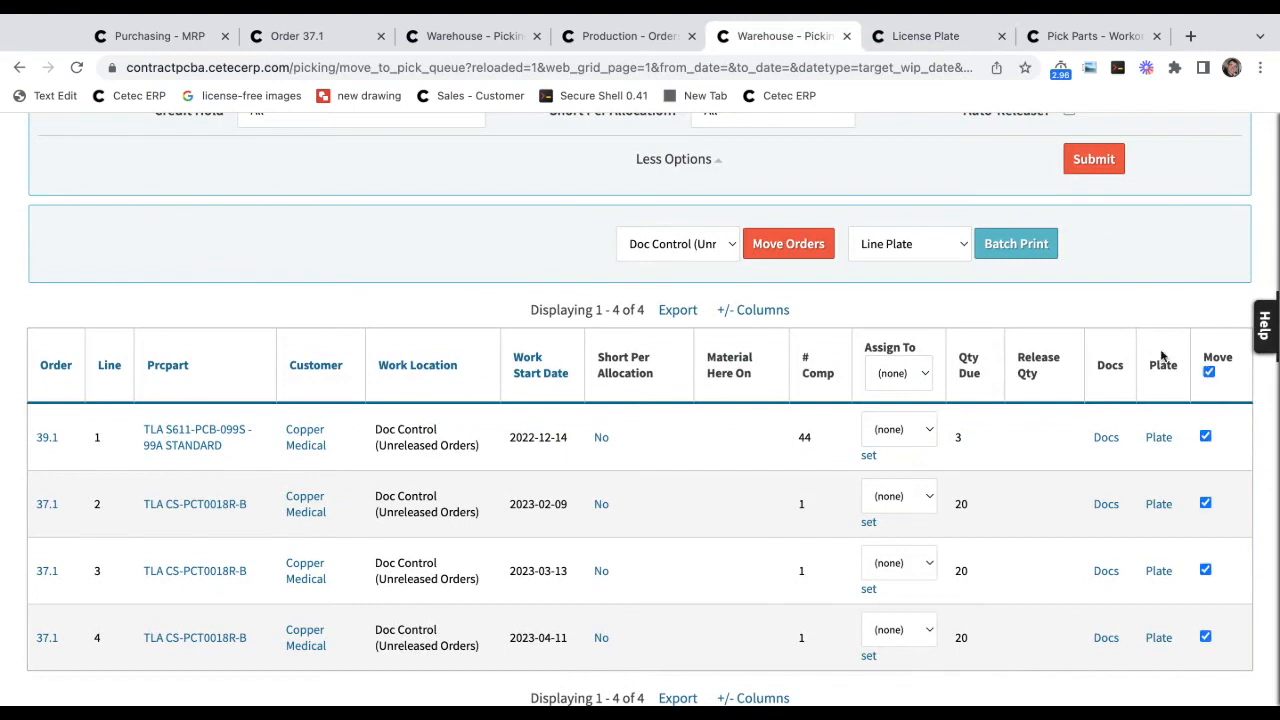
pyautogui.click(913, 243)
pyautogui.click(898, 285)
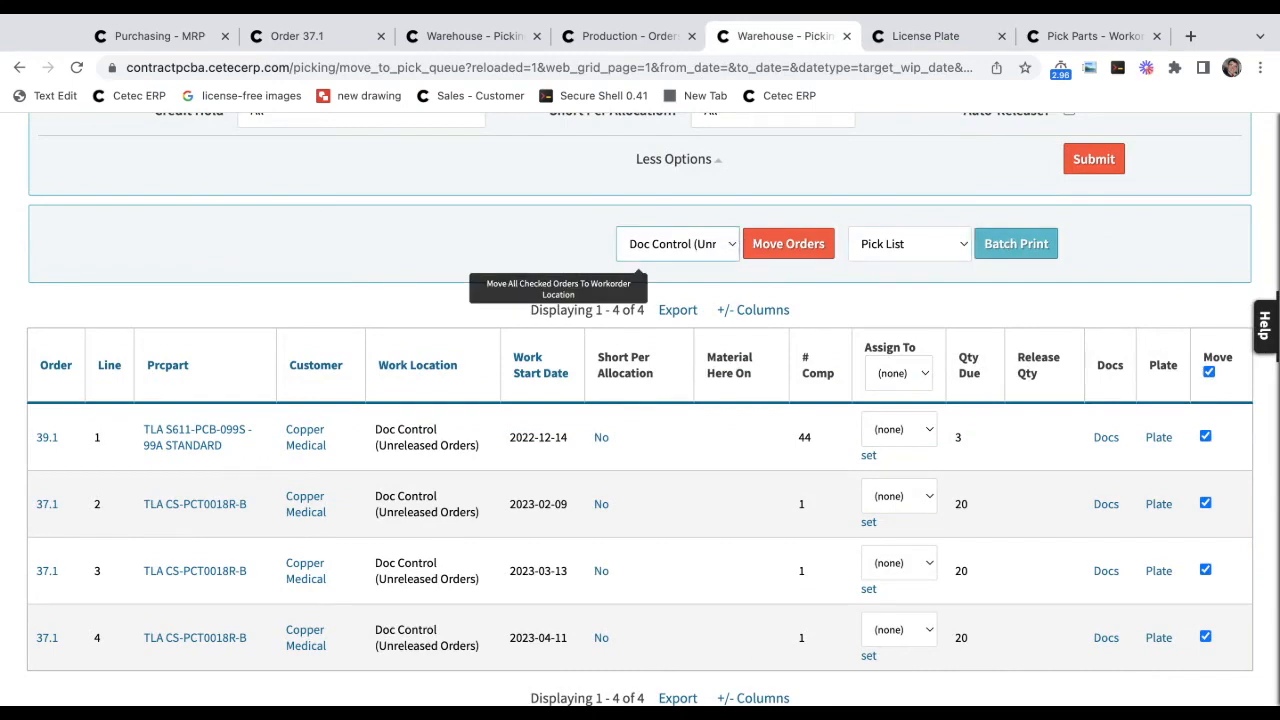
# Switch to Pick Parts for work order 37.1 line 1 and open its printable version.
pyautogui.hotkey('ctrl', 'Tab')
pyautogui.hotkey('ctrl', 'Tab')
pyautogui.scroll(5, 480, 402)
pyautogui.keyDown('super'); pyautogui.click(997, 474); pyautogui.keyUp('super')
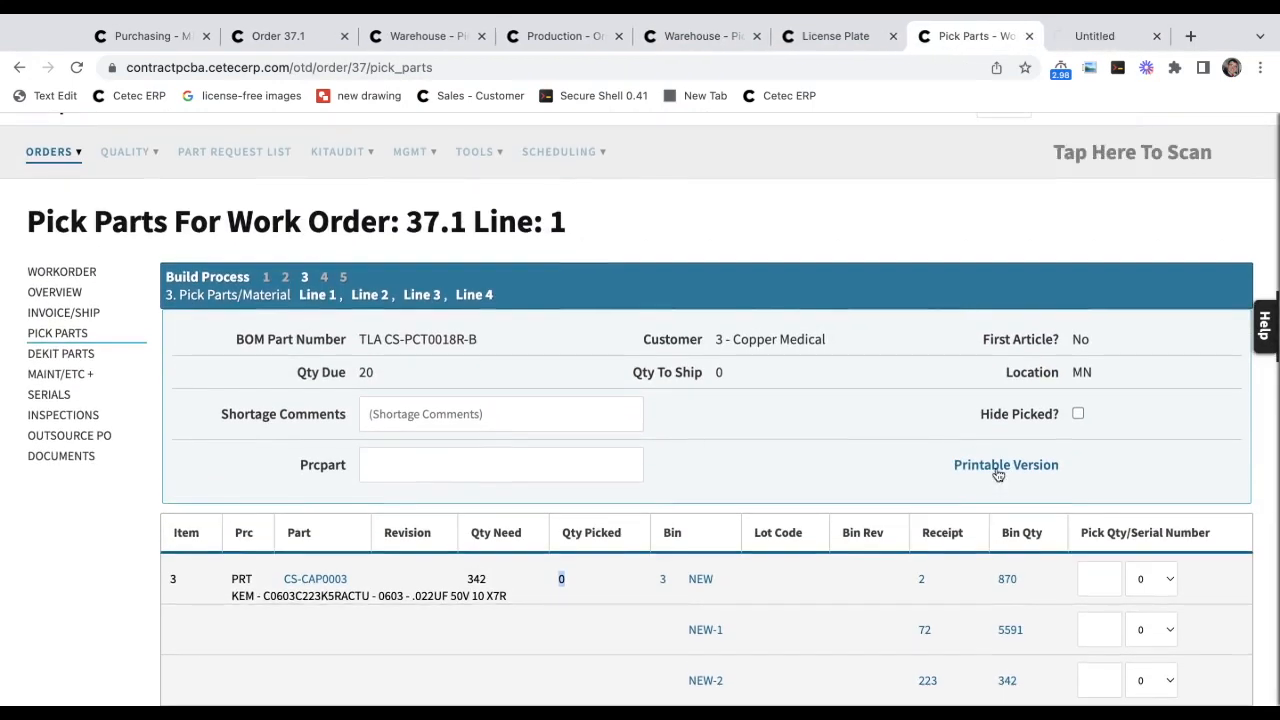
# Enter pick quantities from bin NEW of 342 for CS-CAP0003 and 9 for CS-CAP0005.
pyautogui.scroll(-3, 990, 480)
pyautogui.click(1100, 368)
pyautogui.write('342')
pyautogui.press('Tab')
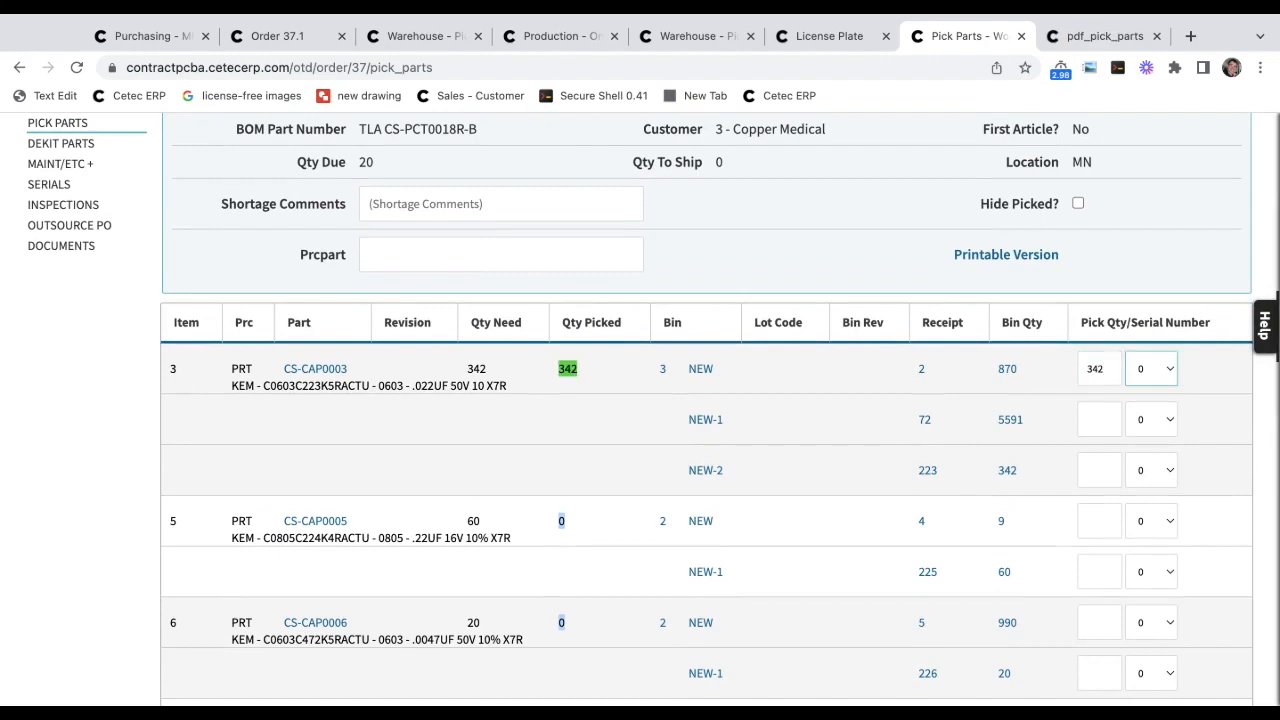
pyautogui.scroll(-1, 1060, 449)
pyautogui.click(1095, 450)
pyautogui.write('9')
pyautogui.press('Tab')
# Review the required and picked quantities on the printable pick list and return to Pick Parts.
pyautogui.hotkey('ctrl', 'Tab')
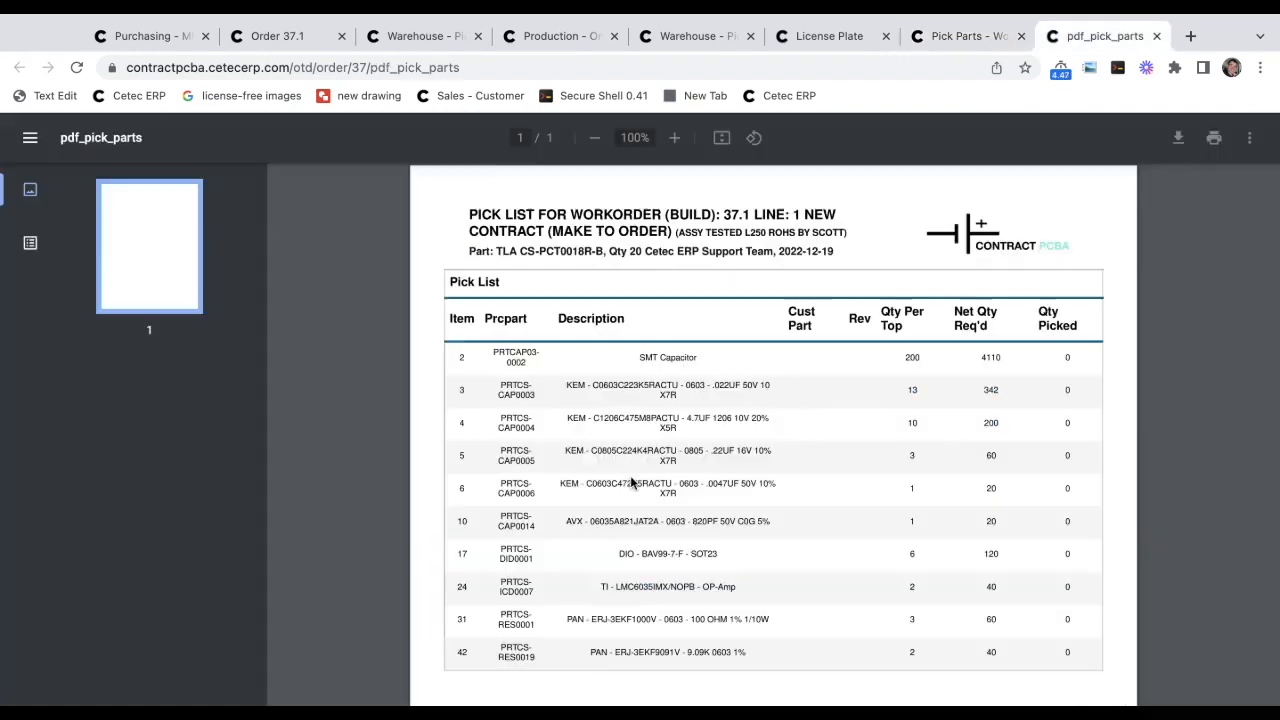
pyautogui.scroll(-2, 774, 451)
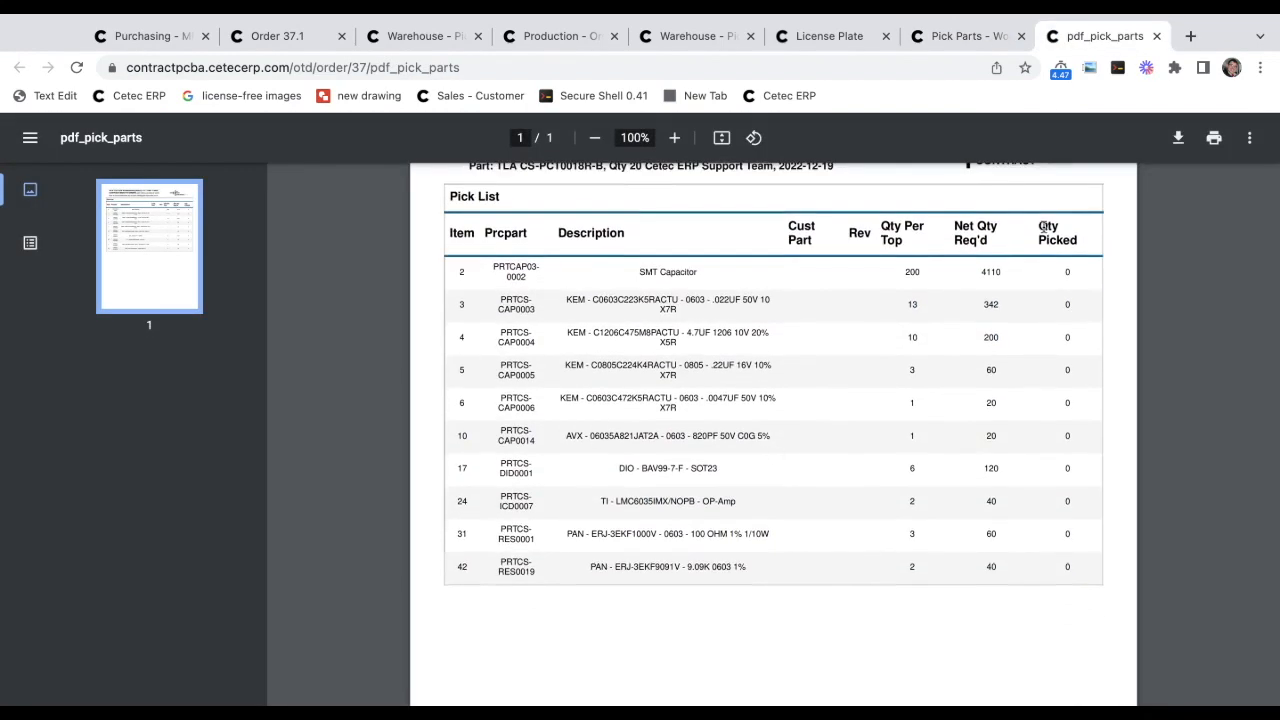
pyautogui.scroll(2, 1043, 228)
pyautogui.hotkey('ctrl', 'shift', 'Tab')
# Compare the needed quantity of CS-CAP0014 with its bin quantities on the work order's pick list.
pyautogui.scroll(3, 1043, 277)
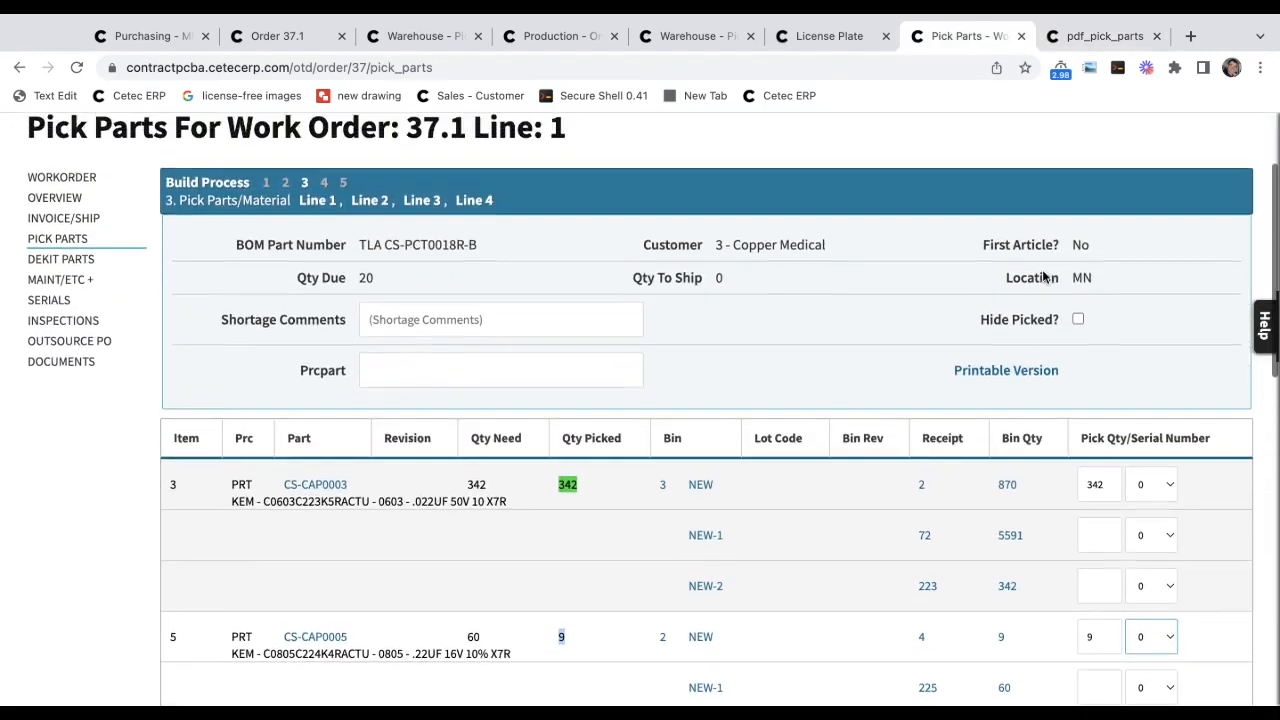
pyautogui.scroll(2, 1043, 277)
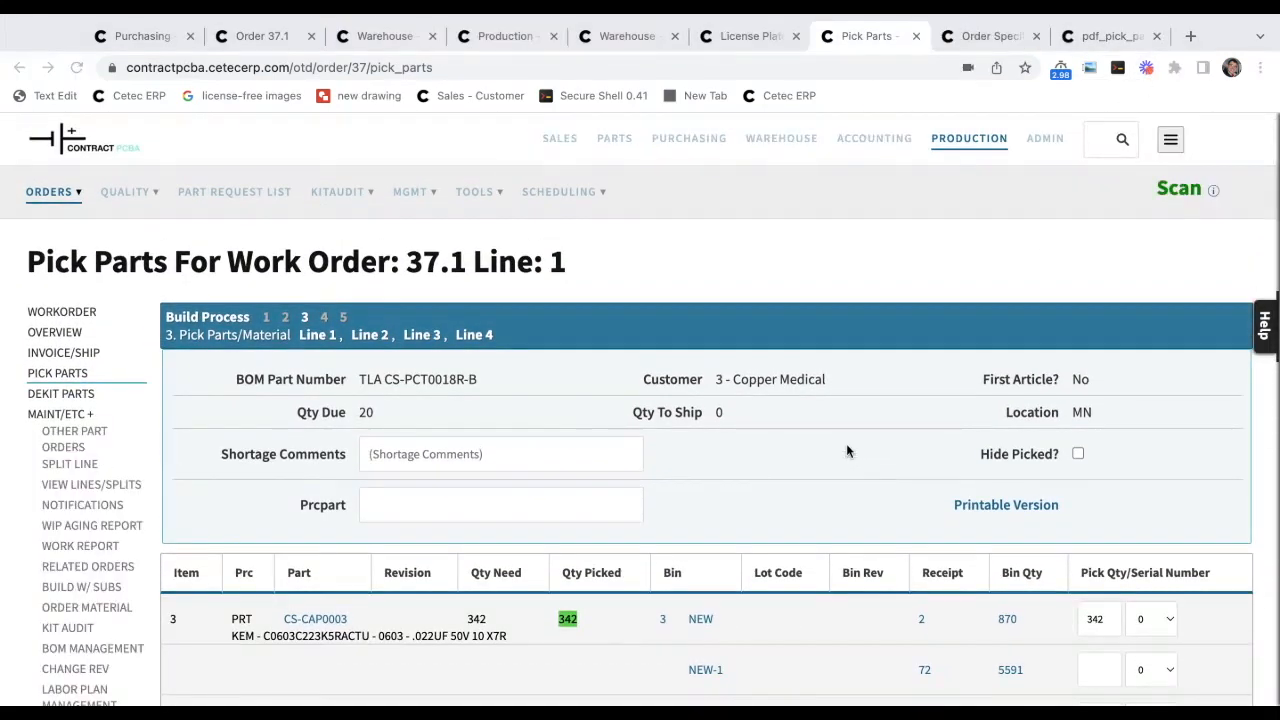
pyautogui.scroll(-5, 846, 451)
pyautogui.scroll(-2, 706, 409)
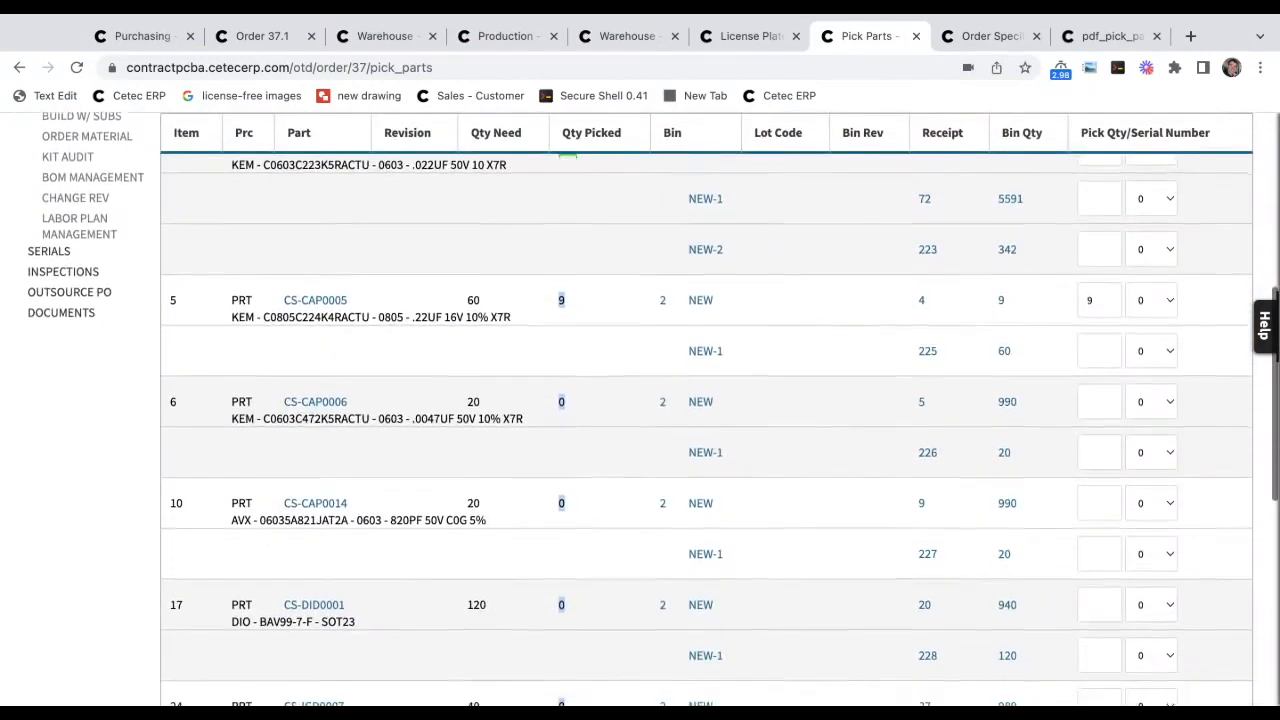
pyautogui.scroll(-1, 706, 409)
pyautogui.moveTo(508, 504); pyautogui.dragTo(272, 504)
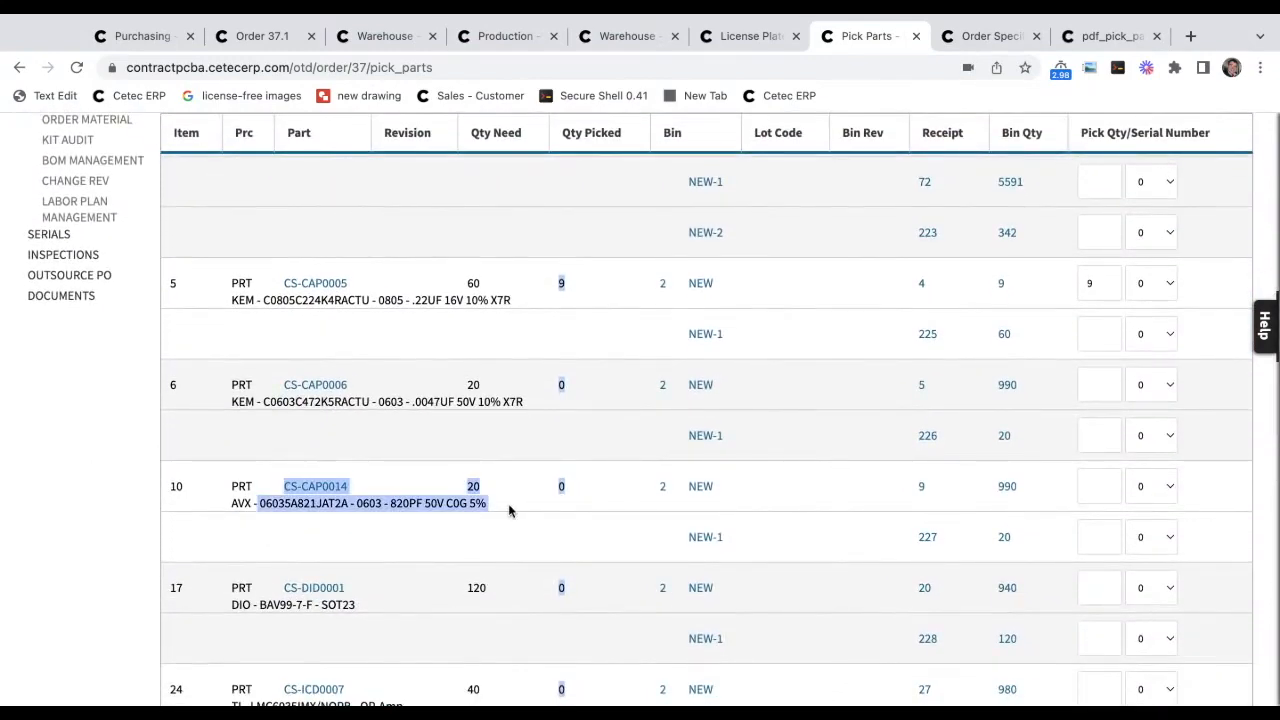
pyautogui.click(1032, 490)
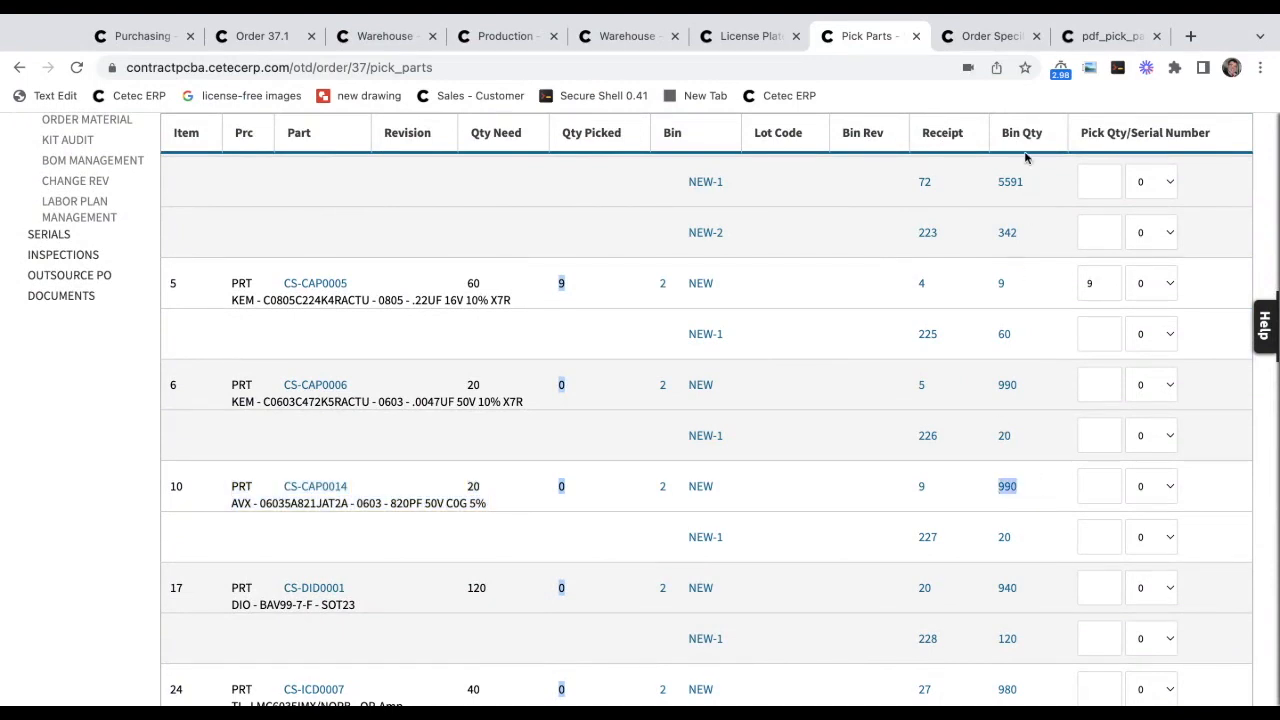
pyautogui.doubleClick(493, 494)
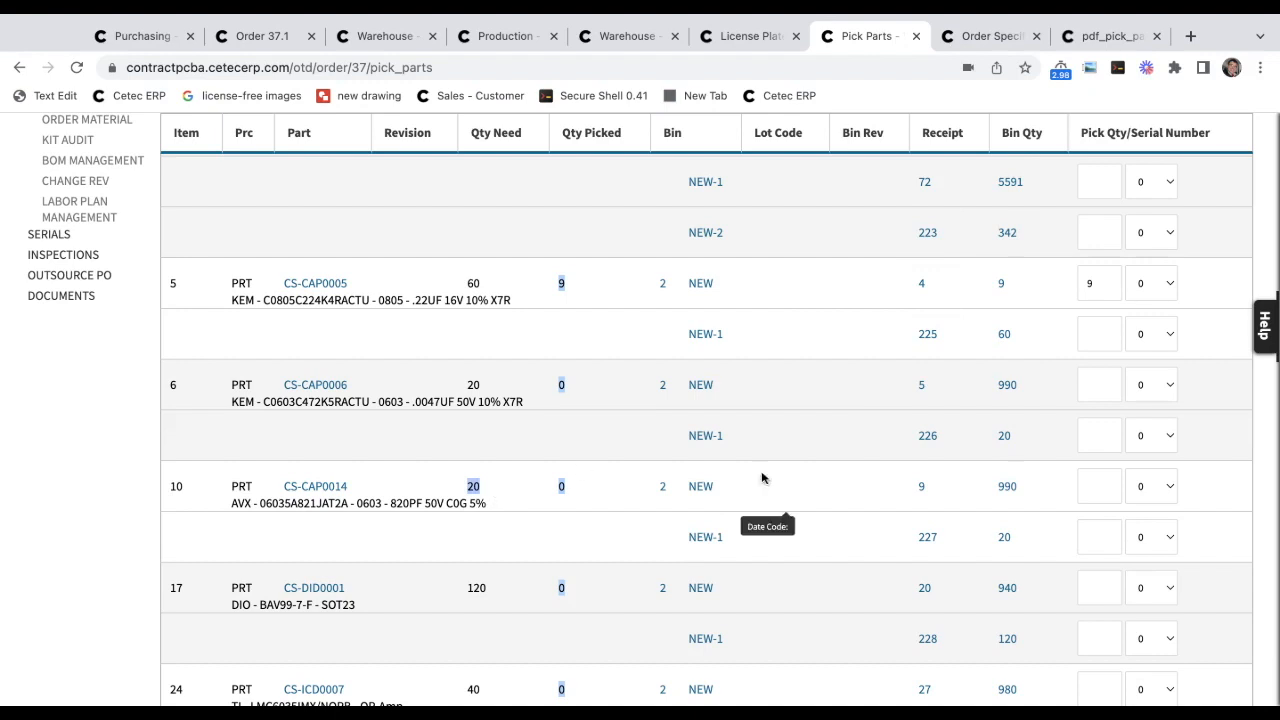
# Open the receipt move page for CS-CAP0014's stock in bin NEW.
pyautogui.middleClick(702, 487)
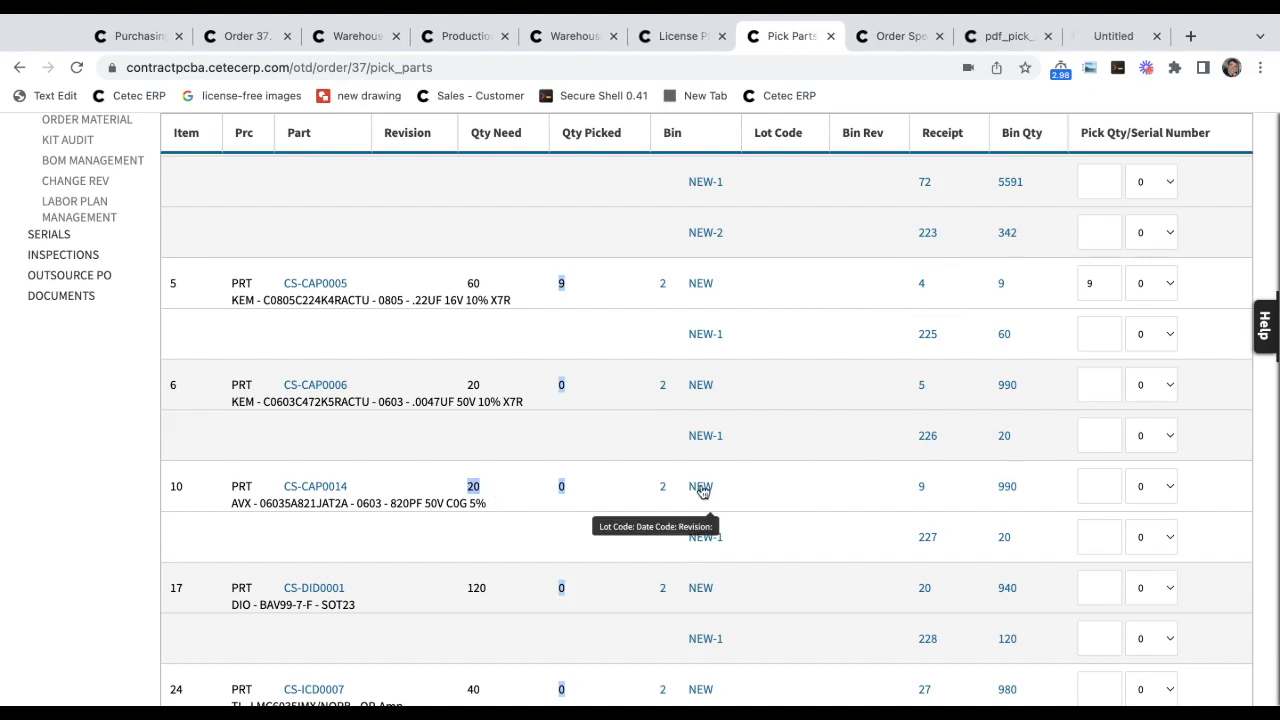
pyautogui.click(1043, 37)
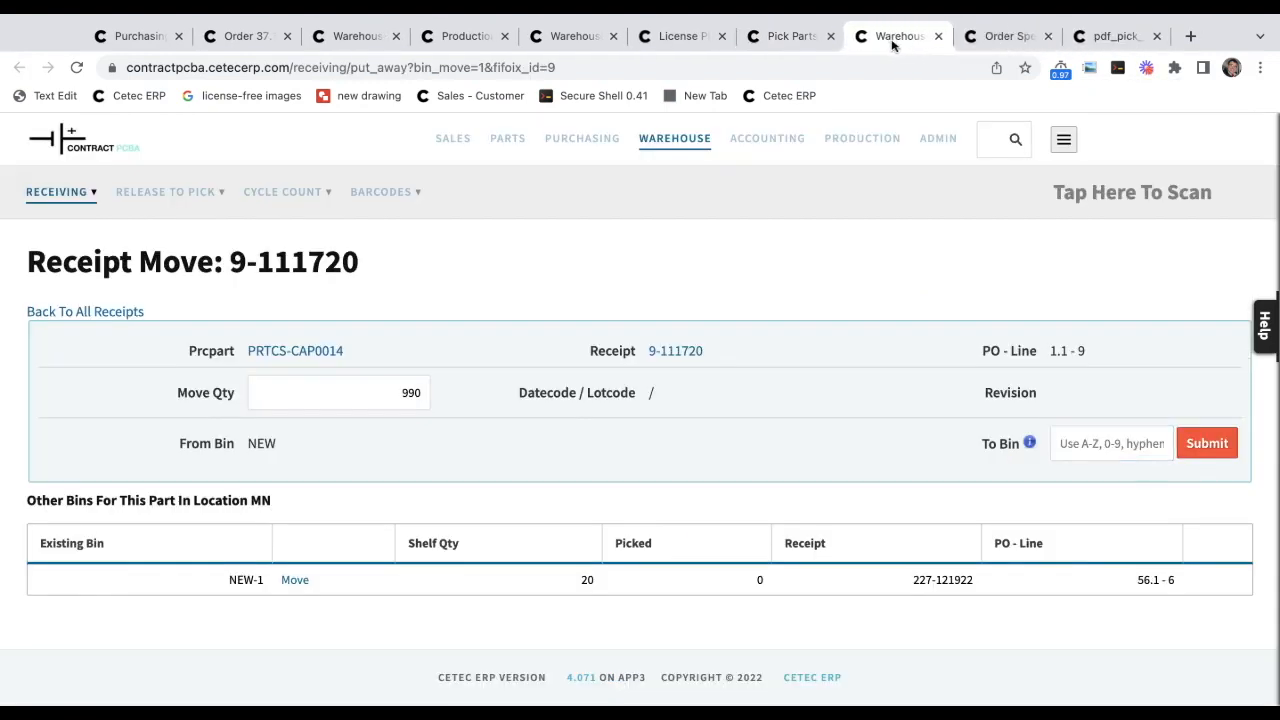
# Move CS-CAP0014's 990 pieces from bin NEW to bin "Work order 37" and return to Pick Parts.
pyautogui.moveTo(1038, 443)
pyautogui.write('Work order 37')
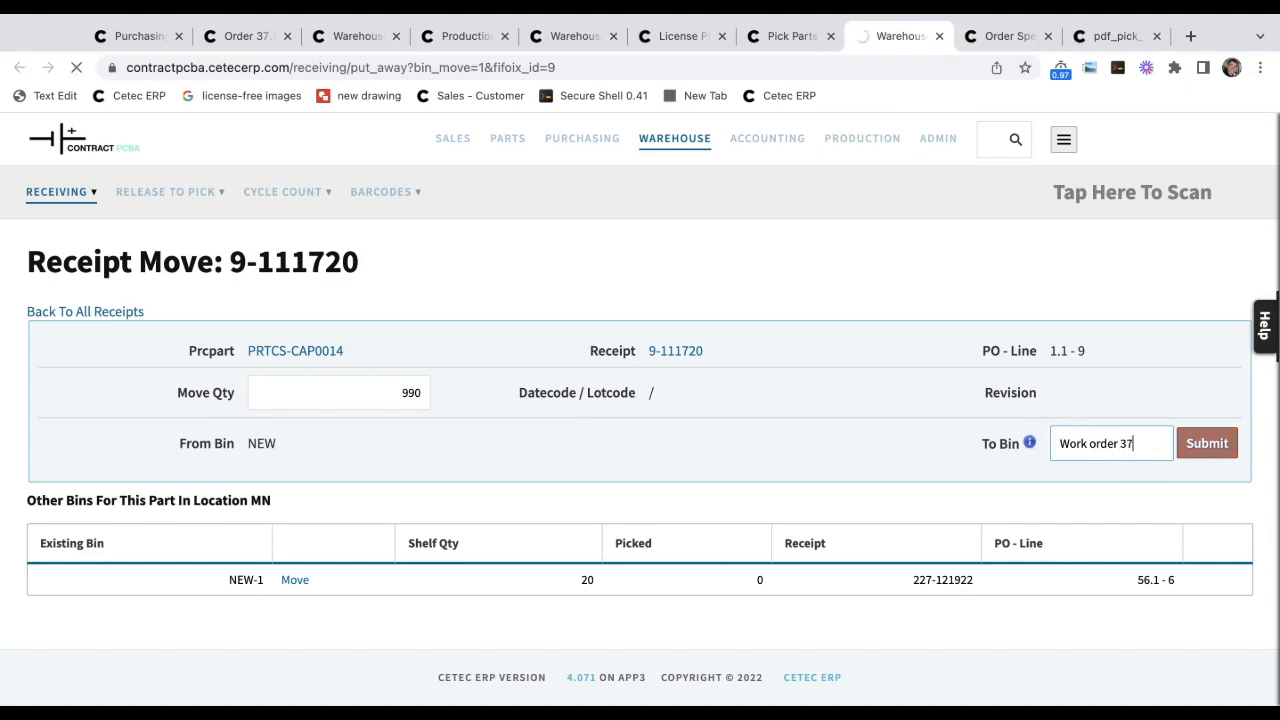
pyautogui.hotkey('ctrl', 'shift', 'Tab')
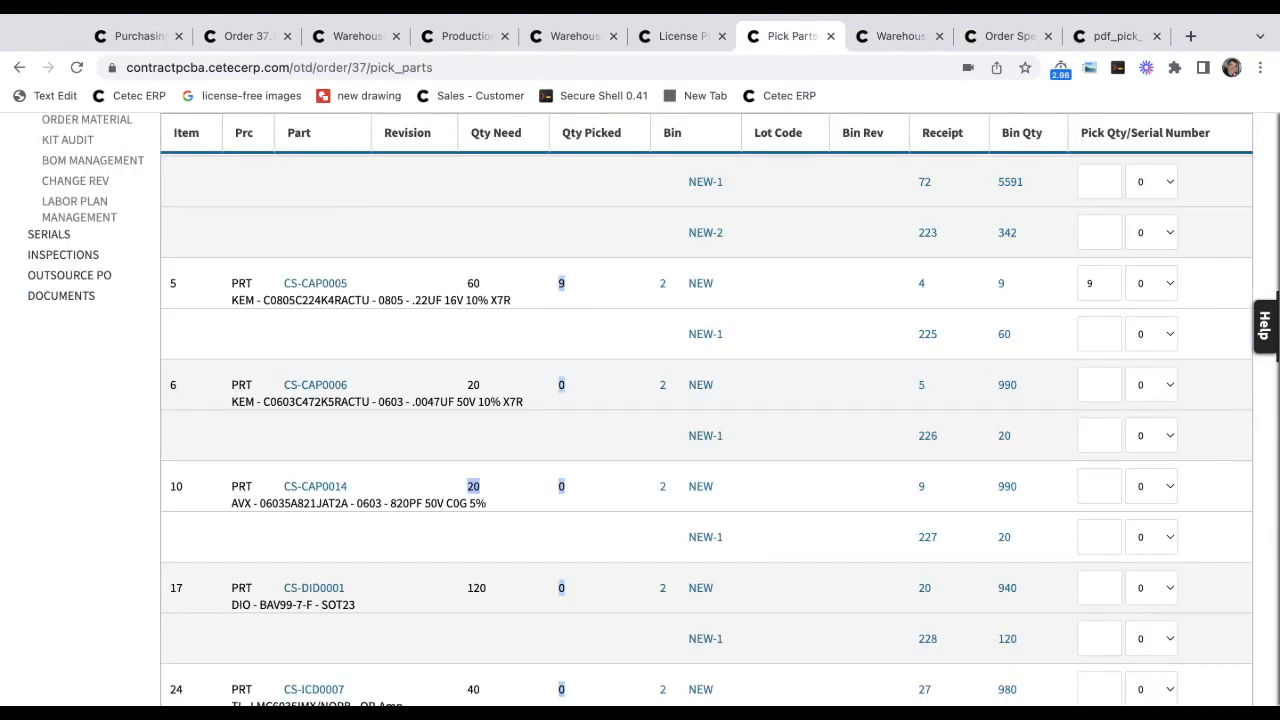
# On the order-specific BOM for TLA CS-PCT0018R-B, select PRTCS-TRN0003 as the part for item 3.
pyautogui.scroll(1, 860, 408)
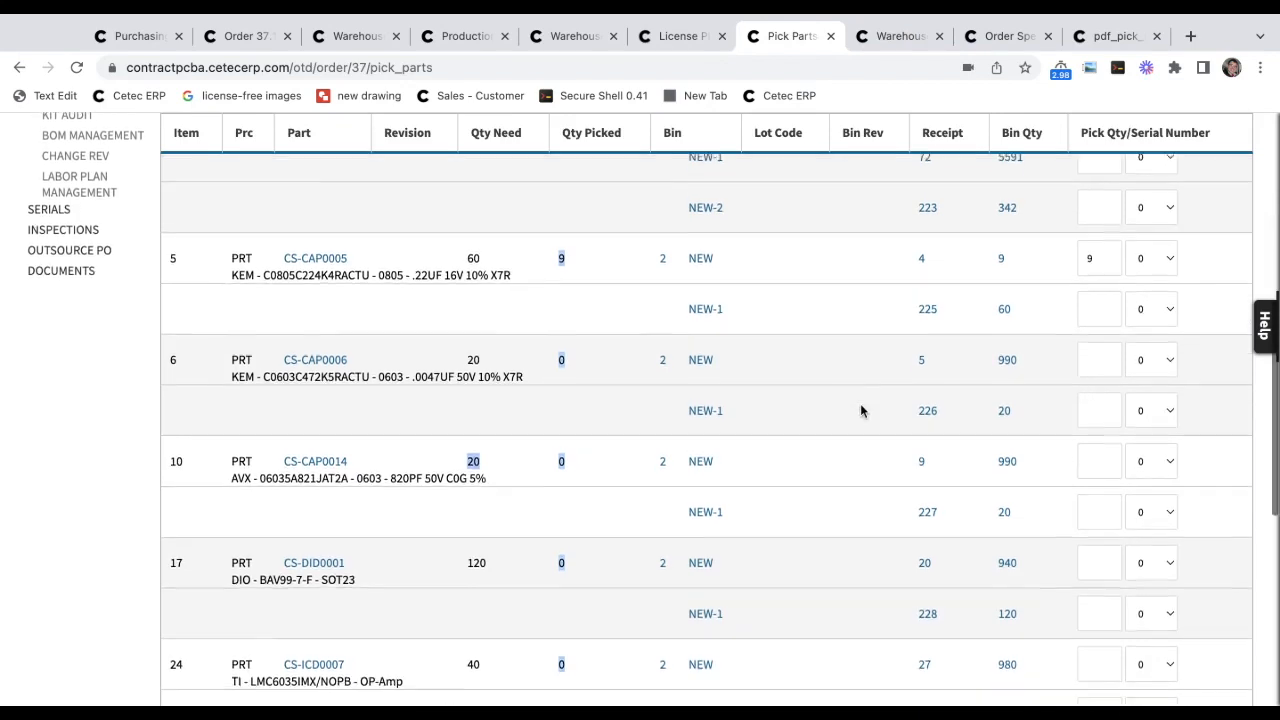
pyautogui.scroll(5, 860, 403)
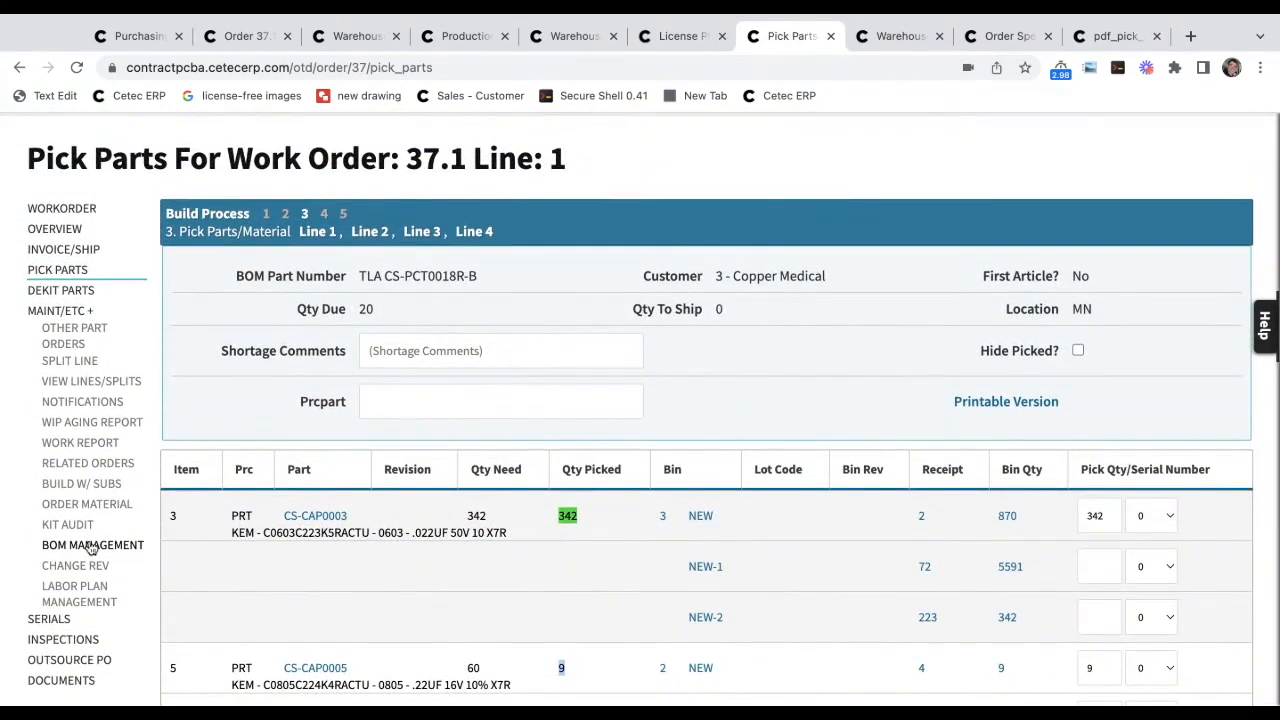
pyautogui.hotkey('ctrl', 'Tab')
pyautogui.hotkey('ctrl', 'Tab')
pyautogui.scroll(-2, 500, 385)
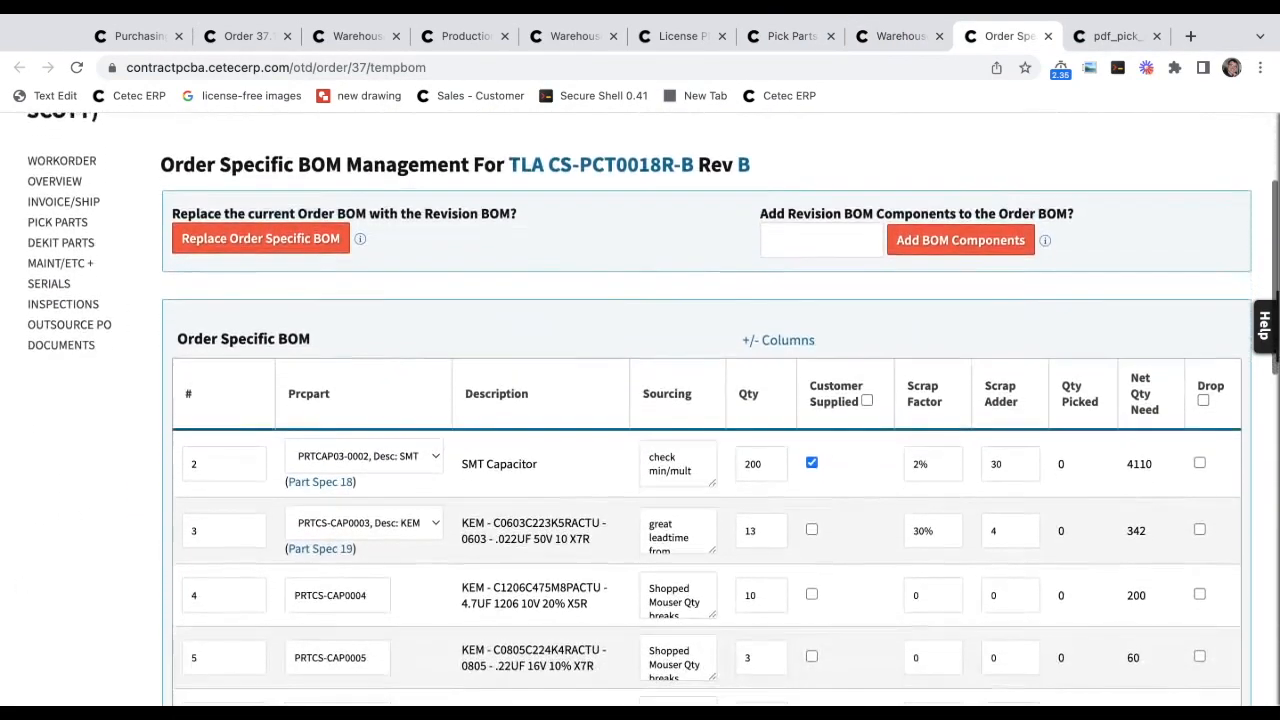
pyautogui.moveTo(152, 158); pyautogui.dragTo(755, 157)
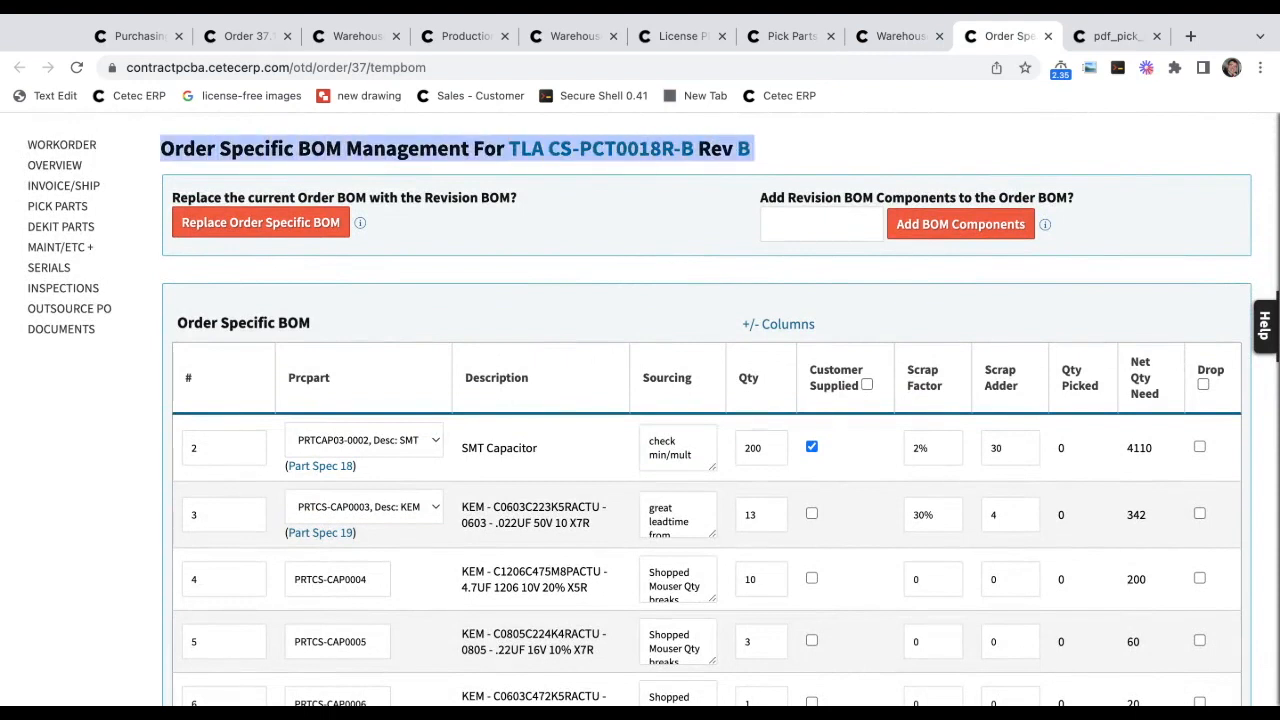
pyautogui.click(404, 527)
pyautogui.click(367, 516)
pyautogui.click(366, 532)
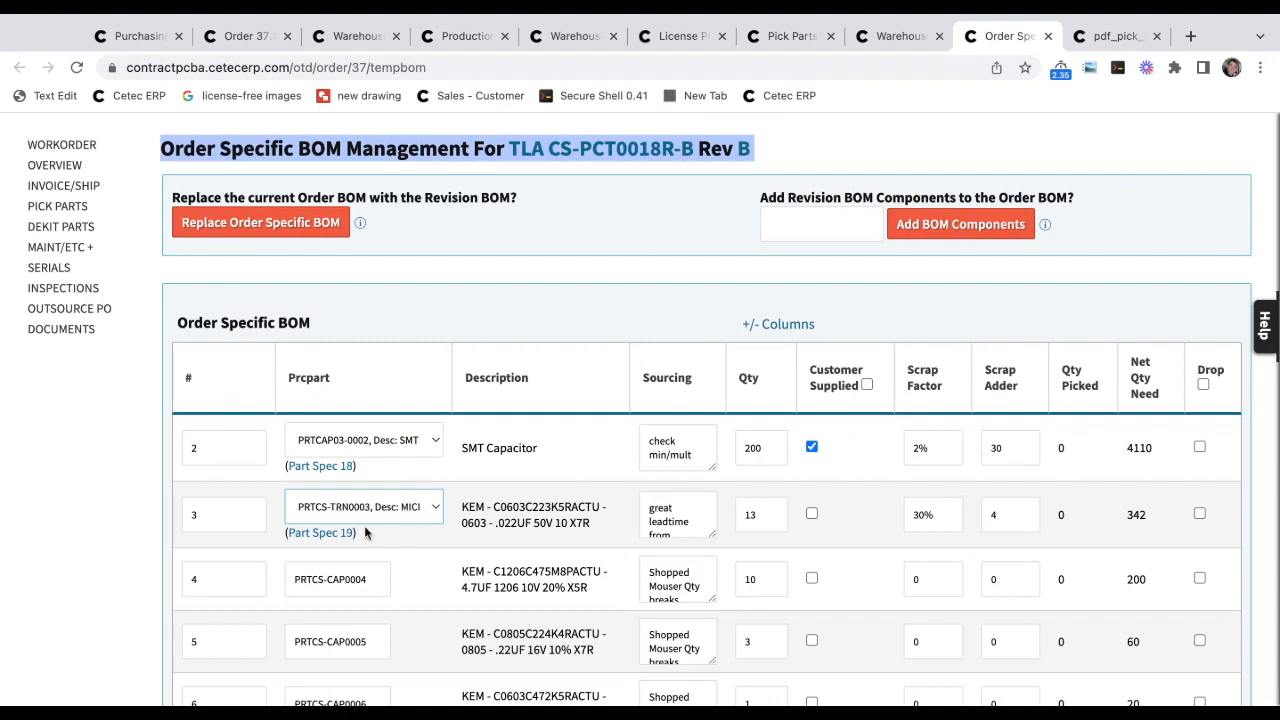
pyautogui.scroll(3, 484, 495)
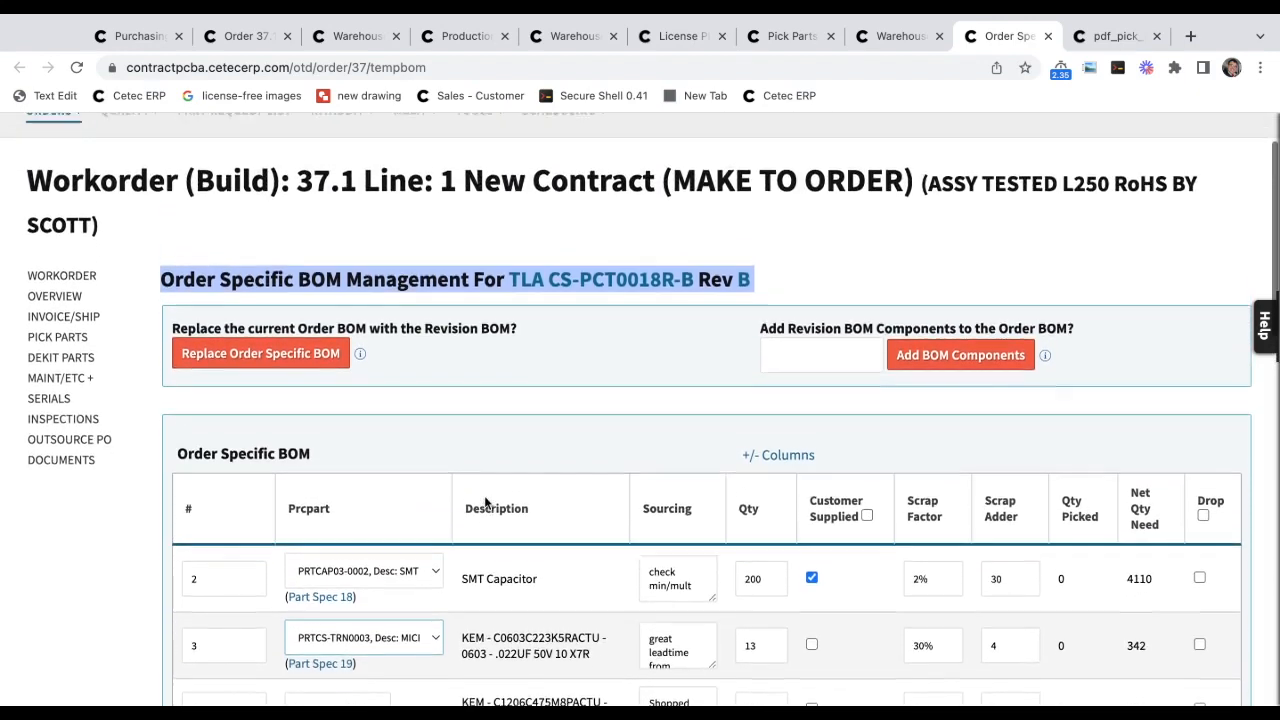
# Pick all lines of work order 37.1 line 1 in full, record the pick, and dismiss the notification.
pyautogui.click(790, 36)
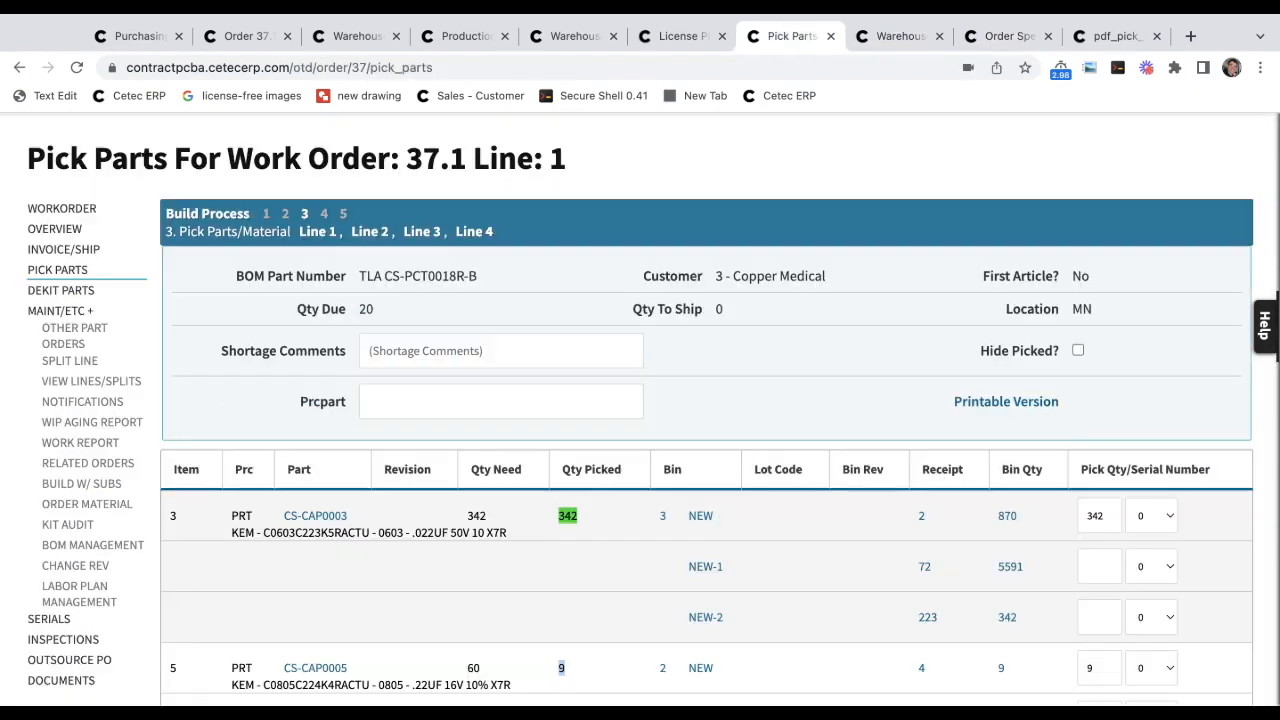
pyautogui.scroll(-6, 1095, 213)
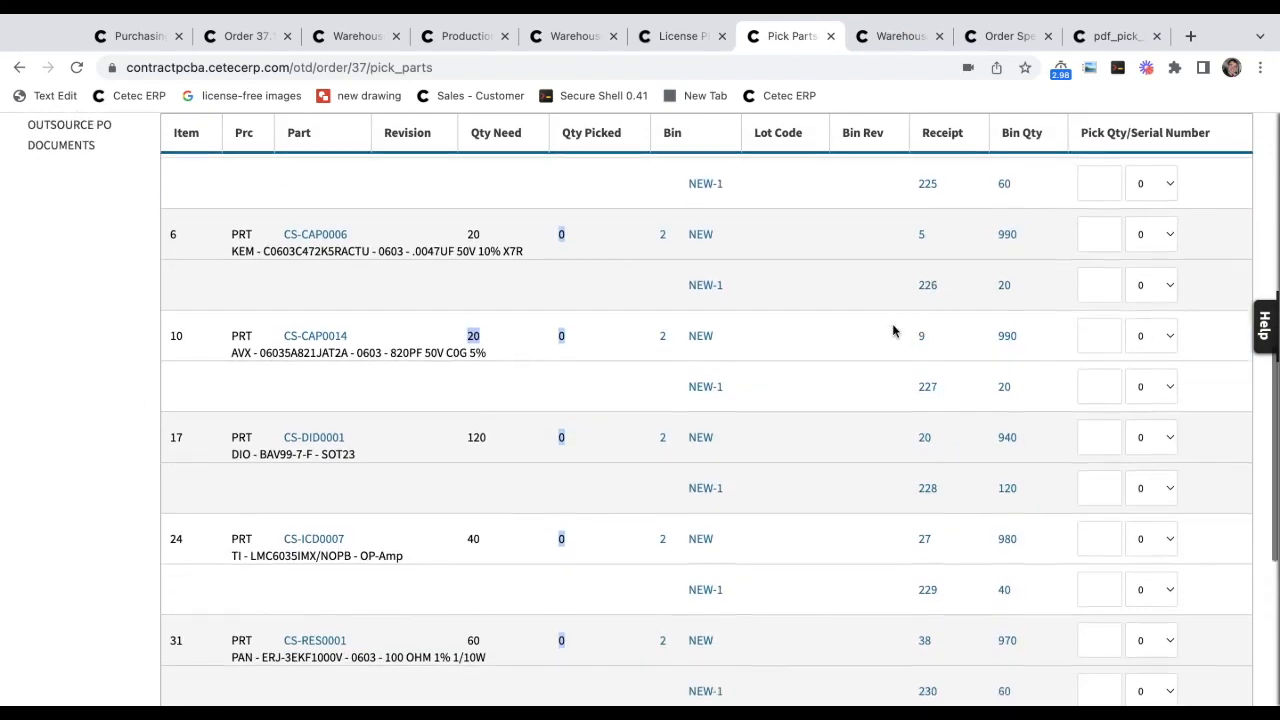
pyautogui.scroll(-4, 893, 325)
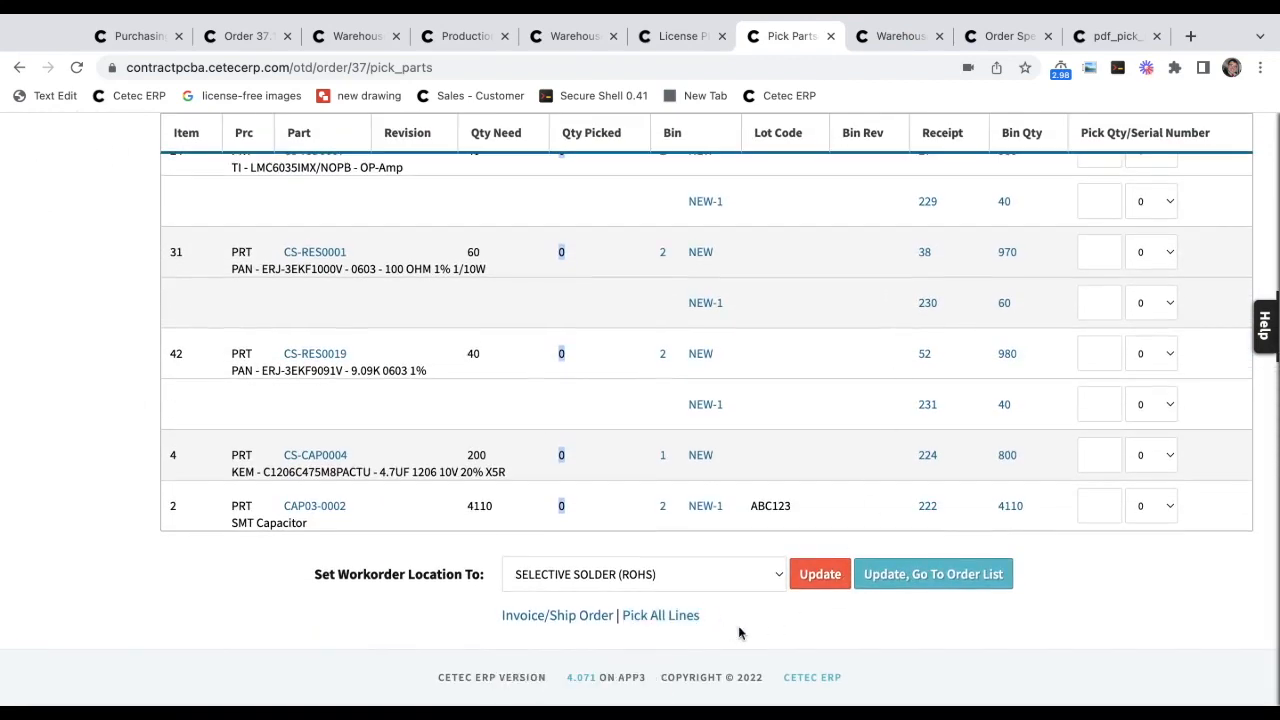
pyautogui.click(645, 620)
pyautogui.scroll(-6, 942, 455)
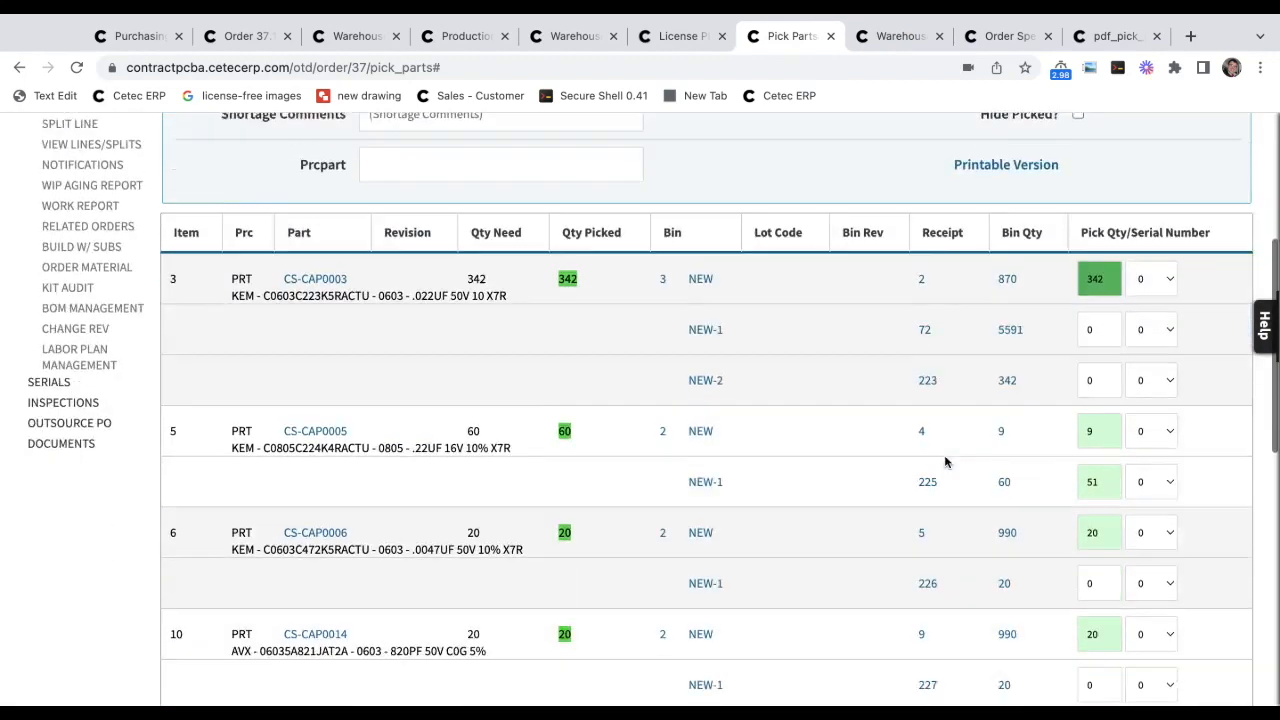
pyautogui.scroll(-5, 866, 406)
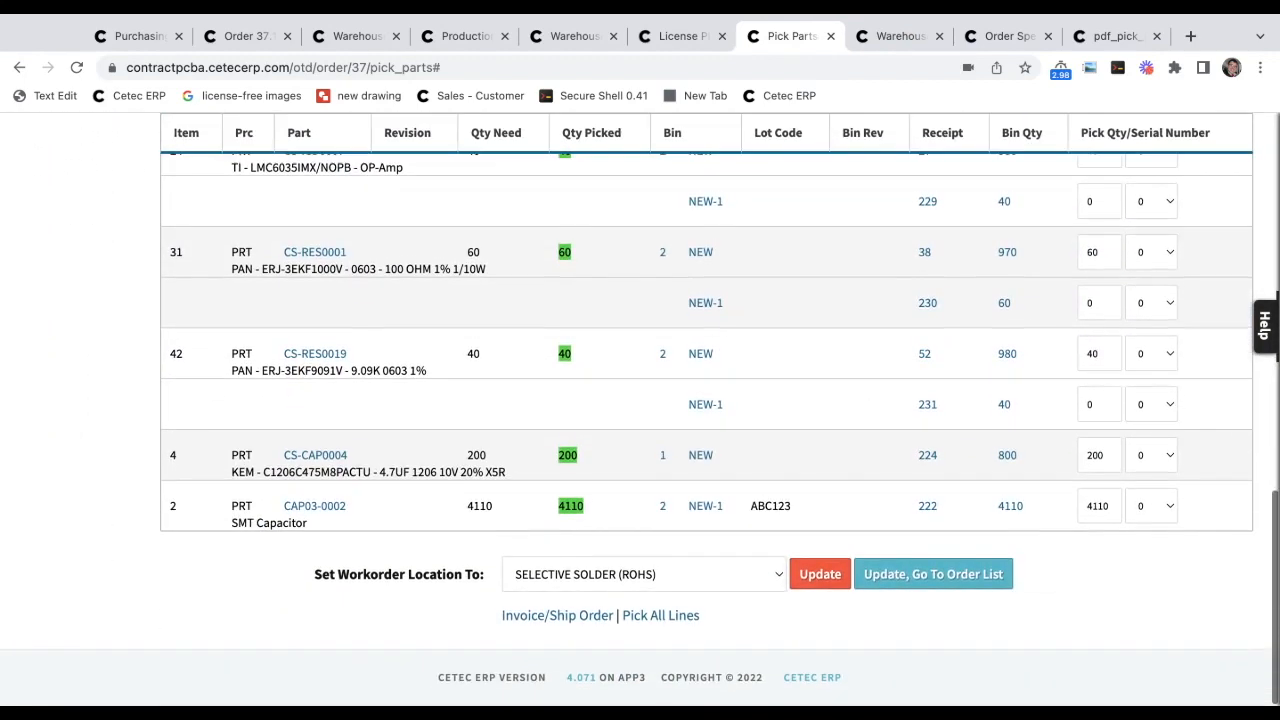
pyautogui.click(820, 574)
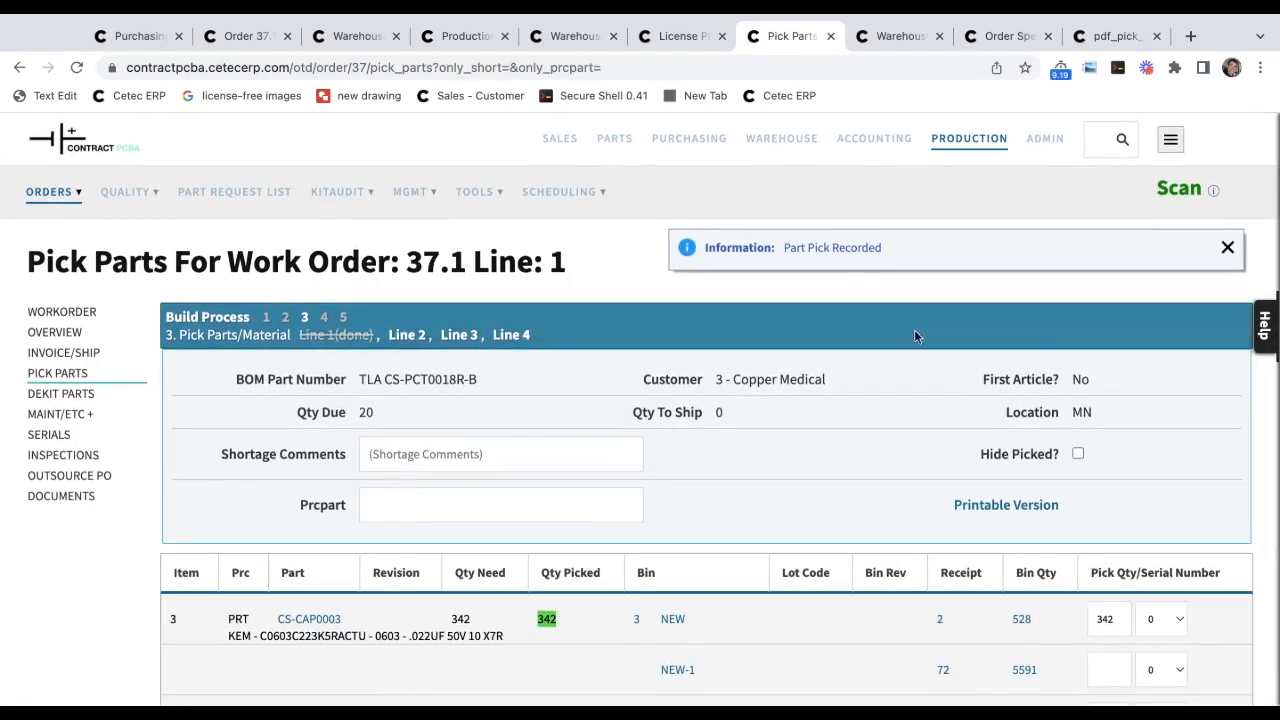
pyautogui.tripleClick(830, 248)
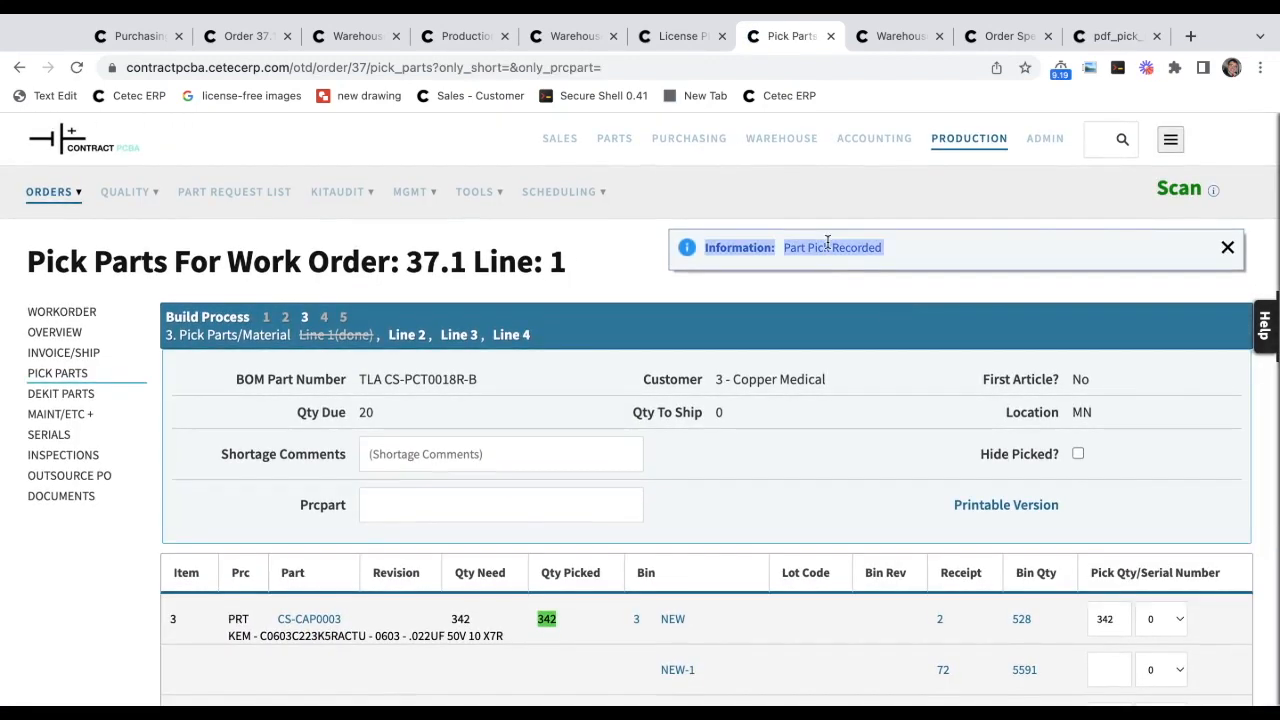
pyautogui.click(1228, 248)
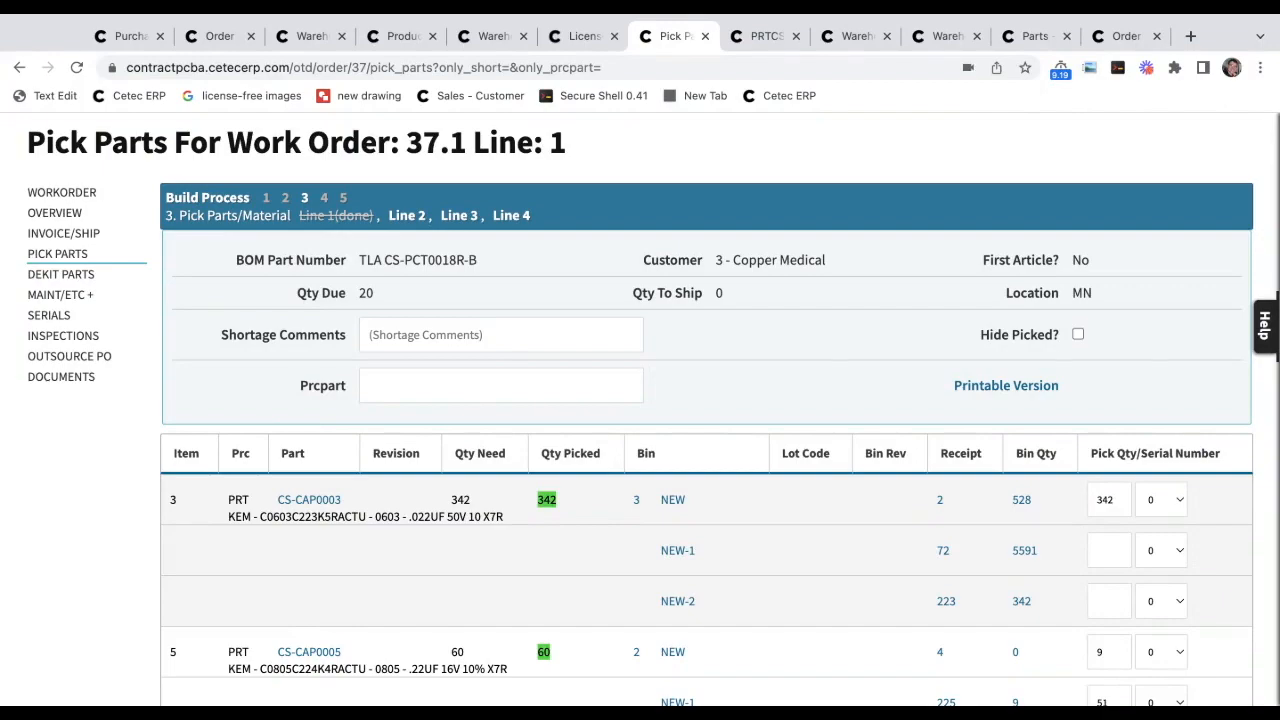
# For PRTCS-CAP0003 bin NEW, enter actual shelf quantity 531 with reason User Error and comment "adjusting".
pyautogui.hotkey('ctrl', 'Tab')
pyautogui.scroll(10, 751, 350)
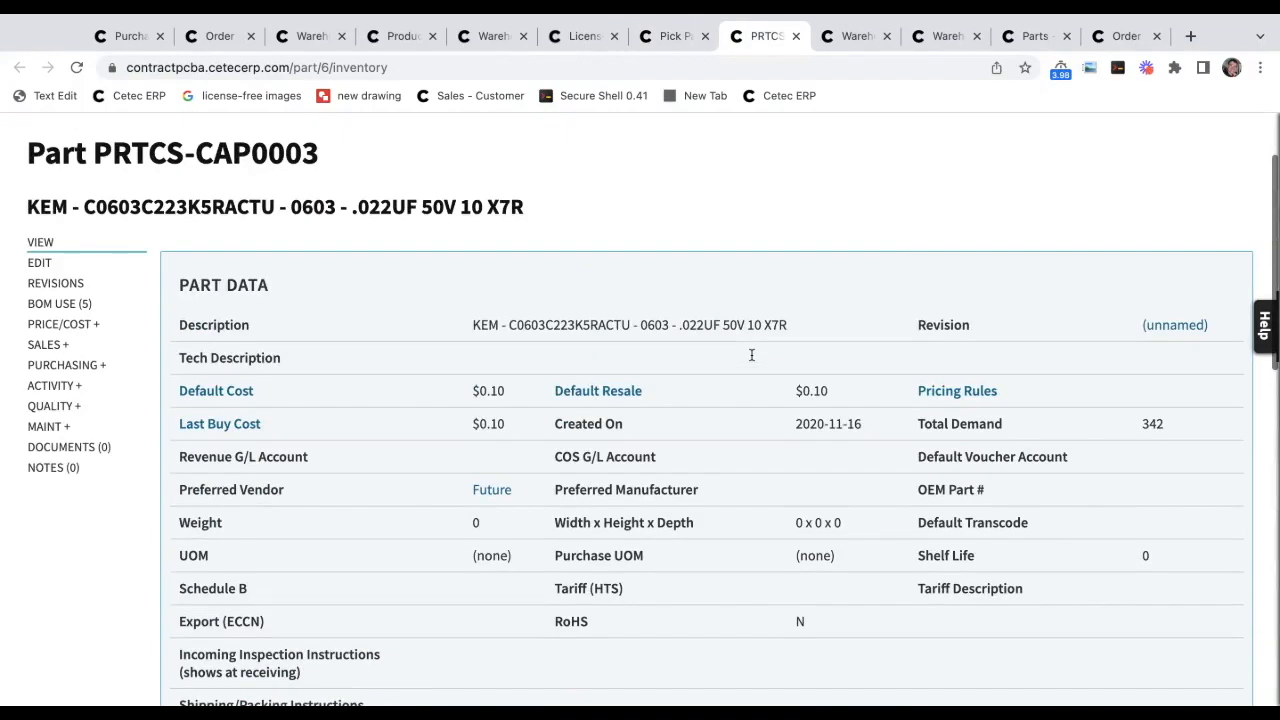
pyautogui.scroll(-10, 751, 354)
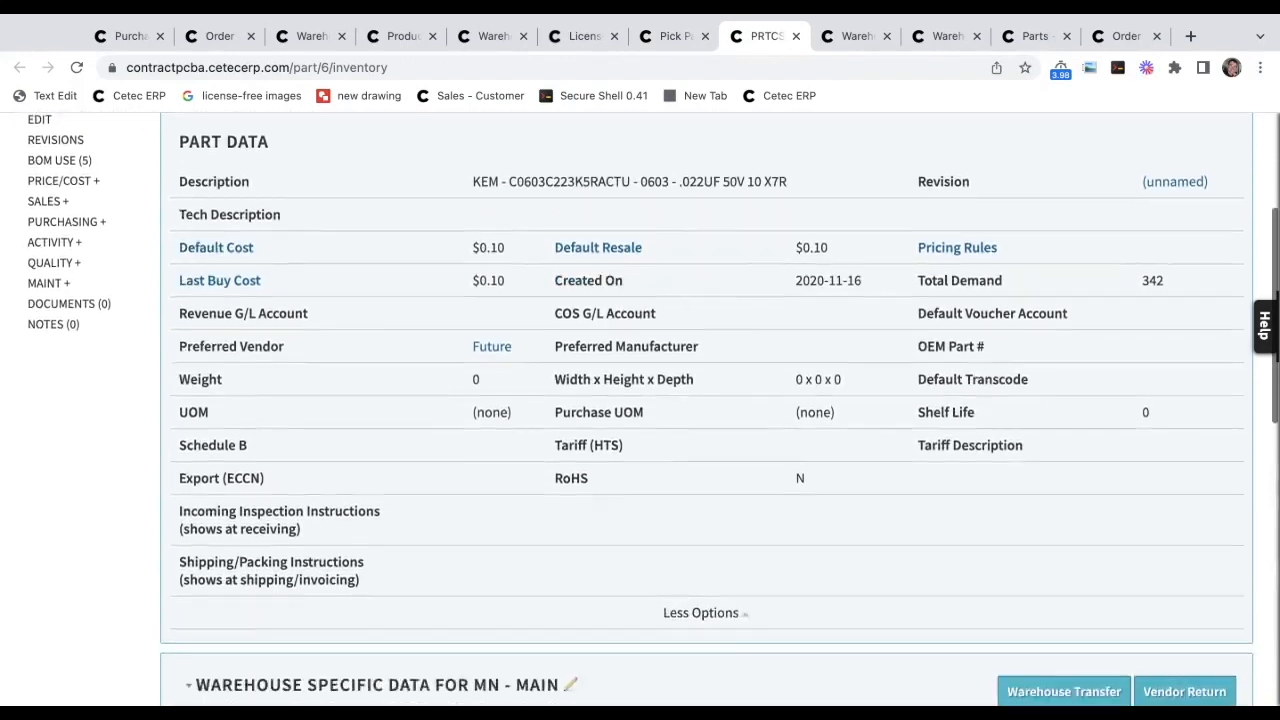
pyautogui.scroll(-1, 741, 455)
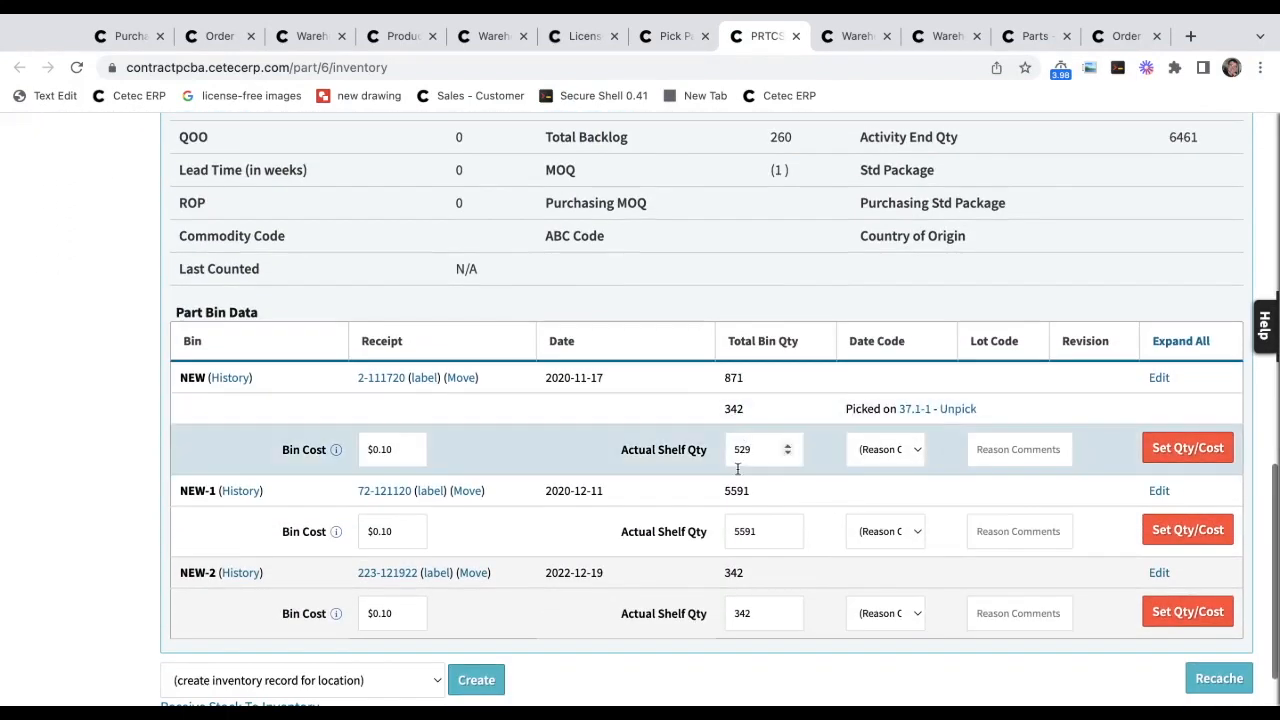
pyautogui.doubleClick(741, 450)
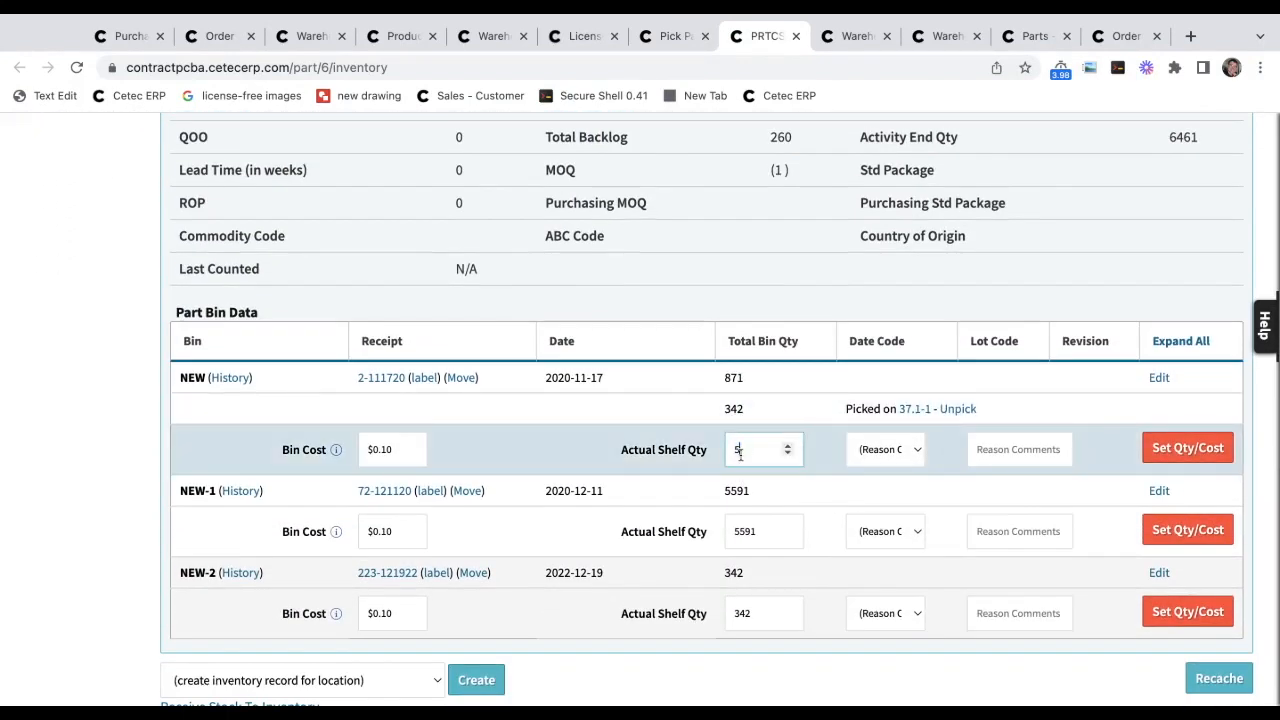
pyautogui.write('531')
pyautogui.press('Tab')
pyautogui.click(869, 443)
pyautogui.click(995, 445)
pyautogui.write('adjusting')
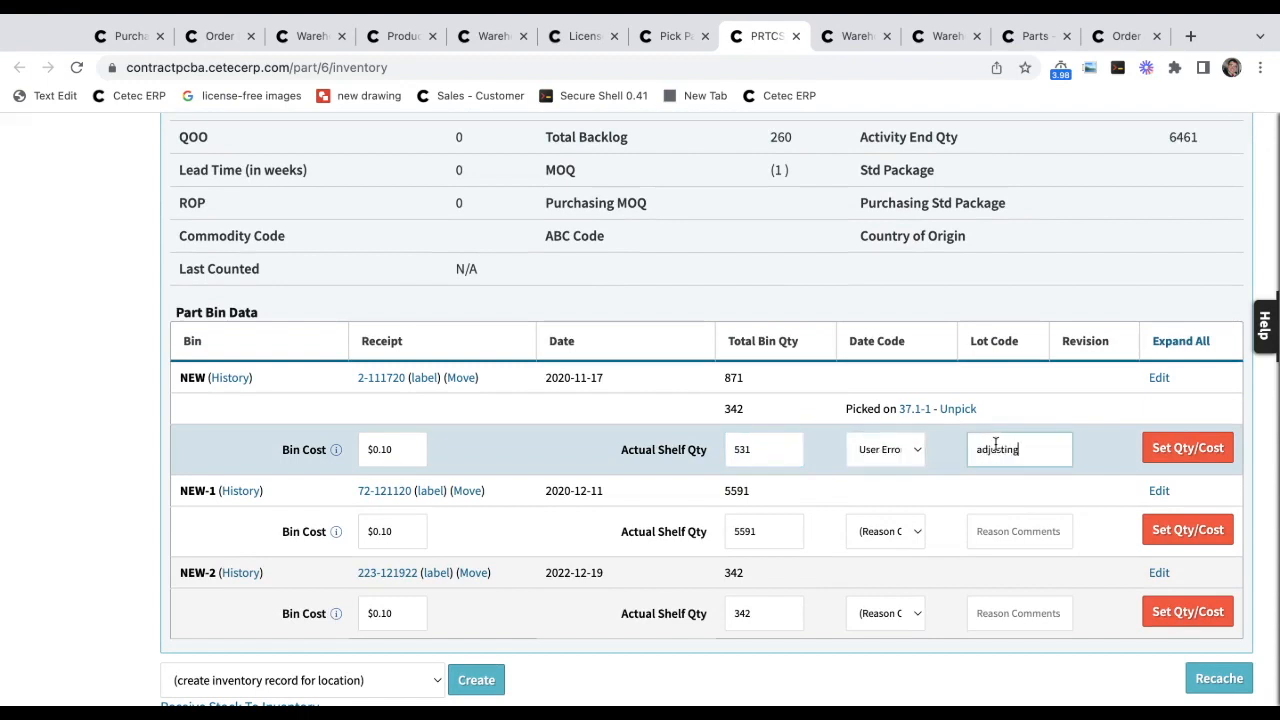
# Enable locking of inventory transactions on the new cycle count form for the Main location.
pyautogui.hotkey('ctrl', 'Tab')
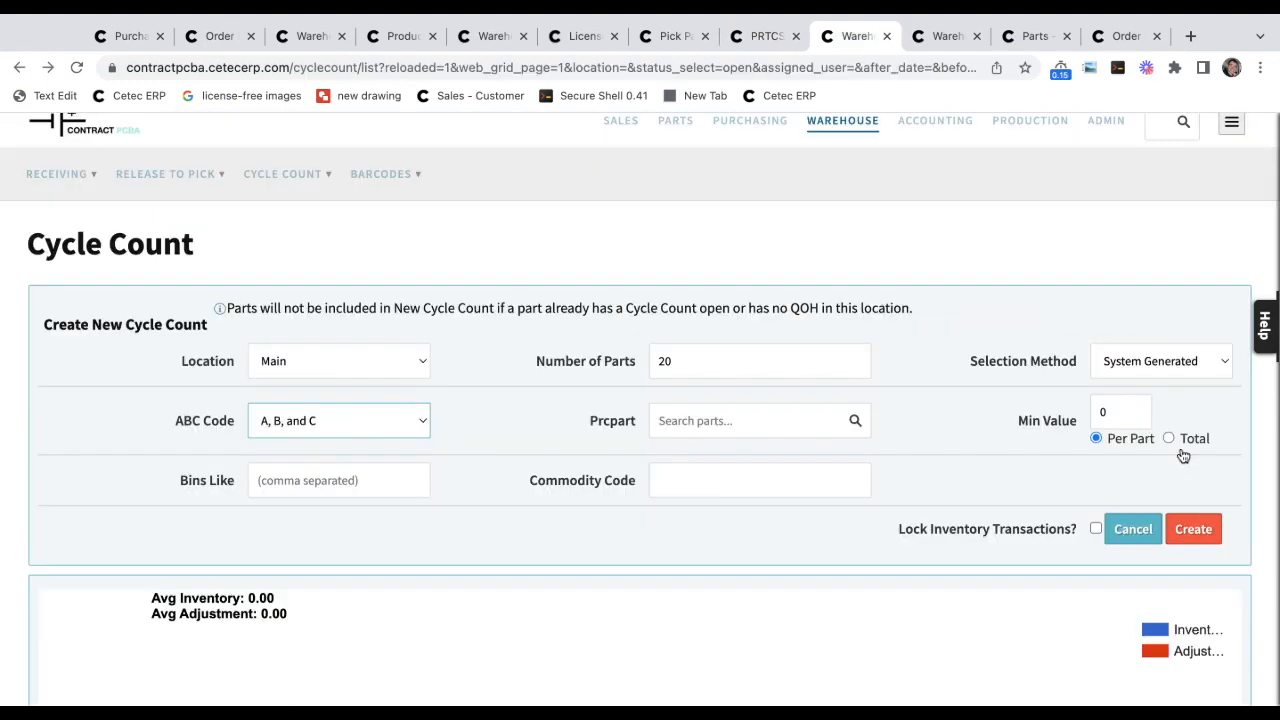
pyautogui.scroll(-1, 689, 283)
pyautogui.click(197, 343)
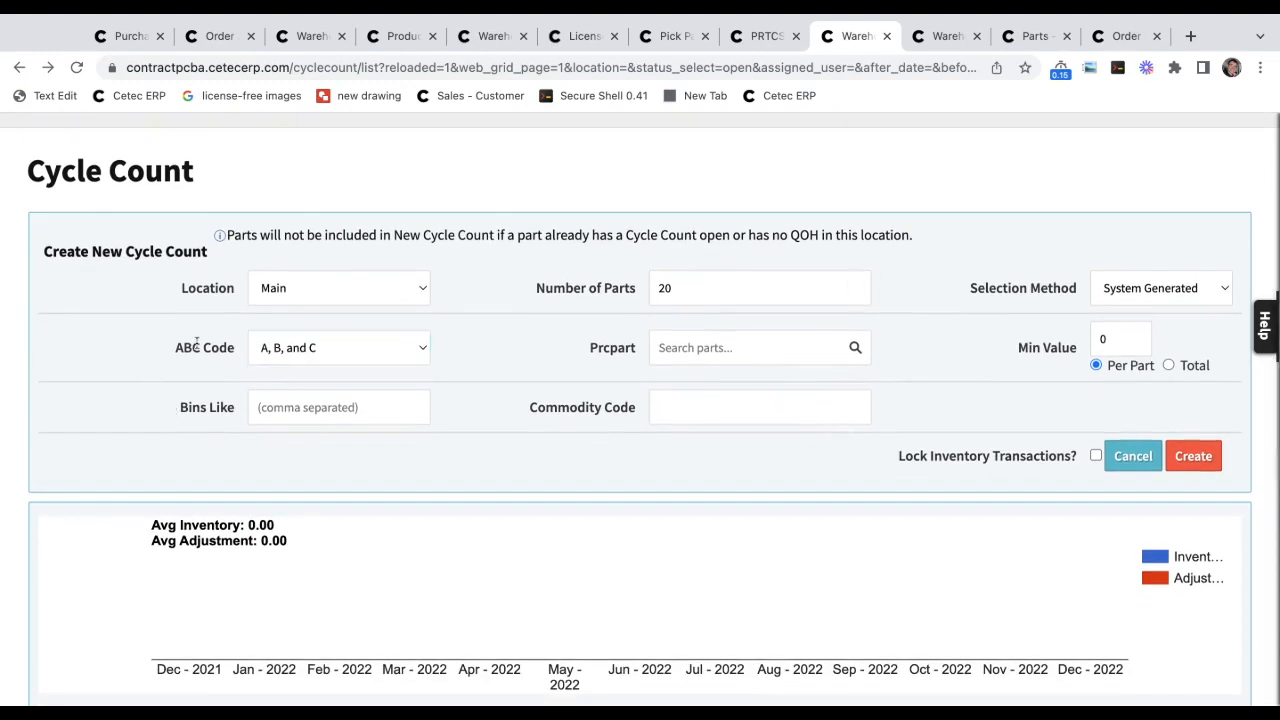
pyautogui.tripleClick(1020, 460)
pyautogui.click(1097, 458)
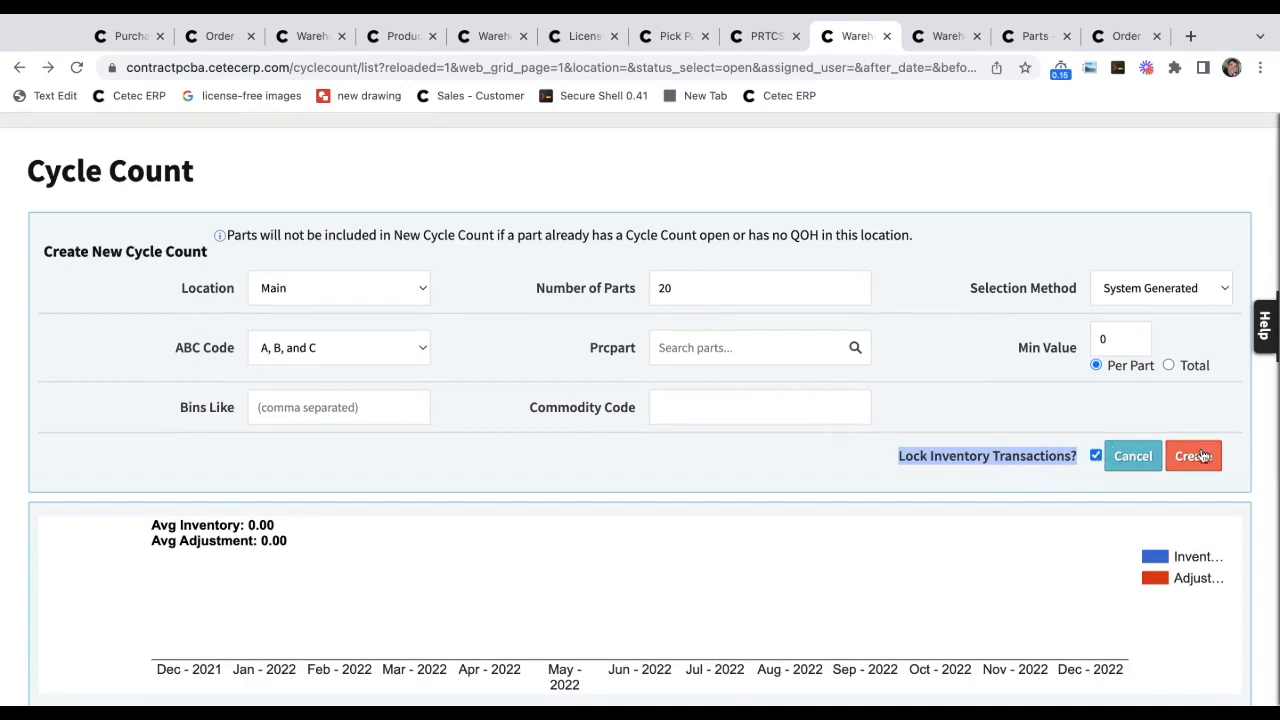
pyautogui.tripleClick(1231, 456)
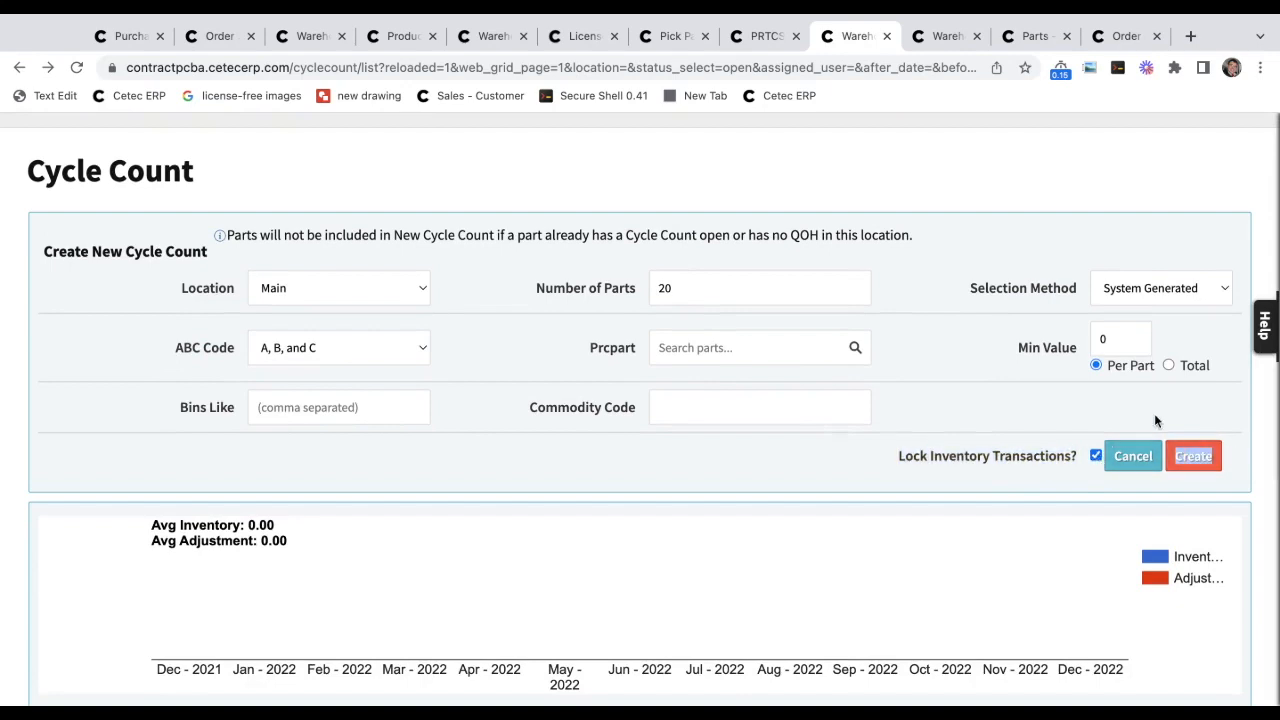
# Review the settings for starting a full inventory of the Main location.
pyautogui.hotkey('ctrl', 'Tab')
pyautogui.scroll(-1, 888, 320)
pyautogui.scroll(-2, 888, 320)
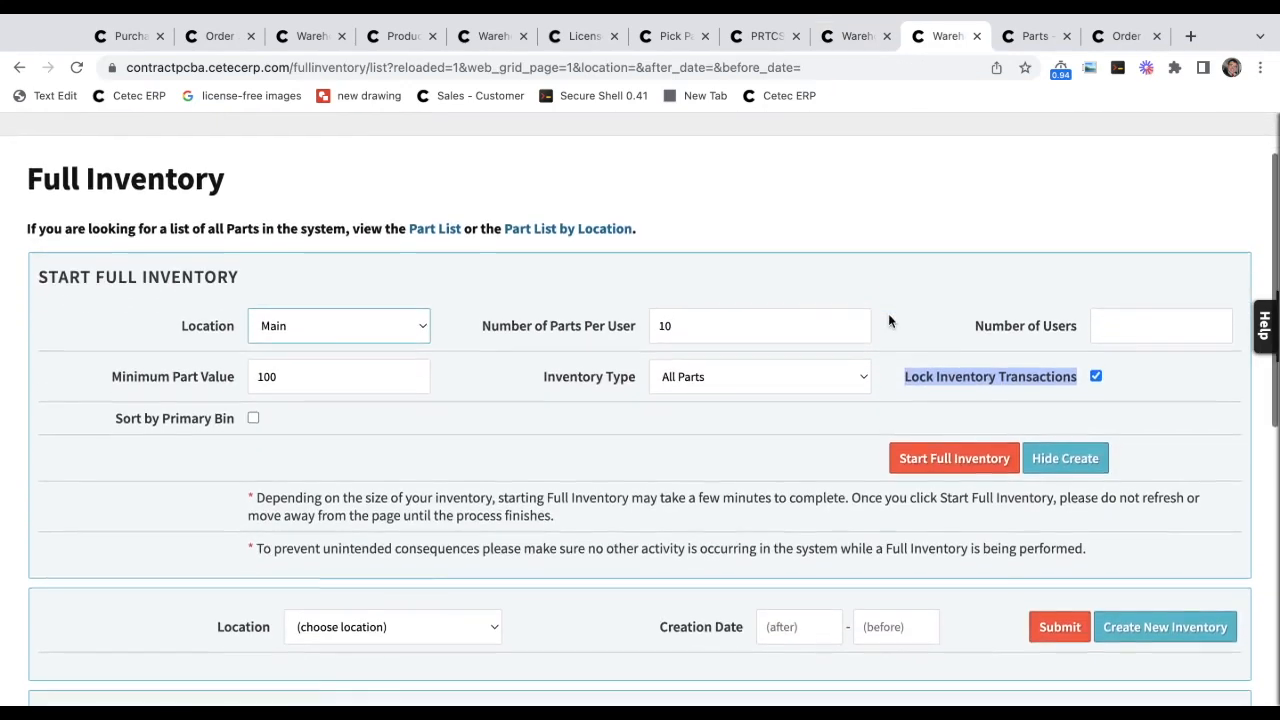
# Examine the Inventory Activity report, checking the bin move reason texts and the cost, value and bin quantity columns.
pyautogui.hotkey('ctrl', 'Tab')
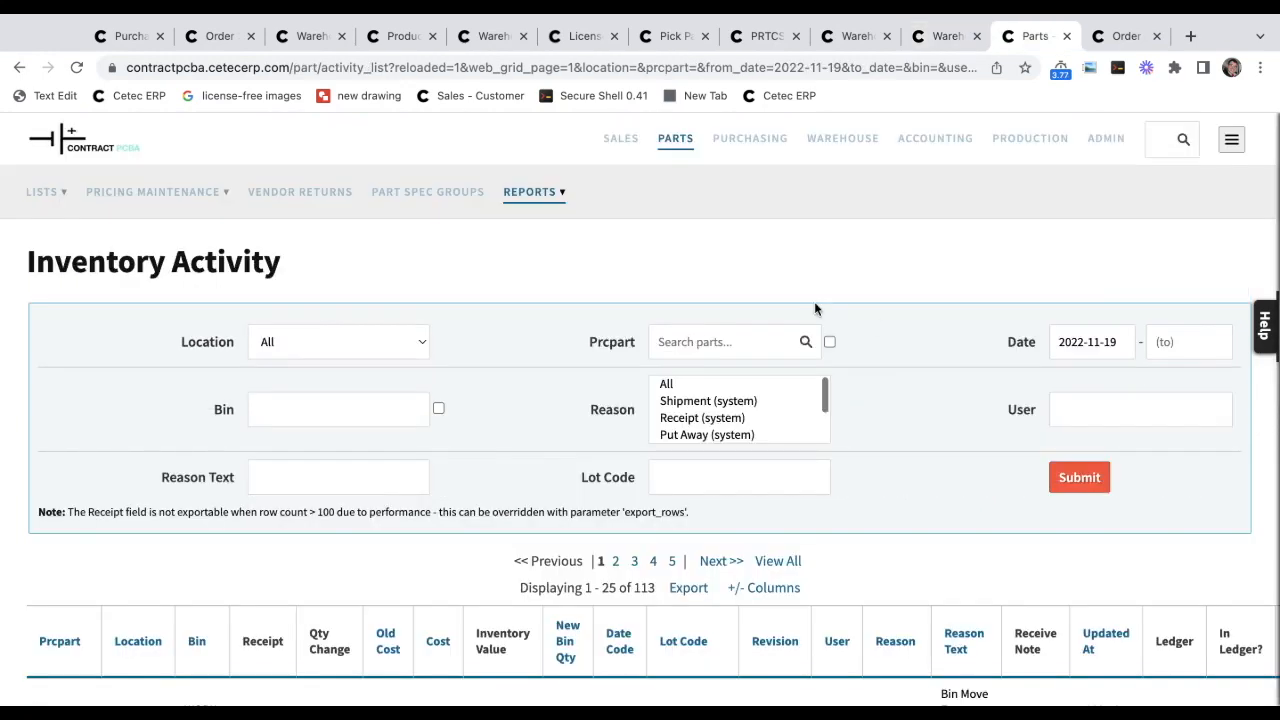
pyautogui.scroll(-2, 804, 263)
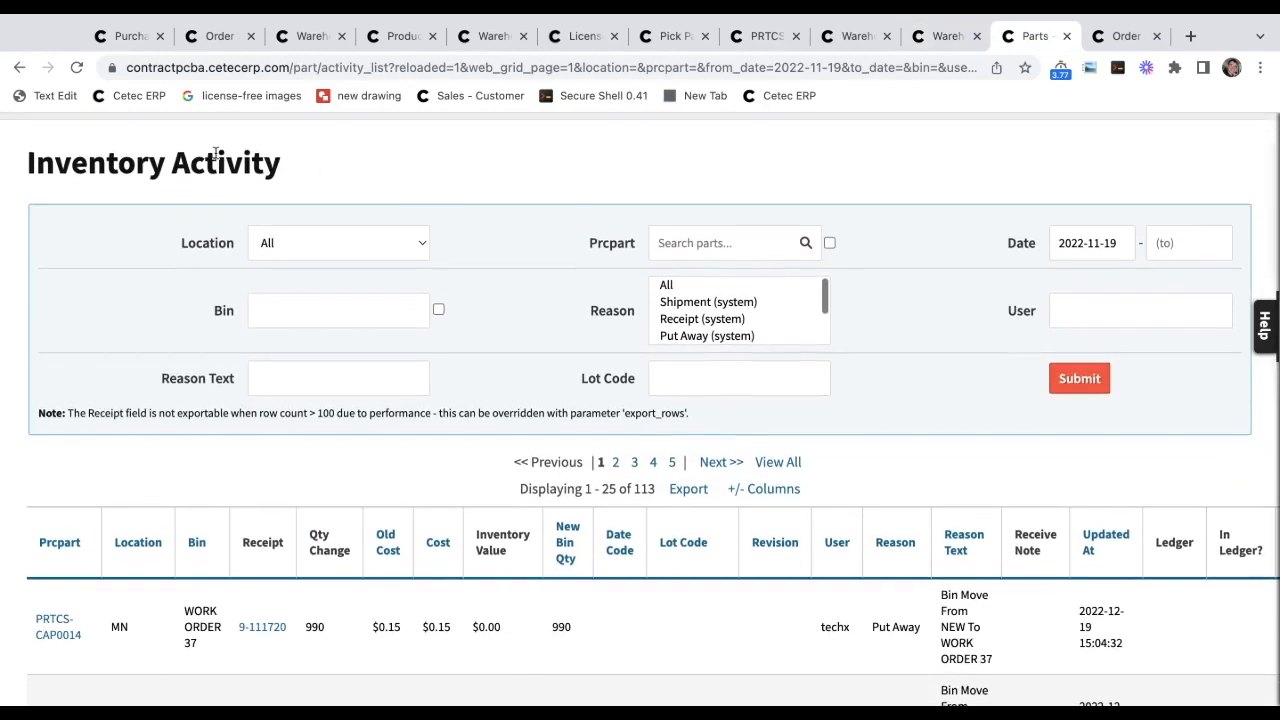
pyautogui.tripleClick(221, 152)
pyautogui.scroll(-3, 952, 248)
pyautogui.scroll(-5, 952, 248)
pyautogui.tripleClick(956, 252)
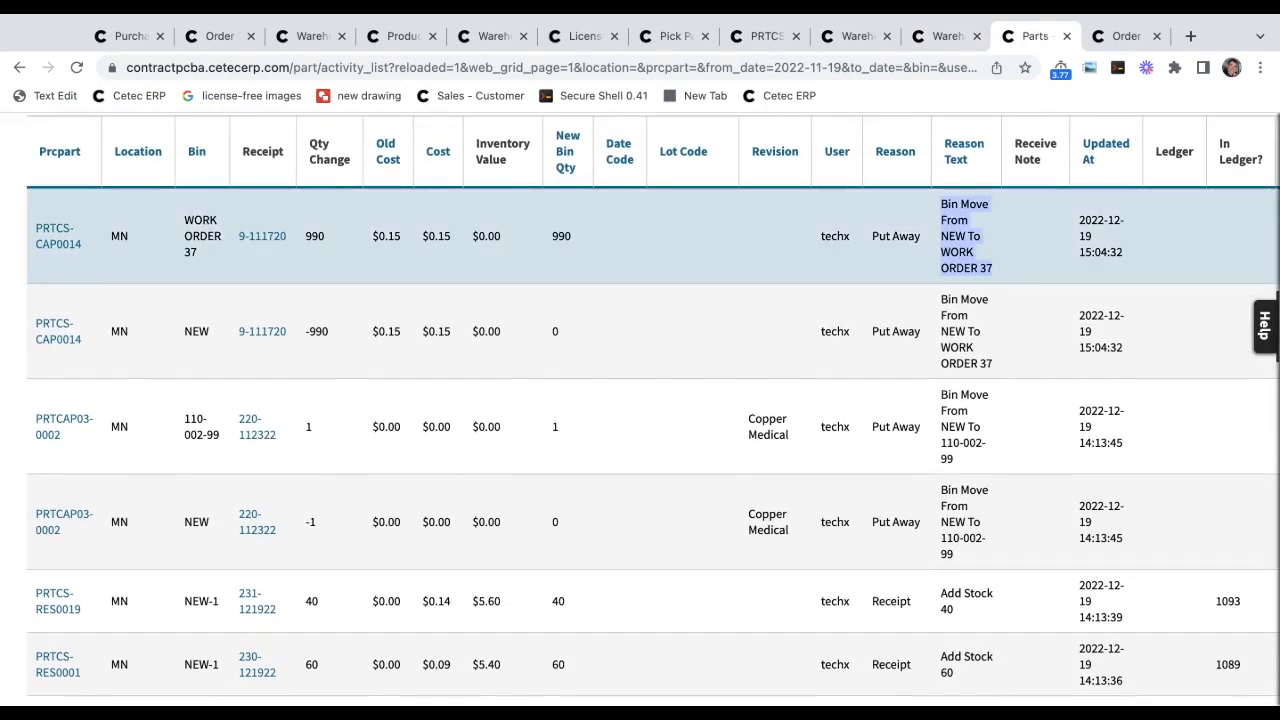
pyautogui.tripleClick(958, 360)
pyautogui.tripleClick(960, 437)
pyautogui.click(960, 437)
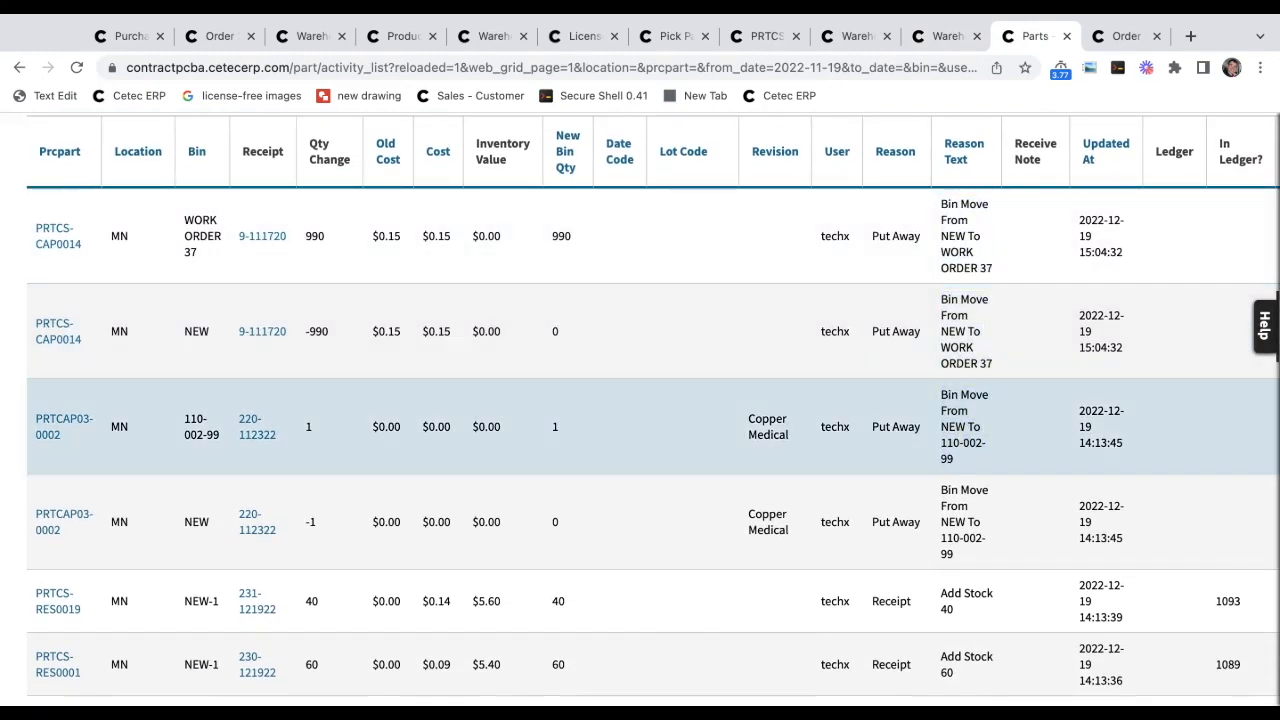
pyautogui.moveTo(373, 170); pyautogui.dragTo(600, 175)
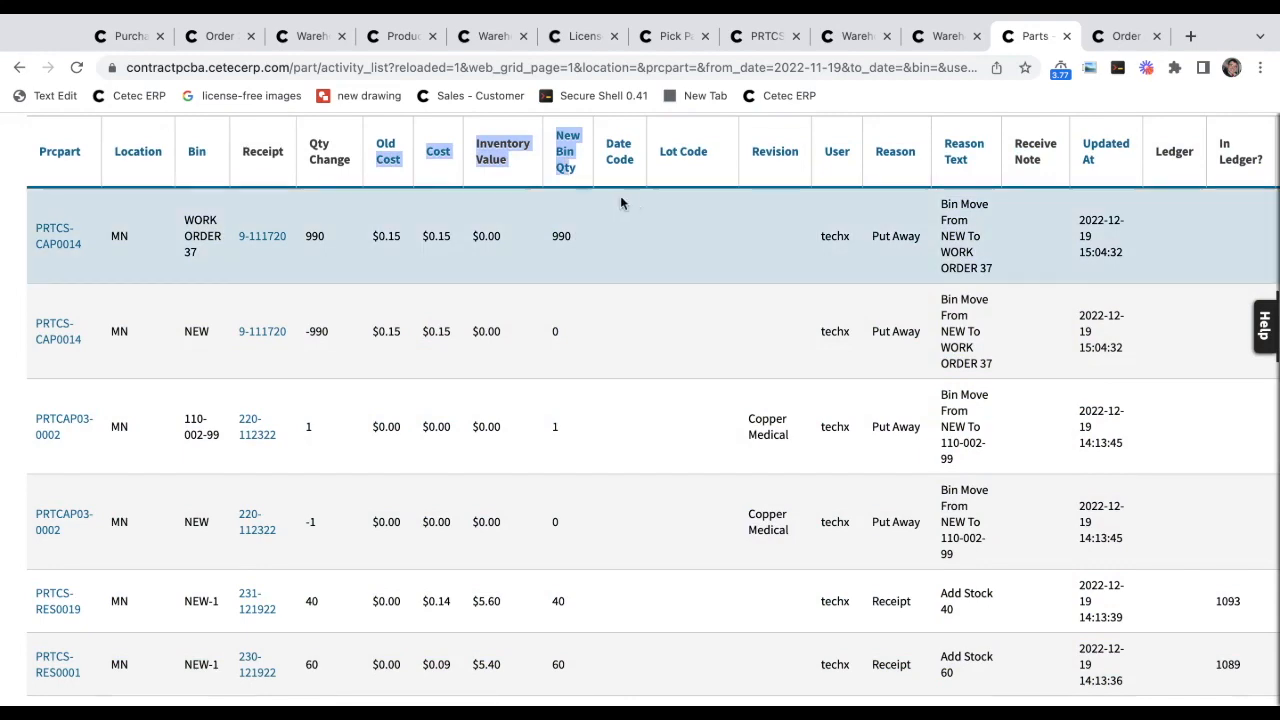
pyautogui.click(628, 199)
pyautogui.scroll(4, 615, 521)
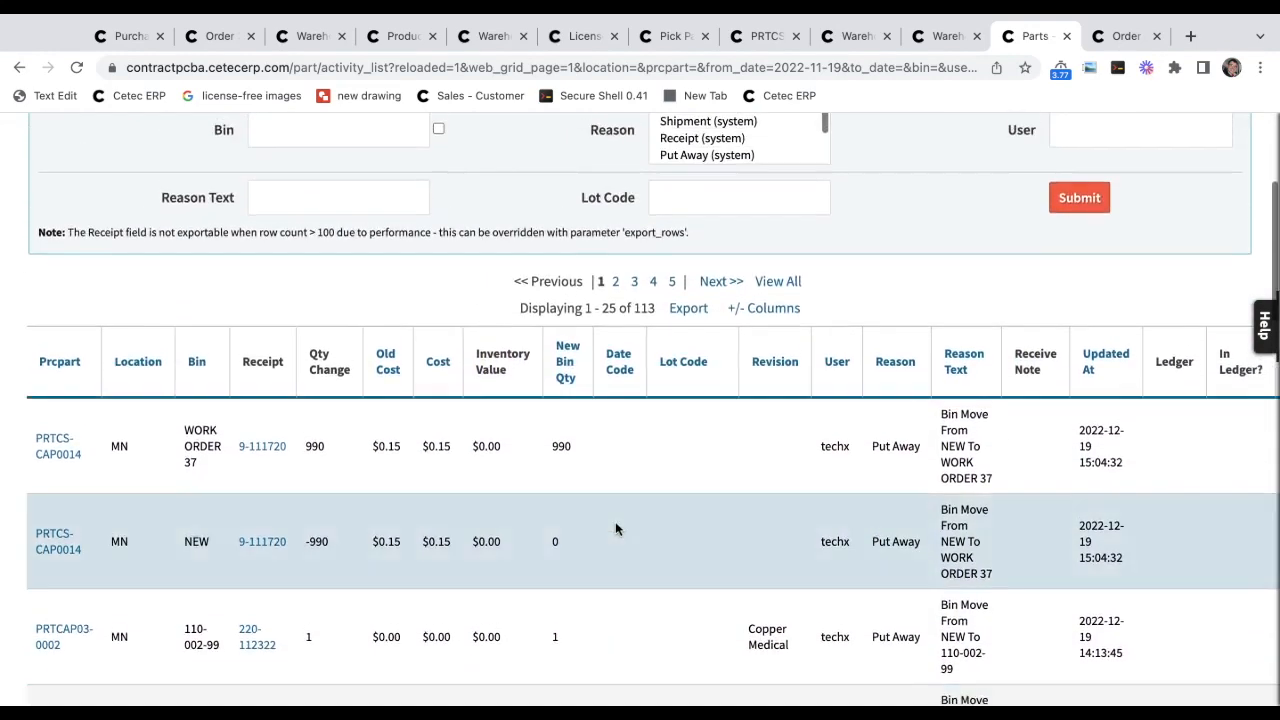
pyautogui.scroll(3, 615, 523)
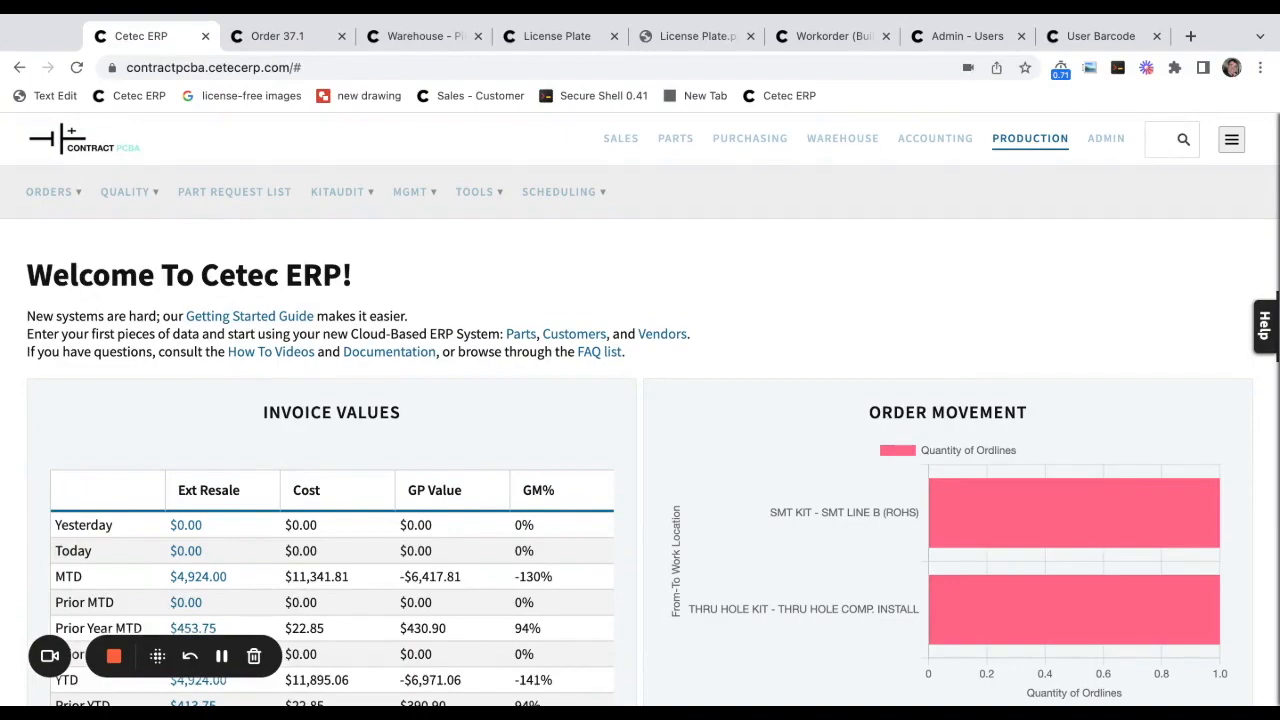
pyautogui.scroll(-2, 640, 410)
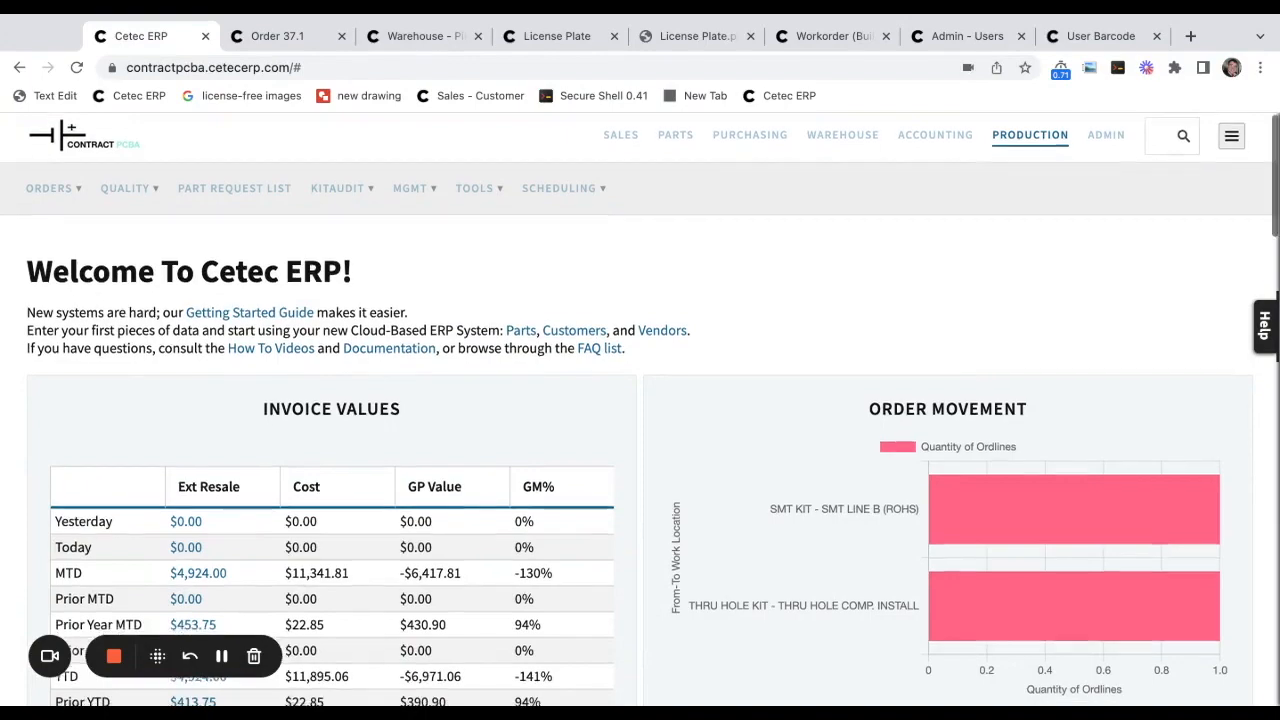
pyautogui.scroll(-2, 640, 410)
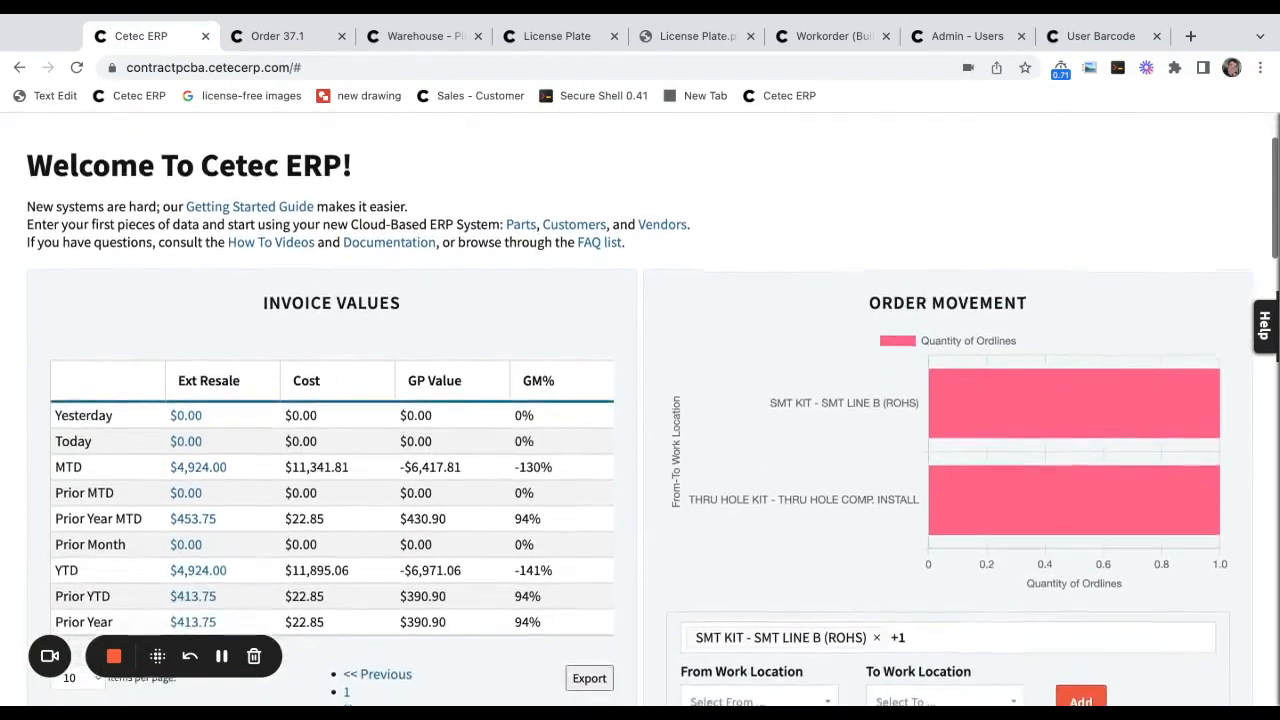
# Switch from the dashboard to order 37.1 and open its release-to-warehouse page.
pyautogui.scroll(-1, 640, 410)
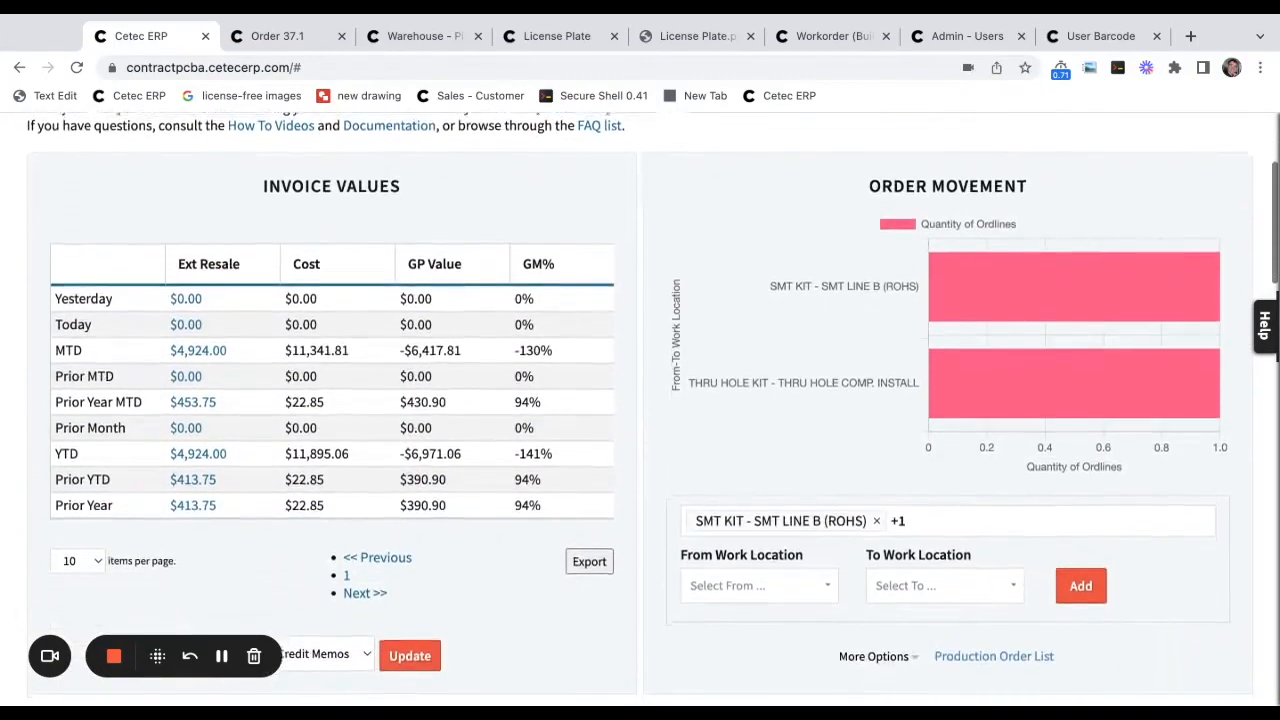
pyautogui.scroll(5, 640, 410)
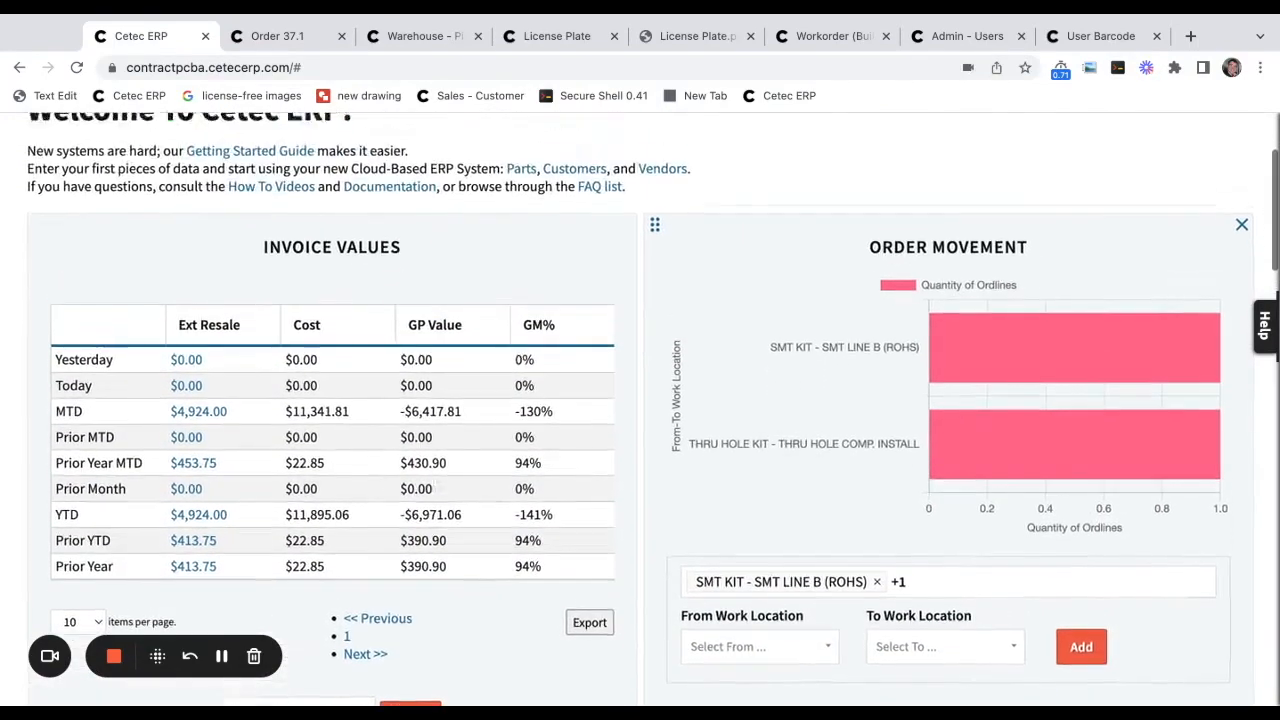
pyautogui.hotkey('ctrl', 'Tab')
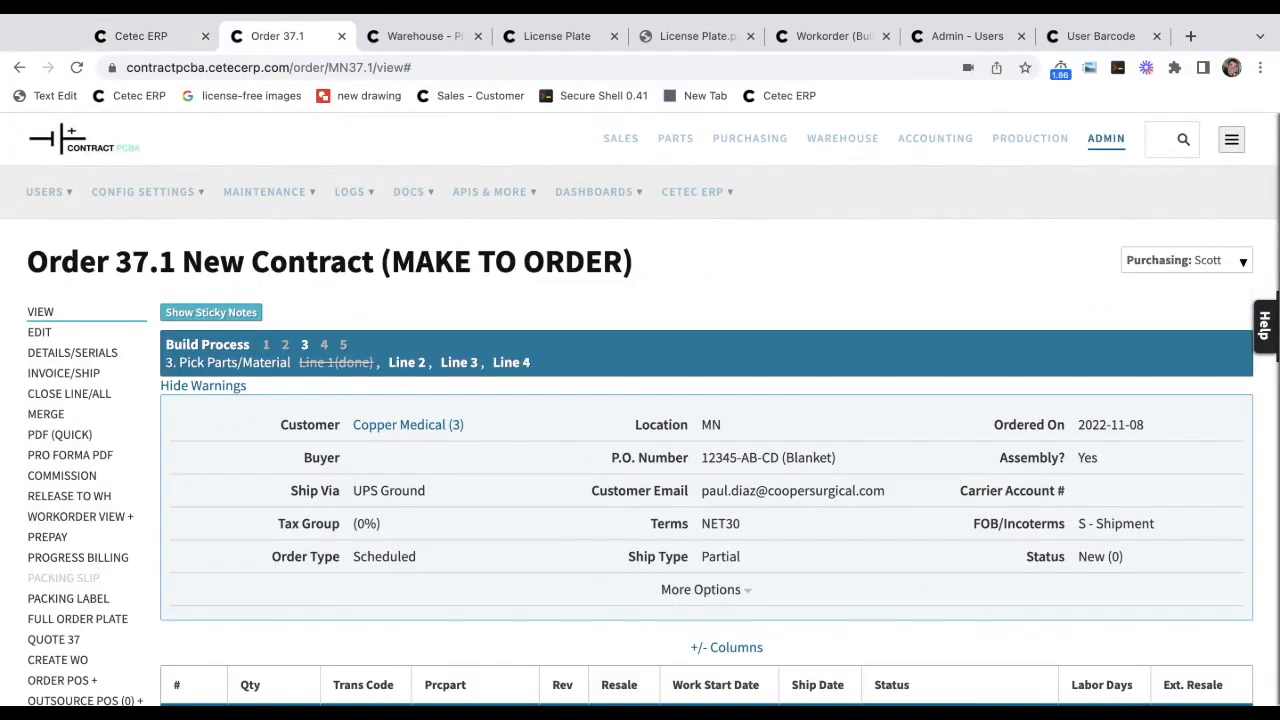
pyautogui.scroll(-2, 640, 410)
pyautogui.scroll(-2, 640, 410)
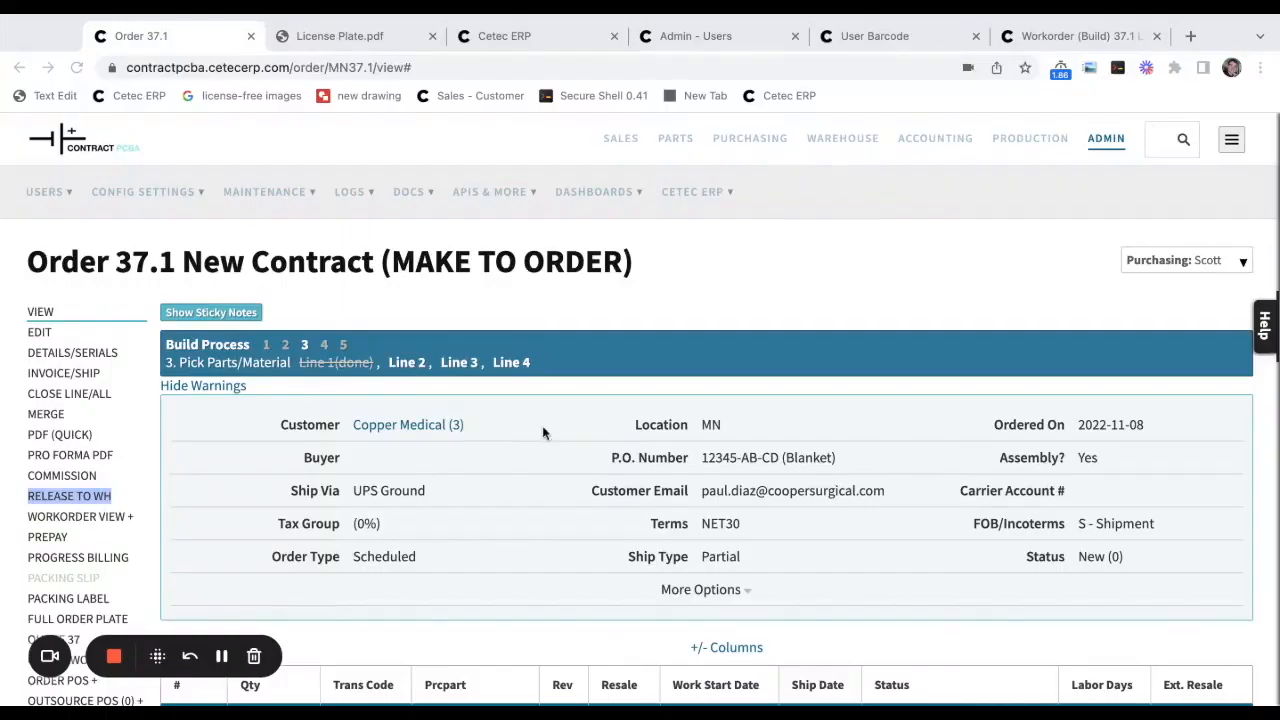
pyautogui.scroll(-1, 286, 373)
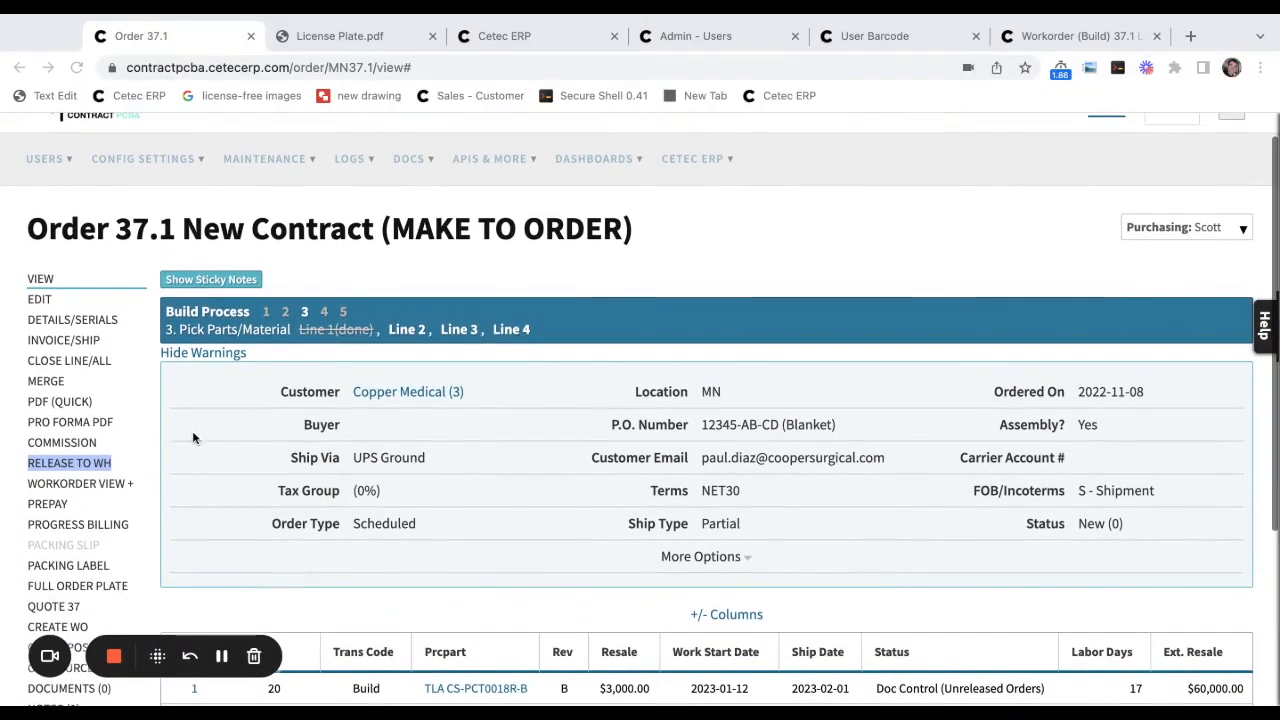
pyautogui.click(233, 477)
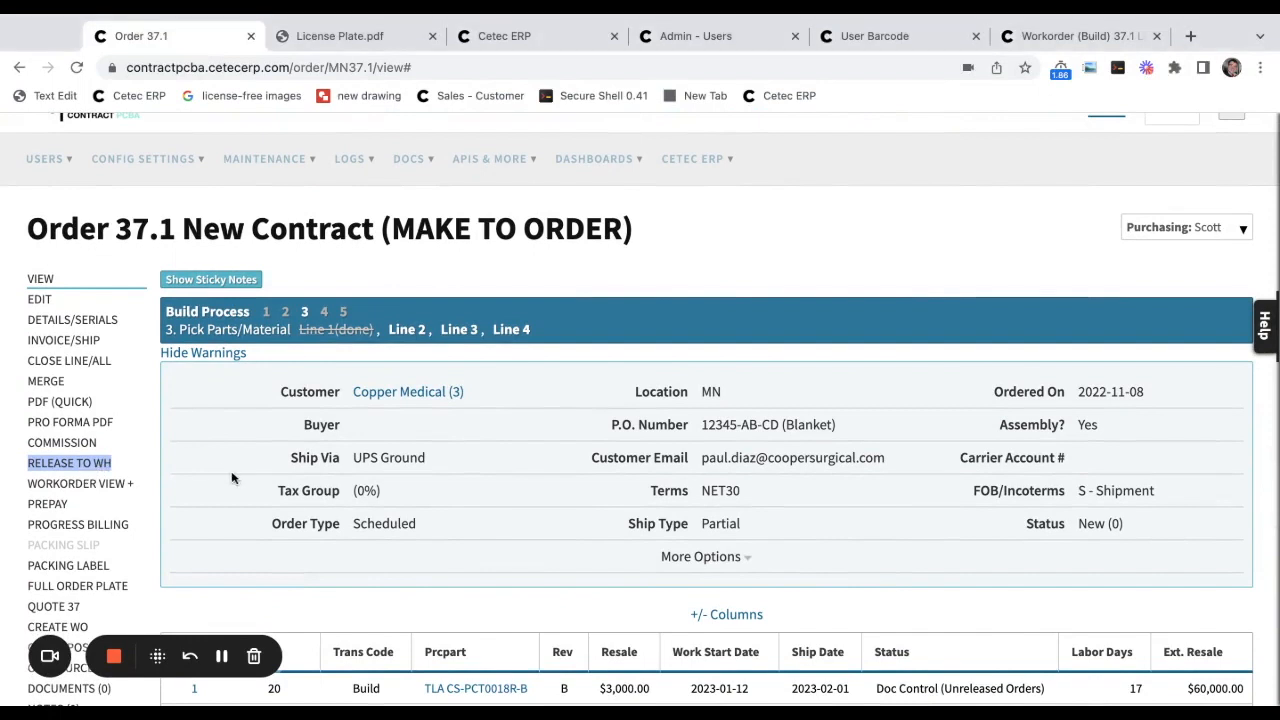
pyautogui.click(99, 465)
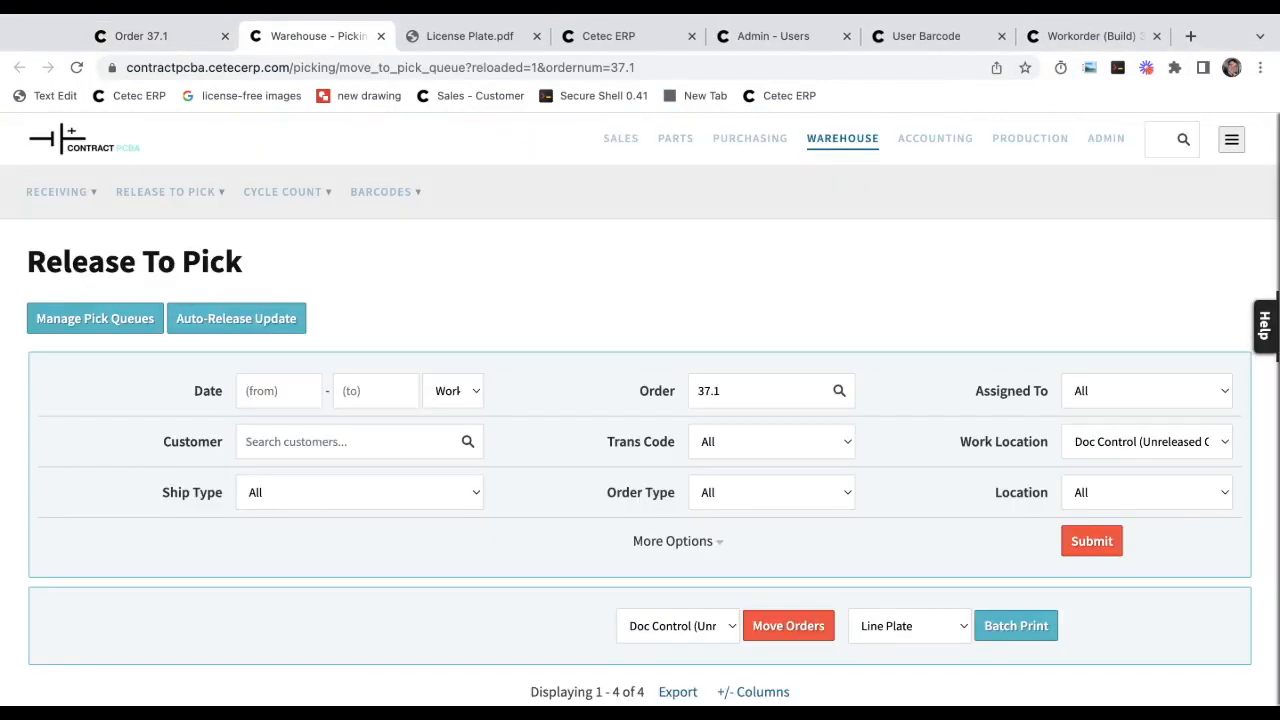
# Open the license plate for order 37.1 line 1 and review its customer, order number, ship date, pick list and labor plan.
pyautogui.scroll(-5, 1230, 370)
pyautogui.scroll(-2, 1240, 420)
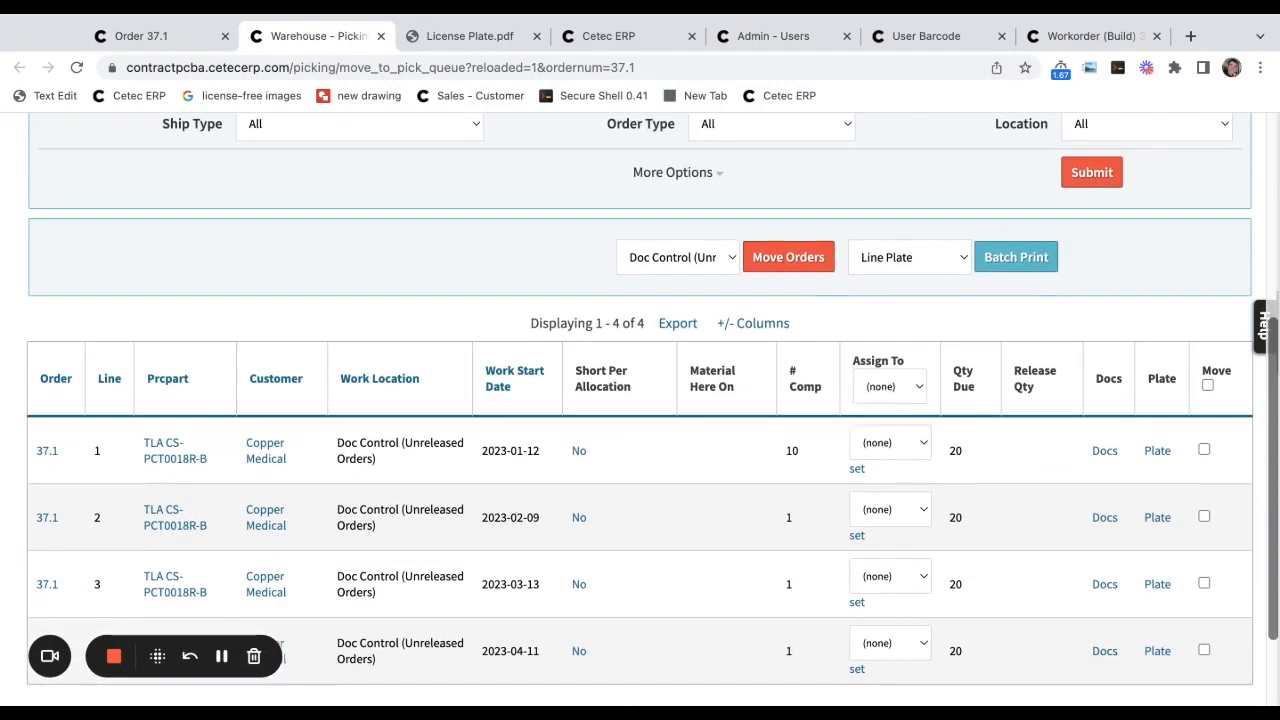
pyautogui.click(1157, 448)
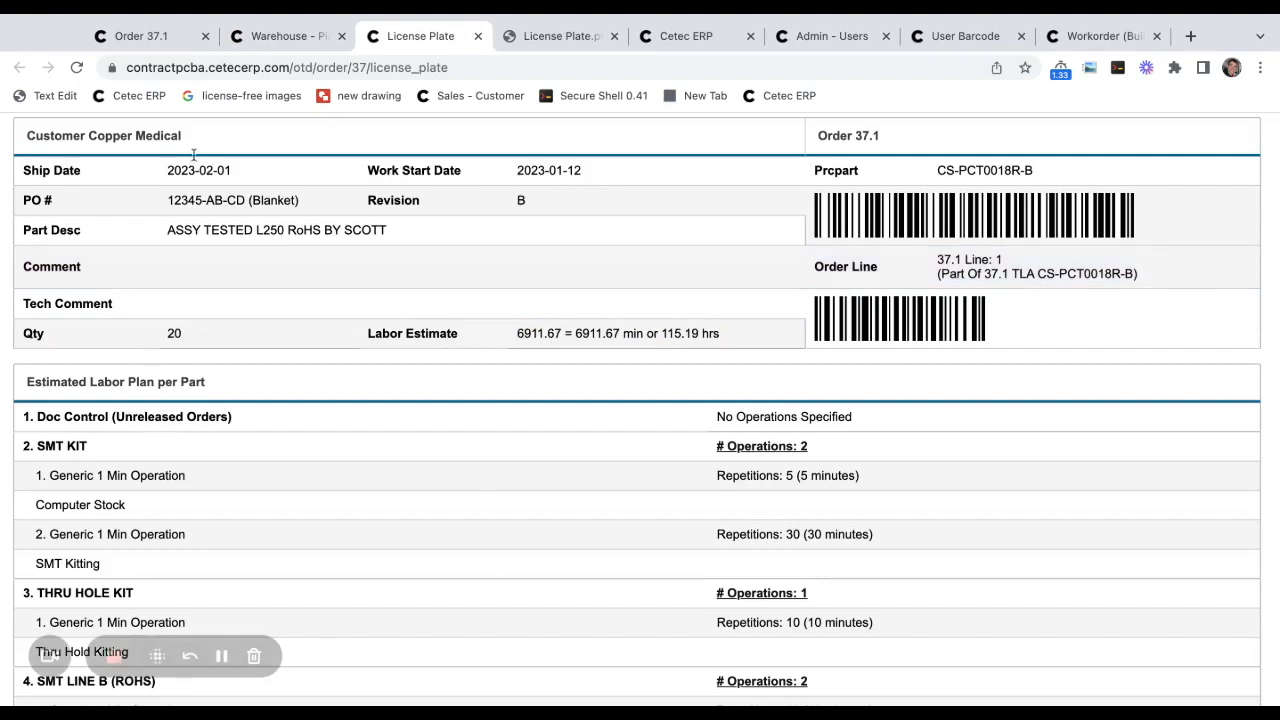
pyautogui.tripleClick(192, 135)
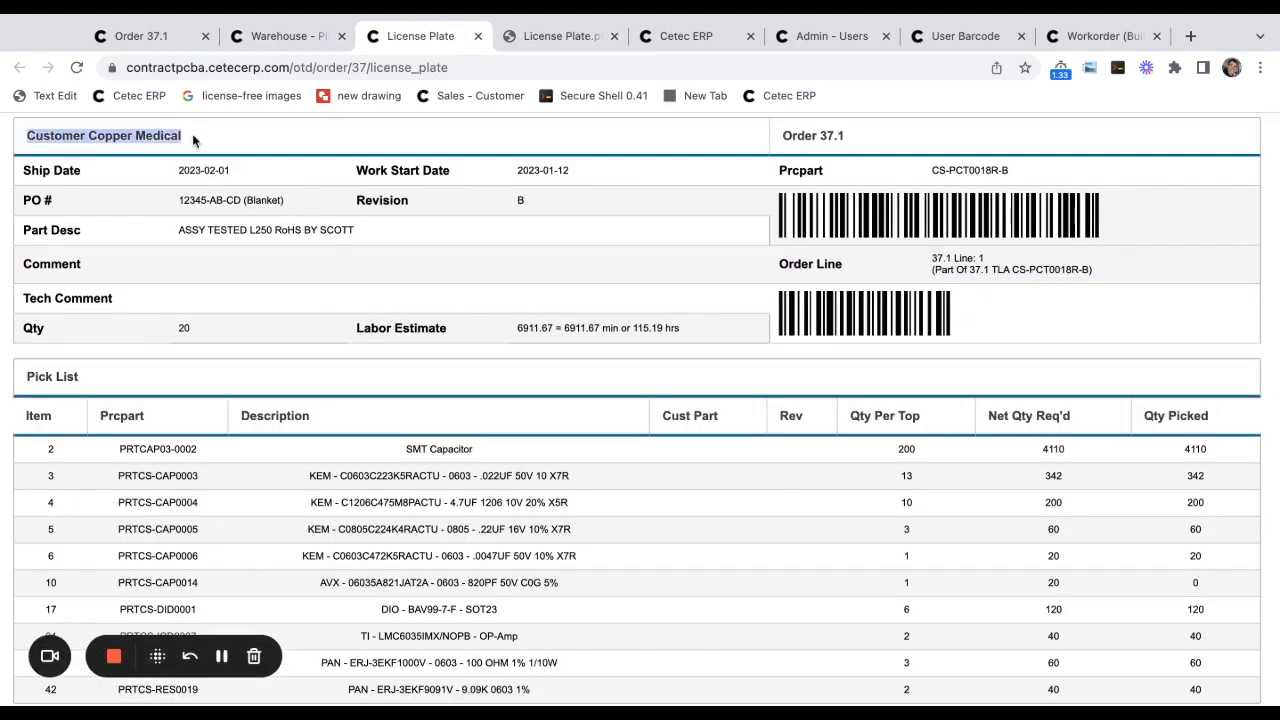
pyautogui.tripleClick(831, 137)
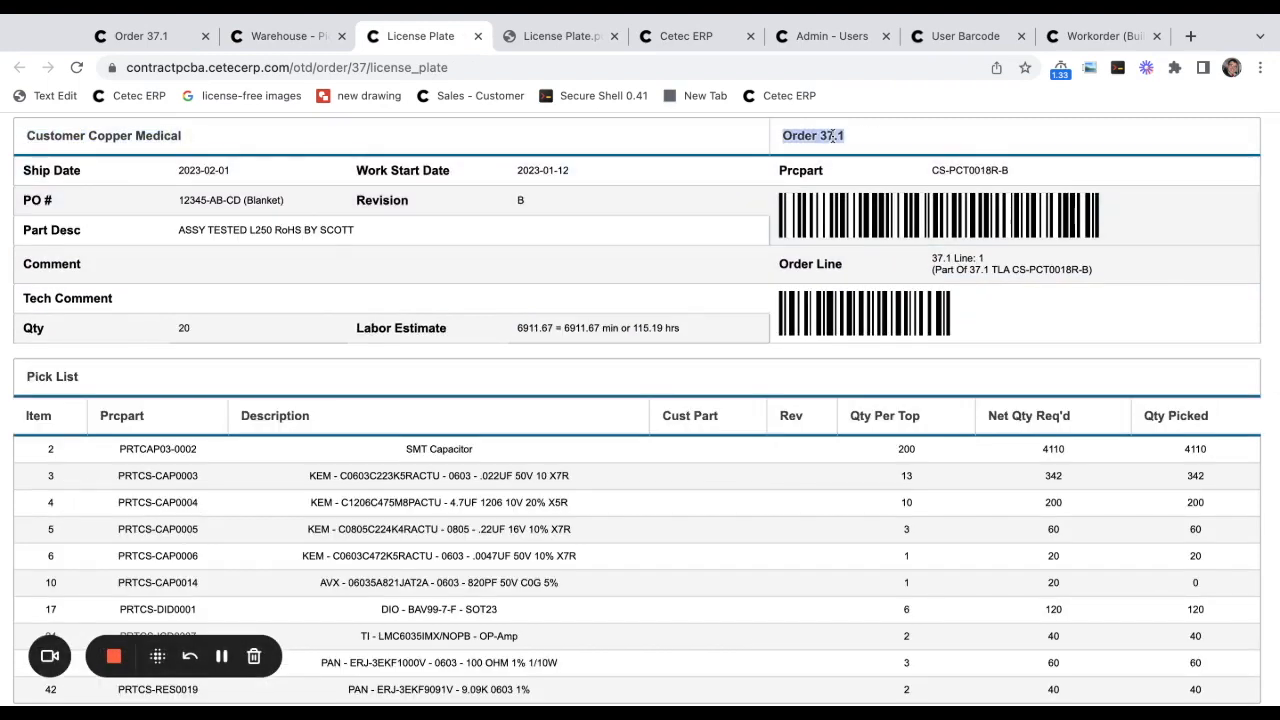
pyautogui.tripleClick(210, 172)
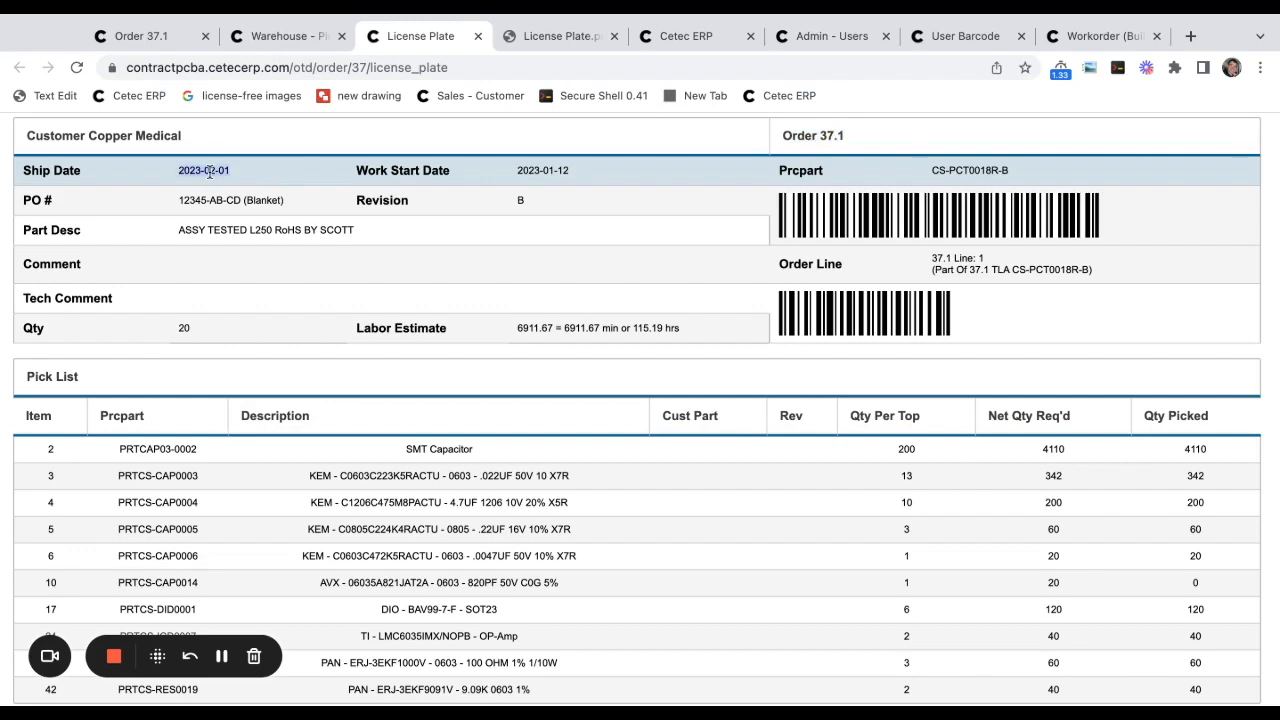
pyautogui.scroll(-5, 673, 289)
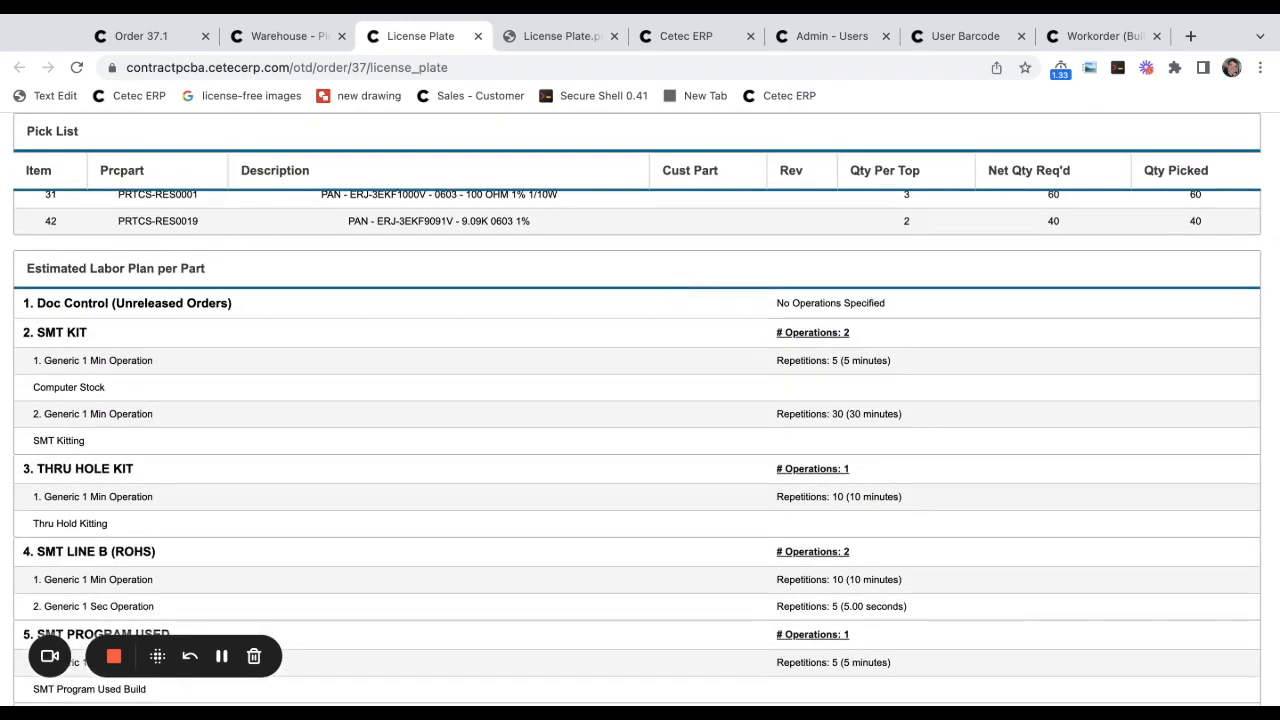
# Review the License Plate PDF, checking its header barcodes, pick list and estimated labor plan.
pyautogui.hotkey('ctrl', 'Tab')
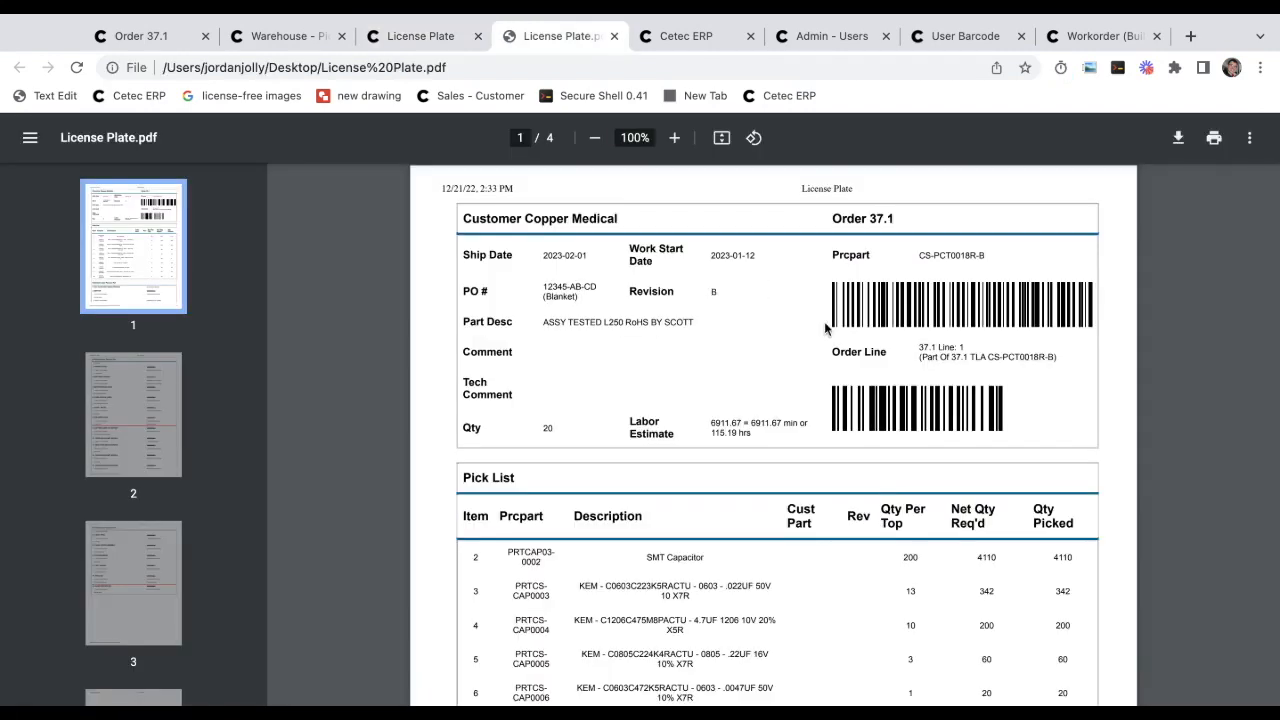
pyautogui.scroll(-6, 825, 328)
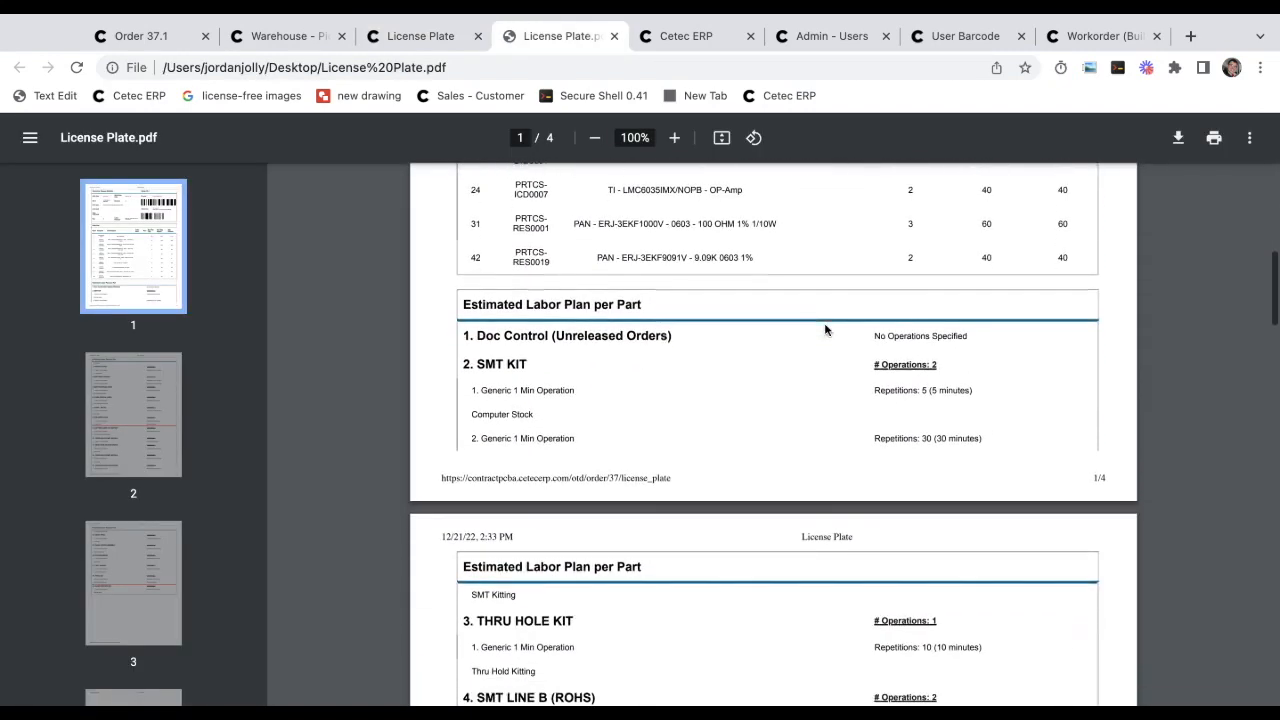
pyautogui.scroll(-1, 825, 328)
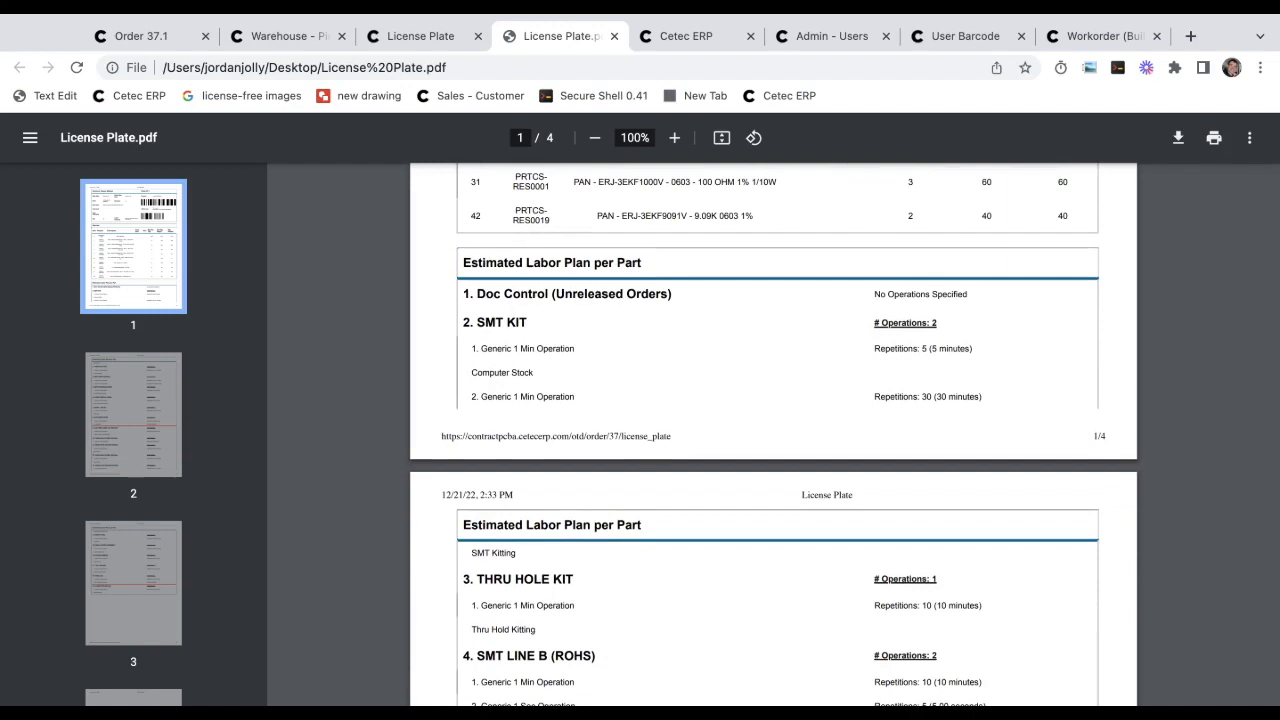
pyautogui.scroll(7, 825, 328)
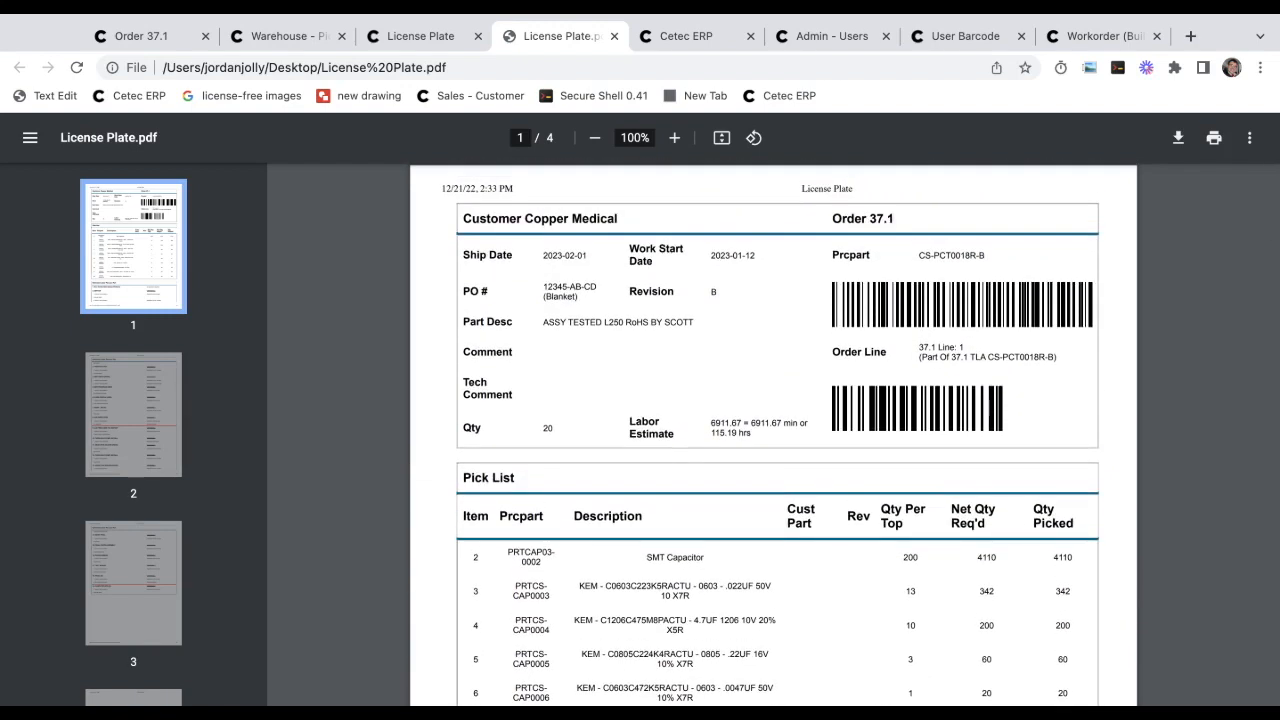
# Search for 37.1-1 to open the line's workorder and look over its work view.
pyautogui.hotkey('ctrl', 'Tab')
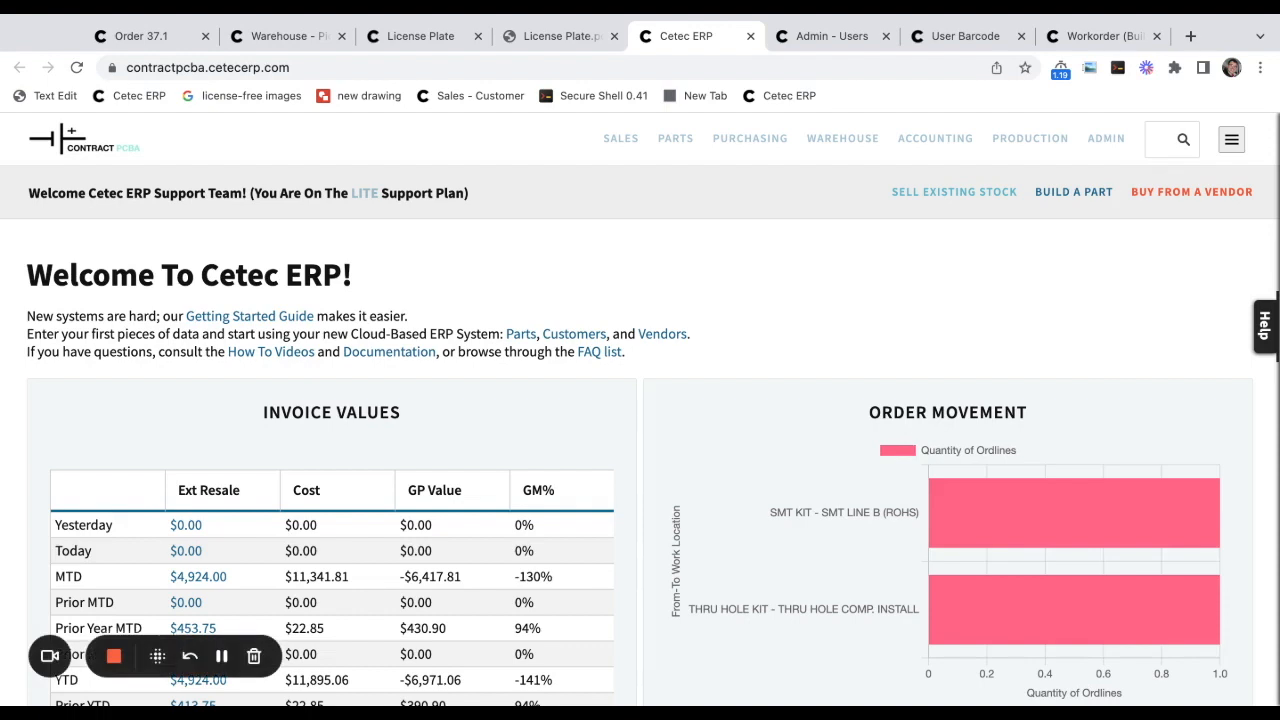
pyautogui.click(1153, 137)
pyautogui.write('37.1-1')
pyautogui.press('Return')
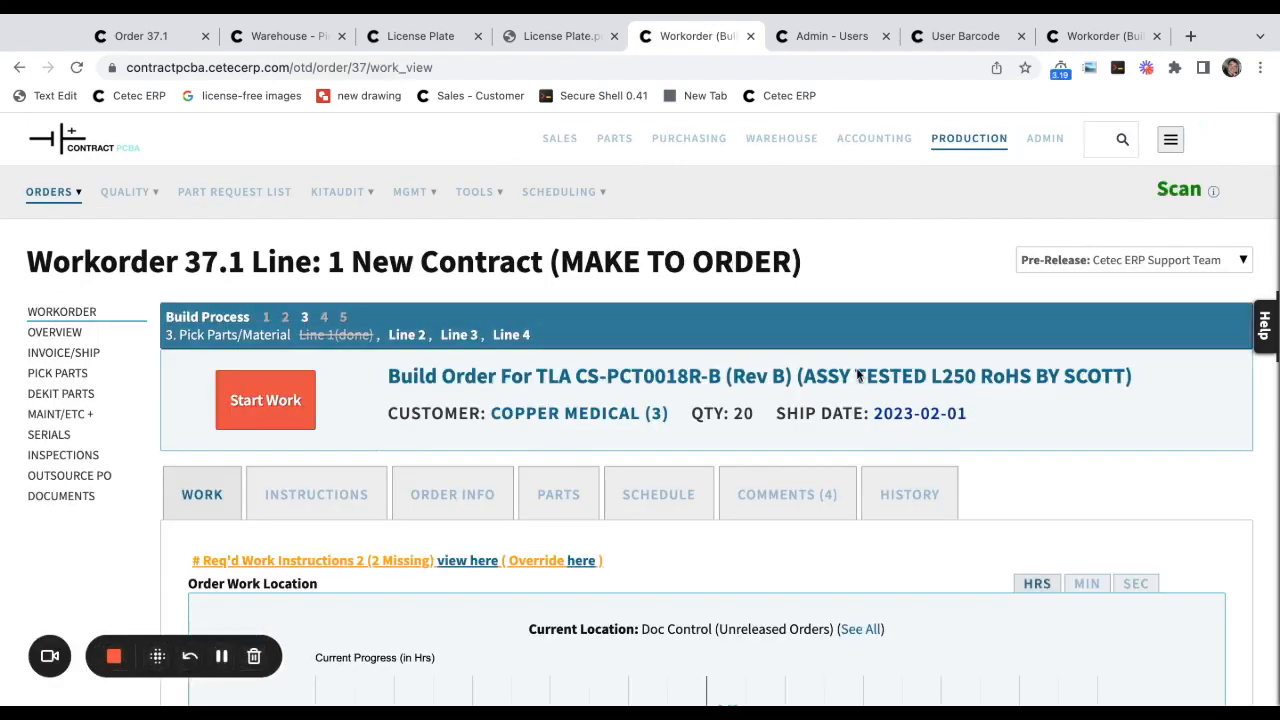
pyautogui.scroll(-2, 857, 374)
pyautogui.scroll(-2, 856, 367)
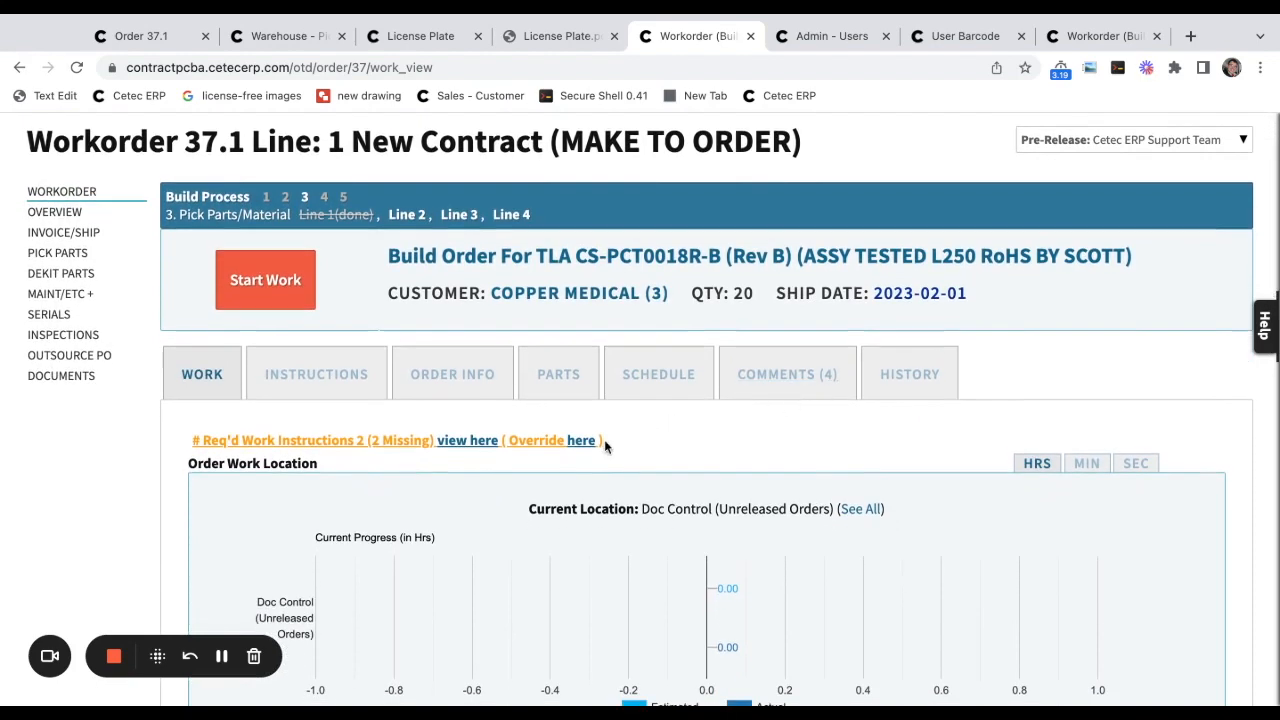
# Open the second listed user's barcode and start work on workorder 37.1 line 1 at SMT LINE B (ROHS), assigned to that user.
pyautogui.hotkey('ctrl', 'Tab')
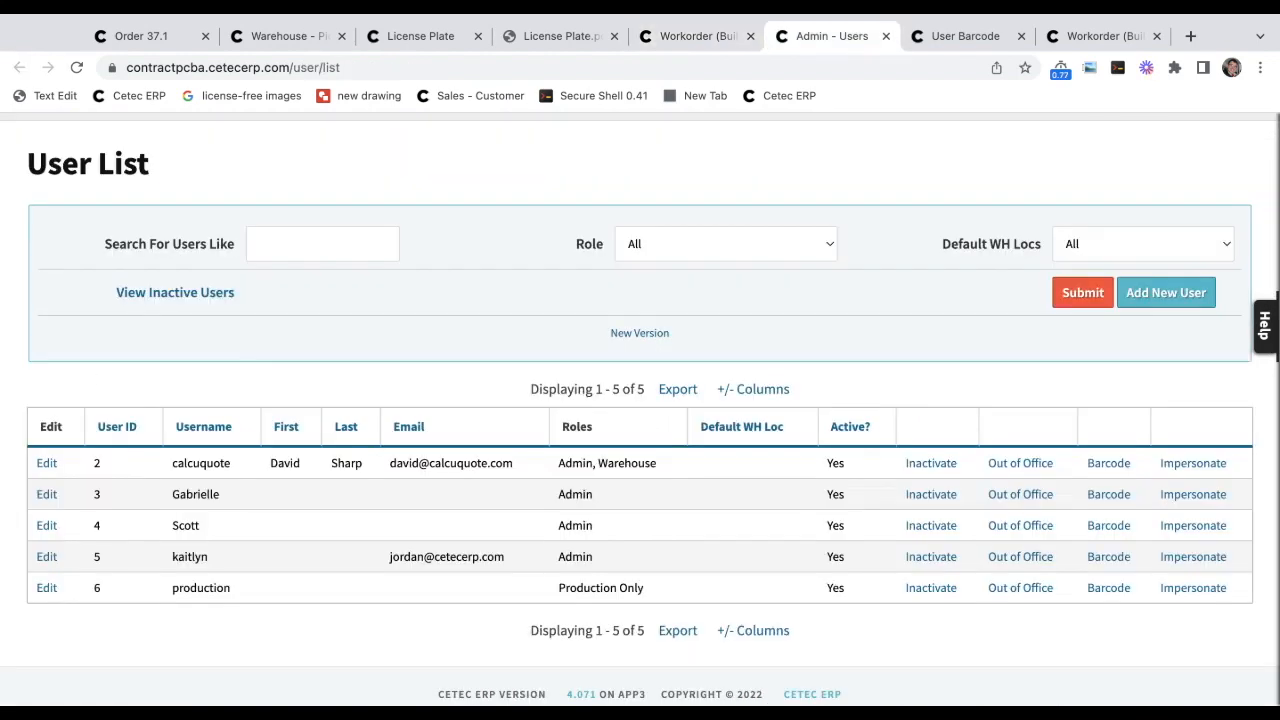
pyautogui.click(1110, 495)
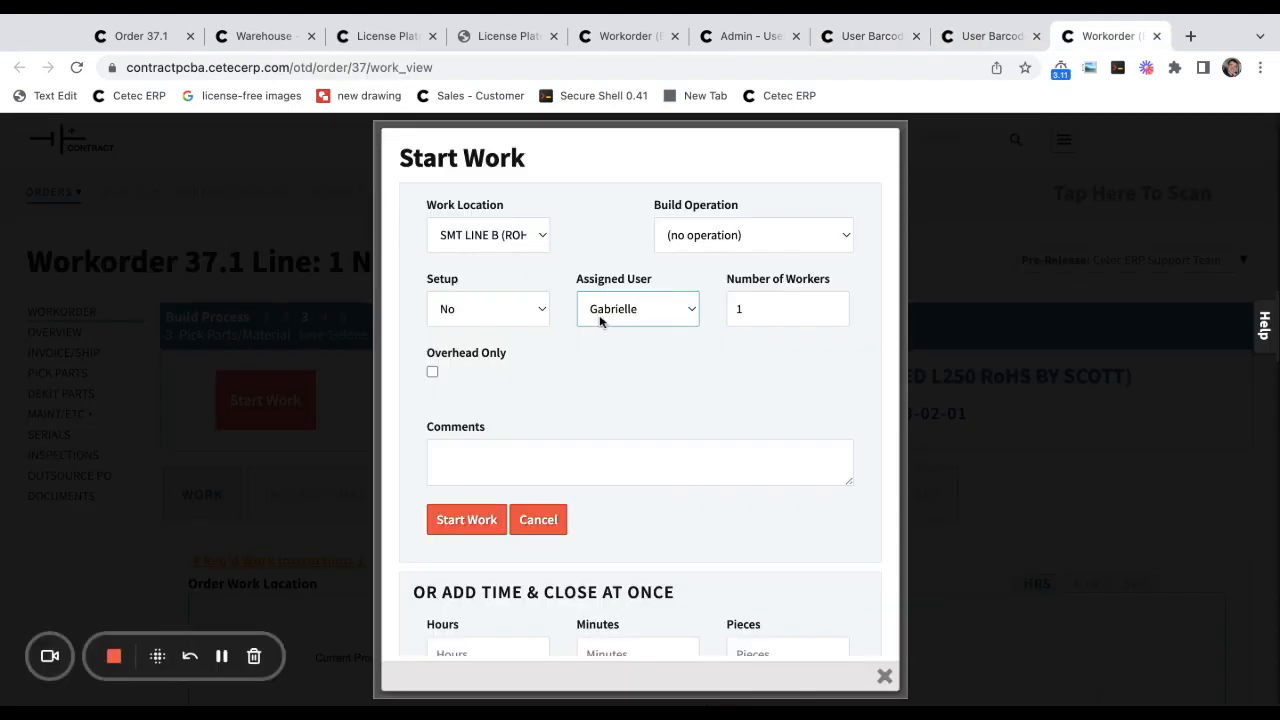
pyautogui.click(468, 520)
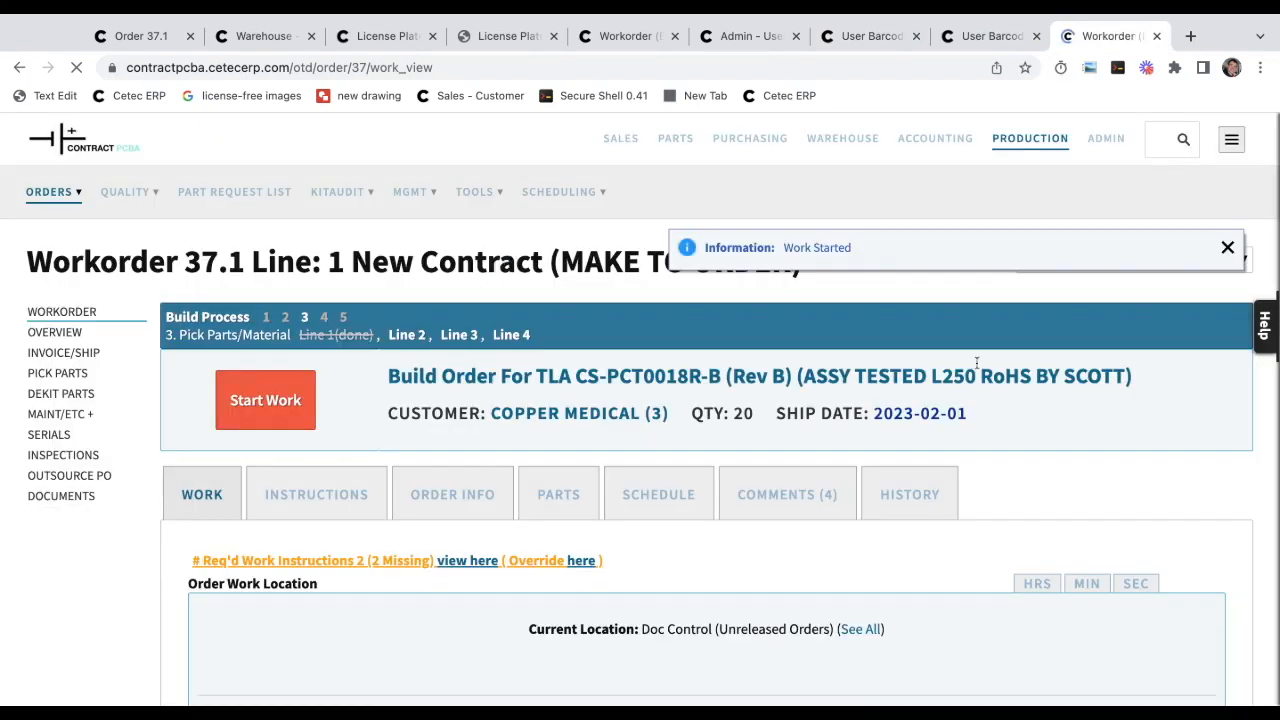
# Review the active SMT LINE B (ROHS) entry's start, timer and pieces finished fields, and stop the work.
pyautogui.scroll(-5, 727, 361)
pyautogui.scroll(-3, 727, 362)
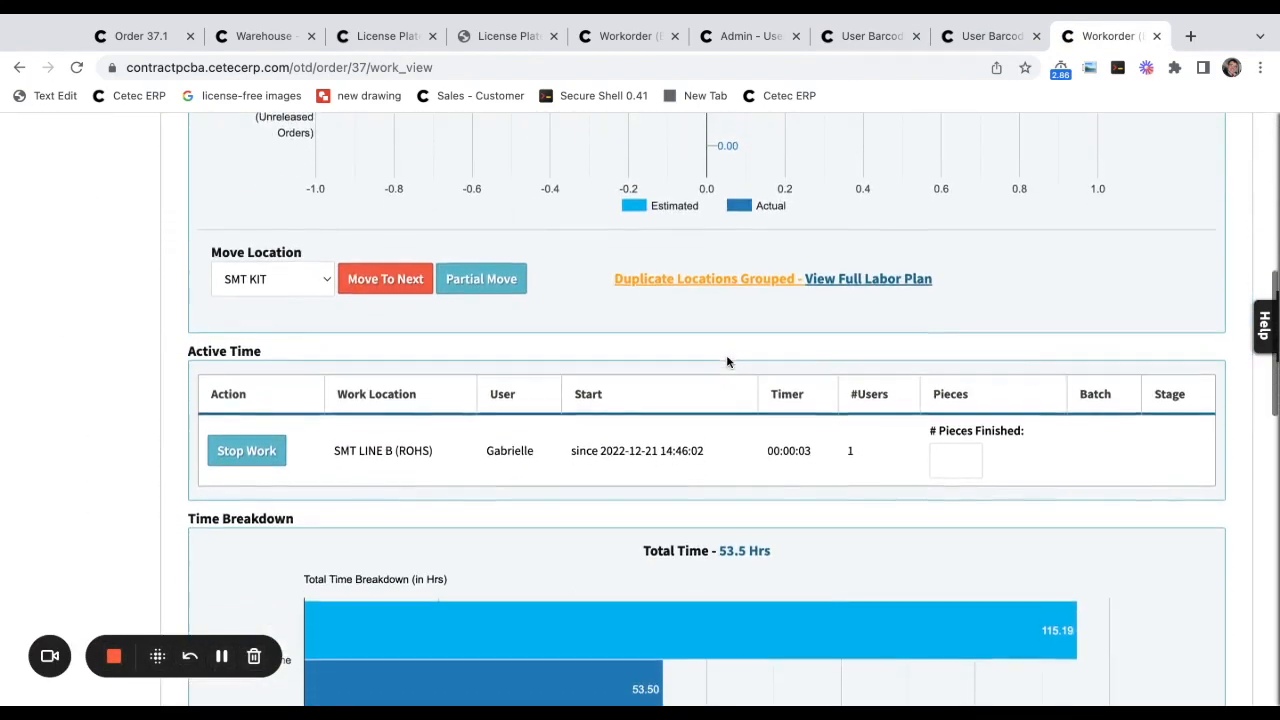
pyautogui.moveTo(189, 343)
pyautogui.mouseDown()
pyautogui.moveTo(264, 343)
pyautogui.moveTo(706, 441)
pyautogui.mouseUp()
pyautogui.click(587, 449)
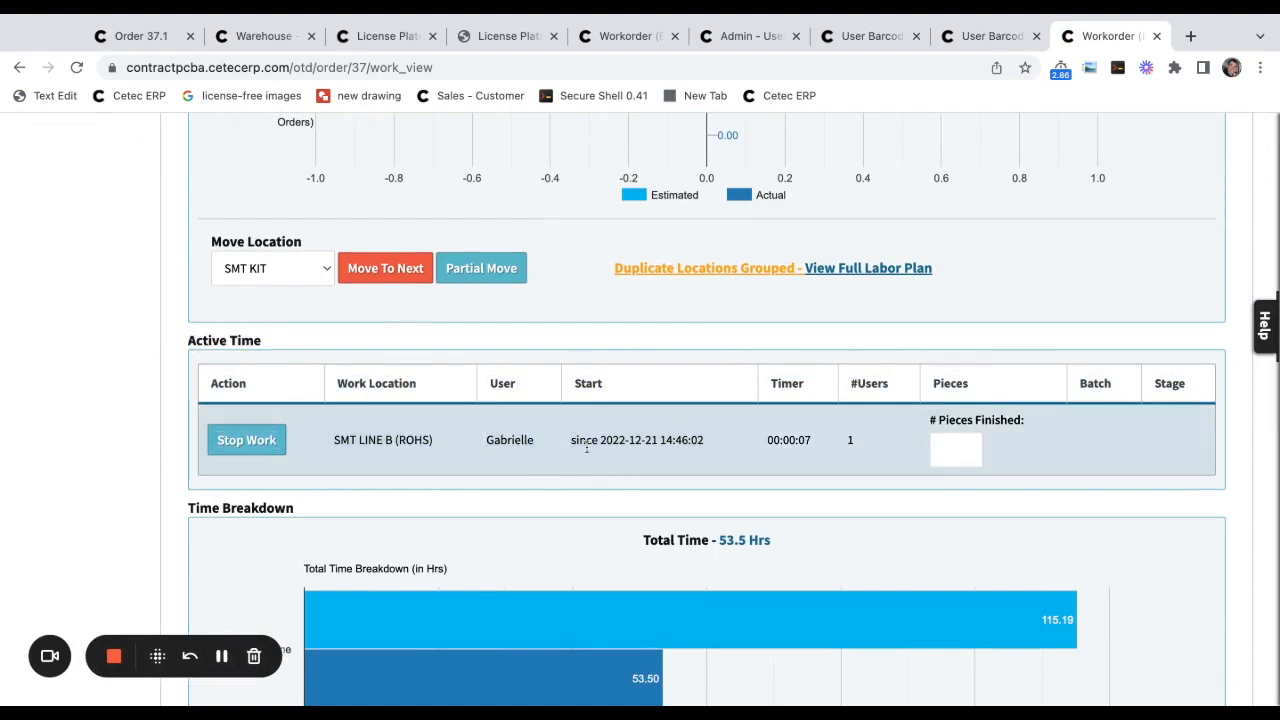
pyautogui.click(950, 451)
pyautogui.doubleClick(796, 439)
pyautogui.click(275, 441)
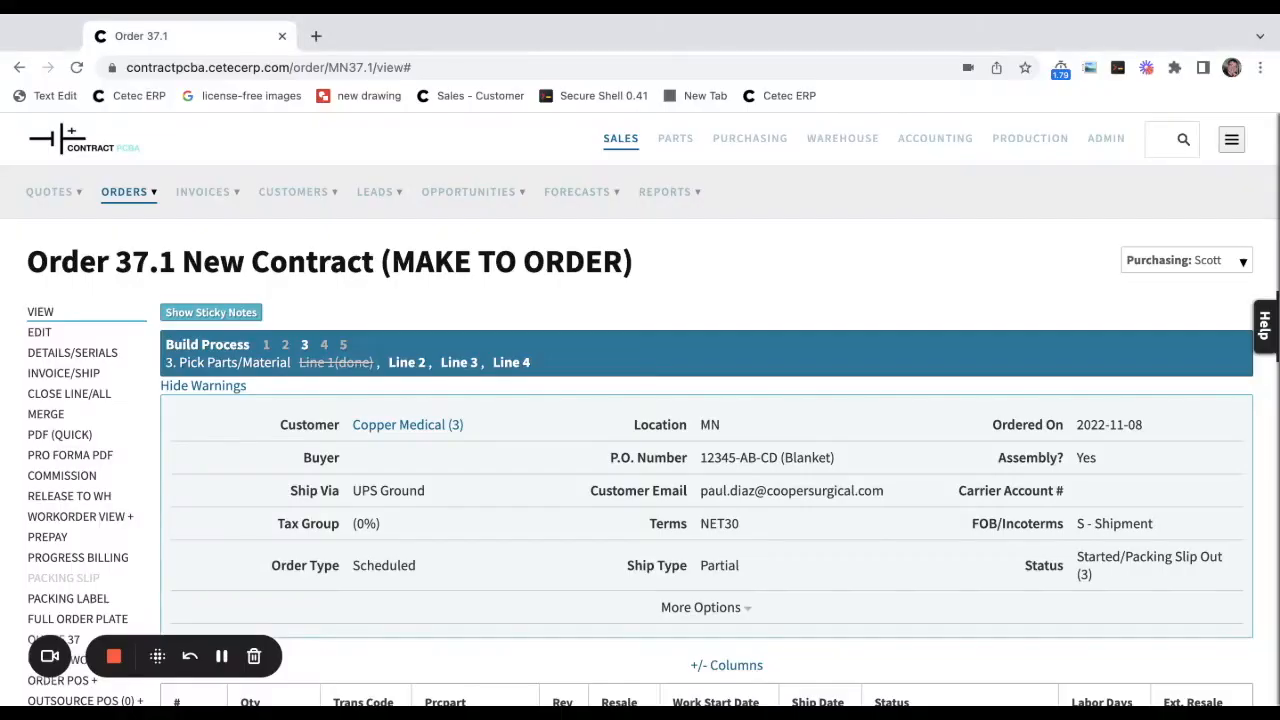
# From order 37.1, open the warehouse release page in a separate browser tab.
pyautogui.scroll(-1, 445, 462)
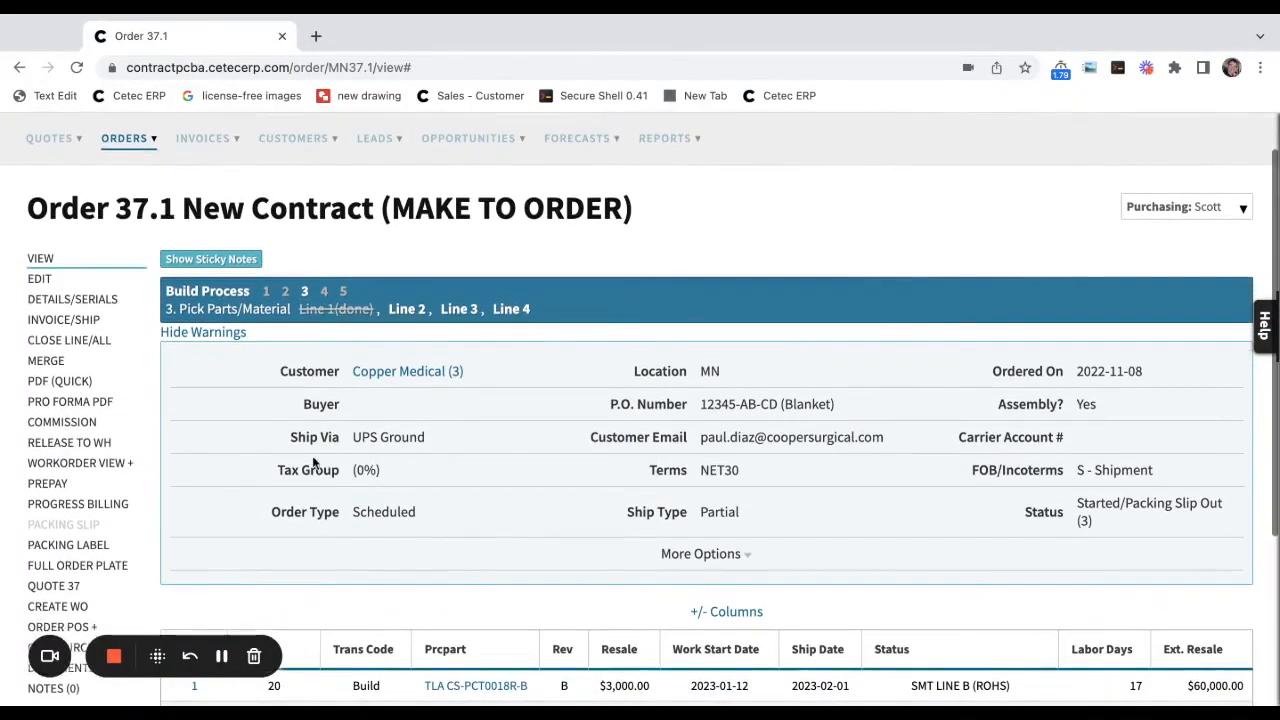
pyautogui.moveTo(118, 442); pyautogui.dragTo(28, 442)
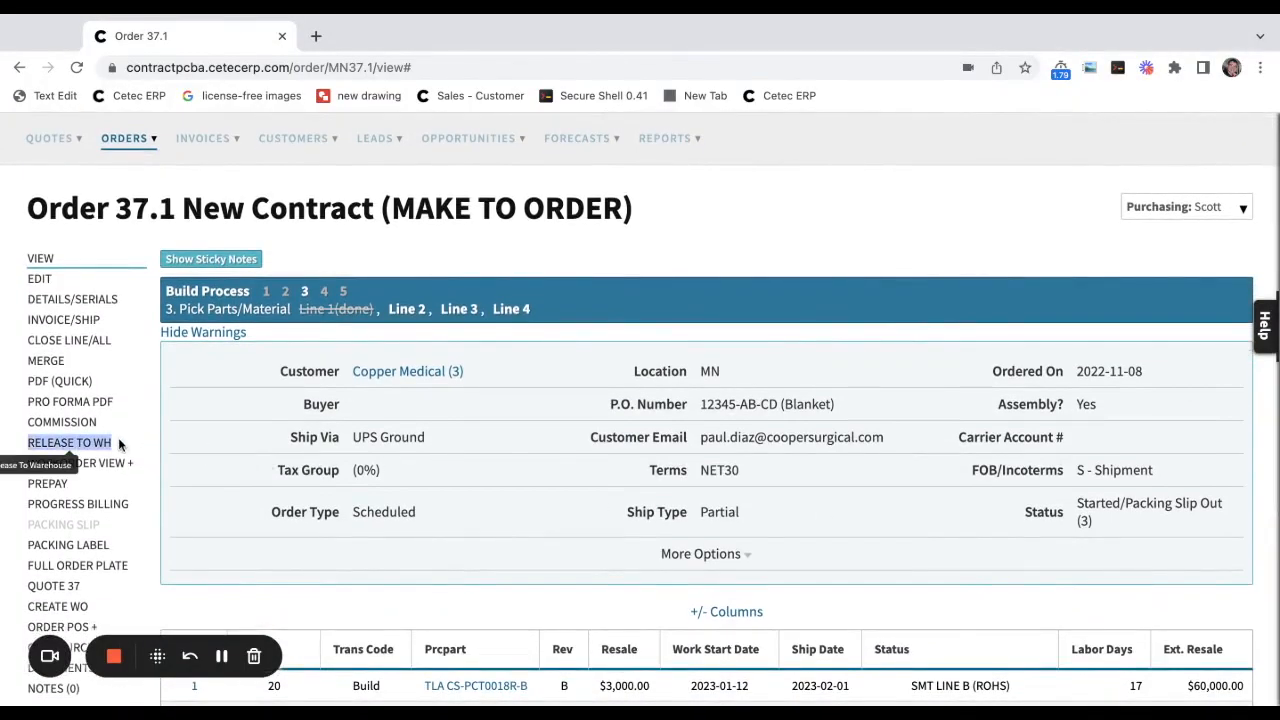
pyautogui.scroll(-1, 118, 437)
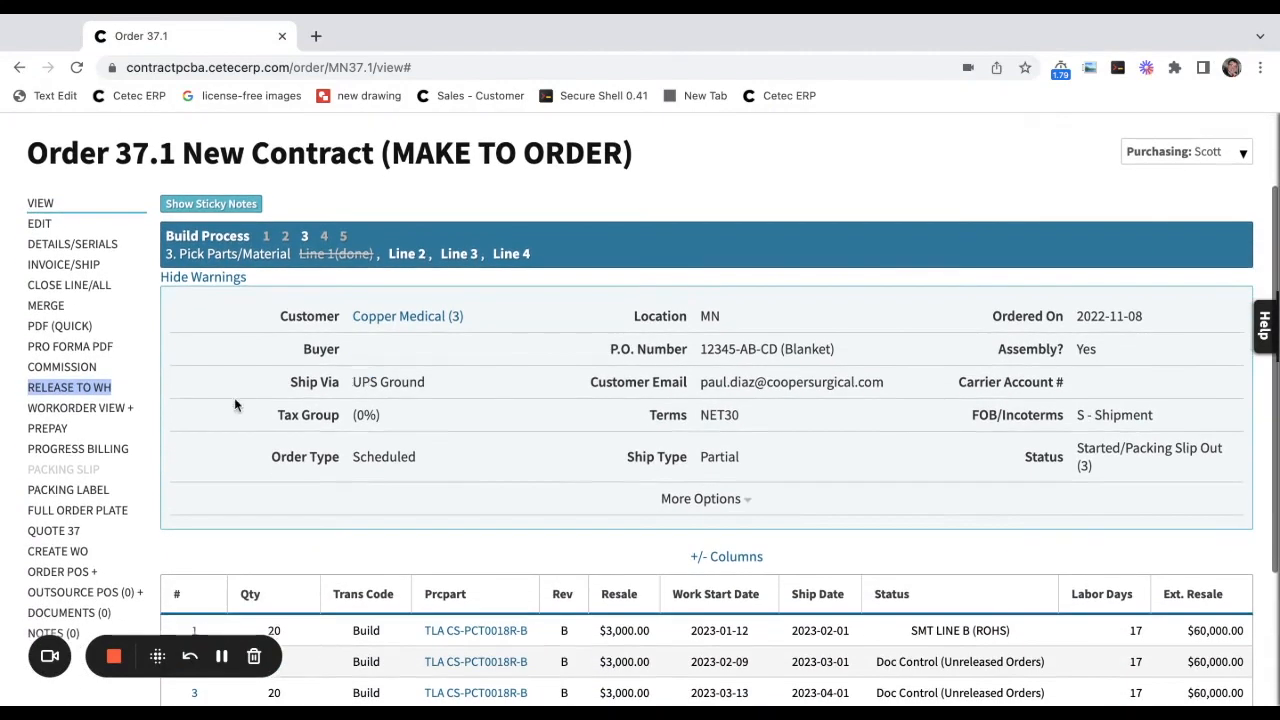
pyautogui.keyDown('super'); pyautogui.click(87, 391); pyautogui.keyUp('super')
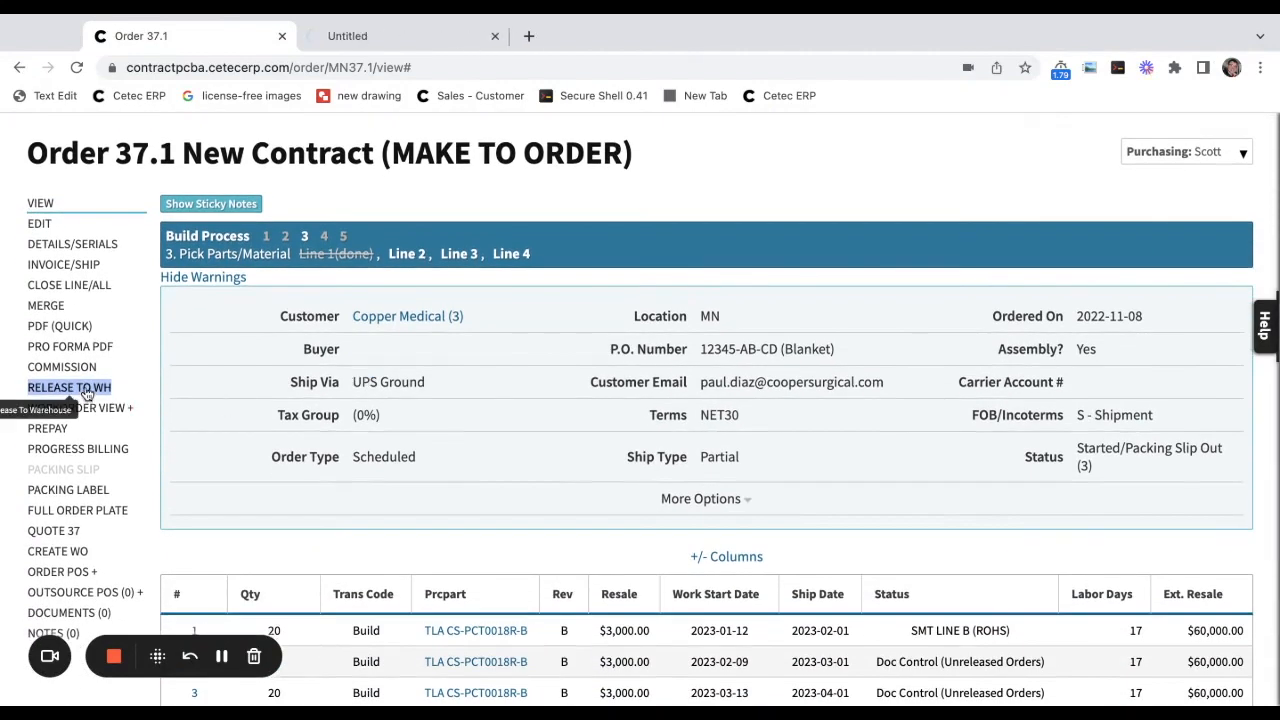
pyautogui.hotkey('ctrl', 'Tab')
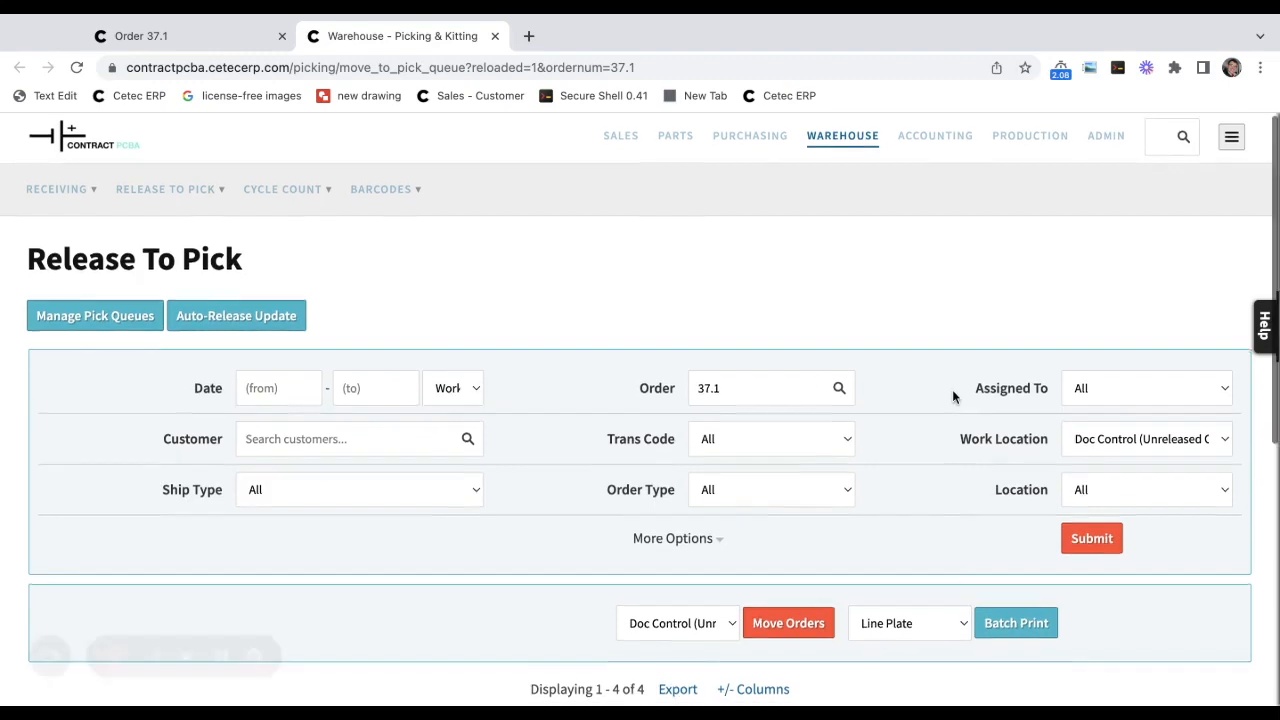
# Set the assigned user on all four lines of order 37.1 to the user already assigned to line 1.
pyautogui.scroll(-2, 952, 395)
pyautogui.doubleClick(1108, 439)
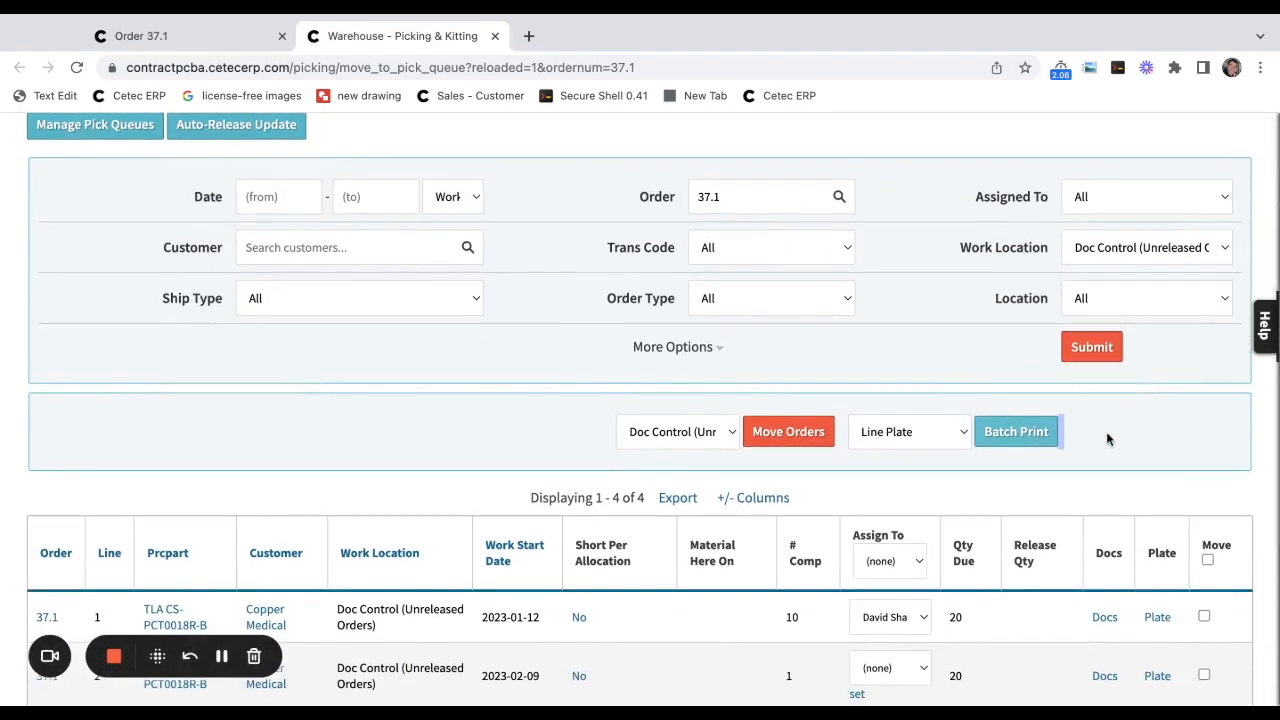
pyautogui.click(1106, 431)
pyautogui.scroll(-5, 1169, 425)
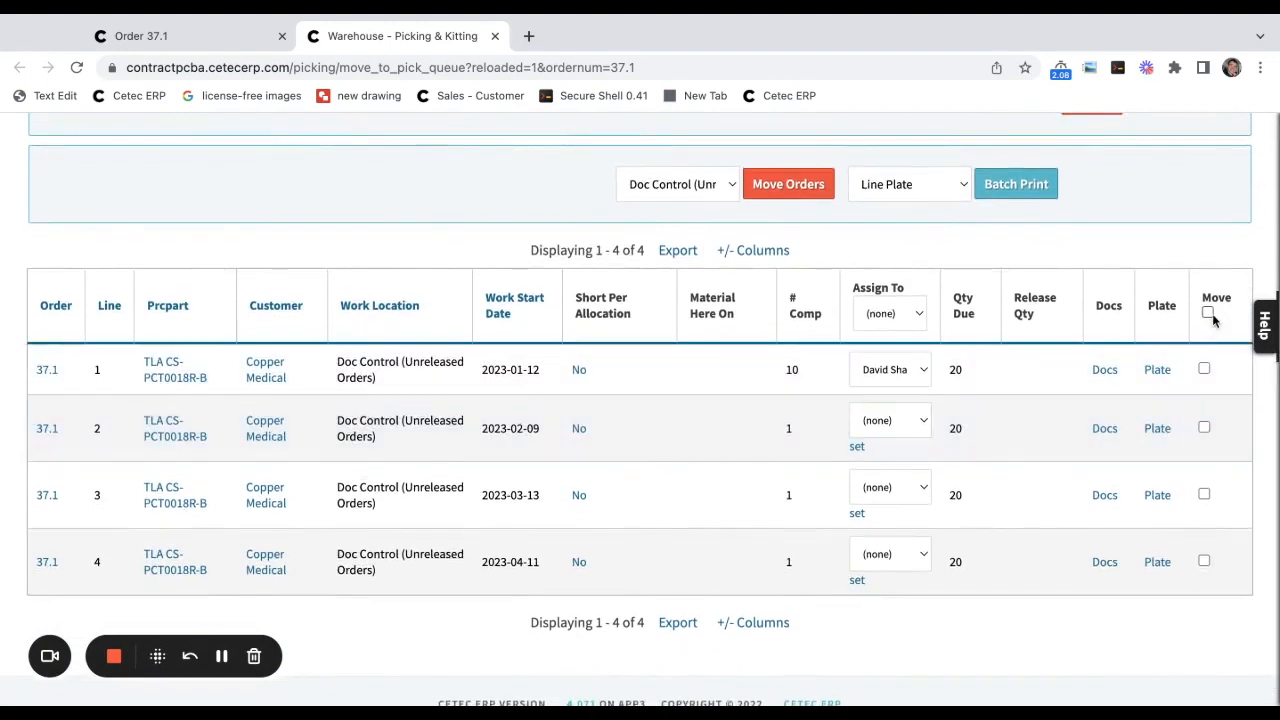
pyautogui.click(1208, 313)
pyautogui.click(1208, 313)
pyautogui.click(900, 367)
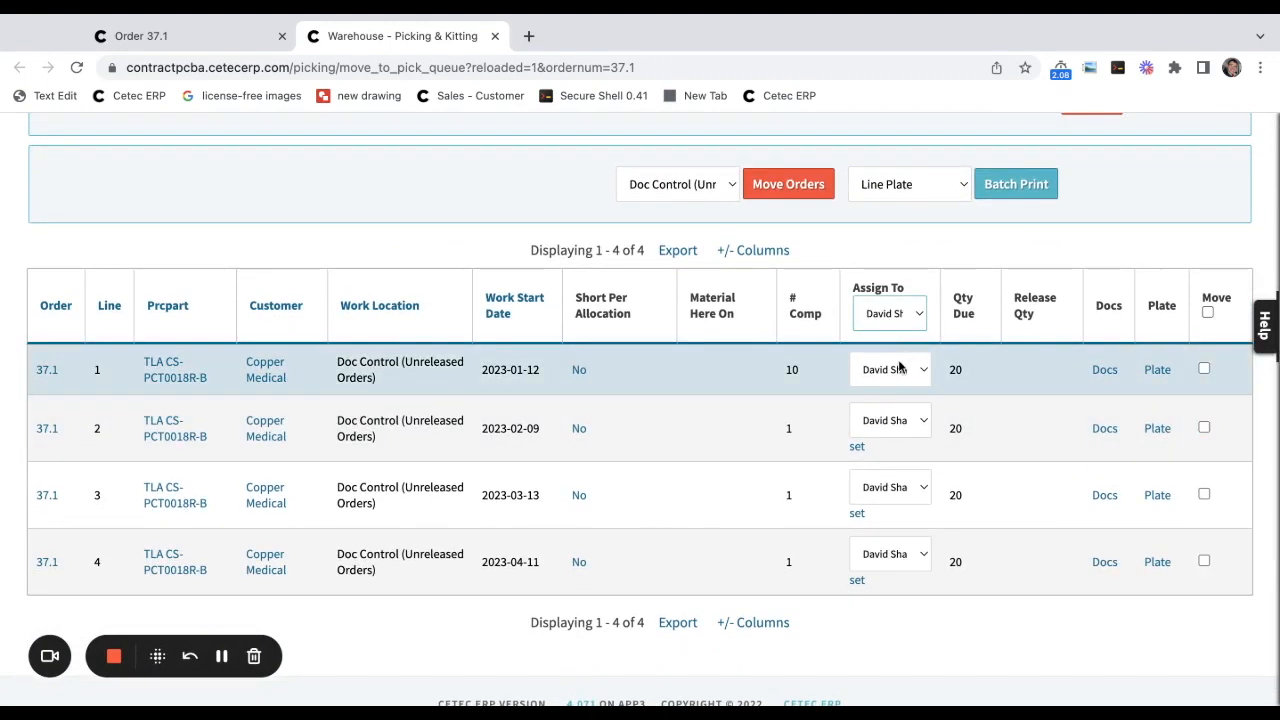
# Move line 1 of order 37.1 to the SMT LINE B (ROHS) workorder location.
pyautogui.click(1204, 368)
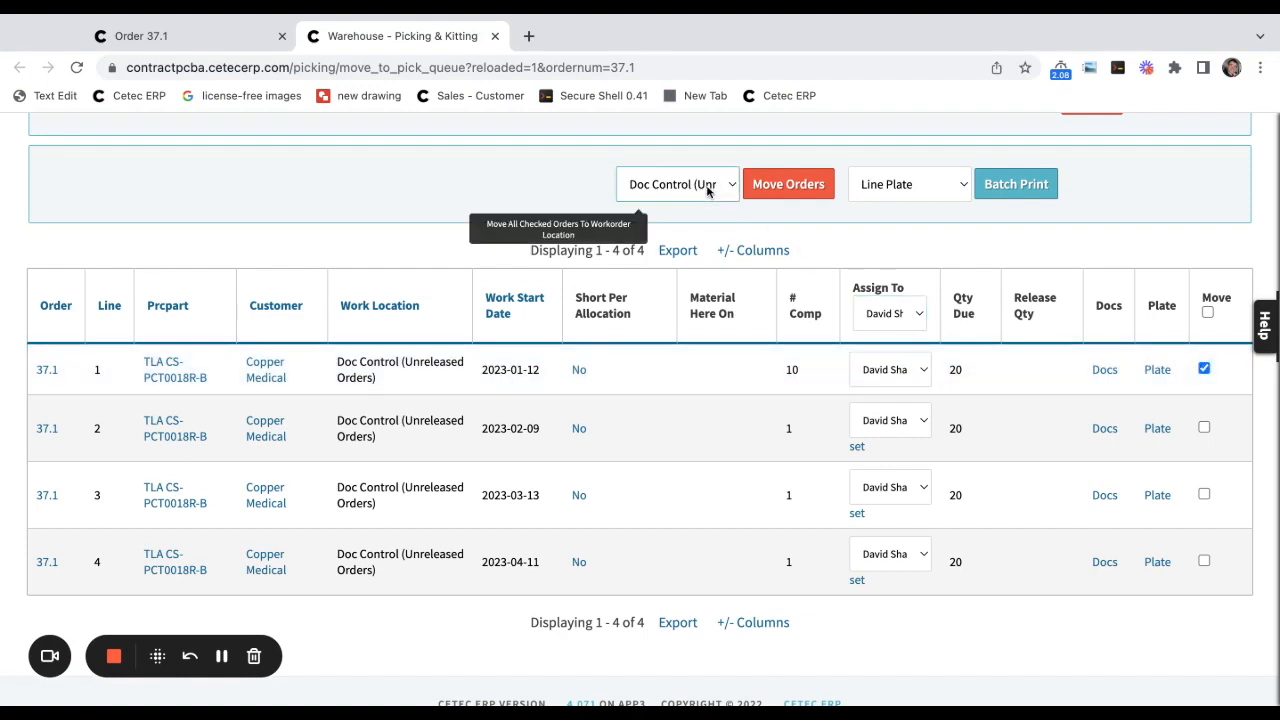
pyautogui.click(733, 272)
pyautogui.click(797, 185)
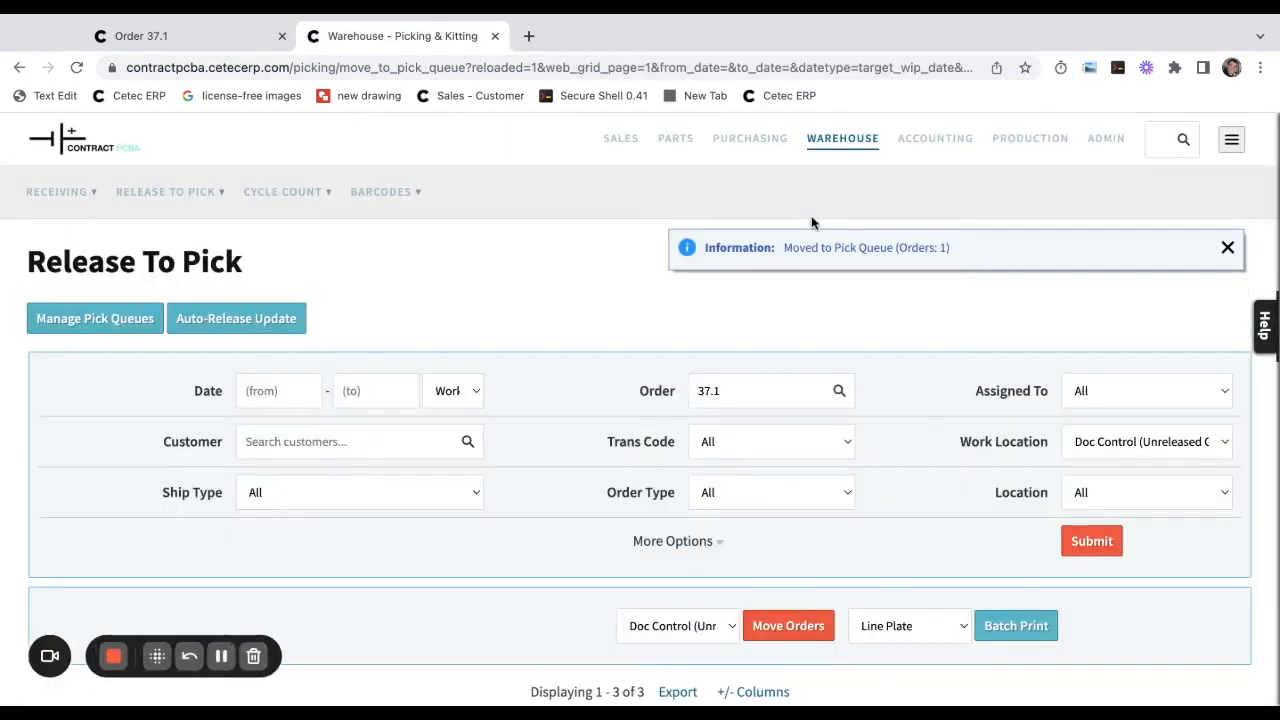
# Open the bookmarked SMT QUEUE report in a separate tab and open workorder 37.1 line 1 from its results.
pyautogui.click(1232, 142)
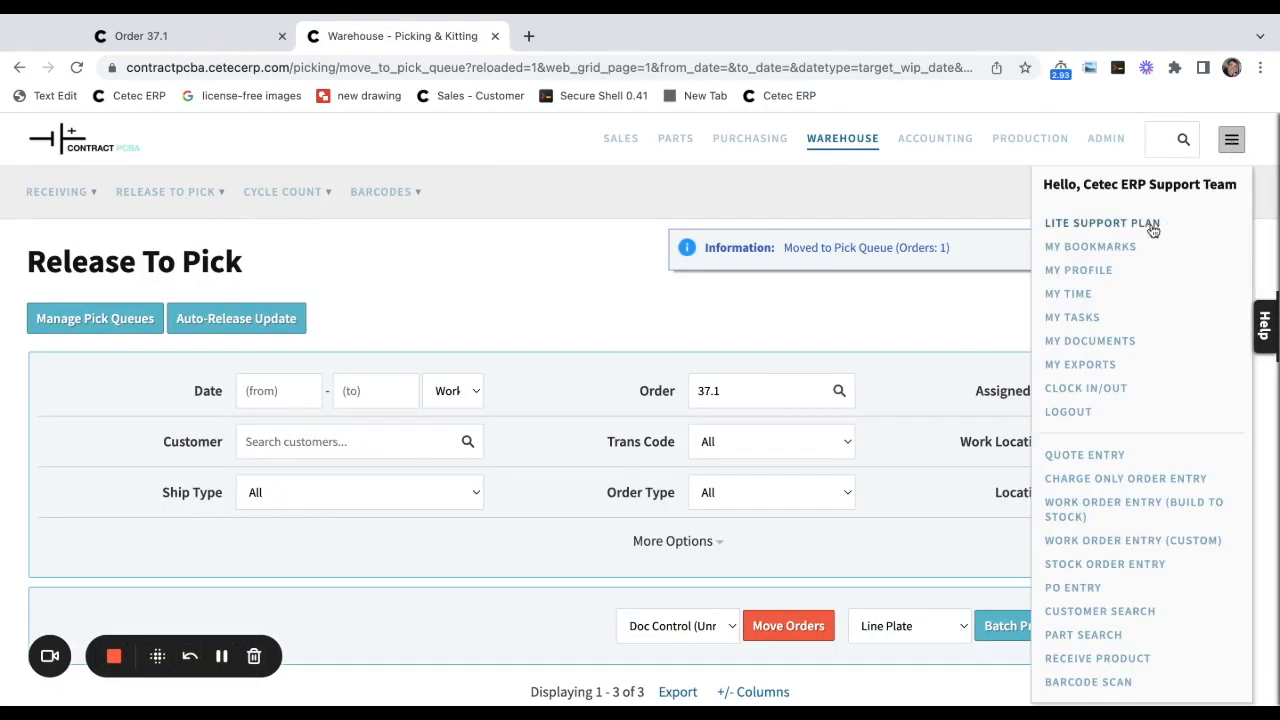
pyautogui.click(1104, 250)
pyautogui.click(1104, 289)
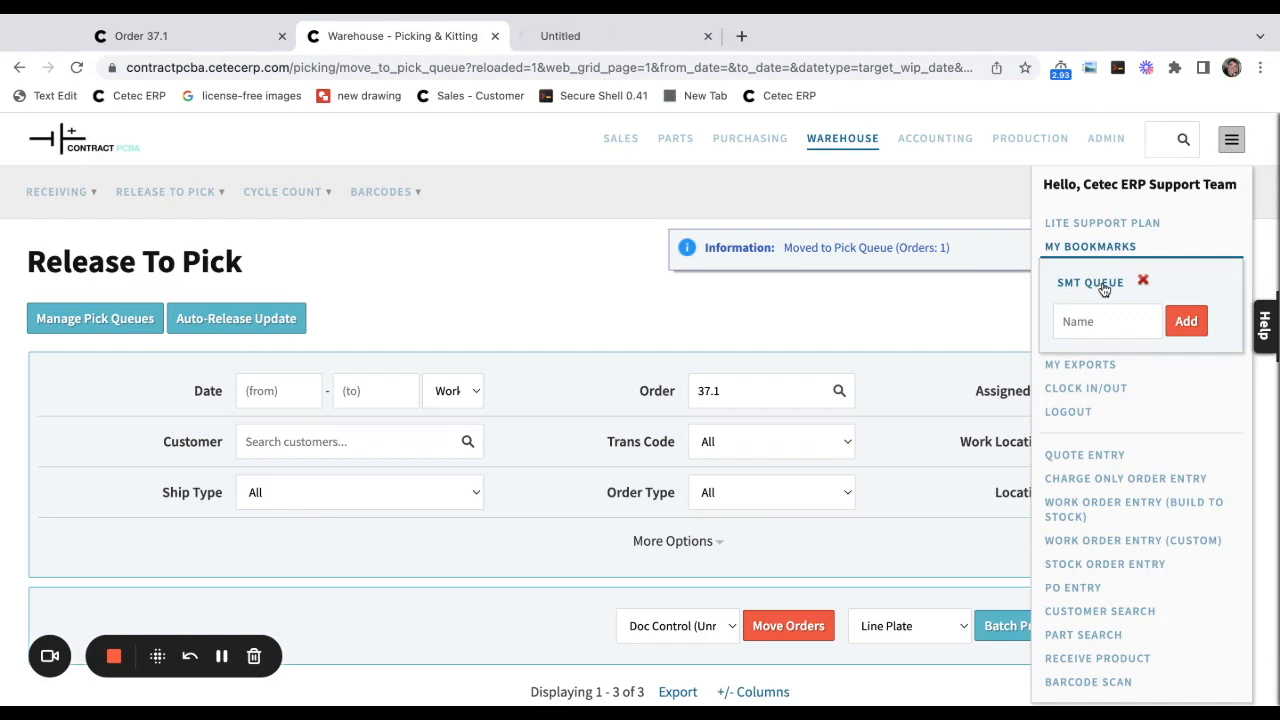
pyautogui.scroll(-1, 324, 392)
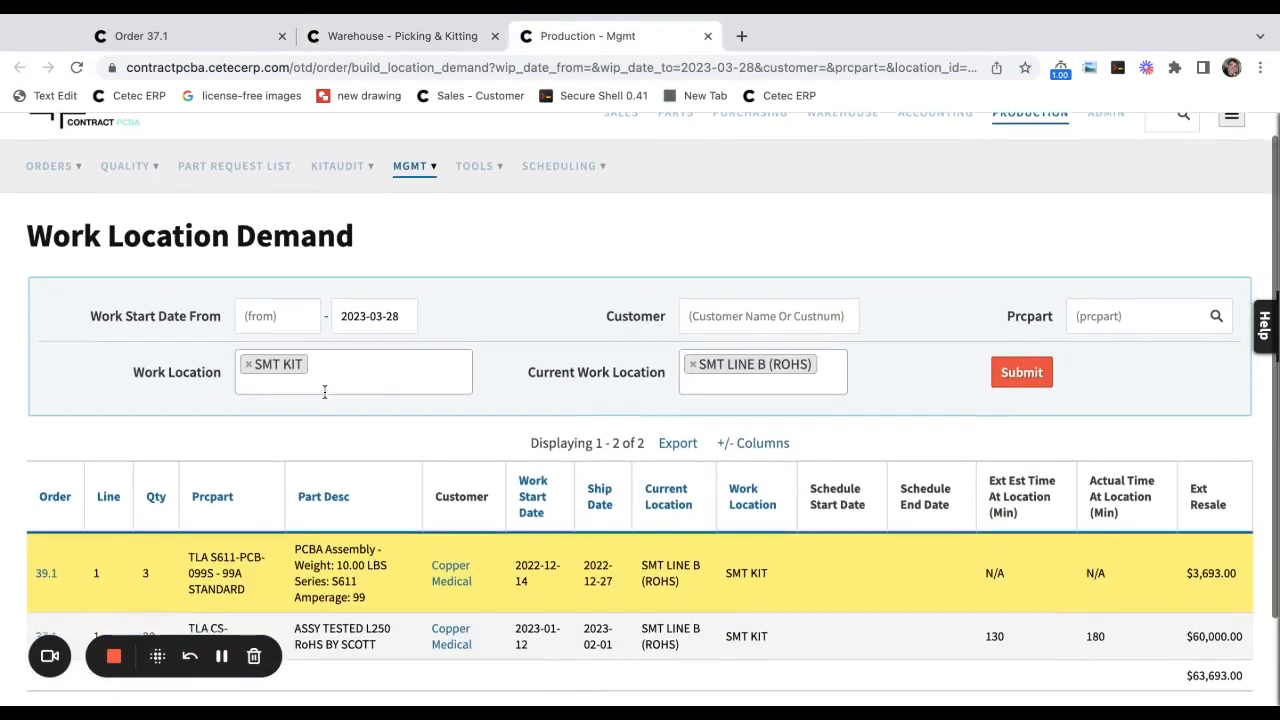
pyautogui.scroll(-1, 324, 392)
pyautogui.click(49, 550)
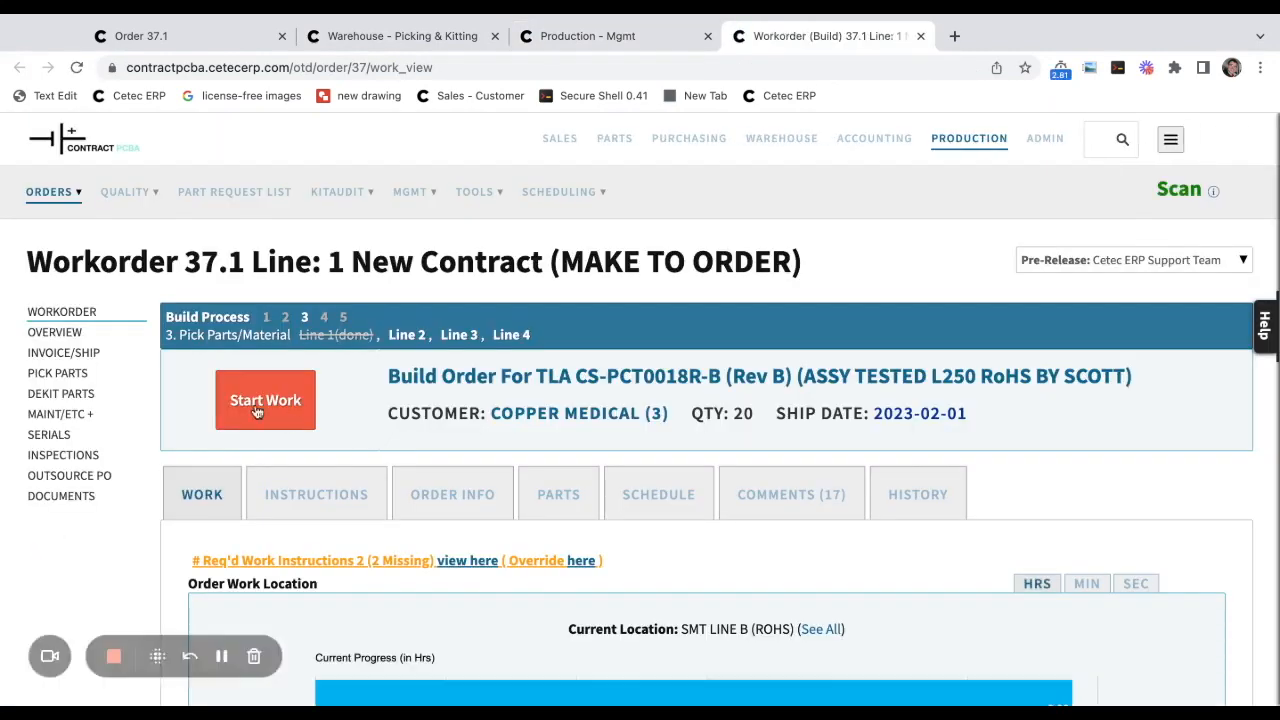
# Start work on workorder 37.1 line 1 at SMT LINE B (ROHS), keeping the default assigned user and one worker.
pyautogui.click(256, 411)
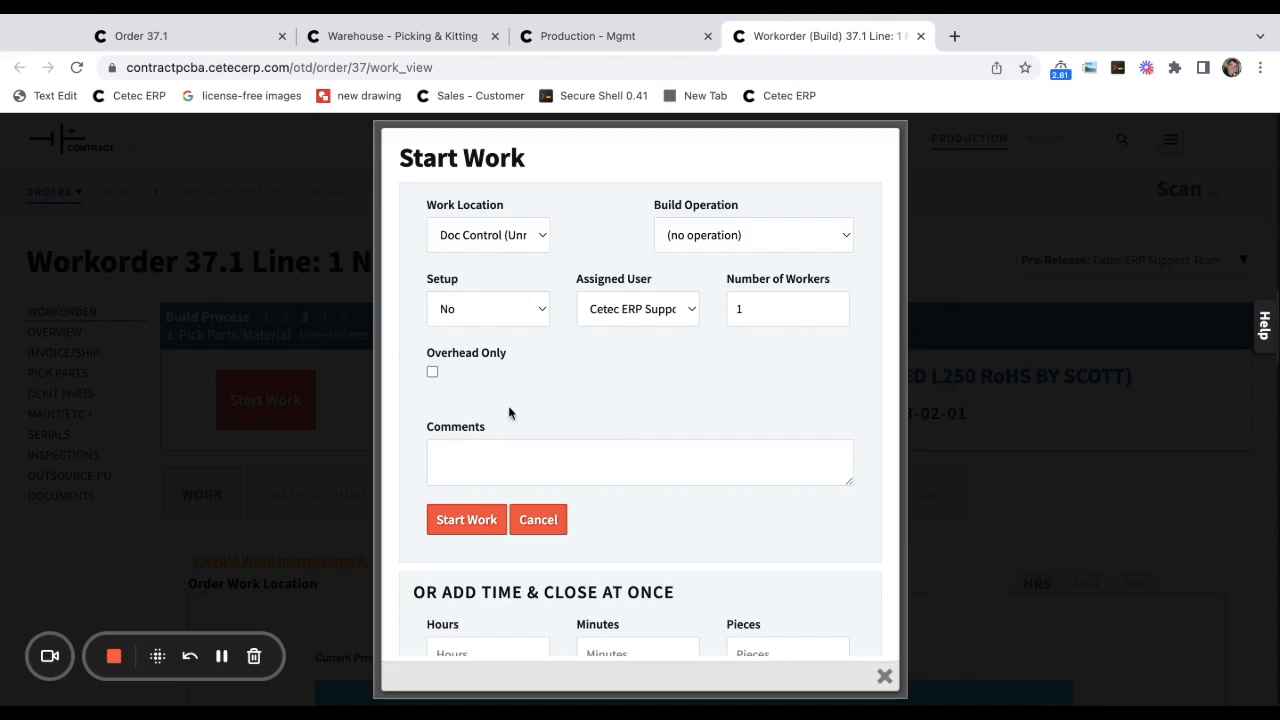
pyautogui.click(488, 236)
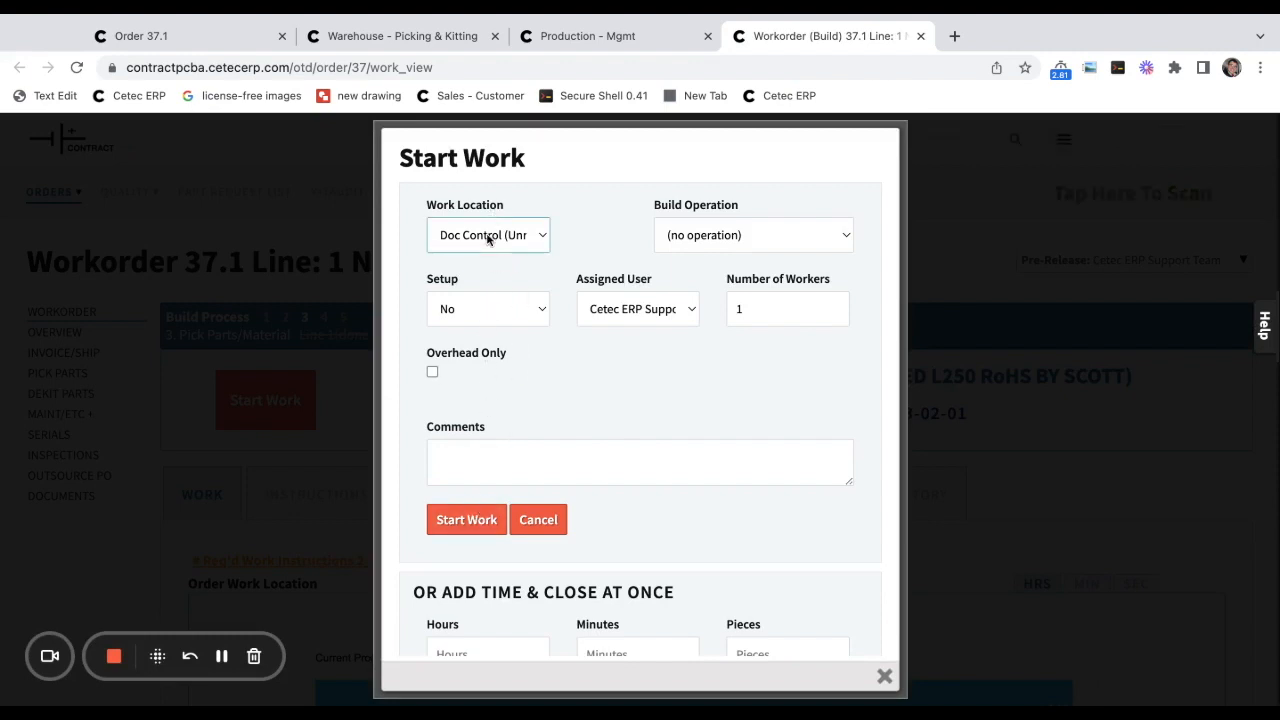
pyautogui.click(503, 391)
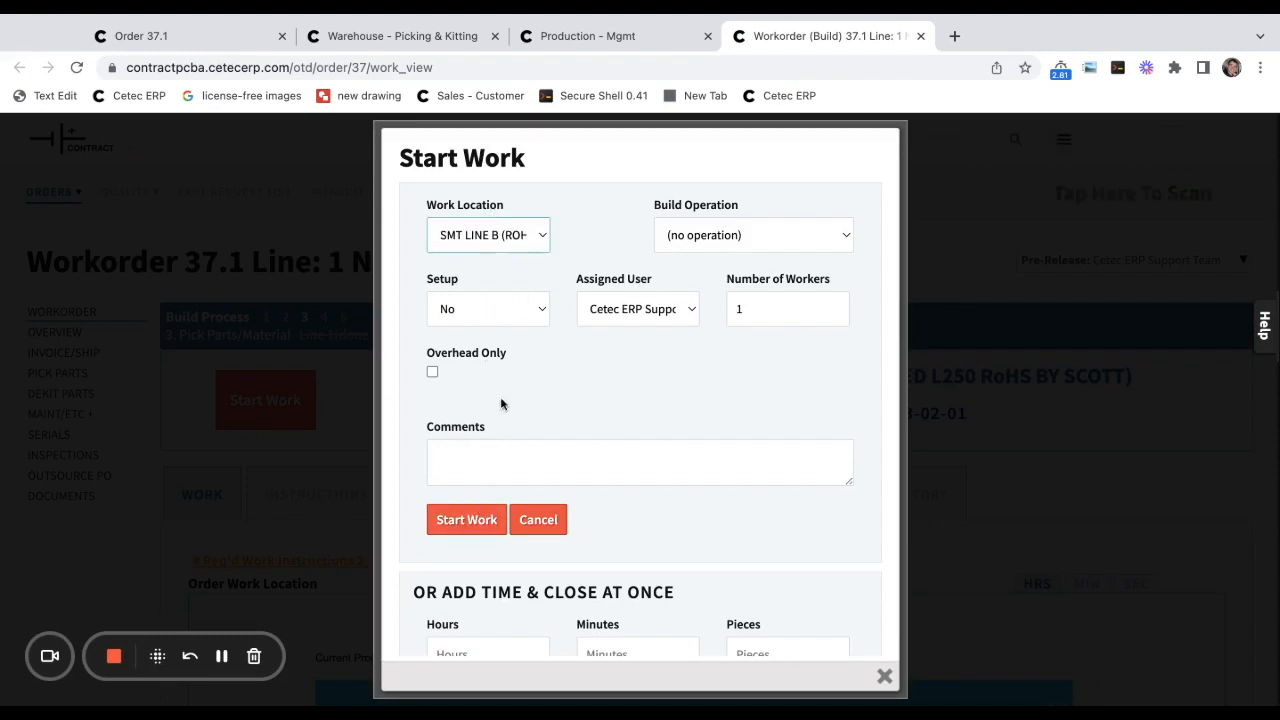
pyautogui.click(464, 522)
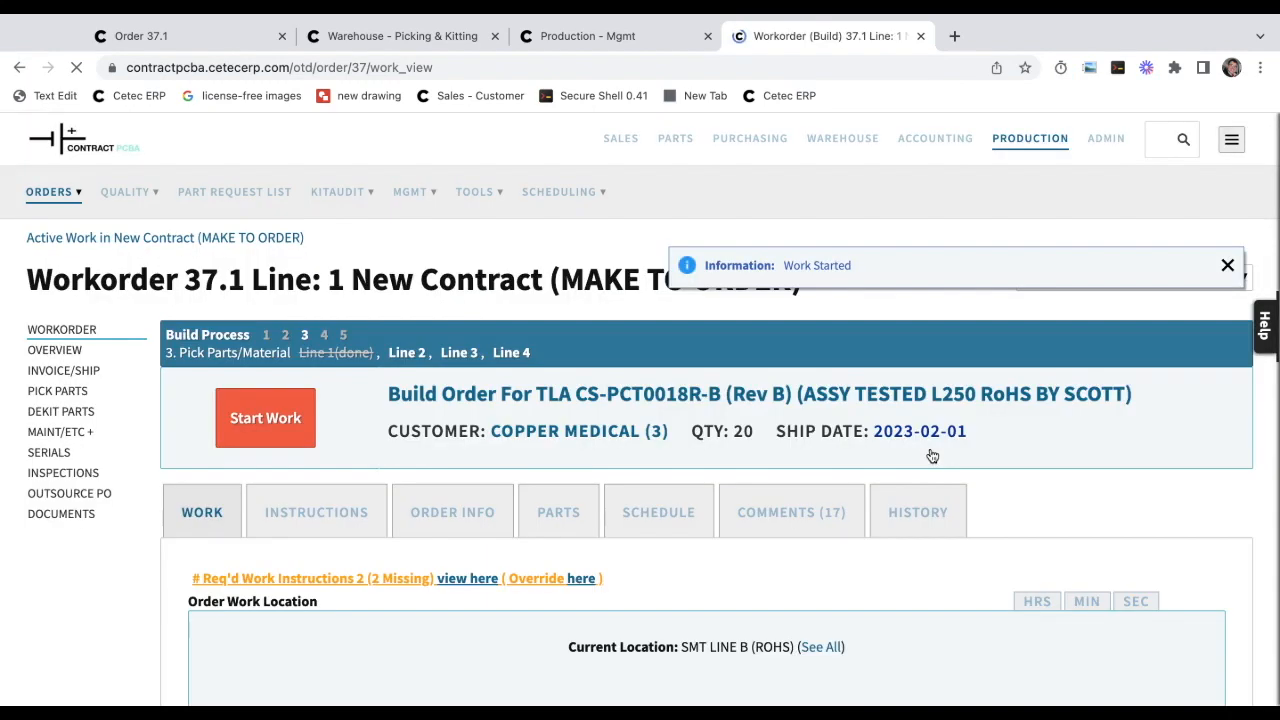
# Stop the active SMT LINE B (ROHS) work entry on workorder 37.1 line 1.
pyautogui.scroll(-3, 931, 456)
pyautogui.scroll(-5, 745, 490)
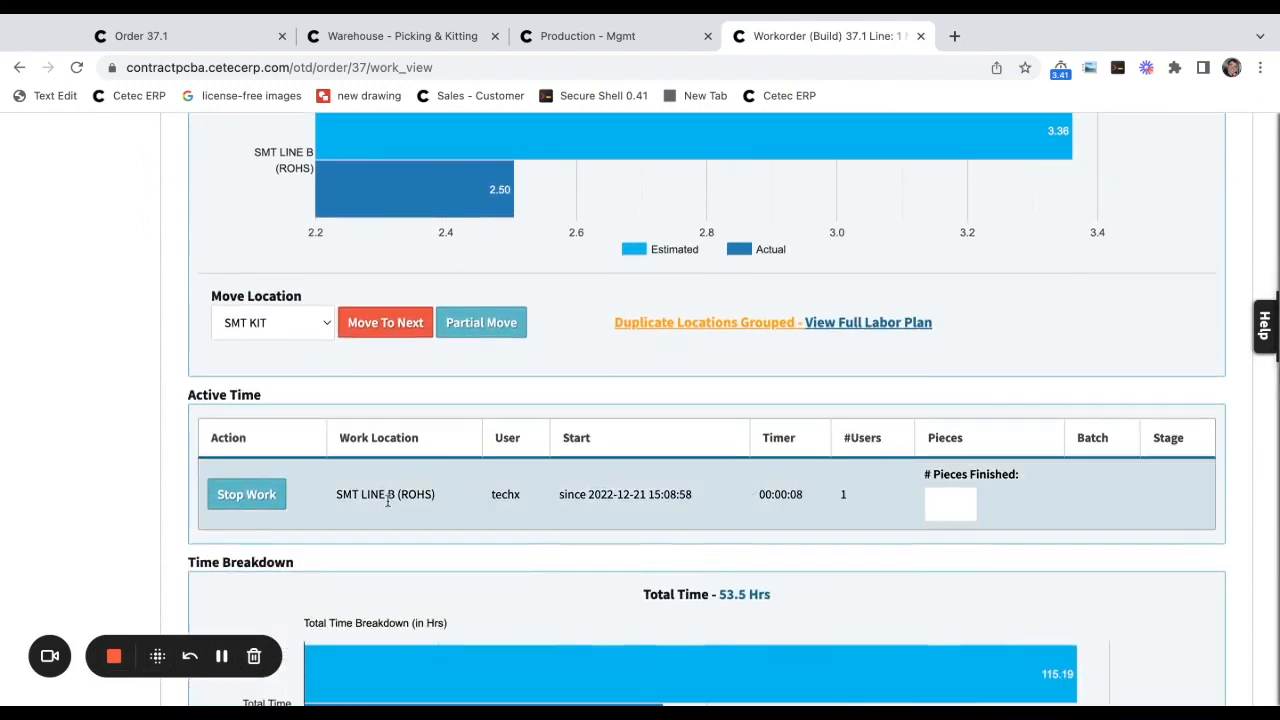
pyautogui.click(241, 497)
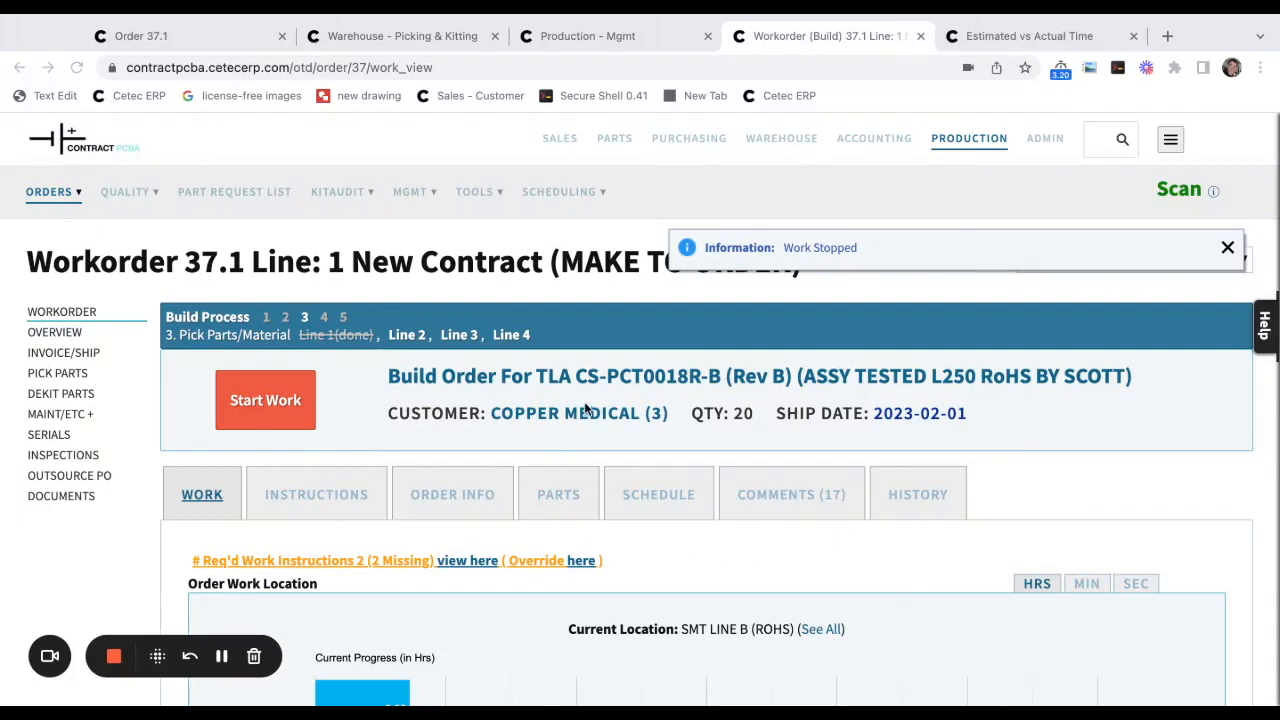
# Compare the estimated and actual hours for SMT LINE B (ROHS) in the workorder's current progress chart.
pyautogui.scroll(-3, 586, 405)
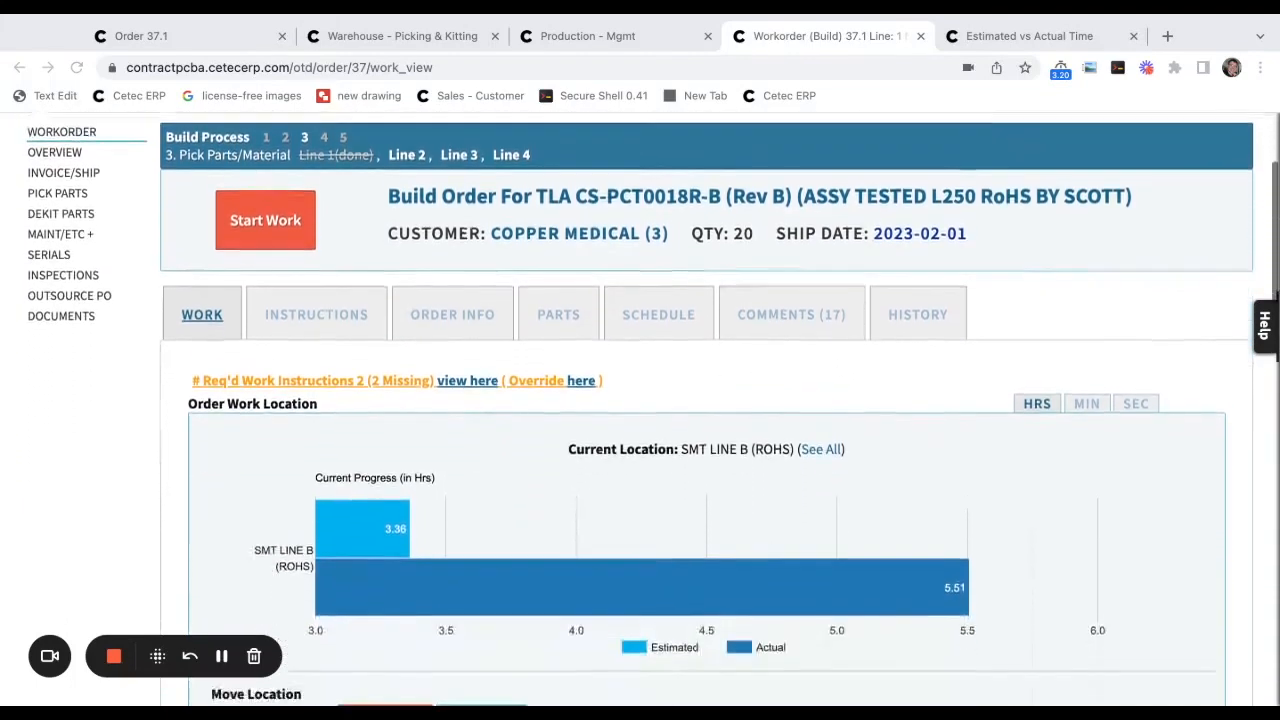
pyautogui.scroll(-1, 558, 414)
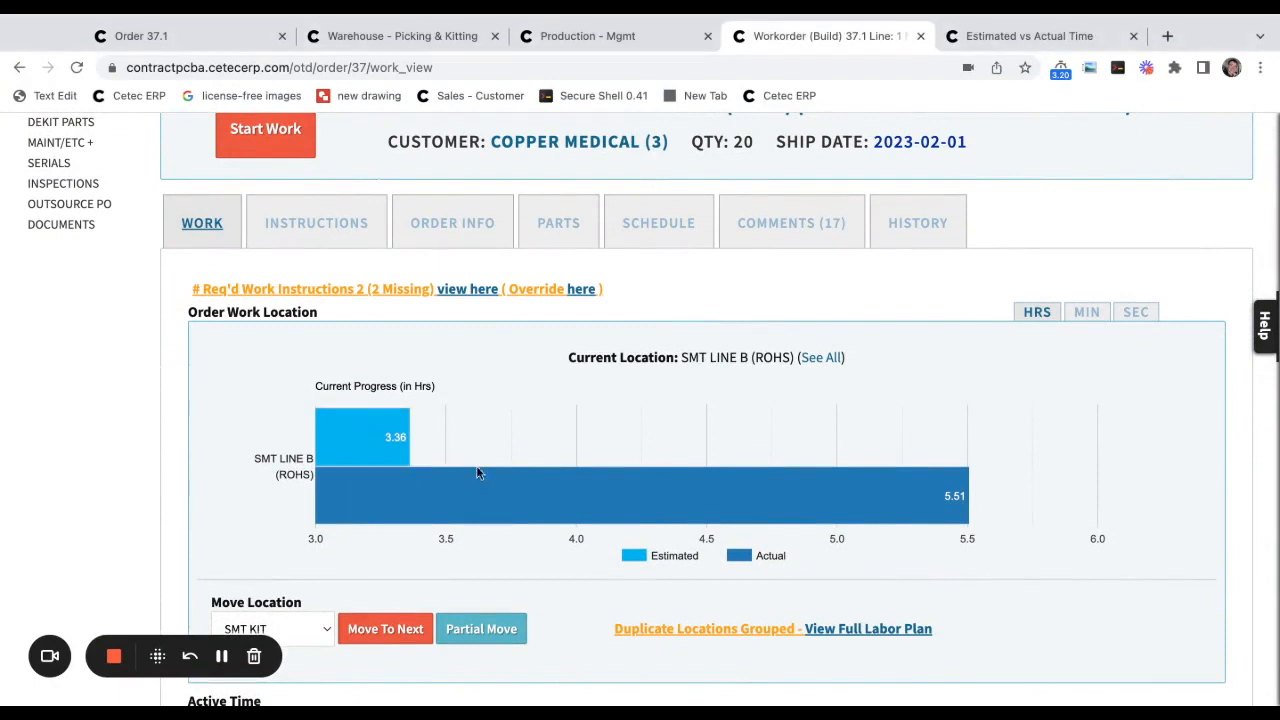
pyautogui.moveTo(504, 509)
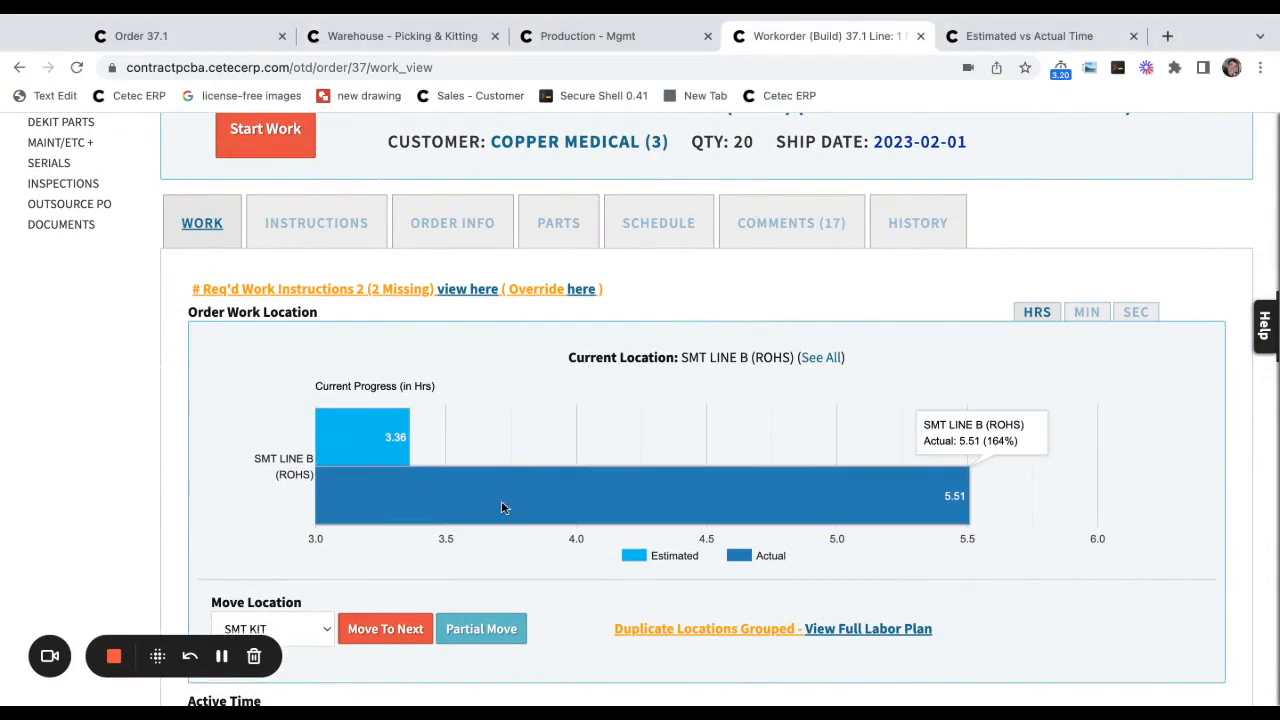
pyautogui.moveTo(376, 436)
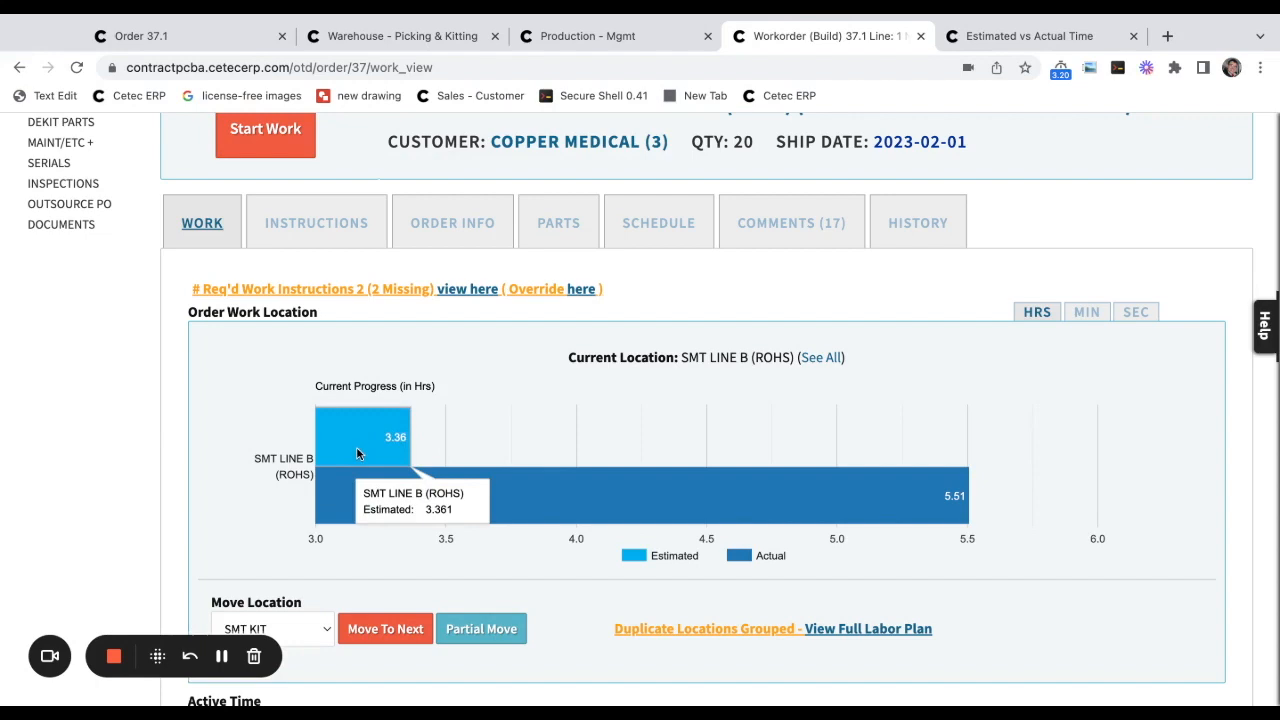
# Open the Estimated vs Actual Time report and compare each user's estimated and actual hours on order 37.1 line 1.
pyautogui.scroll(3, 530, 433)
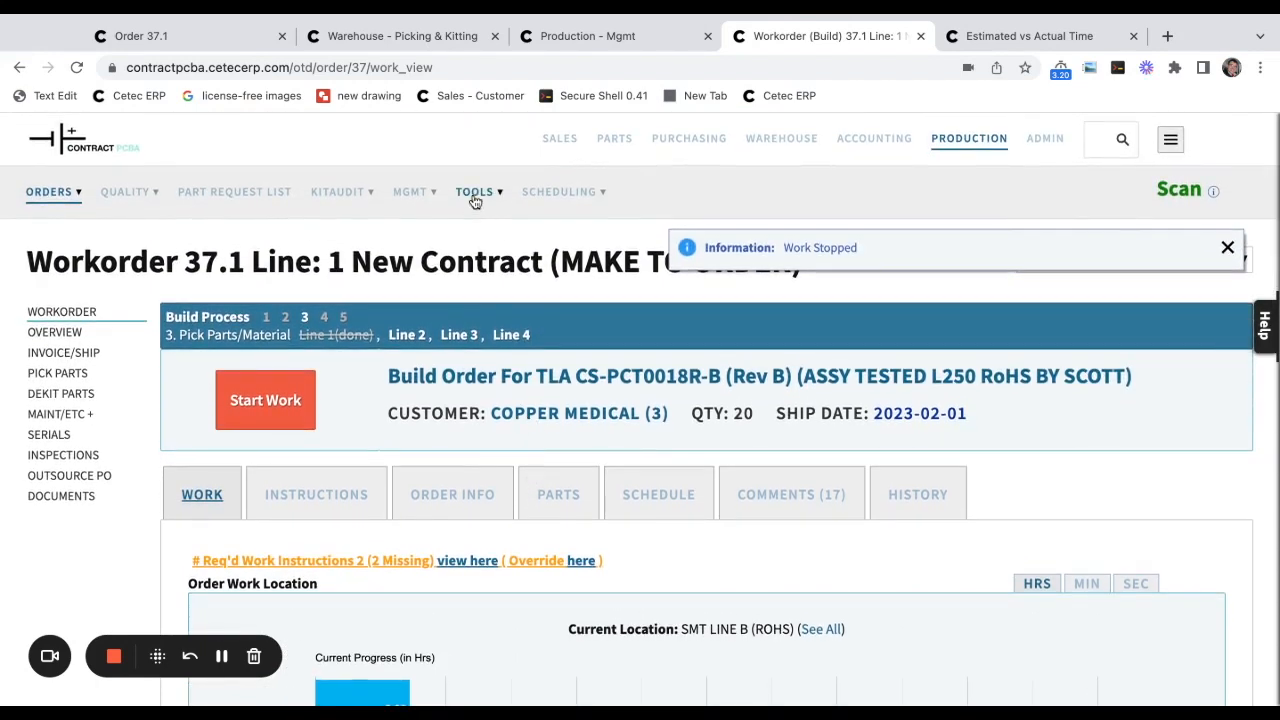
pyautogui.click(415, 191)
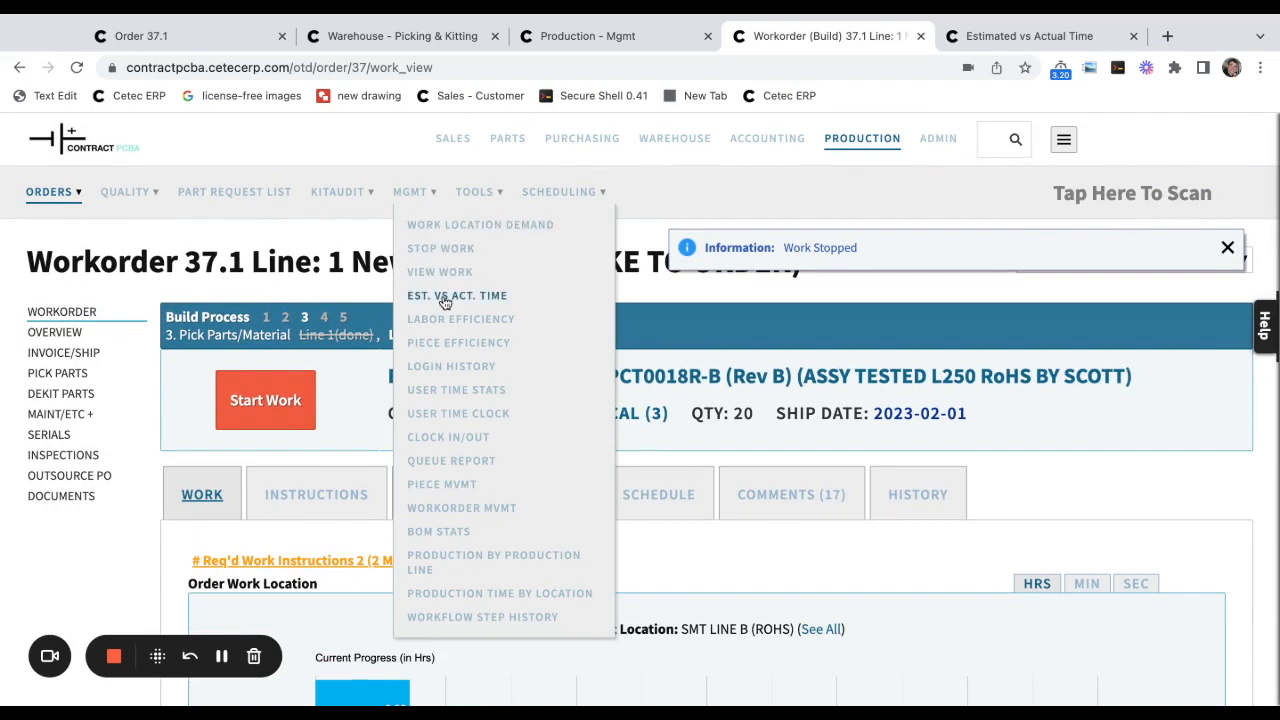
pyautogui.click(527, 303)
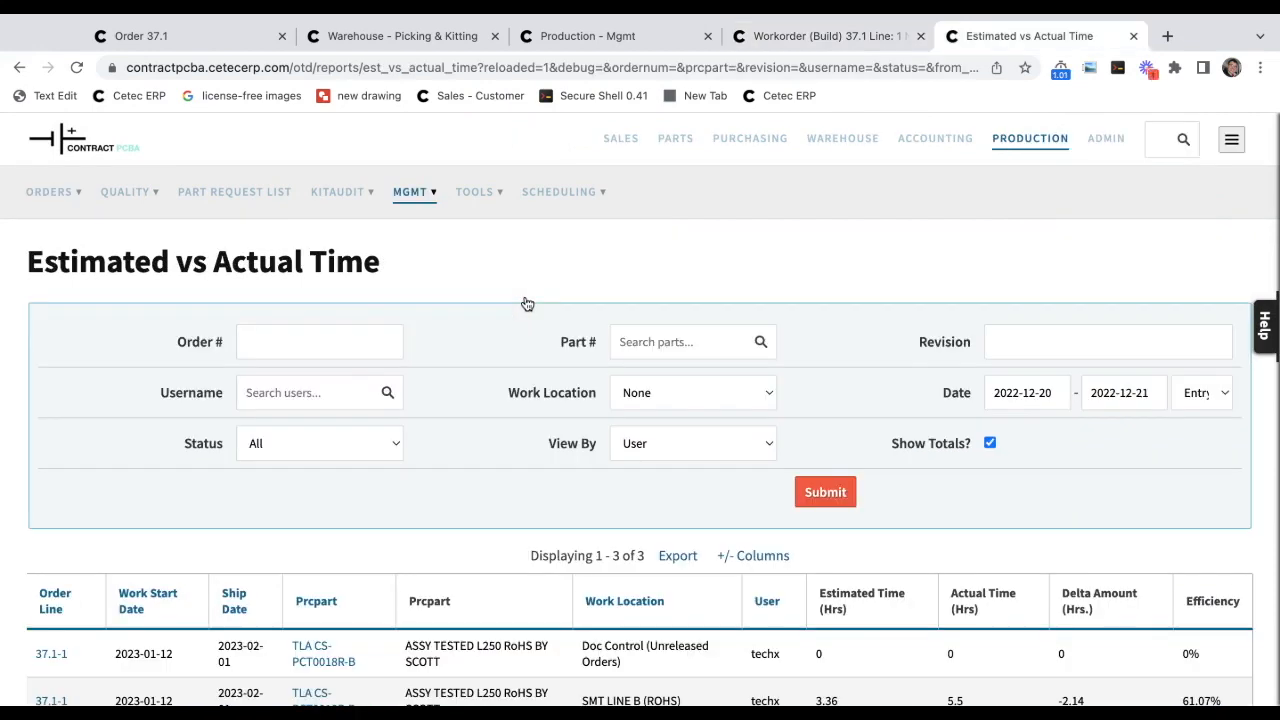
pyautogui.scroll(-2, 648, 305)
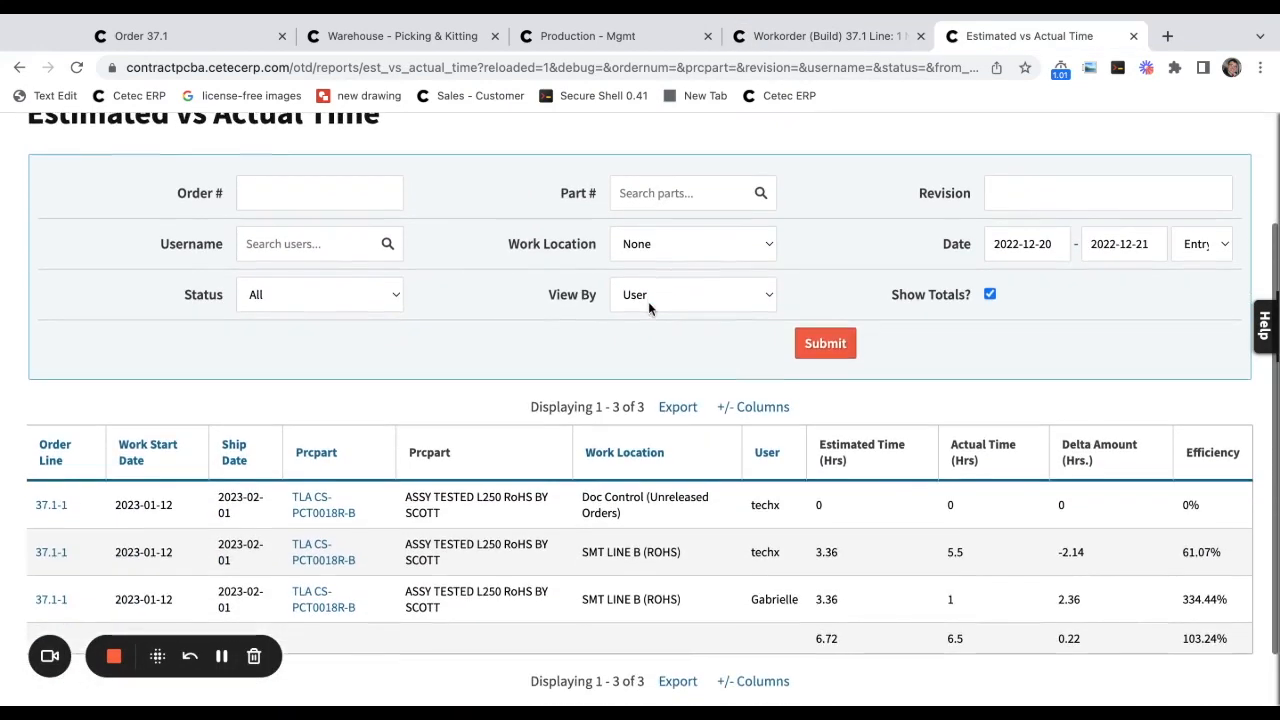
pyautogui.scroll(1, 768, 552)
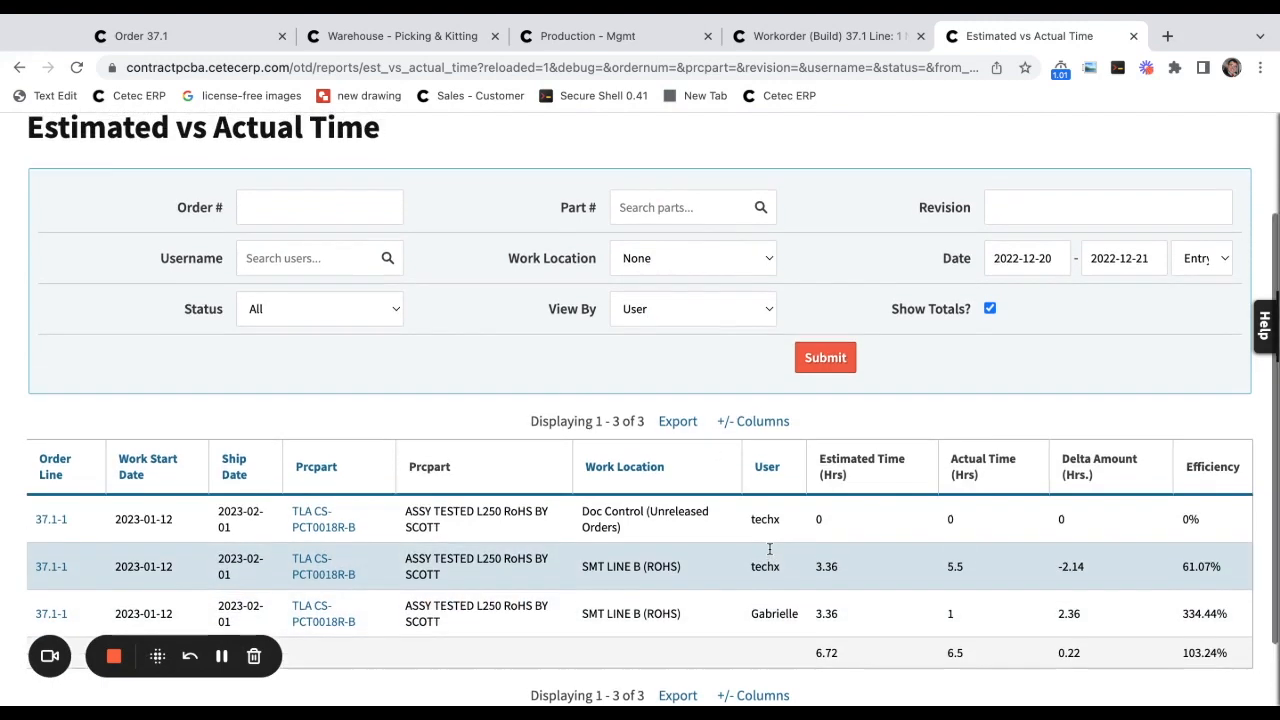
pyautogui.tripleClick(878, 456)
pyautogui.tripleClick(970, 460)
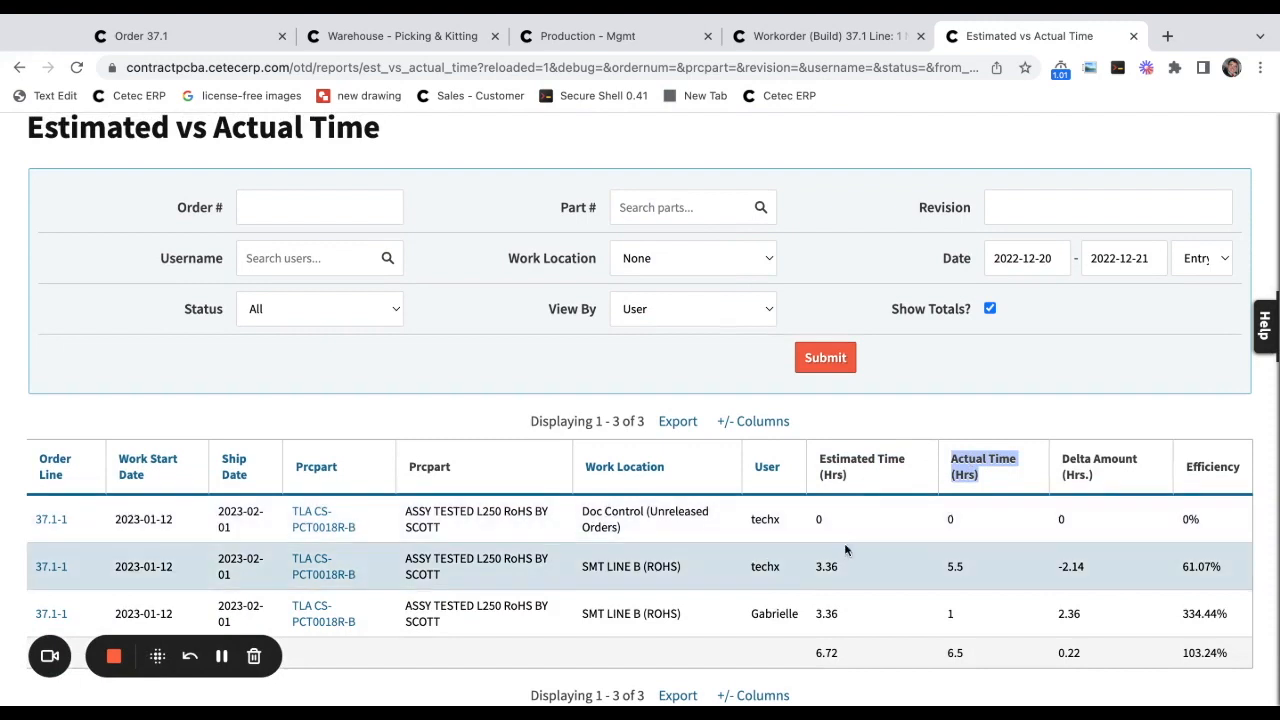
pyautogui.doubleClick(762, 614)
pyautogui.doubleClick(765, 566)
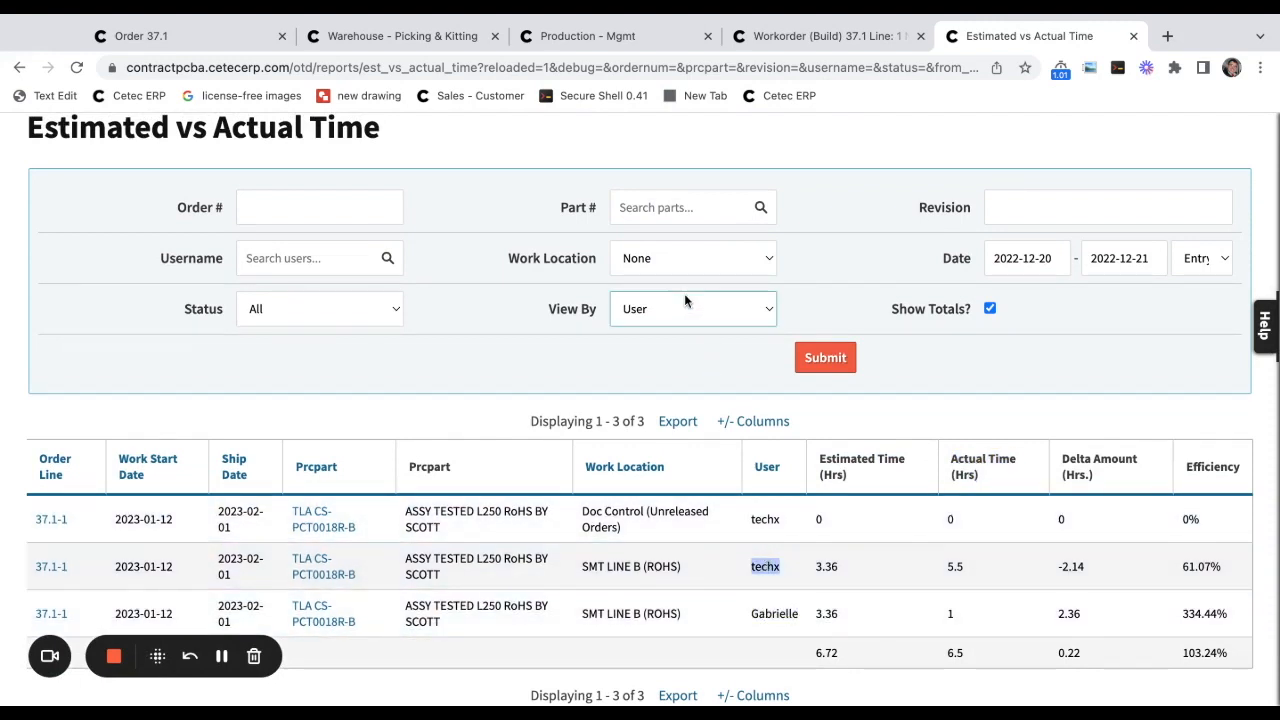
# Rerun the time report grouped by Work Location and examine the efficiency for SMT LINE B (ROHS).
pyautogui.click(826, 358)
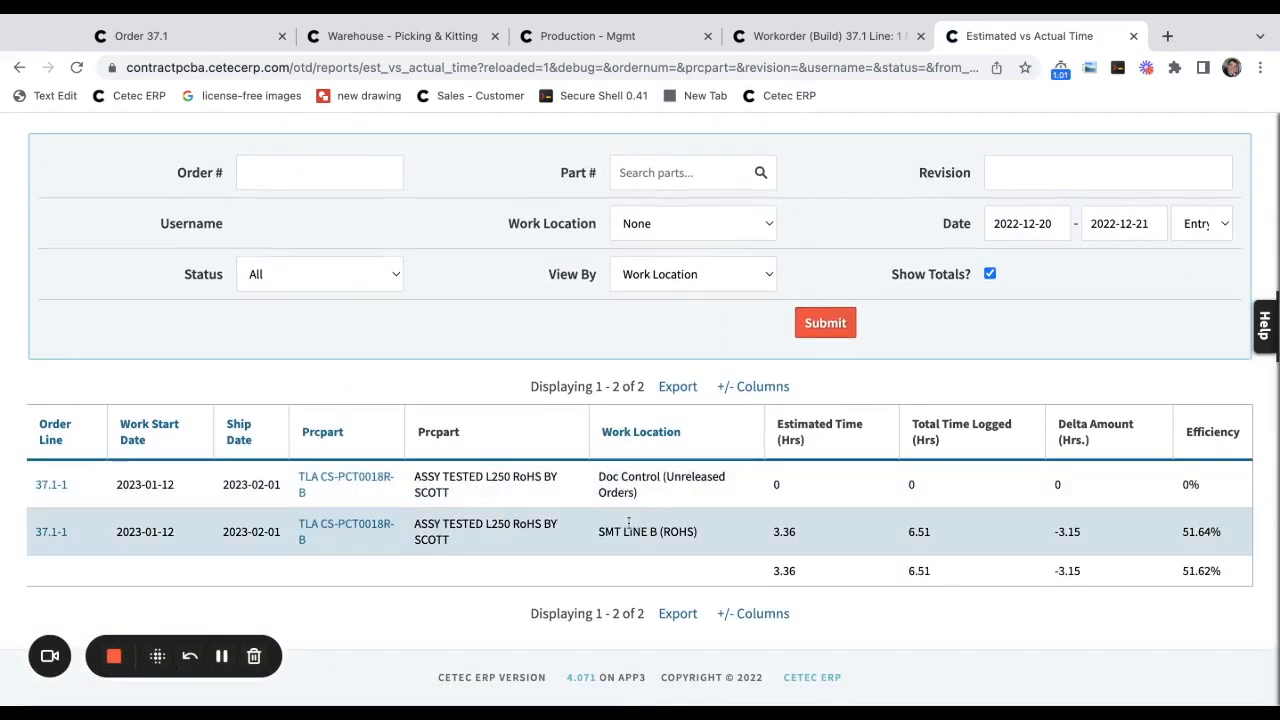
pyautogui.tripleClick(628, 525)
pyautogui.tripleClick(1194, 531)
pyautogui.click(1194, 531)
pyautogui.scroll(4, 1188, 340)
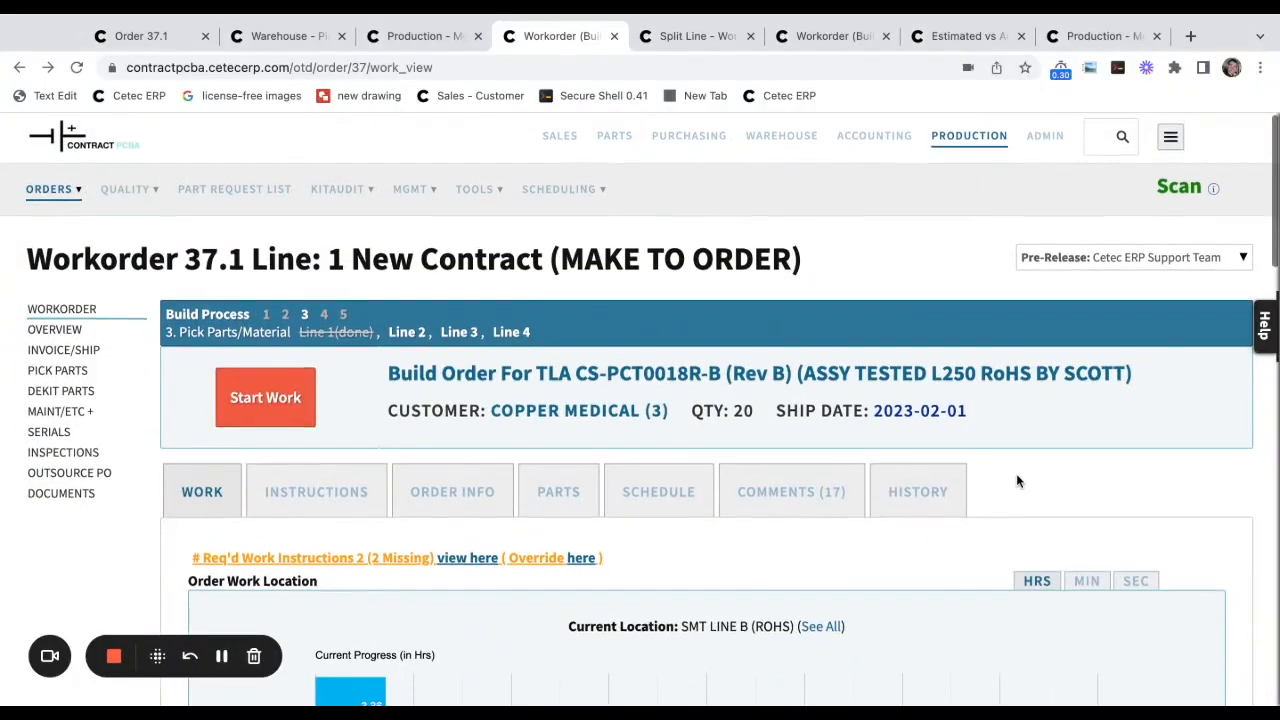
# Review the build quantity and the Move Location options on workorder 37.1 line 1.
pyautogui.scroll(-1, 1017, 481)
pyautogui.scroll(1, 1017, 481)
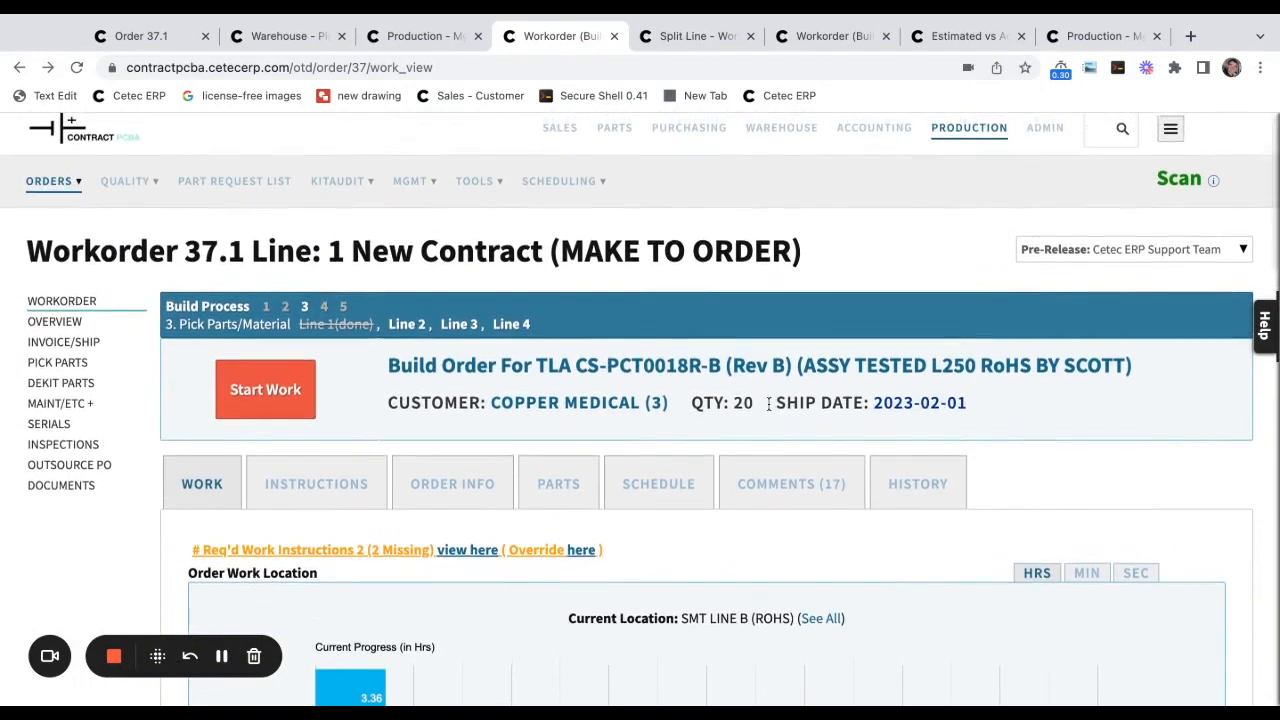
pyautogui.tripleClick(760, 403)
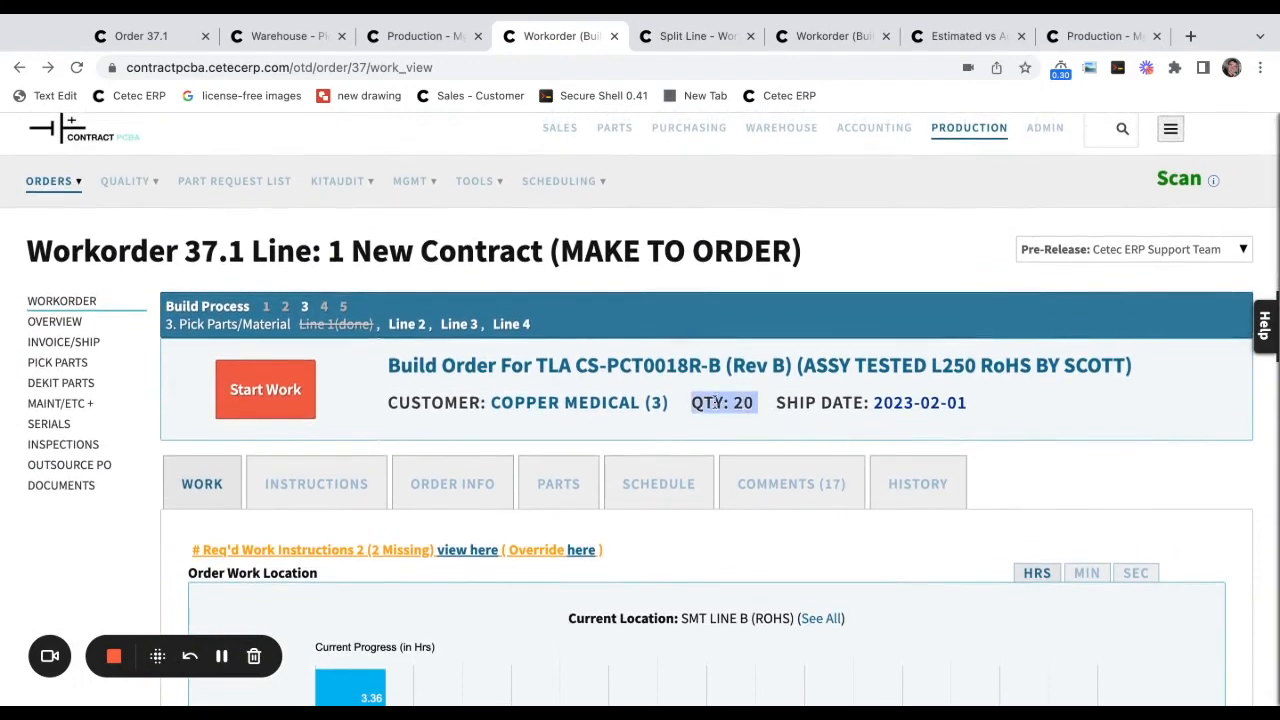
pyautogui.scroll(-3, 714, 402)
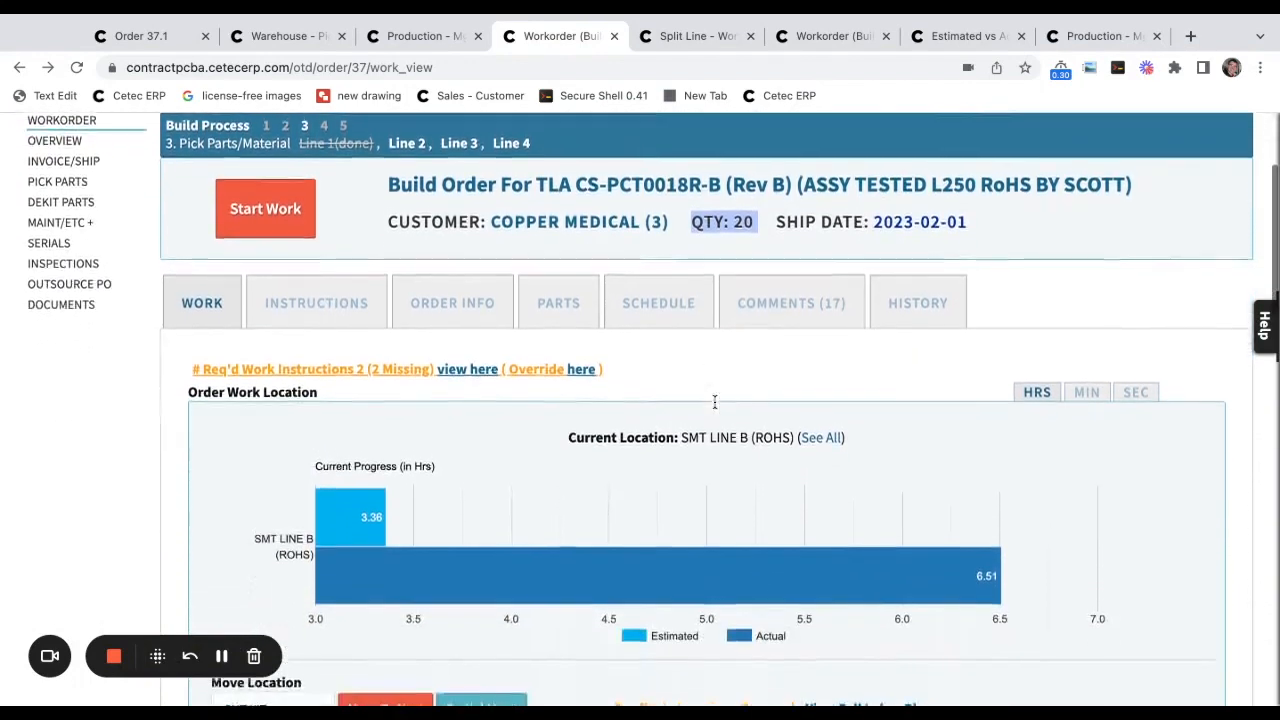
pyautogui.scroll(-3, 714, 402)
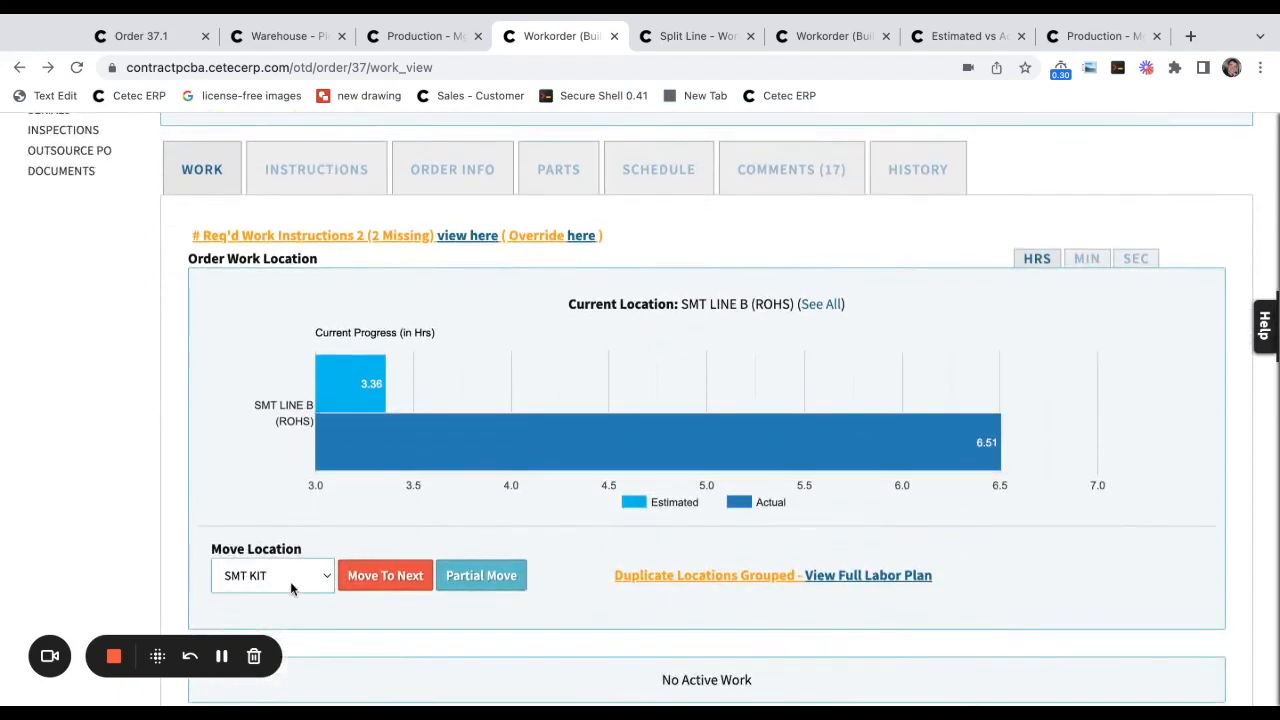
pyautogui.scroll(5, 294, 587)
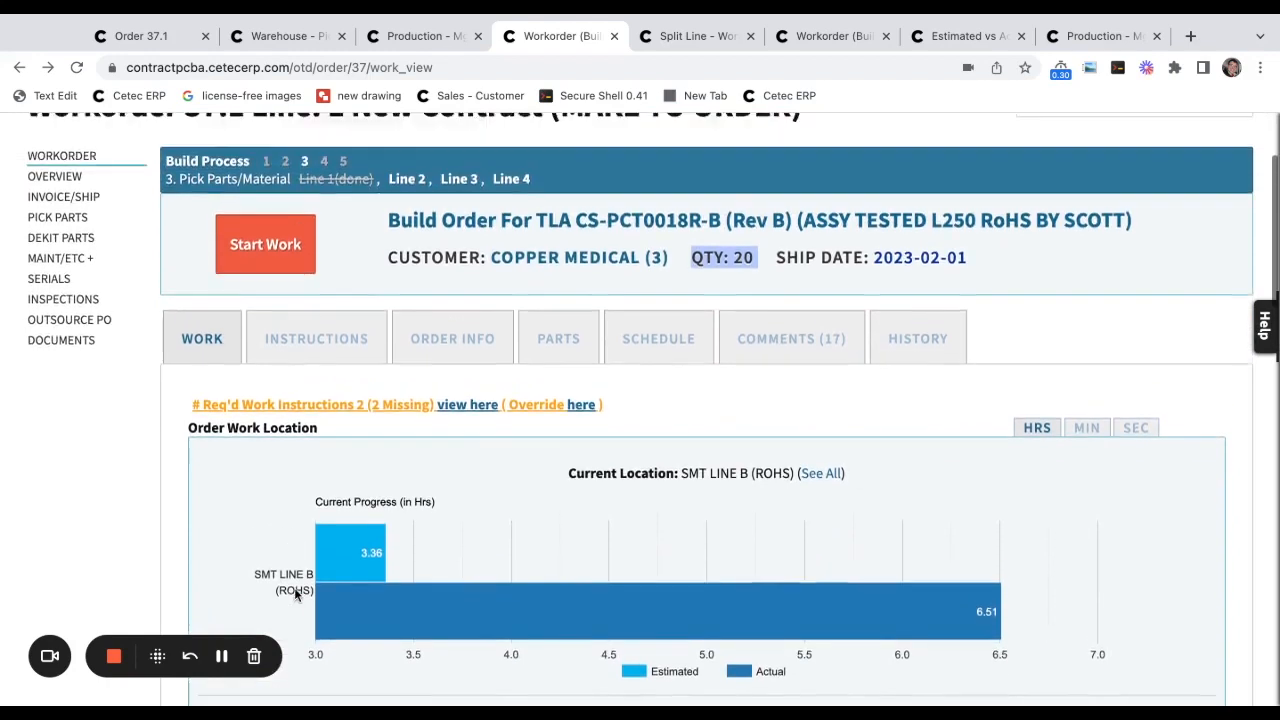
pyautogui.scroll(1, 640, 409)
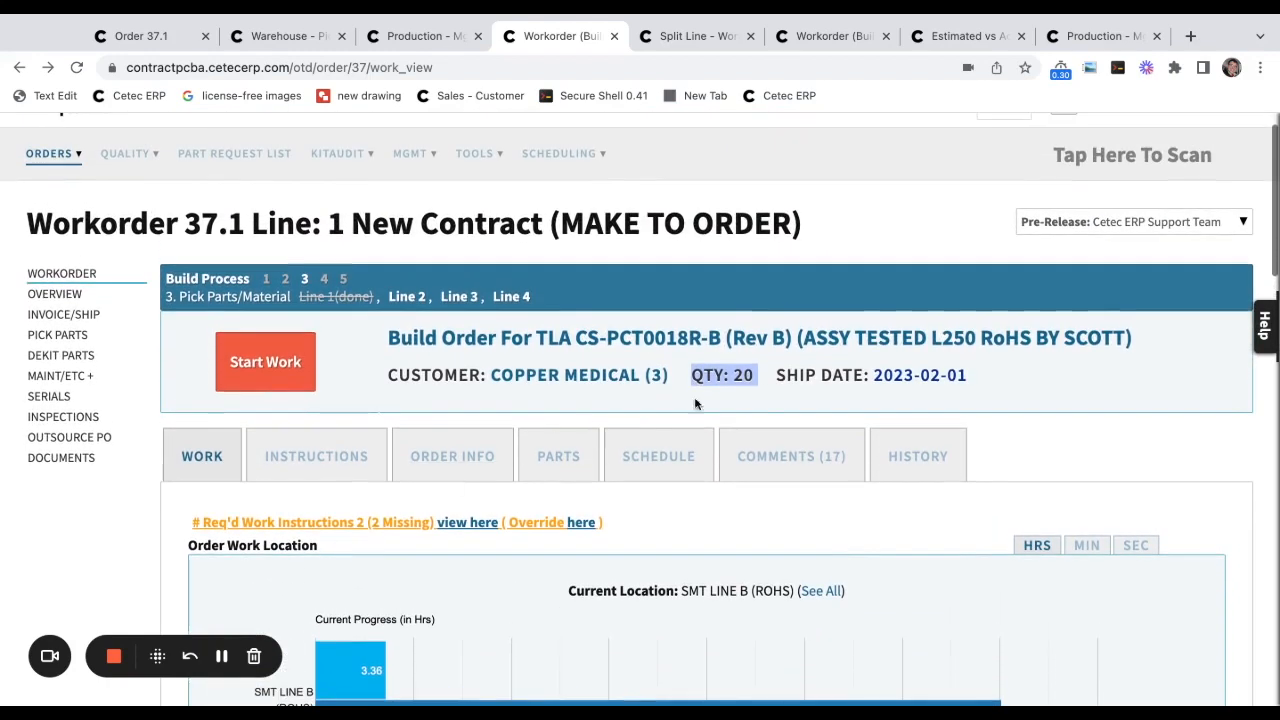
# Open the split page for workorder 37.1 line 1 and enter 2 as the new line quantity.
pyautogui.click(76, 377)
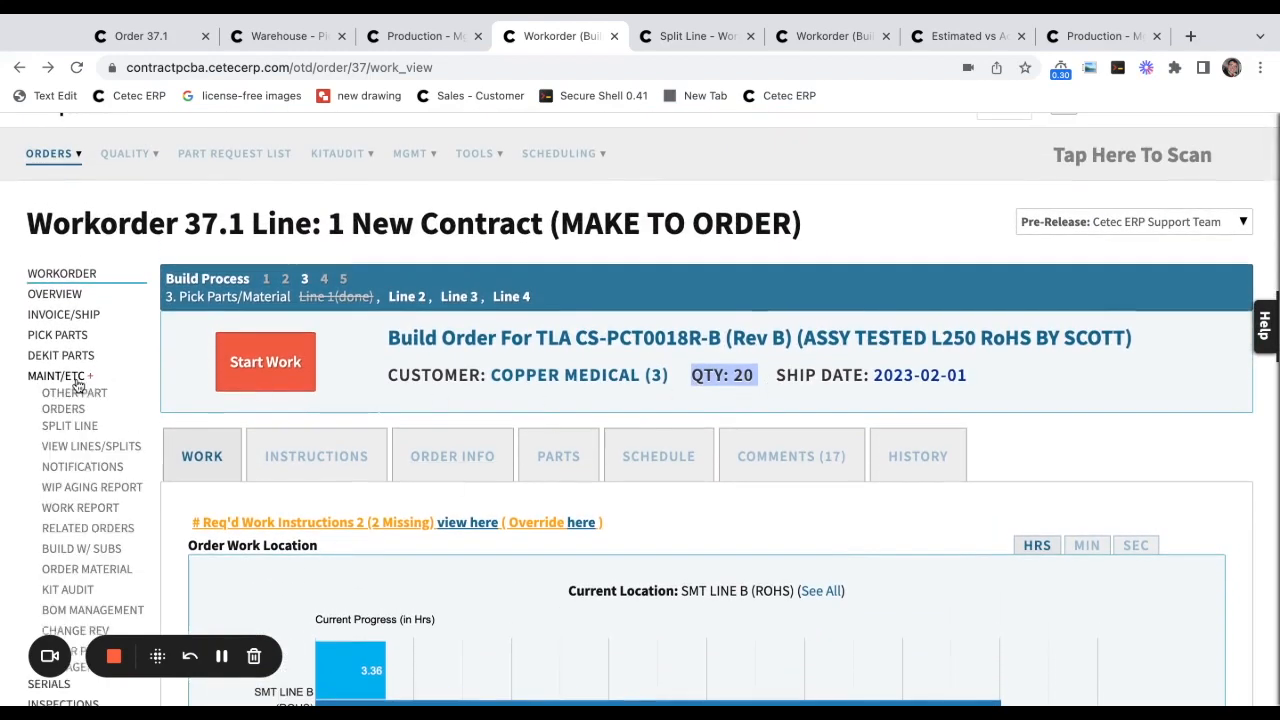
pyautogui.keyDown('ctrl'); pyautogui.click(79, 427); pyautogui.keyUp('ctrl')
pyautogui.hotkey('ctrl', 'Tab')
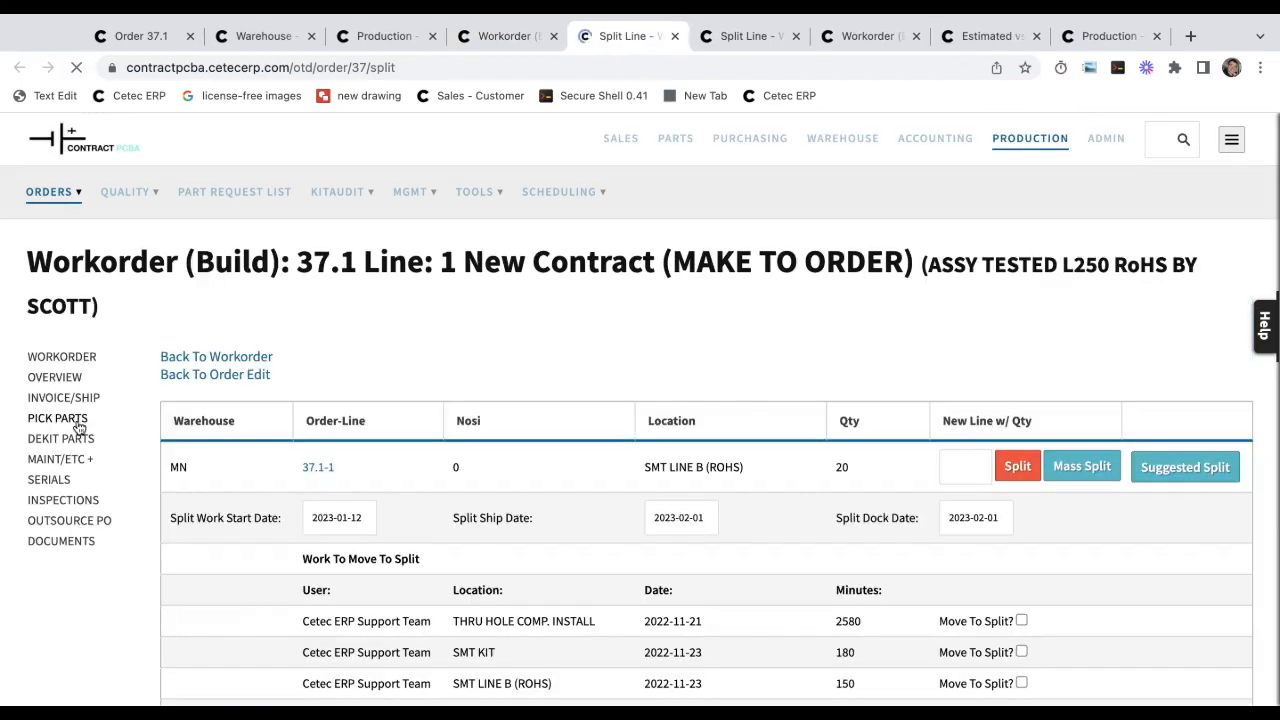
pyautogui.scroll(-1, 785, 412)
pyautogui.scroll(-1, 785, 412)
pyautogui.click(966, 378)
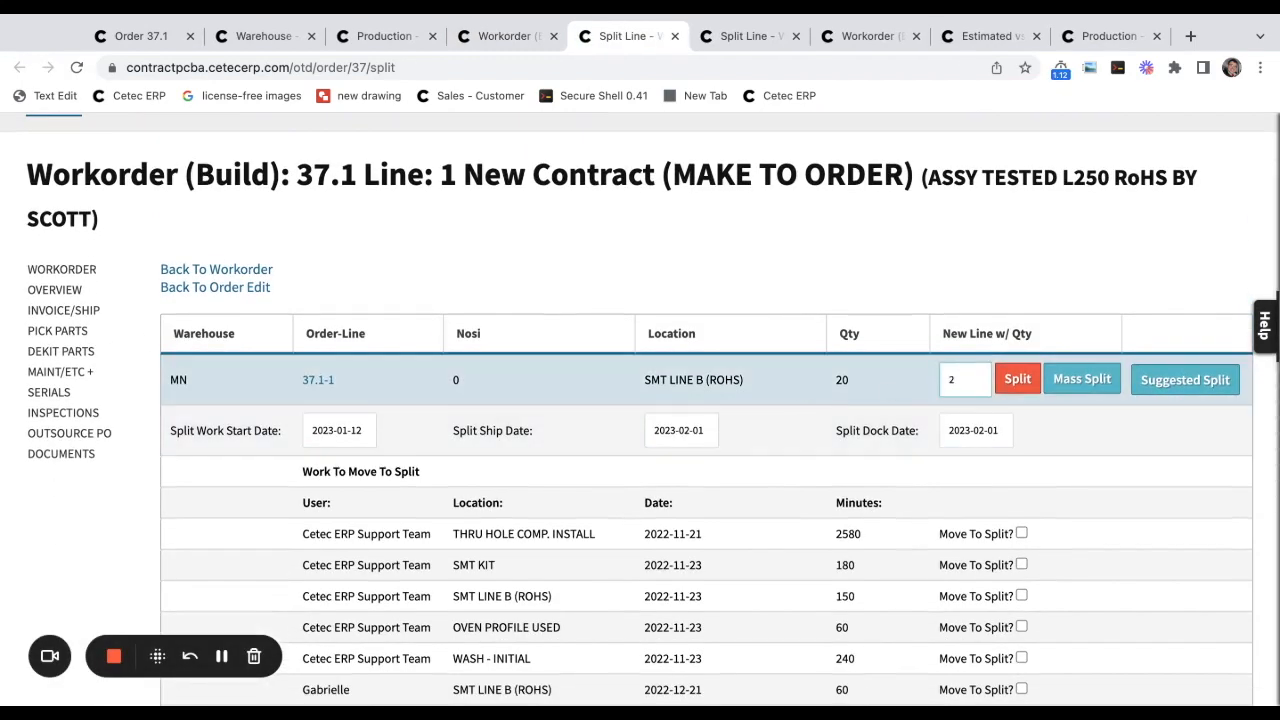
# Review the logged work that can move to the split and the entries for order lines 37.1-2 to 37.1-4.
pyautogui.scroll(-3, 510, 409)
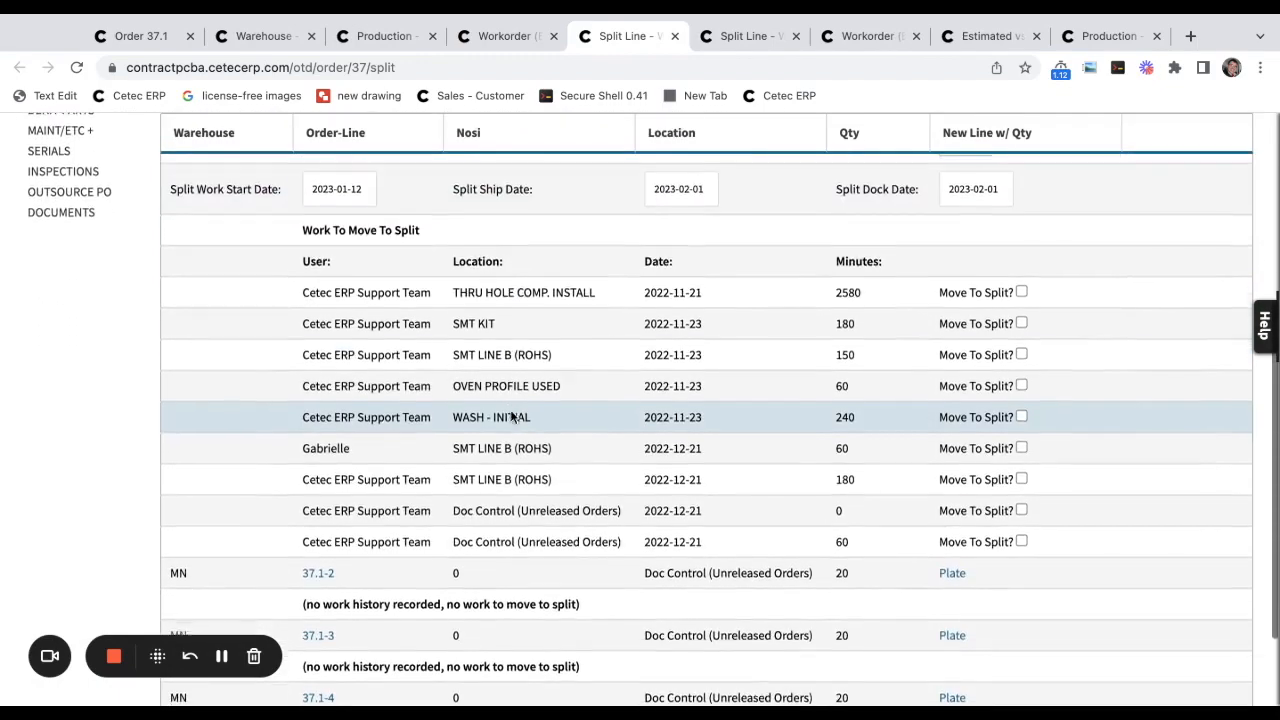
pyautogui.scroll(-2, 510, 419)
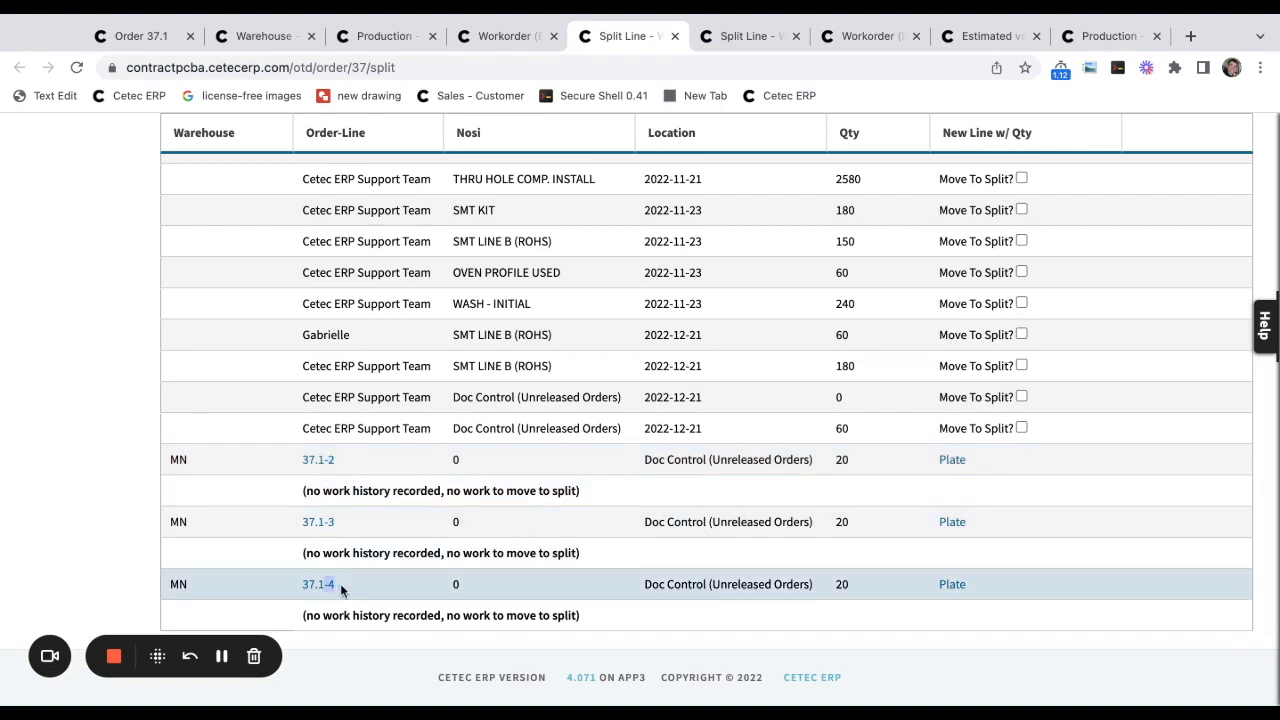
pyautogui.scroll(2, 400, 590)
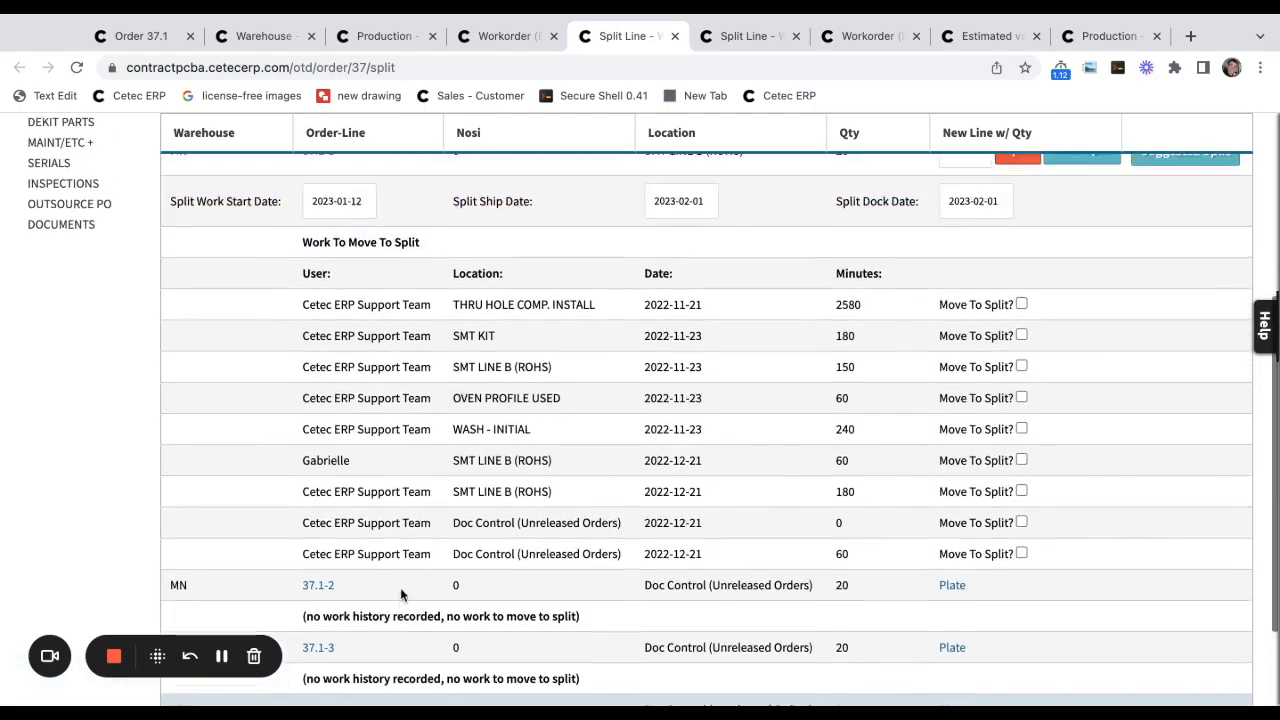
pyautogui.scroll(2, 400, 587)
pyautogui.scroll(2, 514, 181)
pyautogui.scroll(3, 514, 189)
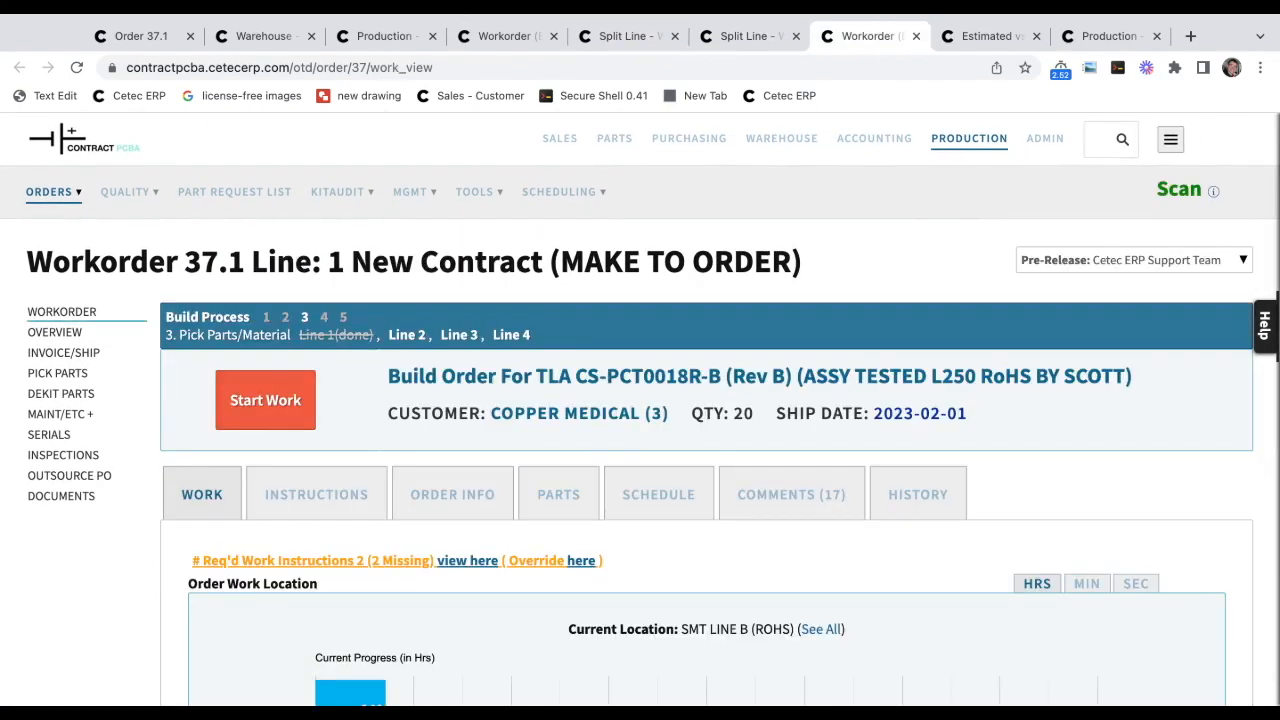
# Start work on workorder 37.1 line 1 at the SMT PROGRAM USED work location.
pyautogui.click(300, 401)
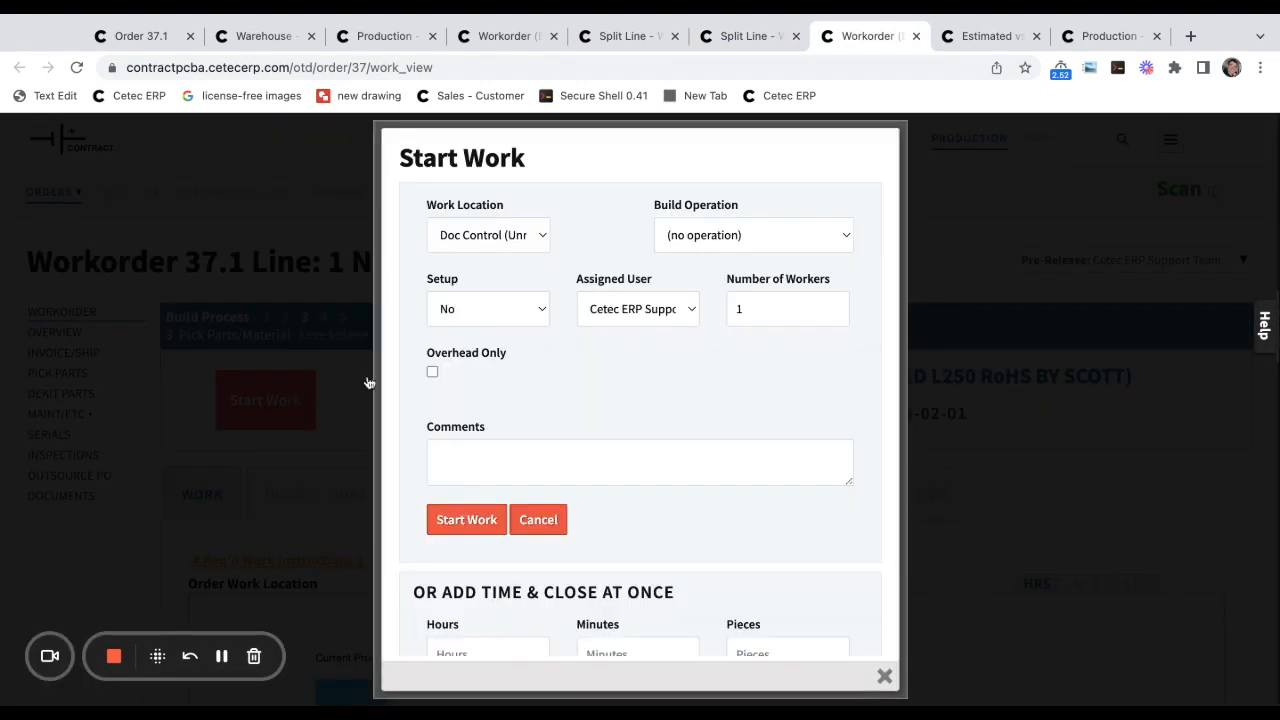
pyautogui.click(505, 218)
pyautogui.click(500, 508)
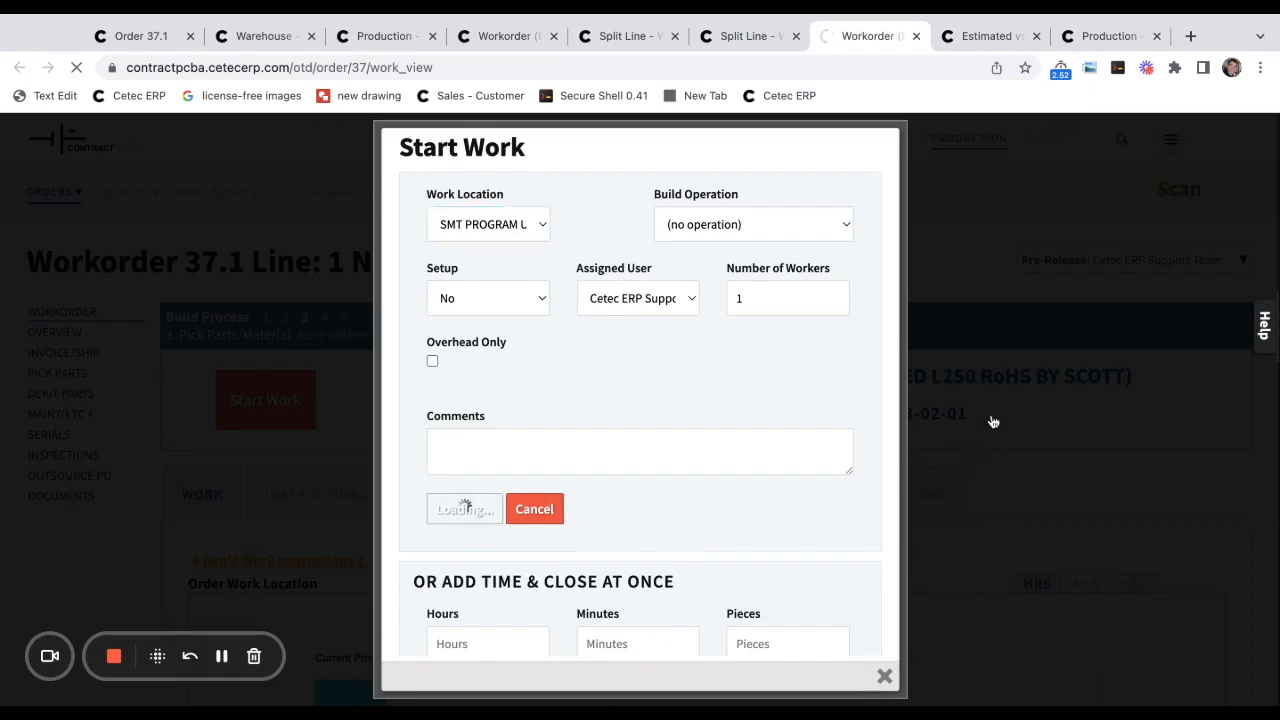
# Record 2 pieces finished on the active SMT PROGRAM USED work and stop it.
pyautogui.scroll(-2, 993, 422)
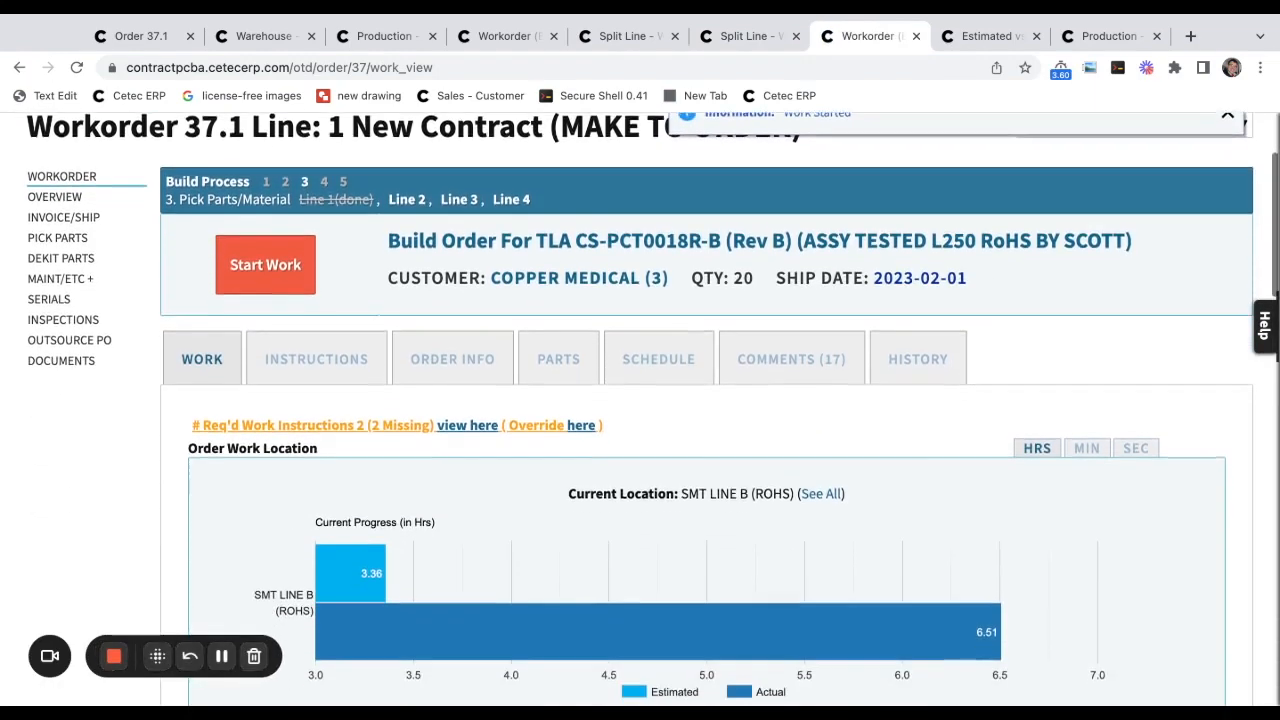
pyautogui.scroll(-5, 706, 408)
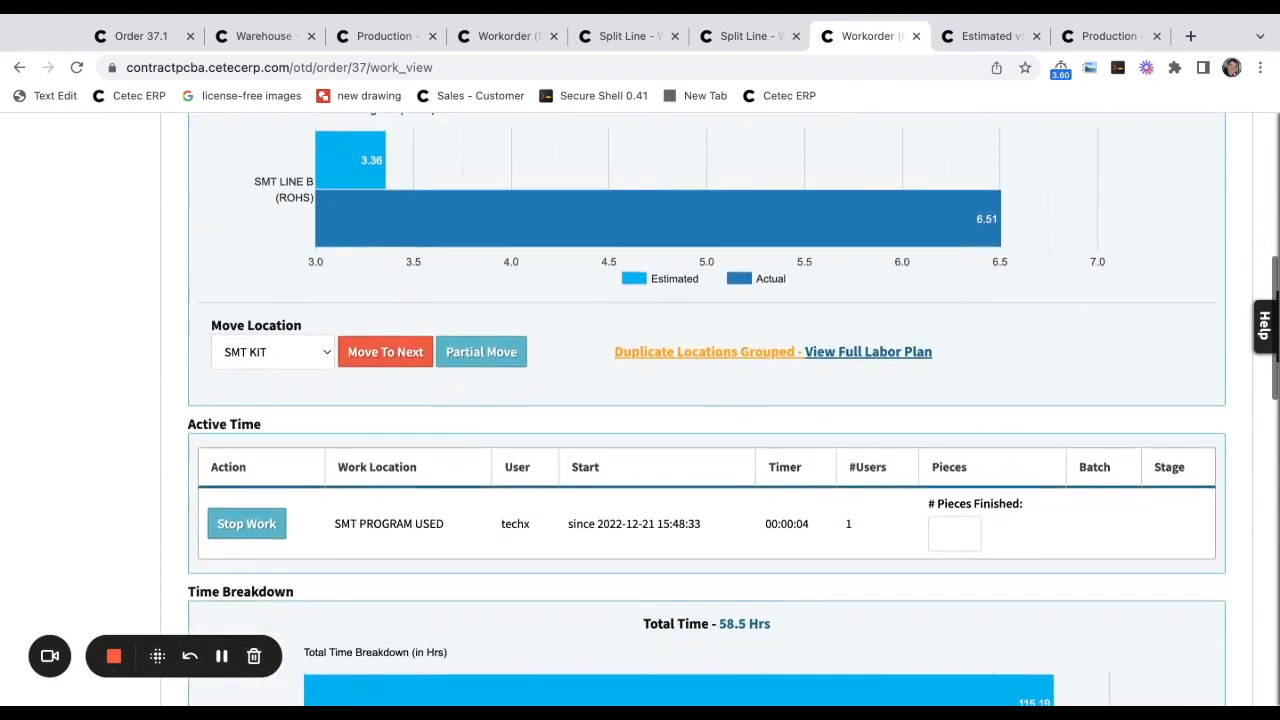
pyautogui.tripleClick(953, 450)
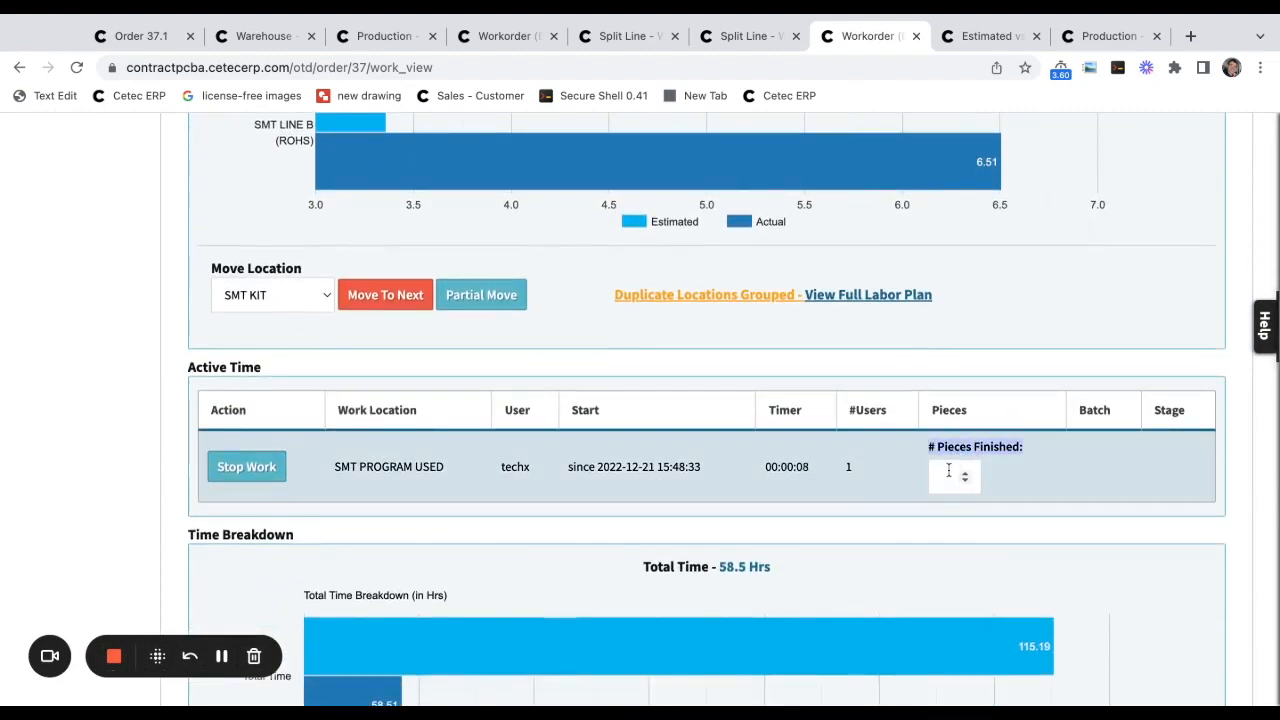
pyautogui.click(949, 471)
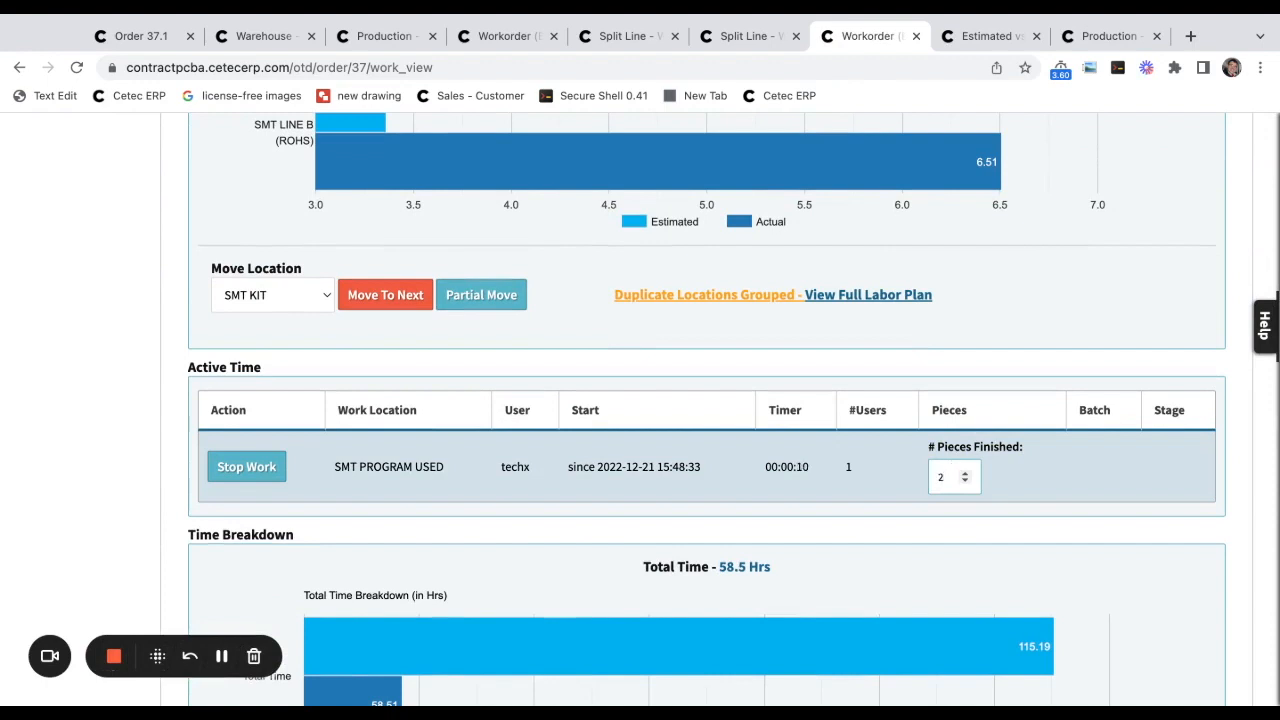
pyautogui.tripleClick(385, 462)
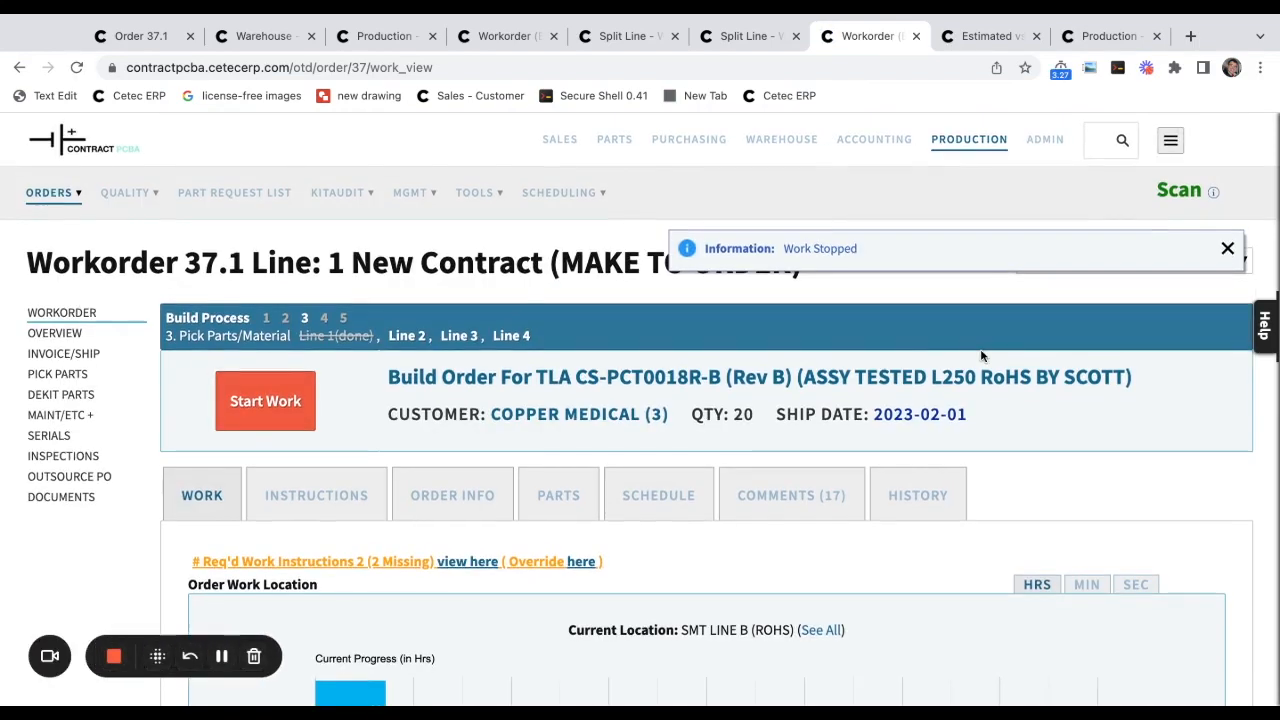
# Examine the pieces completed, pieces remaining and completion percentage per order at Machine #1 in the Estimated vs Actual Time report.
pyautogui.hotkey('ctrl', 'Tab')
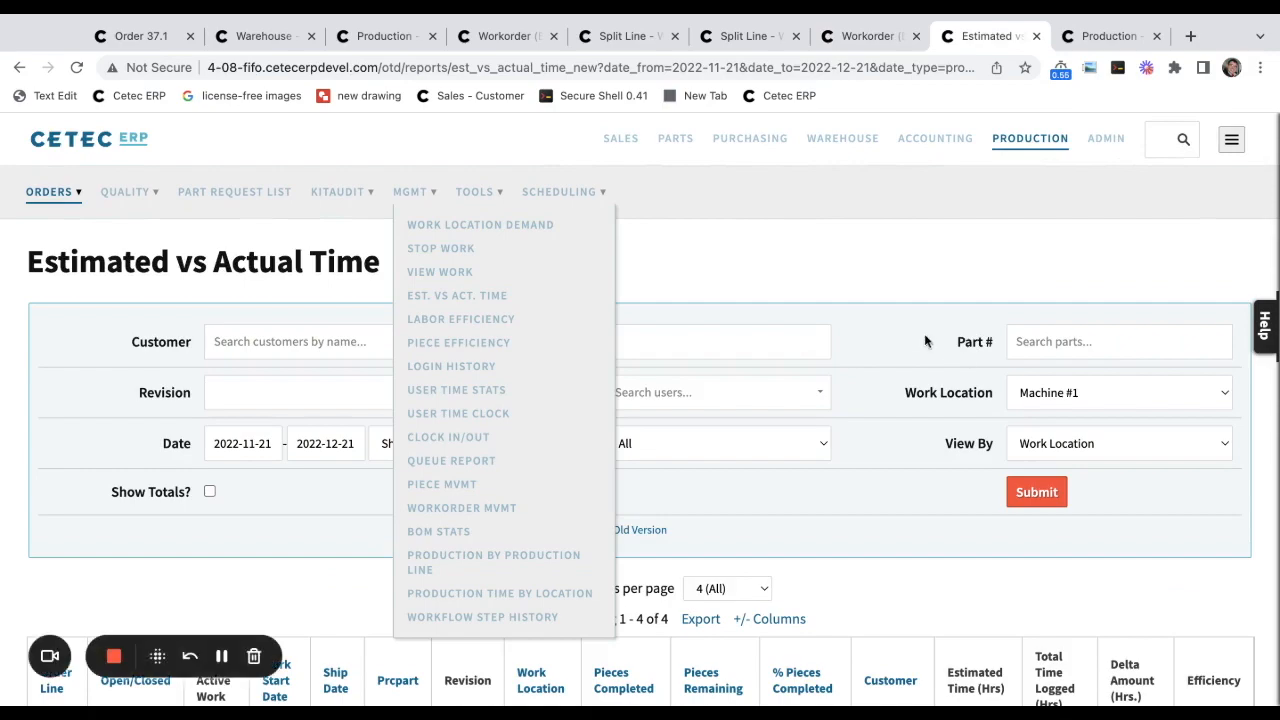
pyautogui.scroll(-3, 925, 309)
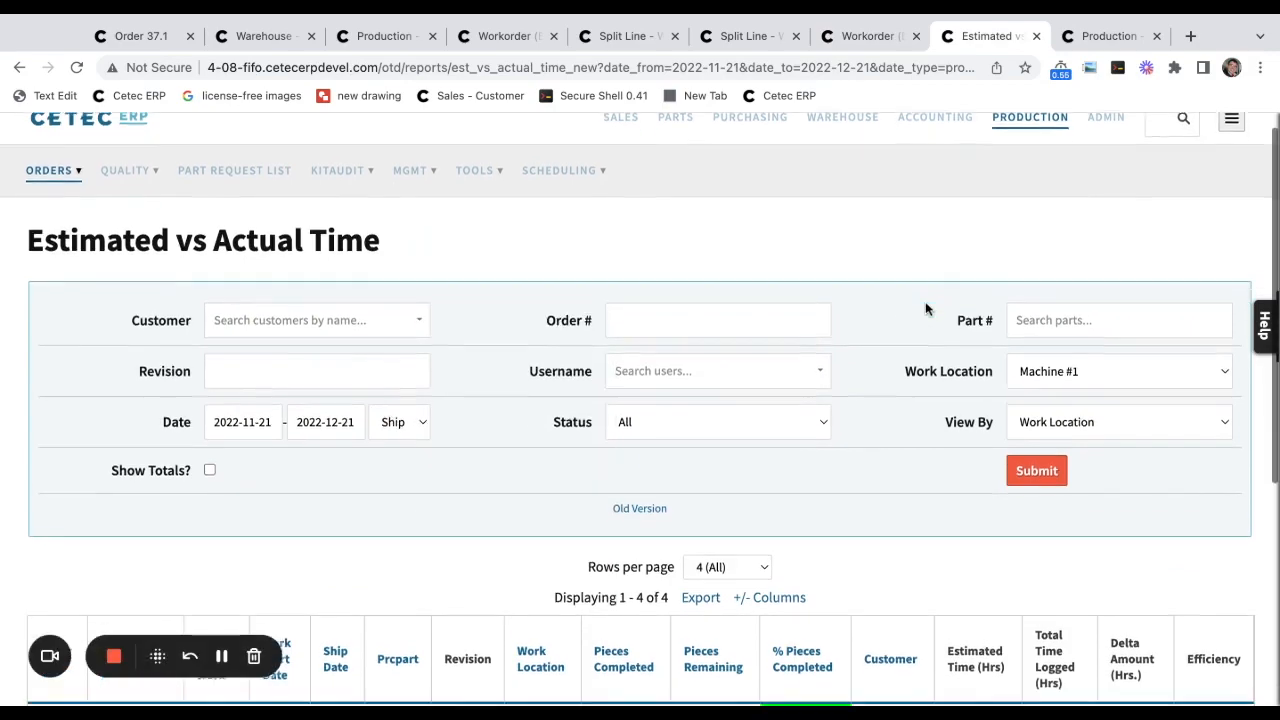
pyautogui.scroll(-3, 640, 409)
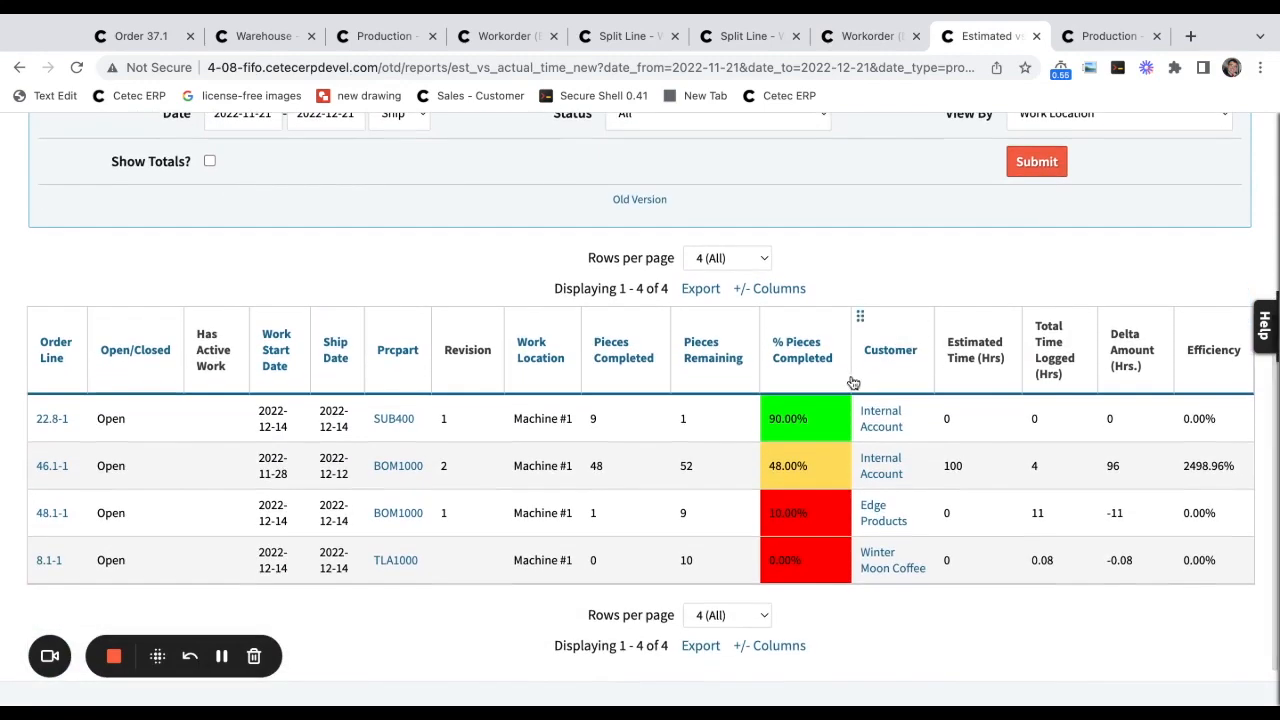
pyautogui.moveTo(659, 380); pyautogui.dragTo(594, 343)
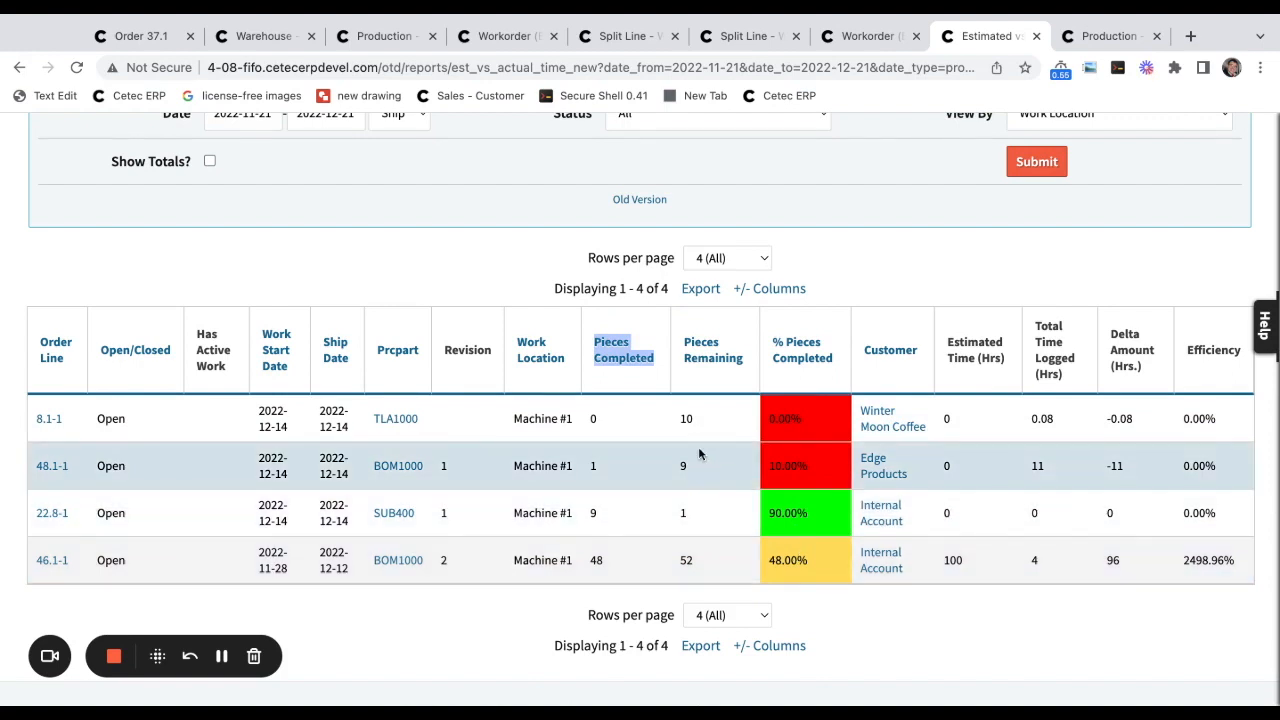
pyautogui.scroll(1, 760, 400)
pyautogui.scroll(3, 825, 383)
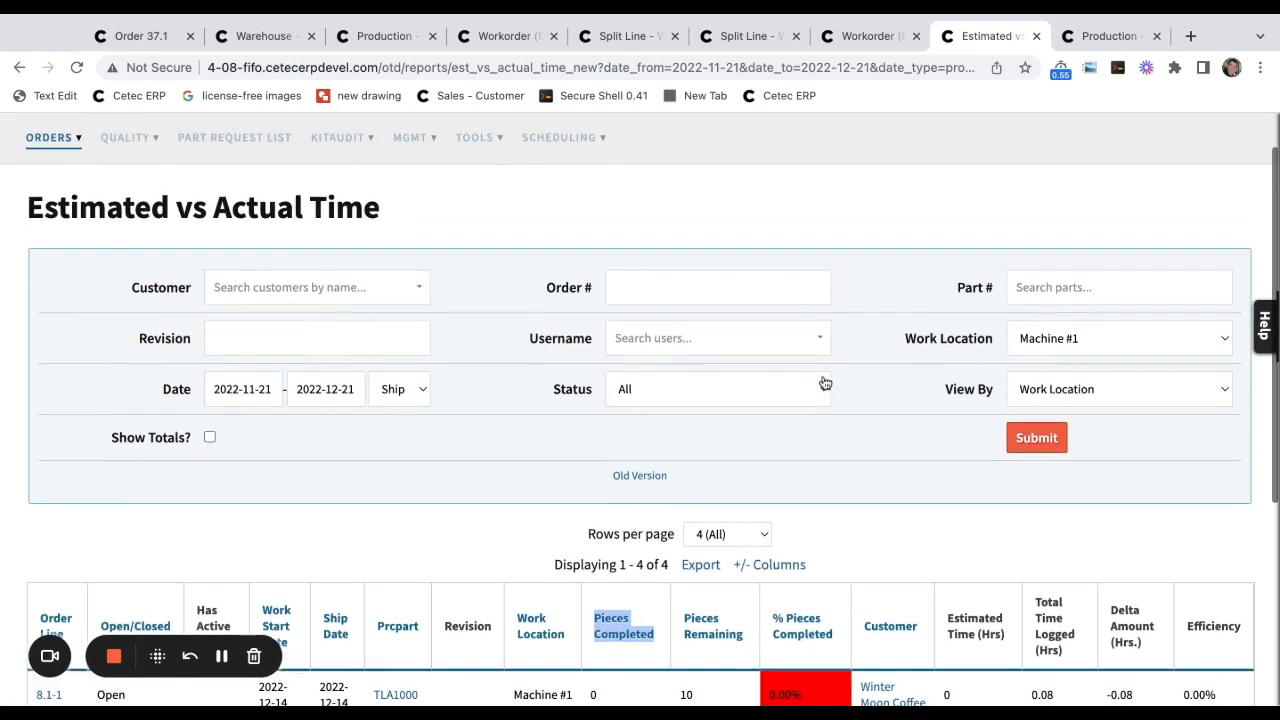
# Review the pieces completed and time spent per work location in the Piece Movement report's By Time Logged table.
pyautogui.hotkey('ctrl', 'Tab')
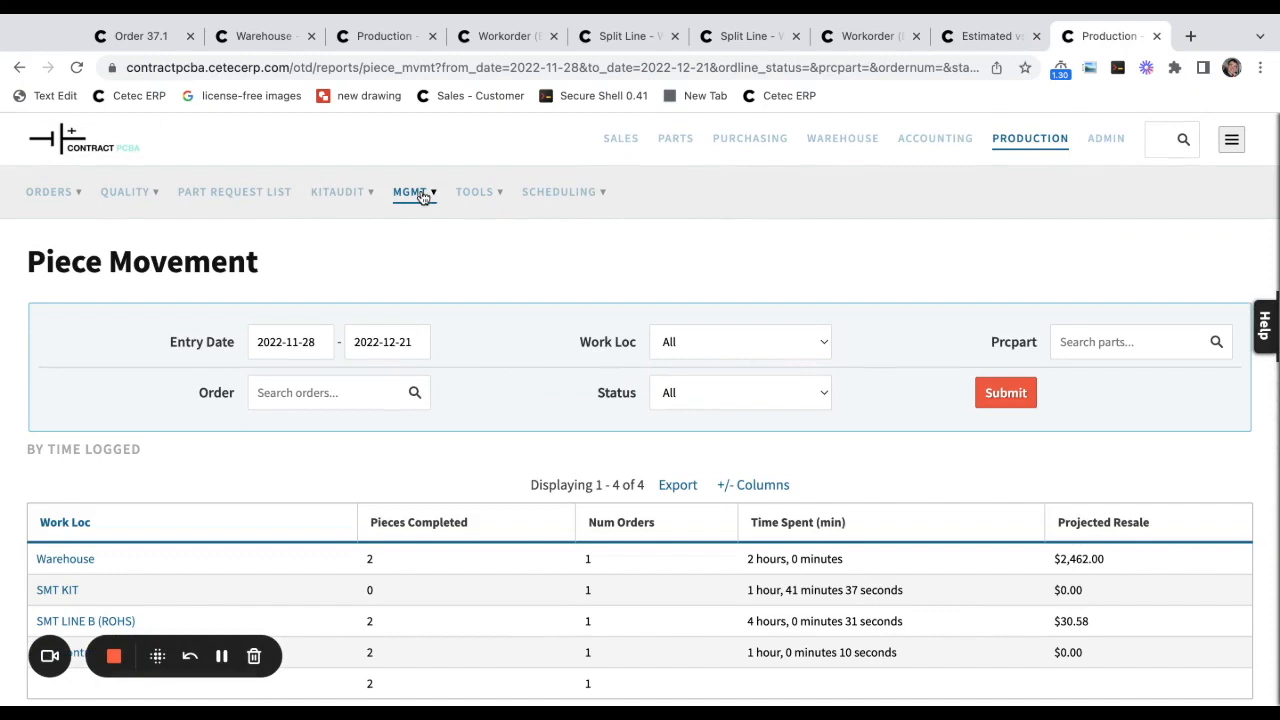
pyautogui.tripleClick(221, 256)
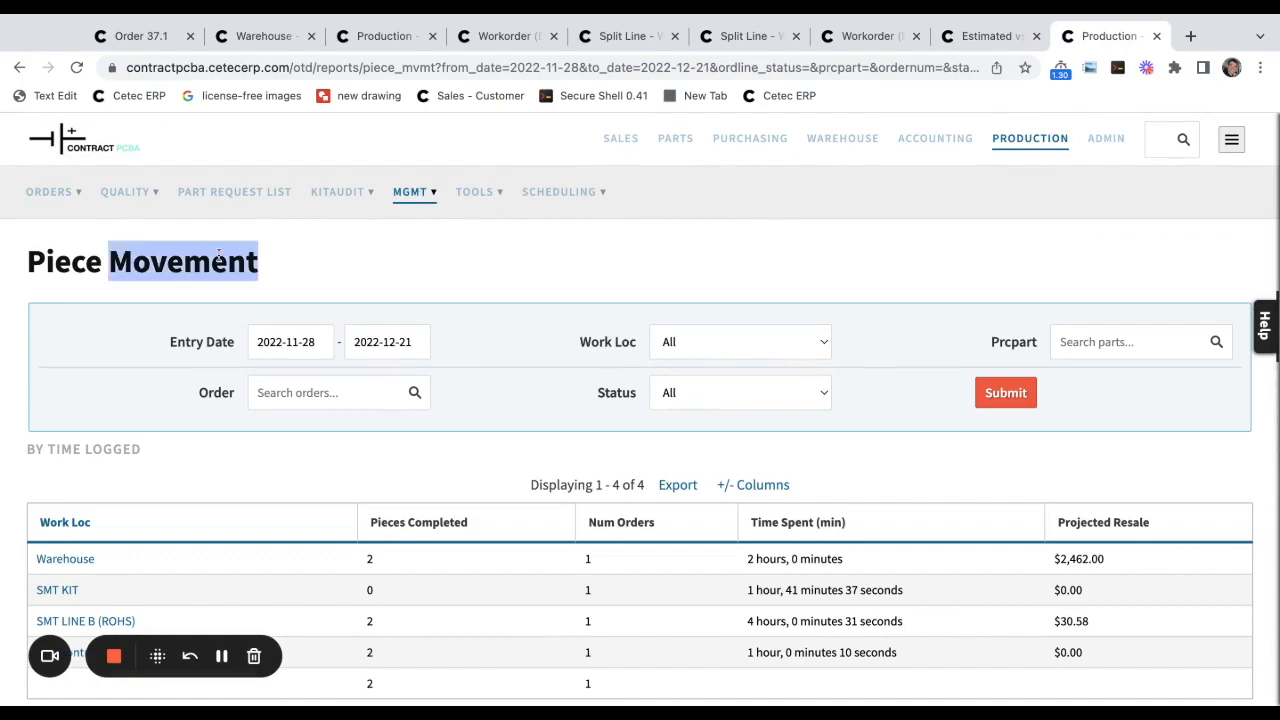
pyautogui.click(511, 240)
pyautogui.scroll(-3, 704, 279)
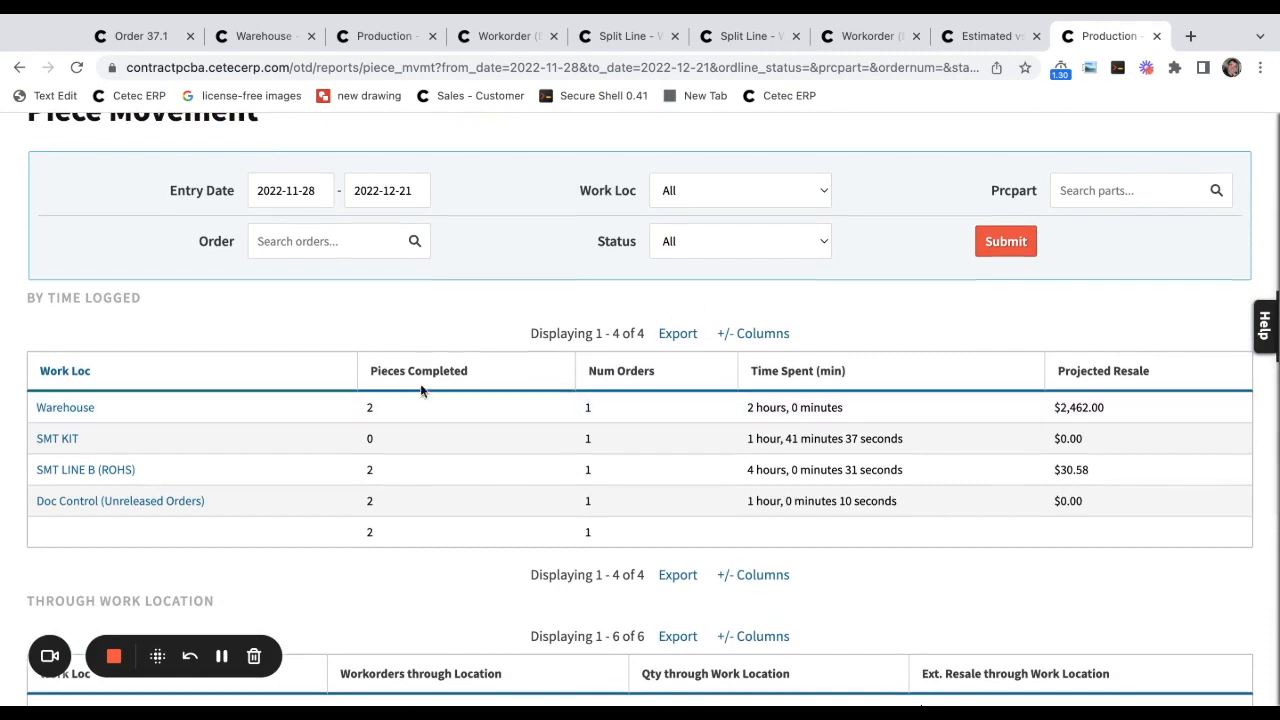
pyautogui.tripleClick(420, 371)
pyautogui.click(484, 369)
pyautogui.scroll(-3, 564, 367)
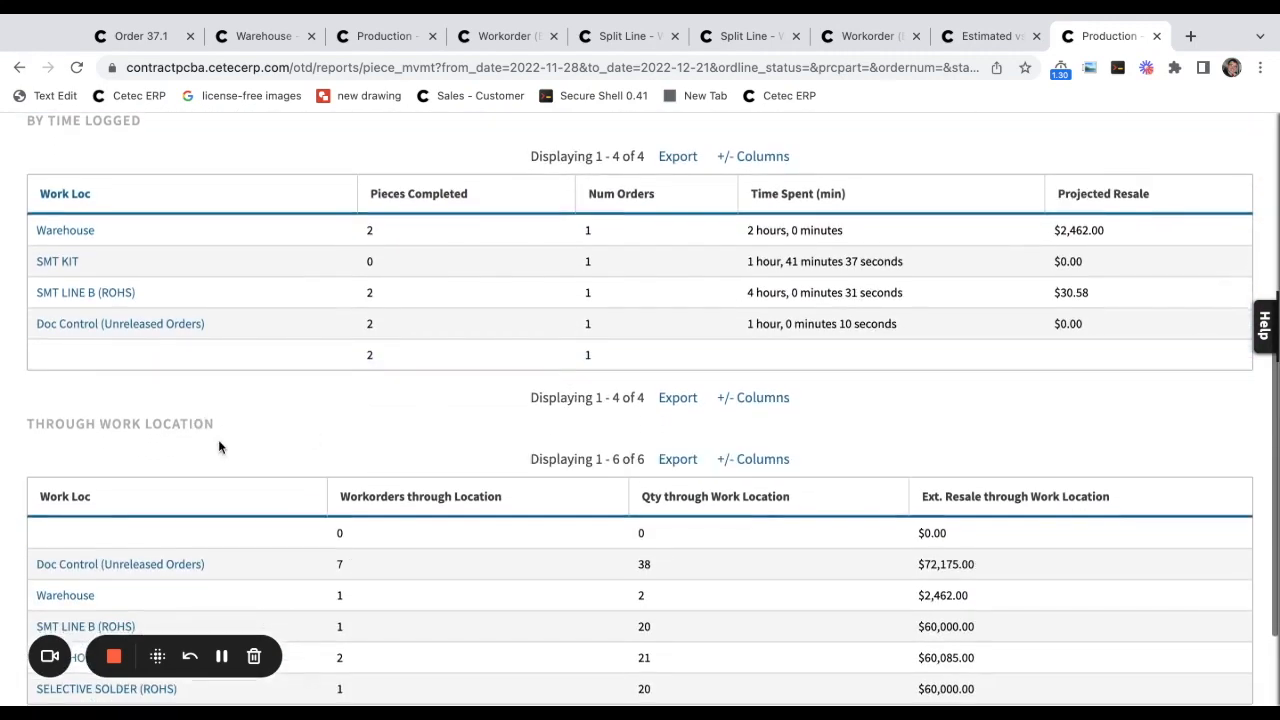
# Examine the extended resale of each location in the Piece Movement report's Through Work Location table.
pyautogui.tripleClick(214, 425)
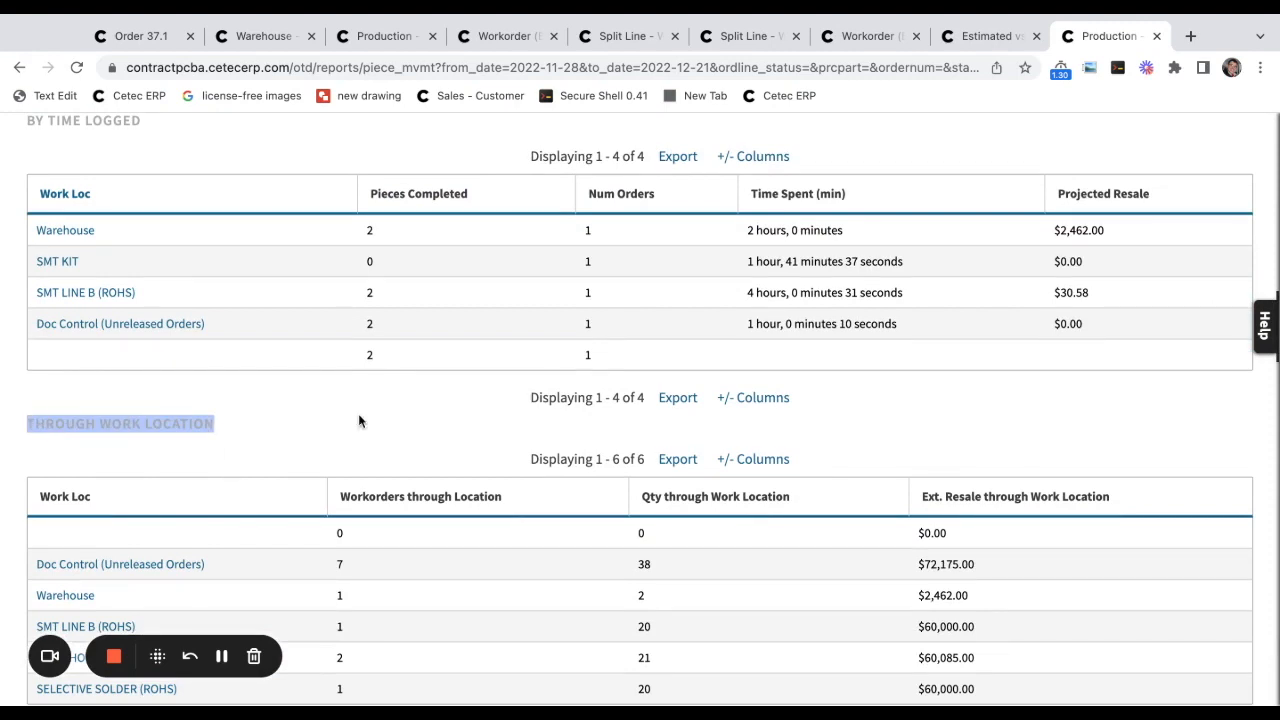
pyautogui.scroll(-2, 358, 413)
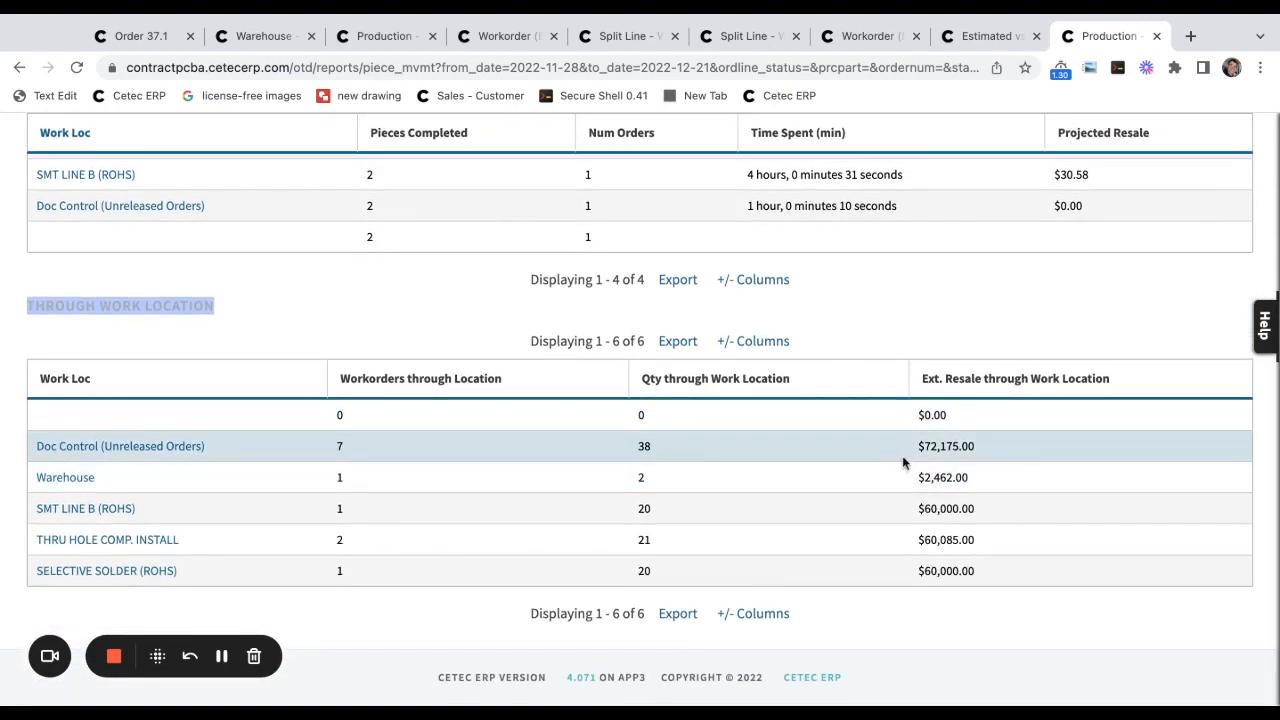
pyautogui.tripleClick(940, 477)
pyautogui.tripleClick(940, 508)
pyautogui.tripleClick(938, 539)
pyautogui.tripleClick(937, 571)
pyautogui.click(987, 622)
pyautogui.scroll(1, 987, 622)
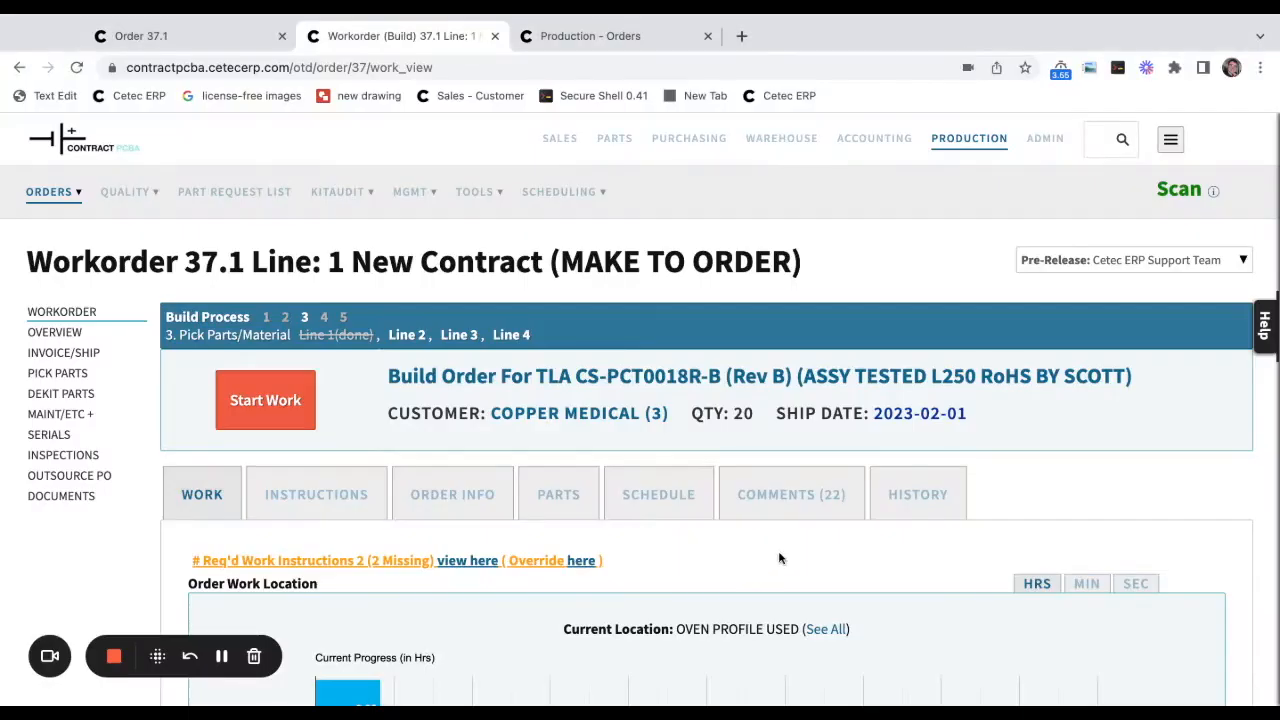
# Move workorder 37.1 line 1 from OVEN PROFILE USED to the WASH - INITIAL location and dismiss the notification.
pyautogui.scroll(-2, 803, 550)
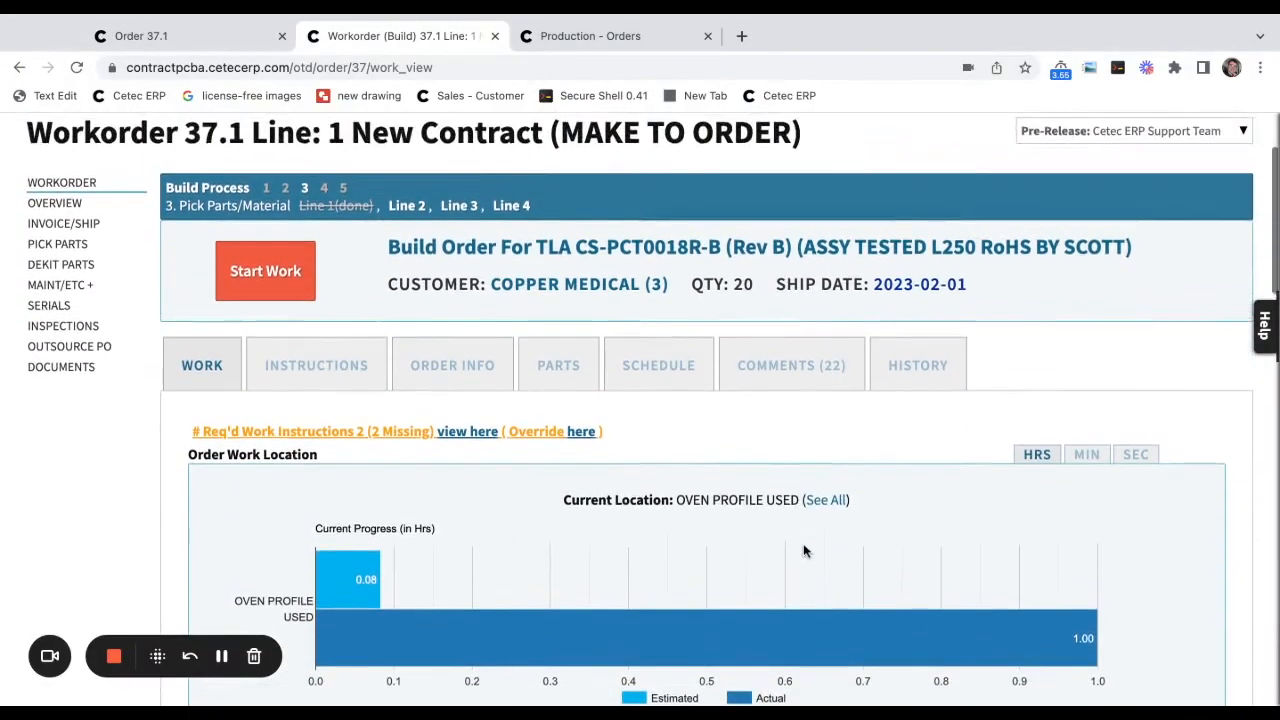
pyautogui.tripleClick(717, 498)
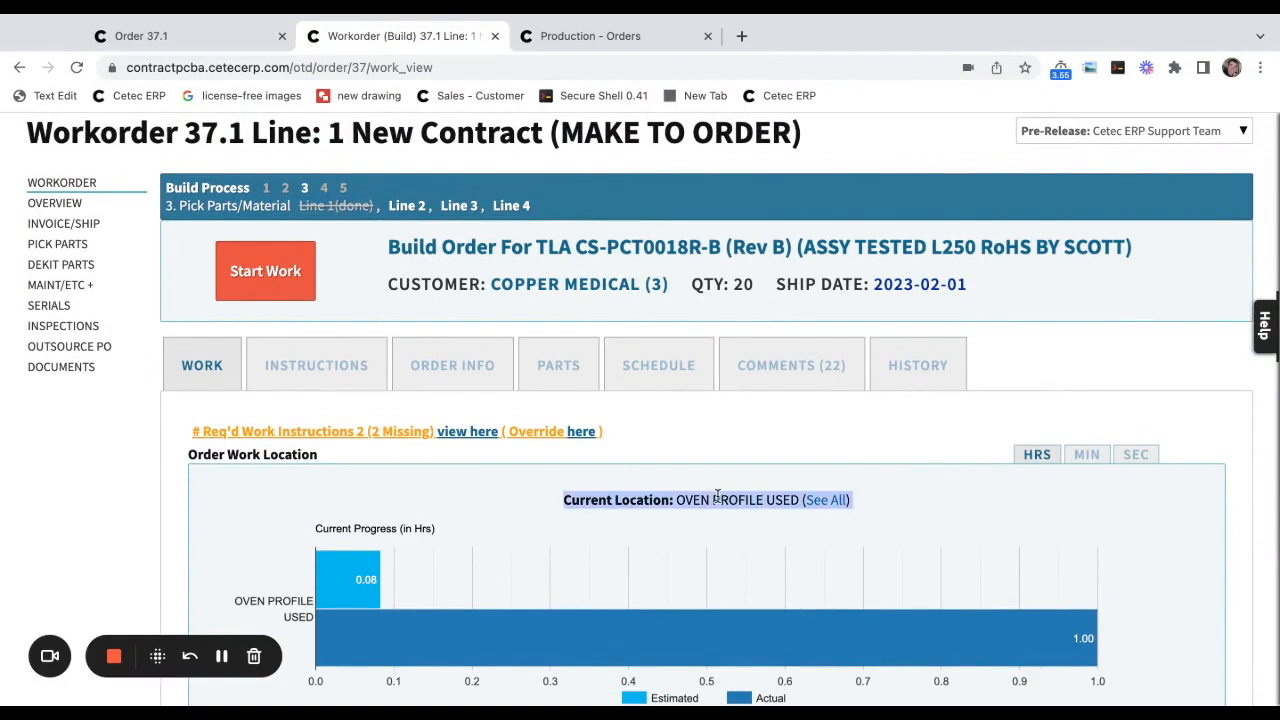
pyautogui.click(717, 498)
pyautogui.scroll(-3, 566, 491)
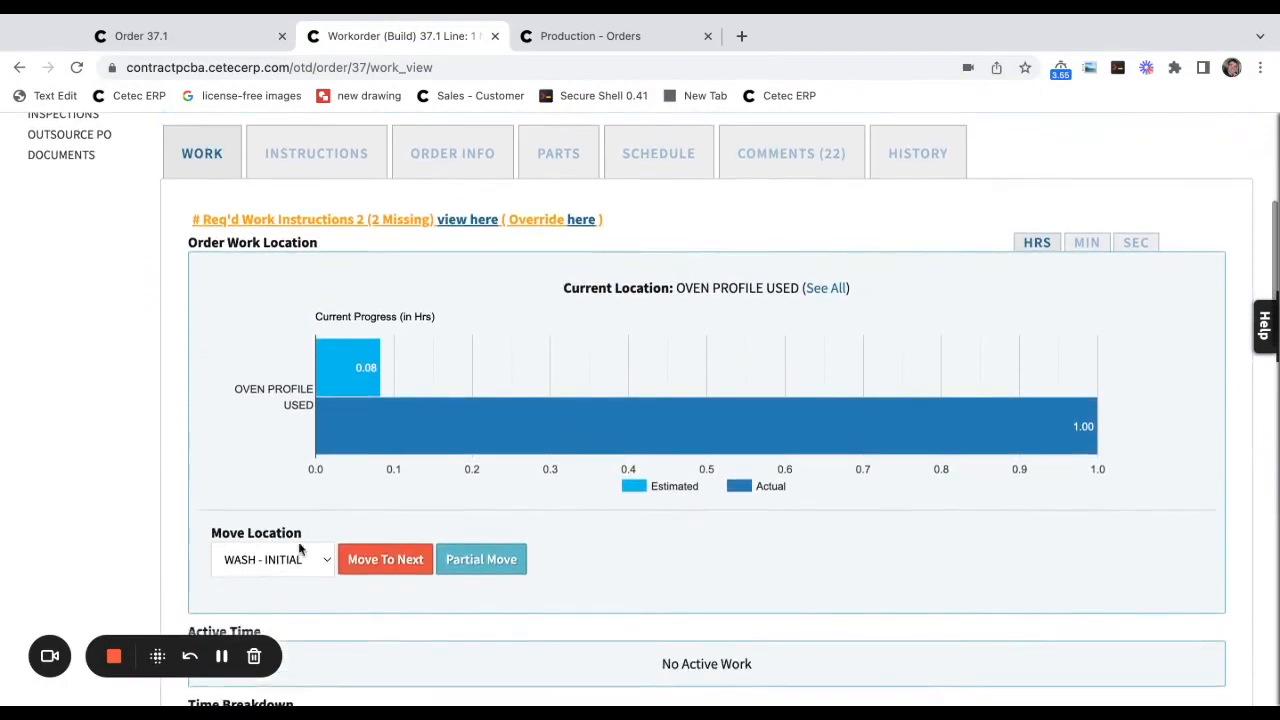
pyautogui.tripleClick(273, 533)
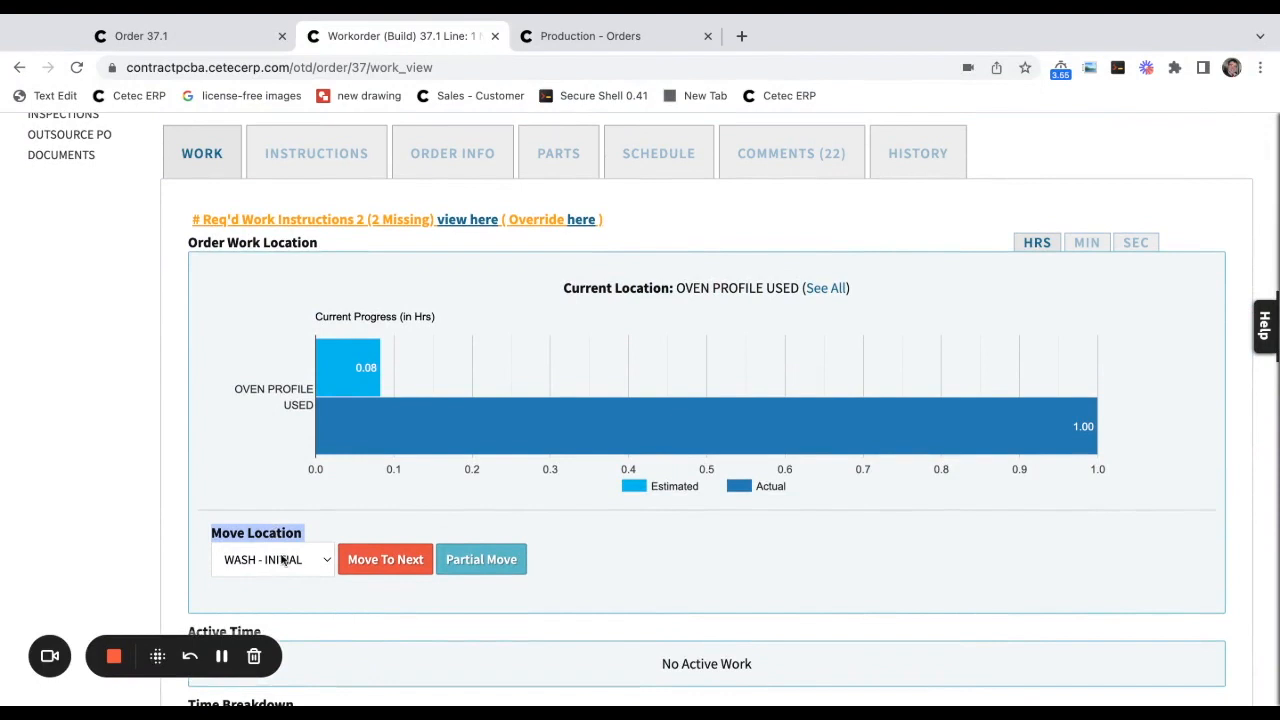
pyautogui.click(381, 565)
pyautogui.scroll(1, 830, 515)
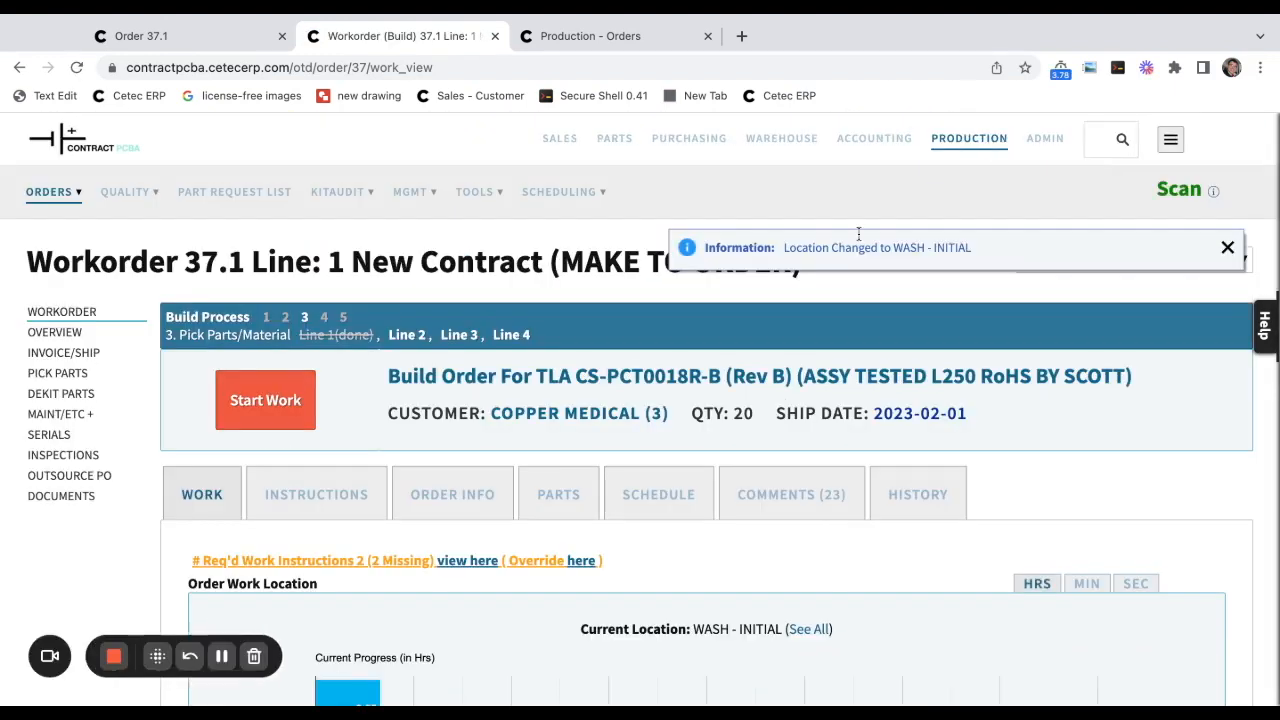
pyautogui.tripleClick(866, 247)
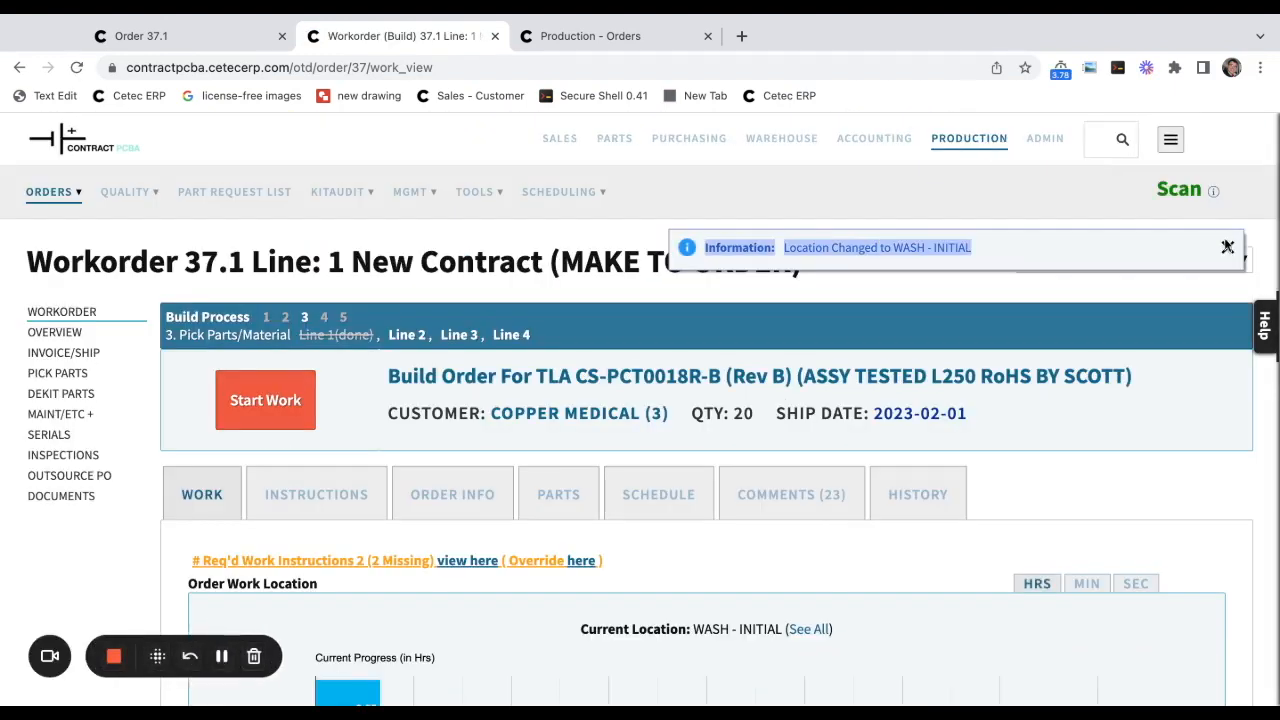
pyautogui.click(1227, 246)
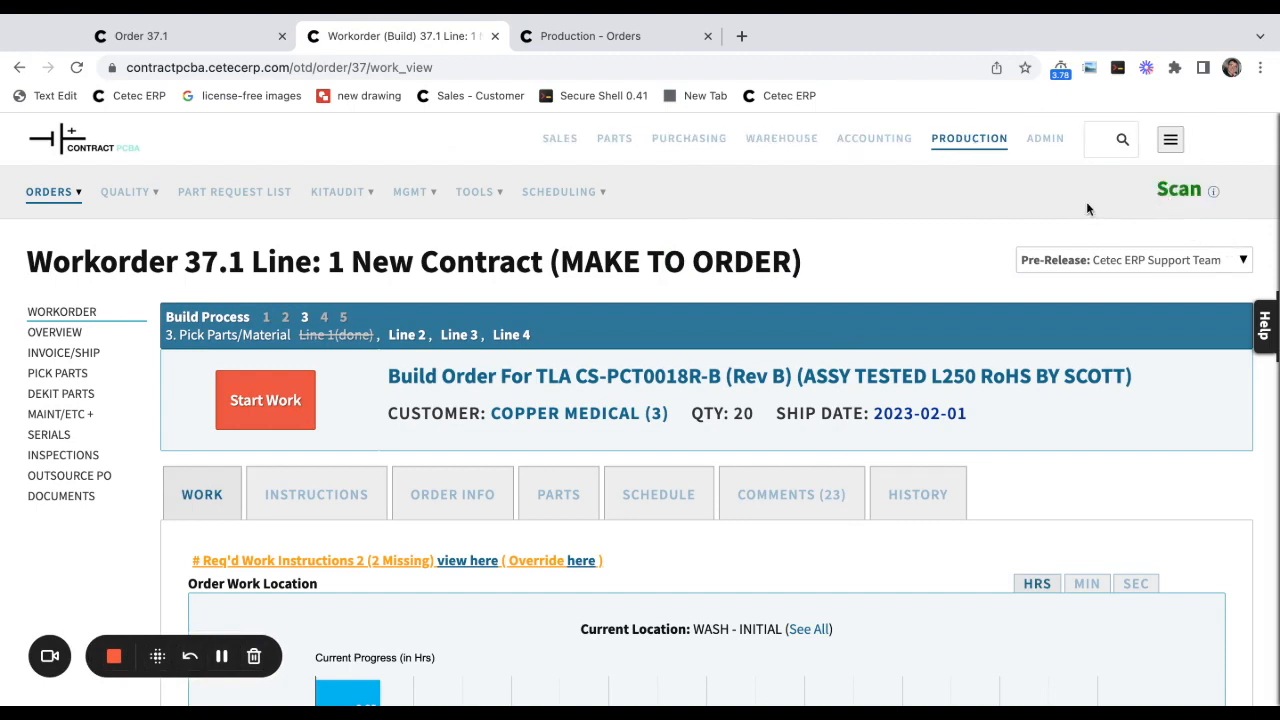
# Filter the Production Order List to open build orders at the WASH - INITIAL work location.
pyautogui.hotkey('ctrl', 'Tab')
pyautogui.click(1140, 494)
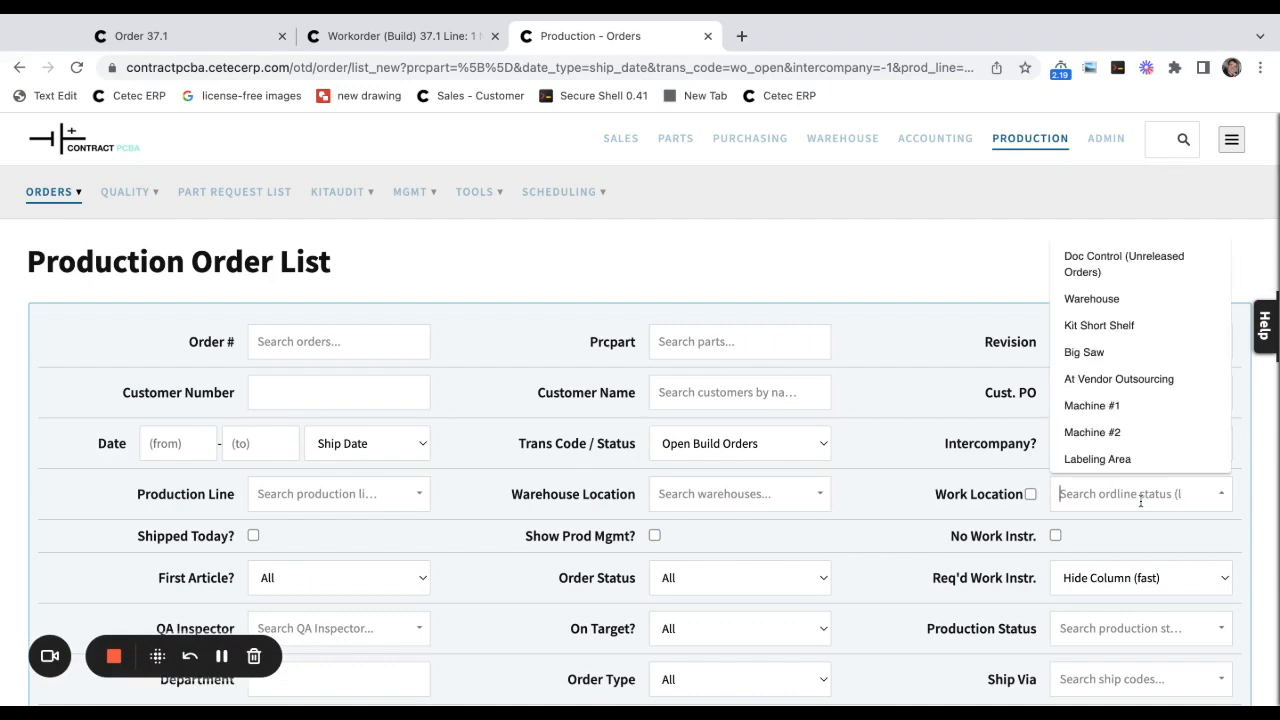
pyautogui.write('was')
pyautogui.click(1137, 536)
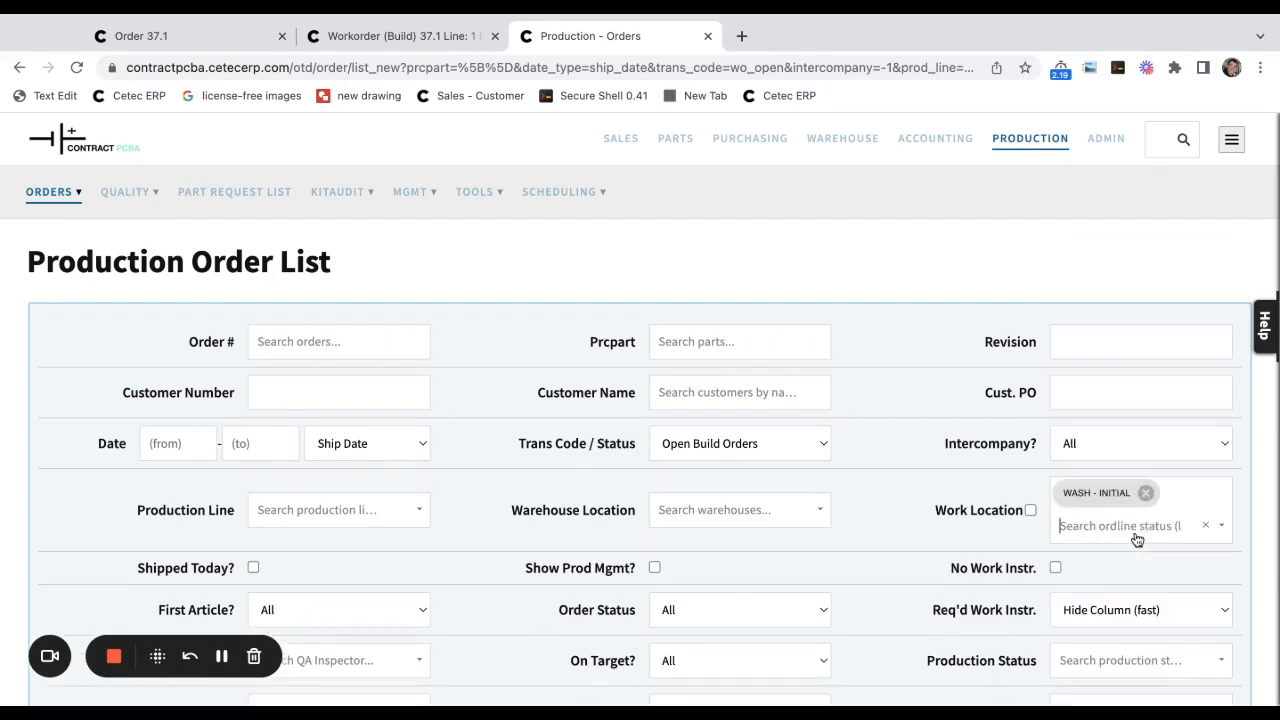
pyautogui.scroll(-3, 1206, 490)
pyautogui.scroll(-2, 1210, 489)
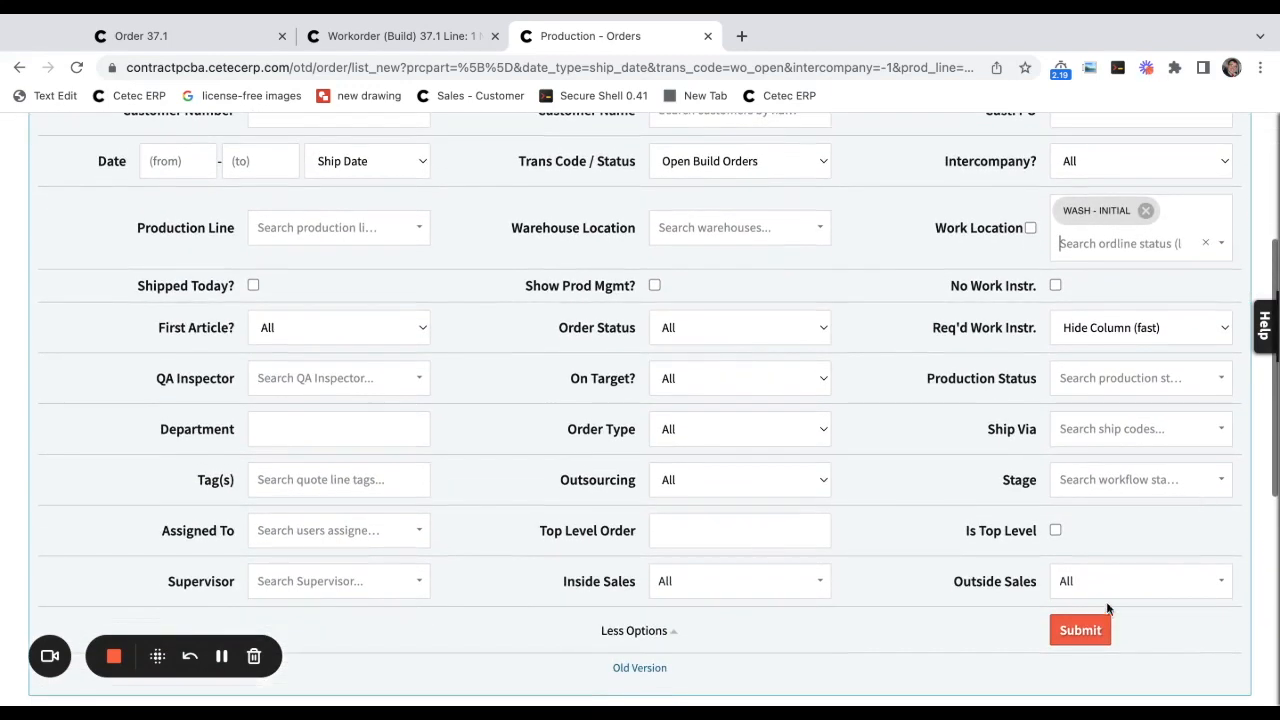
pyautogui.scroll(-6, 960, 578)
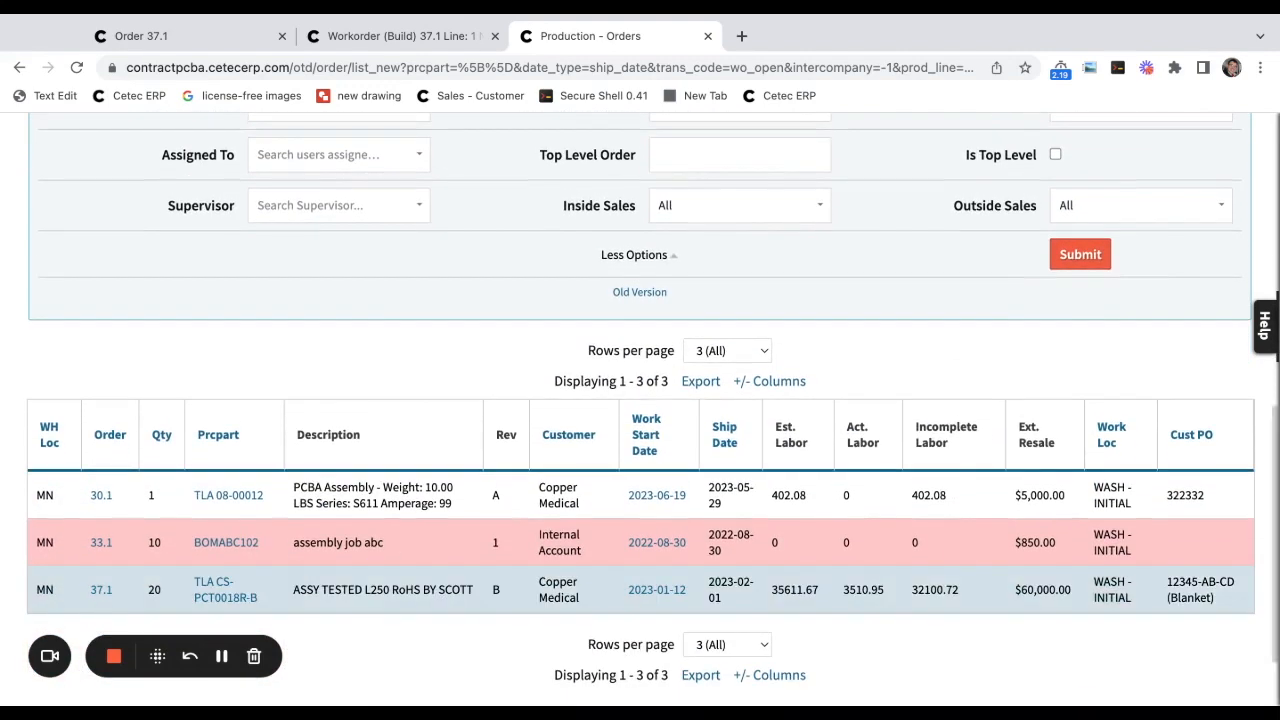
# Sort the filtered production orders by ship date, earliest first, and review the order of the jobs.
pyautogui.click(726, 428)
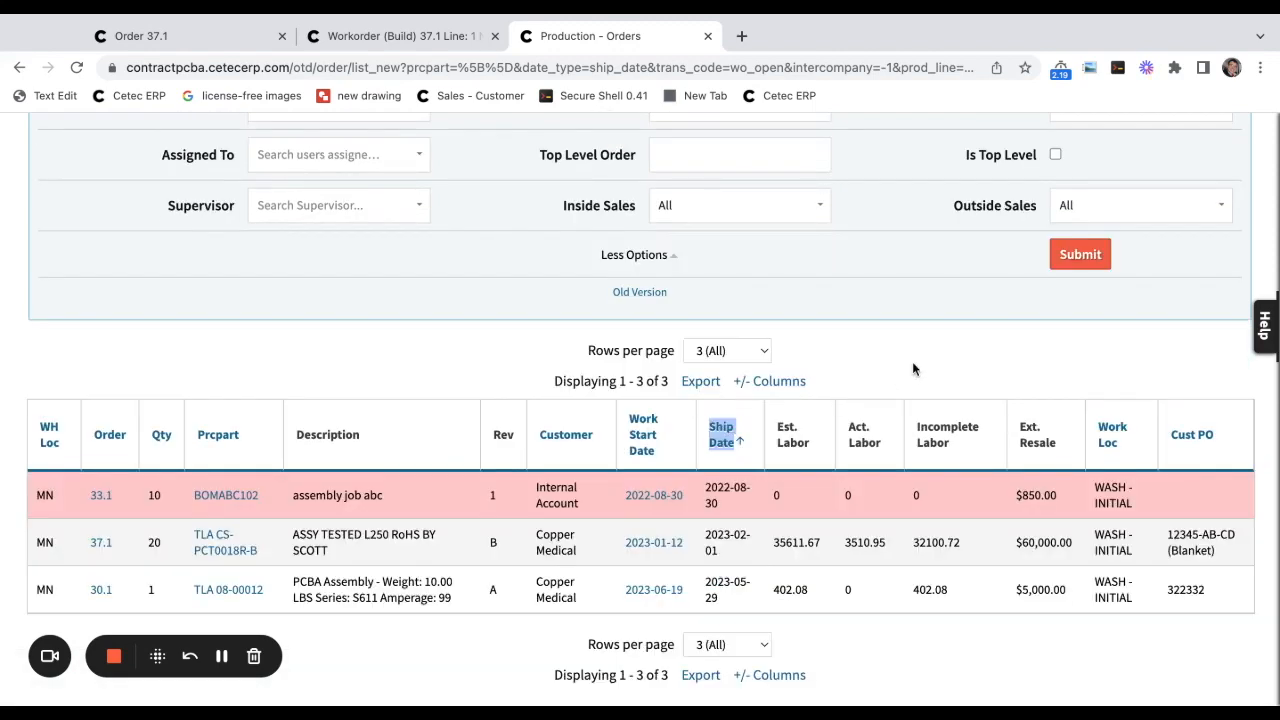
pyautogui.click(912, 364)
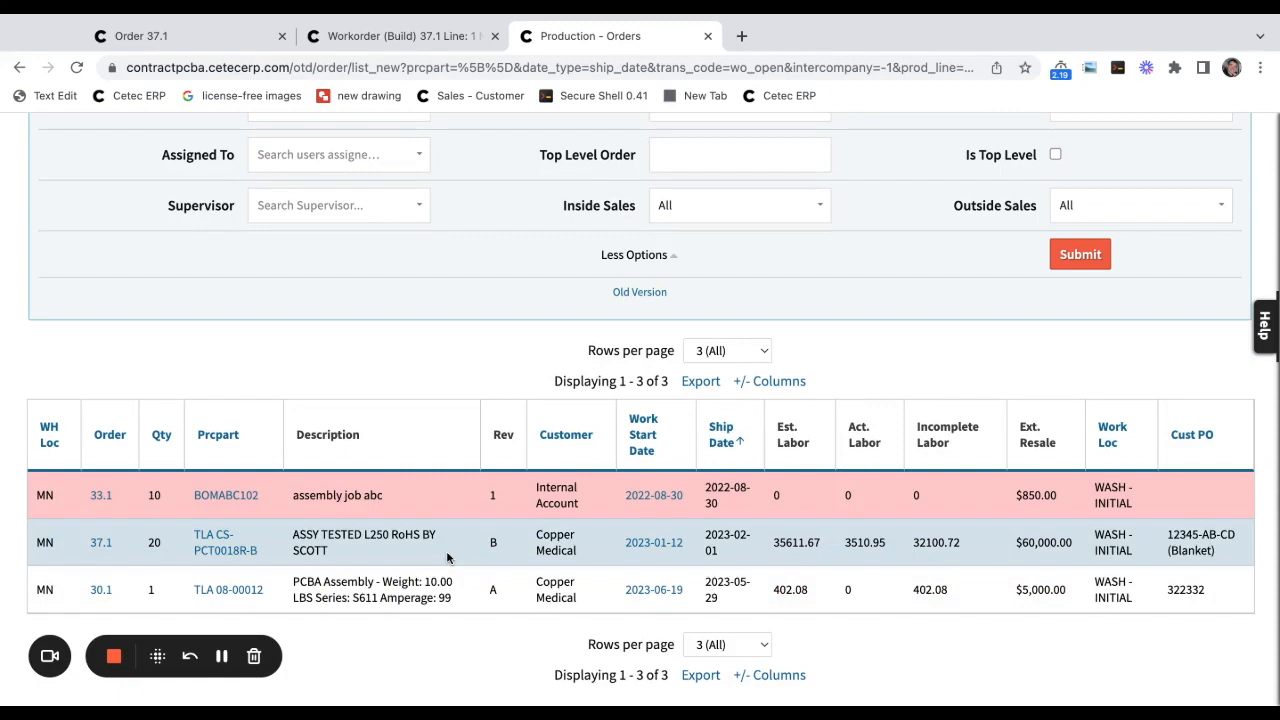
pyautogui.scroll(3, 876, 298)
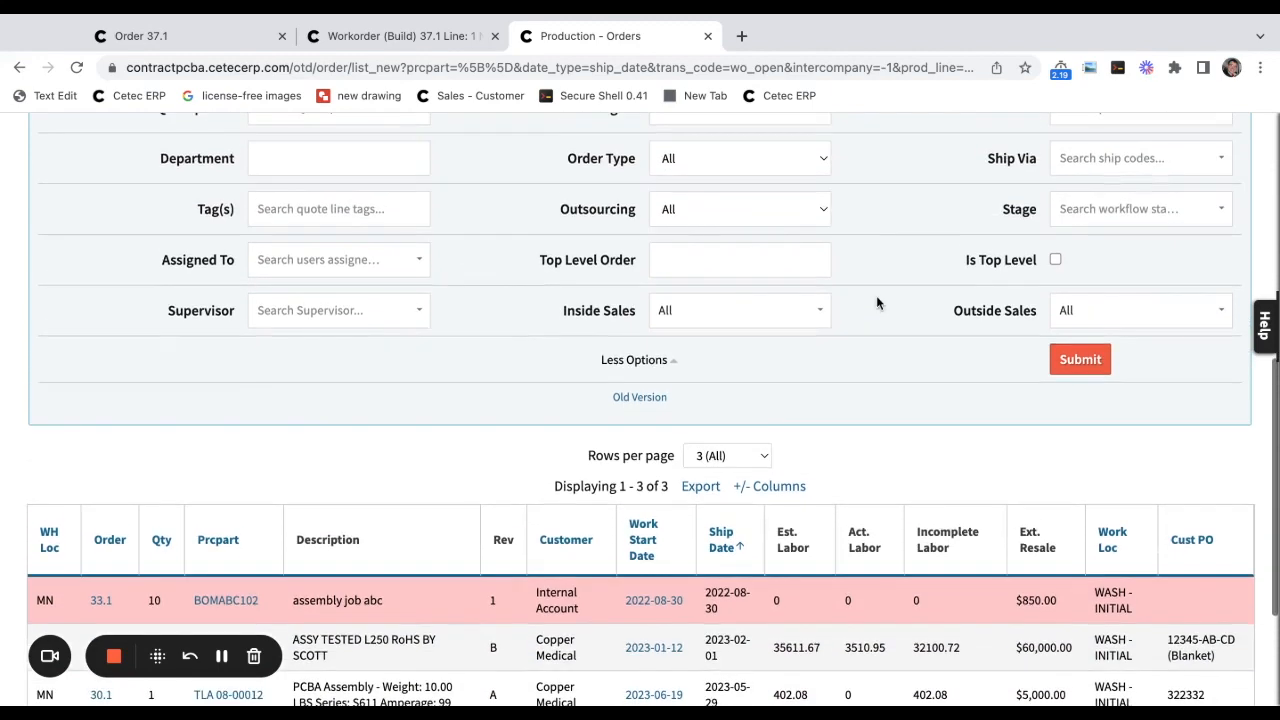
pyautogui.scroll(10, 876, 295)
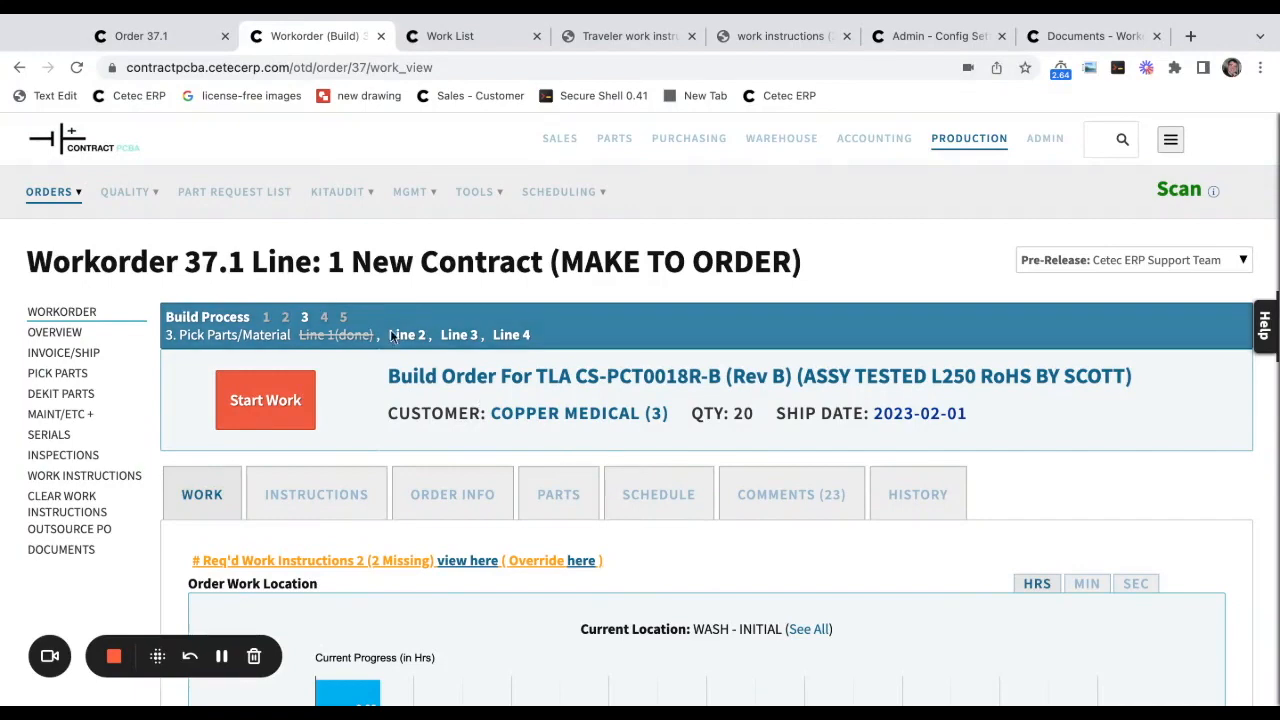
# Open the documents page of workorder 37.1 in a new tab and locate the Work List document.
pyautogui.scroll(-2, 323, 273)
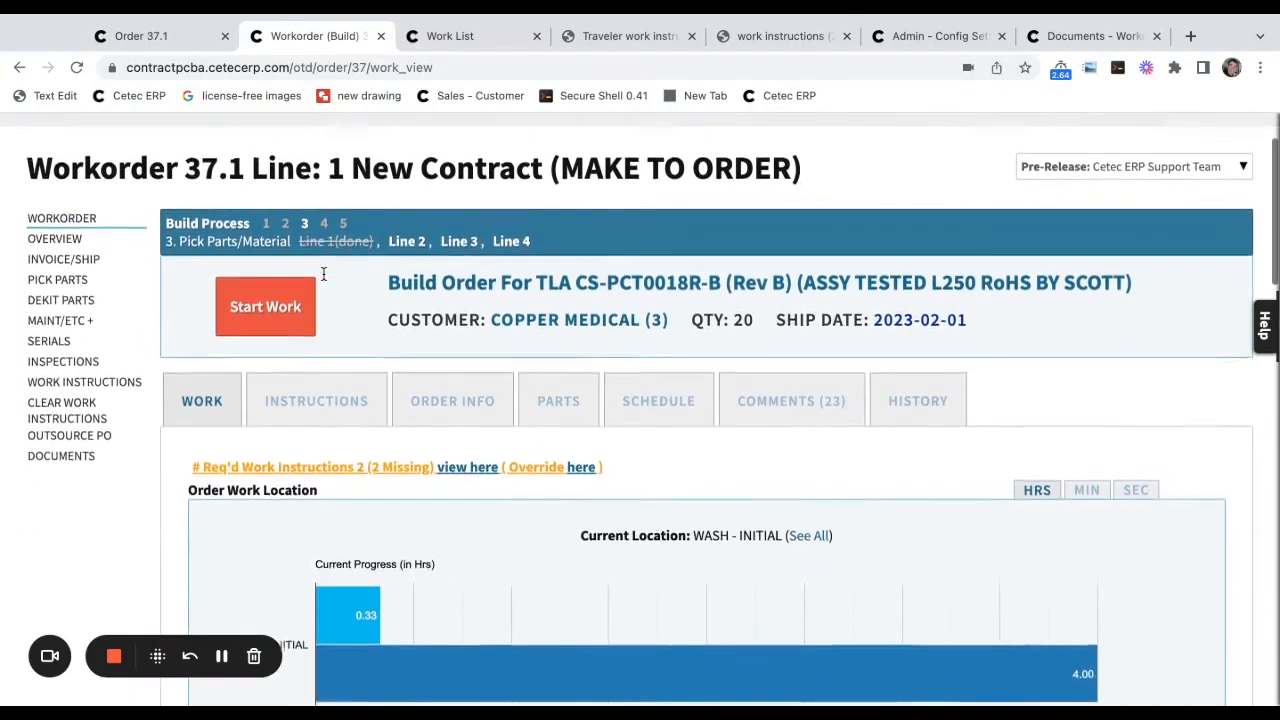
pyautogui.scroll(-1, 323, 273)
pyautogui.click(72, 436)
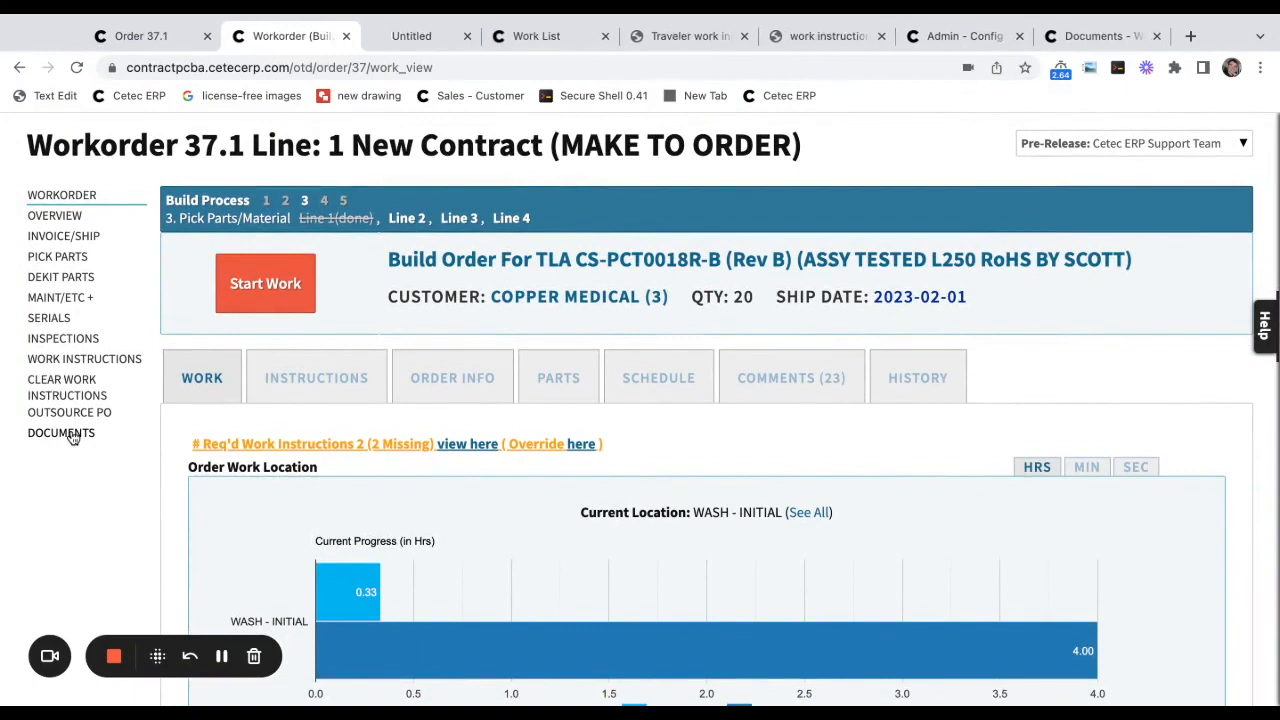
pyautogui.scroll(-5, 398, 465)
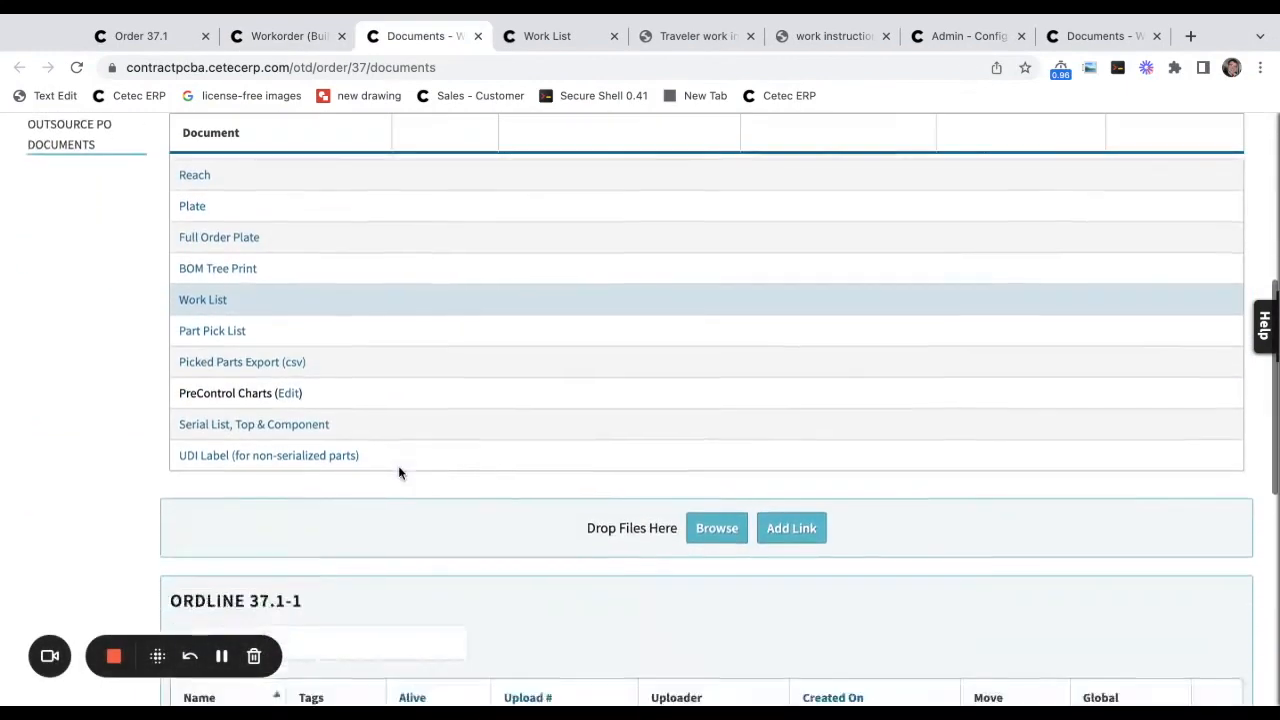
pyautogui.scroll(-2, 398, 465)
pyautogui.scroll(2, 398, 465)
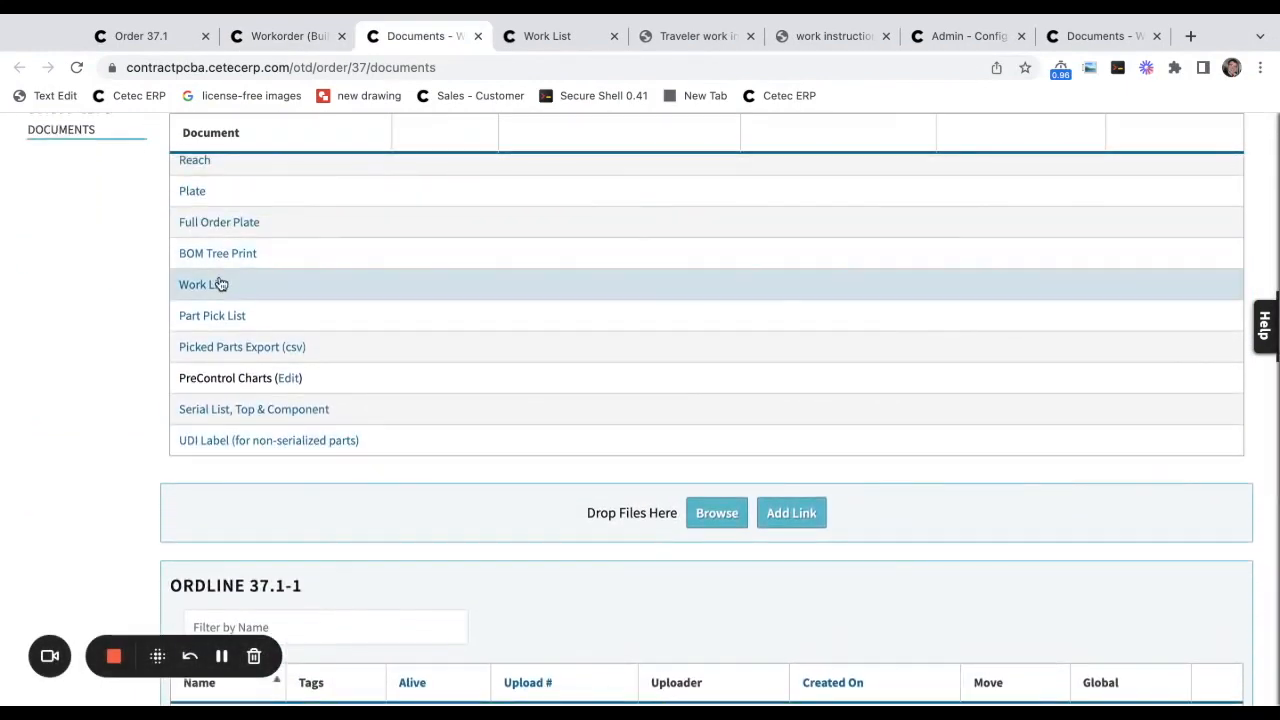
# Open the order's Work List document and review the estimated labor plan in the Traveler work instructions PDF.
pyautogui.click(220, 284)
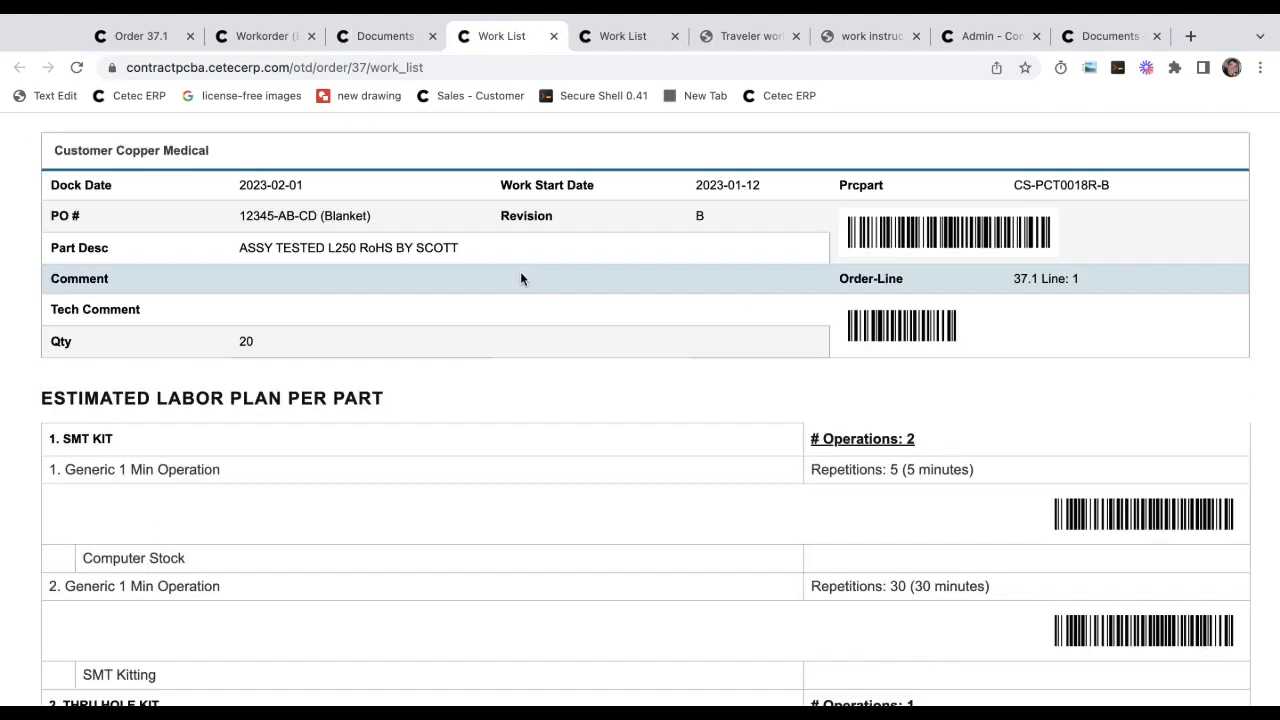
pyautogui.scroll(-2, 520, 271)
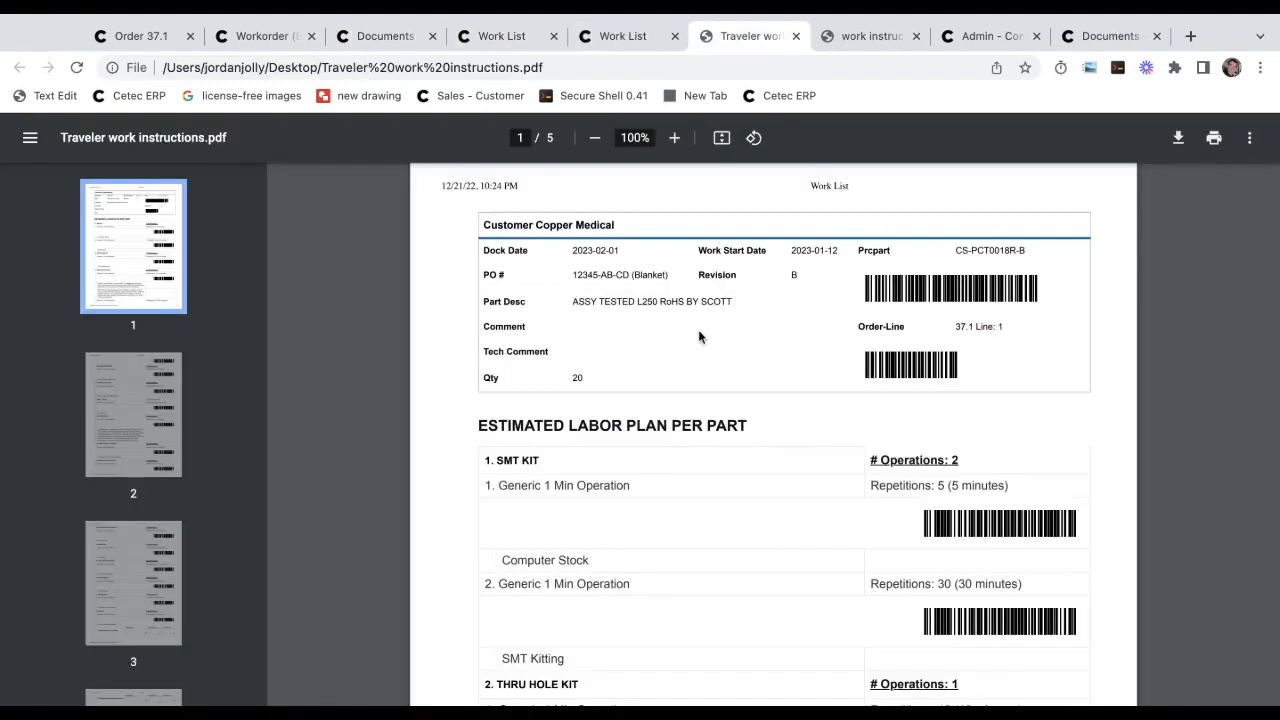
pyautogui.scroll(-2, 698, 337)
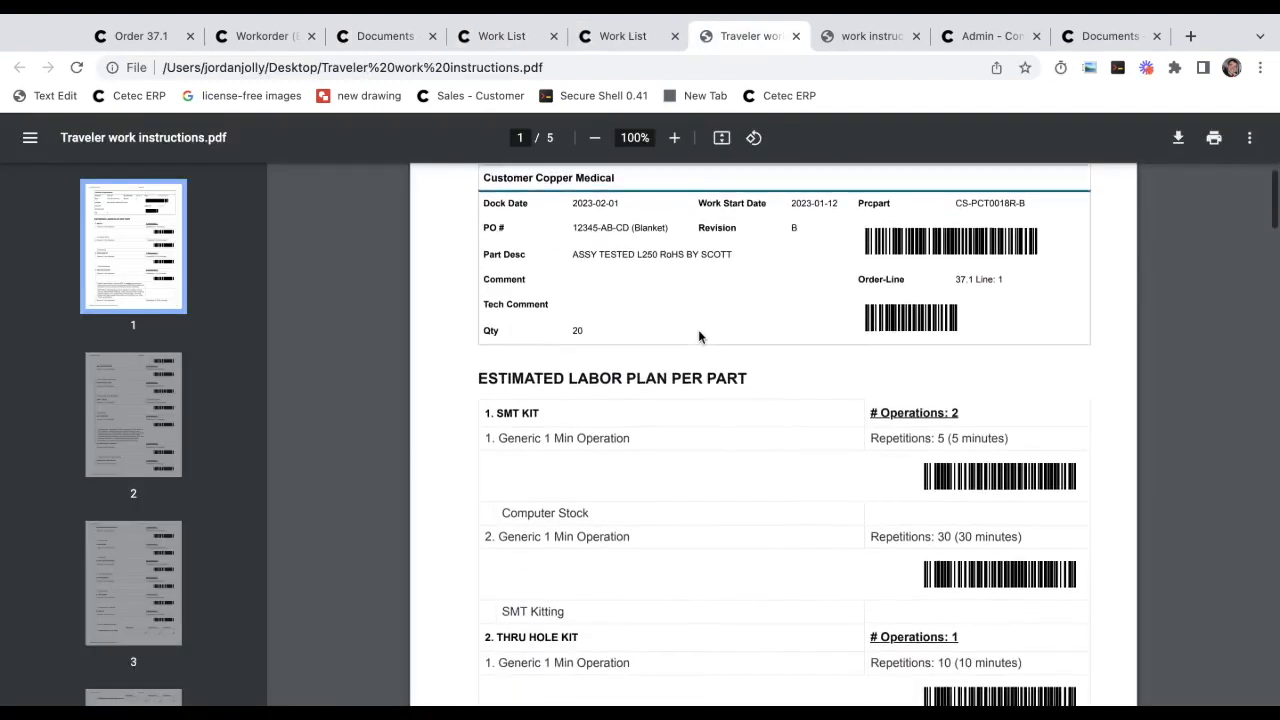
pyautogui.scroll(-2, 773, 435)
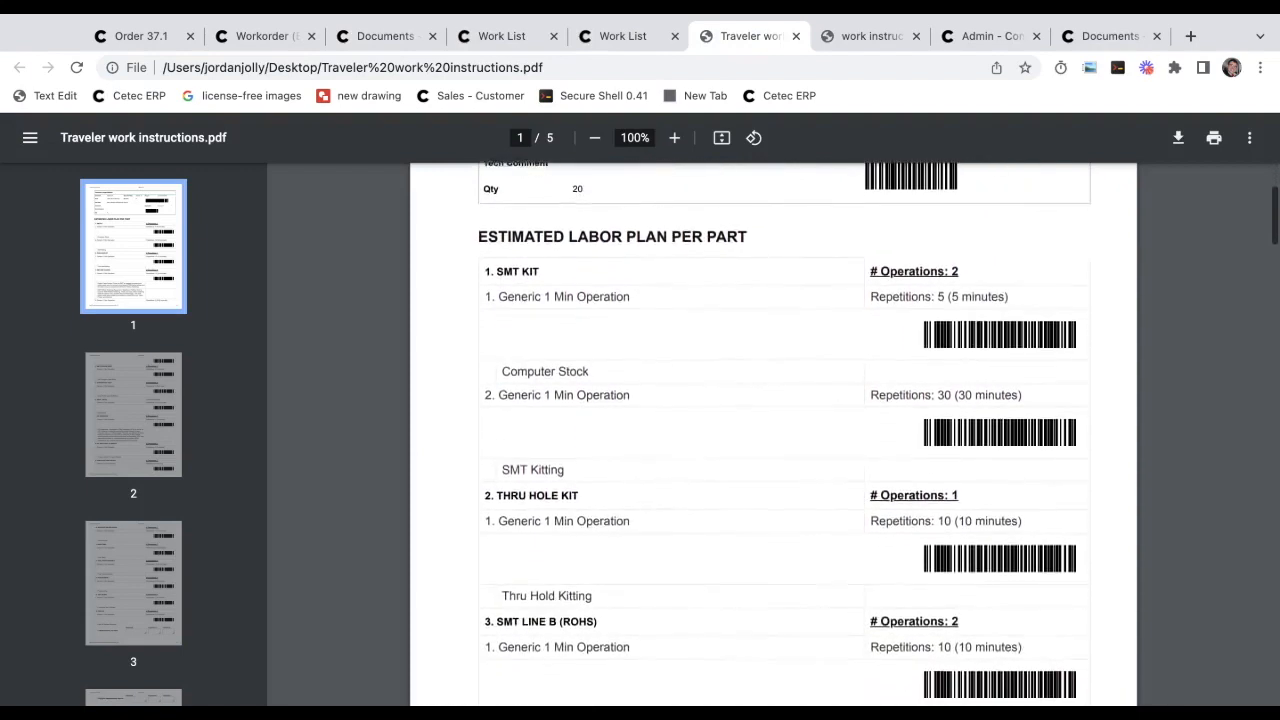
# View the Raditek work instruction in the work instructions (2) PDF.
pyautogui.hotkey('ctrl', 'Tab')
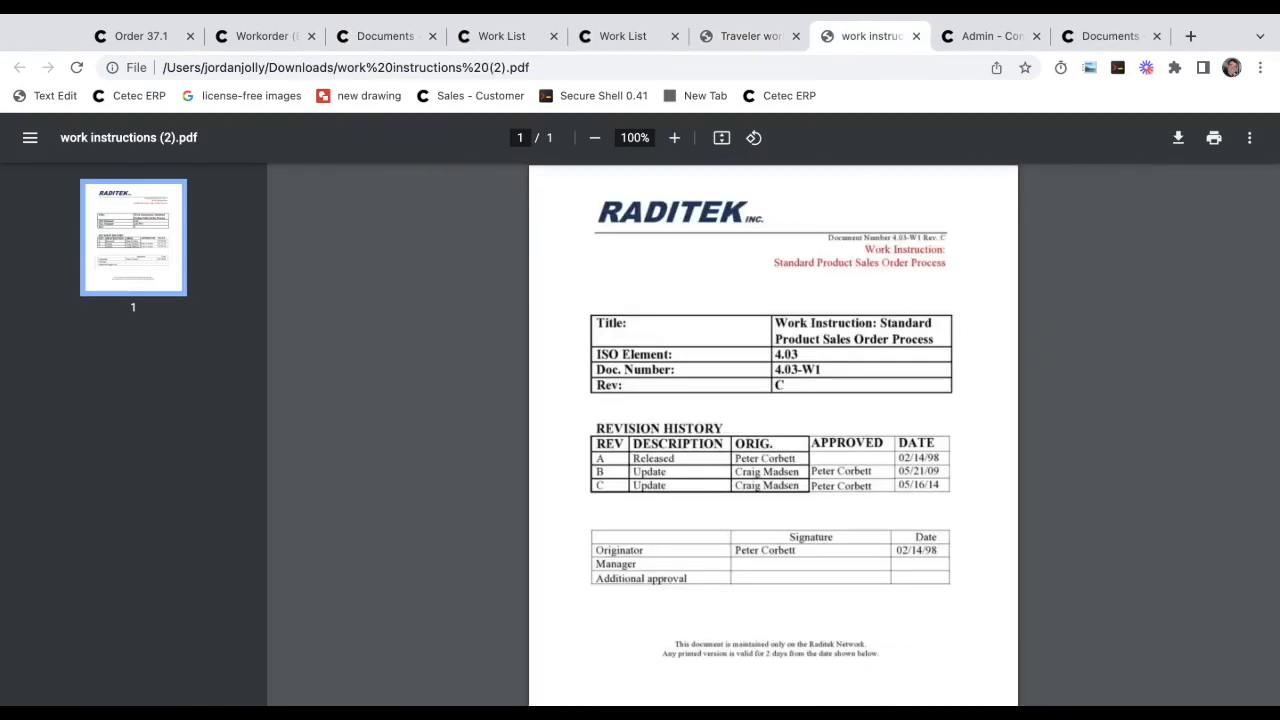
pyautogui.scroll(-1, 919, 441)
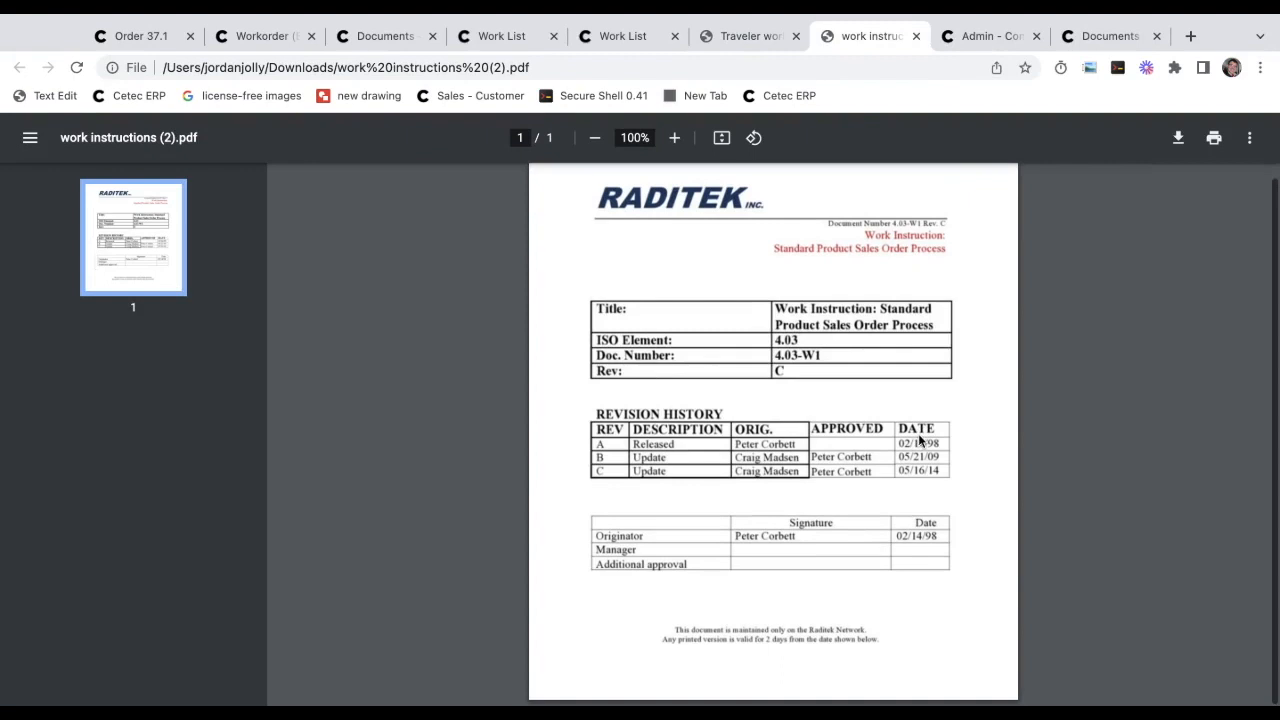
pyautogui.scroll(1, 798, 569)
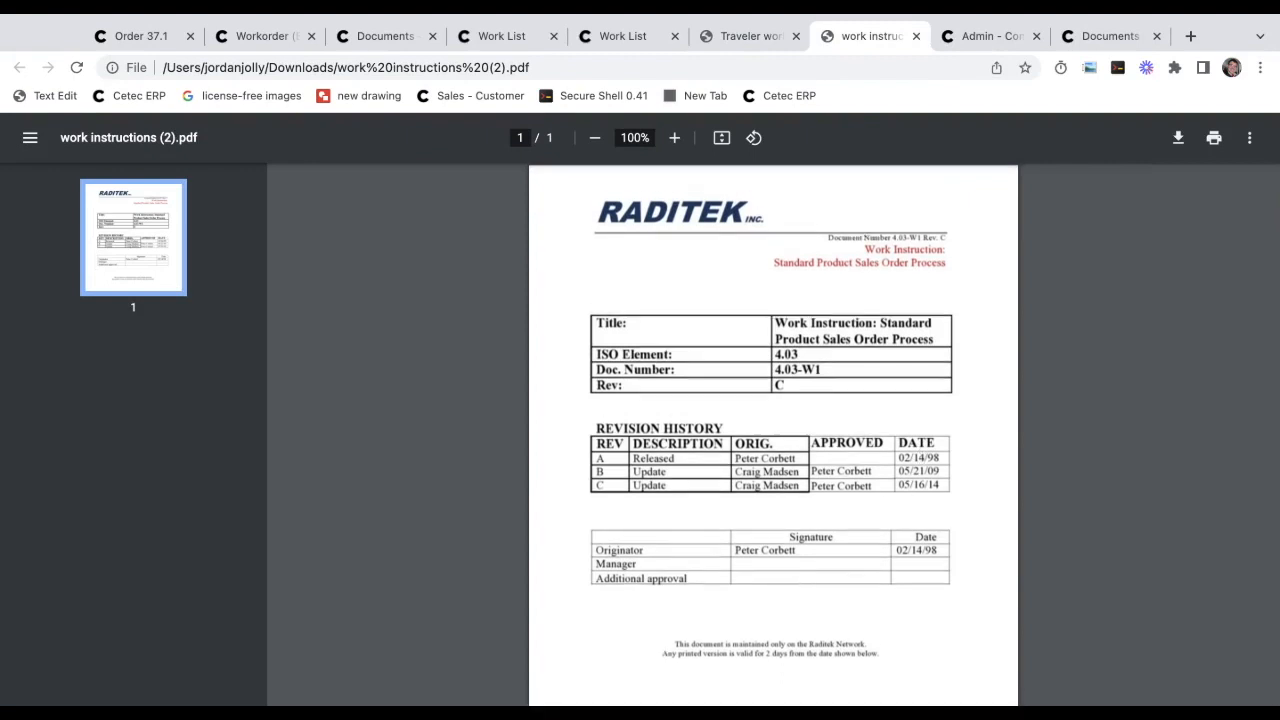
# Fill in the new custom document form with type Order Line Document and name "custom work instructions template!", without creating it.
pyautogui.hotkey('ctrl', 'Tab')
pyautogui.click(446, 325)
pyautogui.click(444, 361)
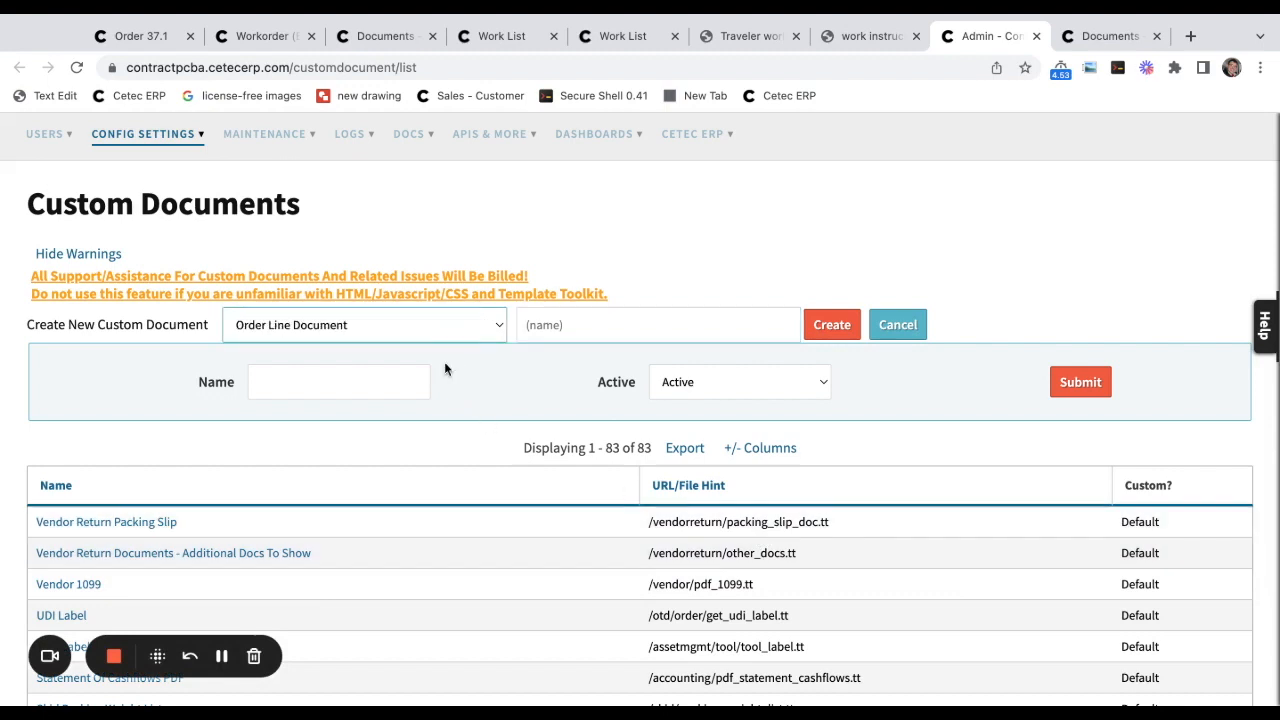
pyautogui.click(576, 325)
pyautogui.write('custom work instructions template!')
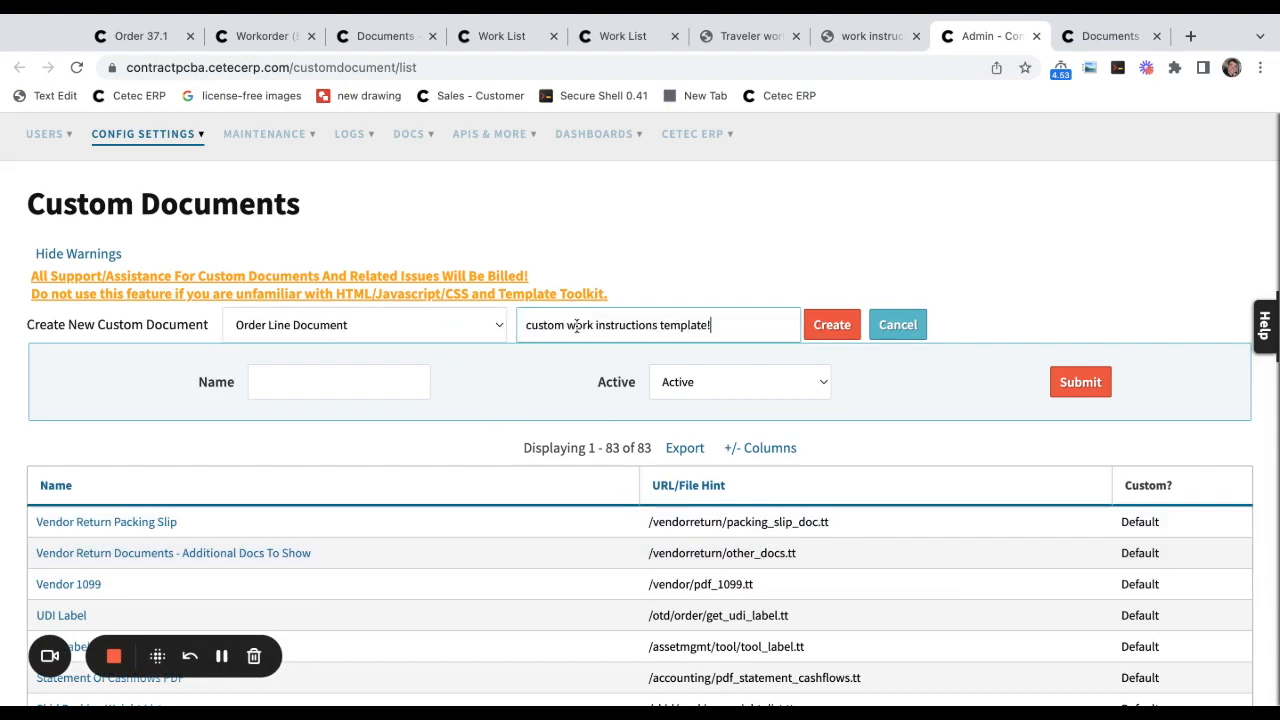
pyautogui.doubleClick(866, 325)
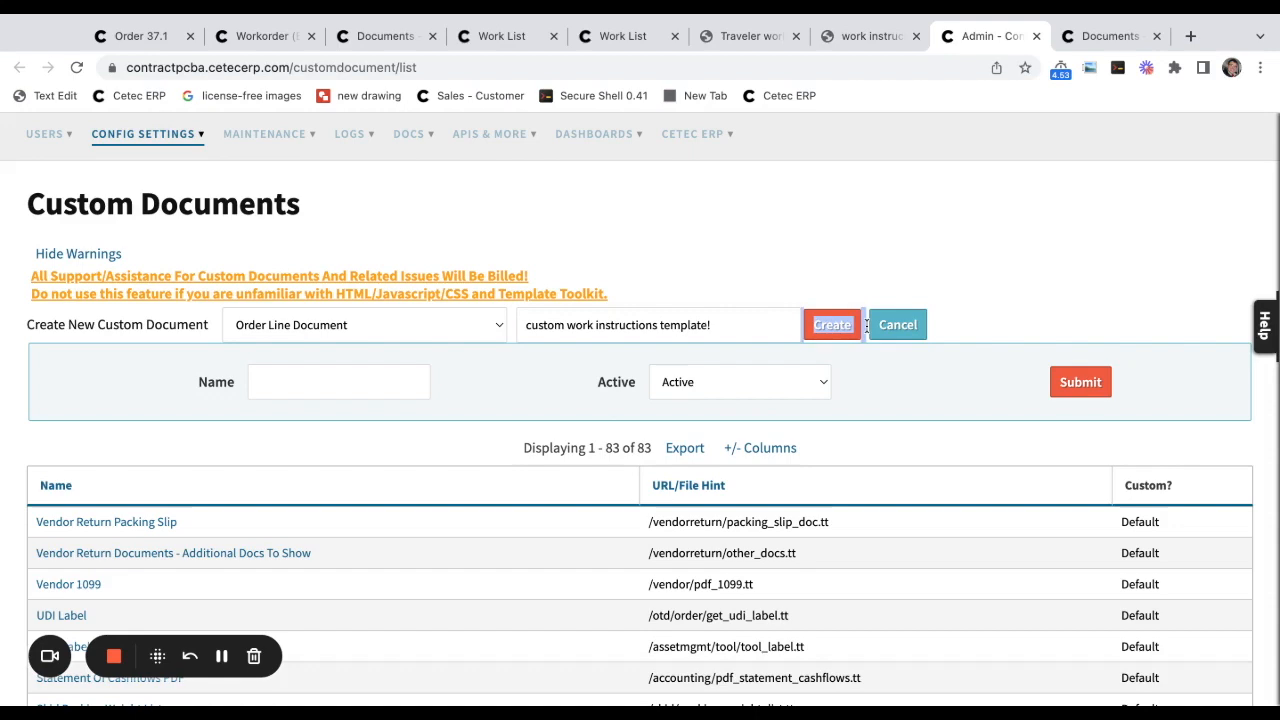
pyautogui.click(786, 247)
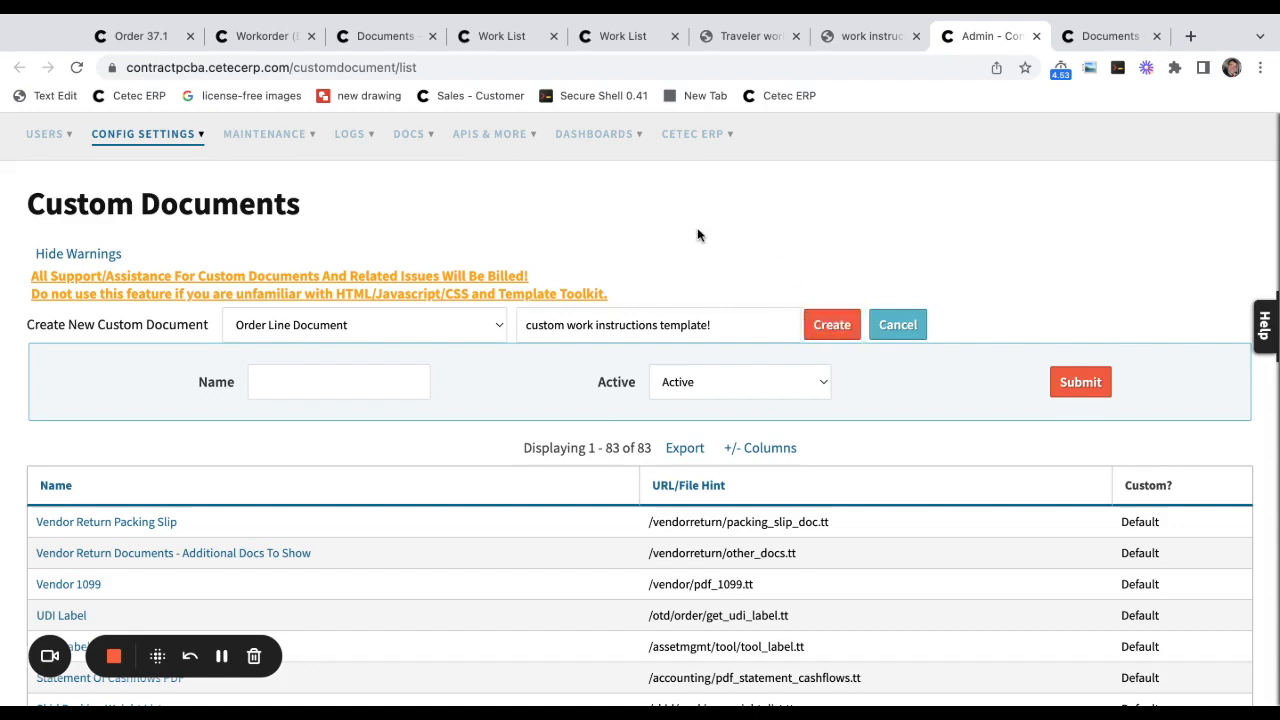
# Return to work order 37.1, show its instructions and expand the SMT KIT operations.
pyautogui.hotkey('ctrl', 'shift', 'Tab')
pyautogui.hotkey('ctrl', 'shift', 'Tab')
pyautogui.hotkey('ctrl', 'shift', 'Tab')
pyautogui.hotkey('ctrl', 'shift', 'Tab')
pyautogui.hotkey('ctrl', 'shift', 'Tab')
pyautogui.hotkey('ctrl', 'shift', 'Tab')
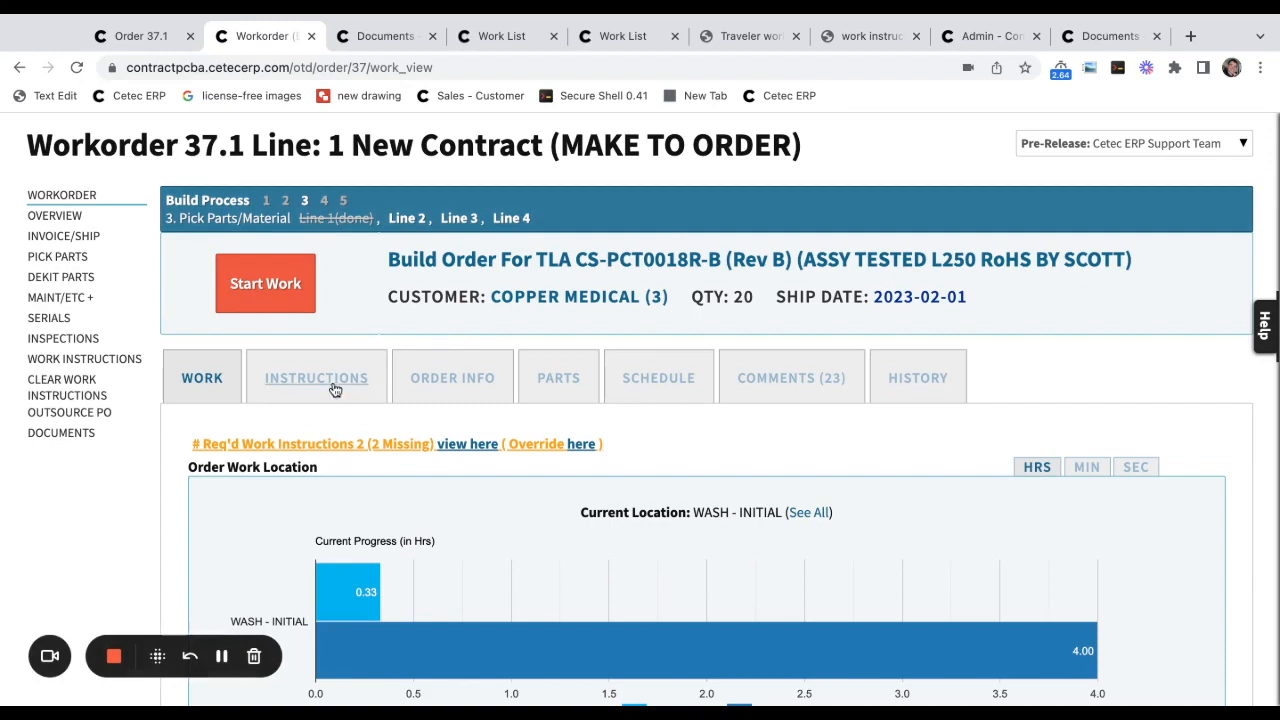
pyautogui.click(335, 388)
pyautogui.scroll(-2, 540, 500)
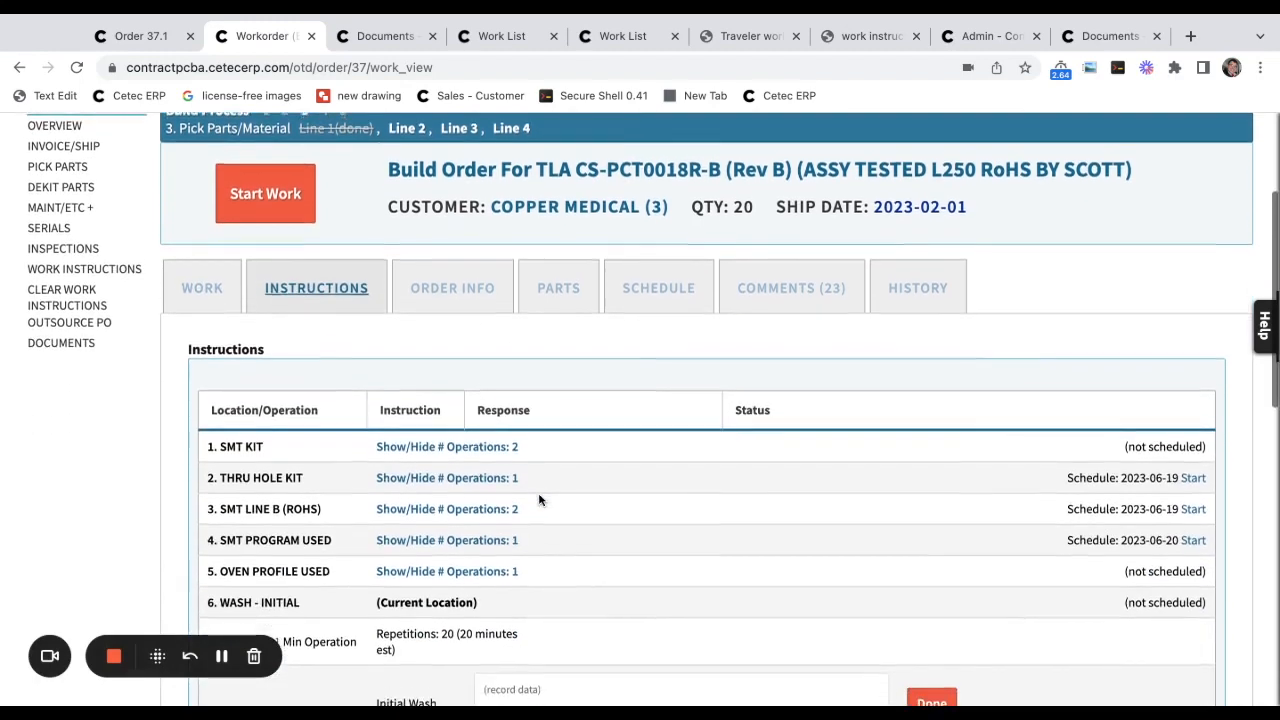
pyautogui.click(490, 428)
pyautogui.scroll(-2, 576, 429)
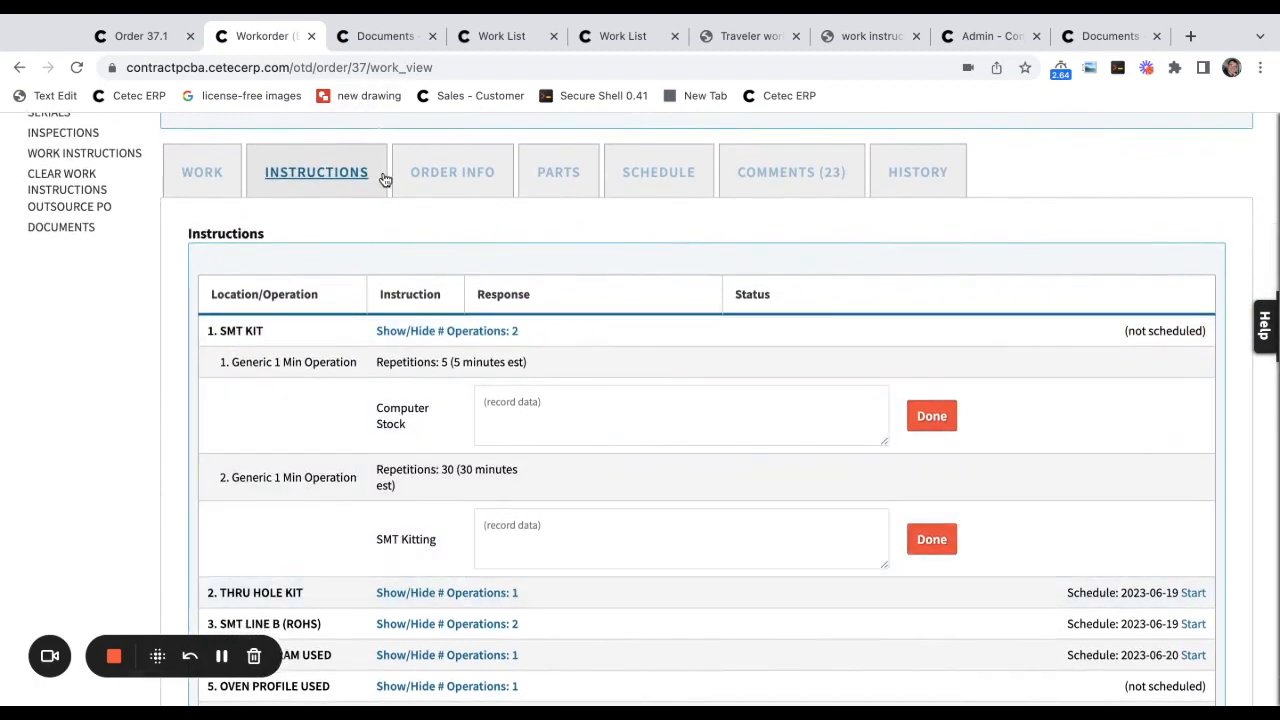
# Expand the SMT LINE B (ROHS) operations and read through their instructions.
pyautogui.click(418, 622)
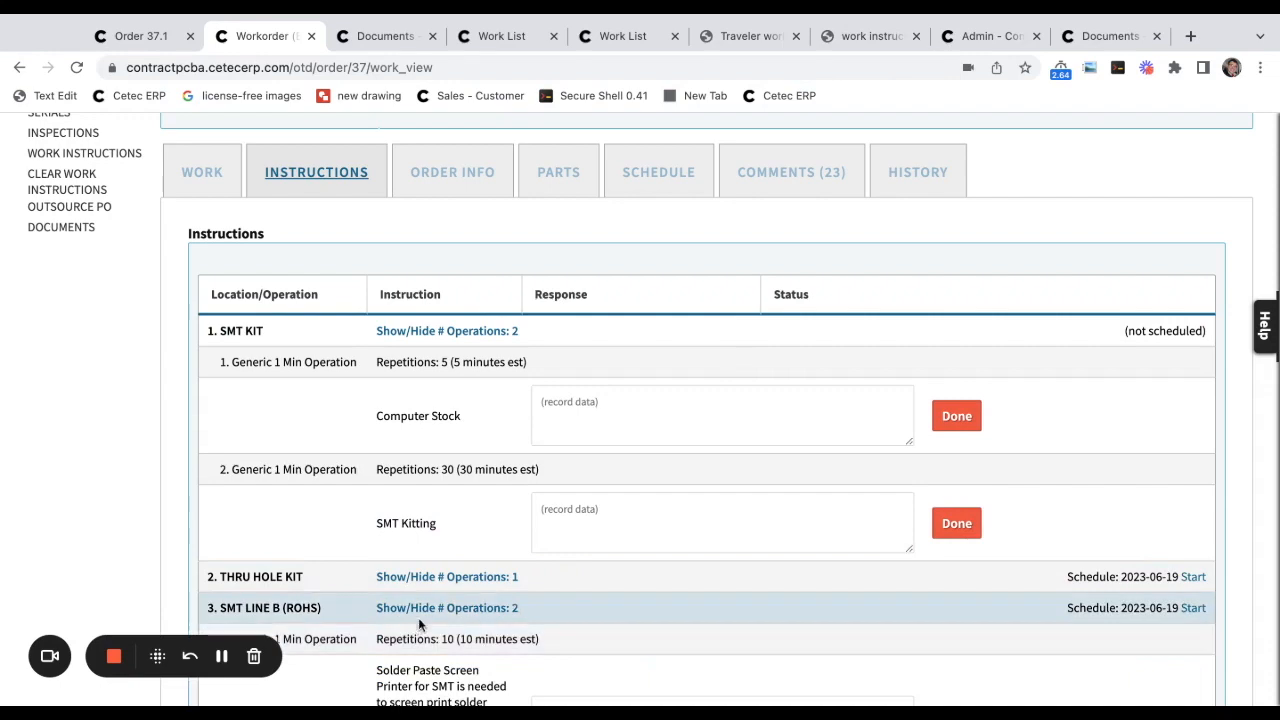
pyautogui.scroll(-1, 622, 529)
pyautogui.scroll(-3, 622, 529)
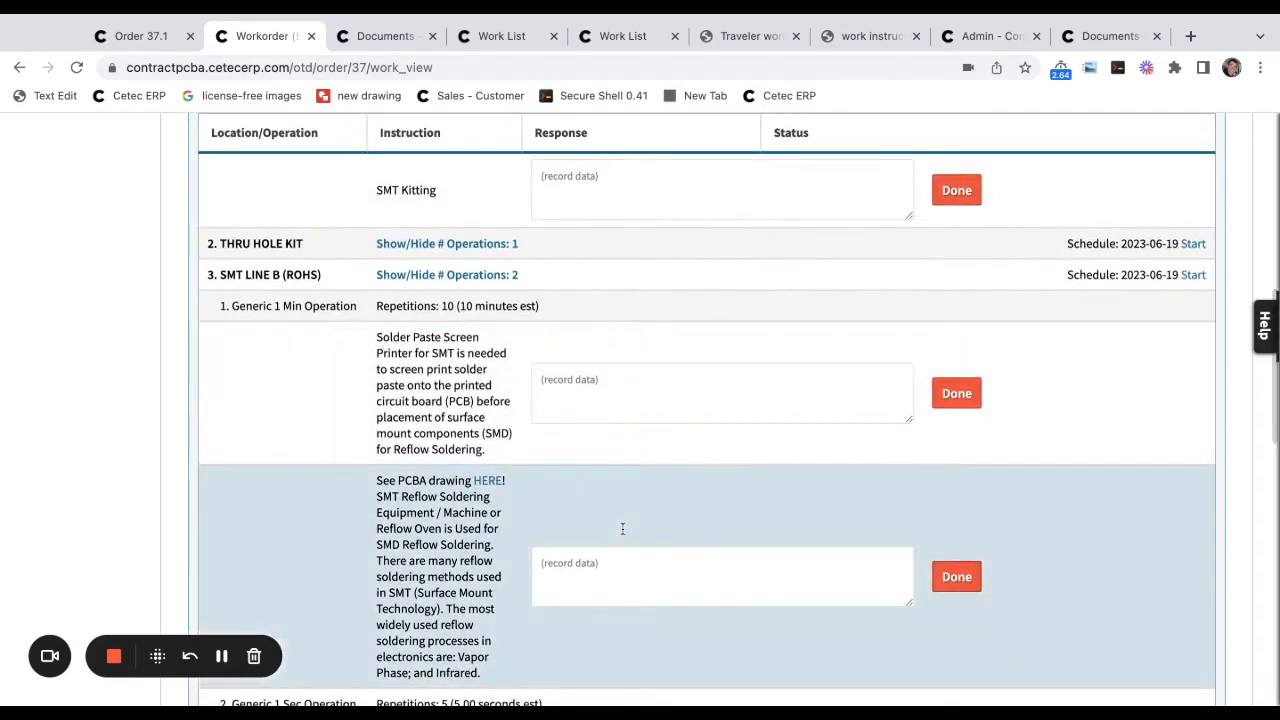
pyautogui.scroll(1, 622, 529)
pyautogui.scroll(7, 461, 537)
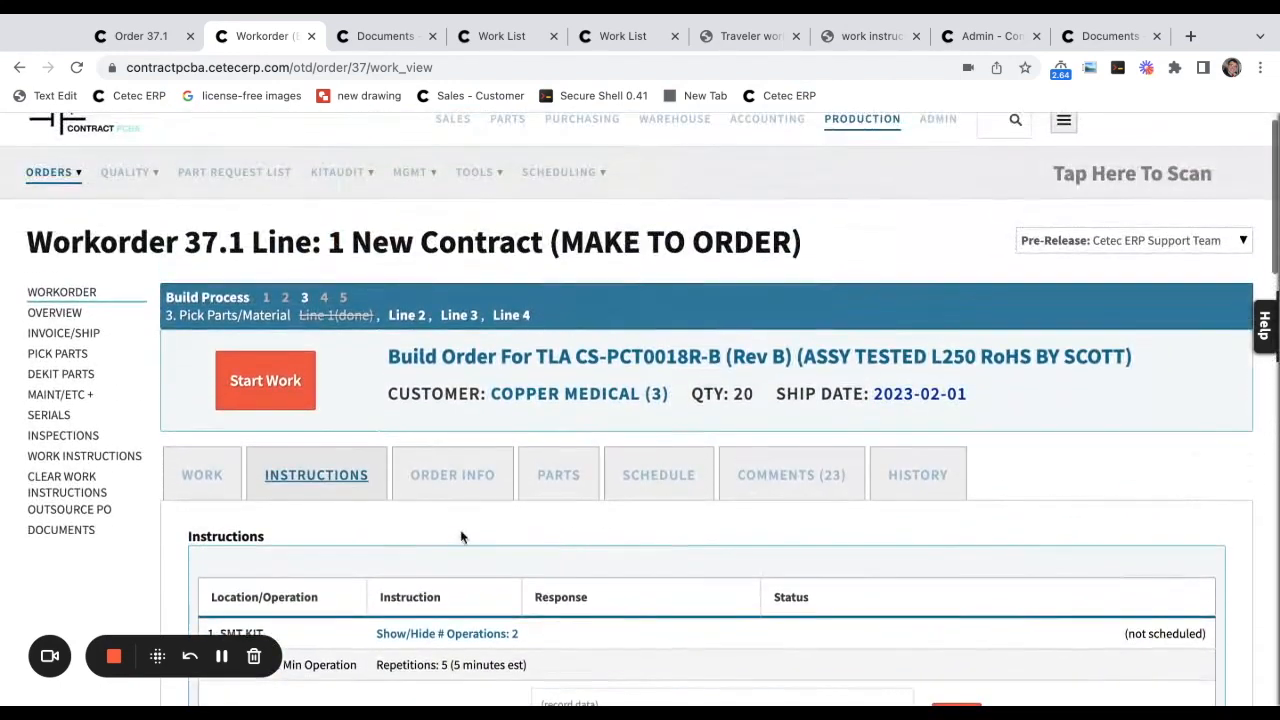
# Open the order's Work Instructions page in a separate tab and review its sections from Production to Packing List.
pyautogui.keyDown('ctrl'); pyautogui.click(106, 457); pyautogui.keyUp('ctrl')
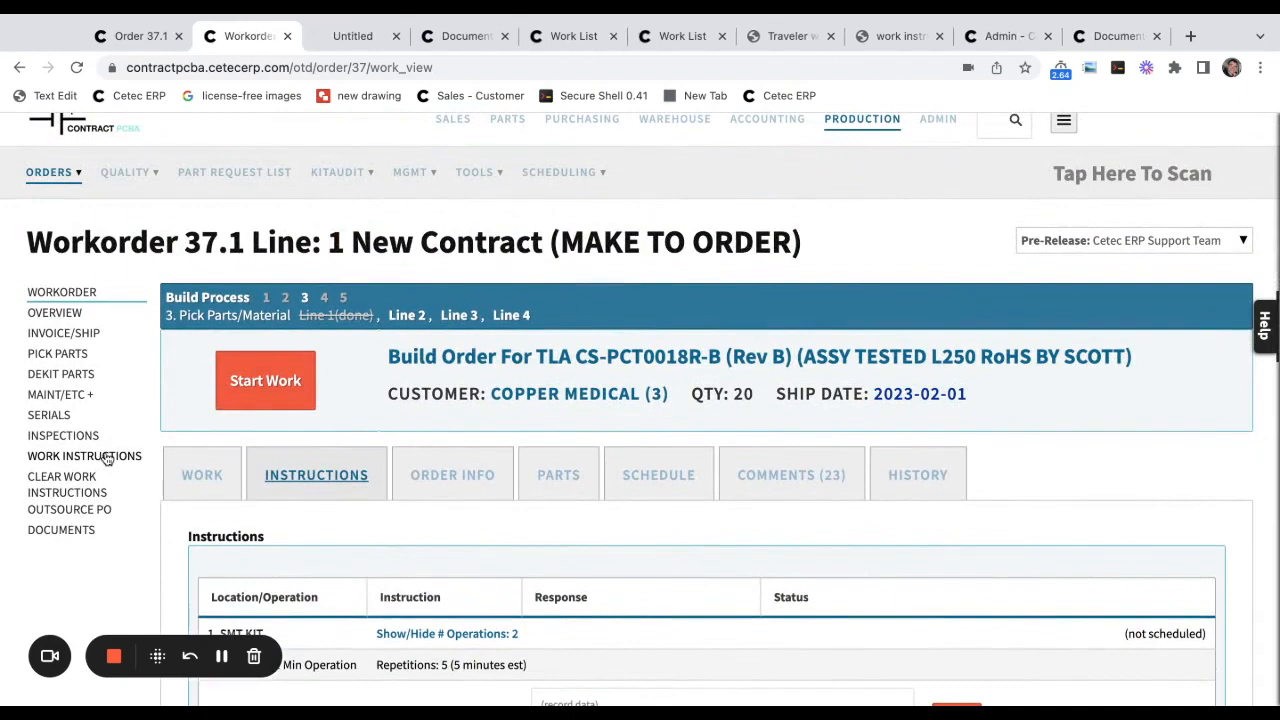
pyautogui.hotkey('ctrl', 'Tab')
pyautogui.scroll(-4, 720, 413)
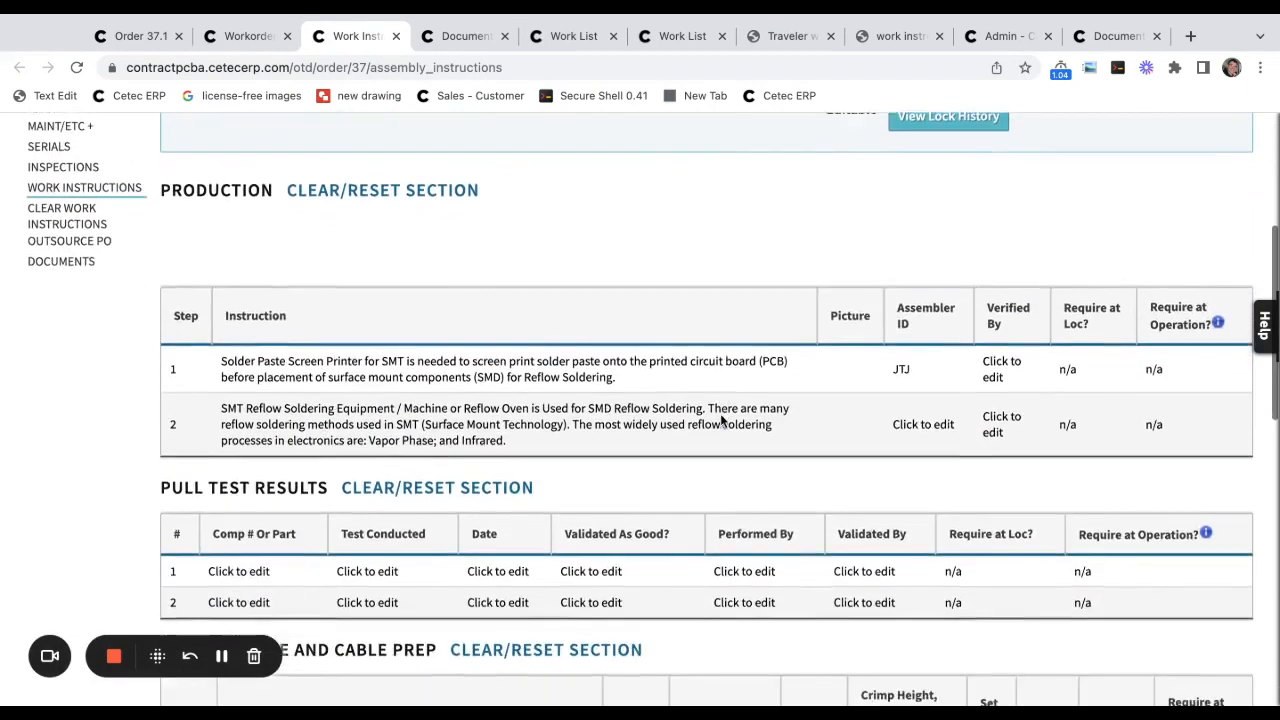
pyautogui.scroll(-5, 721, 415)
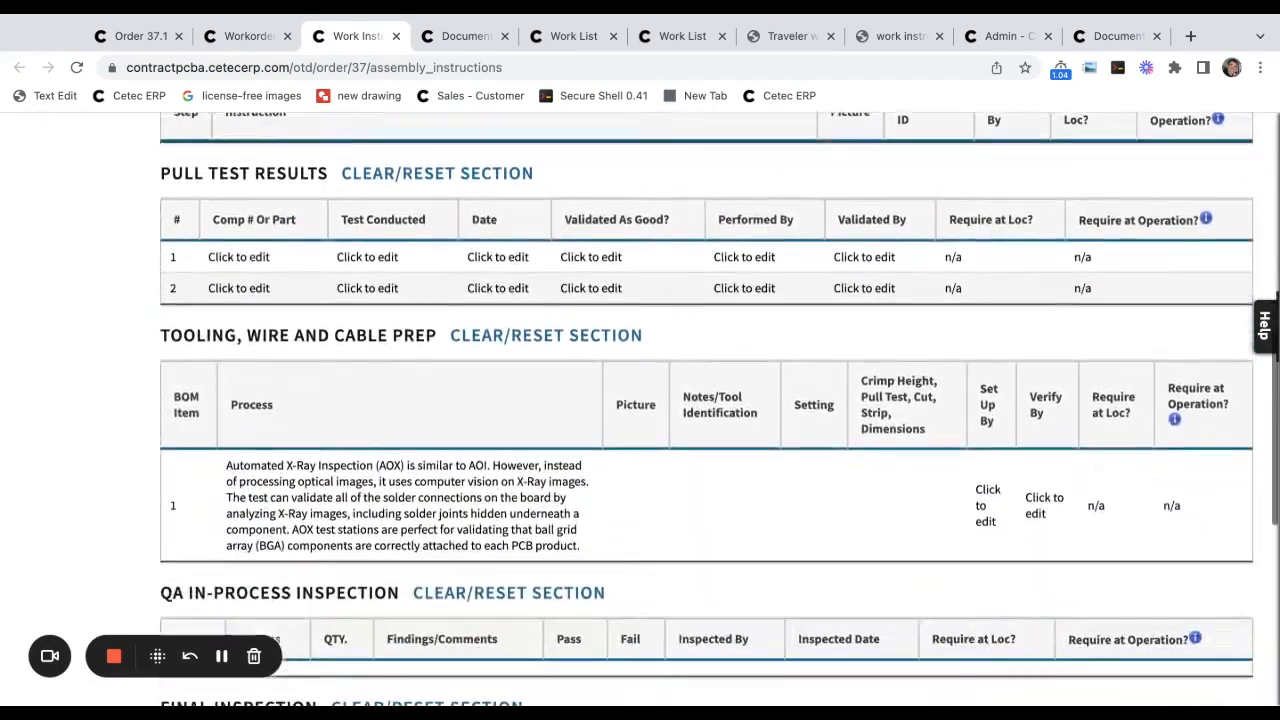
pyautogui.scroll(-5, 720, 413)
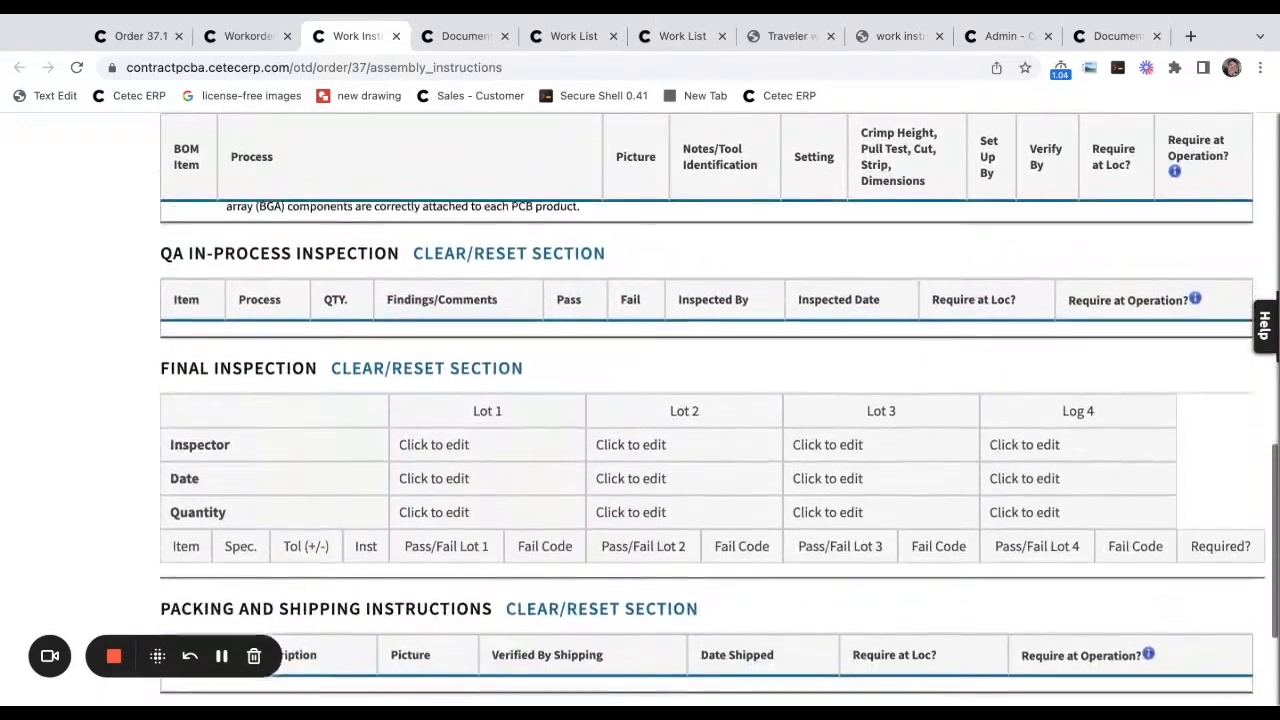
pyautogui.scroll(-1, 592, 359)
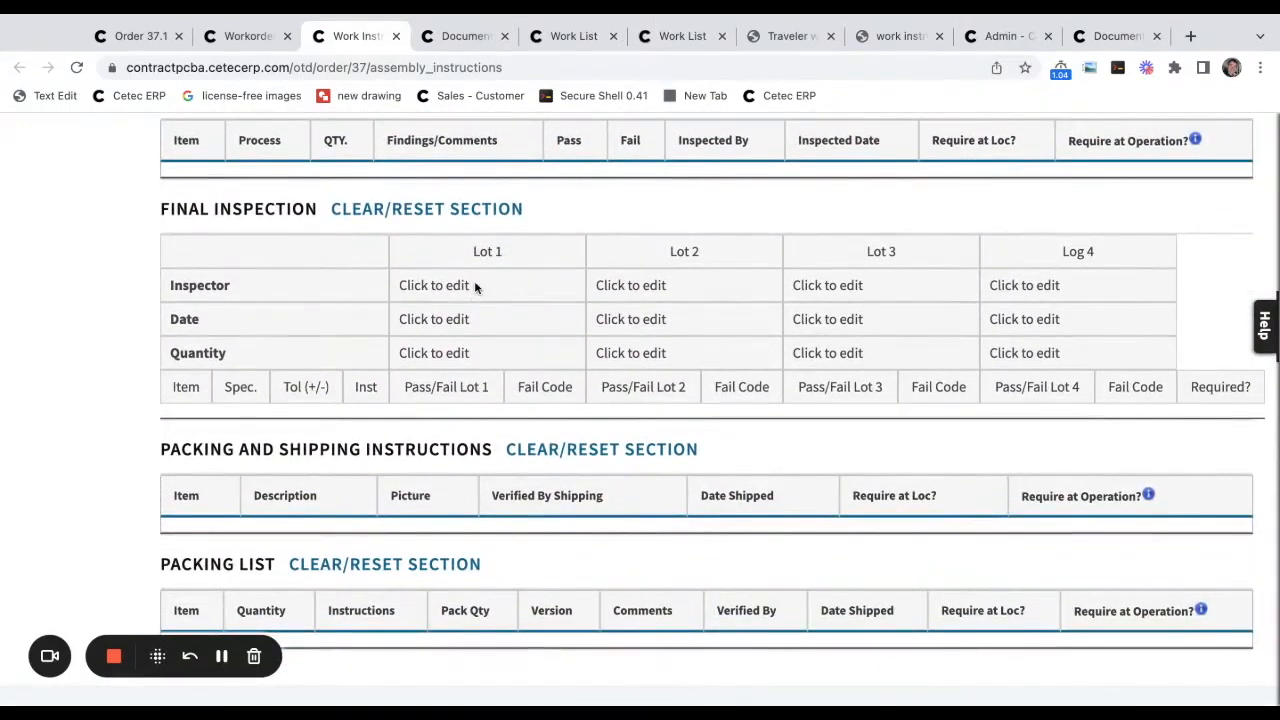
pyautogui.click(474, 286)
pyautogui.scroll(2, 868, 353)
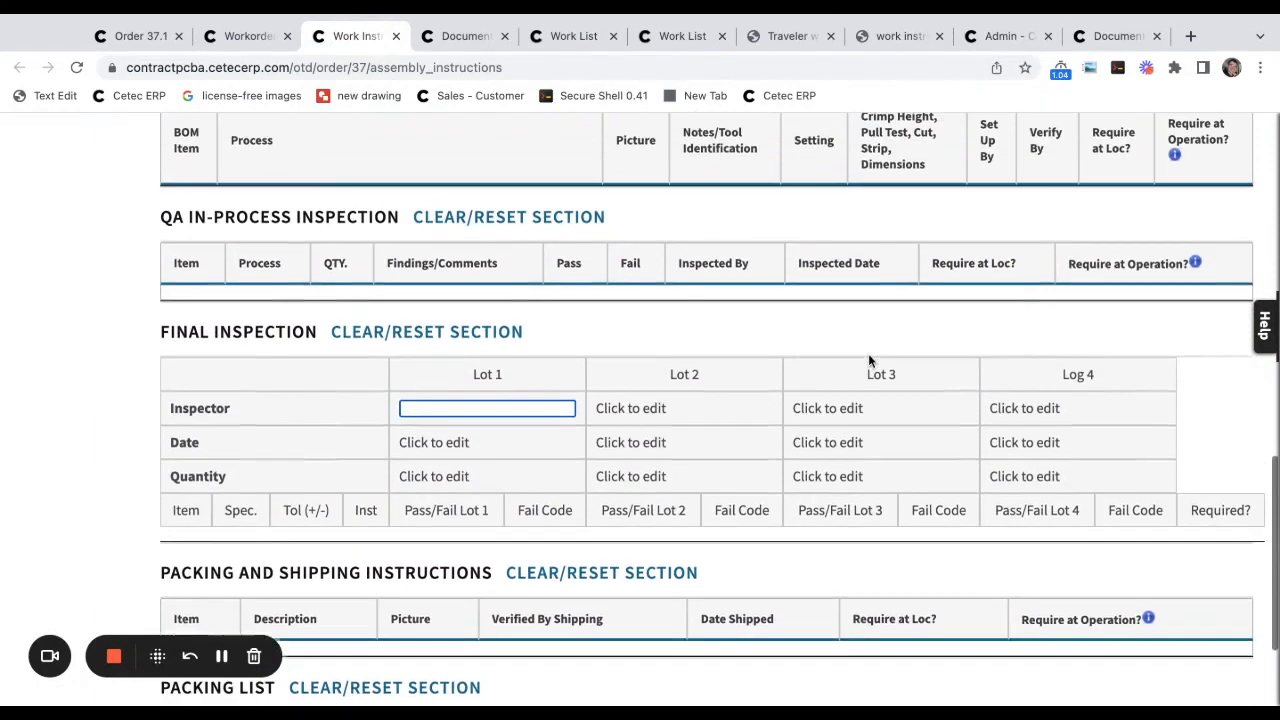
# Examine the Require at Loc? and Require at Operation? columns in the QA inspection and Tooling, Wire and Cable Prep tables.
pyautogui.tripleClick(973, 268)
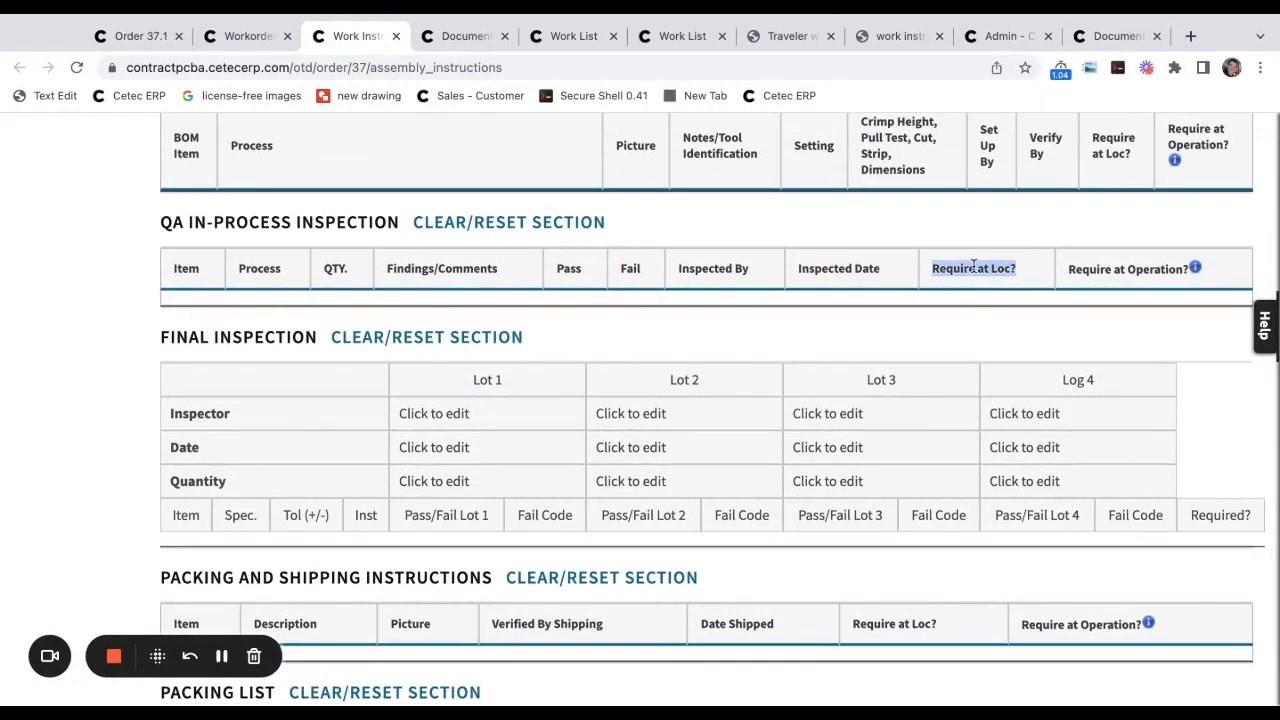
pyautogui.tripleClick(1123, 270)
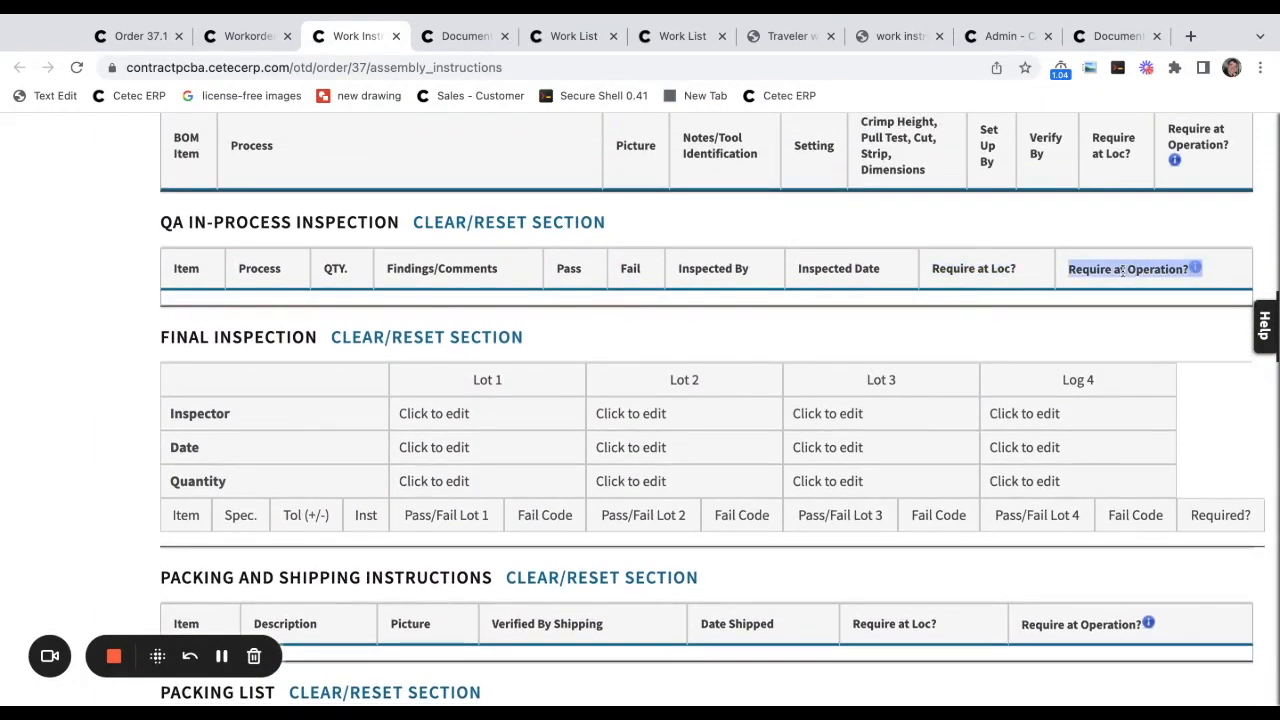
pyautogui.scroll(3, 1123, 270)
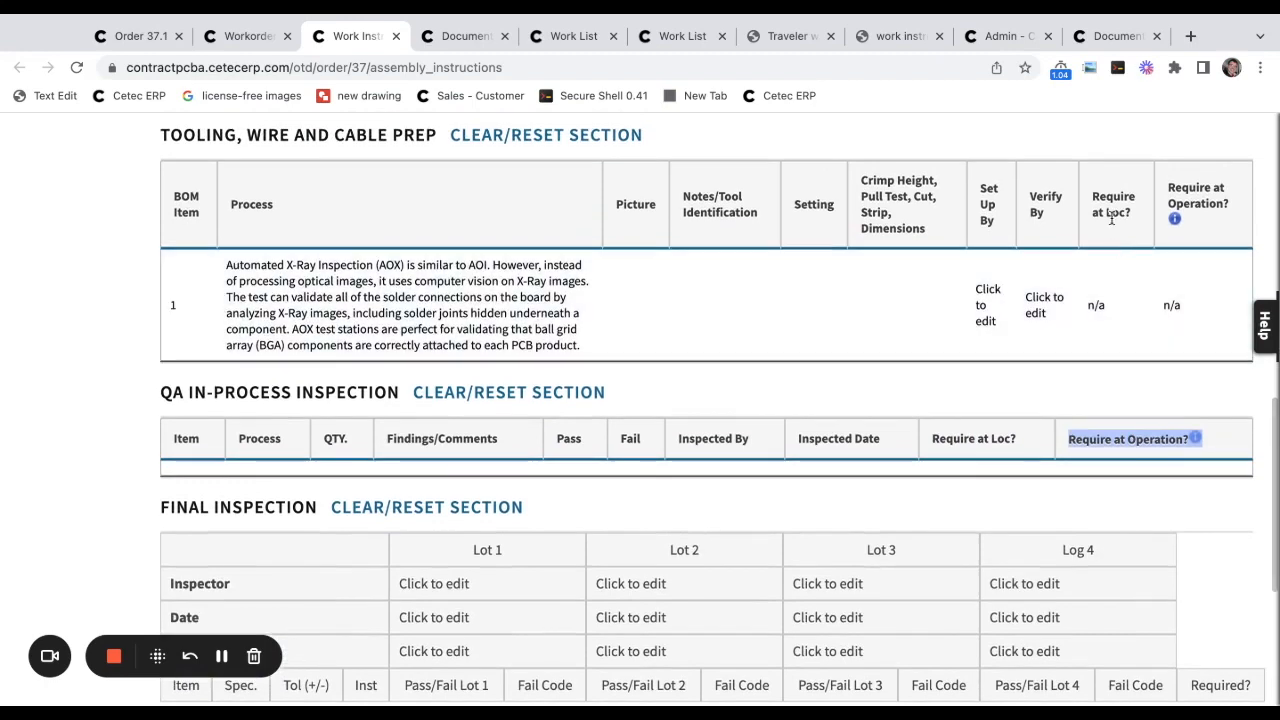
pyautogui.click(1112, 207)
pyautogui.tripleClick(1112, 207)
pyautogui.scroll(2, 1112, 200)
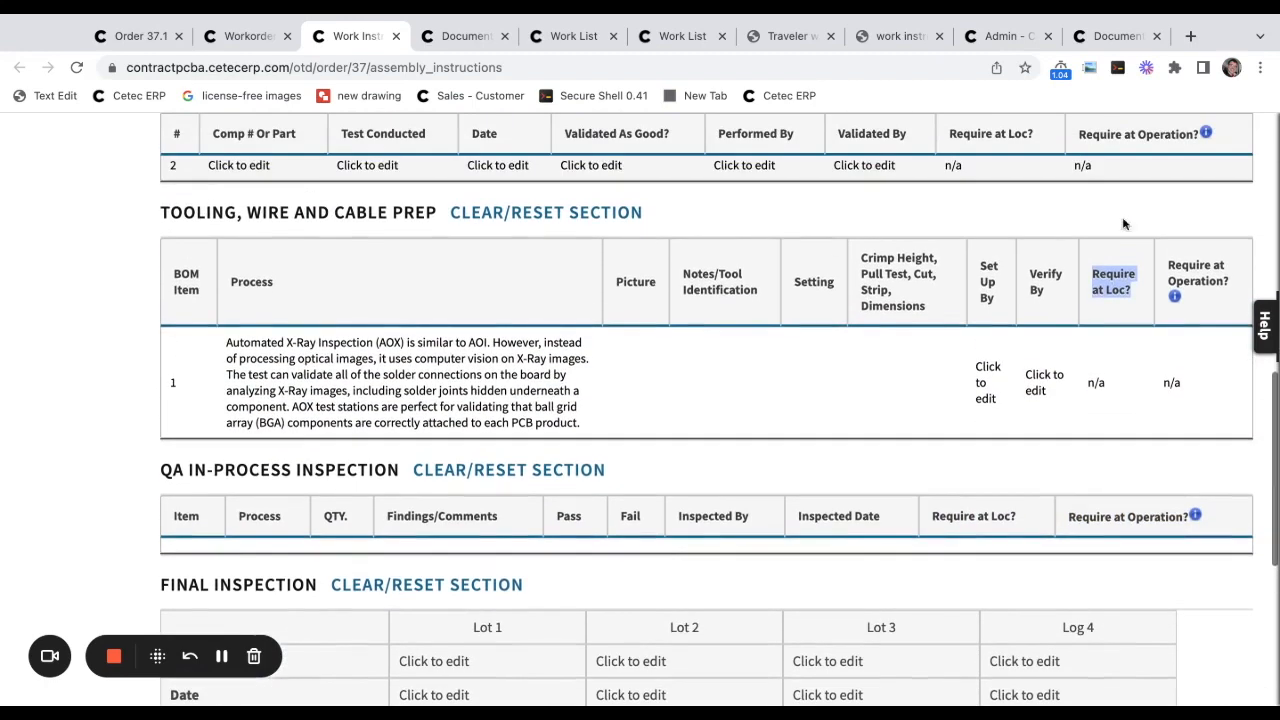
pyautogui.tripleClick(1205, 282)
pyautogui.click(1205, 282)
pyautogui.scroll(10, 1205, 282)
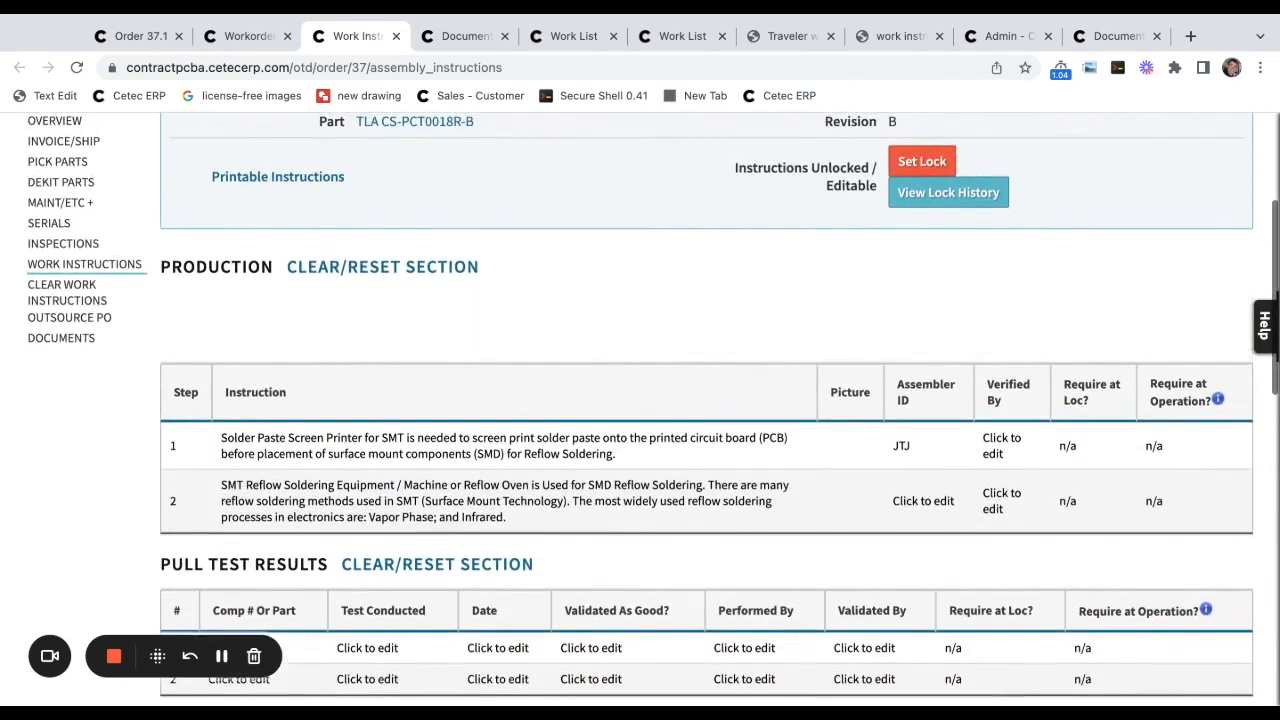
pyautogui.scroll(5, 1205, 282)
# Return to the work order and open its Documents page in a separate tab.
pyautogui.click(247, 36)
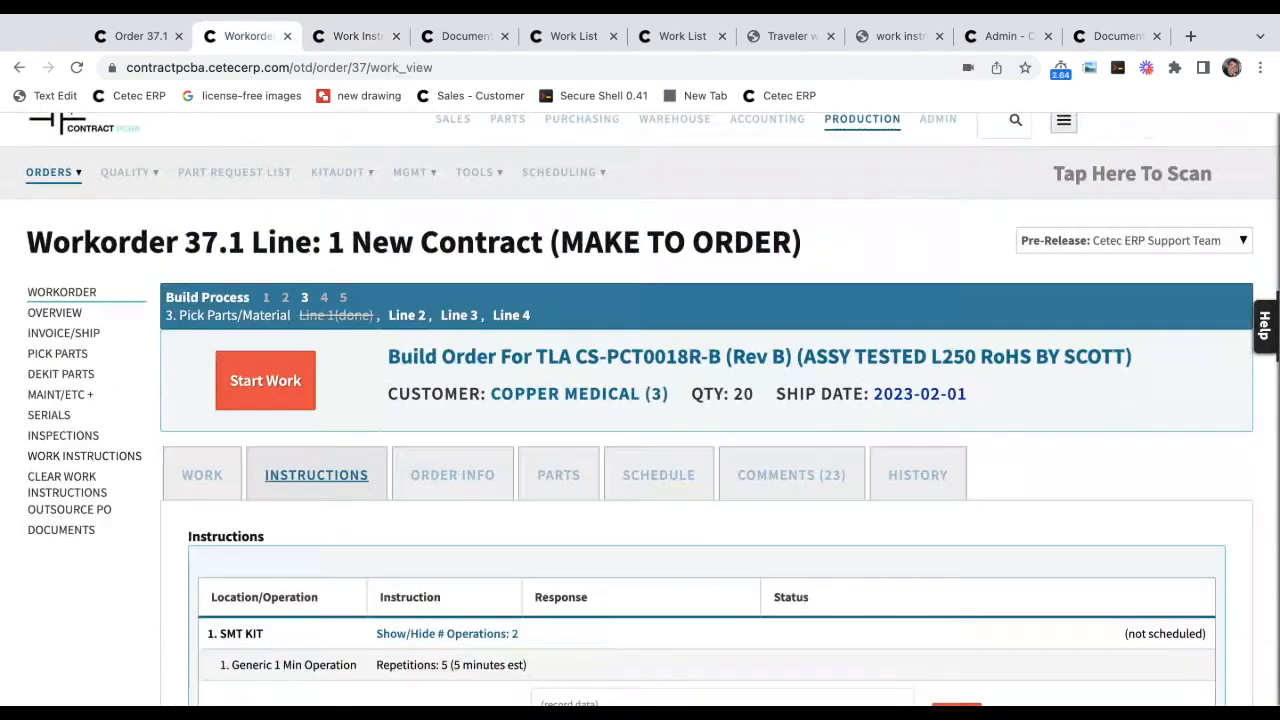
pyautogui.keyDown('super'); pyautogui.click(66, 533); pyautogui.keyUp('super')
pyautogui.hotkey('ctrl', 'Tab')
pyautogui.hotkey('ctrl', 'Tab')
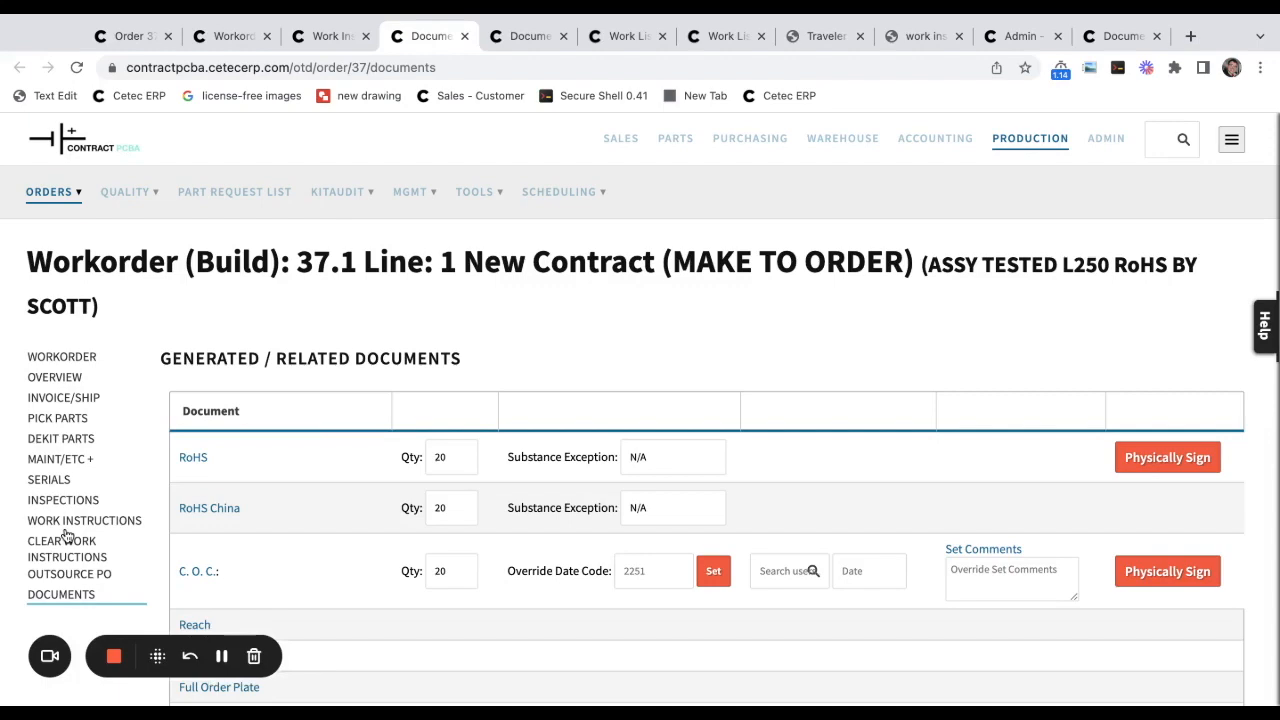
# Open the C. O. C. and RoHS documents in separate tabs and review both certificates.
pyautogui.scroll(-1, 257, 516)
pyautogui.scroll(-3, 256, 516)
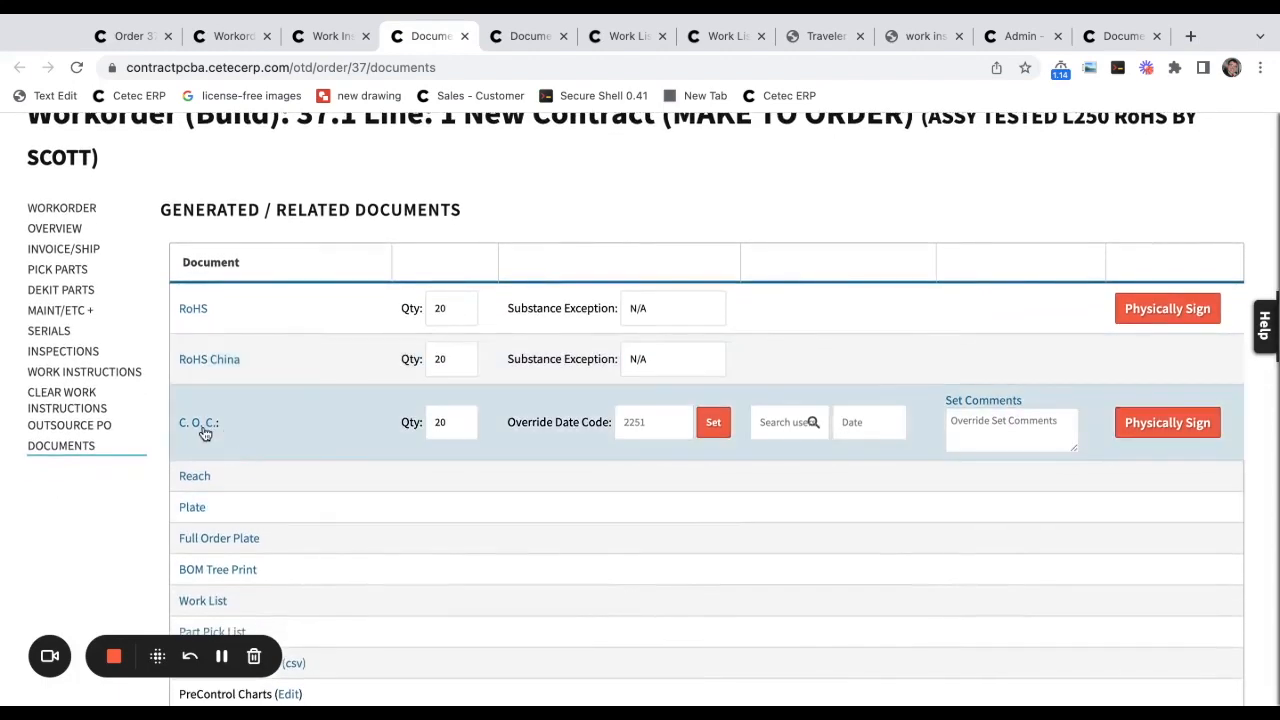
pyautogui.keyDown('super'); pyautogui.click(200, 422); pyautogui.keyUp('super')
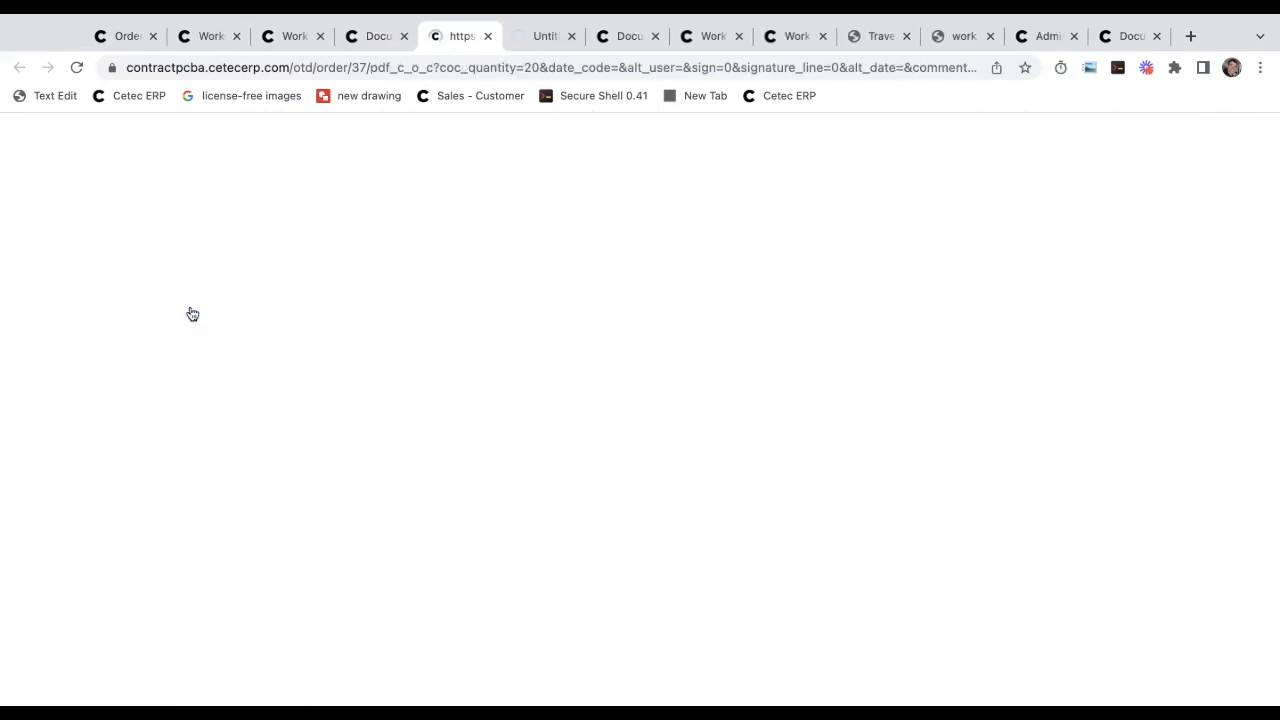
pyautogui.scroll(-2, 726, 362)
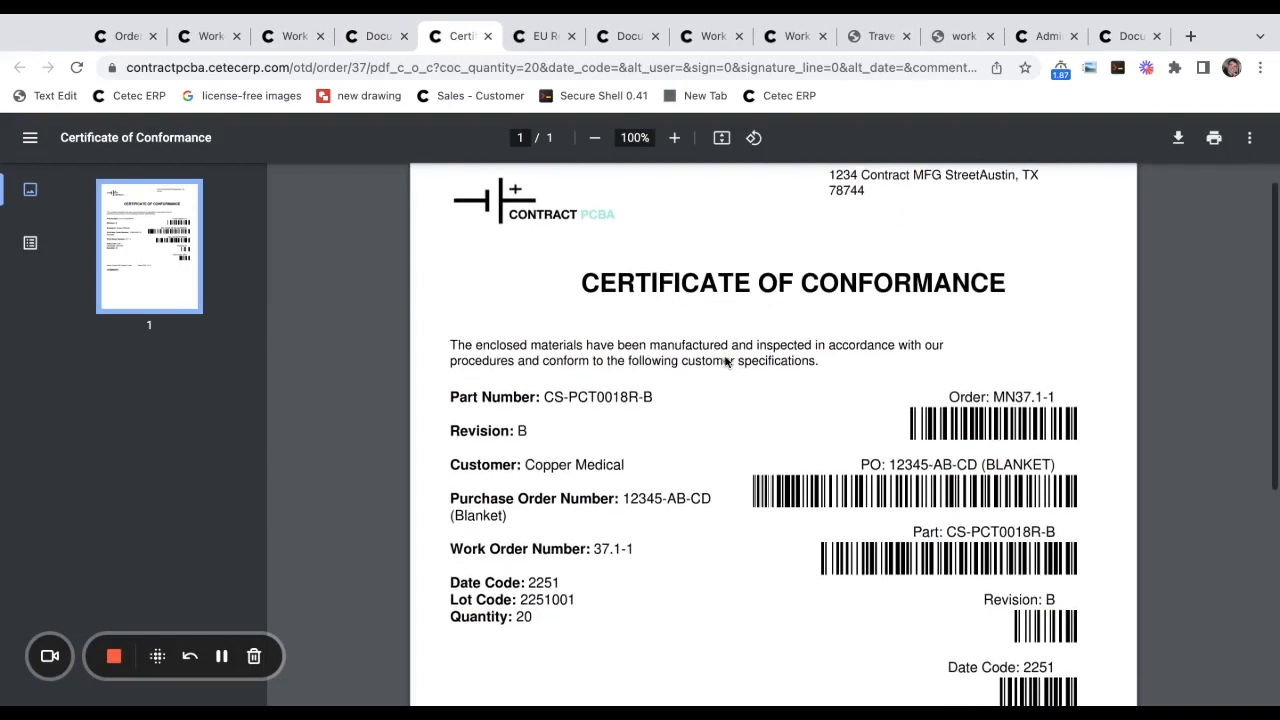
pyautogui.hotkey('ctrl', 'Tab')
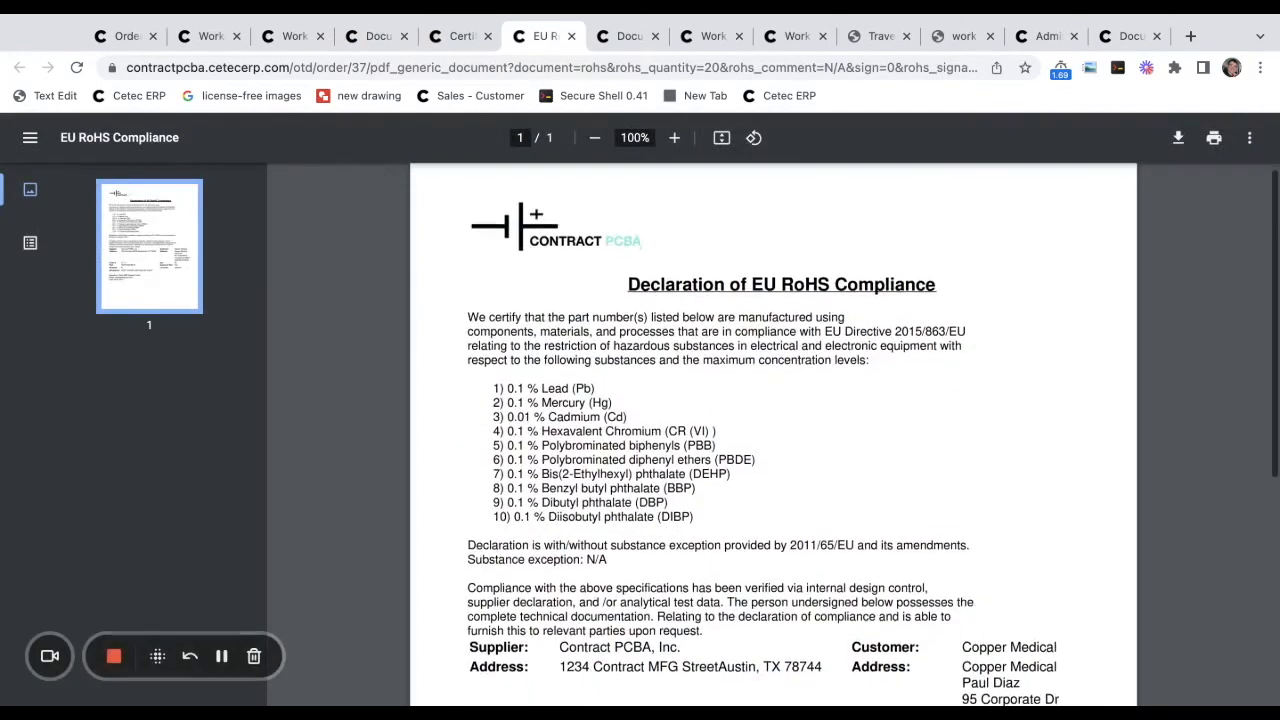
pyautogui.scroll(-5, 773, 435)
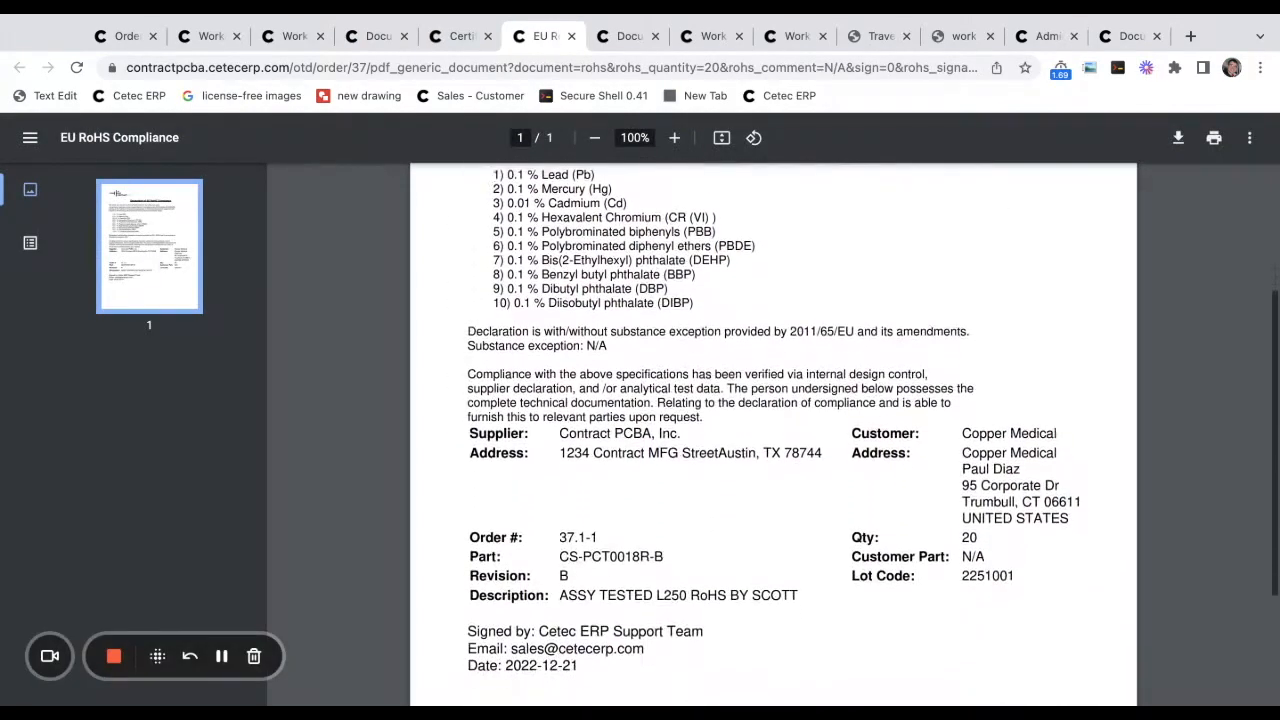
# Return to the order's Documents page and examine the files attached to part TLA CS-PCT0018R-B, including pcba drawing example.jpg.
pyautogui.hotkey('ctrl', 'shift', 'Tab')
pyautogui.hotkey('ctrl', 'shift', 'Tab')
pyautogui.scroll(-6, 706, 410)
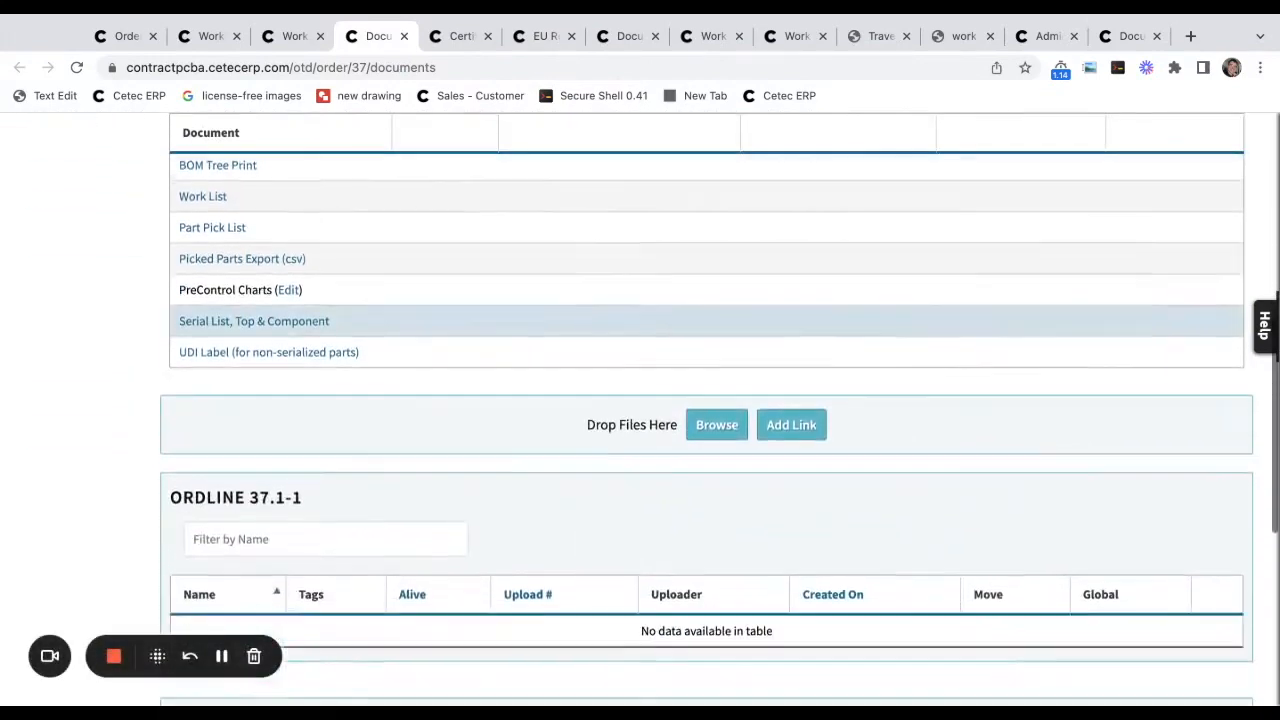
pyautogui.scroll(-3, 362, 434)
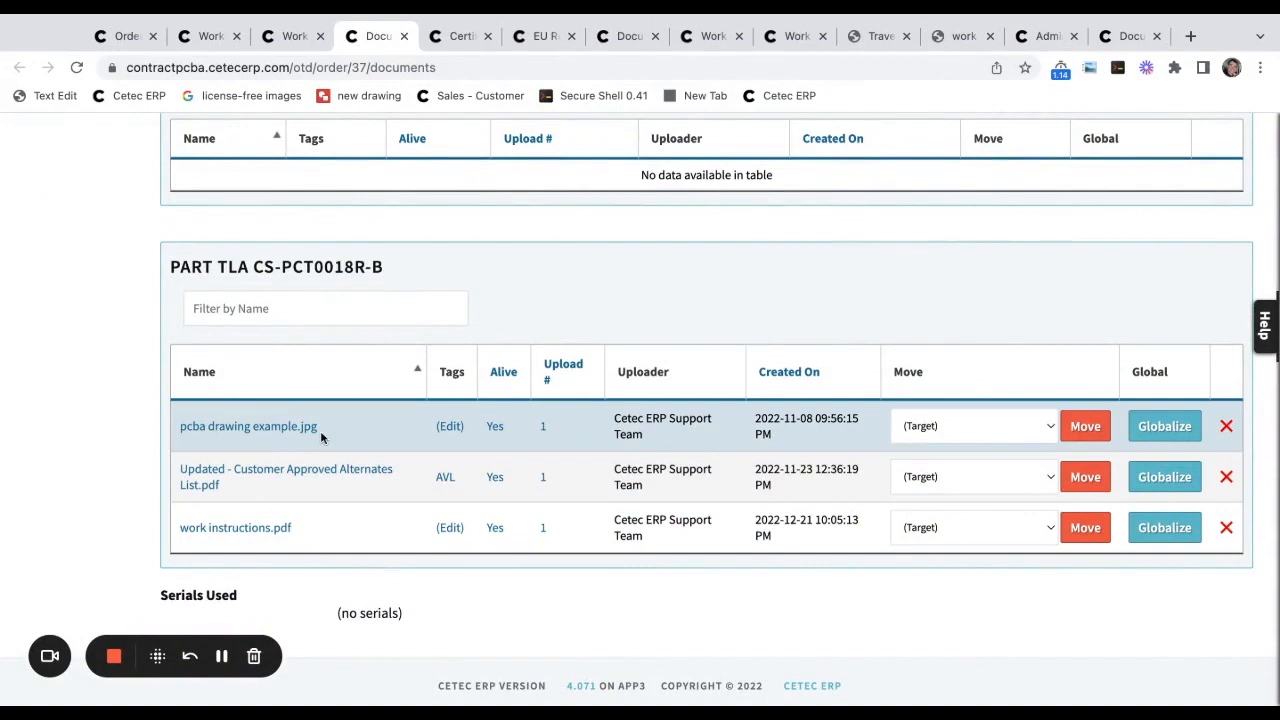
pyautogui.moveTo(322, 431); pyautogui.dragTo(180, 437)
# Return to the work order's Instructions and open the PCBA drawing linked in the SMT LINE B (ROHS) reflow soldering instruction.
pyautogui.hotkey('ctrl', 'shift', 'Tab')
pyautogui.hotkey('ctrl', 'shift', 'Tab')
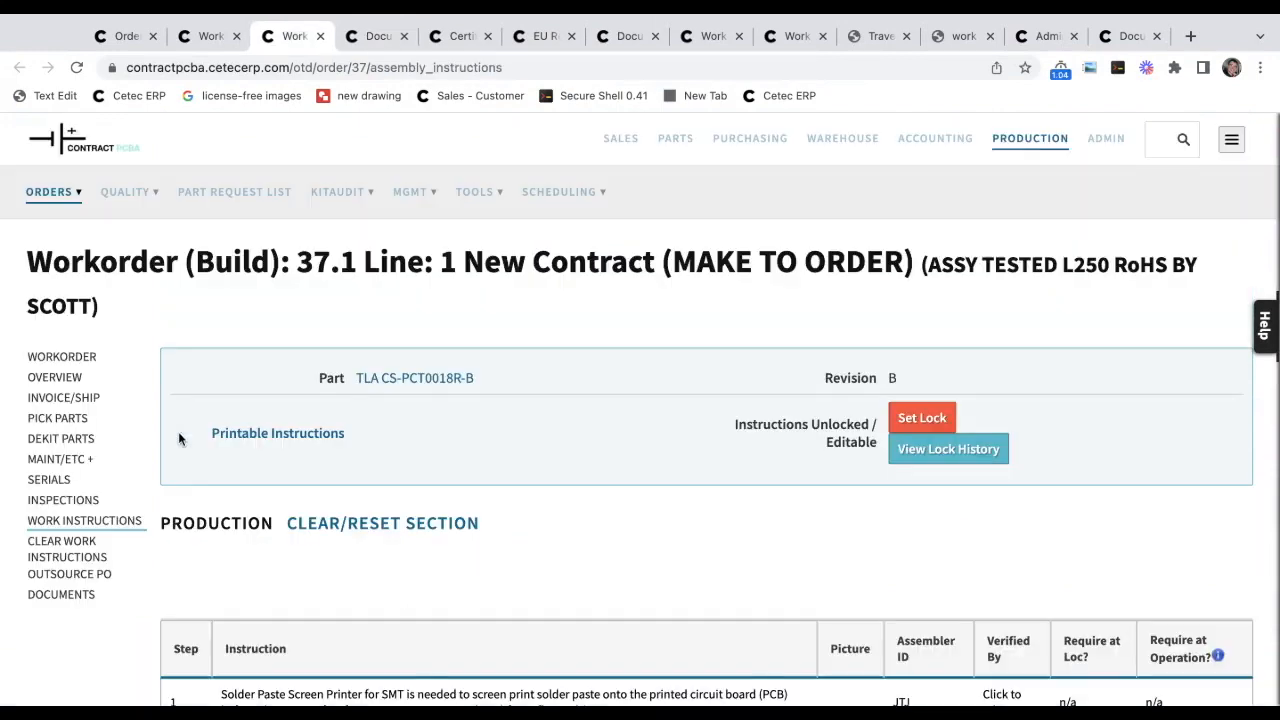
pyautogui.scroll(-2, 500, 418)
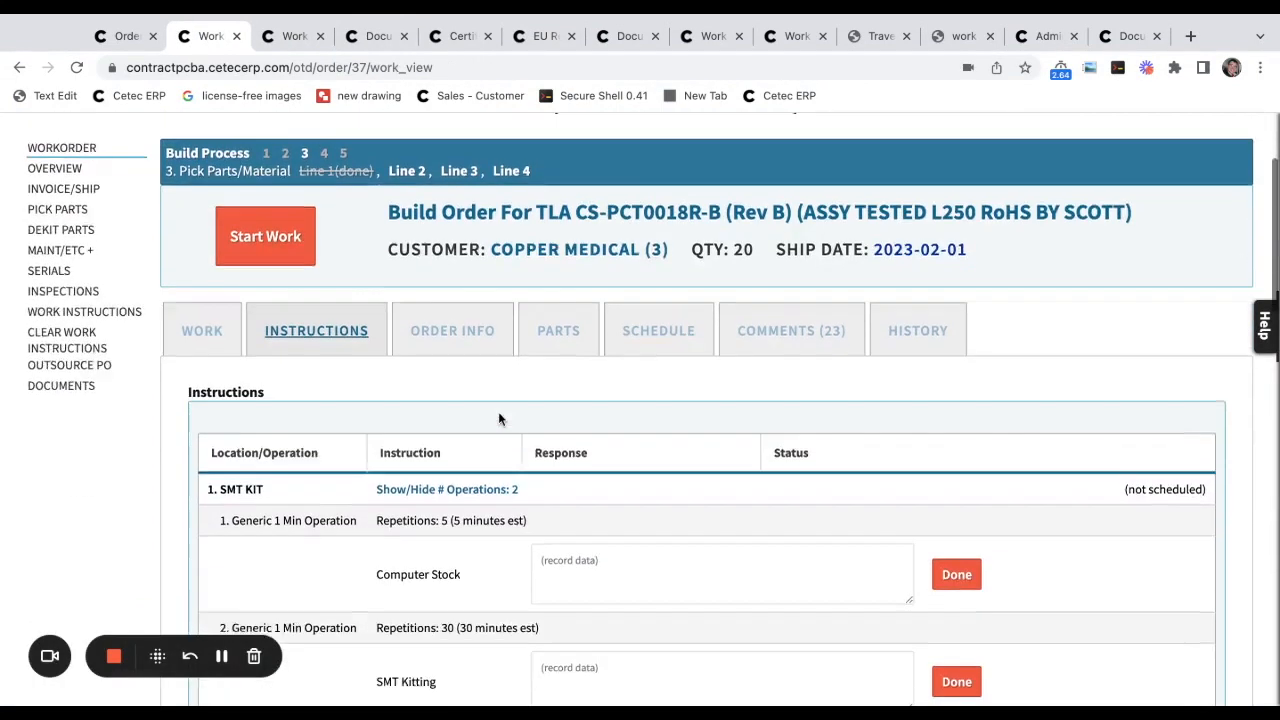
pyautogui.scroll(-5, 498, 418)
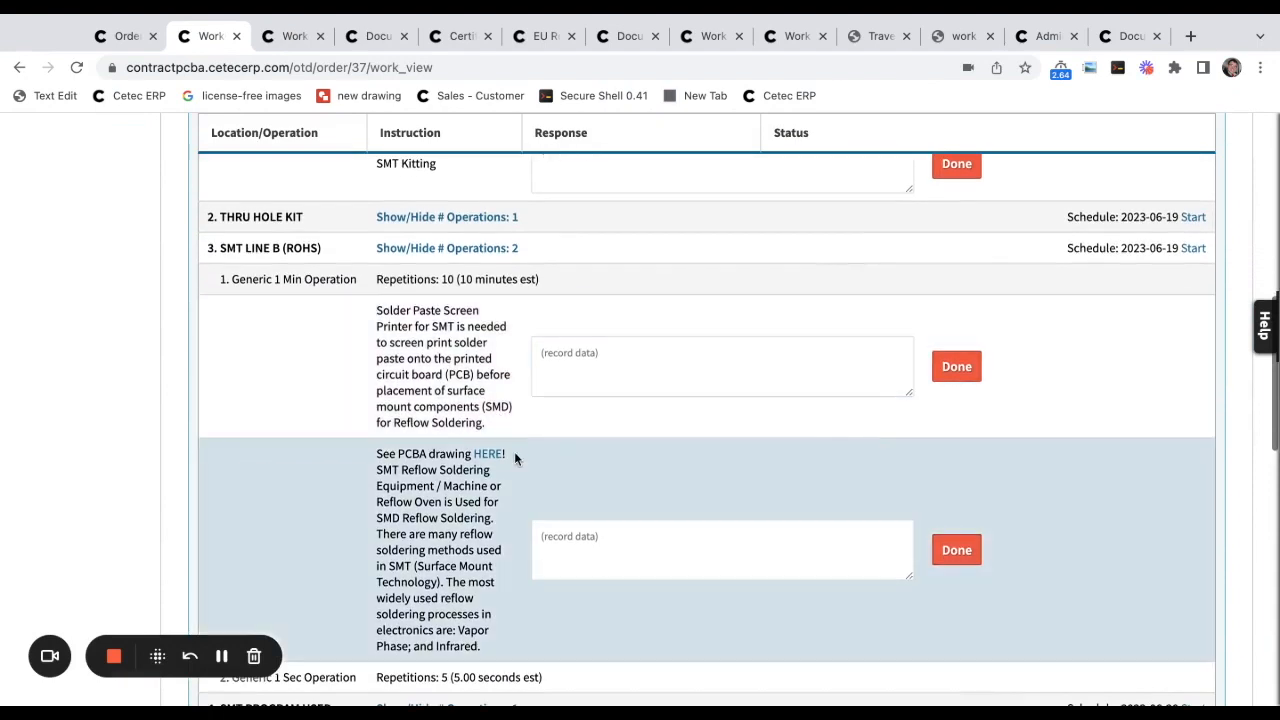
pyautogui.tripleClick(514, 452)
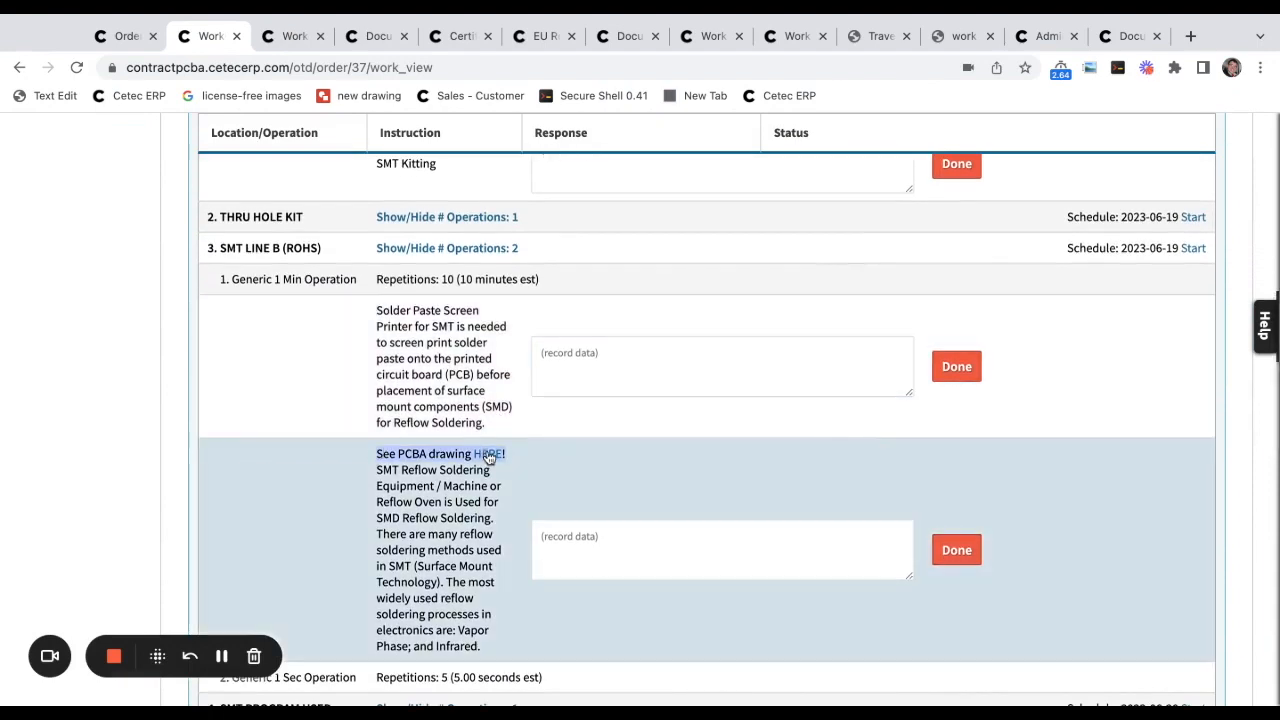
pyautogui.click(489, 455)
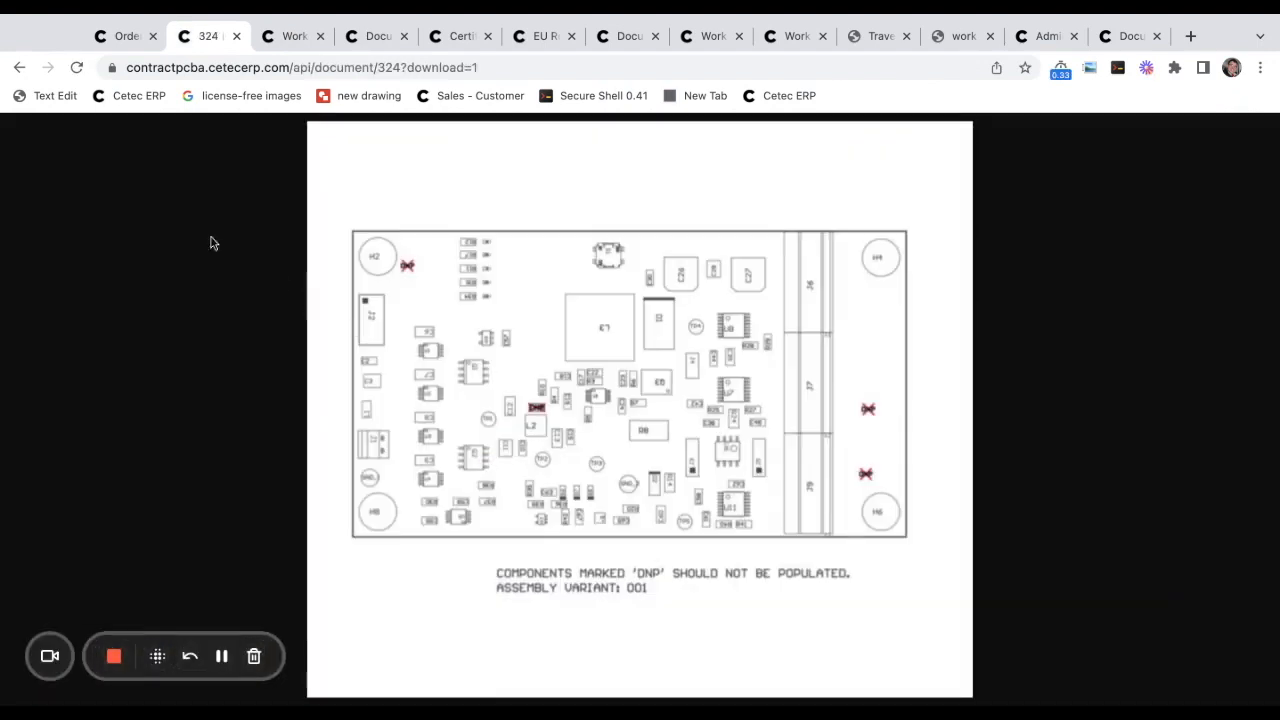
# Go back from the drawing to the work order and review its list of instructions by location and operation.
pyautogui.click(19, 67)
pyautogui.scroll(5, 275, 321)
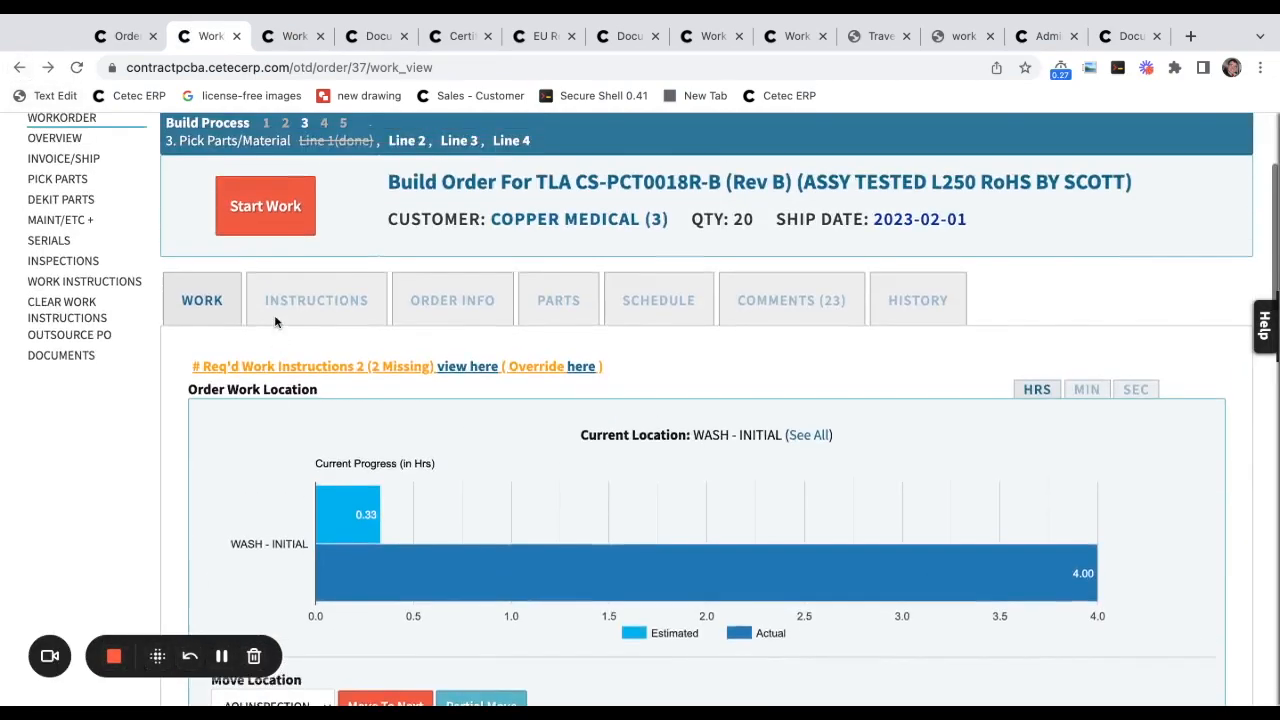
pyautogui.click(292, 345)
pyautogui.scroll(-5, 435, 490)
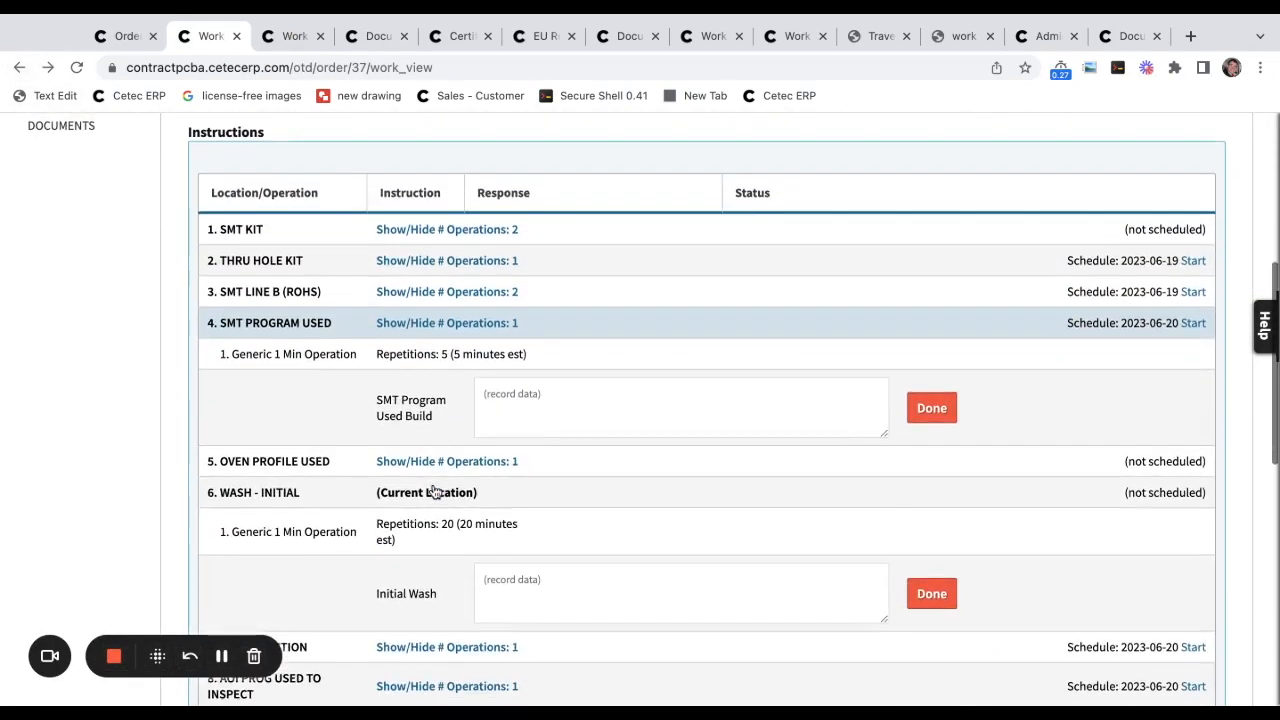
pyautogui.scroll(-3, 435, 491)
pyautogui.scroll(7, 435, 491)
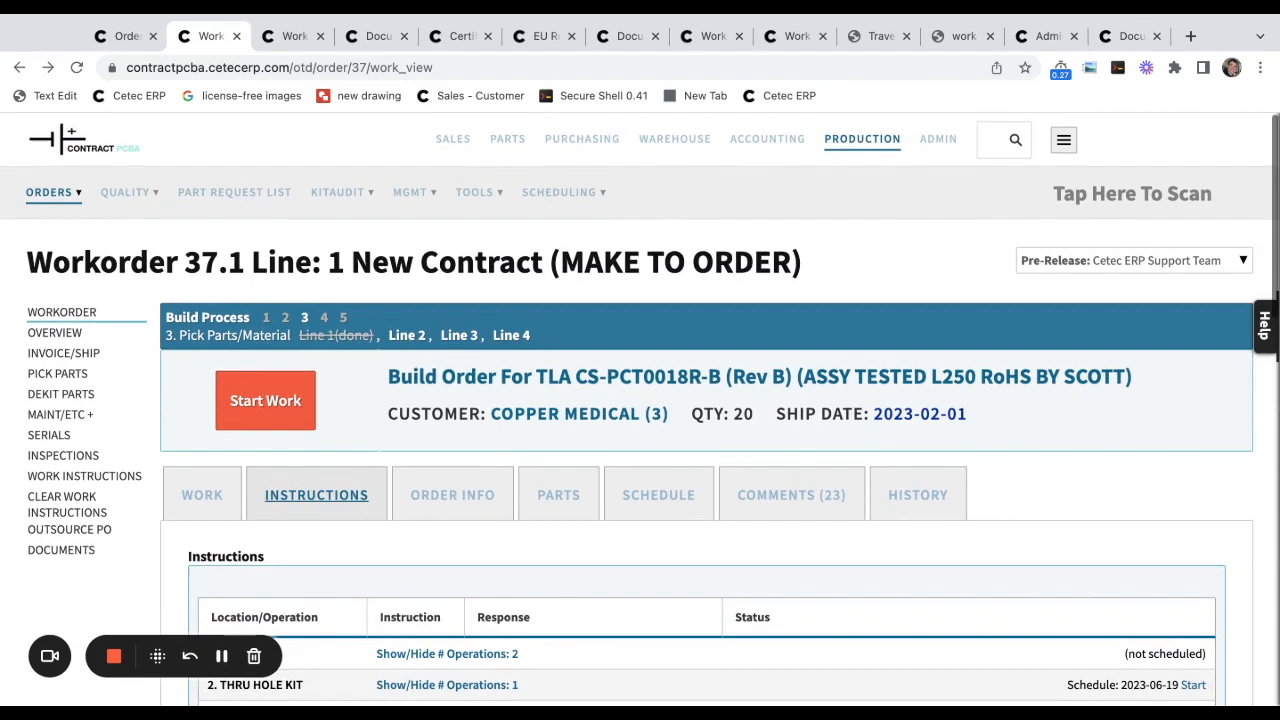
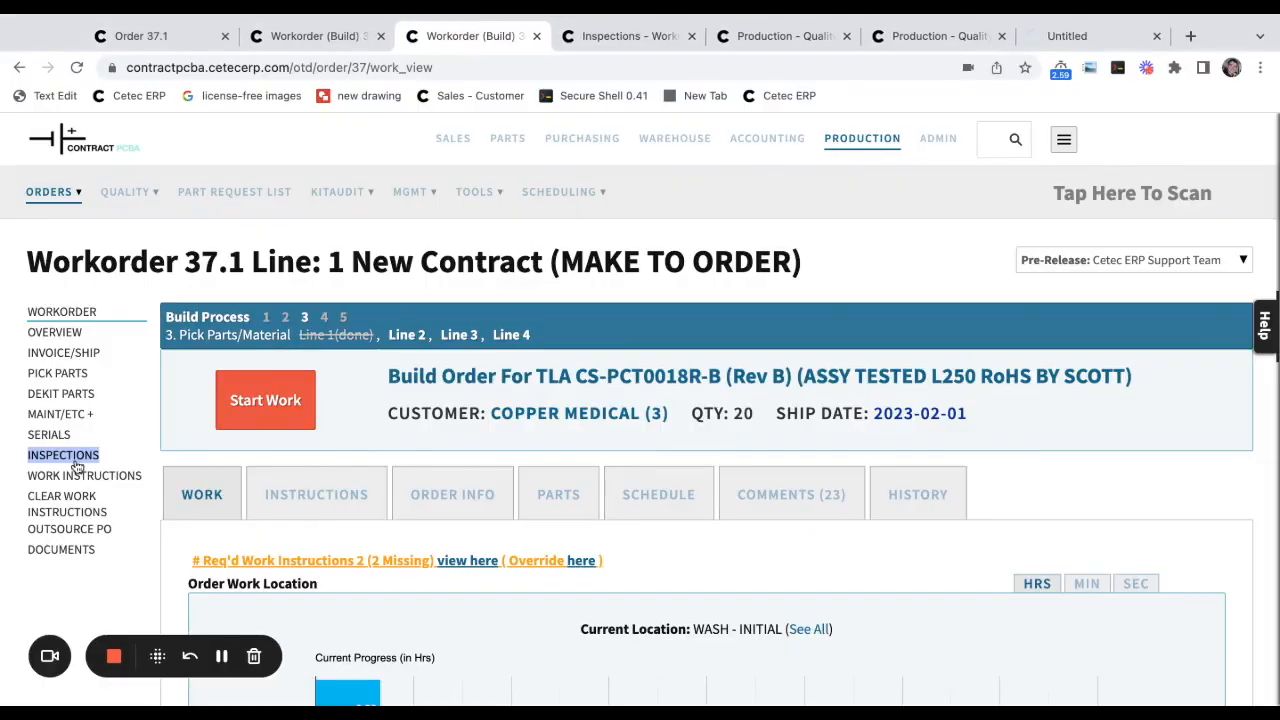
# Switch to the order's Inspections page, view the printable version of the inspection instructions and close it.
pyautogui.moveTo(1095, 45); pyautogui.dragTo(635, 35)
pyautogui.scroll(-1, 656, 294)
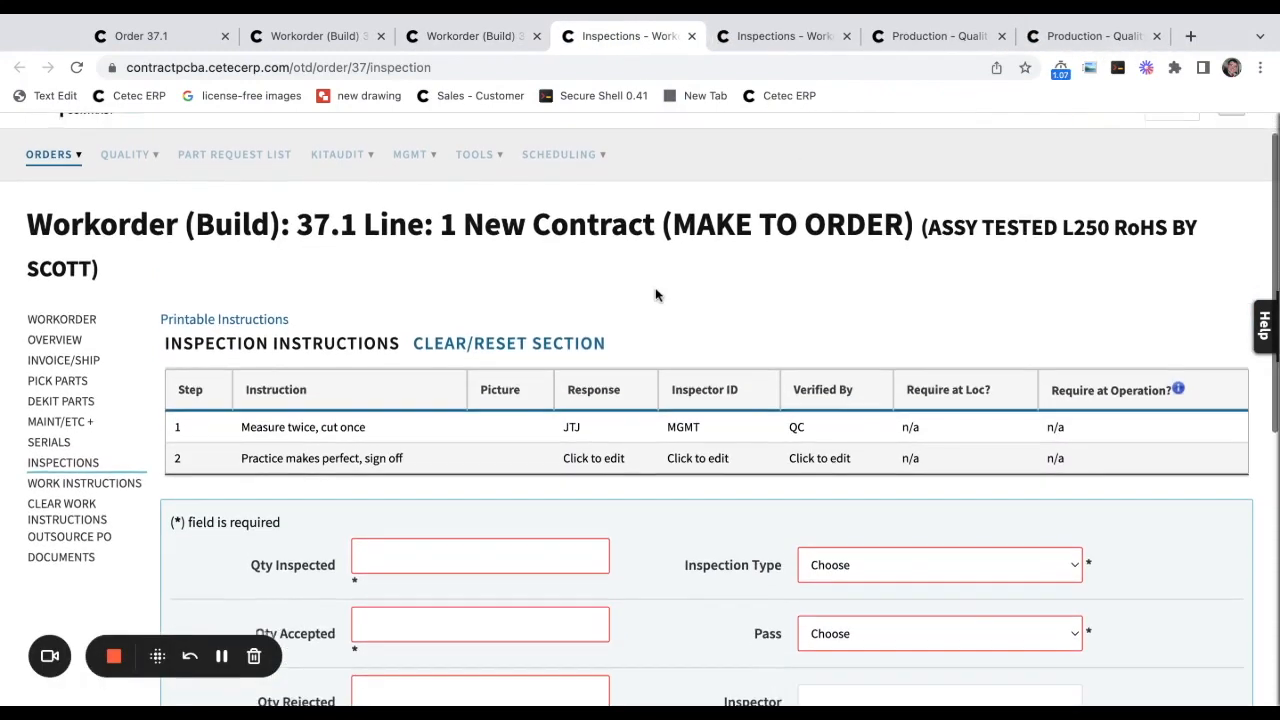
pyautogui.tripleClick(292, 314)
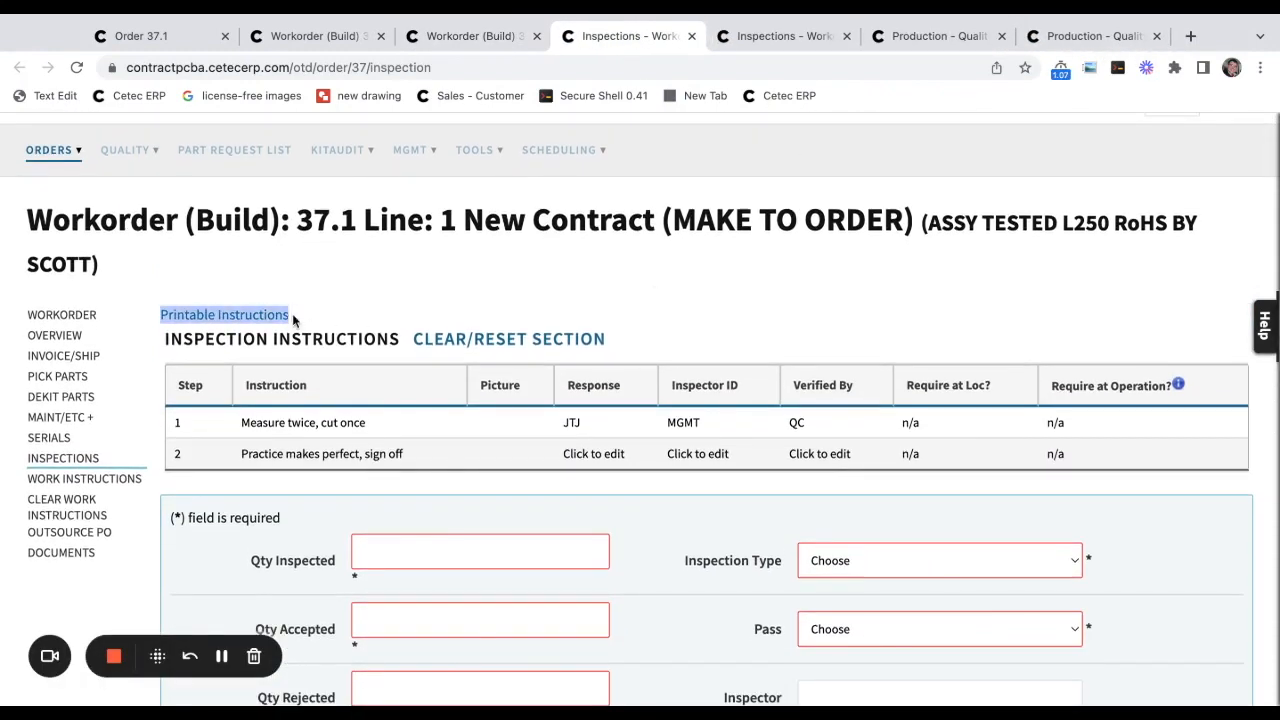
pyautogui.click(187, 318)
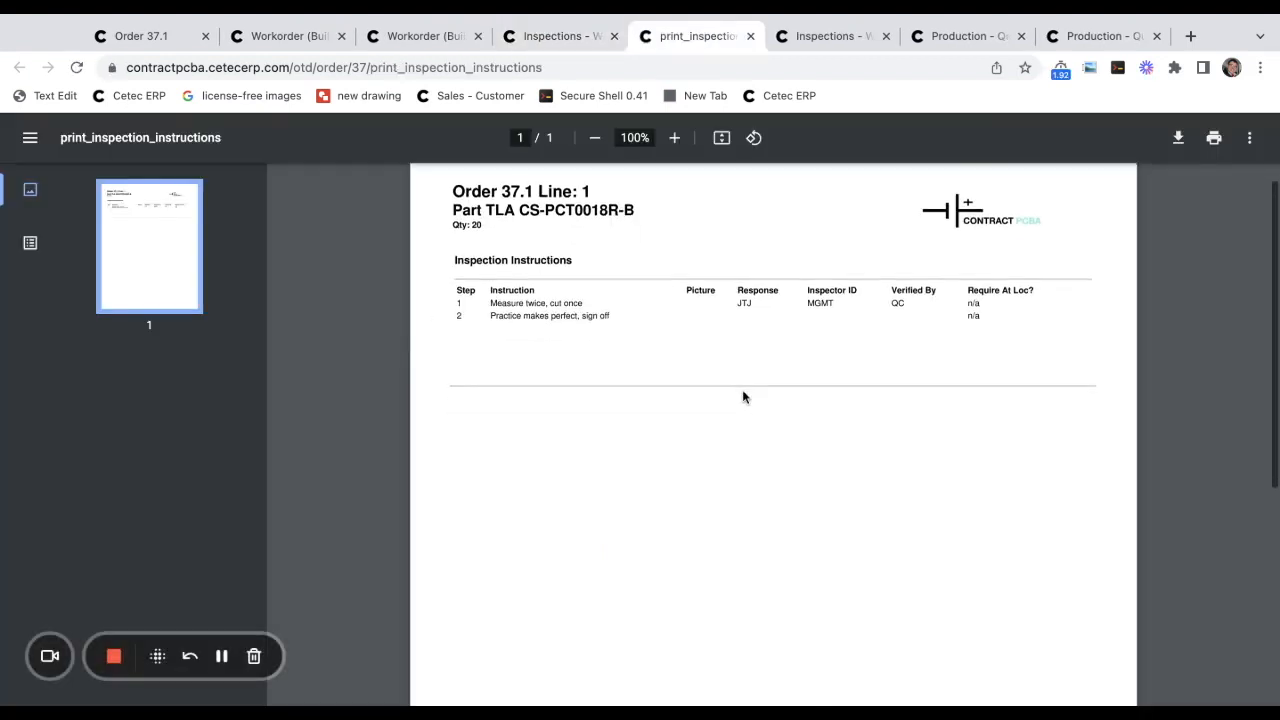
pyautogui.hotkey('ctrl', 'w')
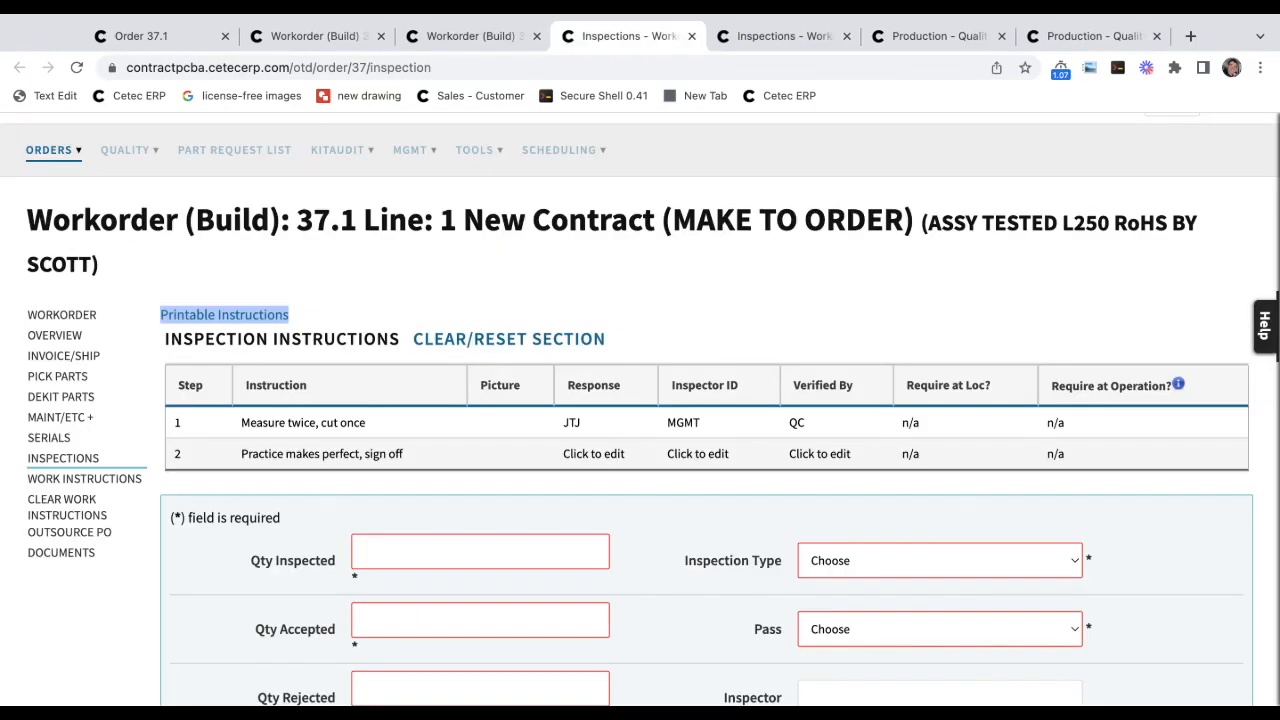
# Submit the filled-in Final inspection, 1st pass, with 20 inspected, 18 accepted and 2 rejected.
pyautogui.hotkey('ctrl', 'Tab')
pyautogui.scroll(-2, 762, 362)
pyautogui.scroll(-3, 763, 367)
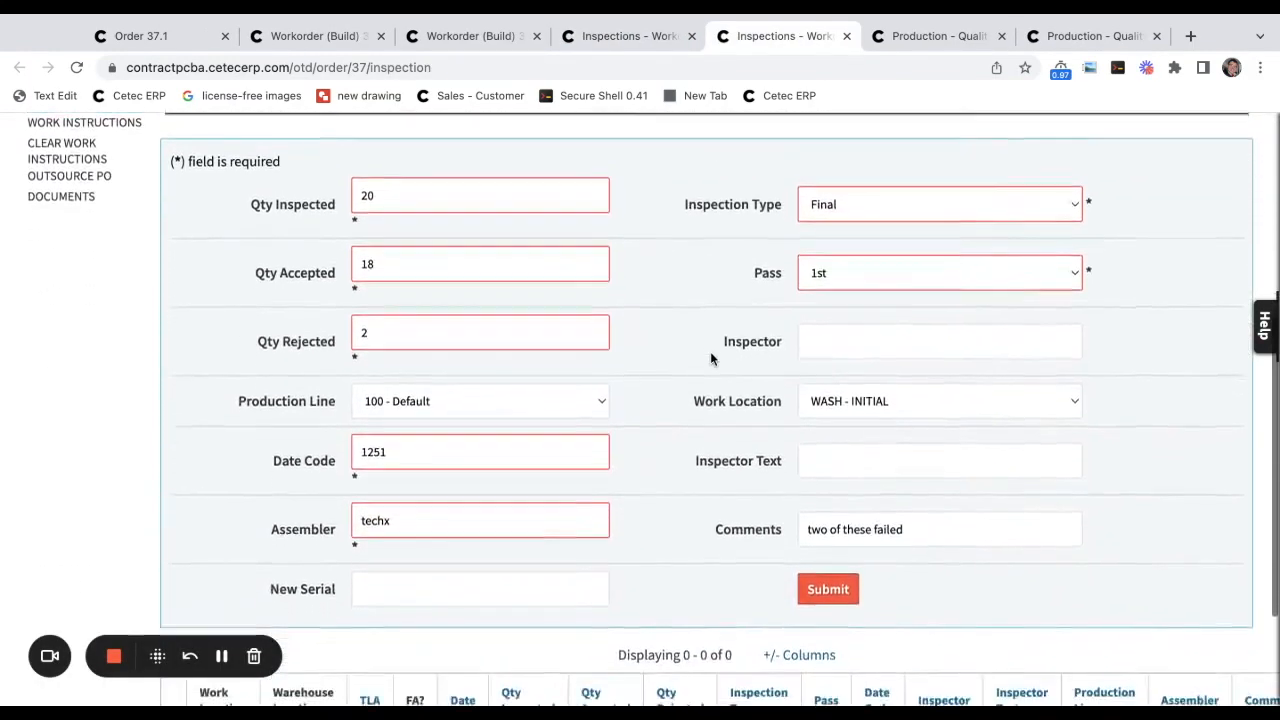
pyautogui.click(840, 570)
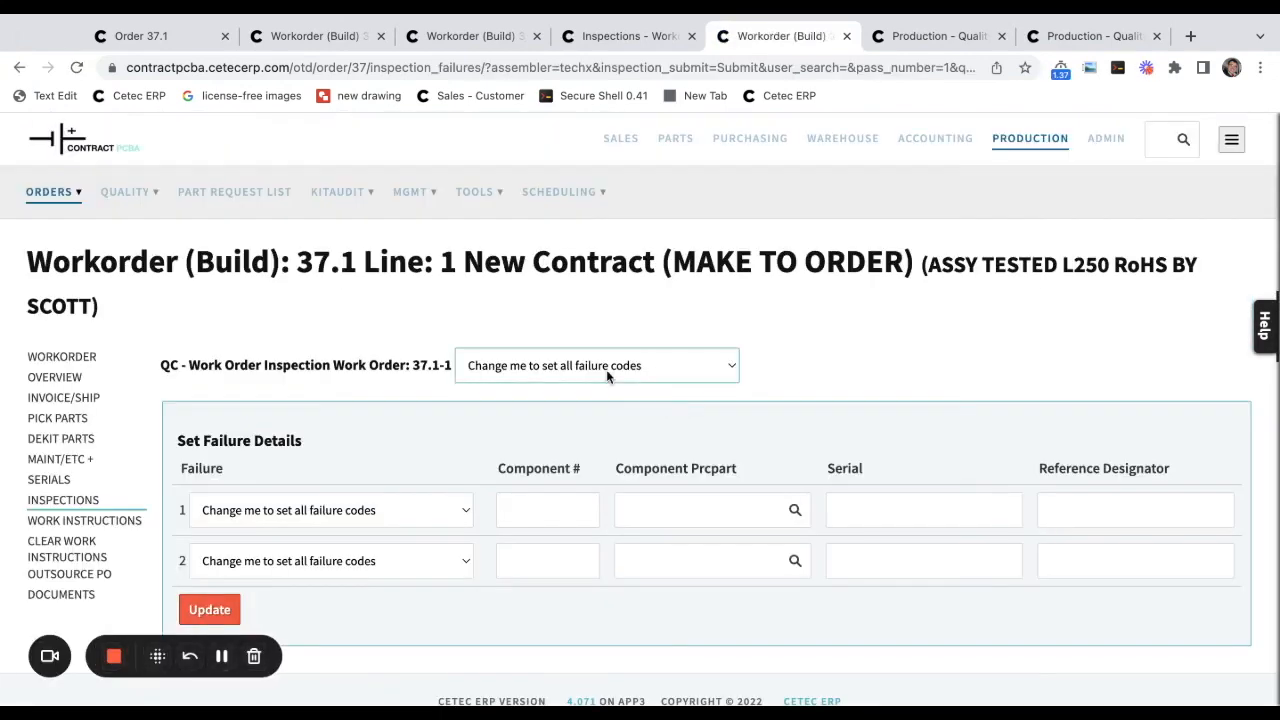
# Set all failure codes of the inspection to D02 - Print not clear and save the failure details.
pyautogui.click(606, 369)
pyautogui.scroll(-1, 740, 445)
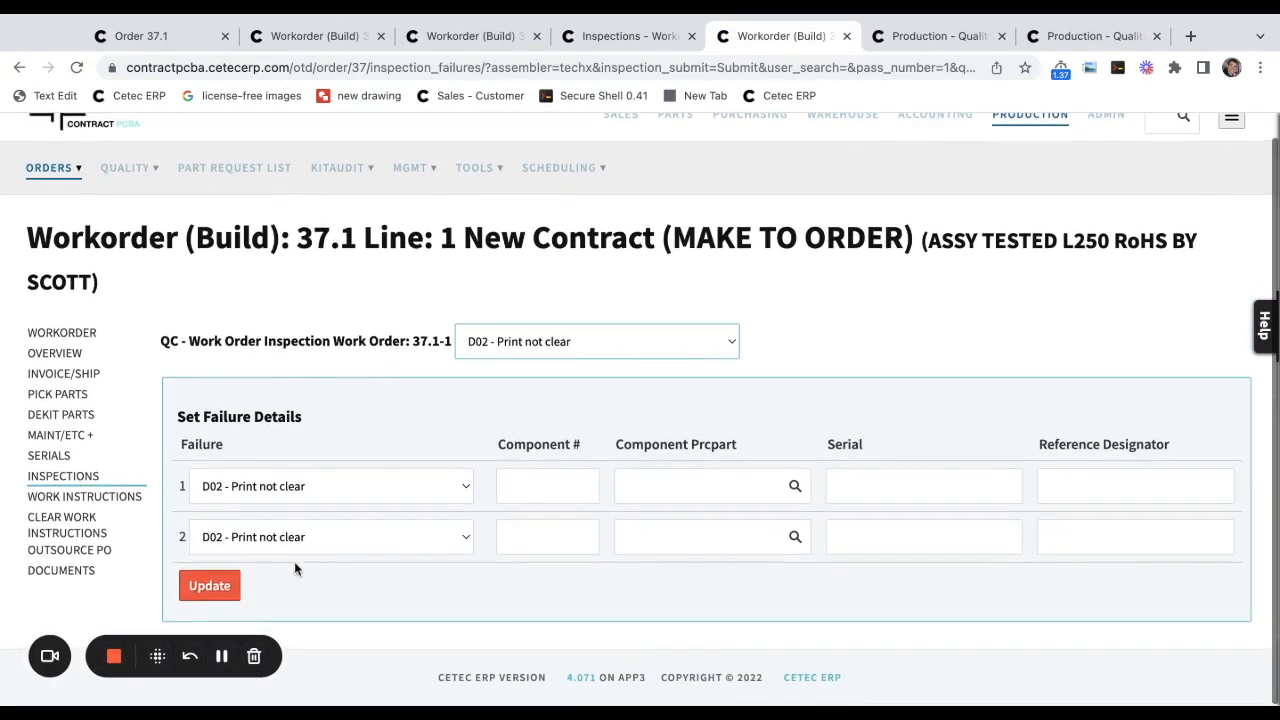
pyautogui.click(210, 586)
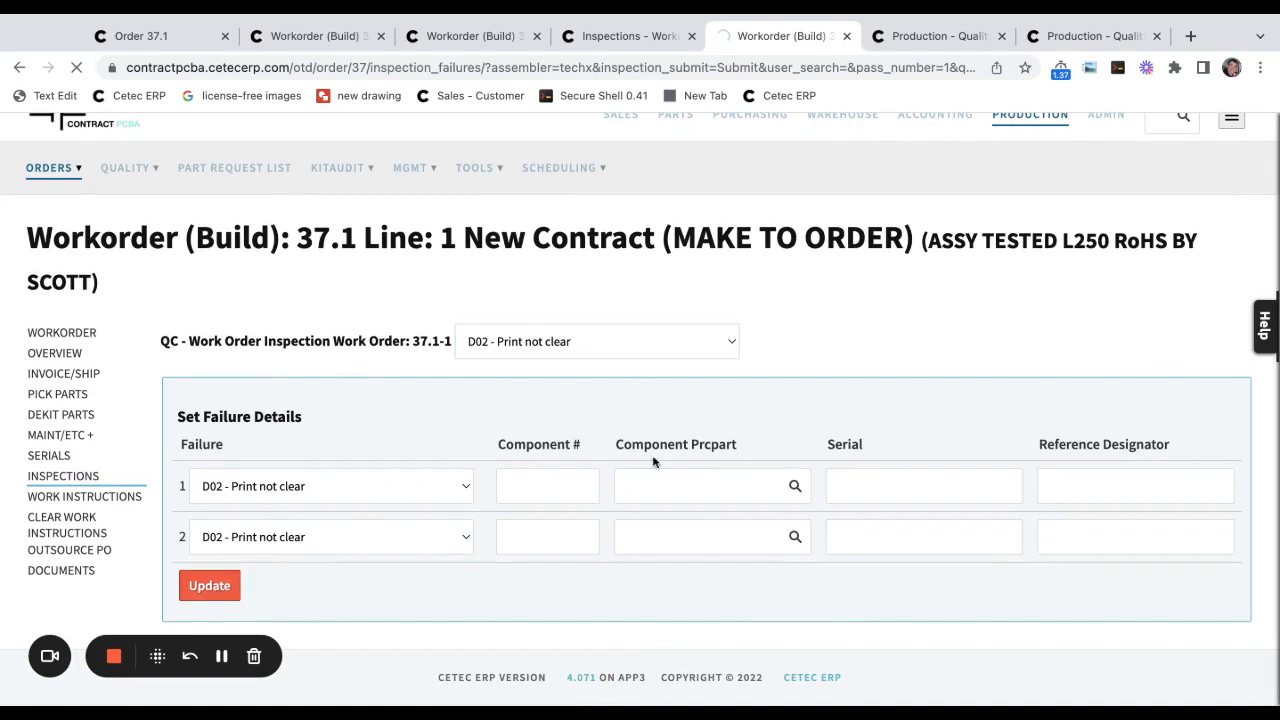
# Review the inspection record for the order and open the NCR linked to it.
pyautogui.scroll(-3, 758, 405)
pyautogui.scroll(-7, 758, 408)
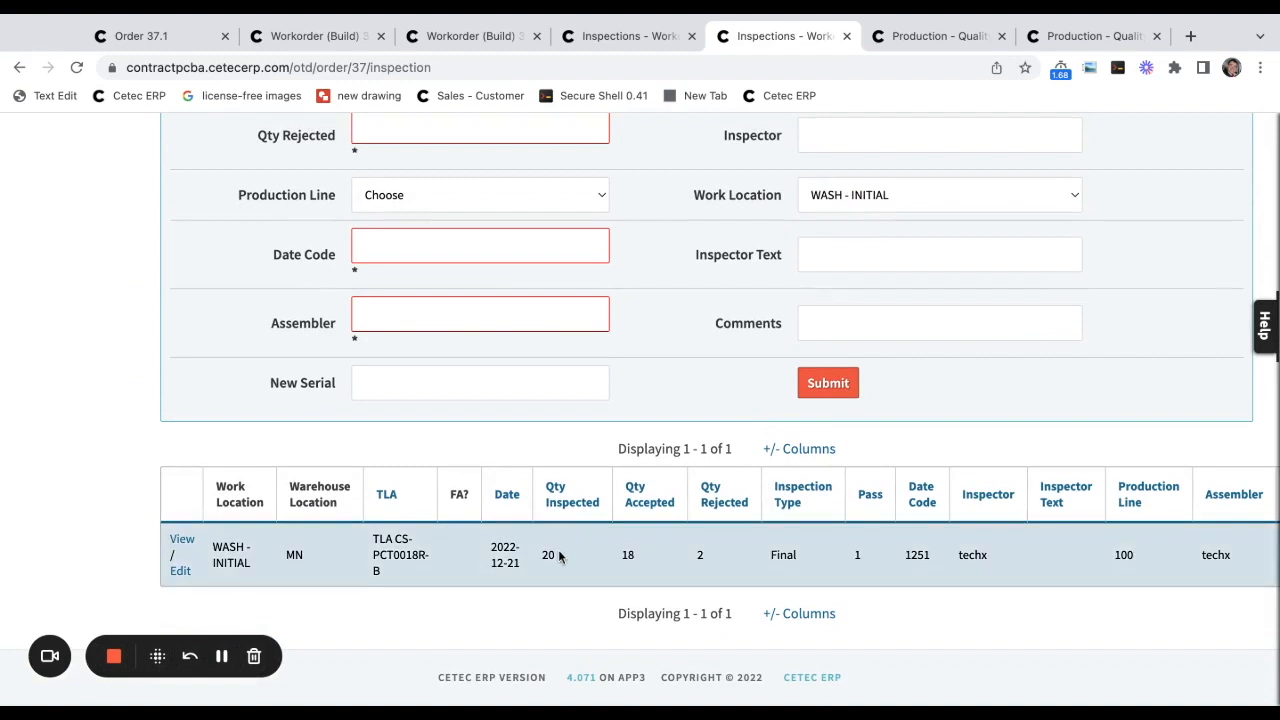
pyautogui.hscroll(5, 558, 554)
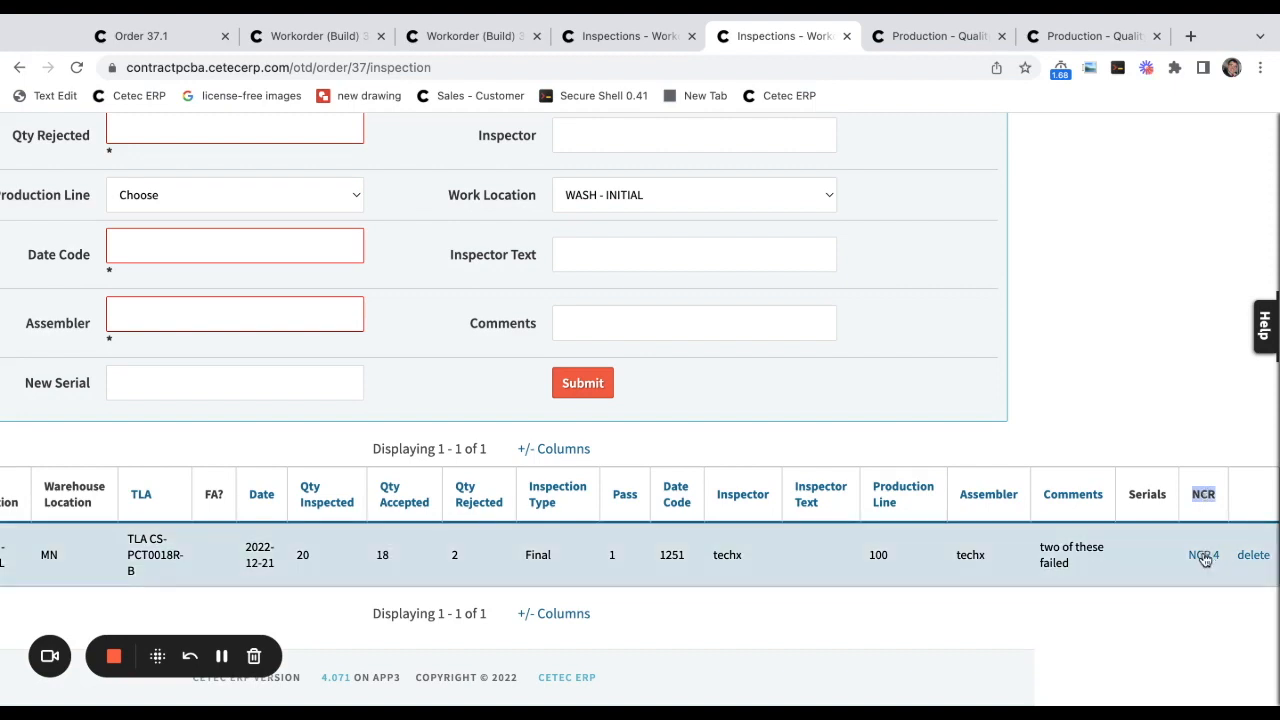
pyautogui.click(1203, 555)
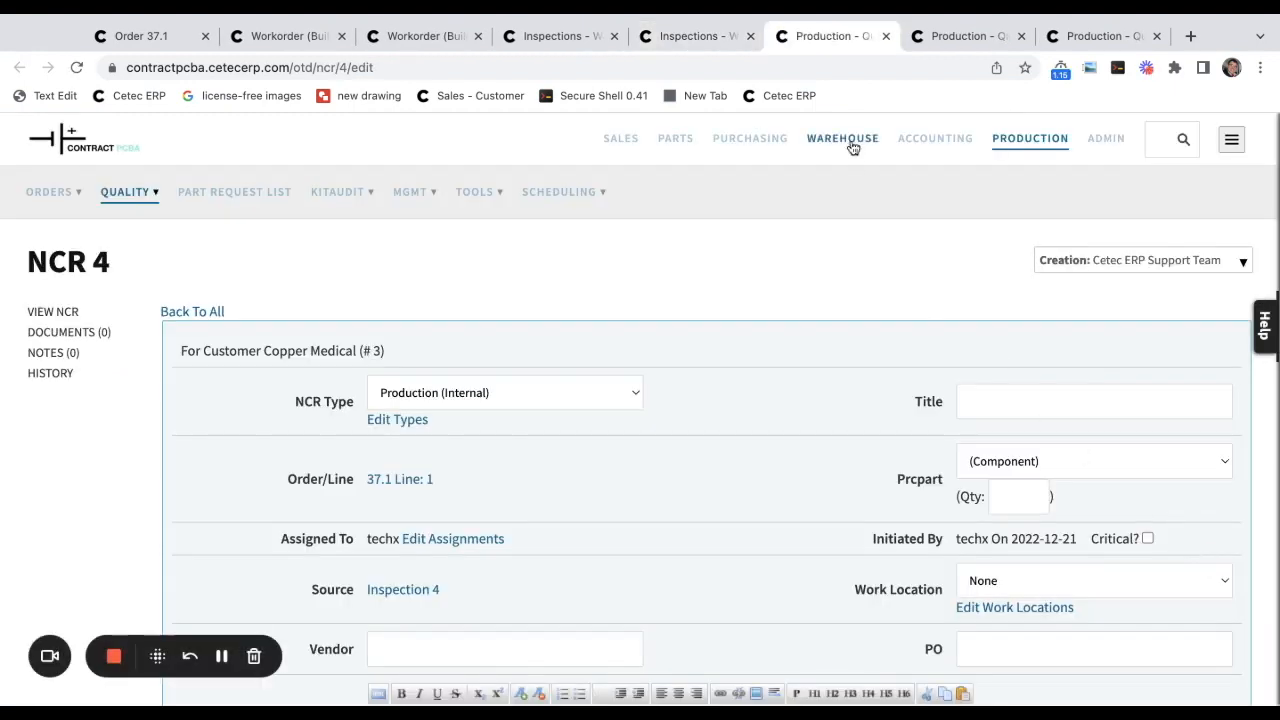
# Review the NCR's Order/Line, Source and Source Desc, and set its Prcpart to PRTCS-CAP0004 (Component).
pyautogui.scroll(-3, 712, 350)
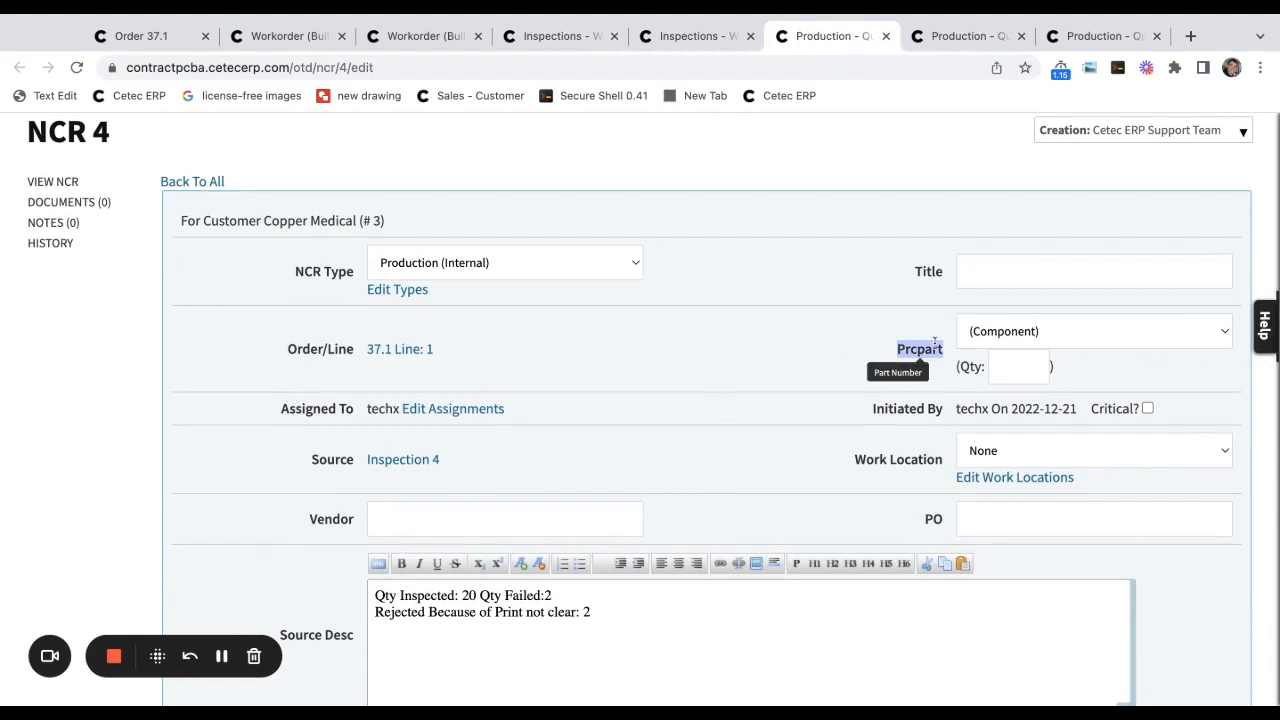
pyautogui.tripleClick(318, 343)
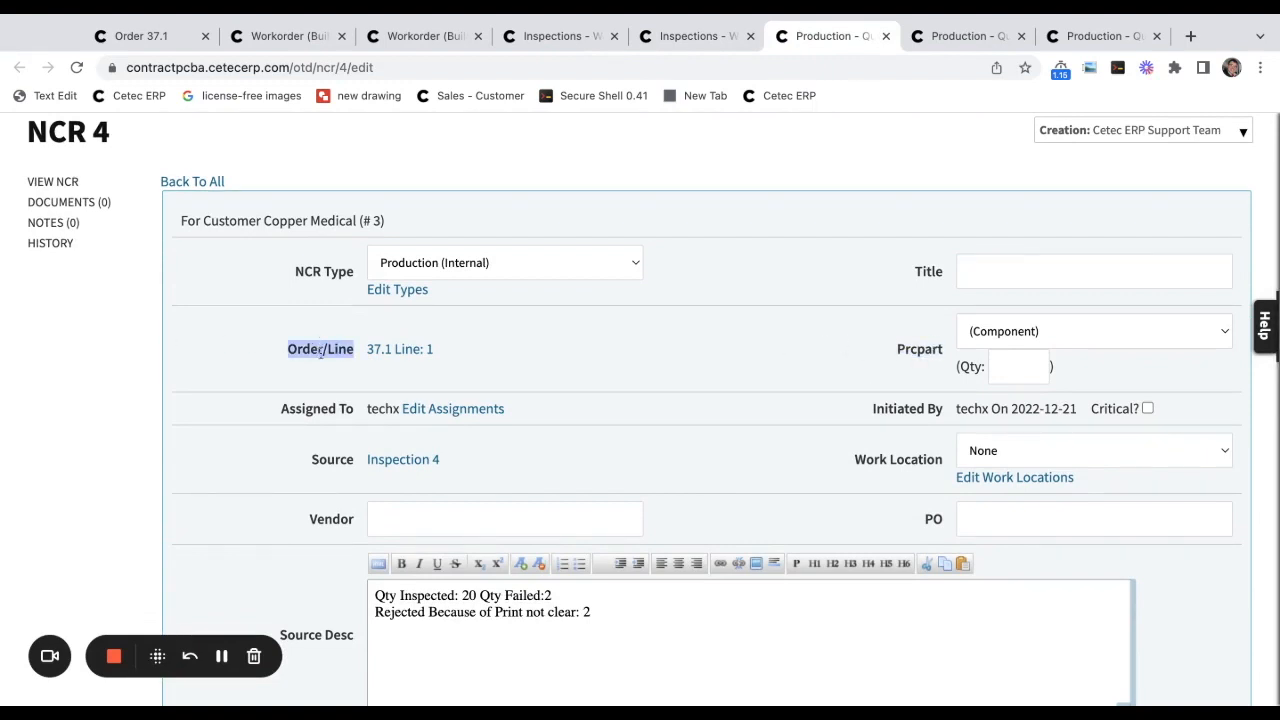
pyautogui.doubleClick(337, 462)
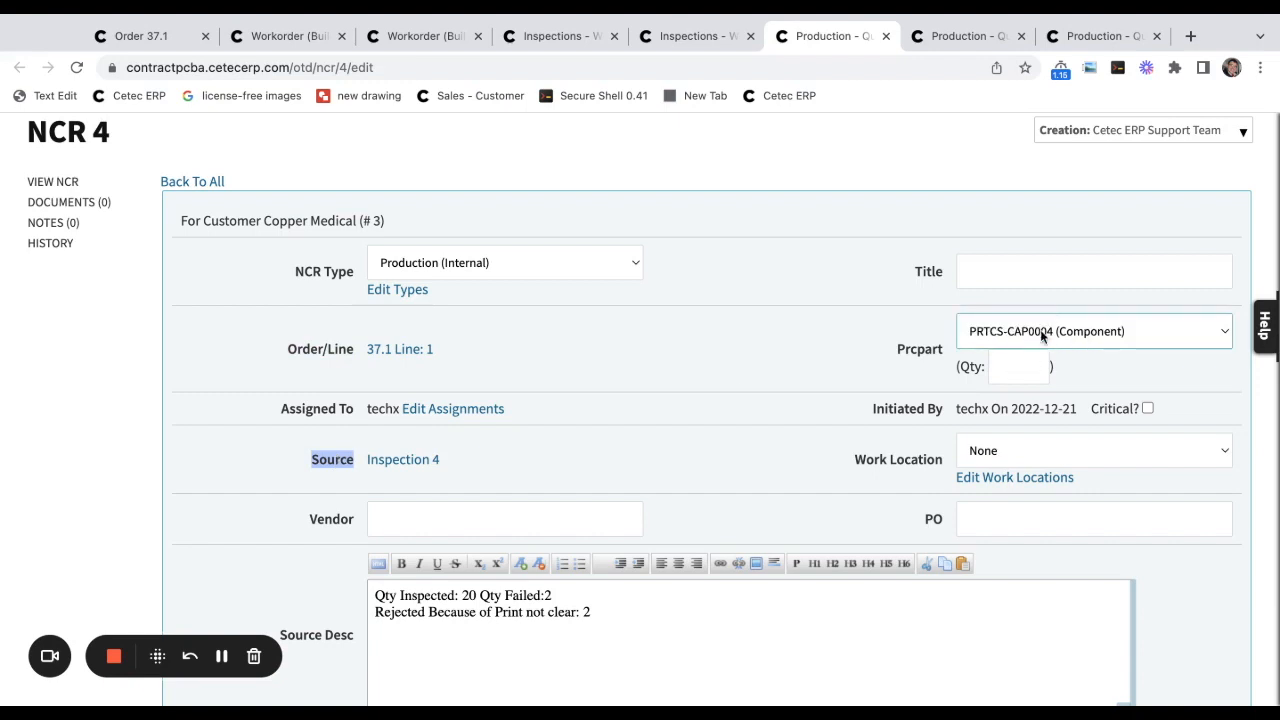
pyautogui.scroll(-5, 684, 346)
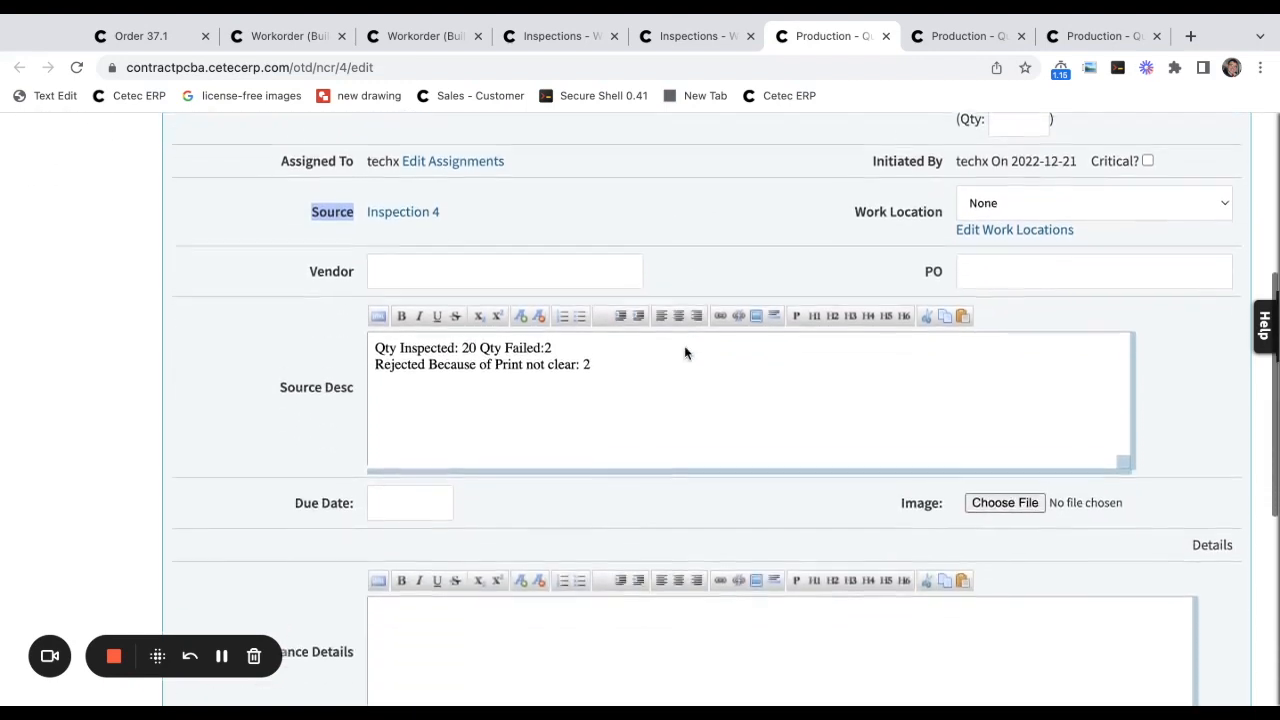
pyautogui.scroll(-3, 684, 352)
pyautogui.scroll(8, 684, 352)
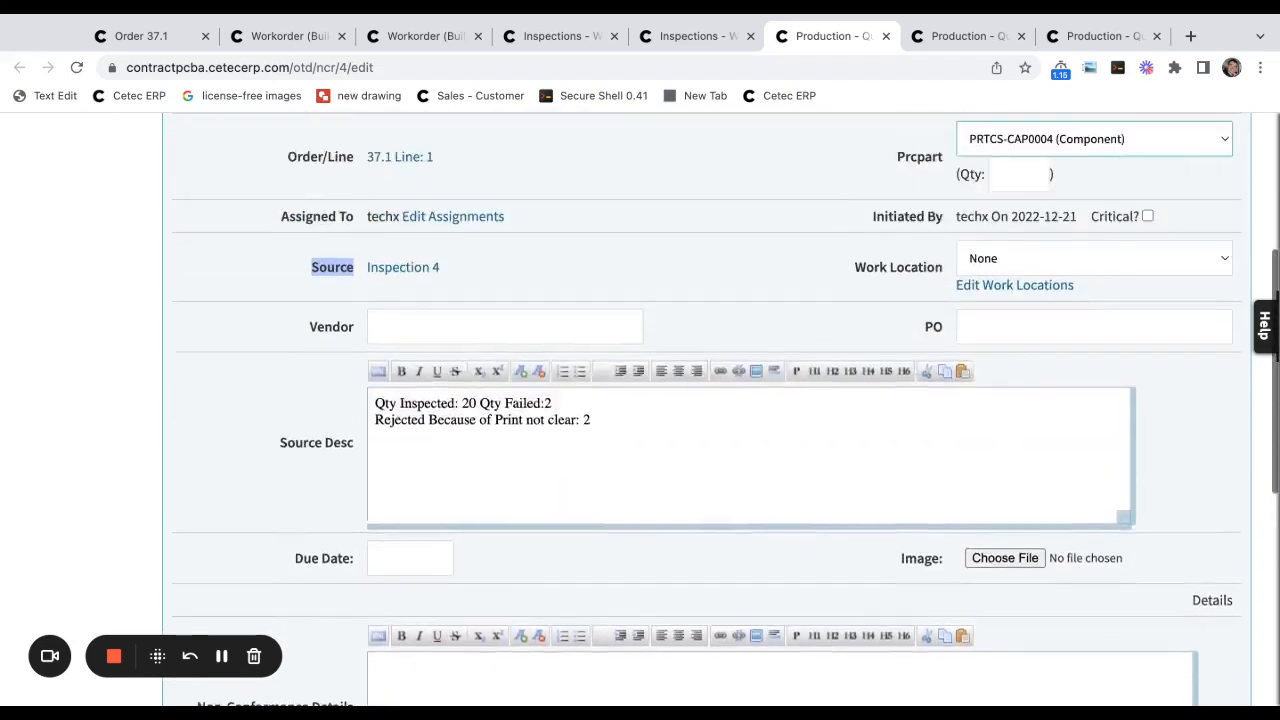
# Advance NCR 4 from Creation through Review to the MRB stage.
pyautogui.click(1134, 262)
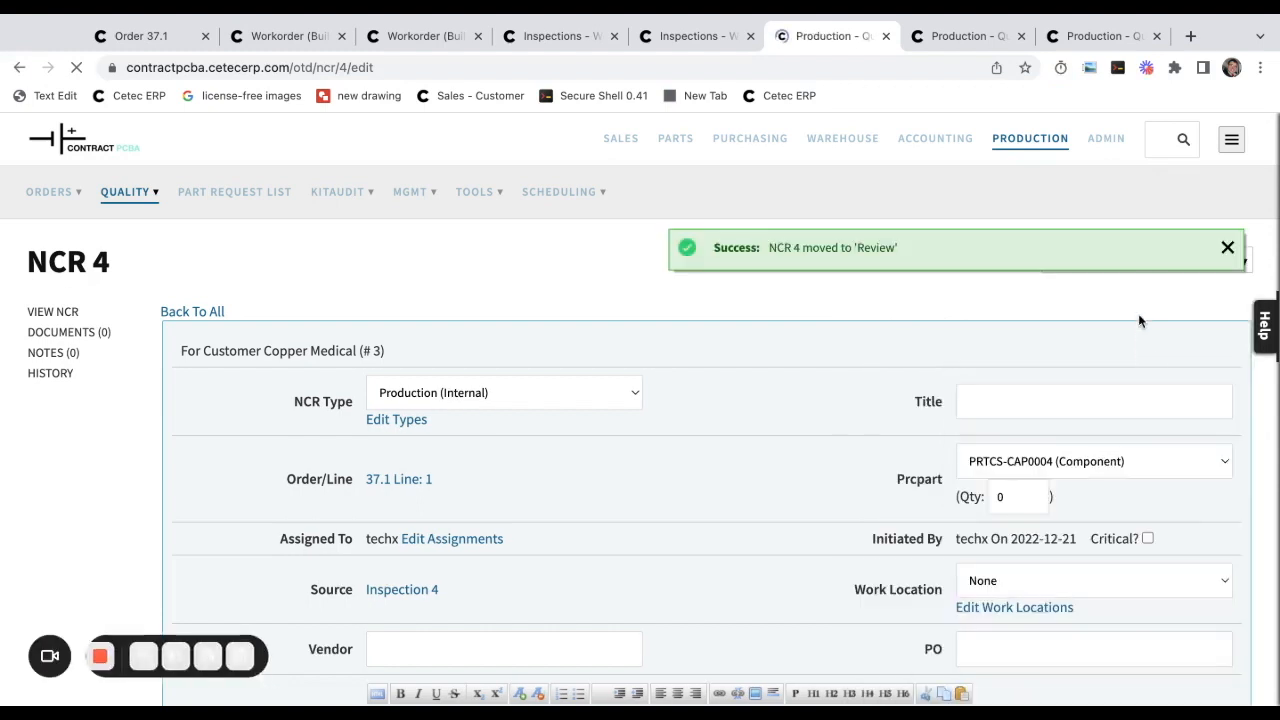
pyautogui.click(1228, 250)
pyautogui.click(1192, 265)
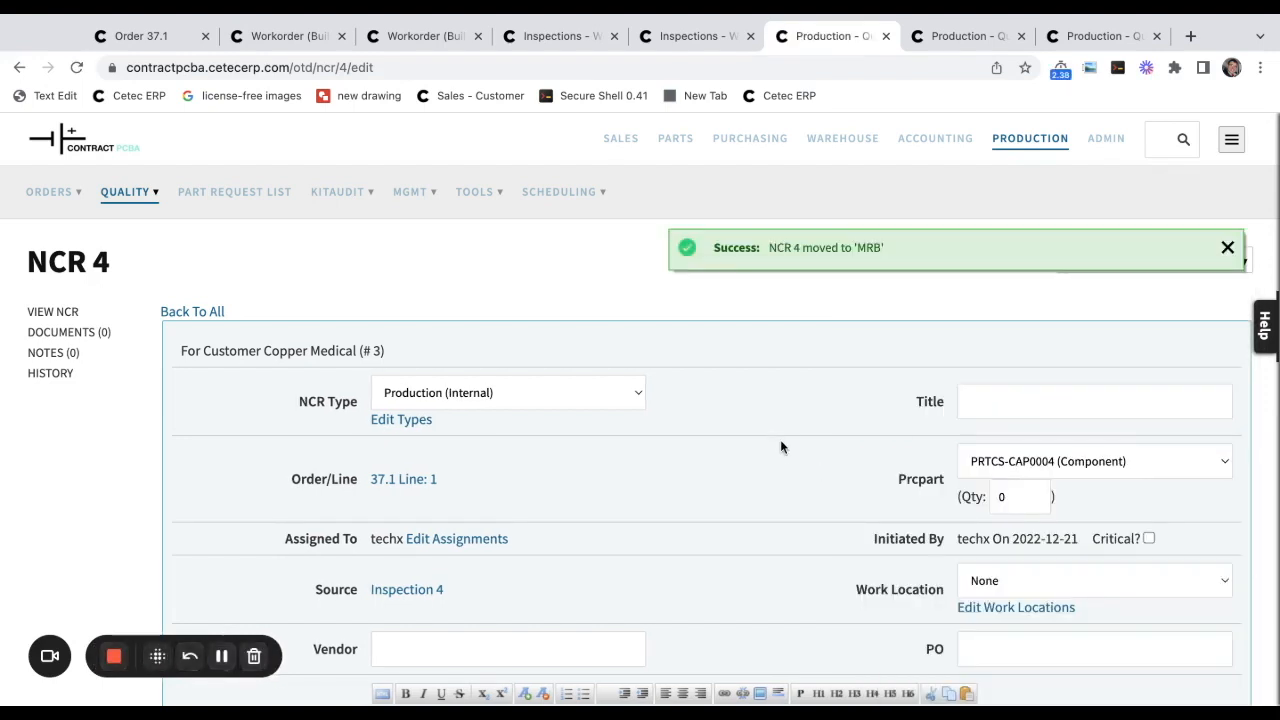
# Switch to CAR 2 and examine its Root Cause Analysis, Actions Taken, Resolution and 8 Disciplines Report sections.
pyautogui.hotkey('ctrl', 'Tab')
pyautogui.hotkey('ctrl', 'Tab')
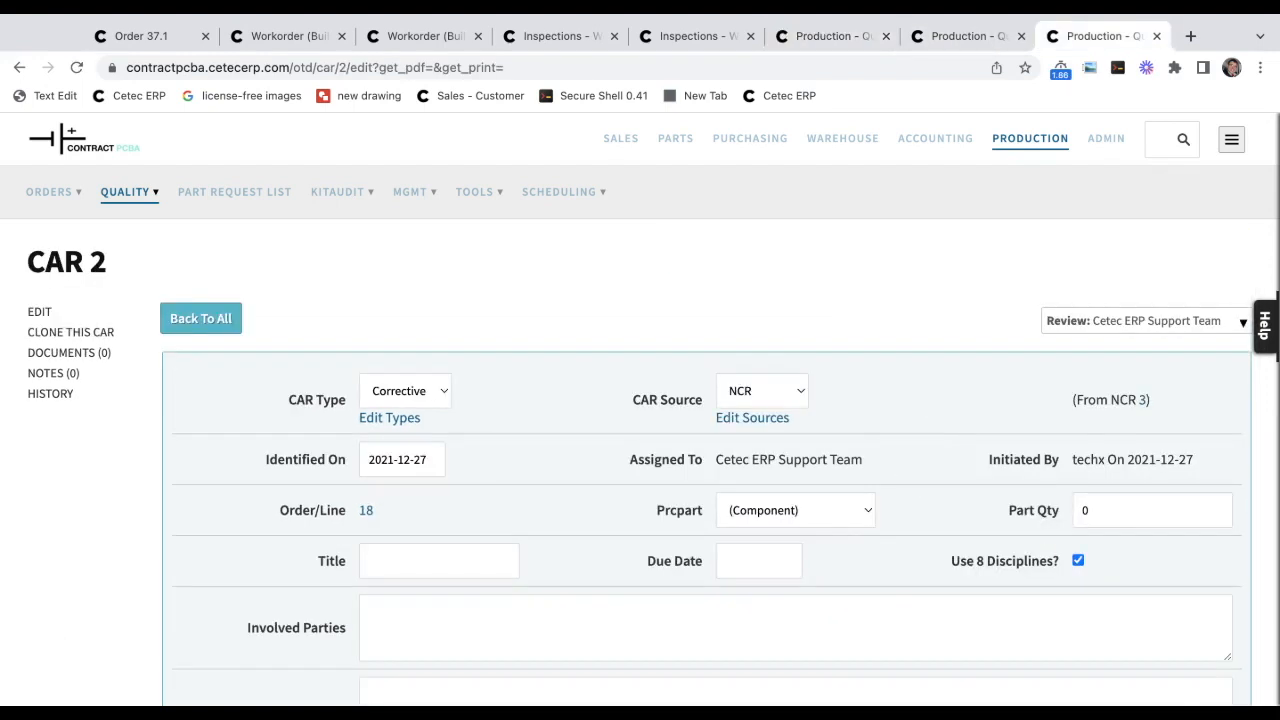
pyautogui.scroll(-3, 640, 400)
pyautogui.scroll(-5, 706, 409)
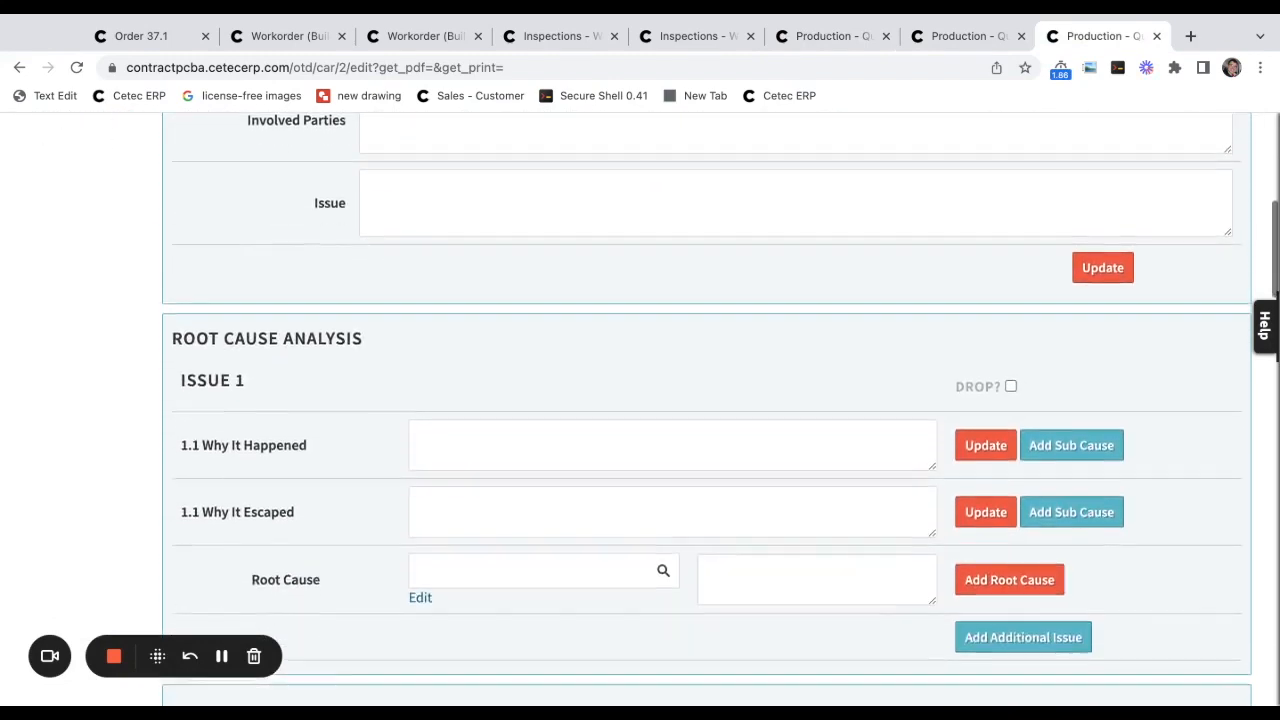
pyautogui.scroll(-4, 706, 409)
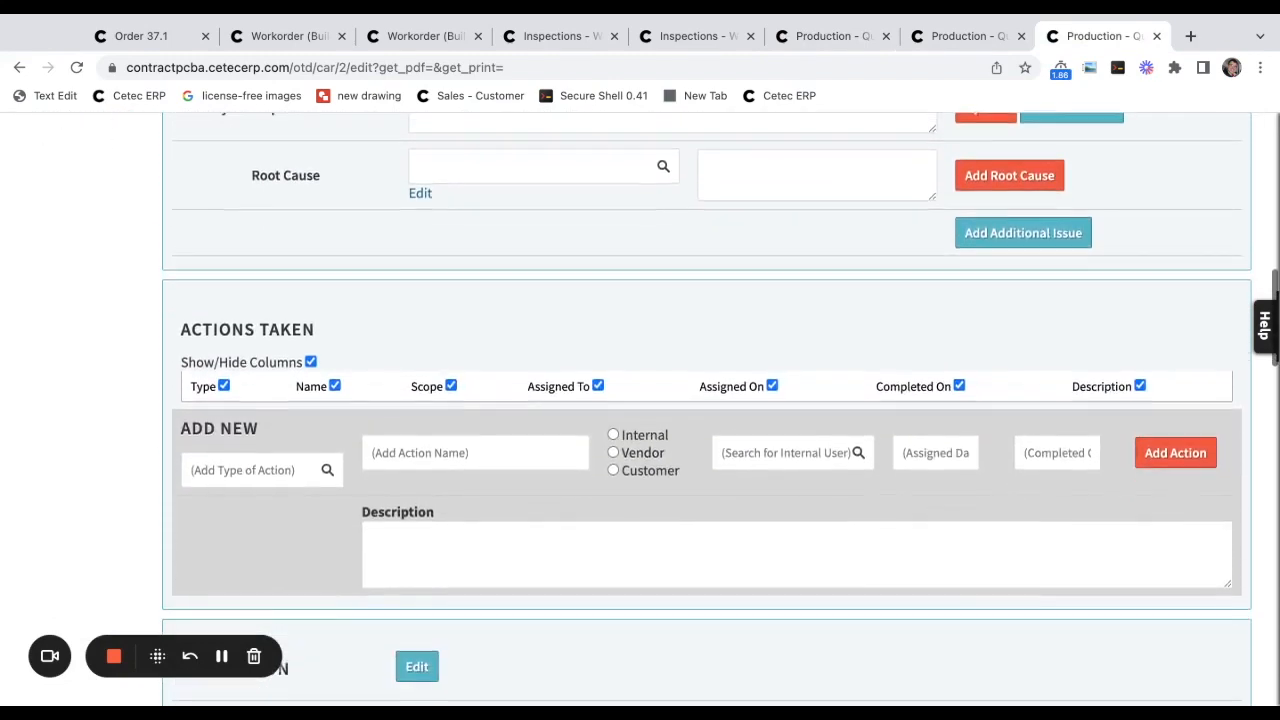
pyautogui.scroll(-5, 706, 409)
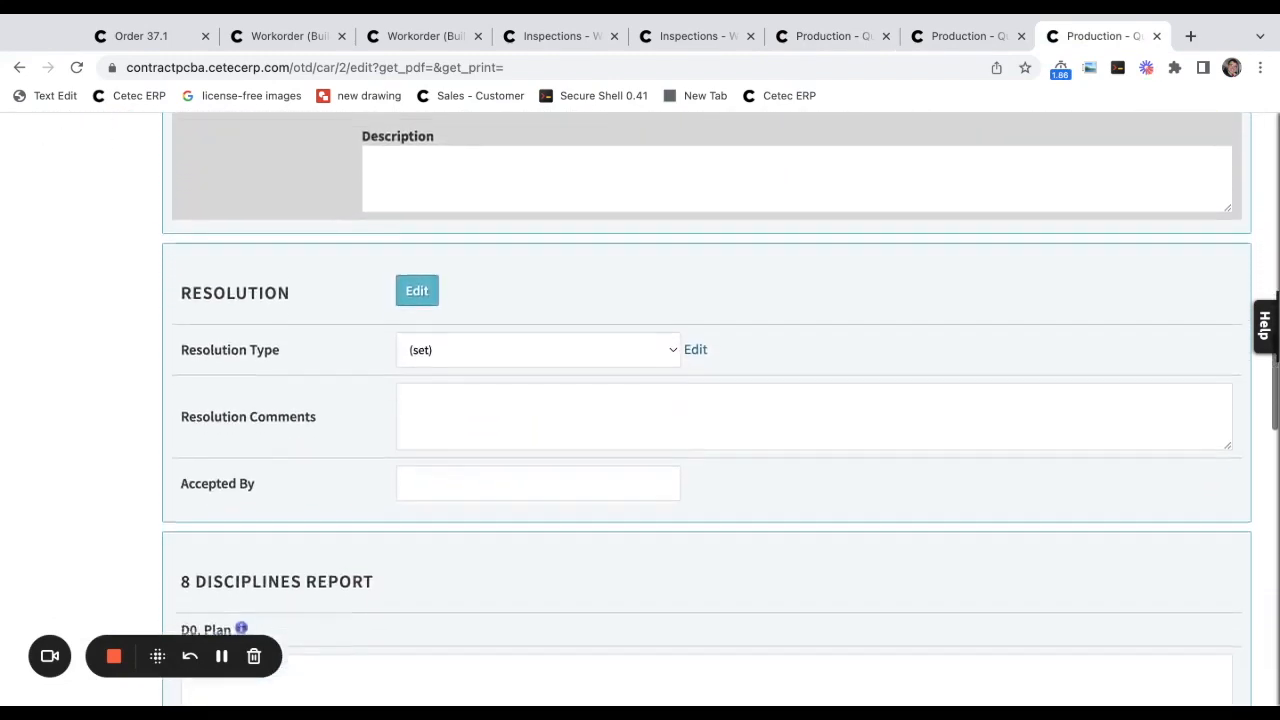
pyautogui.scroll(-4, 706, 409)
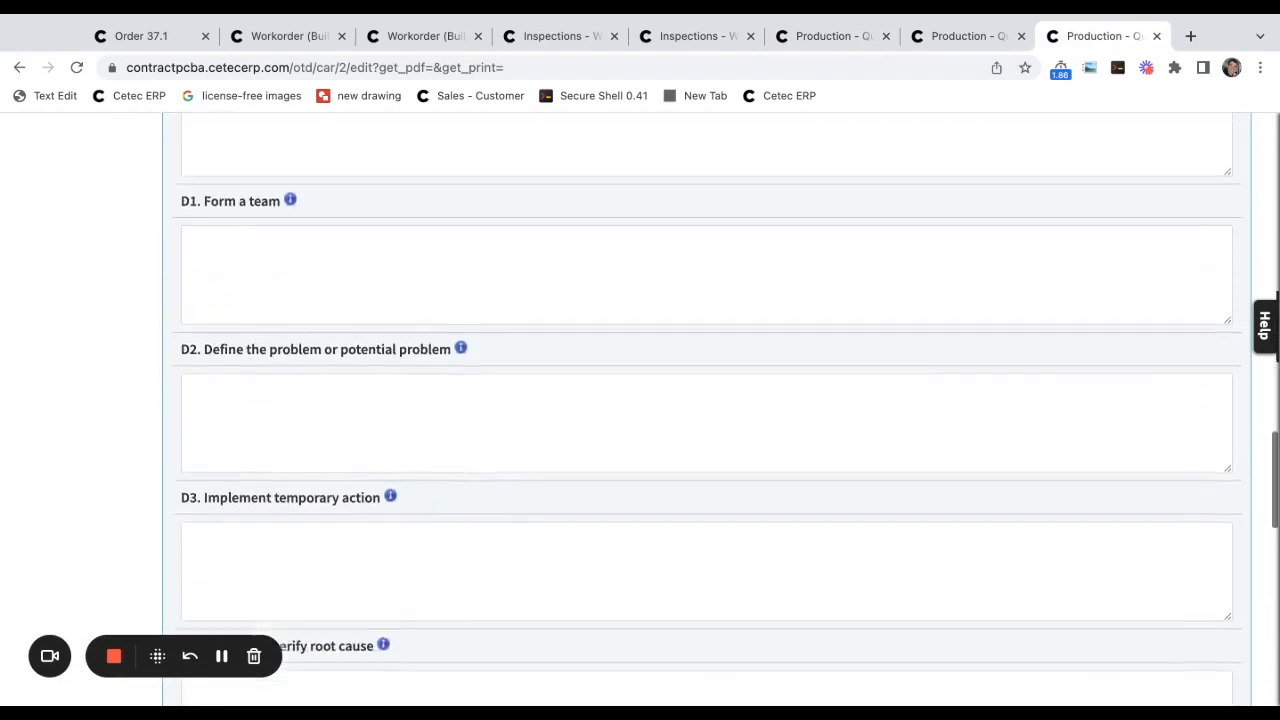
pyautogui.scroll(12, 706, 409)
pyautogui.scroll(10, 706, 409)
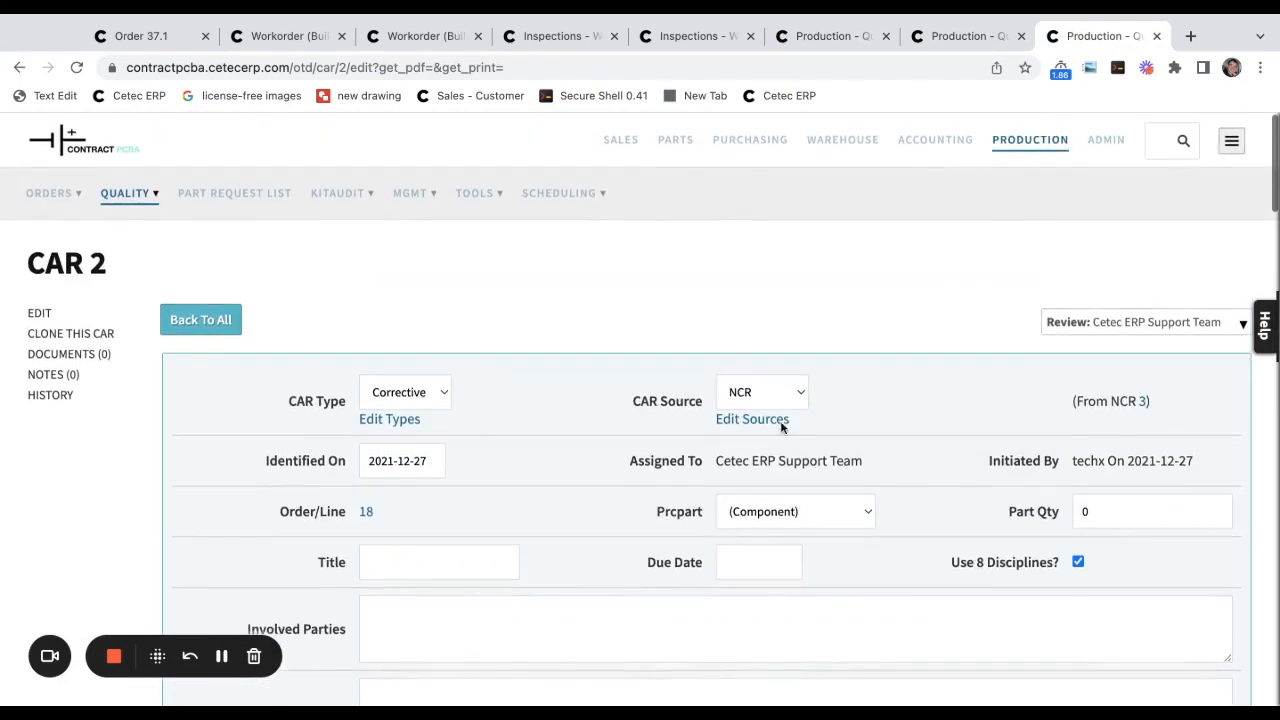
pyautogui.click(466, 193)
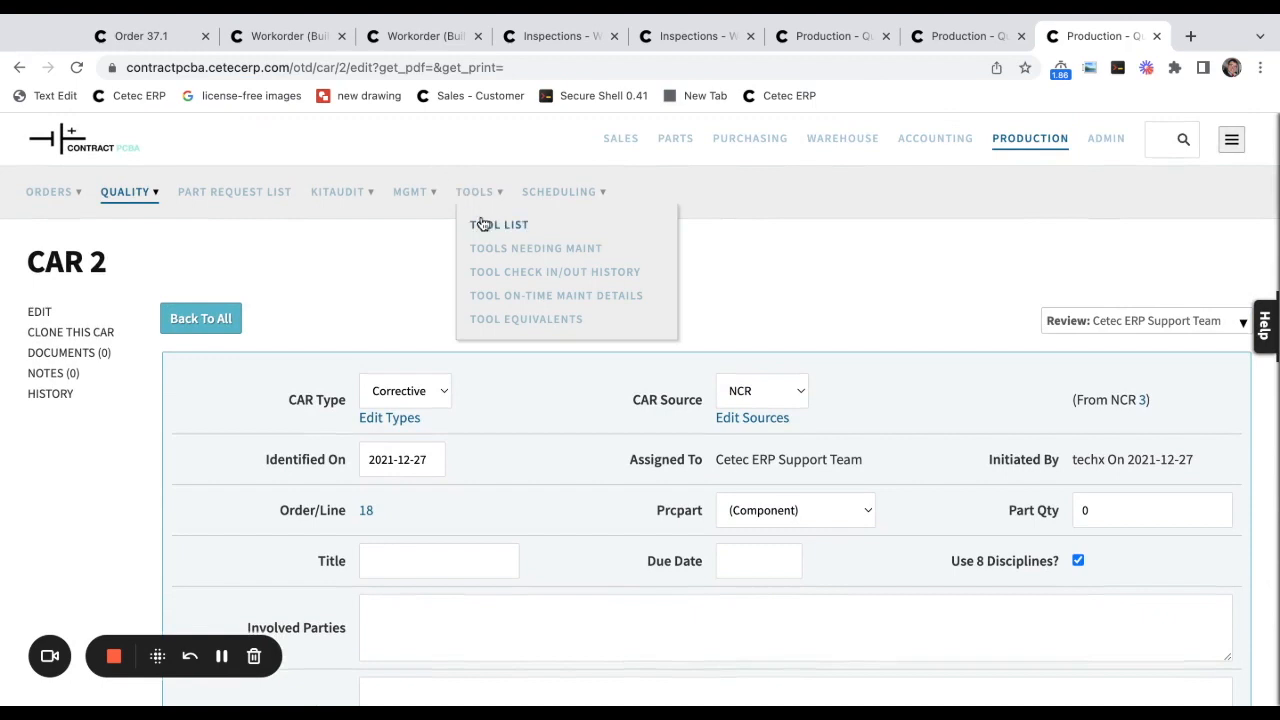
pyautogui.click(630, 140)
pyautogui.click(323, 193)
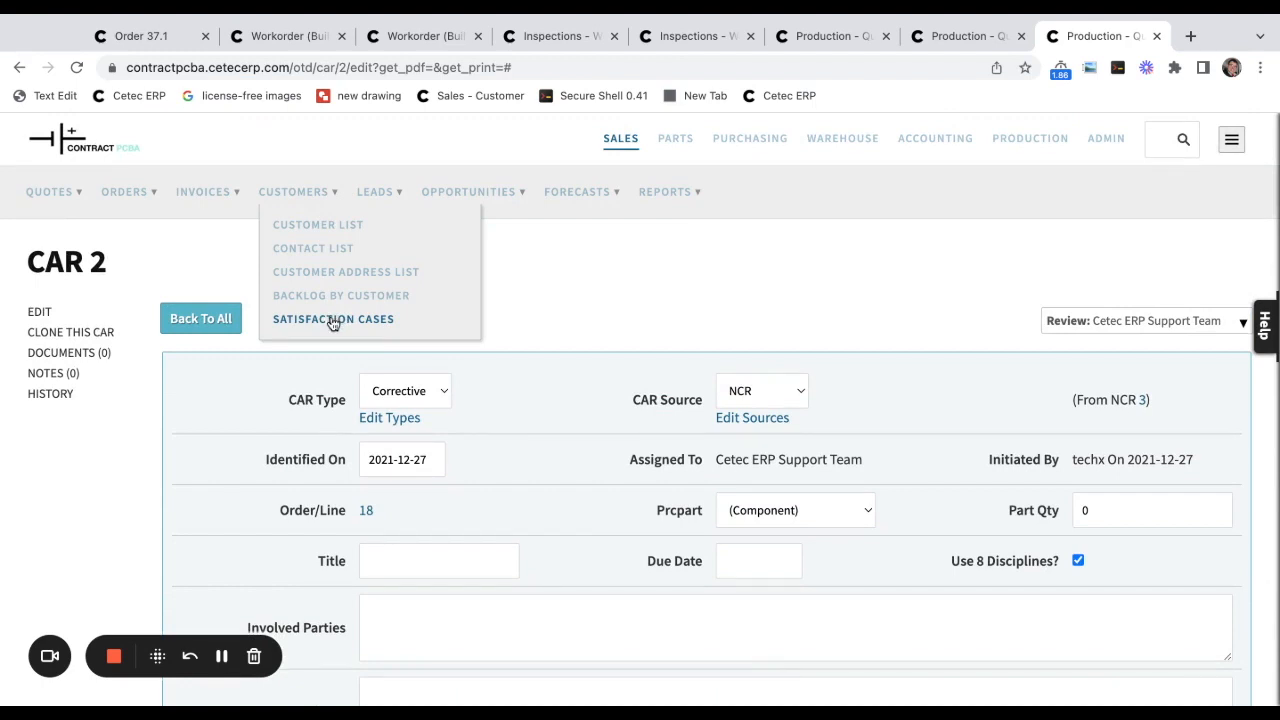
pyautogui.click(1099, 146)
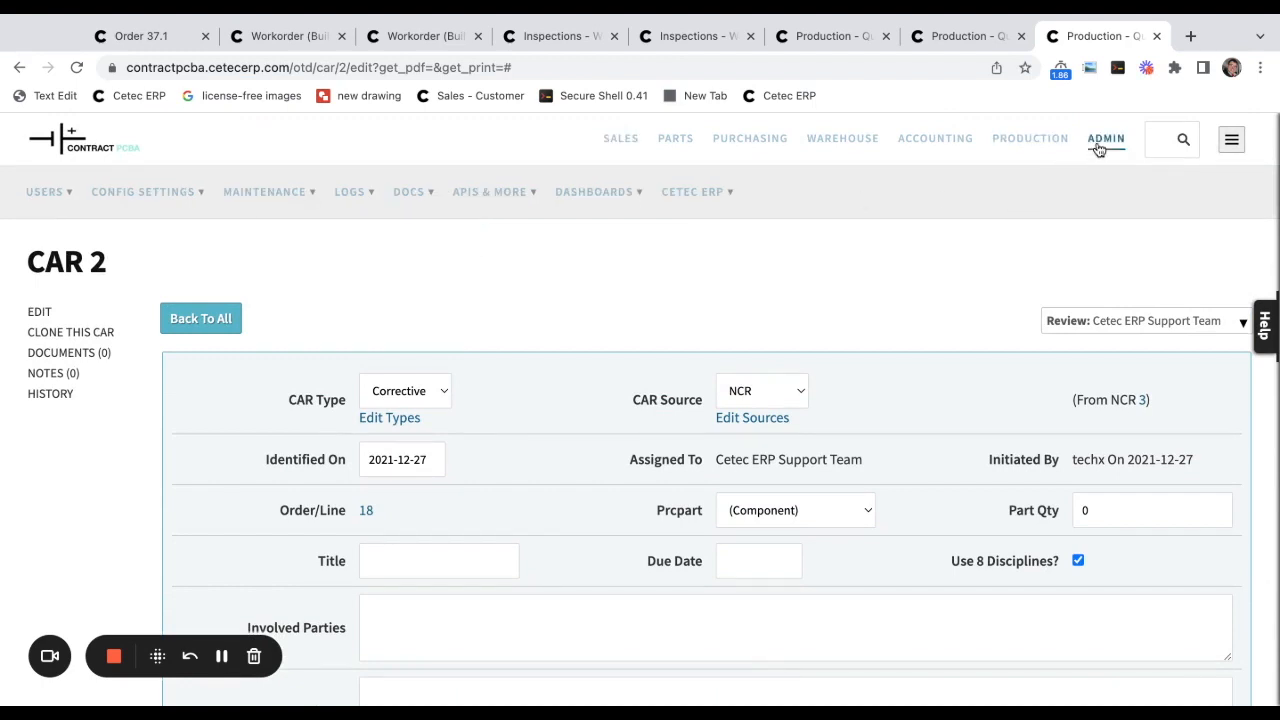
pyautogui.click(422, 196)
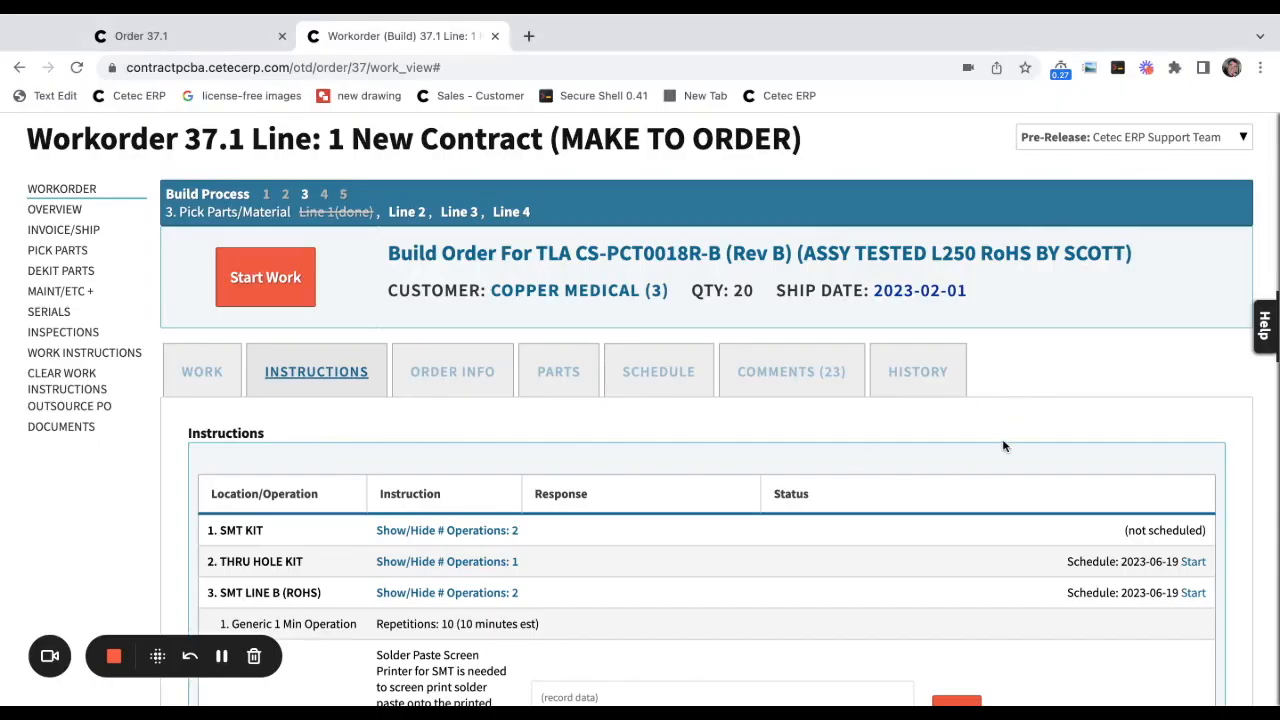
# Show work order 37.1's parts and components list and examine the CS-CAP0003 capacitor line.
pyautogui.scroll(1, 1004, 446)
pyautogui.scroll(1, 1004, 446)
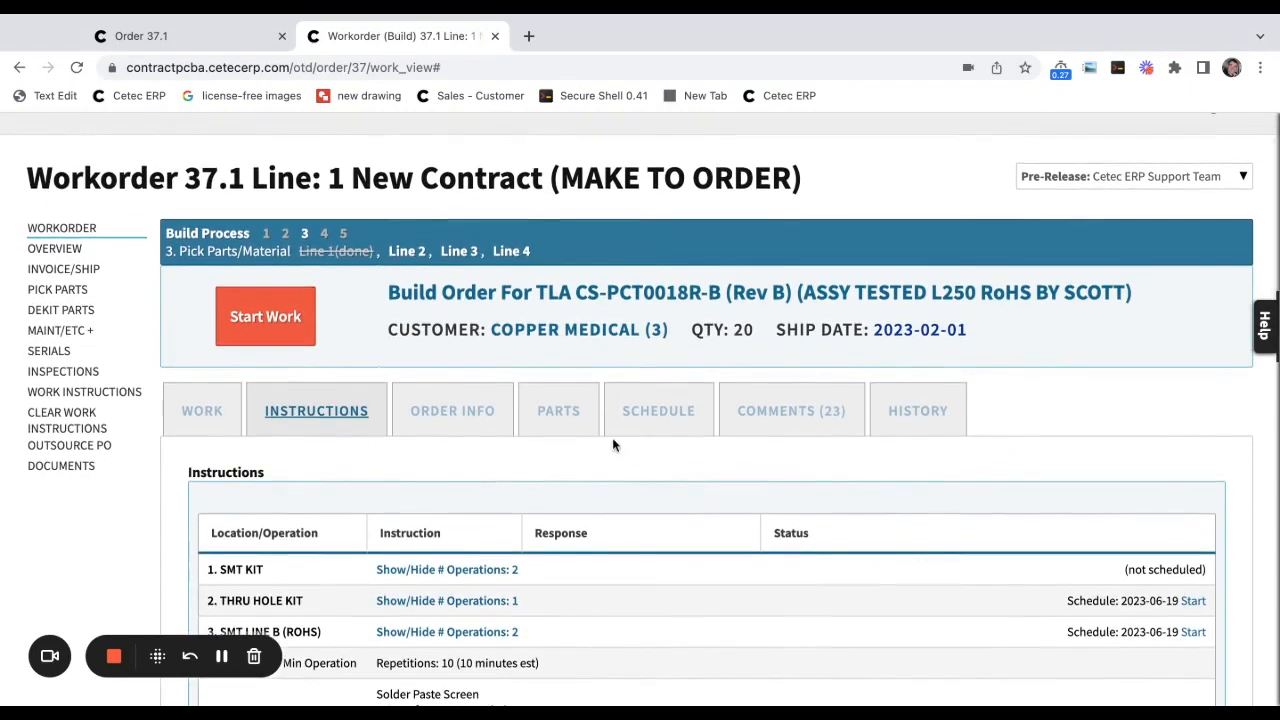
pyautogui.click(559, 426)
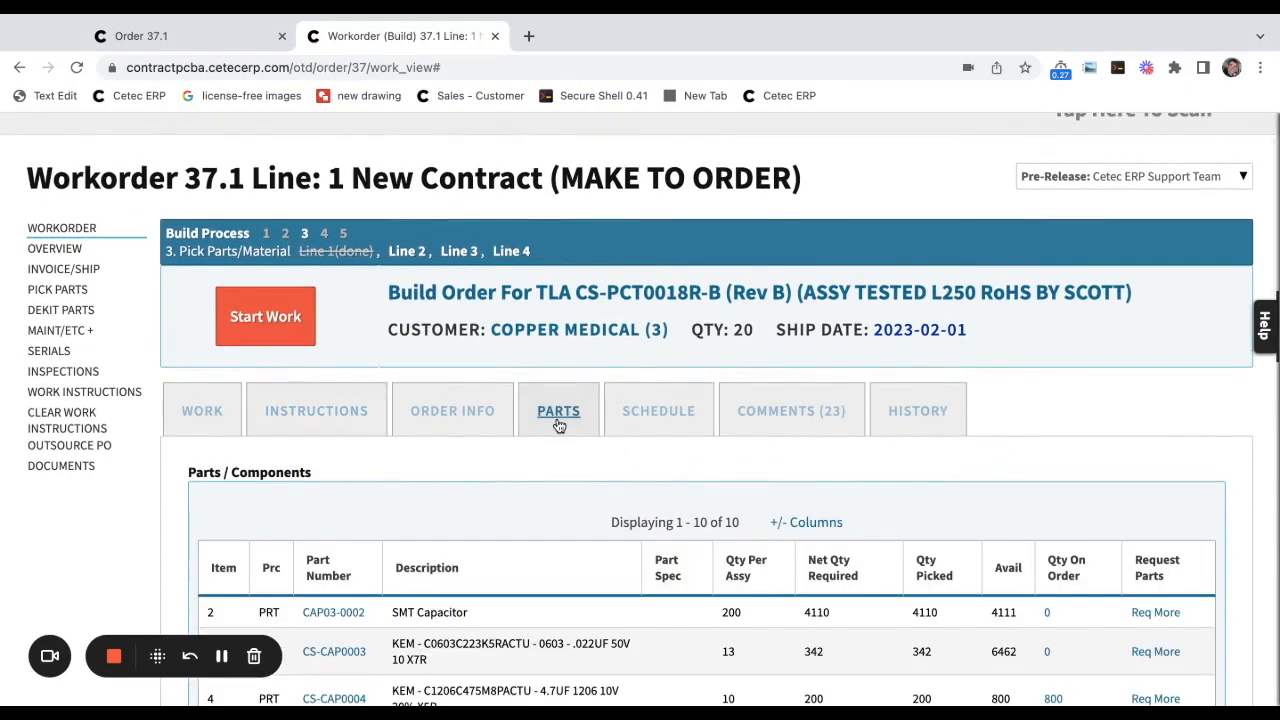
pyautogui.scroll(-2, 877, 395)
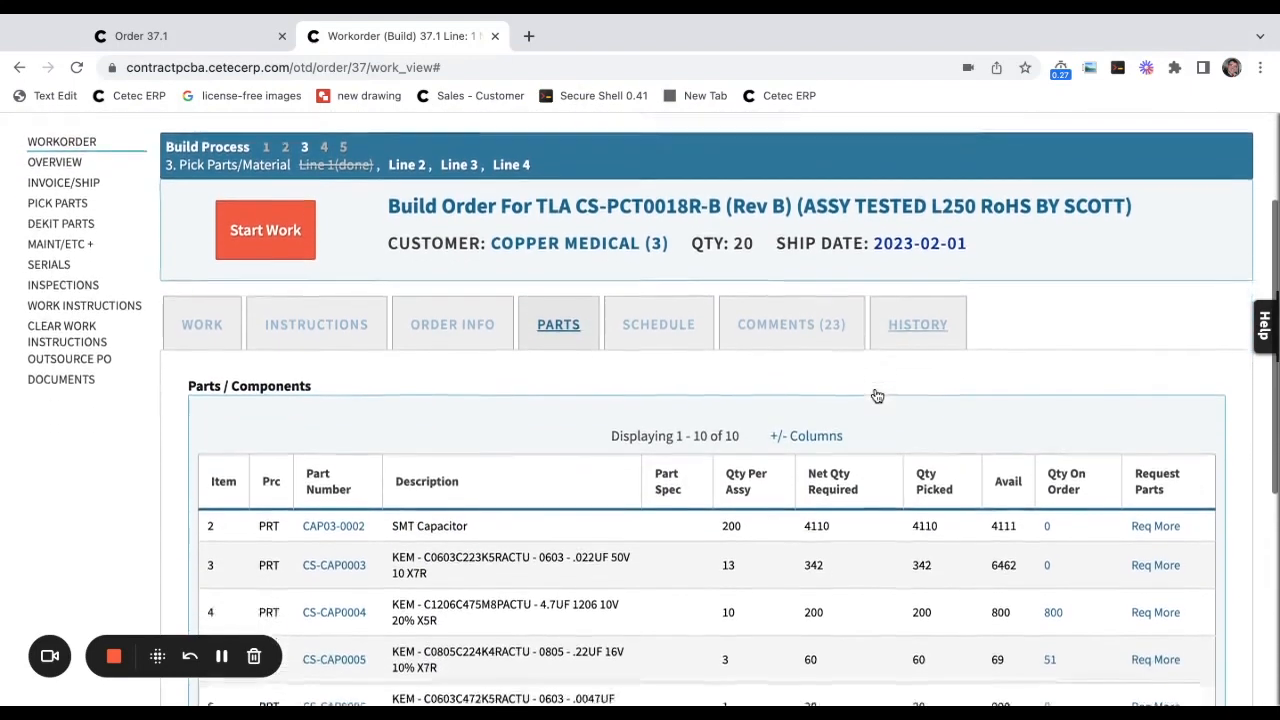
pyautogui.scroll(-1, 877, 397)
pyautogui.scroll(-1, 544, 440)
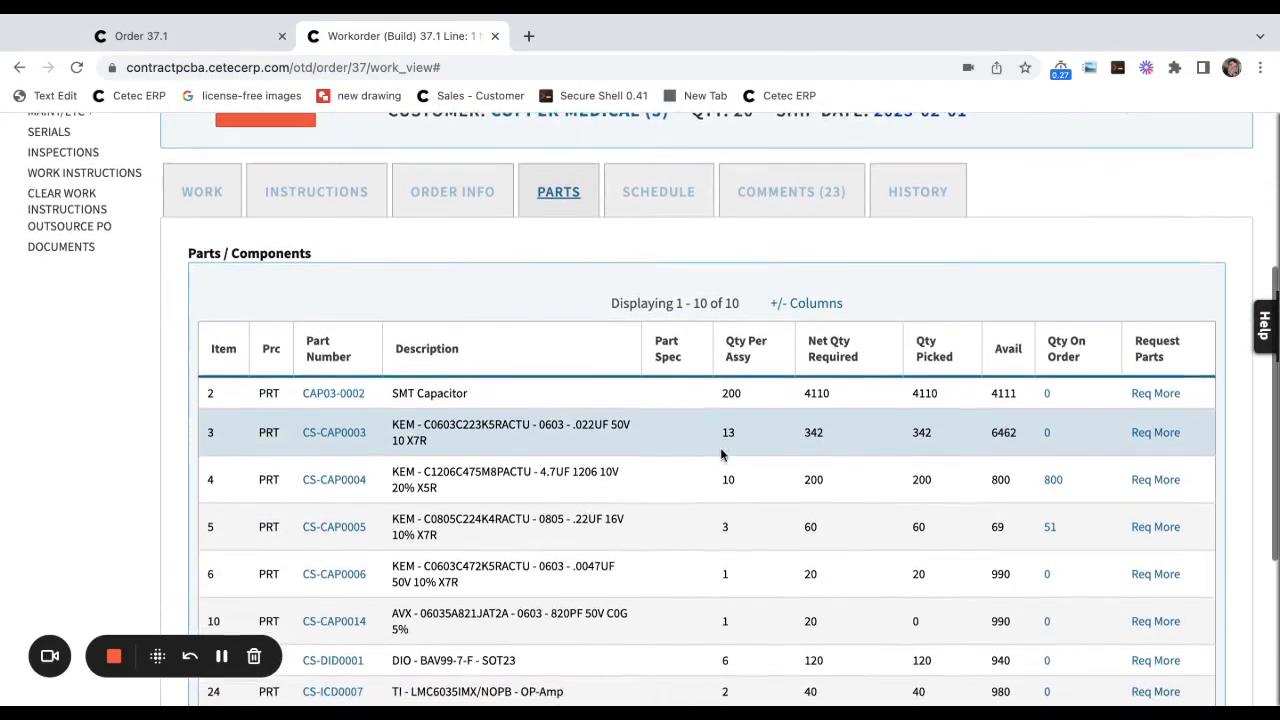
pyautogui.tripleClick(539, 424)
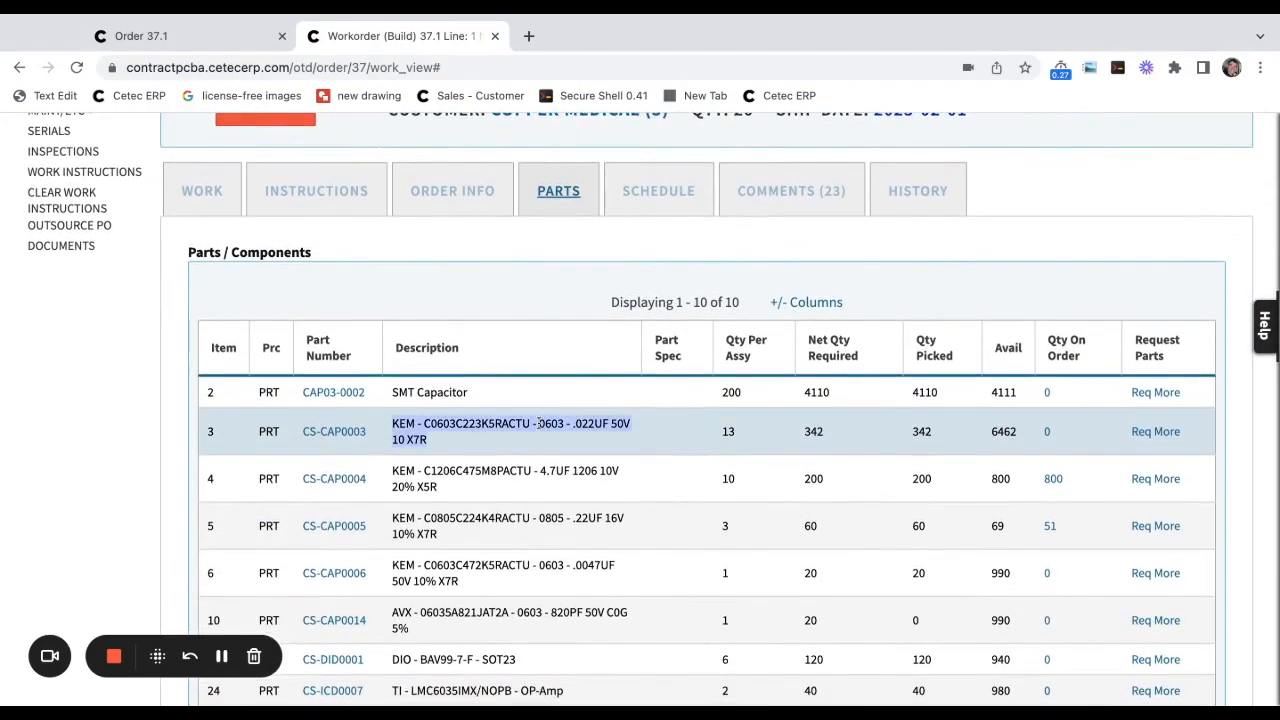
pyautogui.click(552, 423)
pyautogui.scroll(1, 669, 443)
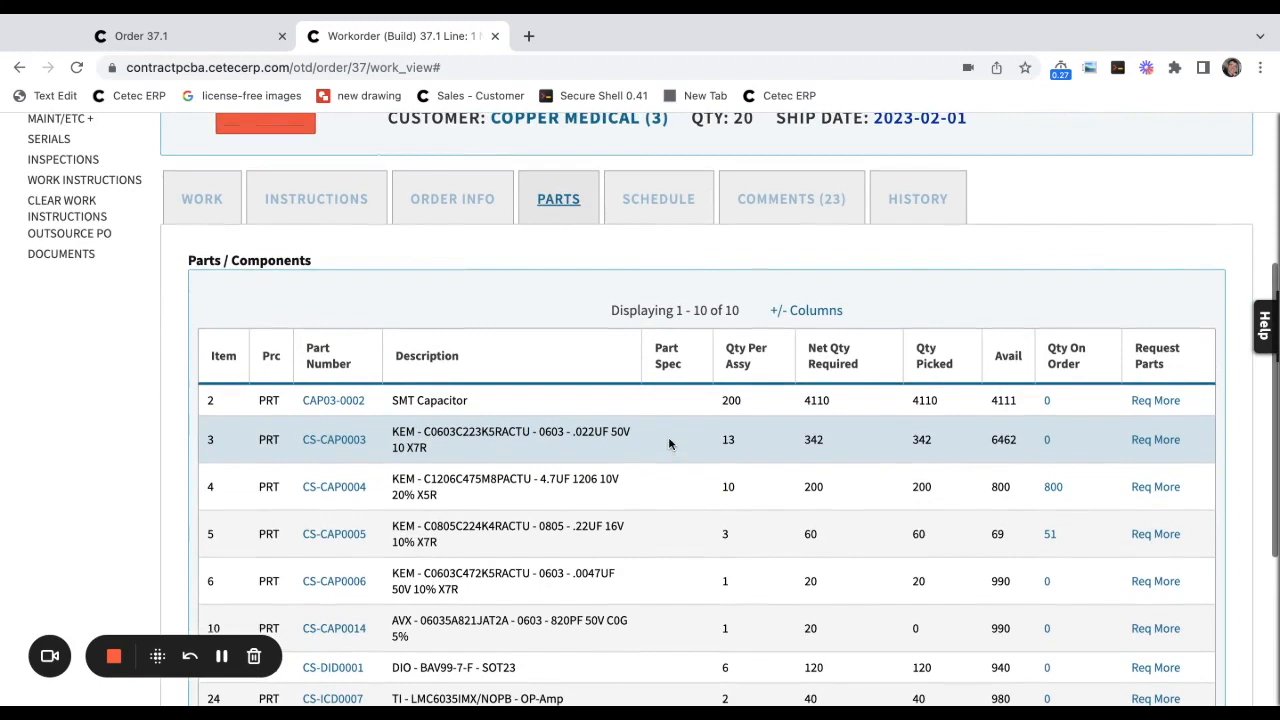
# Send a request for 2 more PRTCS-CAP0003, flagged as due to scrap, with the reason Scrap.
pyautogui.click(1151, 441)
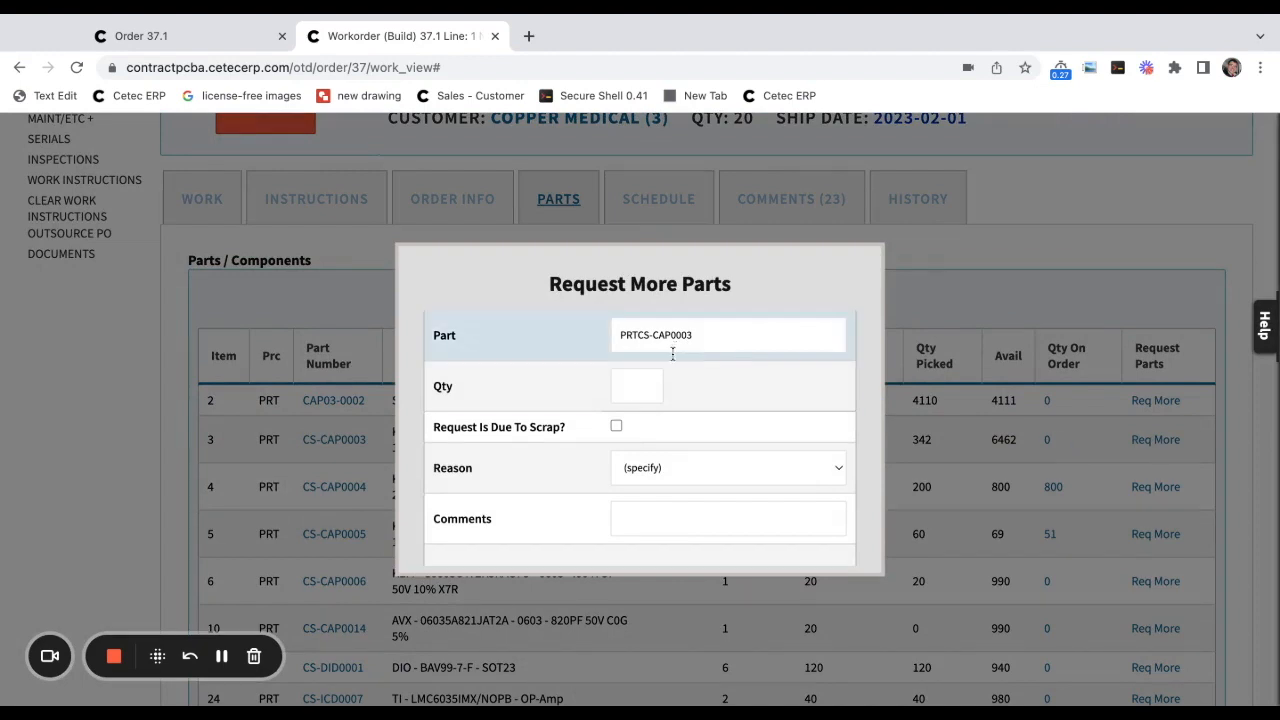
pyautogui.click(647, 386)
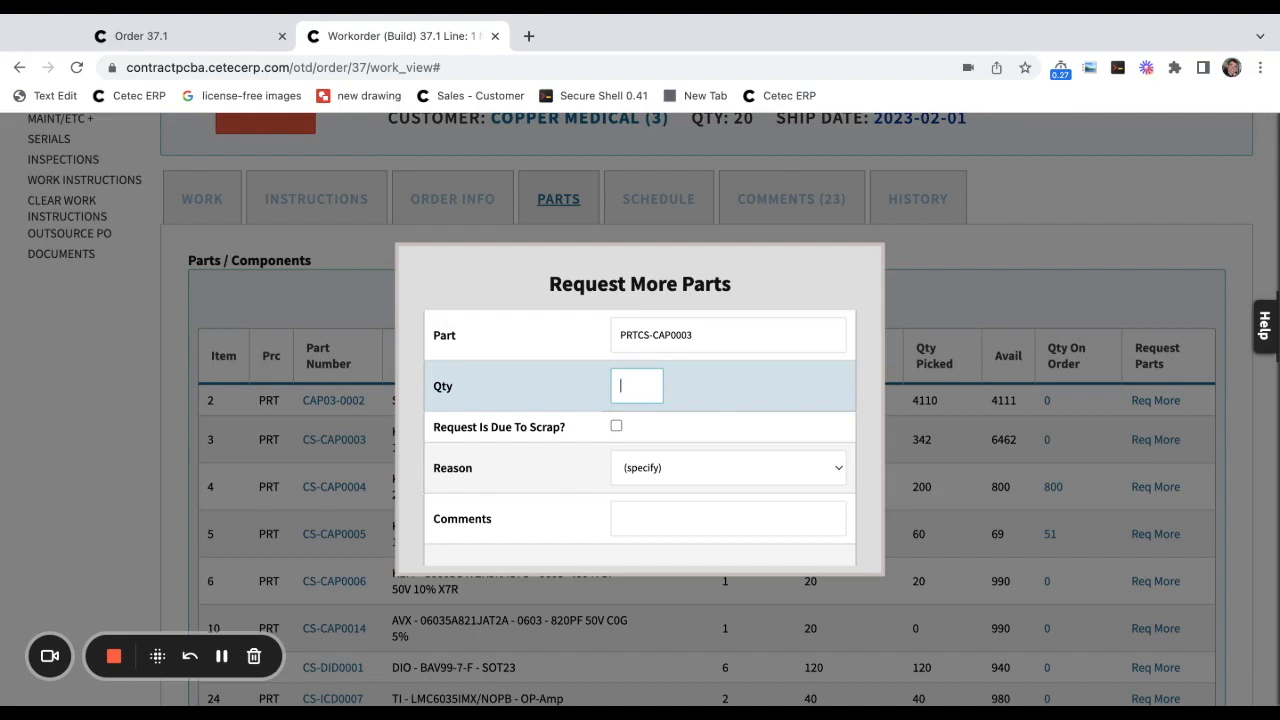
pyautogui.tripleClick(671, 336)
pyautogui.click(672, 335)
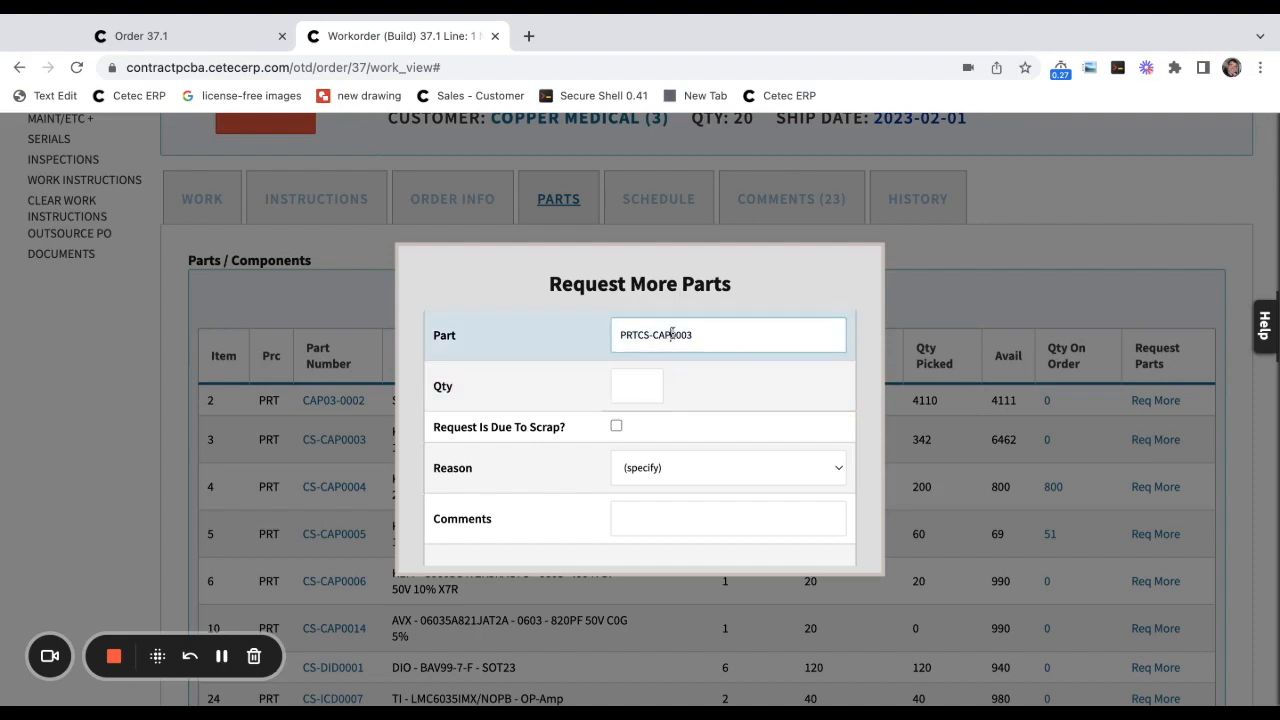
pyautogui.click(650, 384)
pyautogui.write('2')
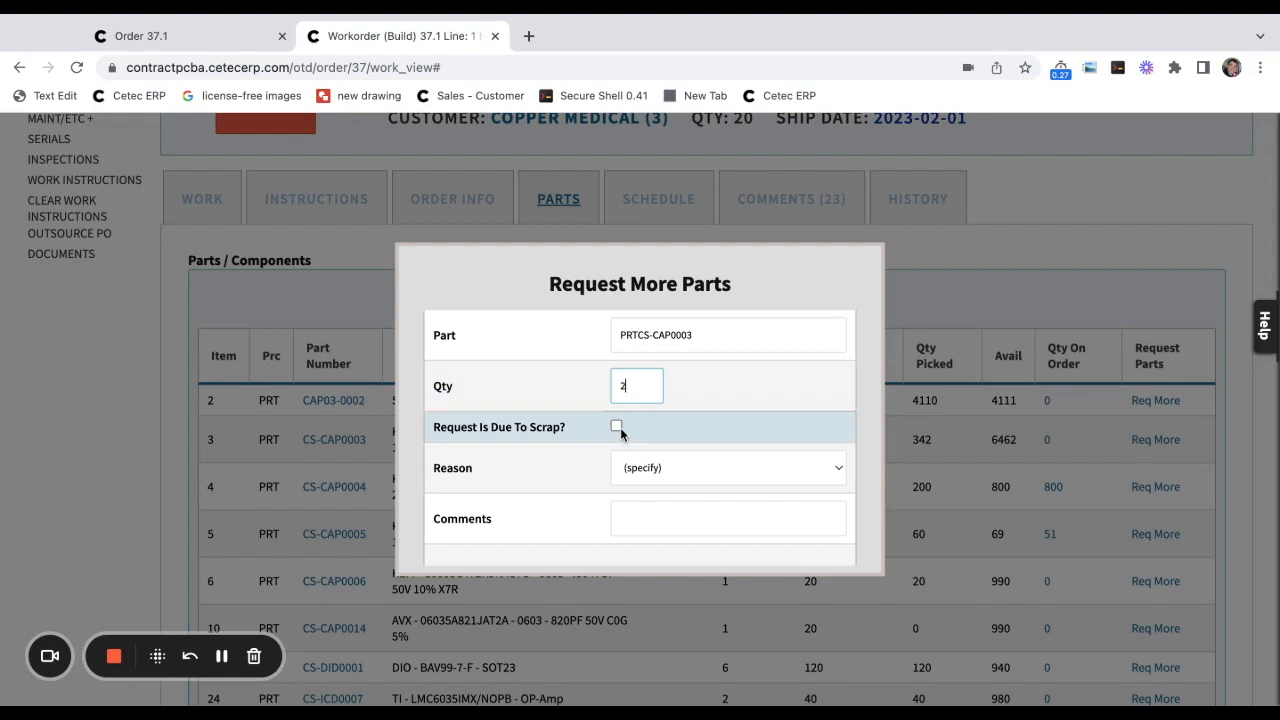
pyautogui.click(617, 427)
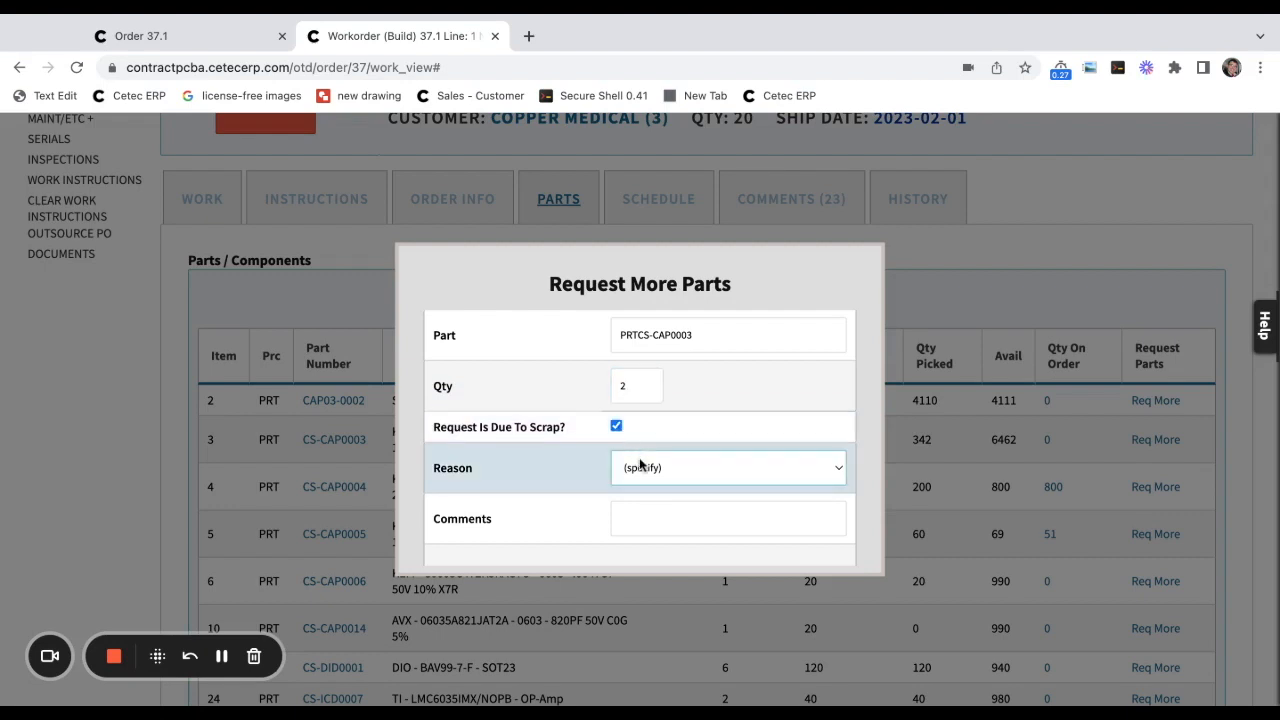
pyautogui.click(755, 410)
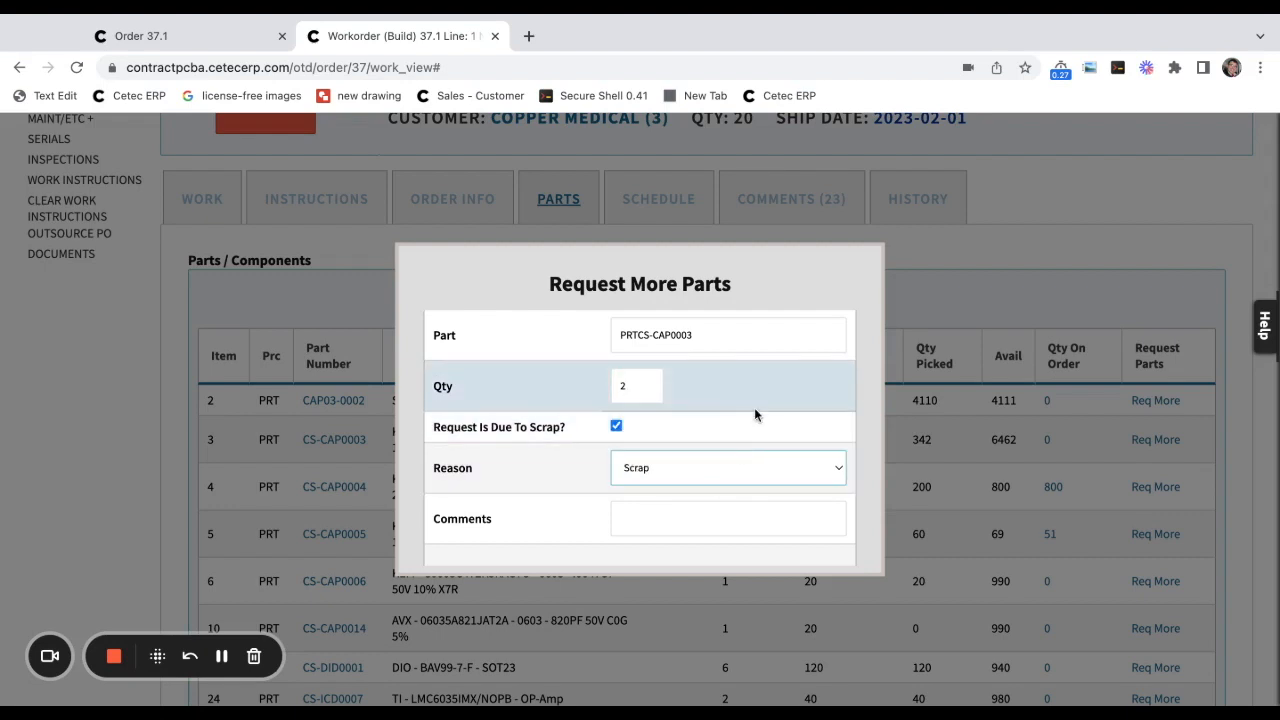
pyautogui.scroll(-2, 754, 410)
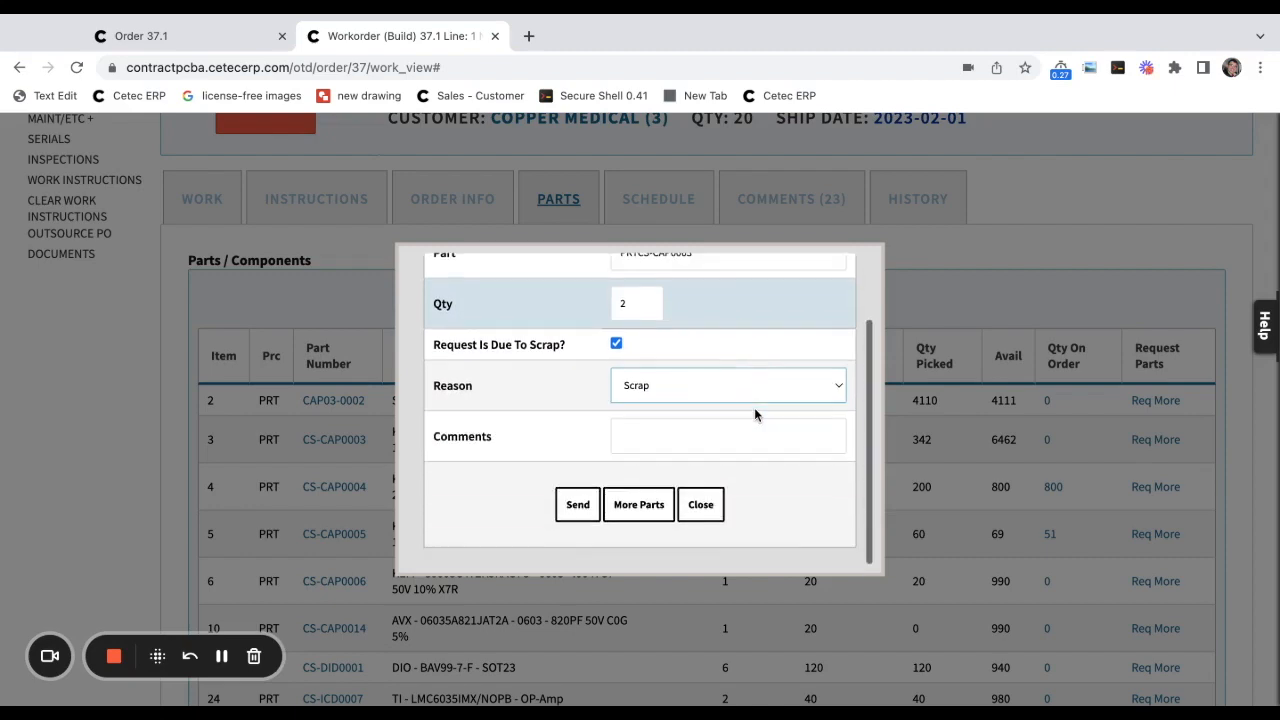
pyautogui.click(585, 510)
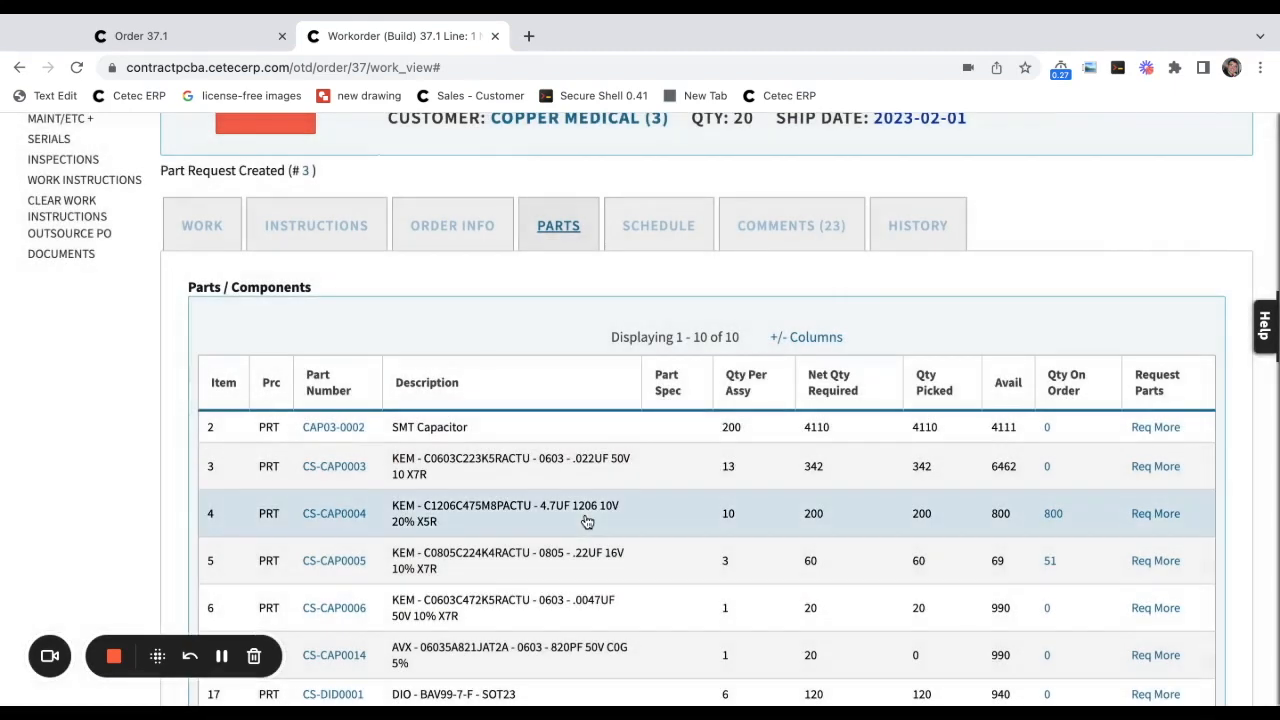
# Return to the work order's Work view and look over the warehouse's release and pick queue options.
pyautogui.scroll(2, 491, 212)
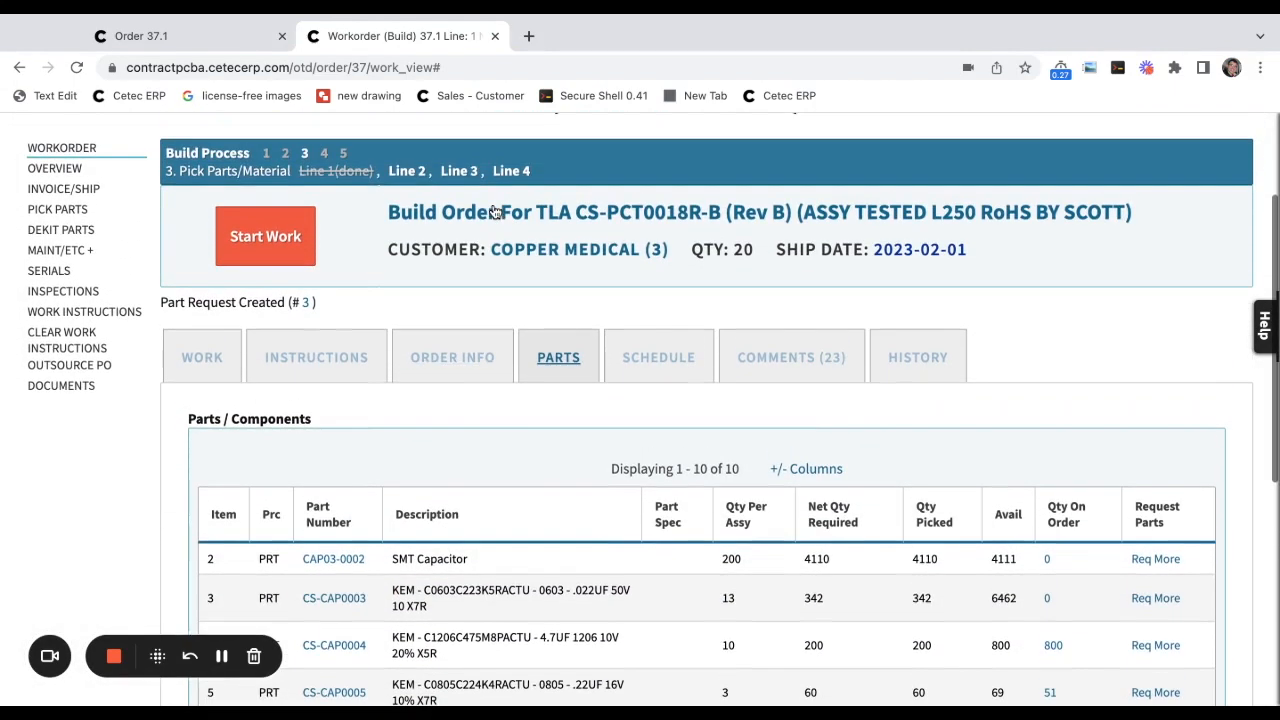
pyautogui.click(208, 360)
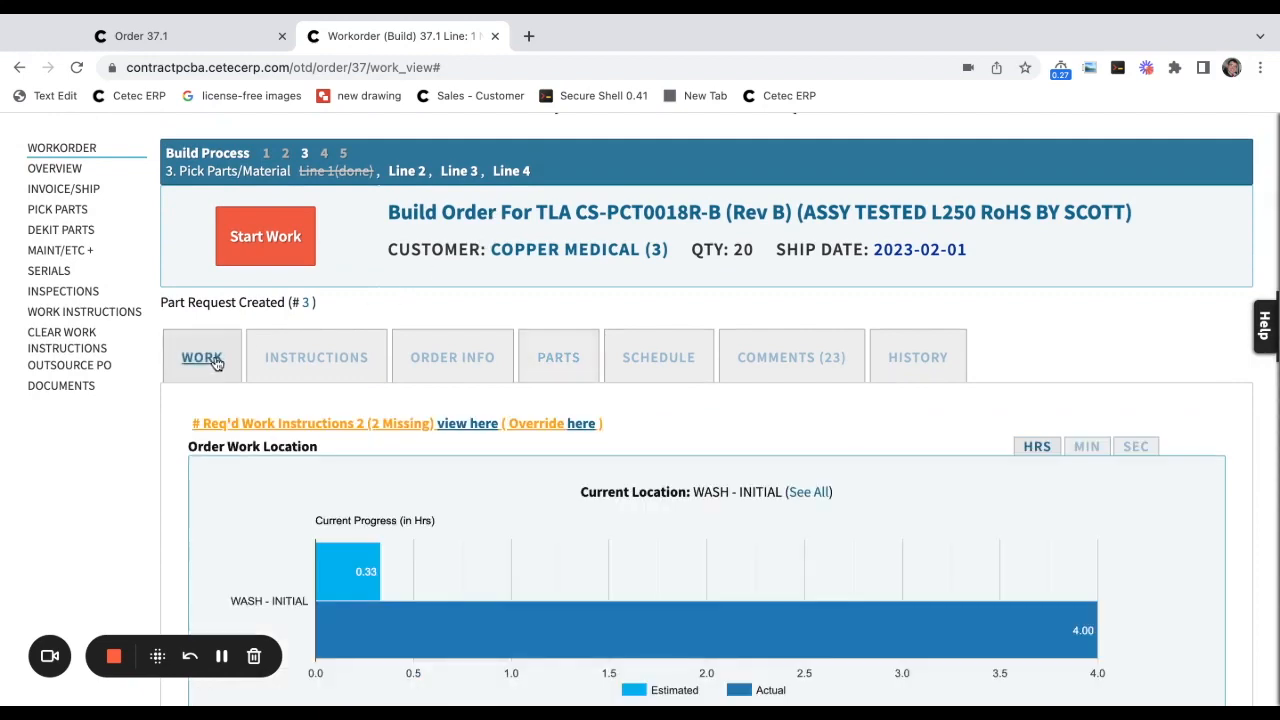
pyautogui.scroll(2, 420, 336)
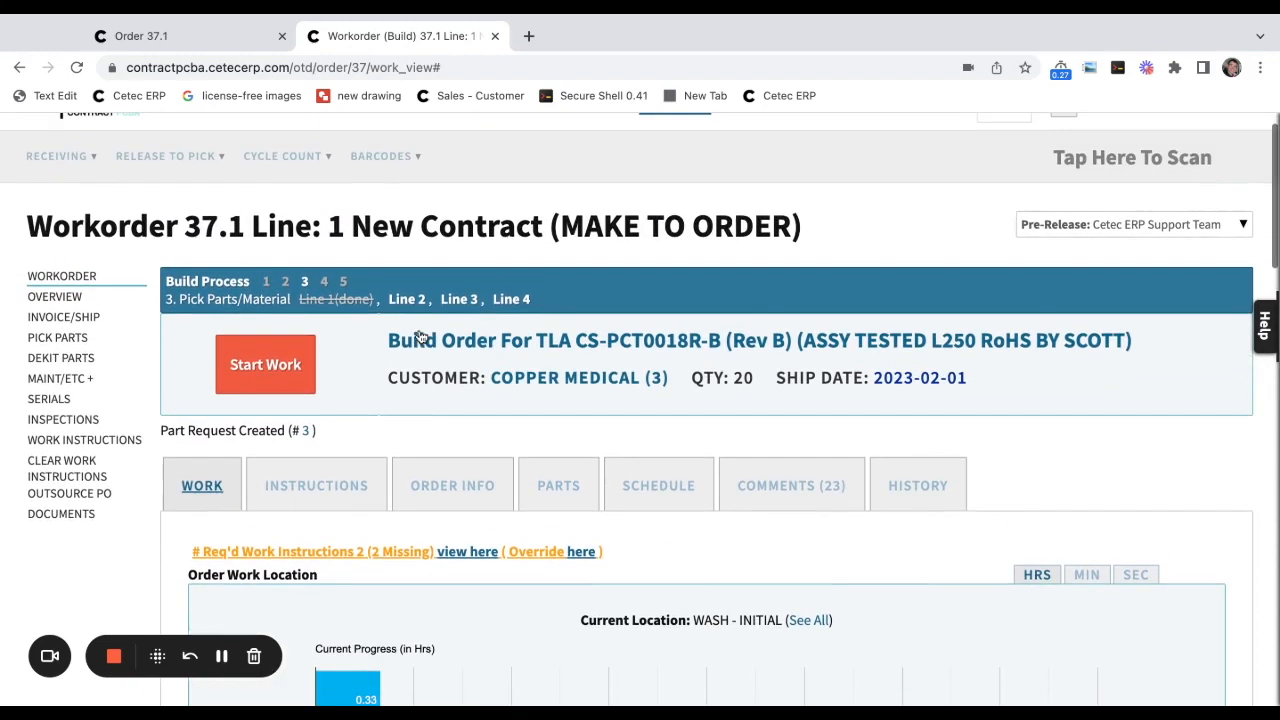
pyautogui.scroll(1, 420, 336)
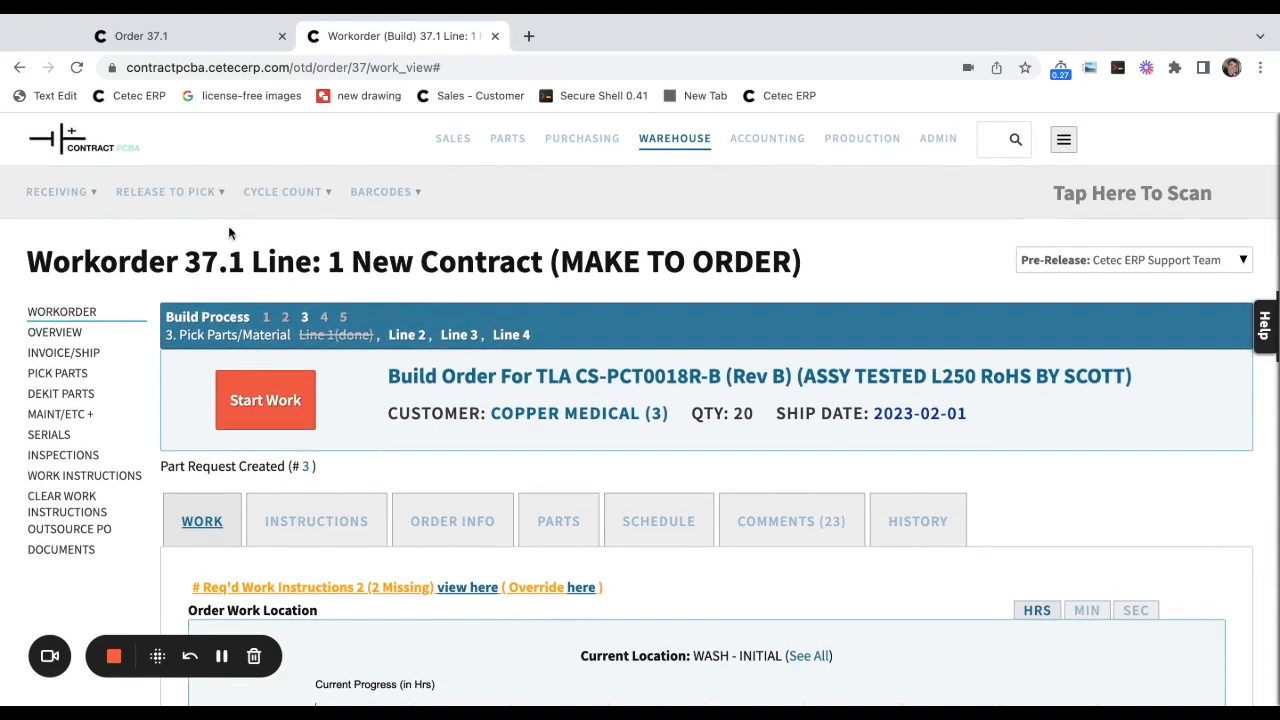
pyautogui.click(189, 207)
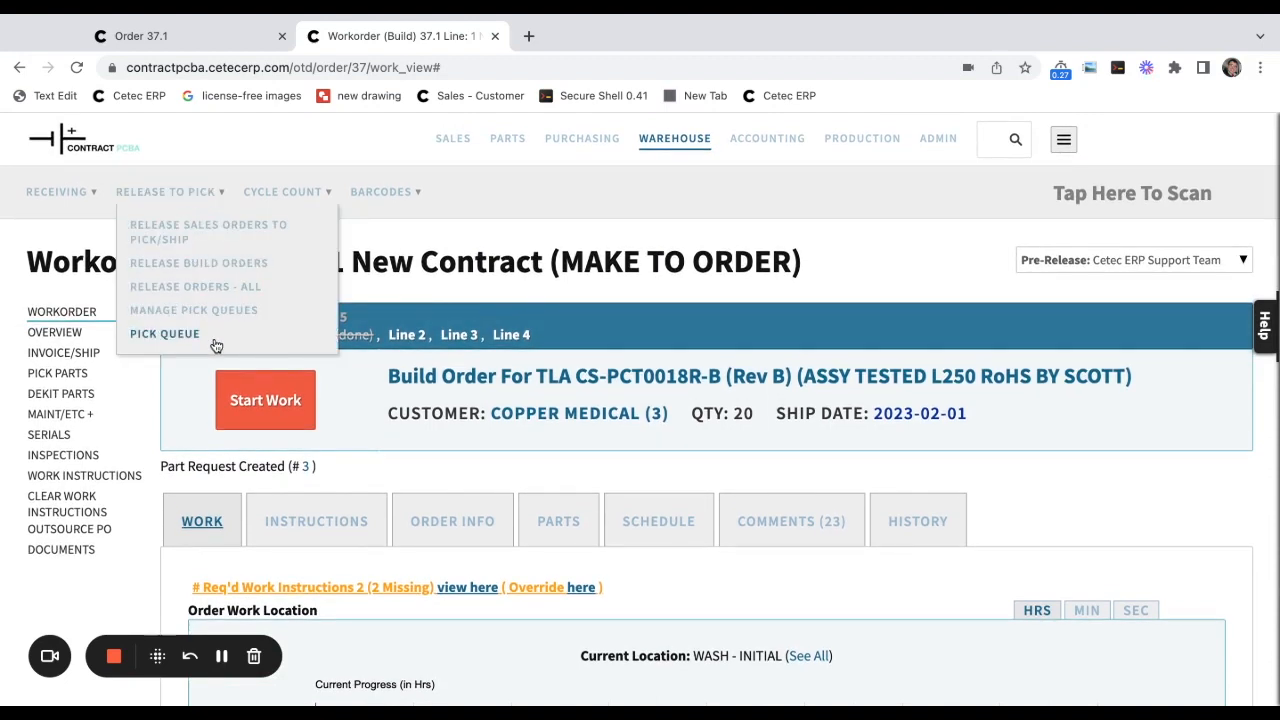
pyautogui.click(382, 447)
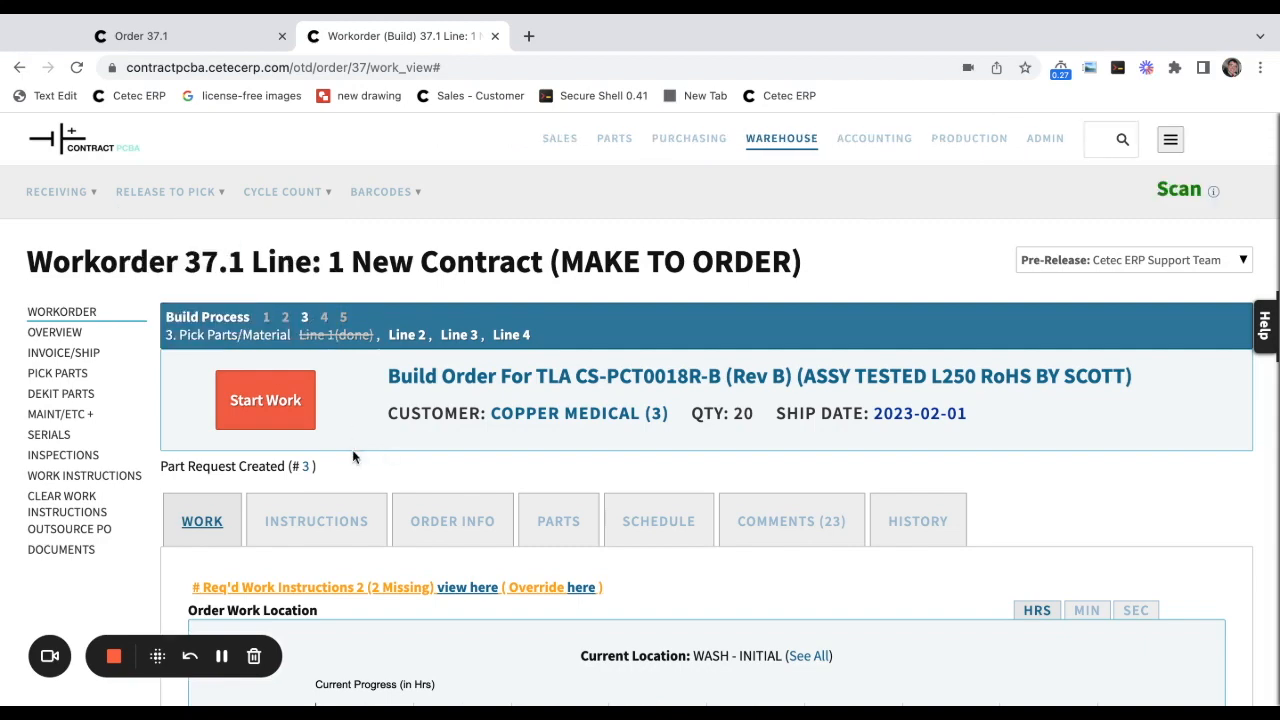
# Open the newly created part request and review its Order, Requested From location and bin list.
pyautogui.click(306, 468)
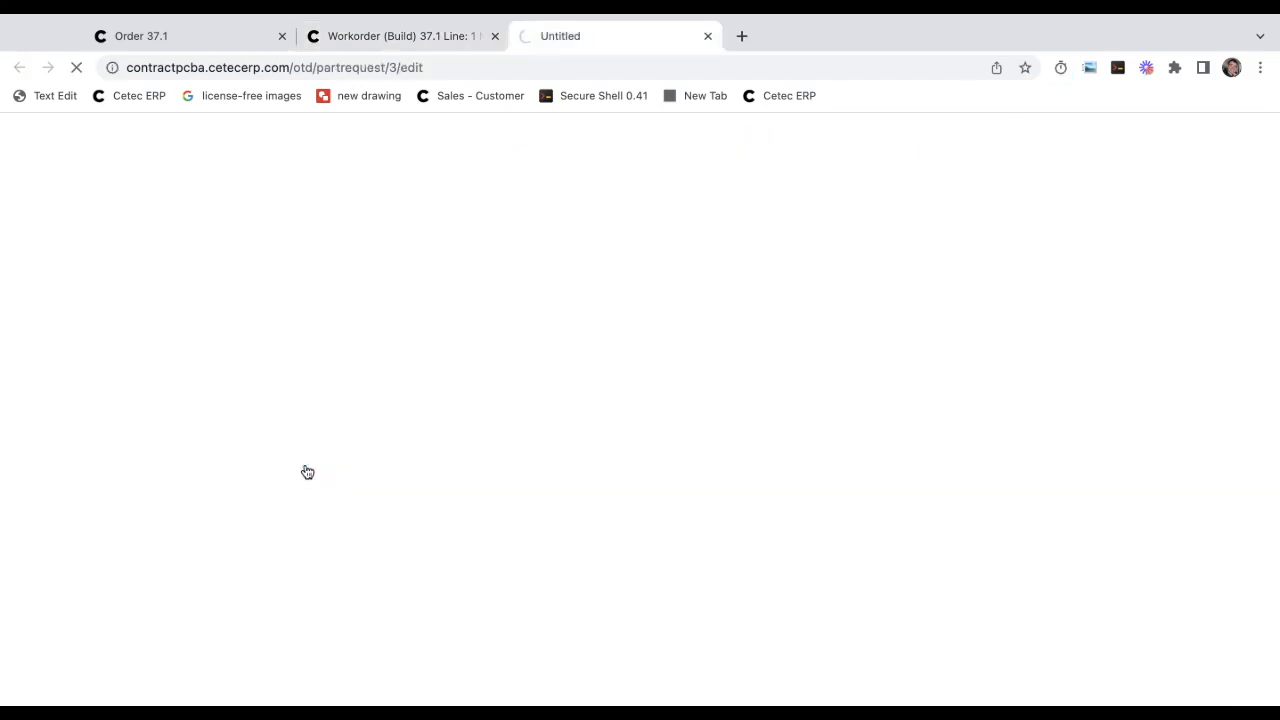
pyautogui.scroll(-2, 744, 400)
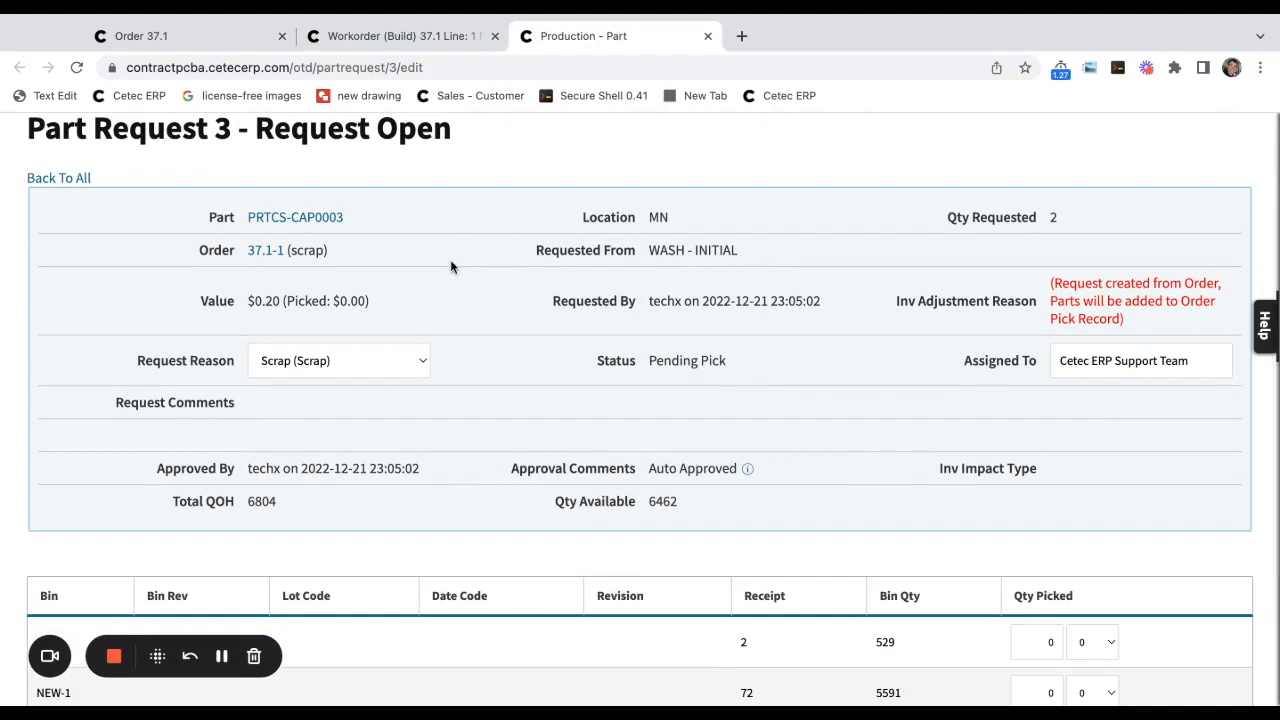
pyautogui.moveTo(364, 252); pyautogui.dragTo(198, 251)
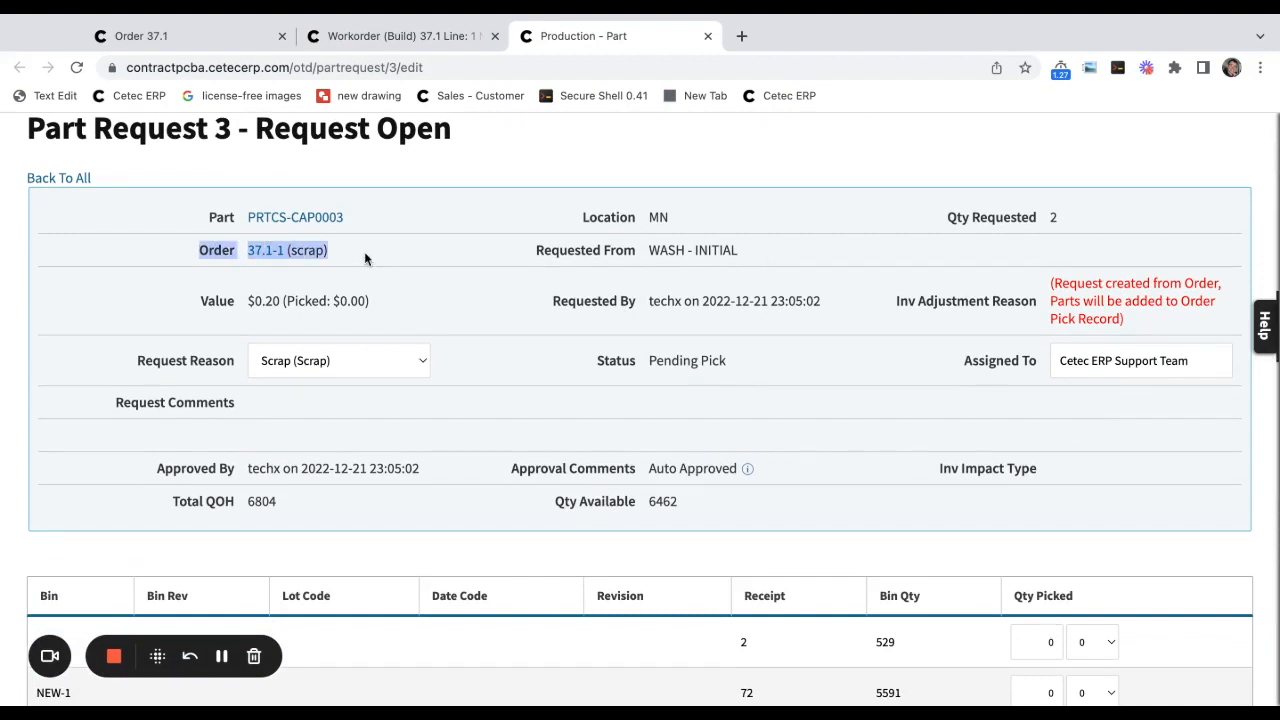
pyautogui.click(626, 395)
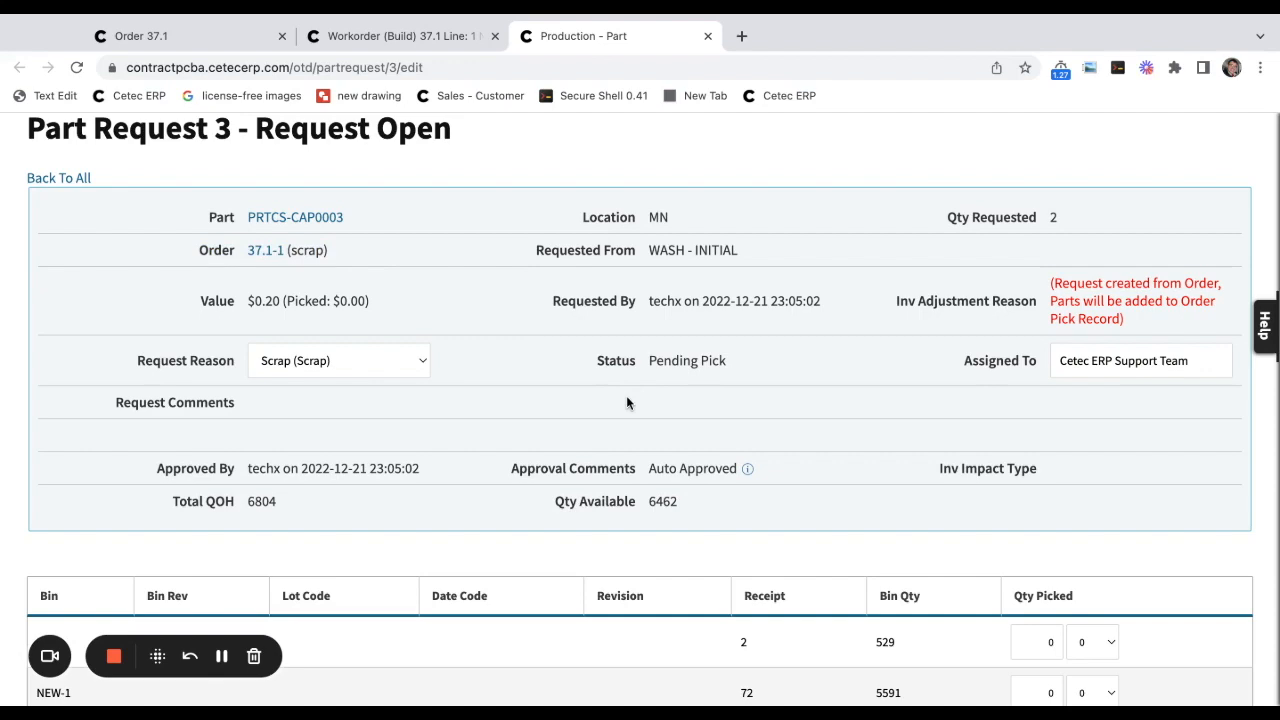
pyautogui.tripleClick(677, 250)
pyautogui.click(677, 250)
pyautogui.scroll(-3, 829, 316)
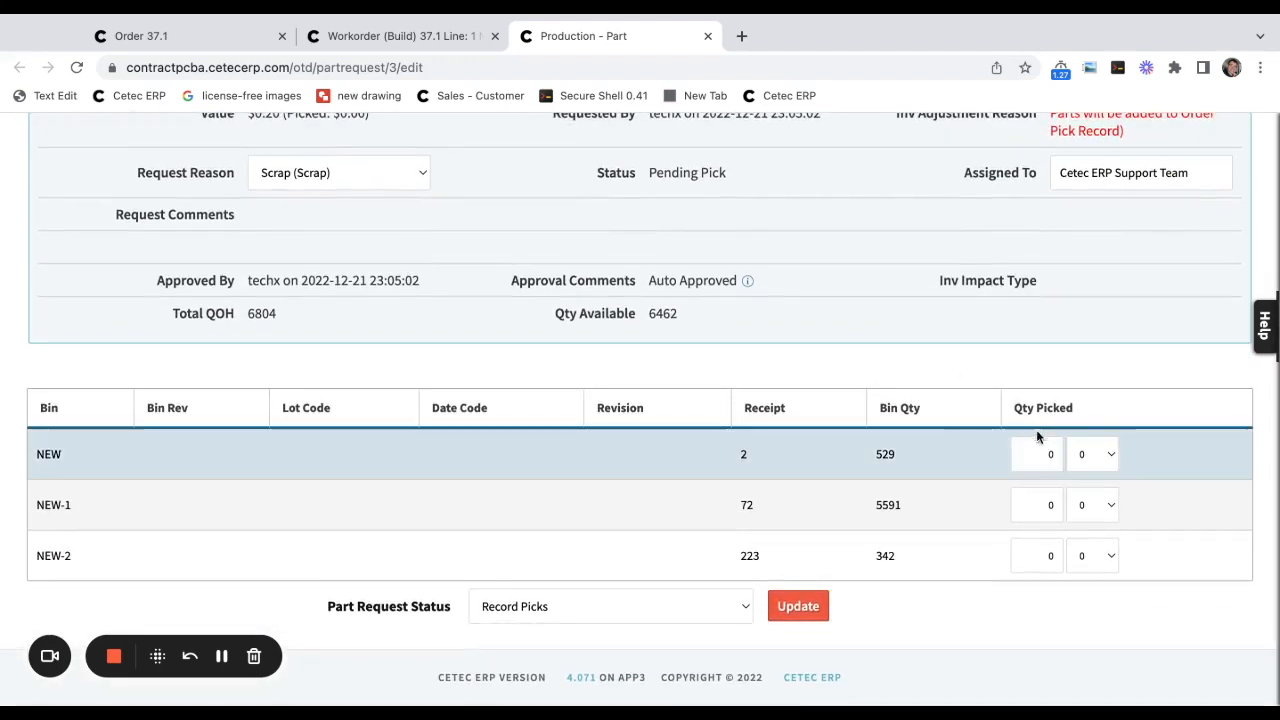
# Record a pick of 2 from bin NEW on the part request and update its status to close it.
pyautogui.click(1036, 451)
pyautogui.write('2')
pyautogui.click(669, 607)
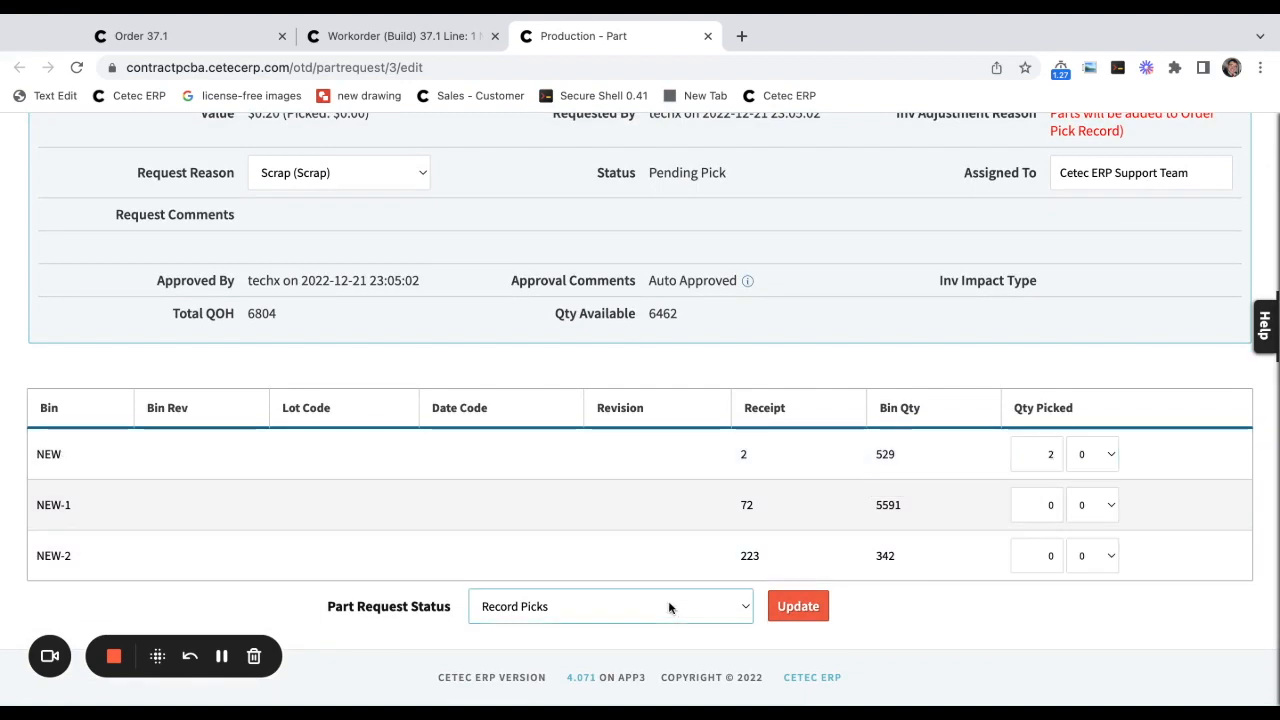
pyautogui.click(669, 626)
pyautogui.click(798, 616)
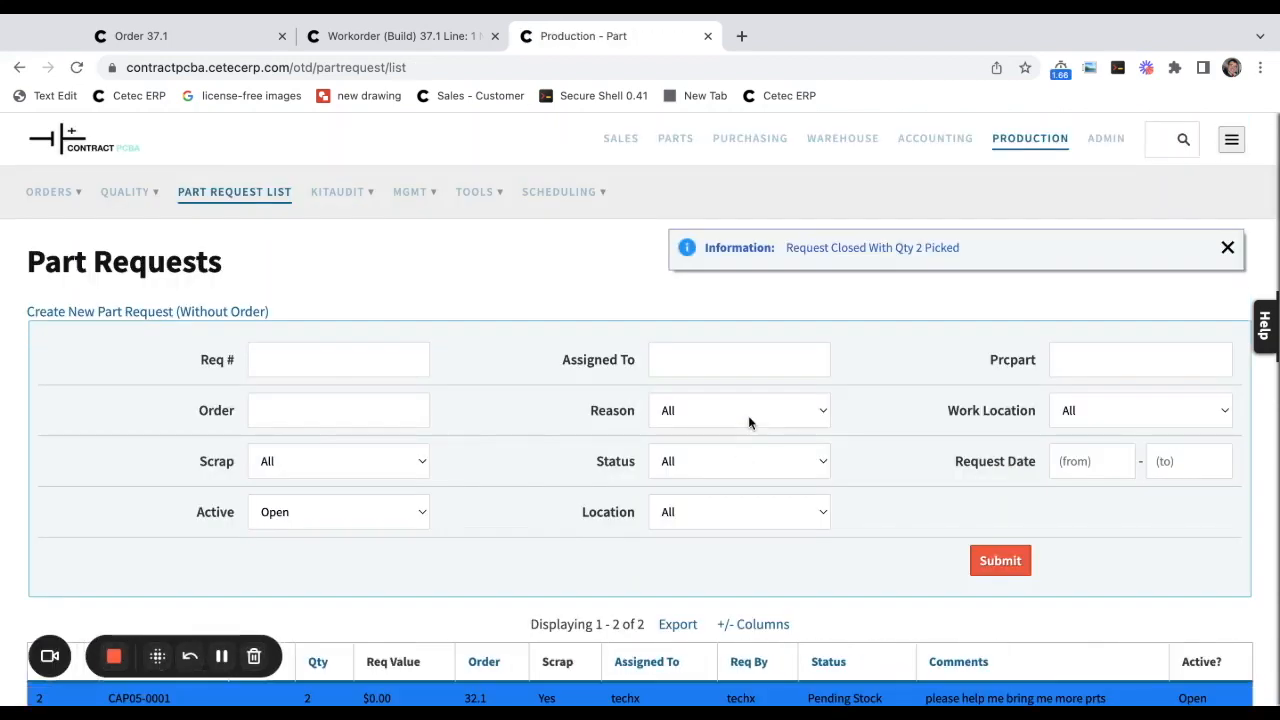
# Check CS-CAP0003's needed and picked quantities on the work order's pick parts page, and return to the part request list.
pyautogui.scroll(-2, 748, 415)
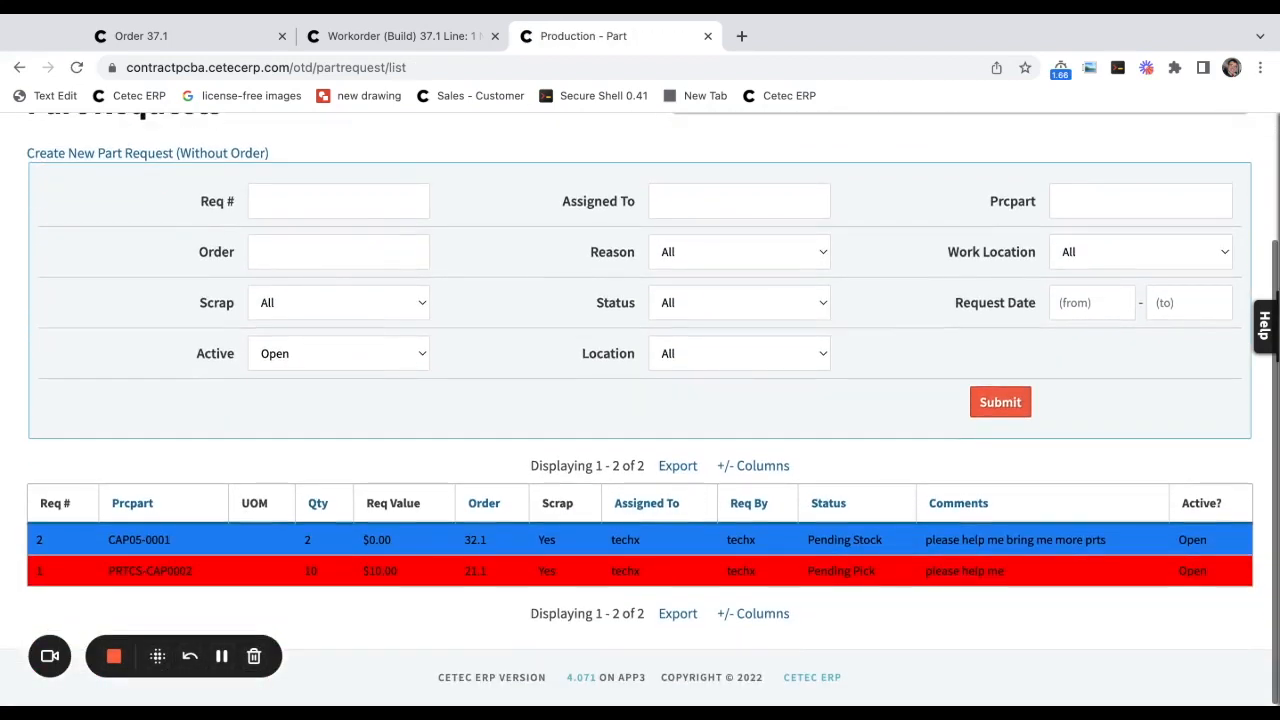
pyautogui.hotkey('ctrl', 'shift', 'Tab')
pyautogui.click(51, 382)
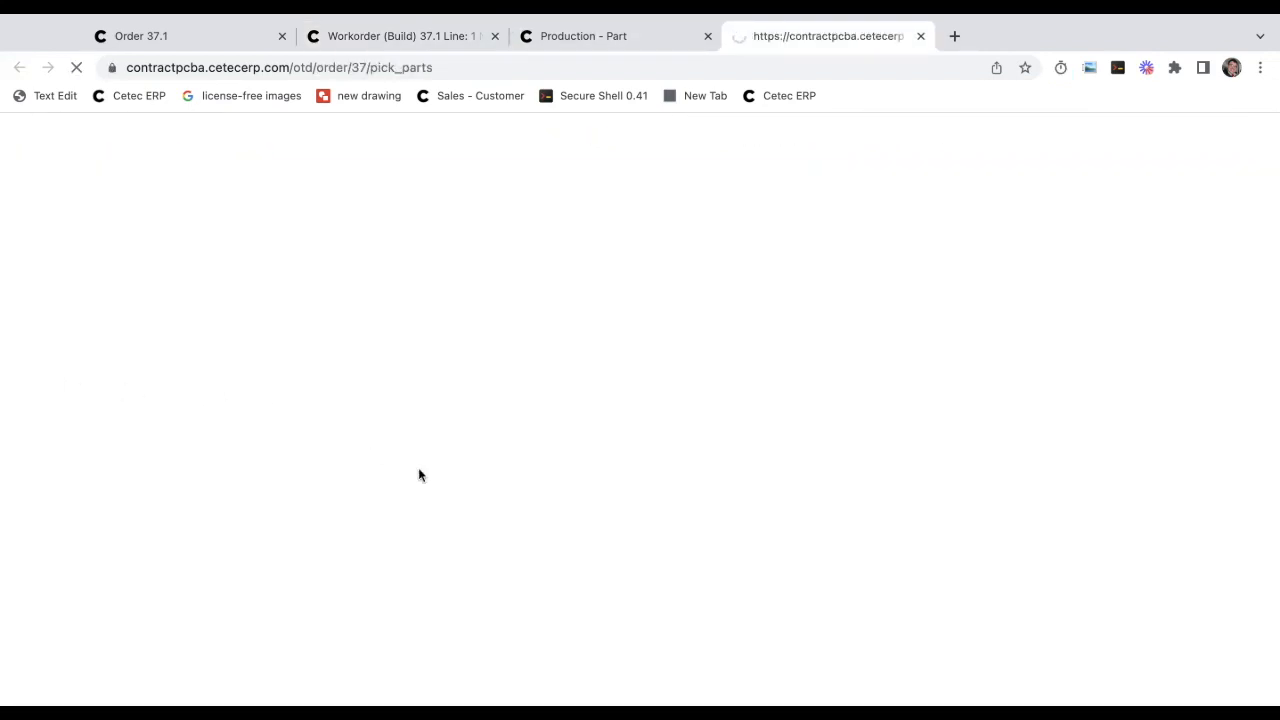
pyautogui.scroll(-3, 418, 475)
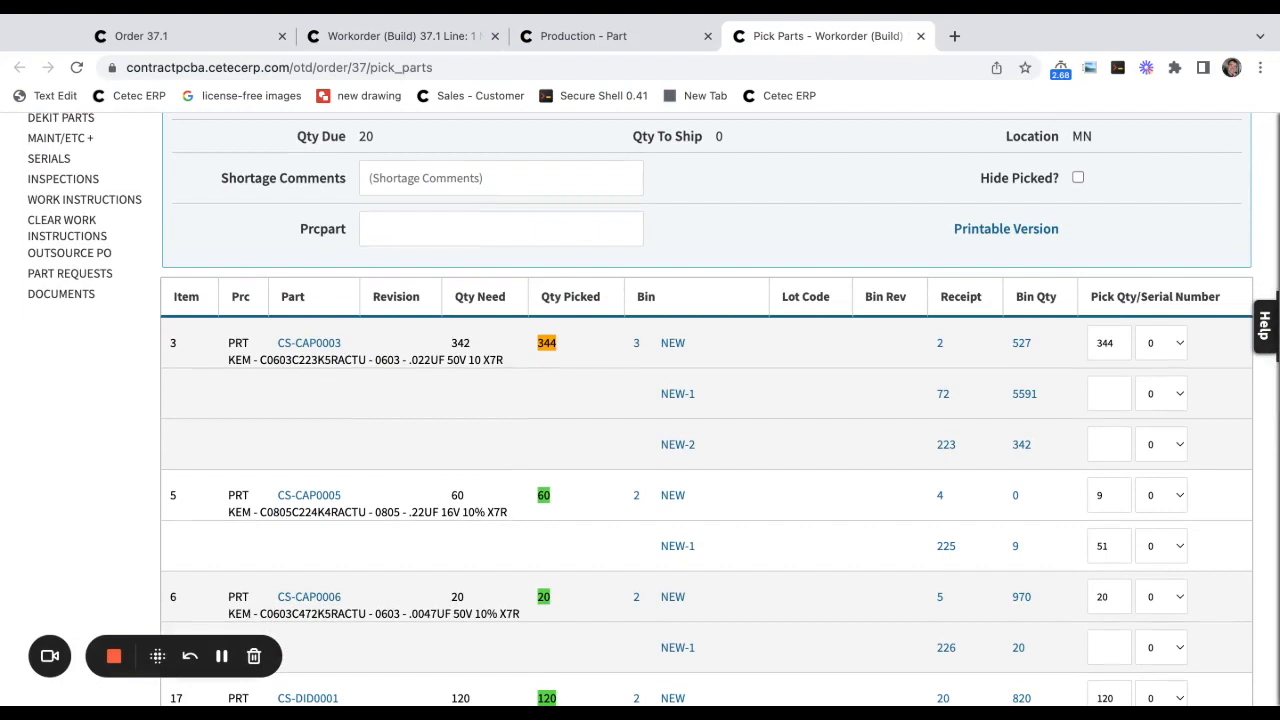
pyautogui.moveTo(565, 347); pyautogui.dragTo(469, 324)
pyautogui.hotkey('ctrl', 'shift', 'Tab')
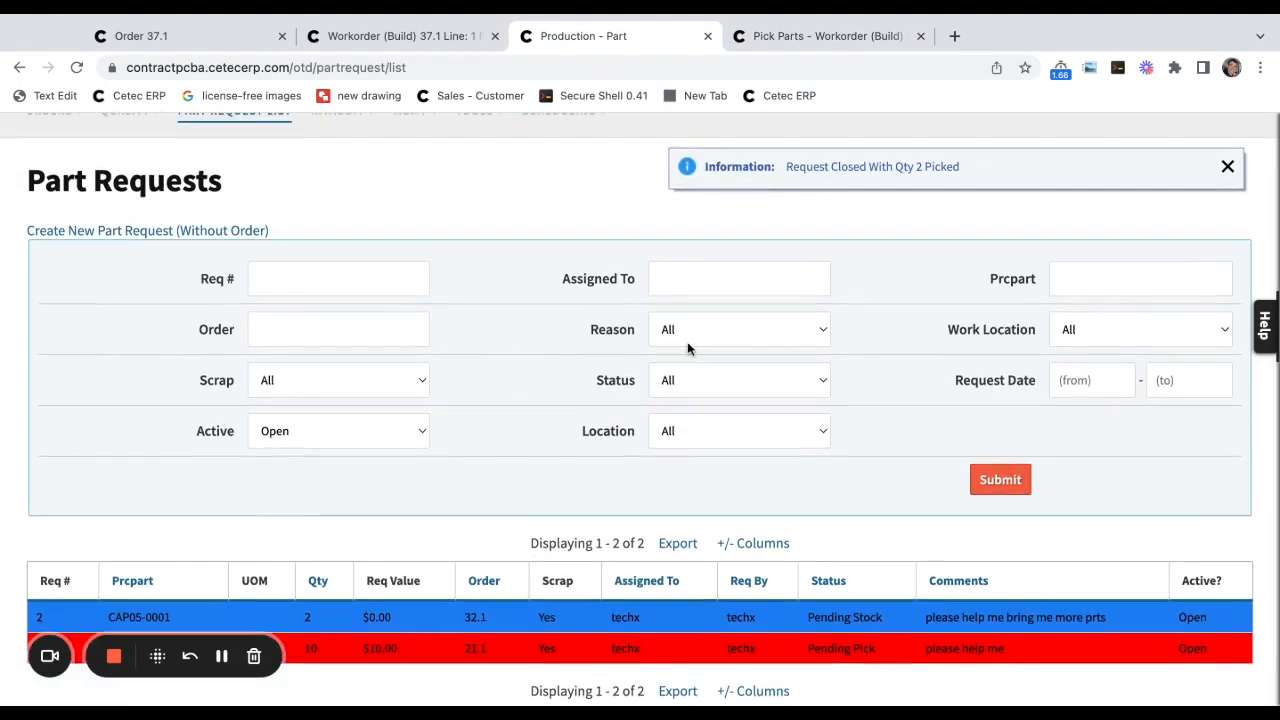
pyautogui.click(689, 347)
pyautogui.scroll(1, 843, 385)
pyautogui.scroll(1, 843, 385)
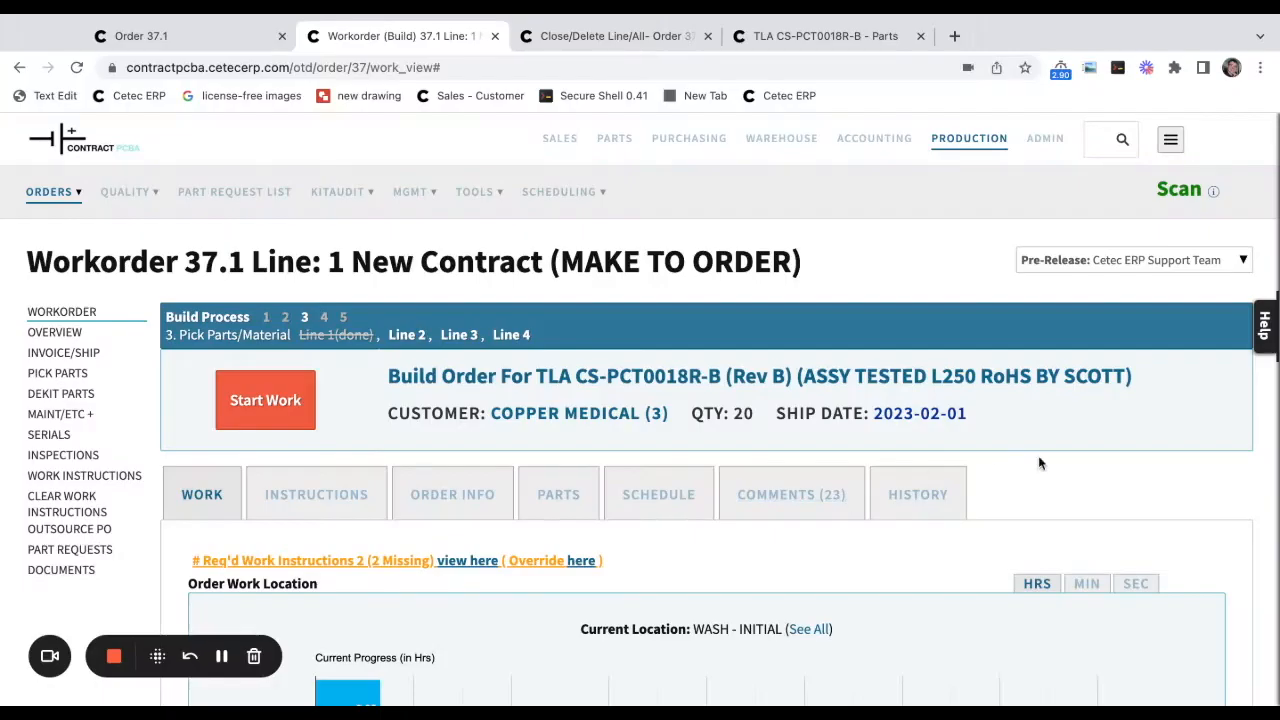
# Look over the work order's Inspections link and expand its maintenance options to point out Split Line.
pyautogui.scroll(-2, 1038, 459)
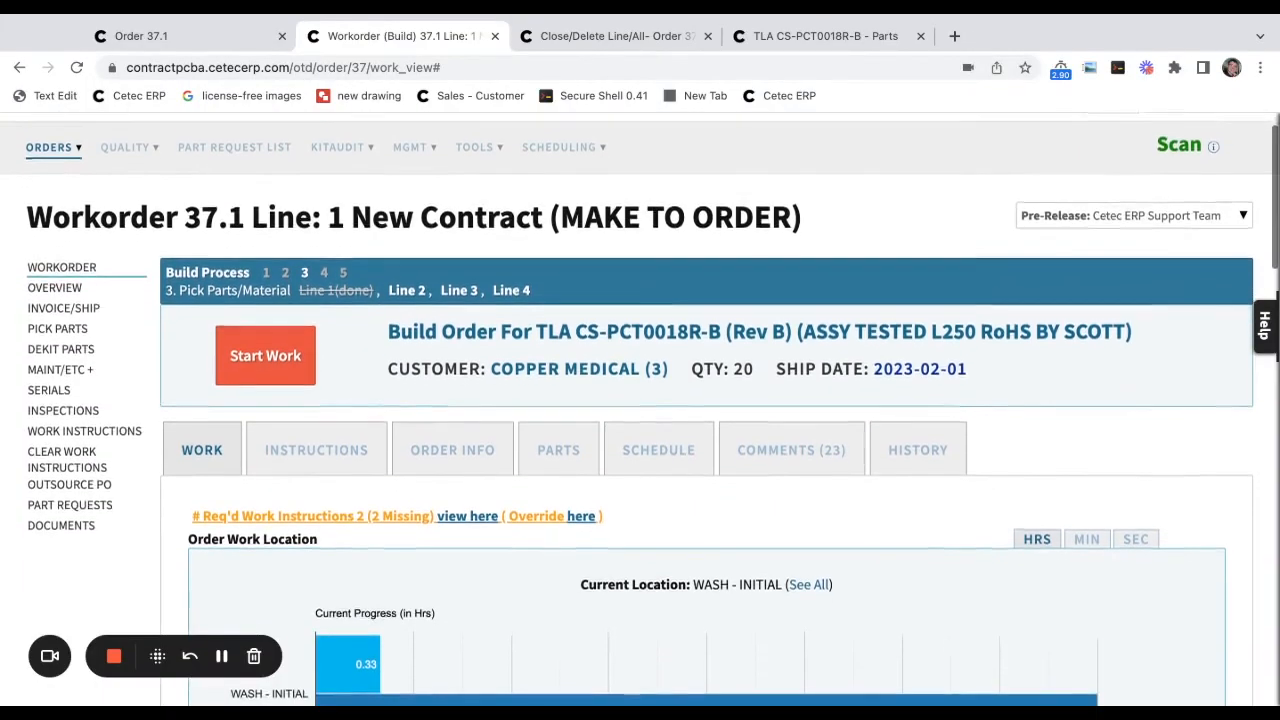
pyautogui.scroll(-1, 978, 471)
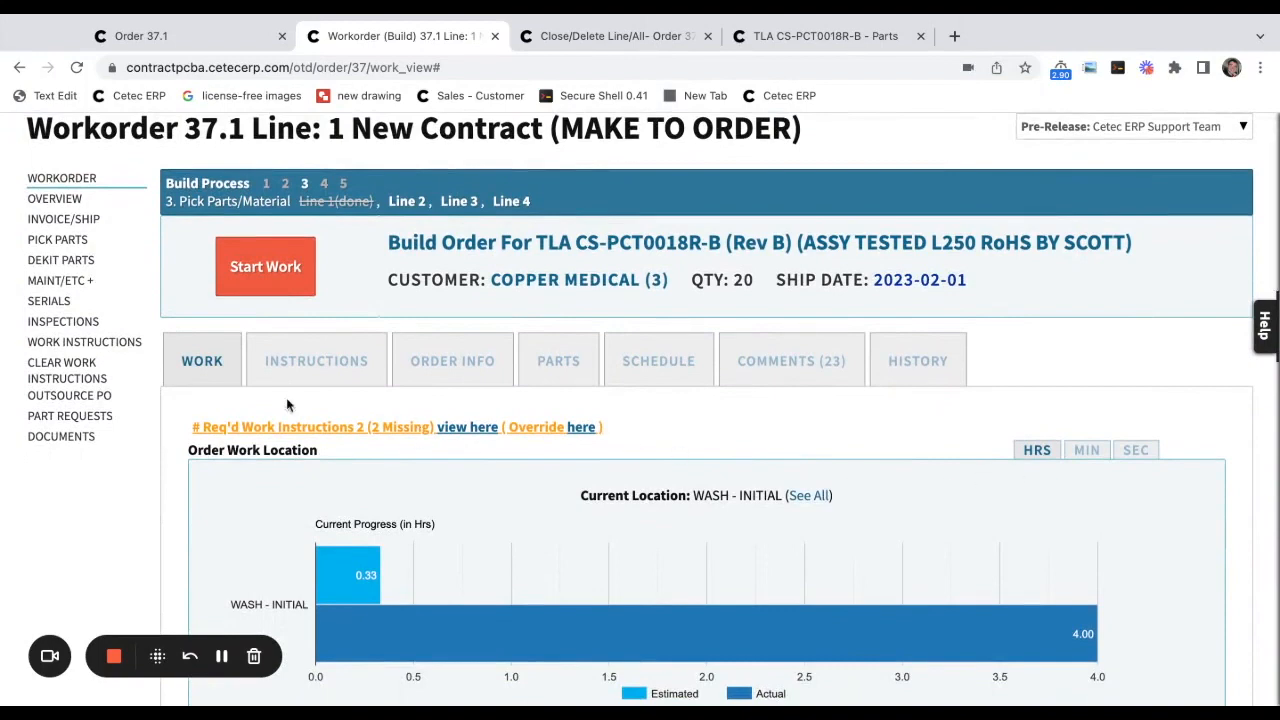
pyautogui.moveTo(122, 317); pyautogui.dragTo(27, 322)
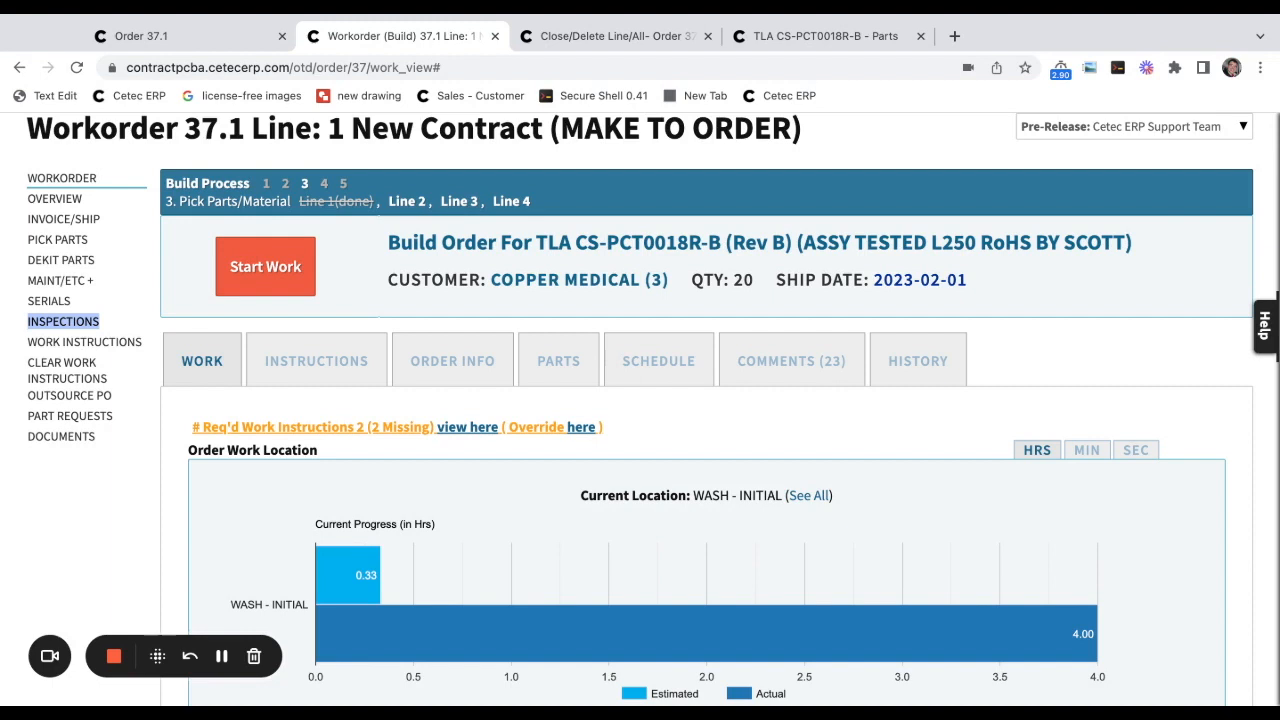
pyautogui.click(197, 305)
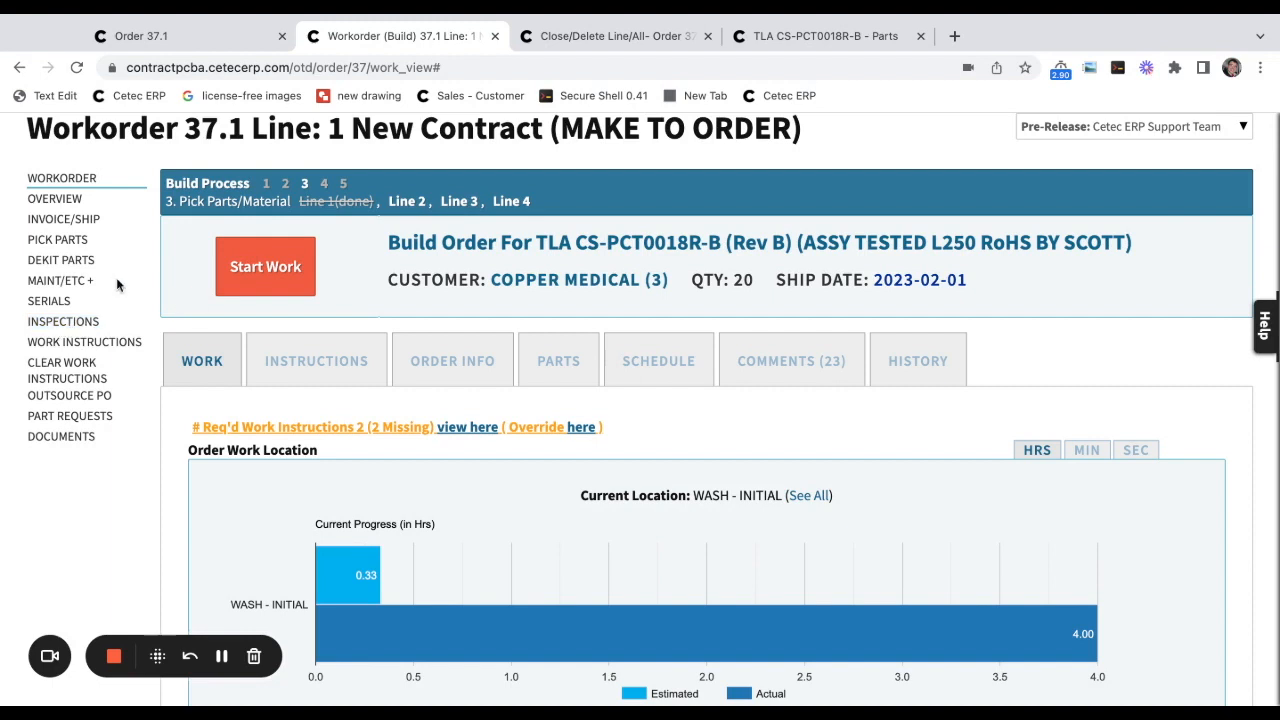
pyautogui.click(56, 280)
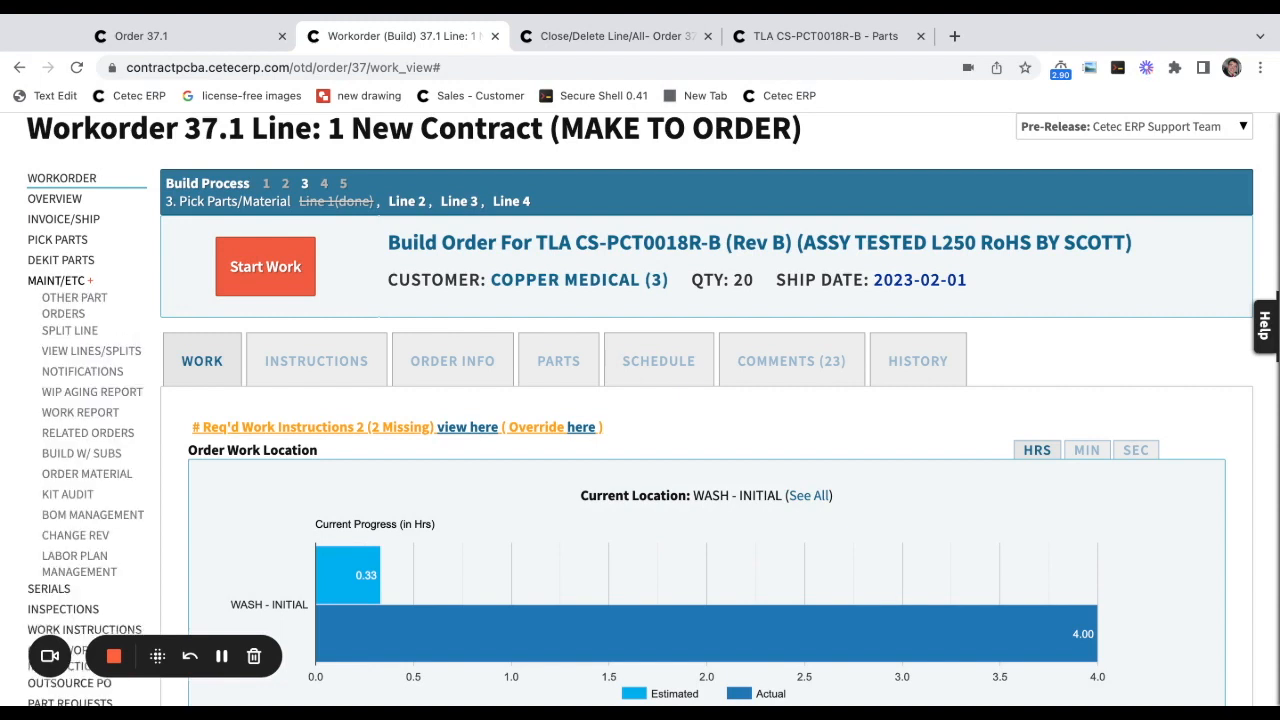
pyautogui.moveTo(106, 325); pyautogui.dragTo(43, 329)
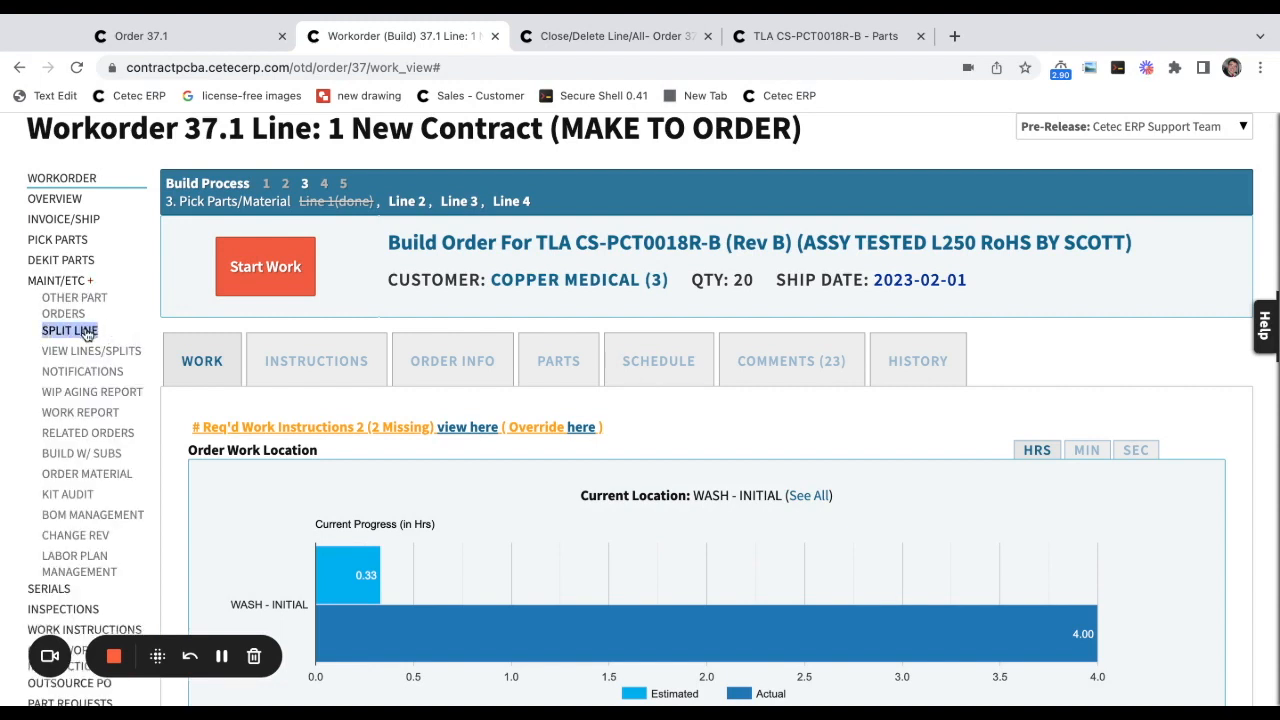
# Try to move the work order to the RE-WORK FAILED location, cancelling at the confirmation.
pyautogui.scroll(-3, 262, 414)
pyautogui.scroll(-3, 262, 414)
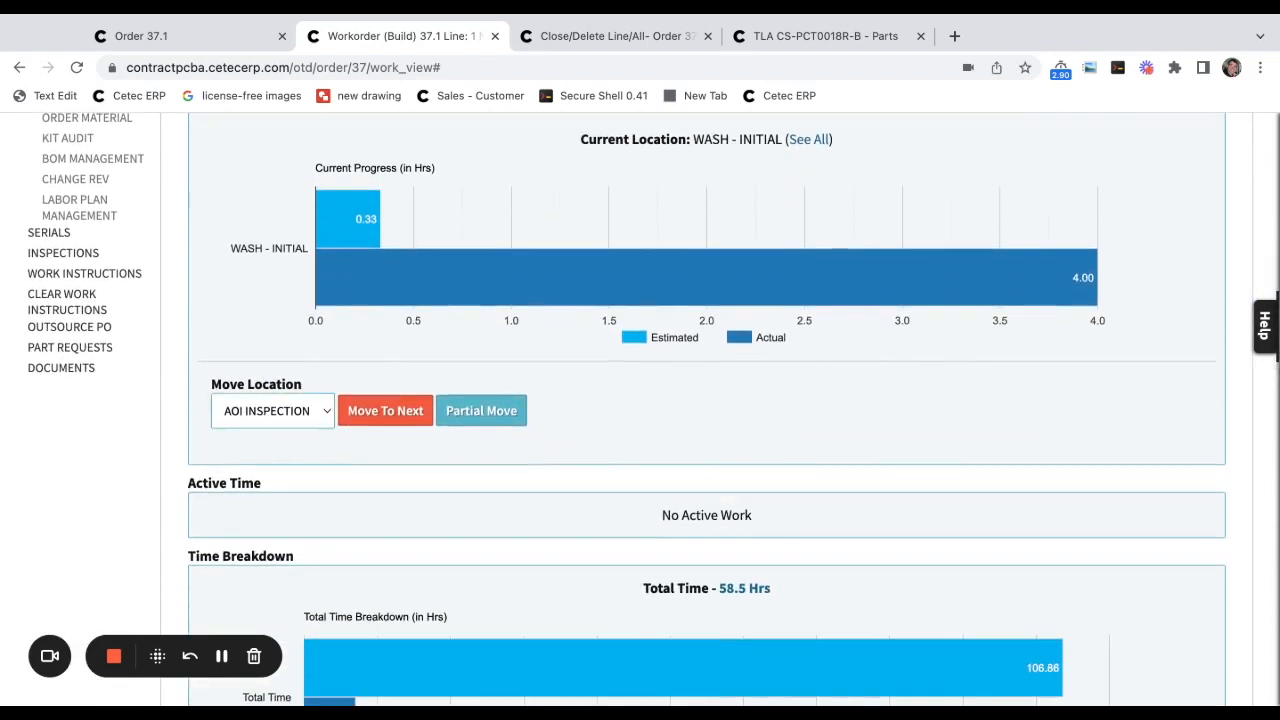
pyautogui.click(272, 495)
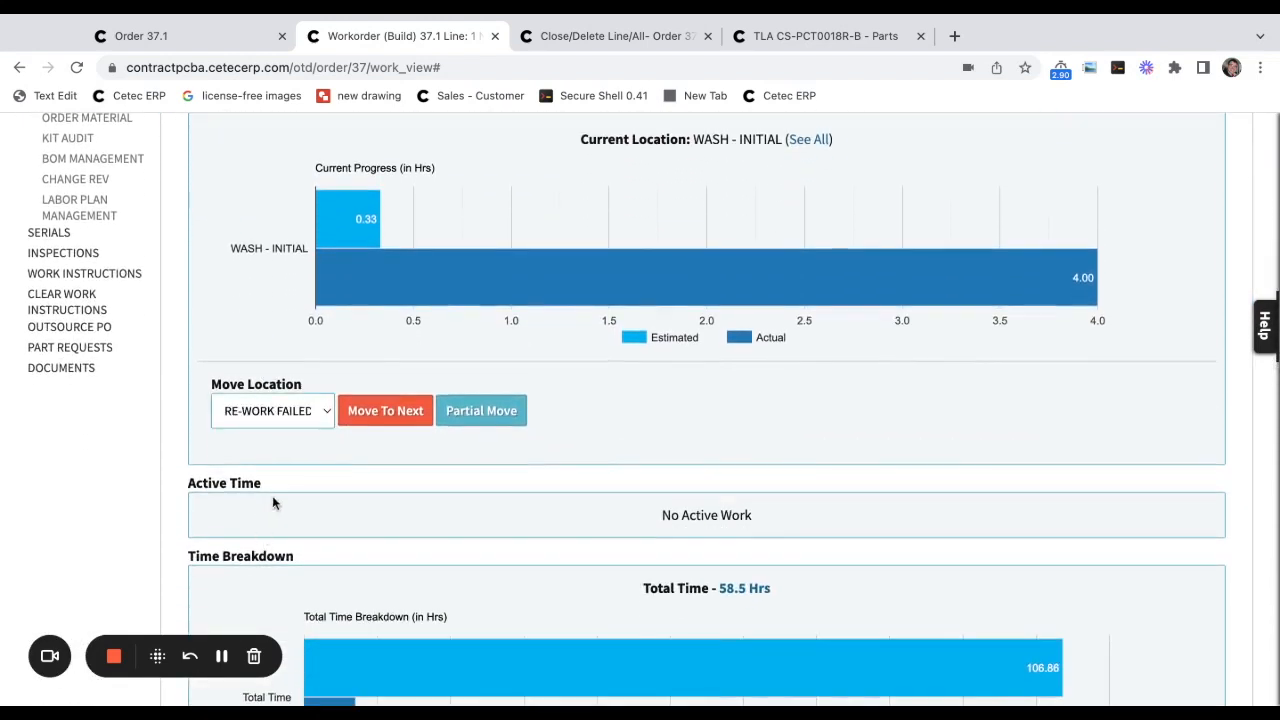
pyautogui.click(389, 410)
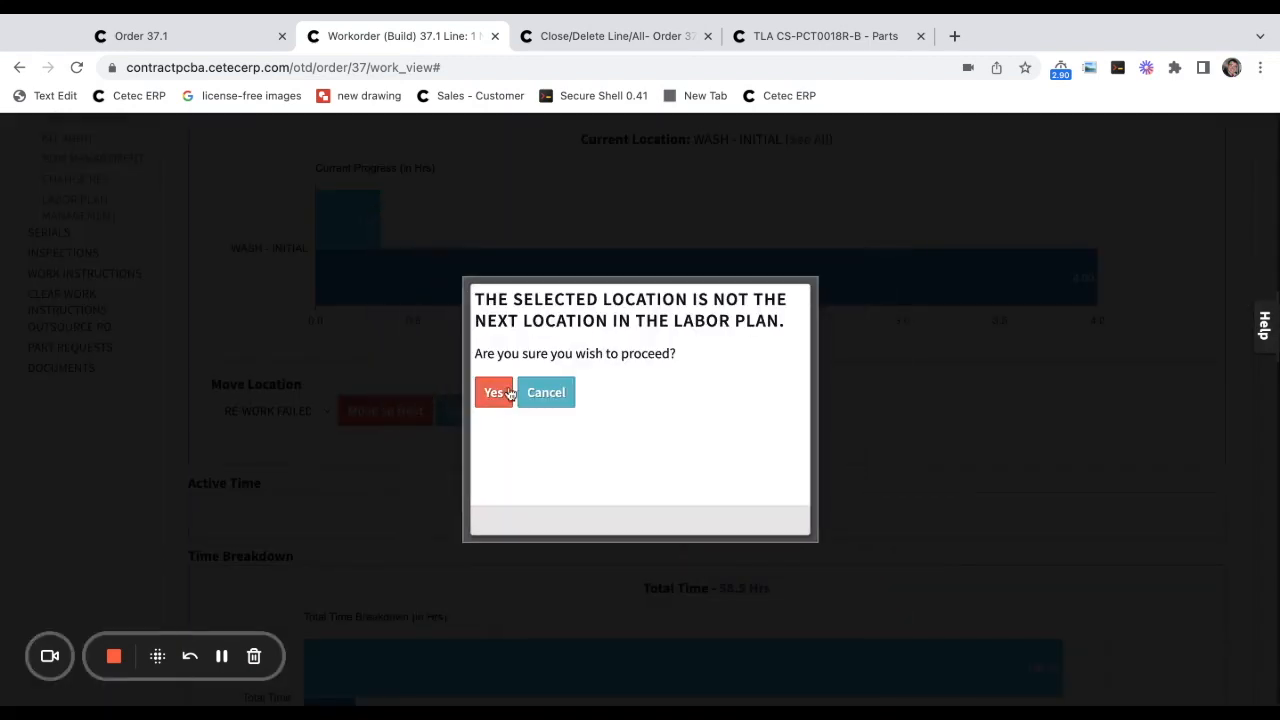
pyautogui.click(543, 394)
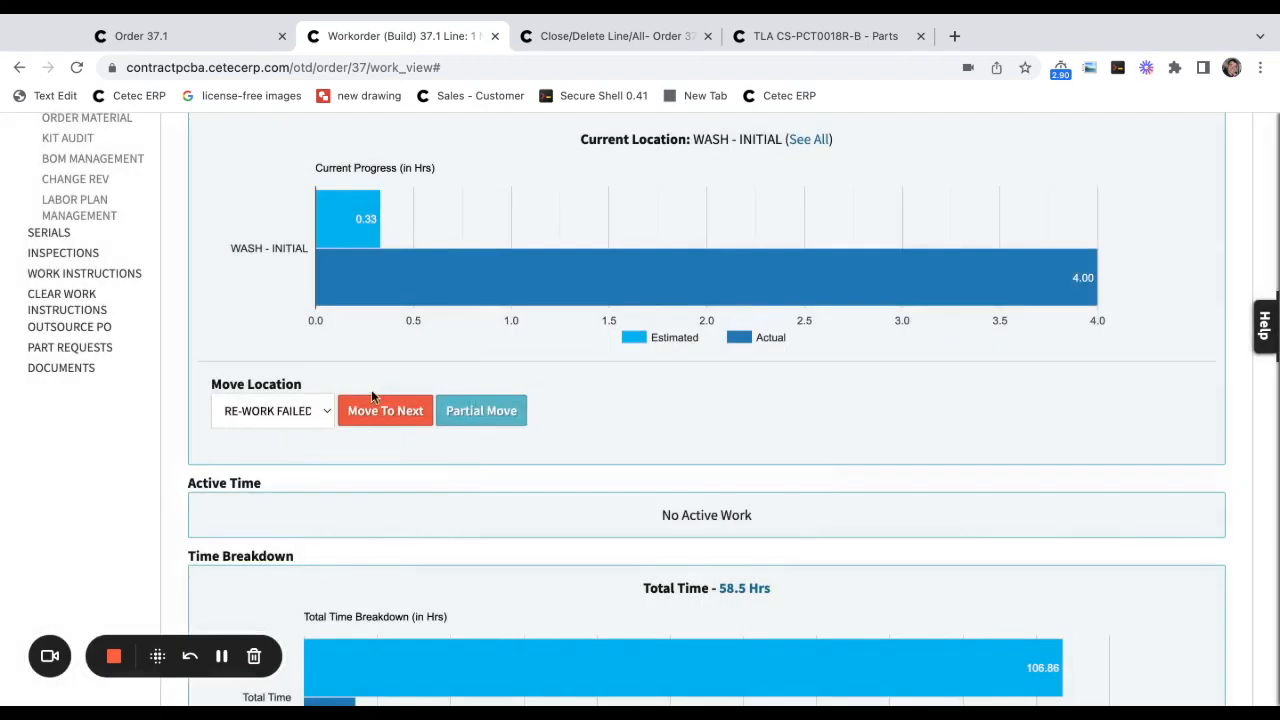
# Start work on the work order at the FINAL QC location, with 2 entered as pieces, and dismiss the notice.
pyautogui.scroll(3, 371, 397)
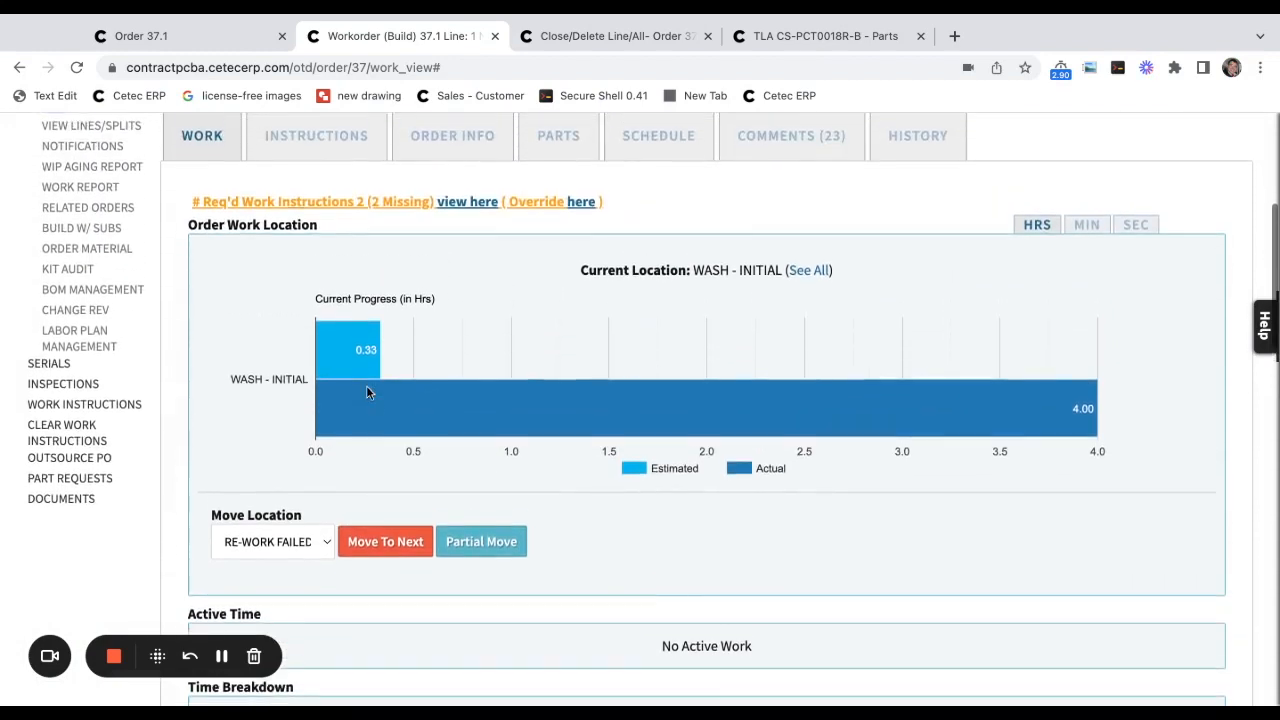
pyautogui.scroll(3, 366, 391)
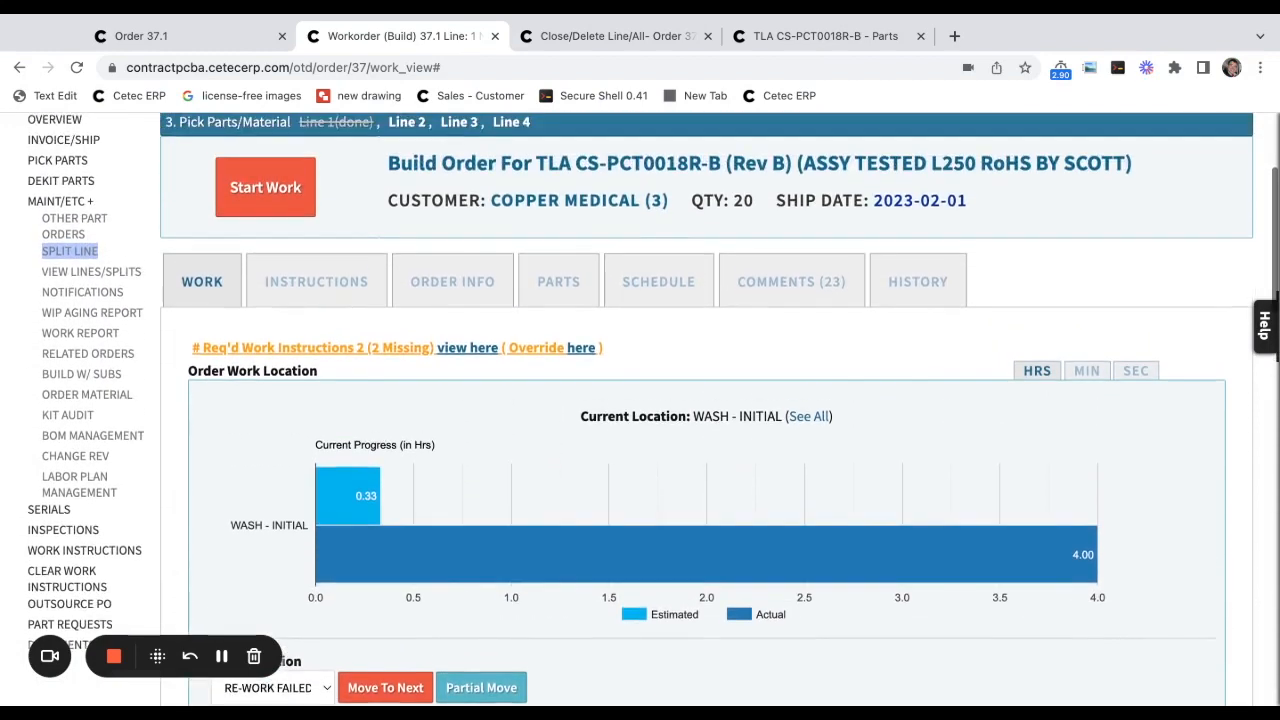
pyautogui.scroll(2, 640, 409)
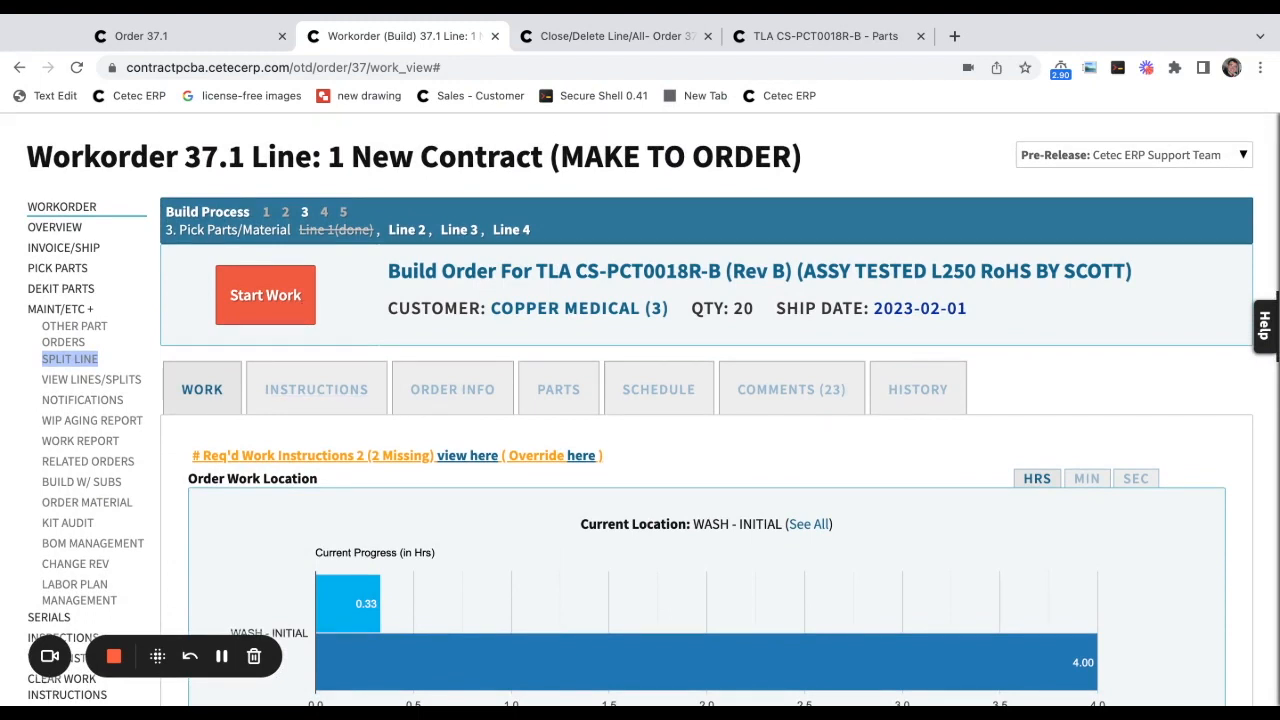
pyautogui.click(300, 300)
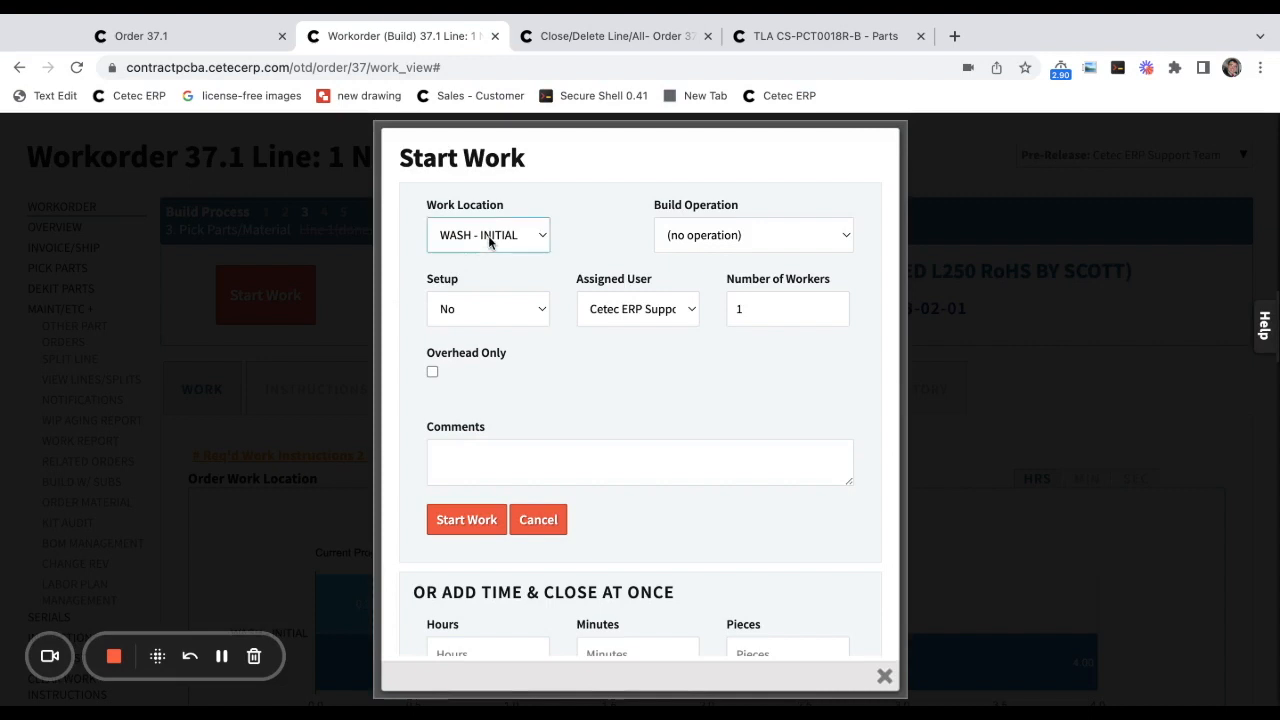
pyautogui.click(570, 415)
pyautogui.scroll(-1, 584, 415)
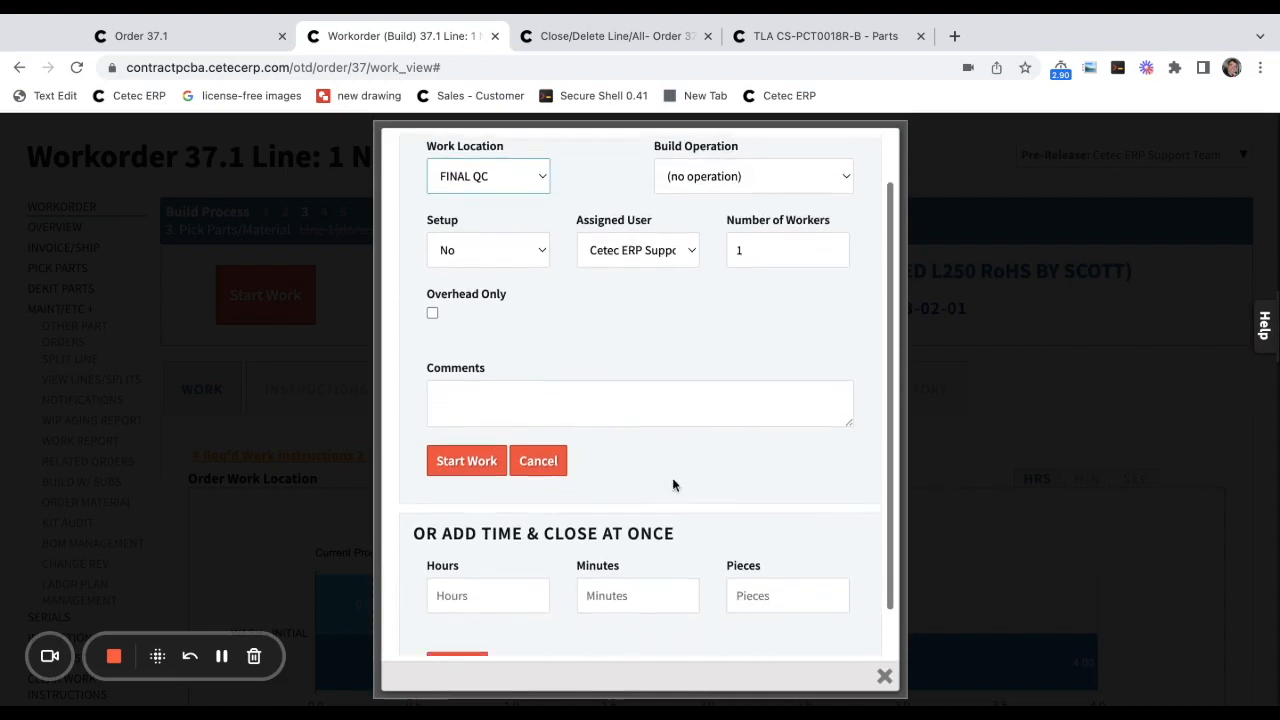
pyautogui.click(753, 586)
pyautogui.write('2')
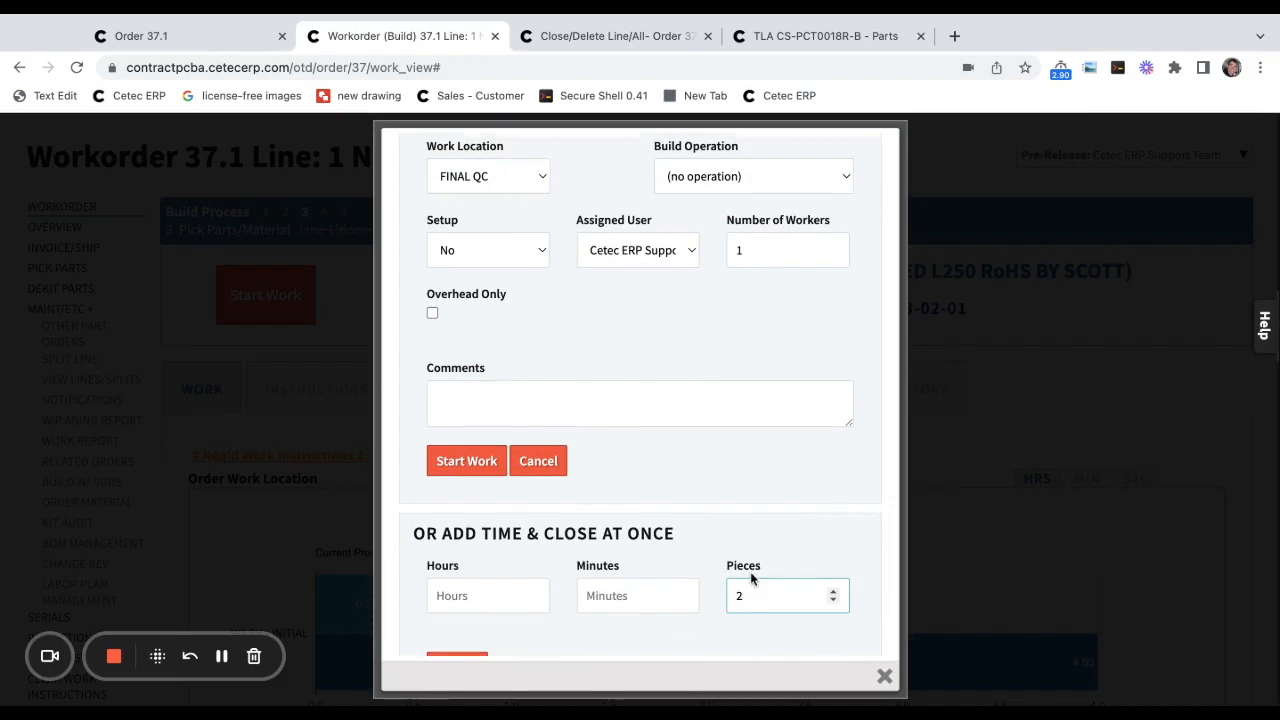
pyautogui.doubleClick(752, 568)
pyautogui.click(483, 468)
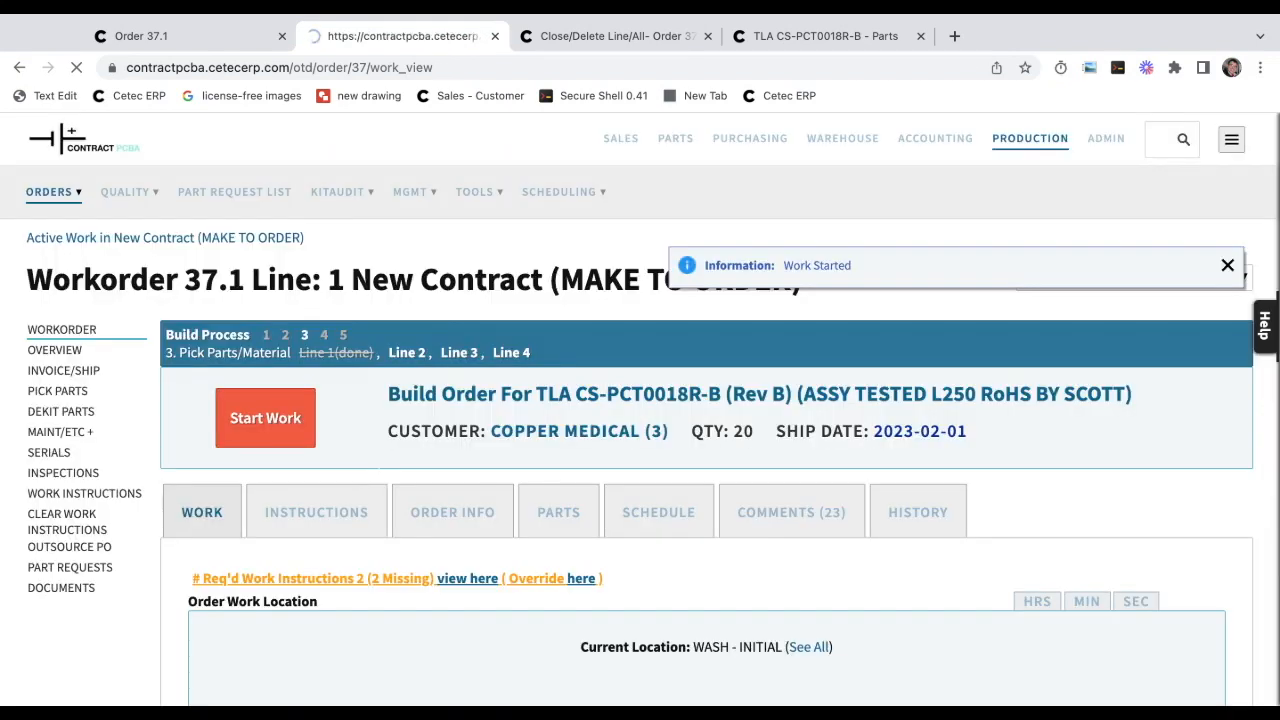
pyautogui.click(1227, 265)
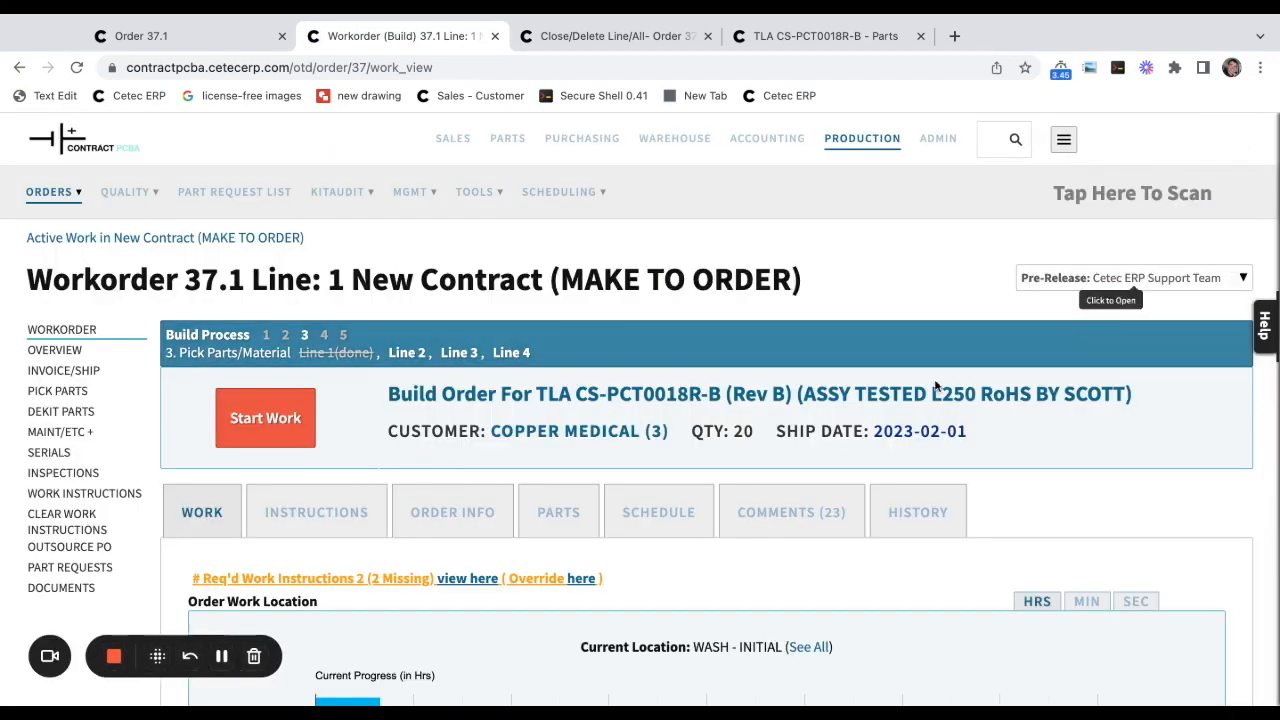
# Open the work order's inspections and check the rejected quantity on the existing final inspection record.
pyautogui.click(72, 476)
pyautogui.scroll(-6, 486, 565)
pyautogui.scroll(-1, 495, 560)
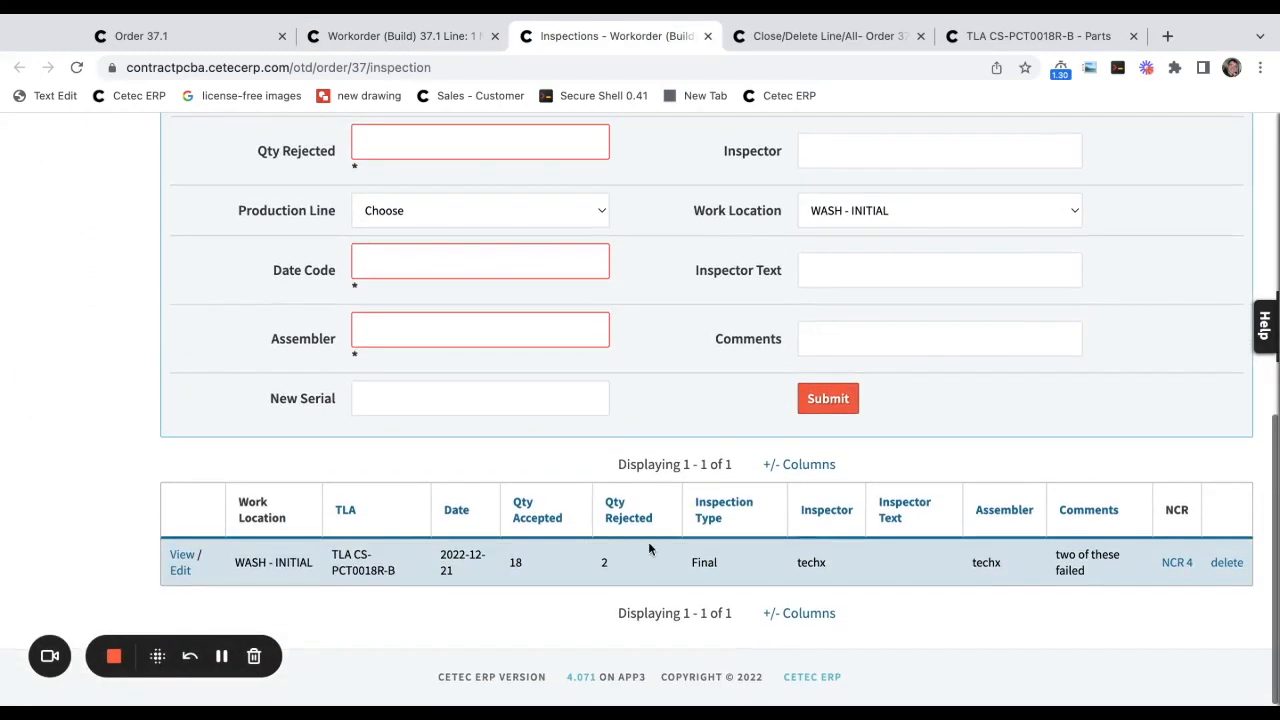
pyautogui.tripleClick(656, 522)
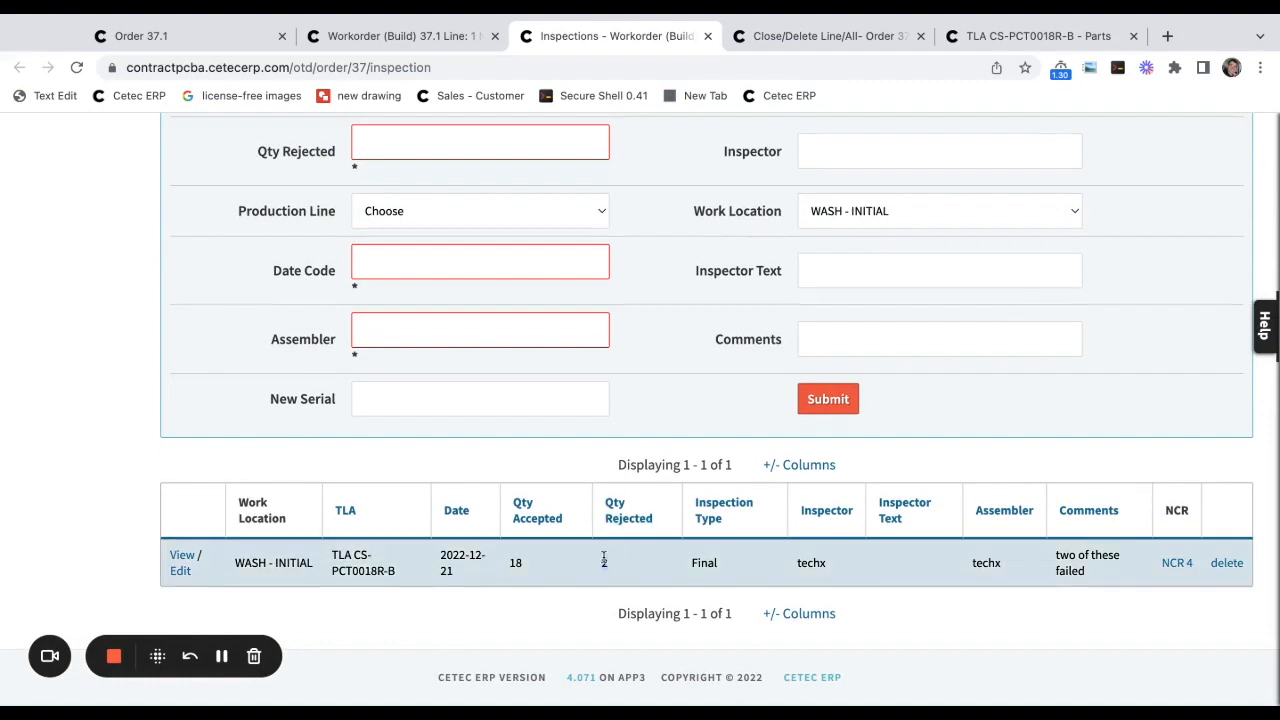
# Select line 1 of order 37.1 for deletion and set its reason code to Scrap Parts.
pyautogui.hotkey('ctrl', 'Tab')
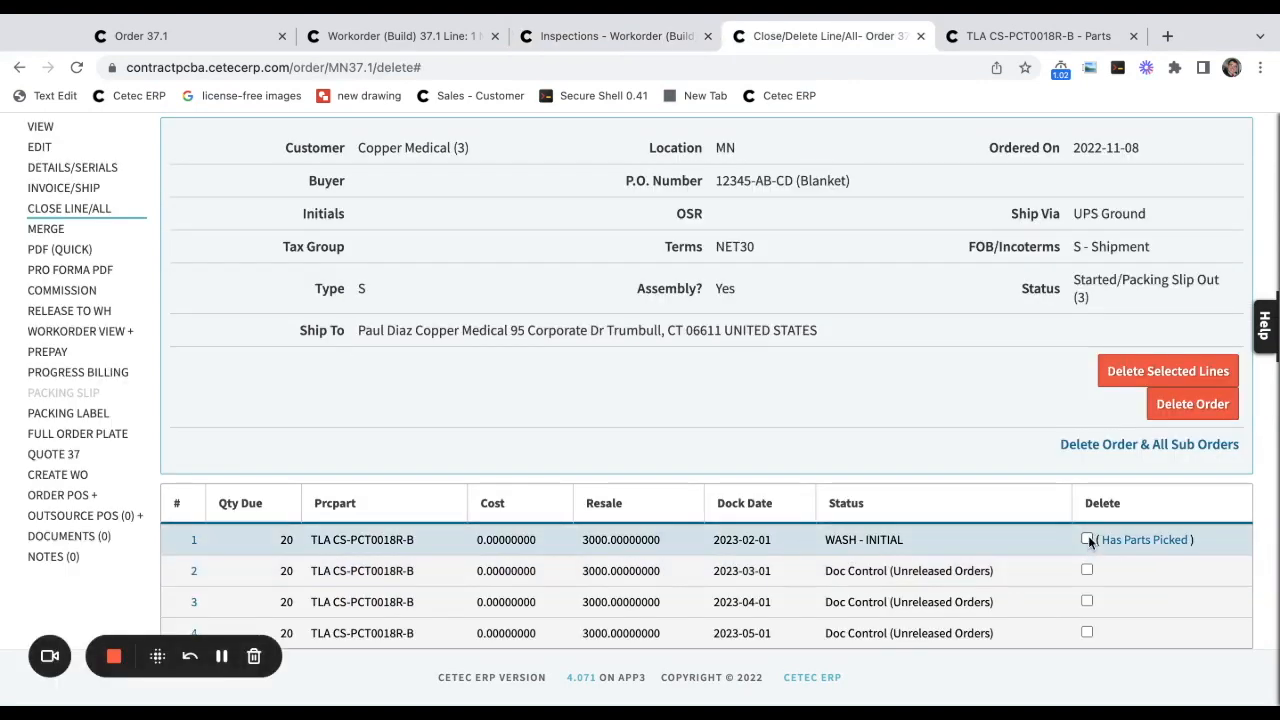
pyautogui.click(1133, 370)
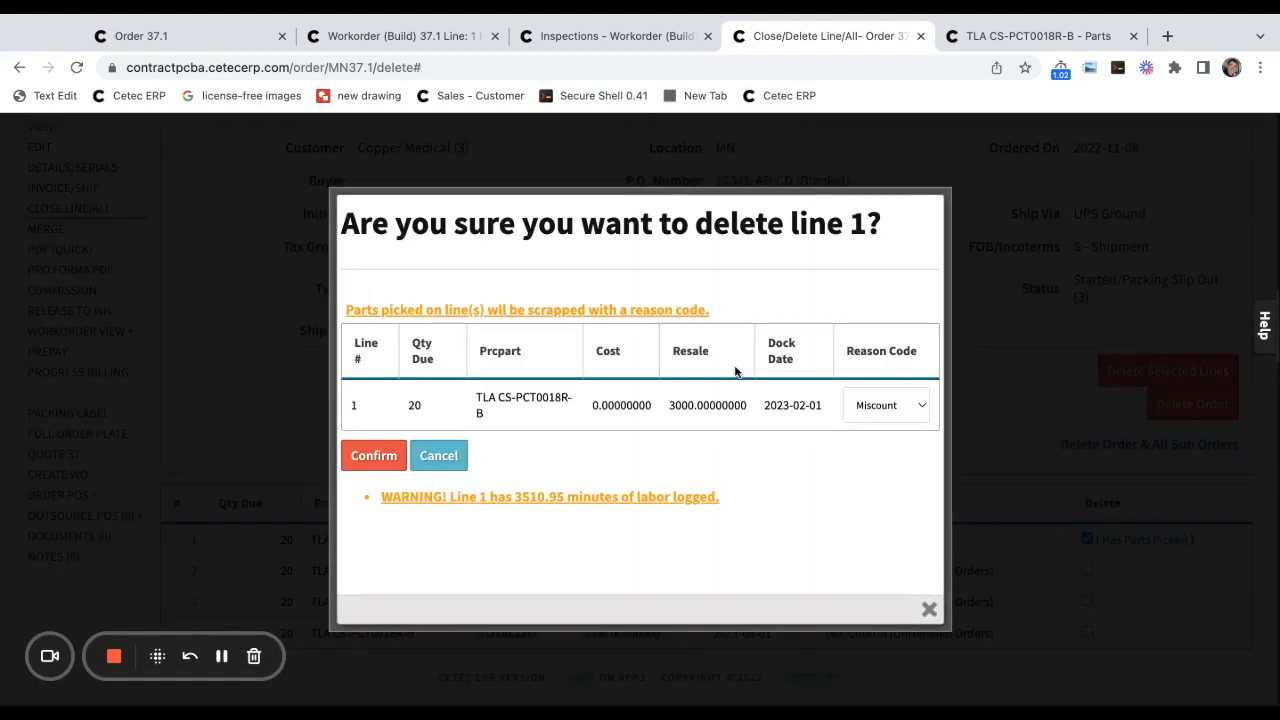
pyautogui.click(860, 405)
pyautogui.click(870, 452)
pyautogui.click(363, 460)
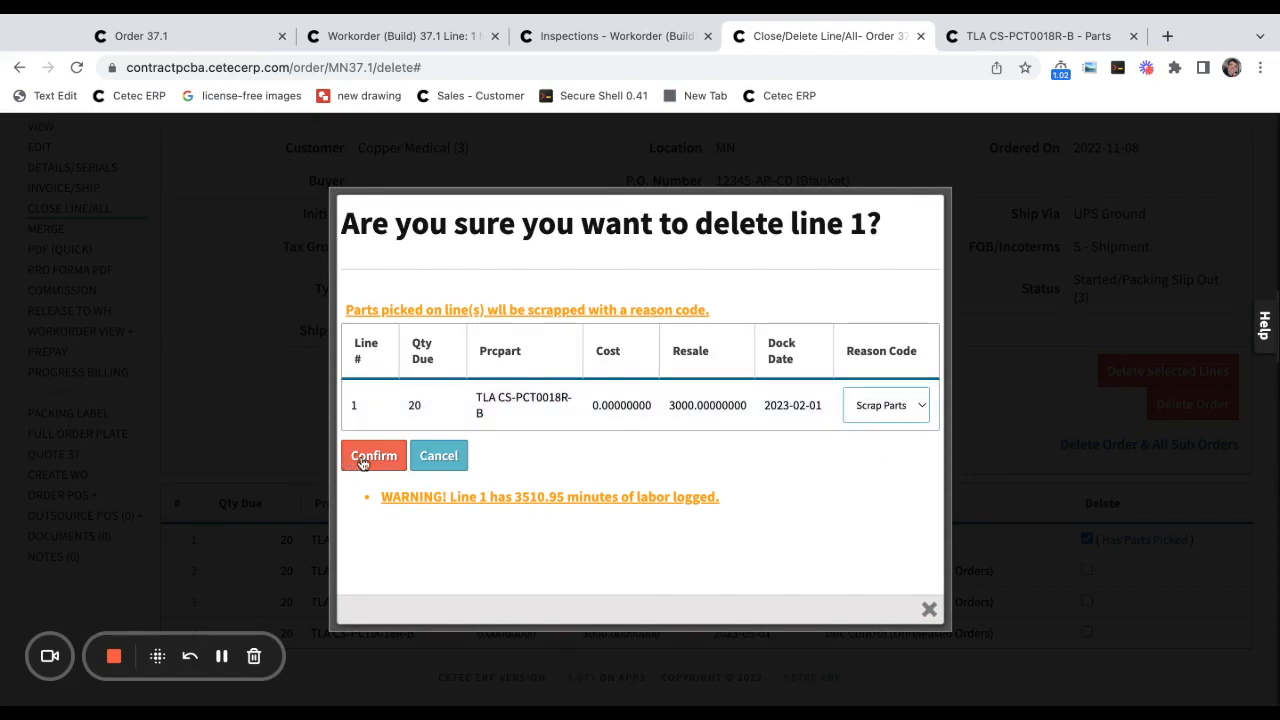
# Review the inventory page of part TLA CS-PCT0018R-B, including its warehouse bin quantity and reason code settings.
pyautogui.click(1038, 36)
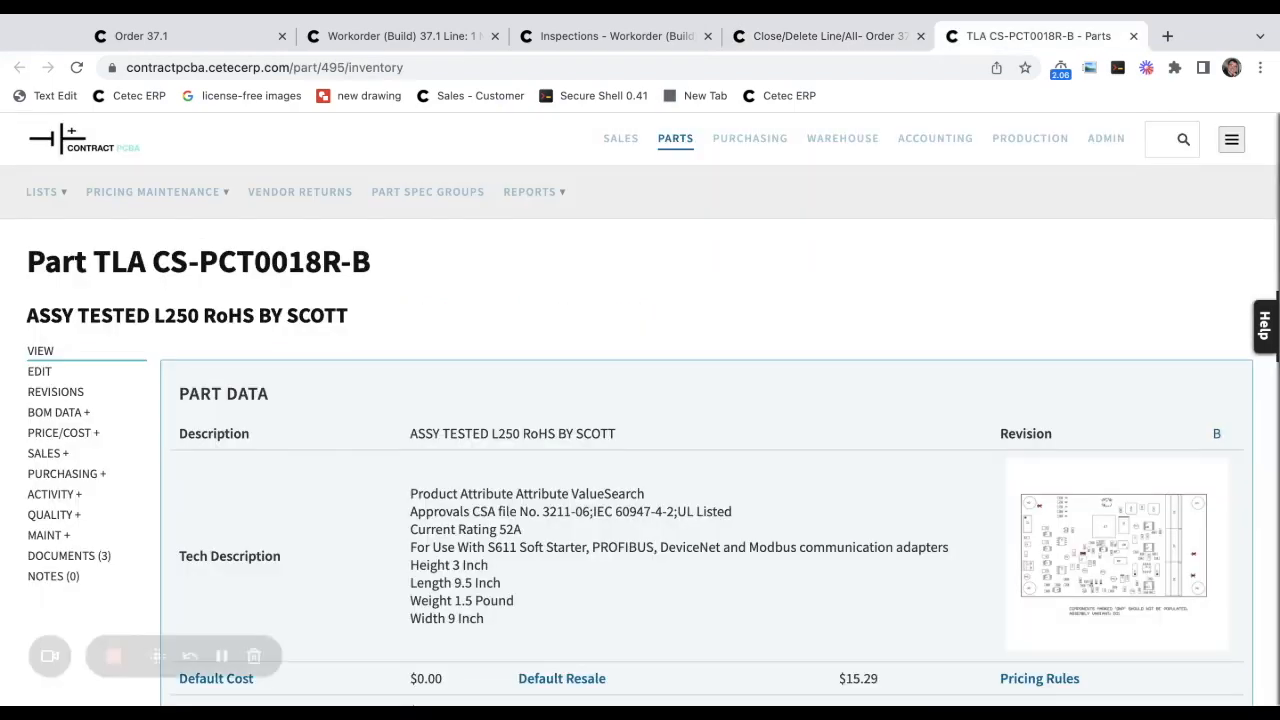
pyautogui.scroll(-6, 612, 393)
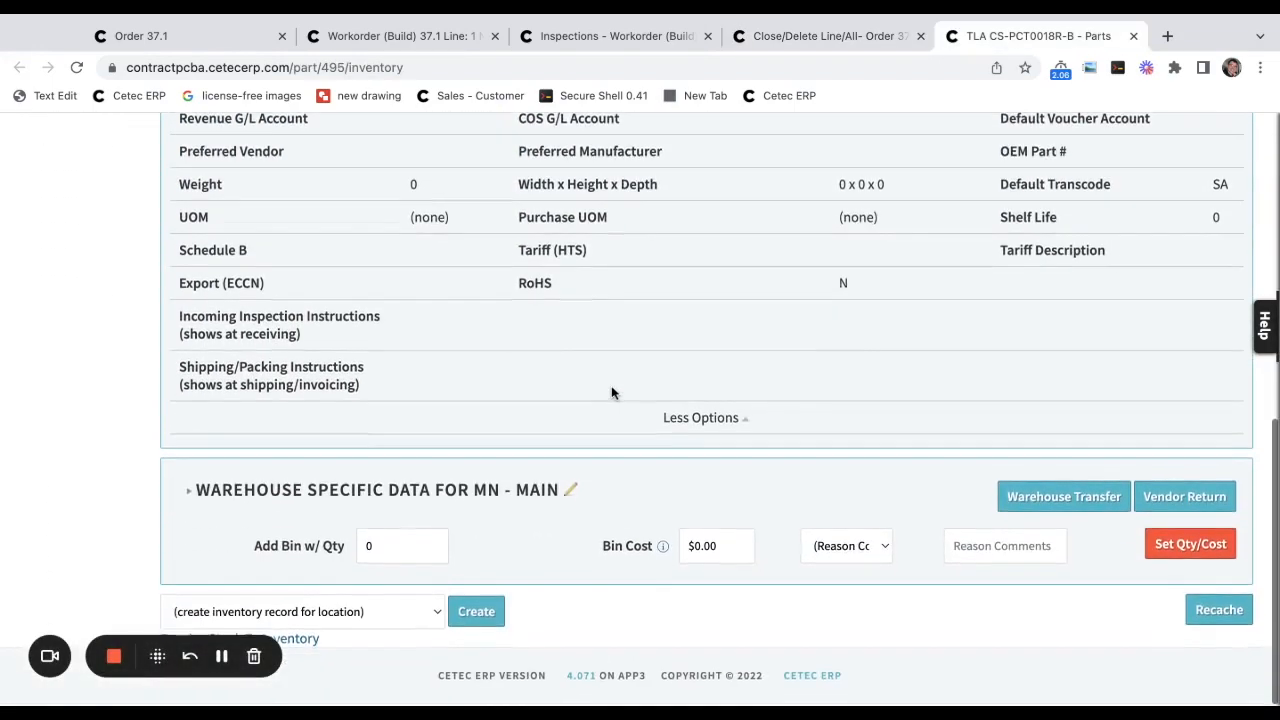
pyautogui.scroll(3, 640, 409)
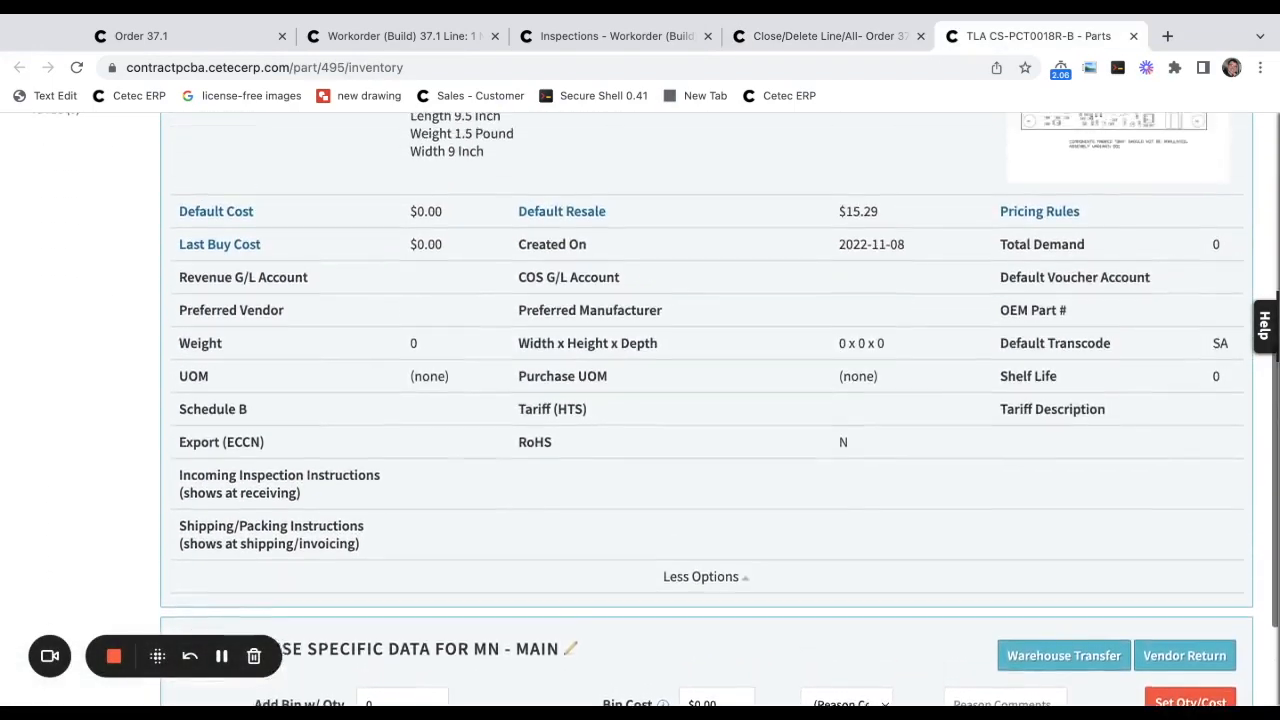
pyautogui.scroll(3, 640, 409)
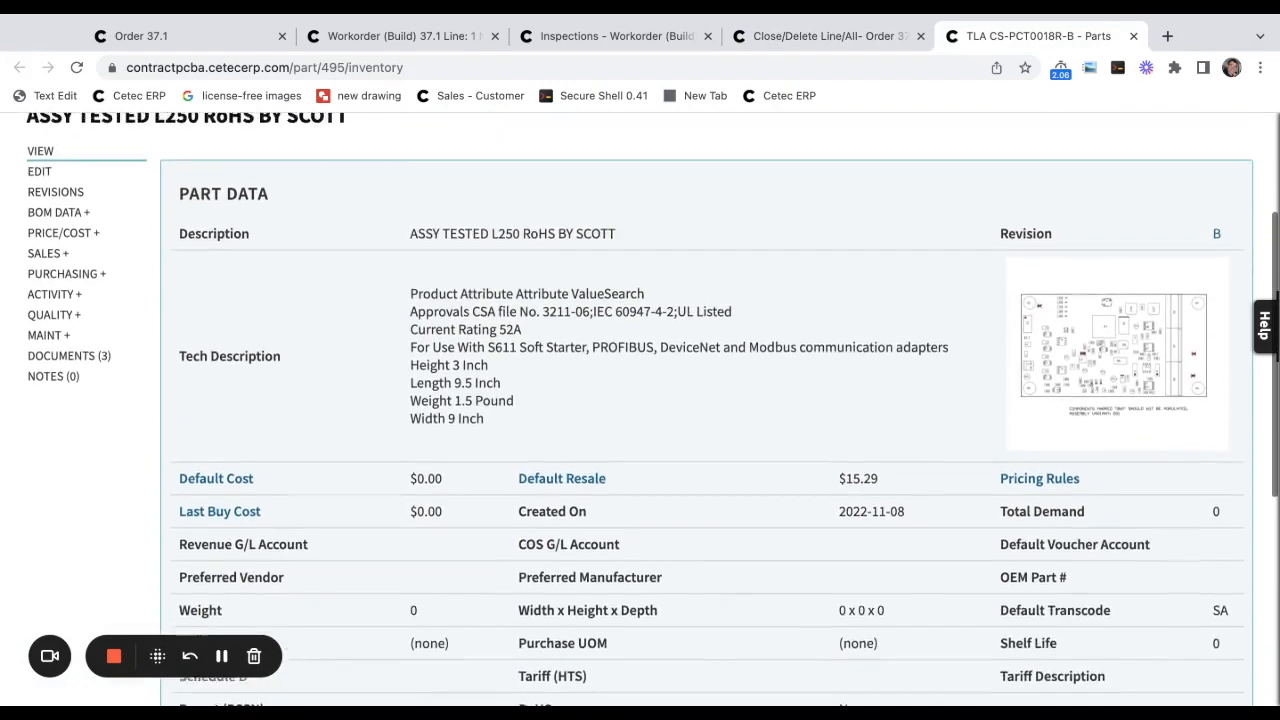
pyautogui.scroll(2, 640, 409)
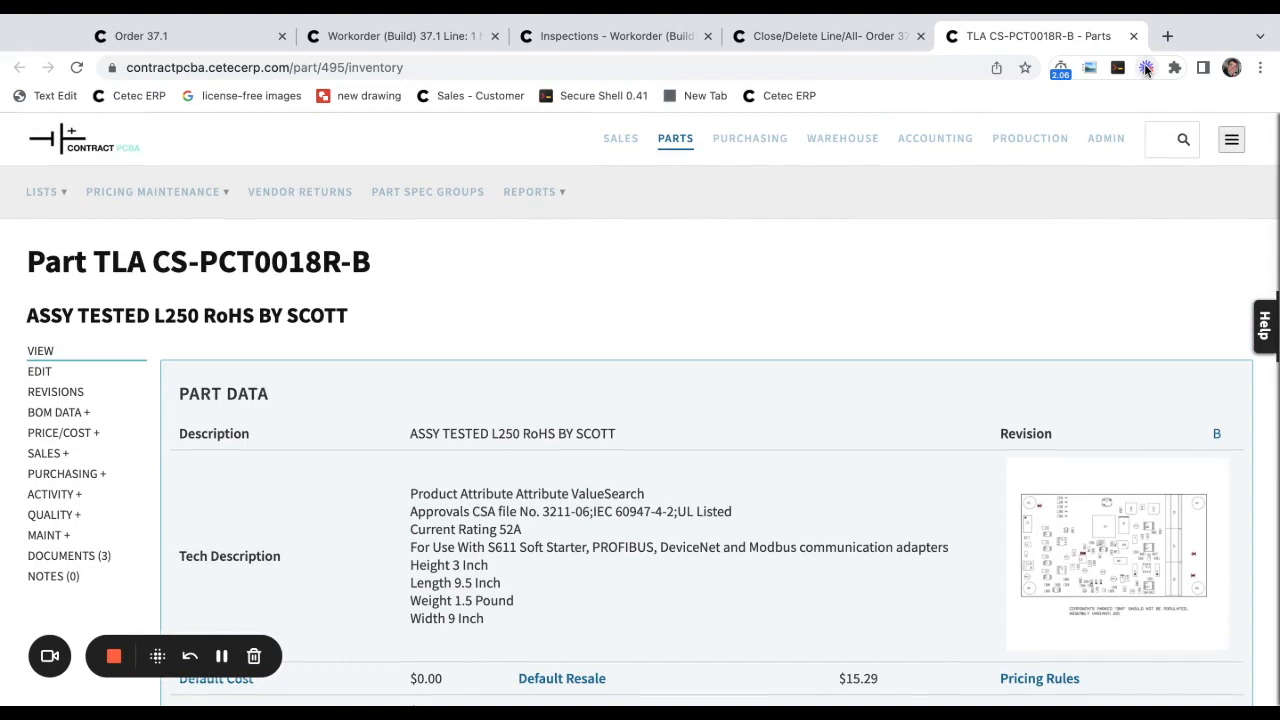
pyautogui.click(1146, 68)
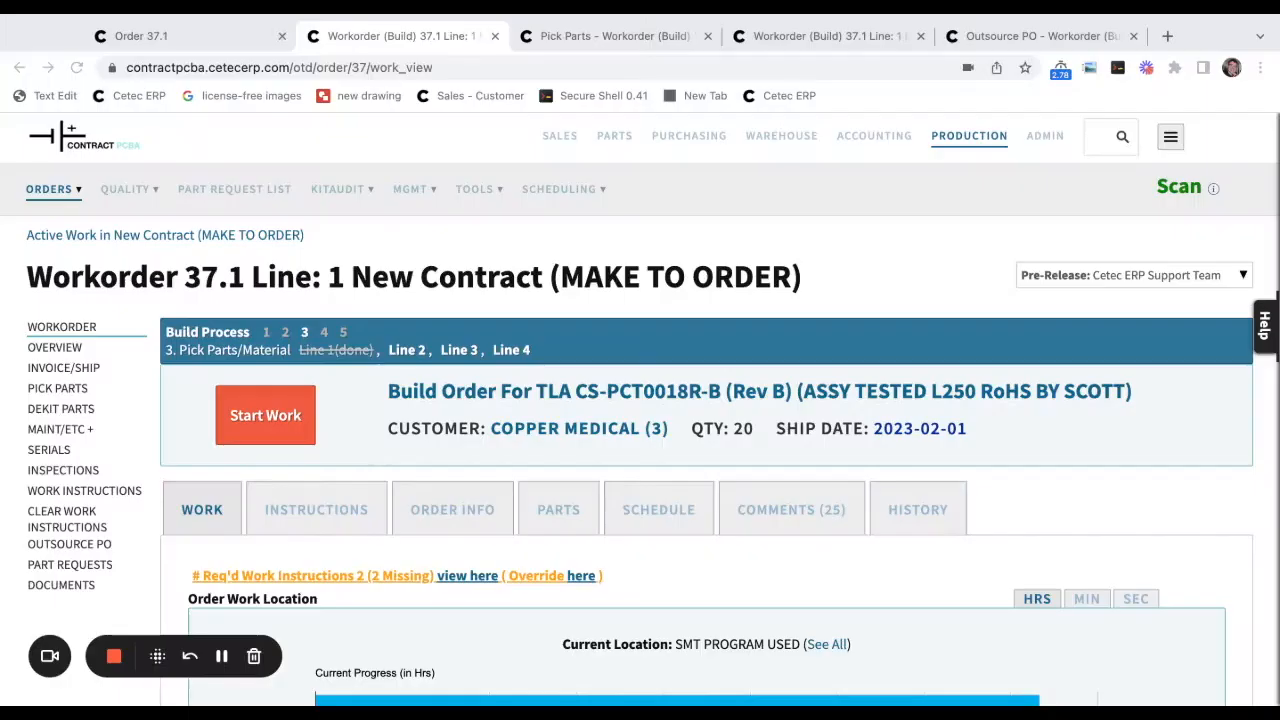
# Open the Pick Parts page from work order 37.1's Work view and review CS-CAP0003's needed and picked quantities.
pyautogui.click(925, 221)
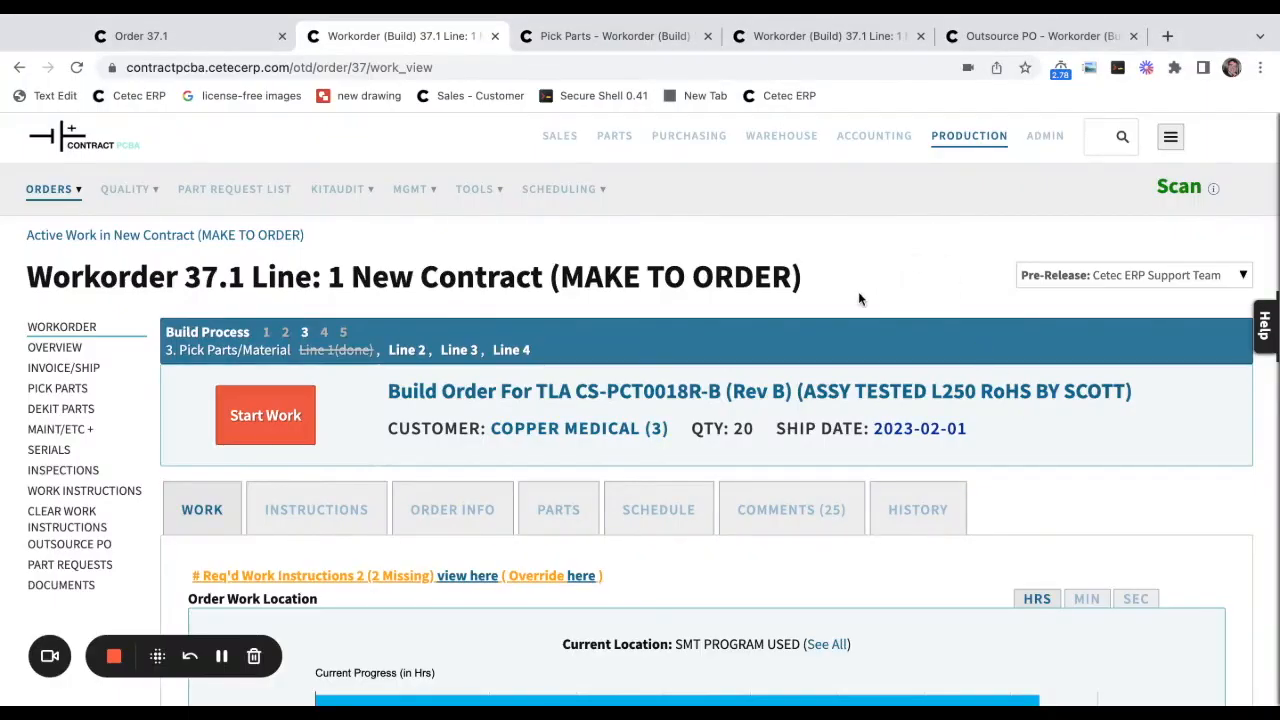
pyautogui.scroll(-2, 858, 297)
pyautogui.scroll(-1, 858, 291)
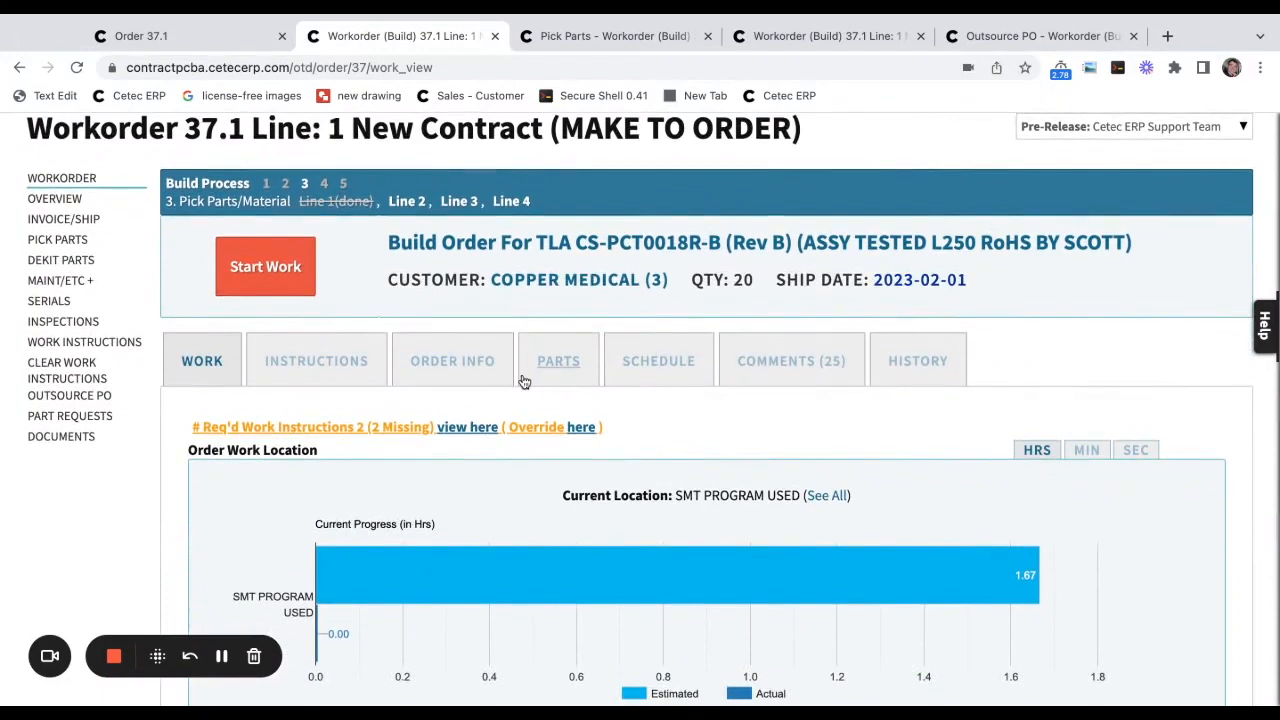
pyautogui.moveTo(98, 241); pyautogui.dragTo(28, 240)
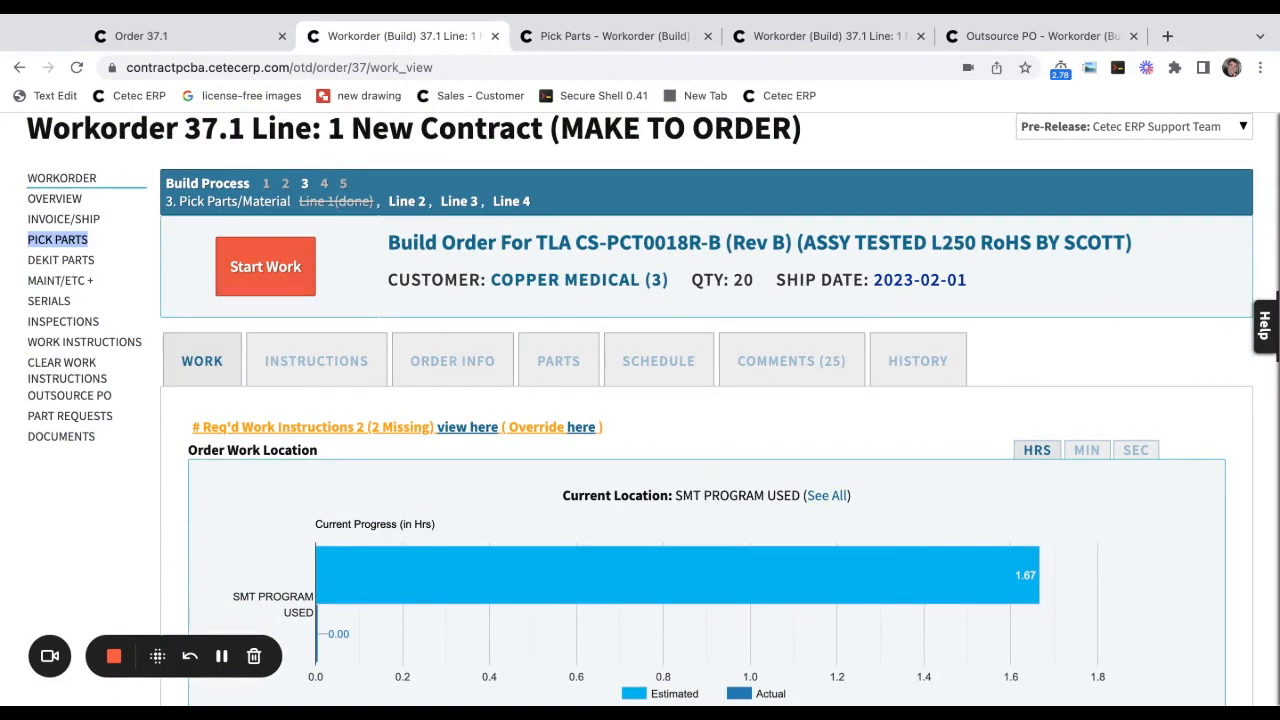
pyautogui.click(50, 247)
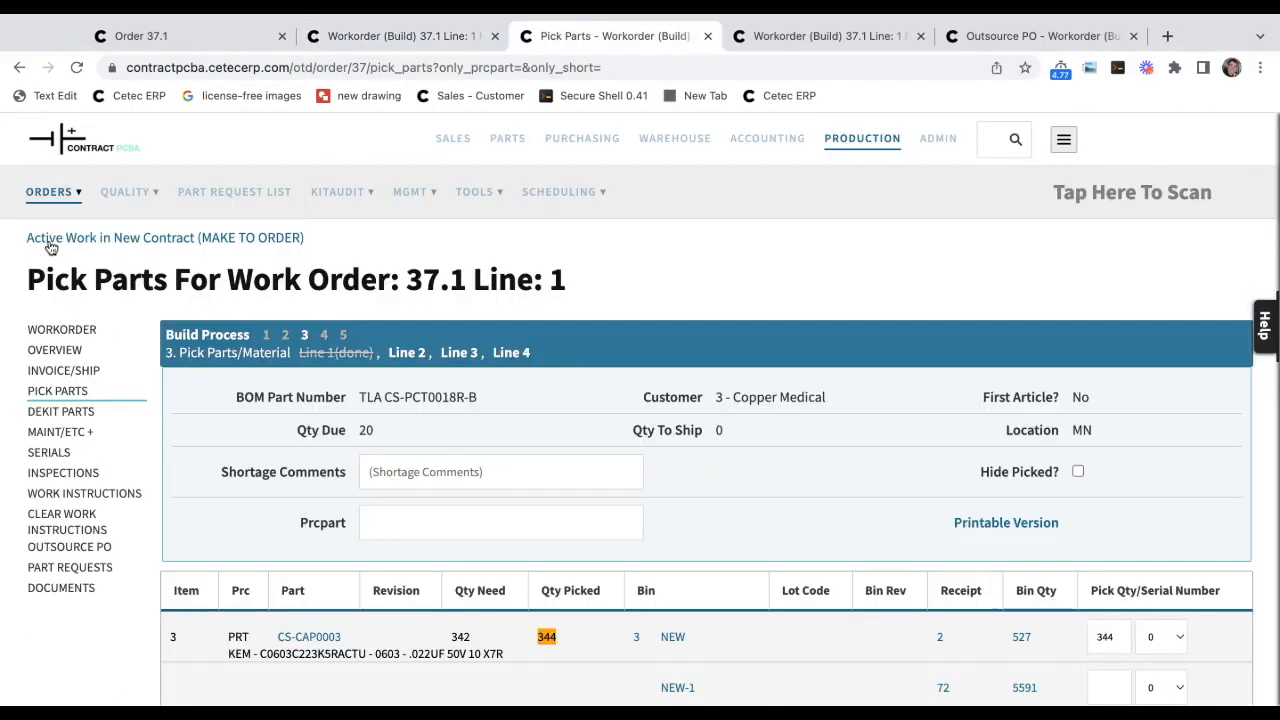
pyautogui.scroll(-1, 936, 435)
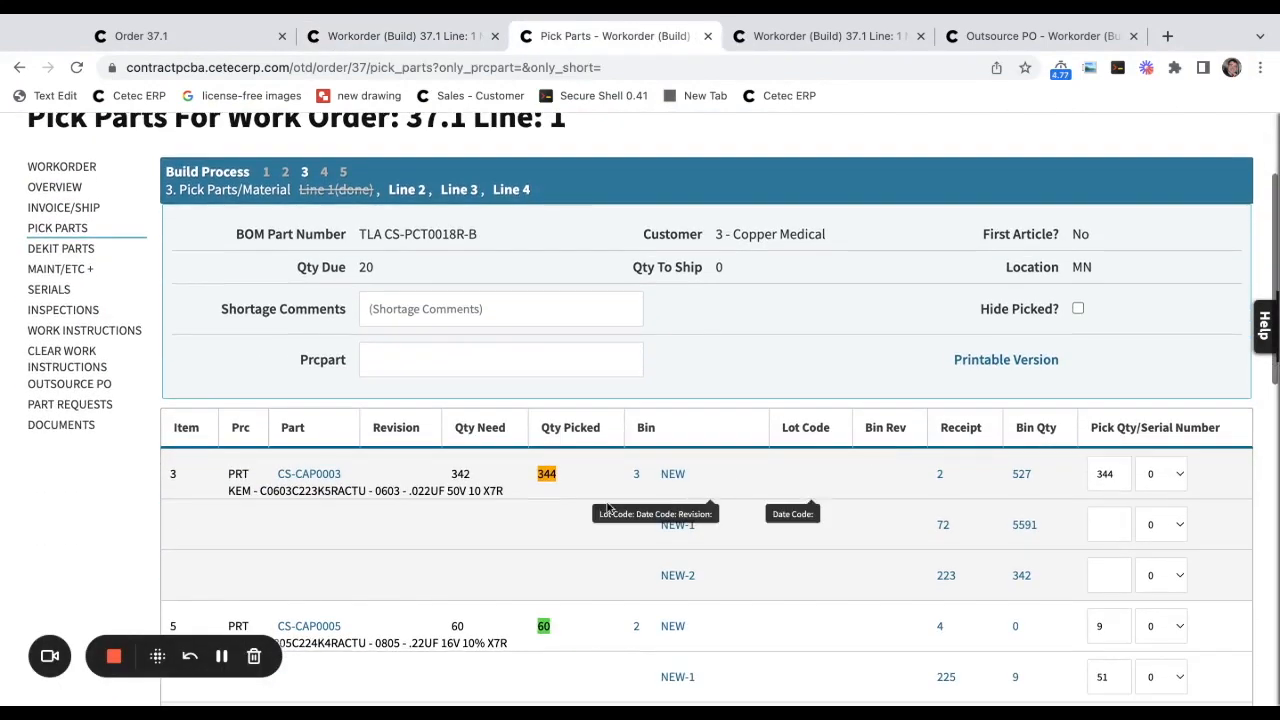
# Check the picked quantities for the components listed on the Pick Parts page.
pyautogui.tripleClick(580, 427)
pyautogui.scroll(-2, 720, 477)
pyautogui.scroll(-4, 720, 477)
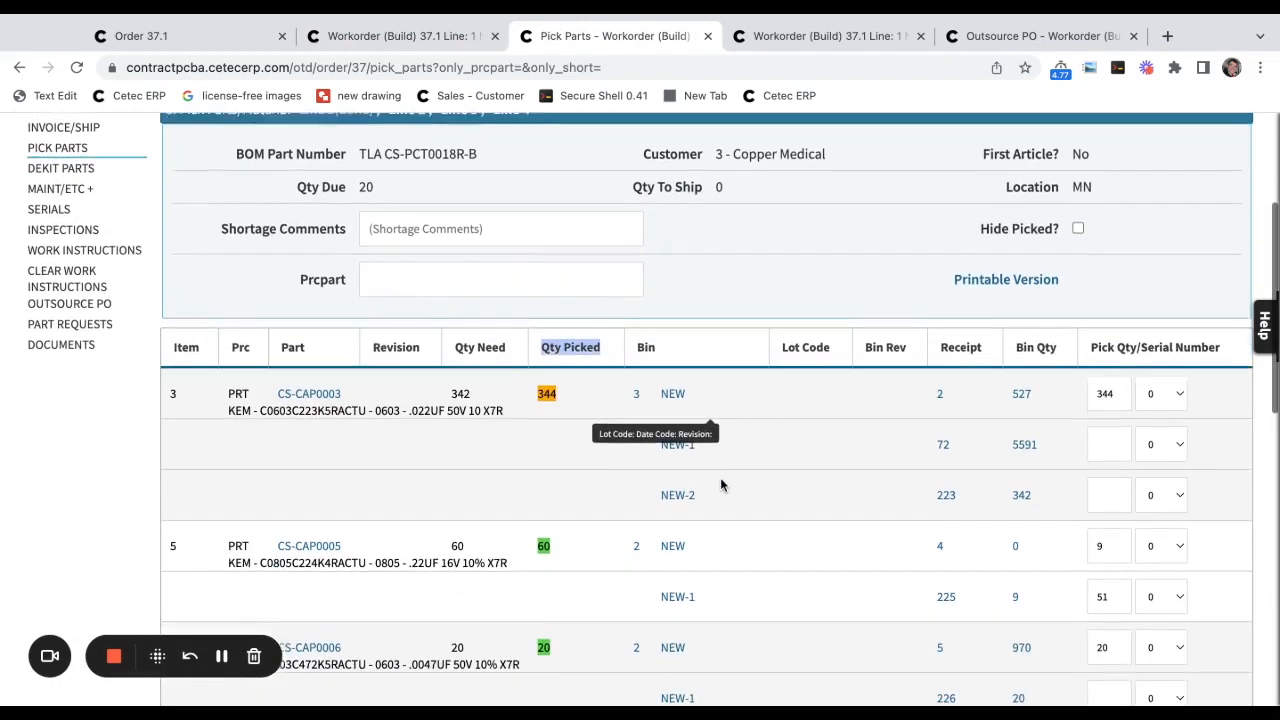
# Switch to work order 37.1's work view and move its work location to At Vendor Outsourcing.
pyautogui.hotkey('ctrl', 'Tab')
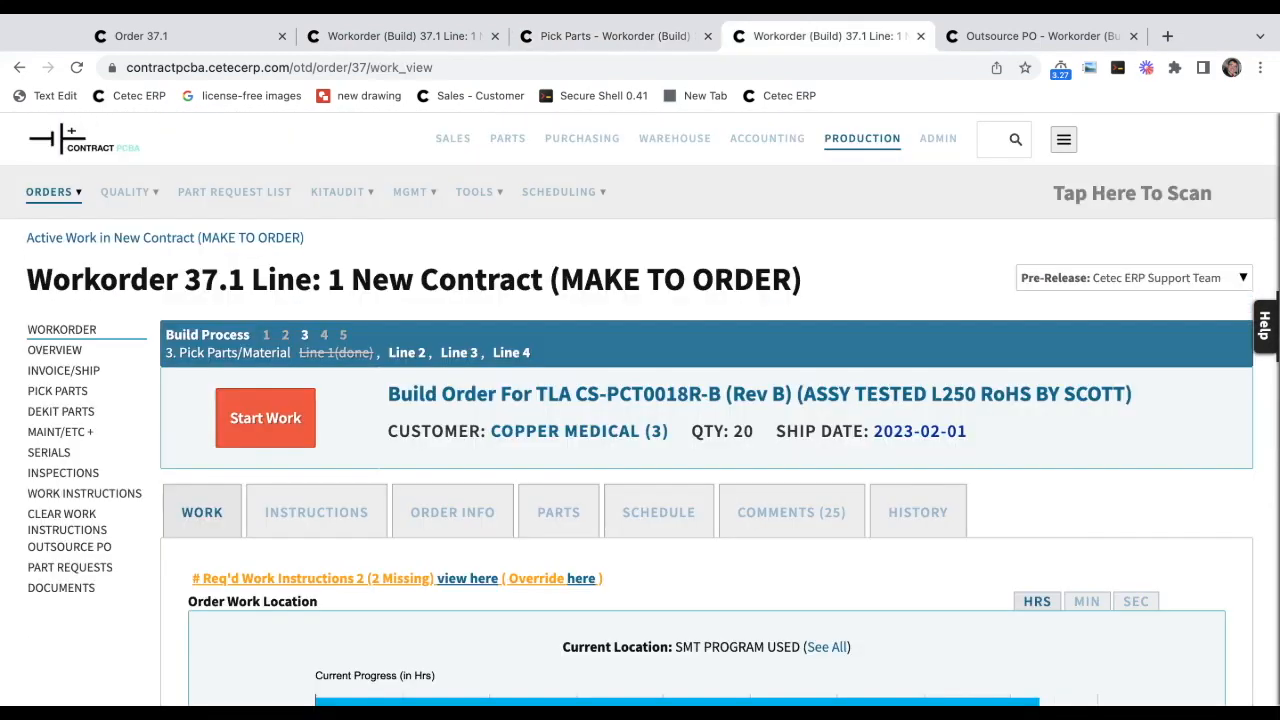
pyautogui.scroll(-5, 563, 393)
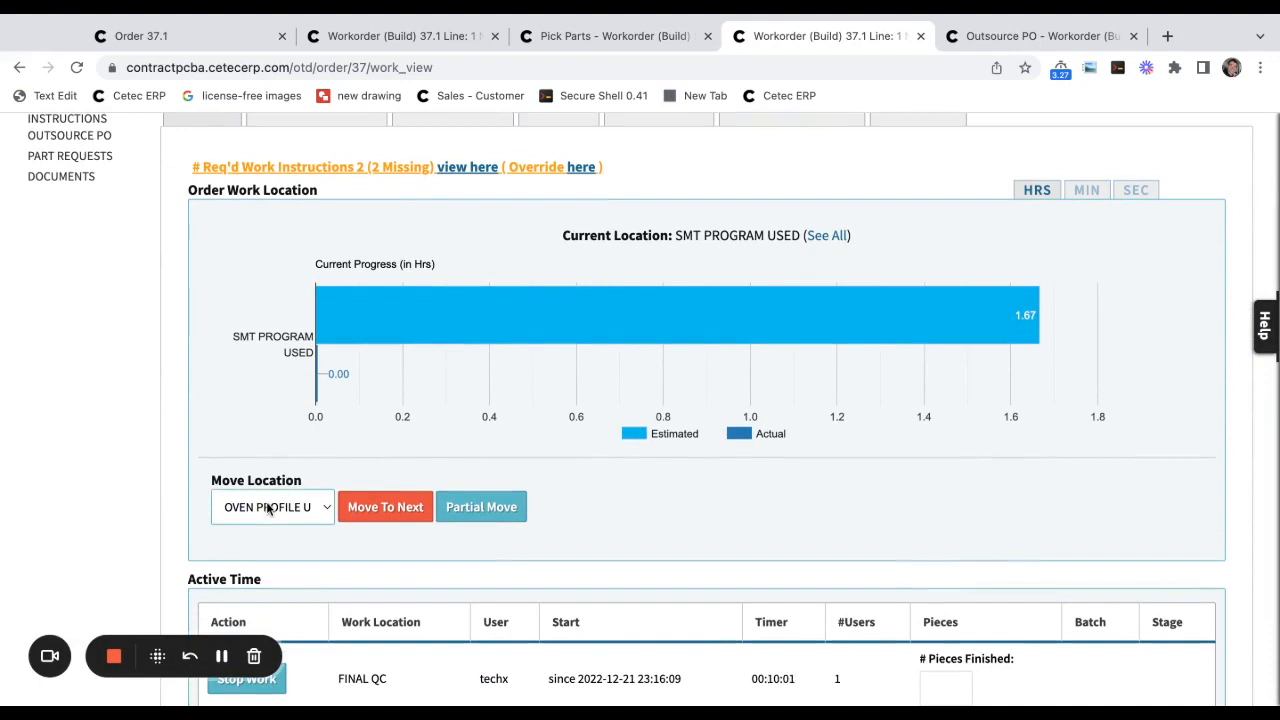
pyautogui.click(281, 552)
pyautogui.click(390, 517)
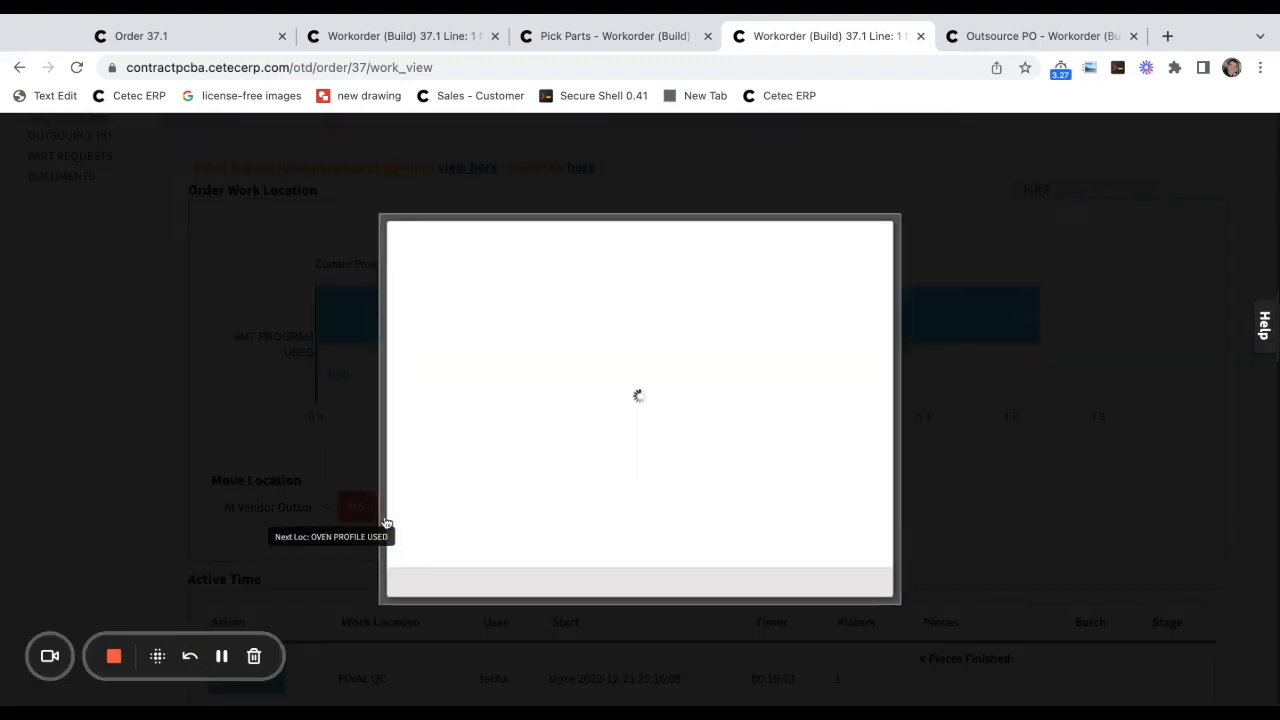
pyautogui.click(493, 400)
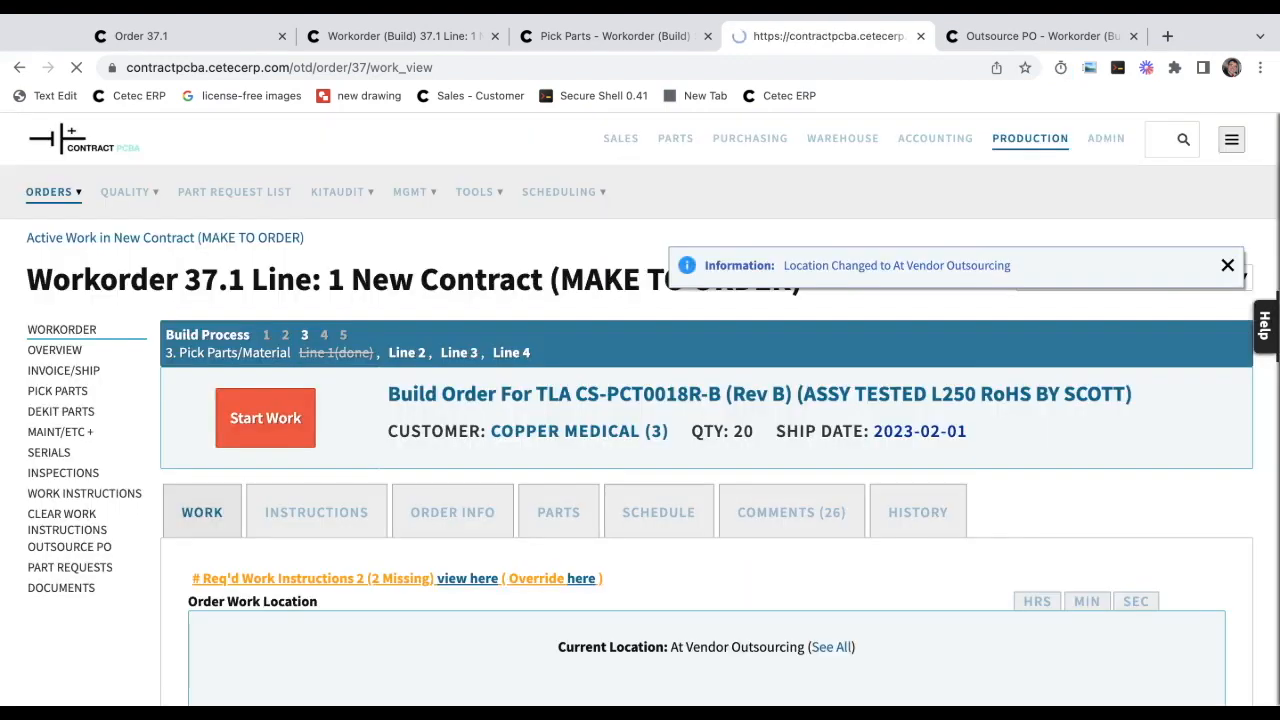
pyautogui.tripleClick(942, 261)
# Create the outsource PO for Default Vendor from the prepared Sterilization Outside Process line of quantity 20 at cost 50.
pyautogui.tripleClick(122, 547)
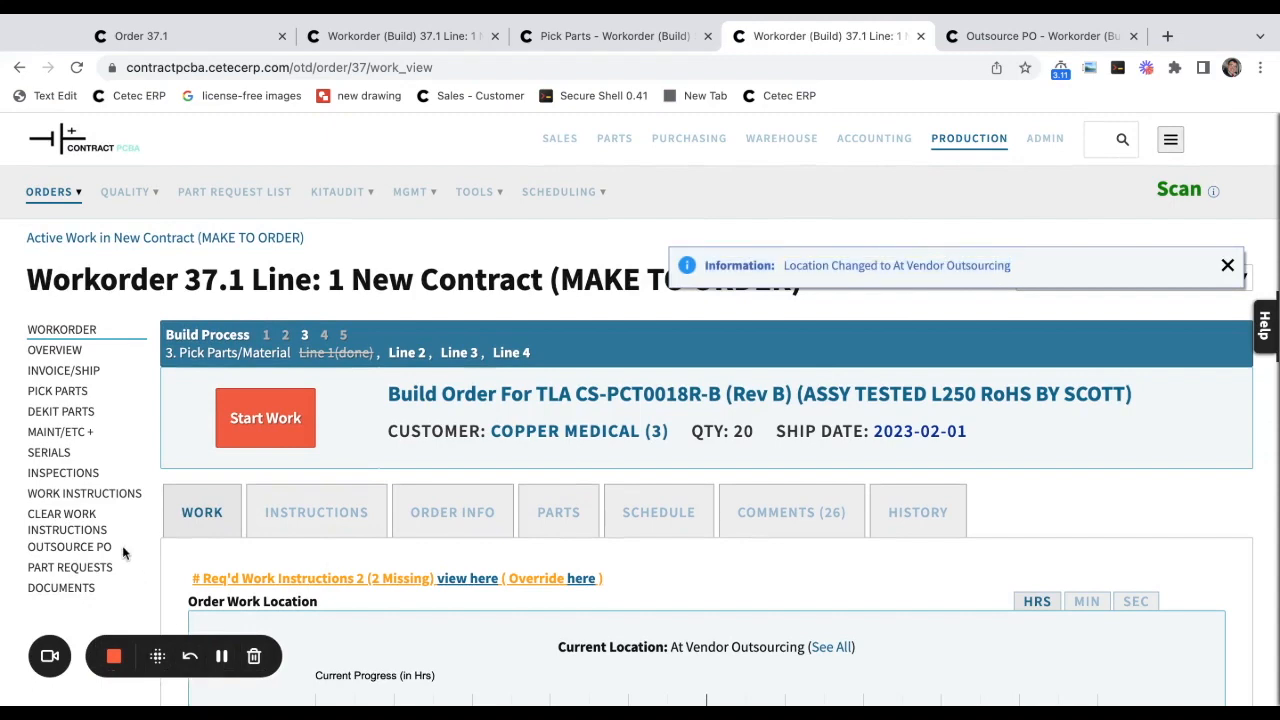
pyautogui.moveTo(122, 547); pyautogui.dragTo(28, 547)
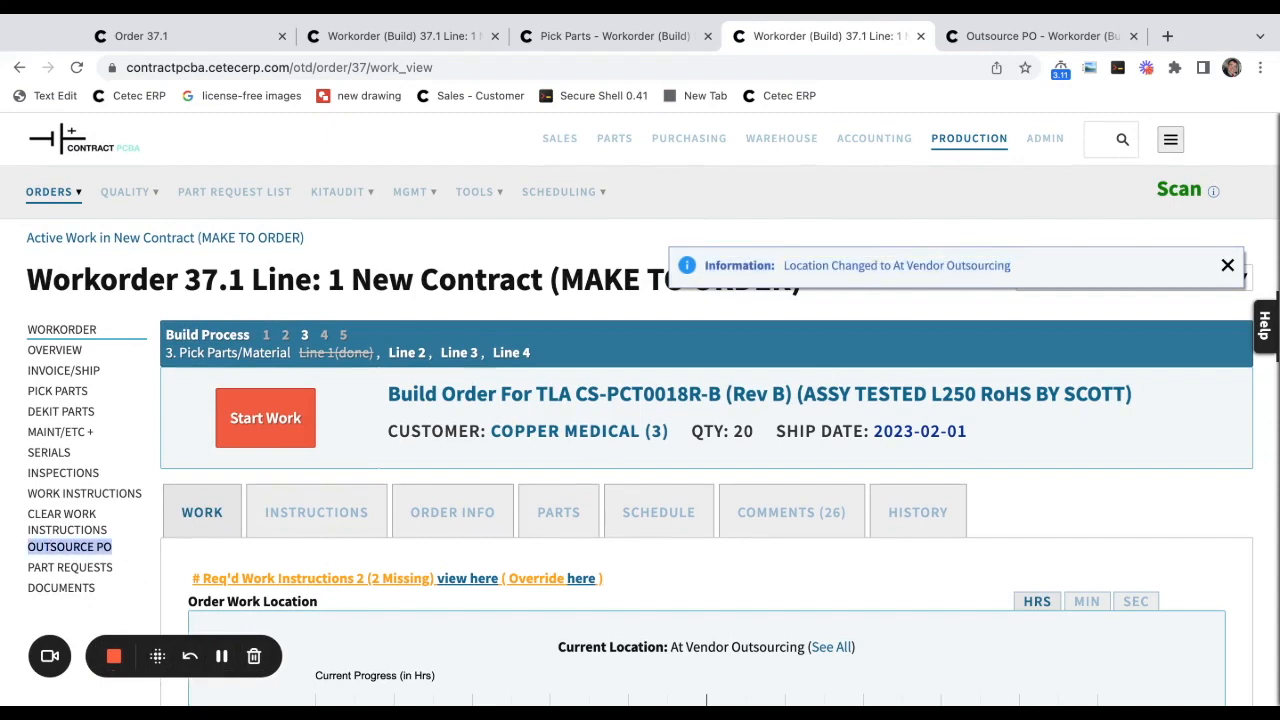
pyautogui.hotkey('ctrl', 'Tab')
pyautogui.scroll(1, 536, 461)
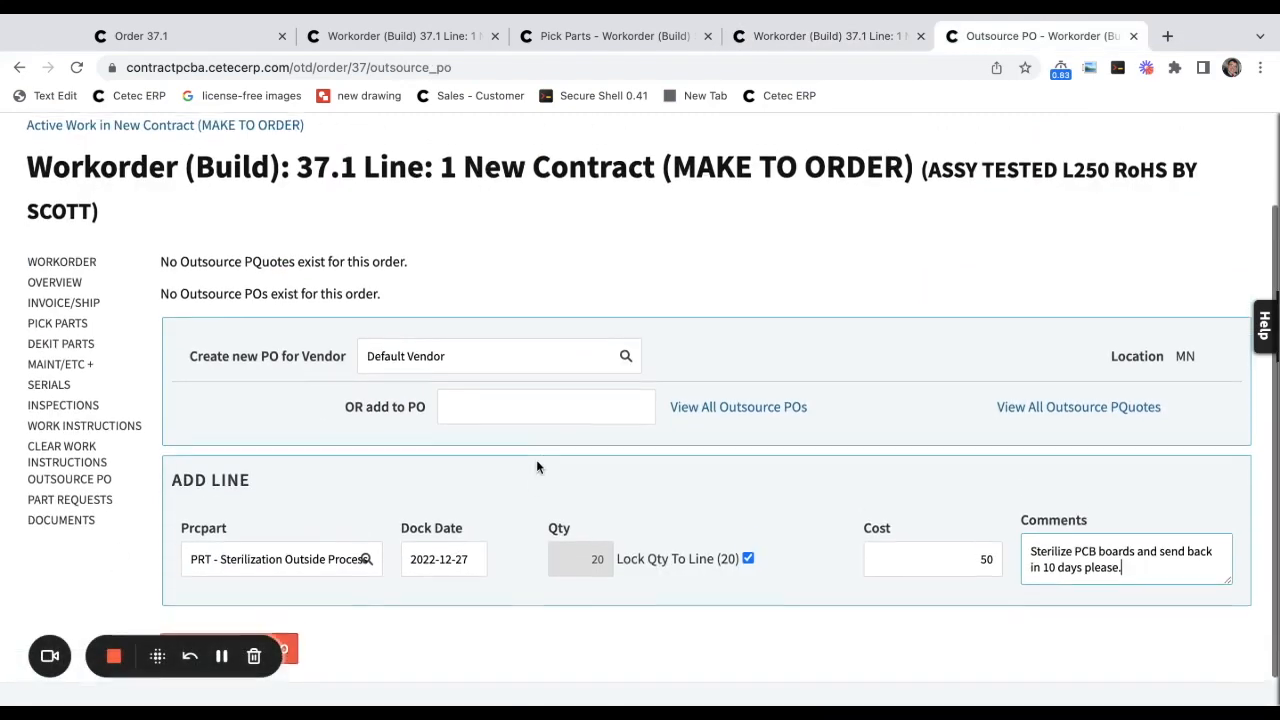
pyautogui.tripleClick(386, 429)
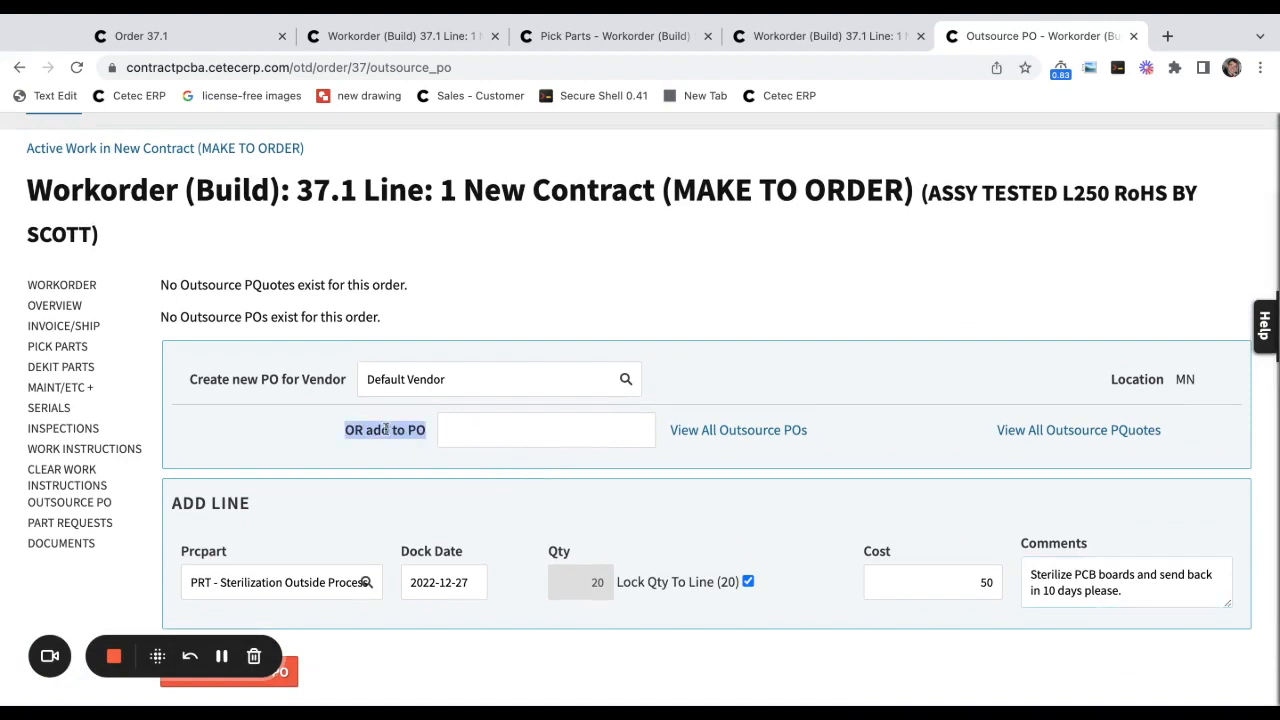
pyautogui.tripleClick(297, 379)
pyautogui.tripleClick(384, 430)
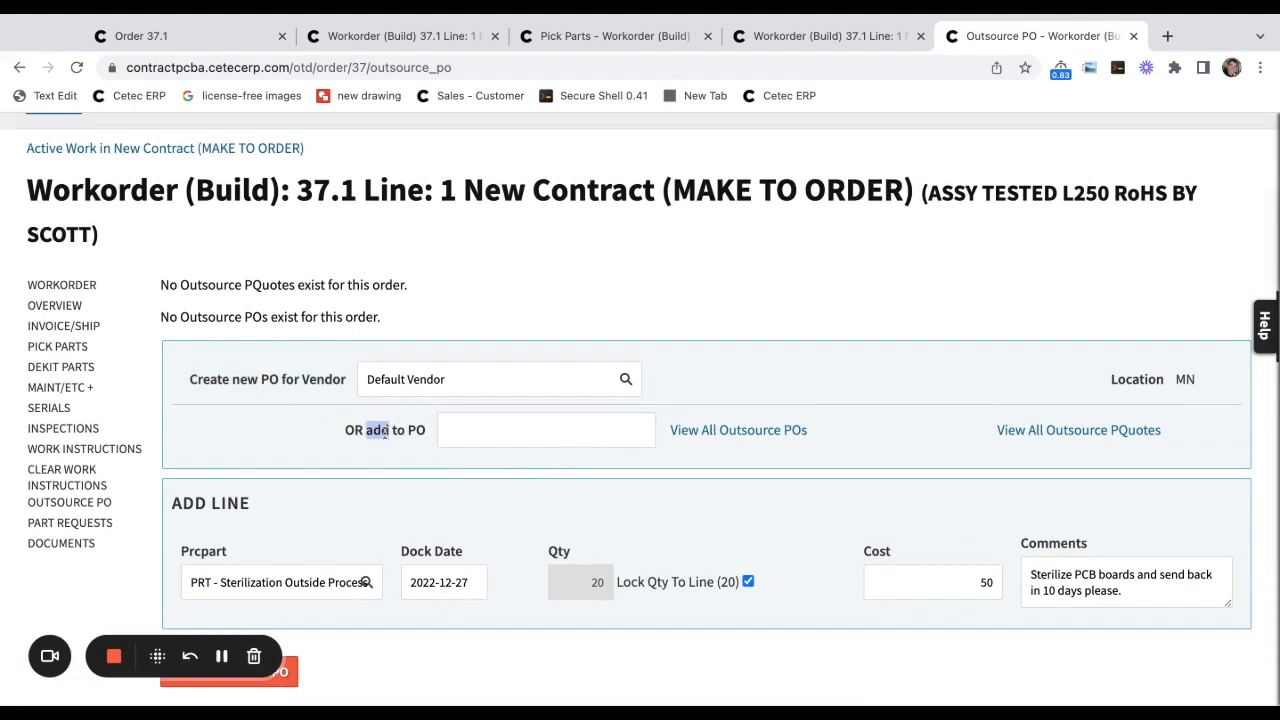
pyautogui.click(369, 472)
pyautogui.scroll(-1, 350, 505)
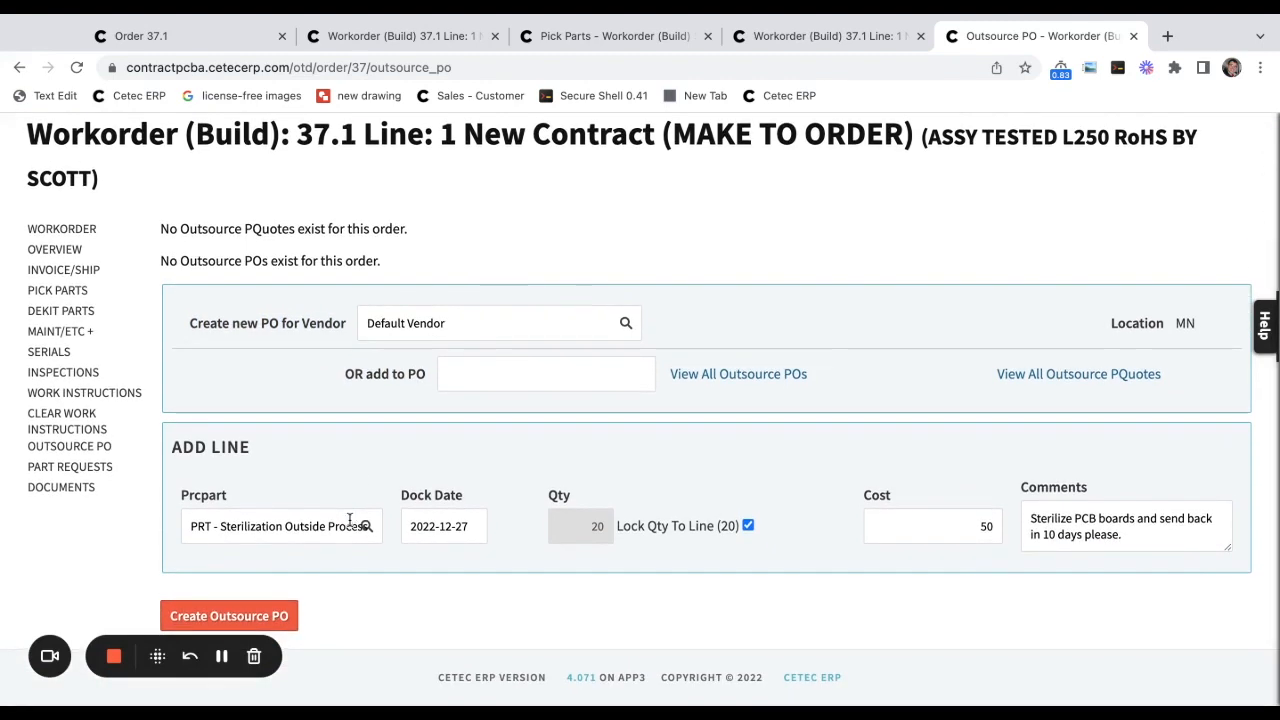
pyautogui.click(276, 617)
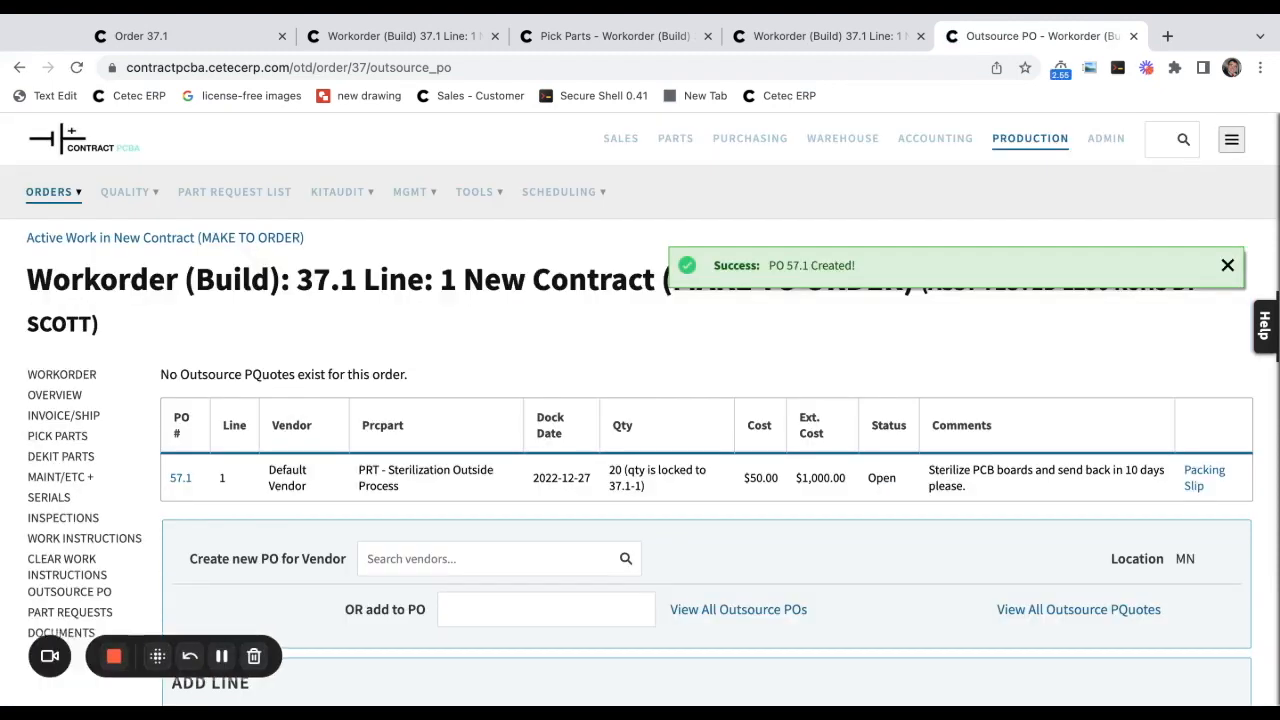
pyautogui.click(1225, 264)
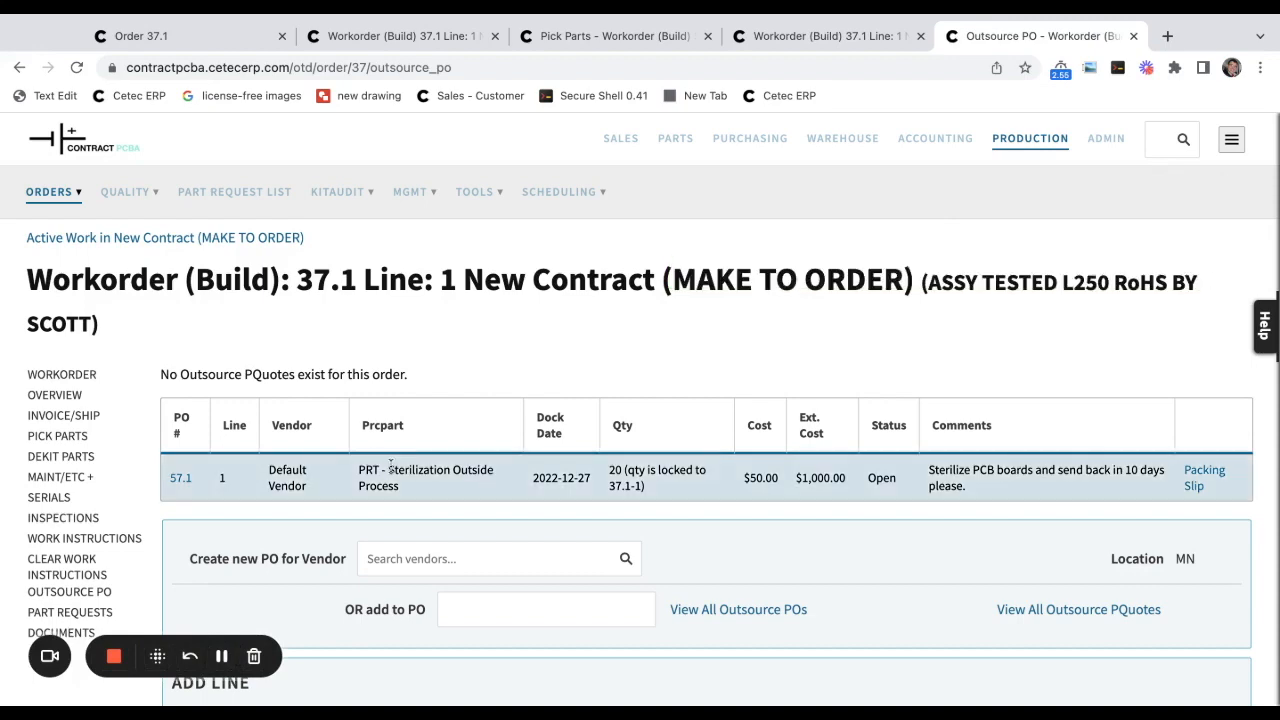
# Check the new outsource PO's extended cost, and open the purchase order to review its header and sterilization line.
pyautogui.scroll(-2, 390, 466)
pyautogui.doubleClick(812, 368)
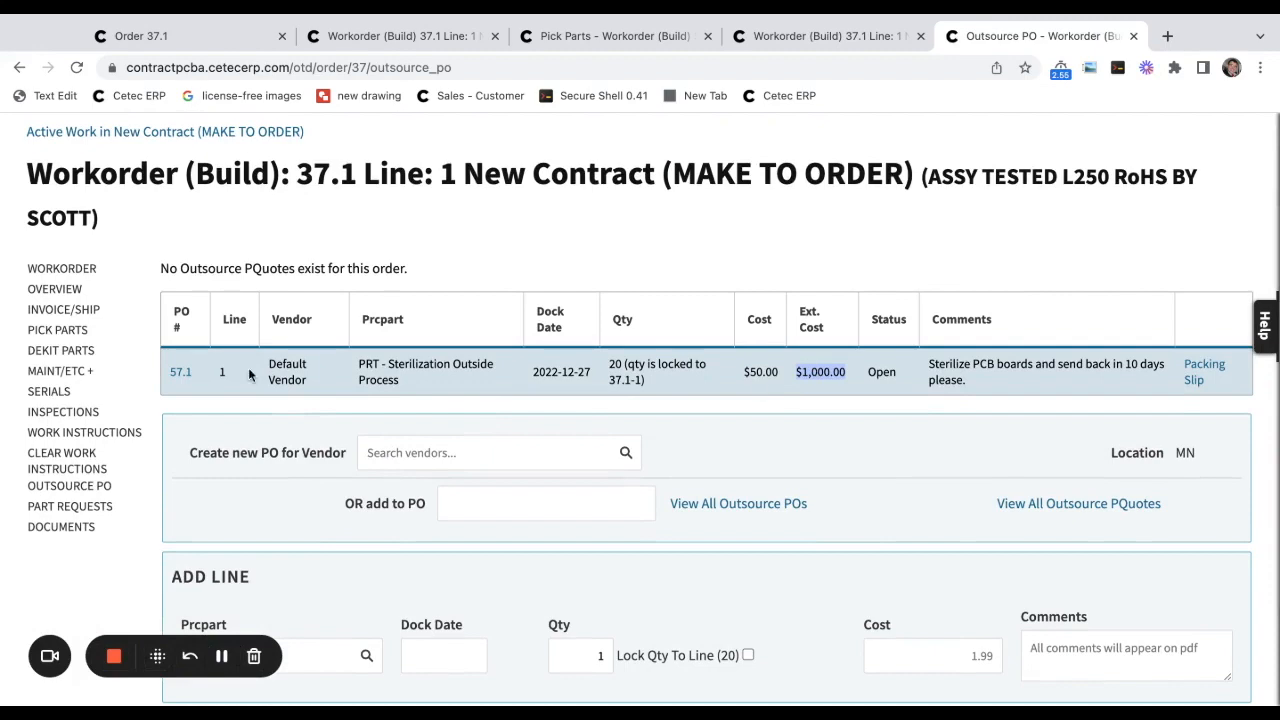
pyautogui.click(181, 372)
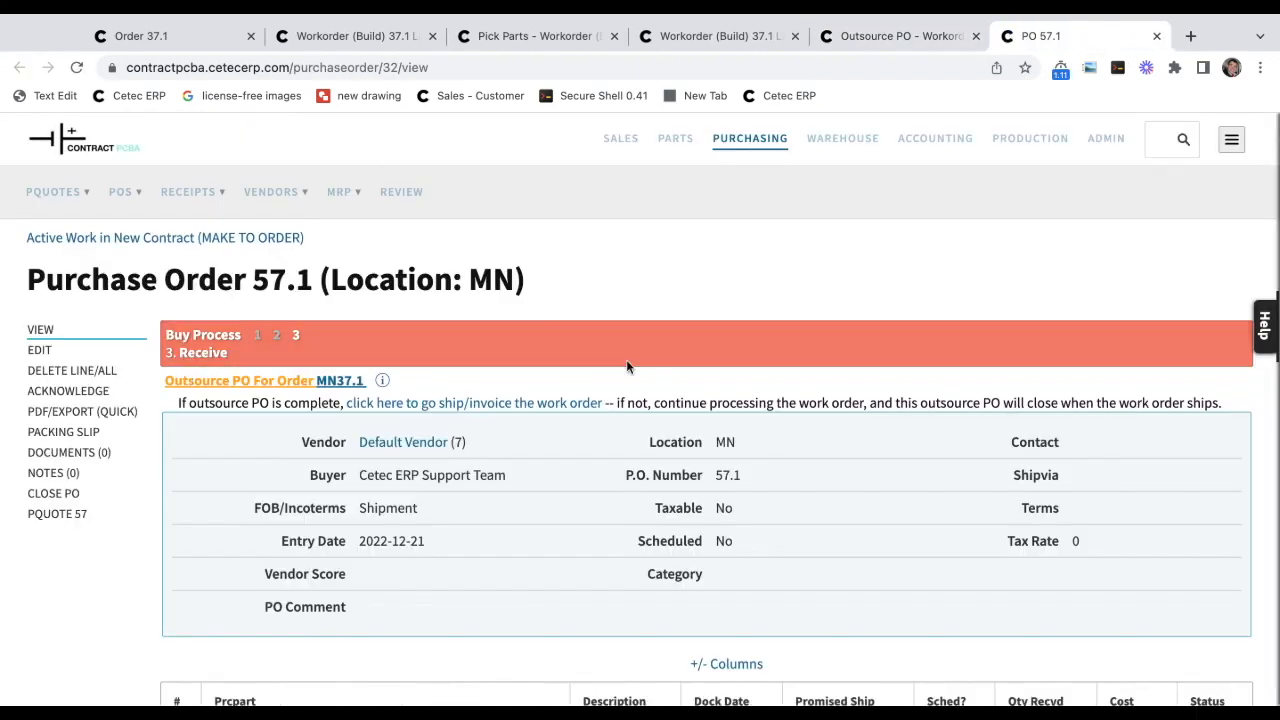
pyautogui.scroll(-2, 648, 368)
pyautogui.scroll(-2, 648, 363)
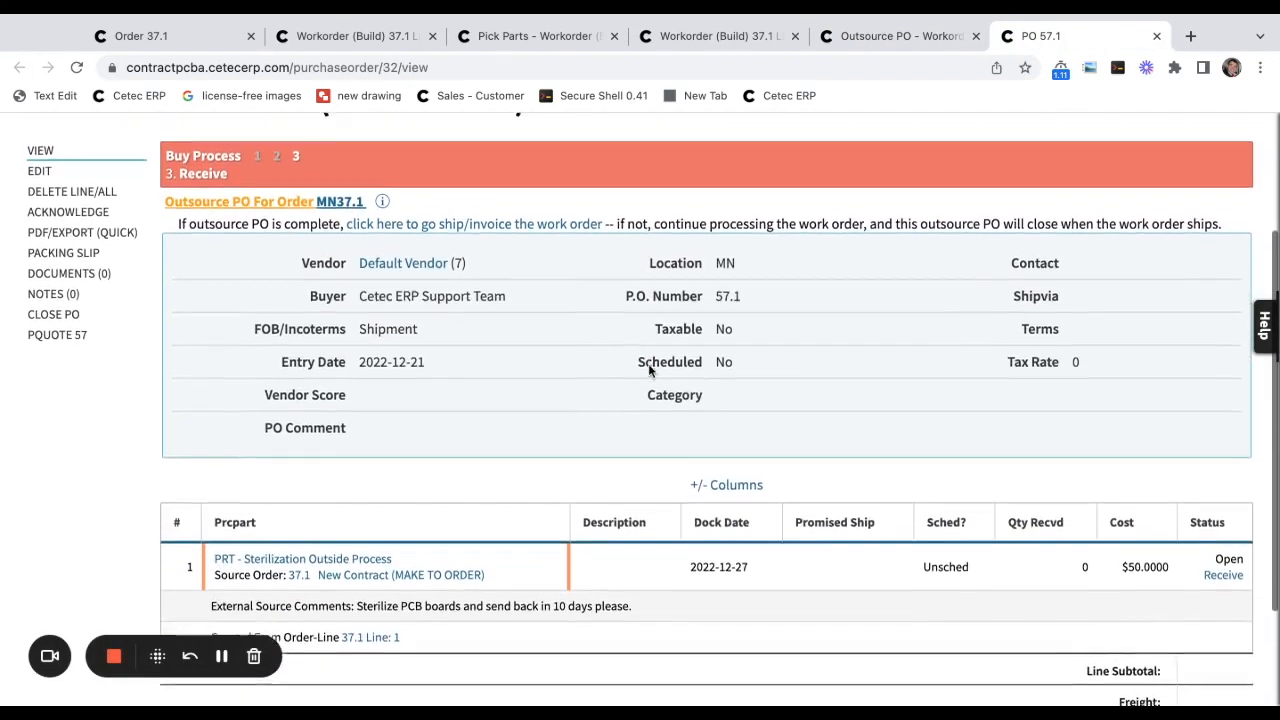
pyautogui.scroll(2, 648, 363)
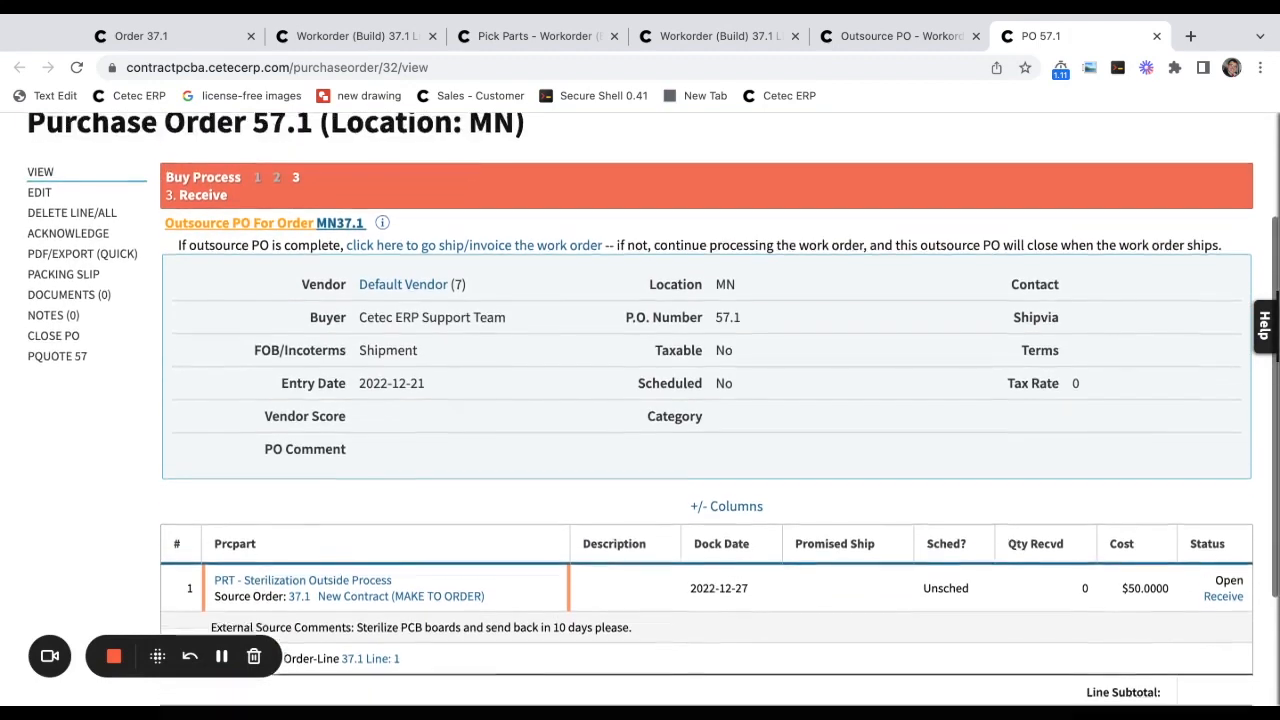
# Return to the Outsource PO page and open the work order's main work view from it.
pyautogui.hotkey('ctrl', 'shift', 'Tab')
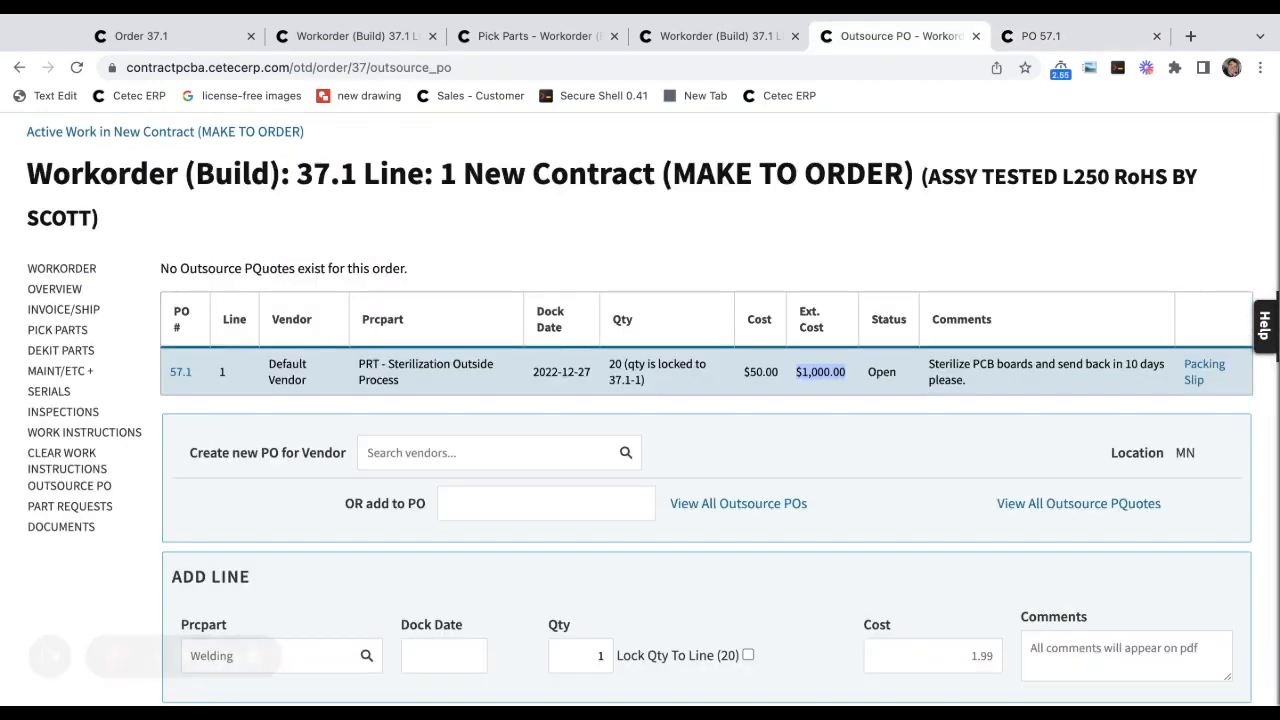
pyautogui.click(618, 247)
pyautogui.scroll(2, 618, 247)
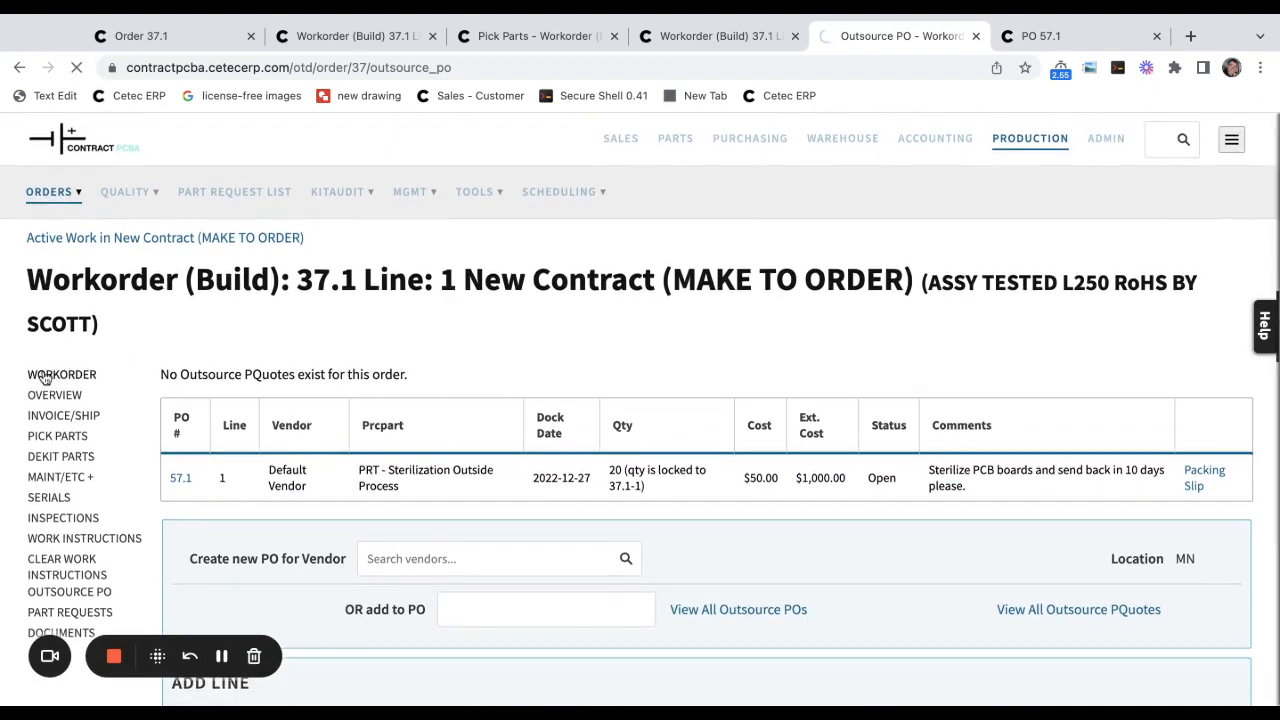
pyautogui.click(44, 376)
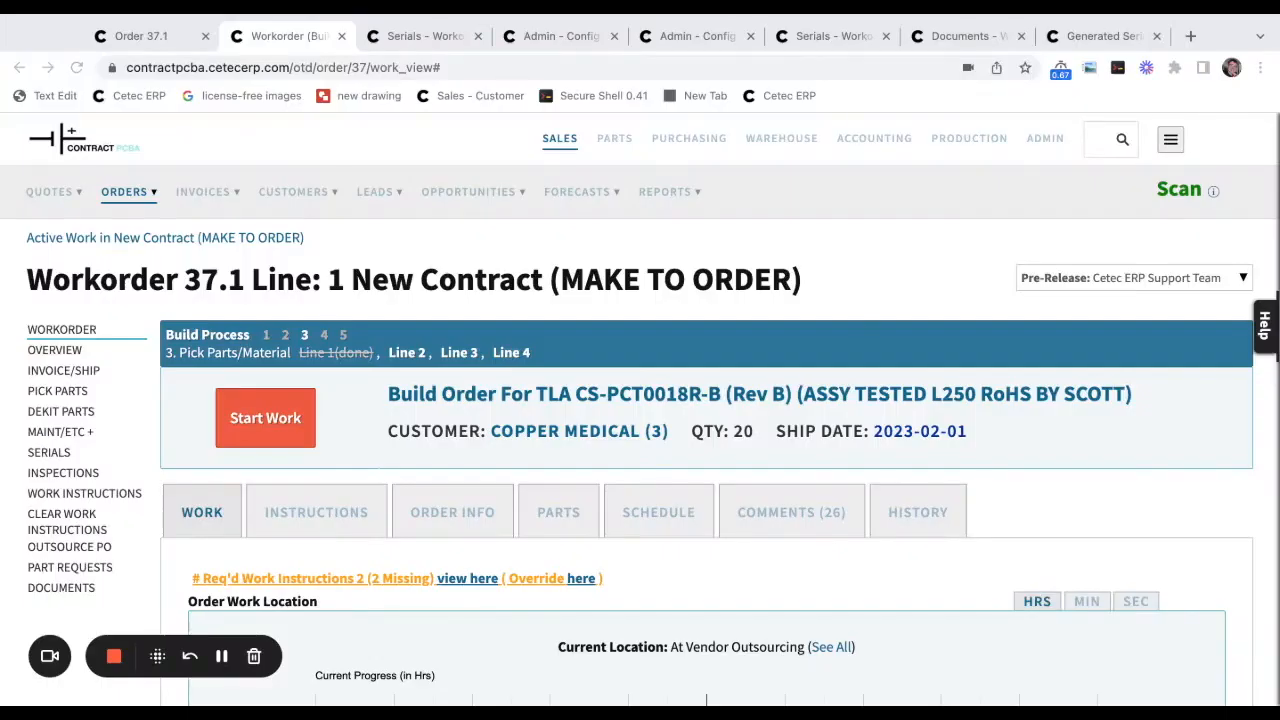
# Review the work order's instructions by location, through to the Serialization & Labeling and Packing & Shipping operations.
pyautogui.scroll(-2, 820, 269)
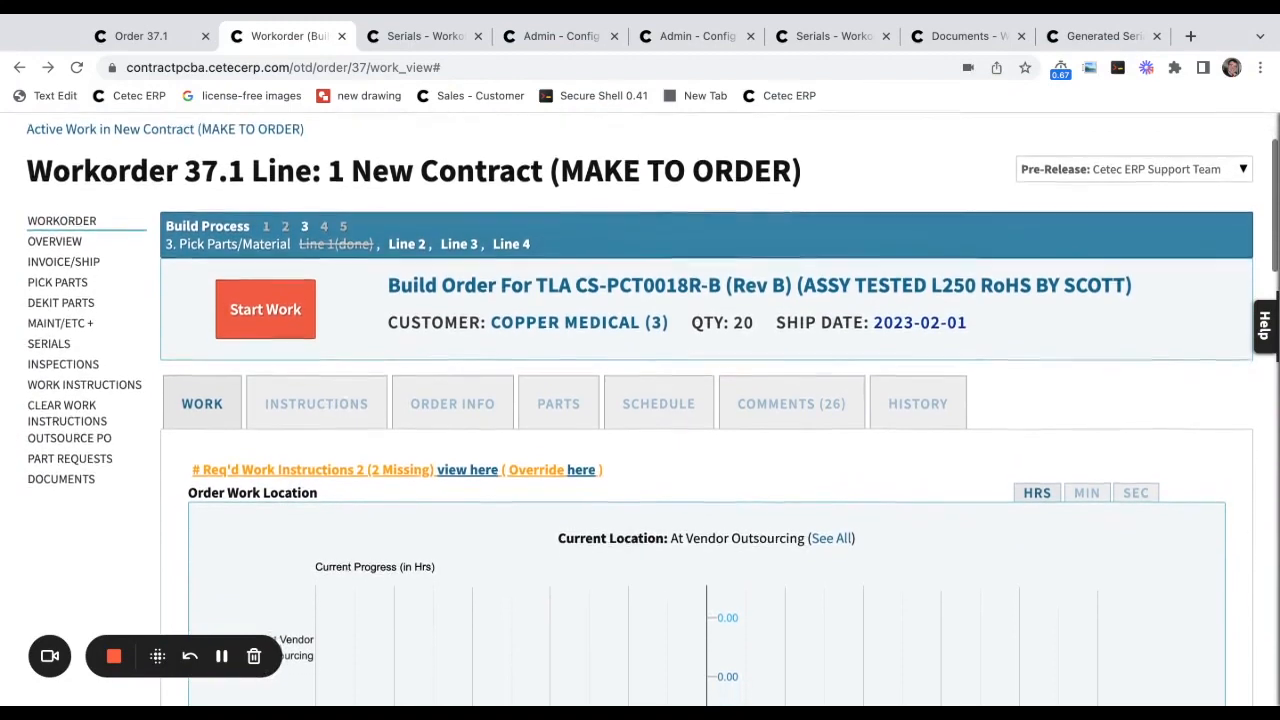
pyautogui.click(299, 416)
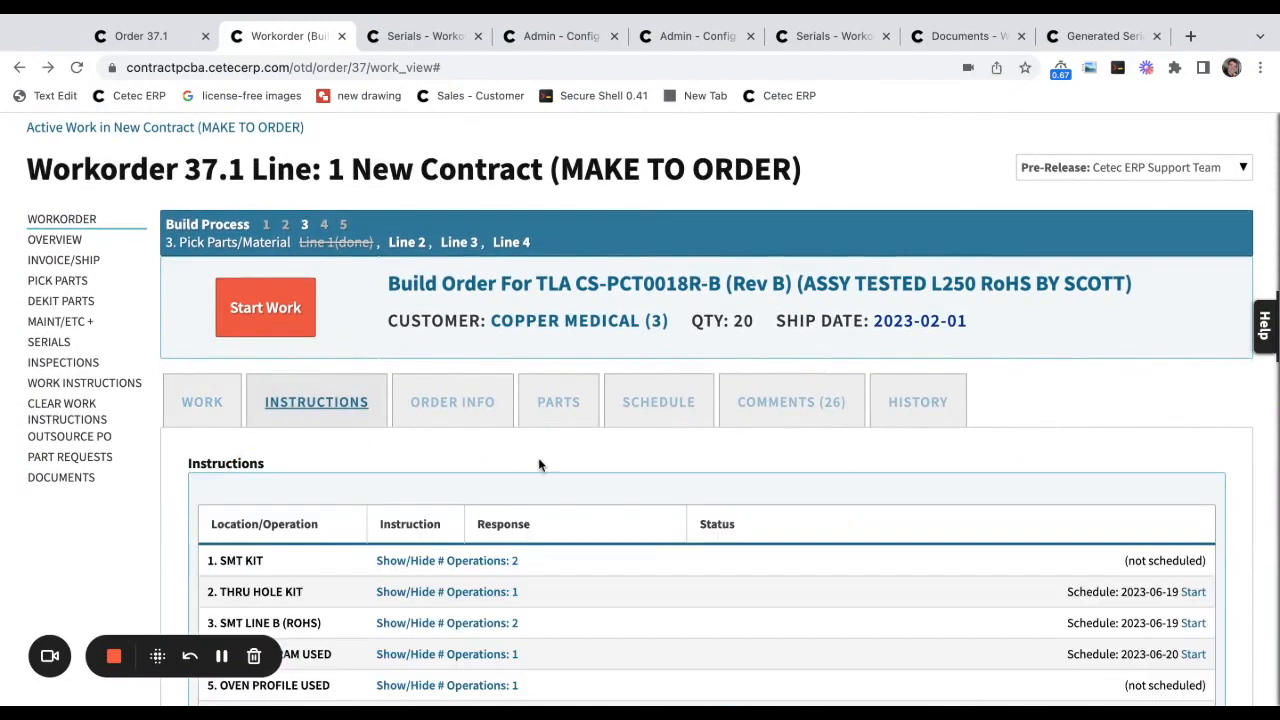
pyautogui.scroll(-2, 544, 455)
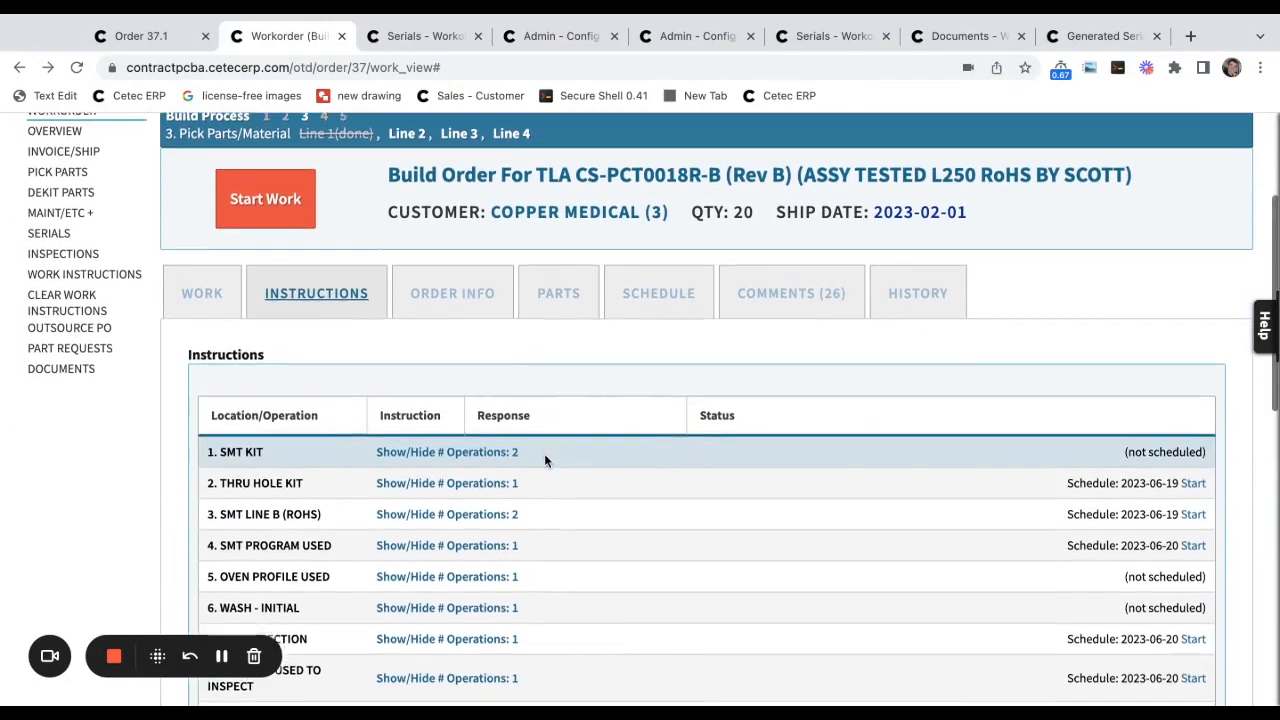
pyautogui.scroll(-1, 544, 457)
pyautogui.scroll(-1, 540, 494)
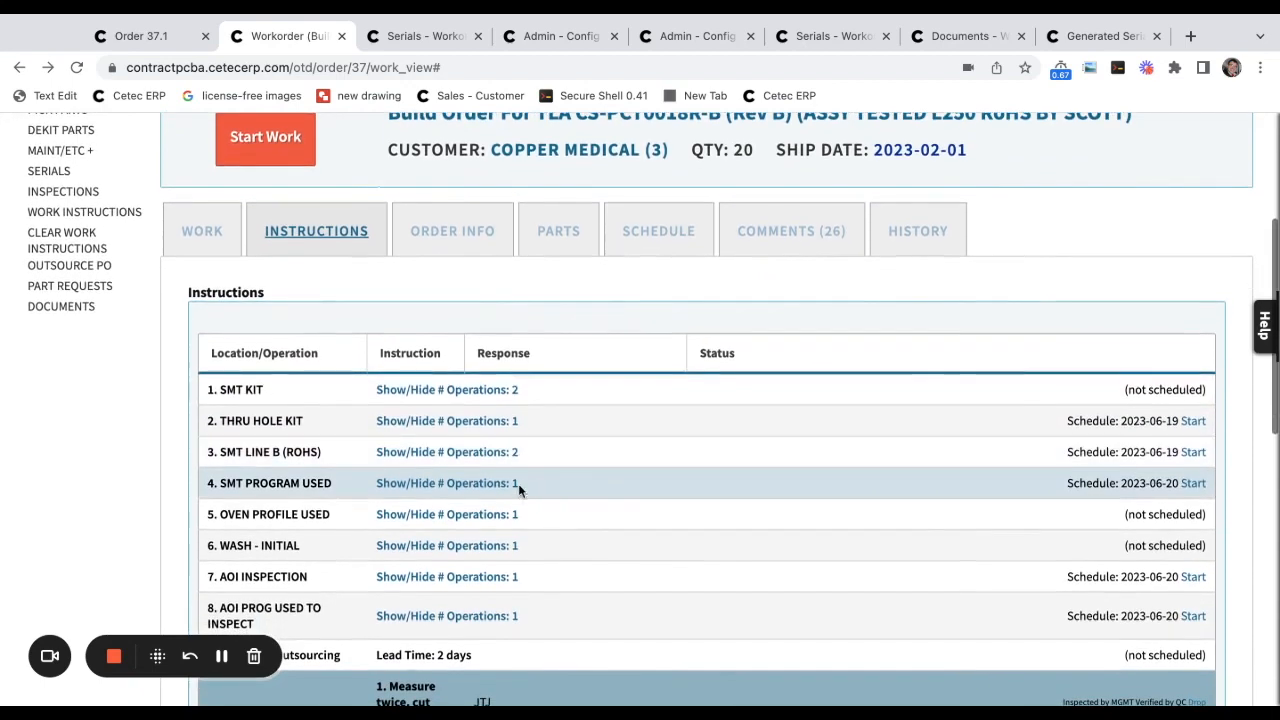
pyautogui.moveTo(81, 172); pyautogui.dragTo(28, 172)
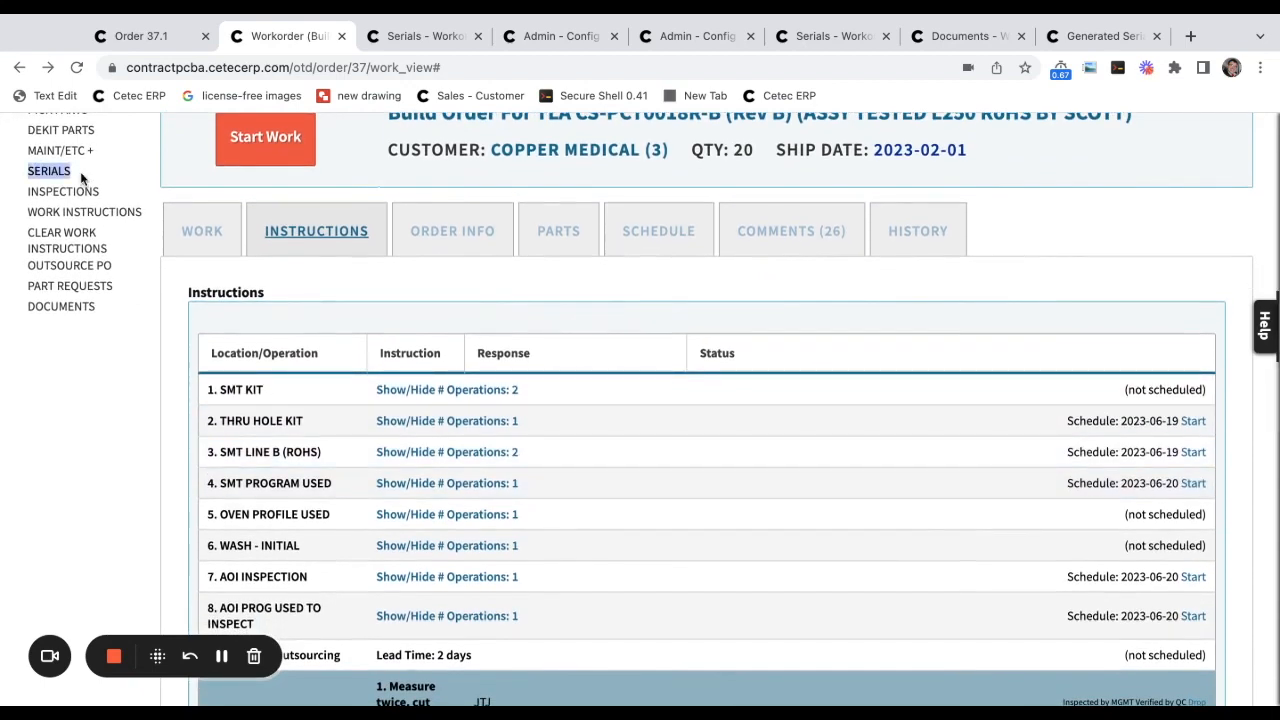
pyautogui.scroll(-1, 441, 457)
pyautogui.scroll(-8, 443, 459)
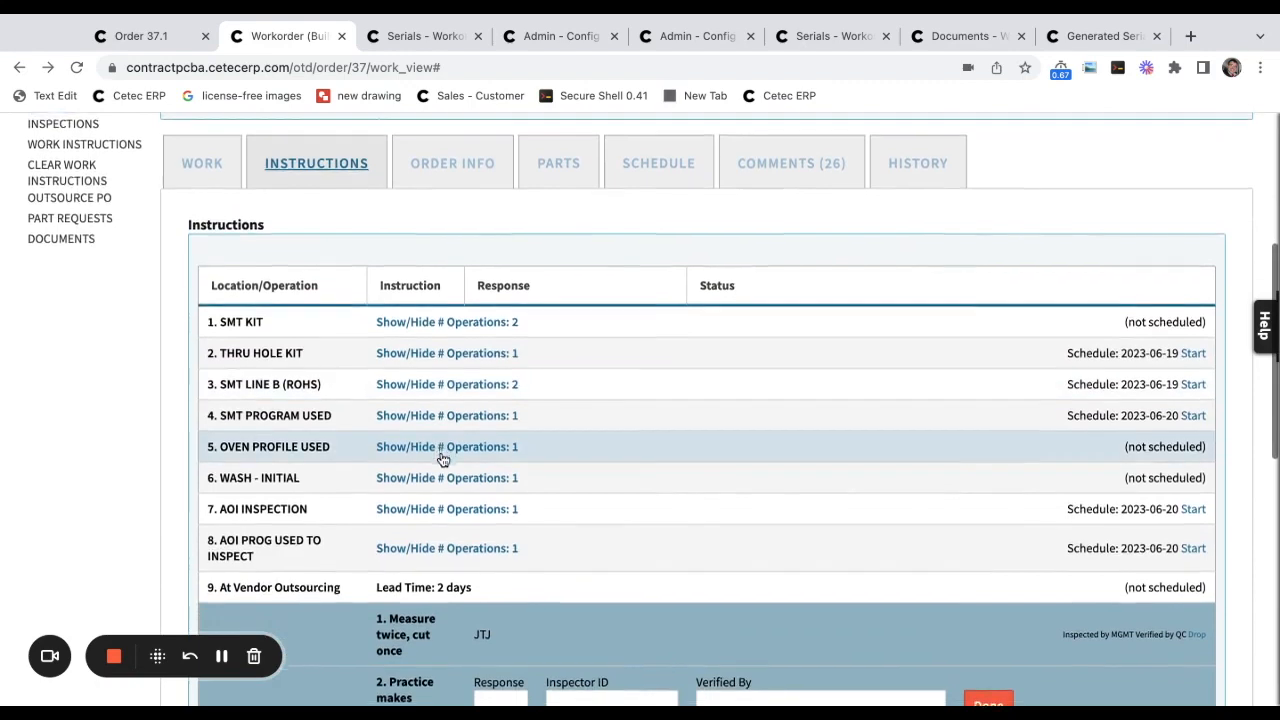
pyautogui.scroll(-3, 360, 411)
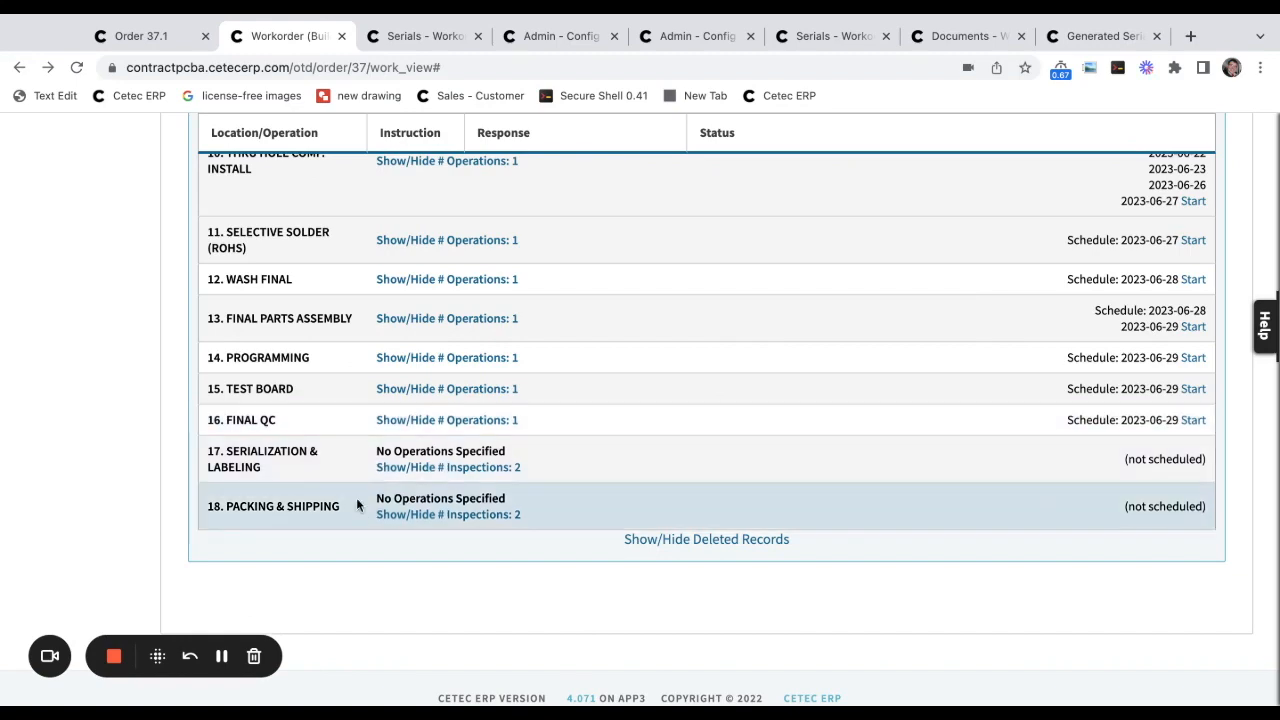
pyautogui.tripleClick(276, 473)
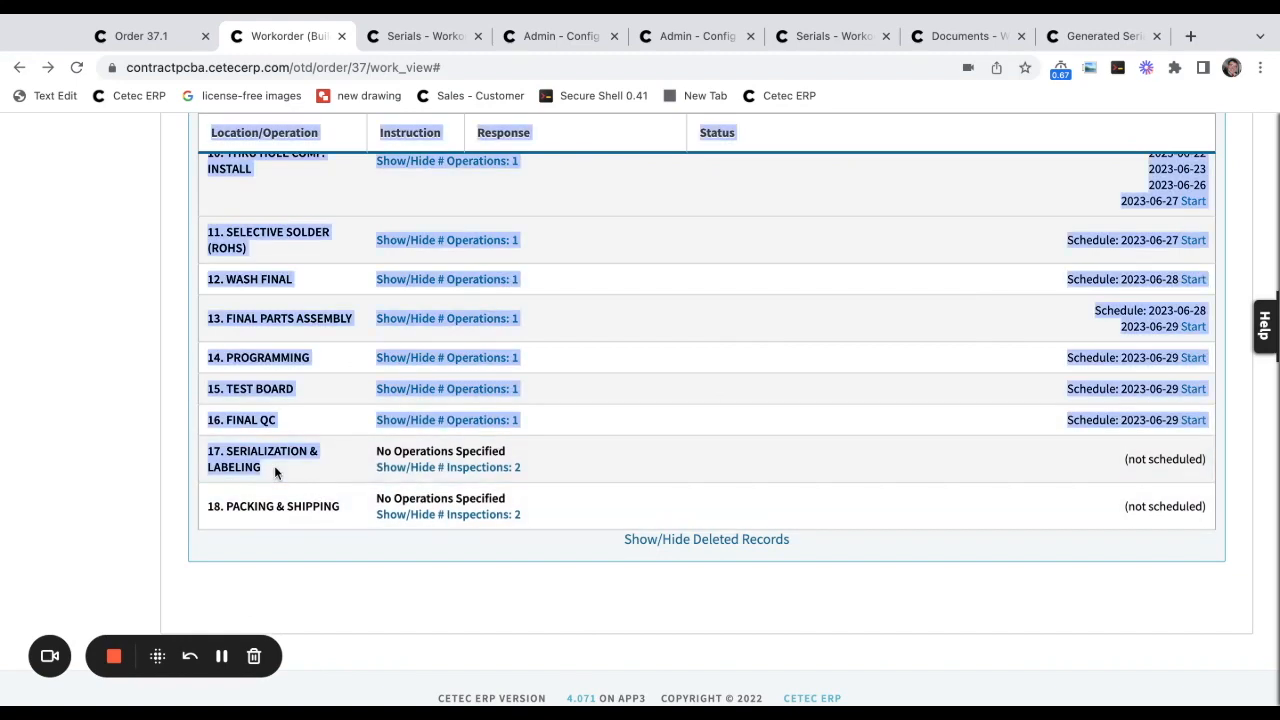
pyautogui.scroll(8, 170, 330)
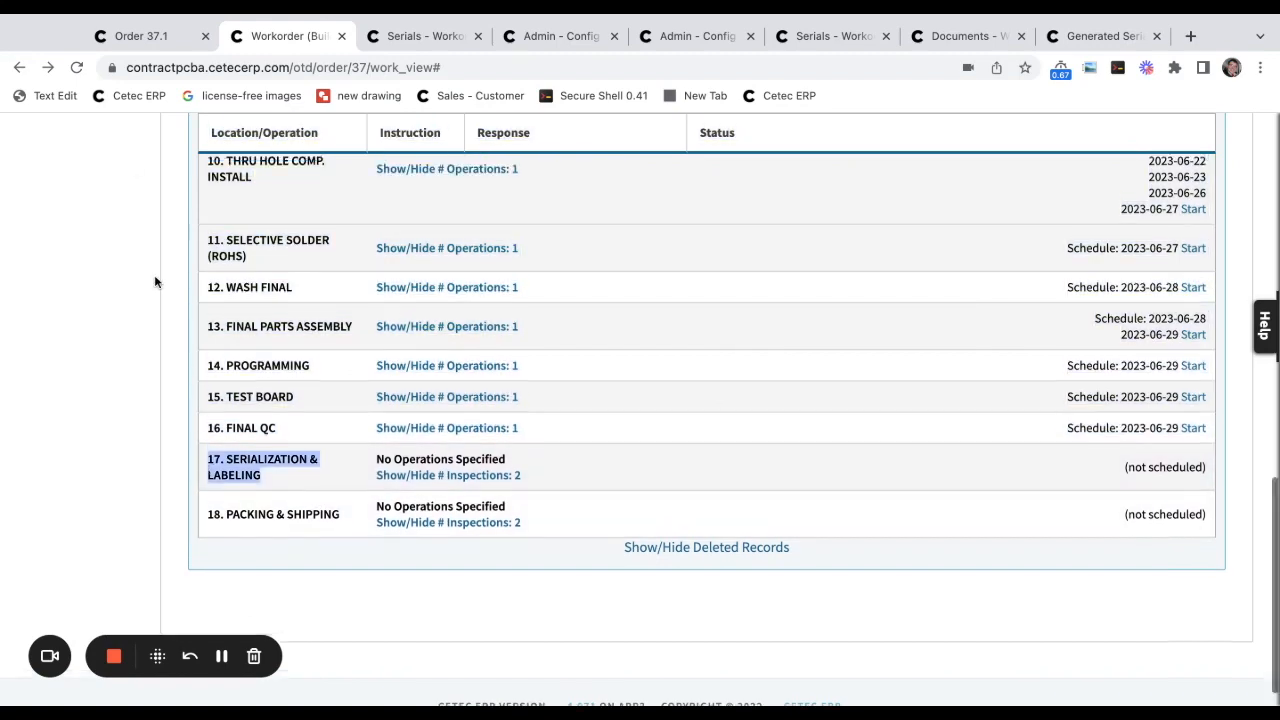
pyautogui.scroll(3, 155, 283)
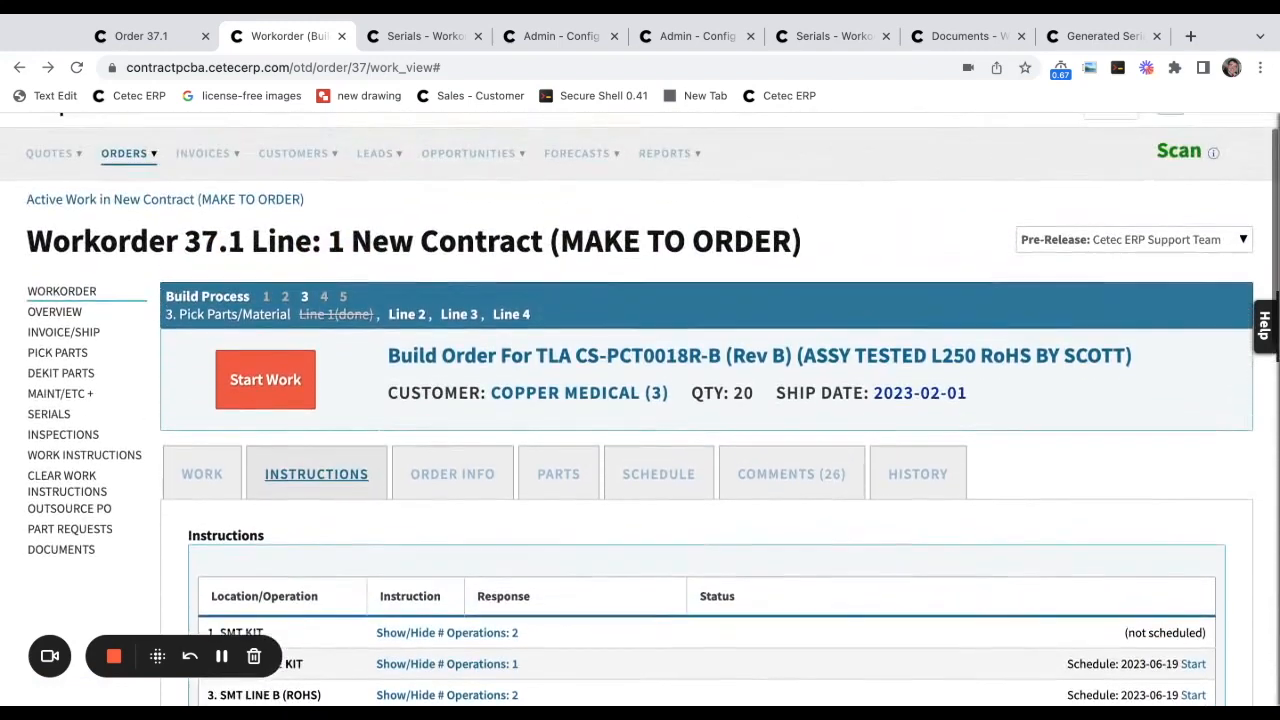
# Open the work order's Serials page and examine the Issue Serials field and its maximum.
pyautogui.click(49, 416)
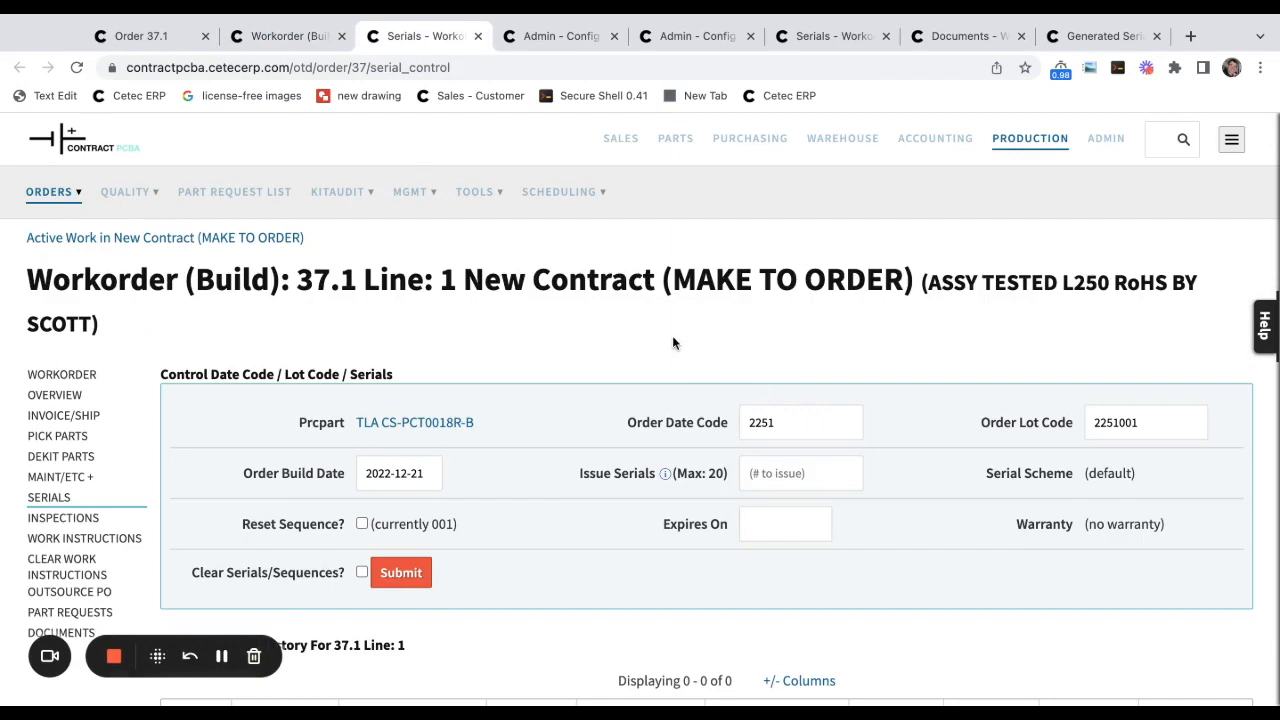
pyautogui.scroll(-2, 673, 343)
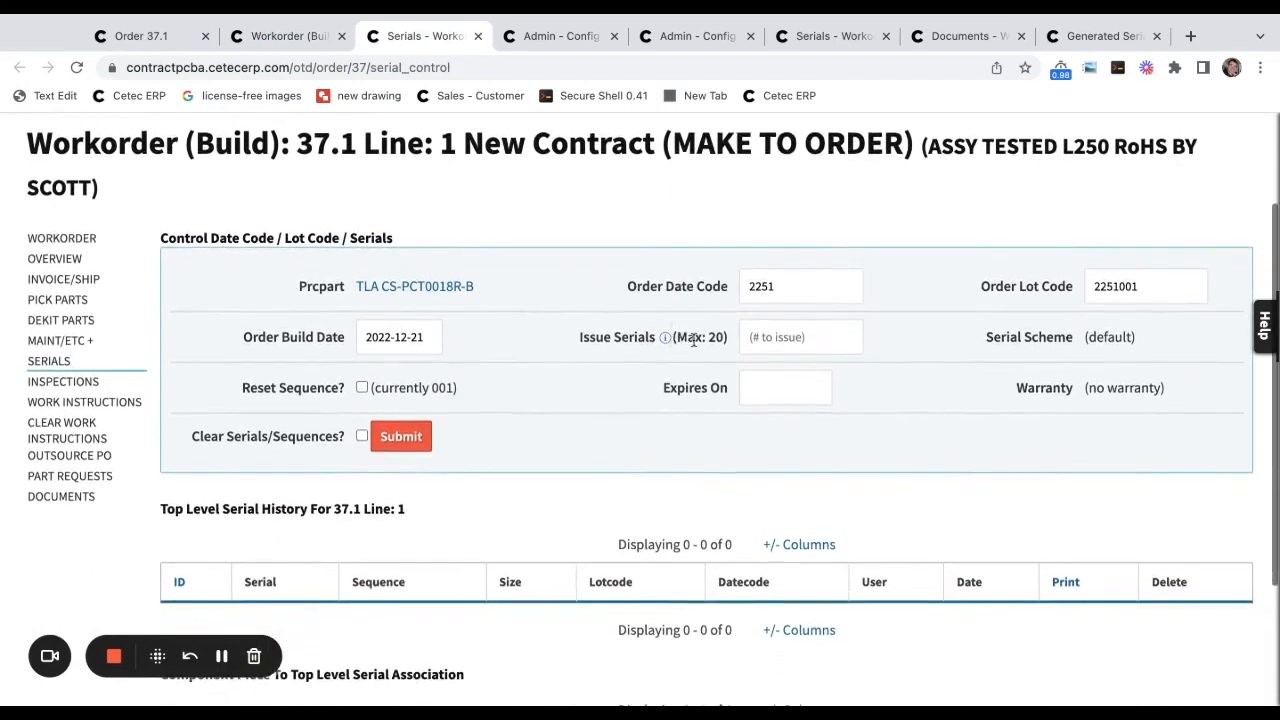
pyautogui.tripleClick(693, 340)
pyautogui.click(695, 340)
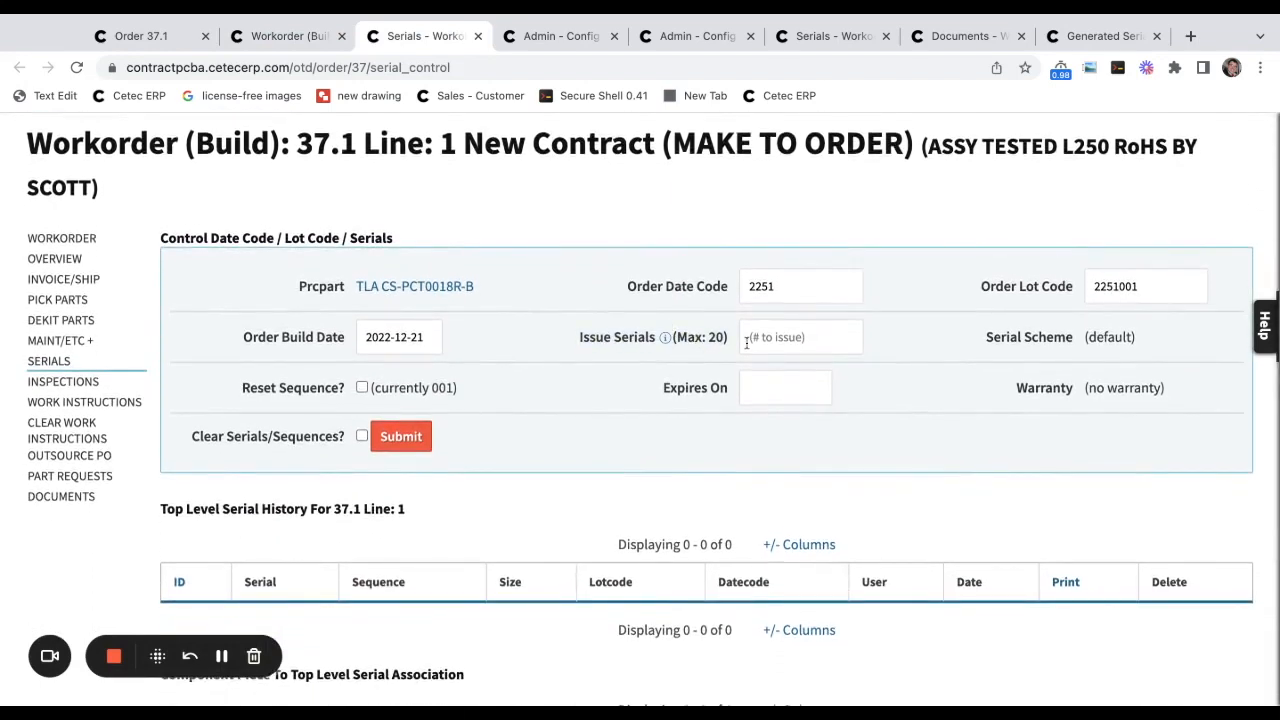
pyautogui.moveTo(732, 335); pyautogui.dragTo(672, 337)
pyautogui.click(776, 342)
# Set the "Serials - Issue Blank" config setting to 1.
pyautogui.hotkey('ctrl', 'Tab')
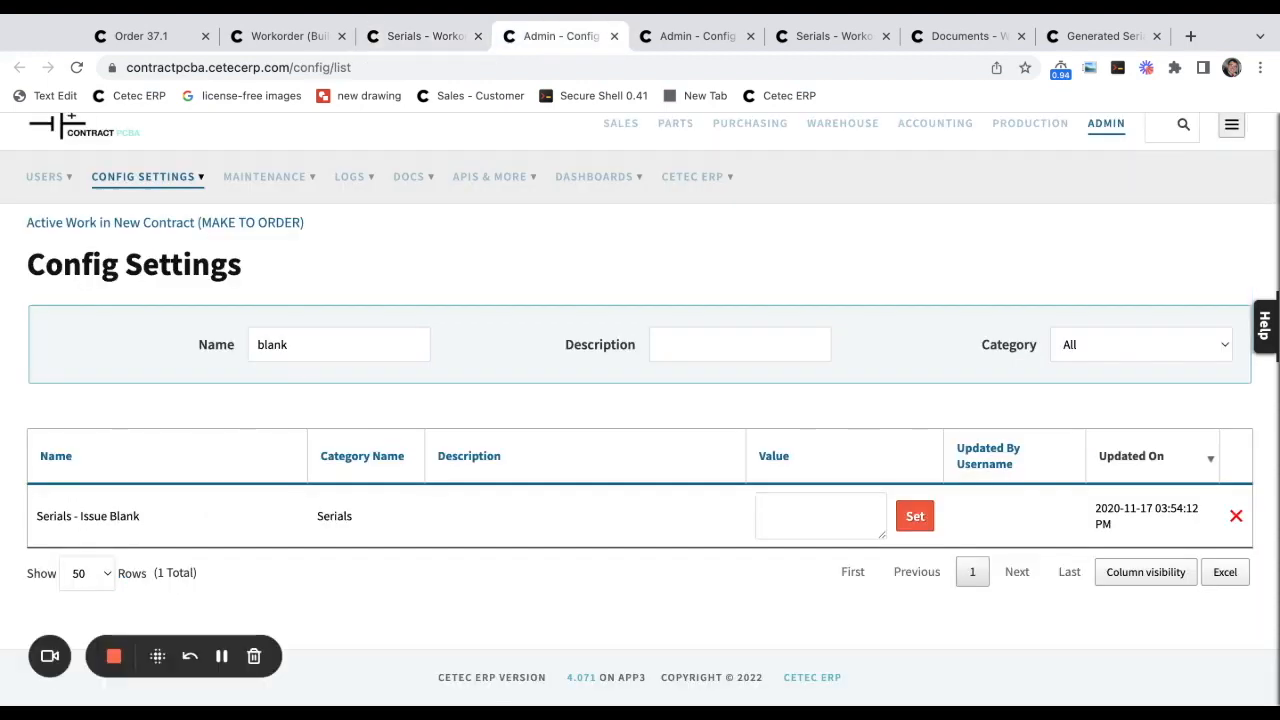
pyautogui.tripleClick(104, 512)
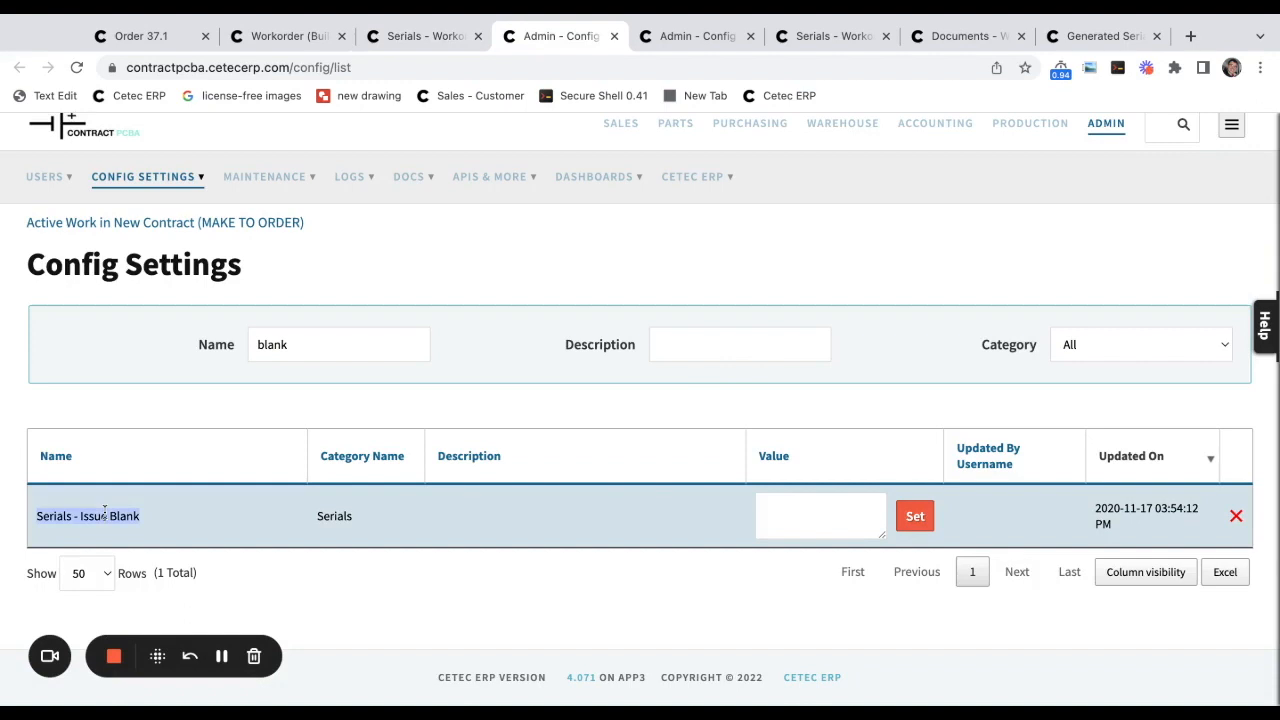
pyautogui.click(783, 507)
pyautogui.write('1')
pyautogui.click(911, 515)
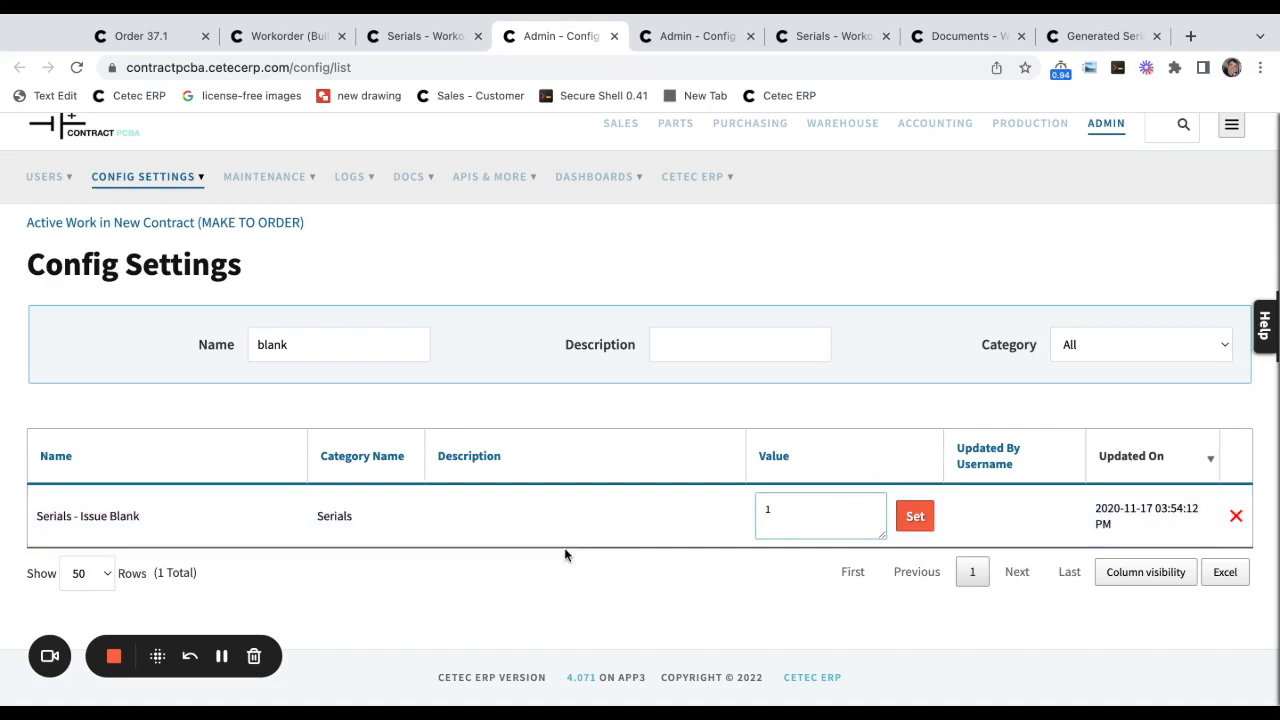
pyautogui.click(140, 515)
pyautogui.tripleClick(119, 515)
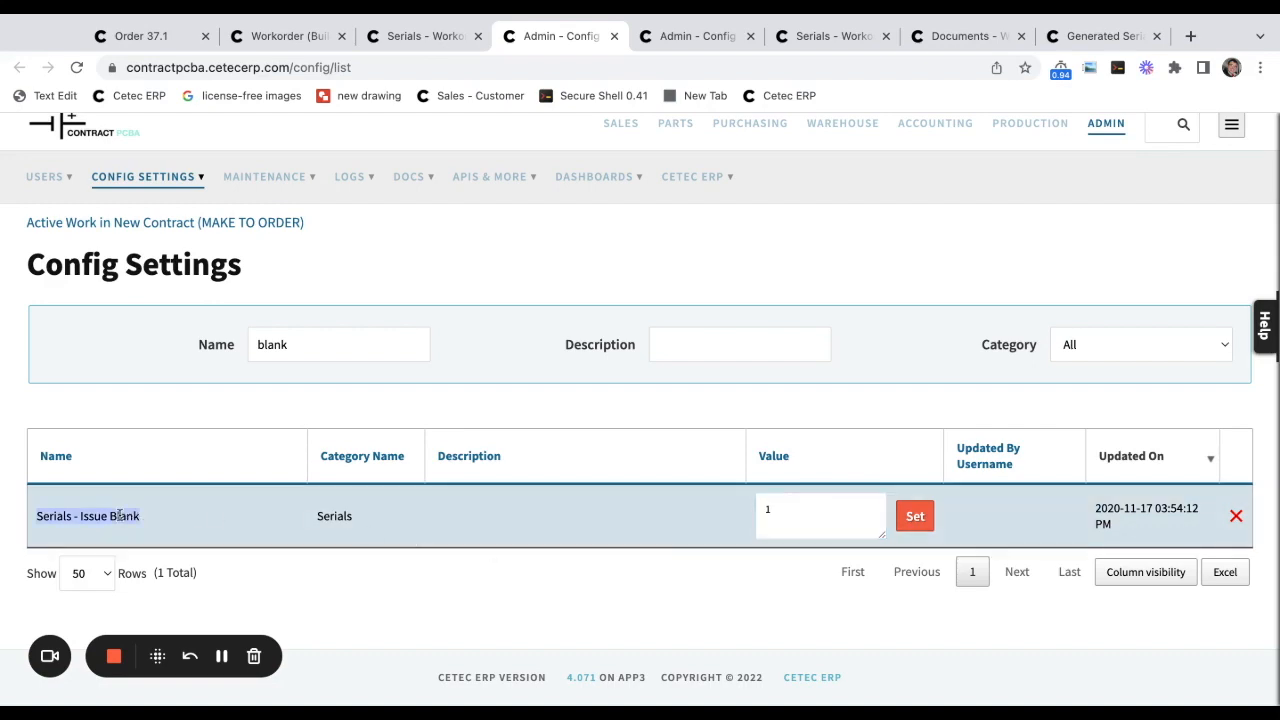
# Review the serial number formats page and its acceptable keywords for order number, PRC part and incrementing serial number.
pyautogui.hotkey('ctrl', 'Tab')
pyautogui.scroll(3, 321, 484)
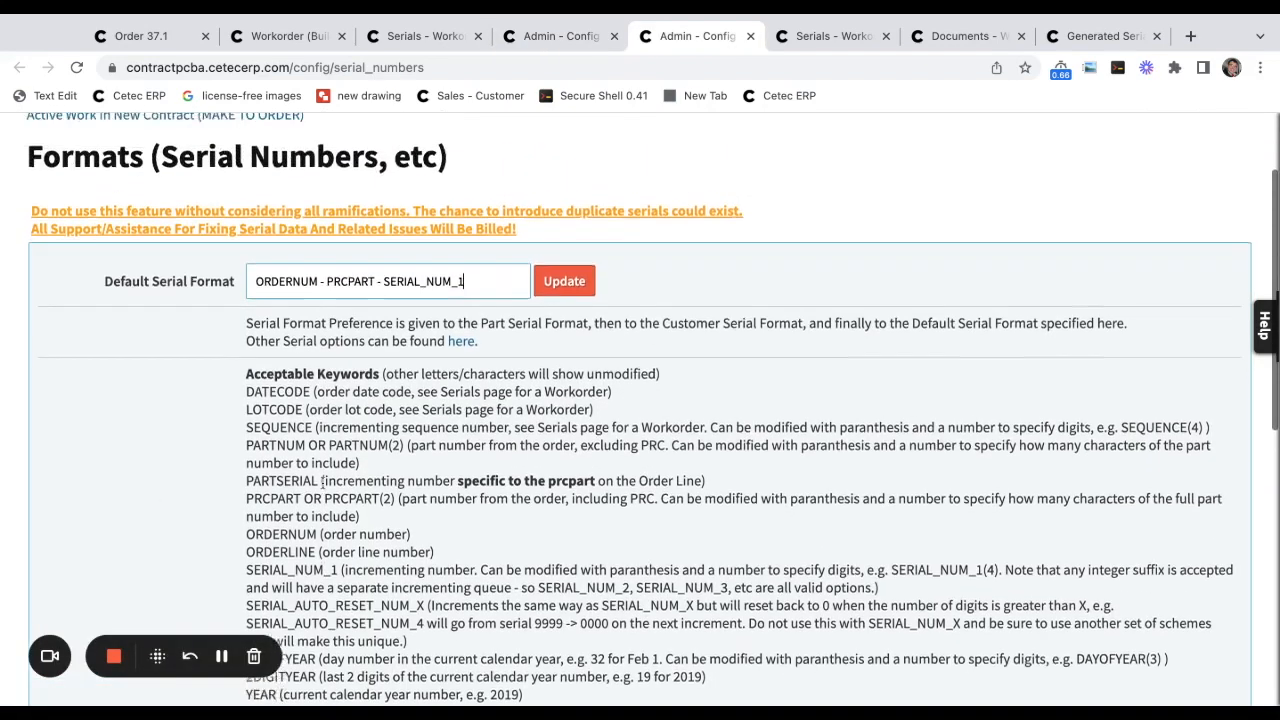
pyautogui.scroll(2, 321, 484)
pyautogui.moveTo(149, 202)
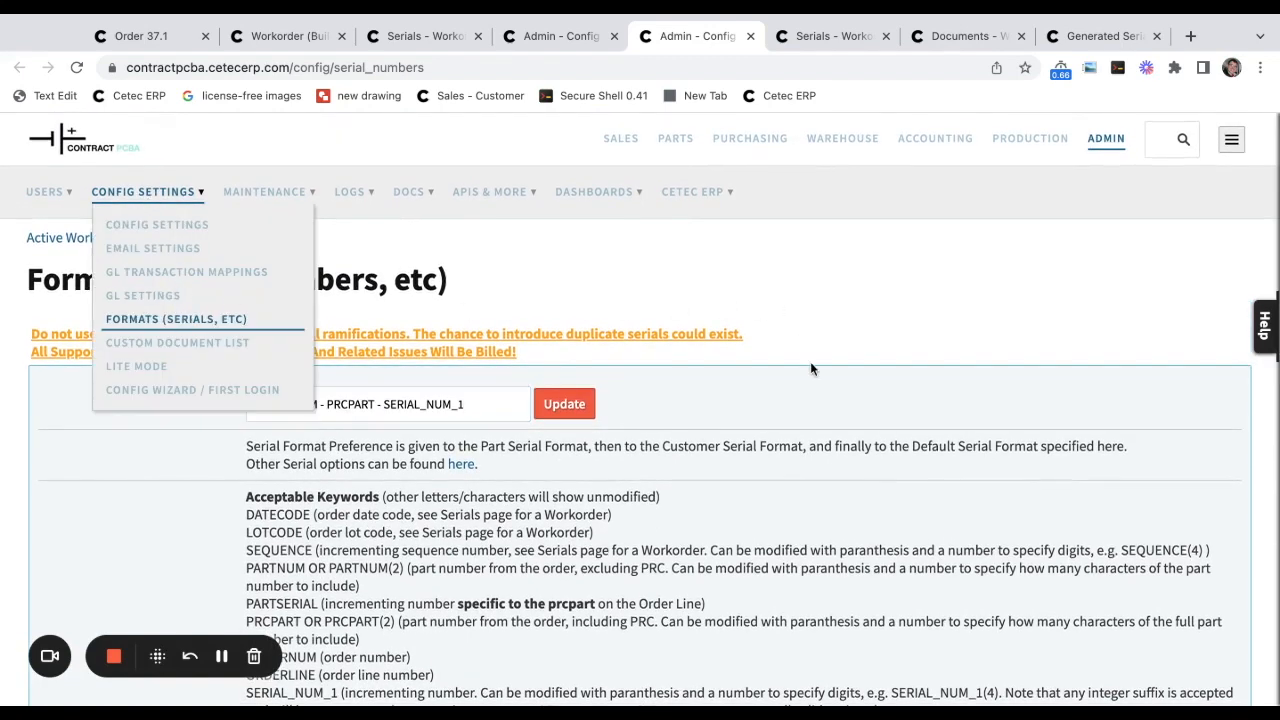
pyautogui.scroll(-3, 350, 418)
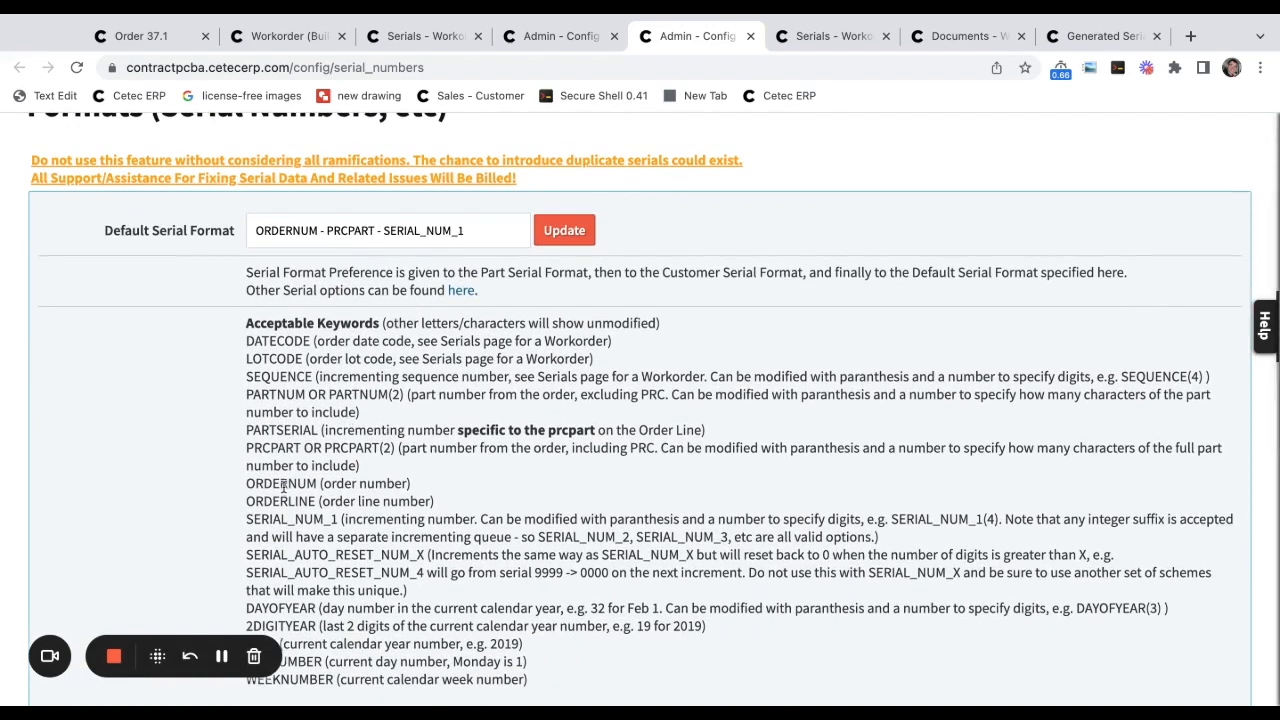
pyautogui.tripleClick(283, 485)
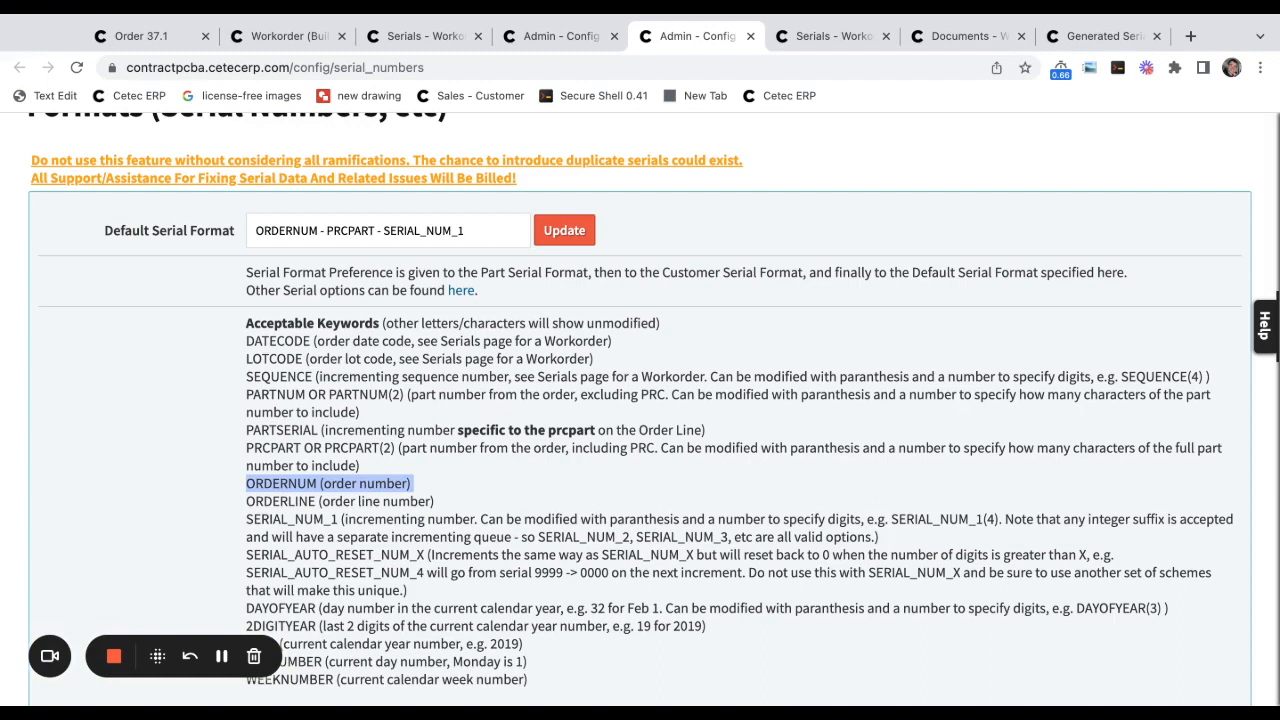
pyautogui.tripleClick(271, 437)
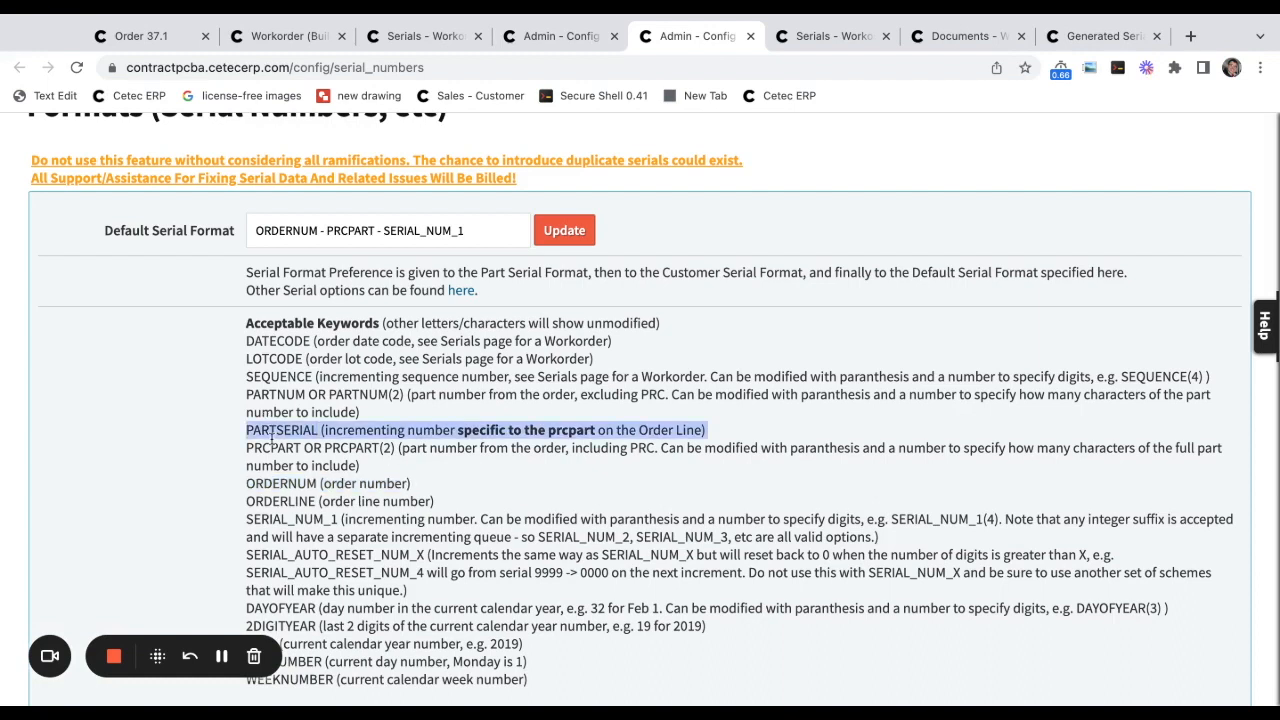
pyautogui.tripleClick(271, 454)
pyautogui.click(271, 454)
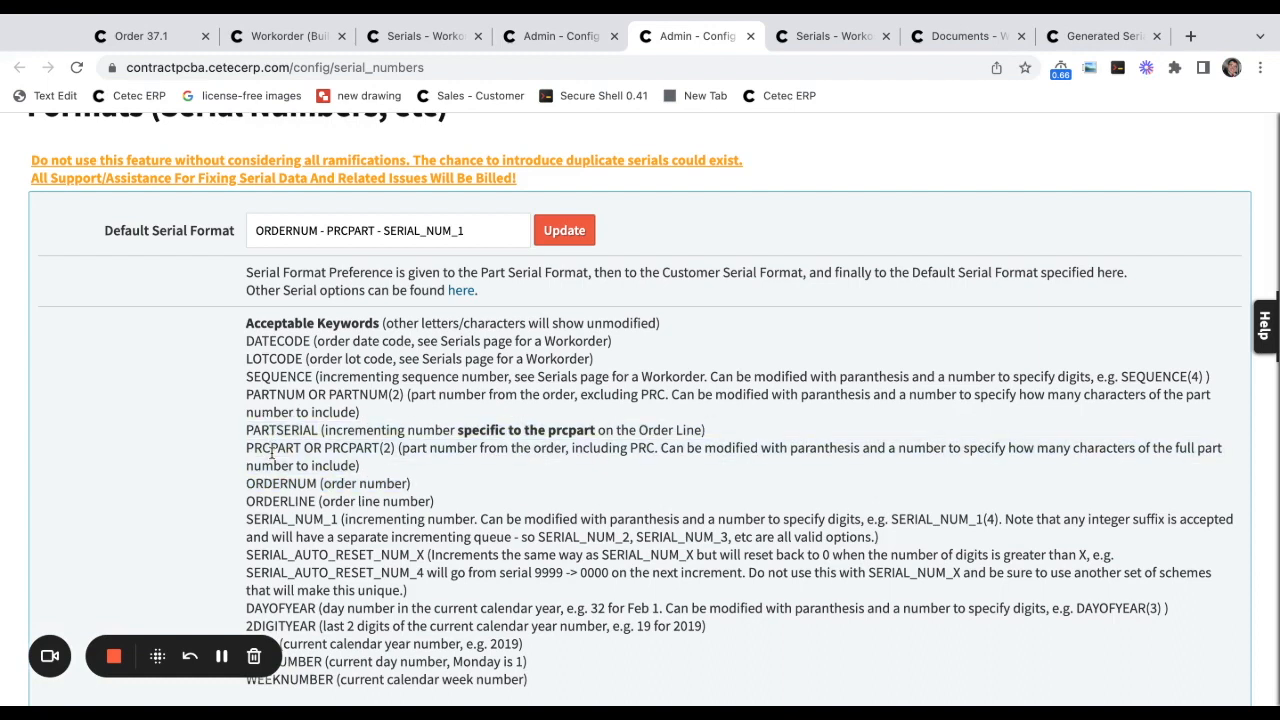
pyautogui.scroll(-1, 275, 475)
pyautogui.tripleClick(275, 475)
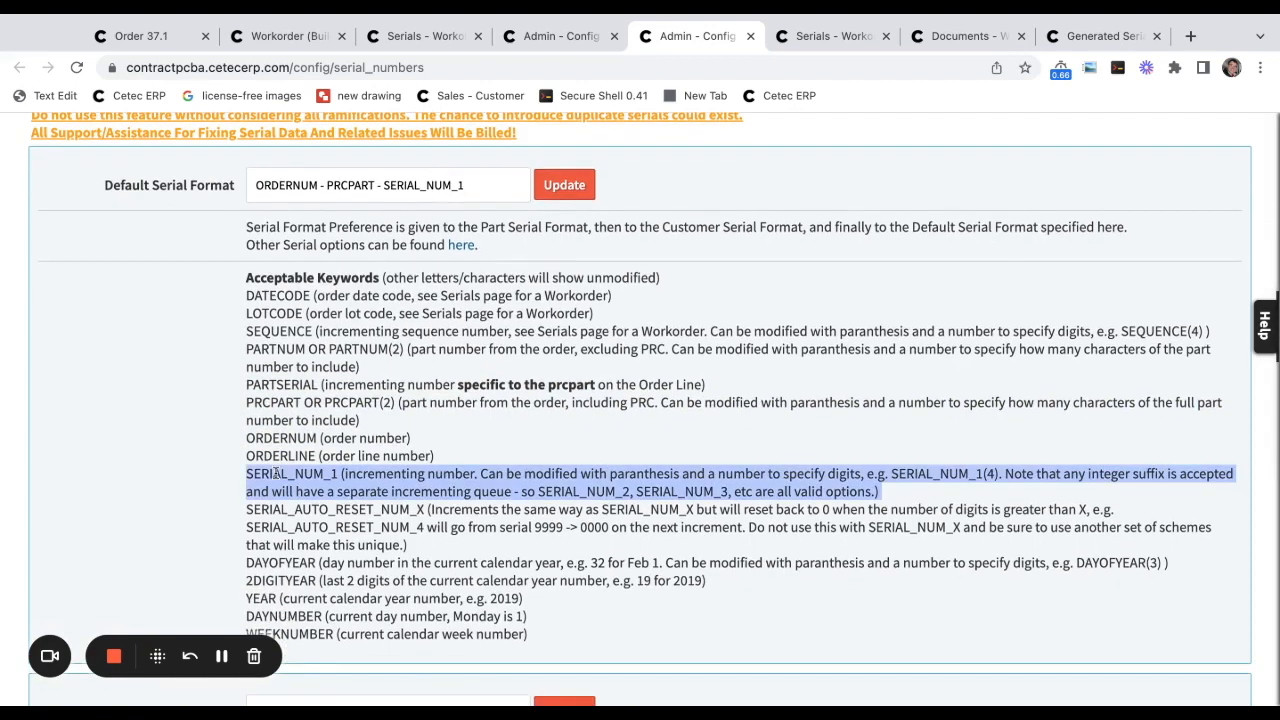
pyautogui.click(391, 431)
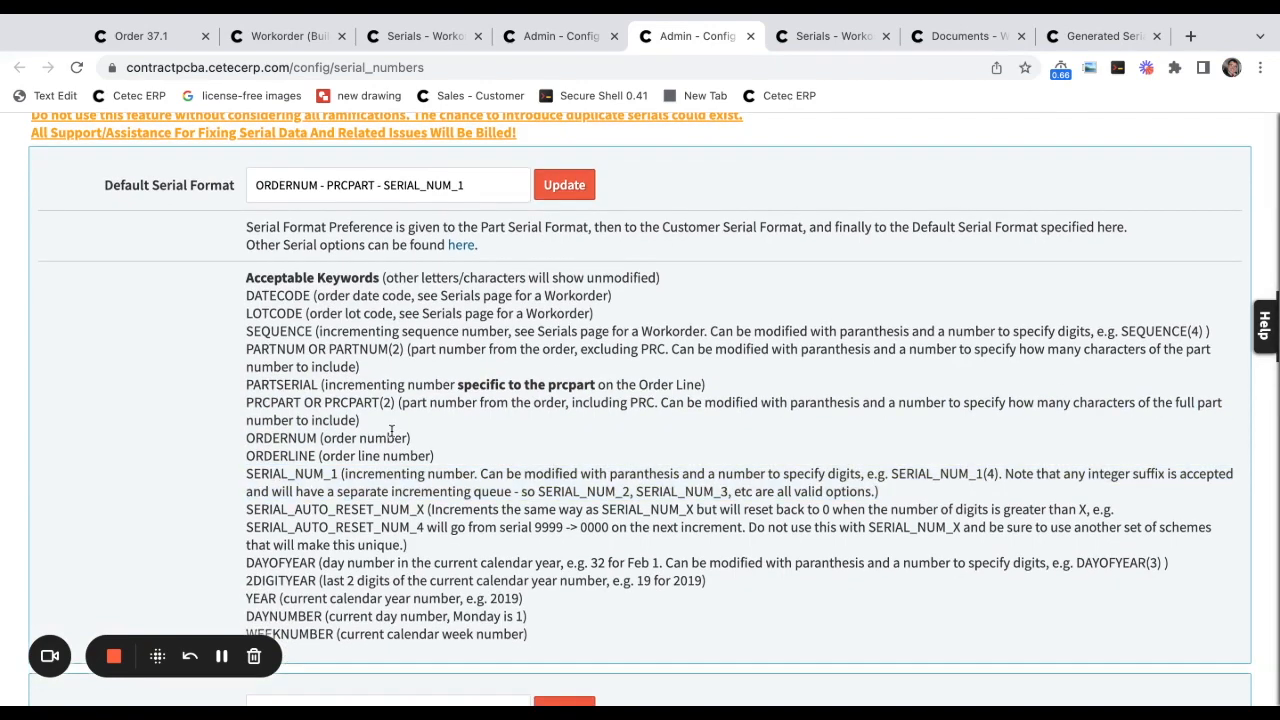
# Save ORDERNUM - PRCPART - SERIAL_NUM_1 as the default serial format.
pyautogui.tripleClick(447, 197)
pyautogui.click(447, 197)
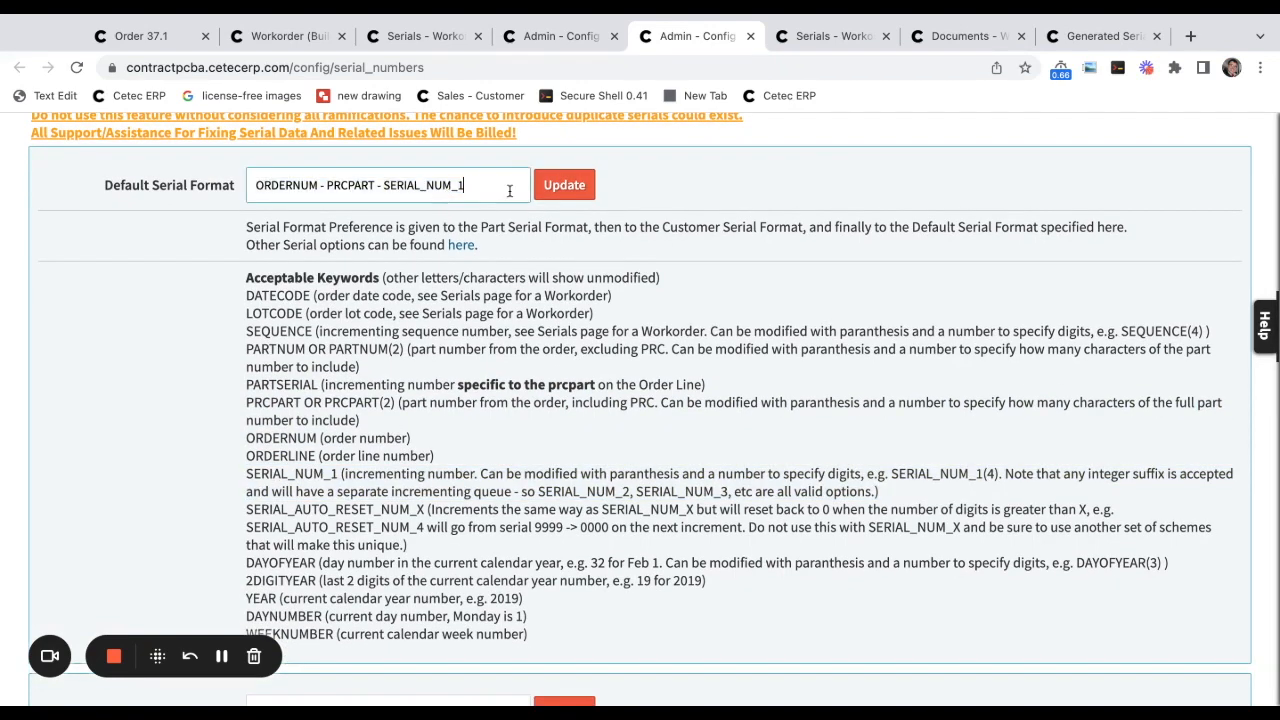
pyautogui.click(565, 195)
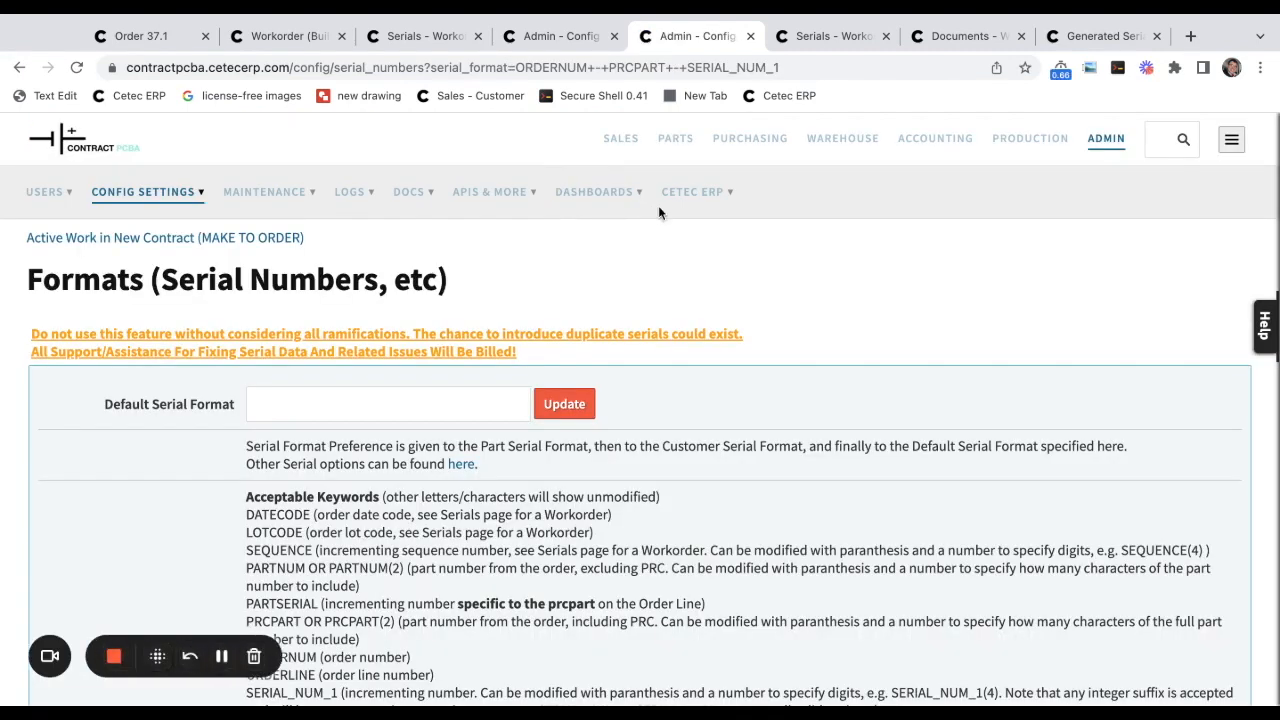
# Issue 4 serials on the work order's Serials page and check the new entries in the top level serial history.
pyautogui.hotkey('ctrl', 'shift', 'Tab')
pyautogui.hotkey('ctrl', 'shift', 'Tab')
pyautogui.click(792, 351)
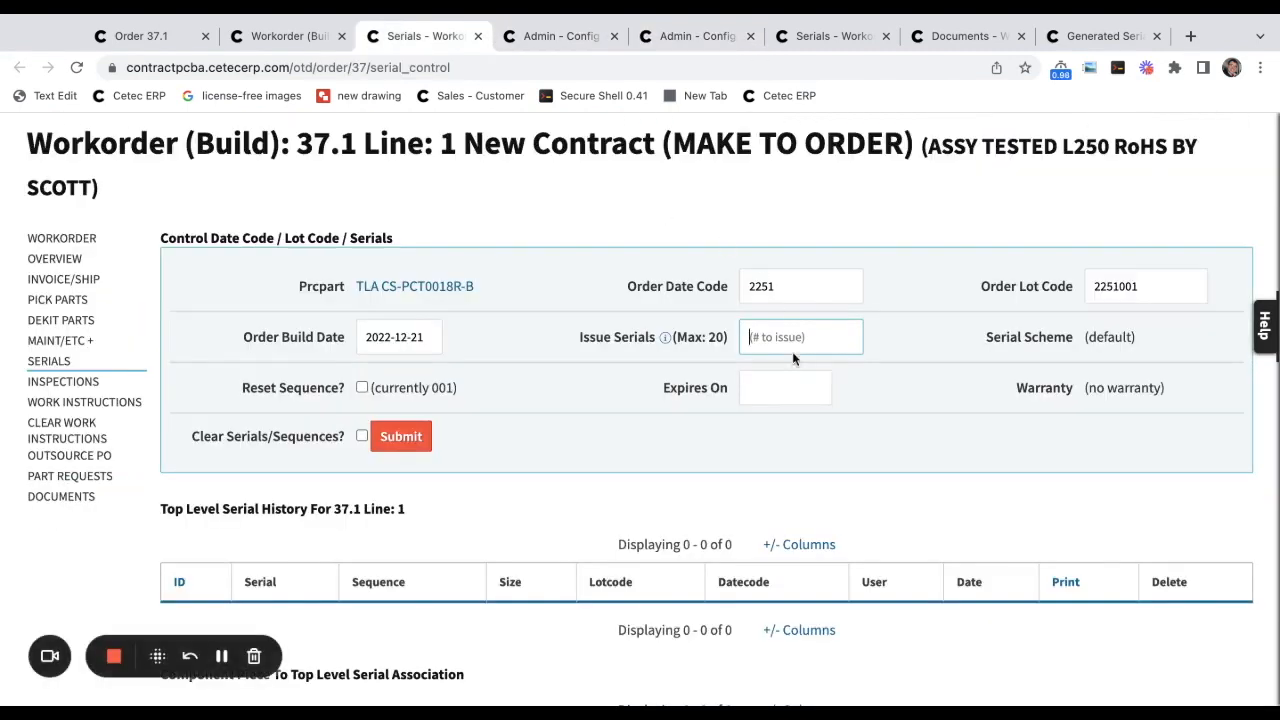
pyautogui.write('4')
pyautogui.click(393, 441)
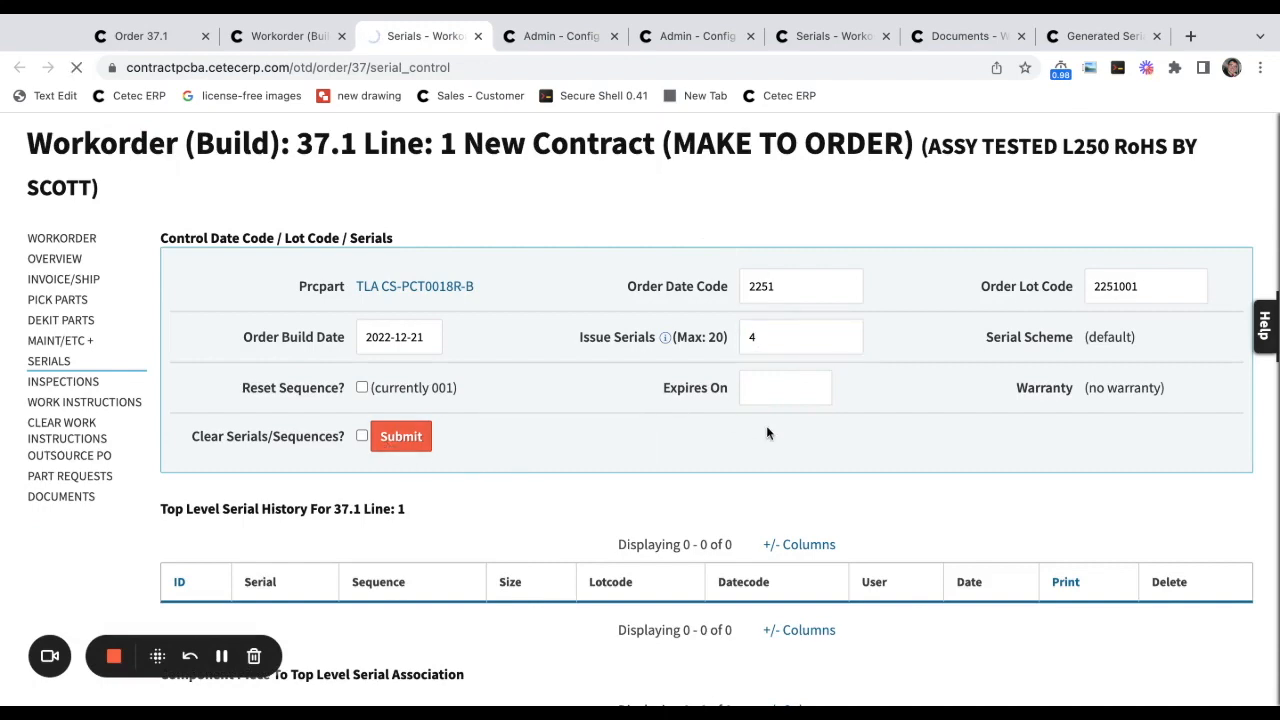
pyautogui.scroll(-5, 766, 425)
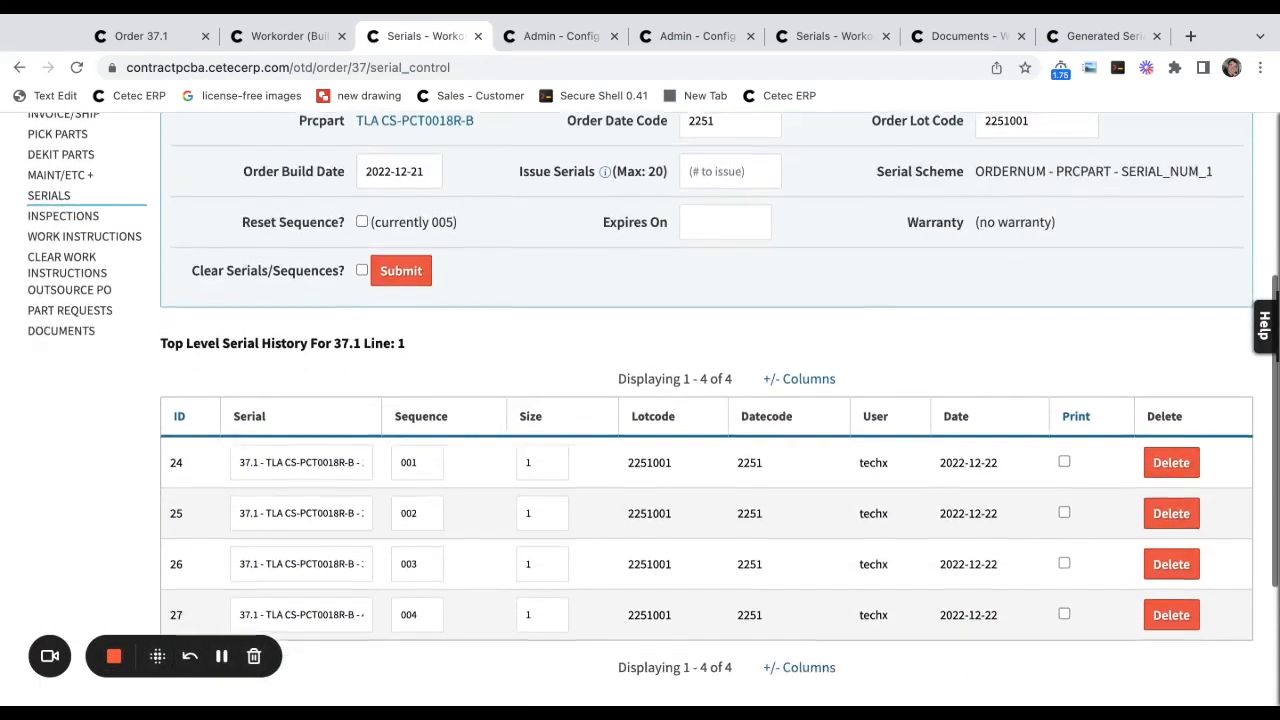
pyautogui.scroll(-1, 366, 421)
pyautogui.tripleClick(286, 410)
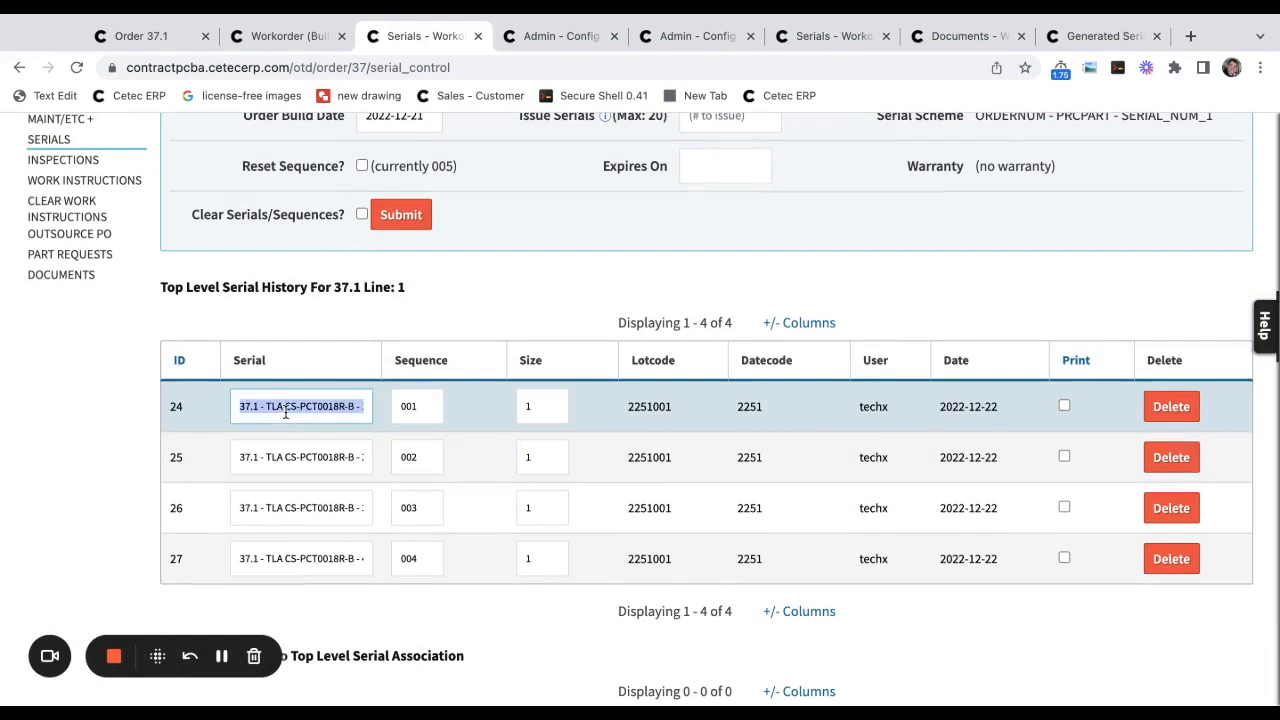
# Open the work order's Documents page in a new tab and view its Serial List, Top & Component document.
pyautogui.keyDown('super'); pyautogui.click(91, 281); pyautogui.keyUp('super')
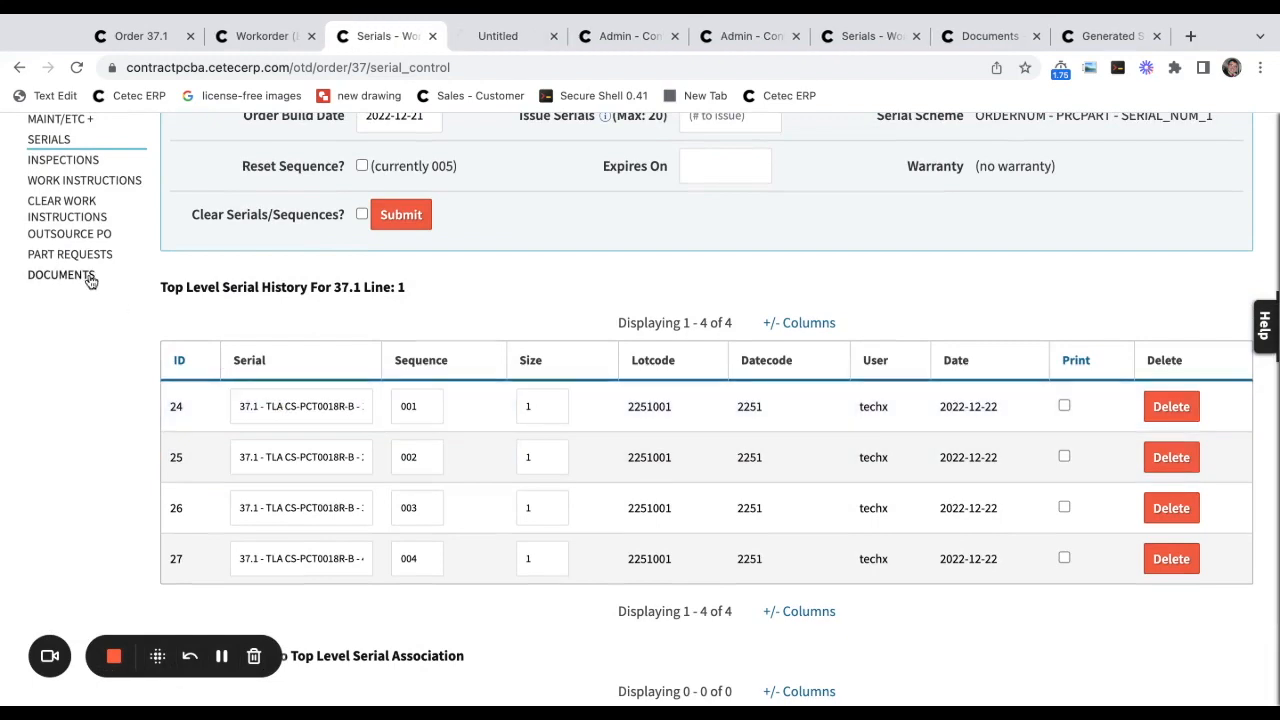
pyautogui.hotkey('ctrl', 'Tab')
pyautogui.scroll(-4, 315, 382)
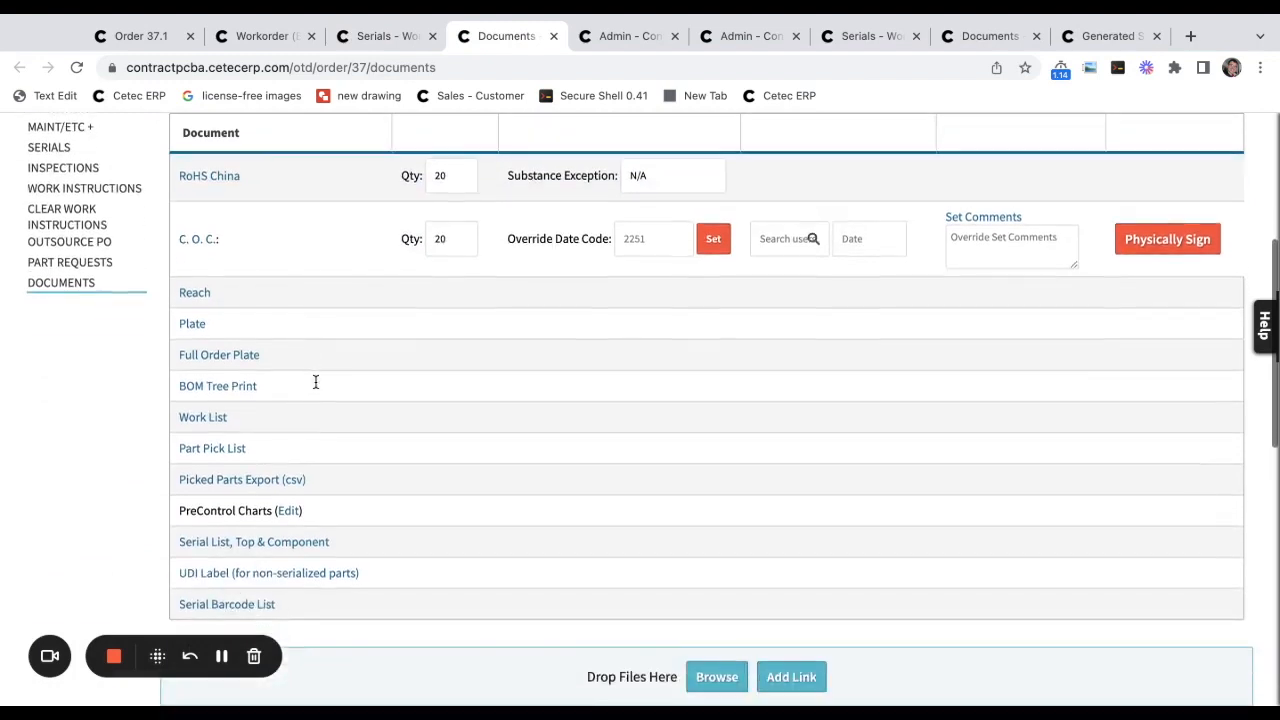
pyautogui.scroll(-3, 315, 382)
pyautogui.scroll(2, 314, 380)
pyautogui.scroll(-1, 221, 398)
pyautogui.click(221, 396)
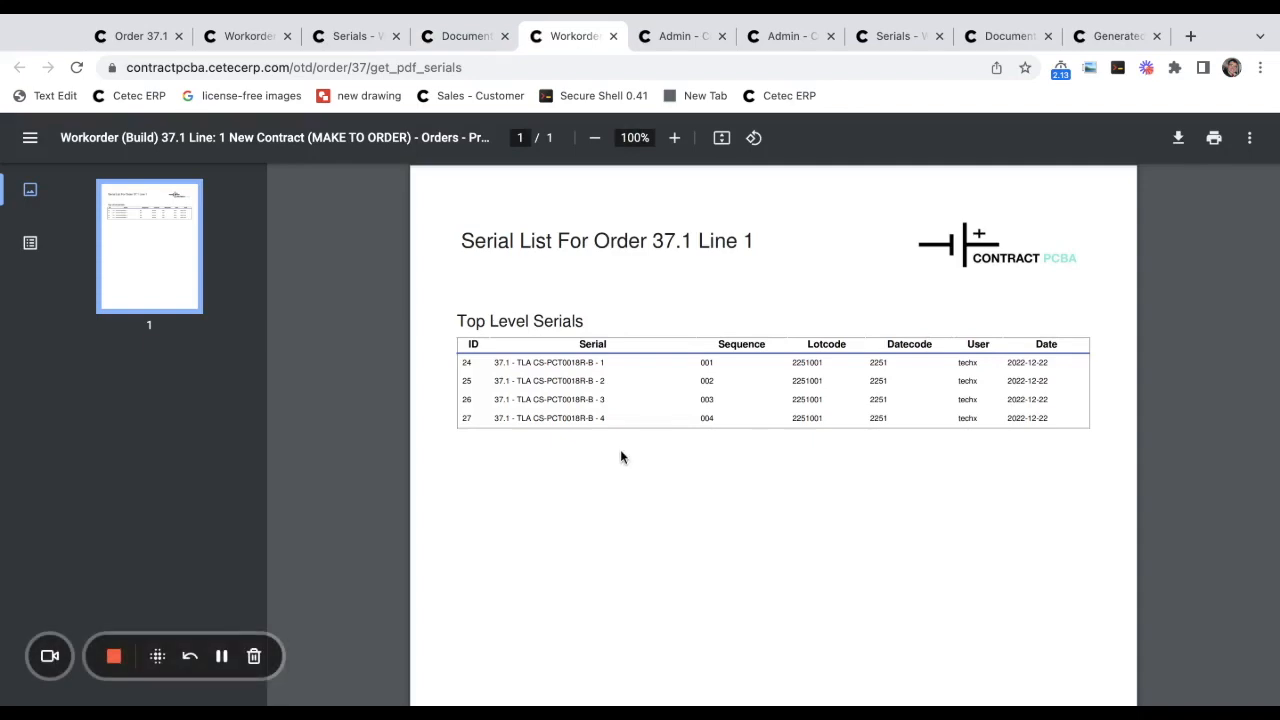
# Switch to the Generated Serial List and filter it by serial number 1234.
pyautogui.hotkey('ctrl', 'Tab')
pyautogui.hotkey('ctrl', 'Tab')
pyautogui.hotkey('ctrl', 'Tab')
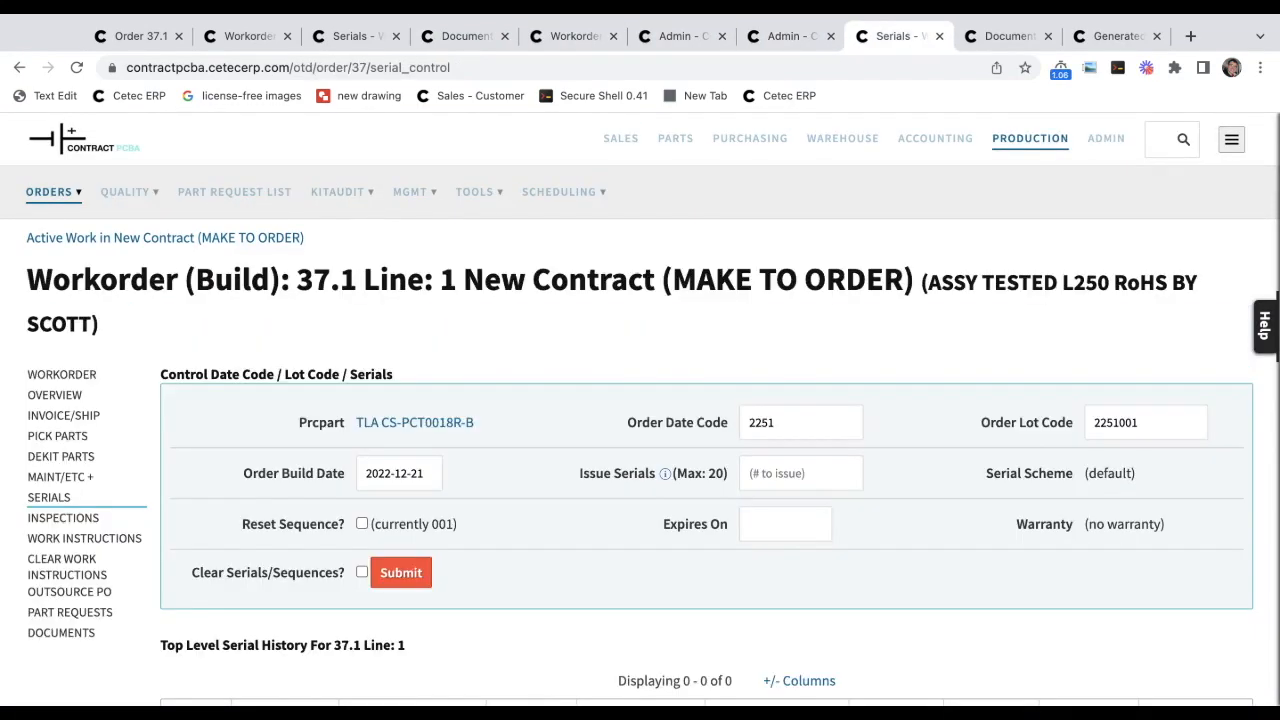
pyautogui.hotkey('ctrl', 'Tab')
pyautogui.hotkey('ctrl', 'Tab')
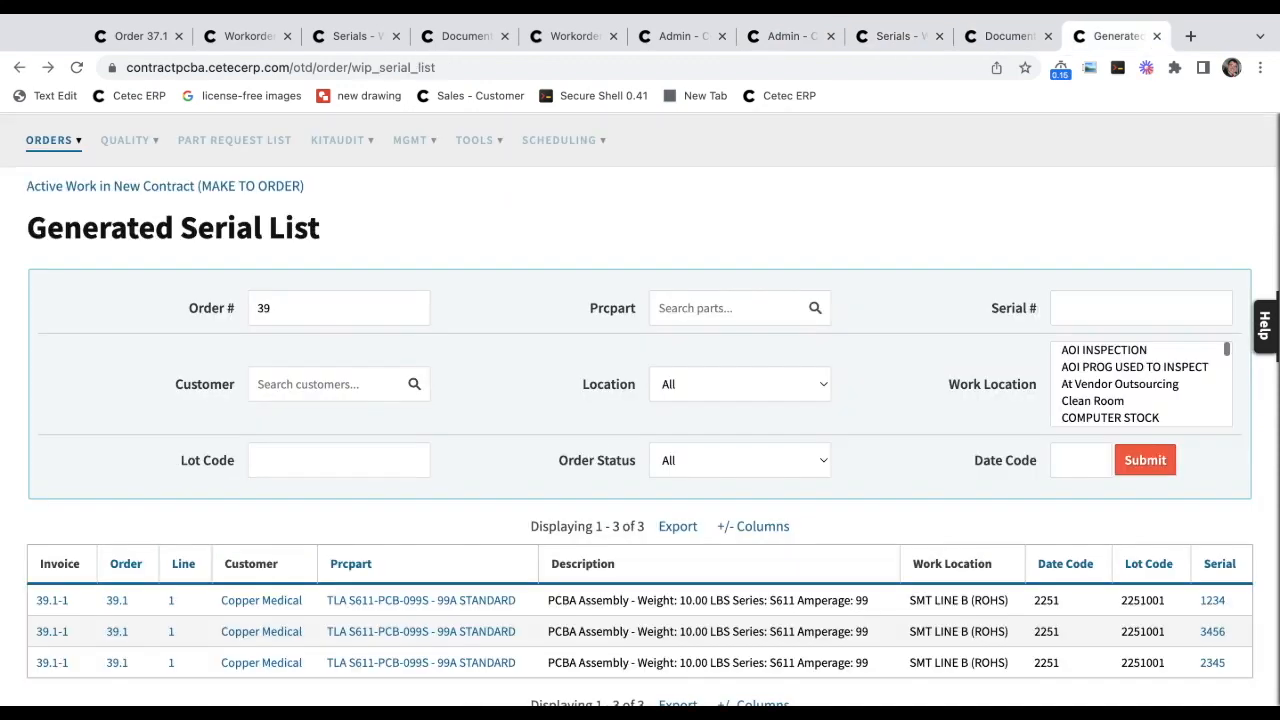
pyautogui.scroll(-1, 402, 438)
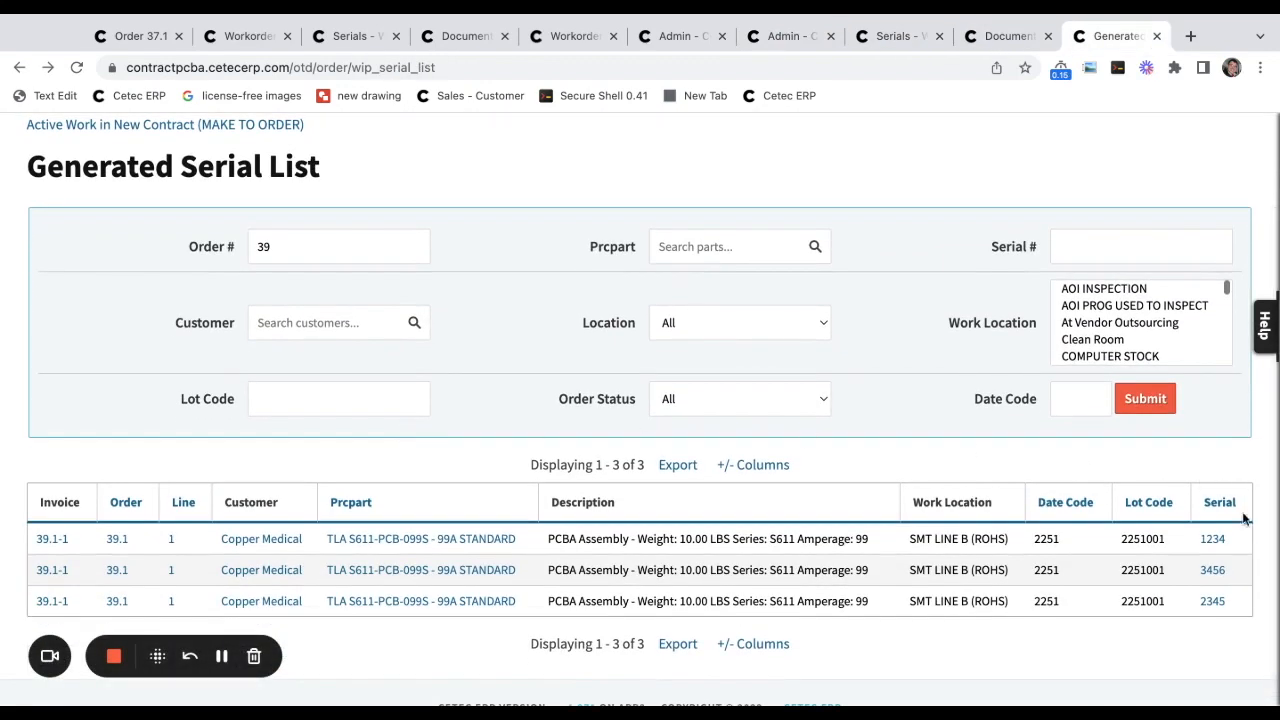
pyautogui.doubleClick(1237, 541)
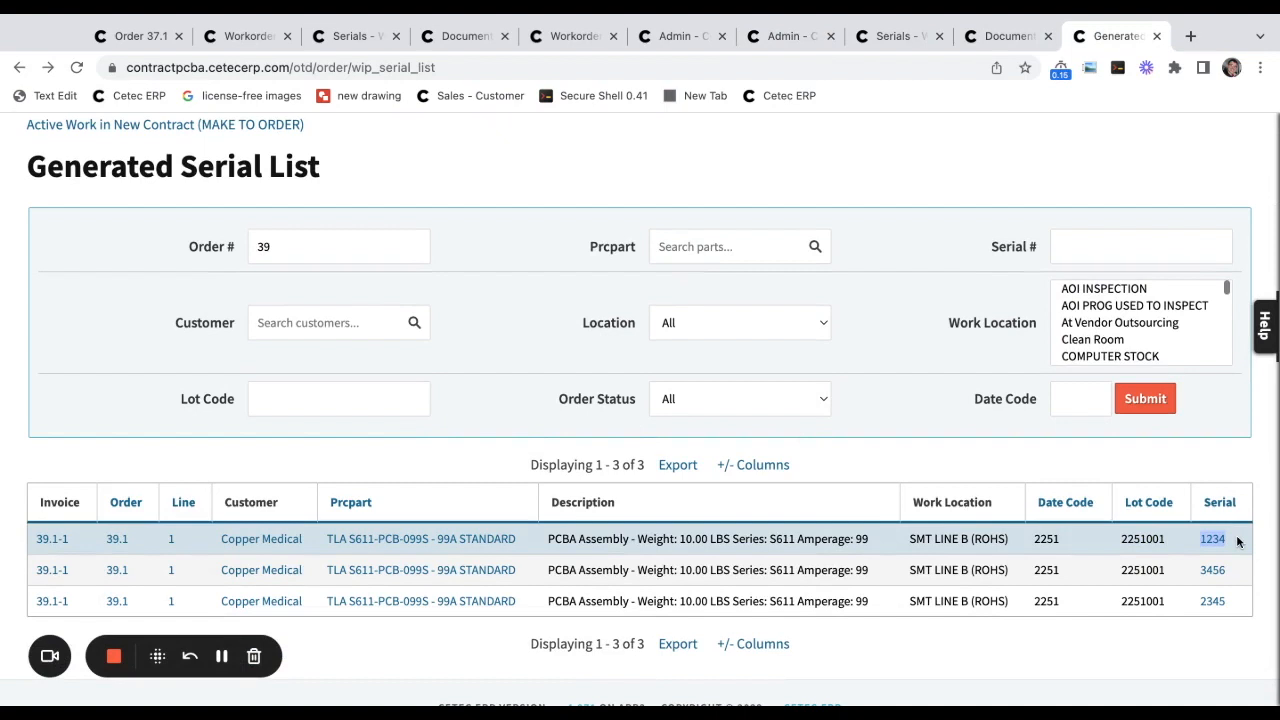
pyautogui.click(1105, 245)
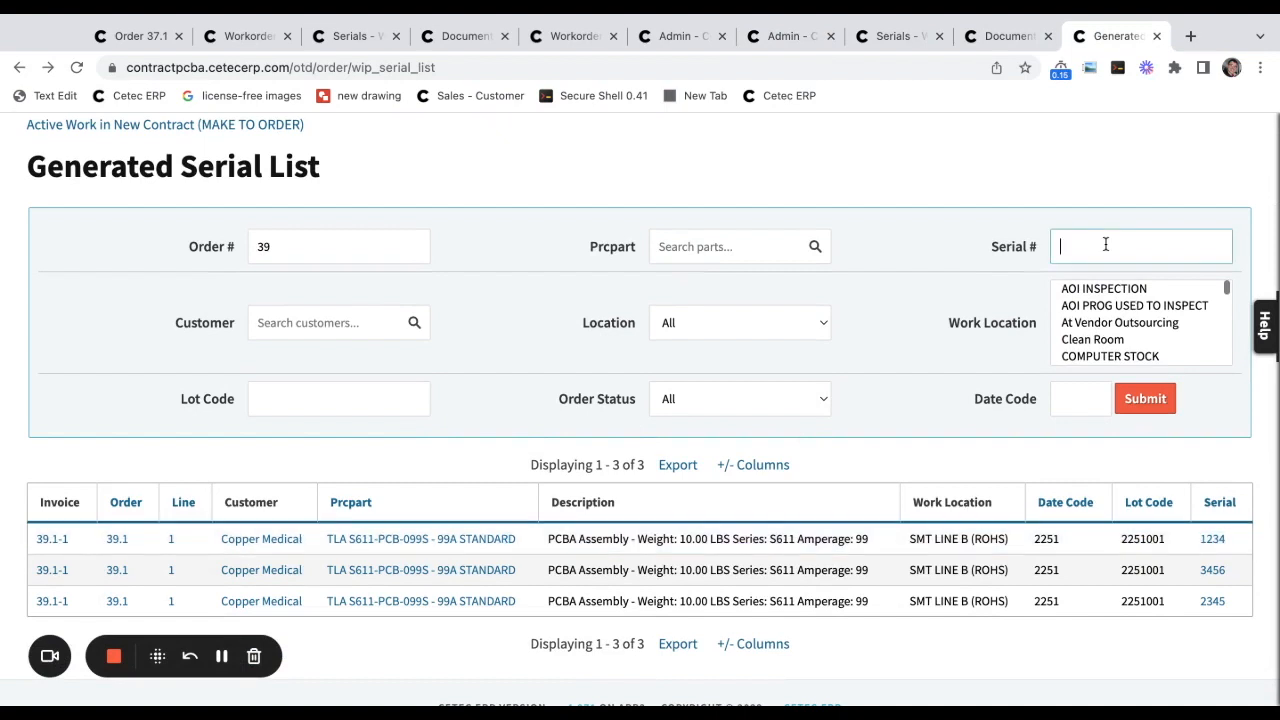
pyautogui.click(1160, 399)
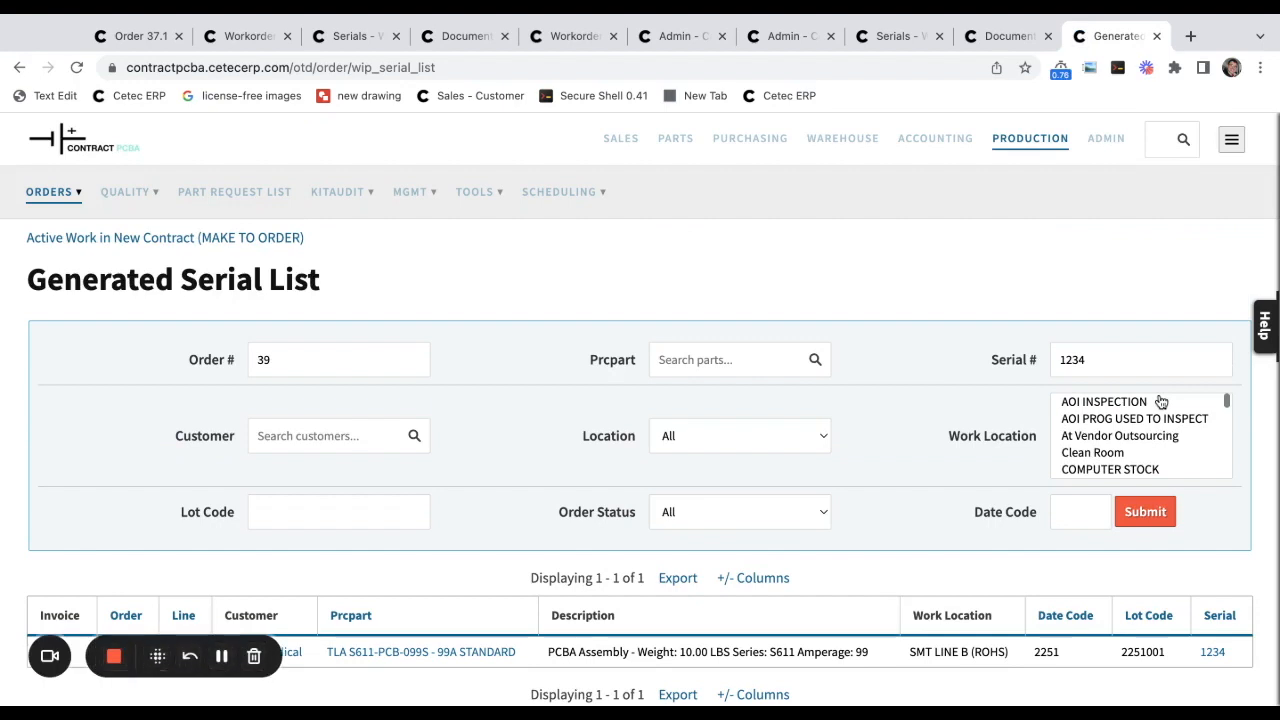
pyautogui.scroll(-3, 1160, 401)
pyautogui.scroll(-1, 895, 443)
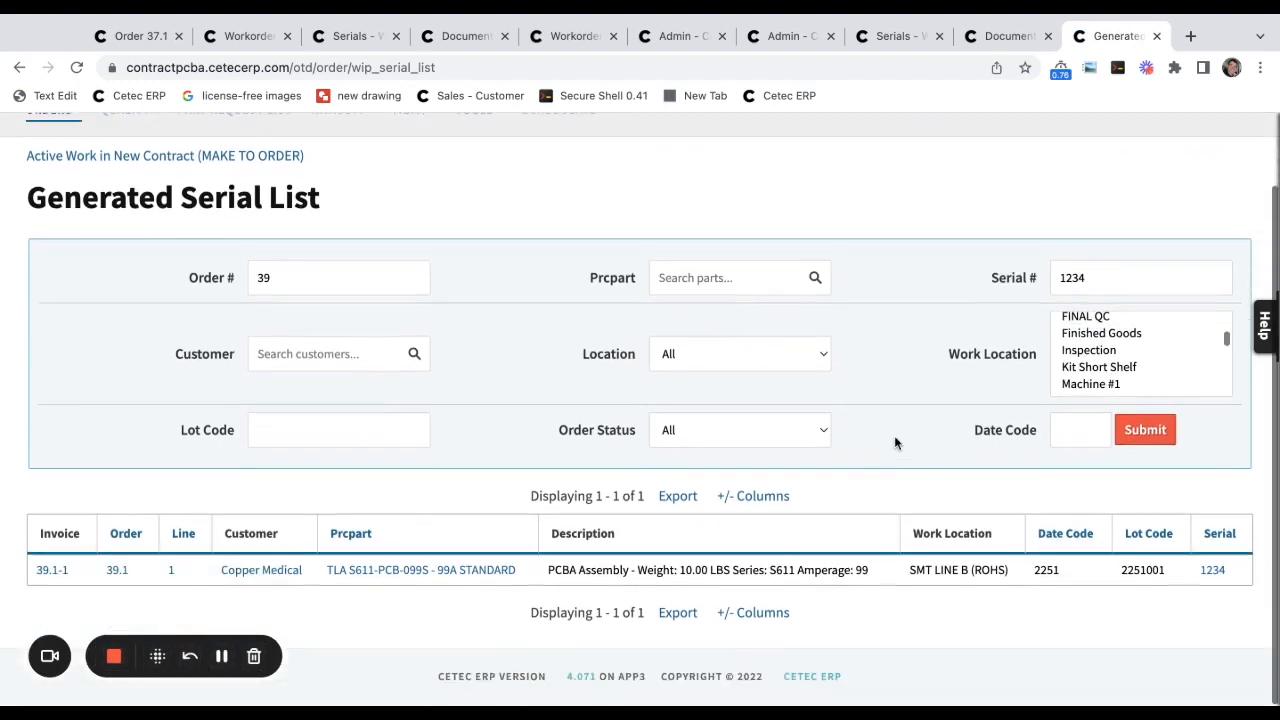
# Open the history of serial 1234 in a new tab and review its work/service orders, built and returns sections.
pyautogui.keyDown('ctrl'); pyautogui.click(1217, 573); pyautogui.keyUp('ctrl')
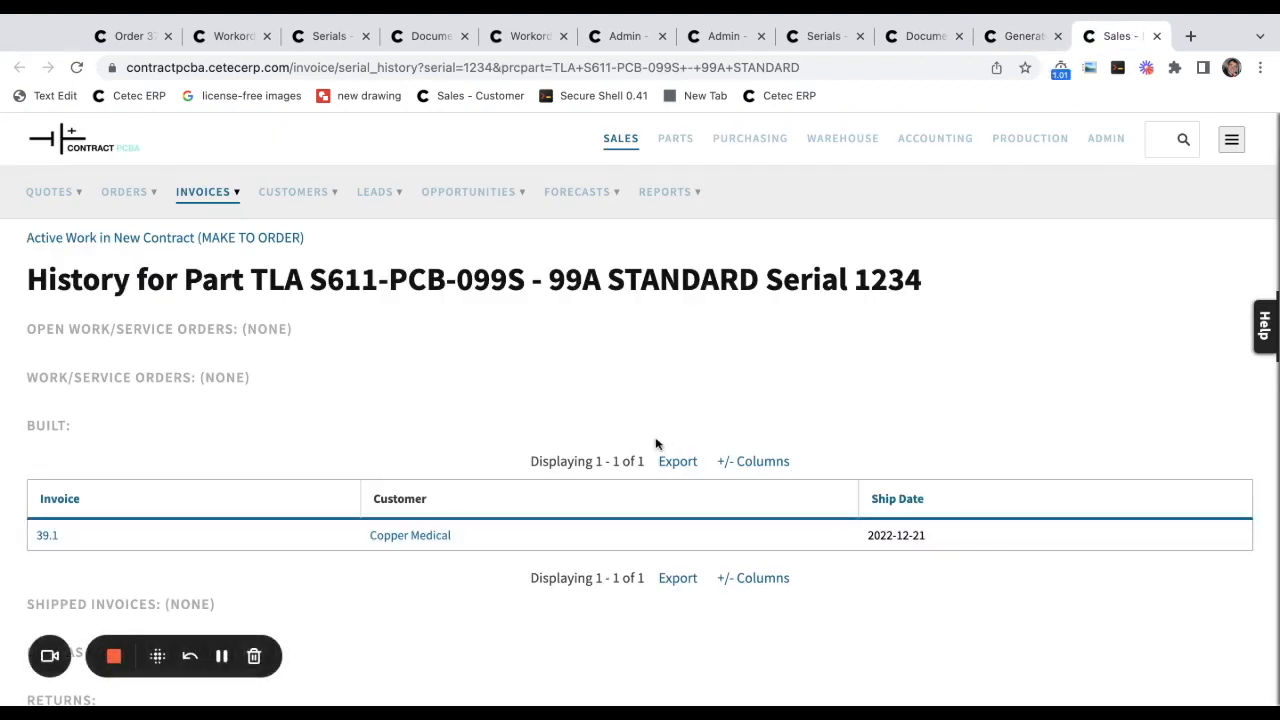
pyautogui.doubleClick(896, 278)
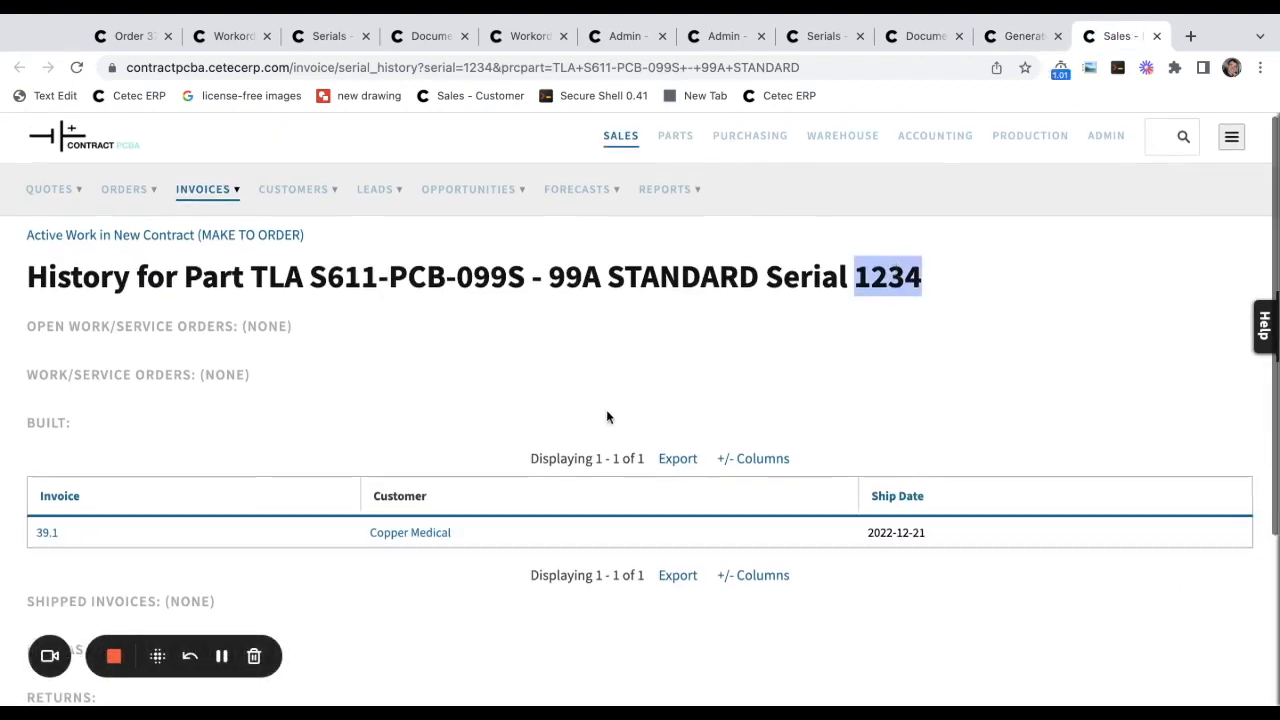
pyautogui.scroll(-3, 606, 409)
pyautogui.scroll(-1, 606, 416)
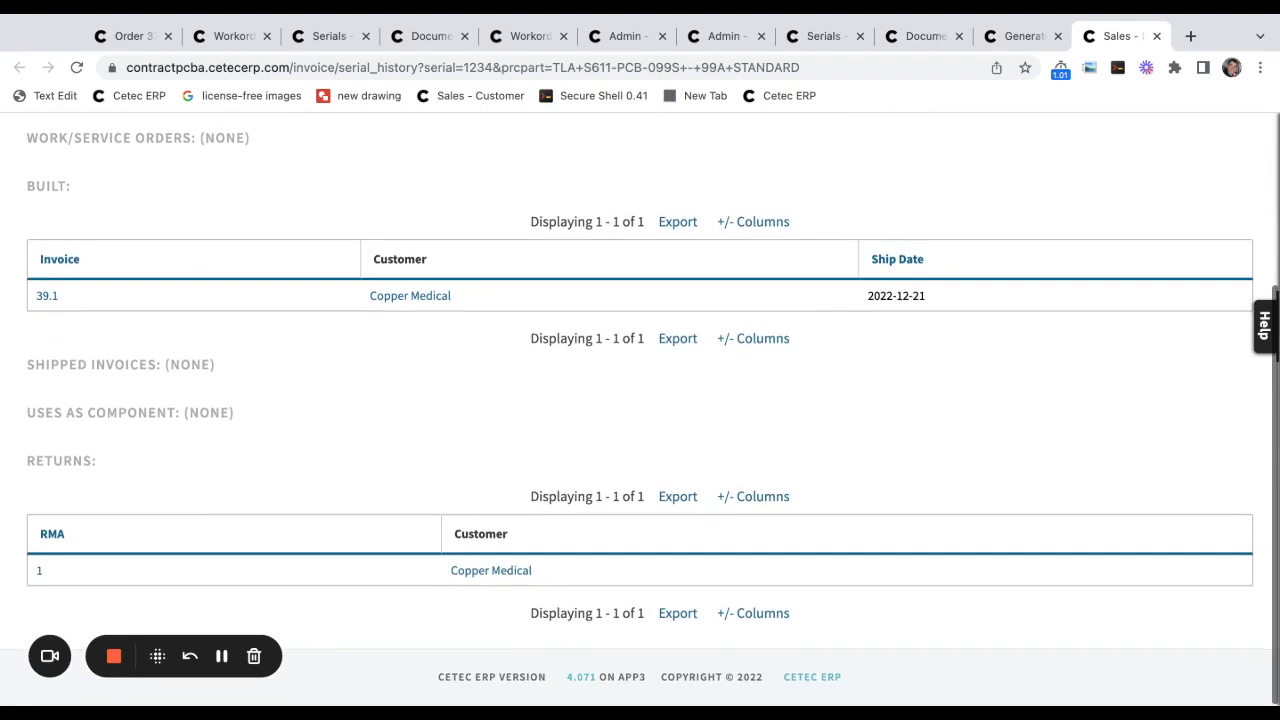
pyautogui.scroll(1, 57, 182)
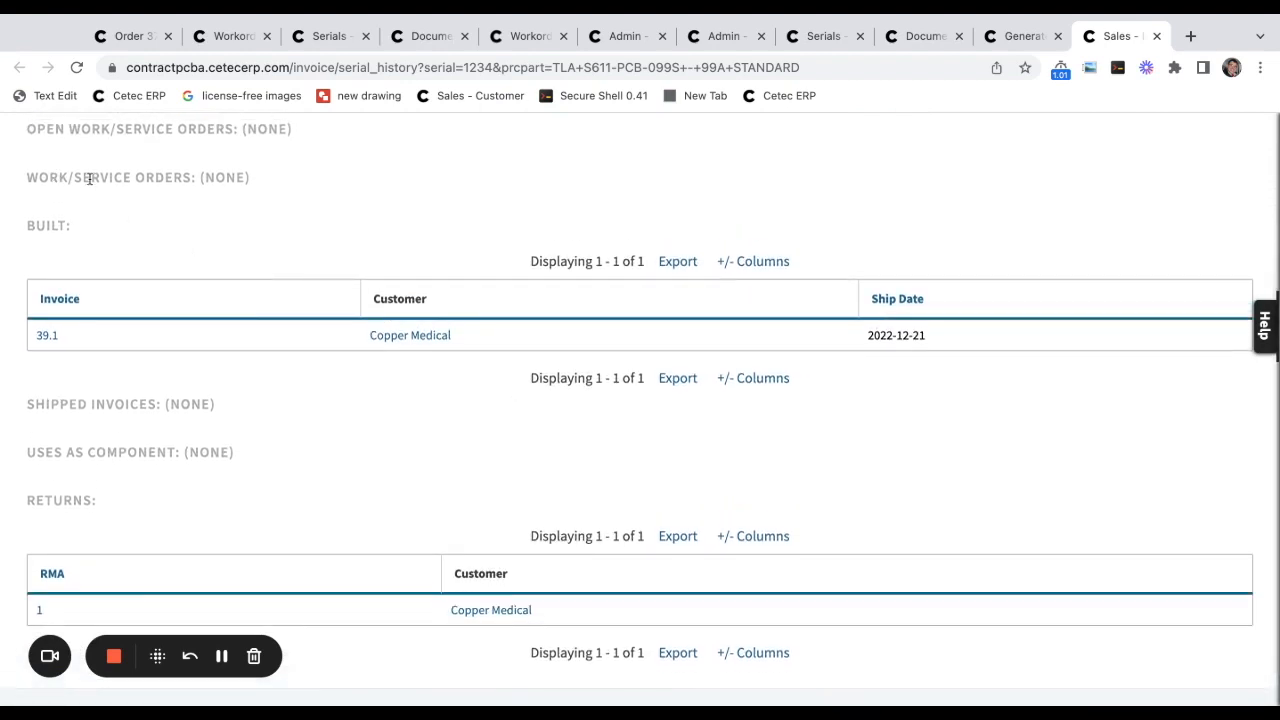
pyautogui.tripleClick(89, 178)
pyautogui.click(89, 178)
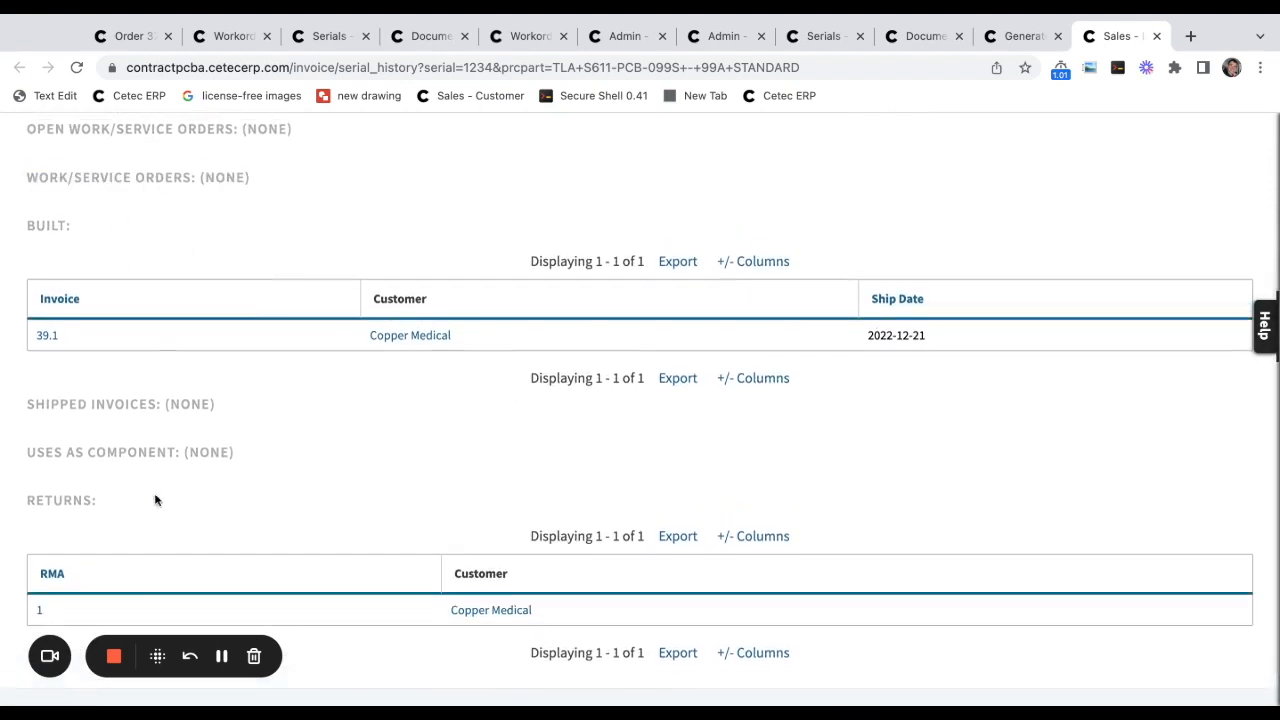
pyautogui.tripleClick(68, 498)
pyautogui.scroll(-2, 140, 495)
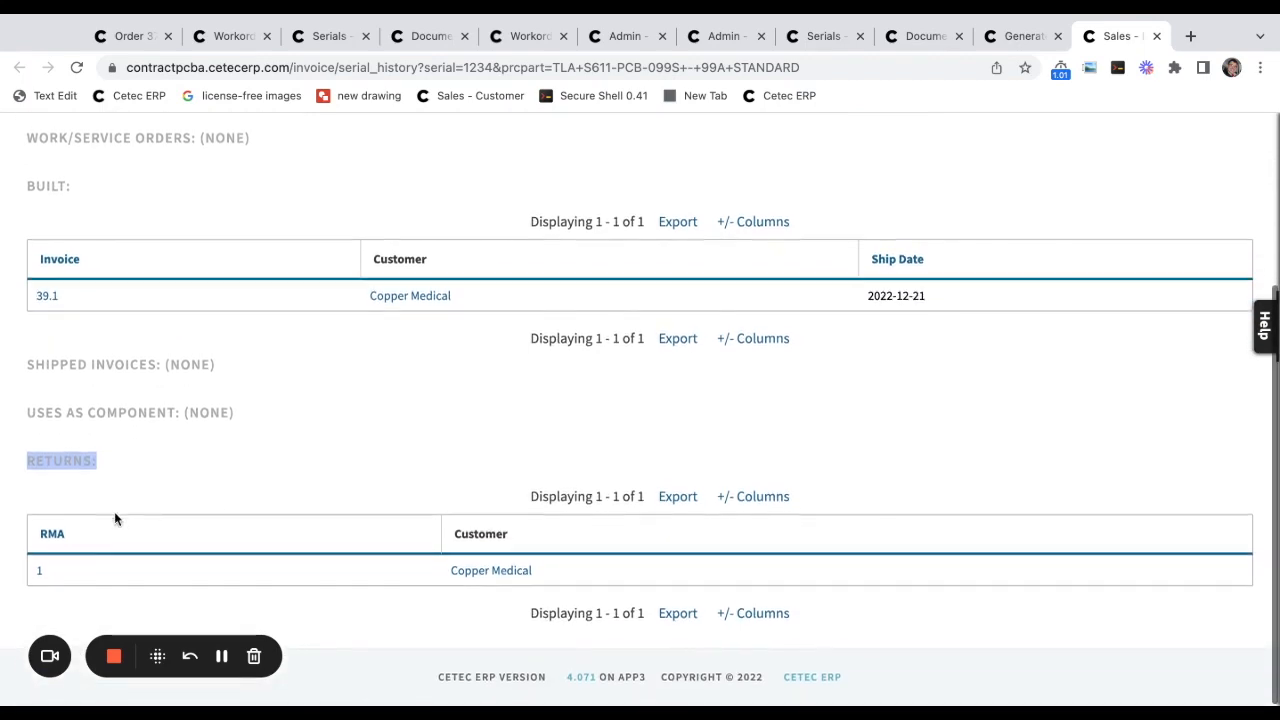
# Open the RMA listed under the serial's returns, look it over, and go back to the serial history.
pyautogui.click(40, 573)
pyautogui.scroll(-3, 470, 457)
pyautogui.hotkey('ctrl', 'shift', 'Tab')
pyautogui.scroll(1, 470, 457)
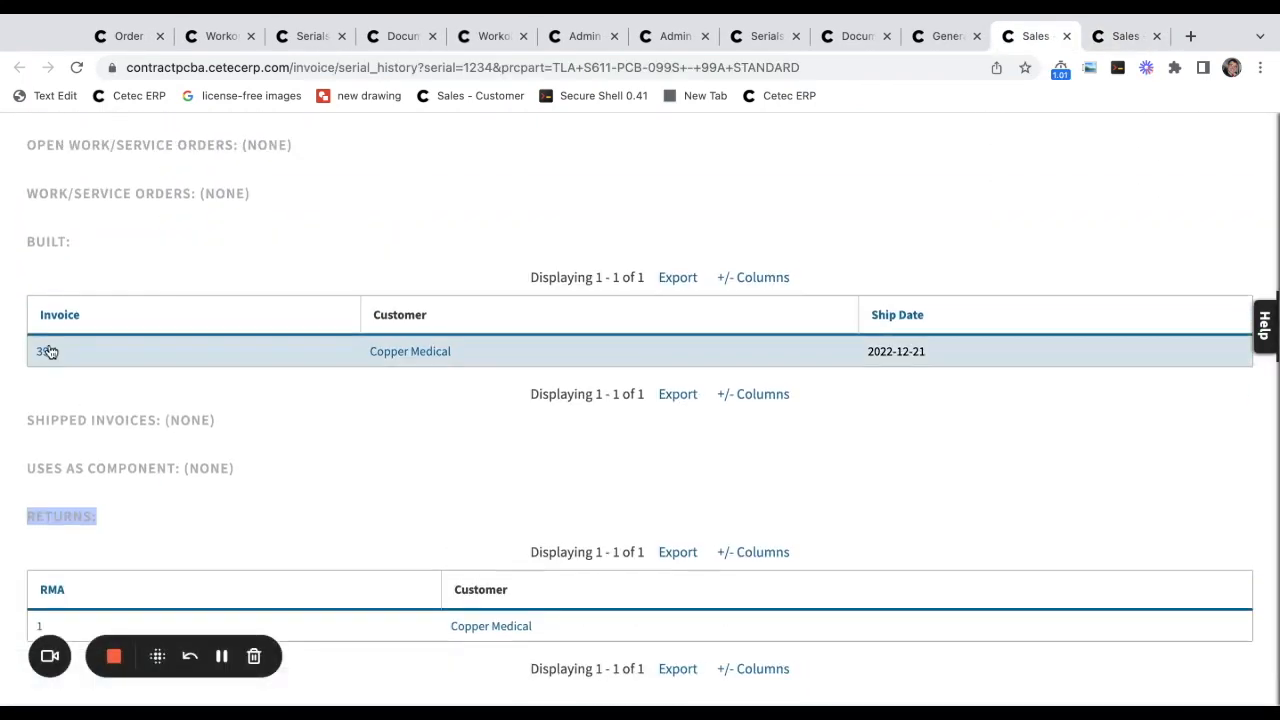
# Open the invoice listed in the serial's Built section in a new tab and review its part details.
pyautogui.keyDown('super'); pyautogui.click(48, 350); pyautogui.keyUp('super')
pyautogui.hotkey('ctrl', 'Tab')
pyautogui.hotkey('ctrl', 'Tab')
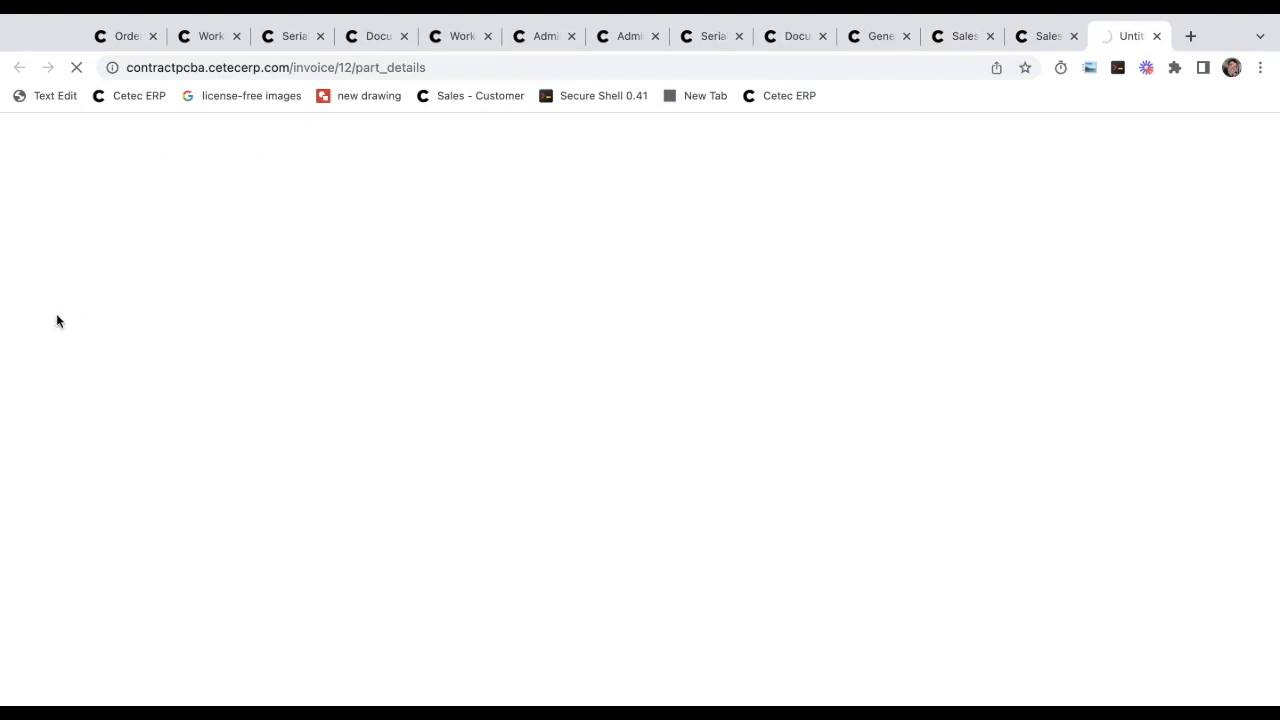
pyautogui.hotkey('ctrl', 'shift', 'Tab')
pyautogui.hotkey('ctrl', 'Tab')
pyautogui.scroll(-1, 239, 364)
pyautogui.click(40, 320)
pyautogui.scroll(-10, 753, 404)
pyautogui.click(715, 517)
pyautogui.scroll(-2, 760, 504)
pyautogui.doubleClick(808, 492)
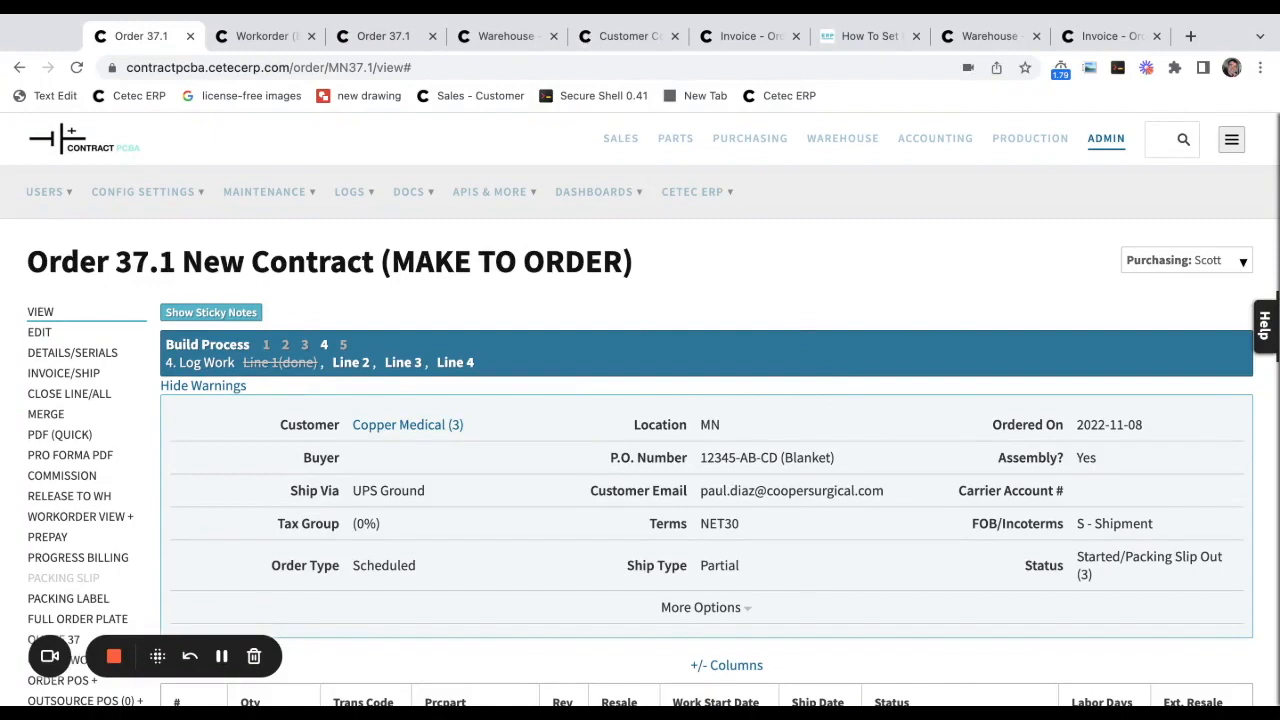
# View step 5, Invoice / Ship, in the Build Process of the New Contract make-to-order order.
pyautogui.scroll(-2, 640, 400)
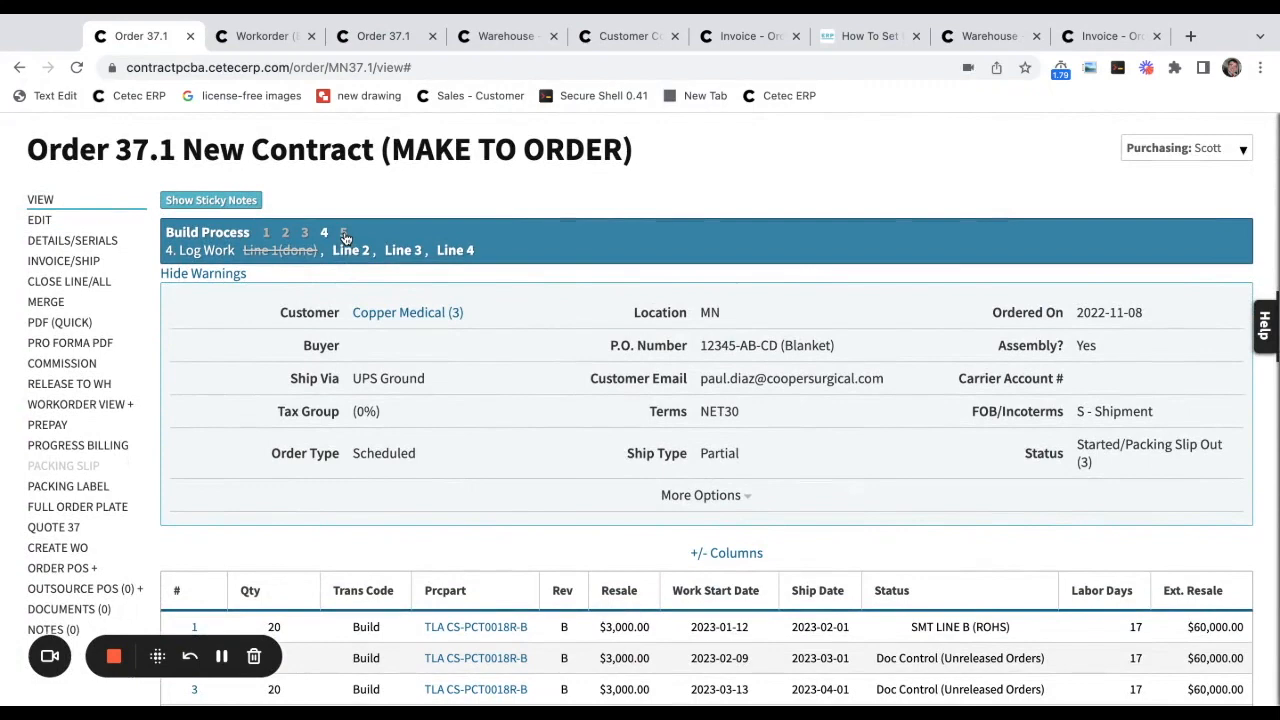
pyautogui.click(344, 234)
pyautogui.moveTo(274, 252); pyautogui.dragTo(173, 251)
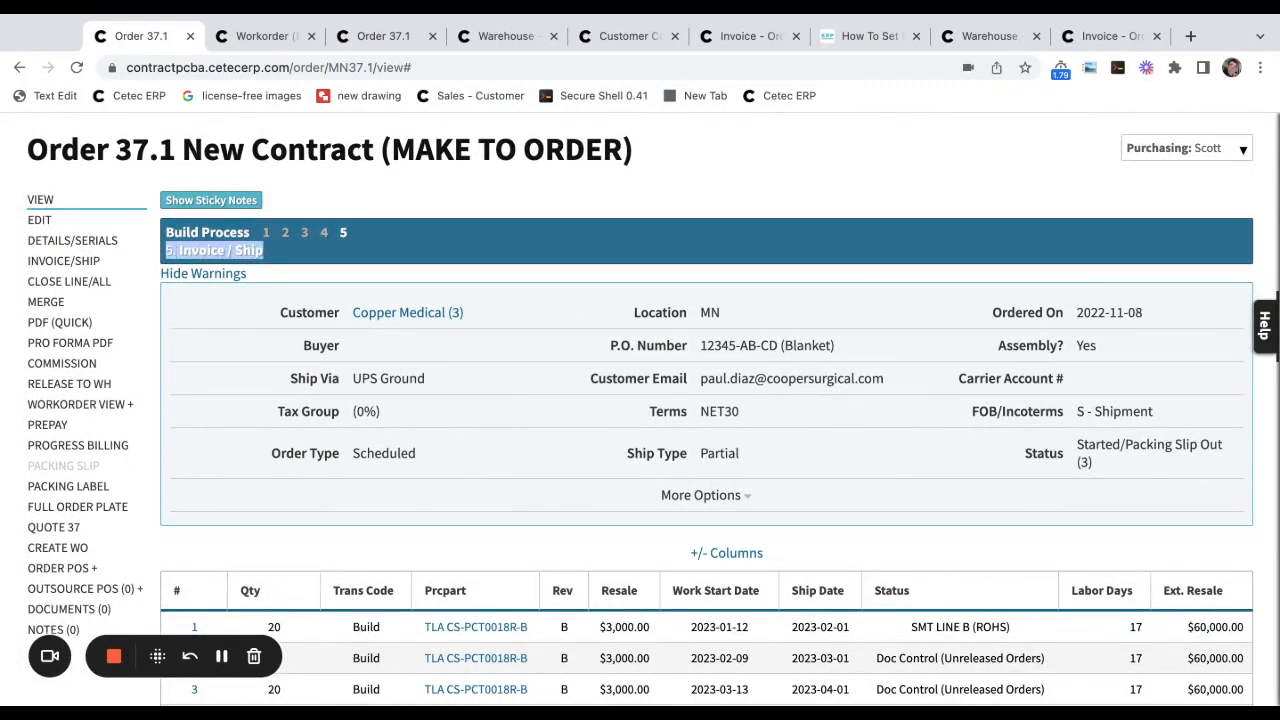
pyautogui.click(590, 345)
pyautogui.scroll(-1, 590, 345)
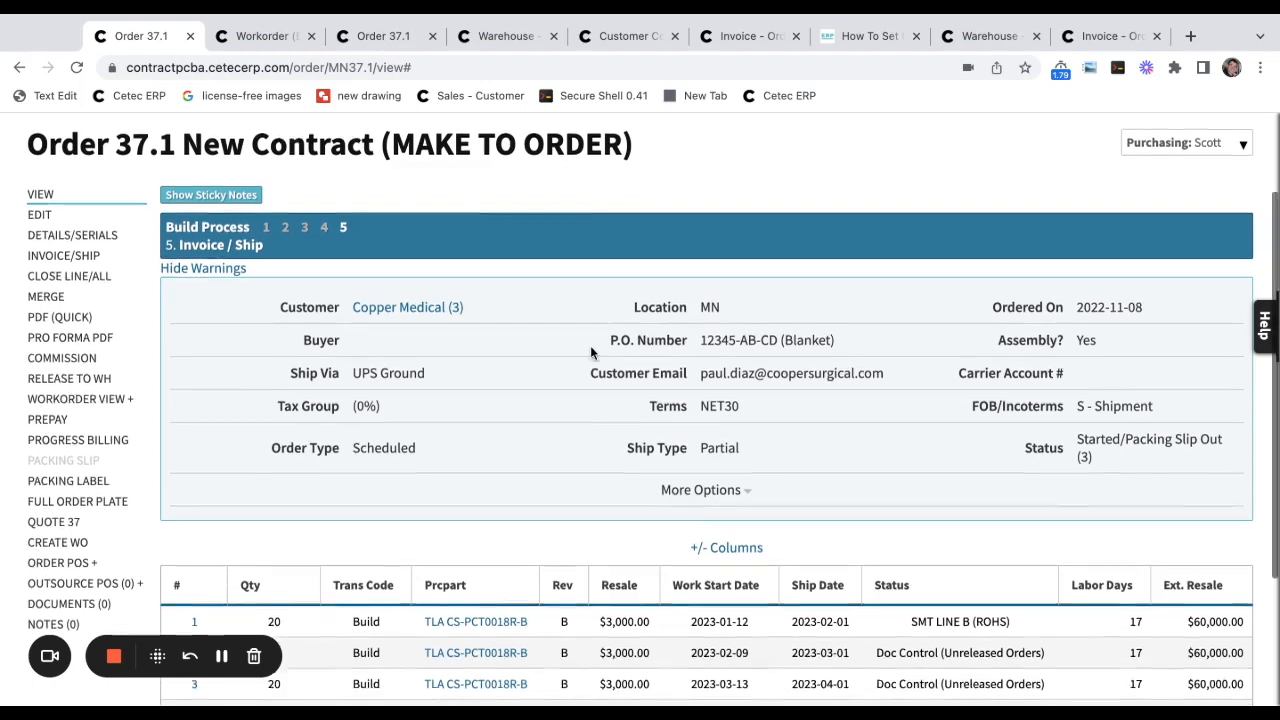
# Review the Packing & Shipping operation on the work order and the matching line 1 status on the order view.
pyautogui.hotkey('ctrl', 'Tab')
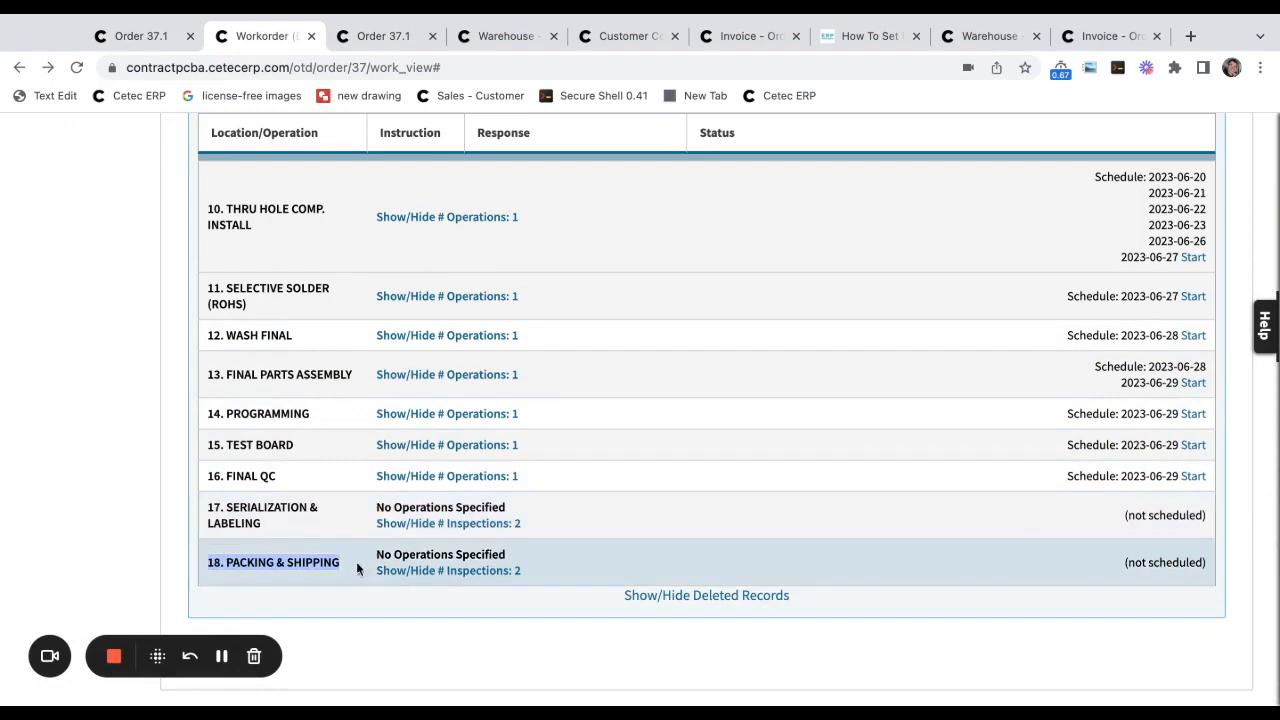
pyautogui.click(348, 569)
pyautogui.moveTo(348, 569); pyautogui.dragTo(194, 565)
pyautogui.hotkey('ctrl', 'Tab')
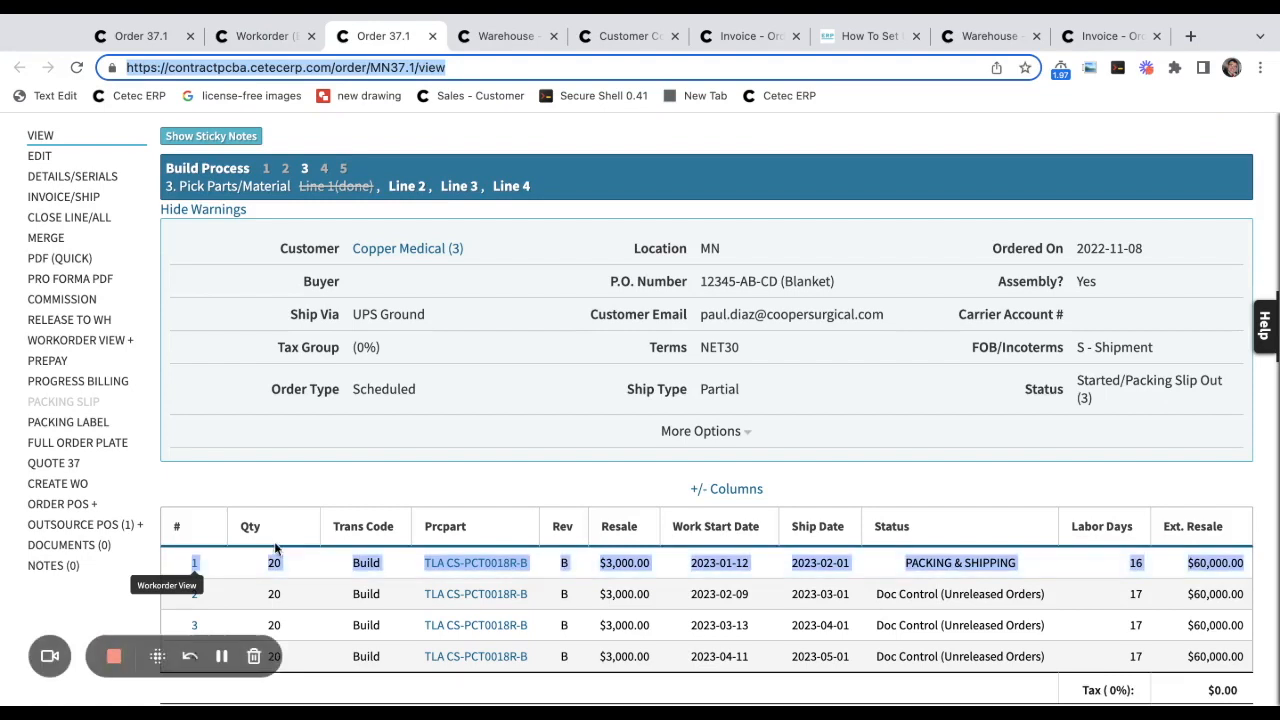
pyautogui.scroll(-1, 478, 413)
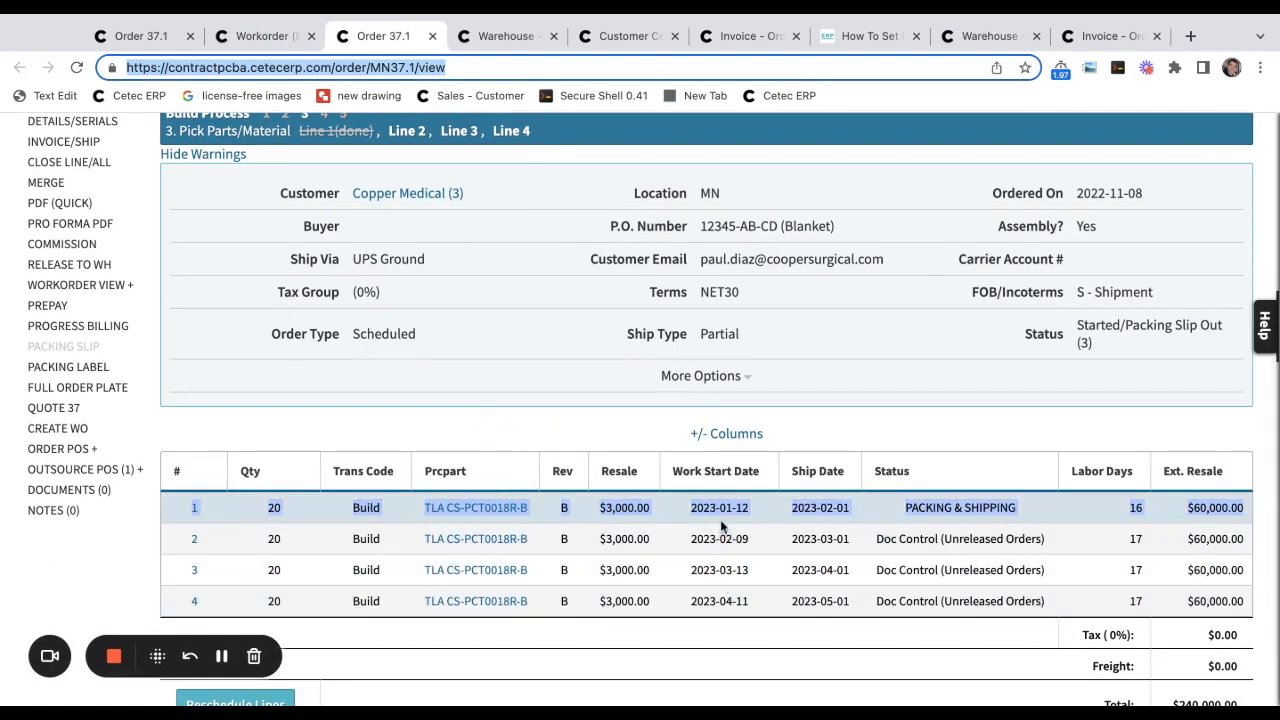
pyautogui.moveTo(905, 508); pyautogui.dragTo(1006, 513)
# Review the Release To Pick list filtered by the PACKING & SHIPPING work location.
pyautogui.hotkey('ctrl', 'Tab')
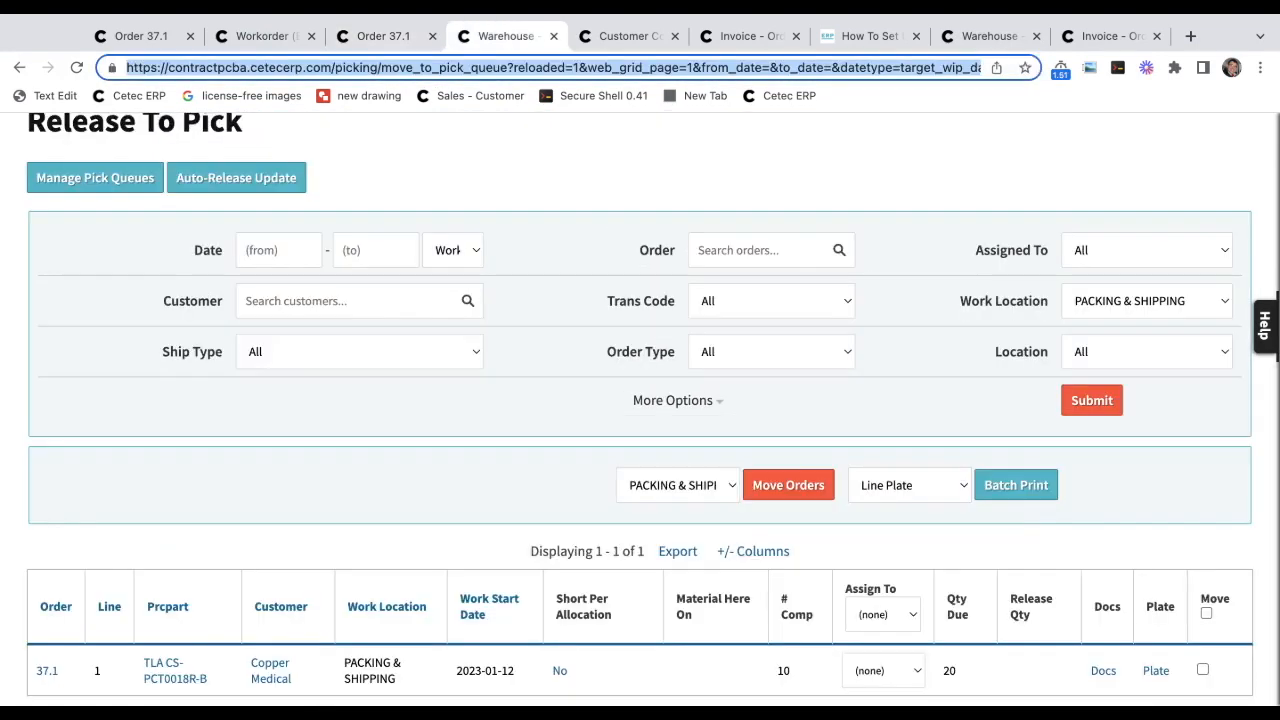
pyautogui.scroll(1, 863, 446)
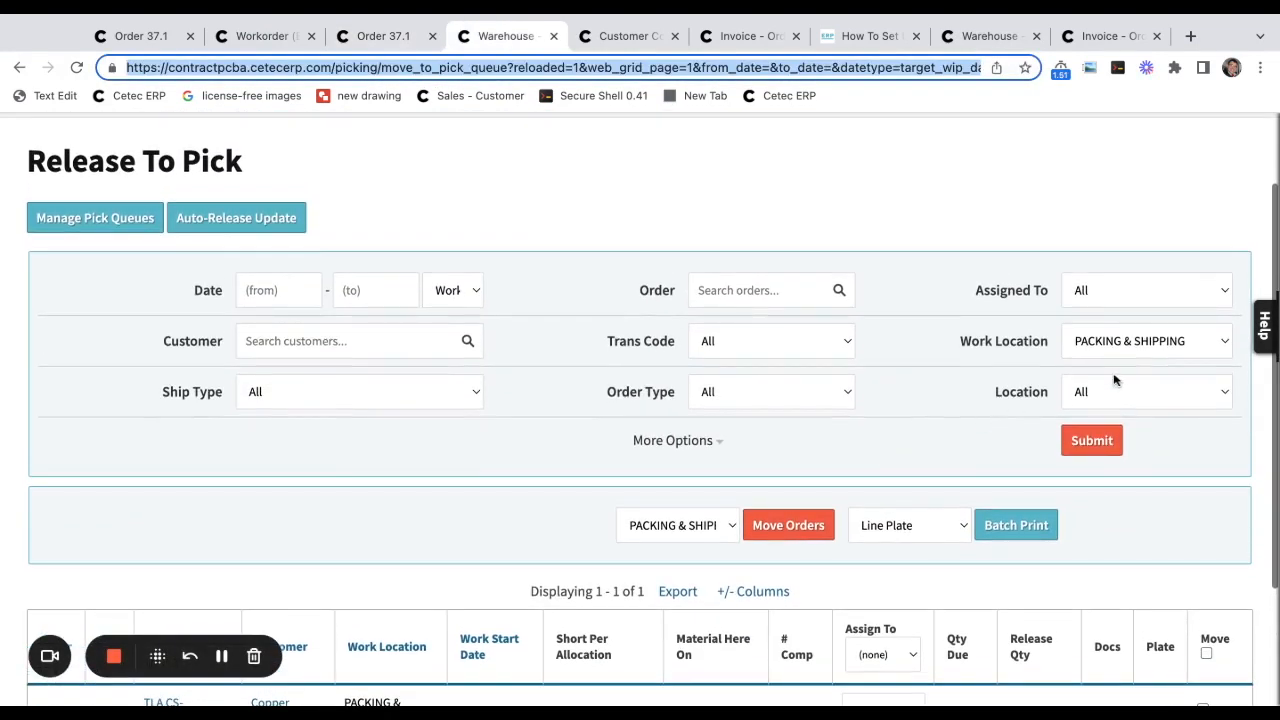
pyautogui.click(1127, 345)
pyautogui.moveTo(1050, 341); pyautogui.dragTo(950, 330)
pyautogui.scroll(-1, 933, 315)
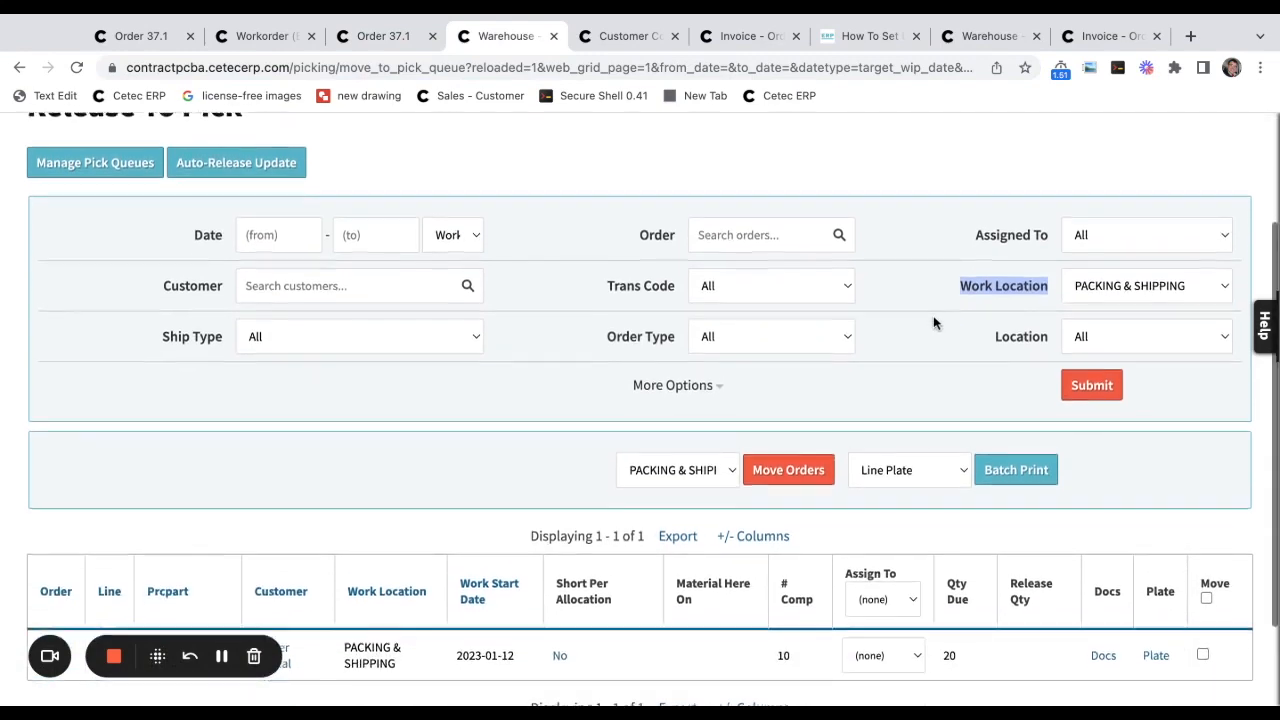
pyautogui.scroll(-1, 933, 315)
# Assign the listed Copper Medical order line to a staff member and select it for moving.
pyautogui.click(891, 543)
pyautogui.click(891, 545)
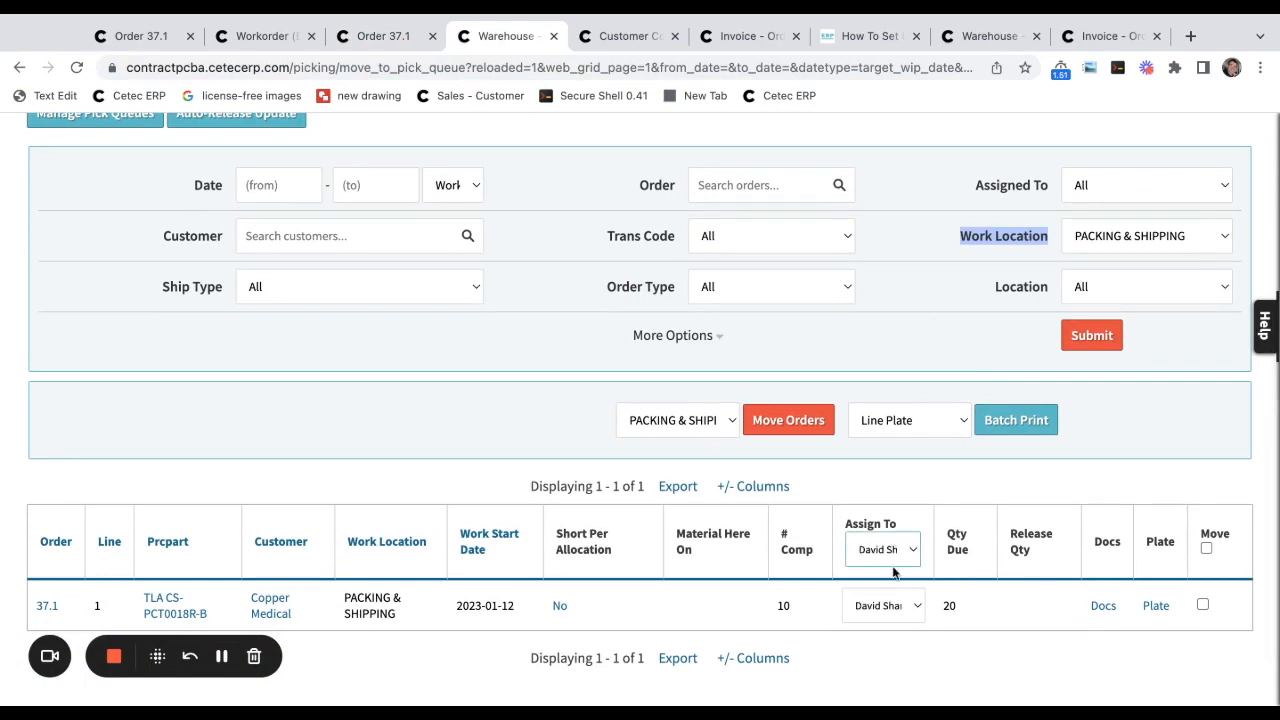
pyautogui.click(1203, 605)
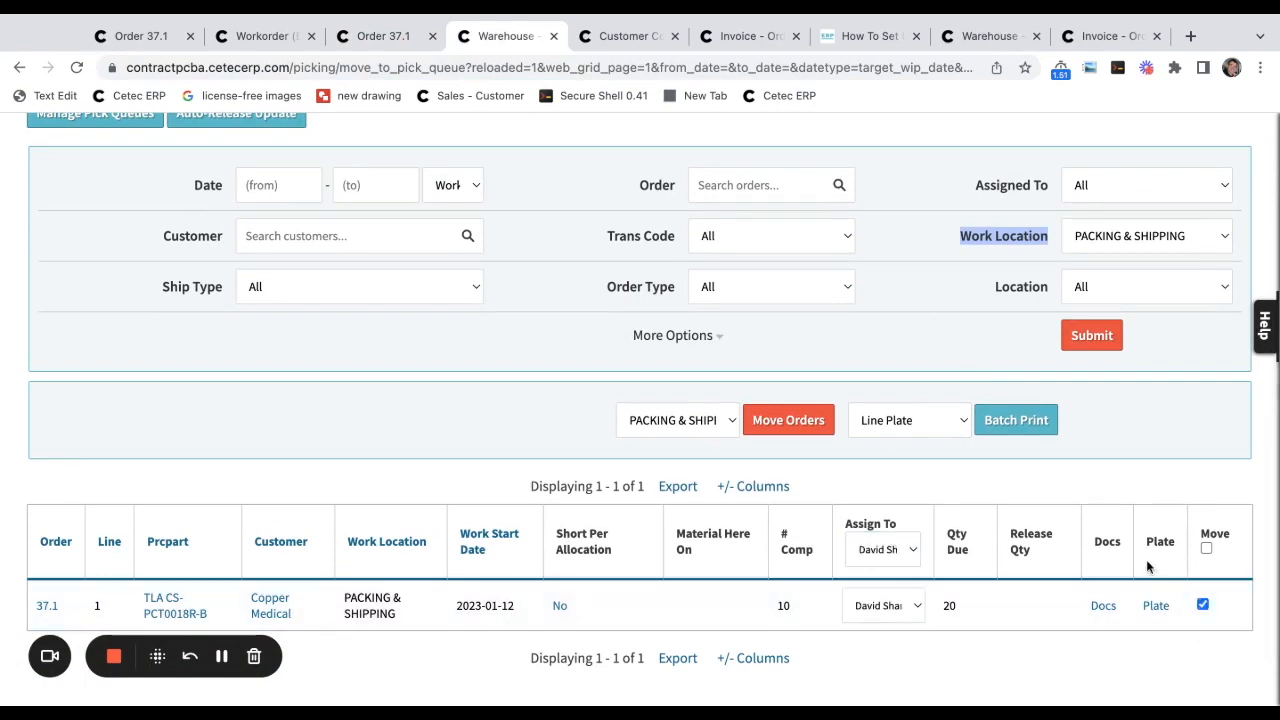
# Load the Release To Pick list from the saved Ships Today? bookmark.
pyautogui.scroll(4, 1160, 475)
pyautogui.click(1231, 140)
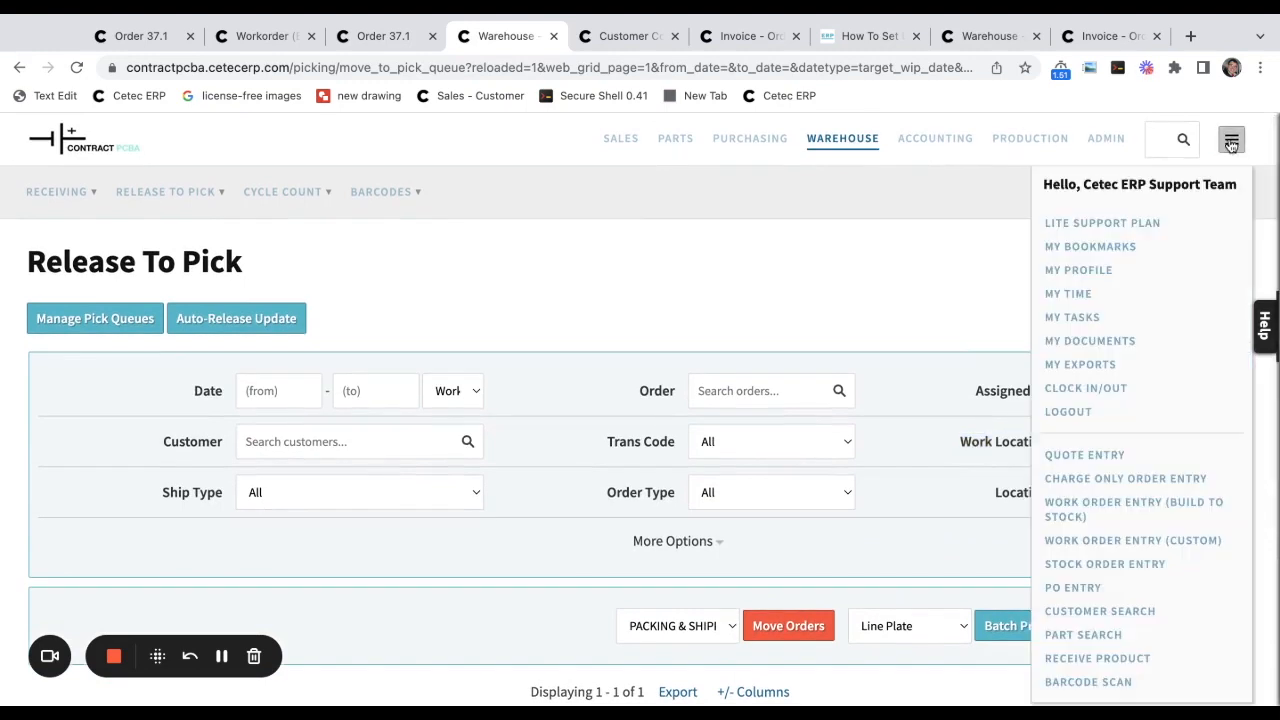
pyautogui.click(1100, 246)
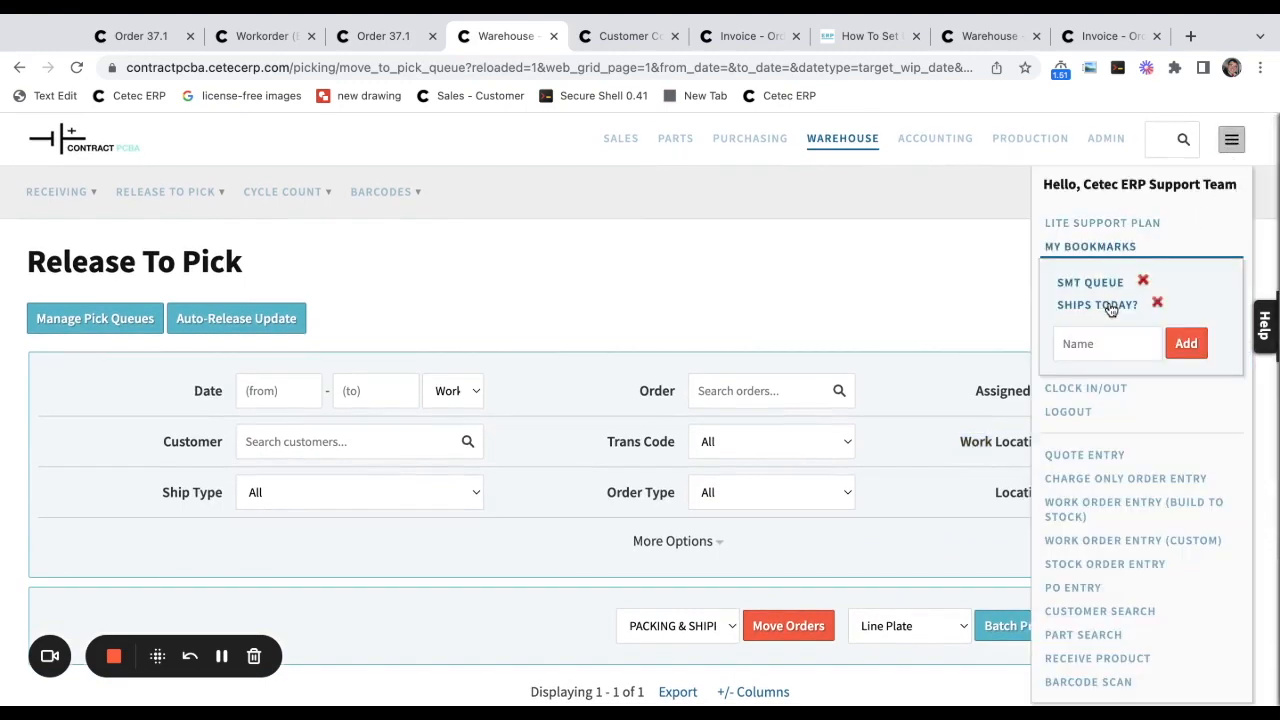
pyautogui.click(768, 274)
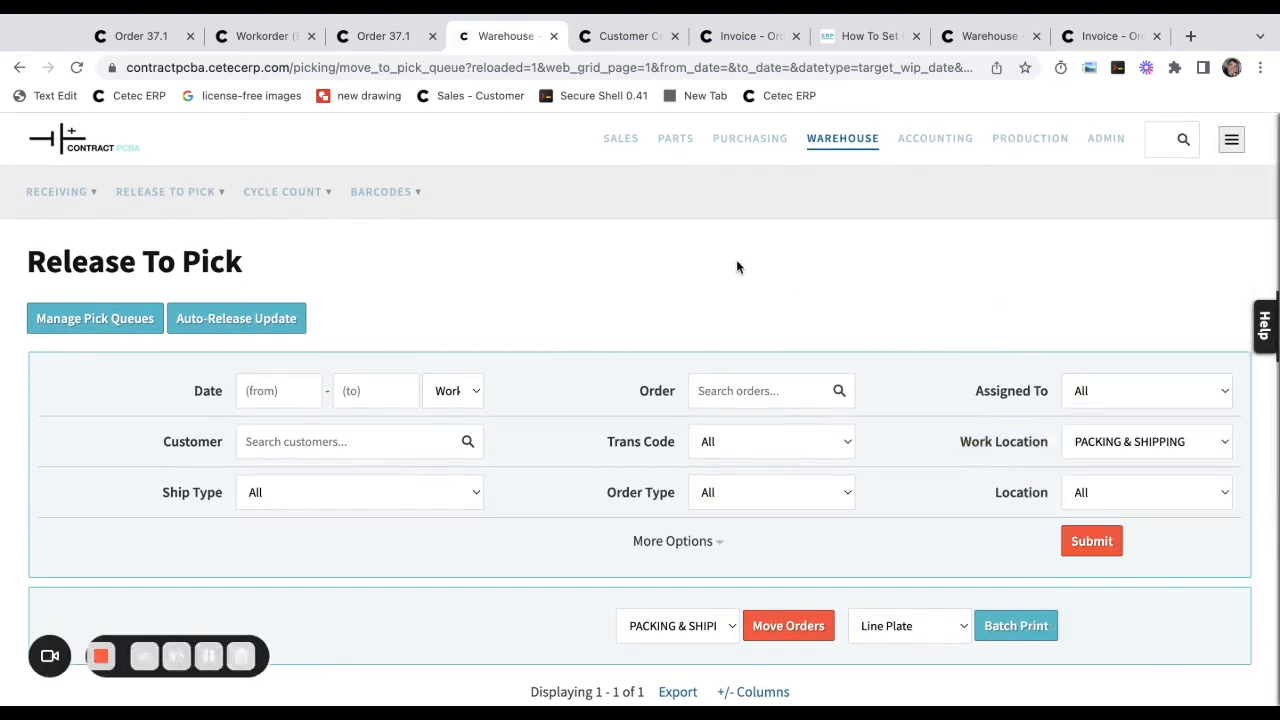
pyautogui.scroll(-3, 775, 290)
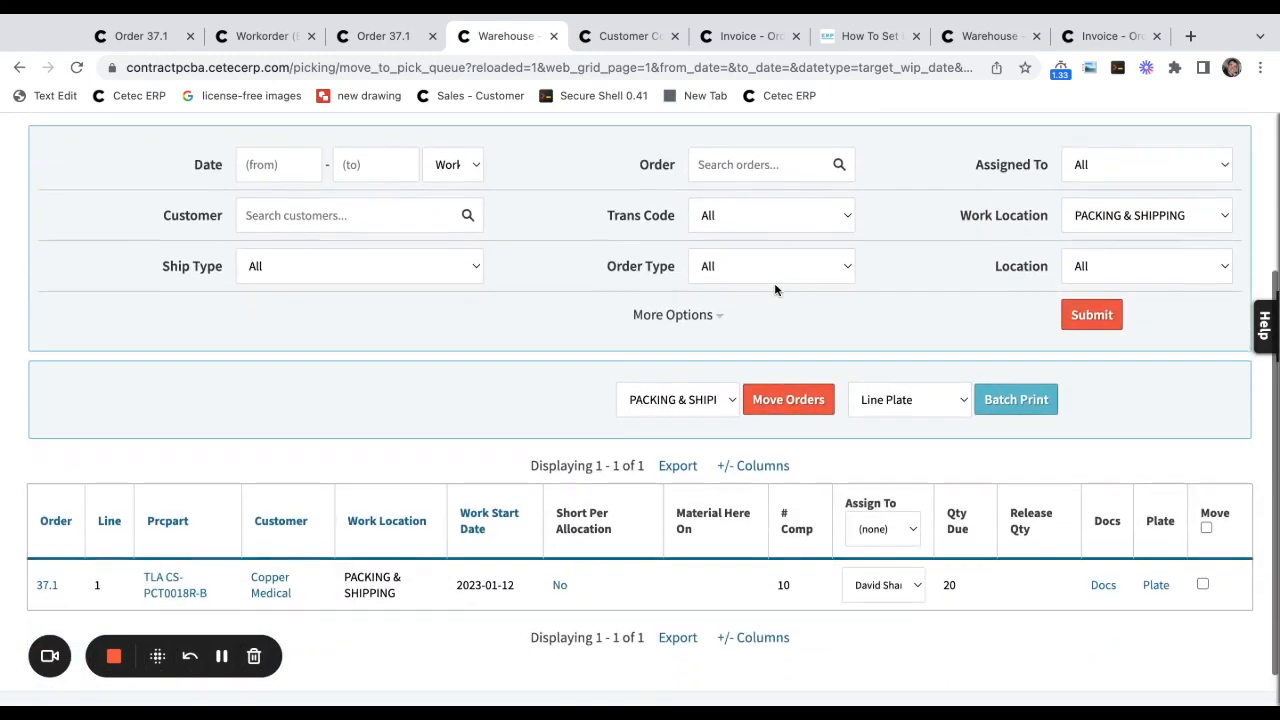
# Batch print the Packing Slip document from the Release To Pick list, view it, and close it.
pyautogui.click(942, 377)
pyautogui.click(938, 429)
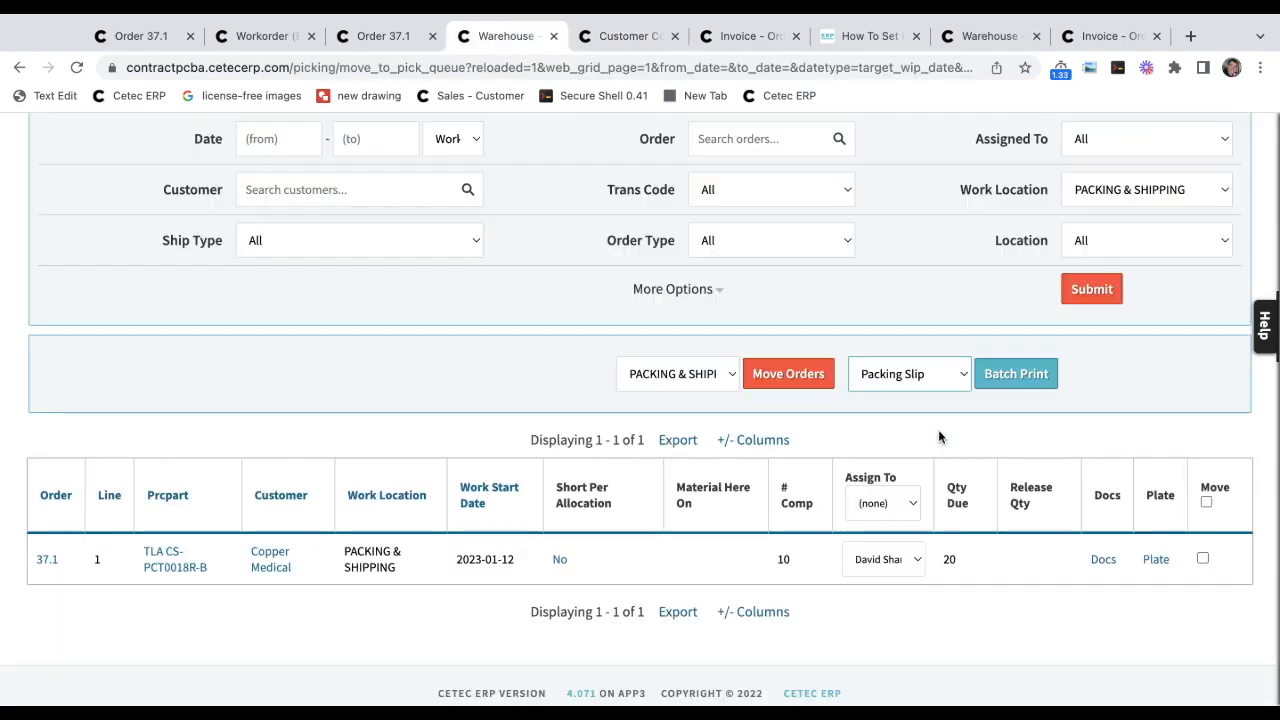
pyautogui.click(1015, 376)
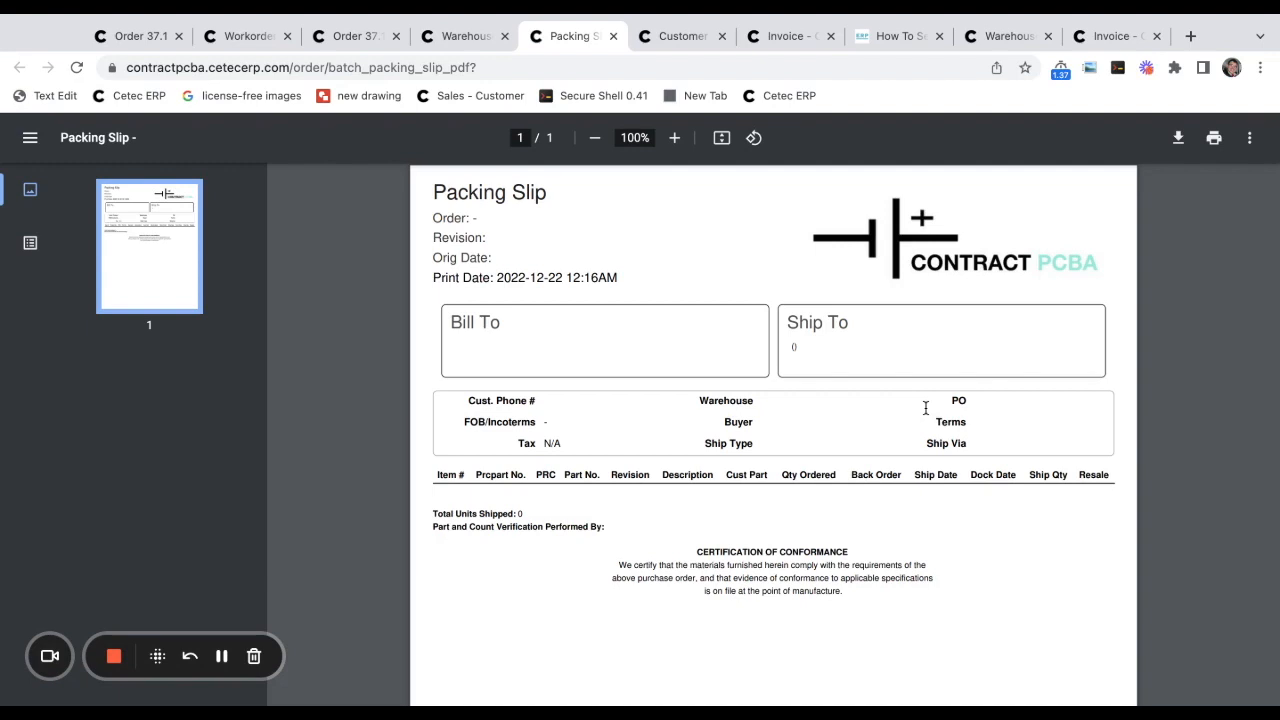
pyautogui.hotkey('ctrl', 'w')
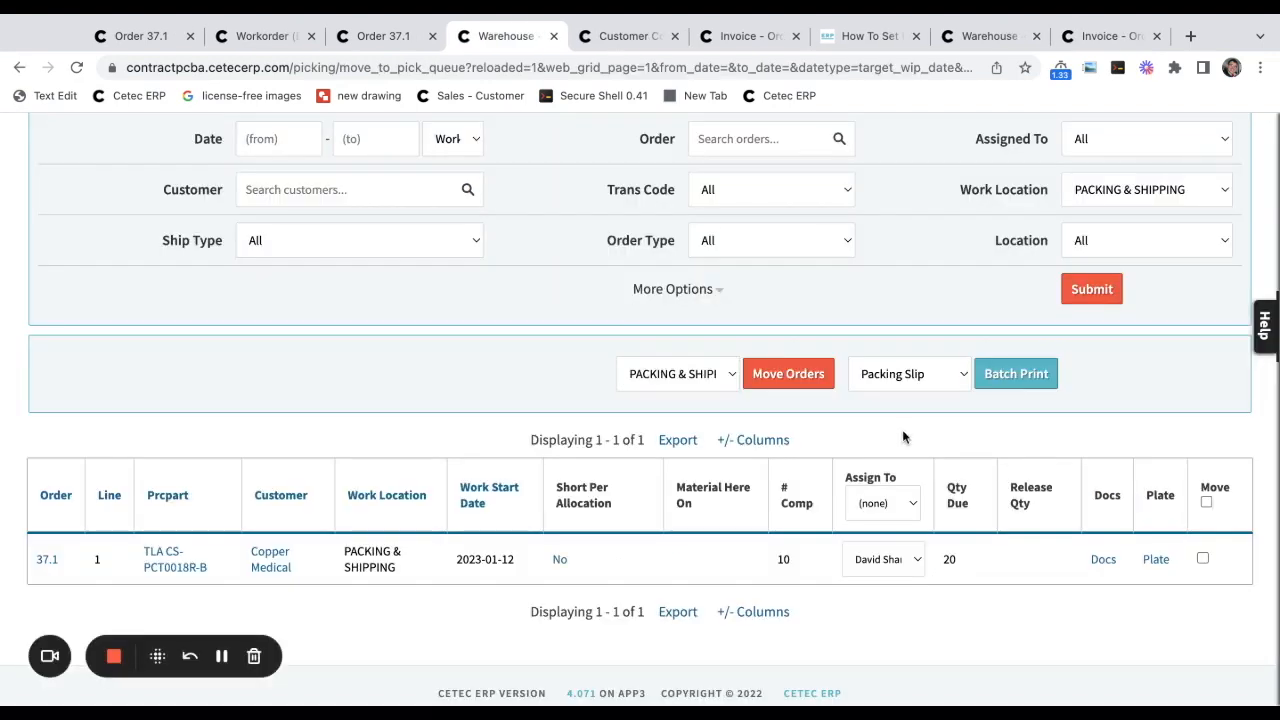
# On the order's Invoice/Ship page, set line 1's Ship Qty to 15 without scaling the quantity to relieve.
pyautogui.click(764, 40)
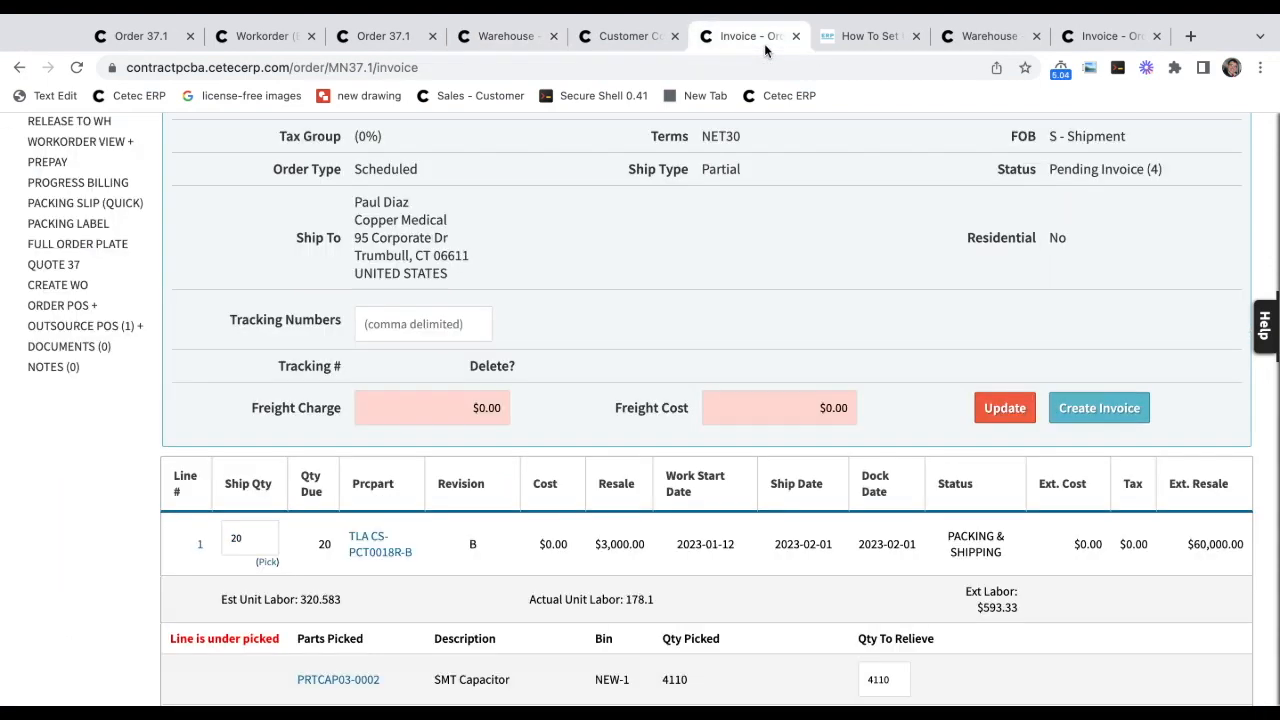
pyautogui.tripleClick(239, 490)
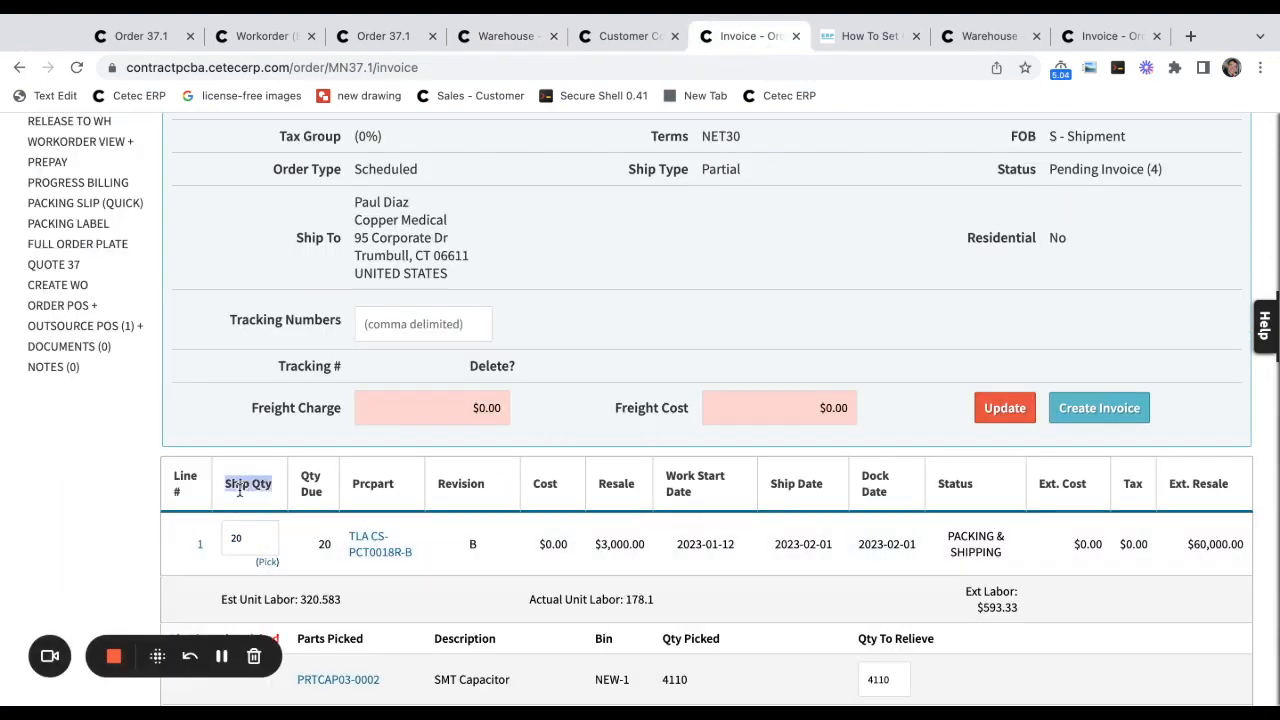
pyautogui.click(240, 546)
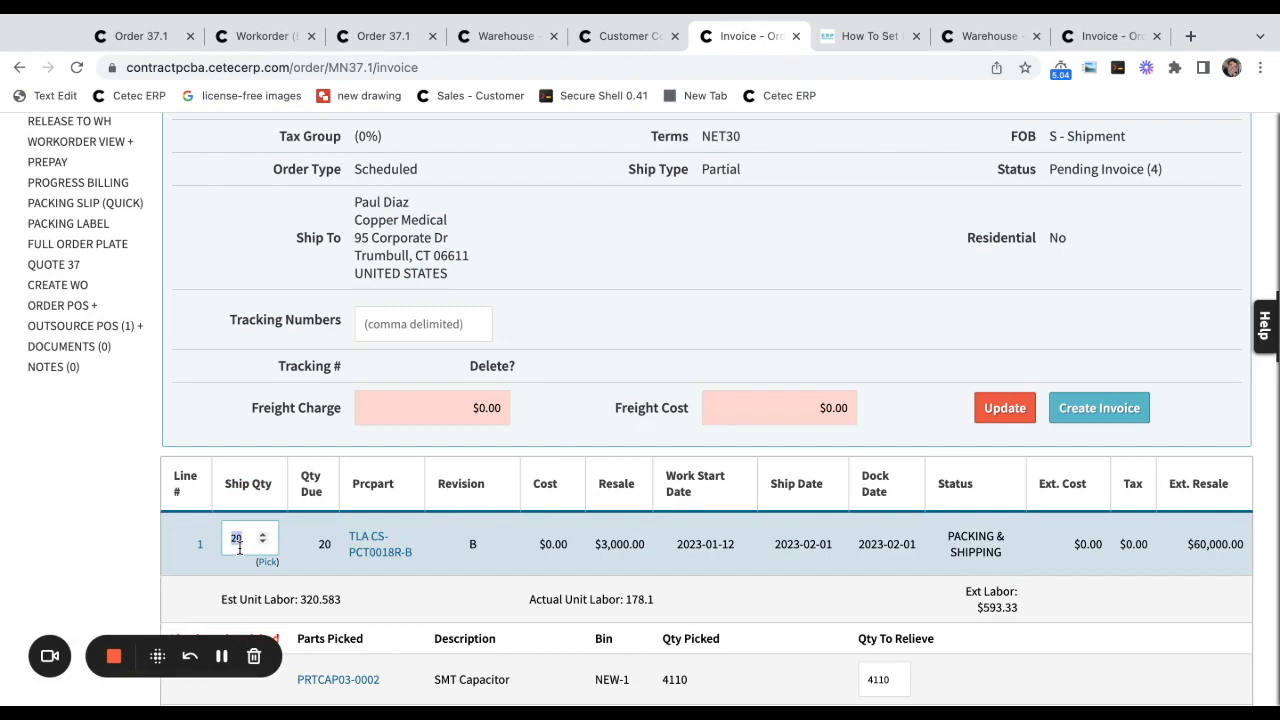
pyautogui.write('1')
pyautogui.scroll(-1, 288, 463)
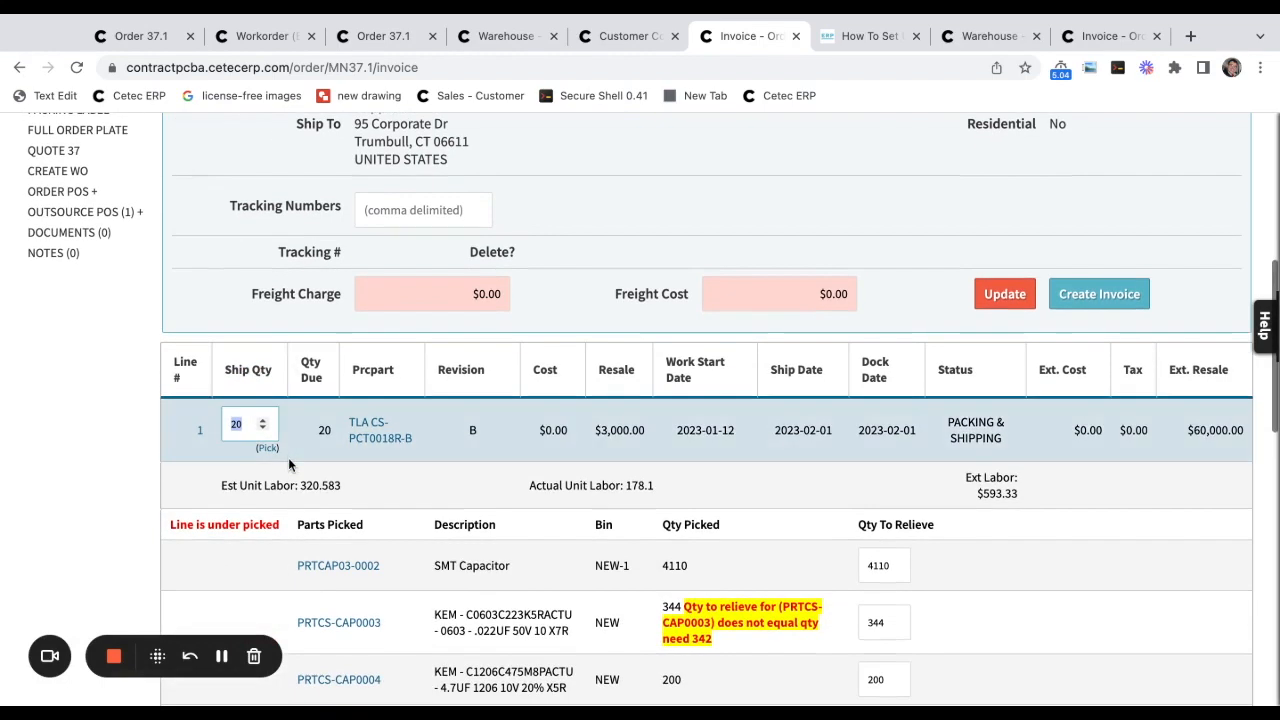
pyautogui.write('5')
pyautogui.press('Tab')
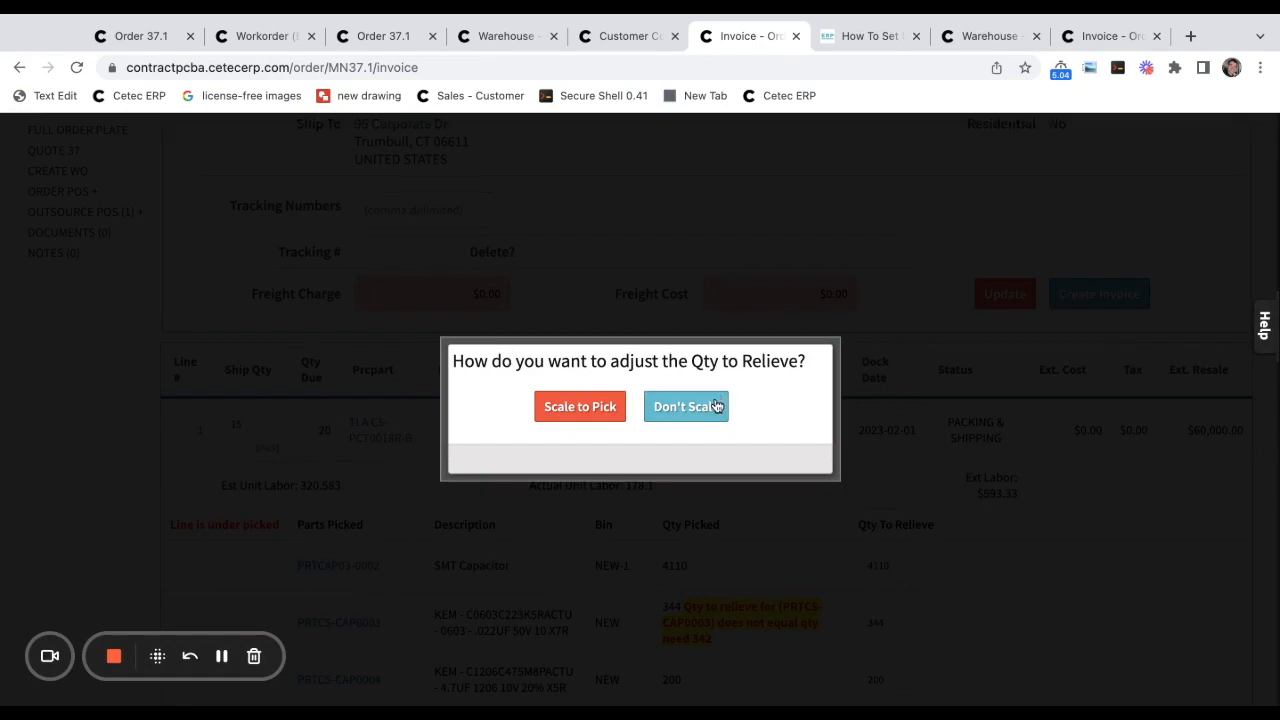
pyautogui.click(685, 406)
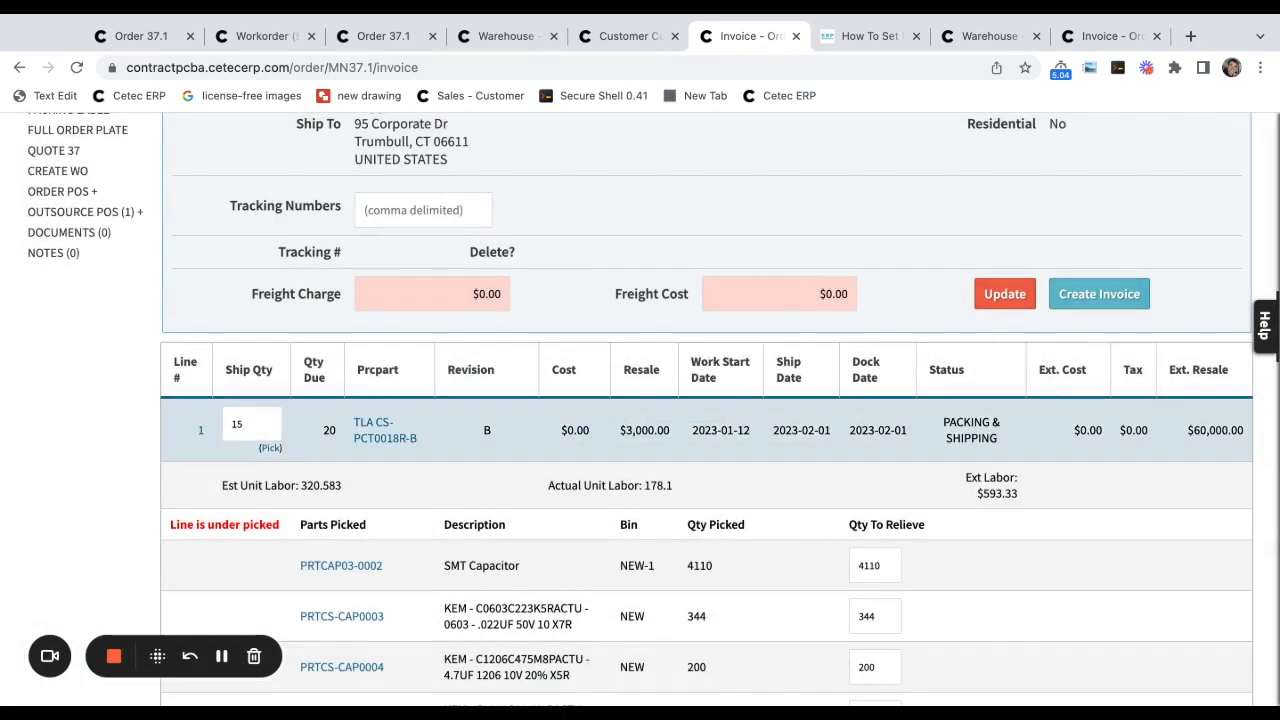
# Set line 1's Ship Qty back to 20 without scaling the quantity to relieve.
pyautogui.doubleClick(235, 423)
pyautogui.press('Tab')
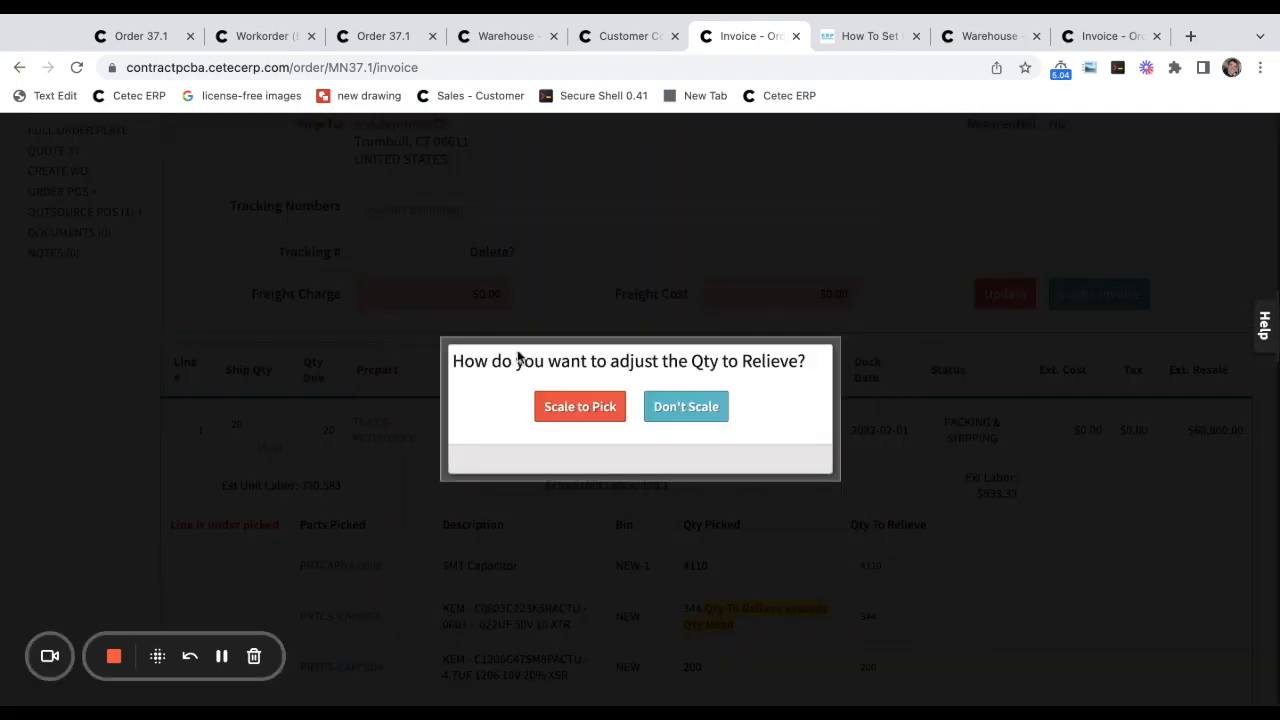
pyautogui.click(685, 408)
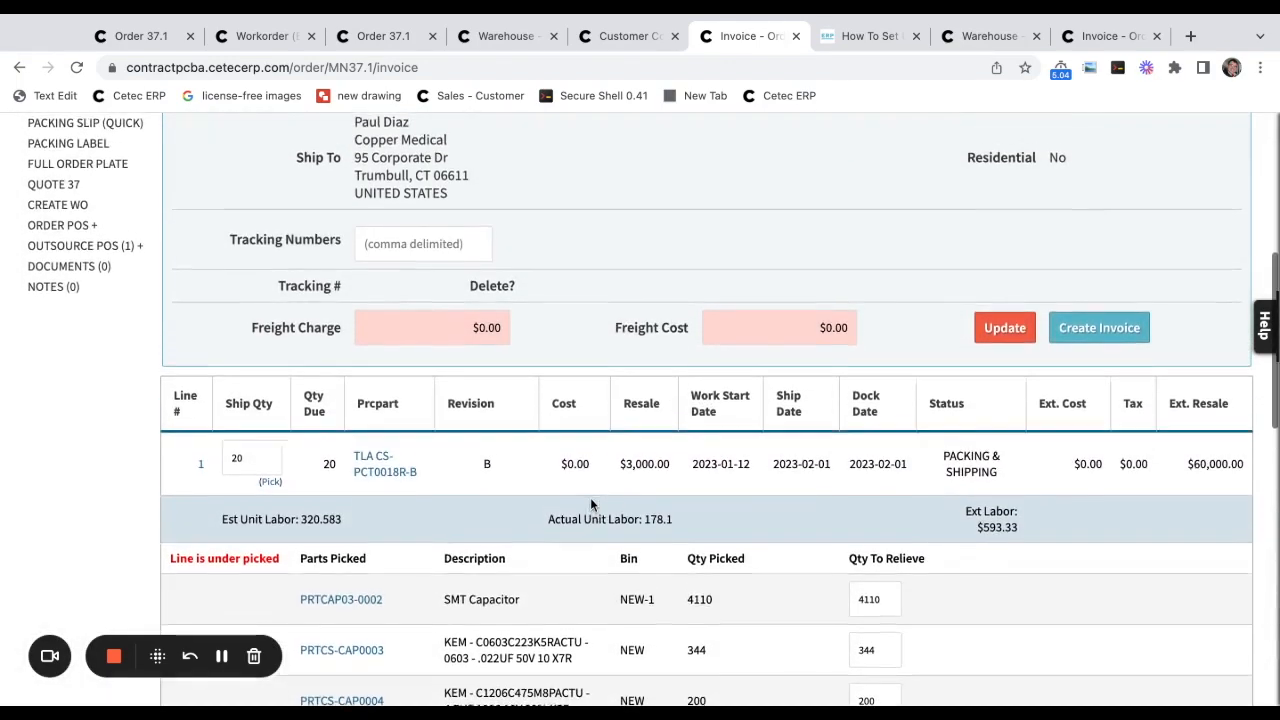
# Generate the order's quick packing slip from the Invoice/Ship page and look it over.
pyautogui.scroll(3, 590, 497)
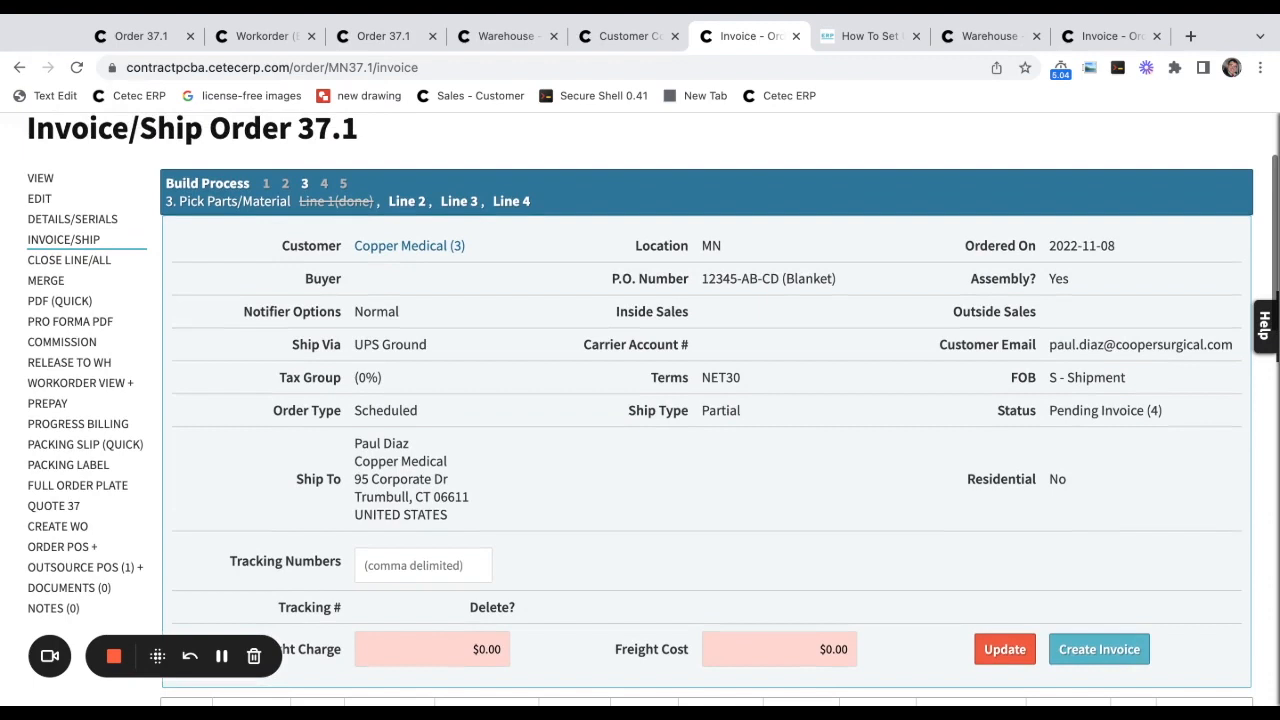
pyautogui.click(122, 449)
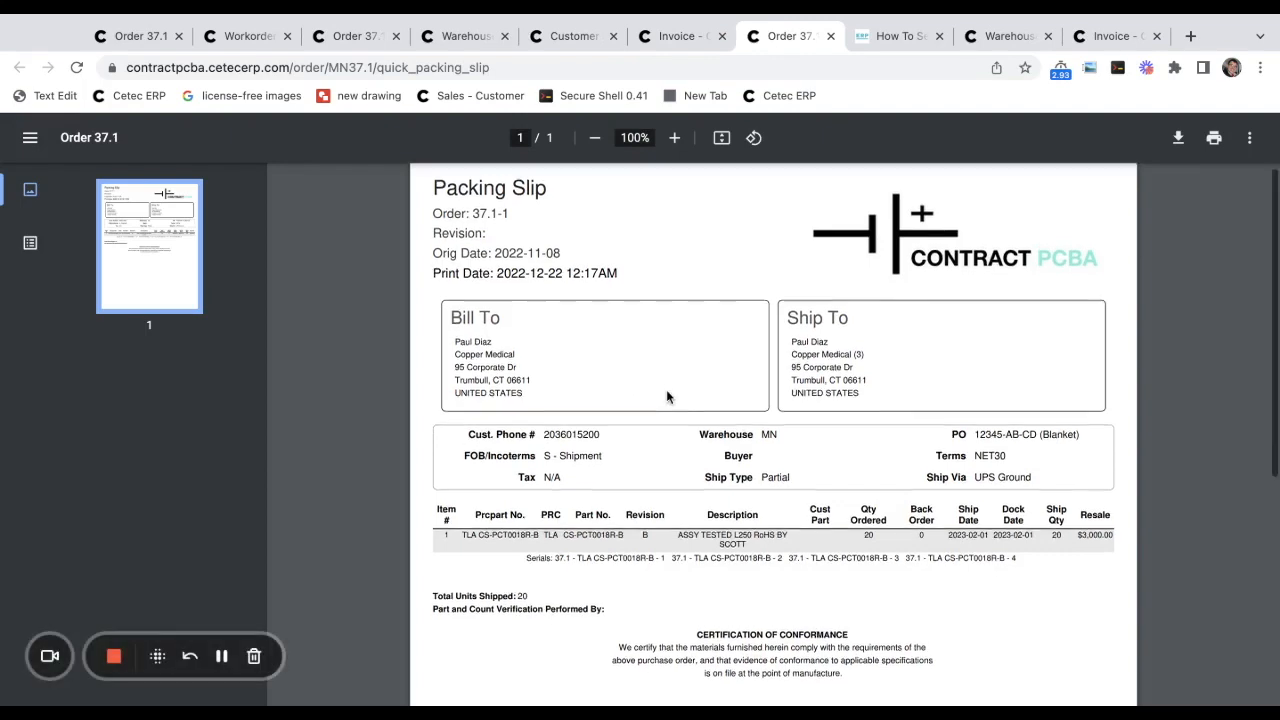
pyautogui.scroll(-1, 666, 389)
pyautogui.scroll(1, 666, 389)
# Open the order's Packing Label page from Invoice/Ship and print the part label for line 1.
pyautogui.click(682, 37)
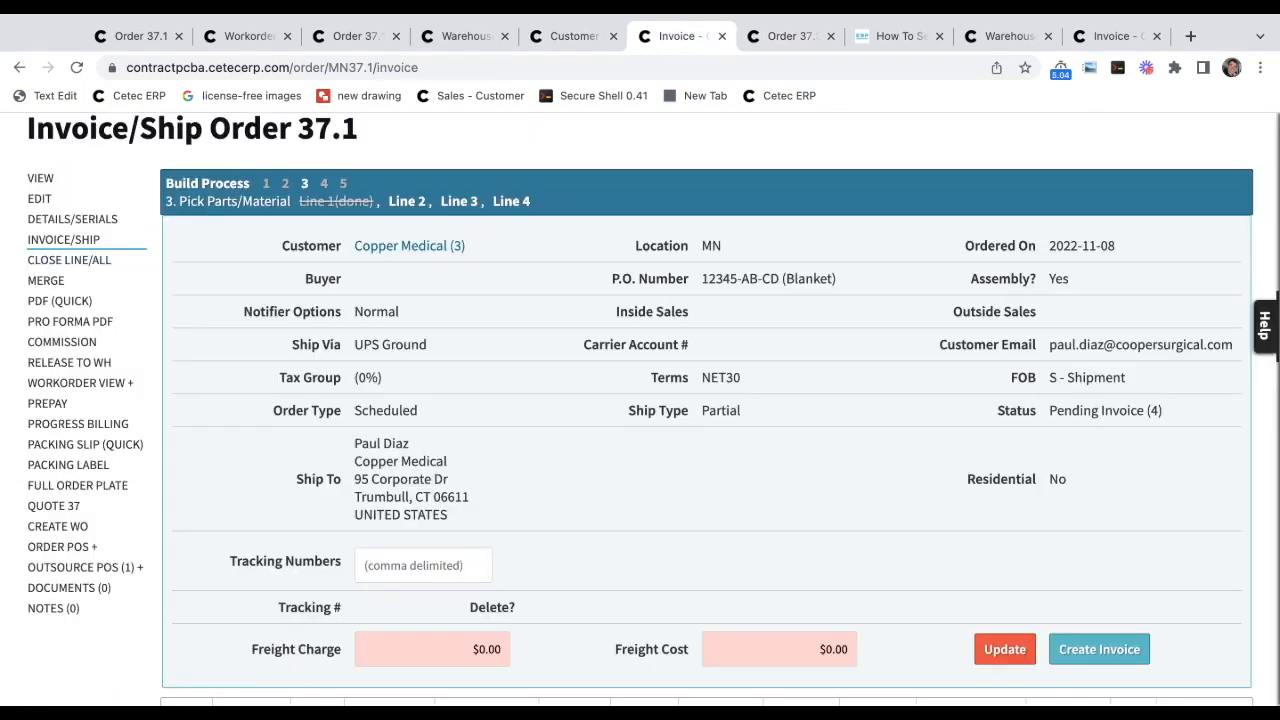
pyautogui.click(93, 467)
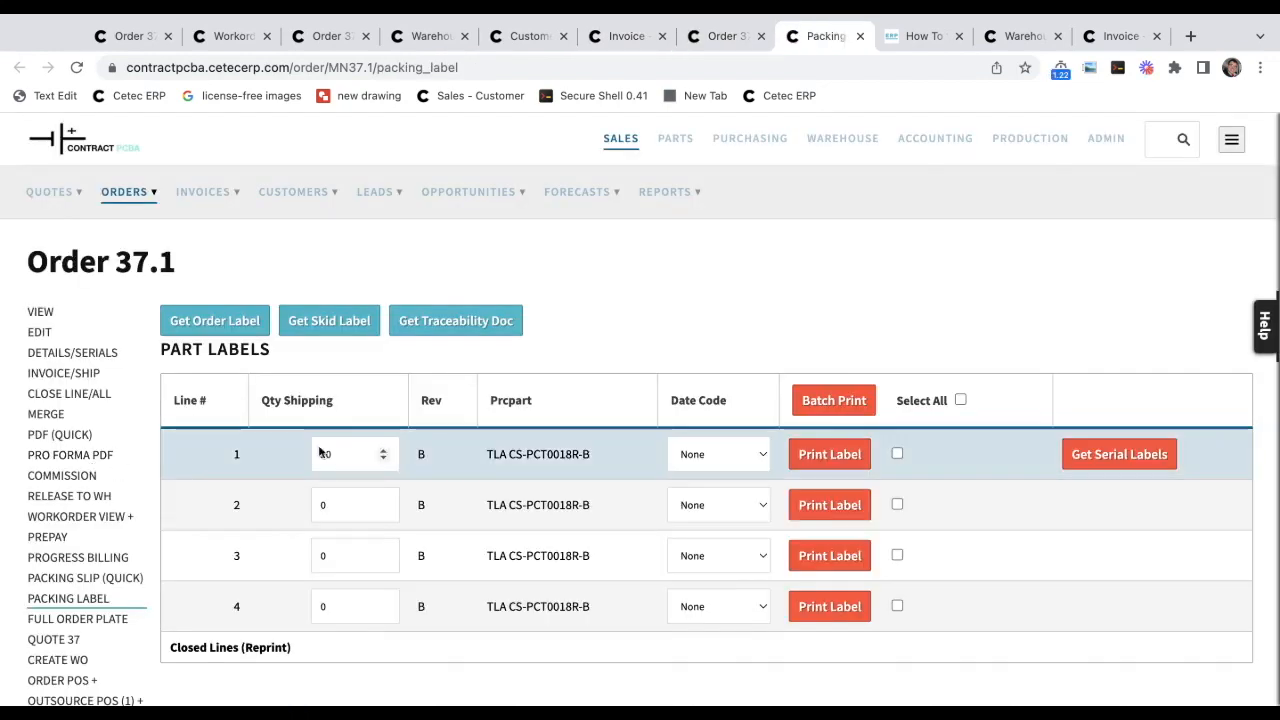
pyautogui.click(828, 457)
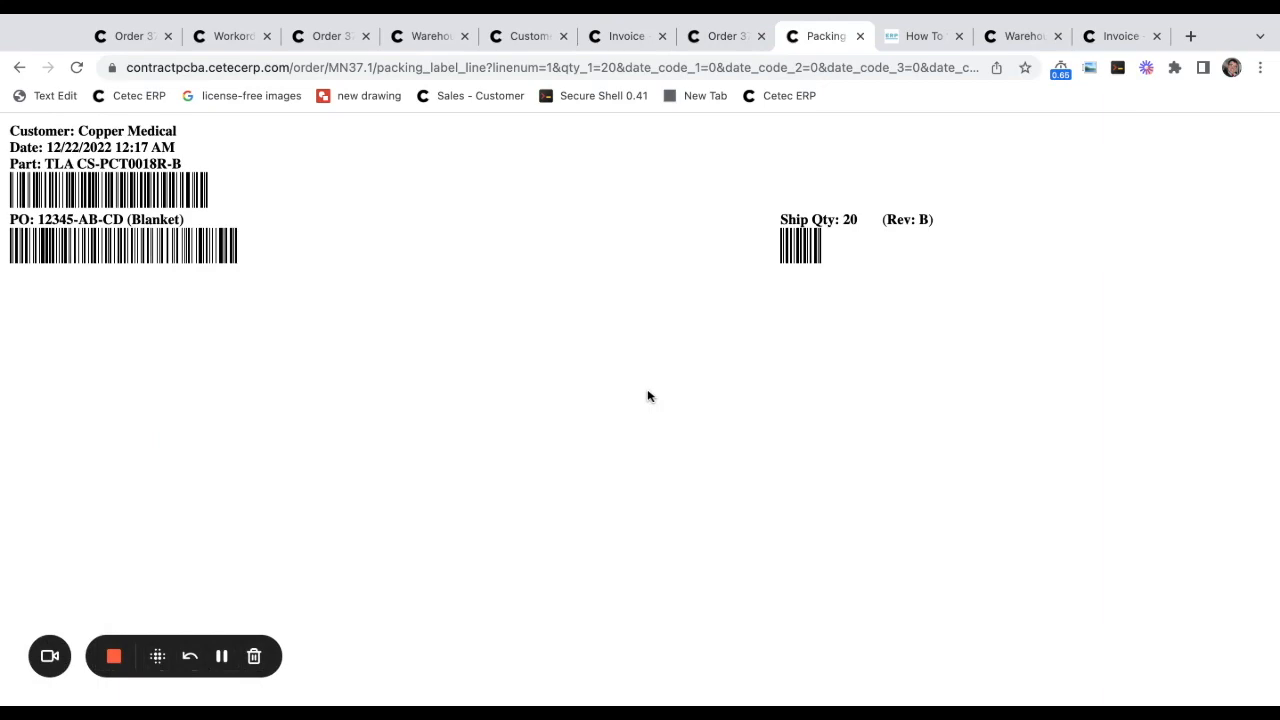
# Switch to Copper Medical's Custom Documents page and view its General Shipment documents.
pyautogui.hotkey('ctrl', 'shift', 'Tab')
pyautogui.hotkey('ctrl', 'shift', 'Tab')
pyautogui.hotkey('ctrl', 'shift', 'Tab')
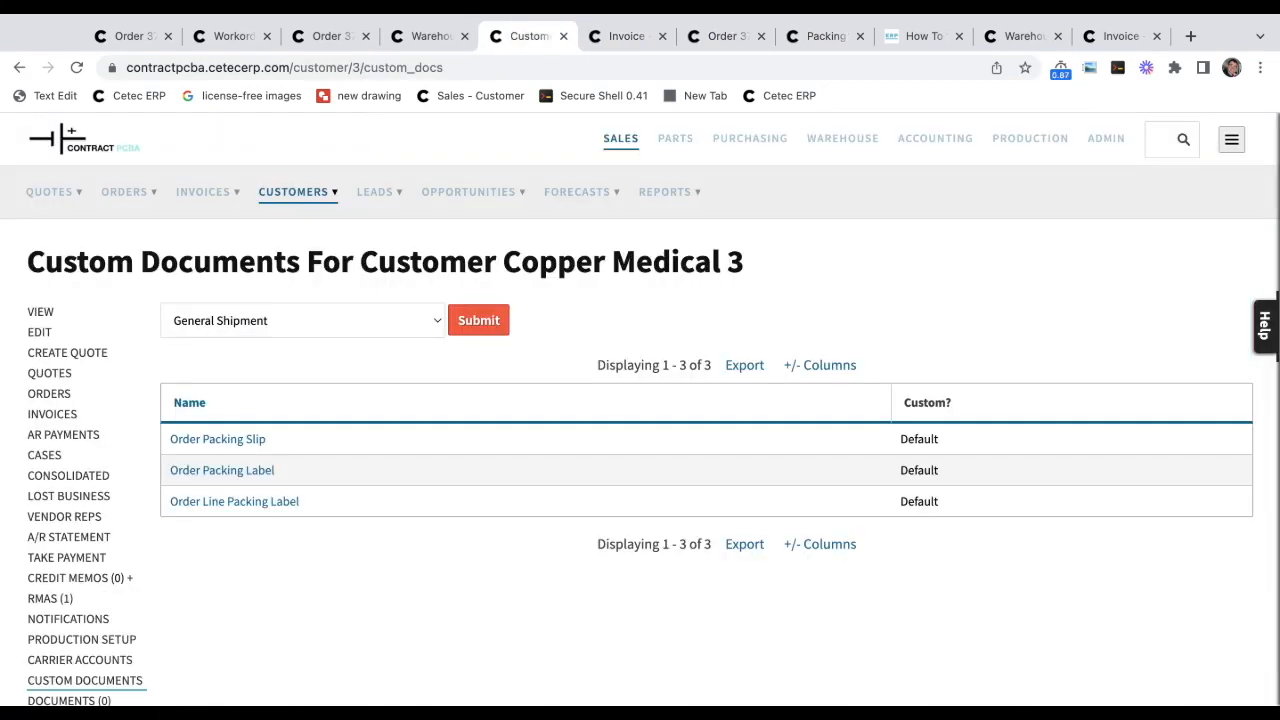
pyautogui.tripleClick(487, 262)
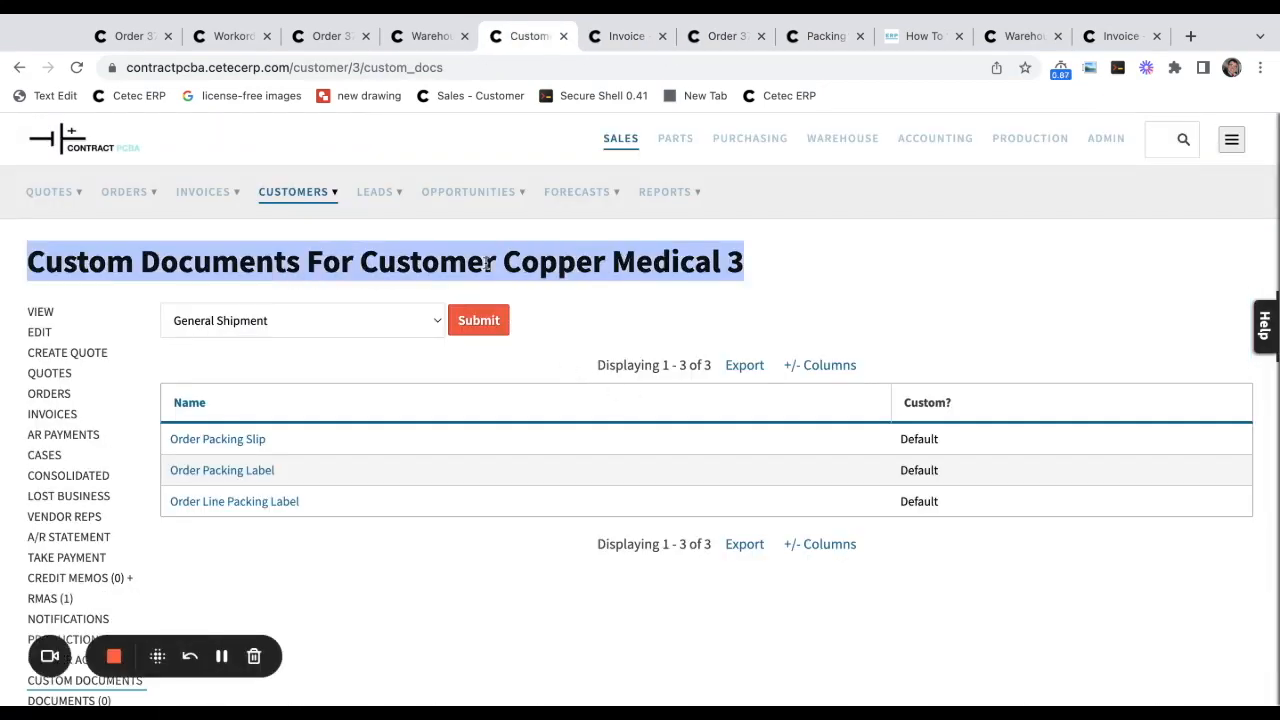
# Open Copper Medical's Order Packing Slip custom document and look over its option for uploading a replacement file.
pyautogui.scroll(-2, 303, 271)
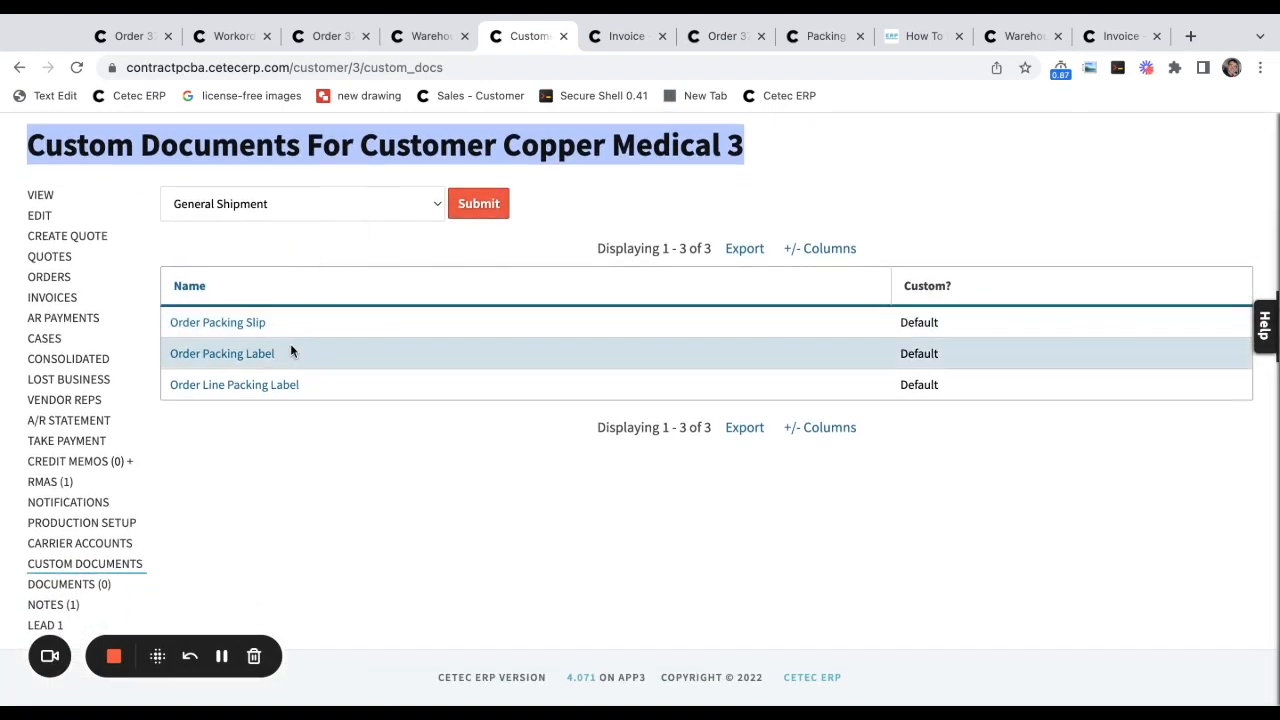
pyautogui.click(240, 324)
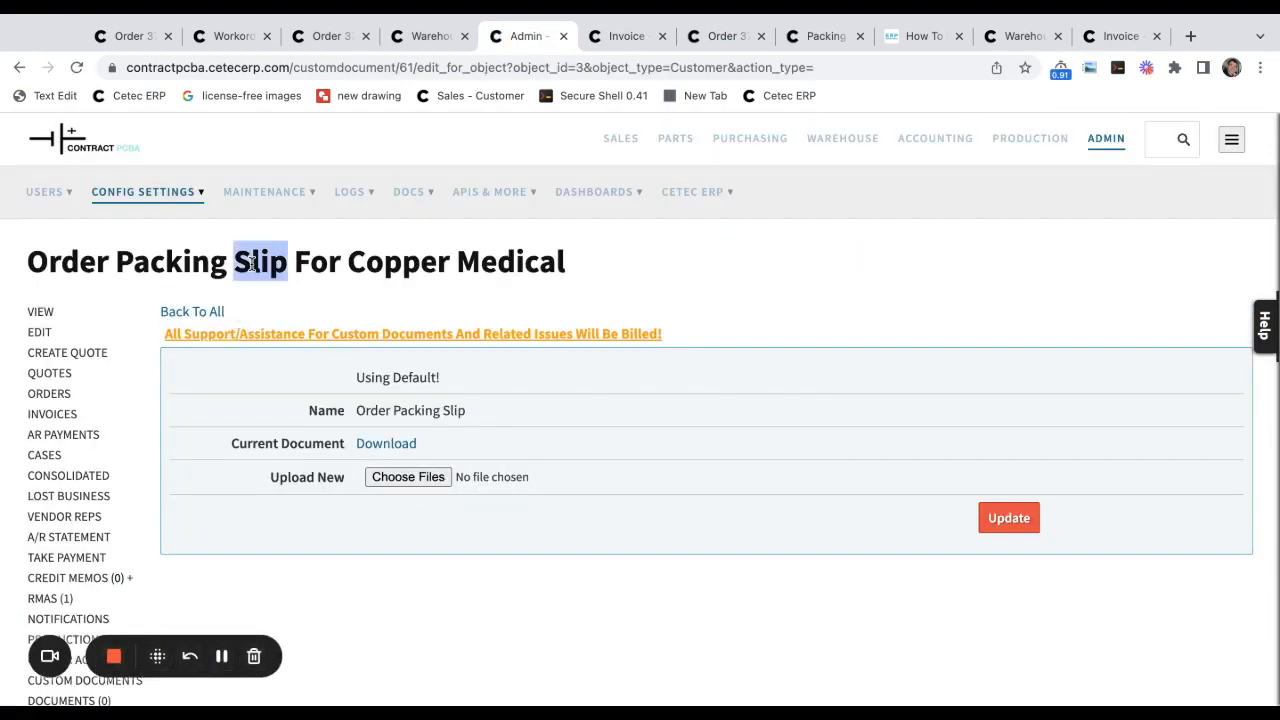
pyautogui.tripleClick(252, 263)
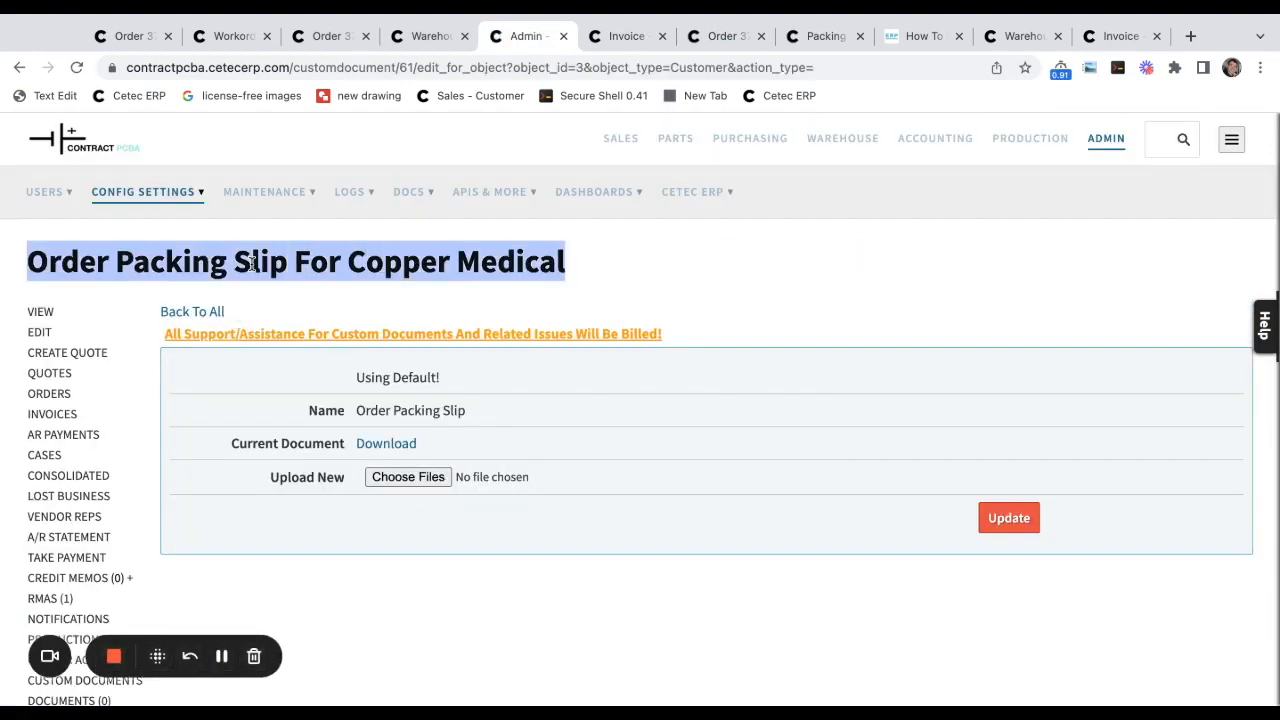
pyautogui.tripleClick(323, 479)
pyautogui.click(771, 294)
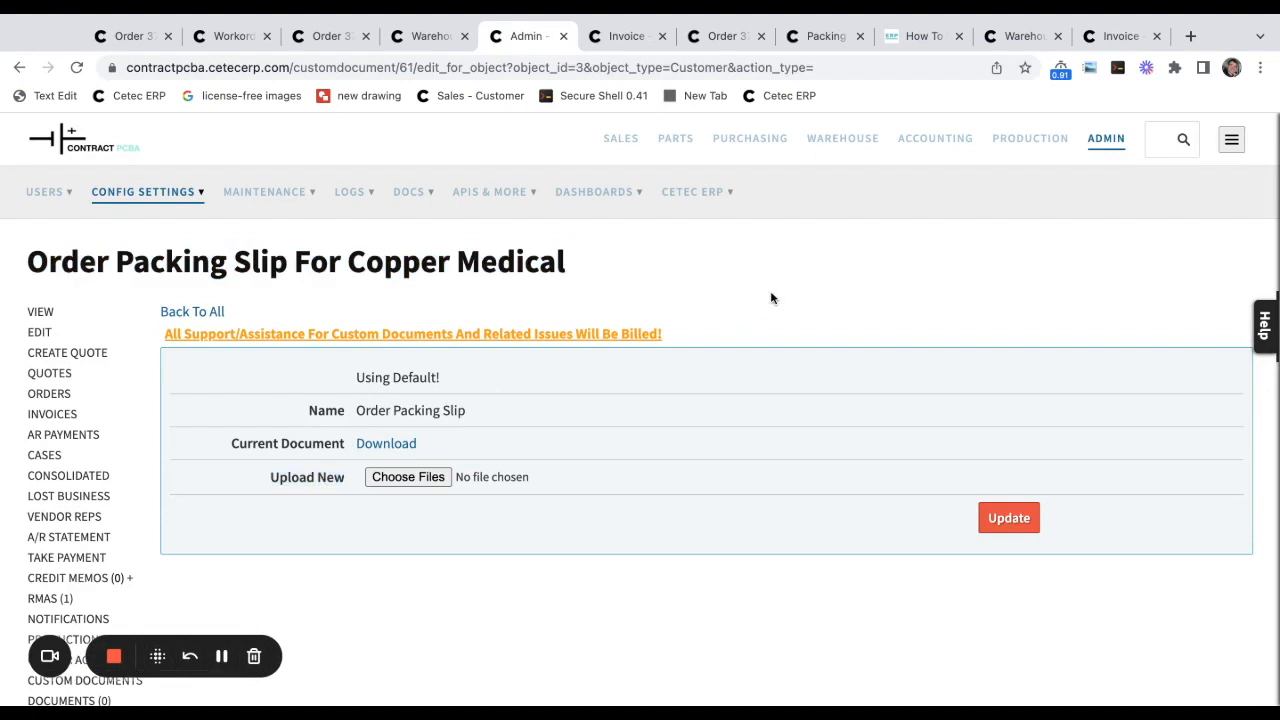
# On the order's Invoice/Ship page, enter tracking number Z998238923 and a freight charge of 20.
pyautogui.hotkey('ctrl', 'Tab')
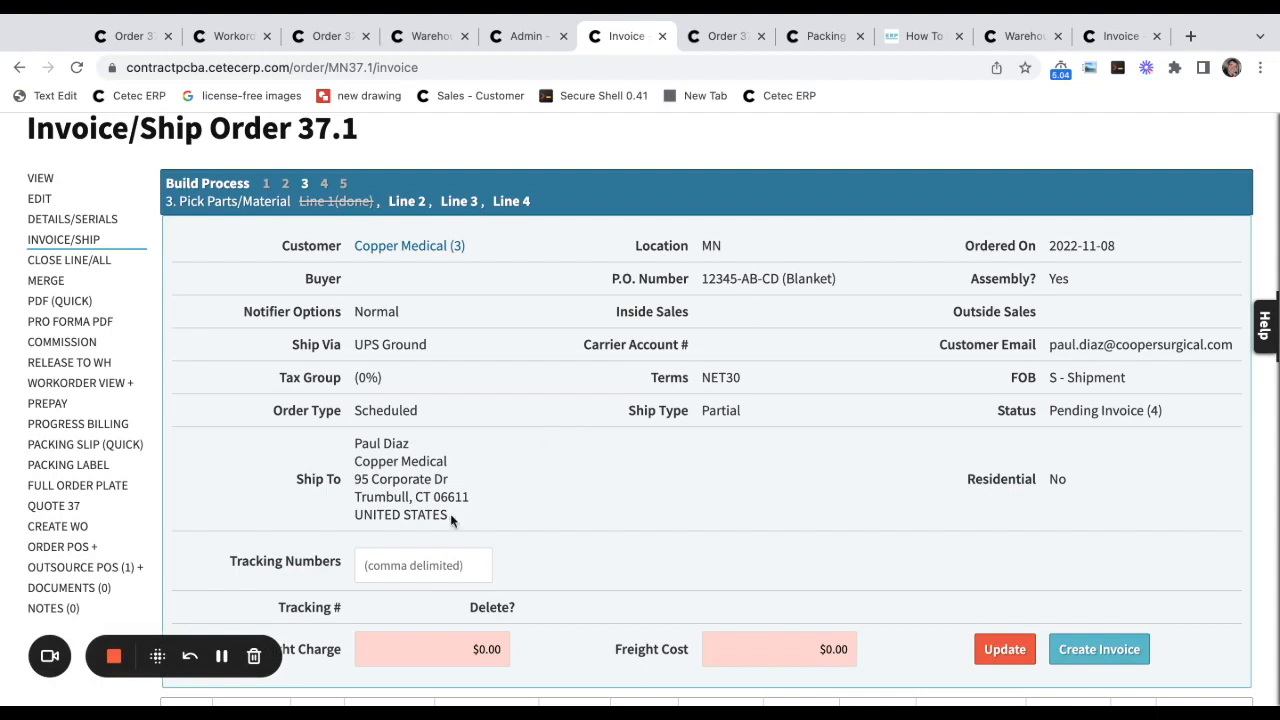
pyautogui.click(414, 555)
pyautogui.write('Z998238923')
pyautogui.scroll(-2, 522, 555)
pyautogui.click(460, 580)
pyautogui.tripleClick(460, 580)
pyautogui.write('20')
pyautogui.click(803, 465)
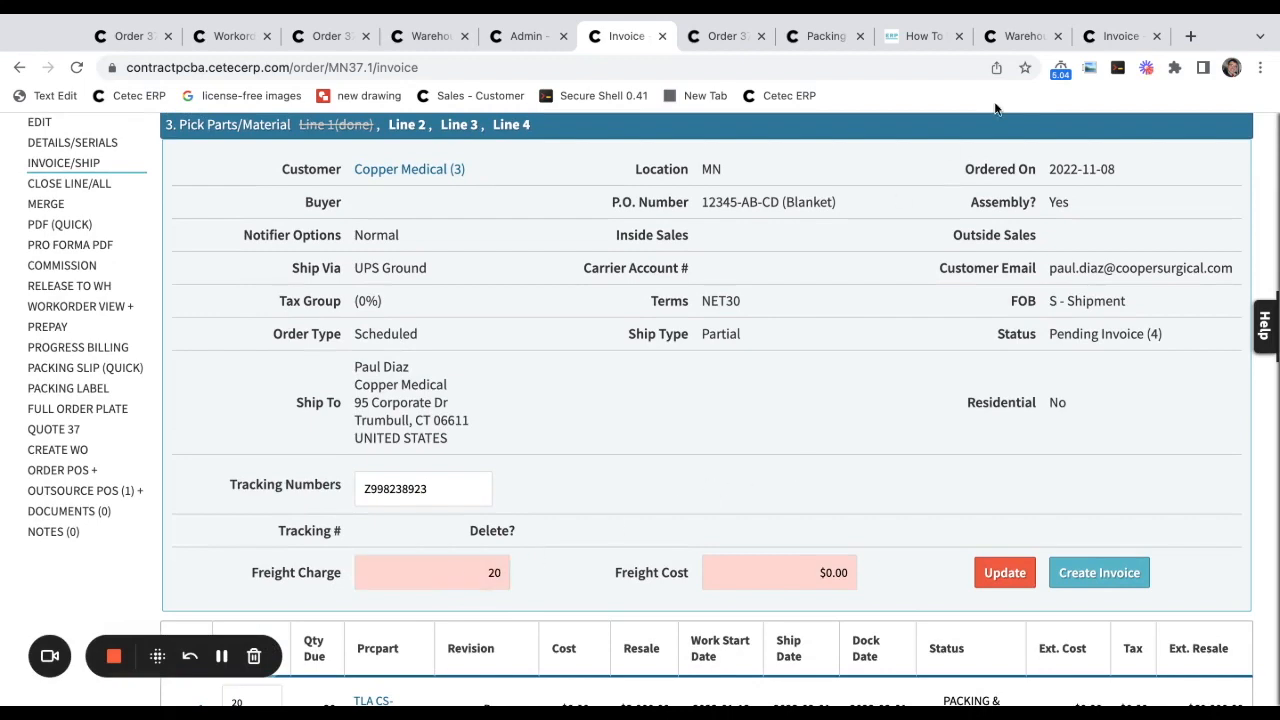
pyautogui.scroll(-3, 877, 330)
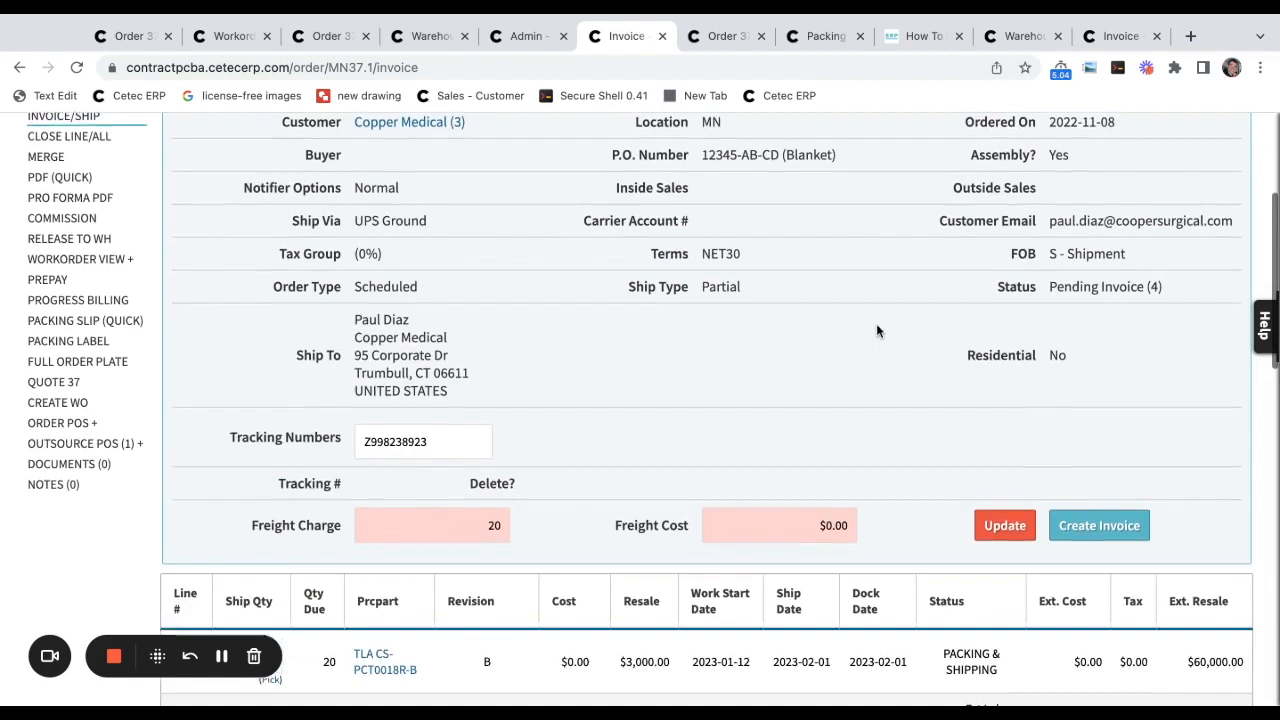
pyautogui.scroll(-2, 876, 330)
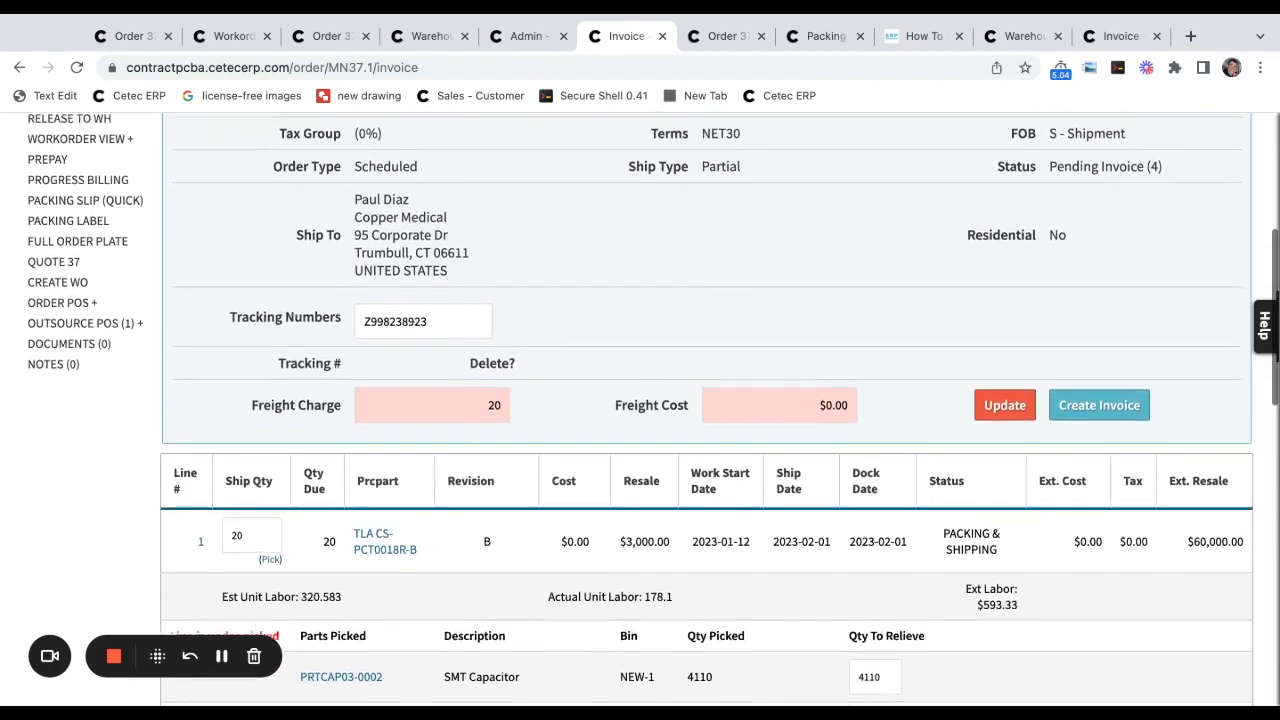
pyautogui.scroll(4, 876, 330)
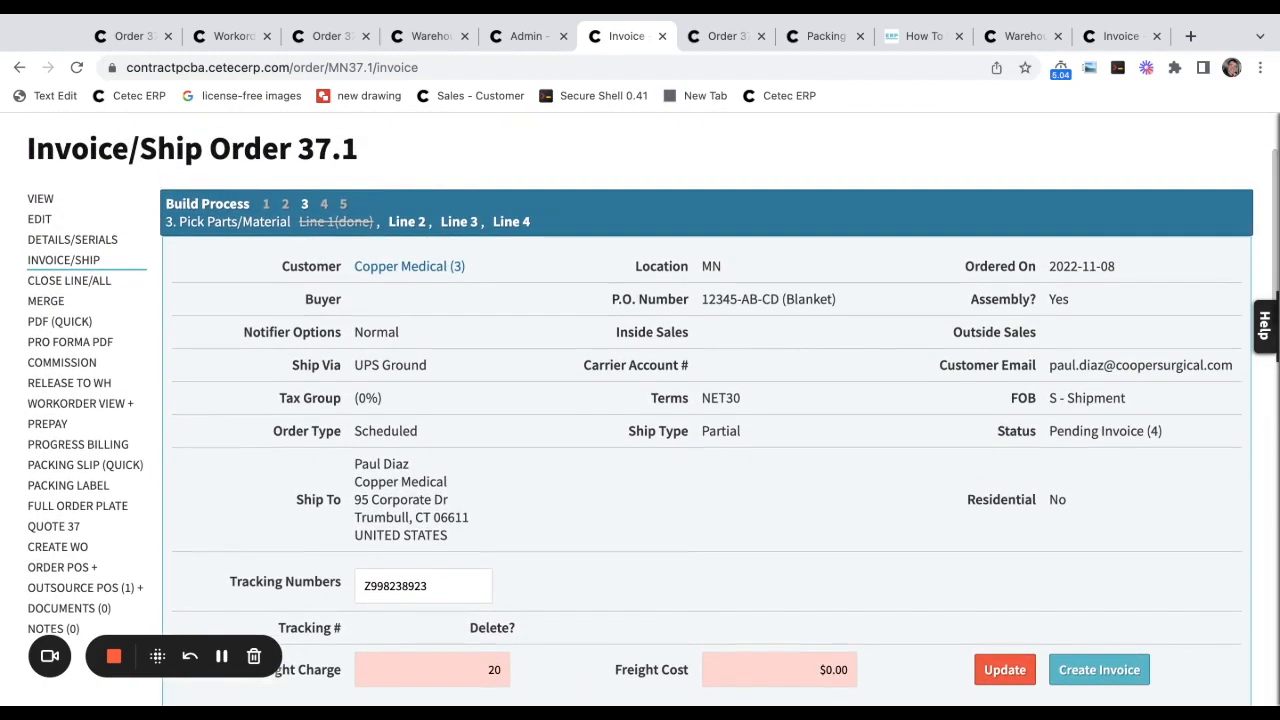
# Switch to the How To Set Up ShipEngine support page and look it over.
pyautogui.click(904, 35)
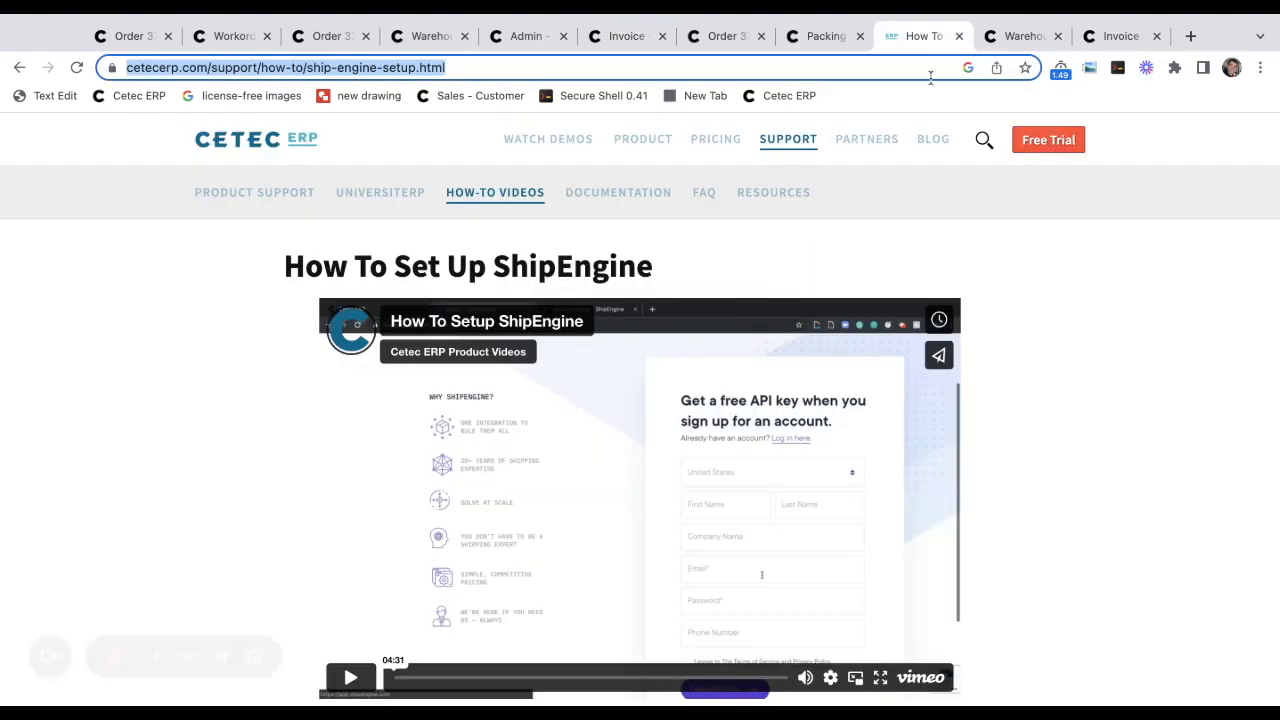
pyautogui.scroll(-1, 1008, 263)
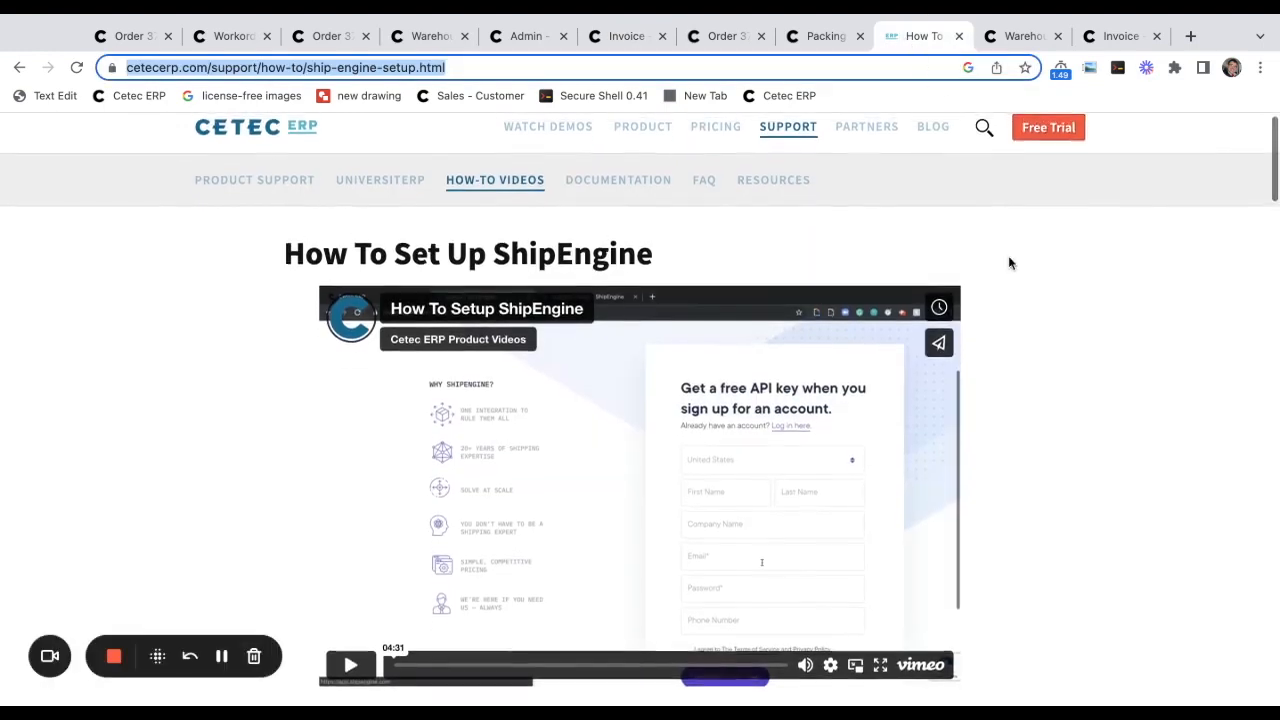
pyautogui.scroll(1, 1008, 263)
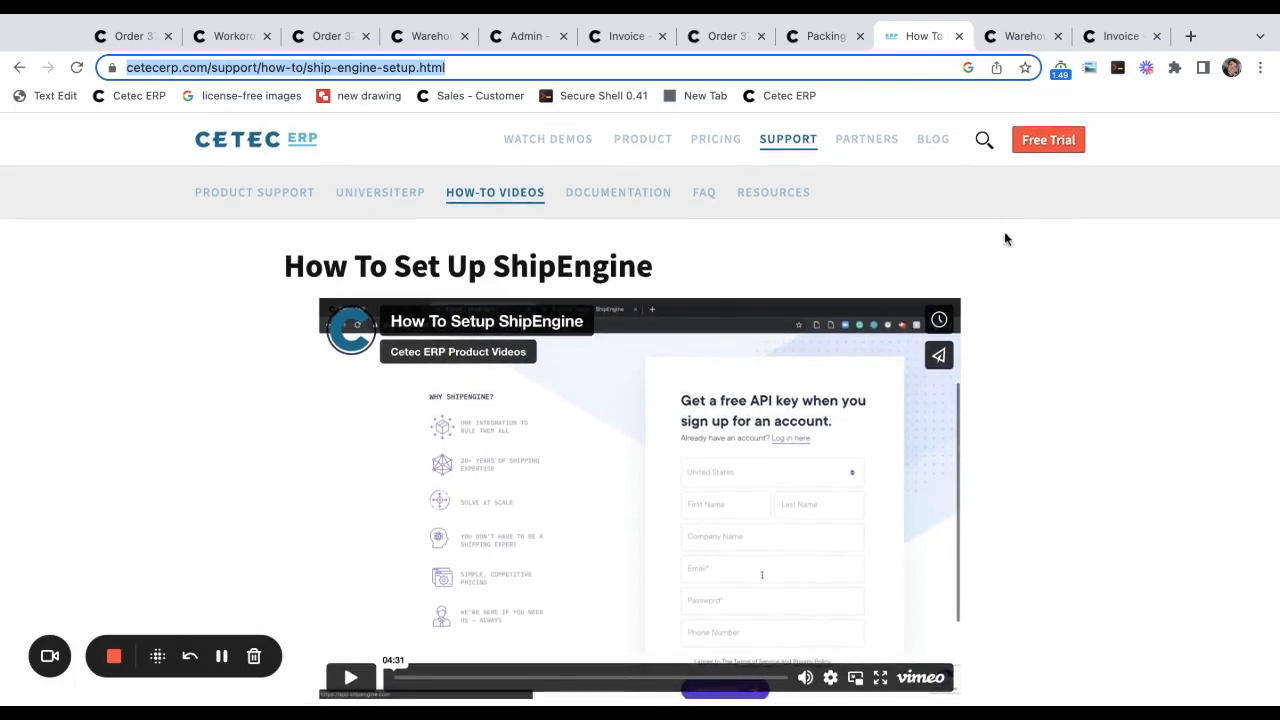
# On the Release To Pick page, mark all orders listed at the PACKING & SHIPPING work location in the Move column.
pyautogui.click(1018, 37)
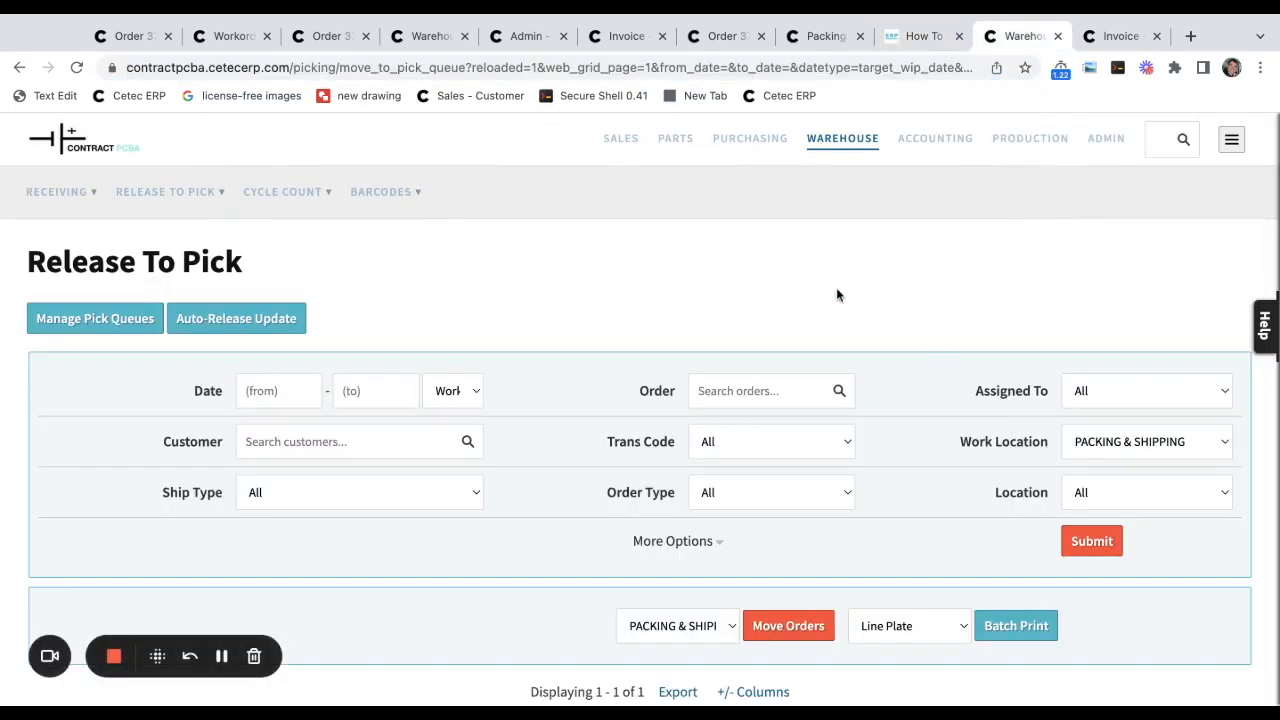
pyautogui.scroll(-3, 836, 287)
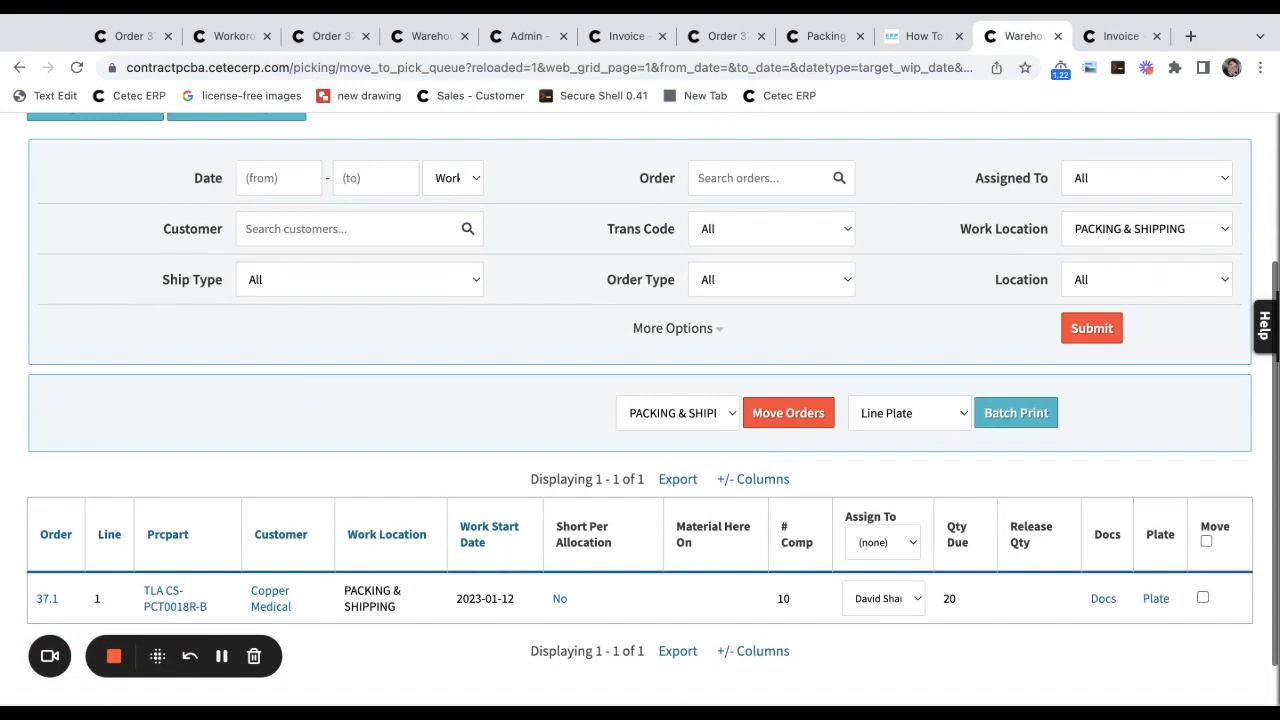
pyautogui.click(1207, 541)
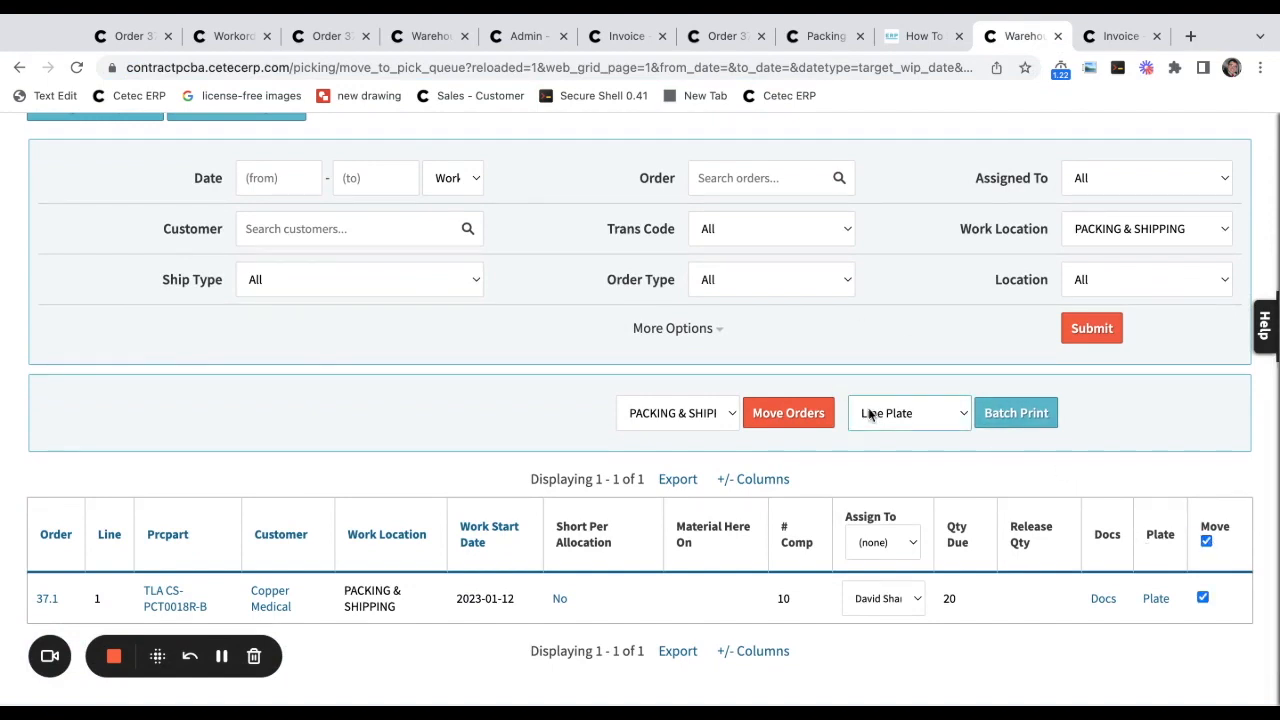
# Switch to the updated Invoice/Ship page and review its tracking, freight charge, line 1 picked parts and quantities to relieve.
pyautogui.click(1118, 36)
pyautogui.scroll(-3, 692, 385)
pyautogui.scroll(-2, 692, 391)
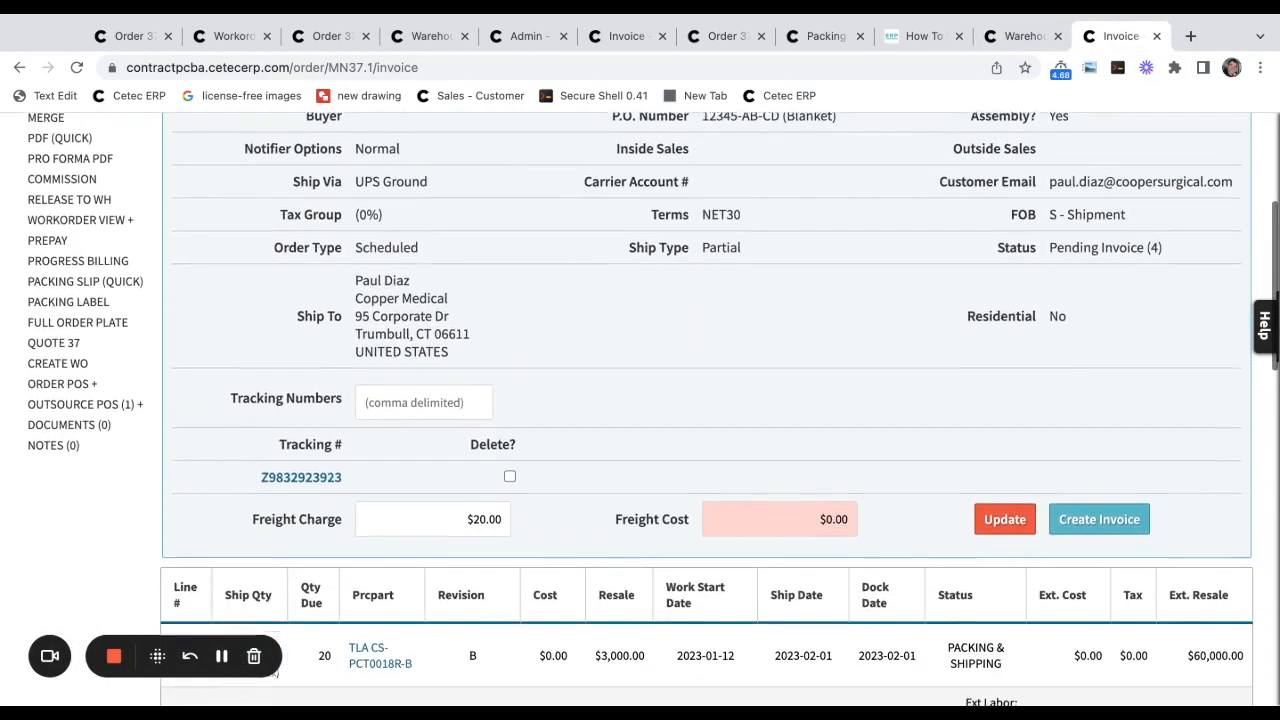
pyautogui.moveTo(1176, 413); pyautogui.dragTo(1078, 391)
pyautogui.click(1092, 359)
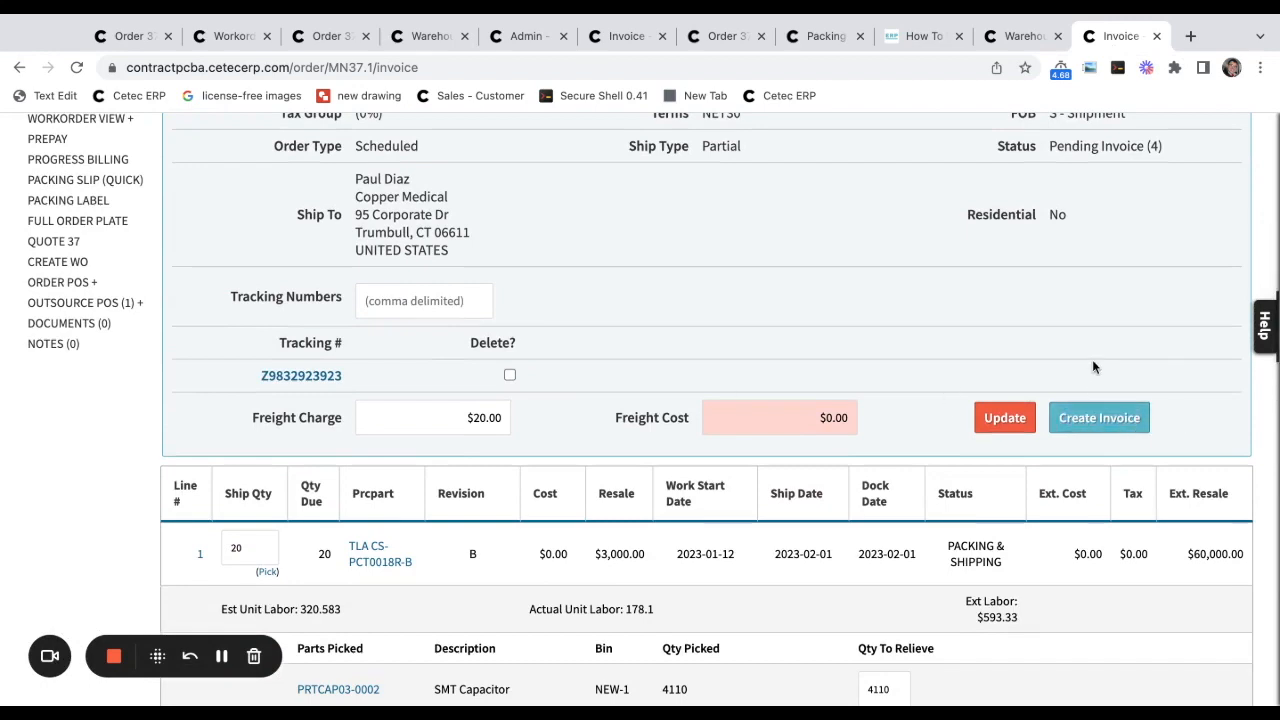
pyautogui.scroll(-2, 1168, 349)
pyautogui.scroll(-2, 1168, 349)
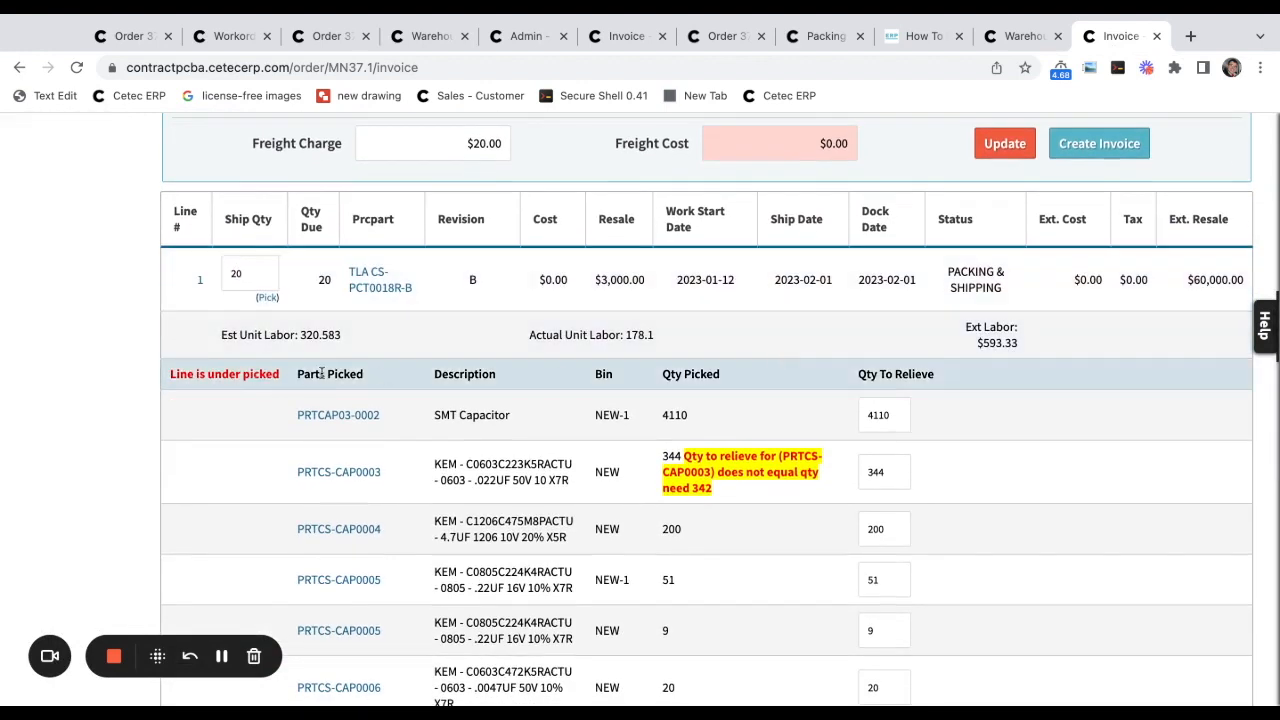
pyautogui.tripleClick(321, 373)
# Create the invoice for the order from the Invoice/Ship page.
pyautogui.click(321, 373)
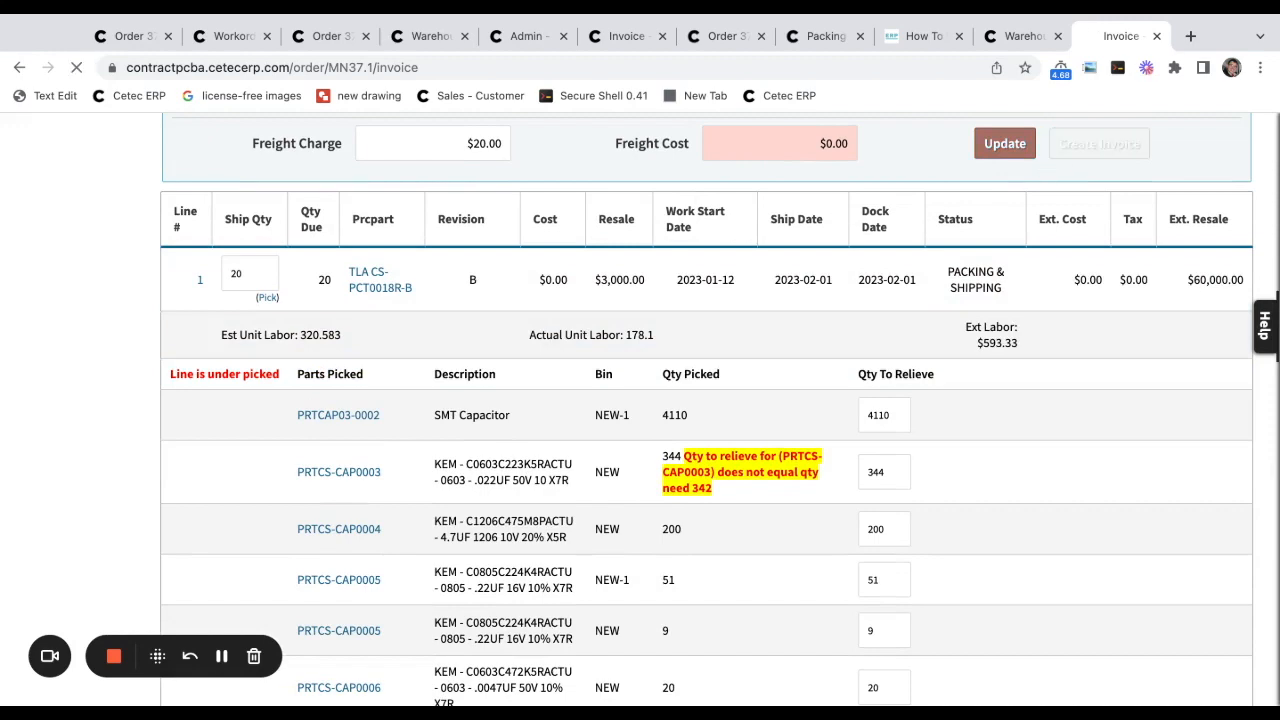
pyautogui.scroll(2, 870, 340)
pyautogui.scroll(4, 883, 352)
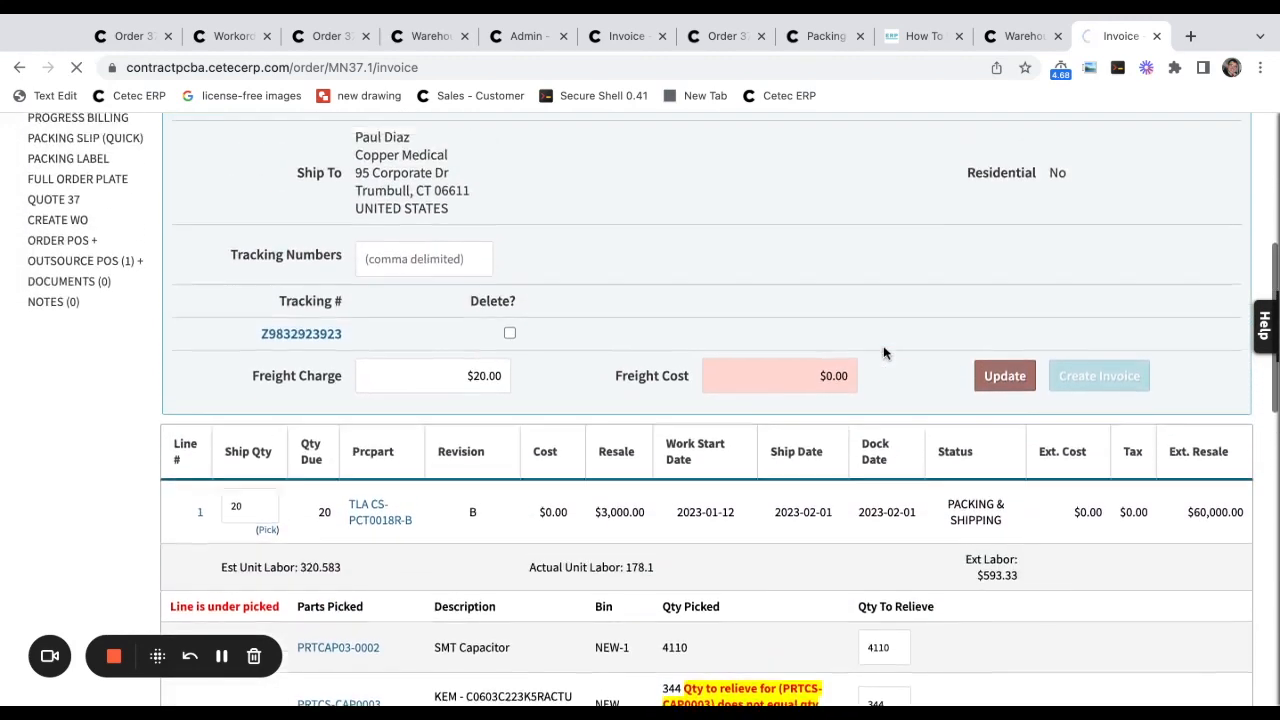
pyautogui.scroll(1, 654, 409)
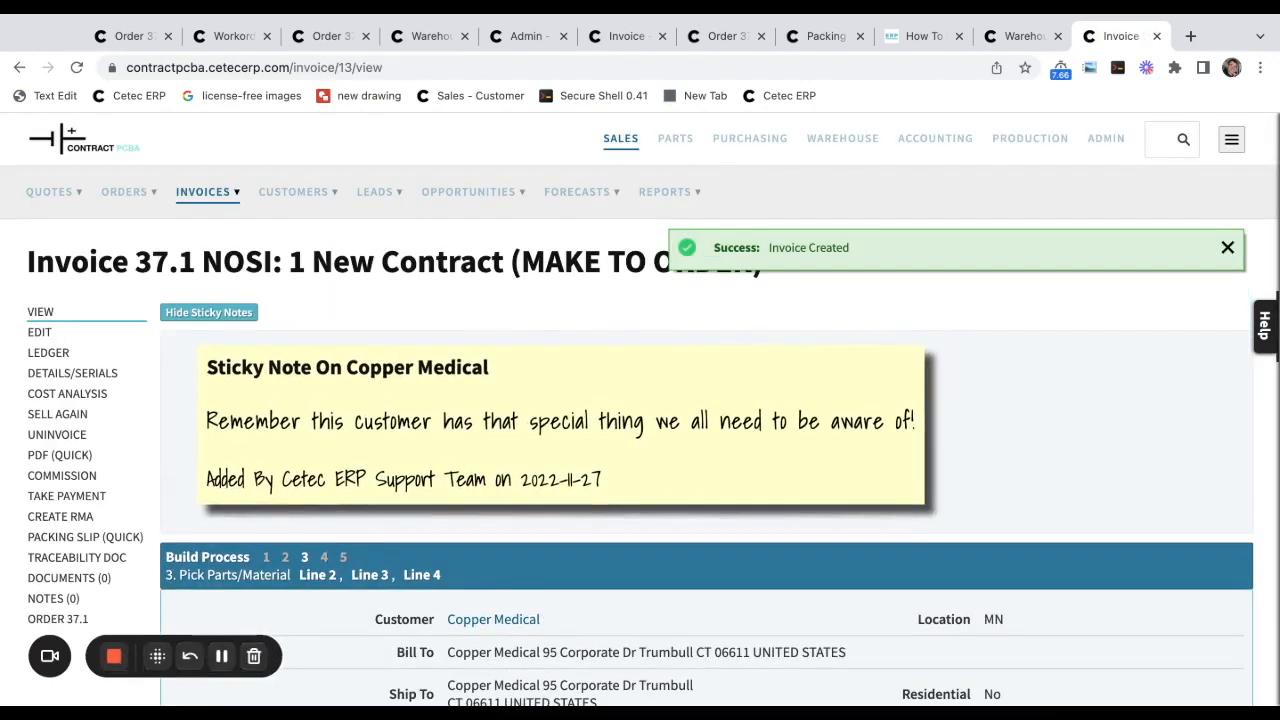
# Dismiss the success message and hide the sticky notes on the new invoice.
pyautogui.tripleClick(796, 252)
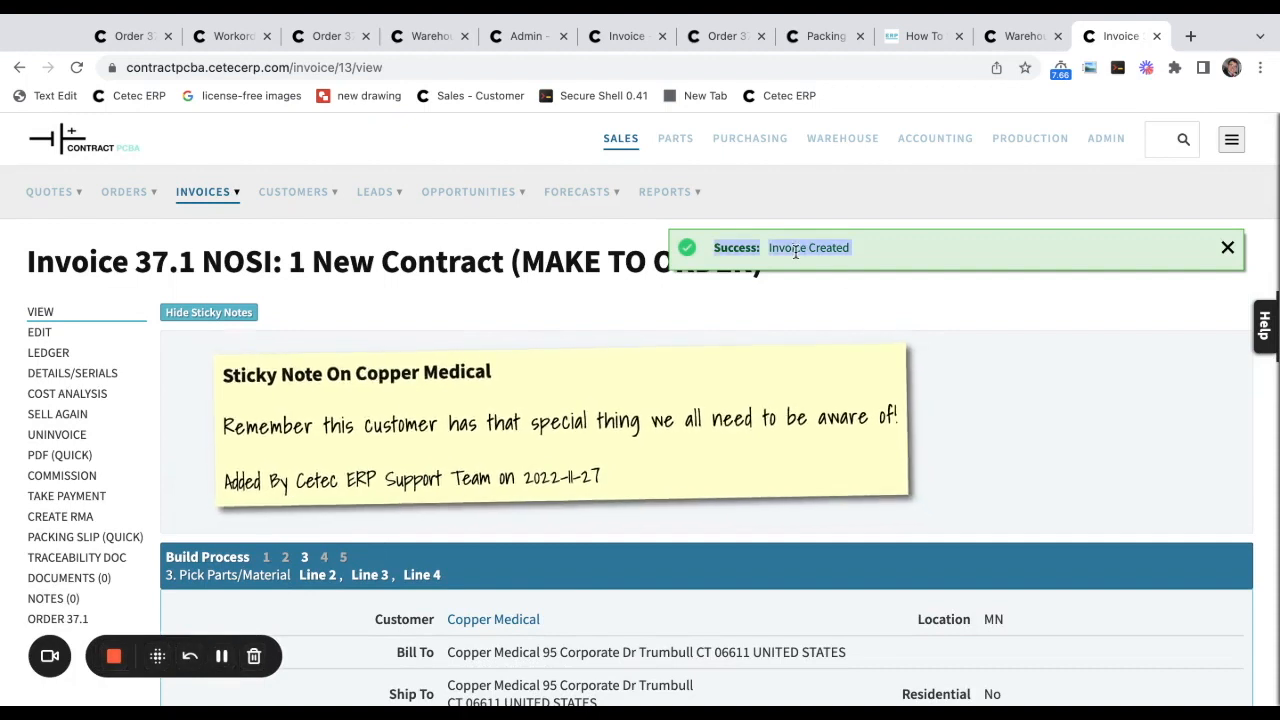
pyautogui.click(1228, 249)
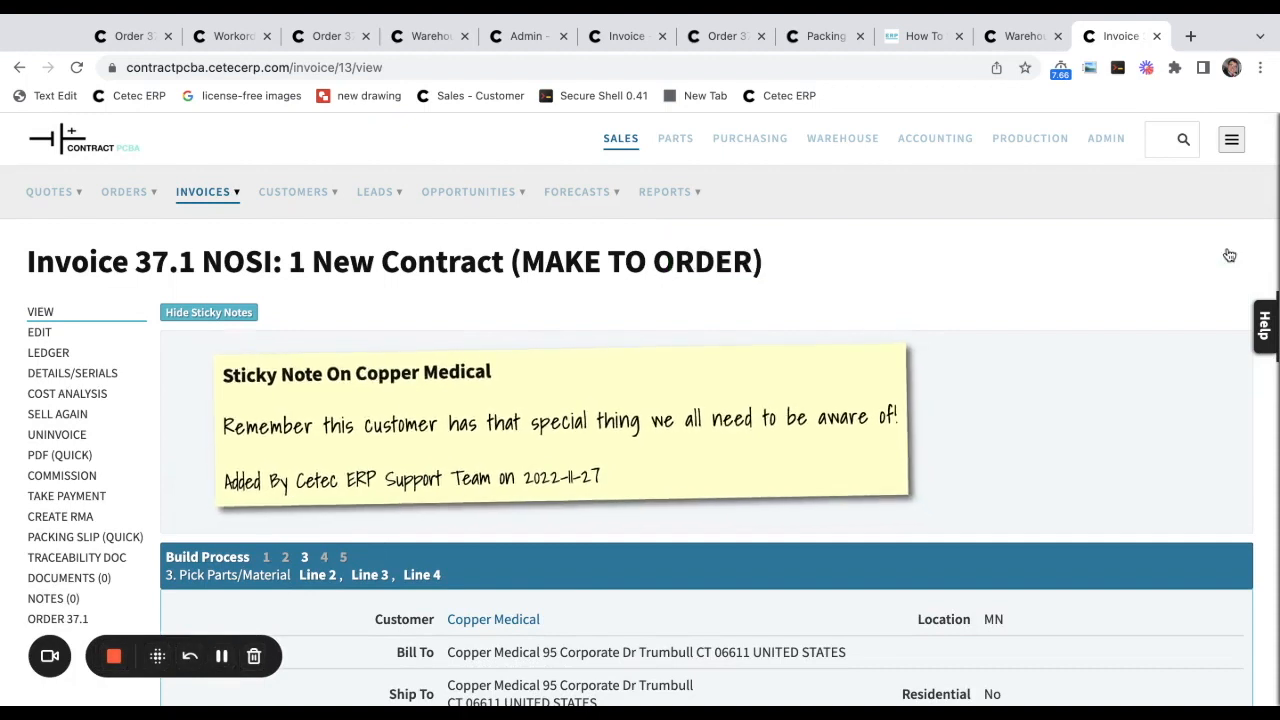
pyautogui.click(224, 312)
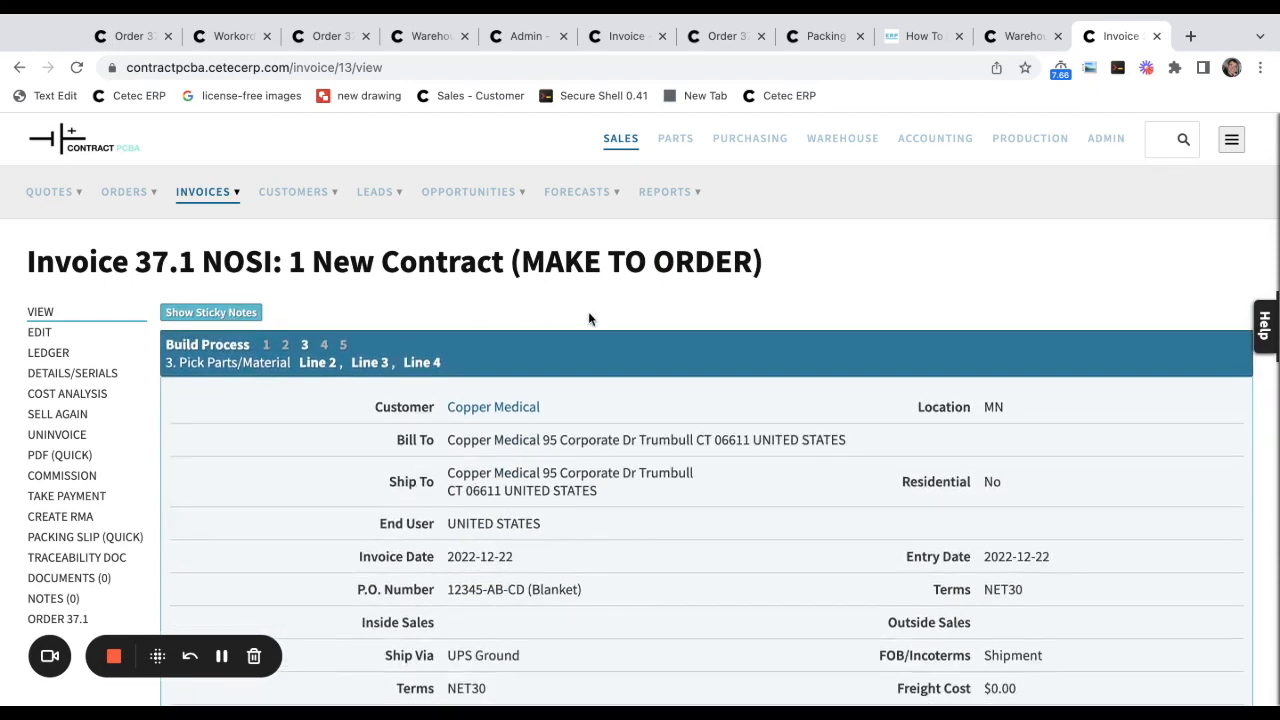
# Open the invoice's quick PDF page and review the customization options and document preview.
pyautogui.scroll(-1, 587, 318)
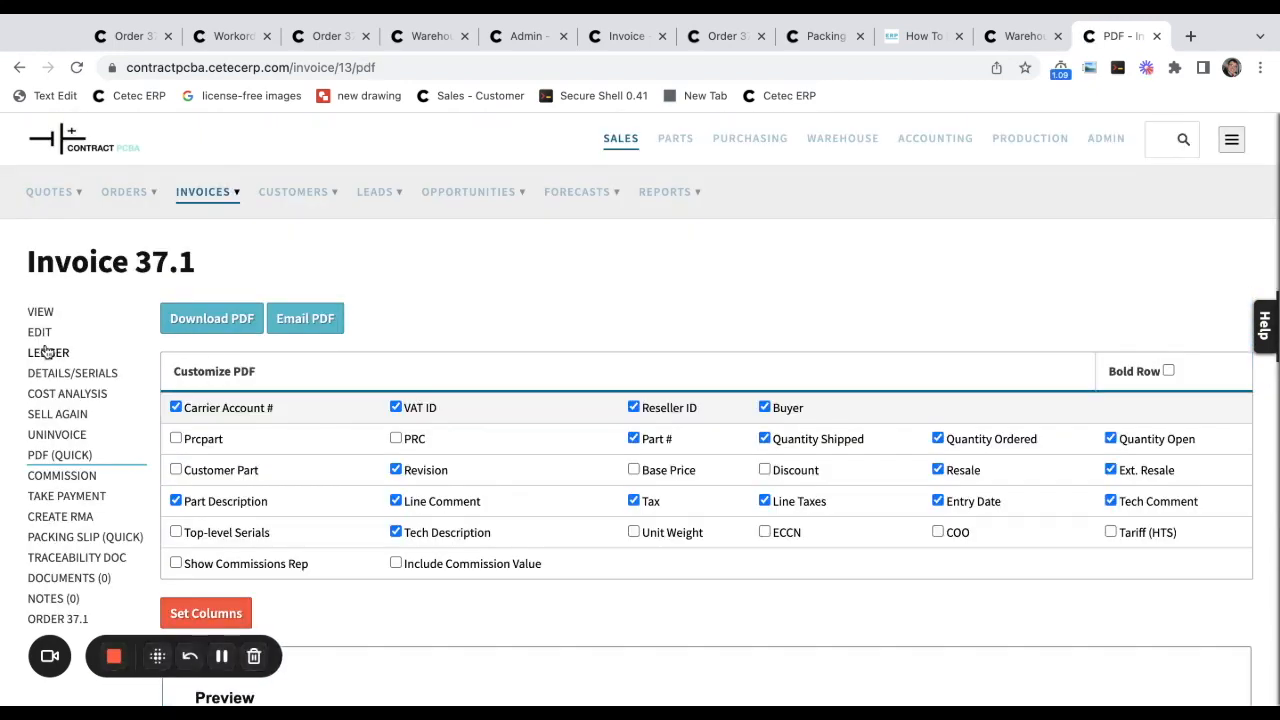
pyautogui.scroll(-3, 444, 385)
pyautogui.scroll(-3, 444, 385)
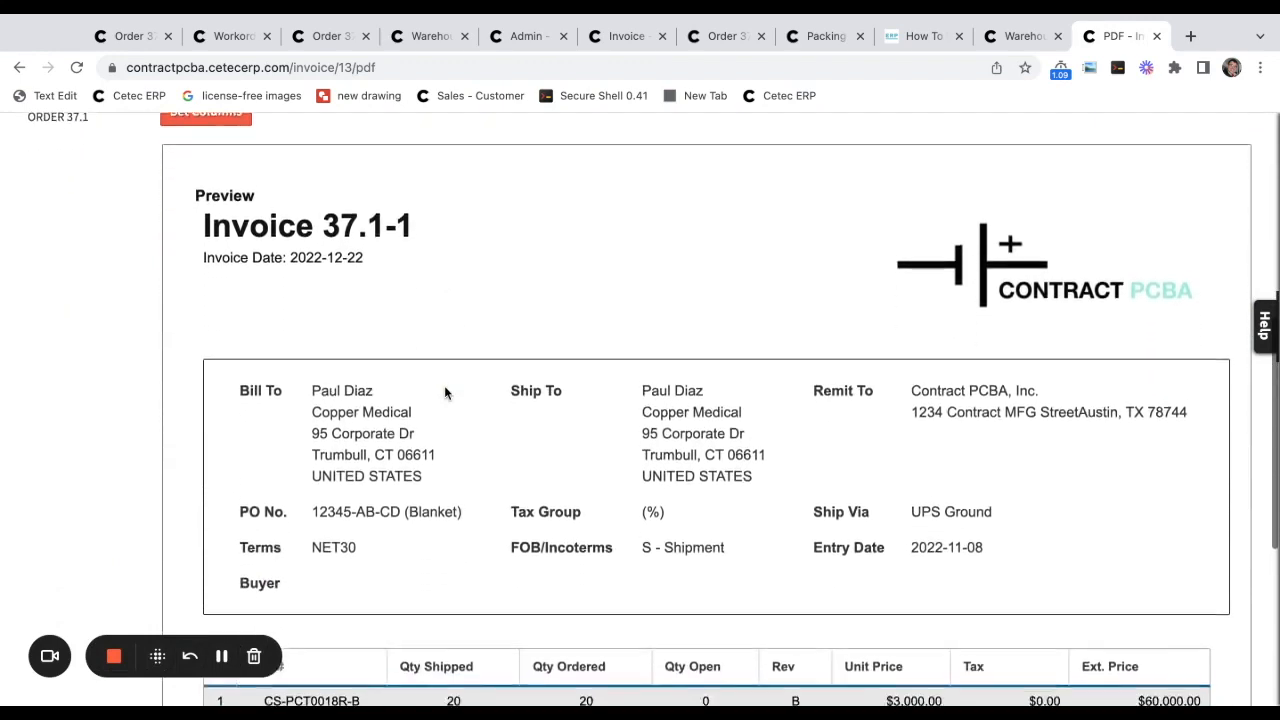
pyautogui.scroll(-1, 716, 410)
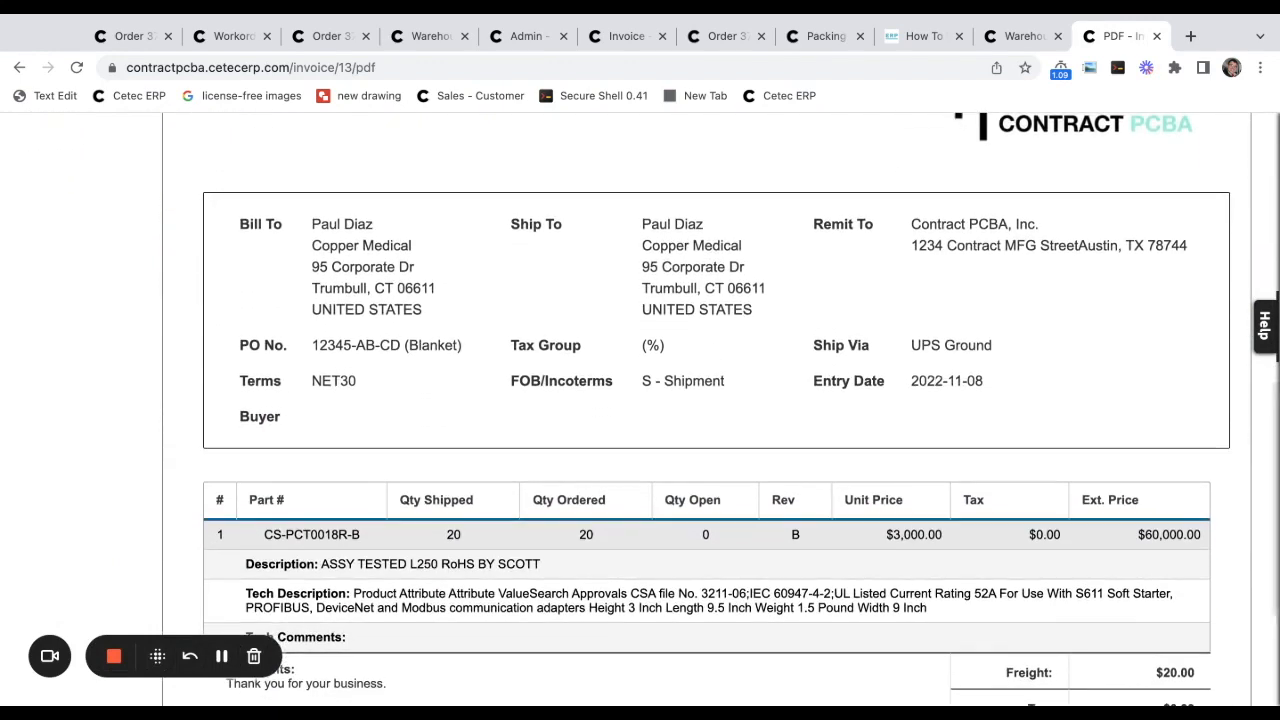
pyautogui.scroll(2, 716, 410)
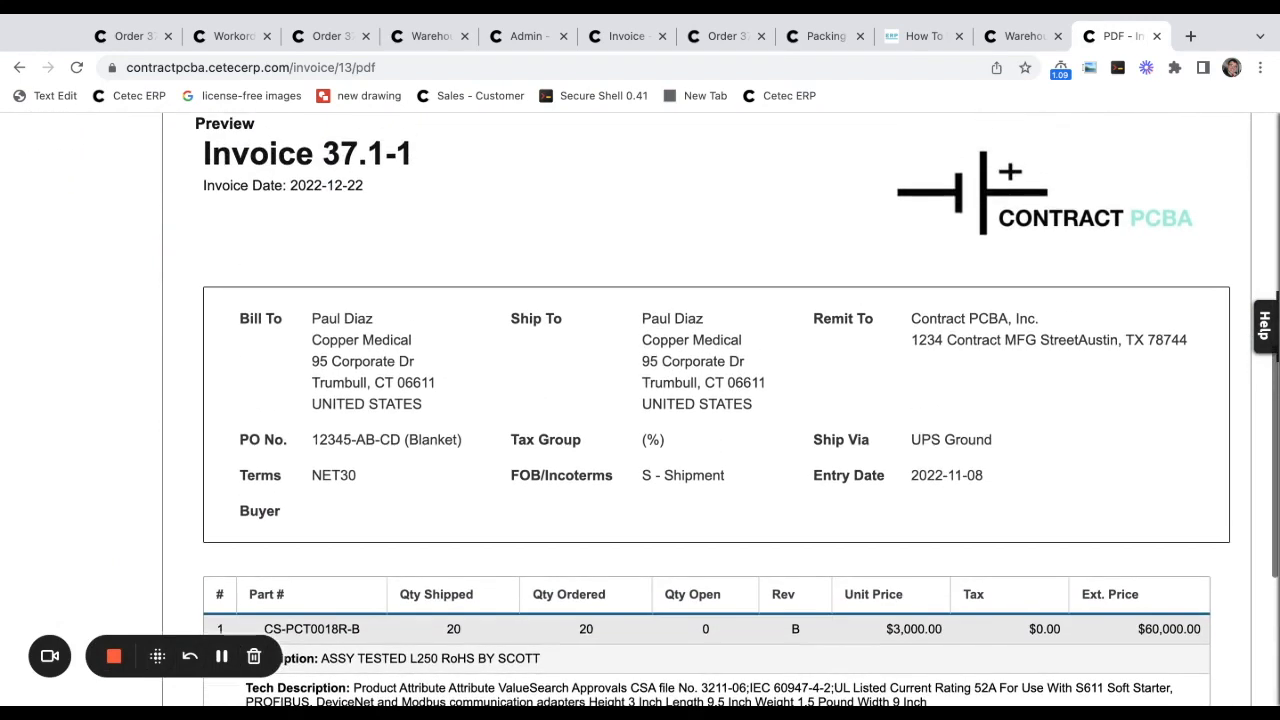
pyautogui.scroll(8, 716, 410)
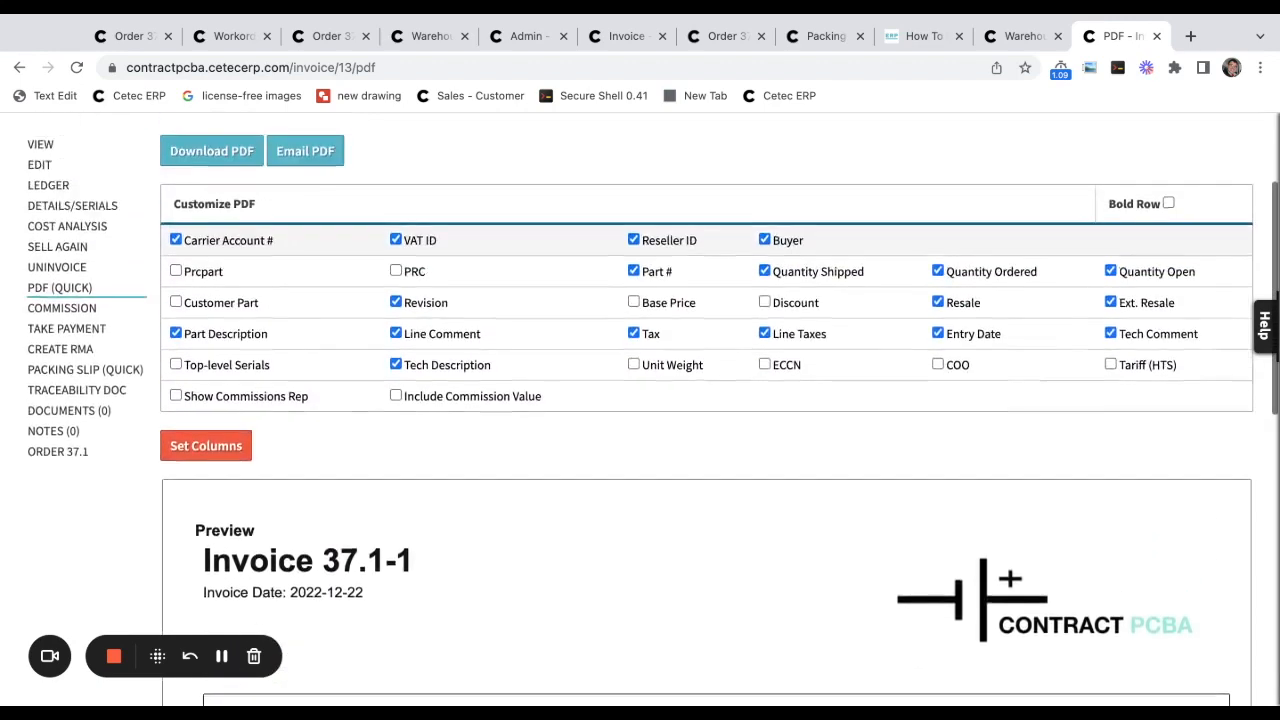
# Open the Email PDF form for the invoice and review its recipients, subject and body.
pyautogui.click(295, 313)
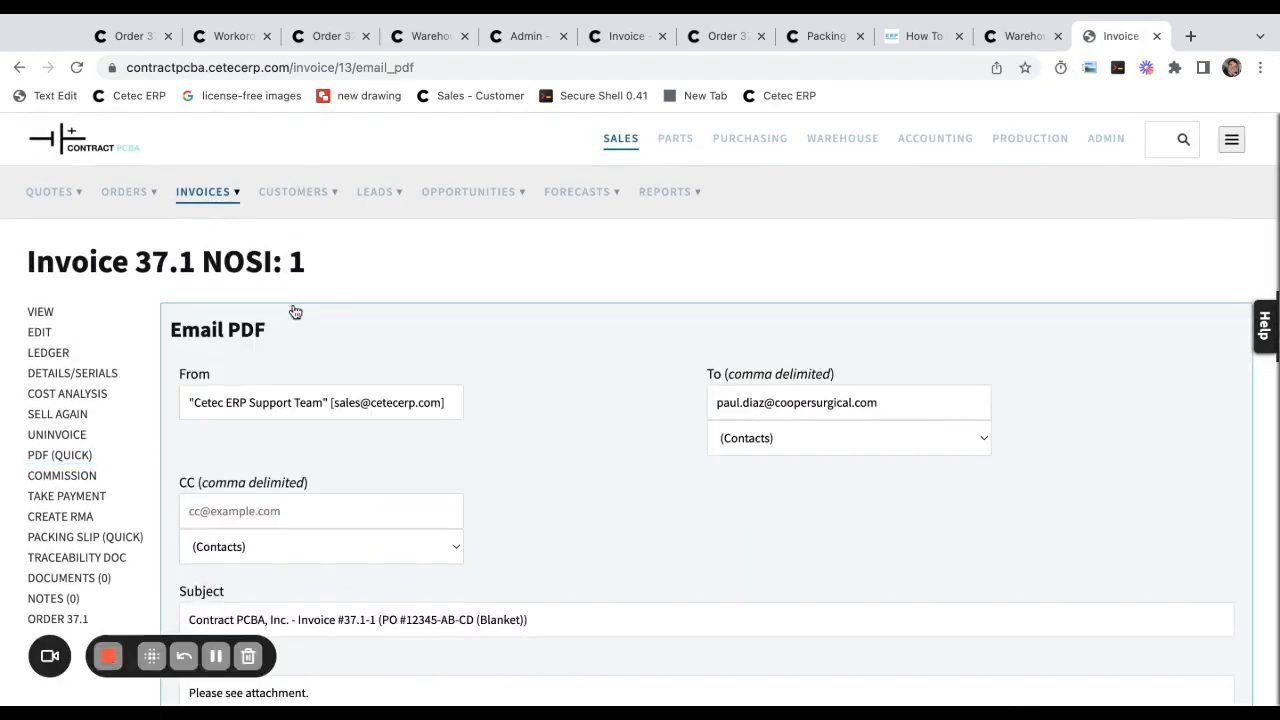
pyautogui.scroll(-4, 491, 355)
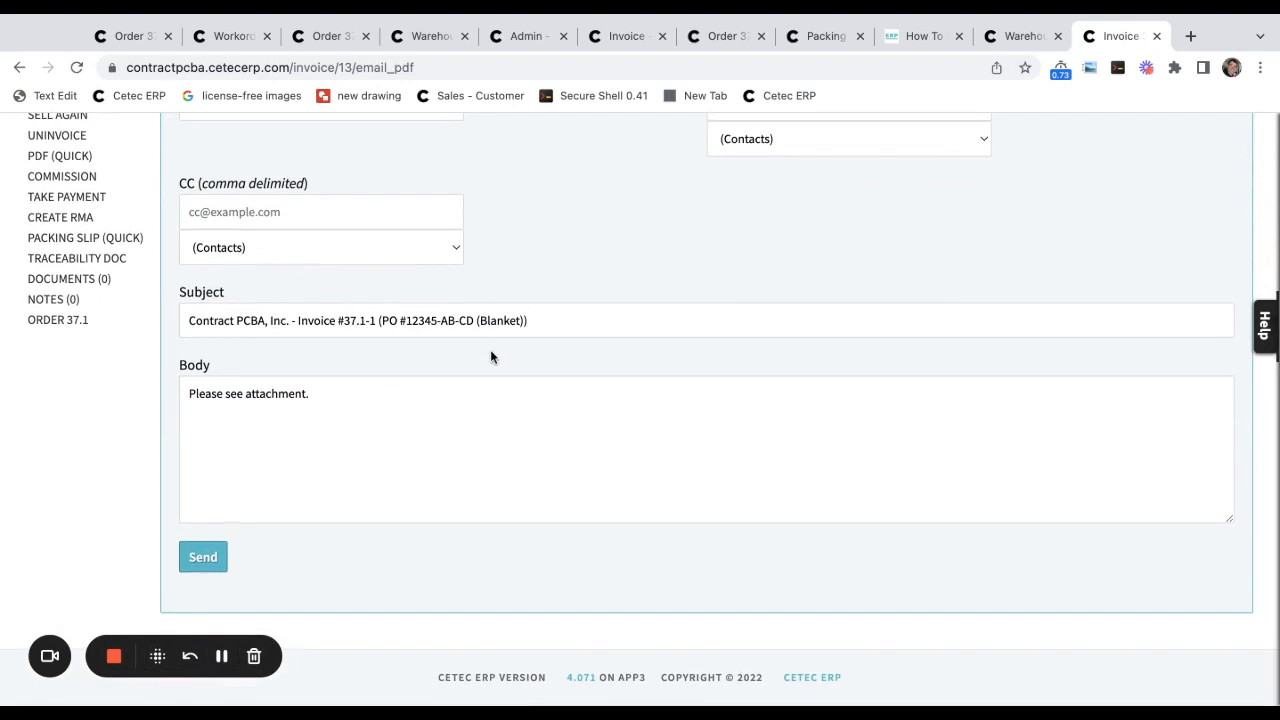
pyautogui.scroll(3, 491, 355)
pyautogui.scroll(2, 551, 311)
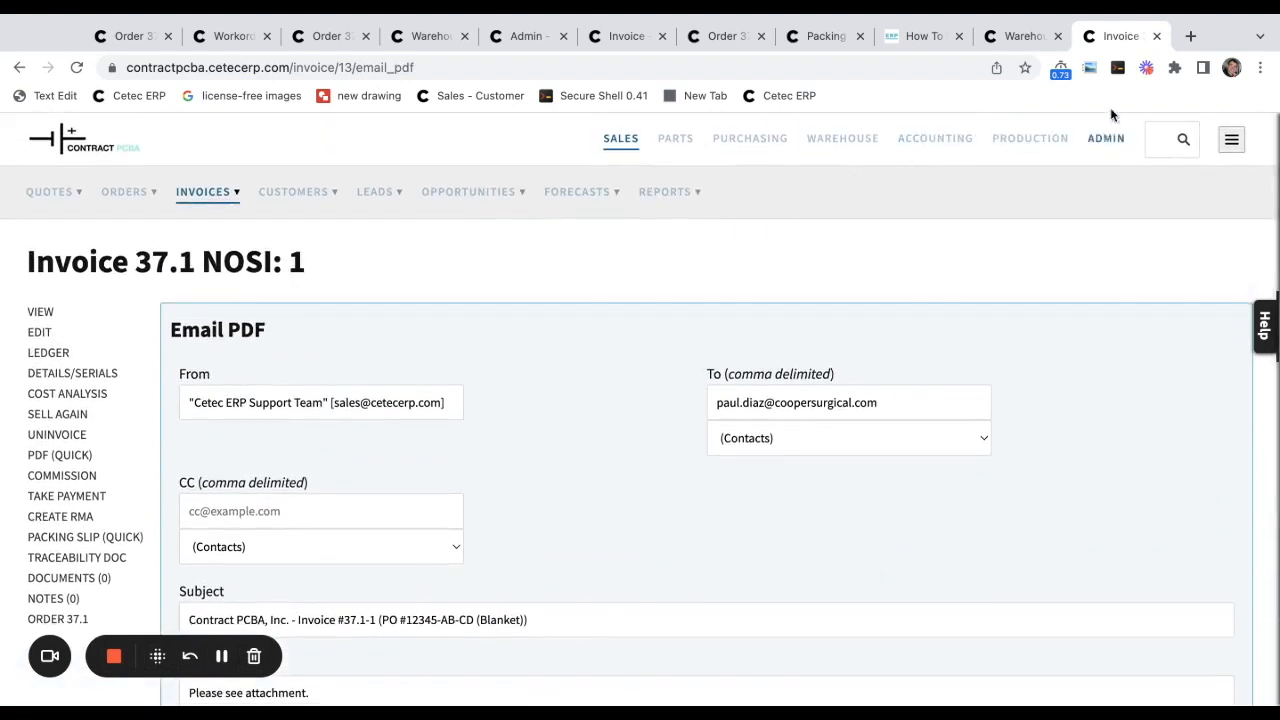
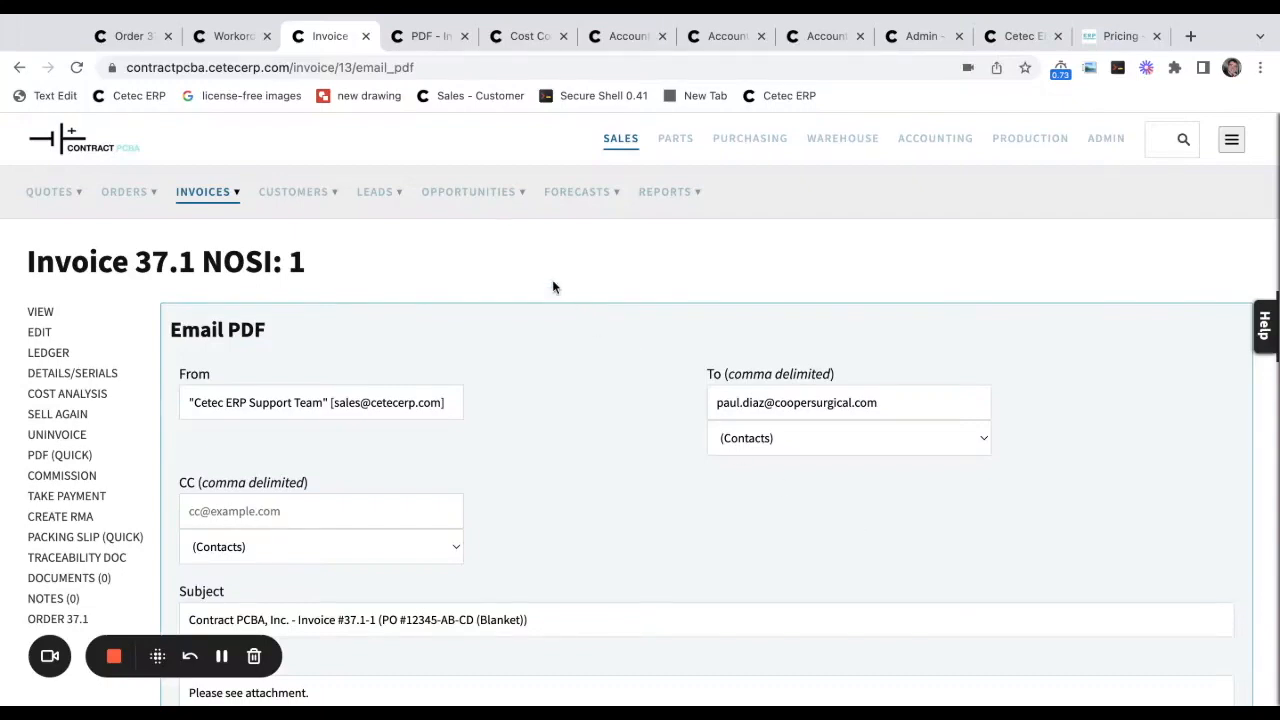
pyautogui.scroll(-2, 553, 287)
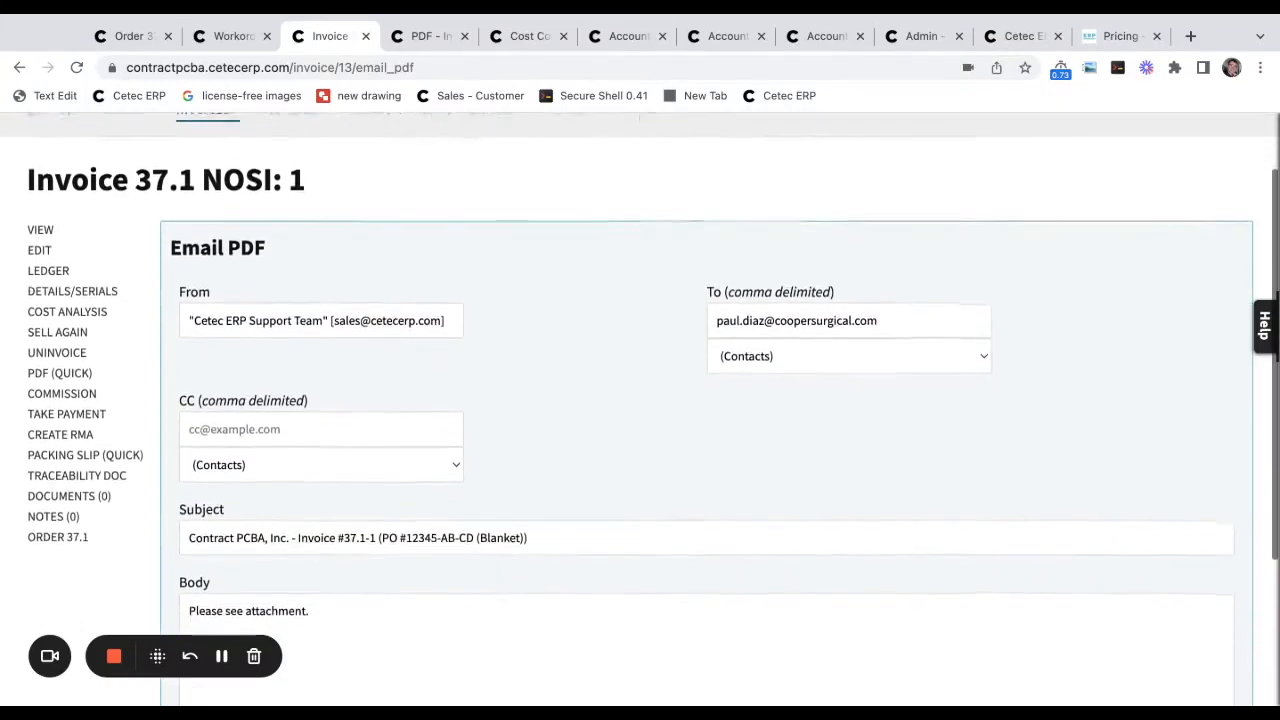
# Review the invoice's PDF column options and its document preview, from the billing details down to the line items.
pyautogui.hotkey('ctrl', 'Tab')
pyautogui.scroll(-2, 640, 400)
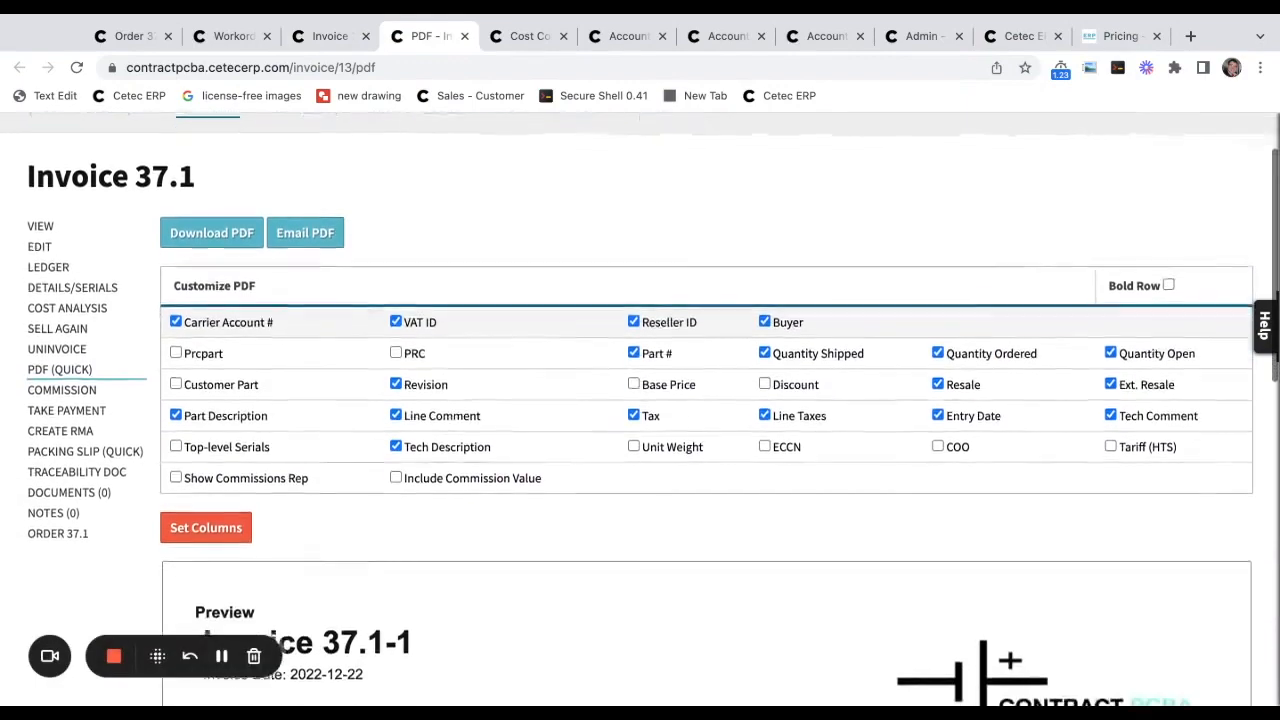
pyautogui.scroll(-8, 640, 400)
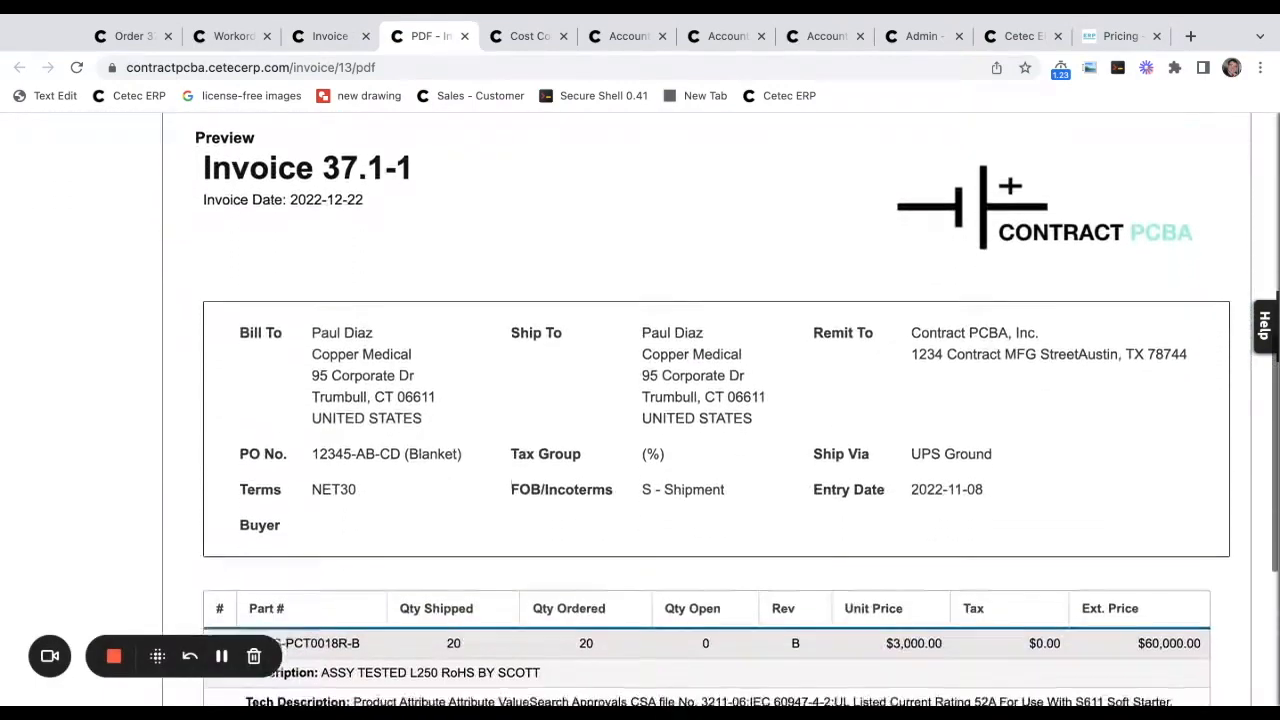
pyautogui.scroll(-3, 640, 400)
pyautogui.scroll(3, 640, 400)
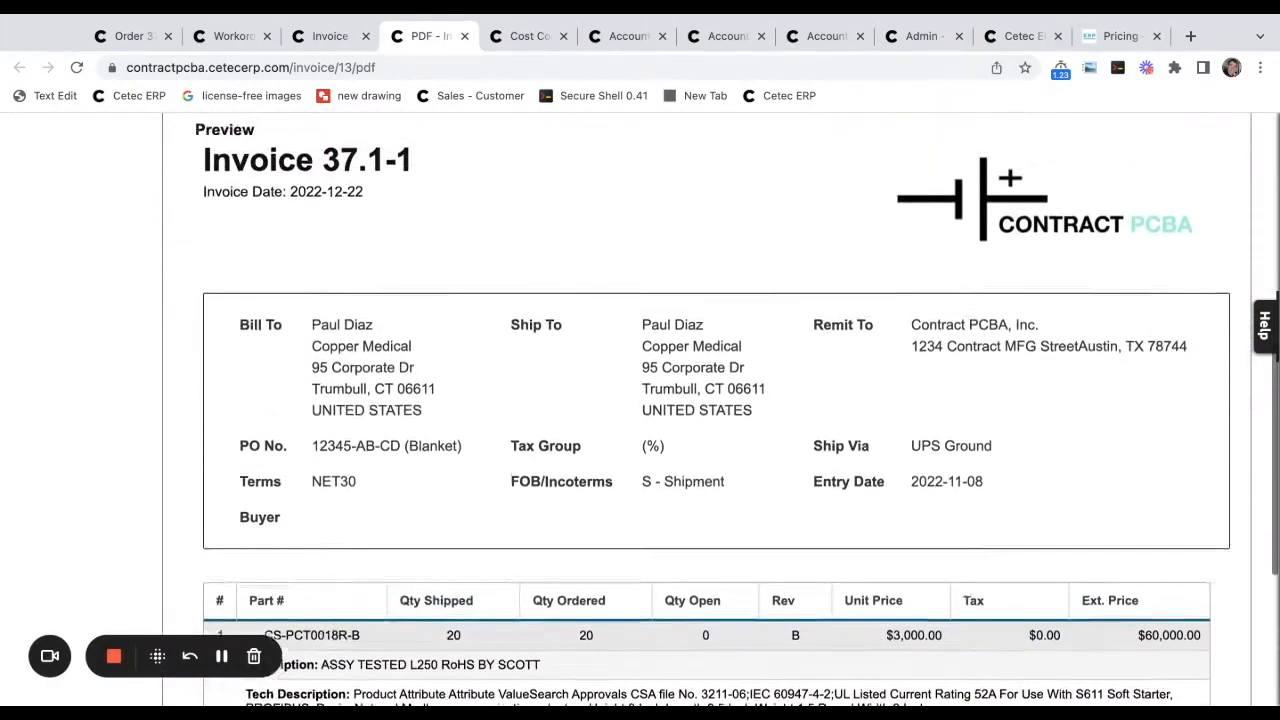
pyautogui.scroll(11, 95, 398)
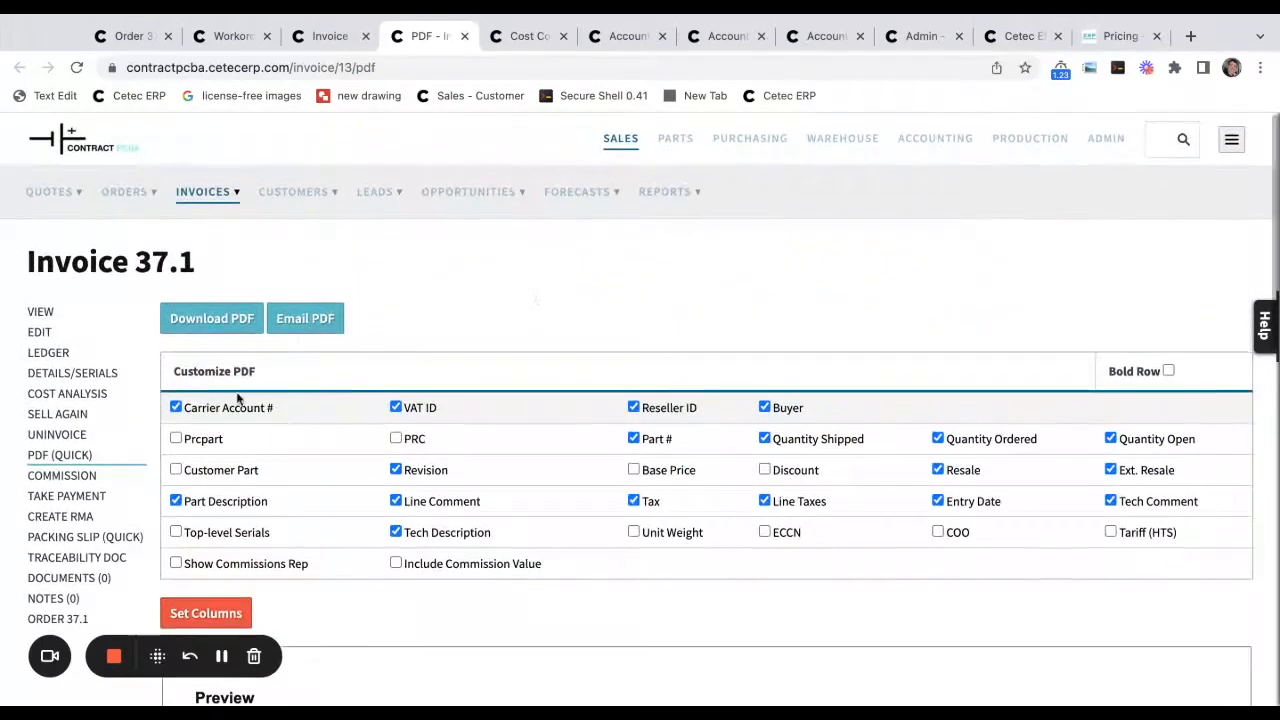
# Open the cost analysis for invoice 37.1 and view its full component cost breakdown.
pyautogui.click(91, 398)
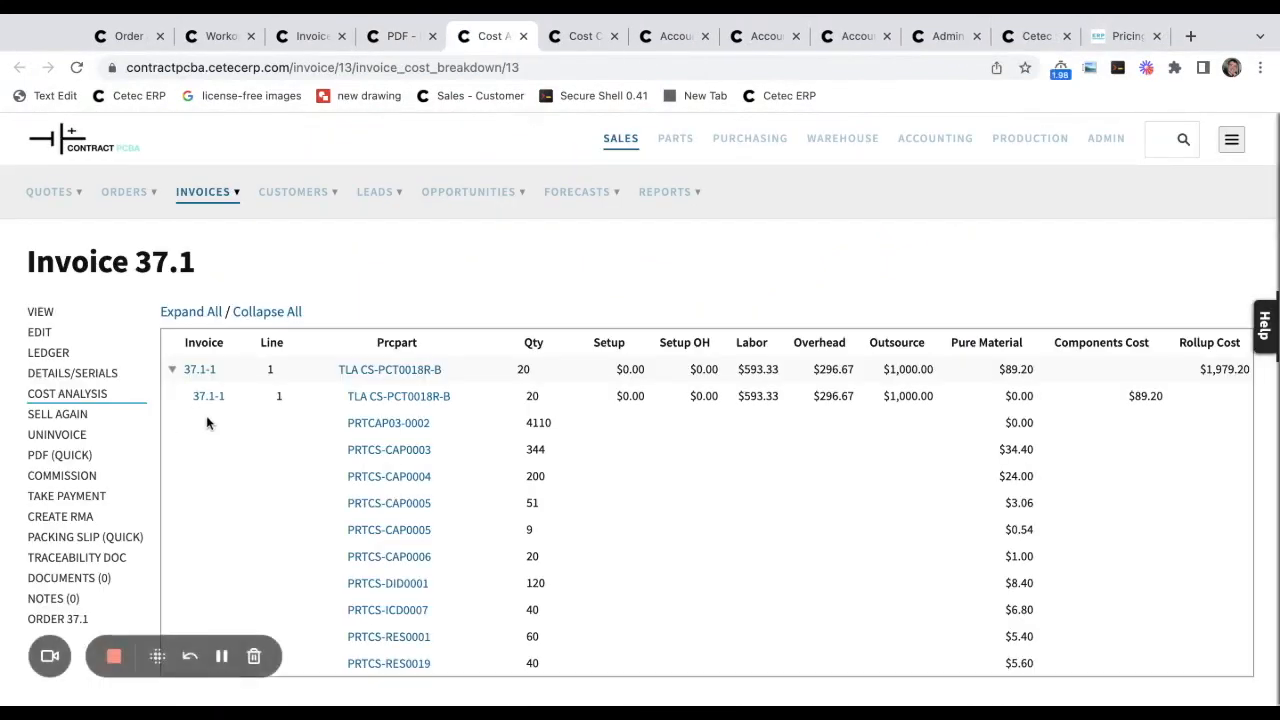
pyautogui.tripleClick(118, 397)
pyautogui.doubleClick(119, 394)
pyautogui.tripleClick(119, 394)
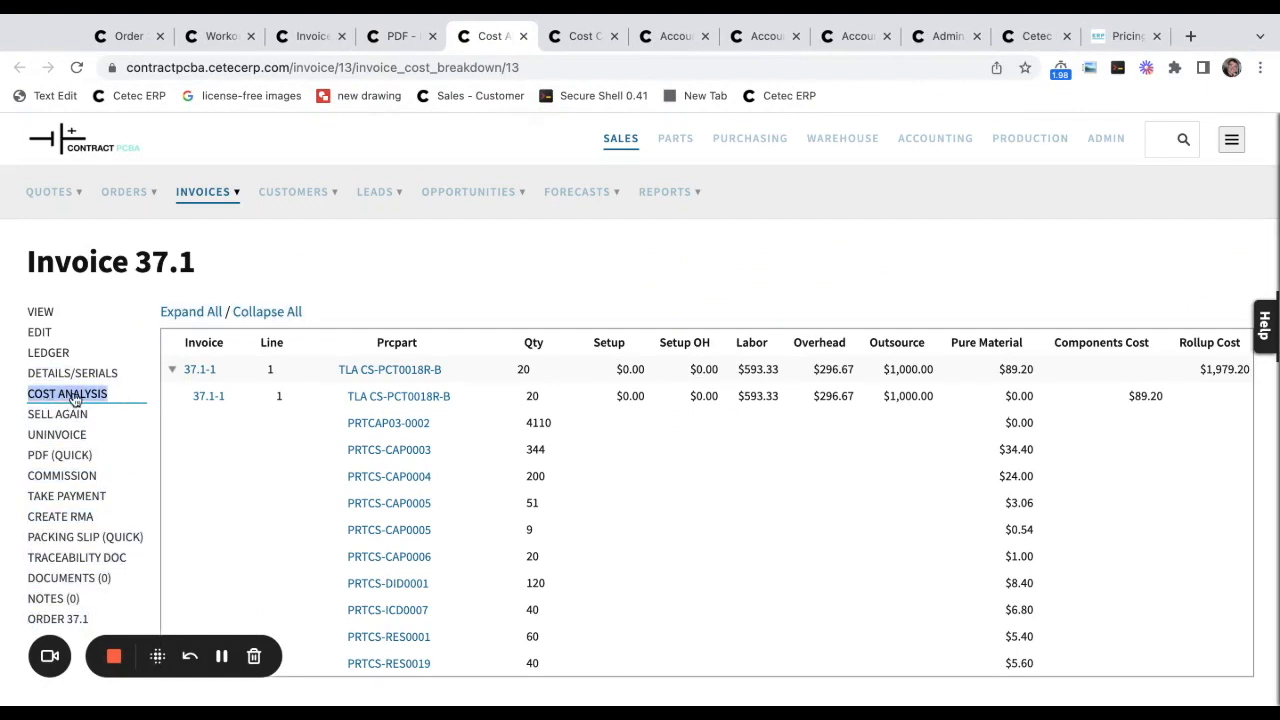
pyautogui.click(534, 275)
pyautogui.scroll(-2, 896, 307)
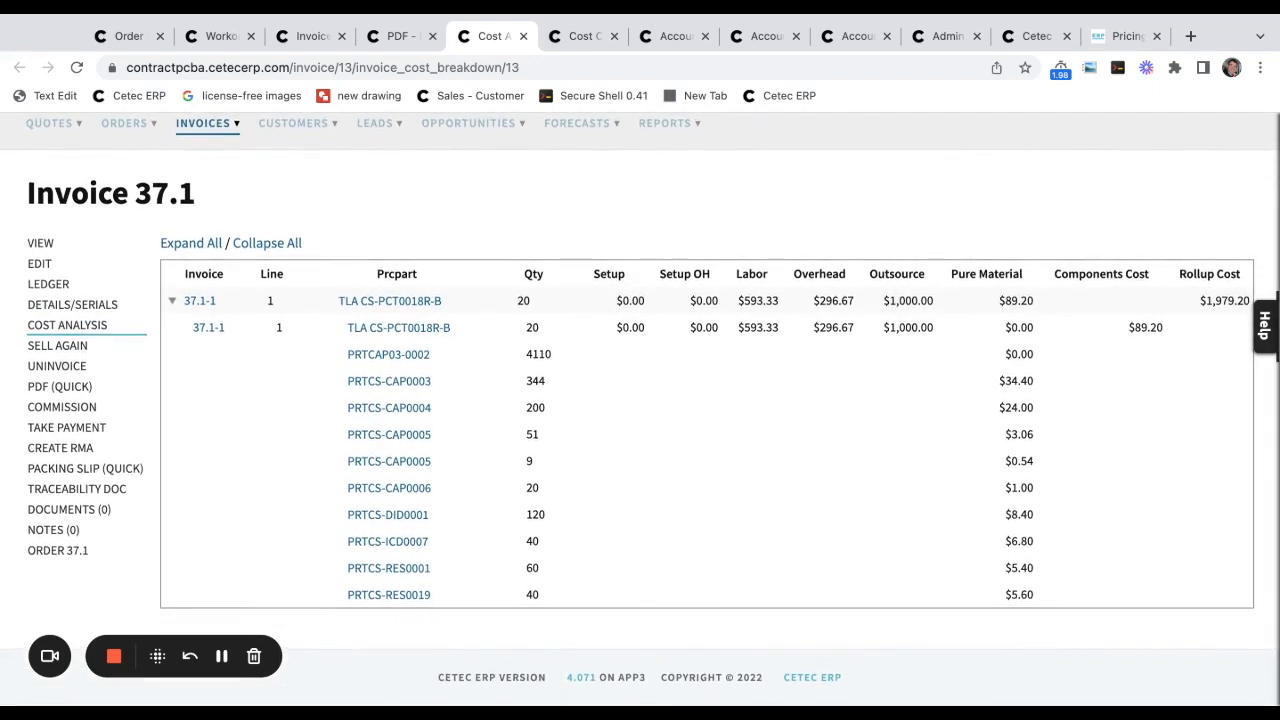
# Examine the Rollup Cost, Pure Material, Labor, Overhead and Outsource columns of the cost breakdown.
pyautogui.tripleClick(1213, 275)
pyautogui.click(978, 279)
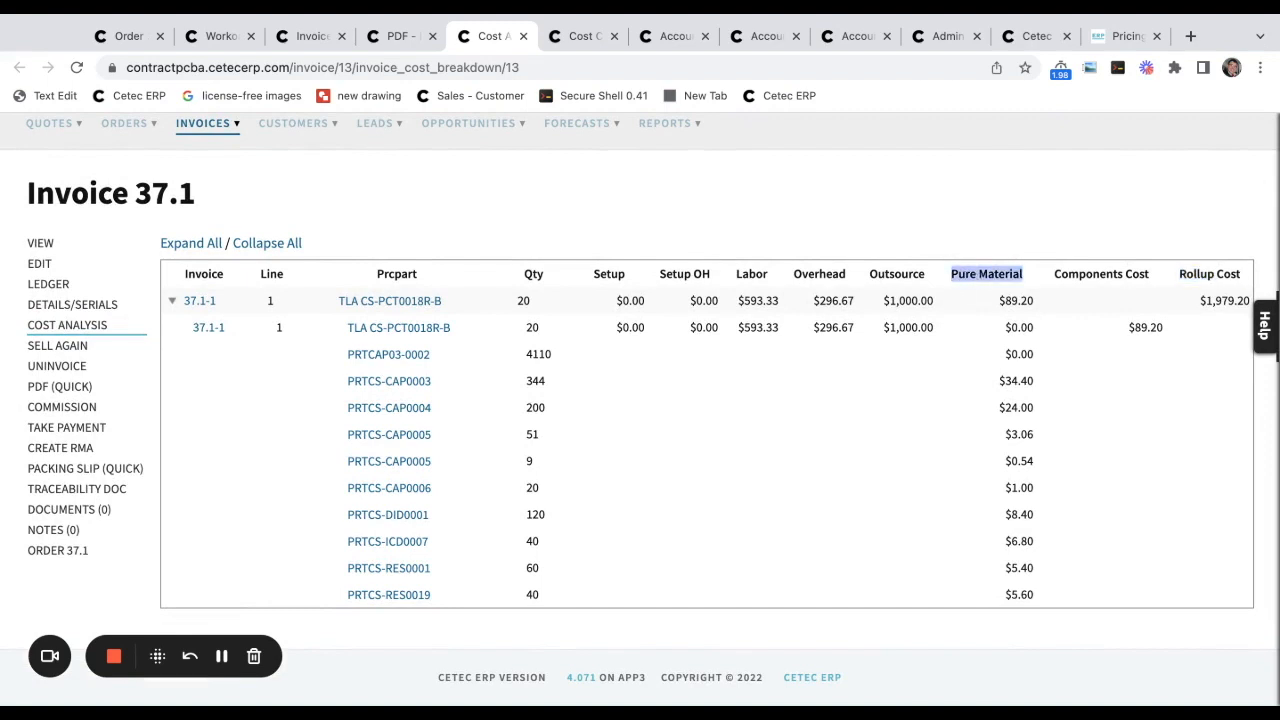
pyautogui.click(748, 276)
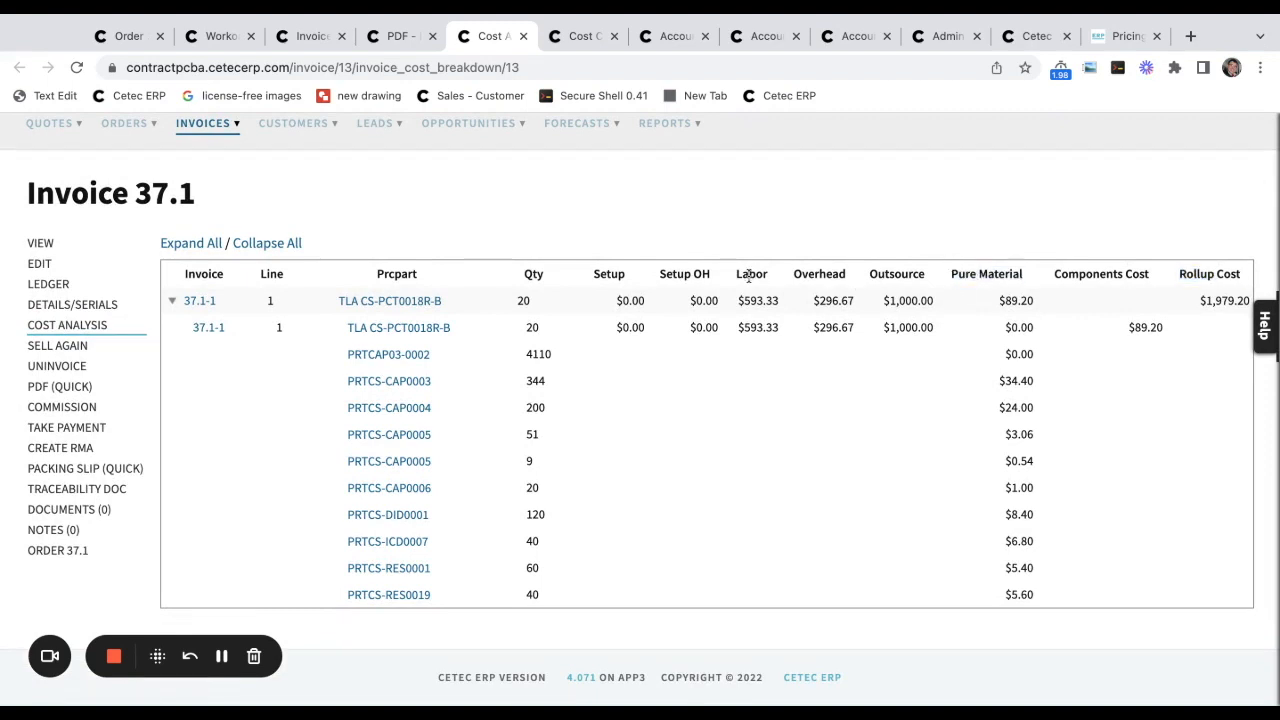
pyautogui.doubleClick(826, 276)
pyautogui.doubleClick(897, 273)
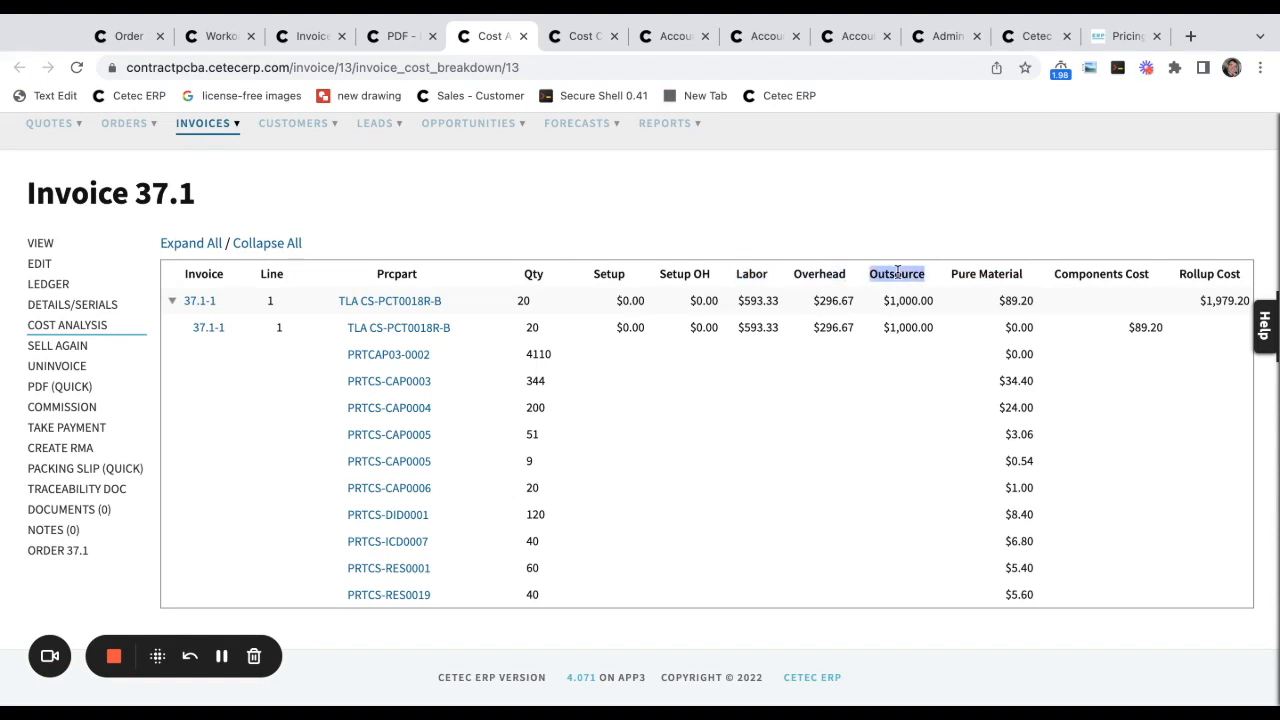
pyautogui.click(948, 236)
pyautogui.scroll(1, 948, 236)
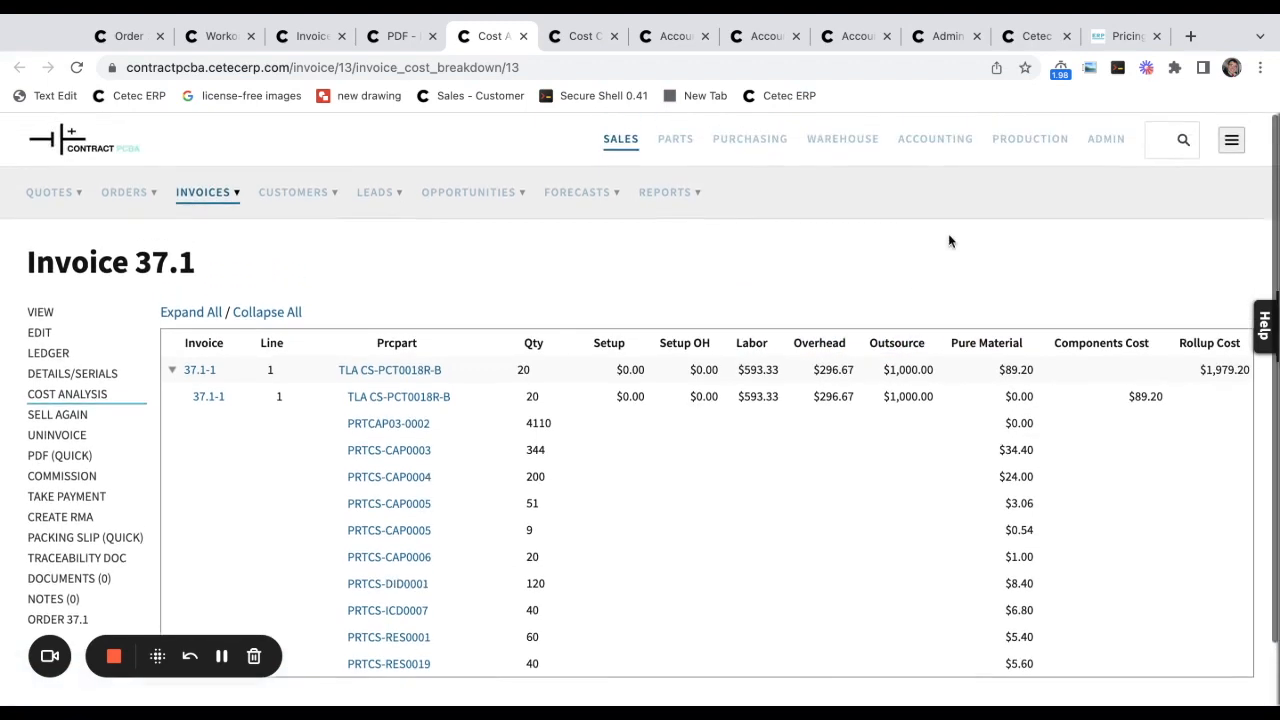
# Open the Invoice Cost Comparison report and compare estimated with invoiced labor/outsource costs.
pyautogui.moveTo(200, 207)
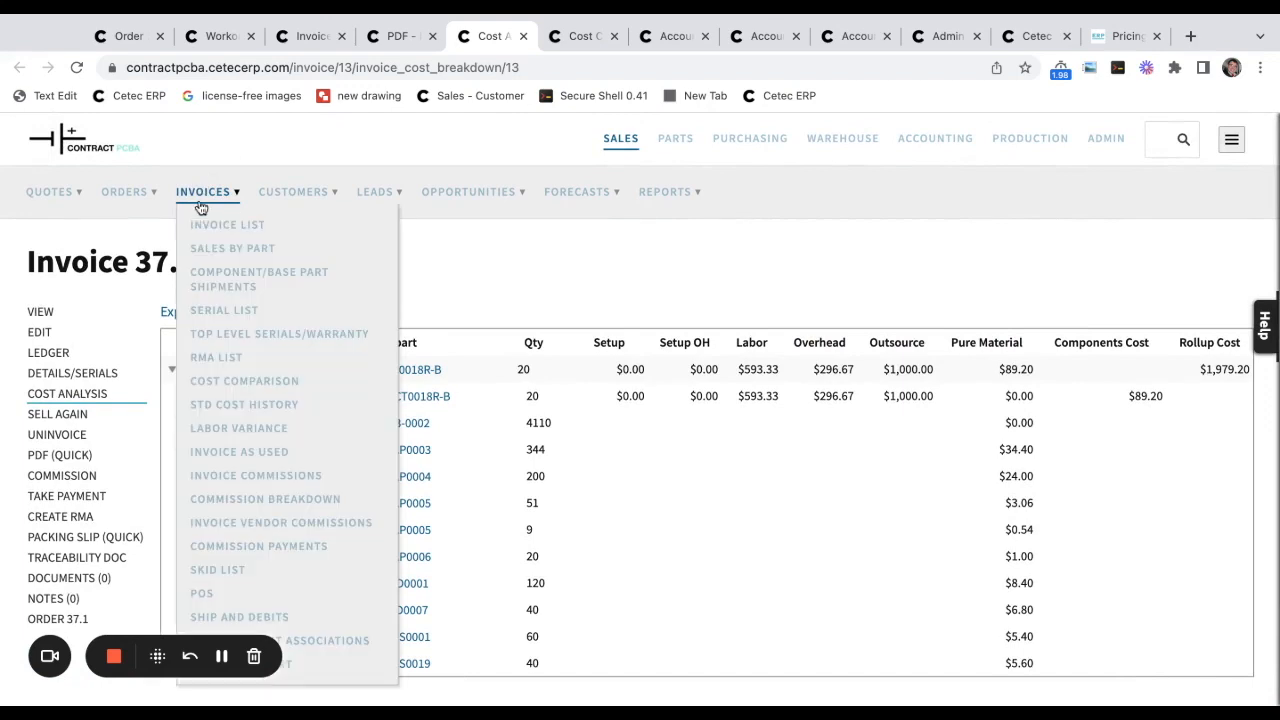
pyautogui.click(238, 384)
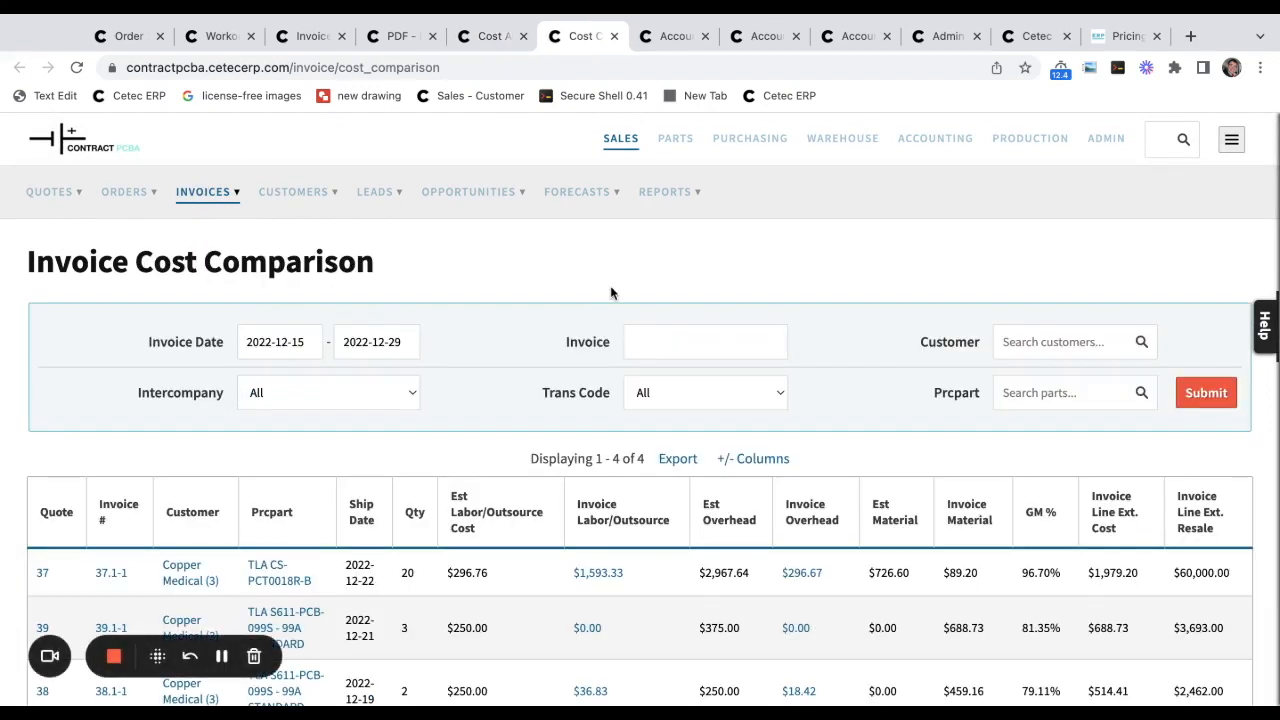
pyautogui.scroll(-2, 610, 285)
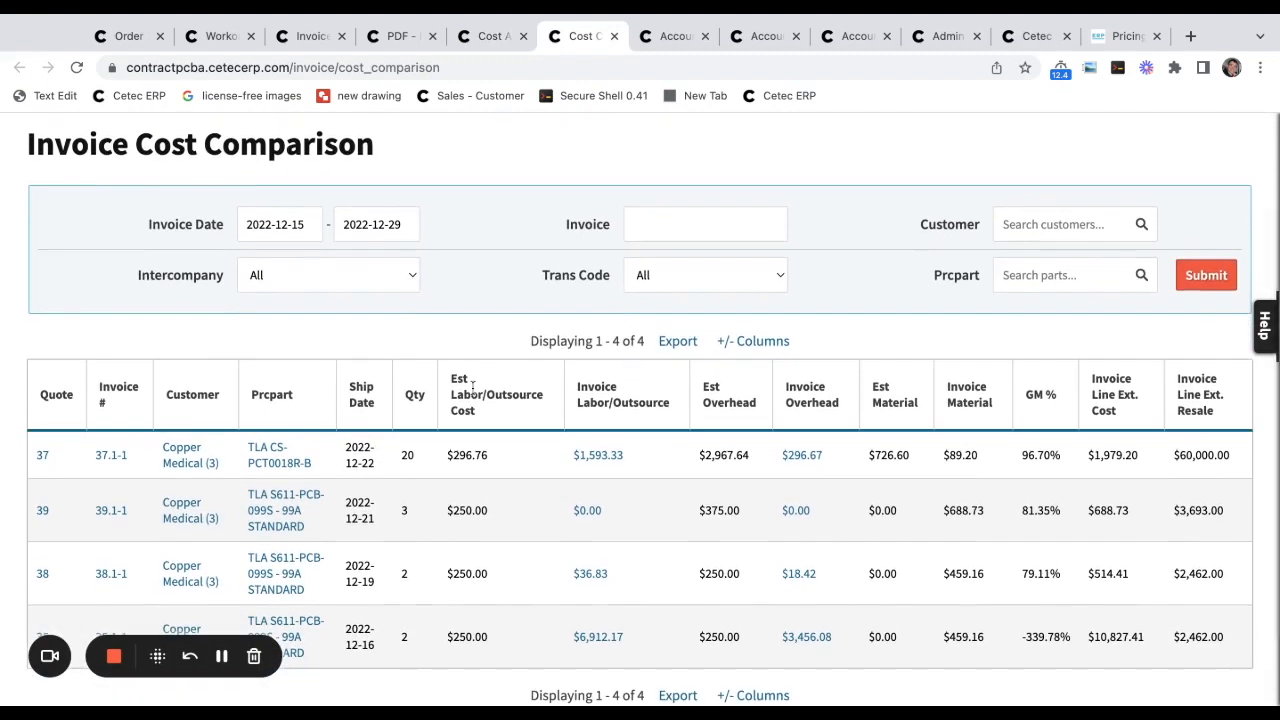
pyautogui.tripleClick(466, 390)
pyautogui.tripleClick(620, 402)
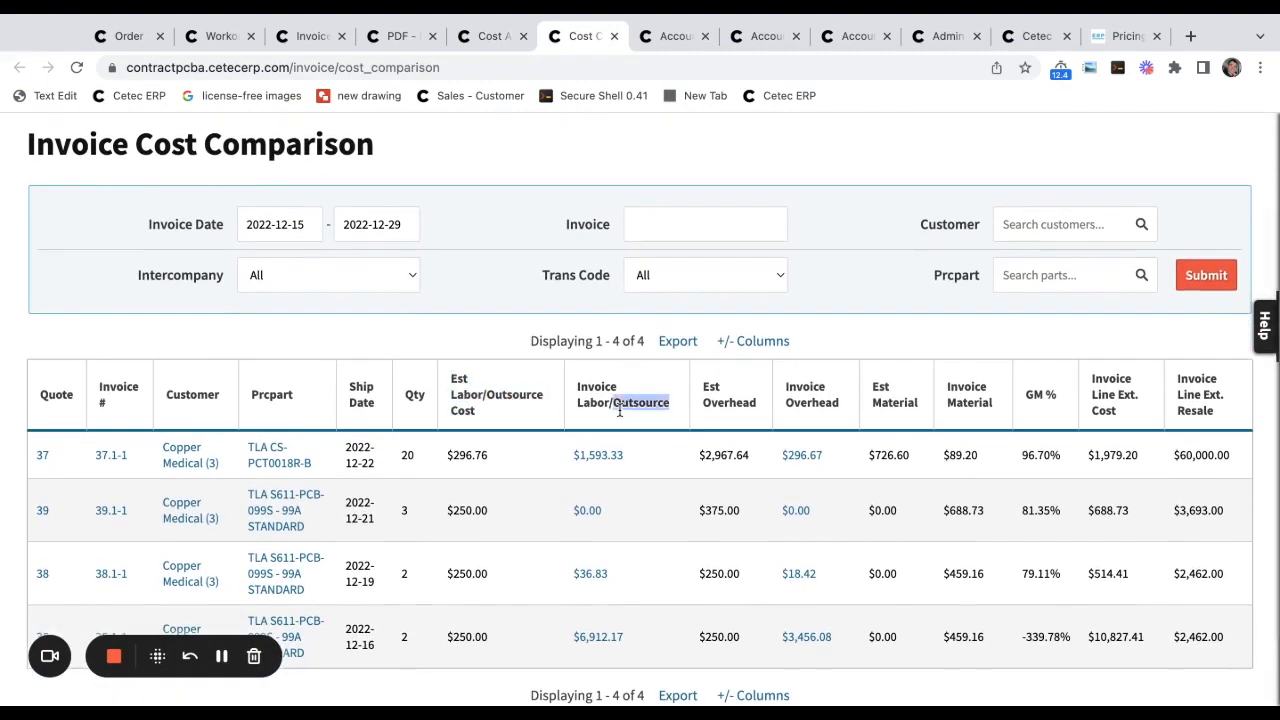
pyautogui.click(887, 343)
pyautogui.scroll(2, 887, 343)
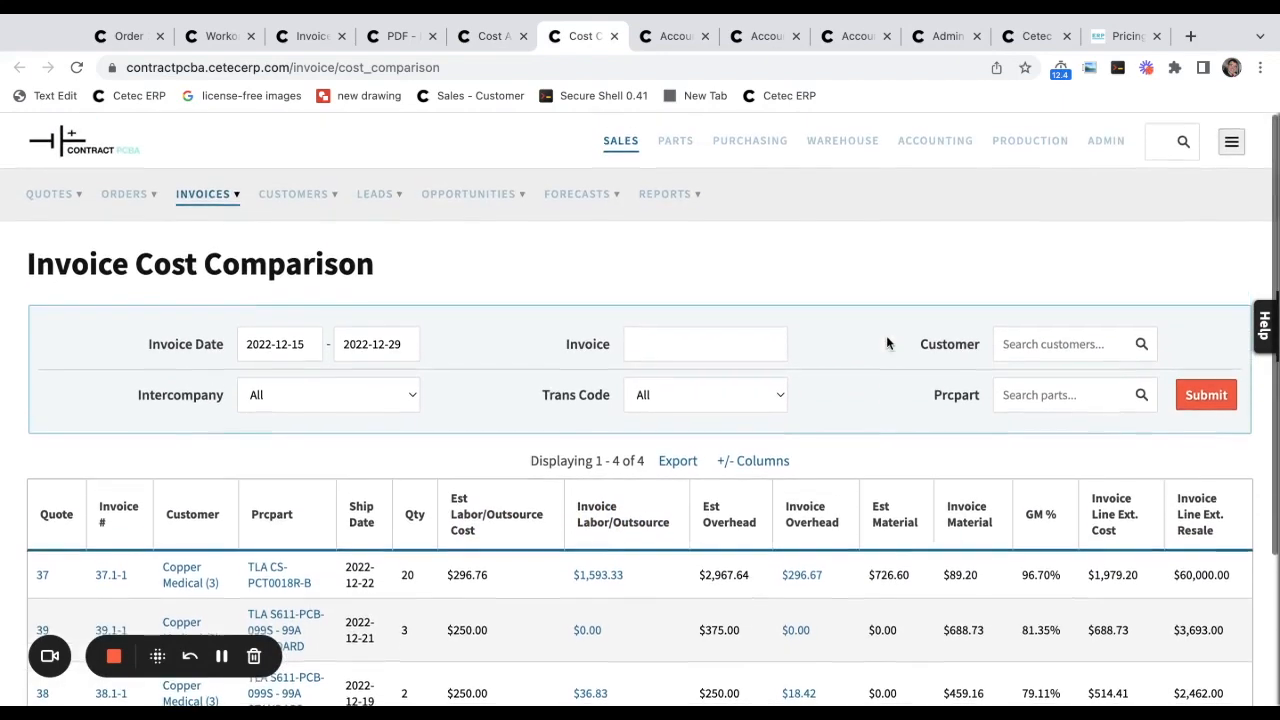
# Open the ledger for invoice 37.1 in a separate browser tab and review its general ledger postings.
pyautogui.hotkey('ctrl', 'Tab')
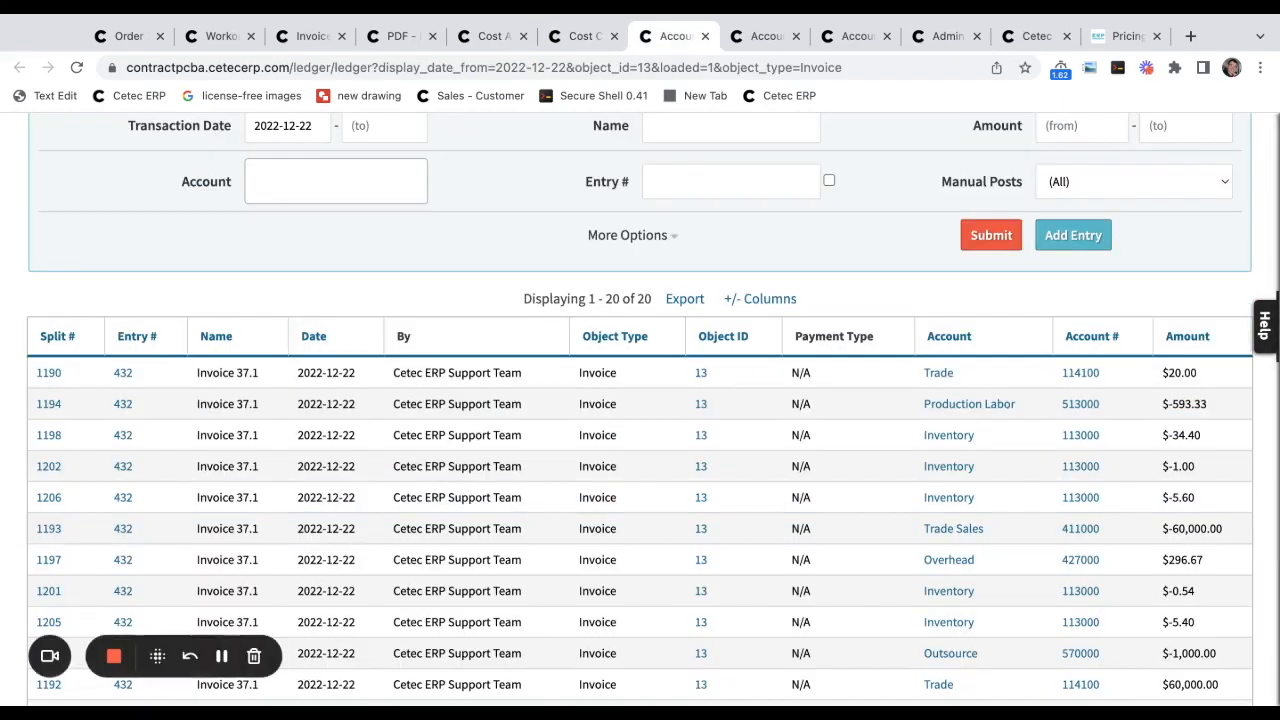
pyautogui.scroll(3, 640, 409)
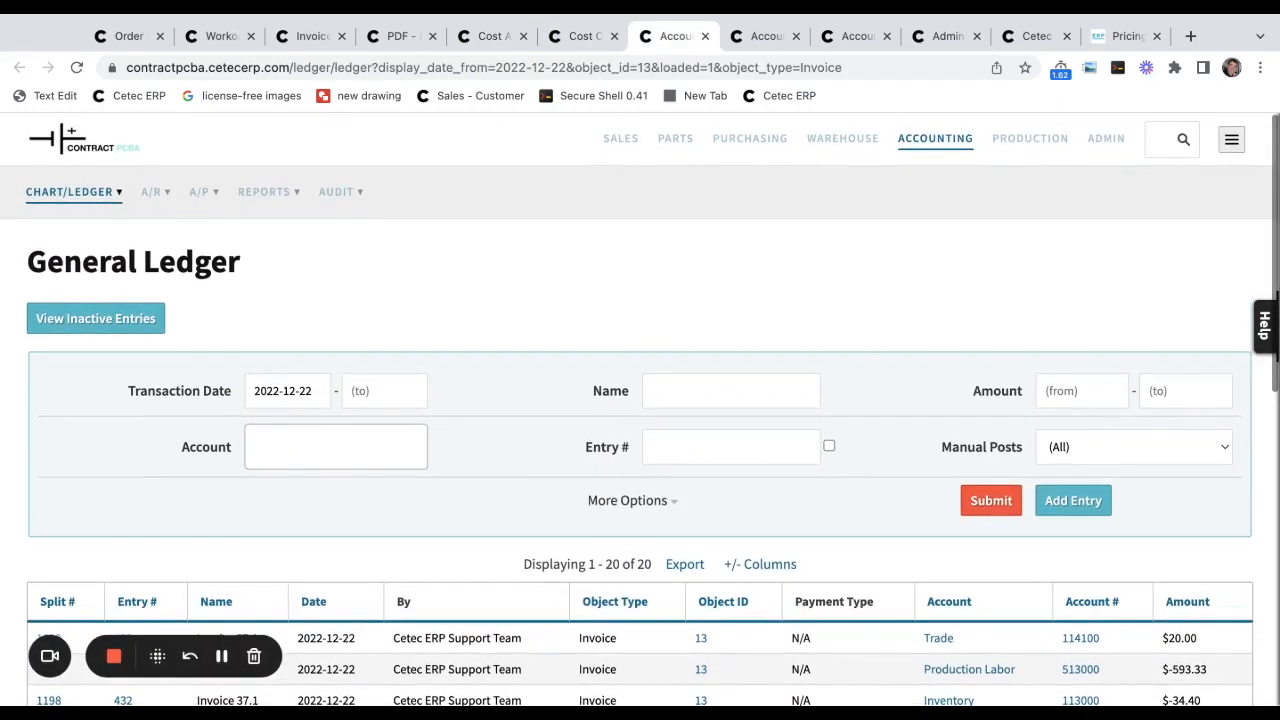
pyautogui.click(310, 38)
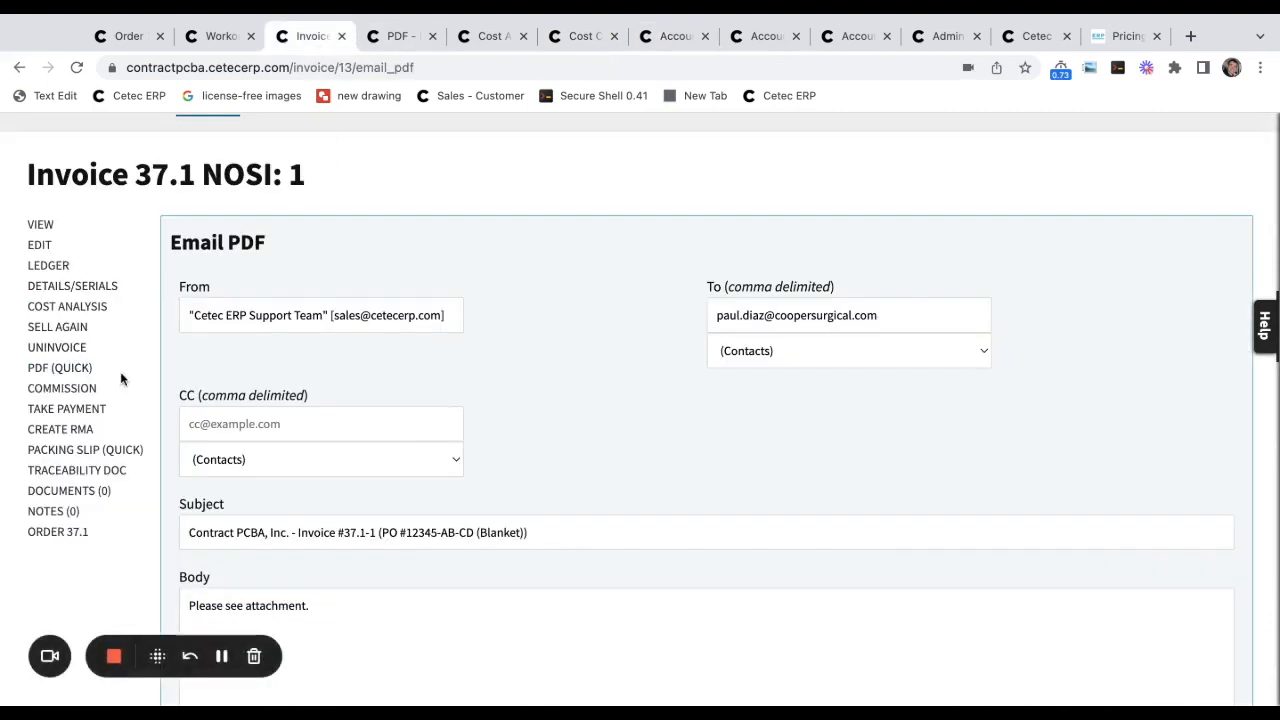
pyautogui.doubleClick(48, 265)
pyautogui.keyDown('super'); pyautogui.click(48, 265); pyautogui.keyUp('super')
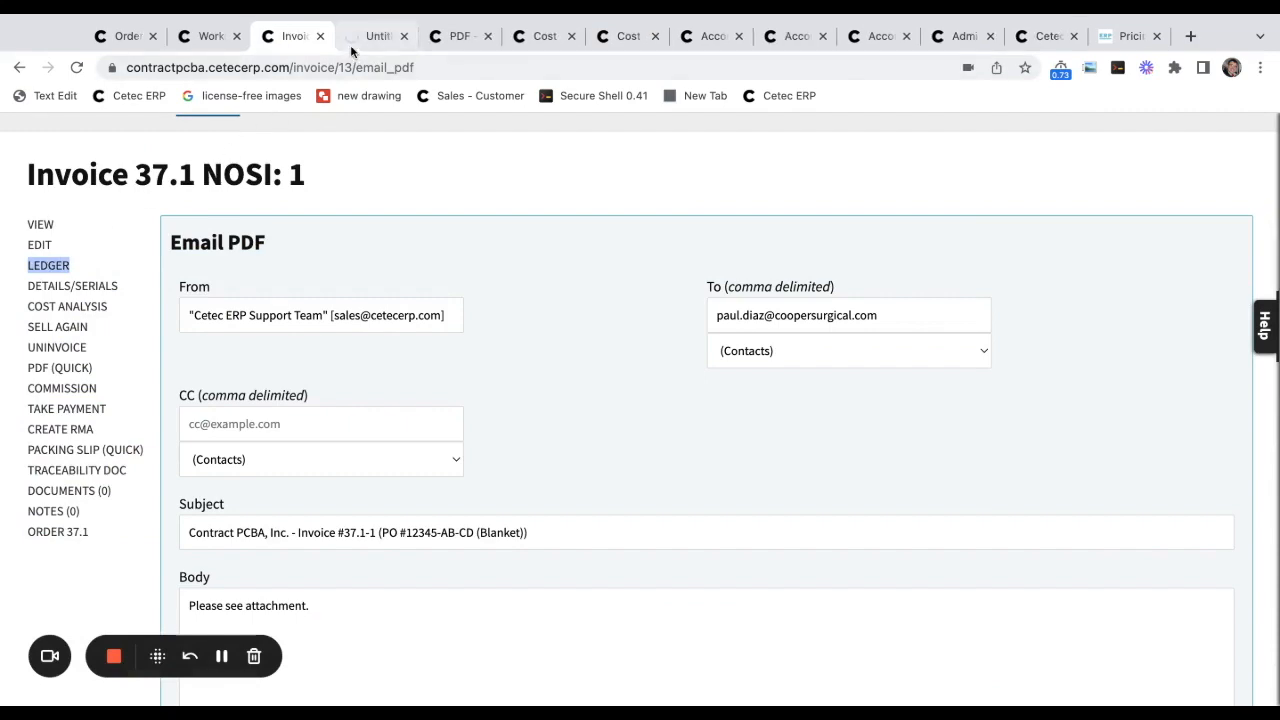
pyautogui.click(353, 41)
pyautogui.moveTo(353, 41); pyautogui.dragTo(712, 38)
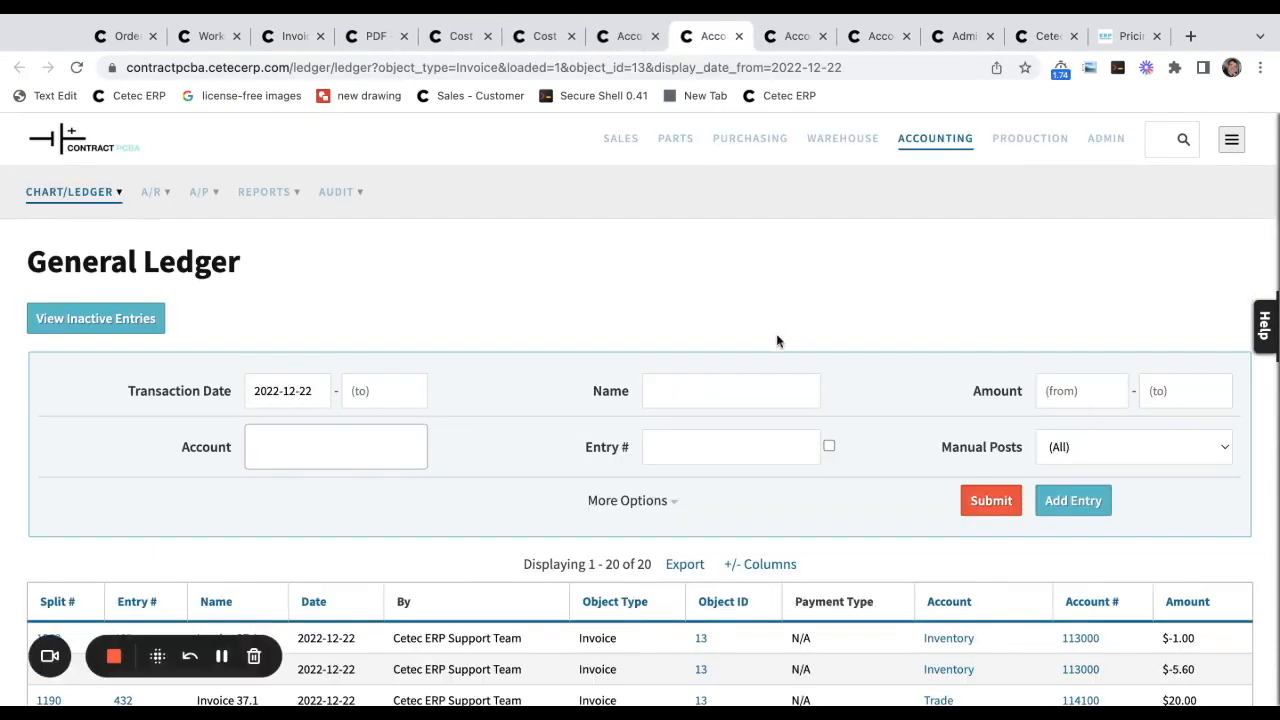
pyautogui.scroll(-1, 776, 343)
pyautogui.scroll(-3, 776, 343)
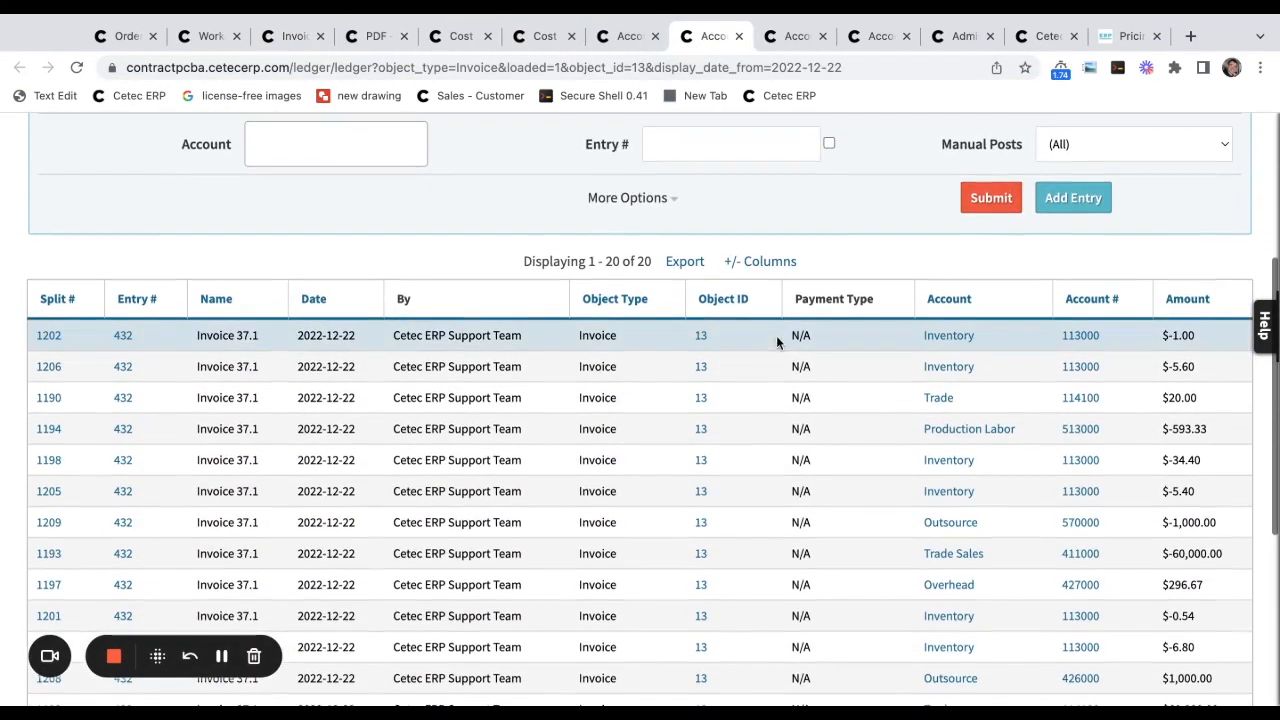
# Review the assets on the balance sheet, collapsing and re-expanding the Receivables account group.
pyautogui.hotkey('ctrl', 'Tab')
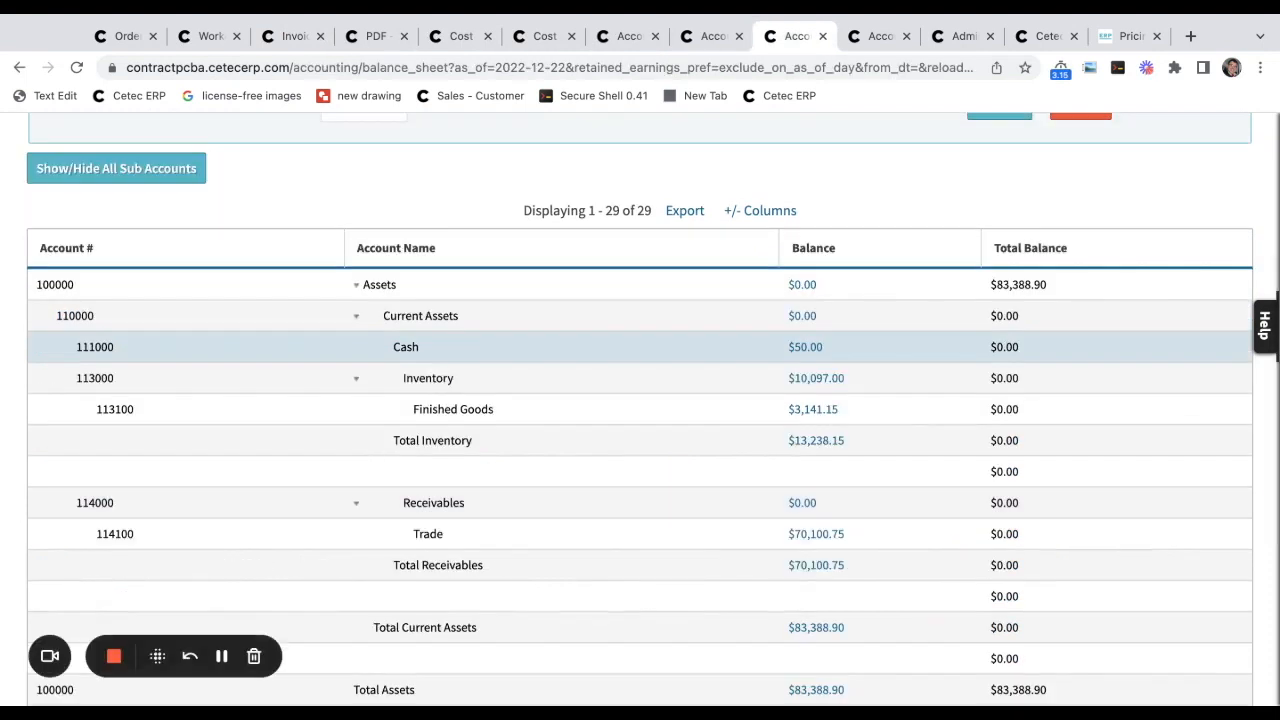
pyautogui.scroll(-1, 810, 350)
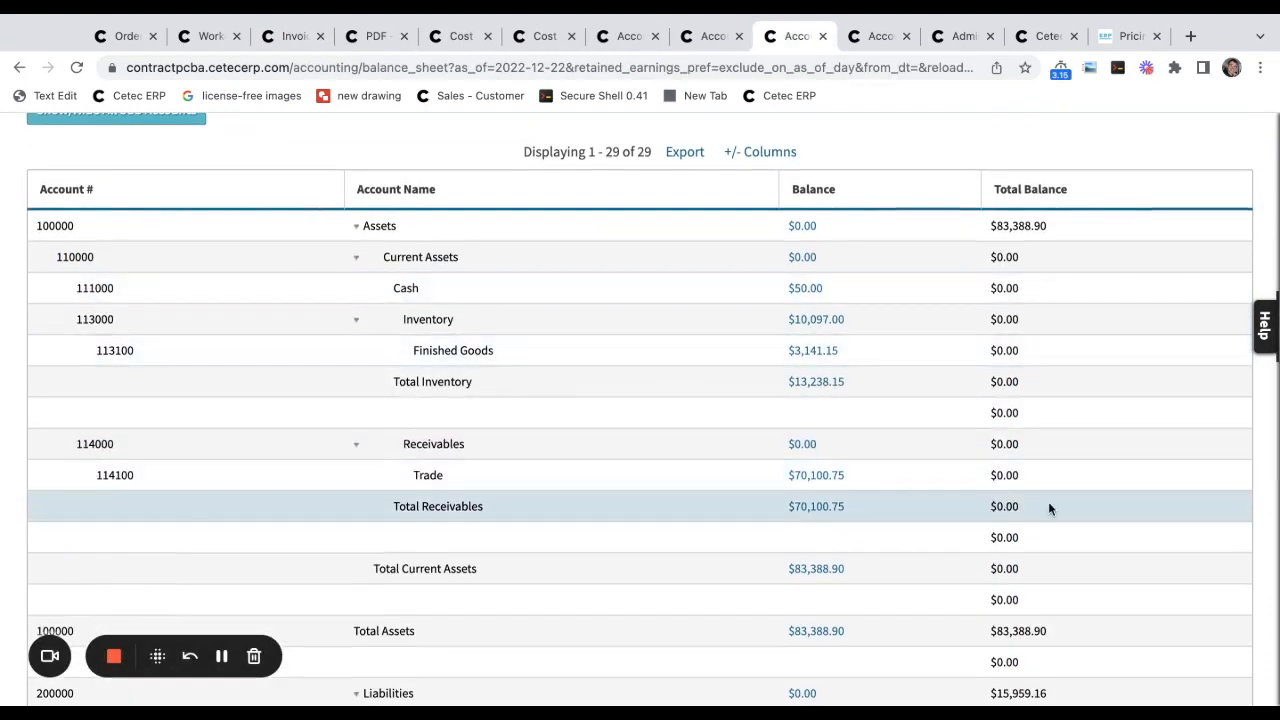
pyautogui.moveTo(1051, 508); pyautogui.dragTo(350, 446)
pyautogui.click(587, 435)
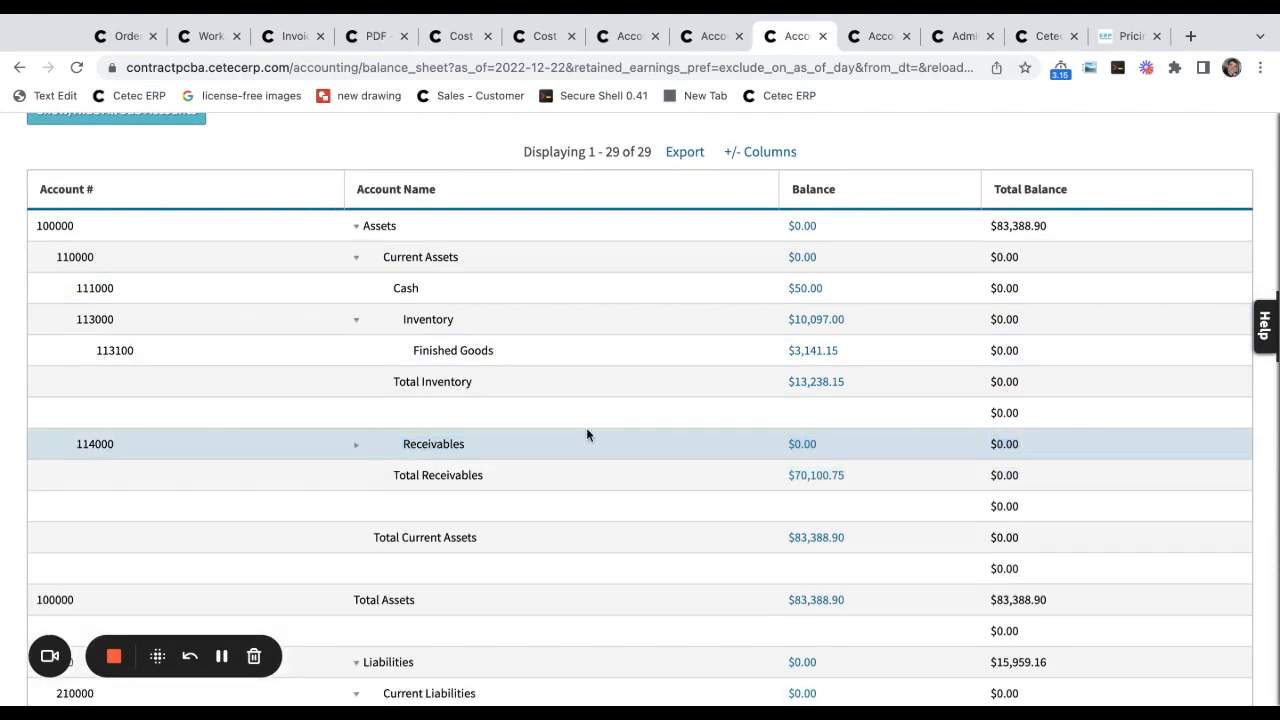
pyautogui.click(587, 435)
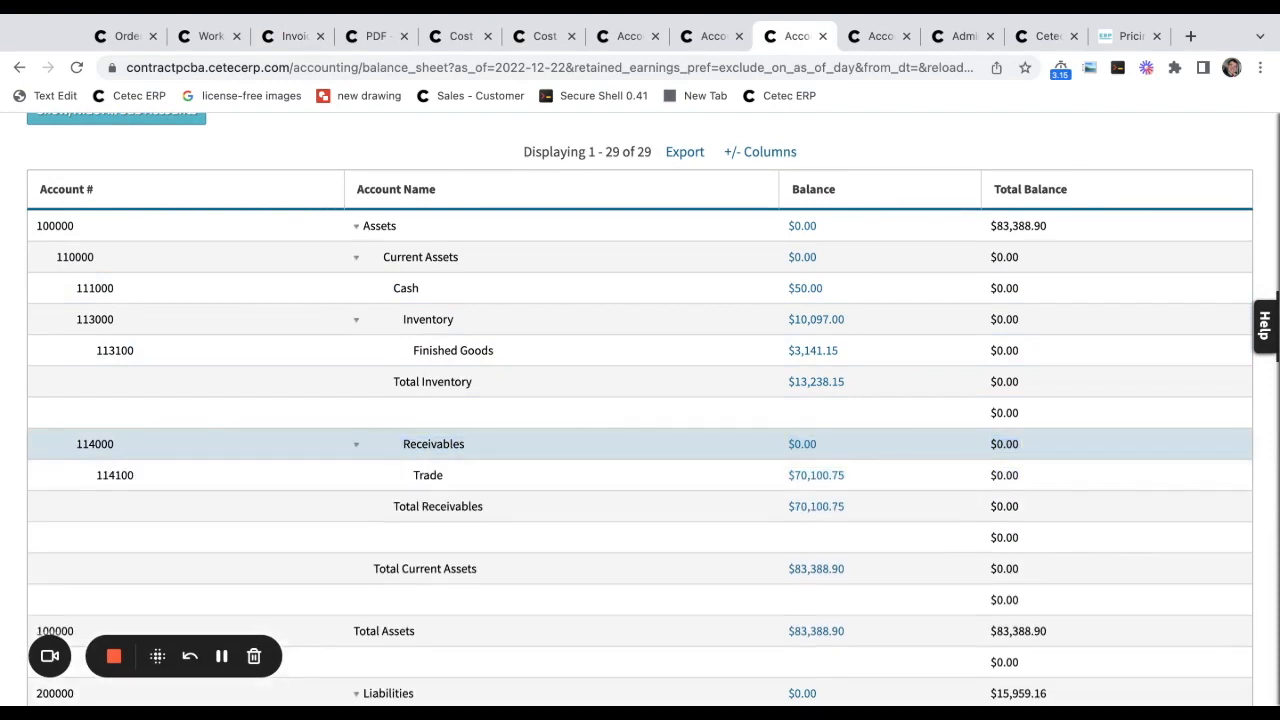
# Examine the Cost Of Sales and Revenue sections of the Profit And Loss Statement.
pyautogui.hotkey('ctrl', 'Tab')
pyautogui.scroll(-3, 791, 398)
pyautogui.scroll(-2, 791, 398)
pyautogui.moveTo(1154, 594); pyautogui.dragTo(980, 385)
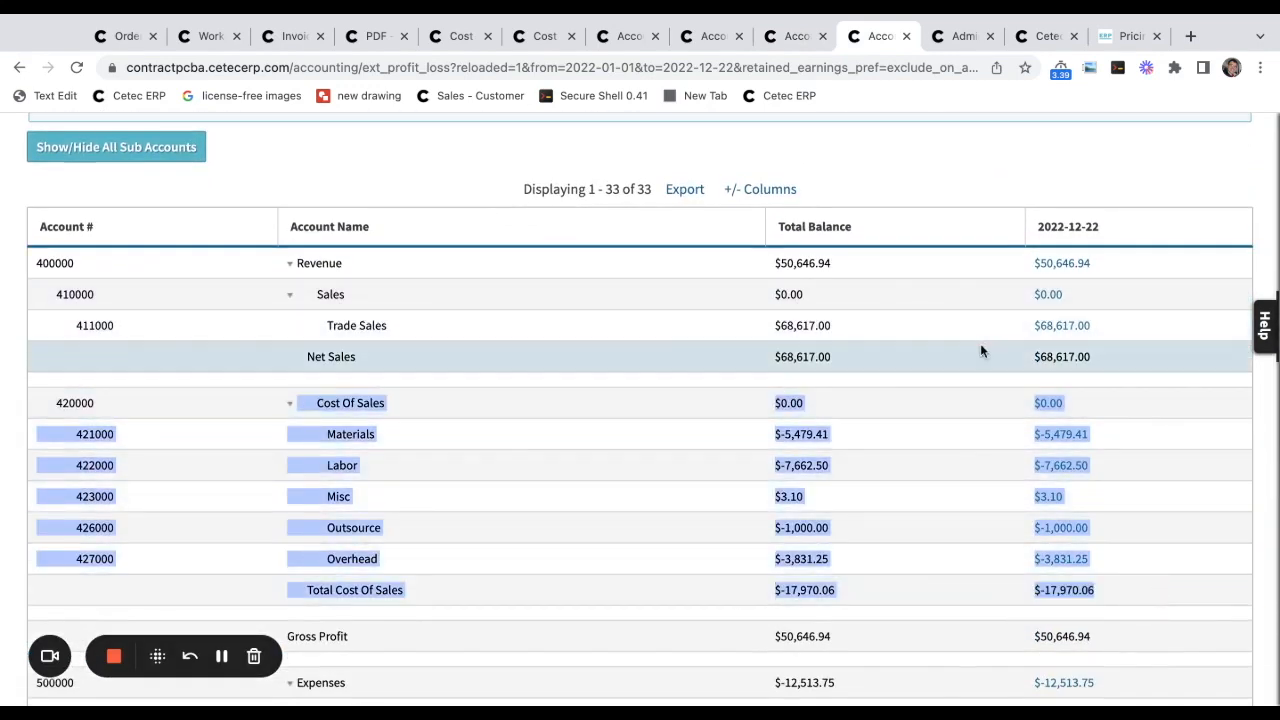
pyautogui.moveTo(1107, 361); pyautogui.dragTo(298, 263)
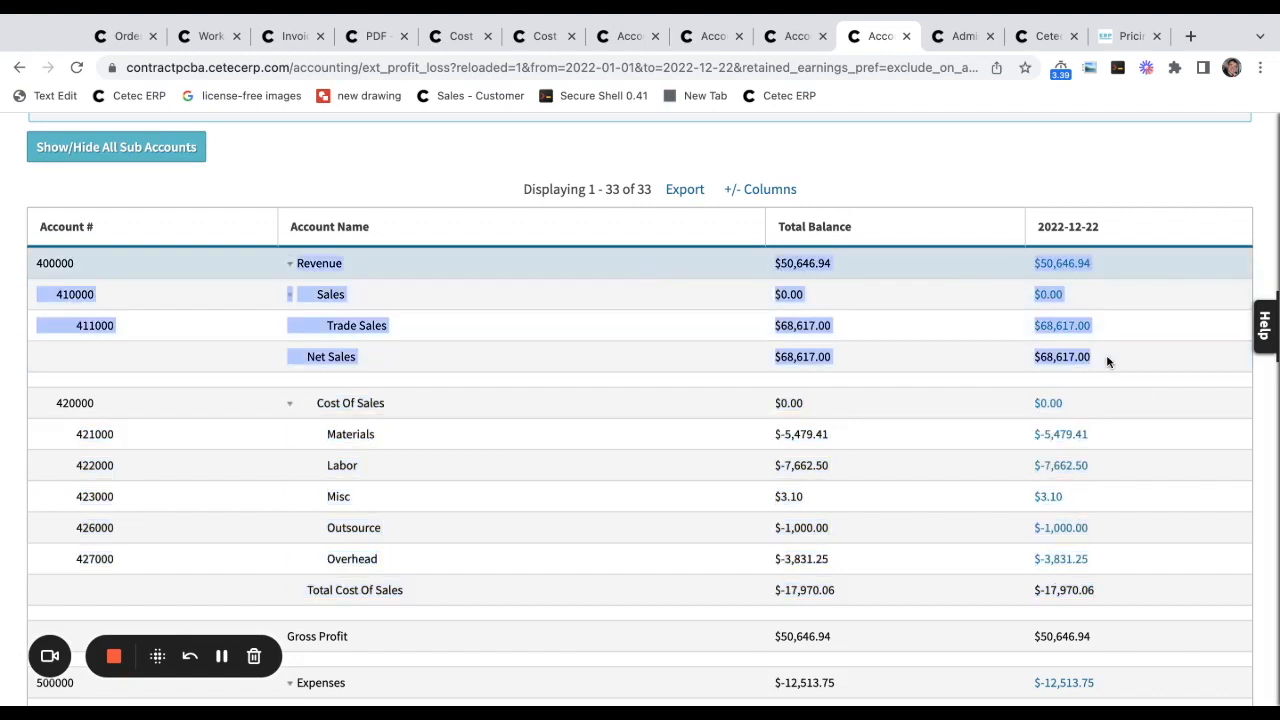
pyautogui.click(408, 147)
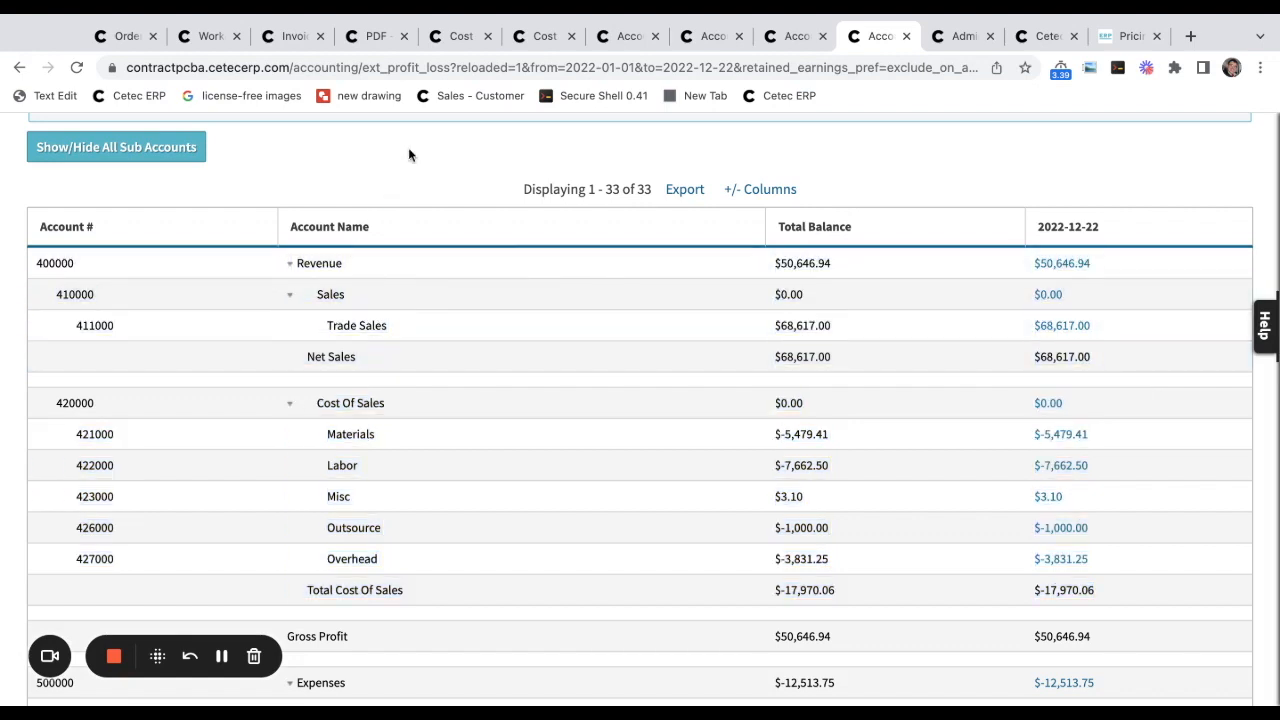
# Drill down from the 2022-12-22 Materials amount under Cost Of Sales to its general ledger entries.
pyautogui.hotkey('ctrl', 'Tab')
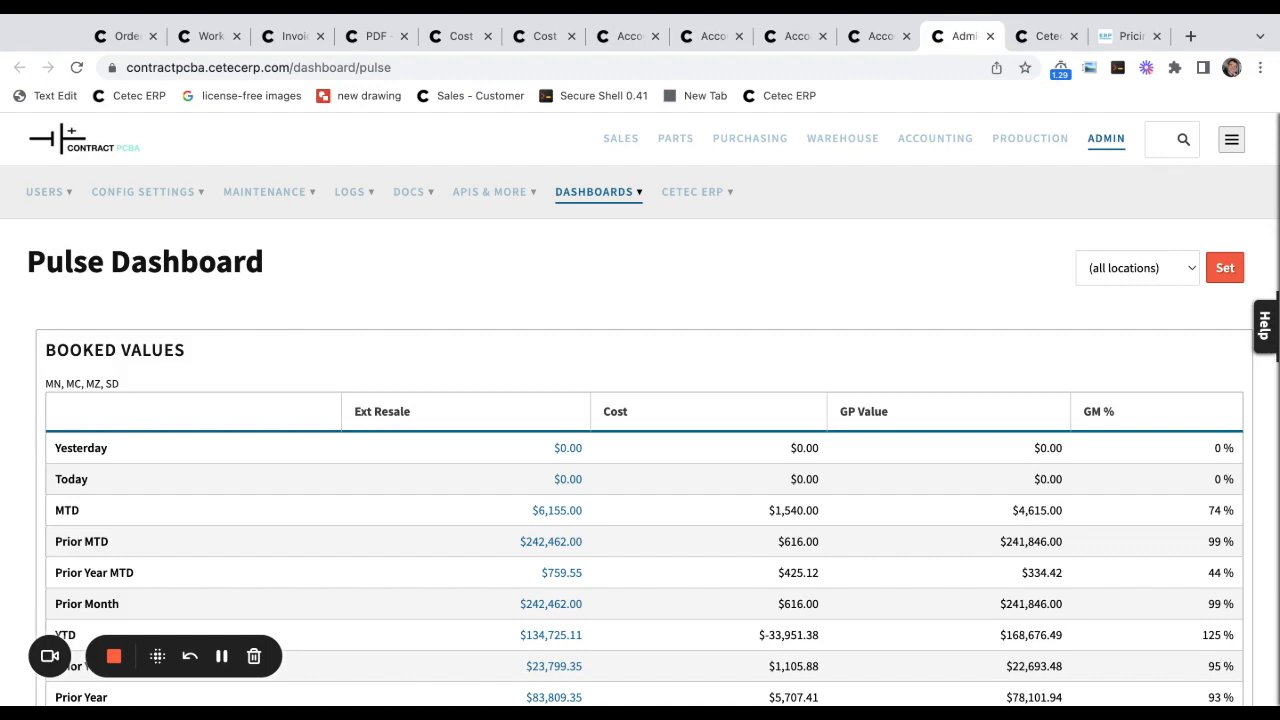
pyautogui.hotkey('ctrl', 'shift', 'Tab')
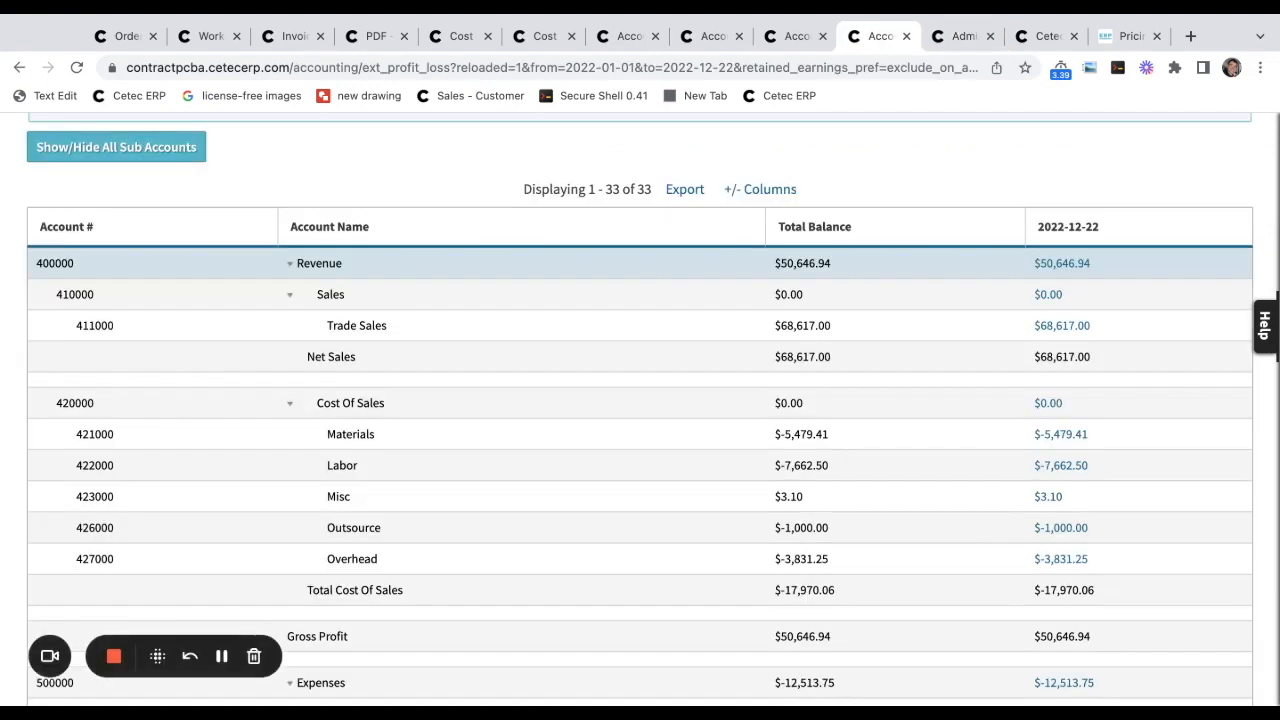
pyautogui.scroll(-1, 816, 337)
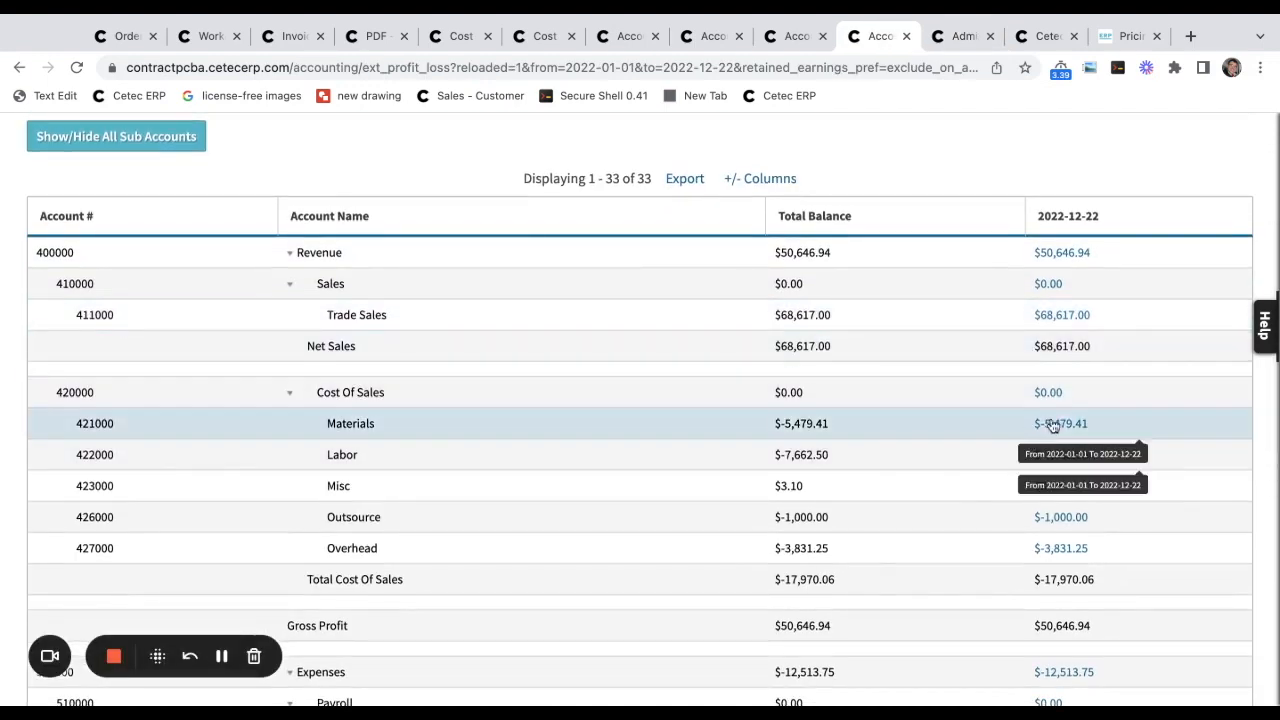
pyautogui.scroll(3, 1071, 423)
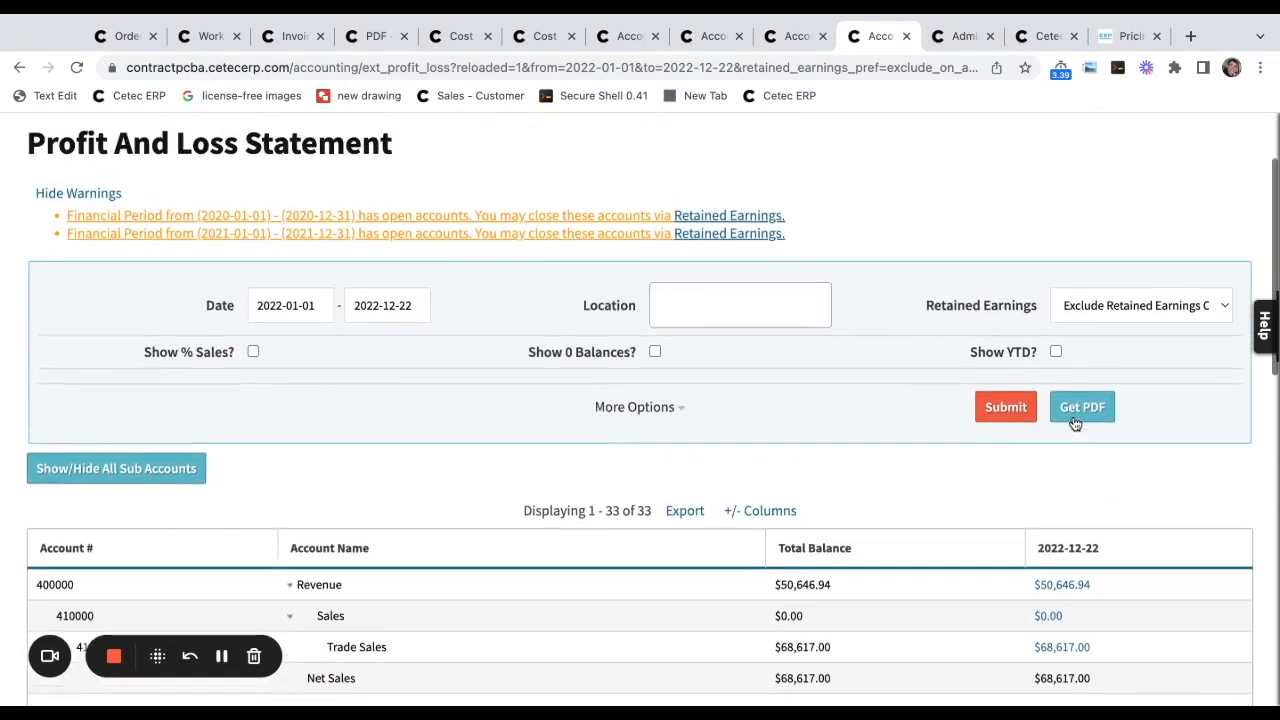
pyautogui.scroll(-2, 1075, 424)
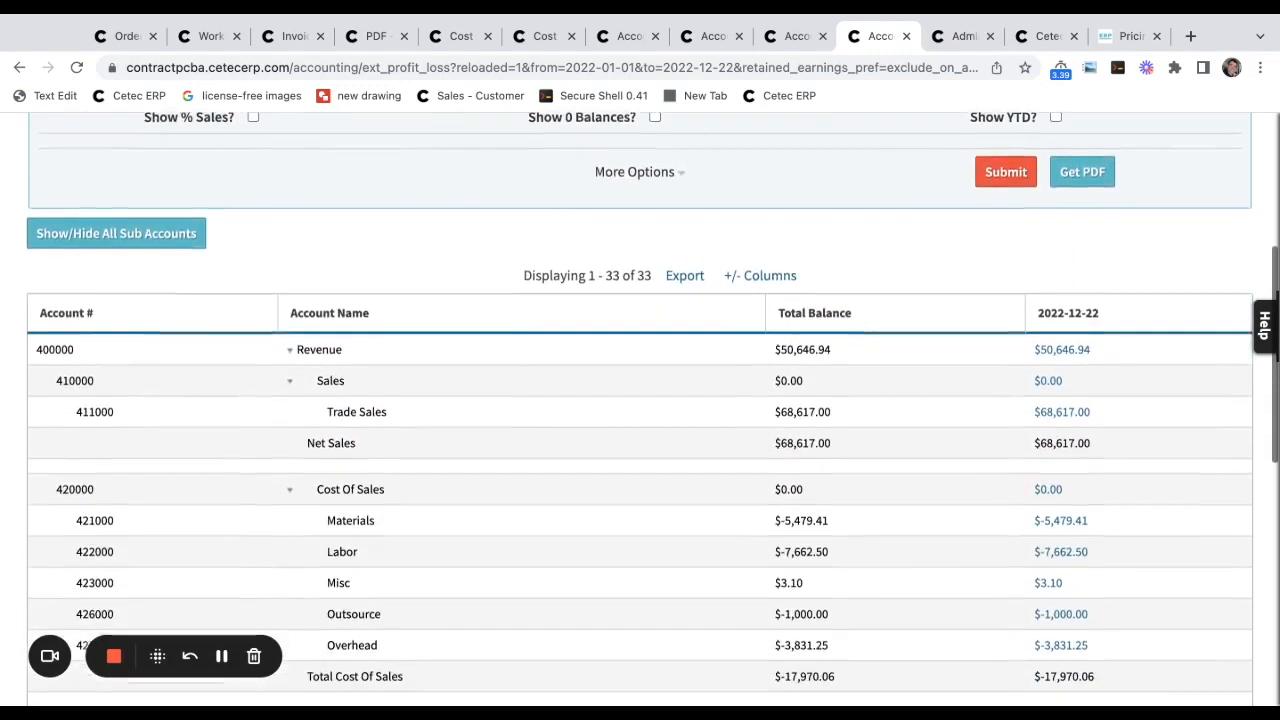
pyautogui.scroll(-1, 1080, 425)
pyautogui.click(1081, 481)
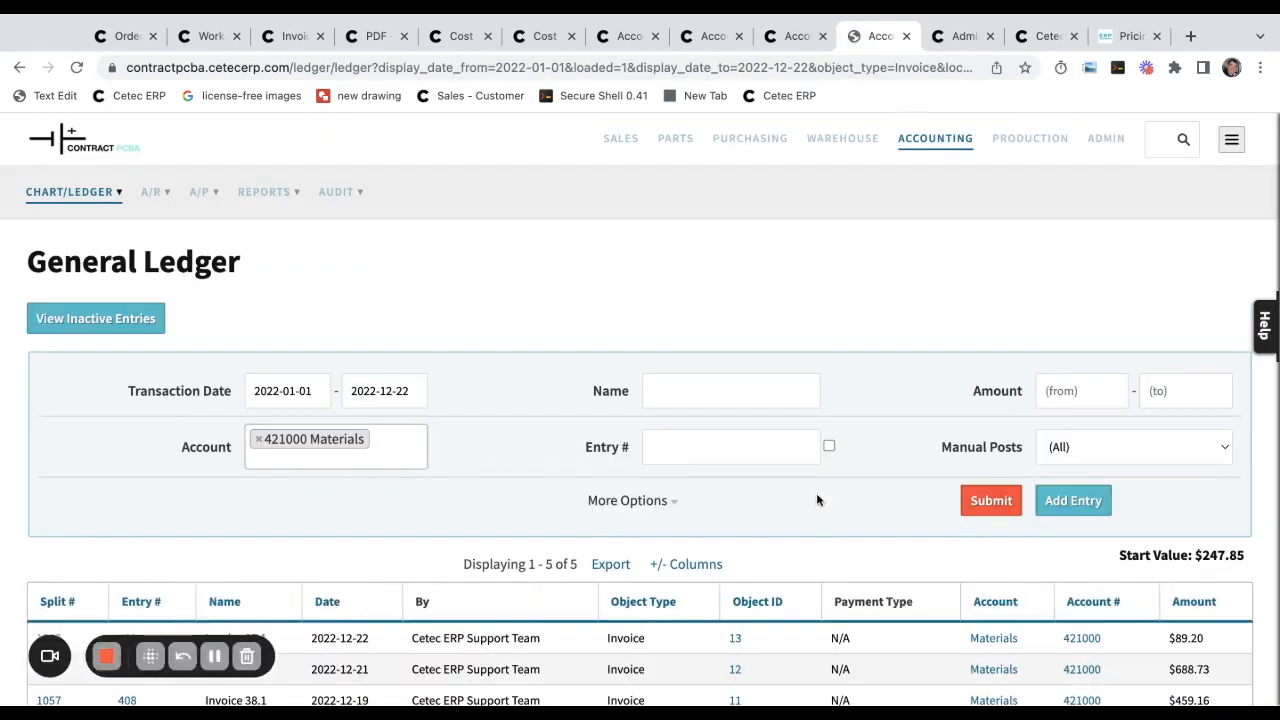
# Drill from the 2022-12-22 Materials ledger entry into its invoice and review the cost breakdown and component details.
pyautogui.scroll(-2, 829, 460)
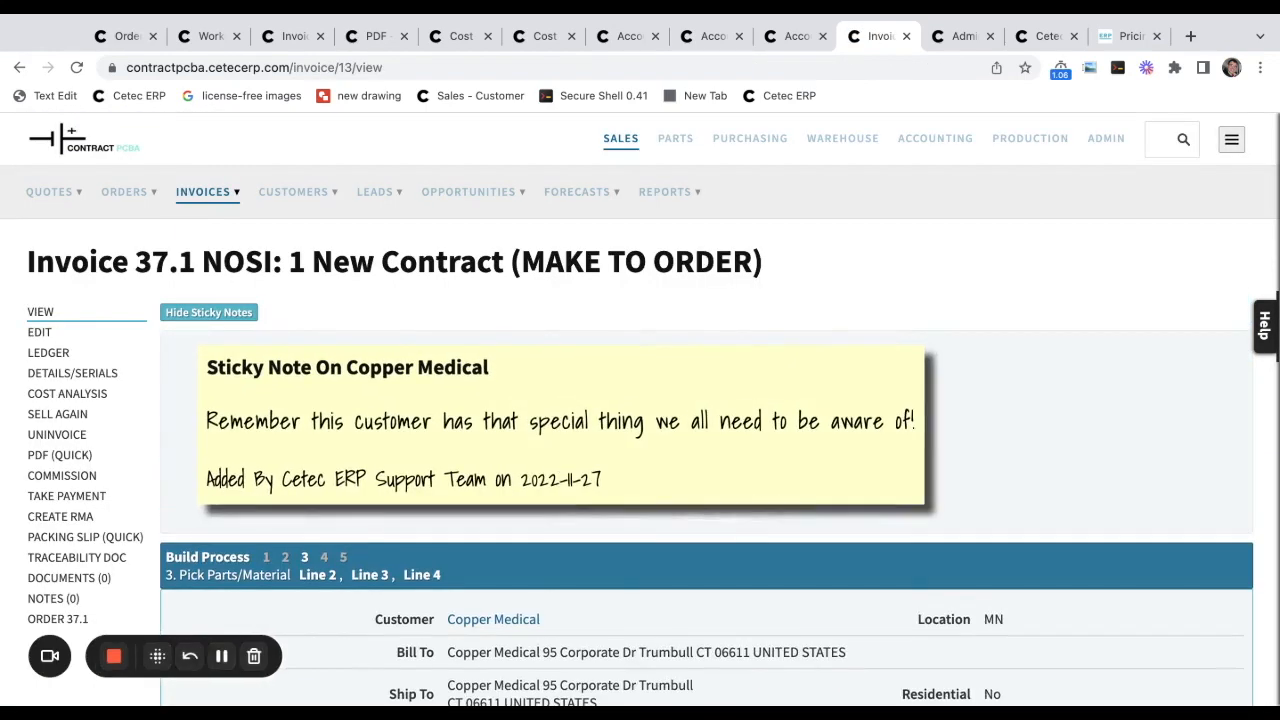
pyautogui.click(189, 313)
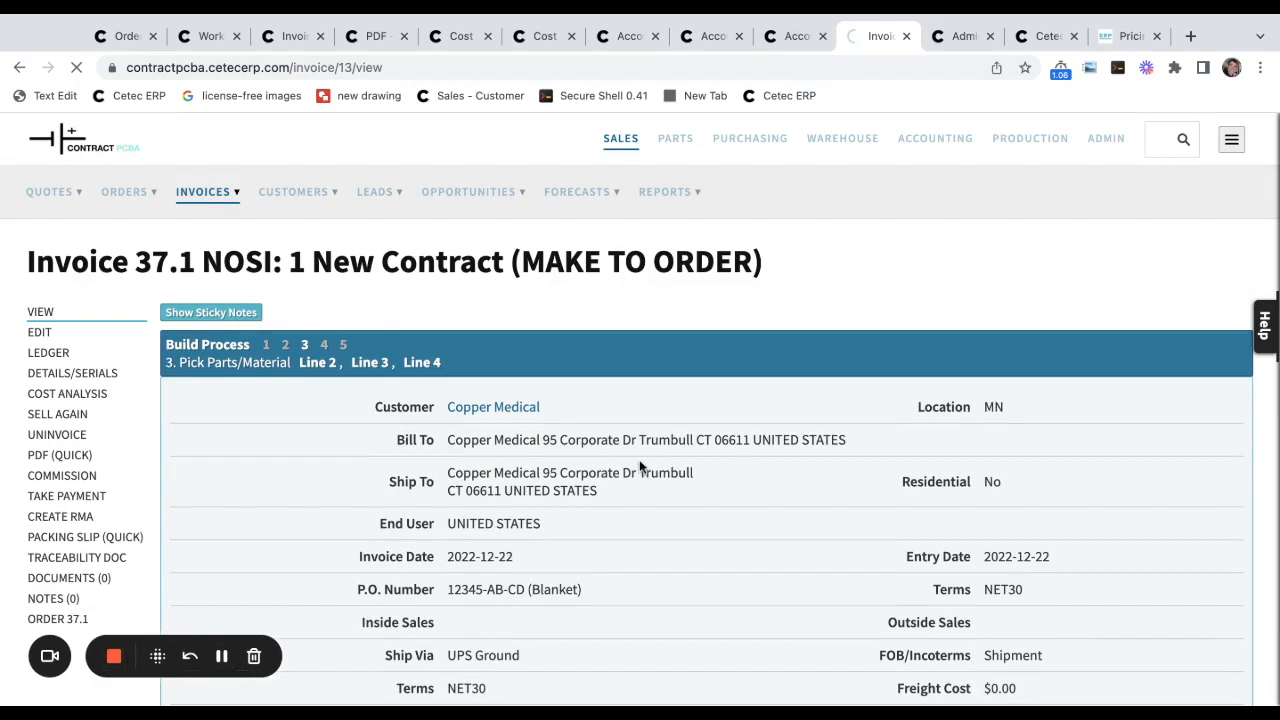
pyautogui.scroll(-2, 721, 433)
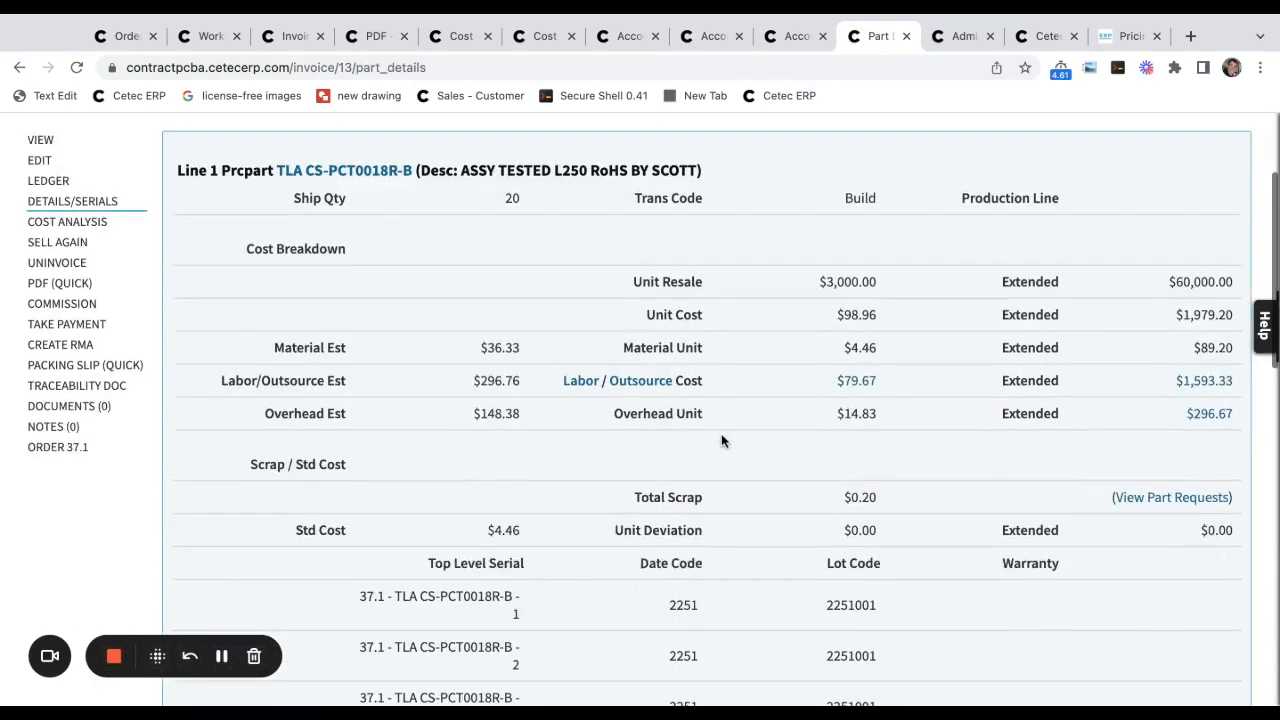
pyautogui.scroll(-5, 721, 433)
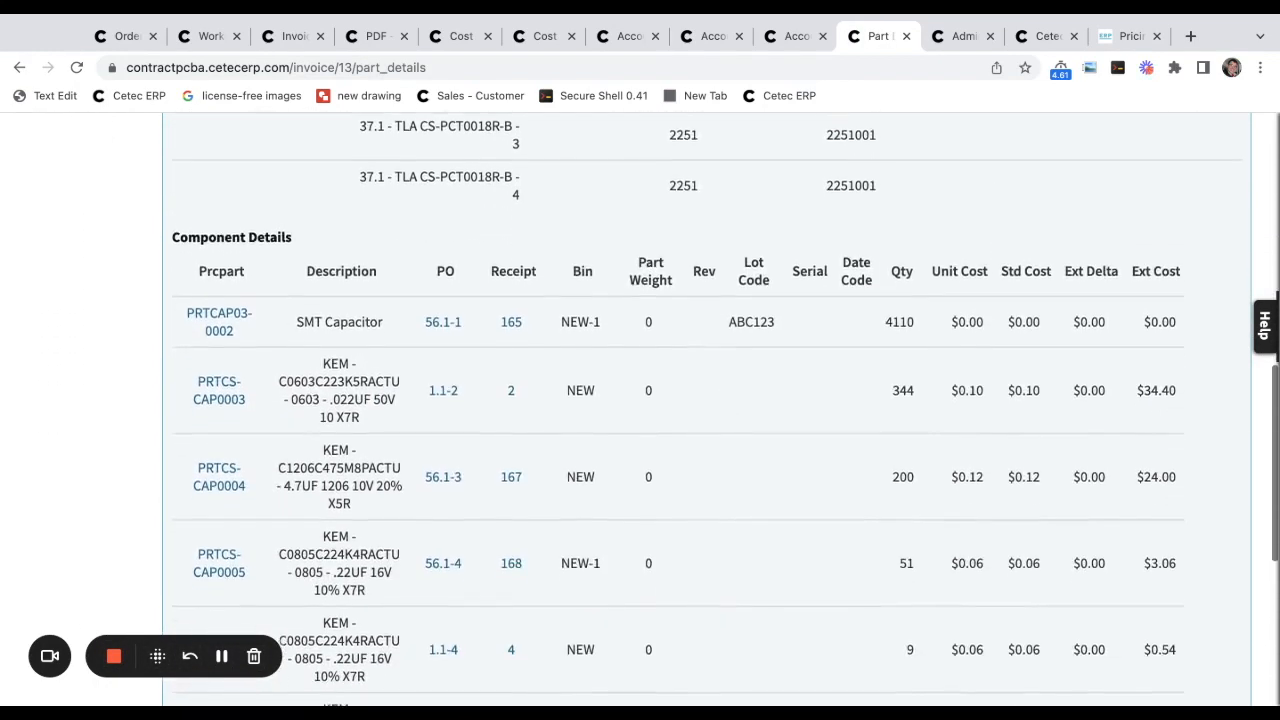
pyautogui.moveTo(531, 296)
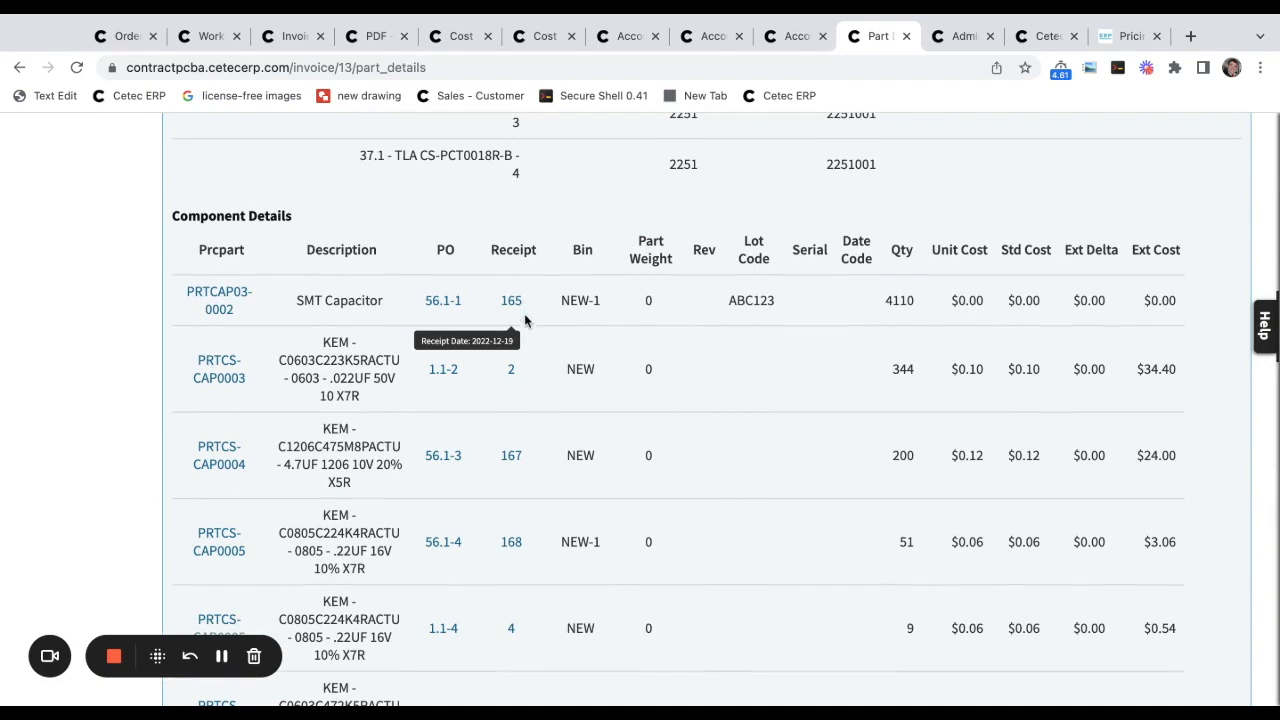
# Open receipt 167 for component PRTCS-CAP0004 and review its received date, current bins, shipments and traceability history.
pyautogui.moveTo(514, 458)
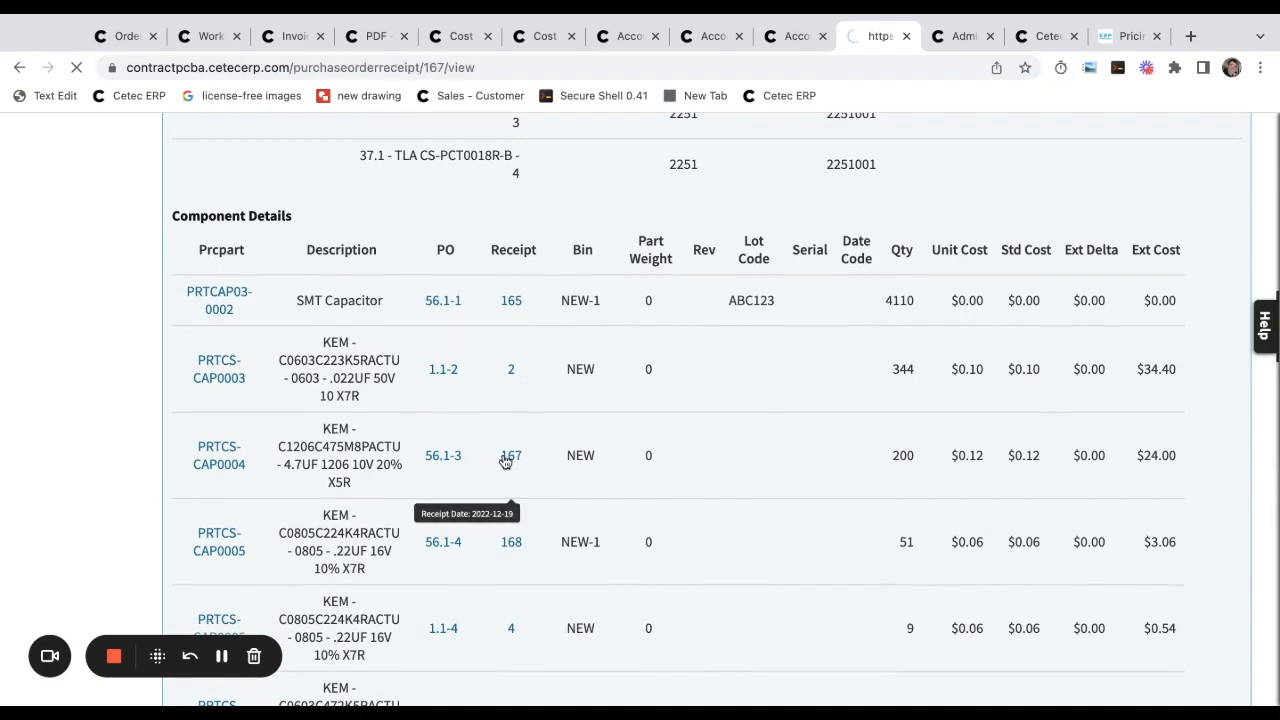
pyautogui.scroll(-2, 660, 368)
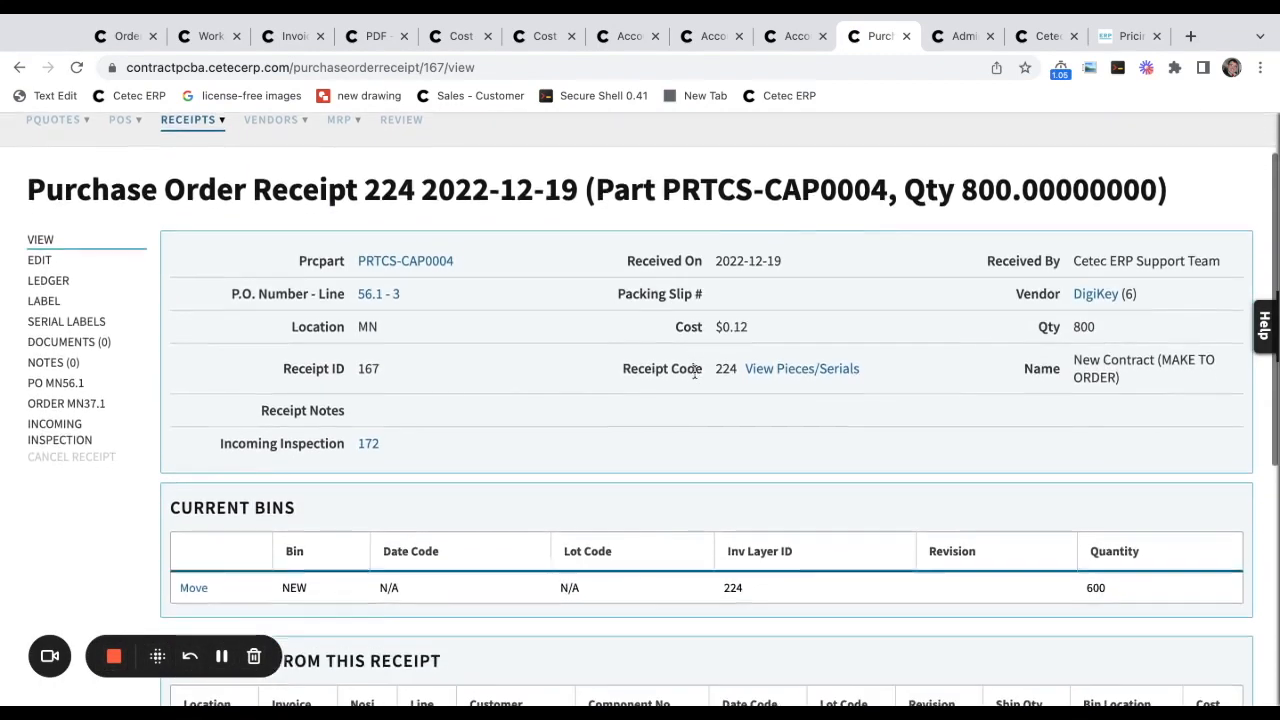
pyautogui.scroll(-3, 694, 372)
pyautogui.scroll(-3, 660, 400)
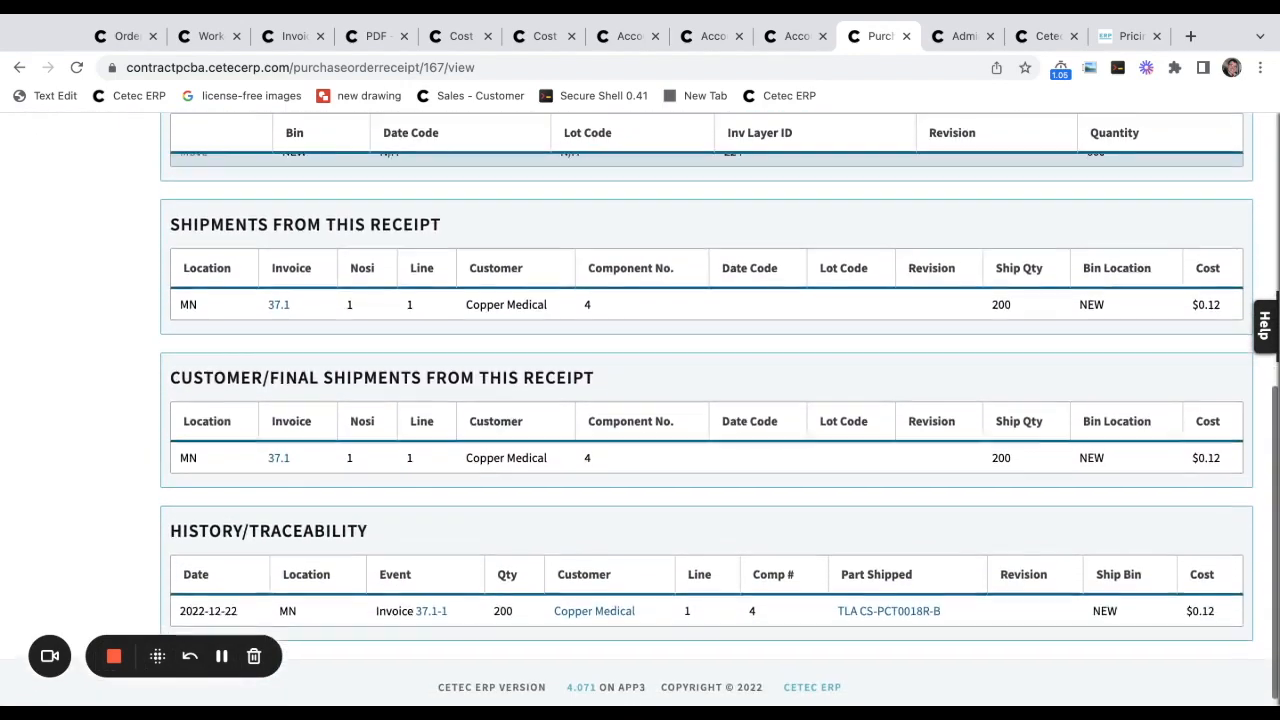
pyautogui.scroll(5, 660, 400)
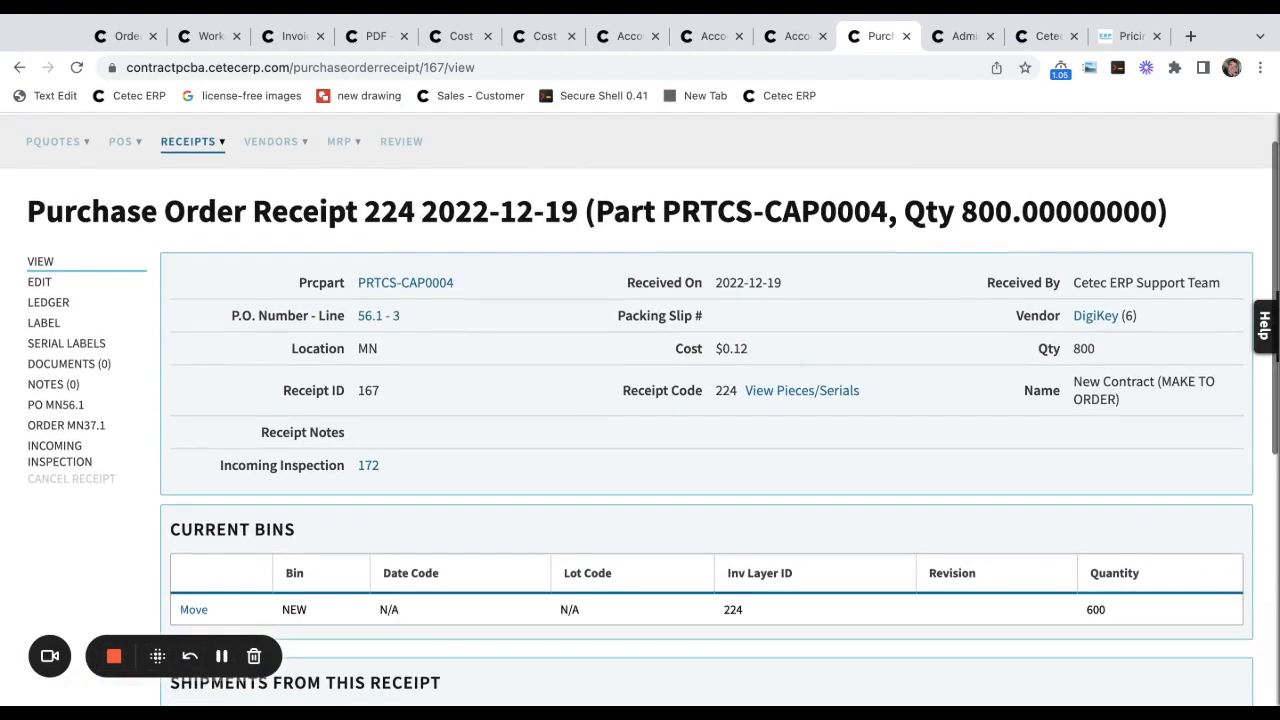
pyautogui.tripleClick(752, 283)
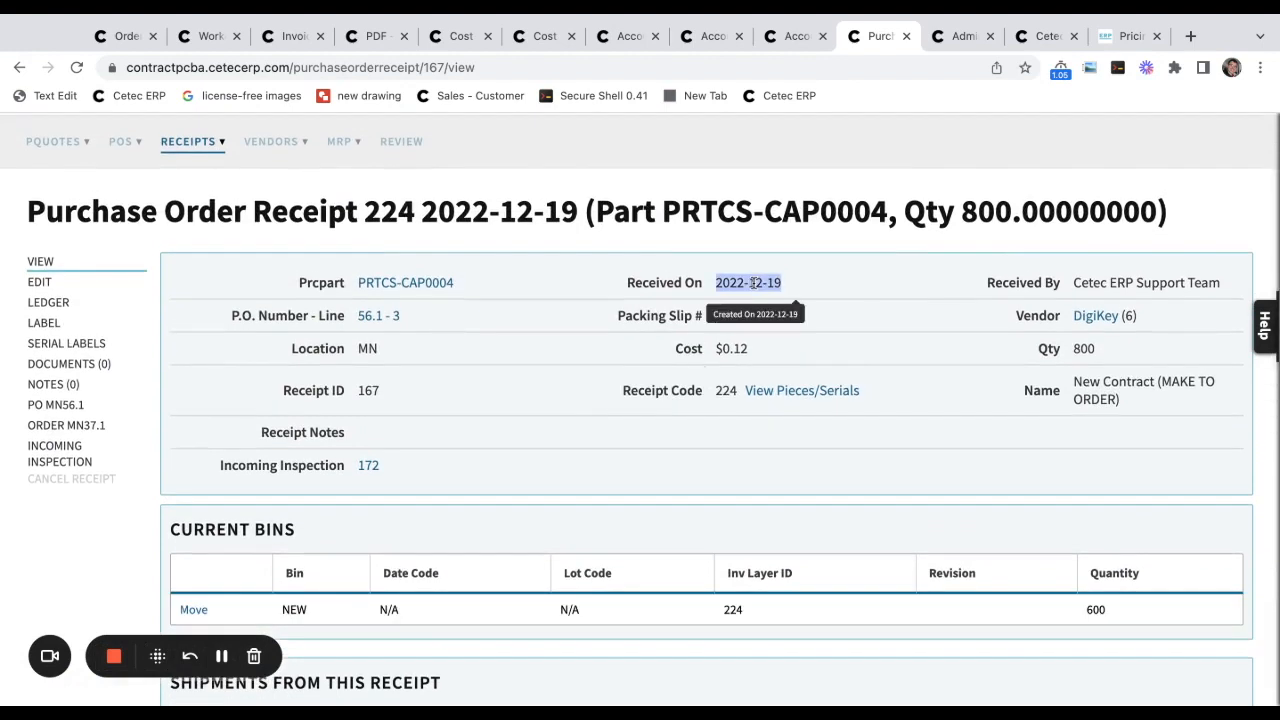
pyautogui.click(755, 283)
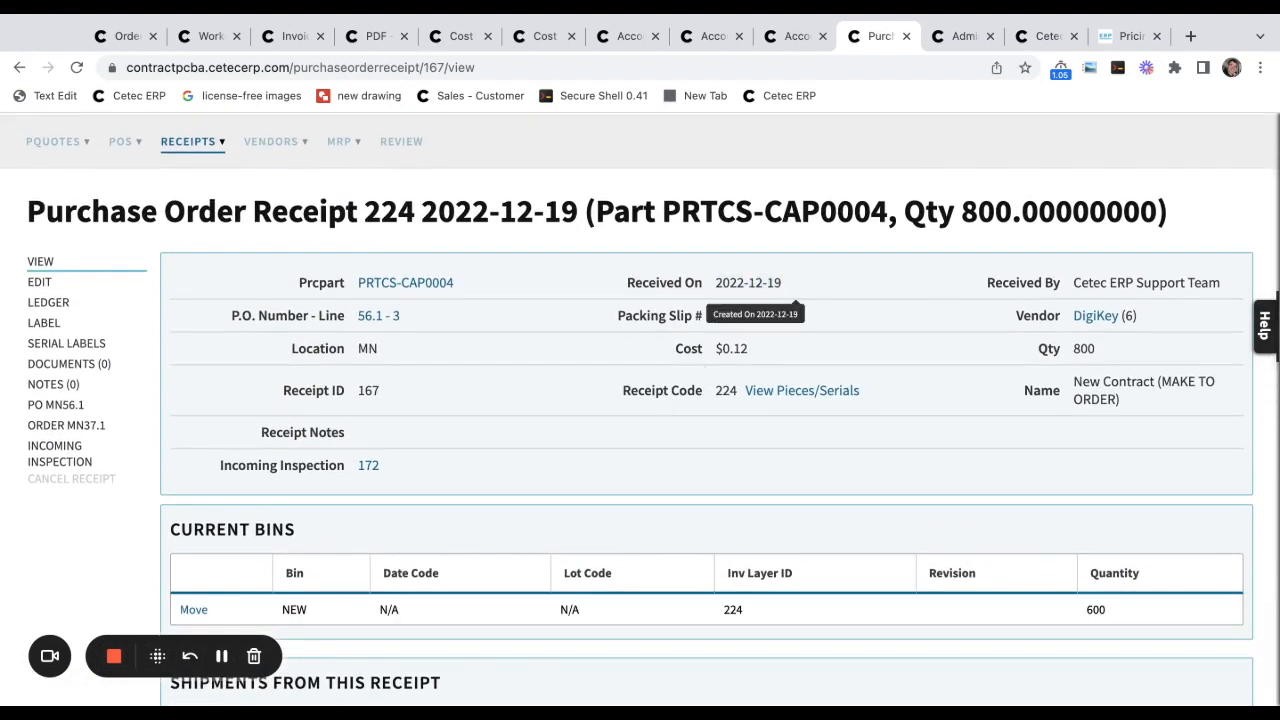
# Switch to the Pulse Dashboard and examine the Booked Values and Invoice Values tables.
pyautogui.hotkey('ctrl', 'Tab')
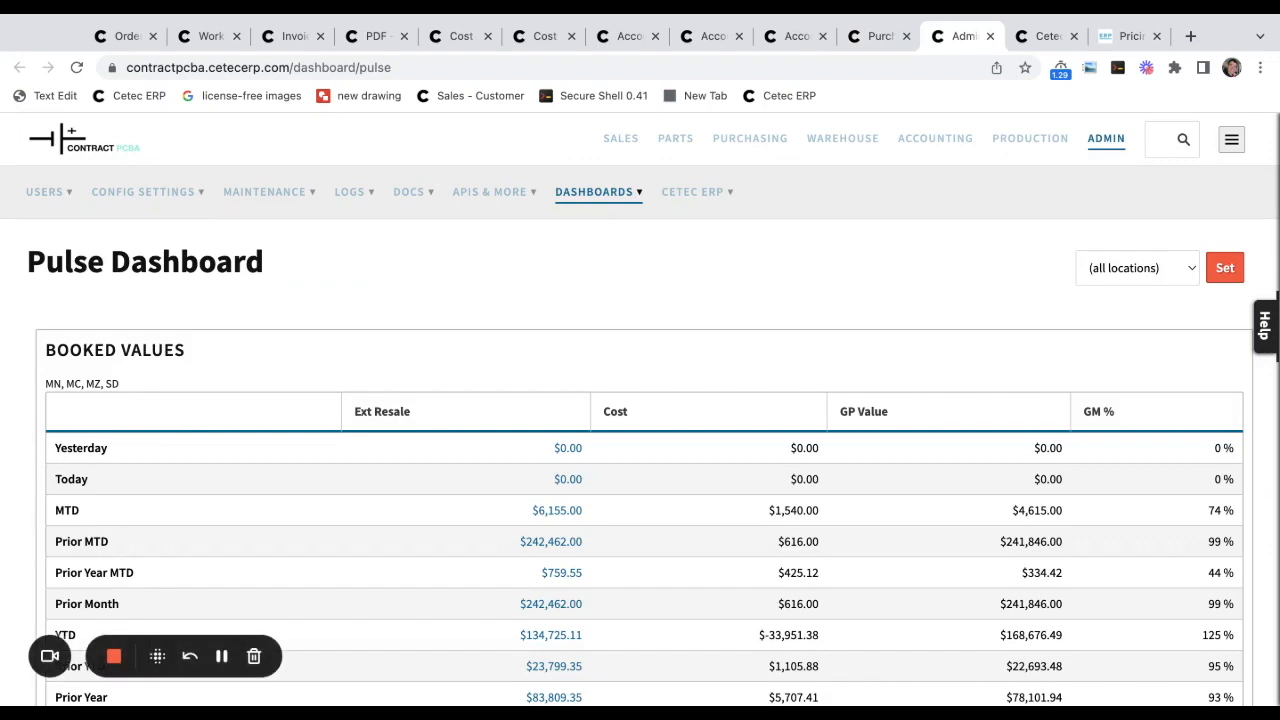
pyautogui.scroll(-3, 640, 409)
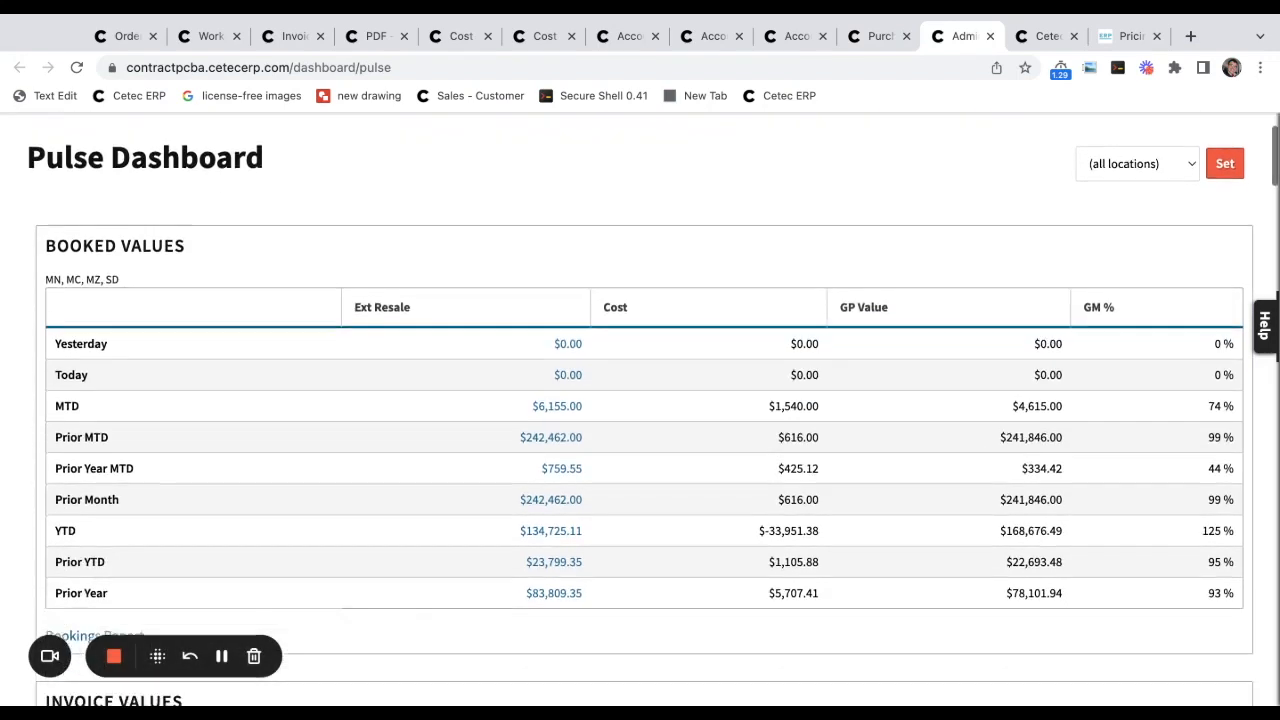
pyautogui.scroll(1, 640, 409)
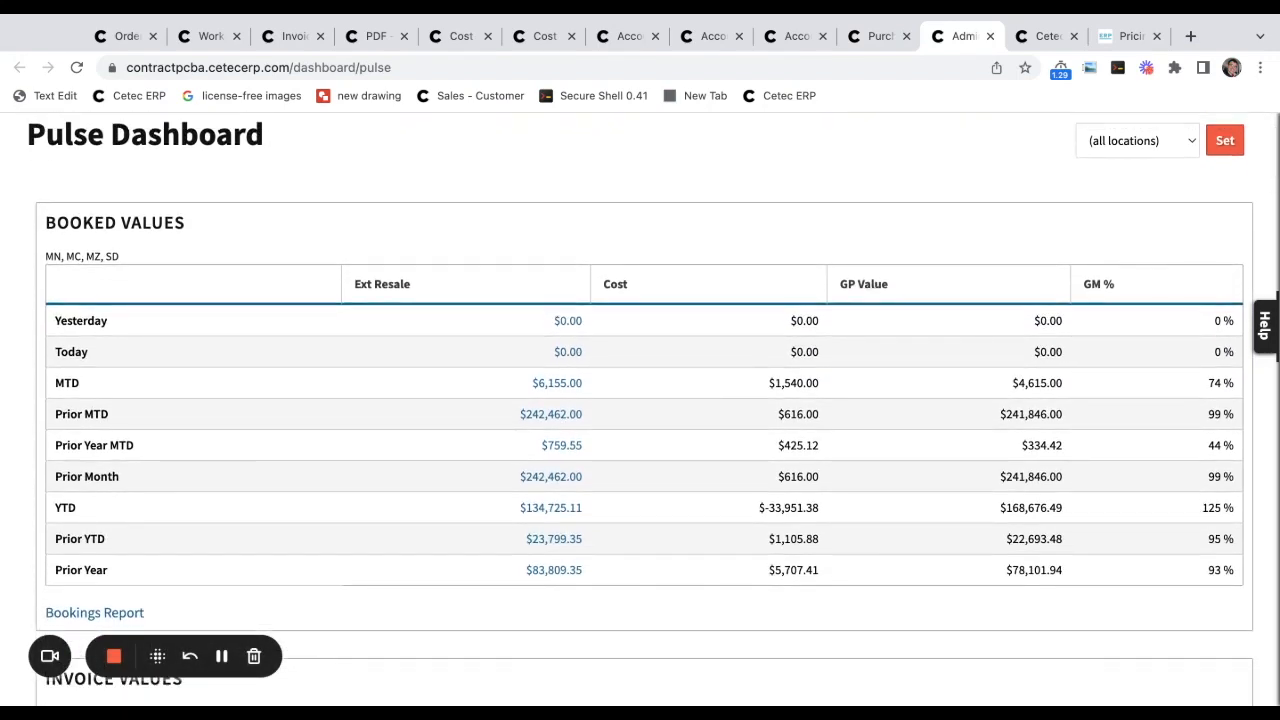
pyautogui.scroll(-5, 700, 303)
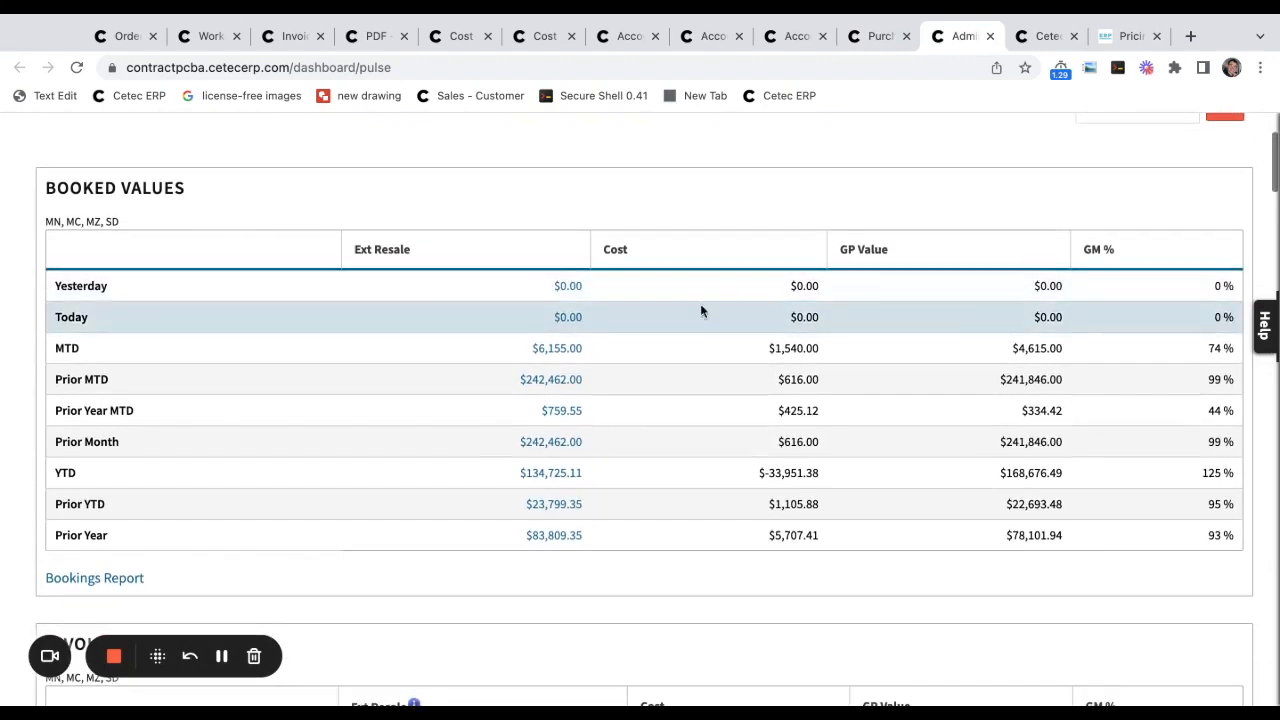
pyautogui.scroll(-6, 584, 333)
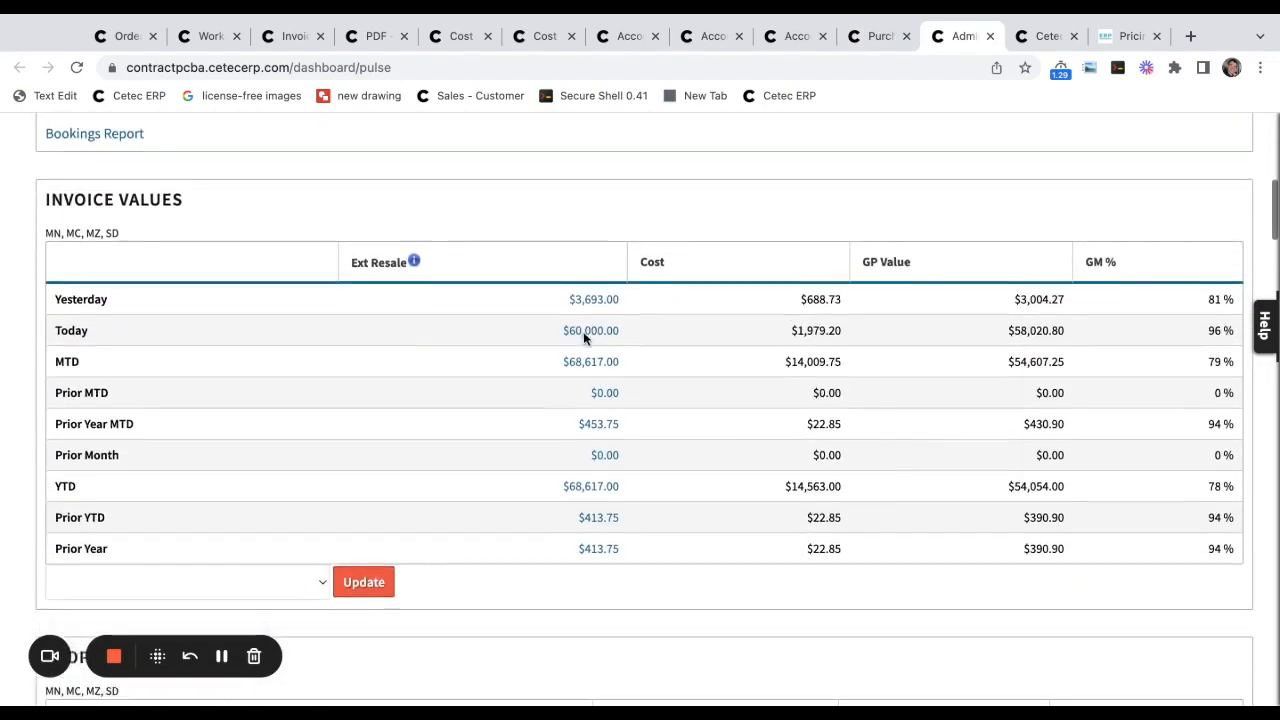
# Drill into the month-to-date invoice value to view its invoice list, and close that list.
pyautogui.click(594, 346)
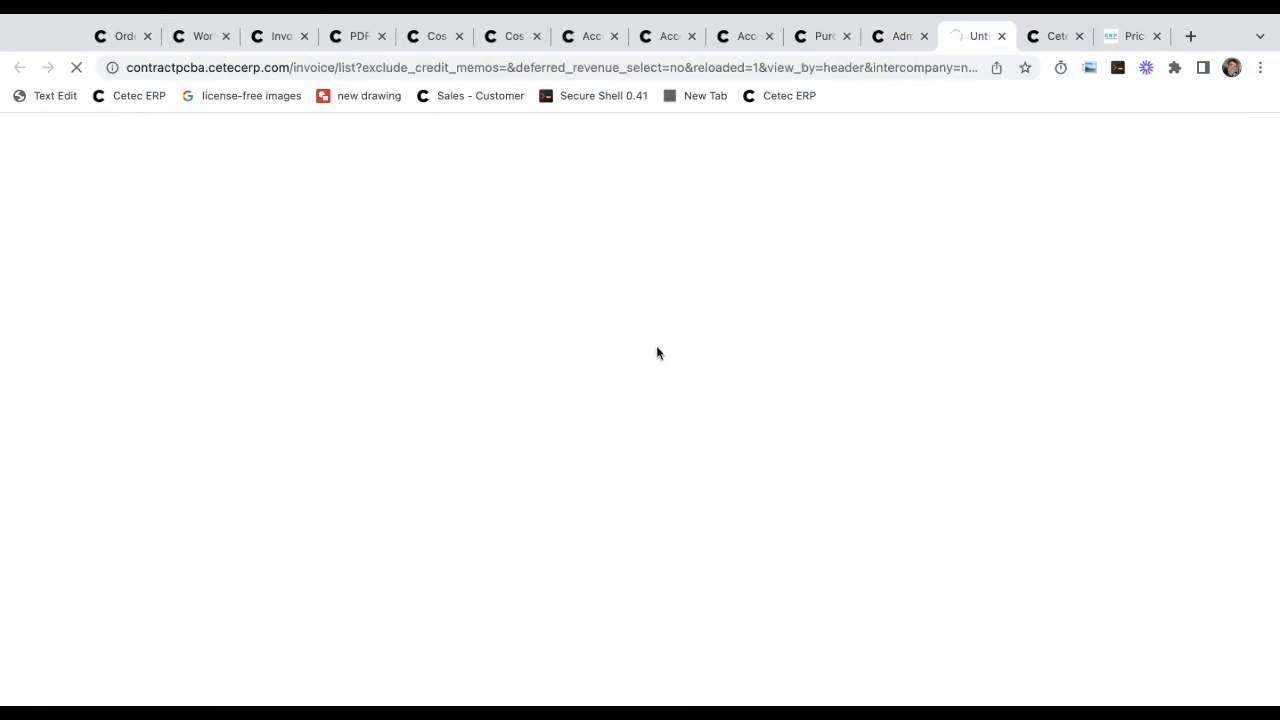
pyautogui.scroll(-6, 726, 529)
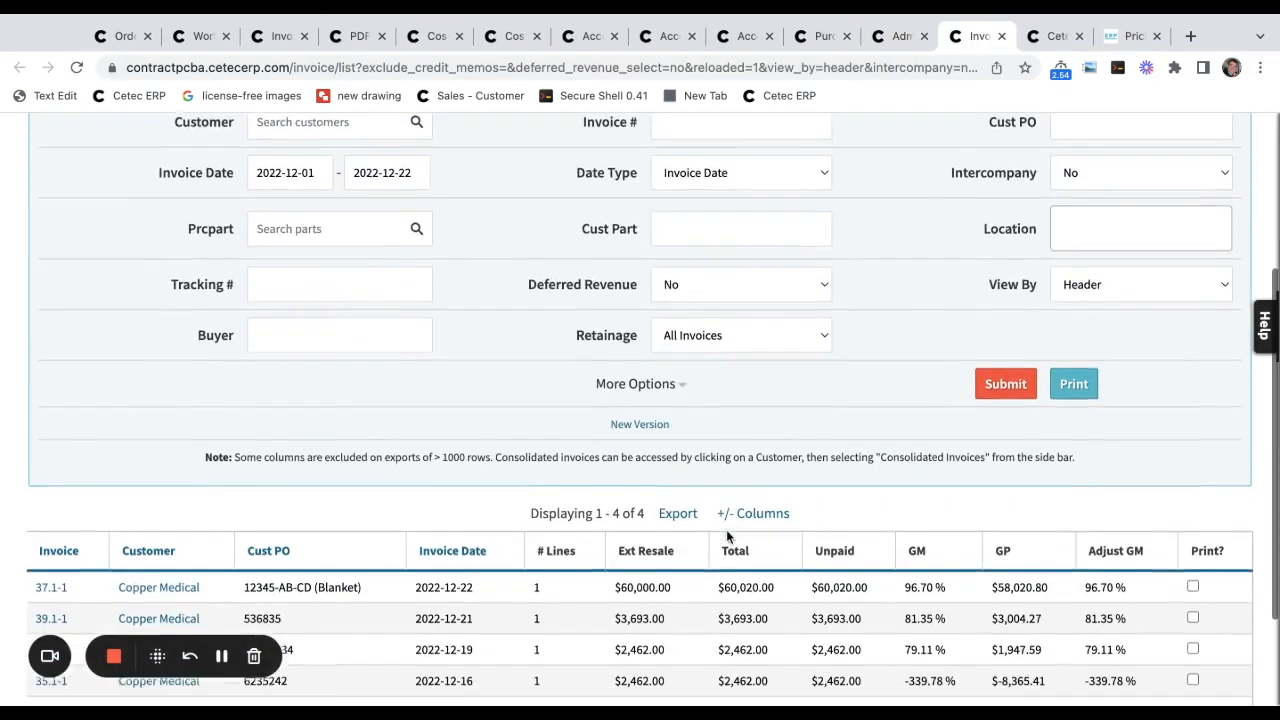
pyautogui.hotkey('ctrl', 'w')
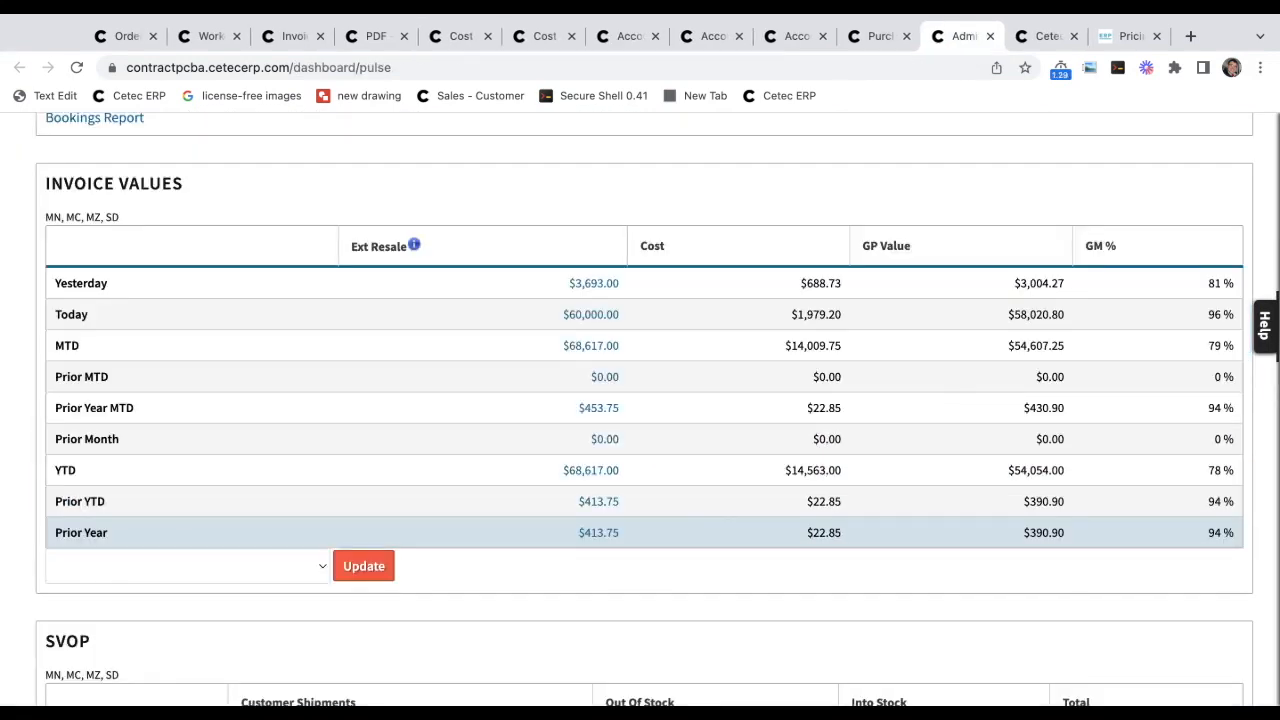
# Review the remaining Pulse Dashboard sections, from SVOP and inventory through order values, received materials, open A/R and open A/P.
pyautogui.scroll(-8, 640, 400)
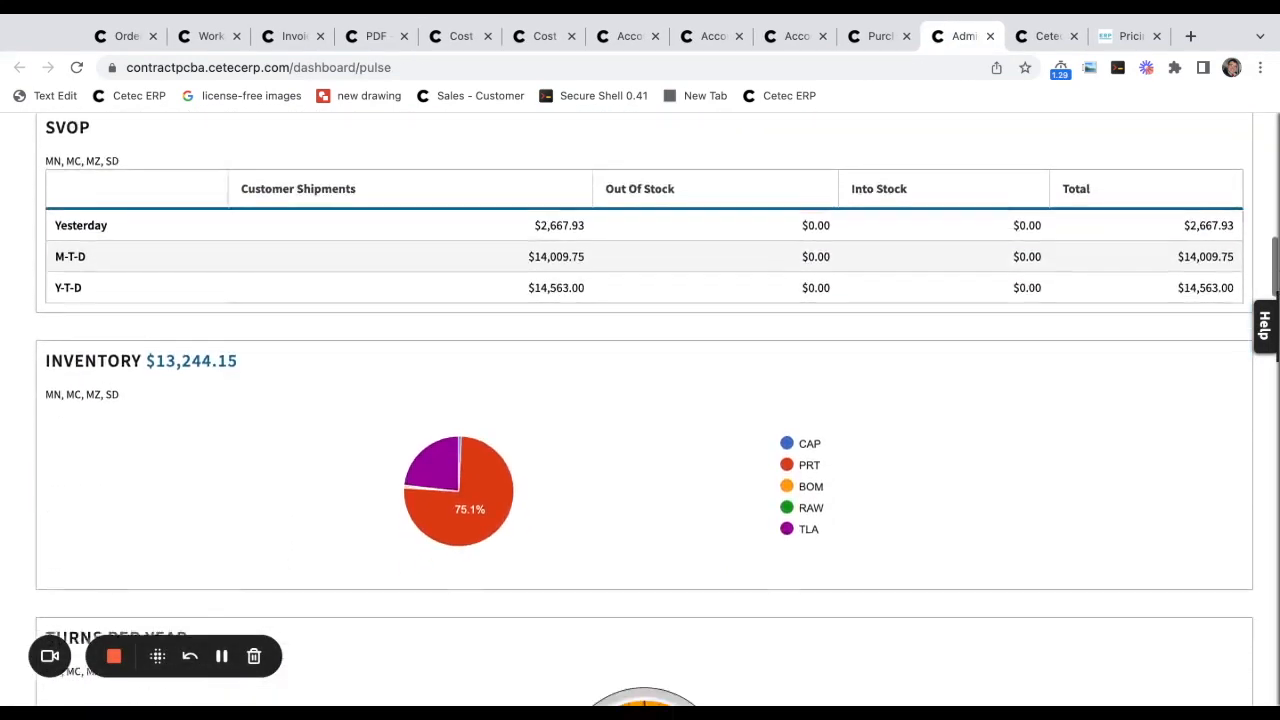
pyautogui.scroll(-2, 644, 408)
pyautogui.scroll(-6, 1130, 215)
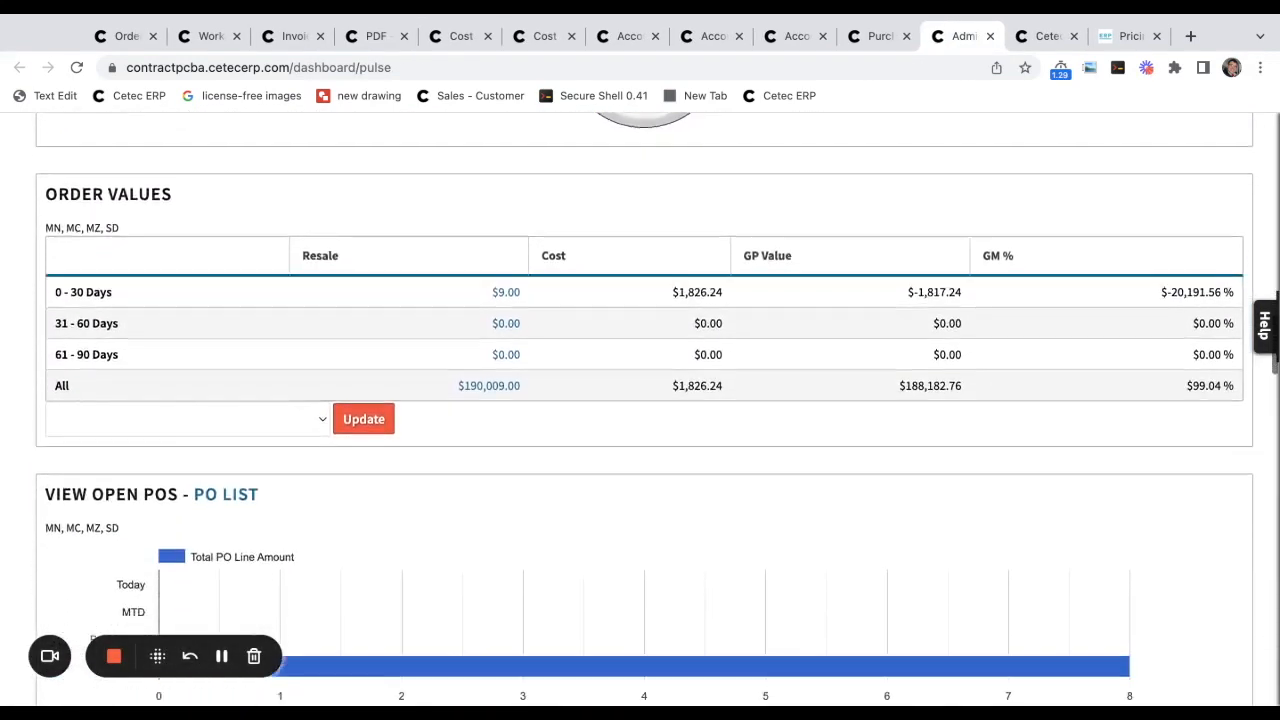
pyautogui.scroll(-6, 1000, 240)
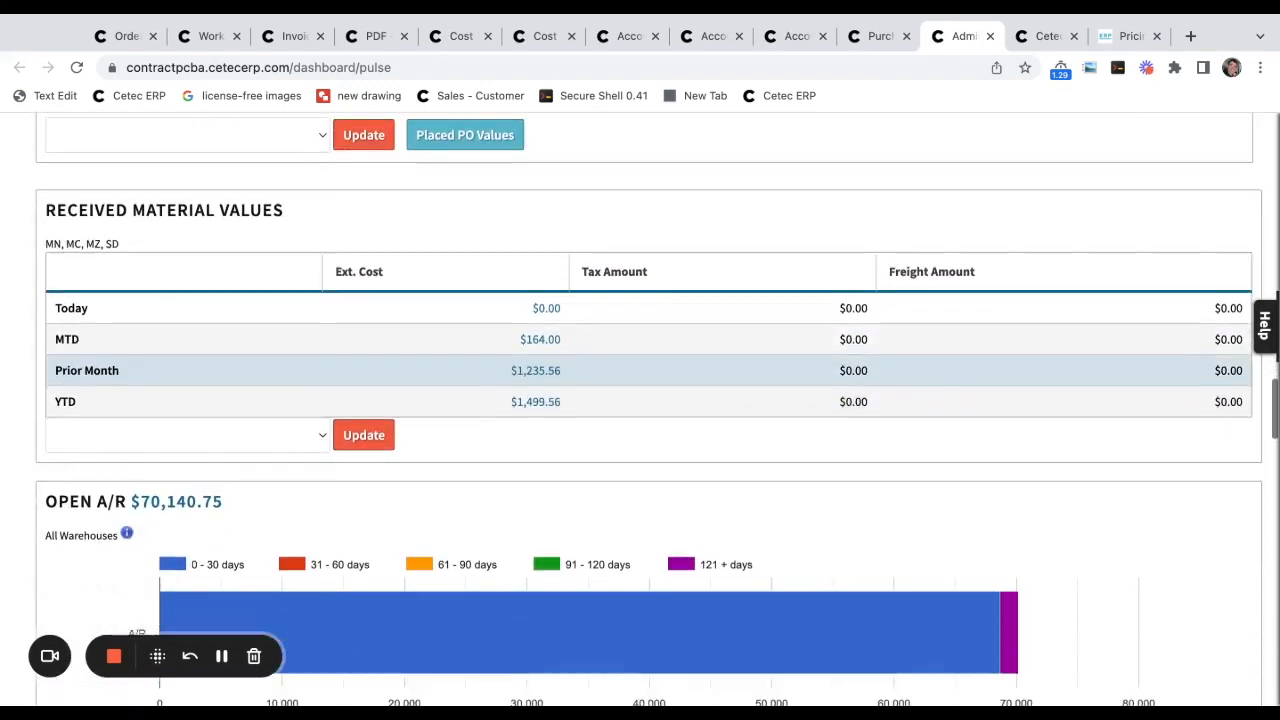
pyautogui.scroll(-2, 1000, 240)
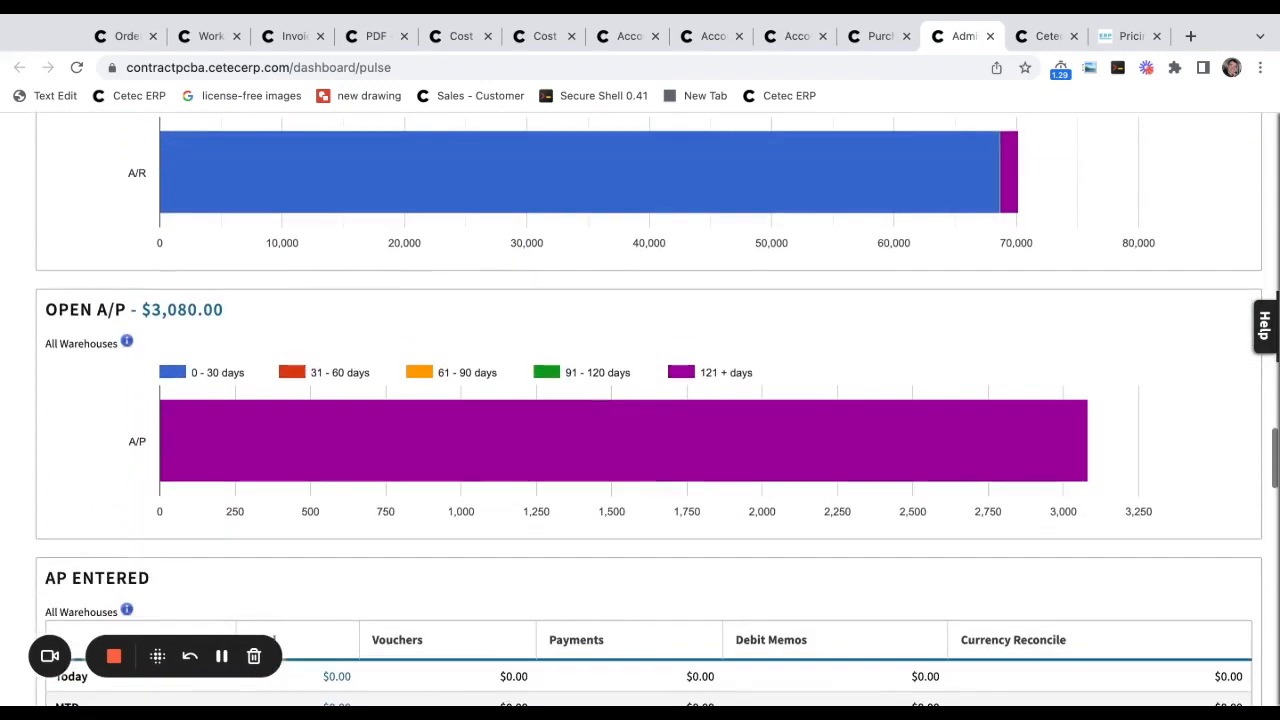
# Add the Cash In By Week widget to the ERP home page dashboard.
pyautogui.hotkey('ctrl', 'Tab')
pyautogui.scroll(-6, 565, 316)
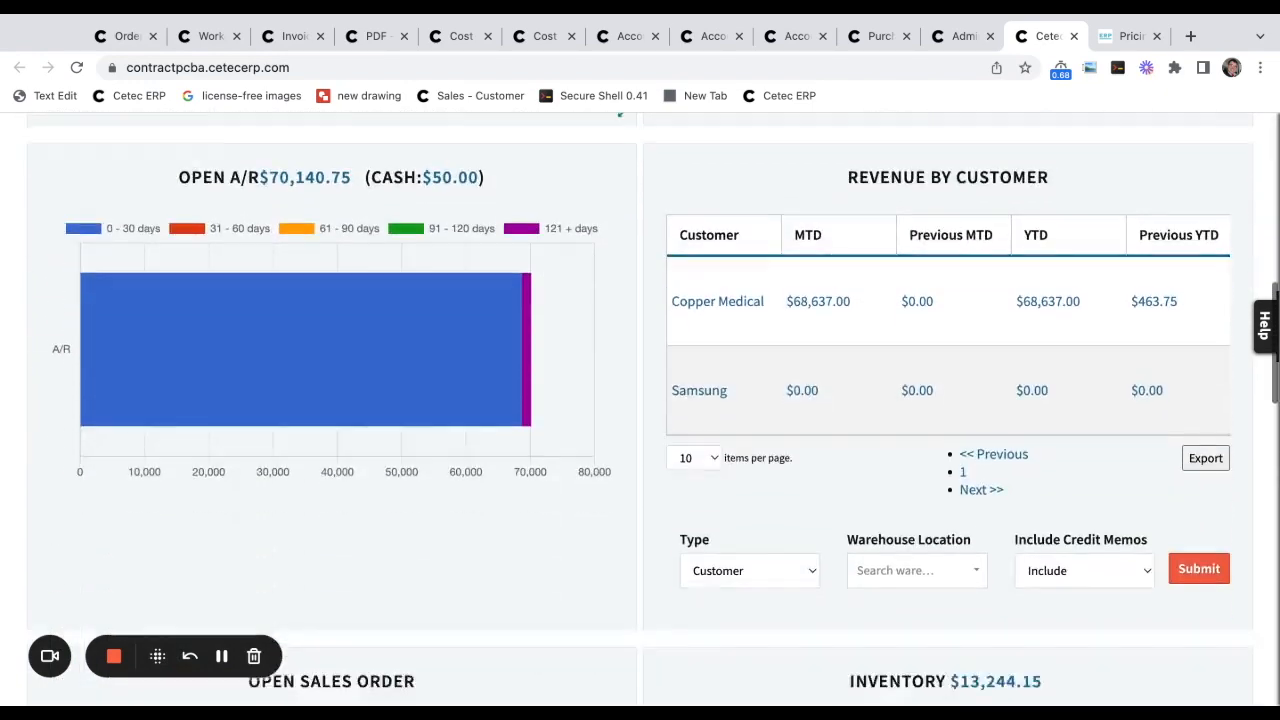
pyautogui.scroll(-6, 640, 400)
pyautogui.scroll(-10, 434, 314)
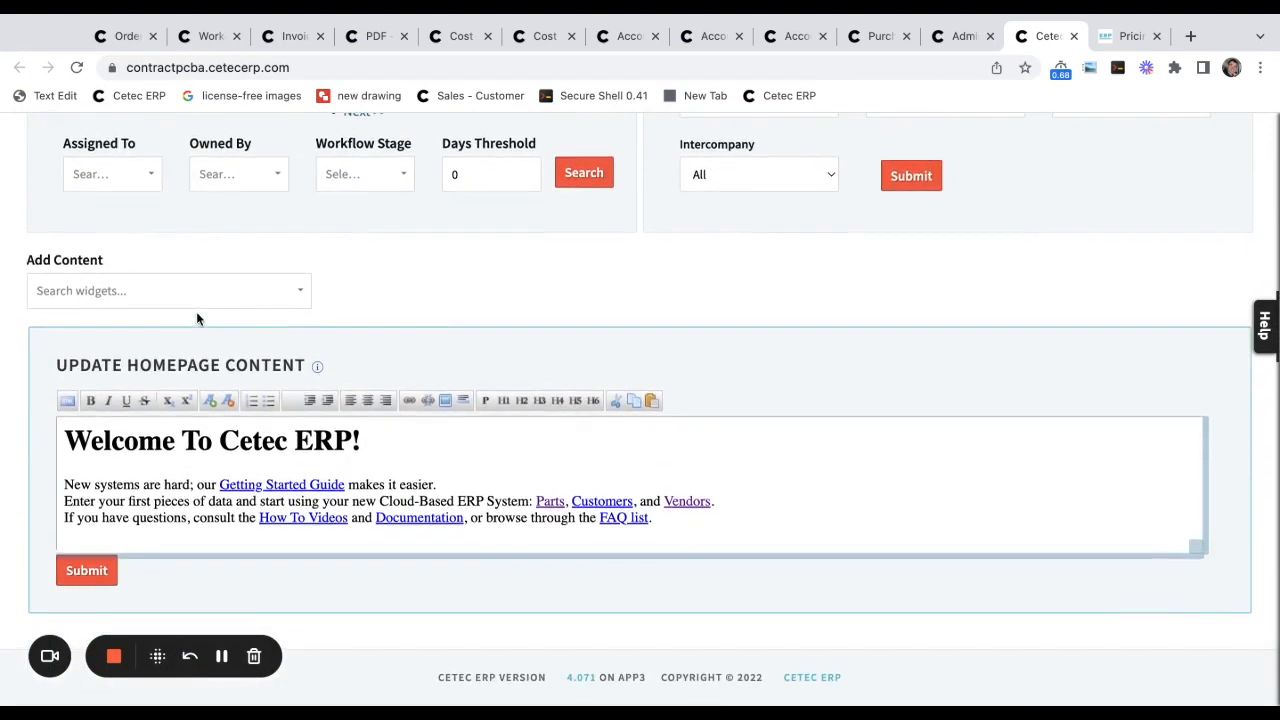
pyautogui.click(212, 292)
pyautogui.scroll(-1, 223, 424)
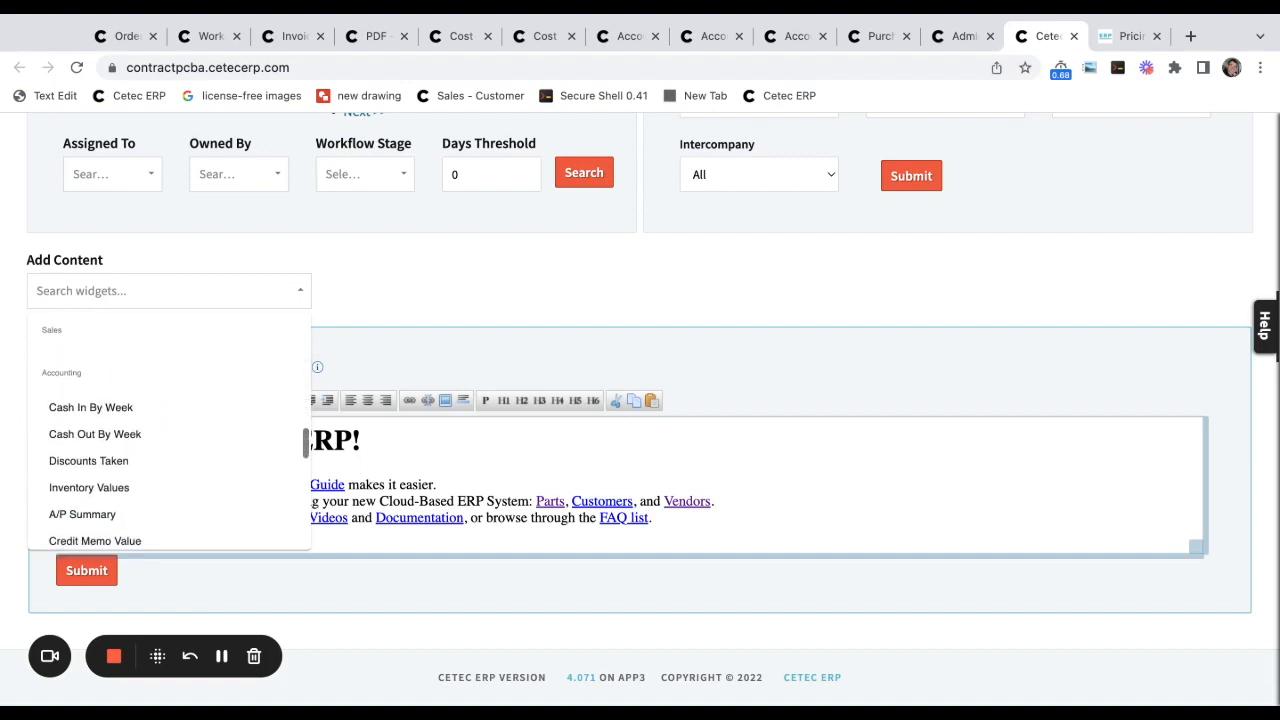
pyautogui.click(159, 419)
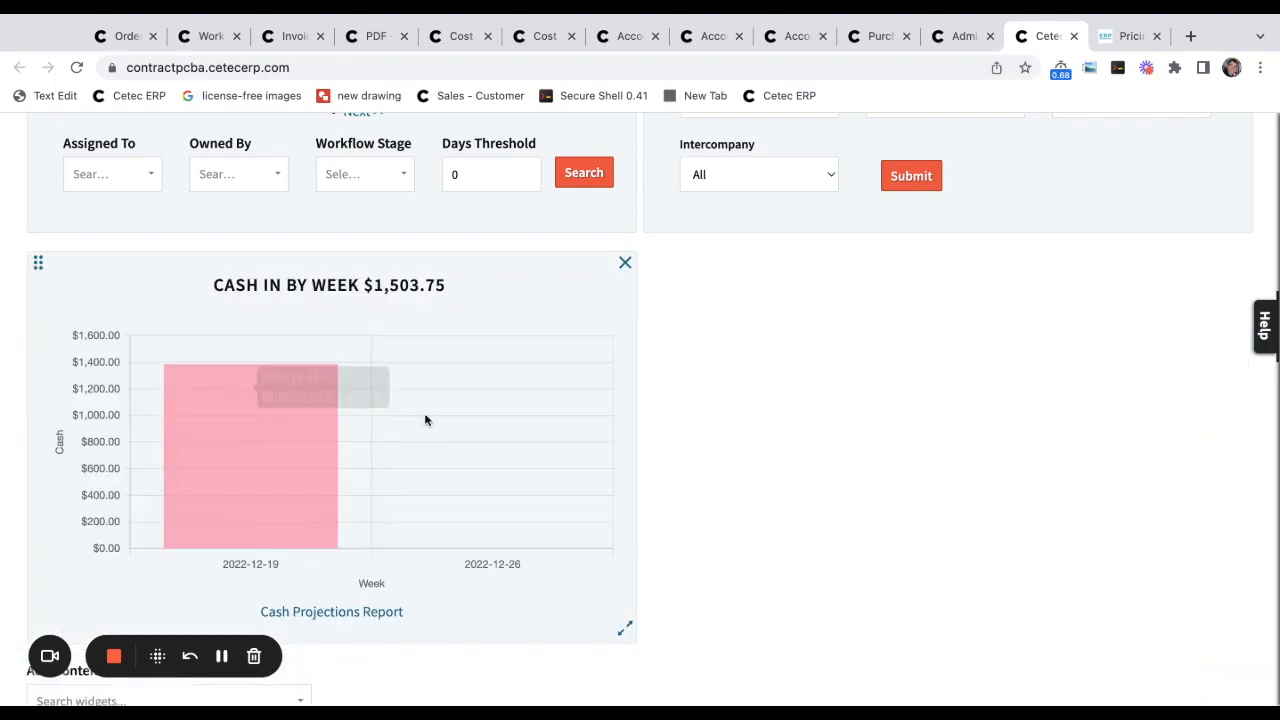
# Review the home page widgets from Cash In By Week back up to Invoice Values and Order Movement.
pyautogui.scroll(2, 428, 405)
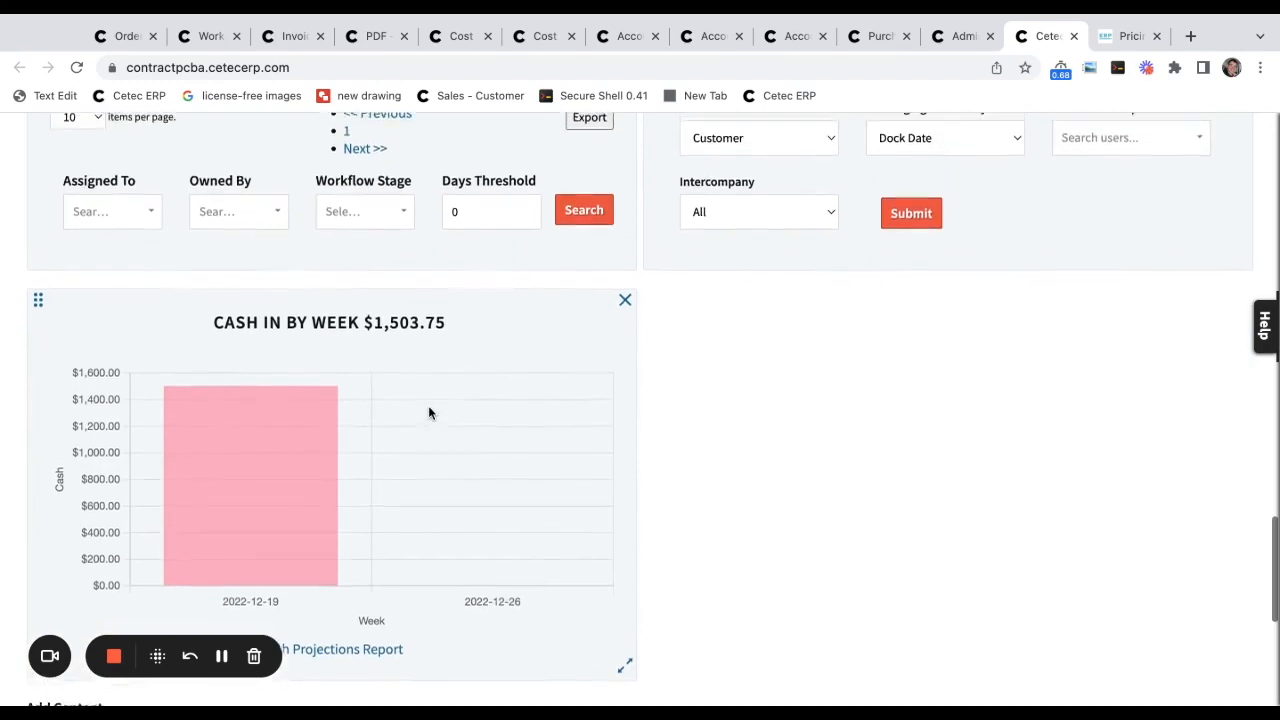
pyautogui.scroll(5, 428, 405)
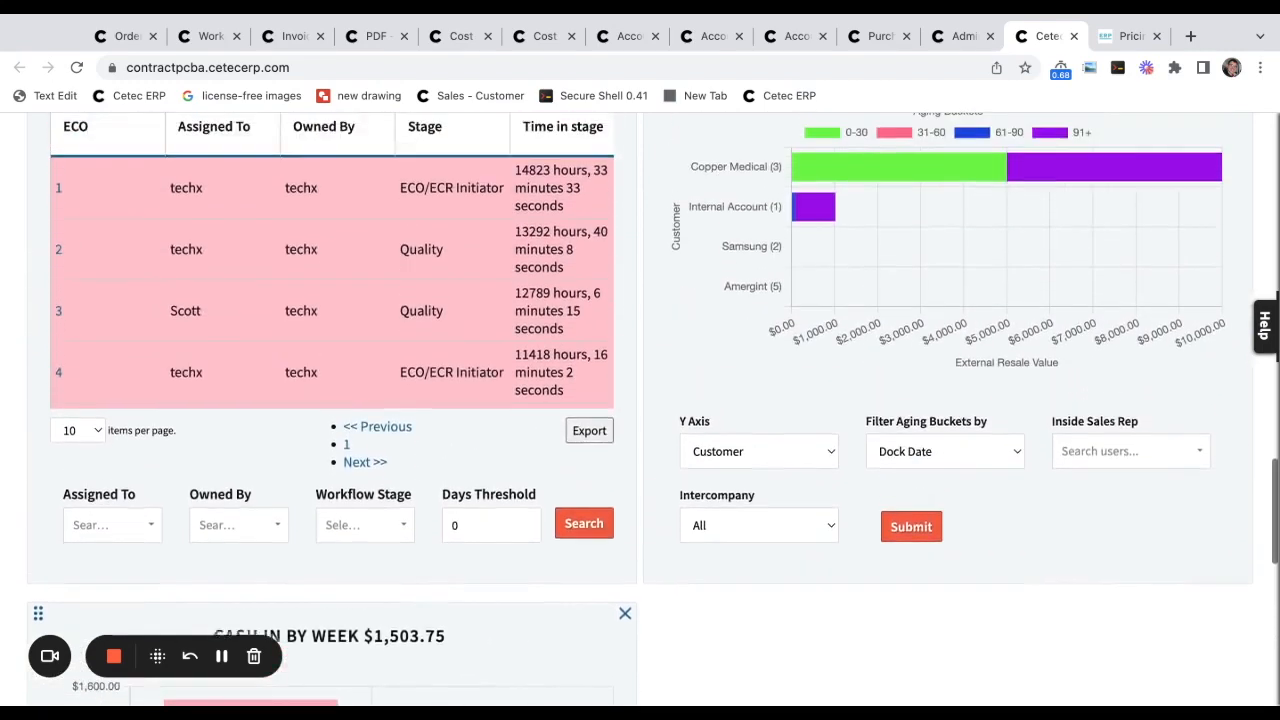
pyautogui.scroll(4, 640, 409)
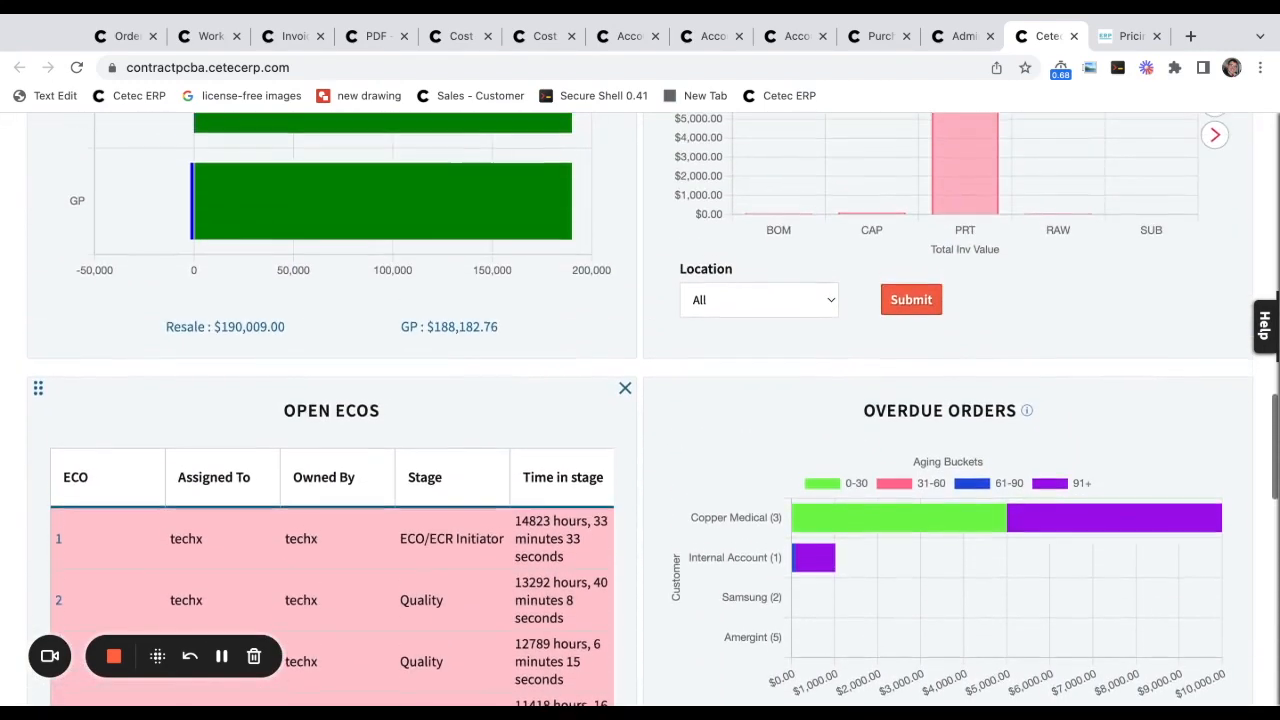
pyautogui.scroll(8, 640, 409)
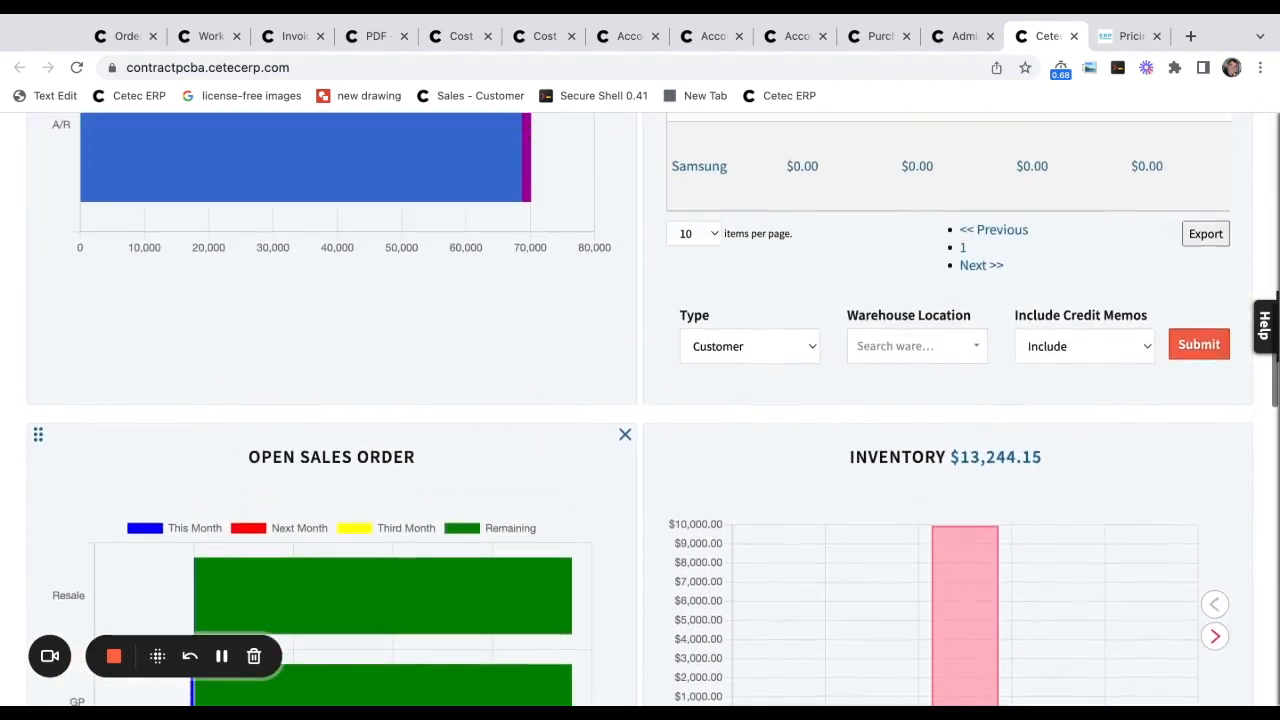
pyautogui.scroll(10, 640, 409)
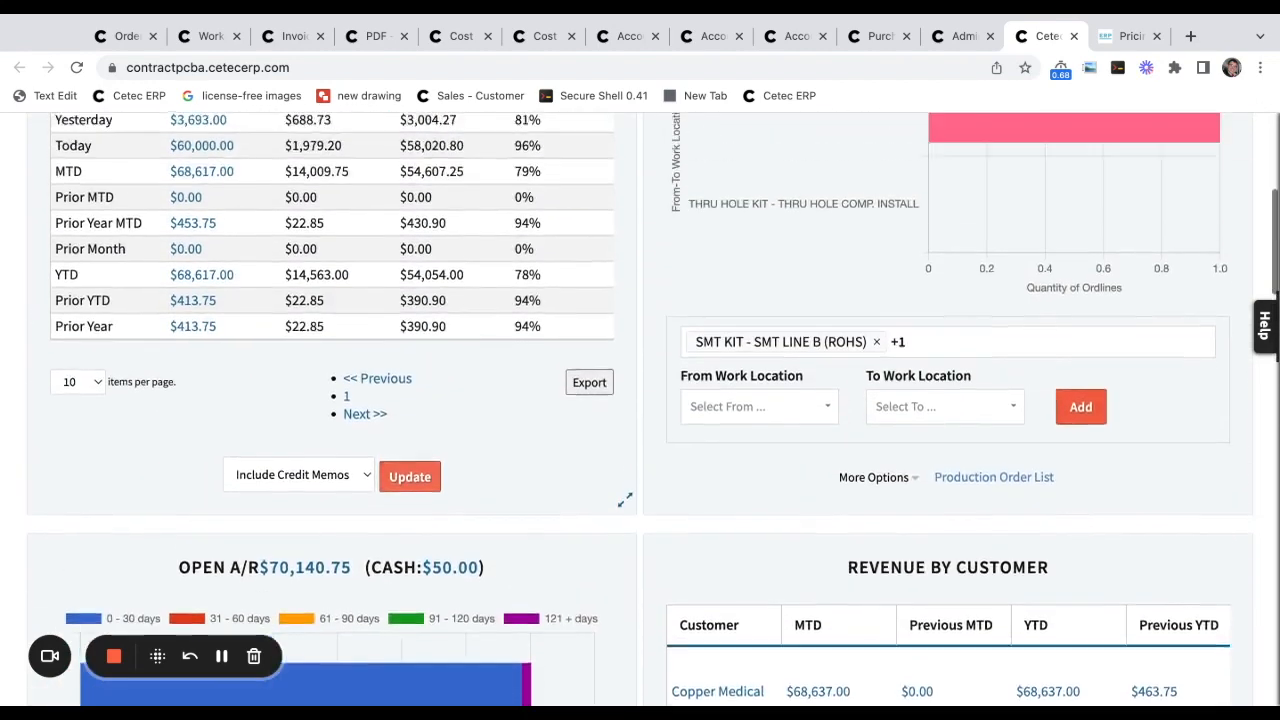
pyautogui.scroll(2, 640, 409)
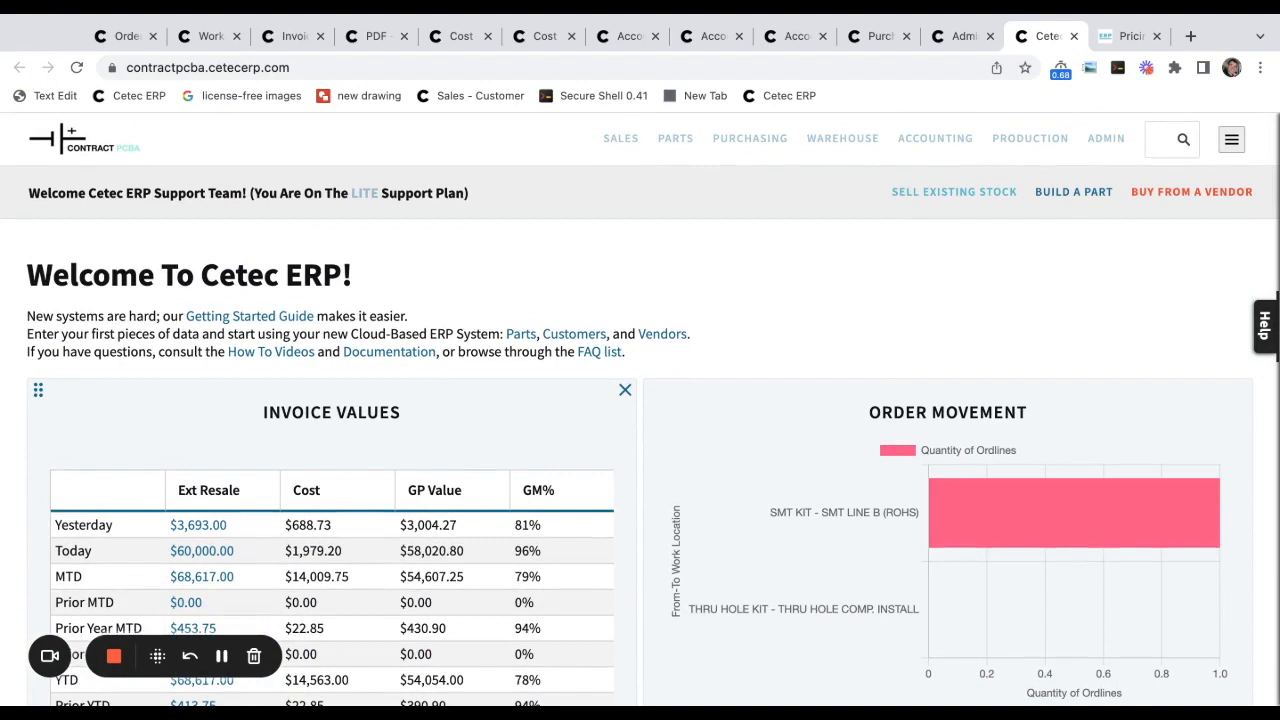
# Compare the Lite, Standard and Enterprise plans on the Cetec ERP pricing page and open the free trial page.
pyautogui.hotkey('ctrl', 'Tab')
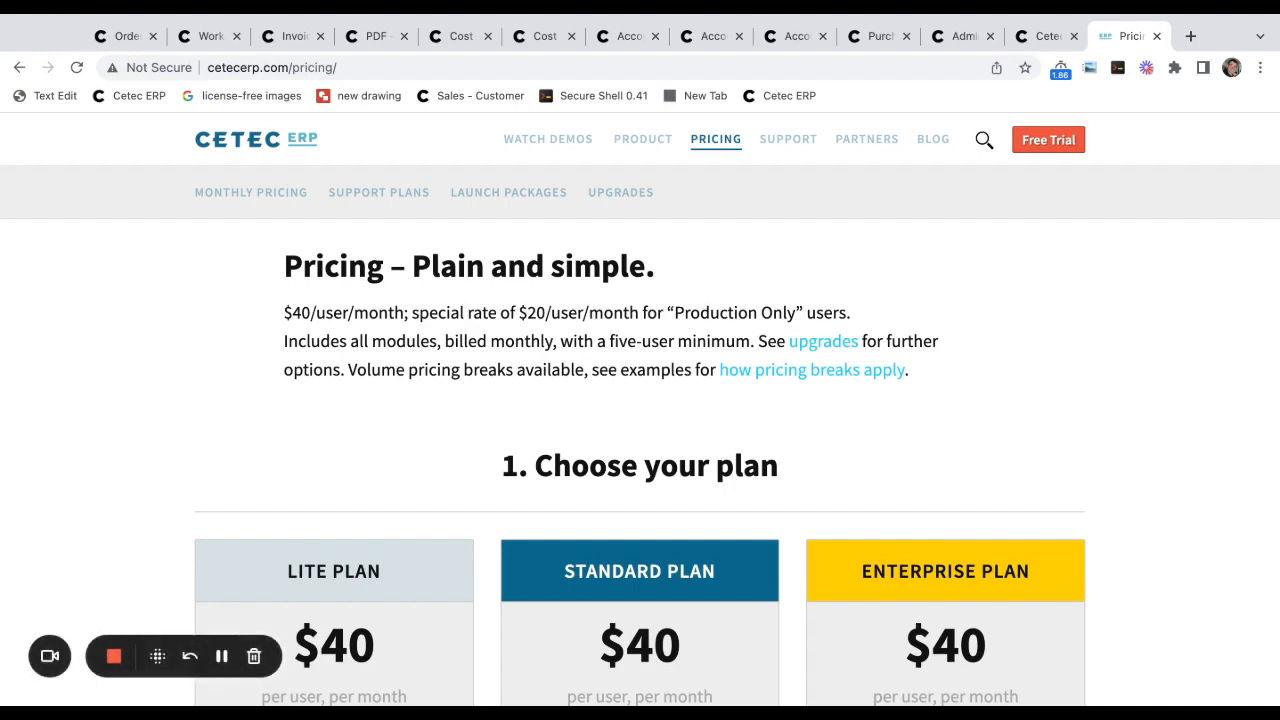
pyautogui.scroll(-3, 1105, 343)
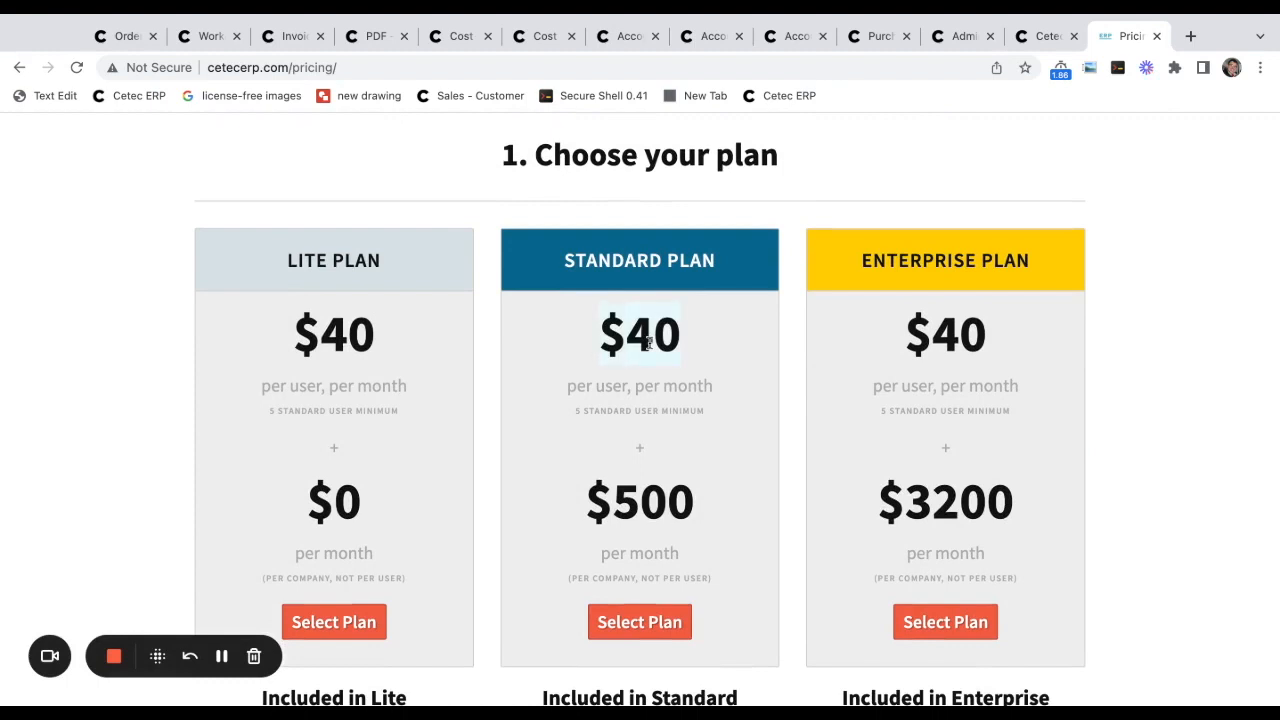
pyautogui.scroll(3, 1226, 381)
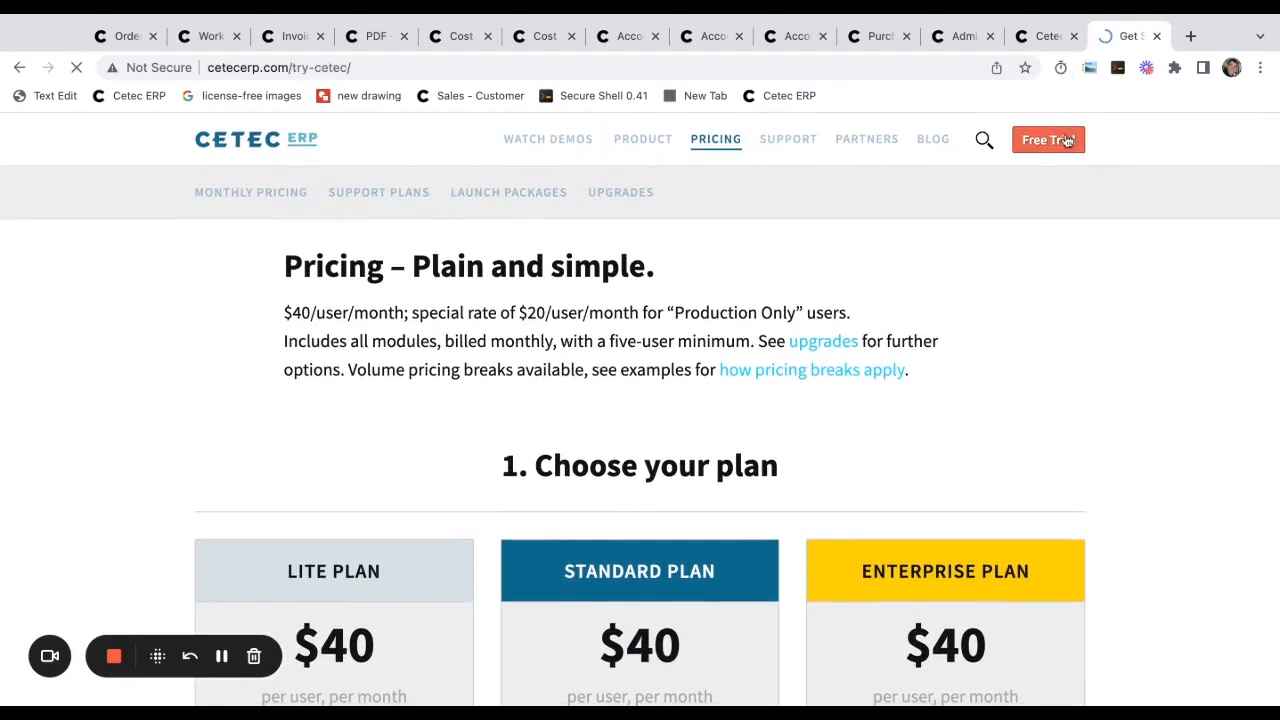
# Examine the free 30-day trial form, including its plan, launch package and requested domain options.
pyautogui.scroll(-5, 1122, 301)
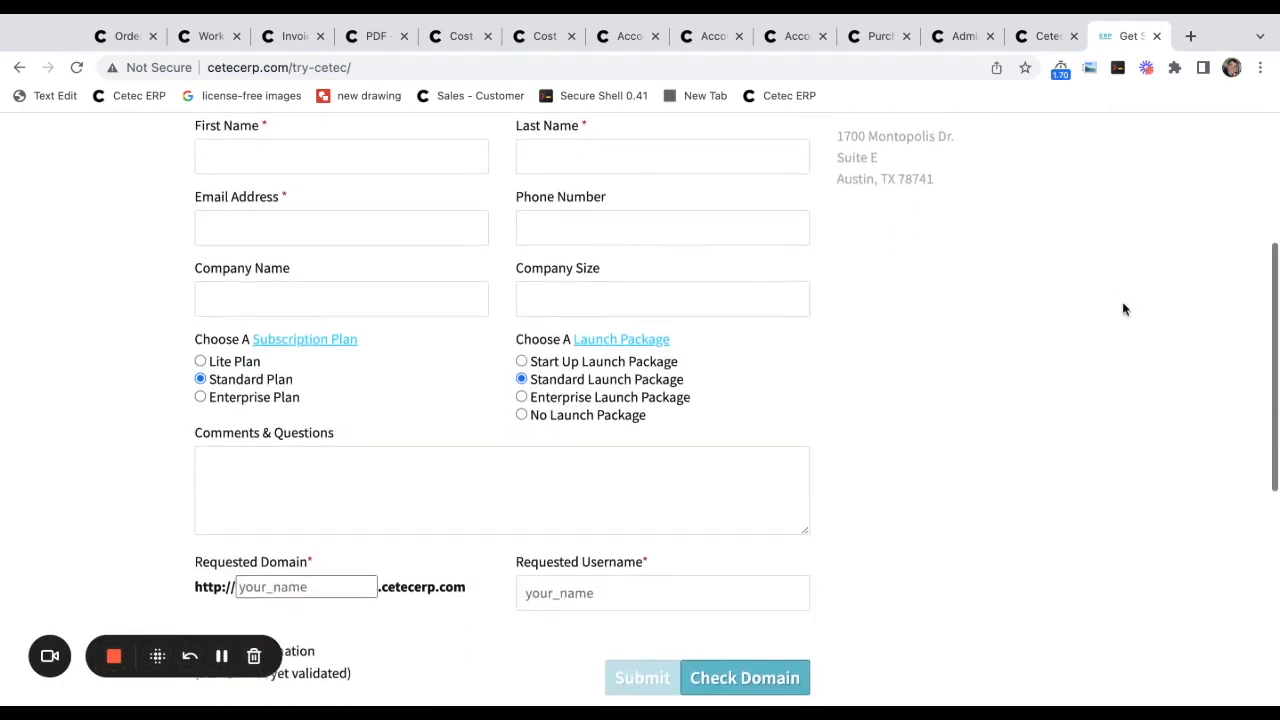
pyautogui.scroll(-1, 1131, 376)
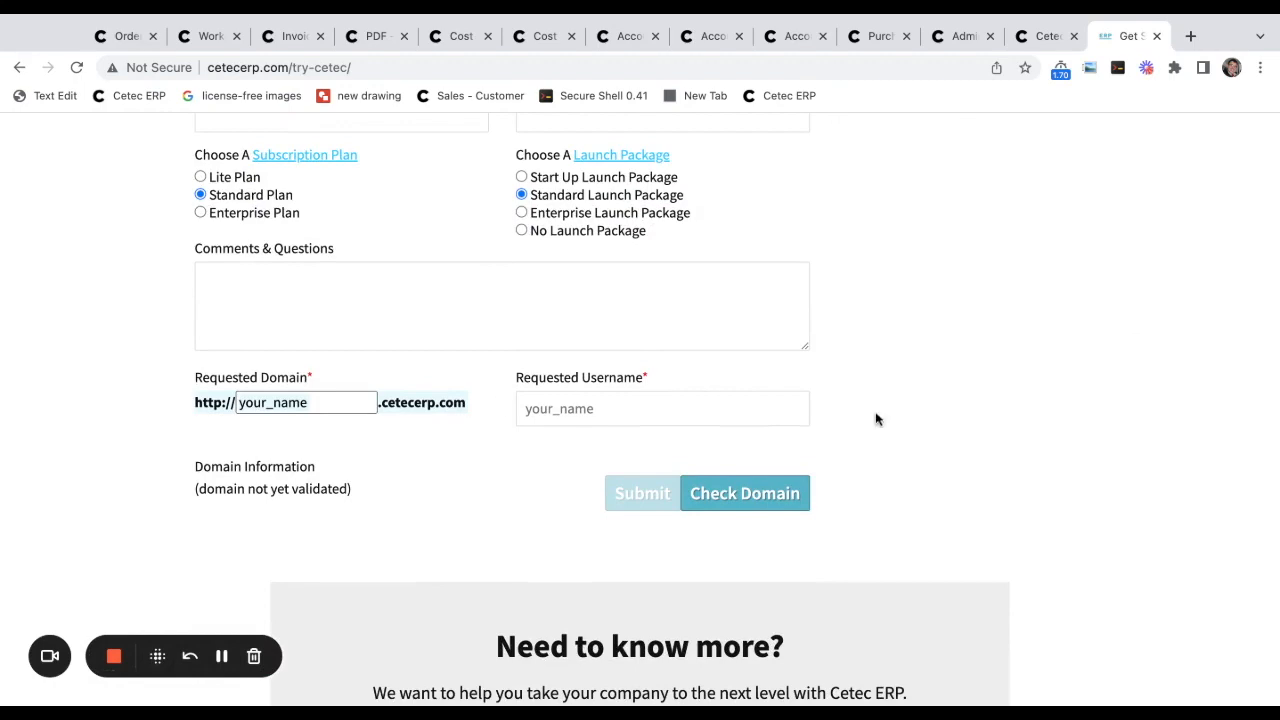
pyautogui.scroll(5, 986, 411)
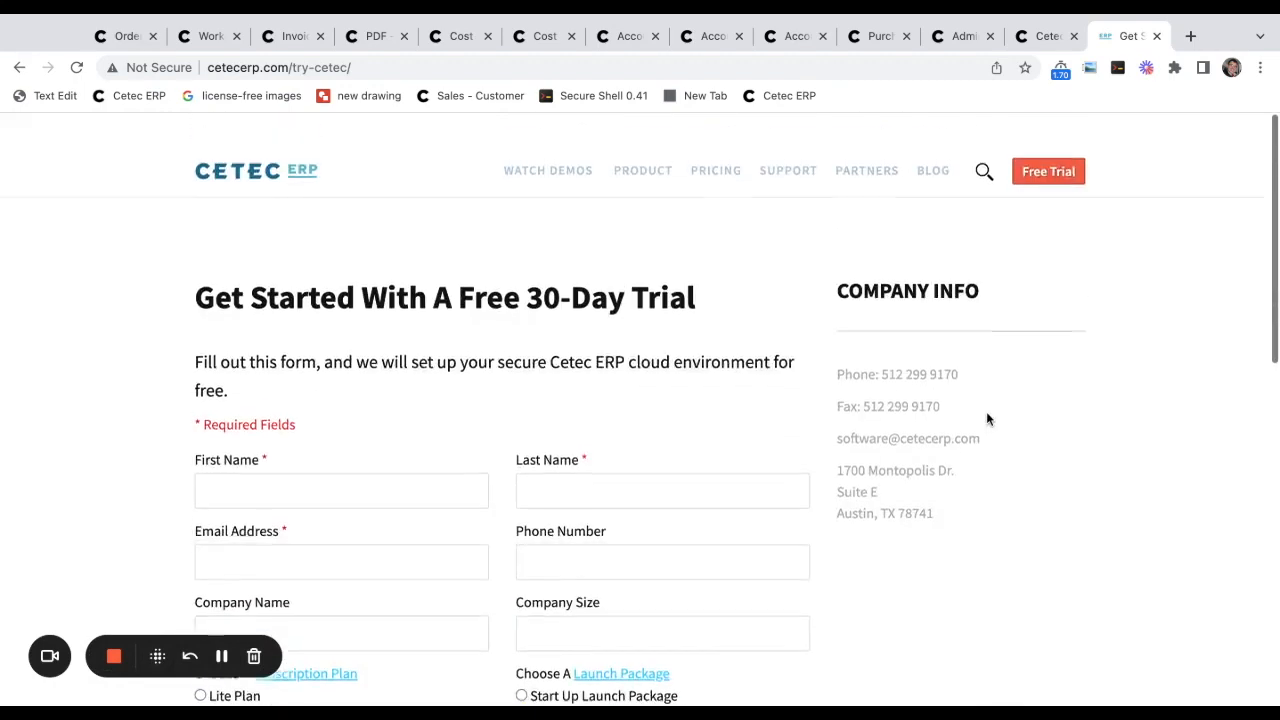